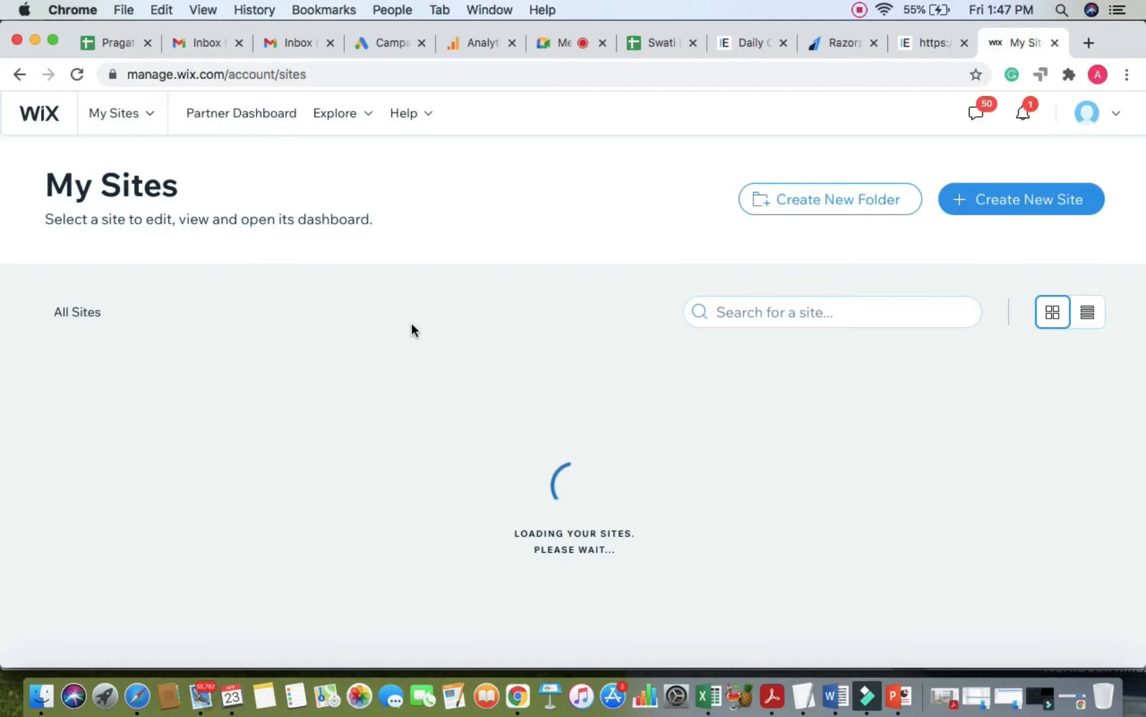
Step: Select My Site 10 from the sites list to open its dashboard
scroll(411, 330, "down", 3)
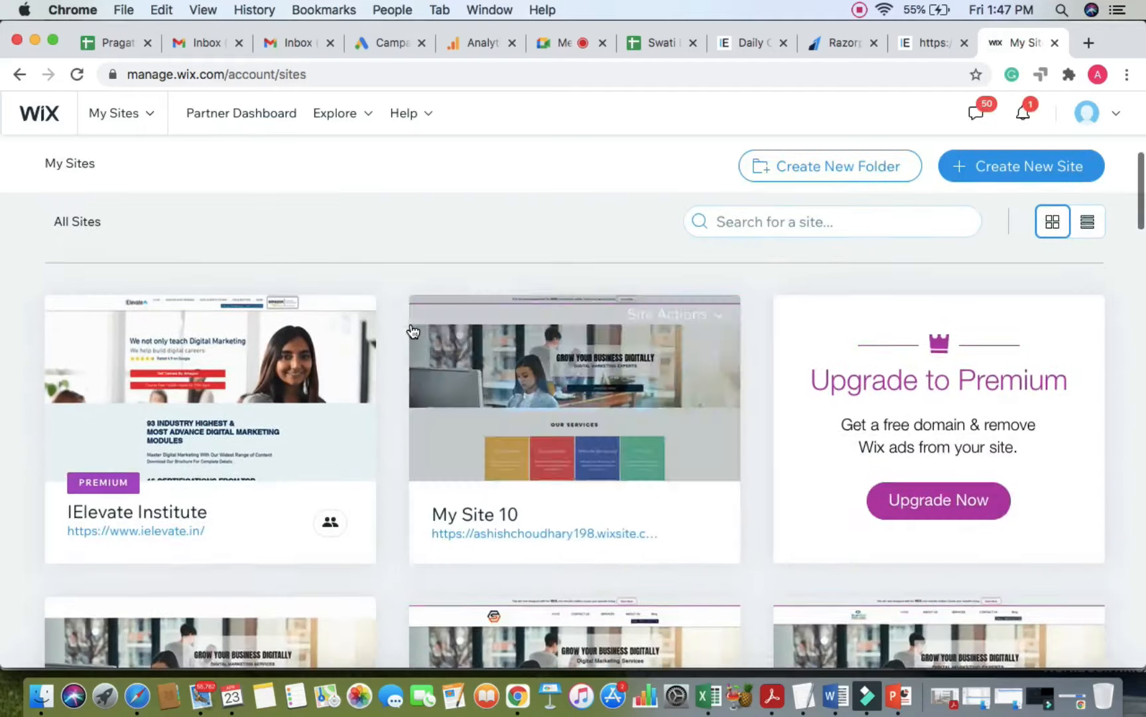
left_click(573, 357)
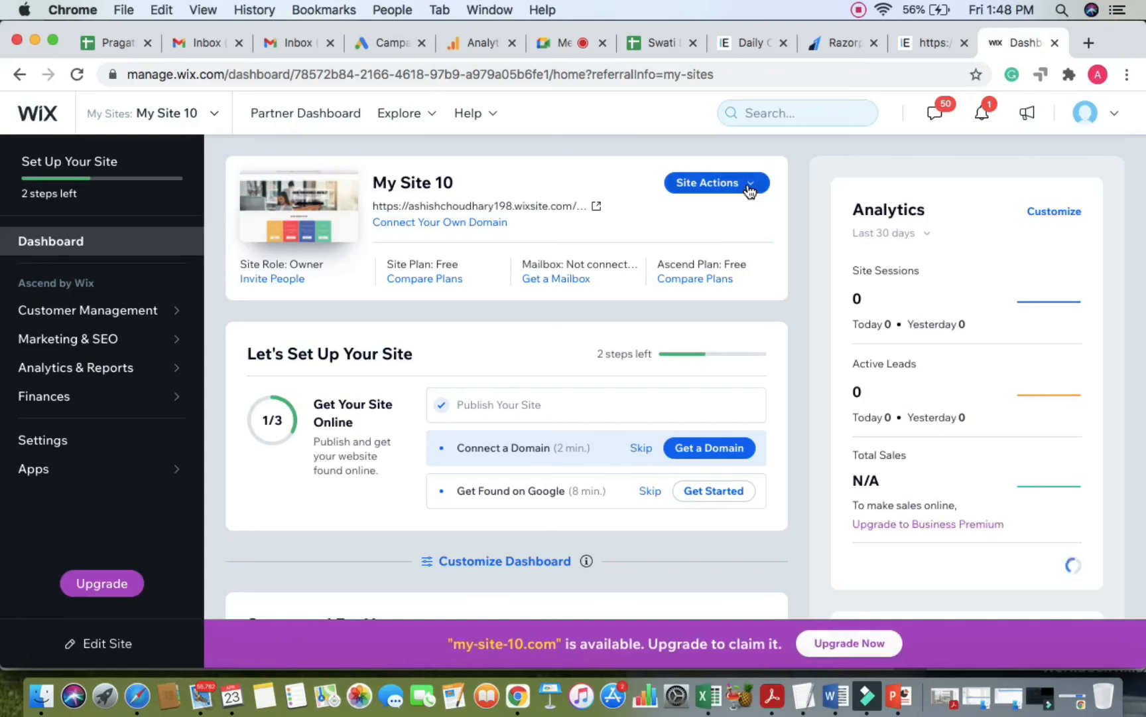
Step: Choose Edit Site from the Site Actions menu to launch My Site 10 in the editor
scroll(750, 192, "up", 5)
scroll(751, 192, "down", 4)
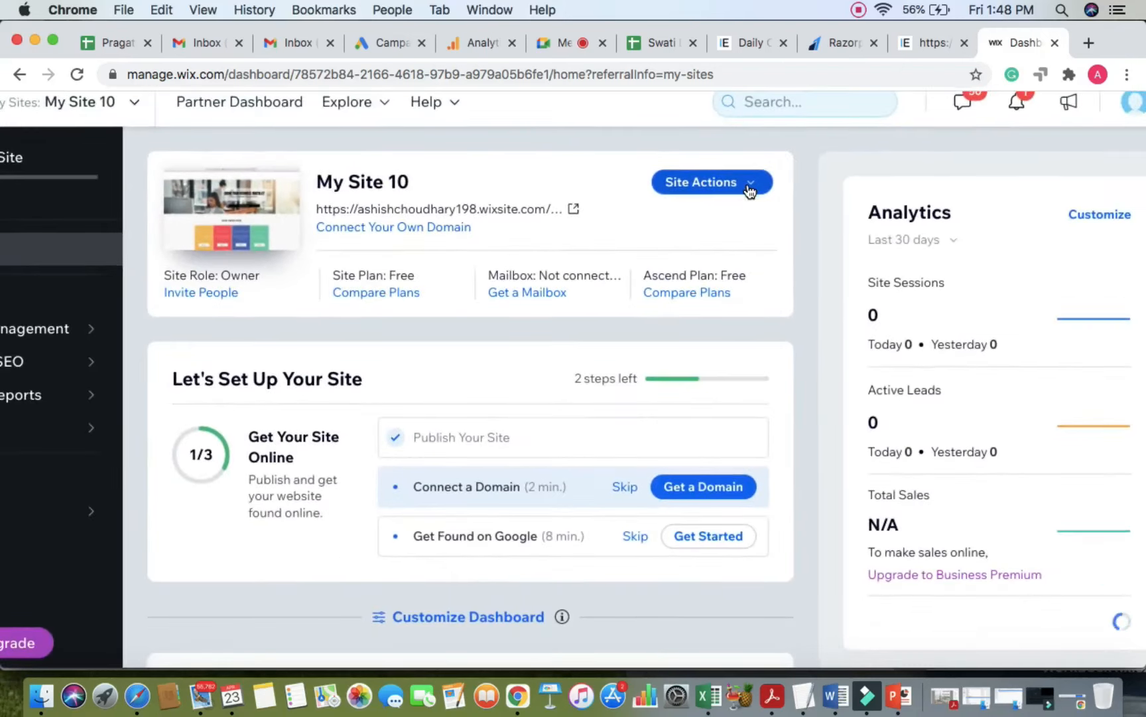
left_click(750, 191)
left_click(688, 224)
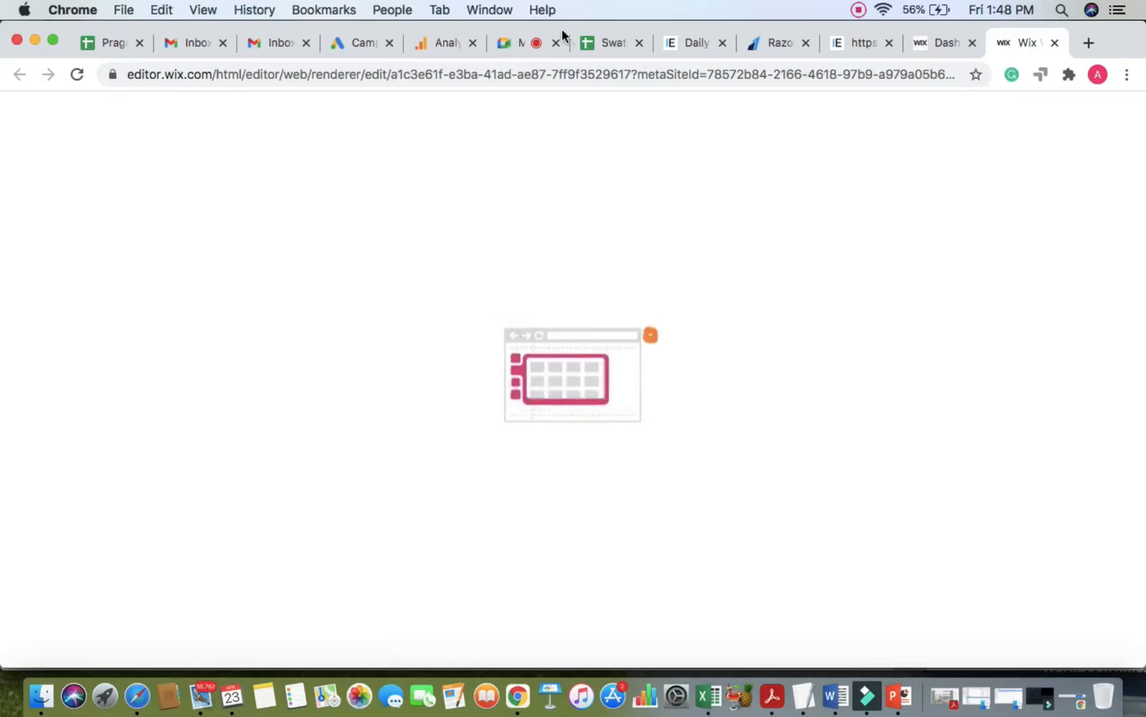
Step: Admit the waiting participant into the Meet call, then return to the Wix editor
left_click(505, 49)
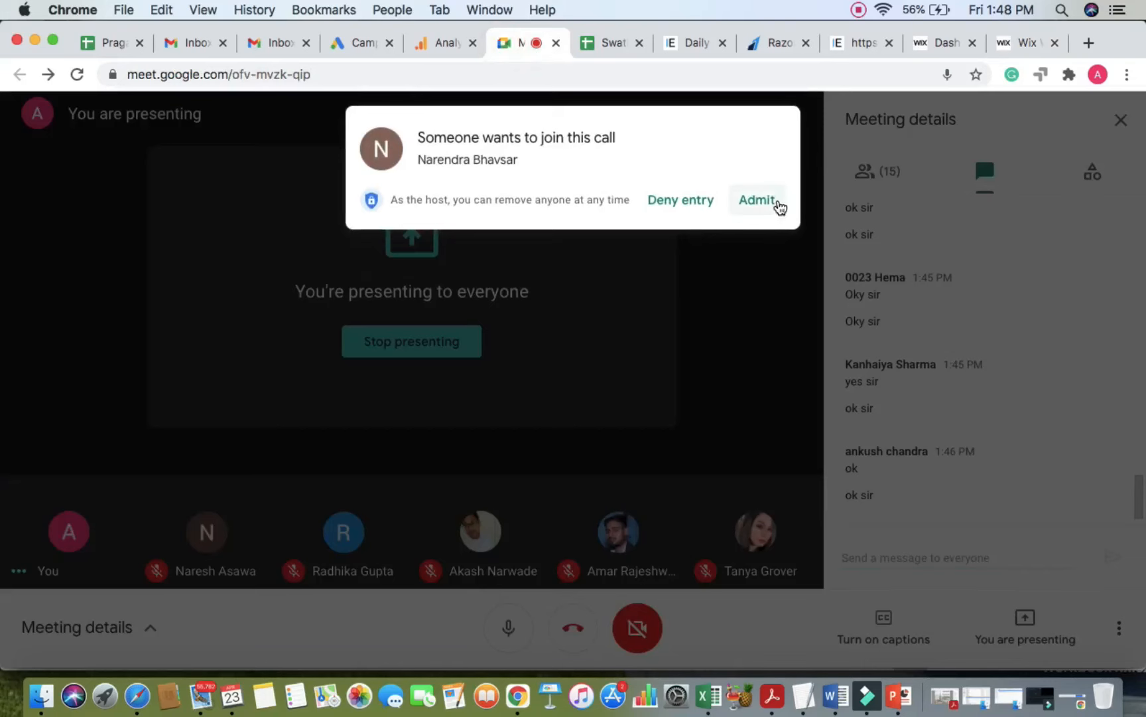
left_click(756, 200)
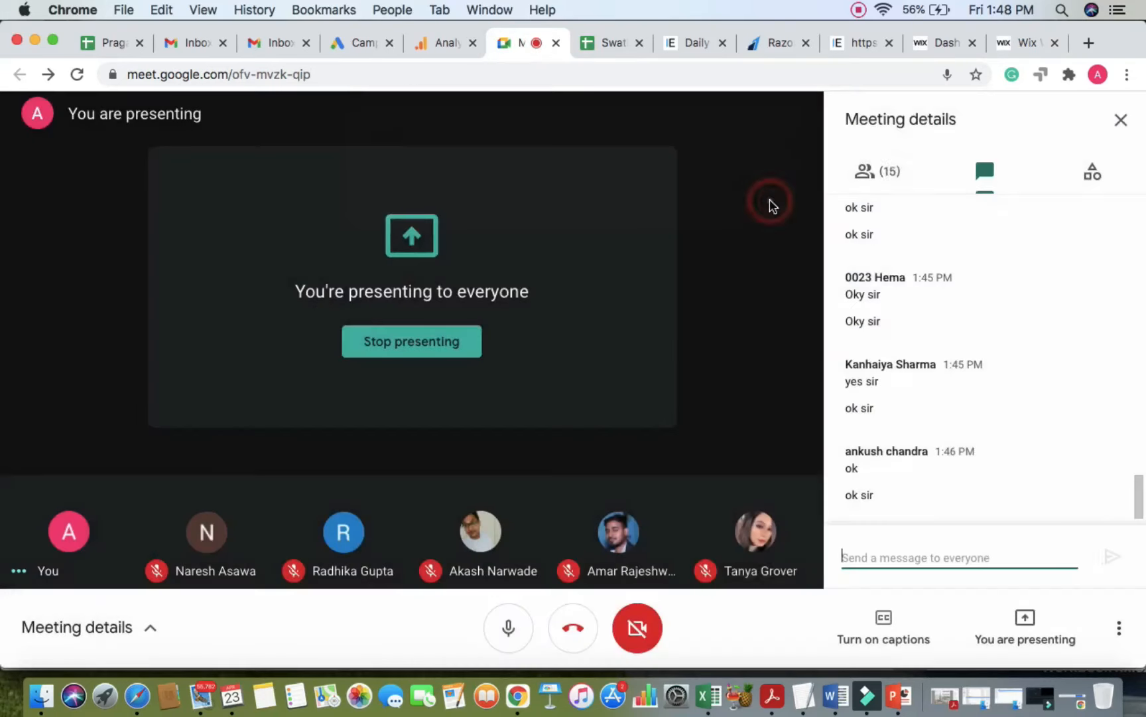
left_click(1022, 44)
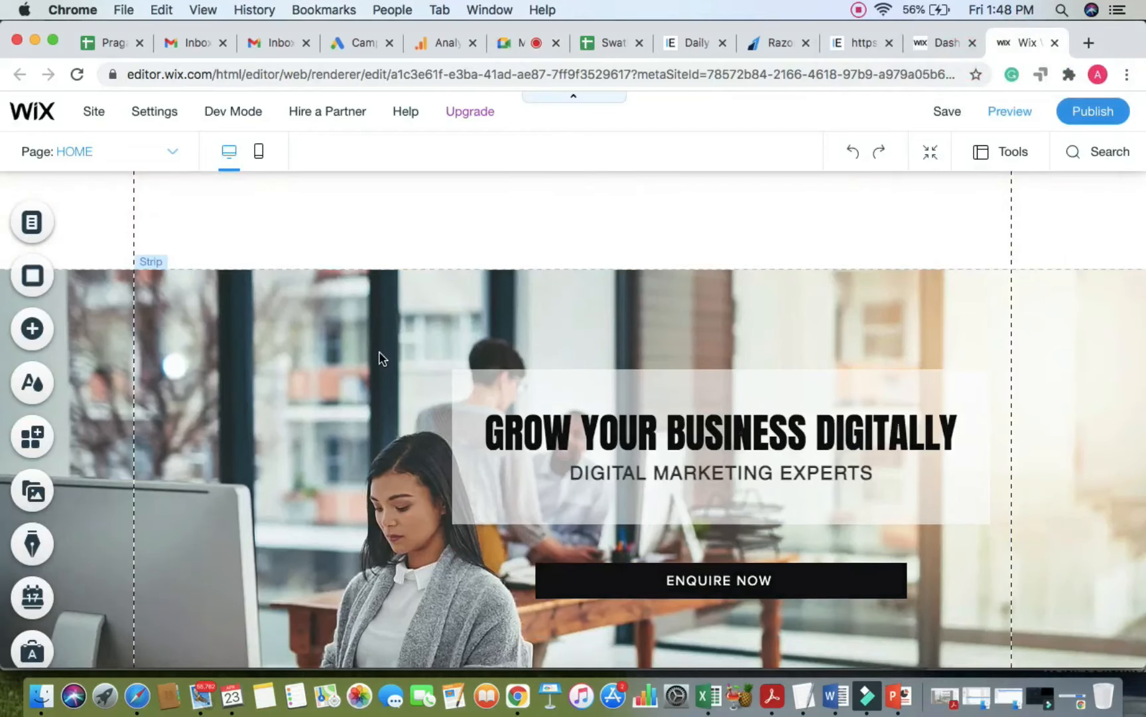
Step: Browse the Add panel's Interactive > Full Width Slideshows designs
scroll(380, 351, "down", 6)
scroll(379, 351, "down", 12)
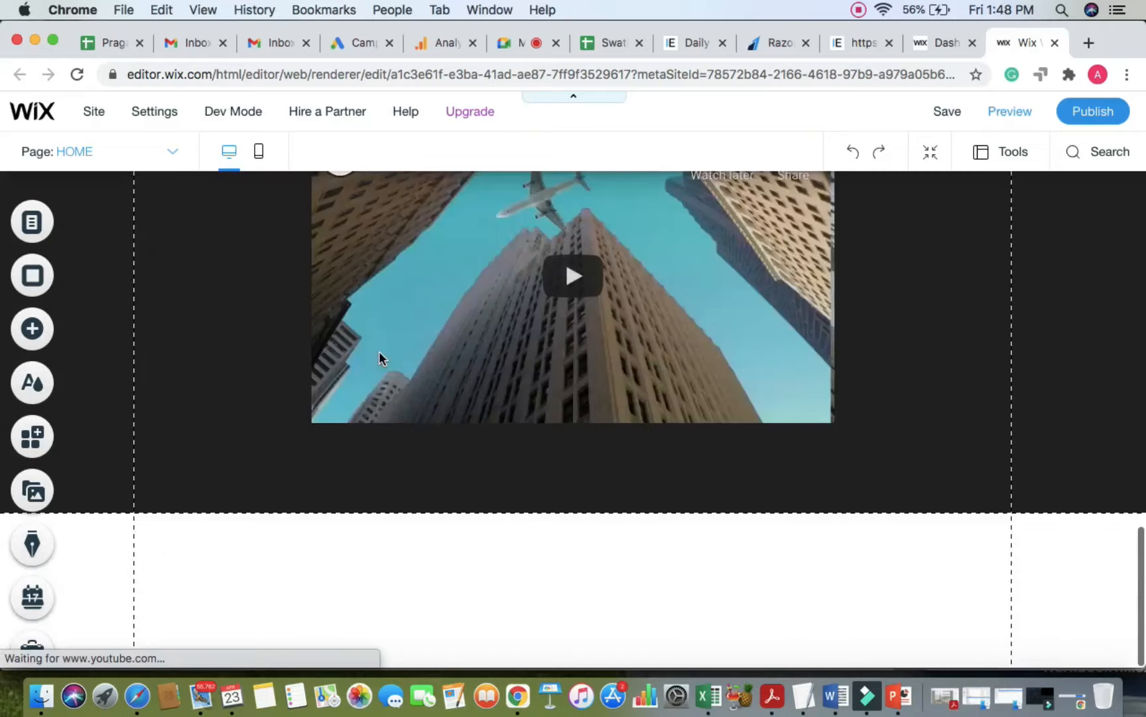
scroll(379, 351, "up", 15)
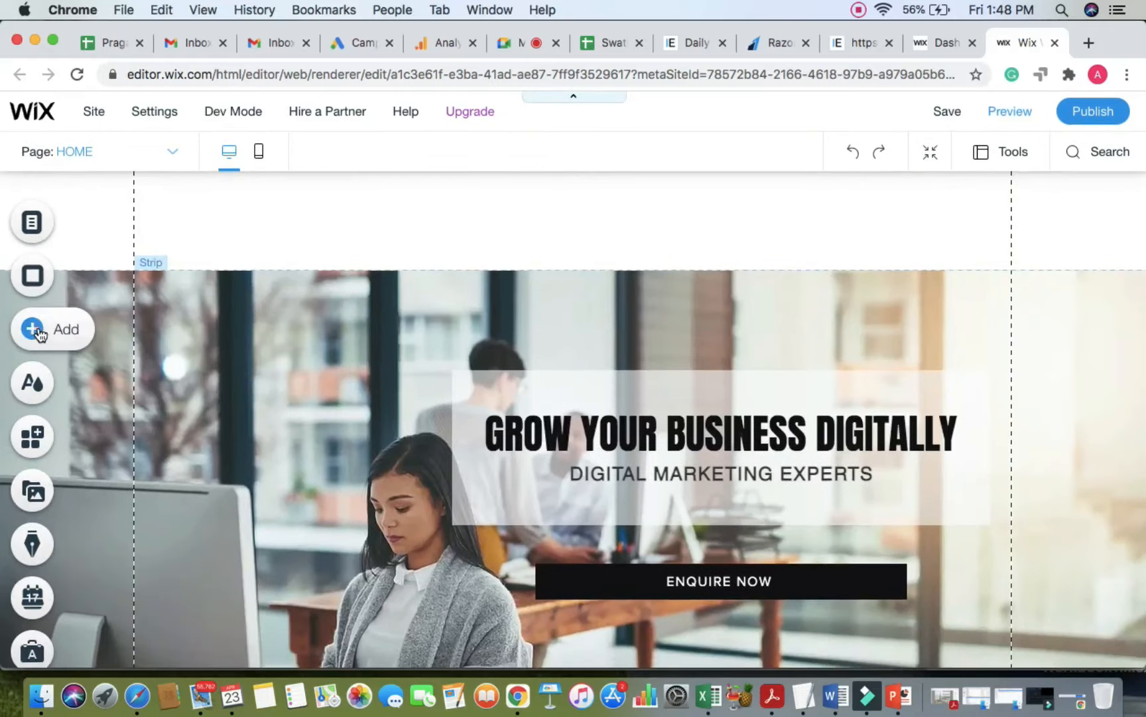
left_click(37, 330)
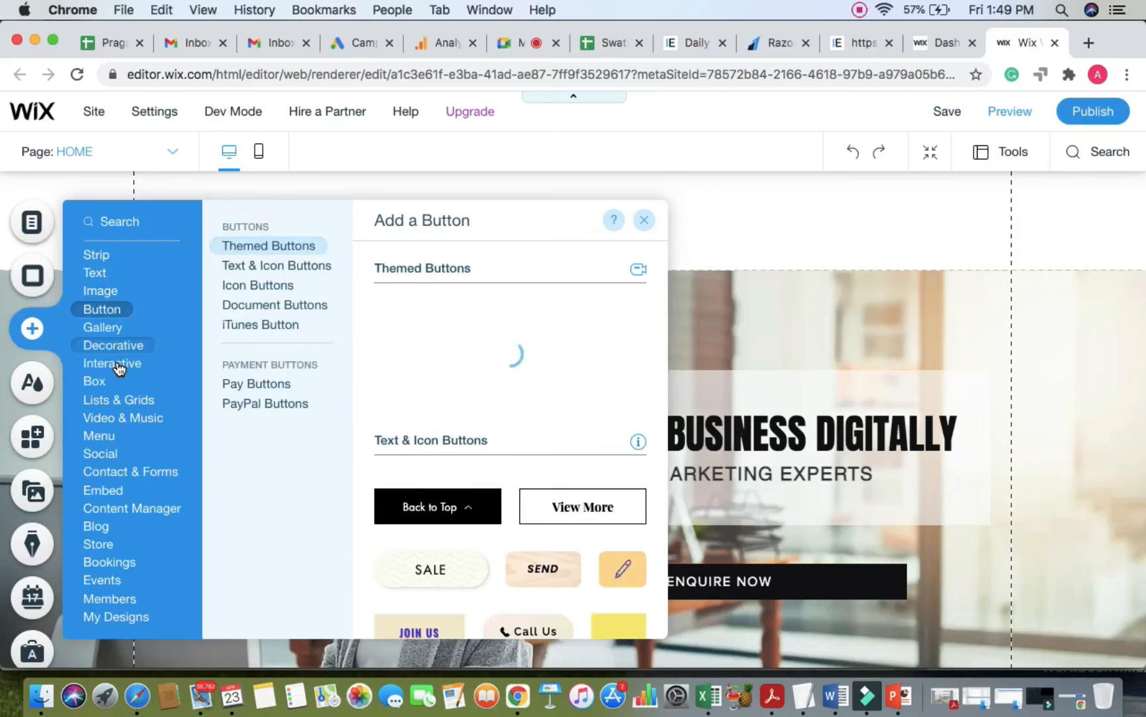
mouse_move(120, 368)
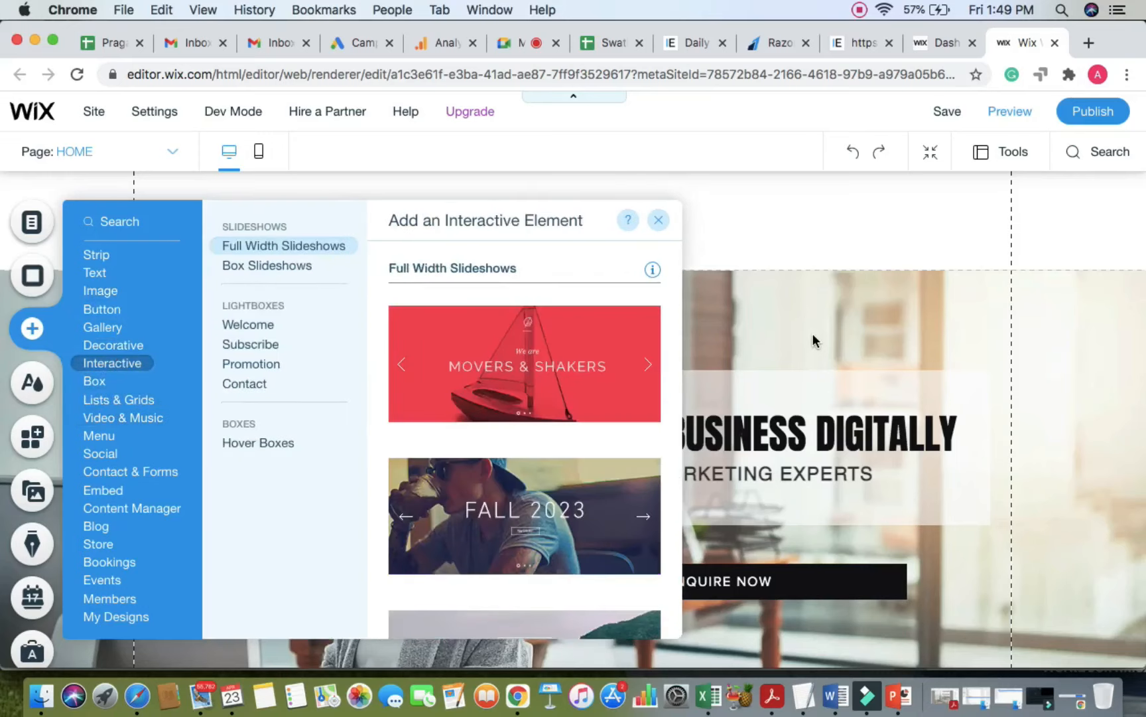
scroll(815, 341, "down", 15)
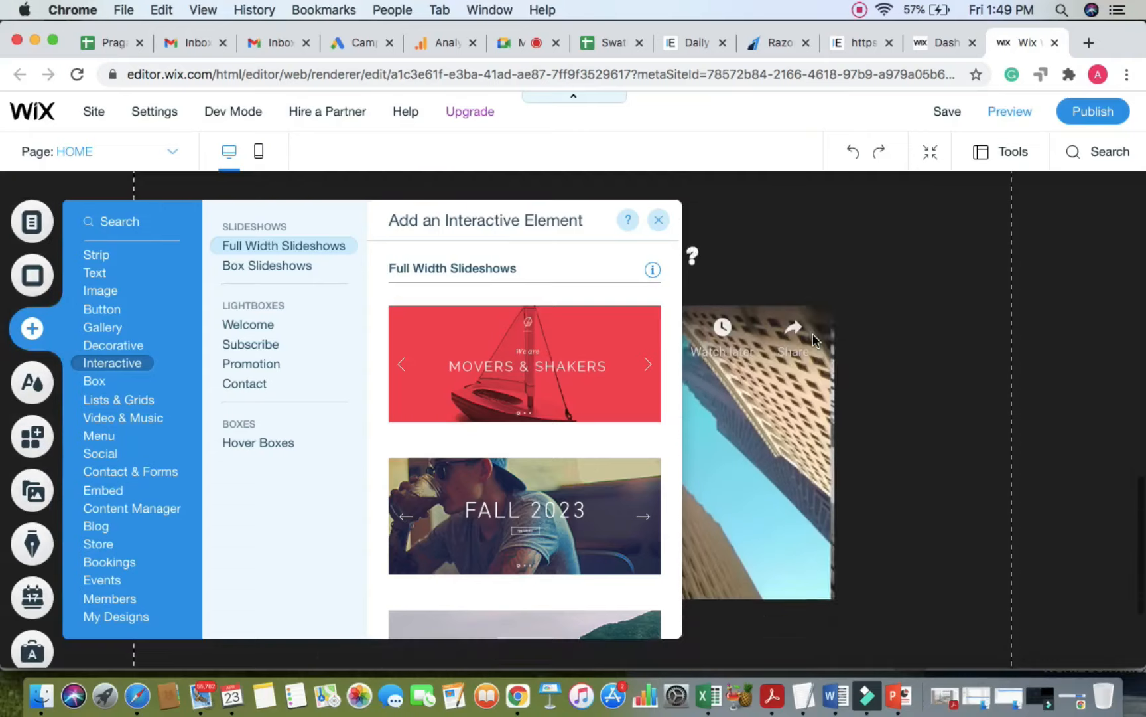
scroll(815, 340, "down", 5)
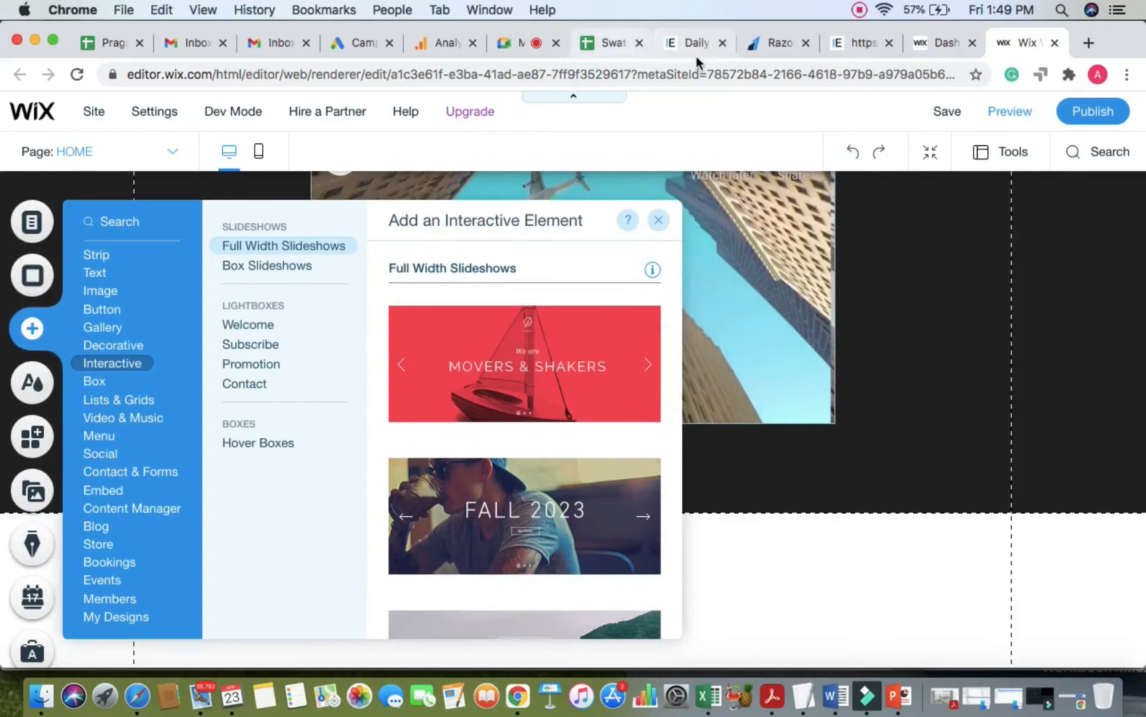
left_click(520, 41)
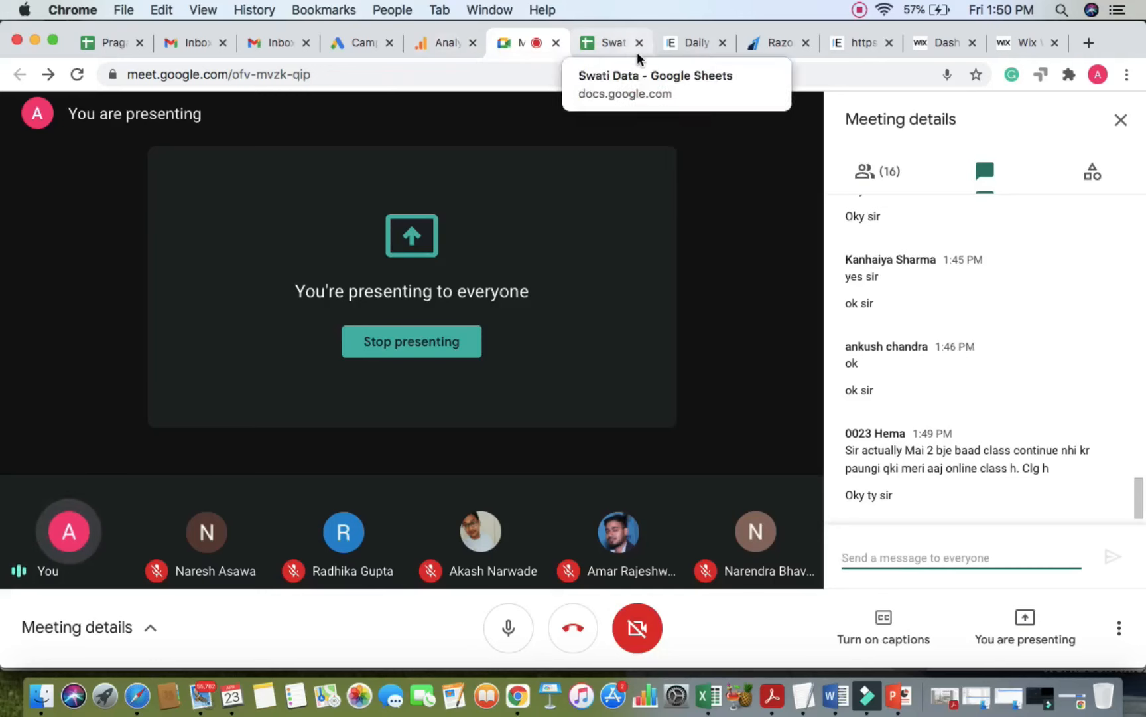
Step: Move the Meet call tab beside the Wix tabs and return to the editor
left_click(858, 42)
left_click(929, 43)
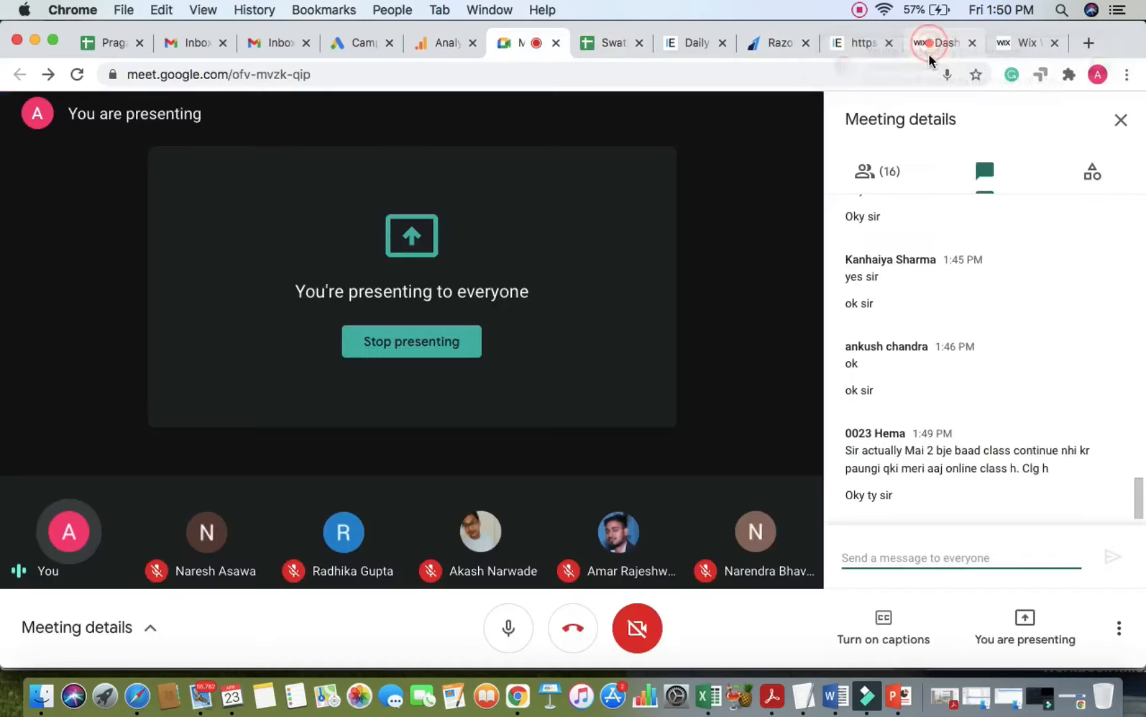
left_click(1013, 41)
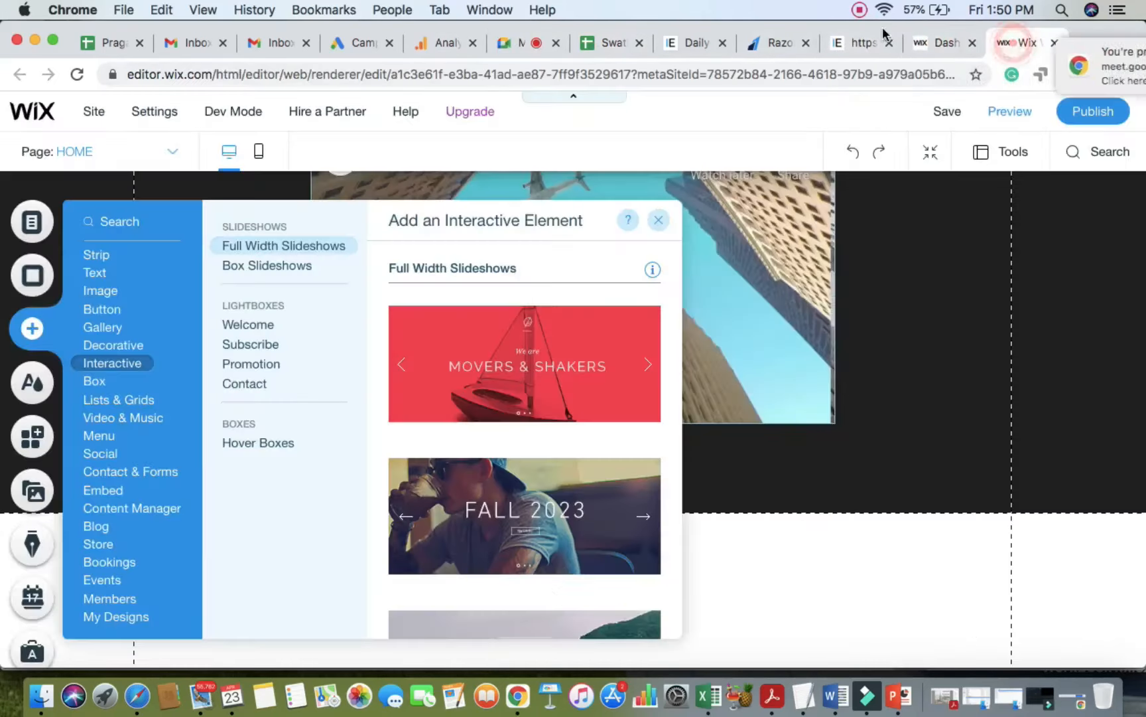
left_click_drag(511, 37, 895, 61)
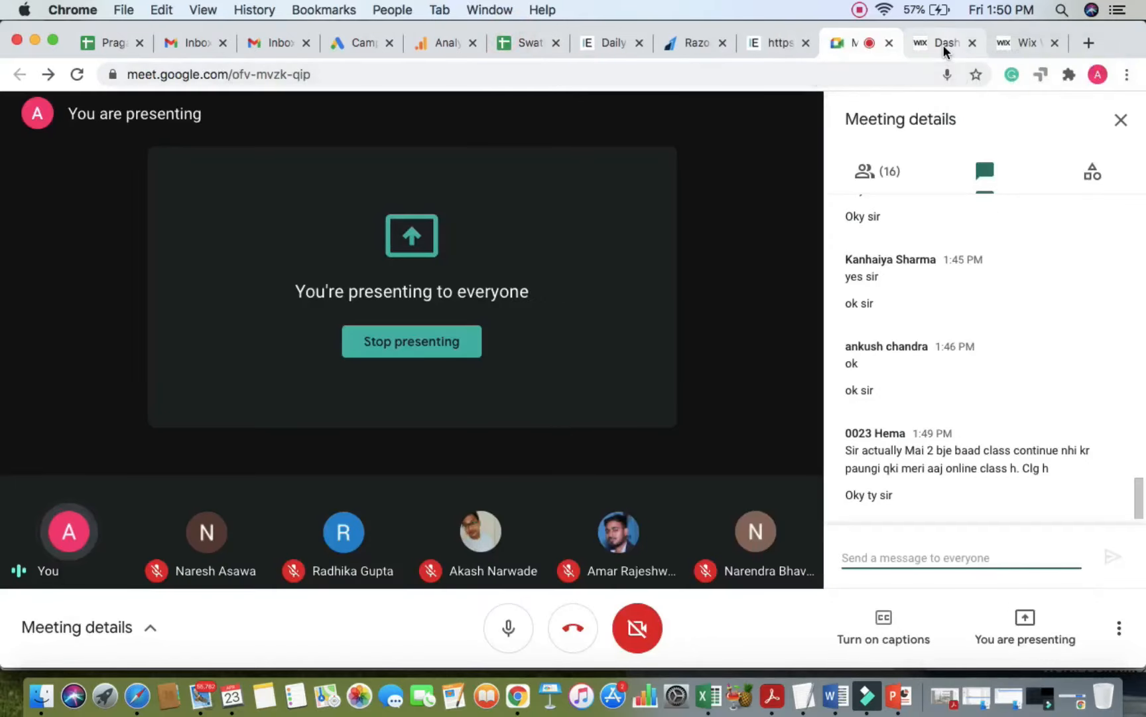
left_click(943, 44)
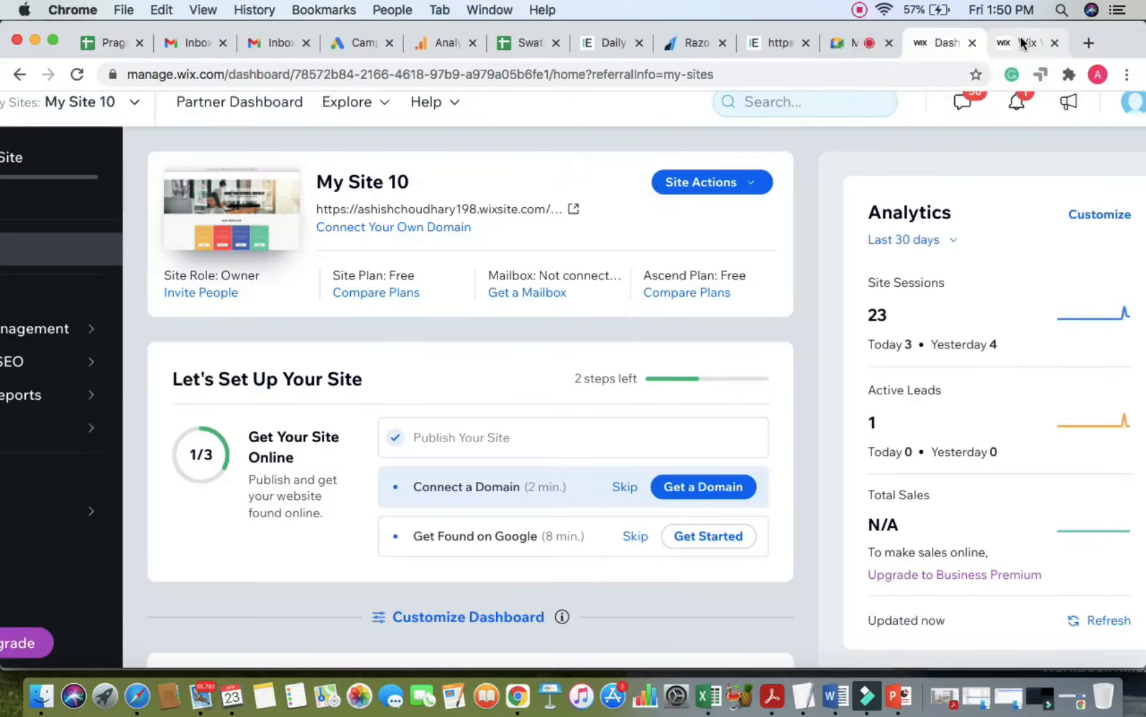
left_click(1021, 42)
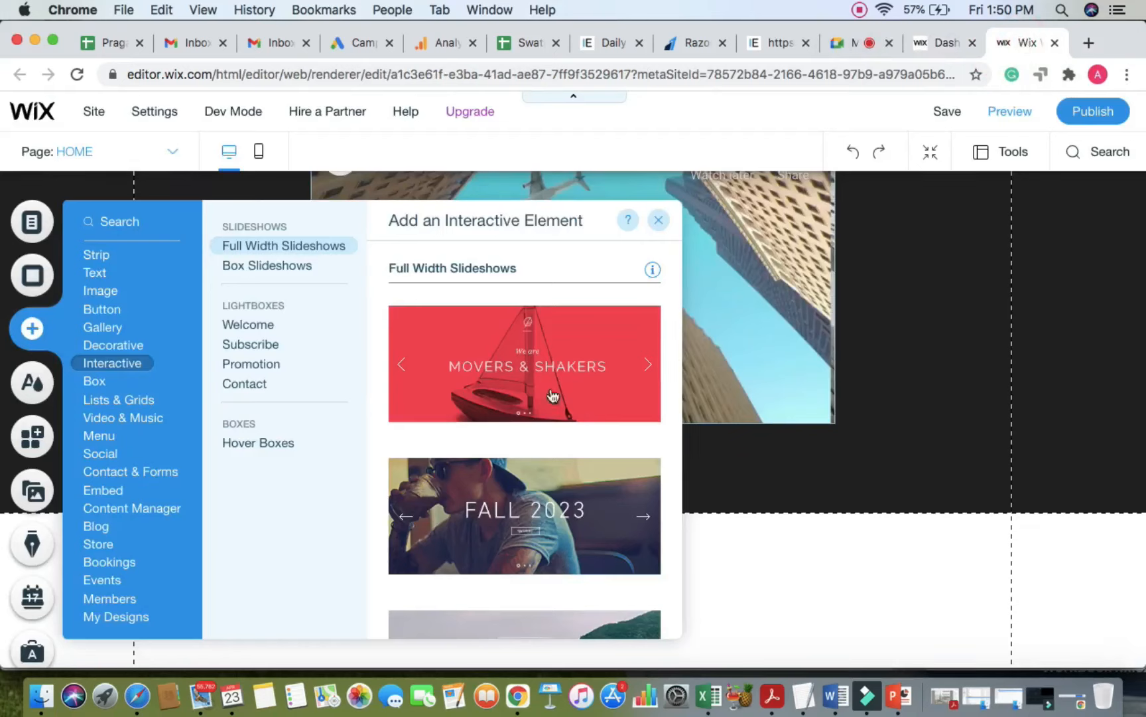
Step: Drag the Portfolio (Your Brand) slideshow onto the home page above the footer
scroll(489, 427, "down", 4)
scroll(454, 447, "up", 4)
scroll(454, 451, "down", 6)
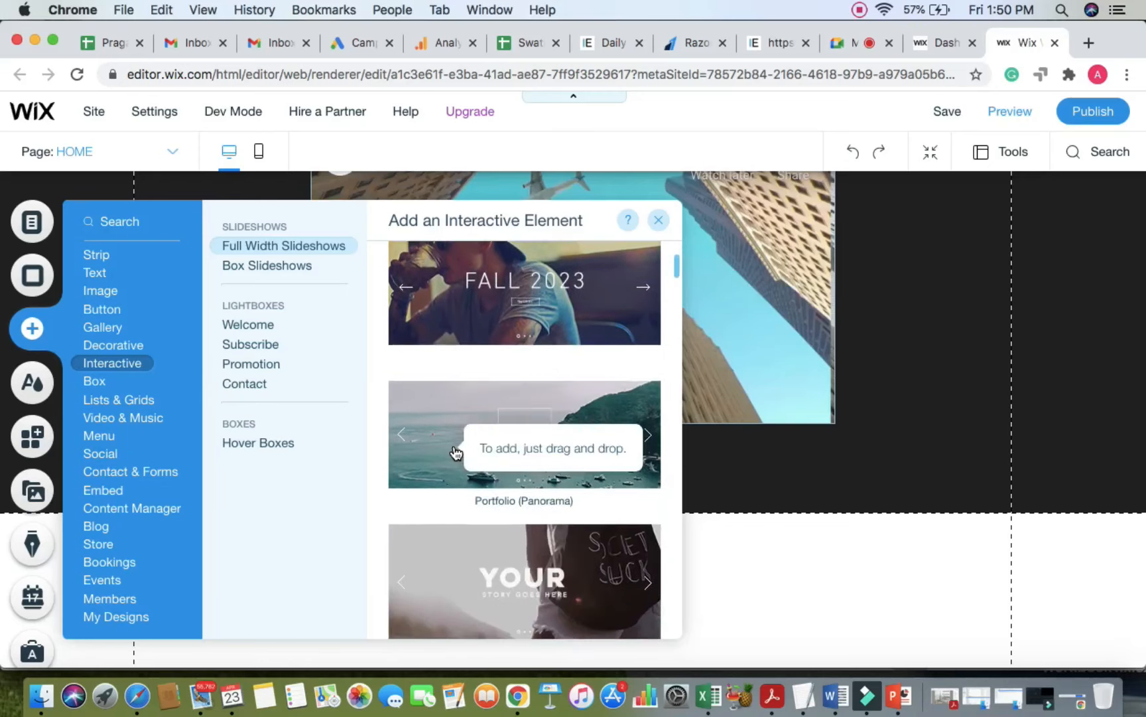
scroll(456, 453, "down", 3)
scroll(434, 518, "down", 3)
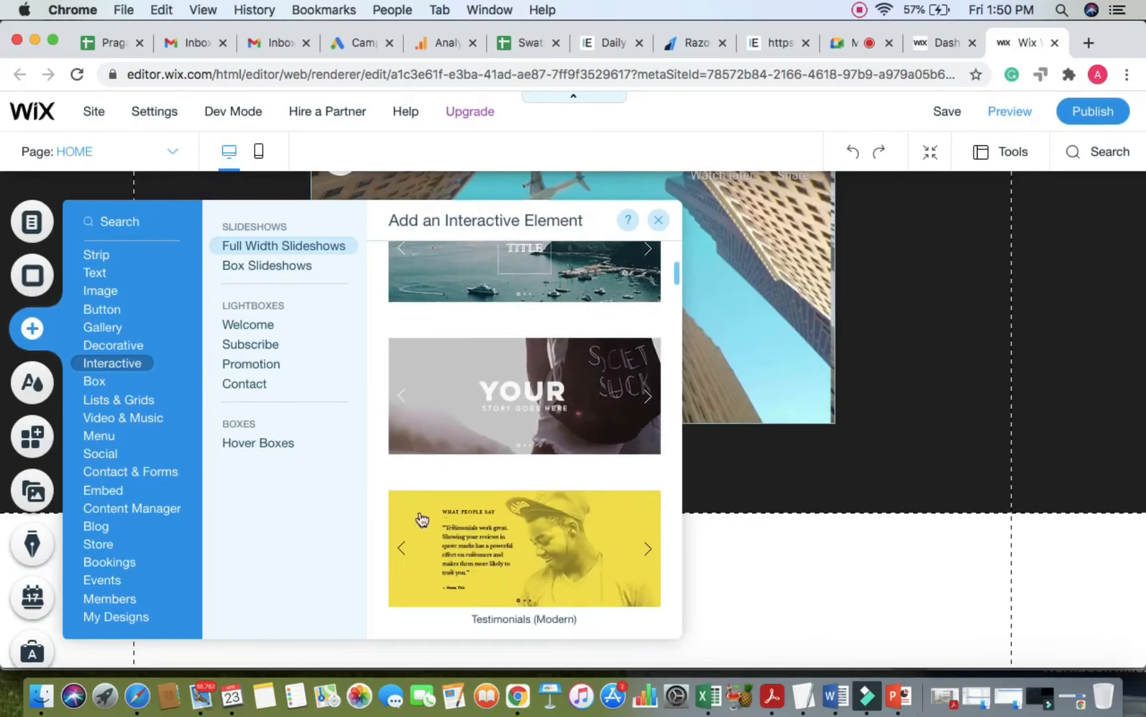
scroll(393, 517, "down", 10)
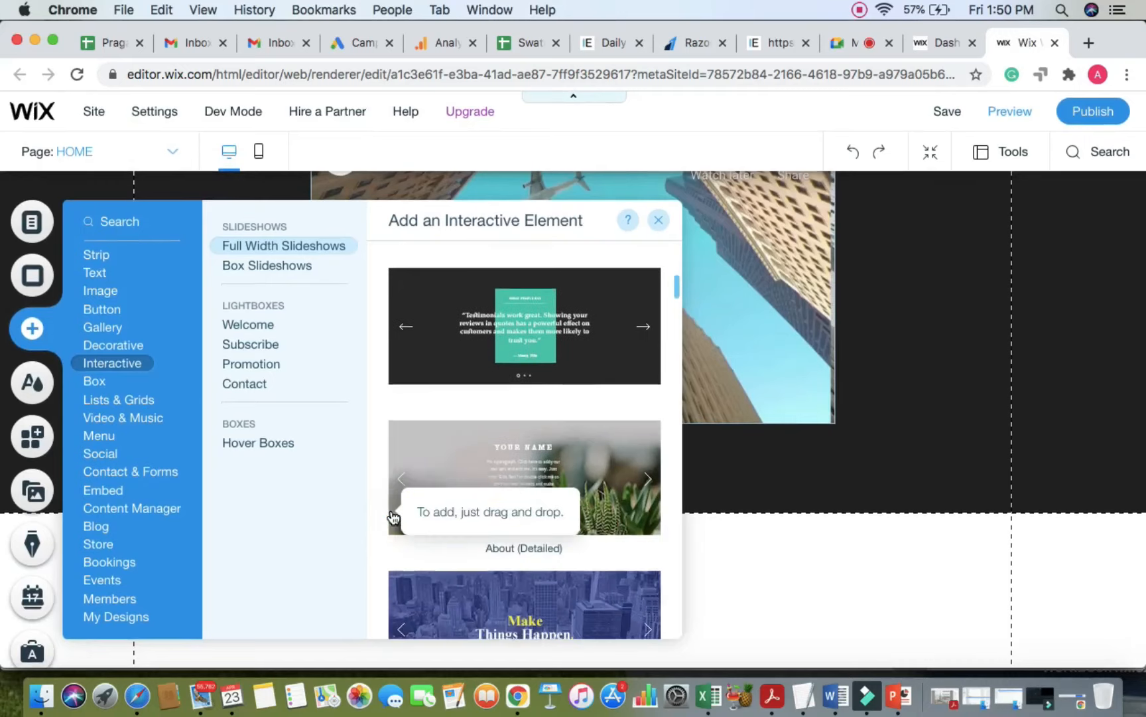
scroll(393, 517, "down", 11)
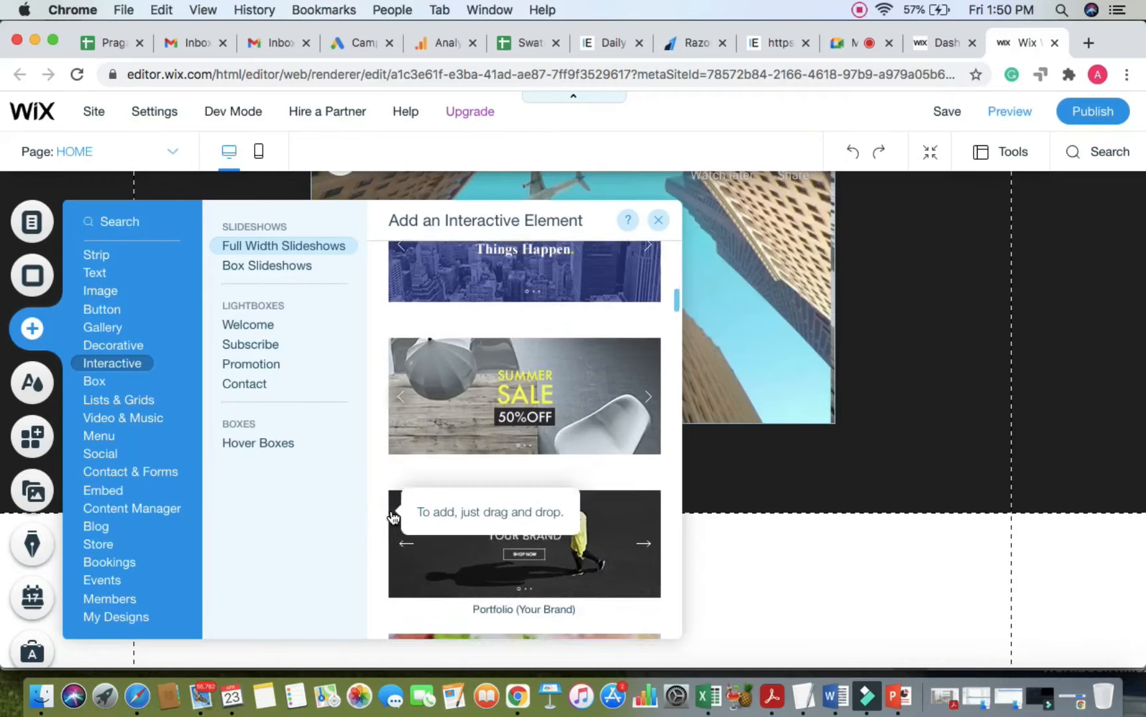
scroll(381, 512, "down", 3)
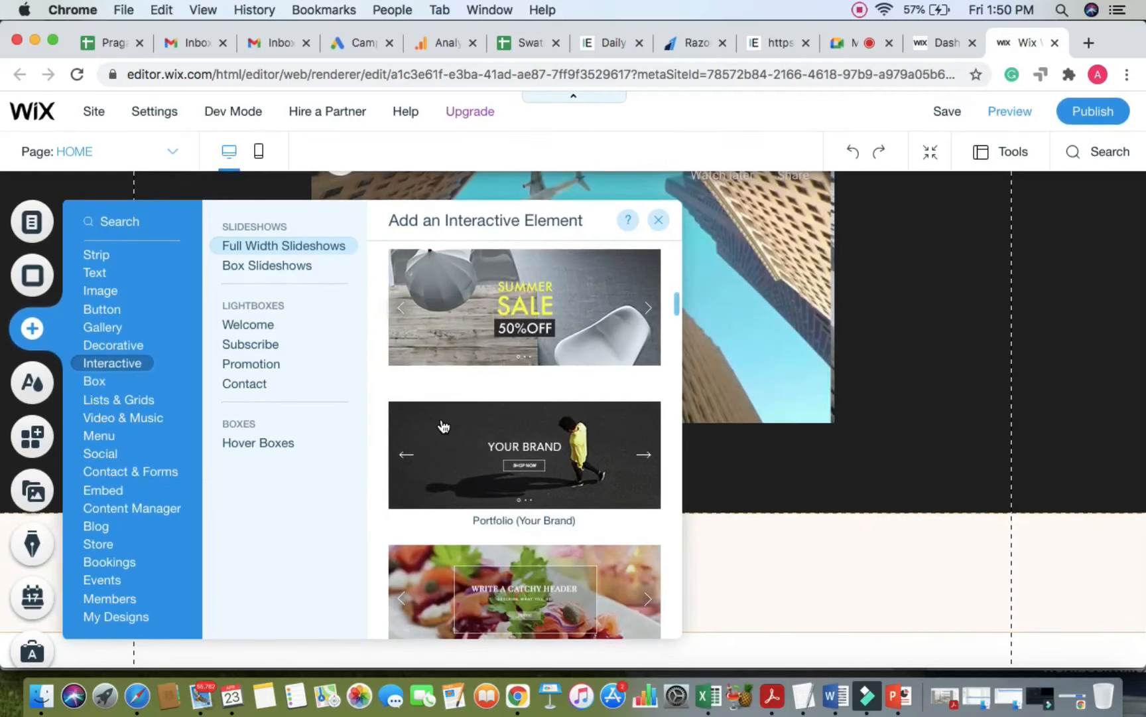
left_click_drag(443, 425, 756, 630)
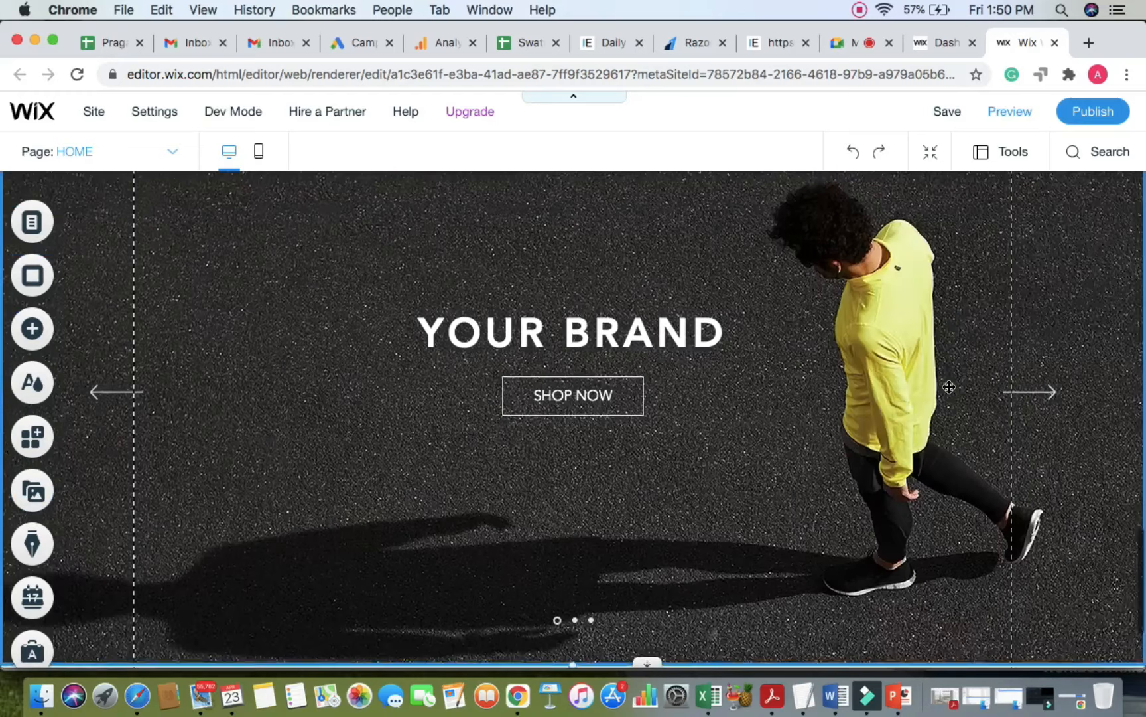
scroll(949, 387, "up", 2)
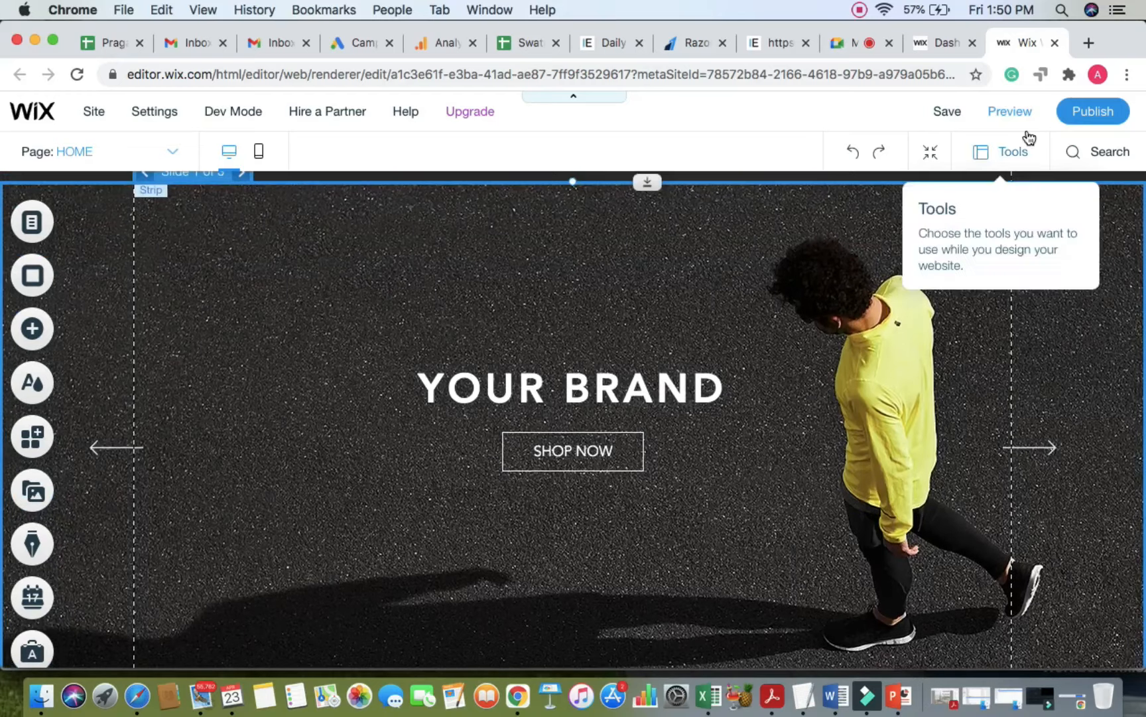
left_click(1012, 114)
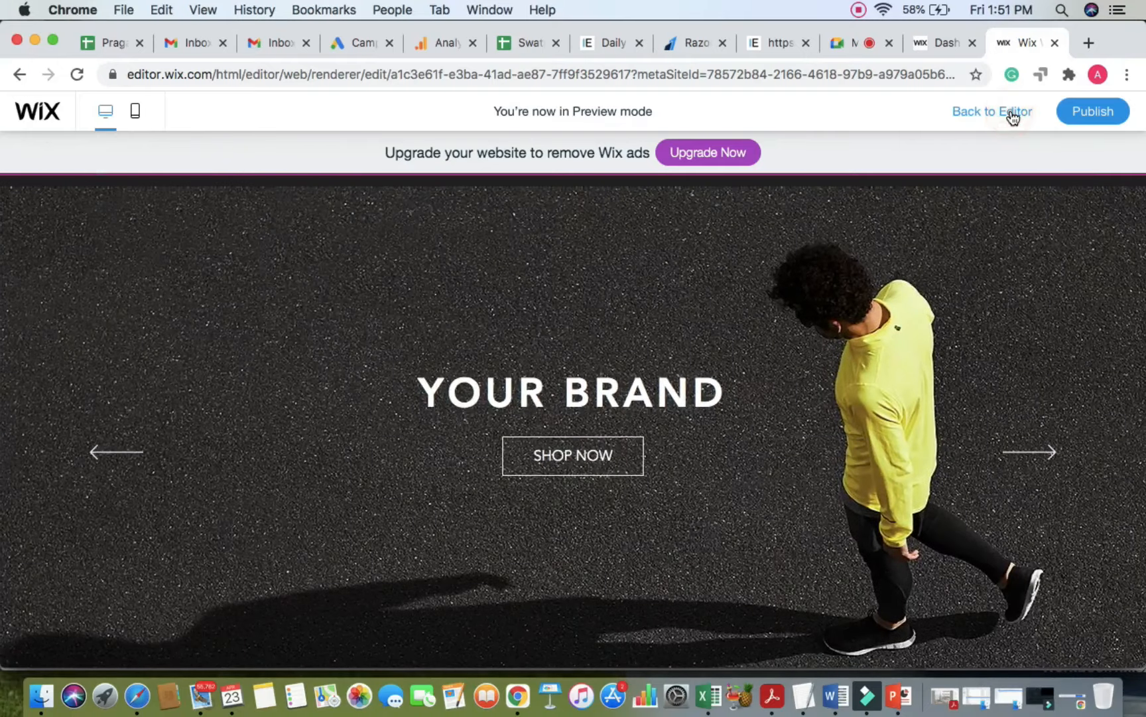
left_click(1013, 113)
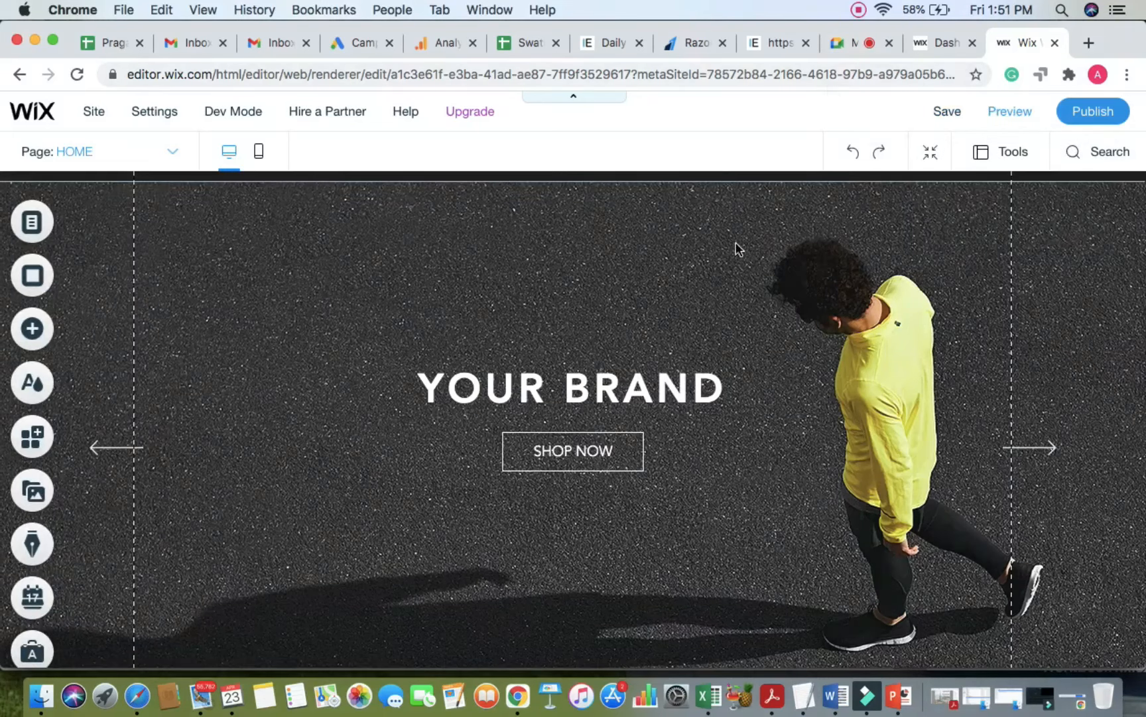
scroll(741, 249, "up", 1)
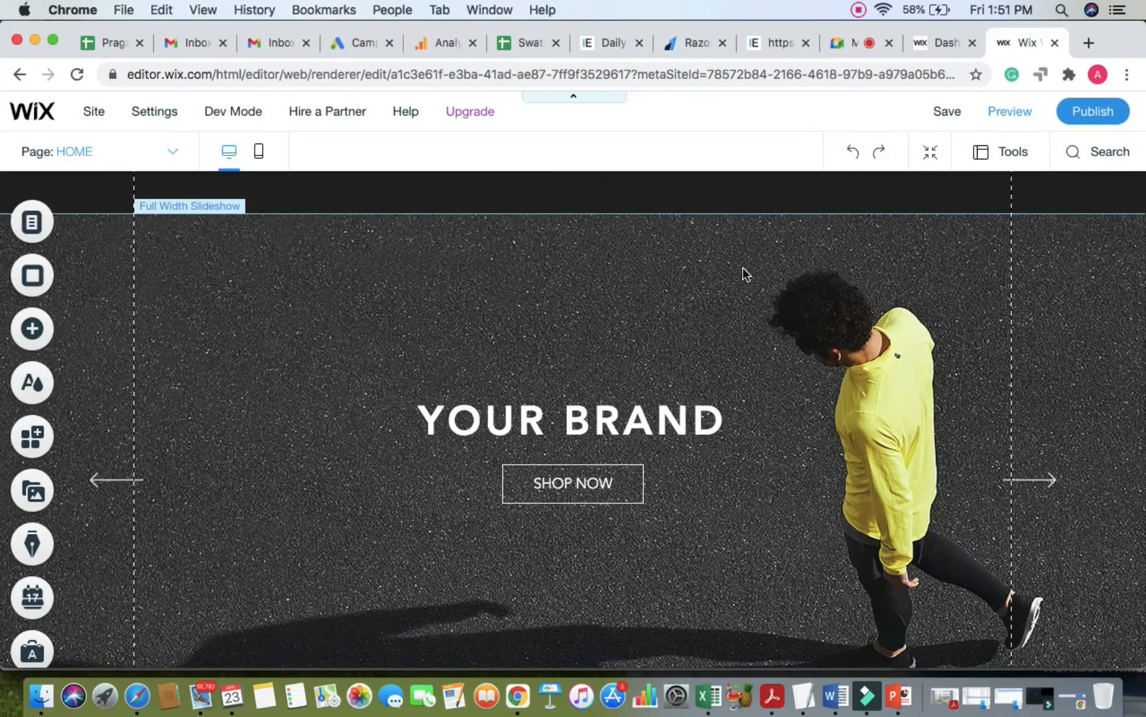
Step: Select the Full Width Slideshow and cycle through Slides 2 and 3 back to Slide 1
left_click(742, 267)
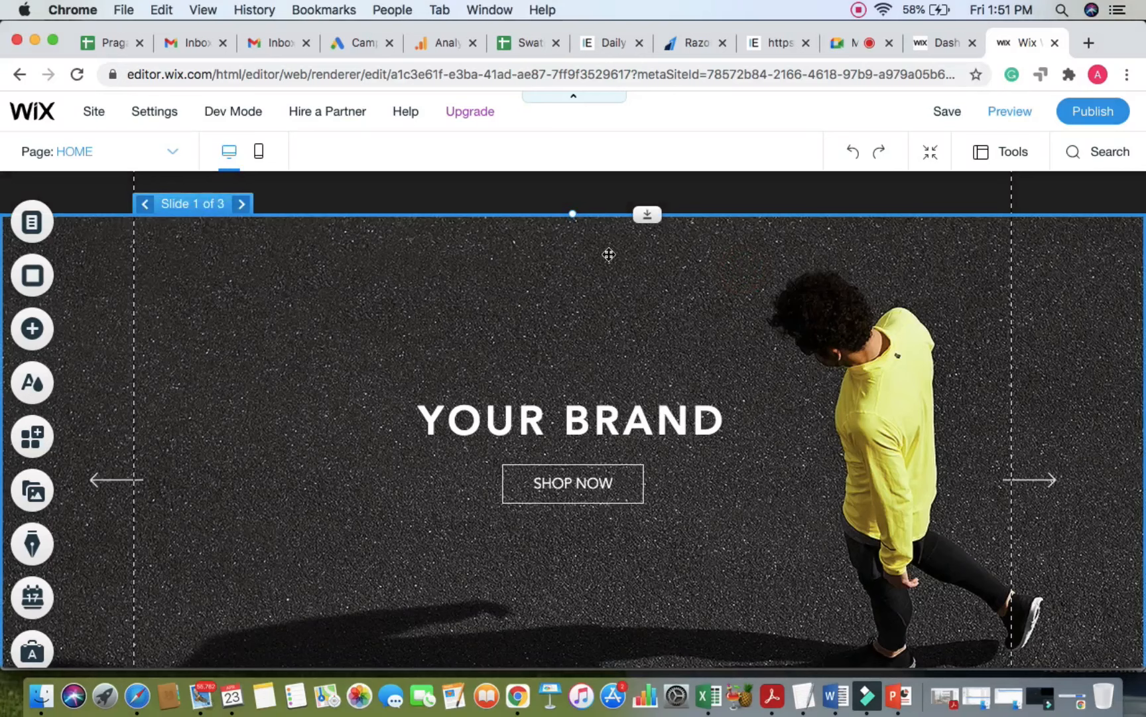
scroll(197, 204, "up", 5)
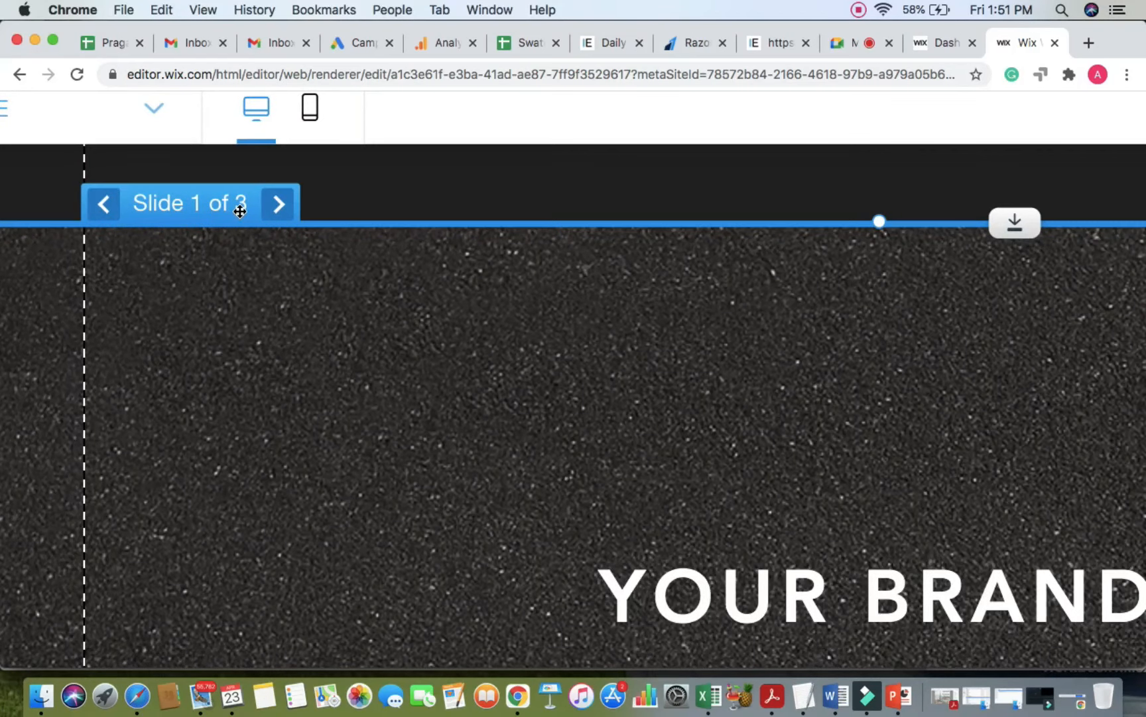
scroll(252, 218, "down", 5)
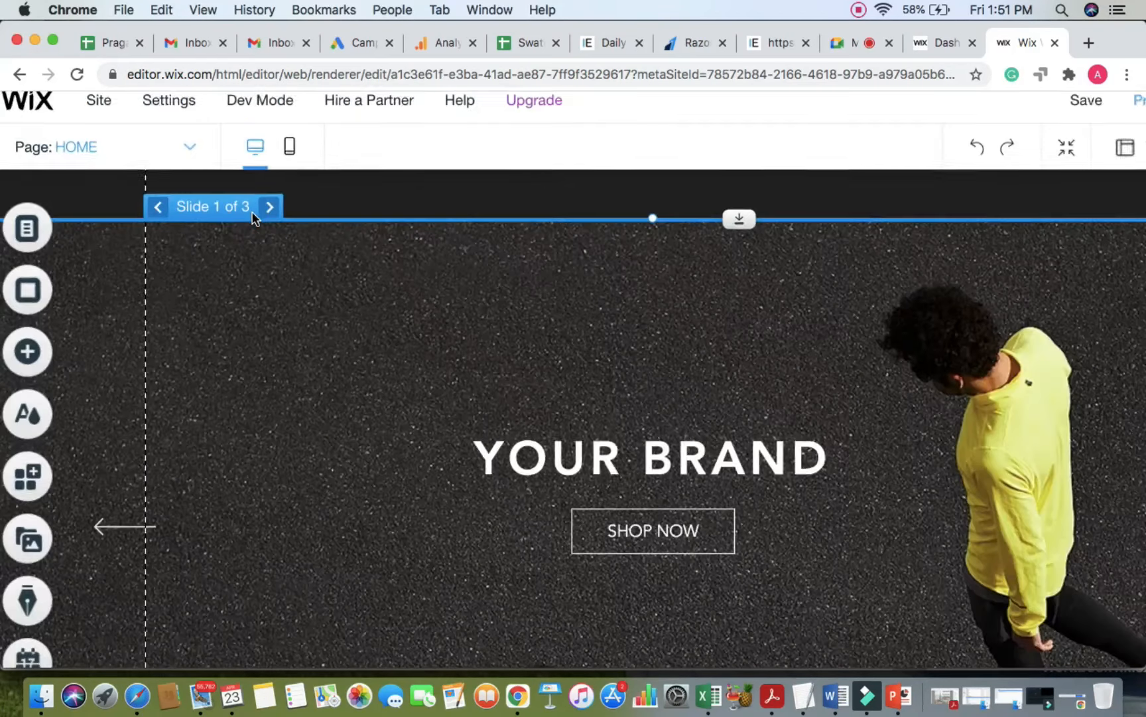
scroll(252, 217, "down", 2)
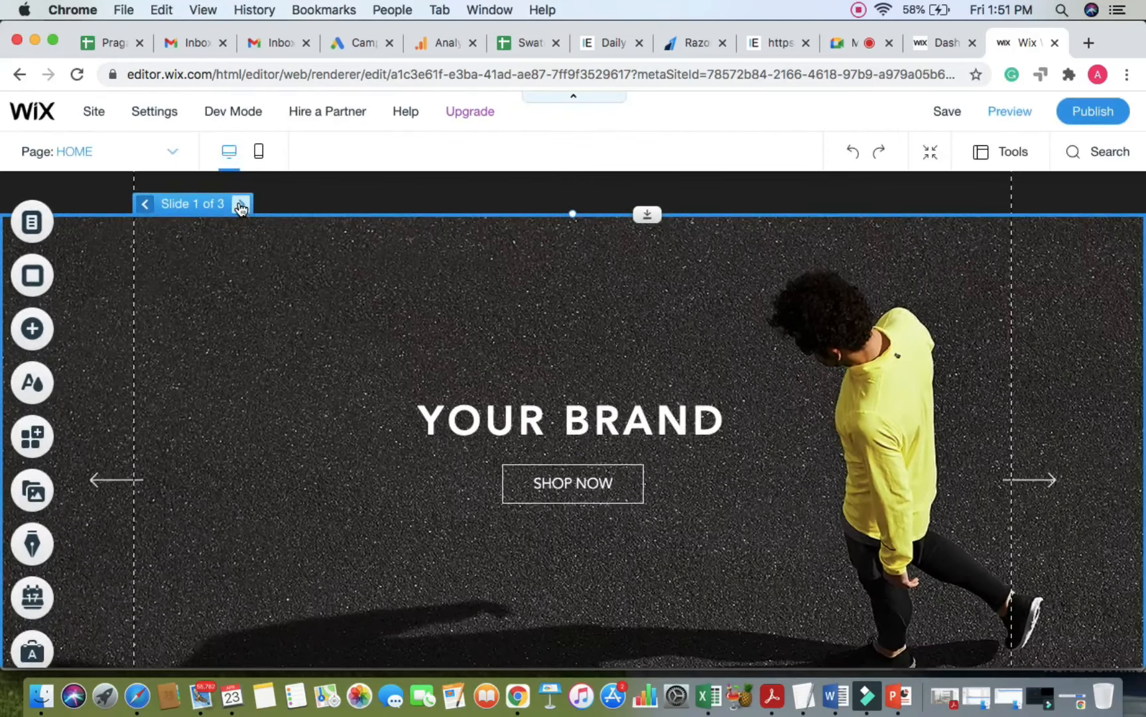
left_click(241, 206)
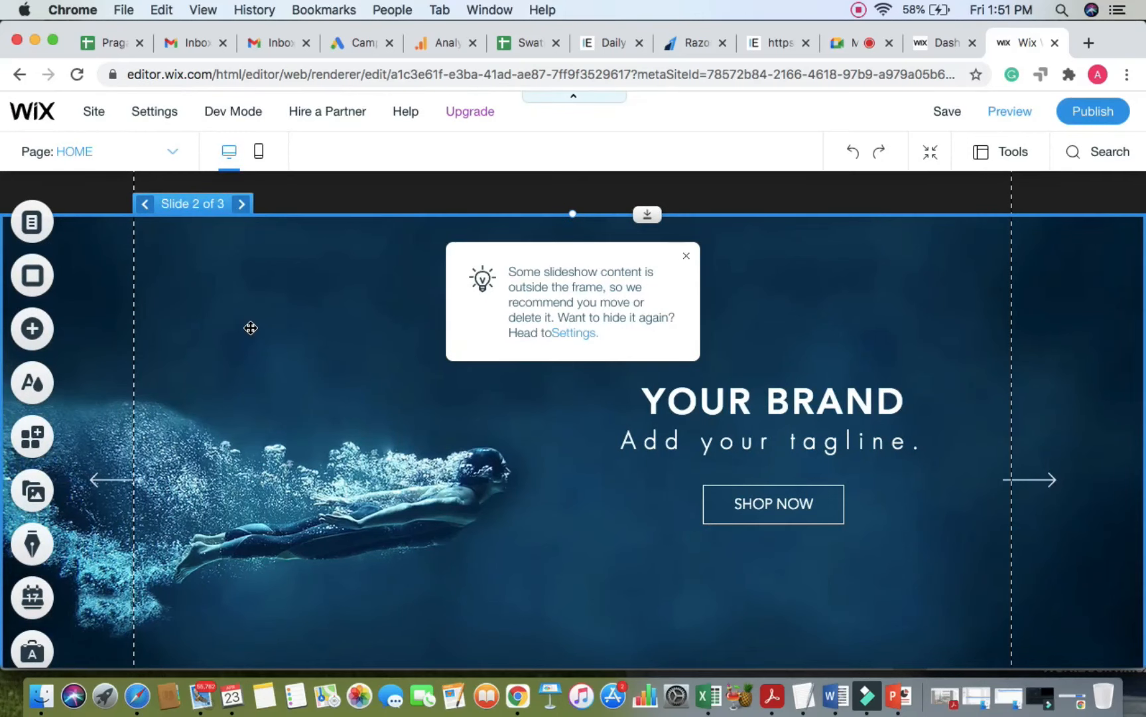
left_click(241, 203)
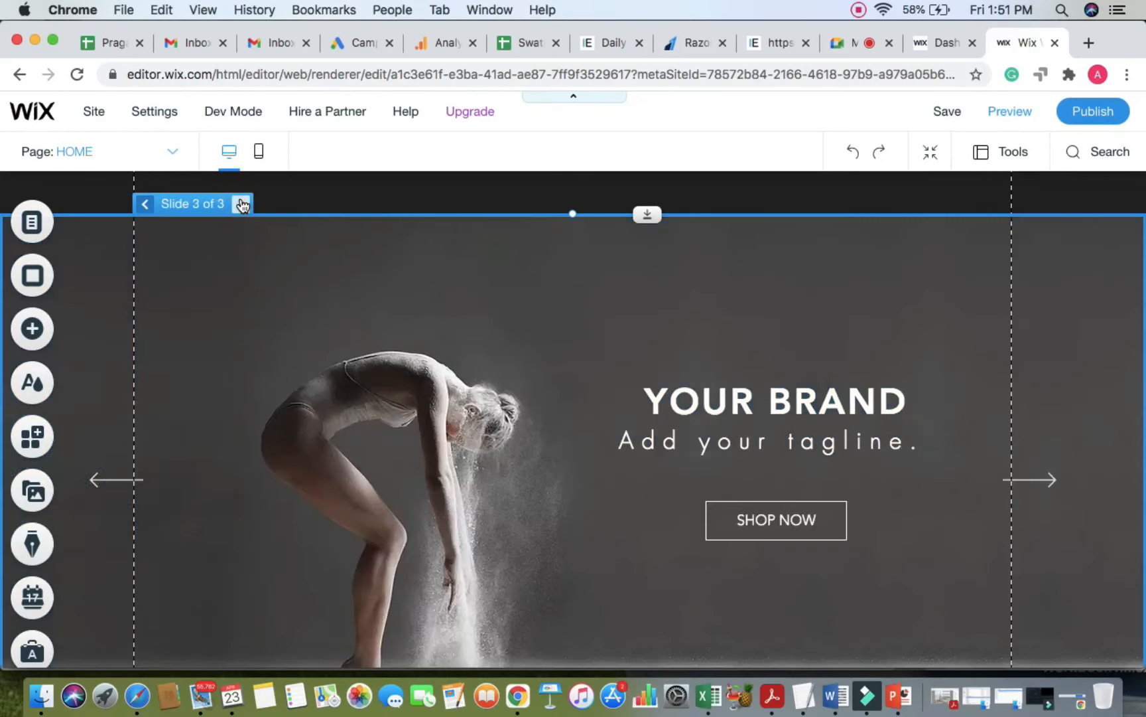
left_click(241, 204)
Step: Bring up the slideshow's own editing options
left_click(294, 293)
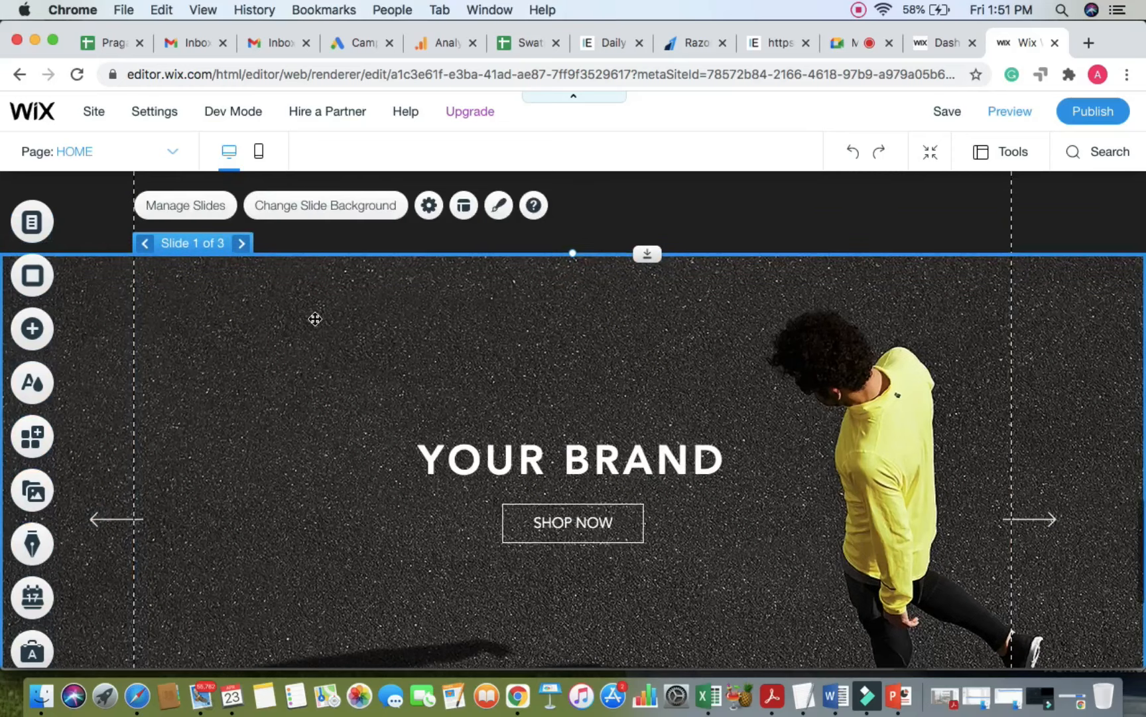
left_click(315, 319)
scroll(304, 309, "up", 1)
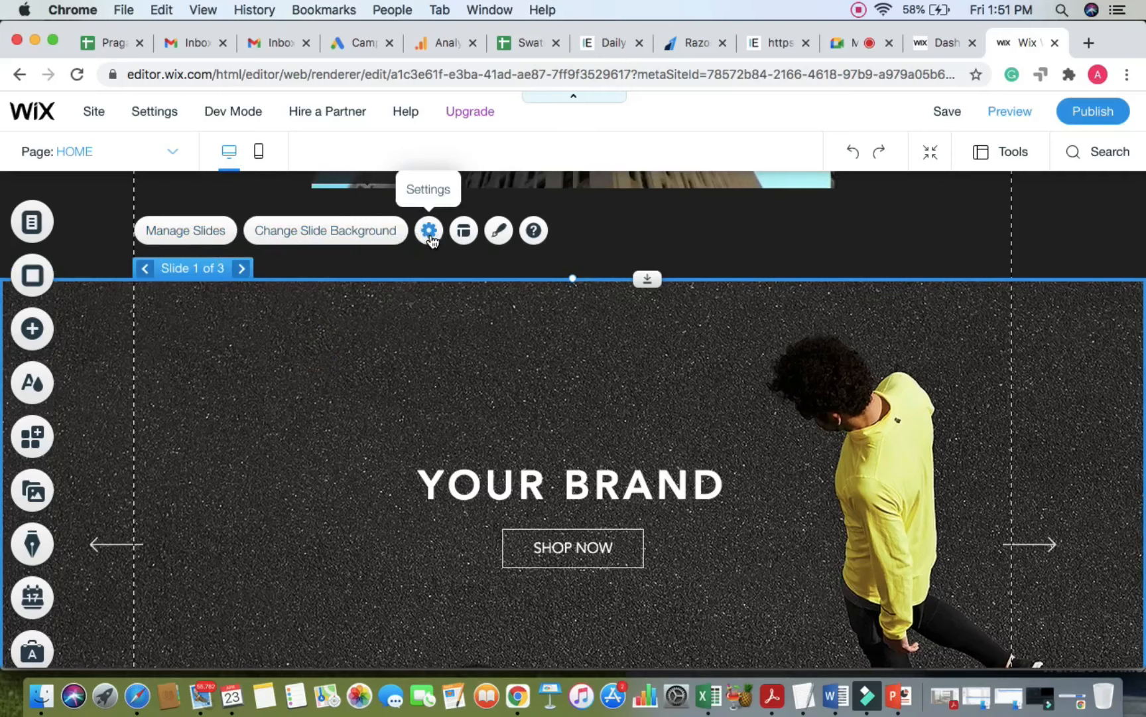
scroll(432, 240, "up", 5)
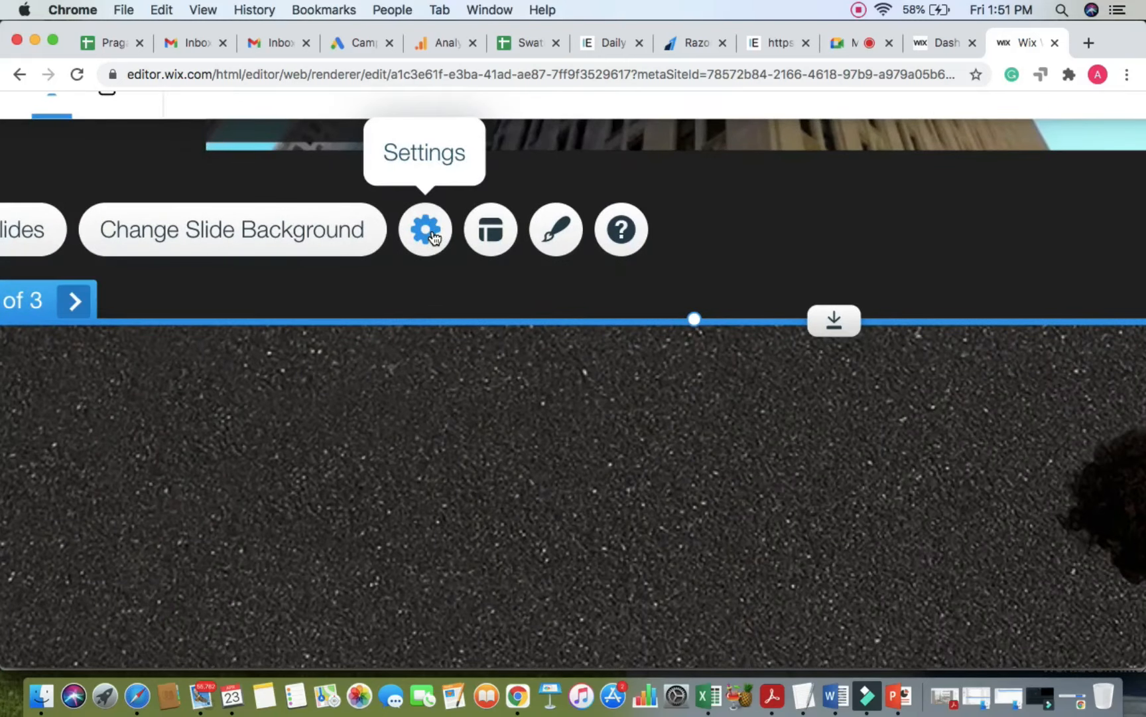
Step: Open Slideshow Settings showing autoplay on with 3 seconds between slides, and move the panel aside
scroll(432, 237, "down", 5)
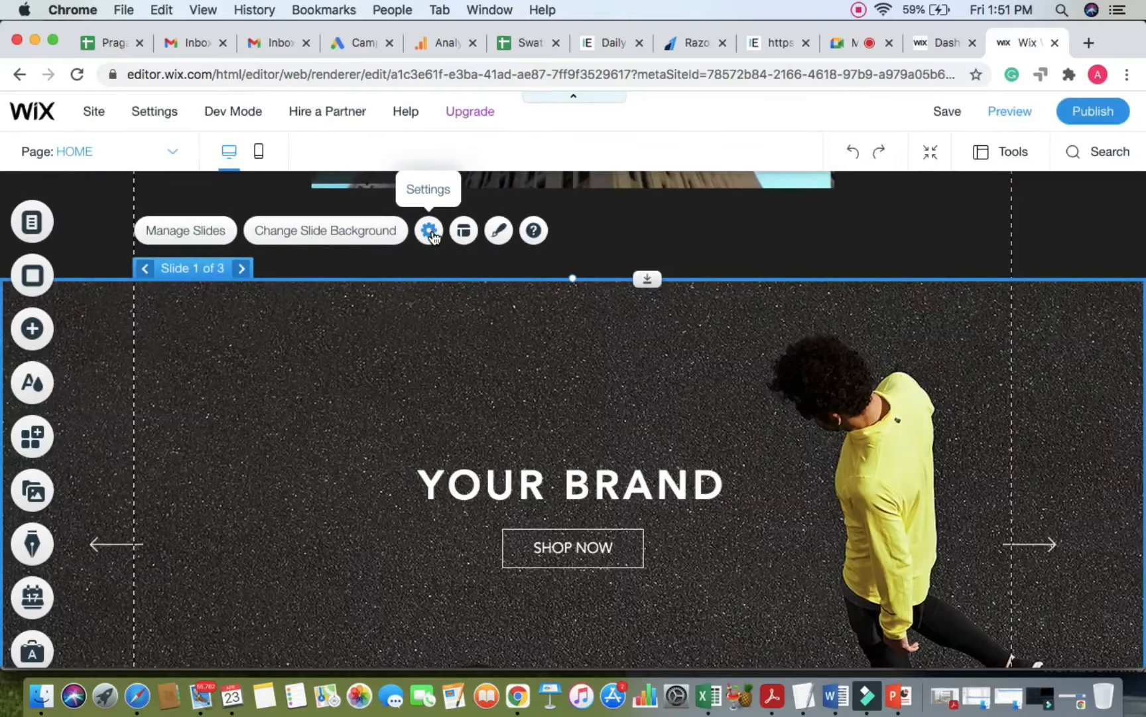
left_click(432, 237)
left_click_drag(880, 215, 695, 216)
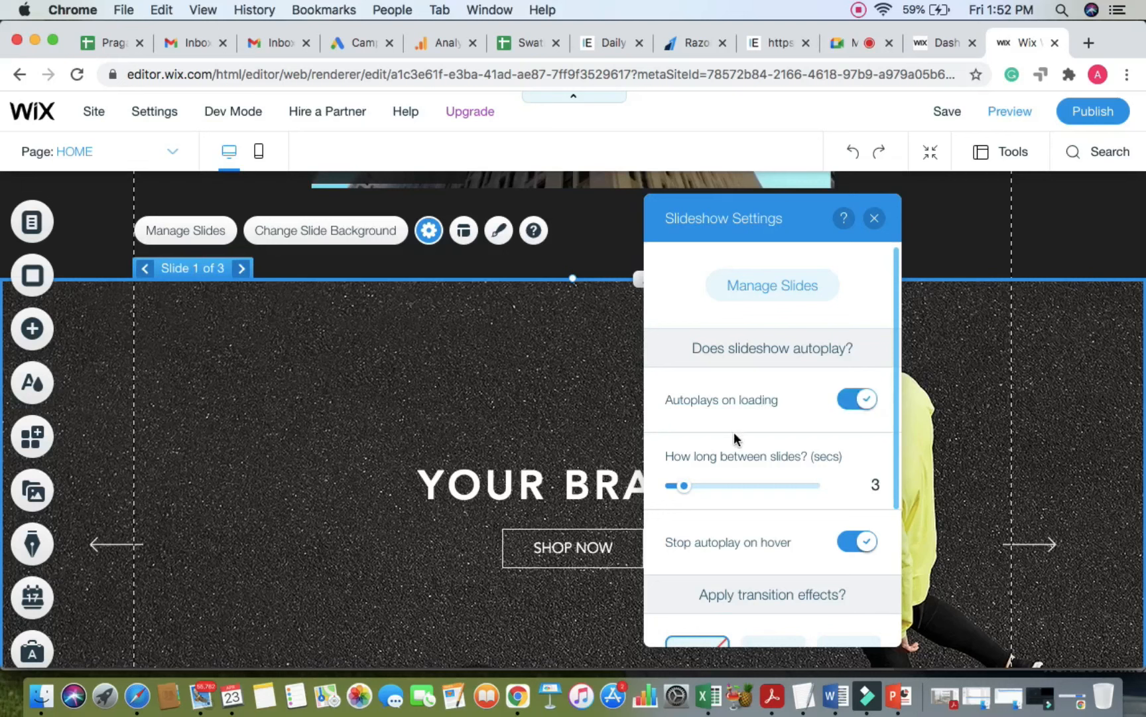
left_click(703, 452)
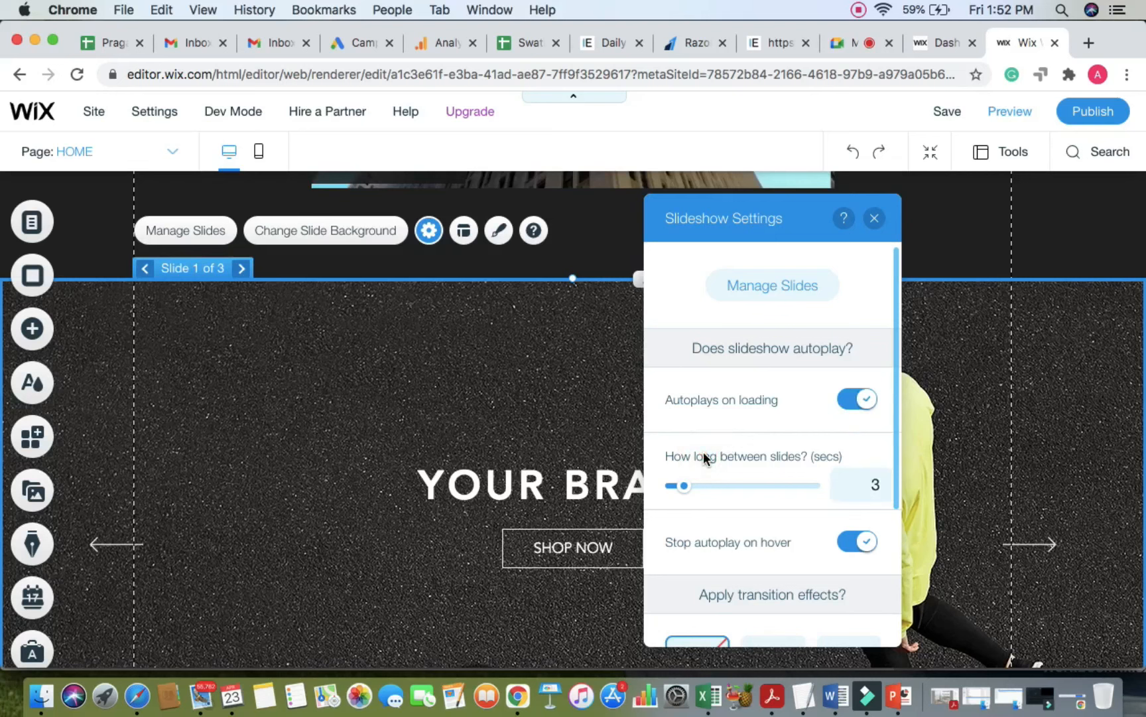
left_click(841, 43)
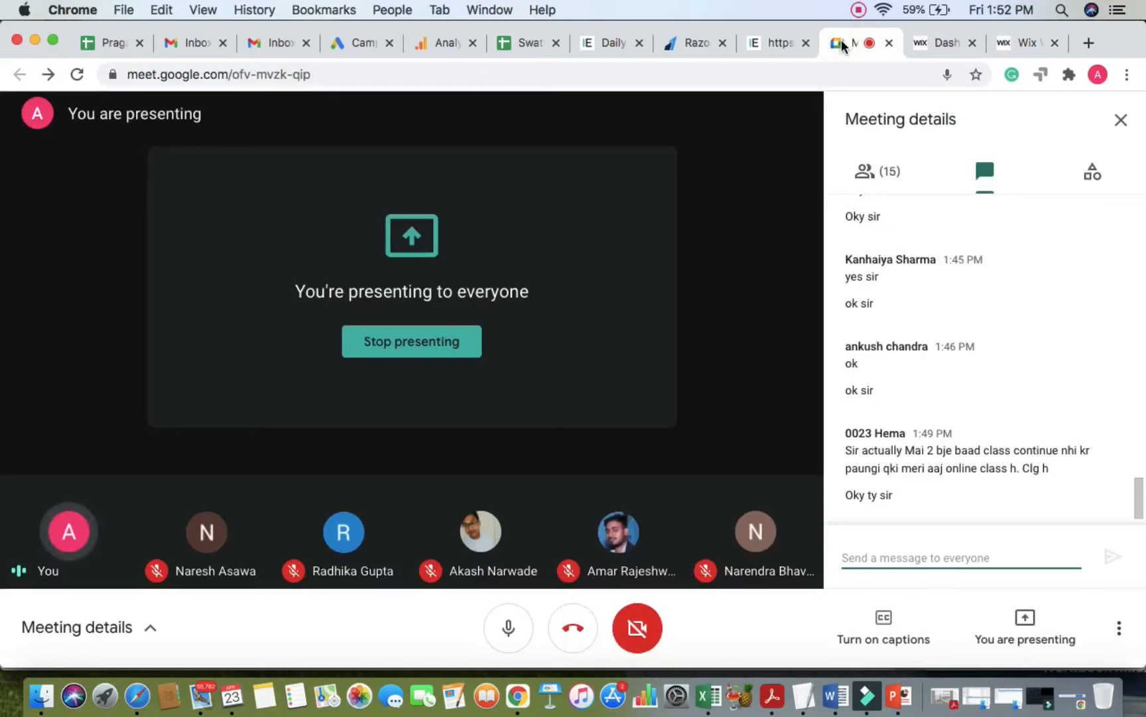
Step: Send 'min. 2.5 secs' and 'Max - 3 sec' in the Meet chat
type("min. 2.")
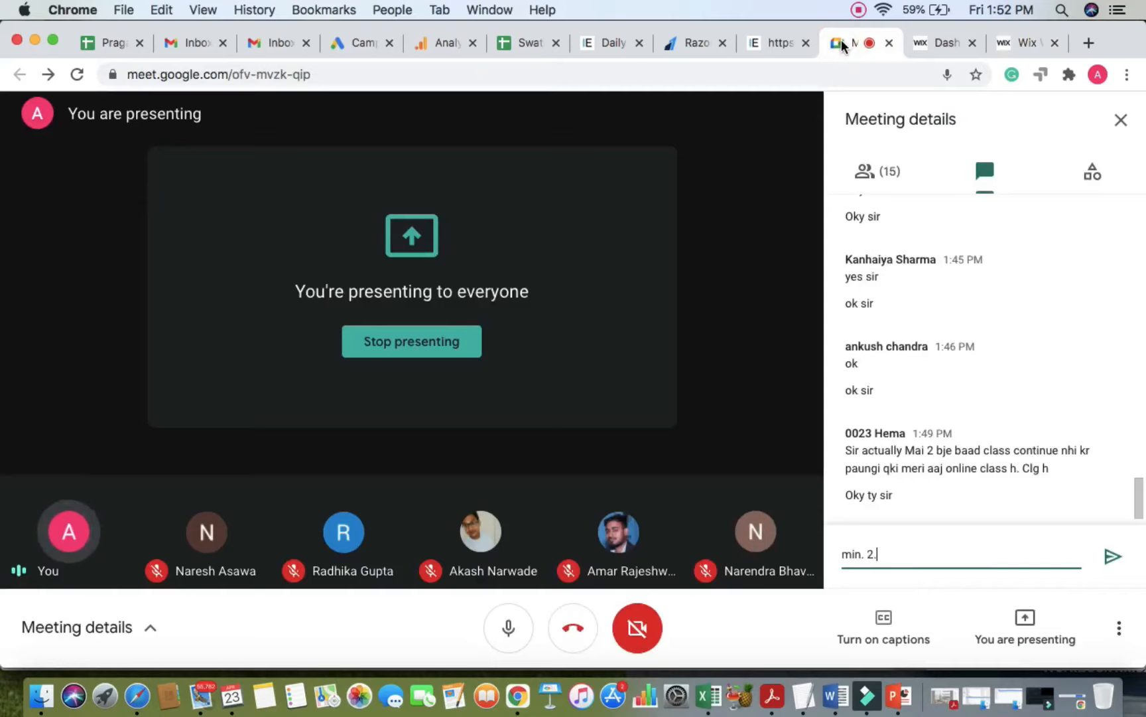
type("5 secs")
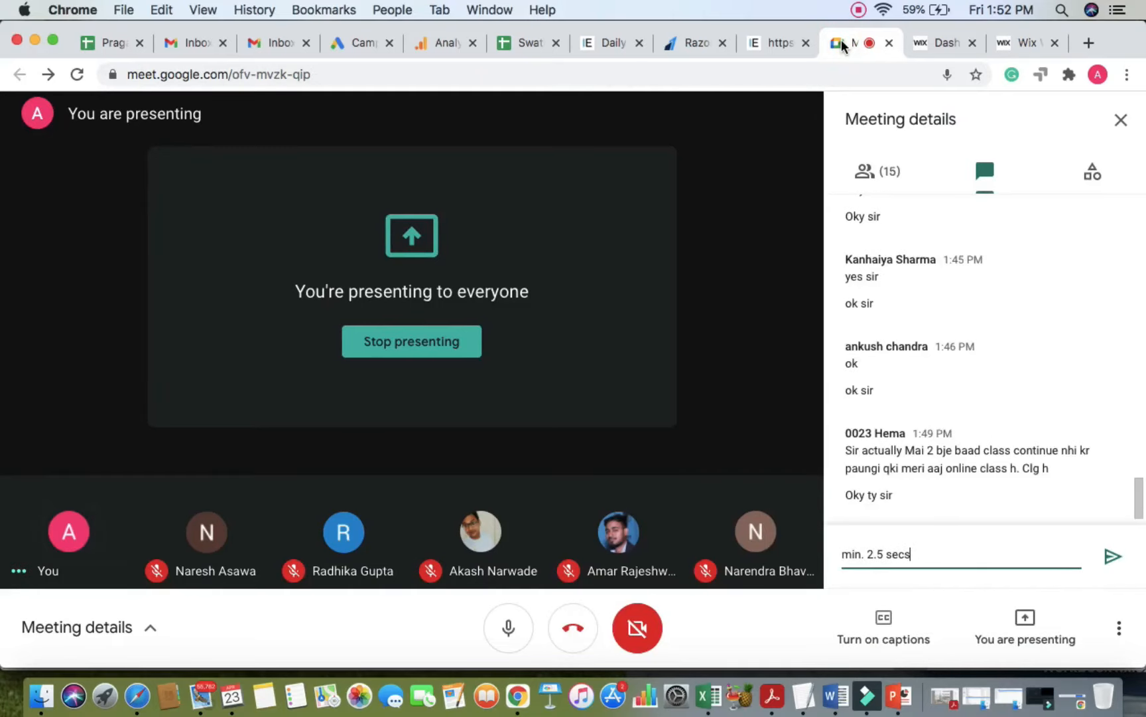
key("Return")
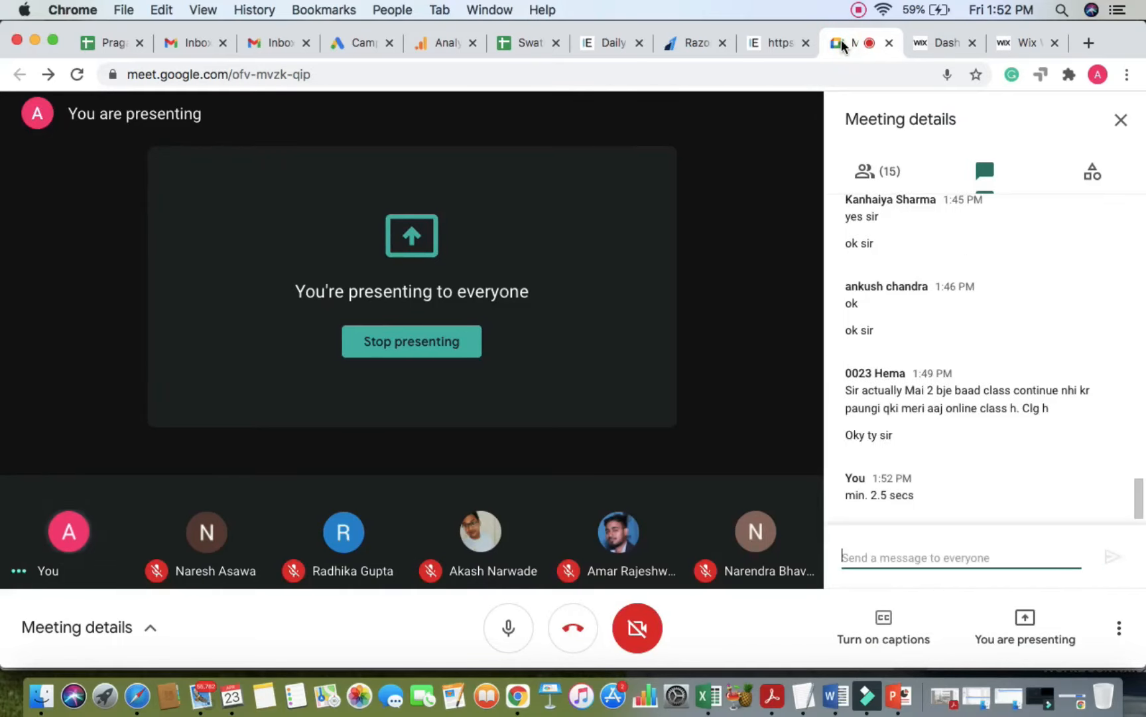
type("Max -")
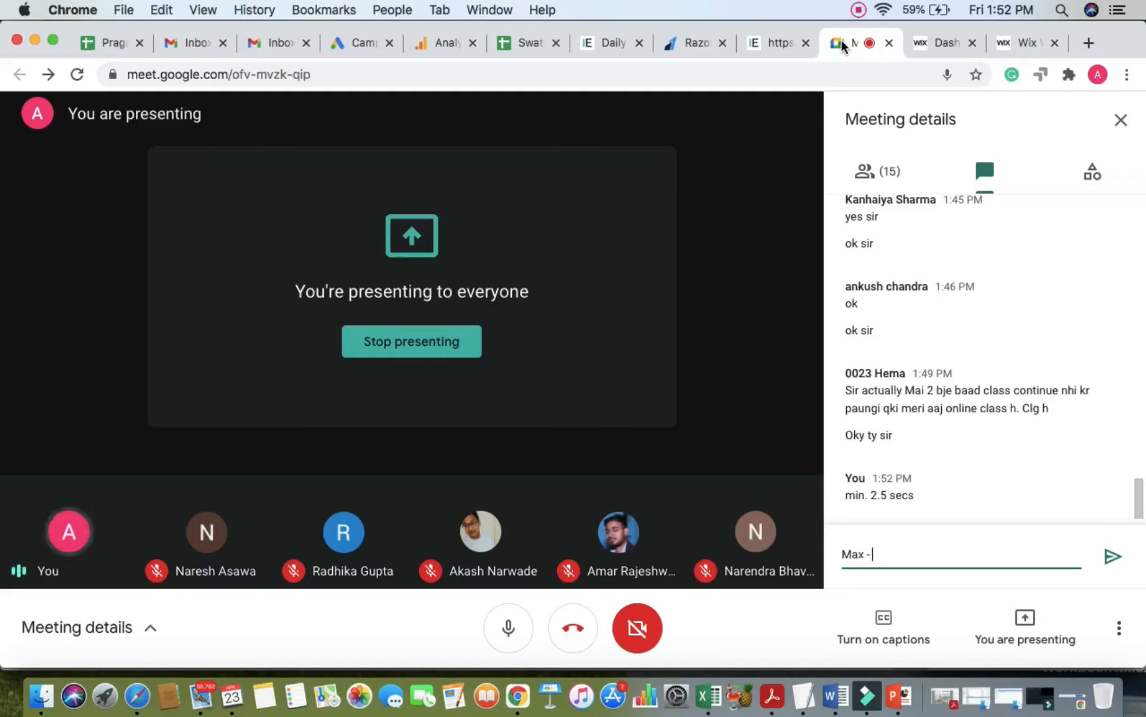
type(" 3 sec")
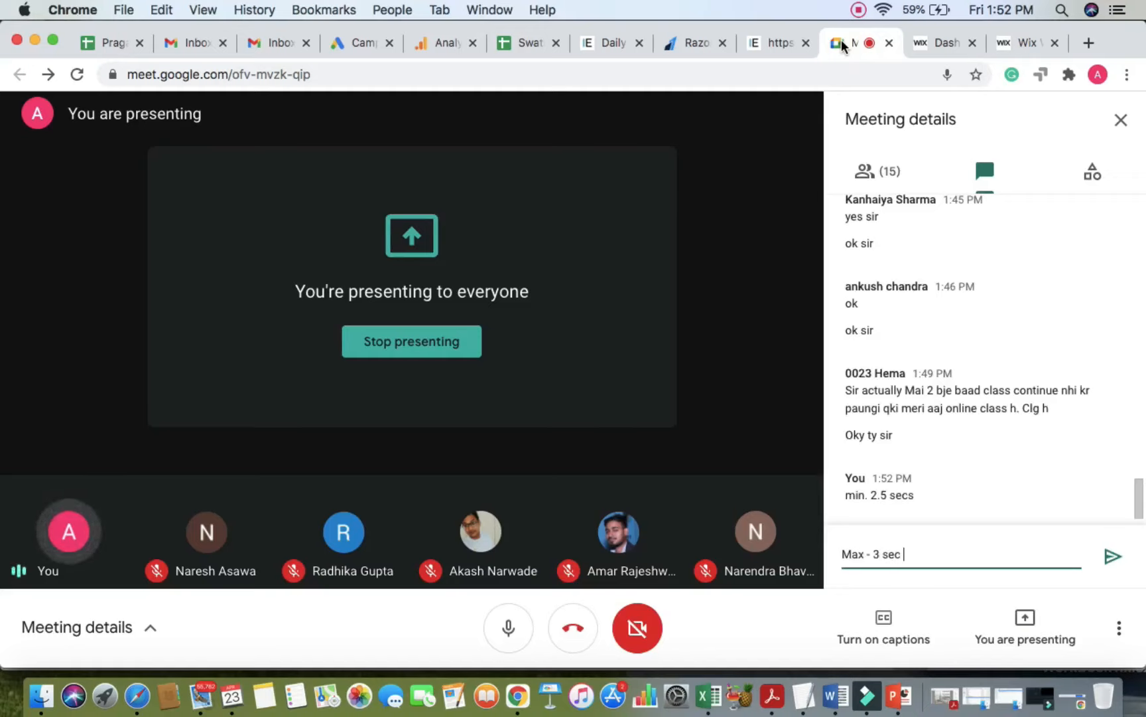
key("Return")
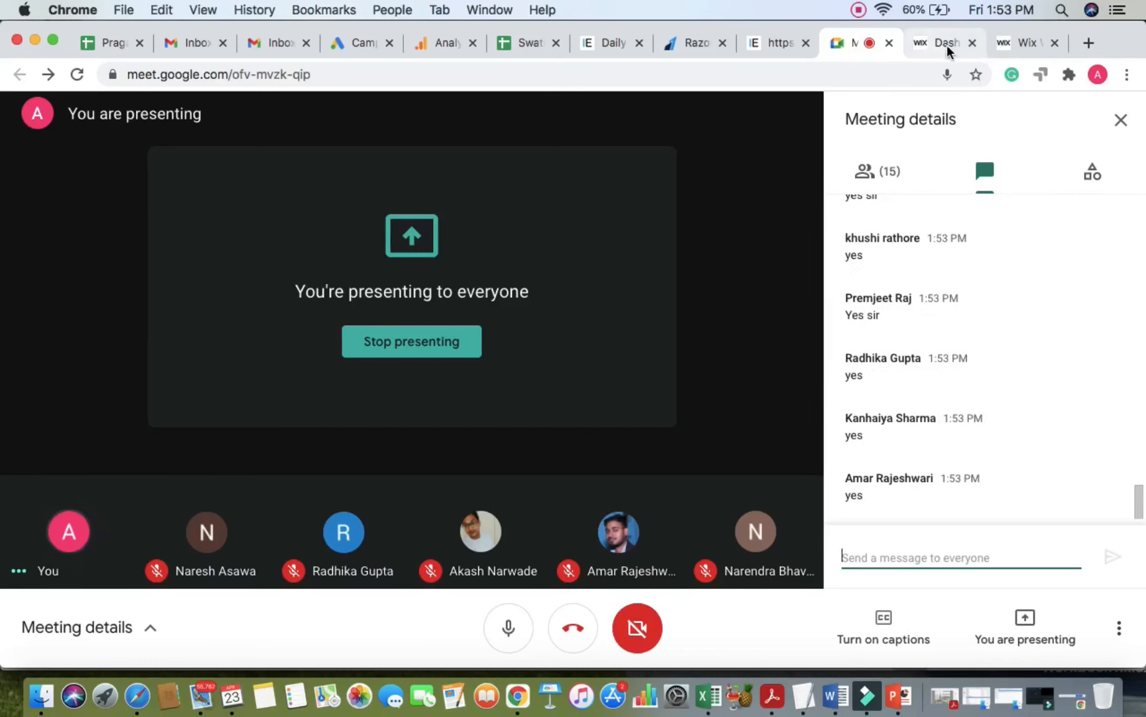
Step: Confirm 3 seconds between slides with stop-on-hover, then close Slideshow Settings
left_click(1009, 46)
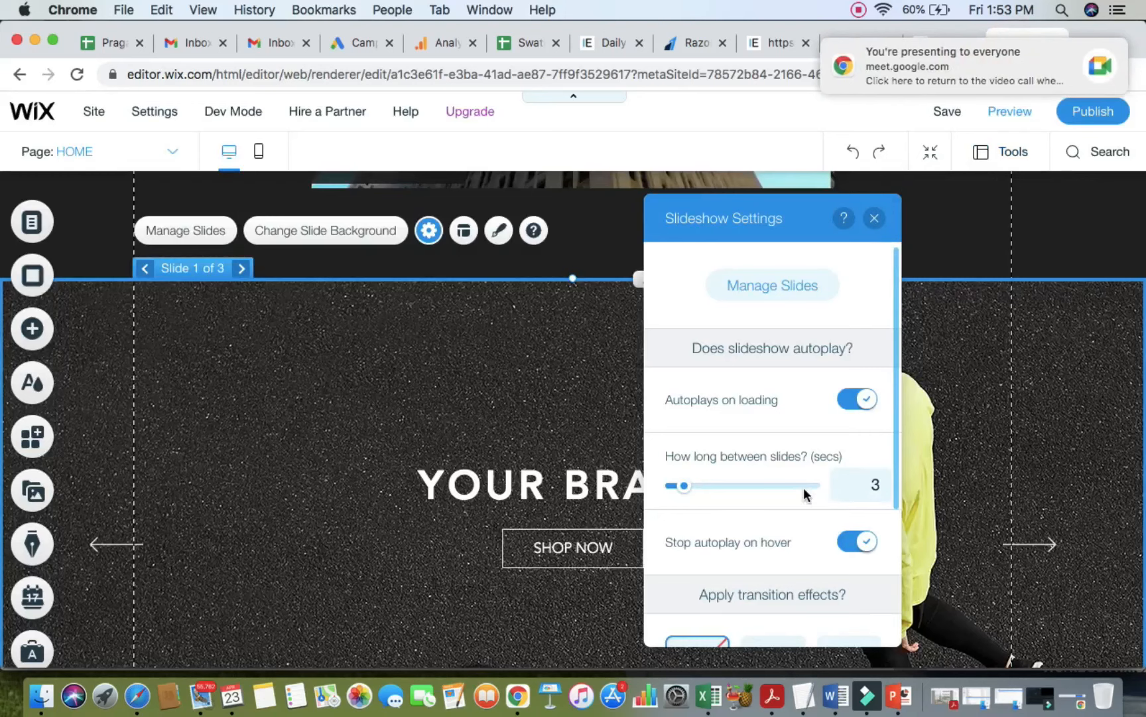
scroll(798, 487, "down", 1)
scroll(797, 484, "down", 4)
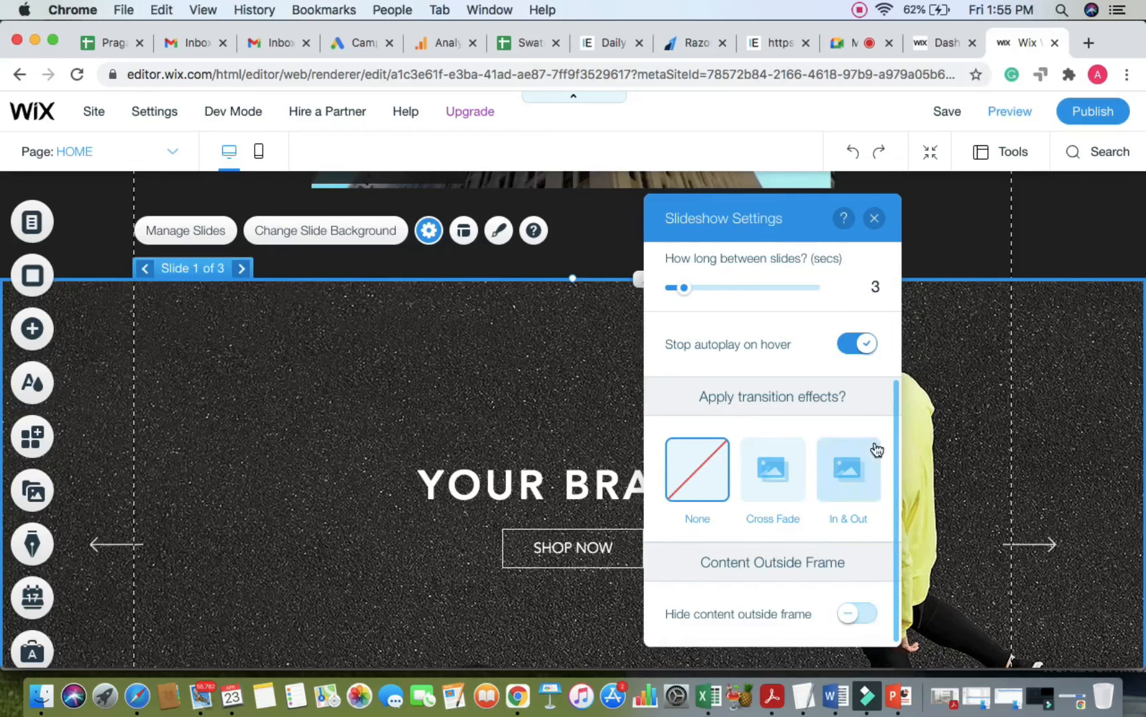
scroll(816, 347, "up", 3)
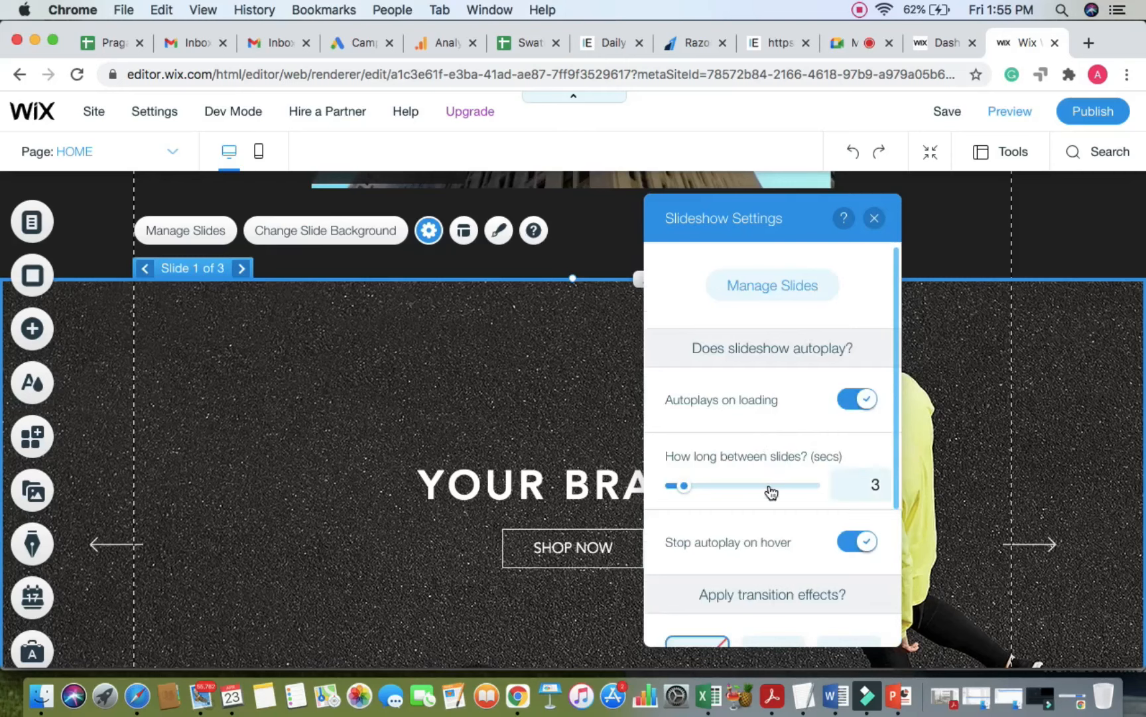
scroll(776, 478, "down", 3)
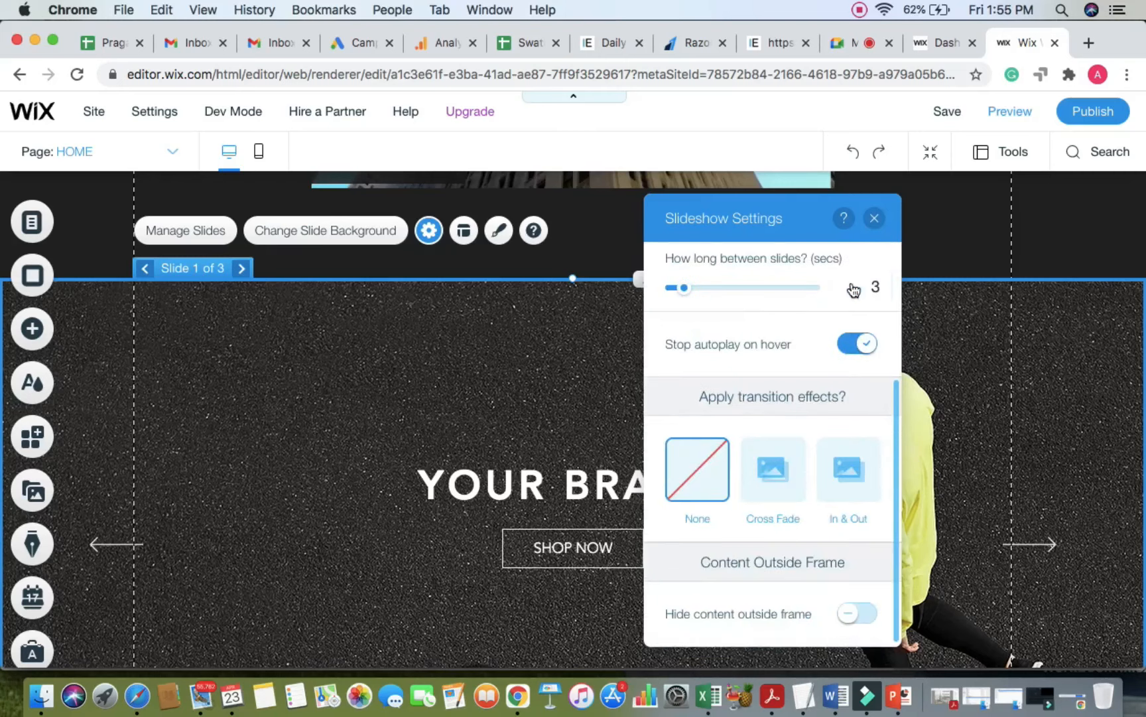
left_click(874, 221)
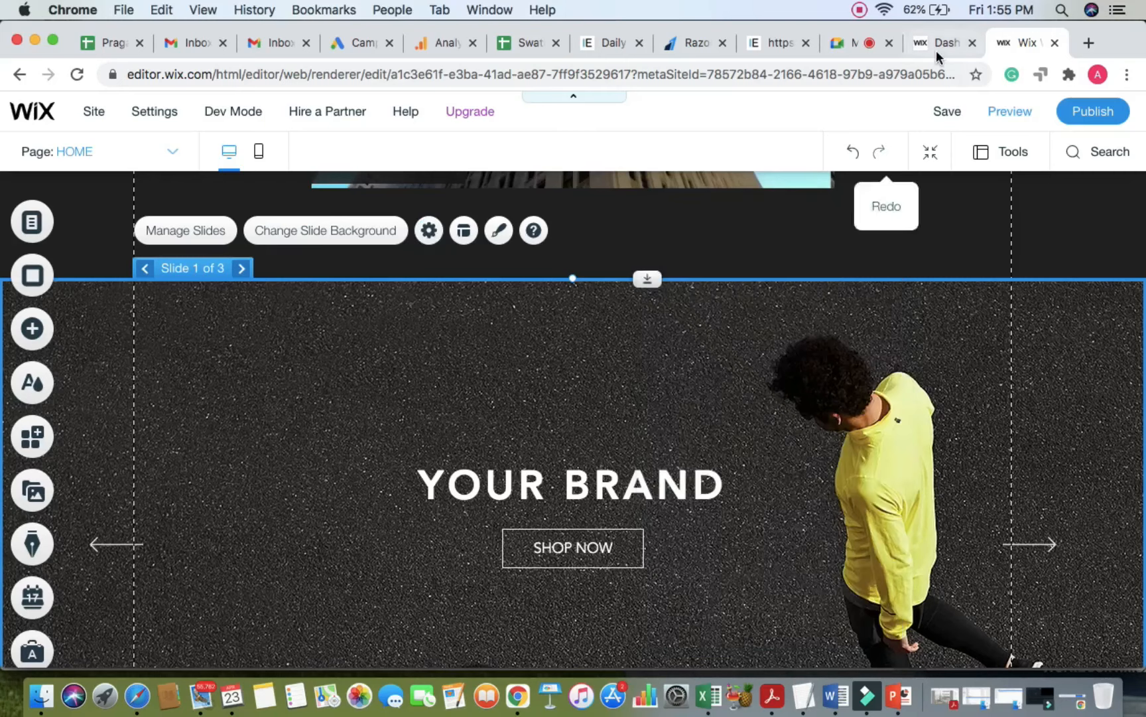
Step: Open the slideshow's Layouts panel, with navigation arrows at size 18 and offset 100
left_click(464, 231)
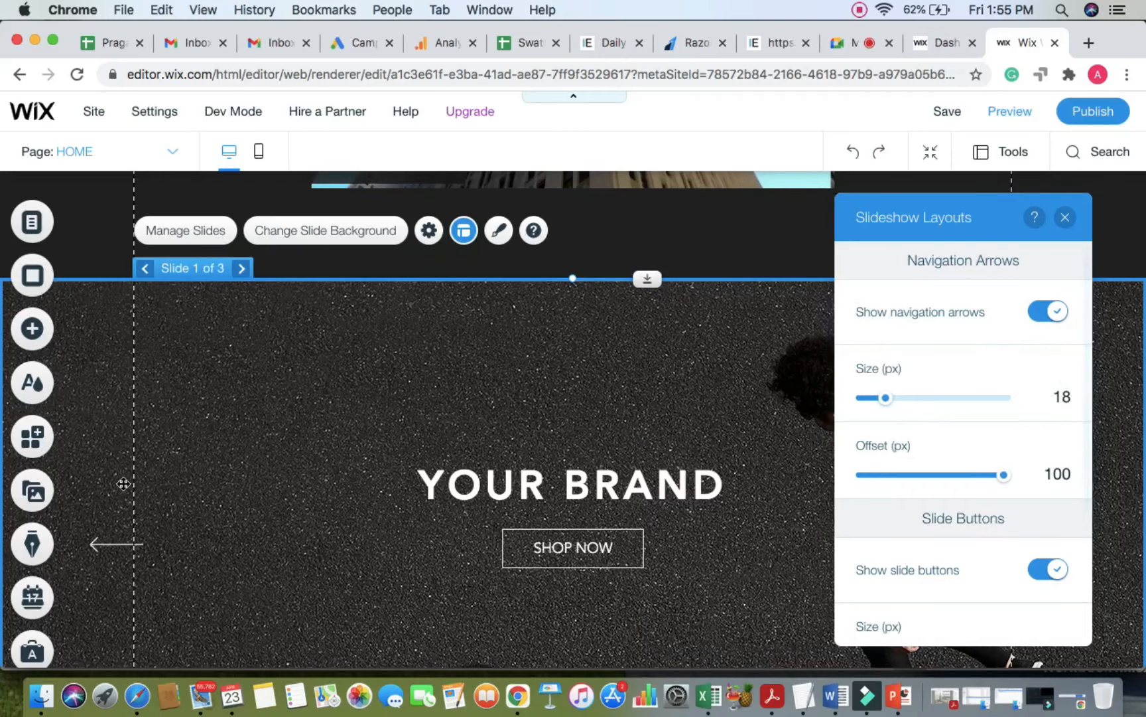
scroll(118, 552, "down", 2)
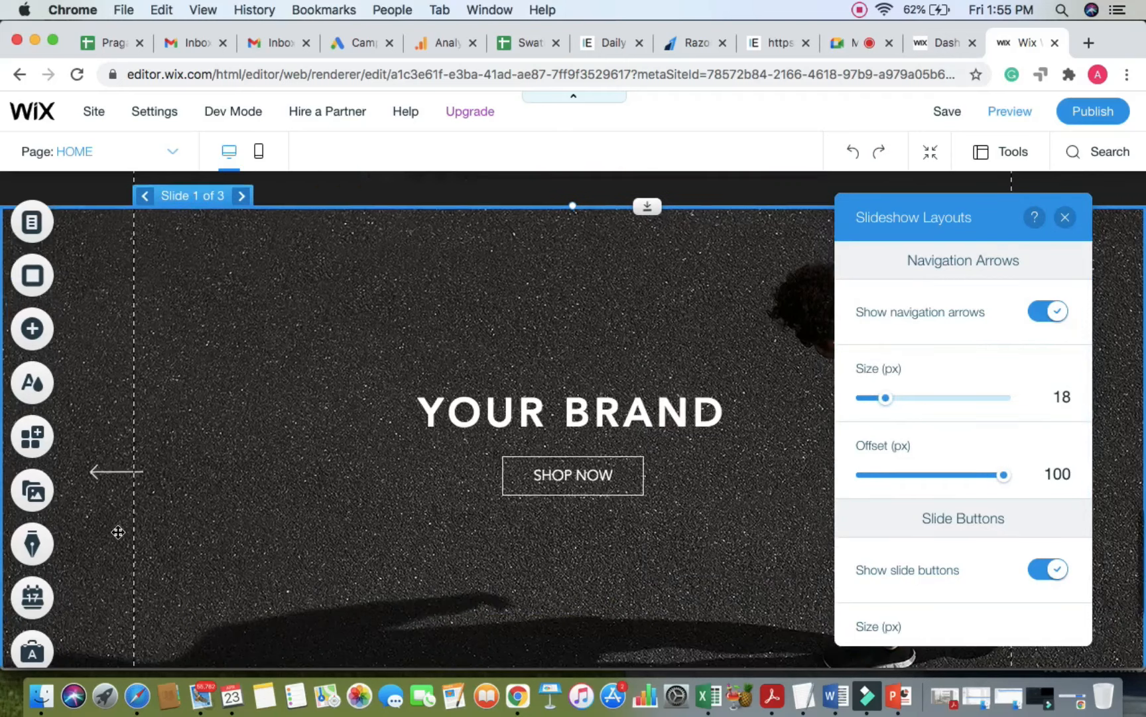
left_click(366, 512)
Step: Briefly switch to the Google Meet call, then come back to the Wix editor
left_click(840, 42)
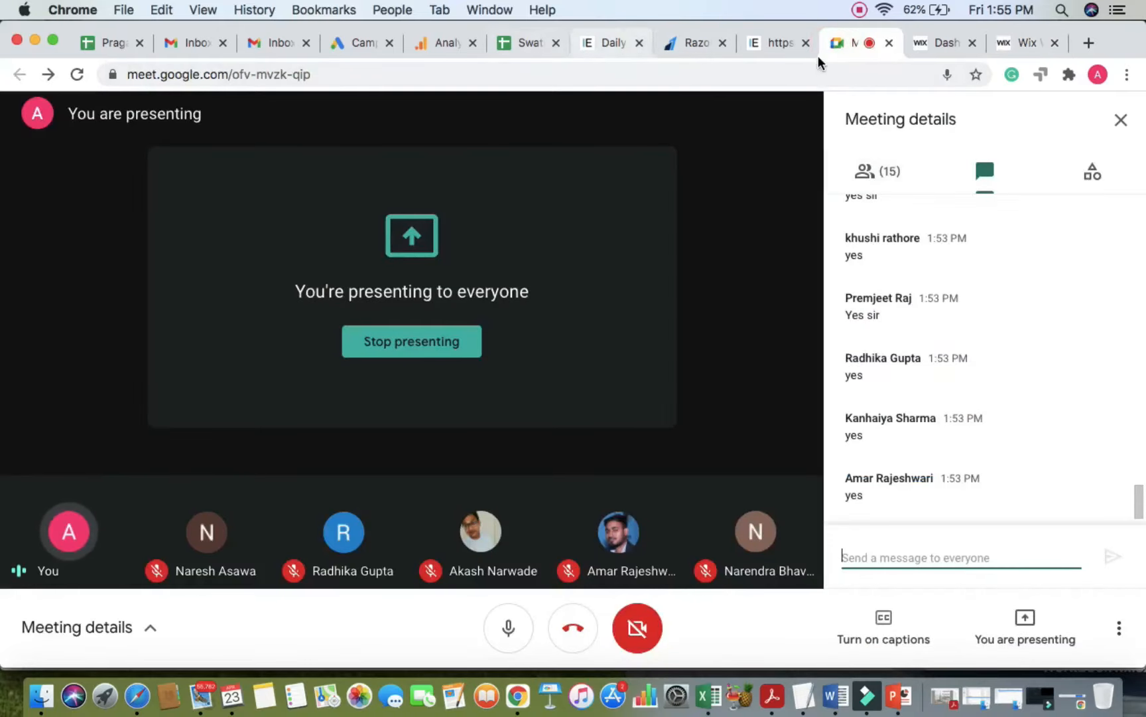
left_click(1014, 46)
left_click(361, 484)
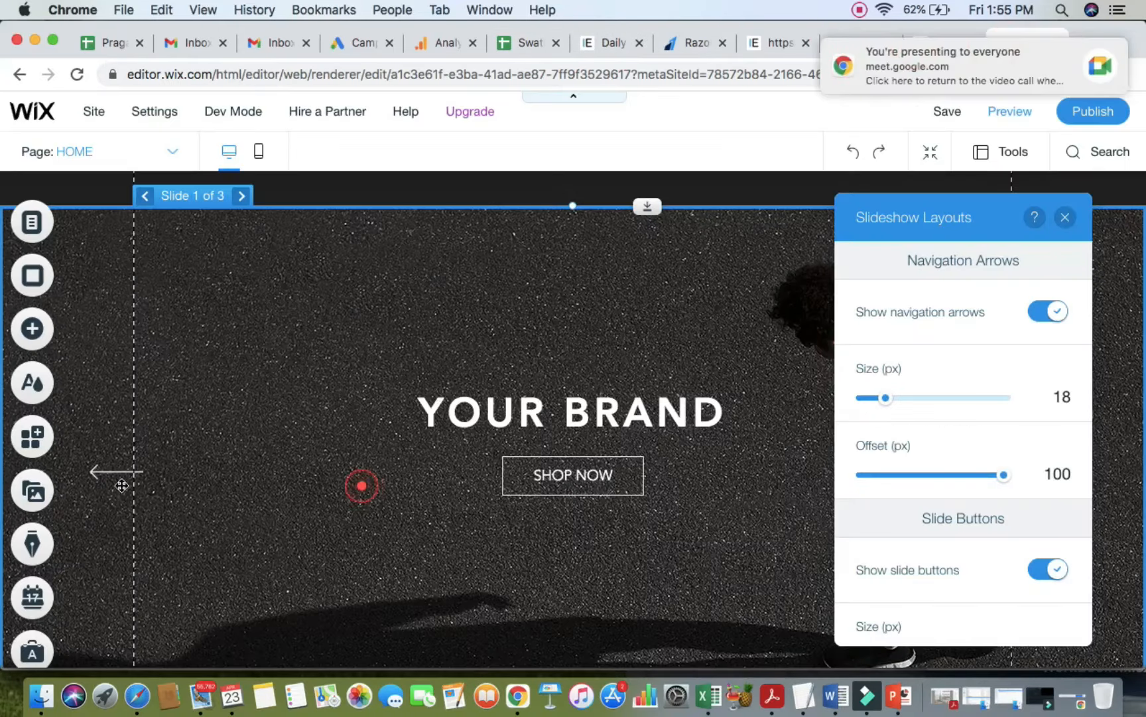
Step: Close the layout options and reselect the YOUR BRAND slideshow on the page
left_click(1065, 217)
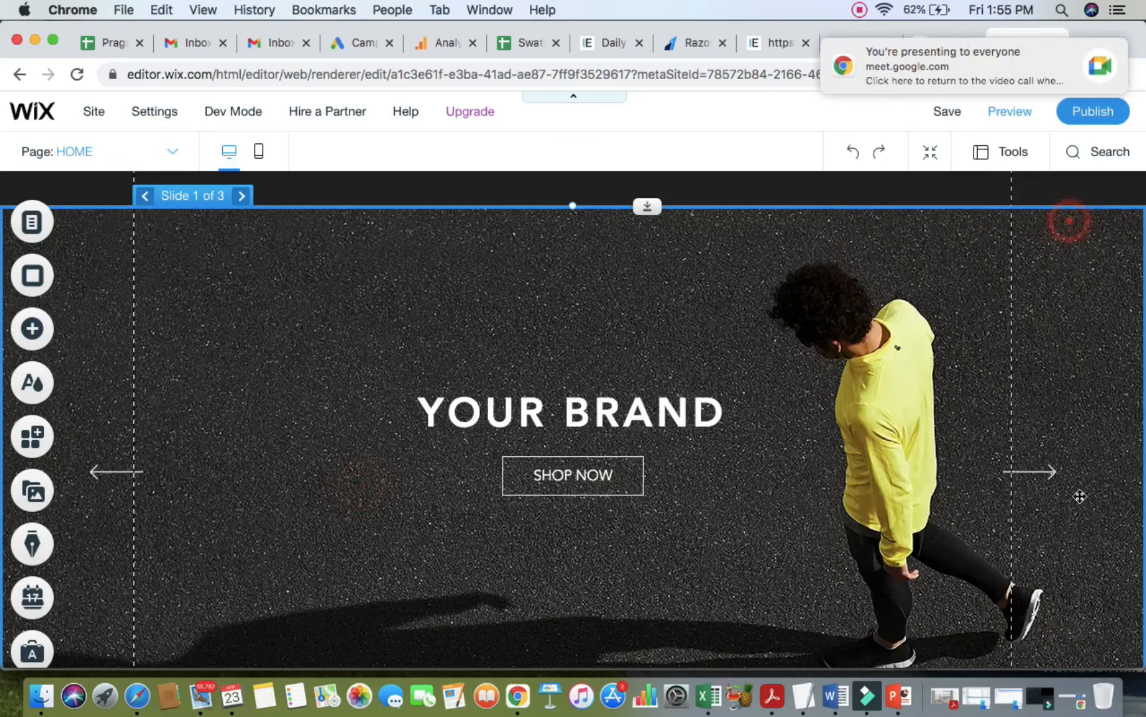
scroll(903, 510, "down", 2)
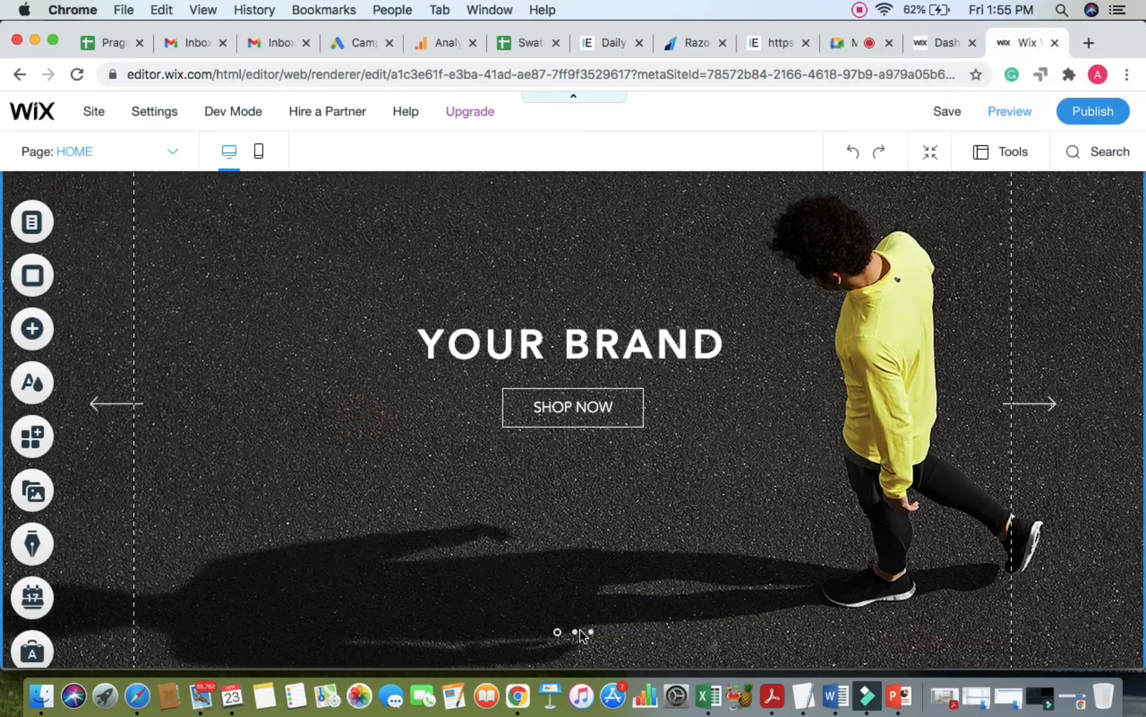
left_click(671, 519)
scroll(632, 425, "up", 6)
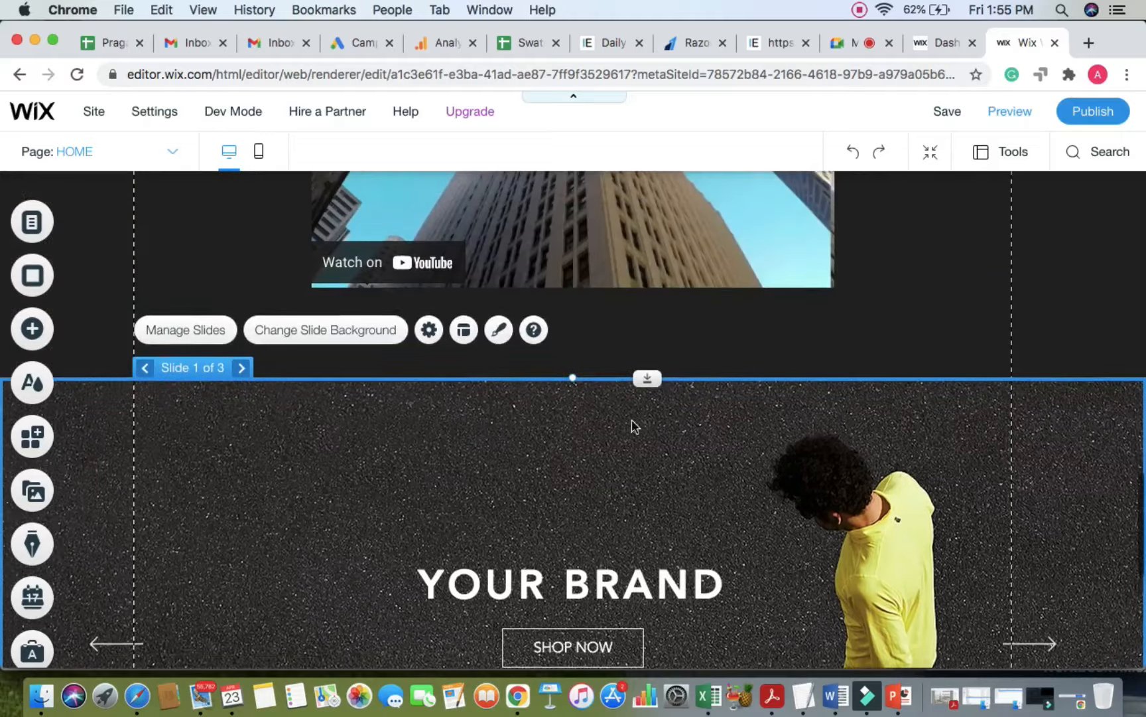
Step: Reopen the slideshow layout options and try a smaller navigation arrow offset
left_click(463, 345)
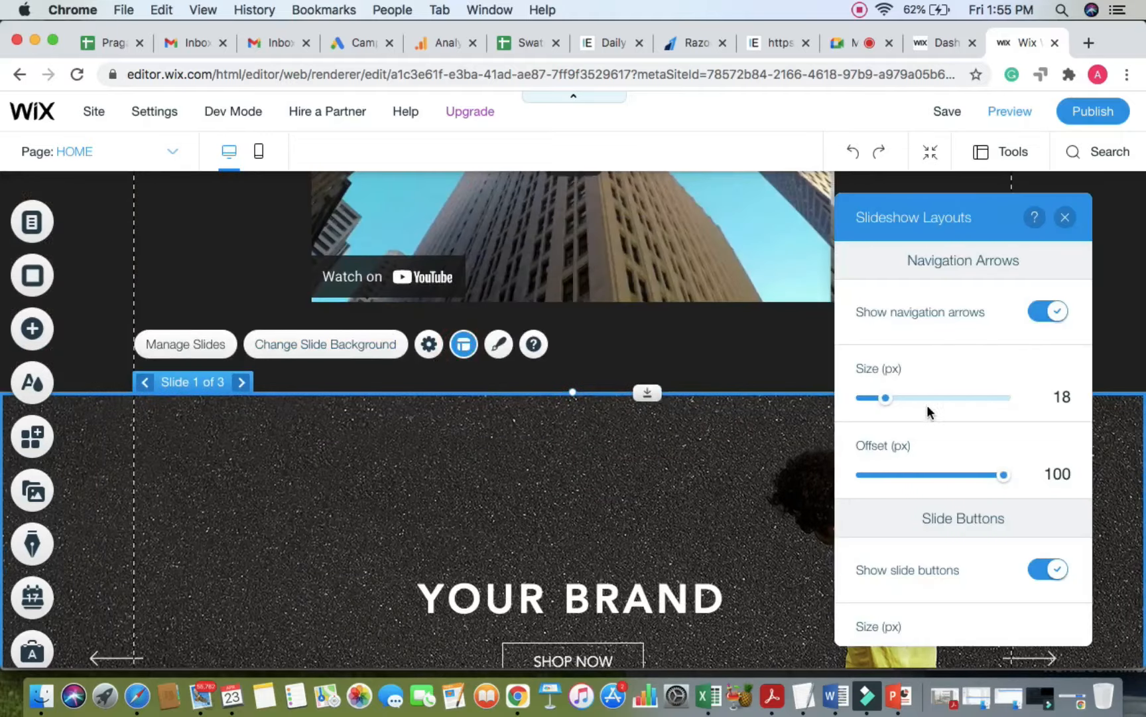
scroll(756, 504, "down", 5)
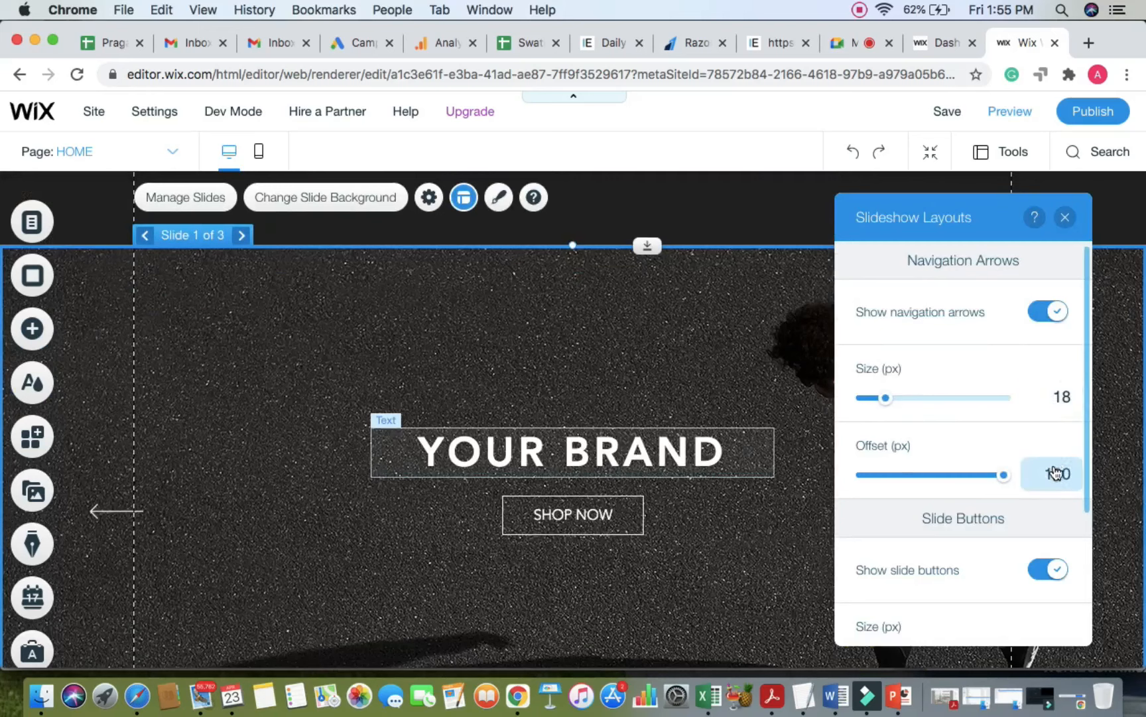
mouse_move(1006, 484)
left_mouse_down()
mouse_move(929, 486)
mouse_move(1011, 474)
left_mouse_up()
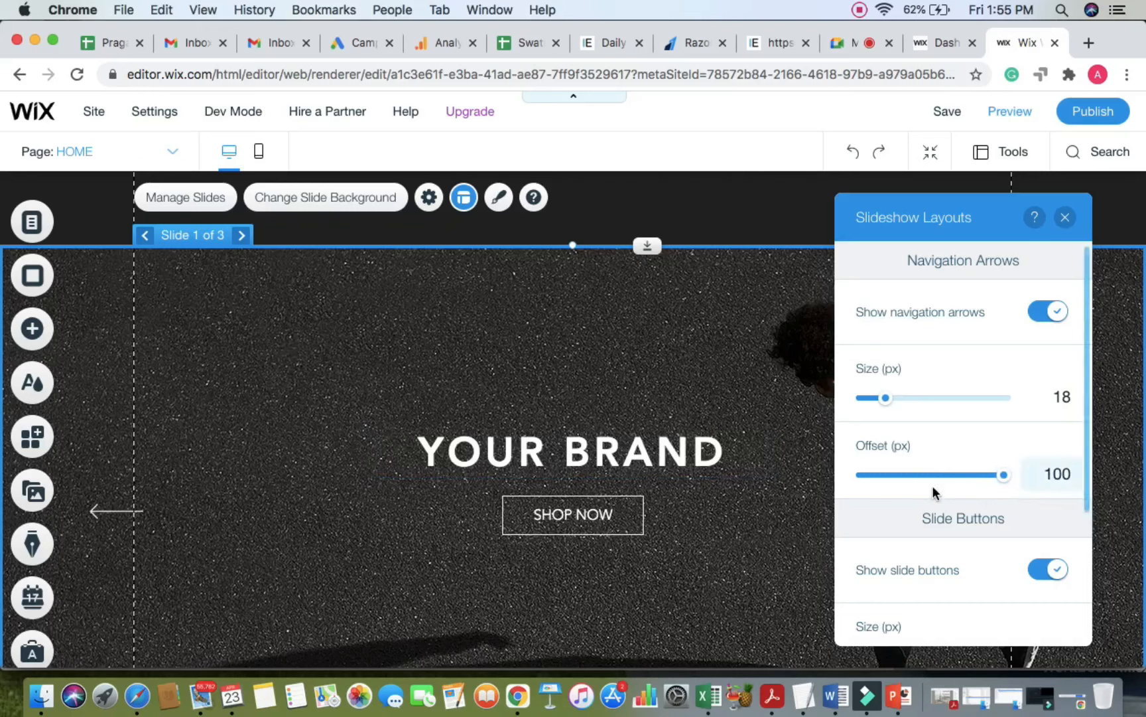
scroll(934, 490, "down", 3)
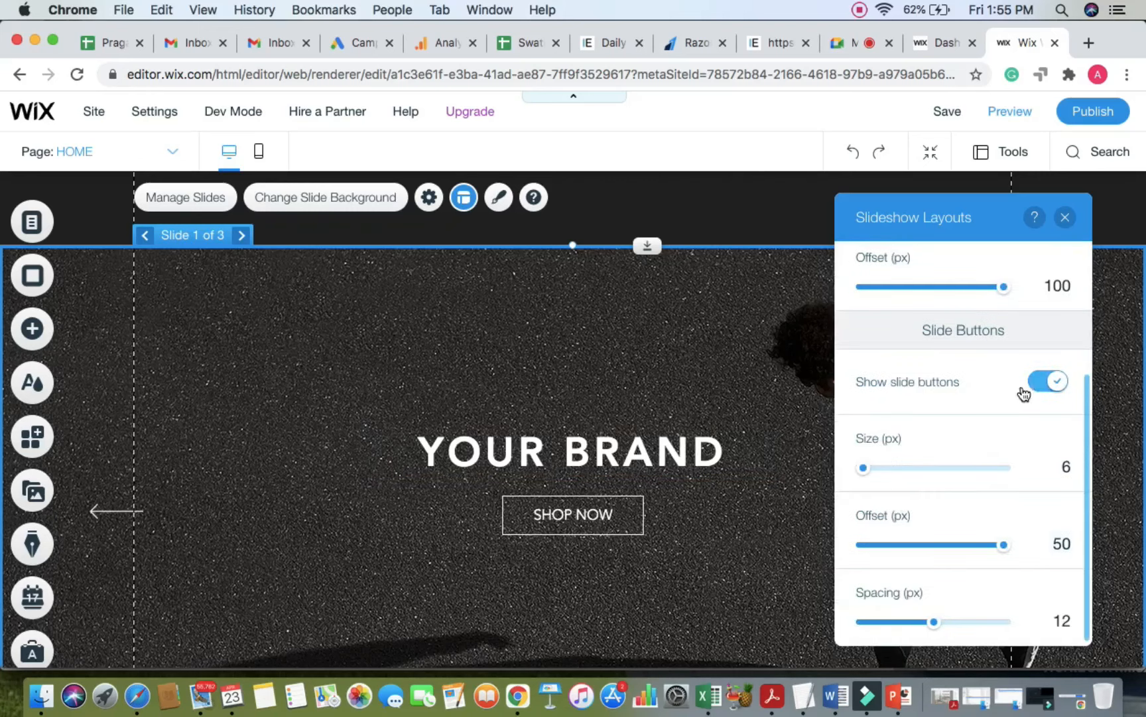
scroll(725, 512, "down", 3)
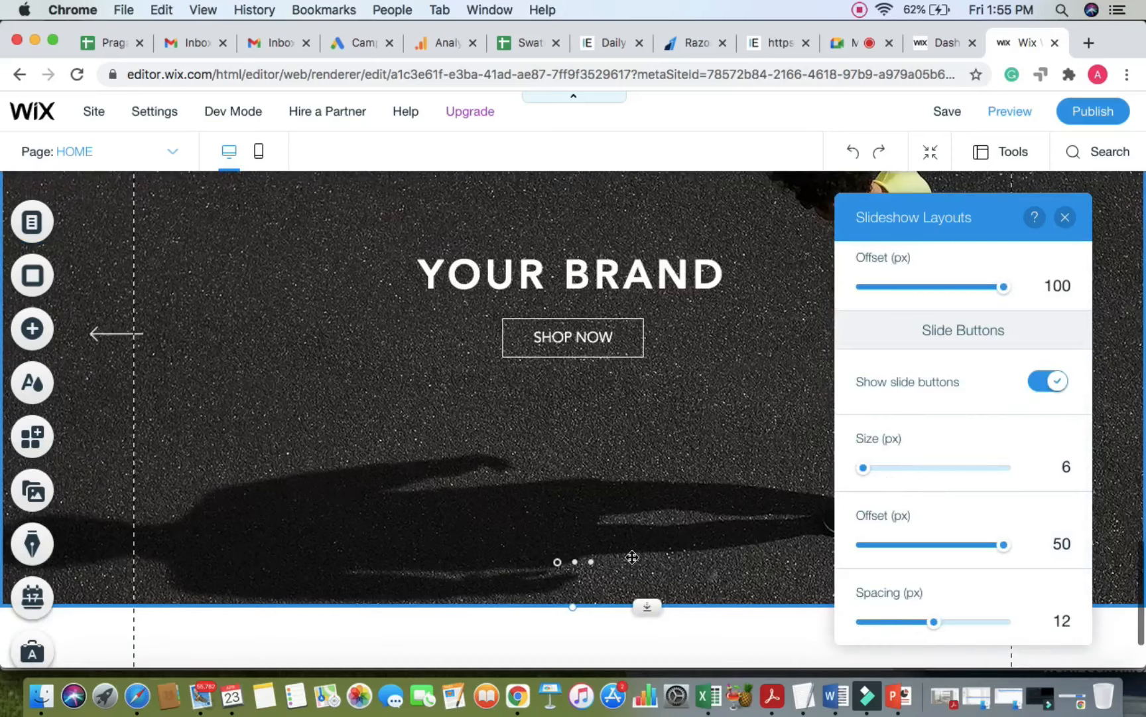
Step: Toggle Show slide buttons off and back on, enlarge them to 8 px, and close the panel
left_click(1049, 381)
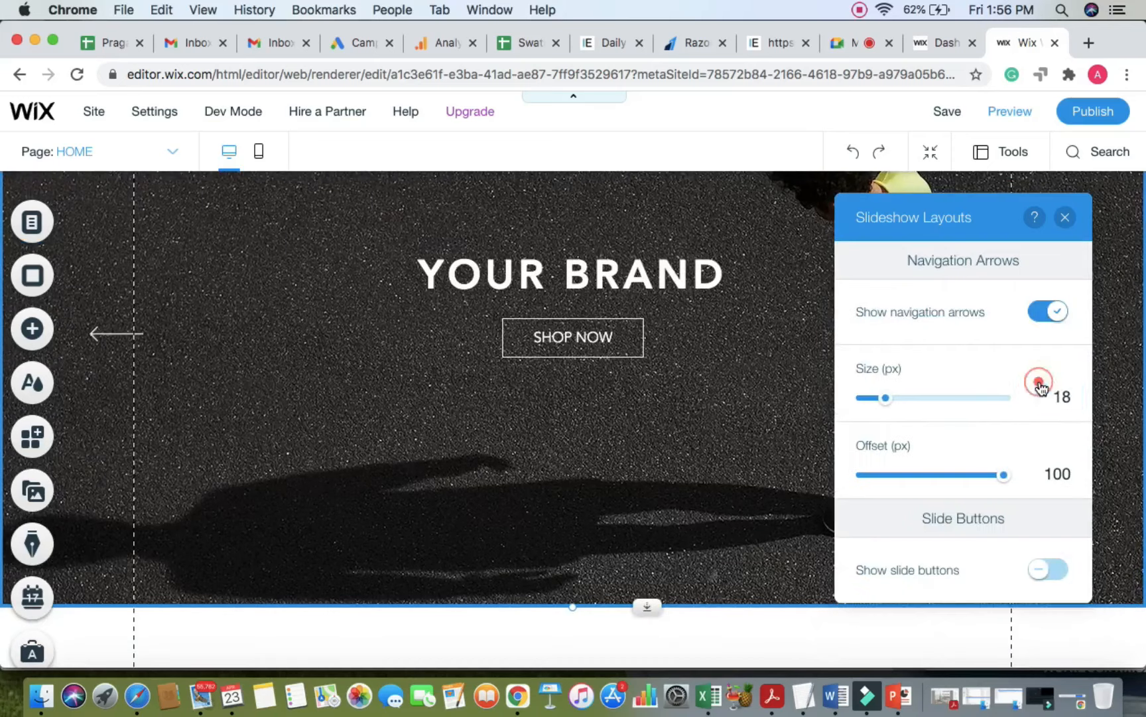
left_click(1039, 381)
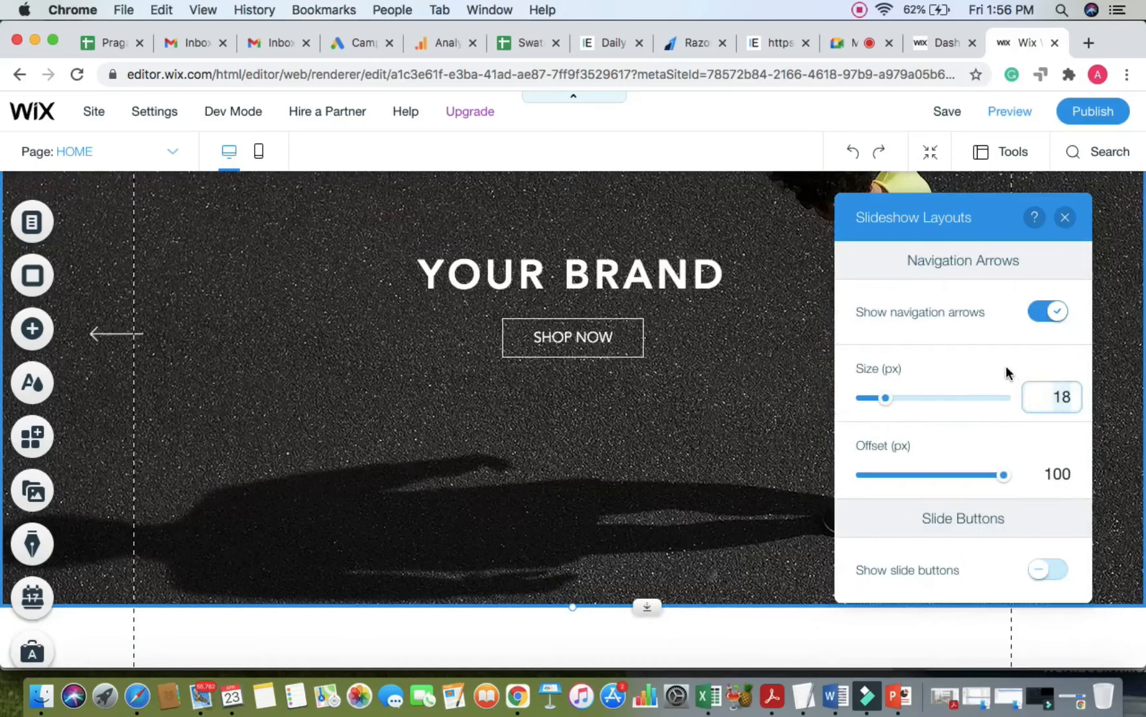
left_click(1057, 569)
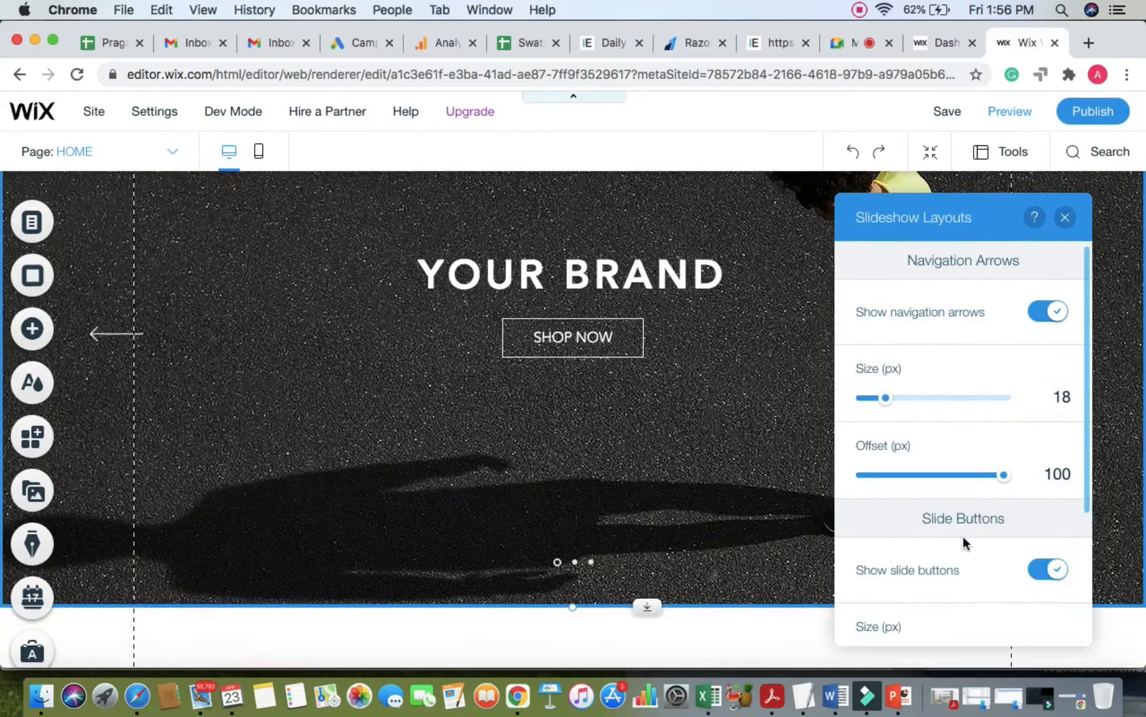
scroll(952, 576, "down", 5)
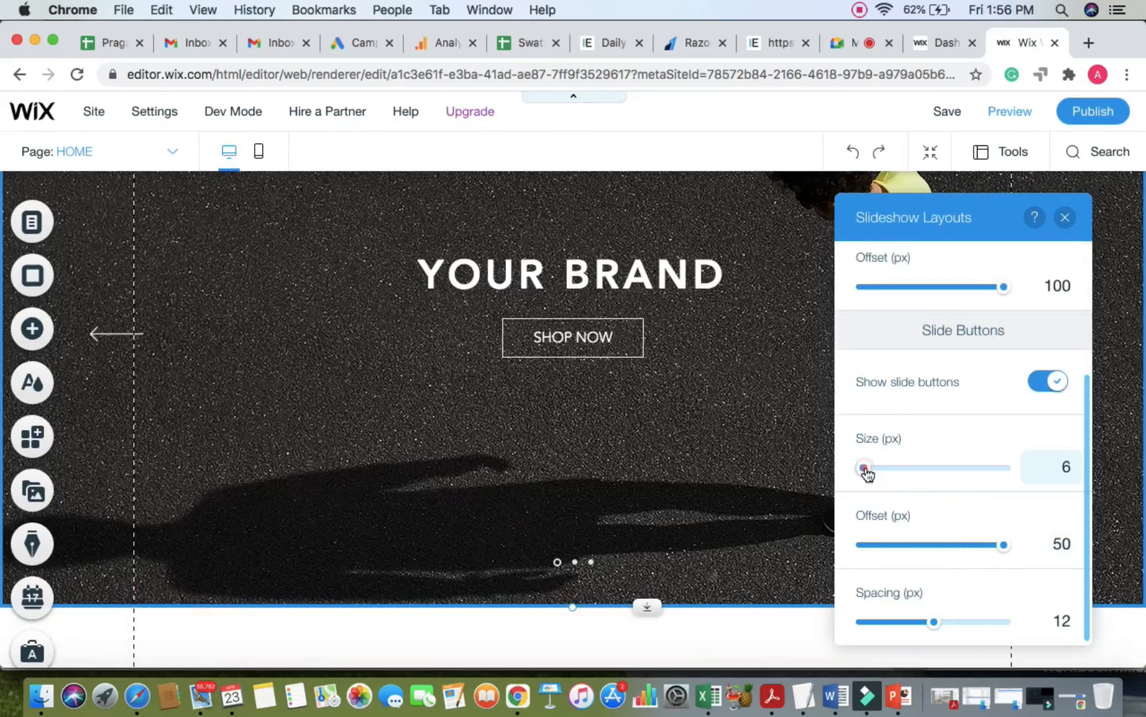
left_click_drag(864, 467, 888, 469)
scroll(883, 469, "up", 5)
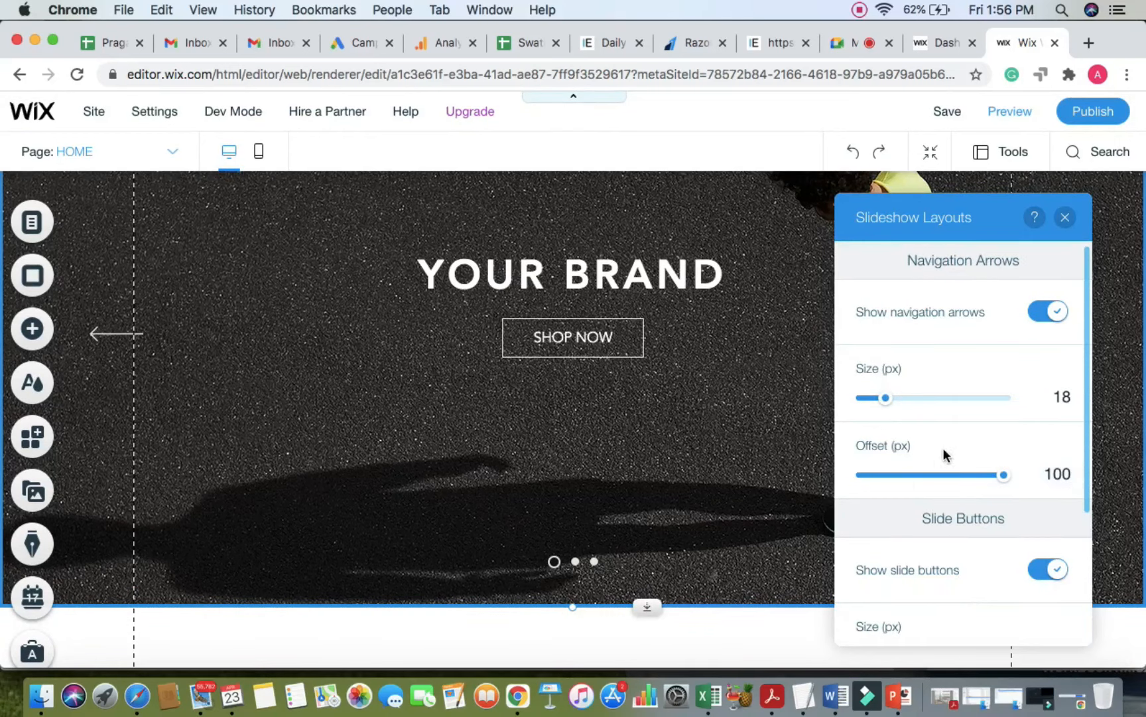
left_click(1065, 217)
Step: Preview the YOUR BRAND slides cycling, return to the editor, then switch to the Google Meet tab
scroll(833, 328, "up", 5)
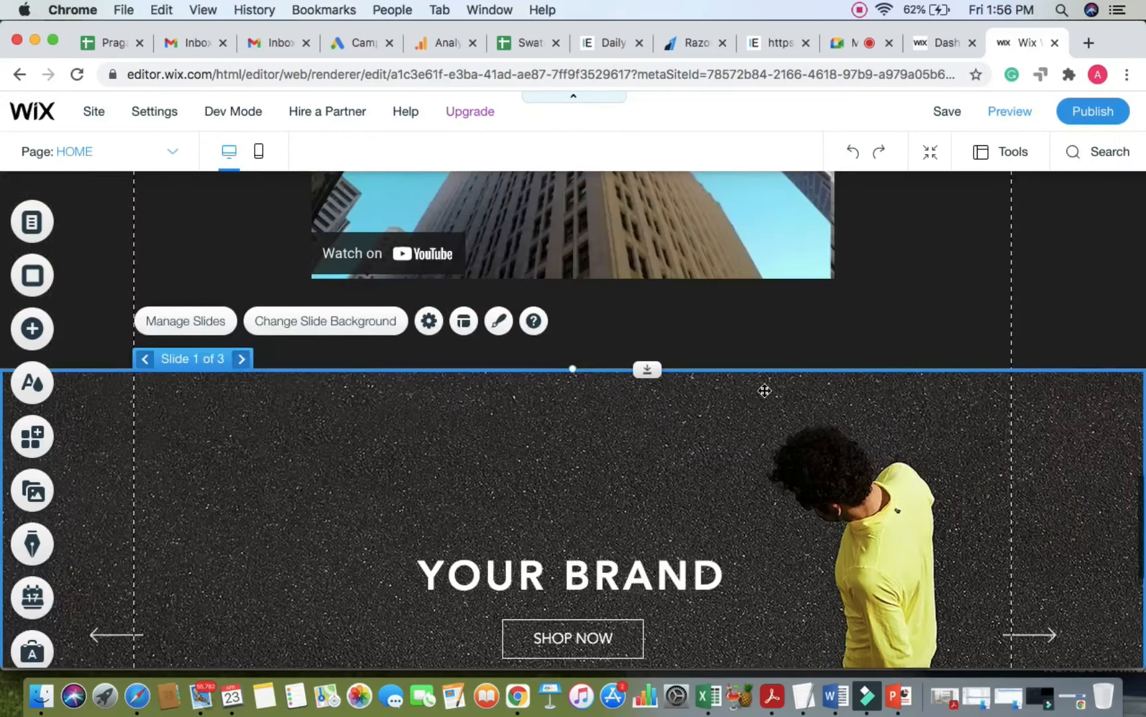
scroll(771, 384, "down", 3)
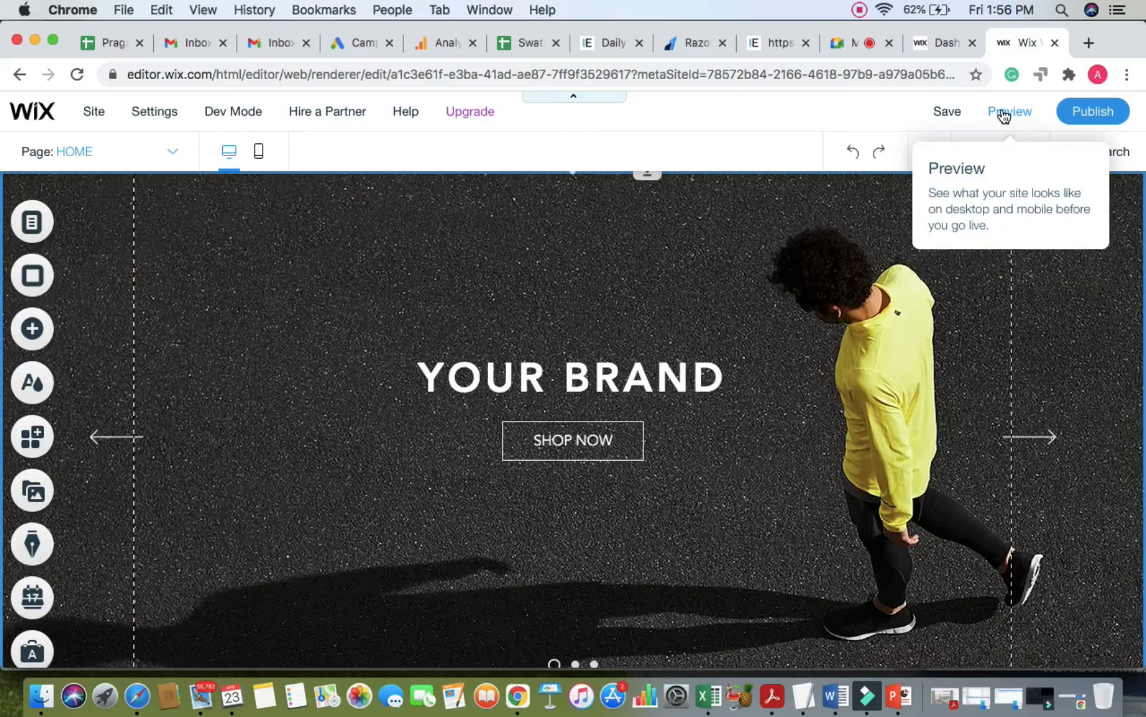
left_click(1004, 115)
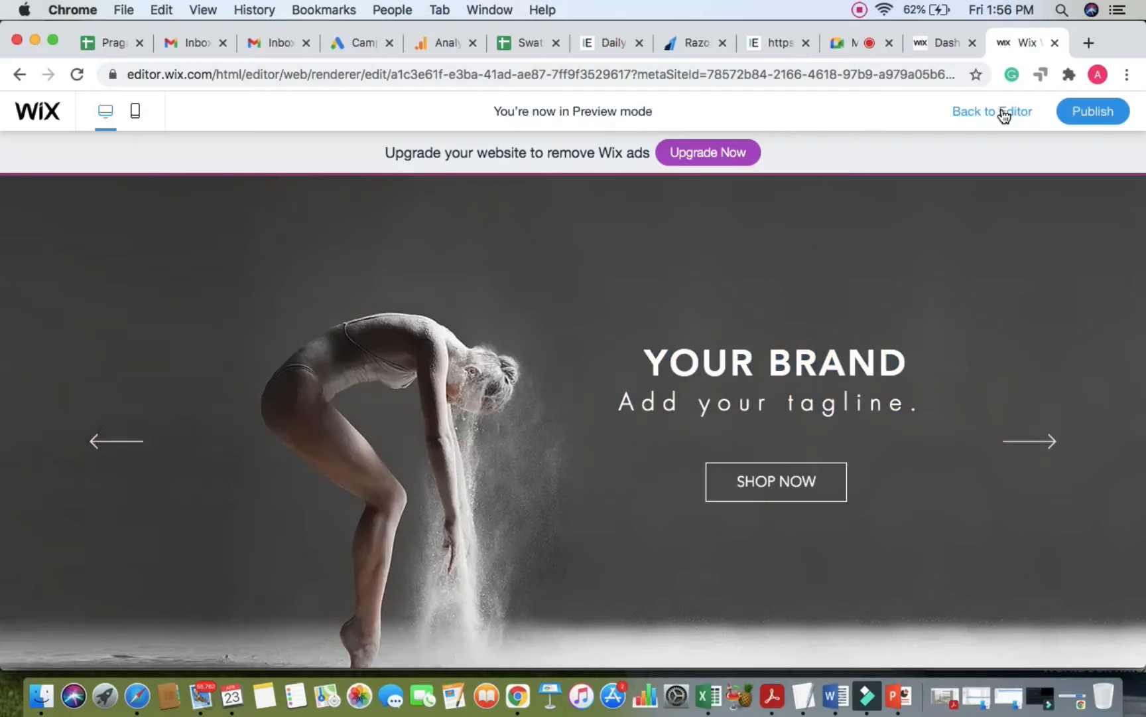
left_click(1004, 115)
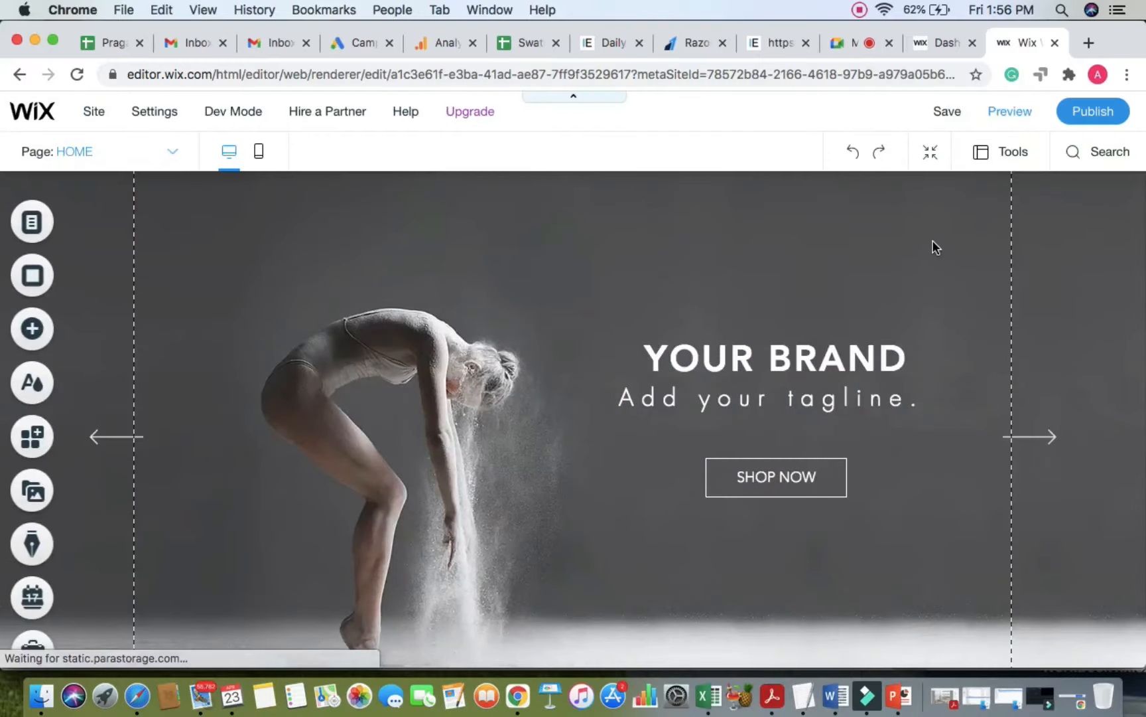
left_click(837, 42)
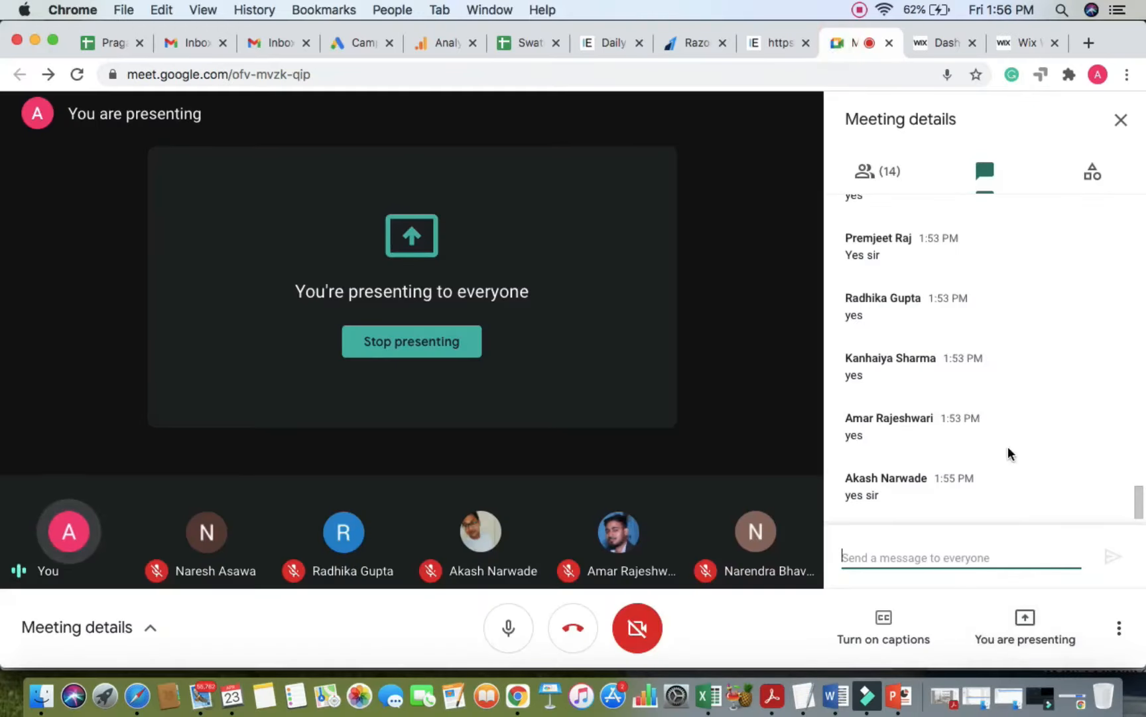
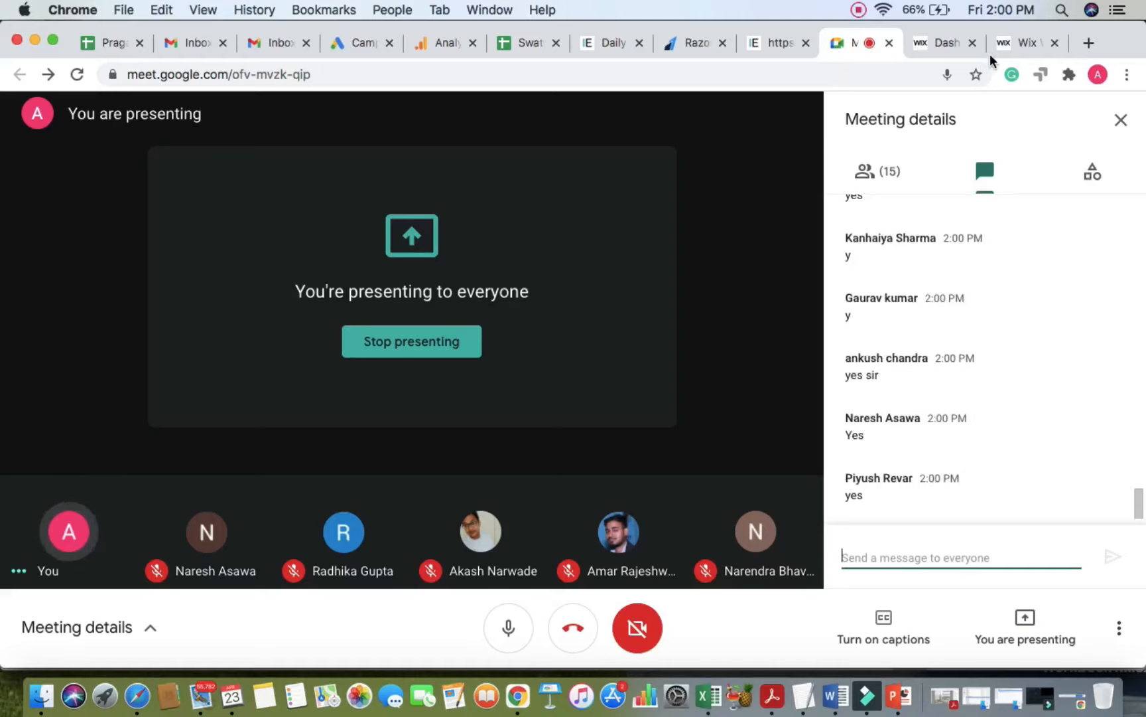
Step: Back in the Wix editor, delete the full-width YOUR BRAND slideshow from the home page
left_click(1025, 44)
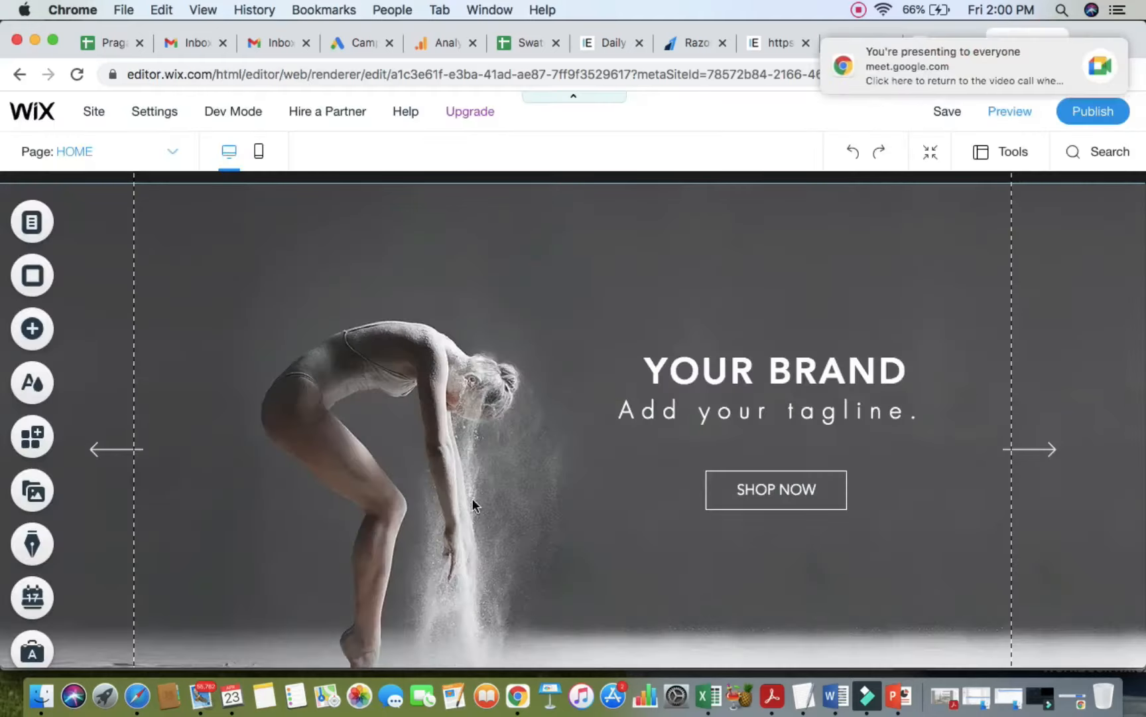
scroll(472, 498, "down", 1)
scroll(471, 499, "up", 1)
scroll(469, 401, "down", 1)
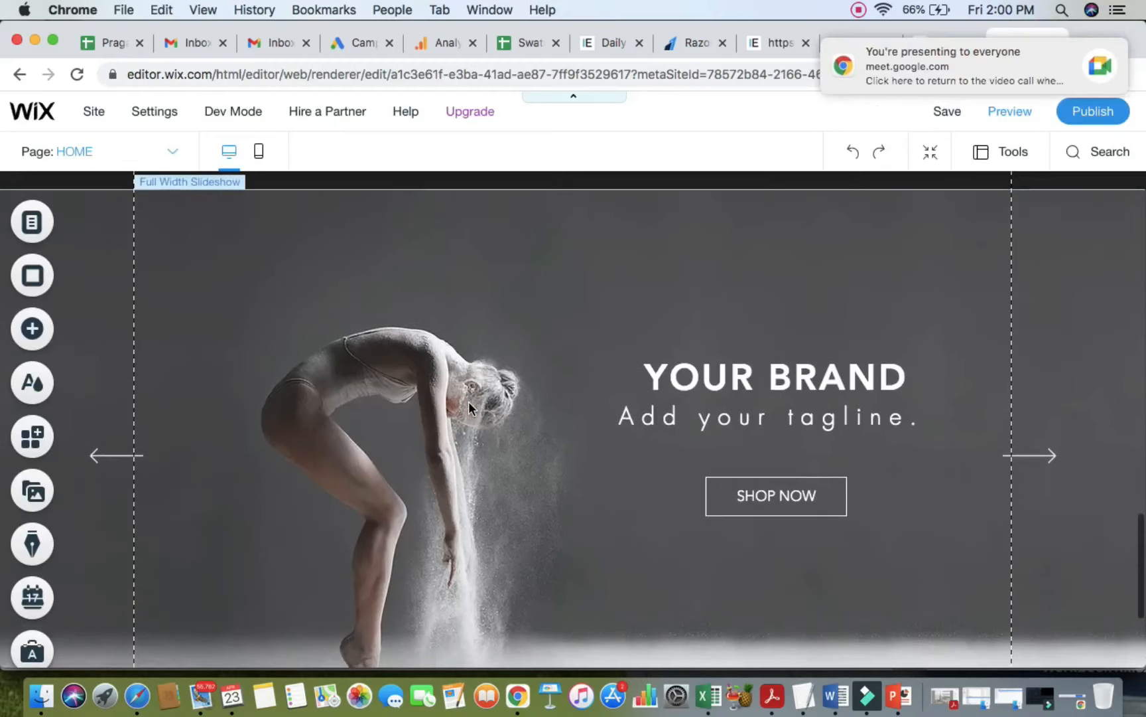
right_click(514, 210)
scroll(569, 577, "down", 1)
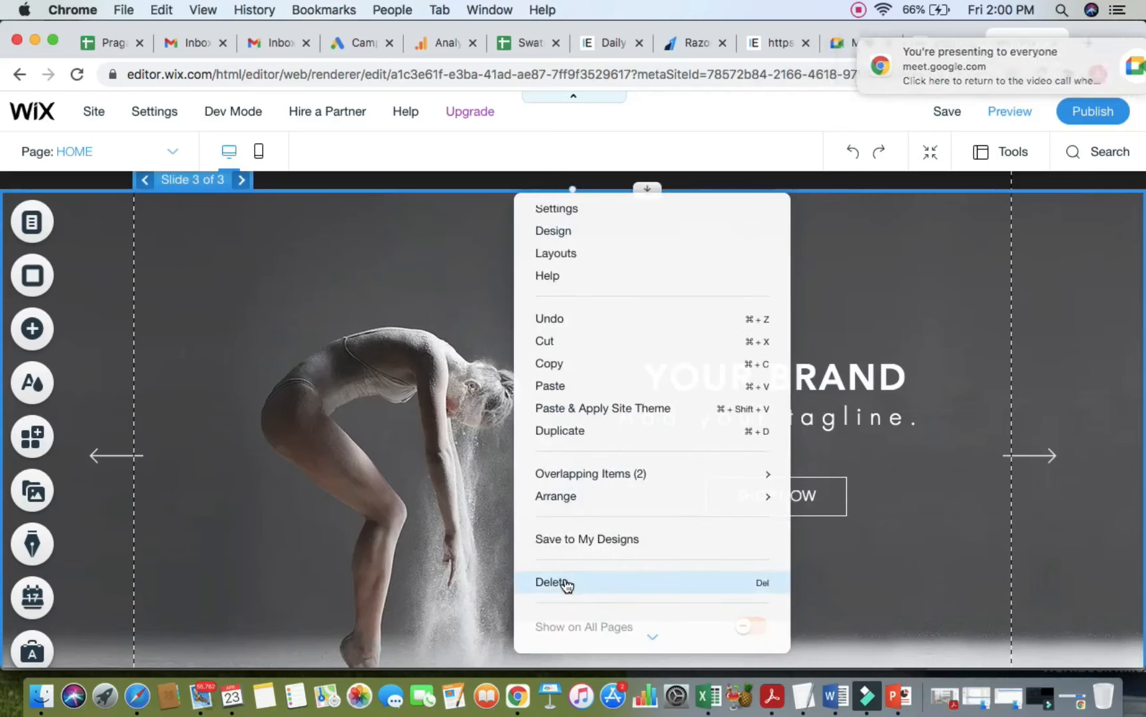
left_click(563, 581)
scroll(631, 397, "up", 20)
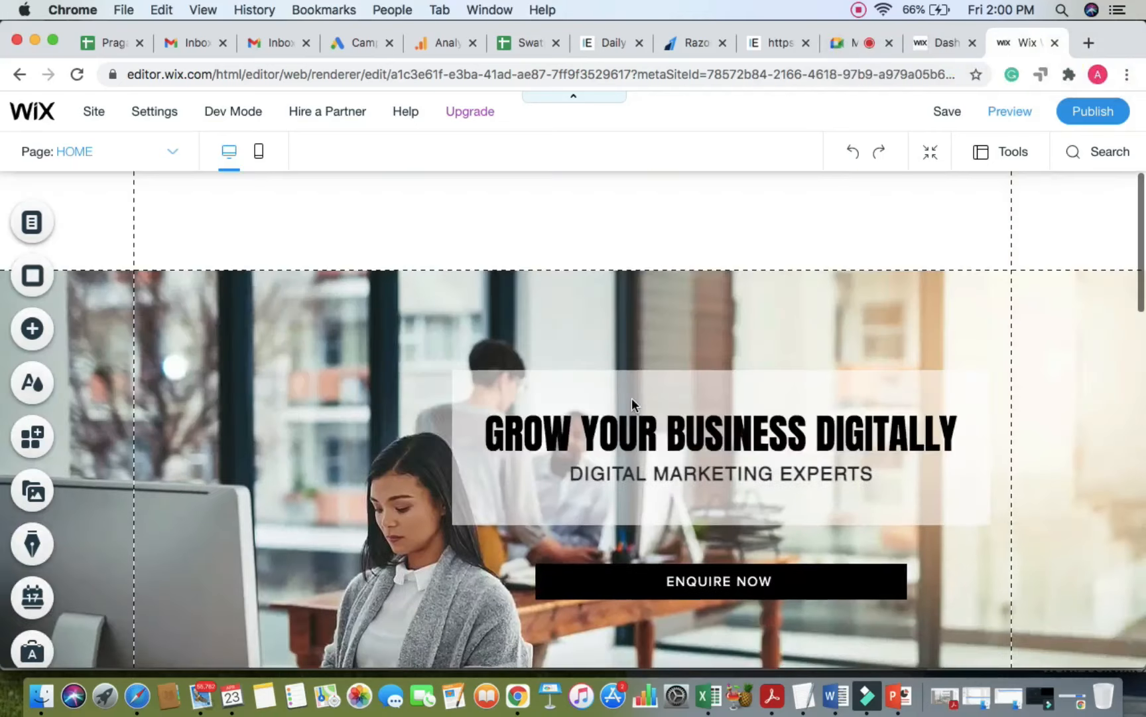
Step: From the Add panel's Menu section, drag the first Themed Menu design into the header
left_click(32, 328)
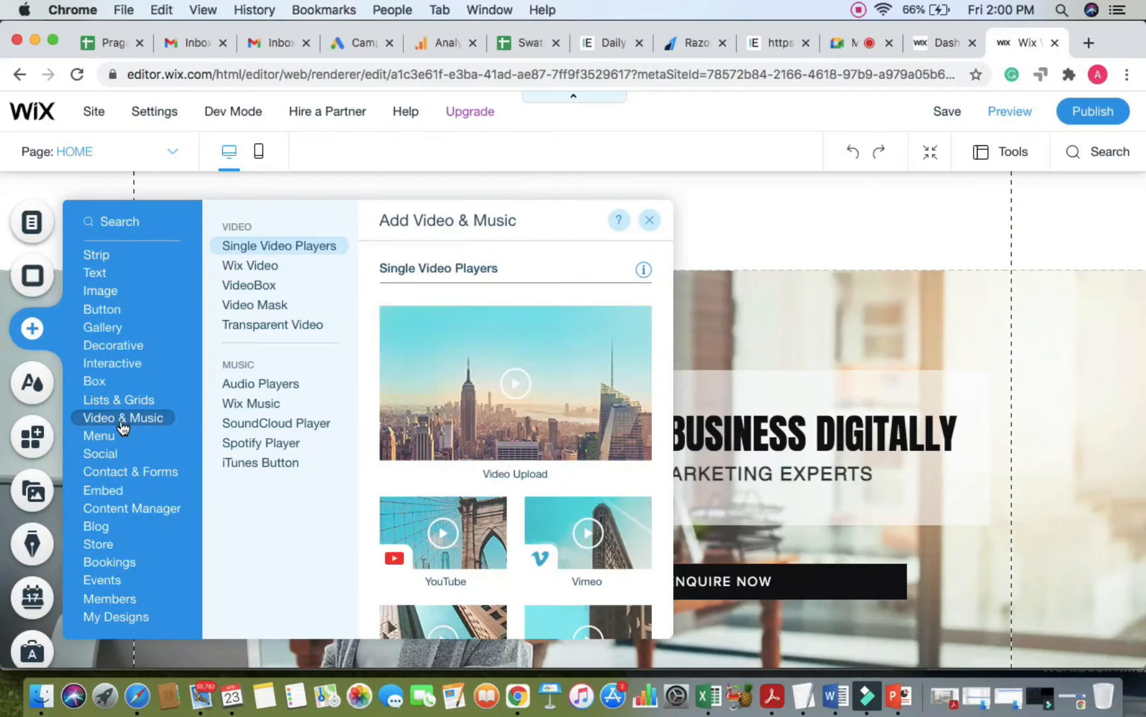
mouse_move(112, 441)
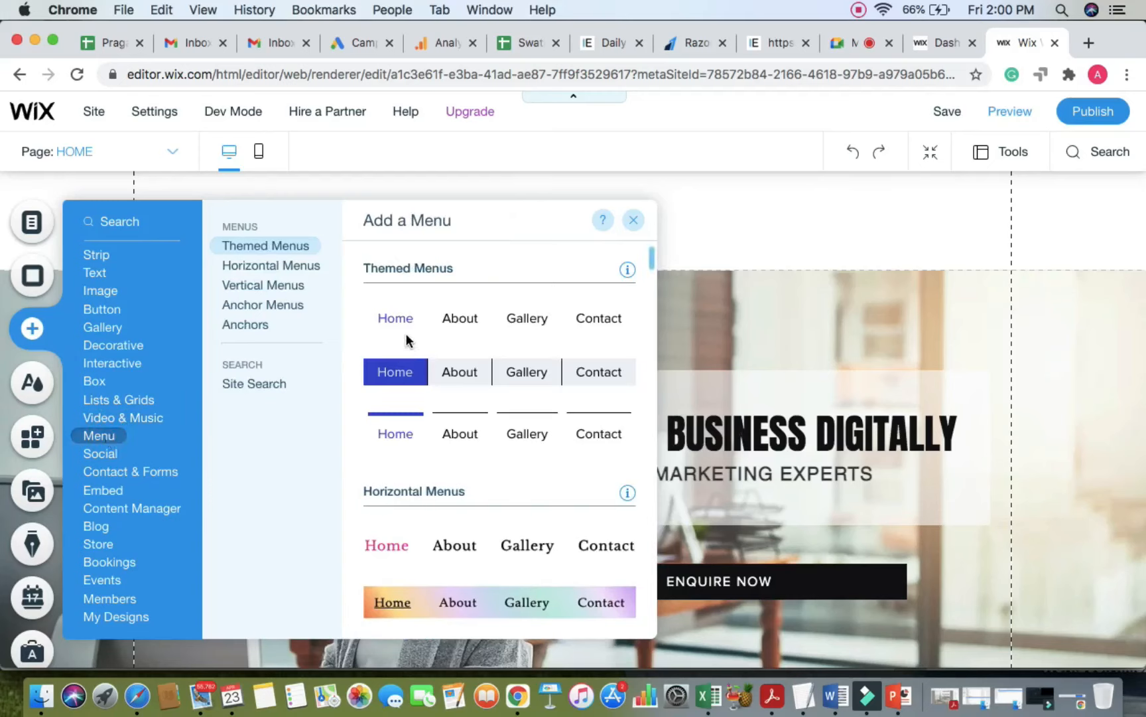
scroll(498, 475, "down", 3)
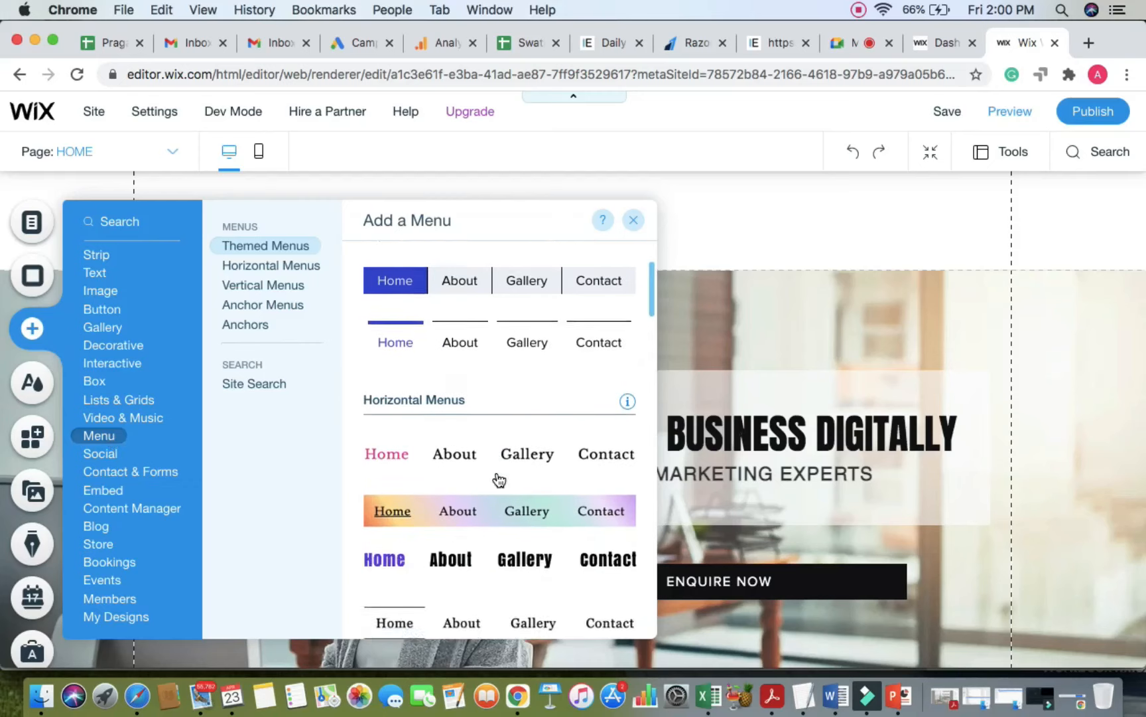
scroll(499, 479, "down", 7)
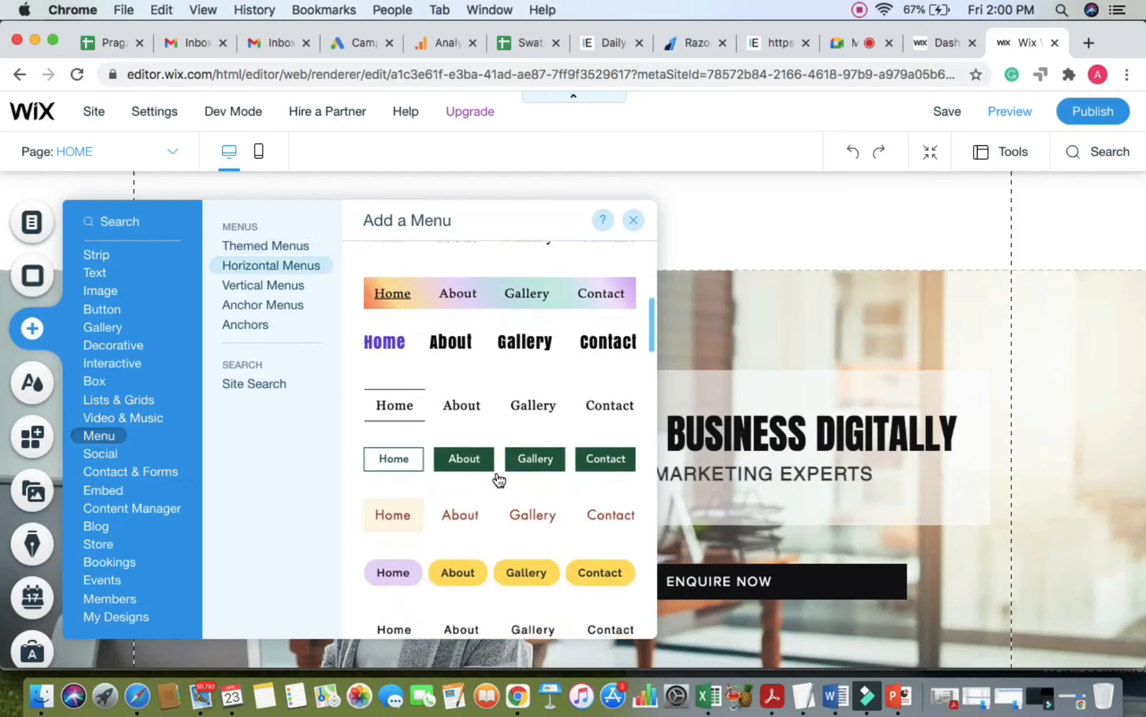
scroll(499, 479, "down", 3)
scroll(498, 478, "up", 15)
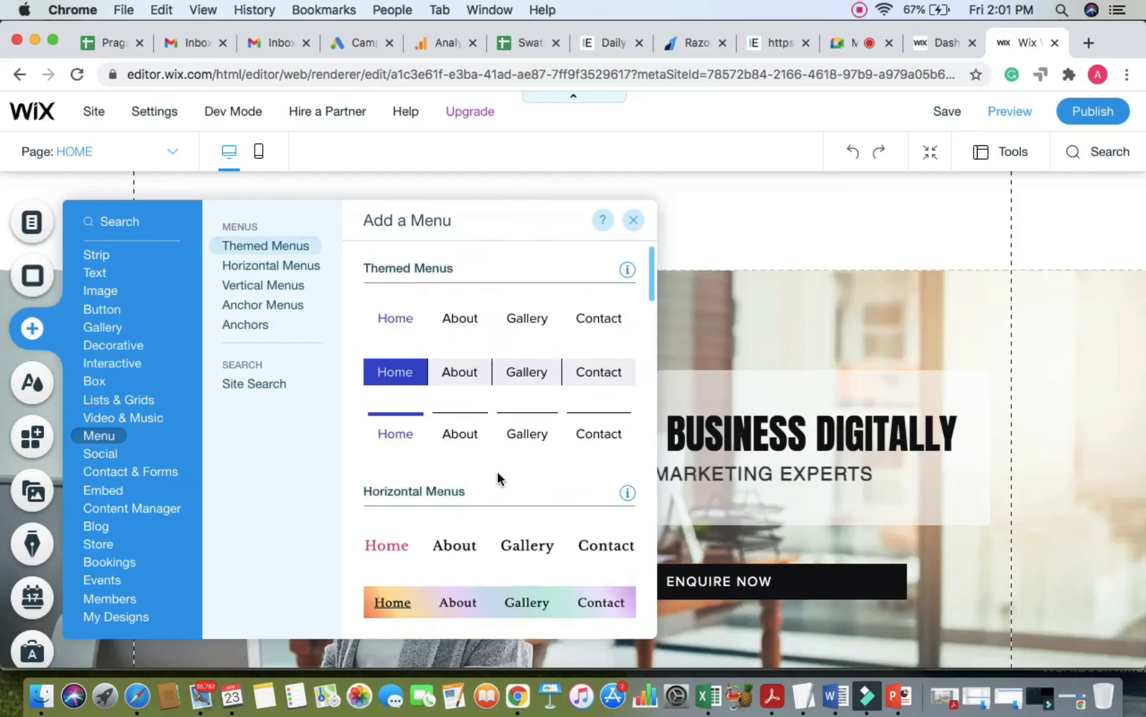
left_click_drag(422, 320, 573, 223)
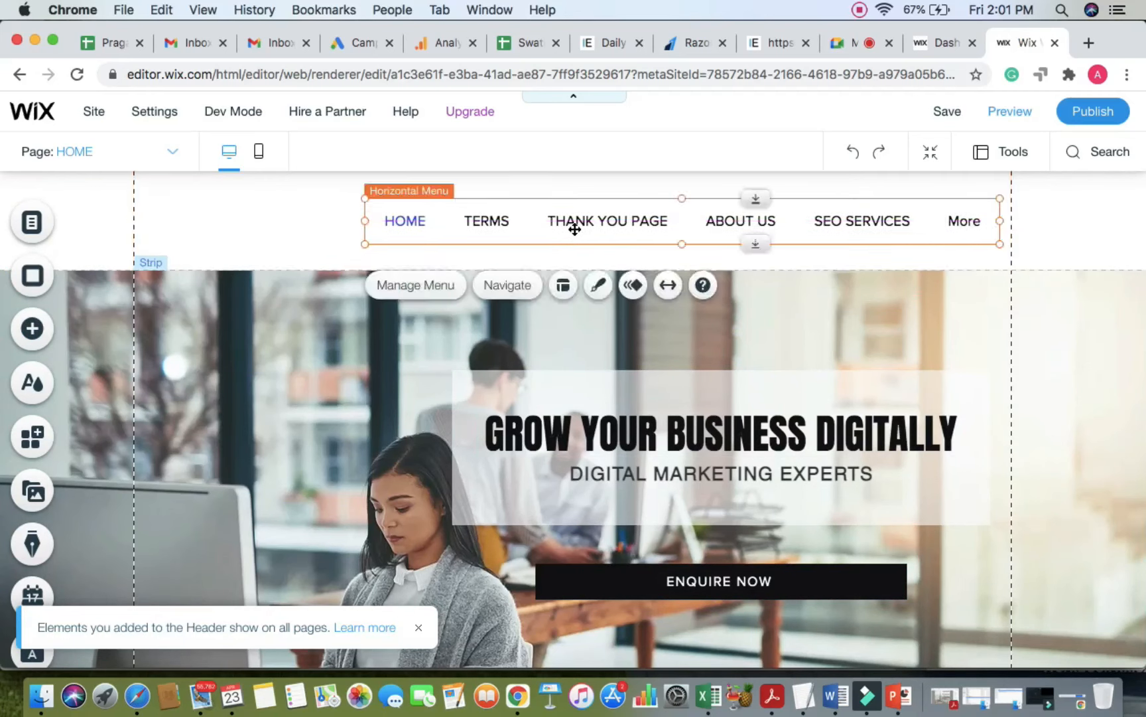
Step: Widen the header menu to show every page through CONTACT US, shift it right, then check the Meet call
left_click(289, 201)
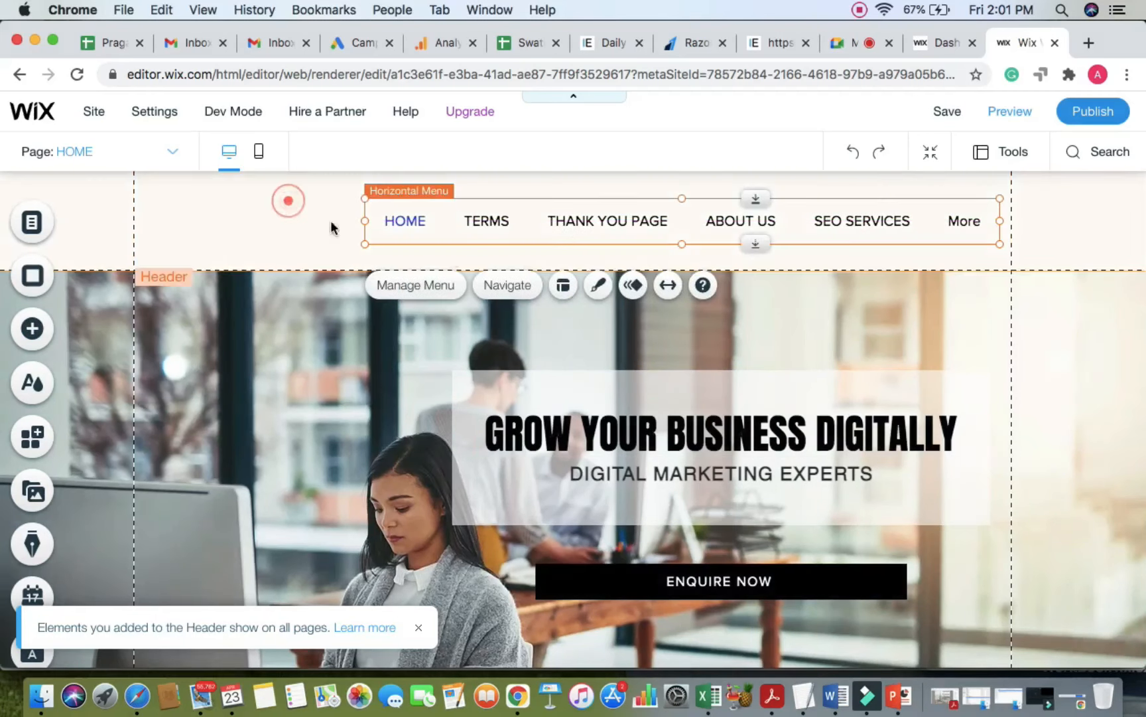
left_click(370, 221)
left_click_drag(370, 220, 3, 217)
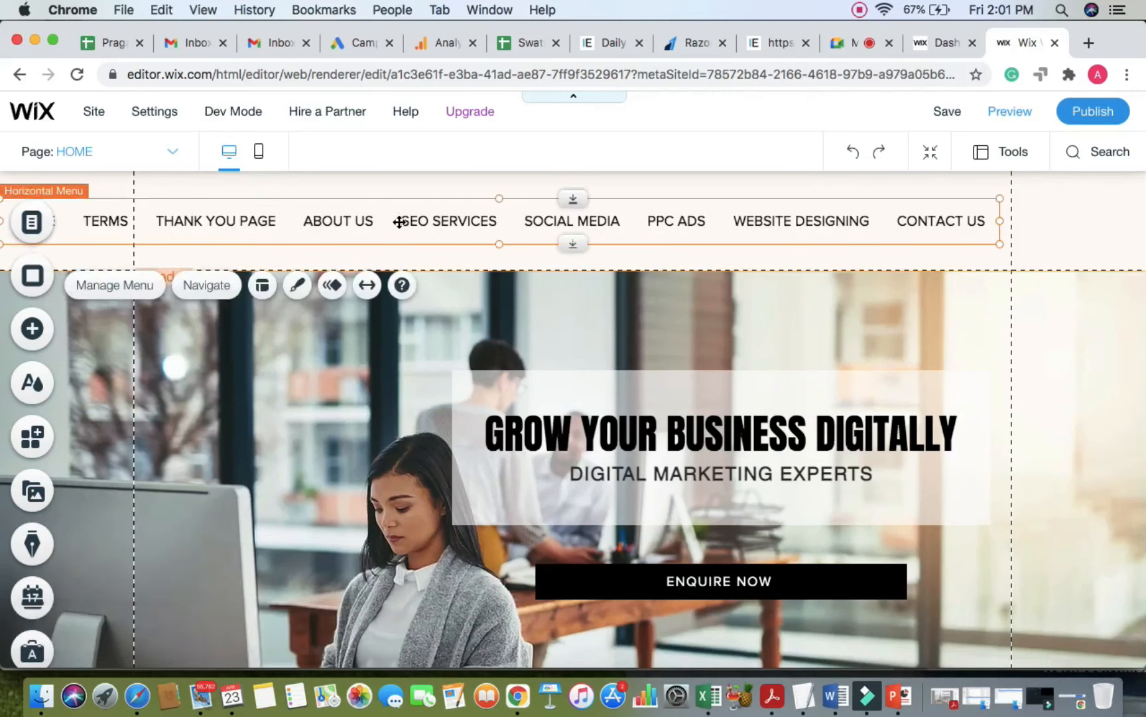
left_click_drag(409, 218, 489, 226)
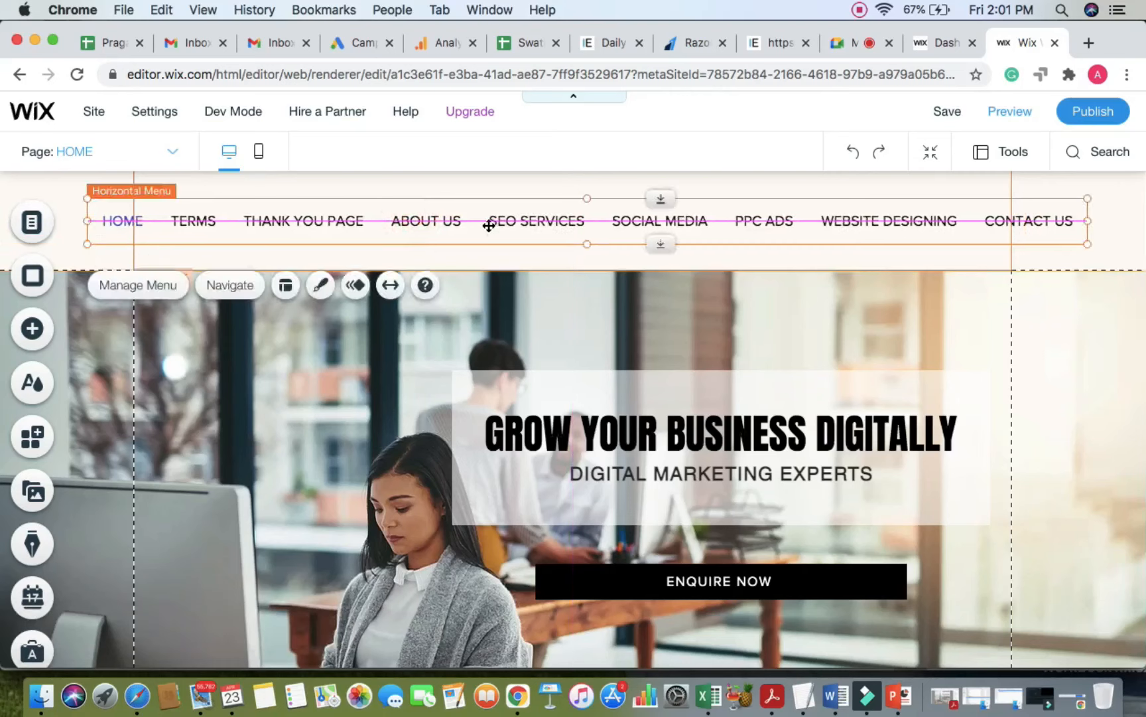
left_click(799, 192)
left_click(719, 217)
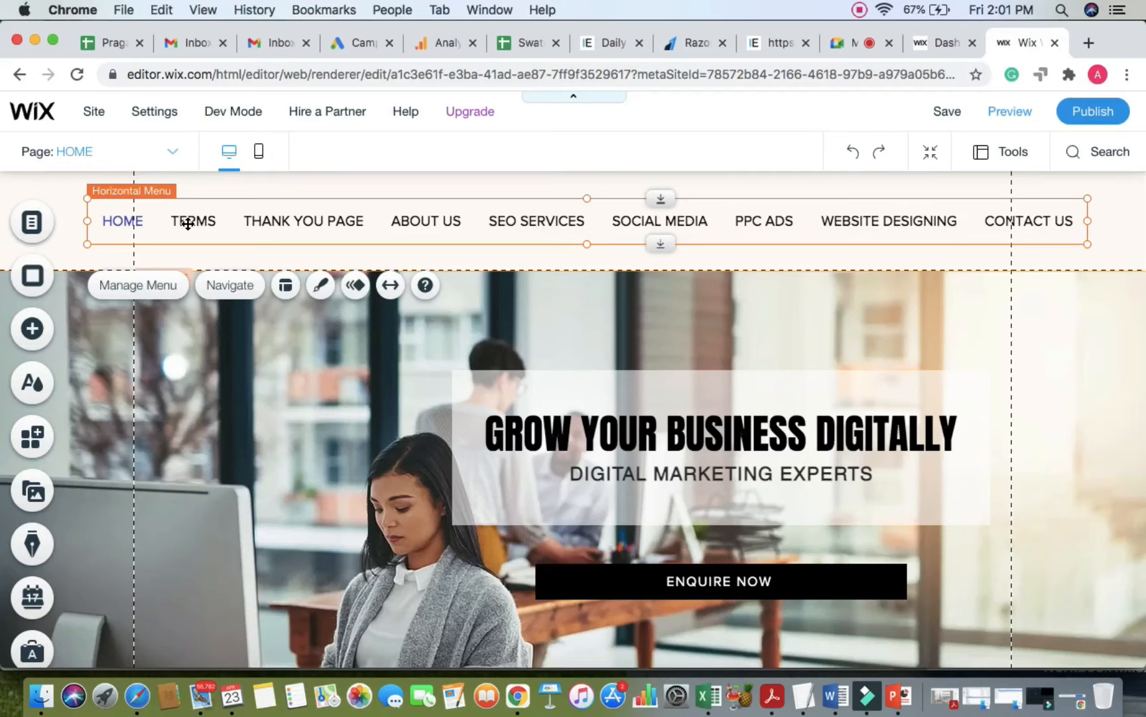
left_click(842, 42)
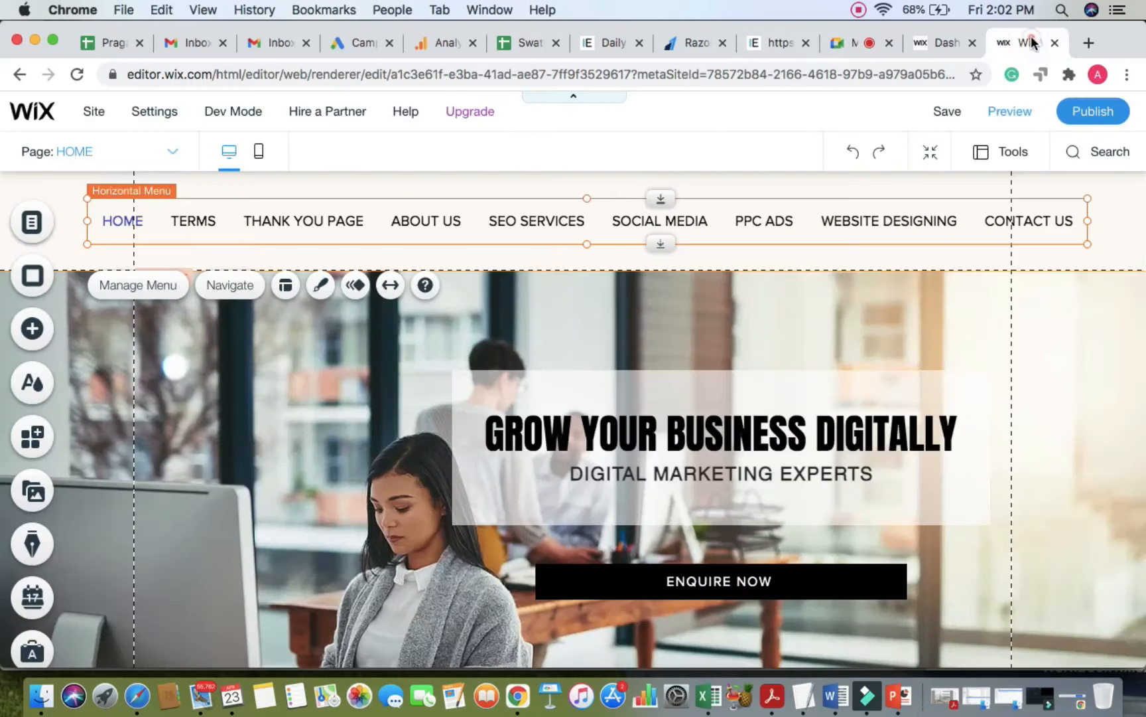
Step: Leave the Google Meet call and go back to the Wix editor tab
left_click(1024, 43)
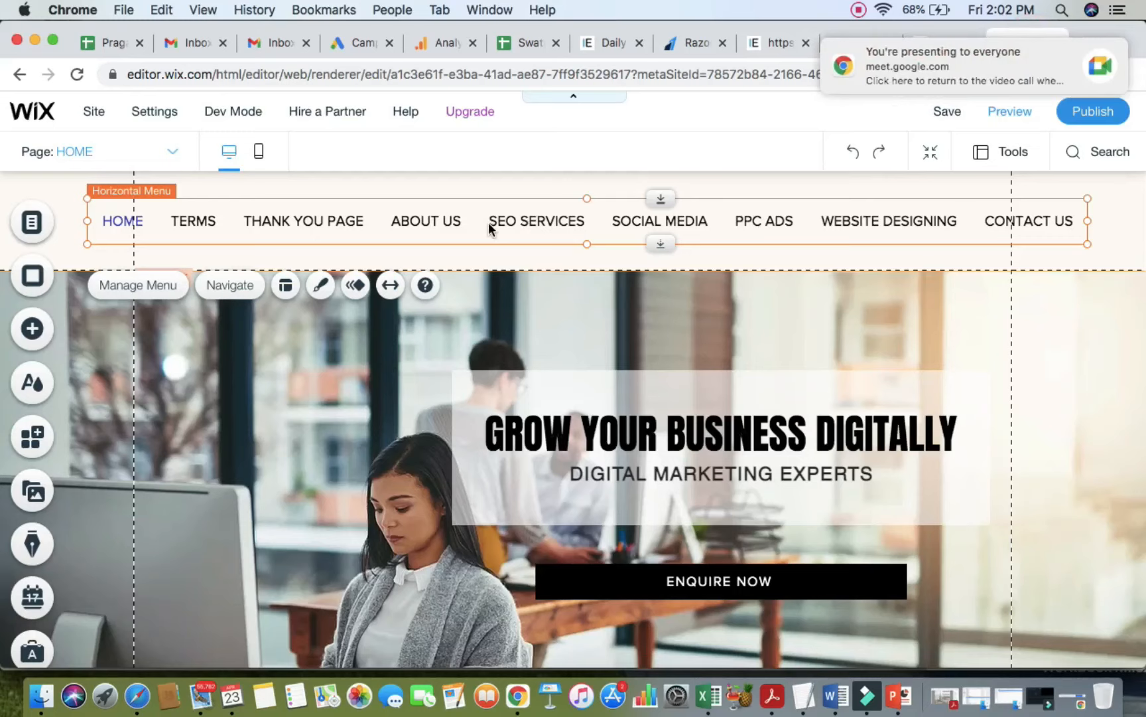
Step: In the site pages list, hide the TERMS page from the menu
left_click(33, 223)
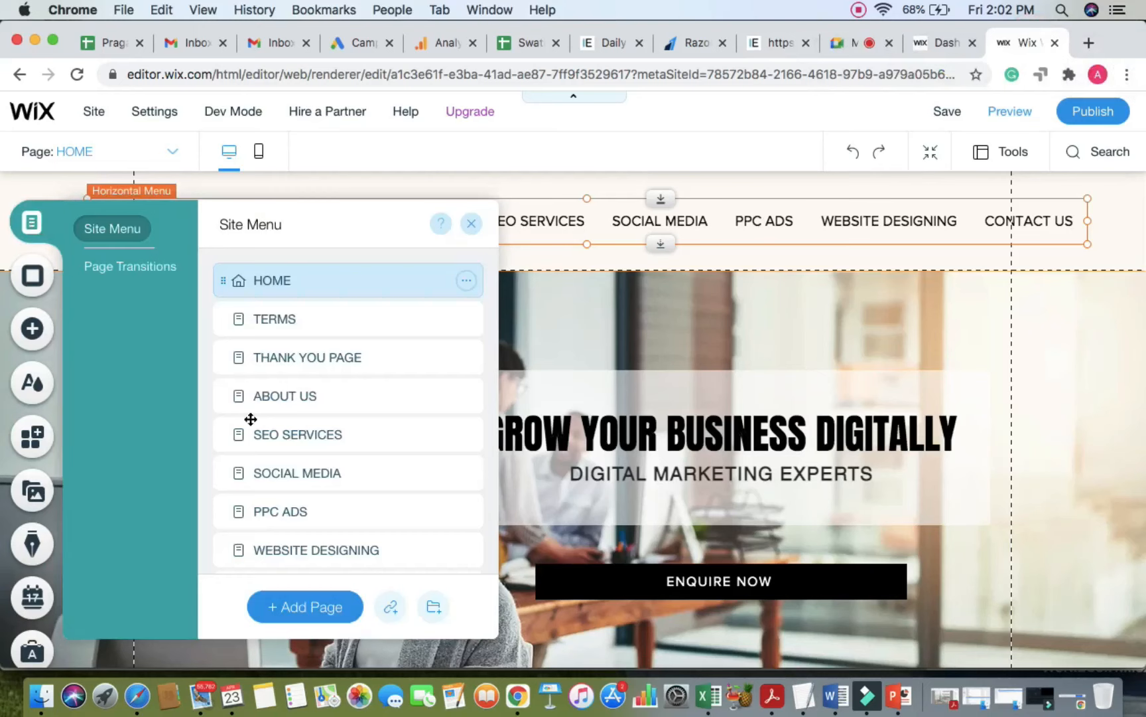
scroll(296, 484, "down", 1)
scroll(297, 484, "up", 1)
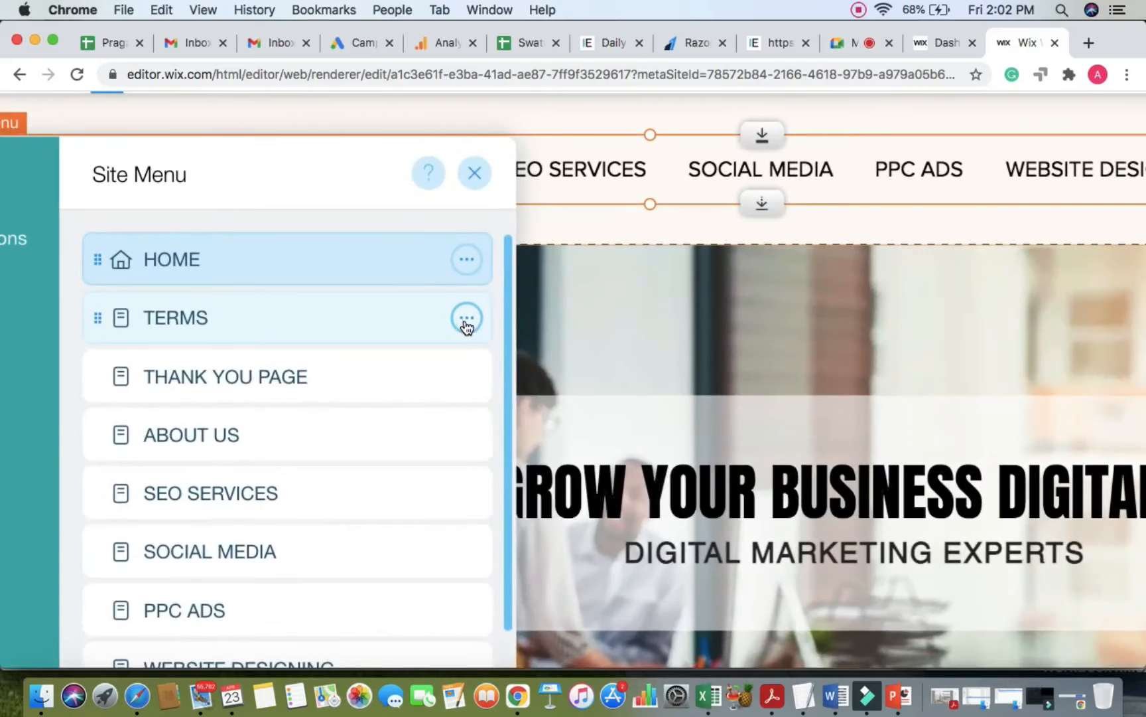
left_click(467, 320)
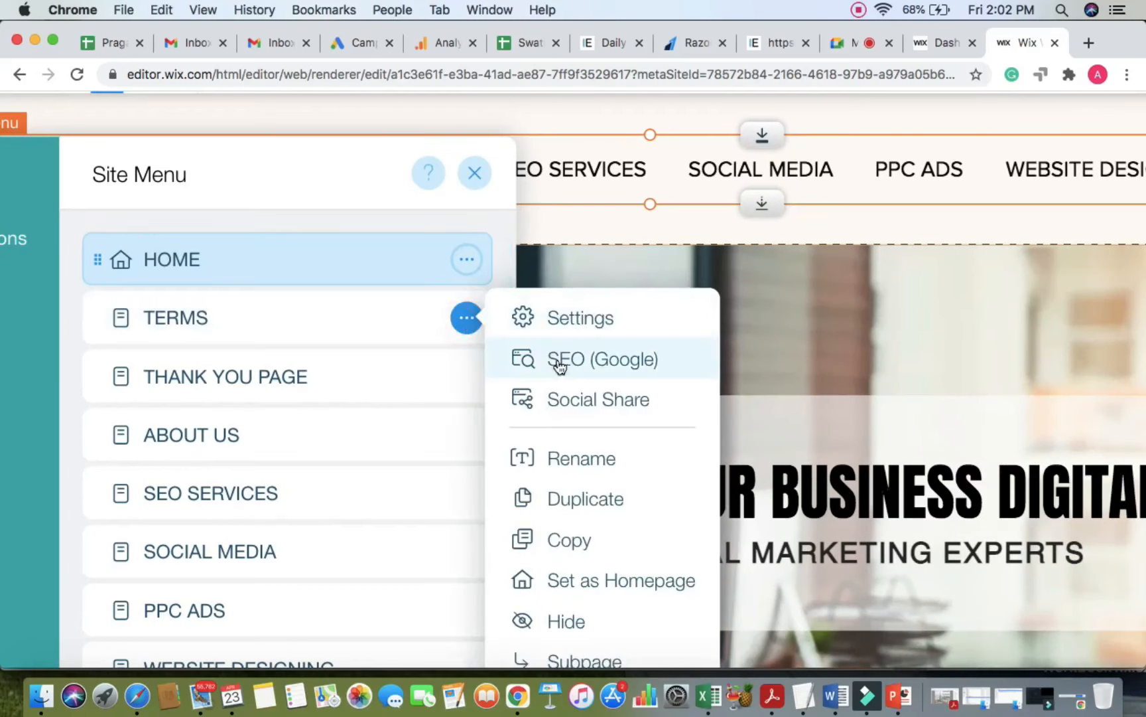
scroll(566, 622, "down", 2)
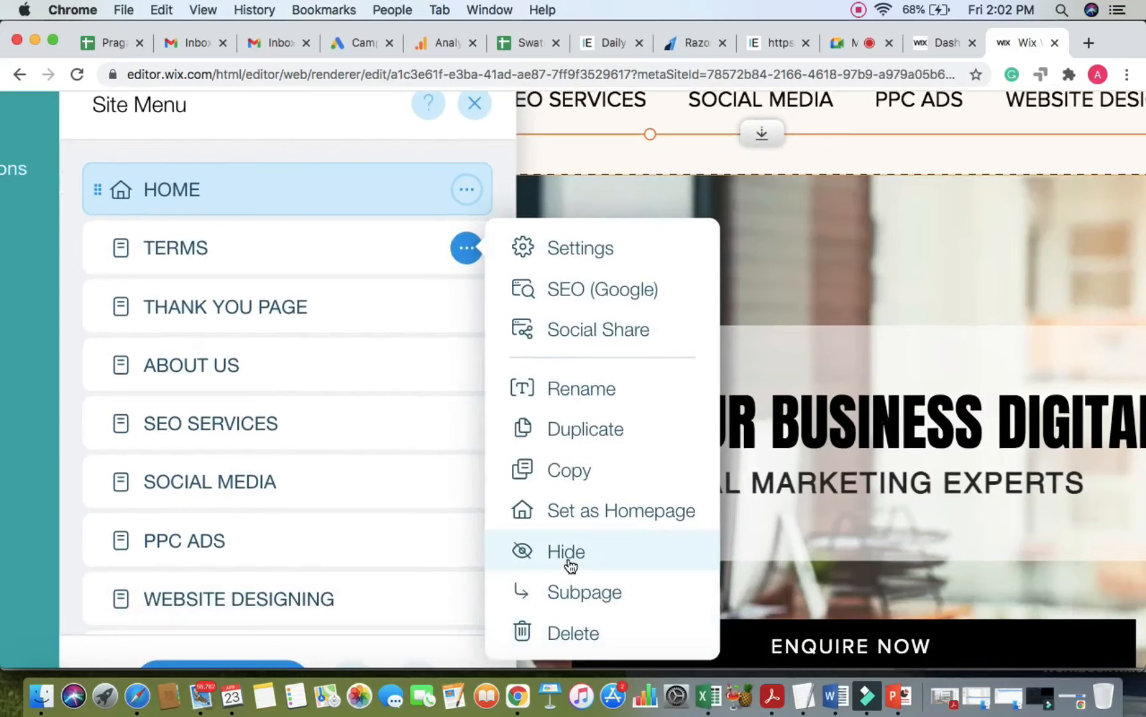
left_click(846, 45)
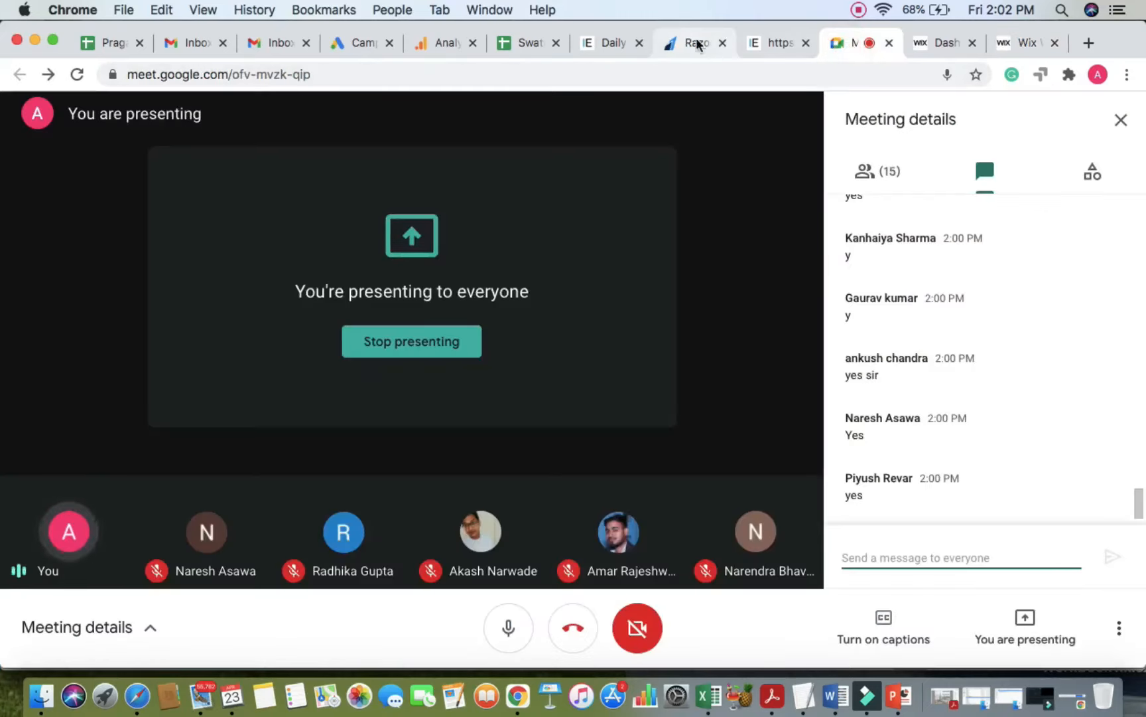
left_click(1024, 45)
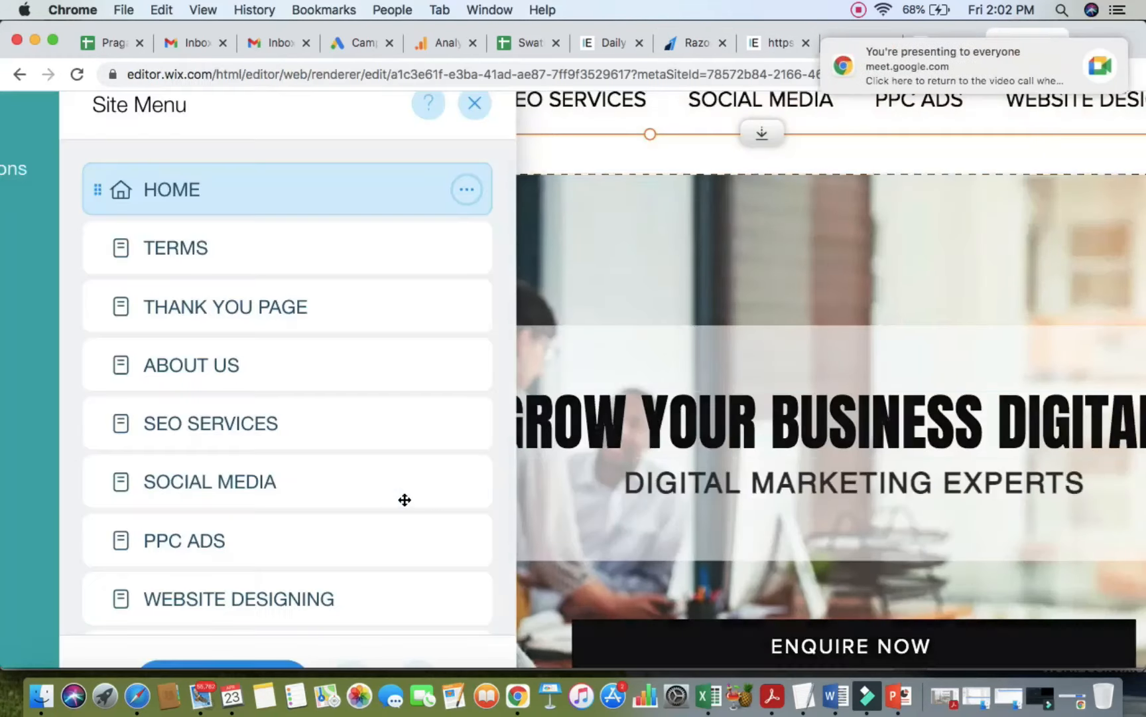
left_click(438, 249)
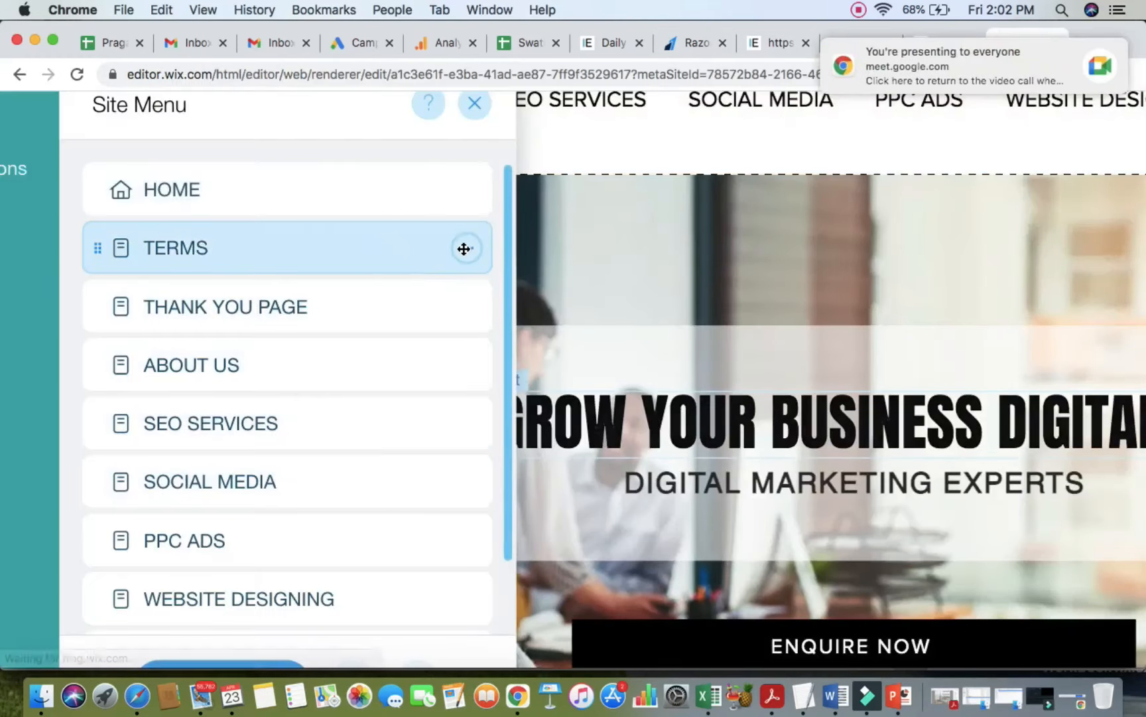
left_click(466, 249)
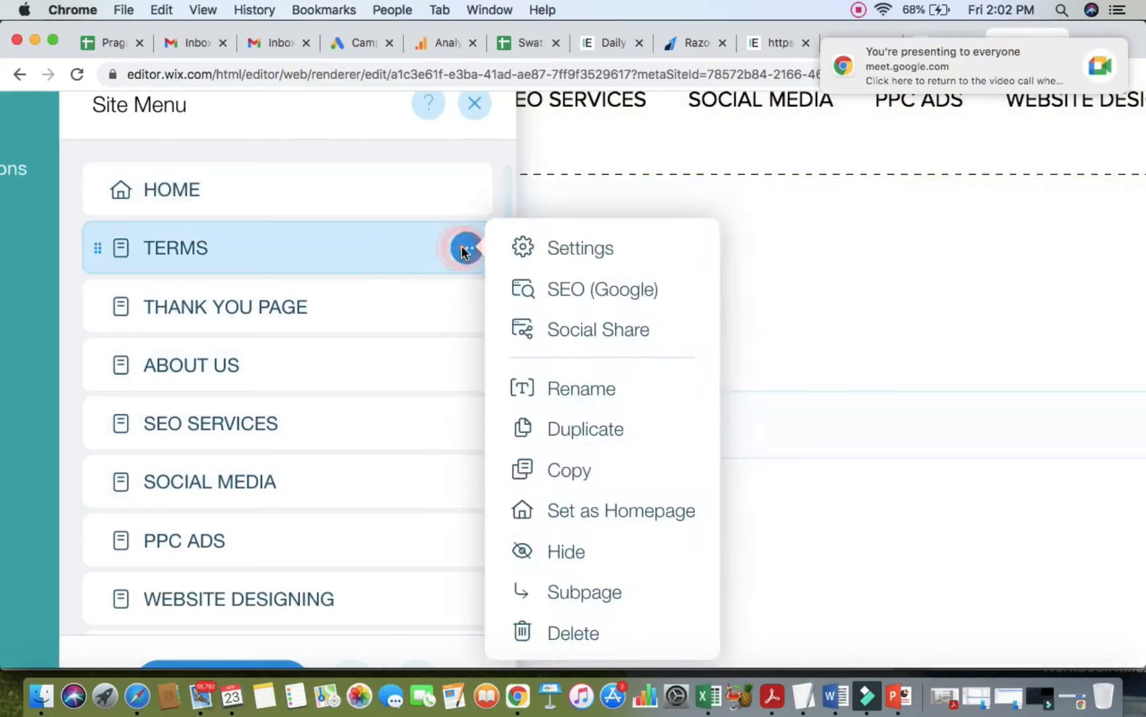
left_click(585, 551)
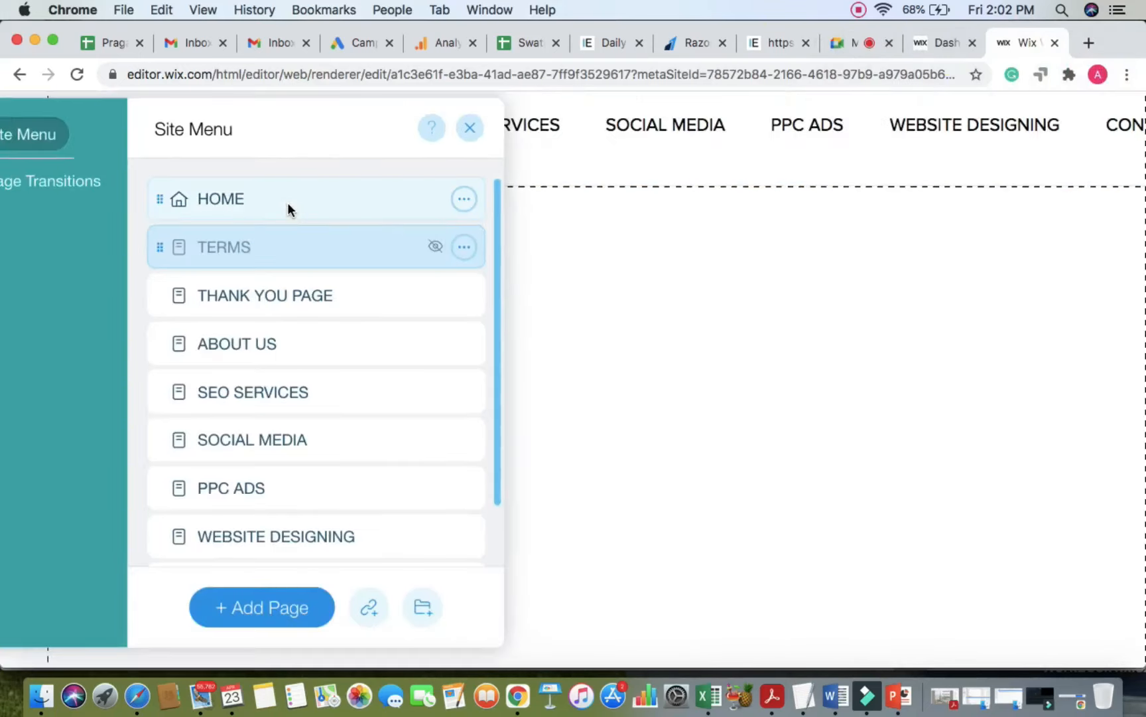
Step: Hide THANK YOU PAGE from the menu too, then close the pages list
left_click(287, 203)
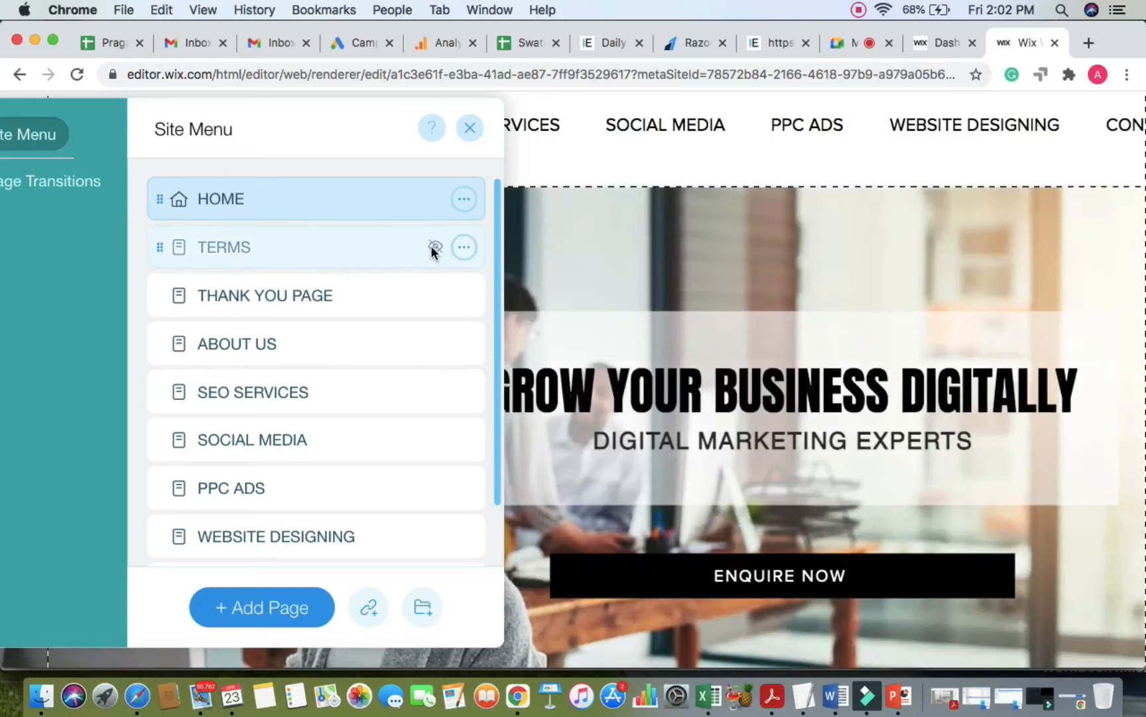
scroll(432, 247, "up", 5)
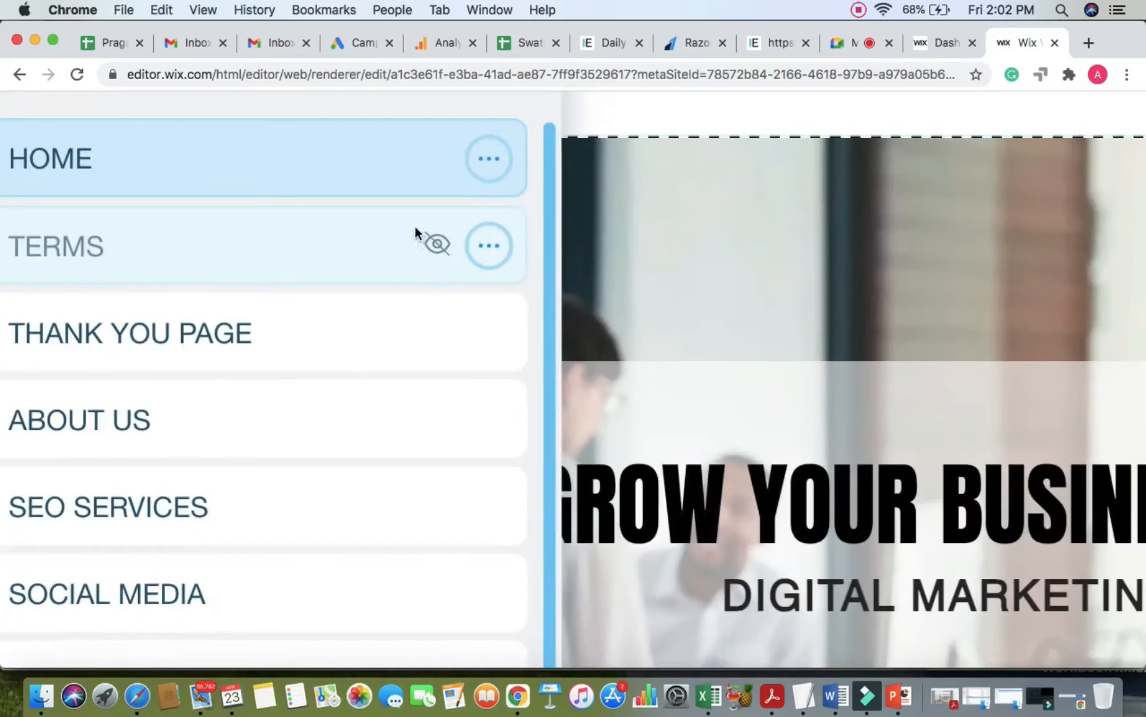
scroll(404, 251, "down", 5)
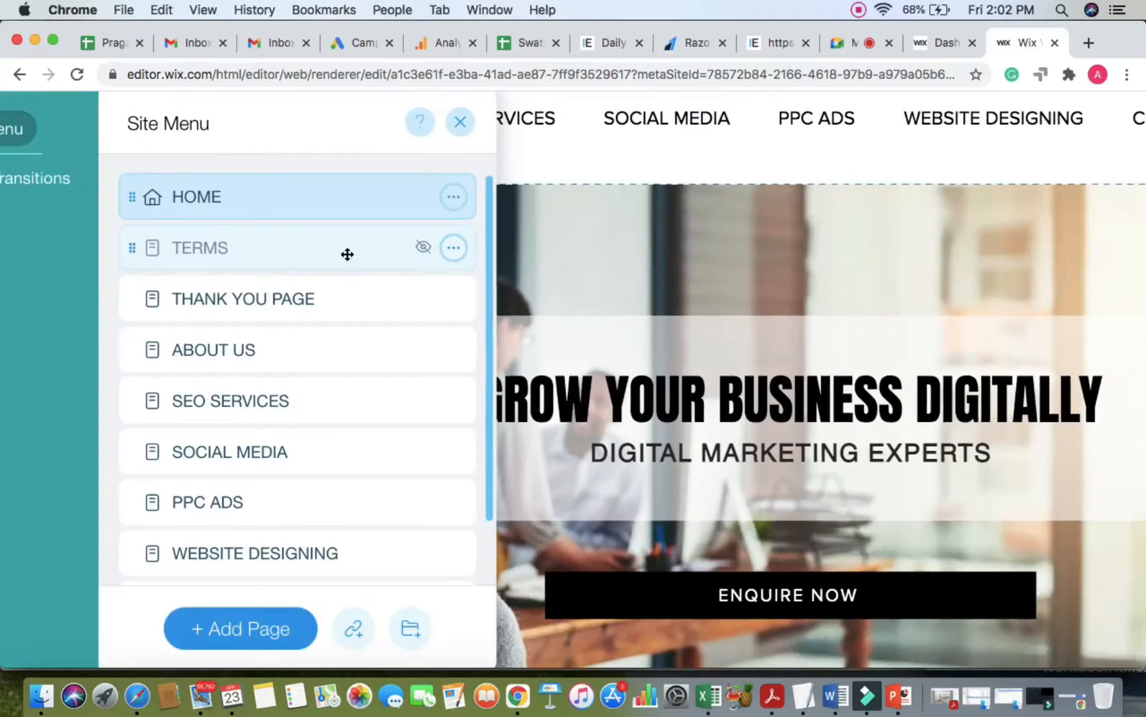
left_click(455, 299)
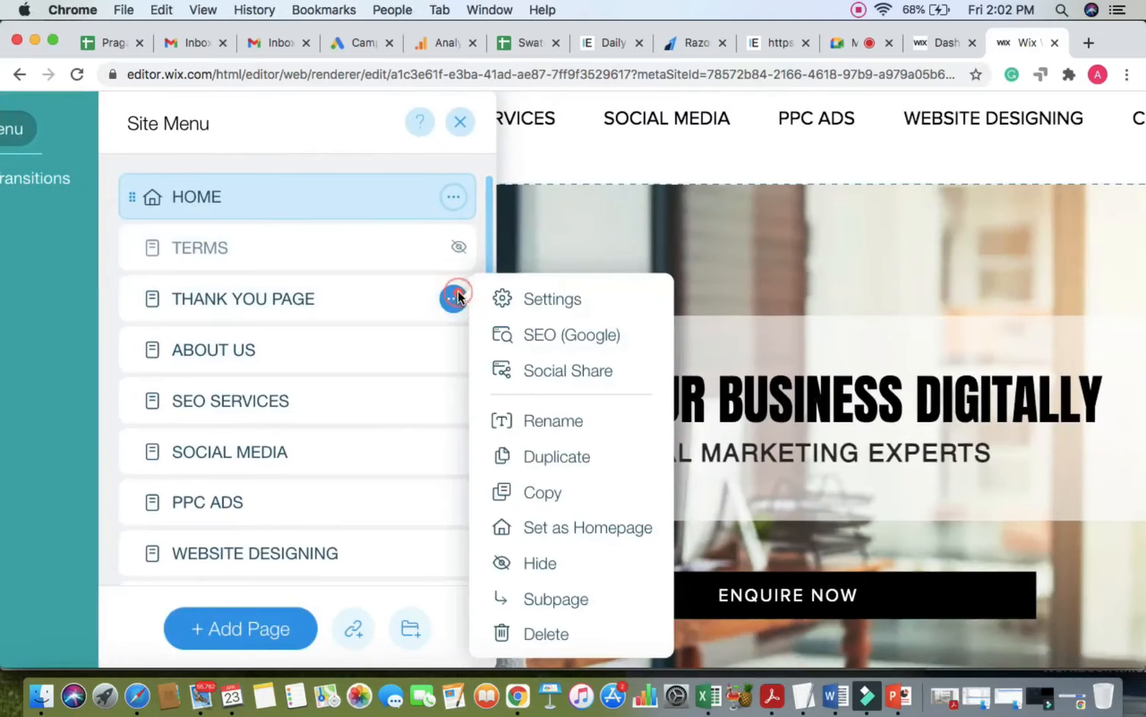
left_click(531, 562)
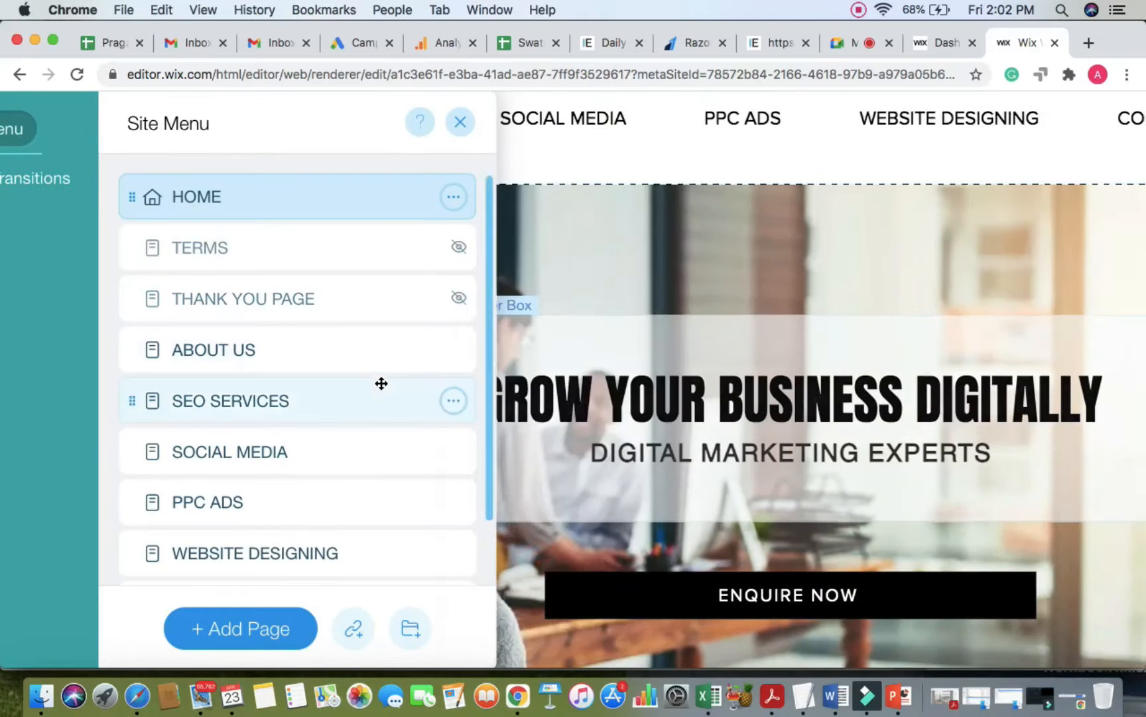
scroll(379, 385, "down", 2)
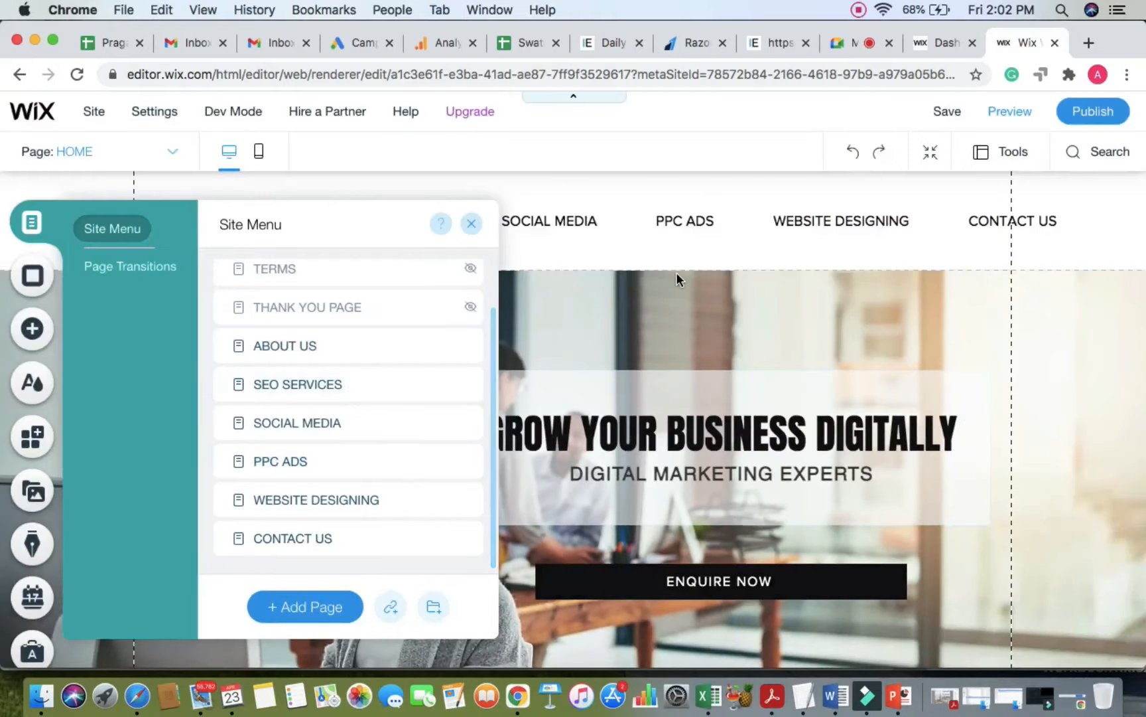
left_click(726, 216)
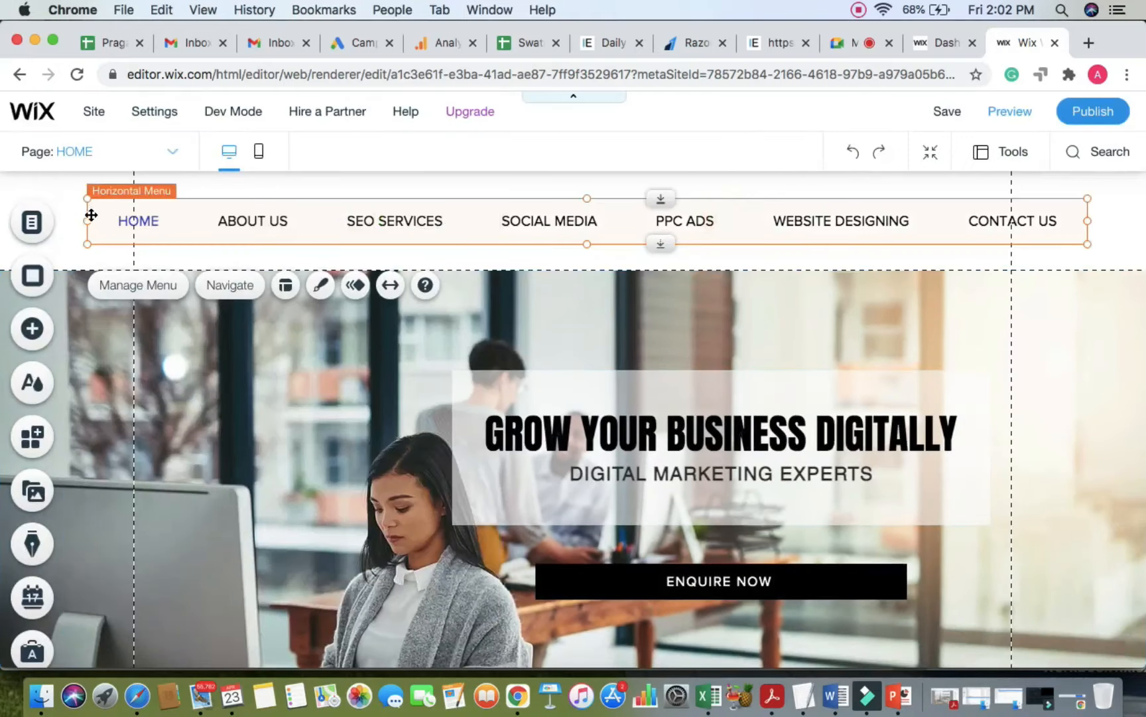
Step: Narrow the header menu from its left edge and position it inside the page guides, then check the Meet call
left_click_drag(86, 220, 289, 221)
left_click_drag(518, 222, 434, 221)
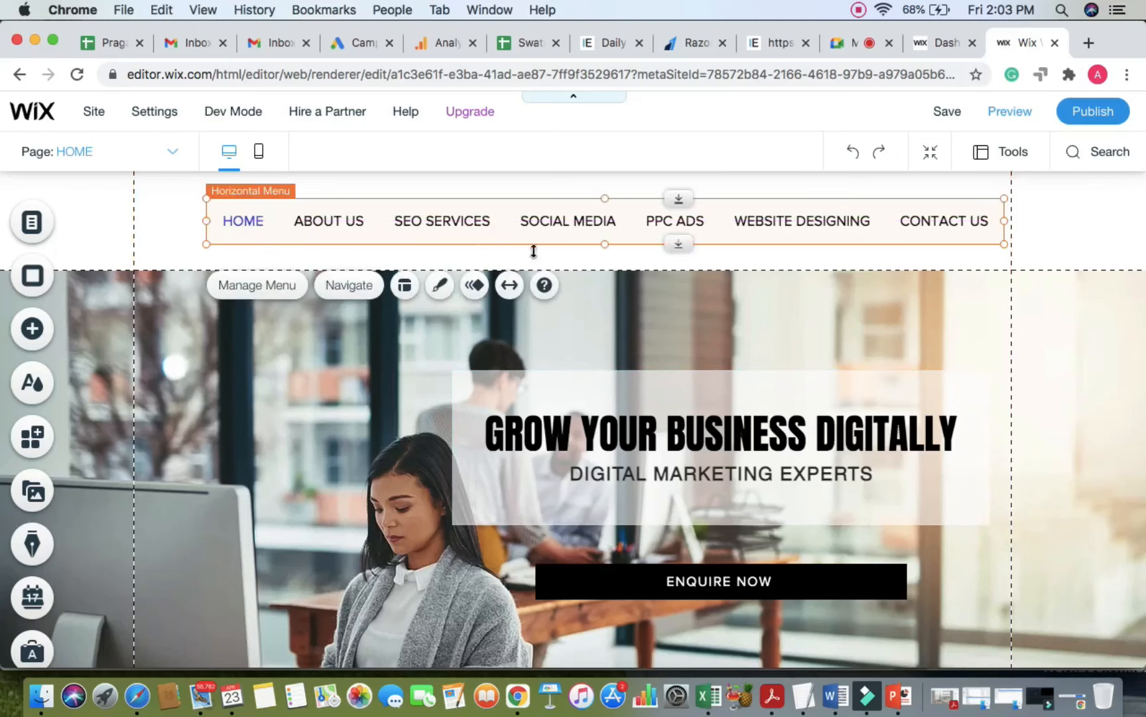
left_click(1115, 243)
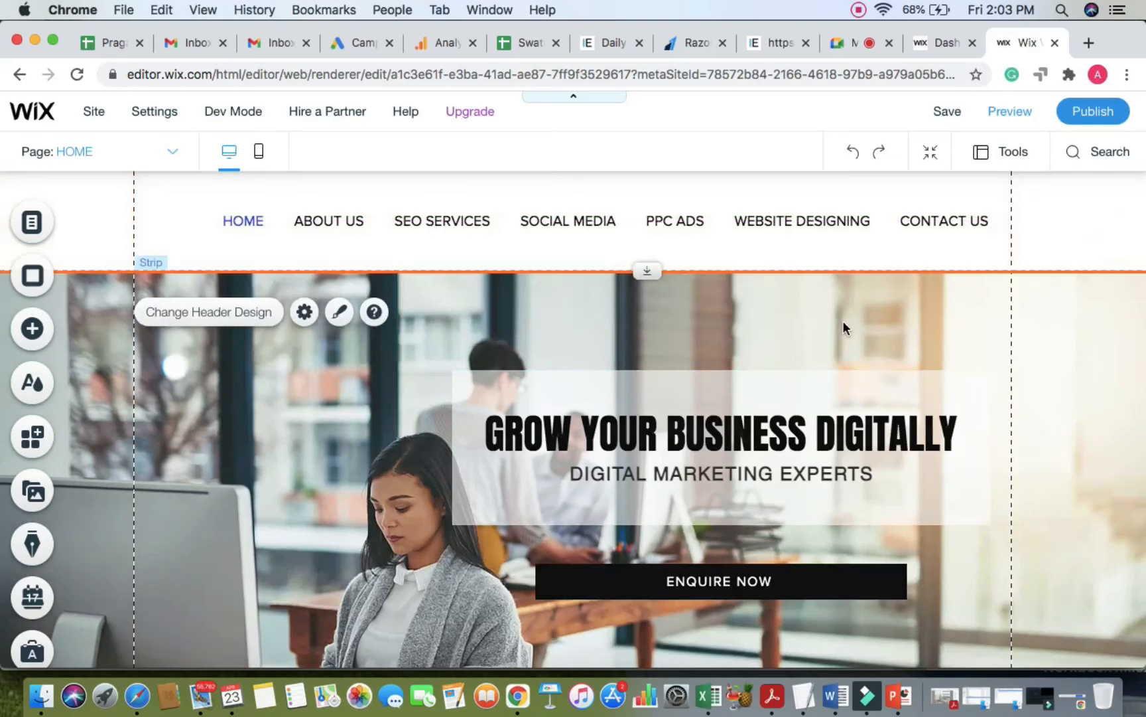
left_click(838, 43)
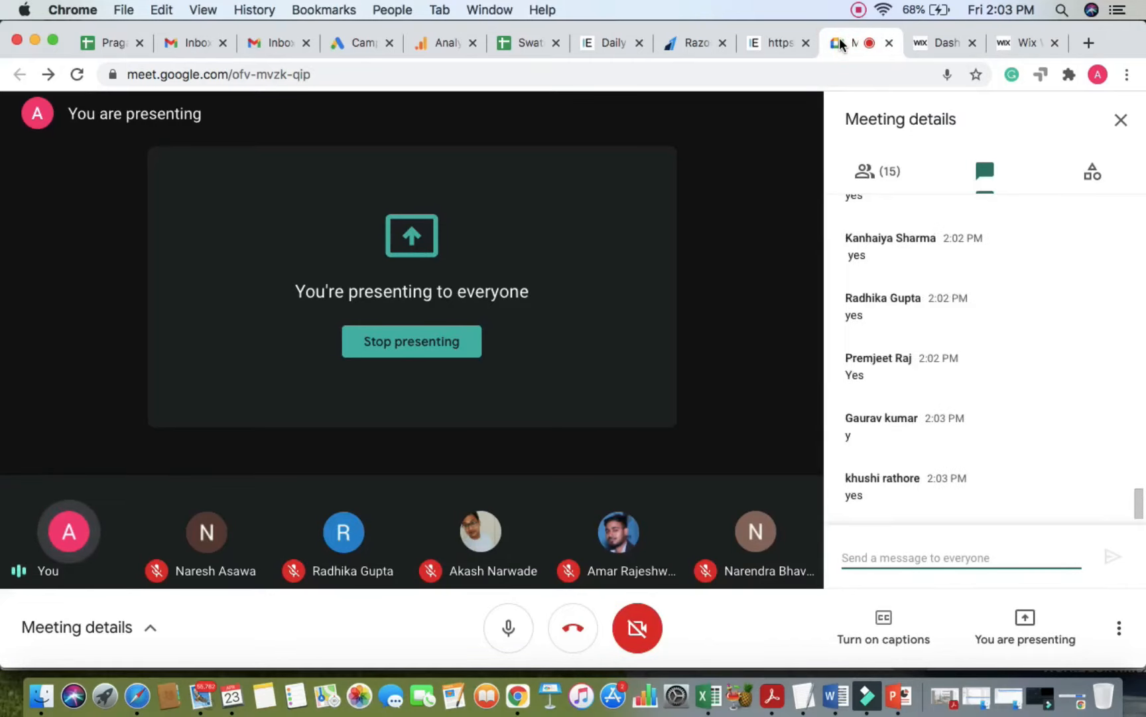
Step: Glance back at the Google Meet call and return to the Wix editor
left_click(1014, 45)
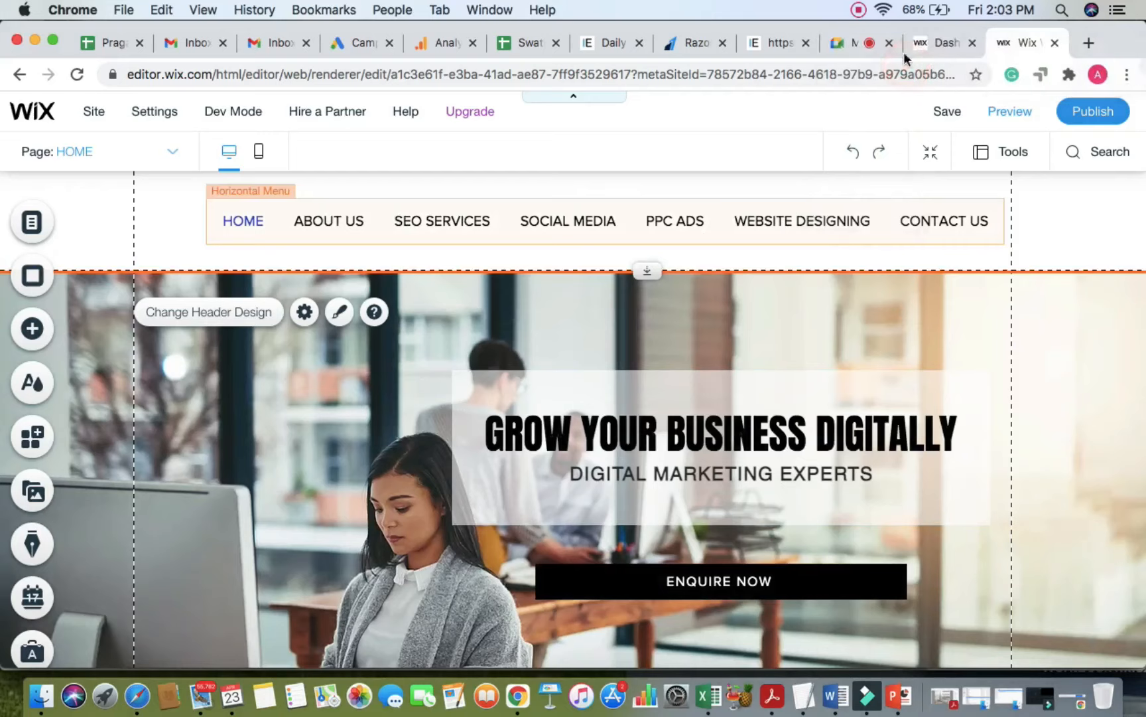
left_click(848, 47)
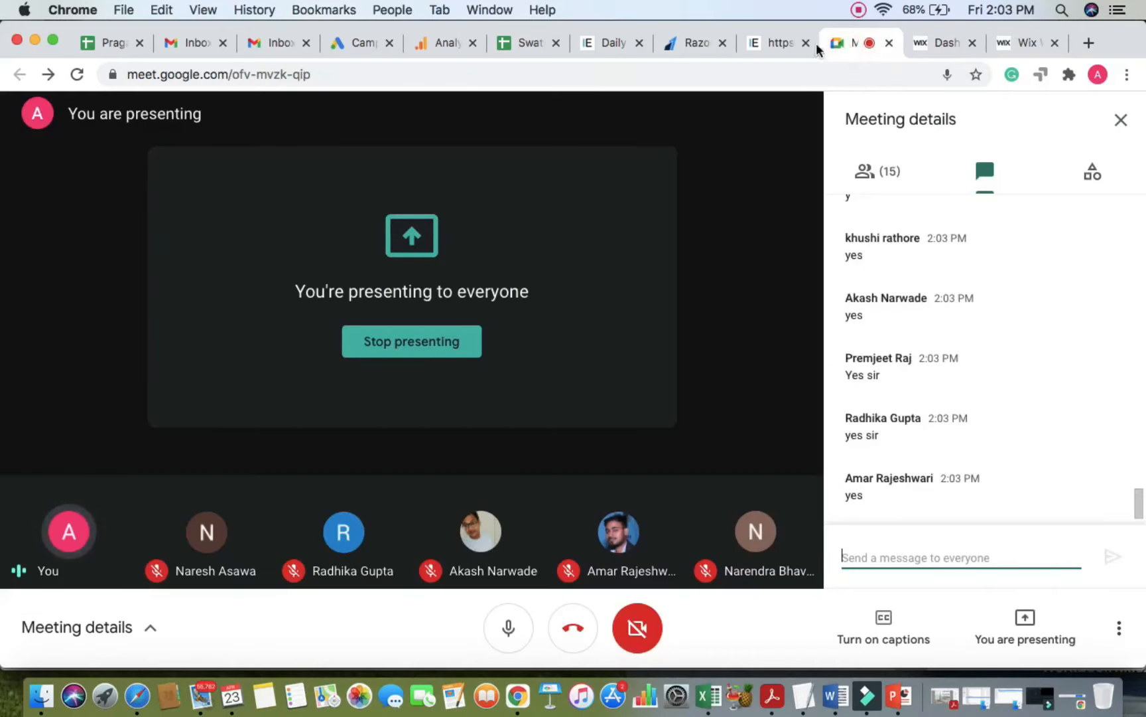
left_click(1031, 44)
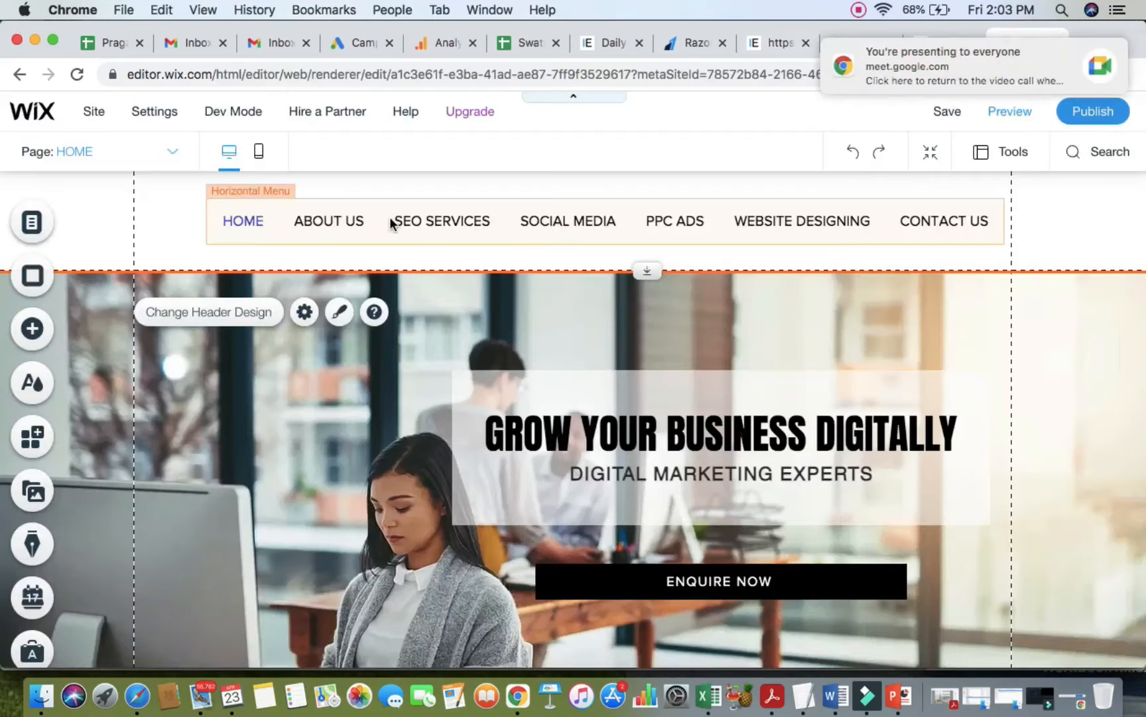
Step: Add a folder named SERVICES to the site menu after HOME, then reopen the pages list
left_click(33, 227)
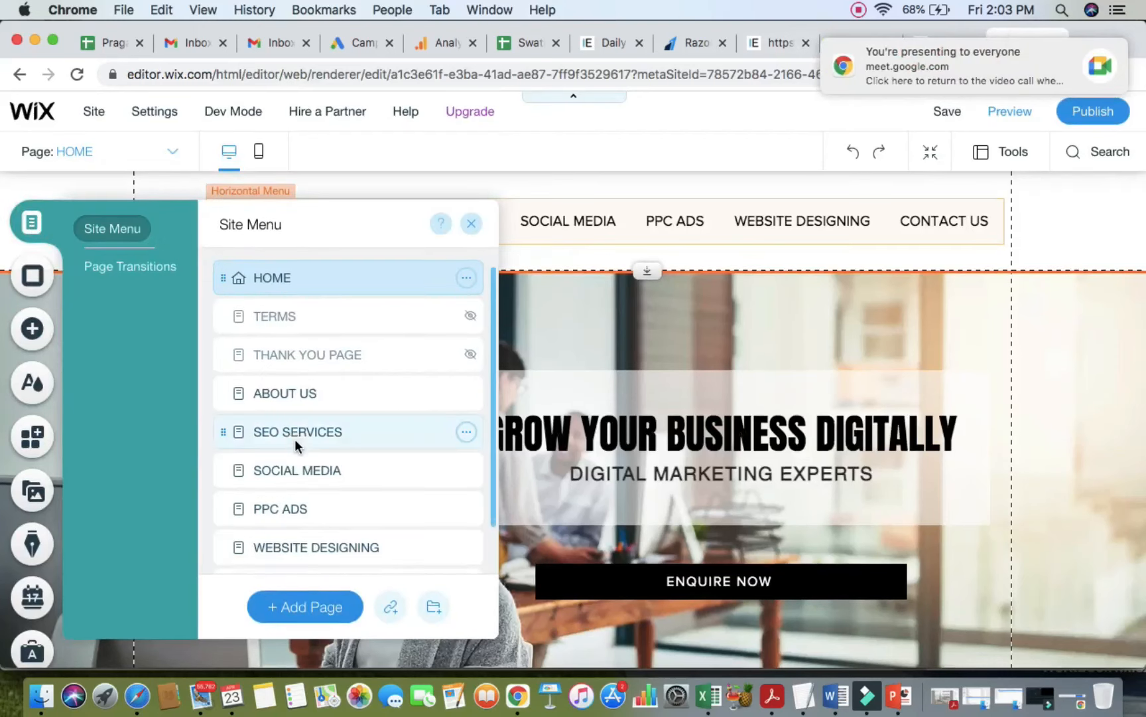
scroll(302, 440, "down", 2)
left_click(570, 223)
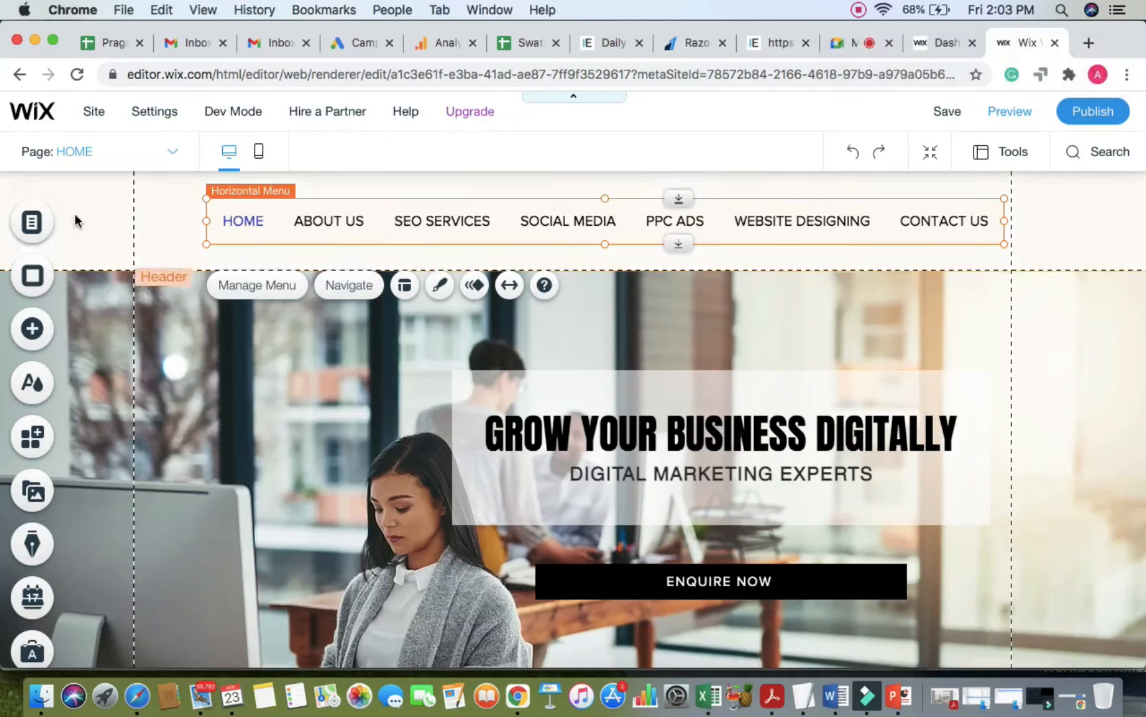
left_click(36, 223)
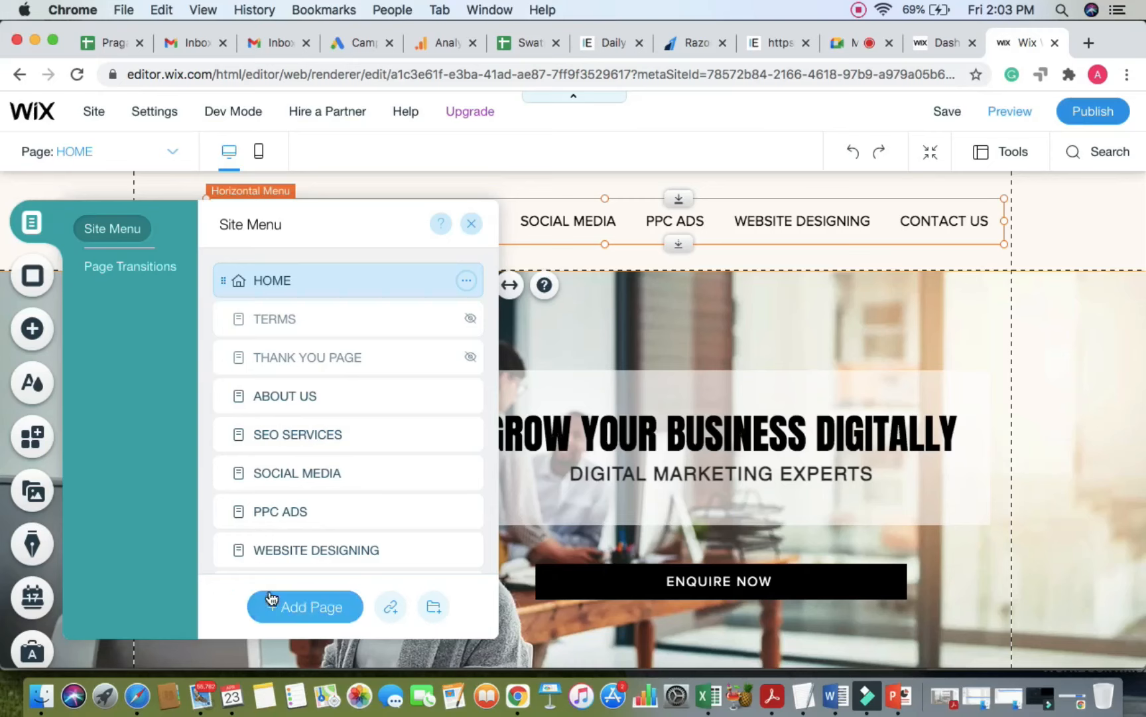
scroll(226, 602, "up", 5)
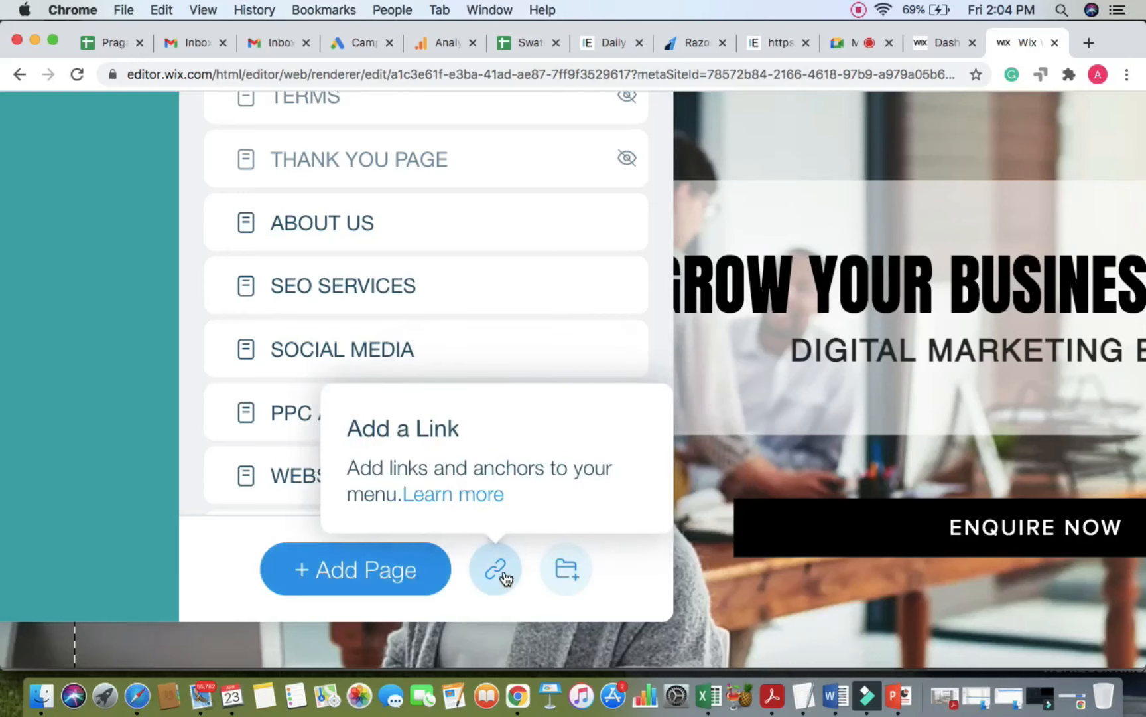
scroll(579, 577, "down", 5)
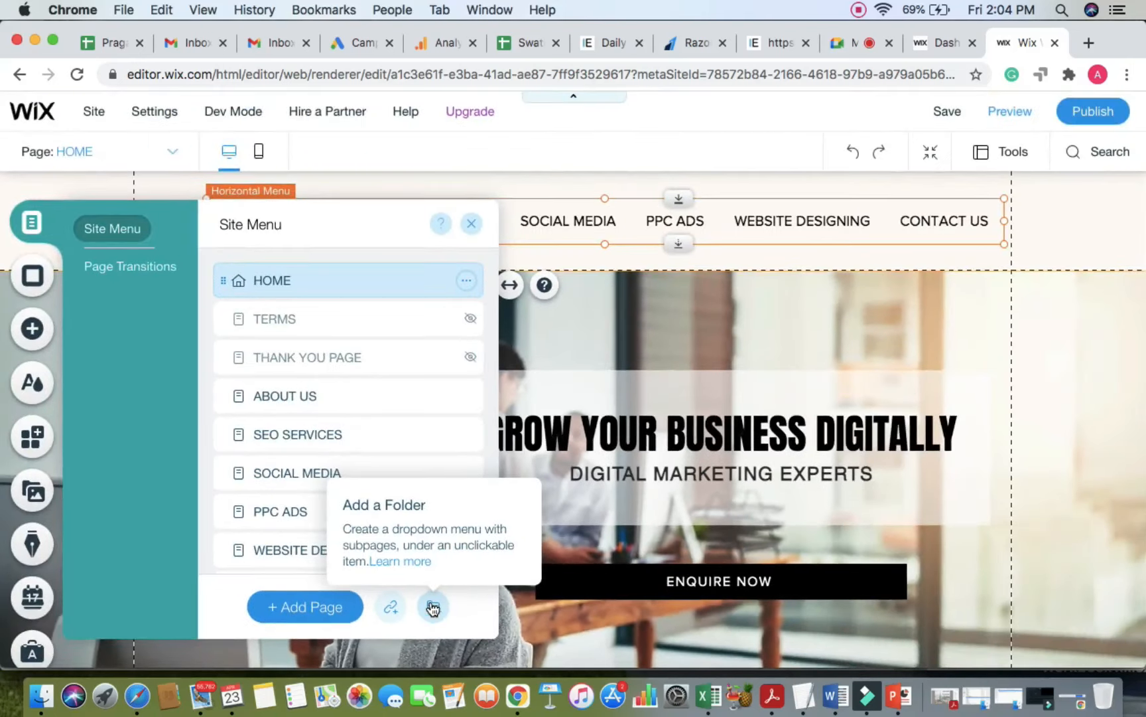
left_click(433, 607)
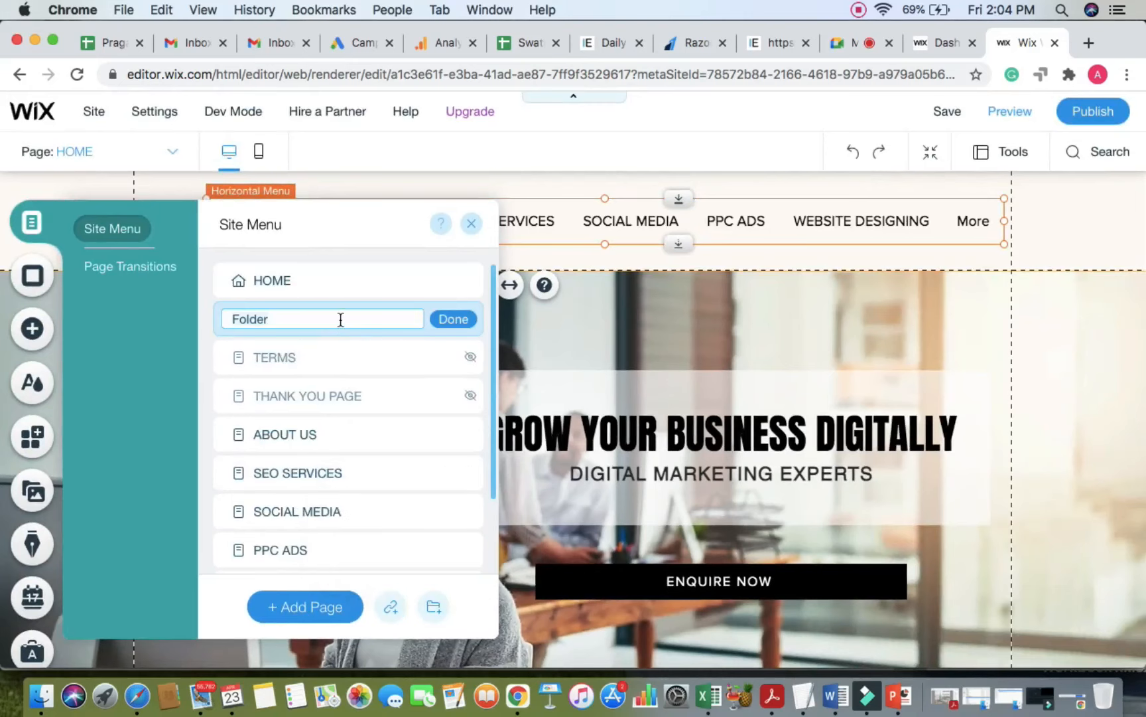
type("SERVICES")
left_click(463, 327)
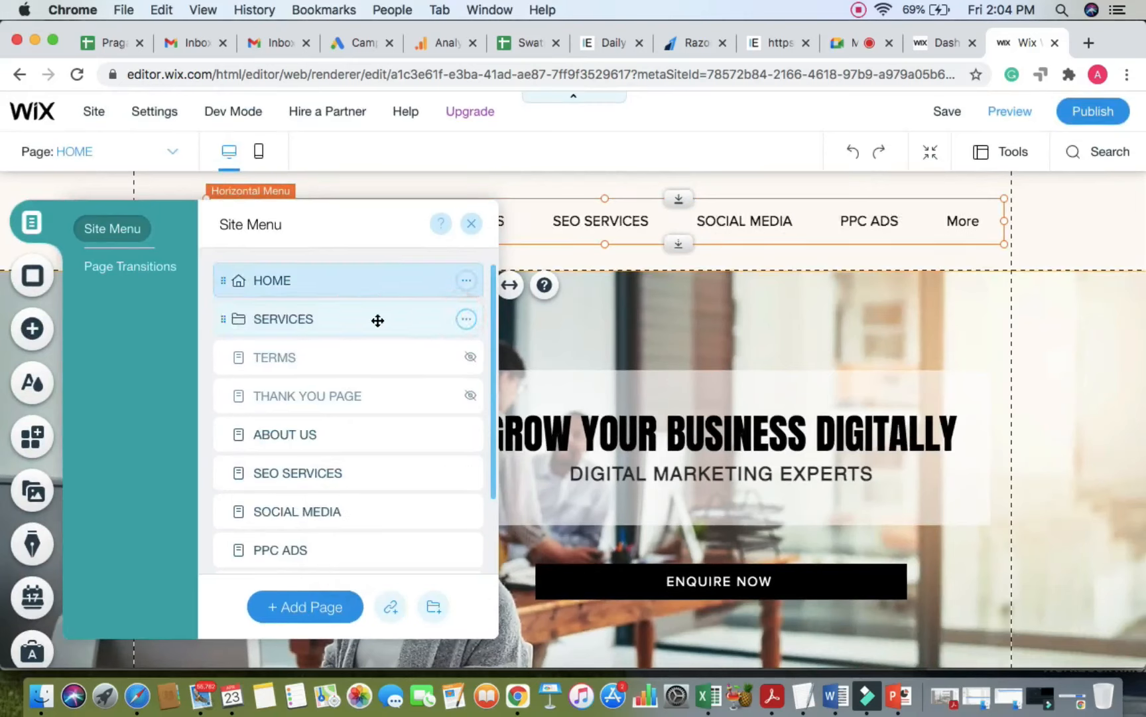
left_click(584, 219)
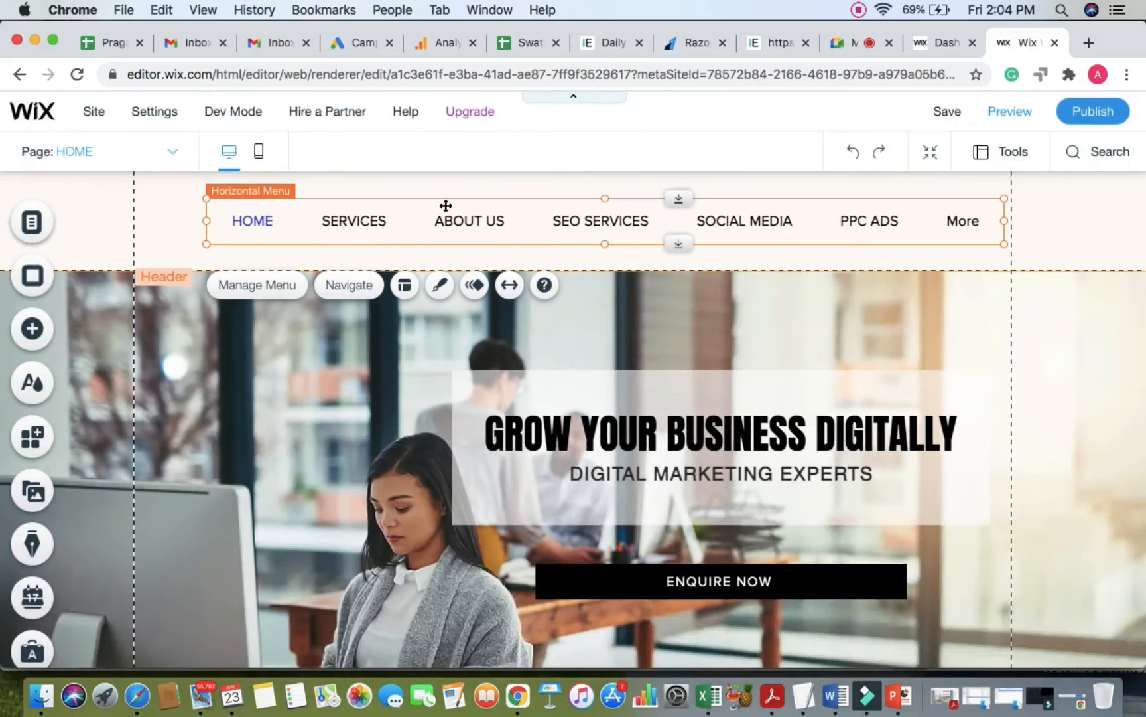
left_click(57, 227)
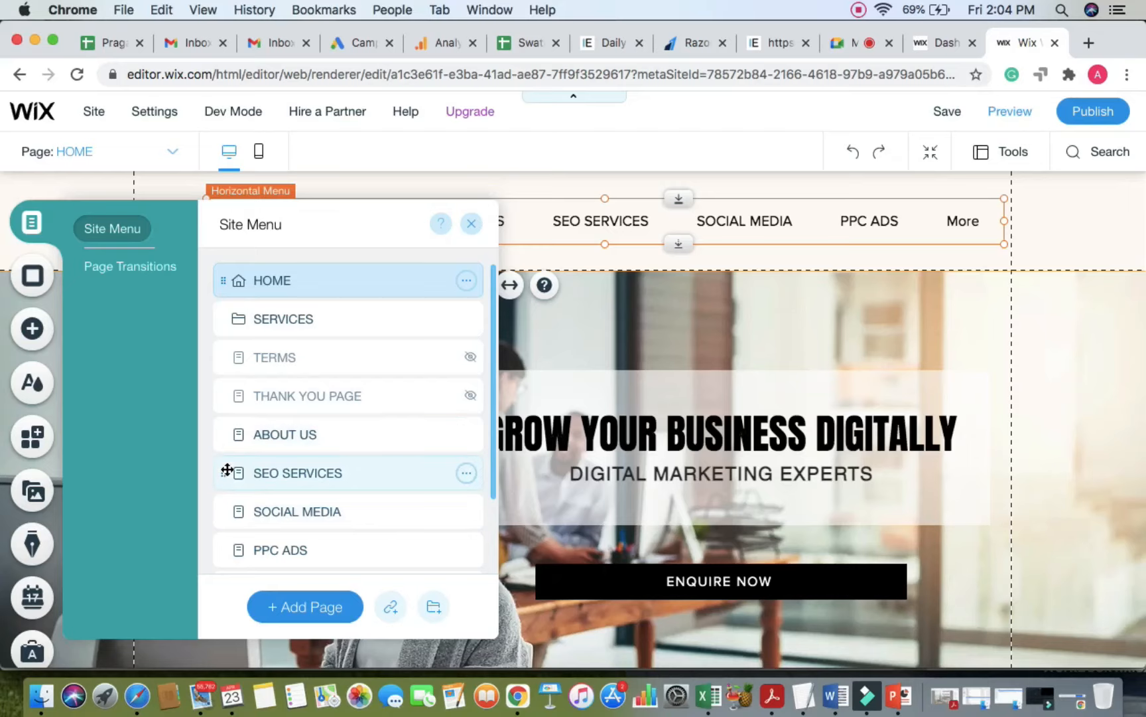
Step: Move SEO SERVICES and SOCIAL MEDIA above ABOUT US and nest SEO SERVICES under the SERVICES folder
left_click_drag(224, 471, 225, 430)
left_click_drag(225, 514, 221, 469)
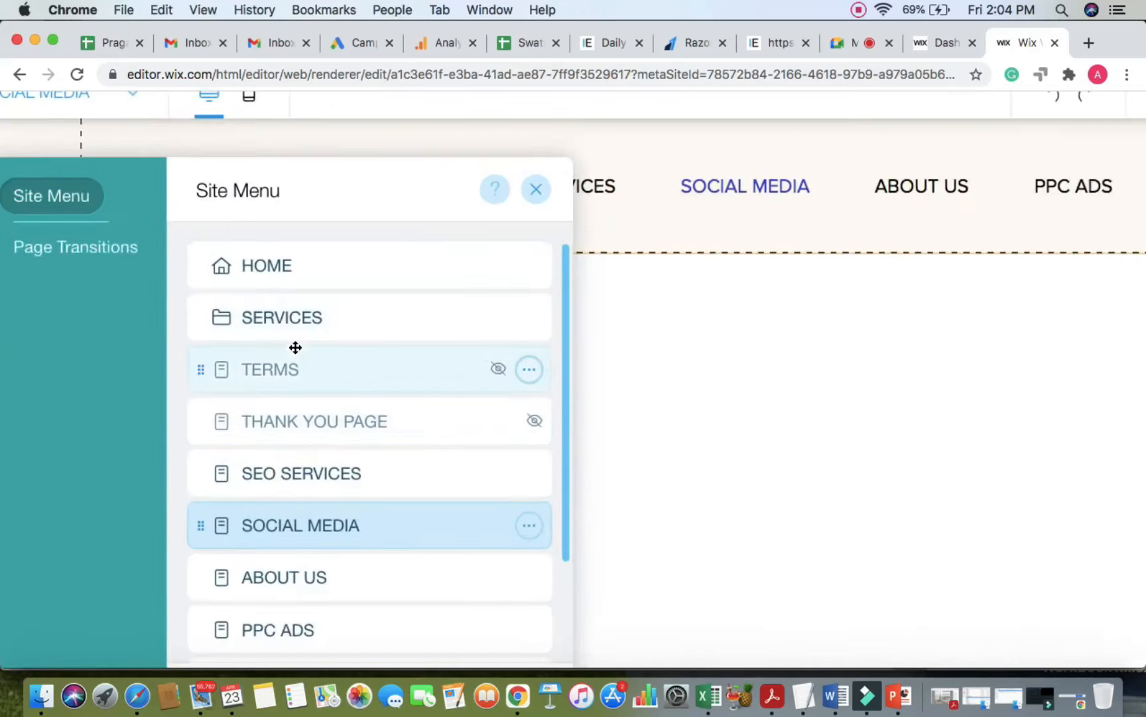
scroll(295, 347, "up", 2)
scroll(295, 348, "down", 2)
scroll(295, 347, "up", 2)
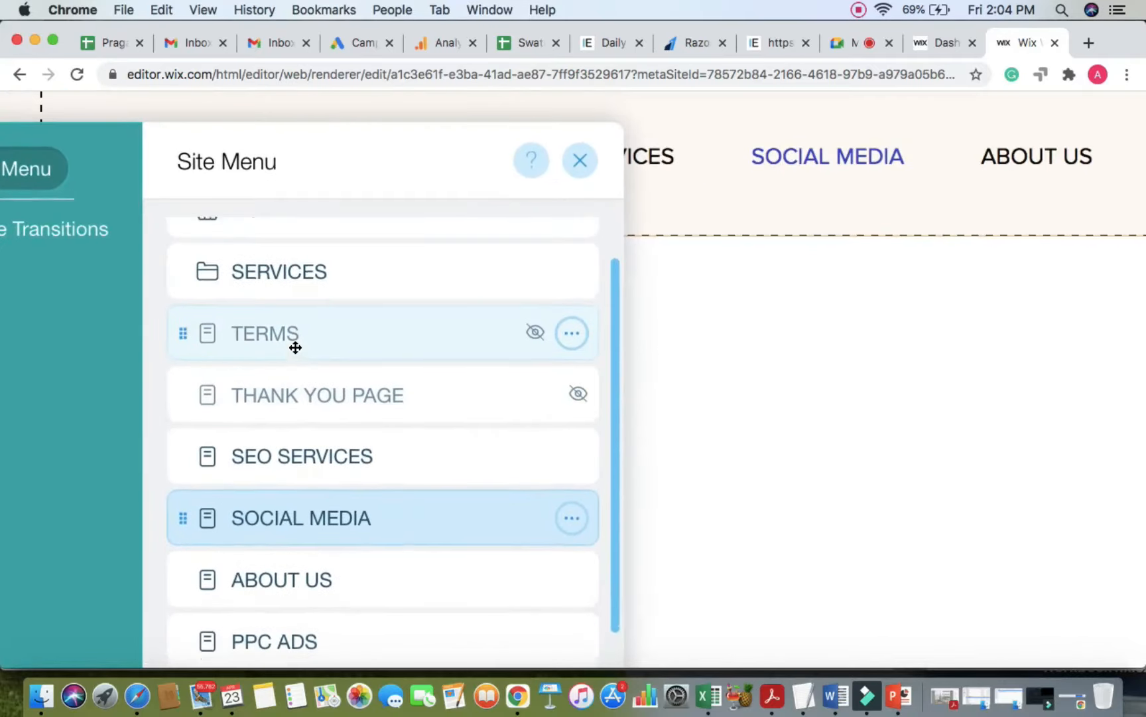
scroll(352, 156, "down", 2)
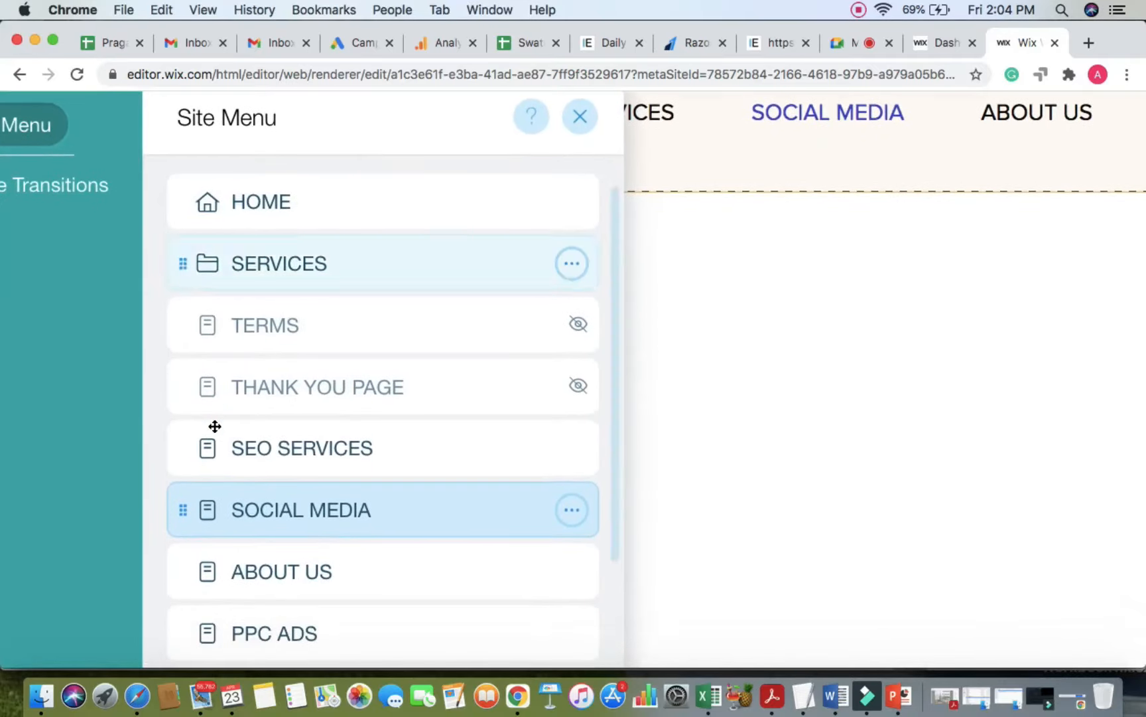
left_click(181, 446)
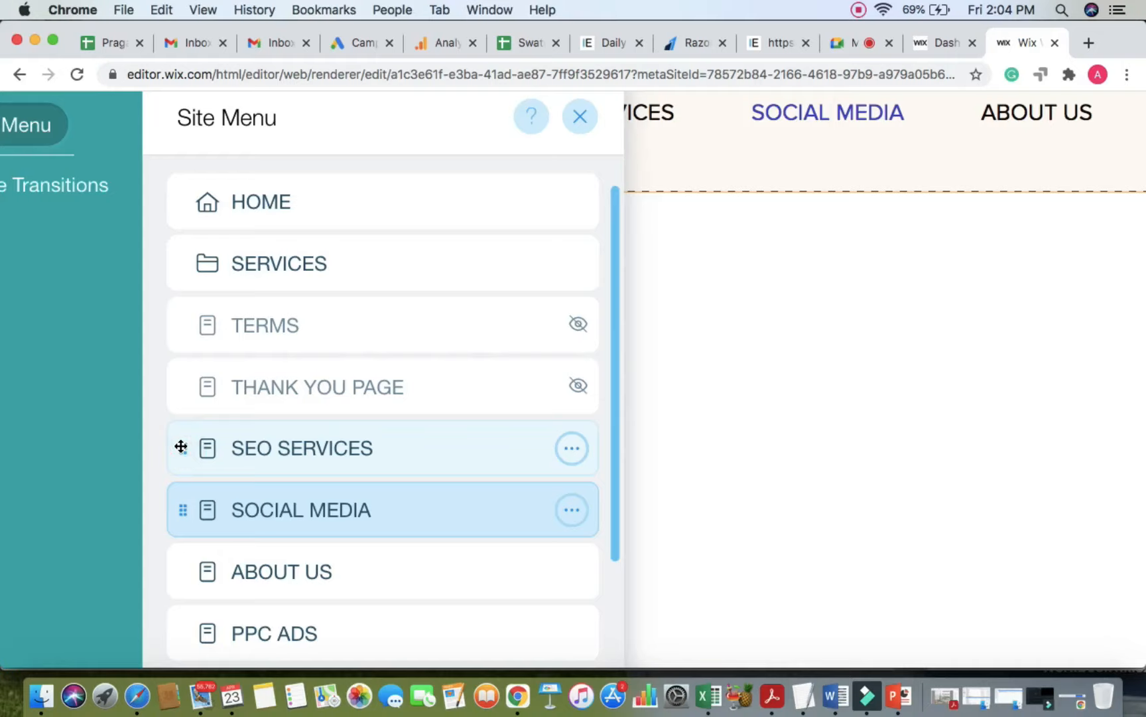
left_click_drag(180, 446, 197, 299)
left_click(236, 322)
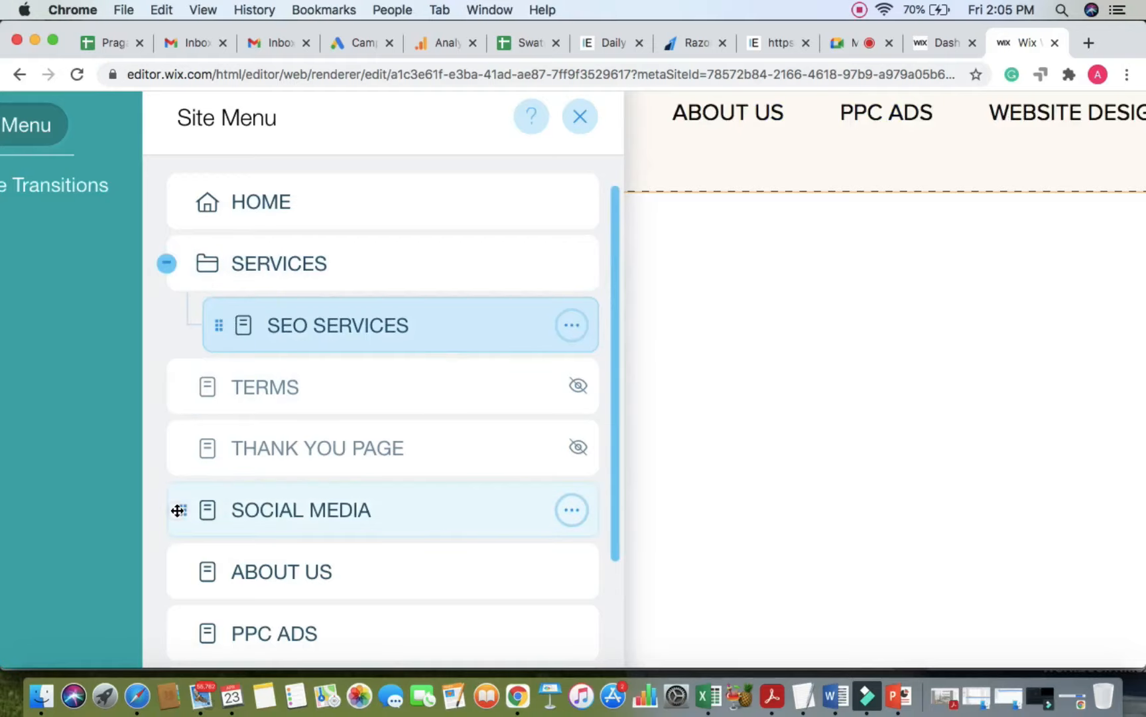
Step: Nest SOCIAL MEDIA and WEBSITE DESIGNING under SERVICES as well, then check the Meet call
left_click_drag(175, 510, 231, 359)
left_click_drag(180, 574, 242, 428)
scroll(243, 533, "down", 3)
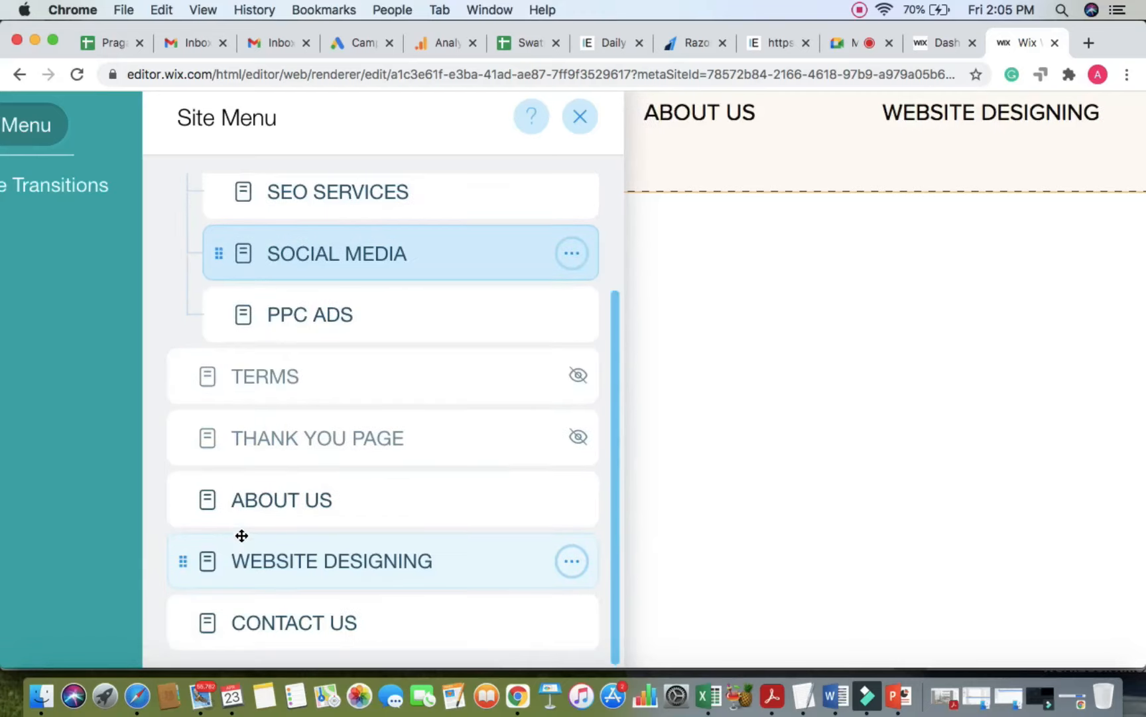
left_click_drag(187, 558, 355, 335)
scroll(355, 335, "up", 3)
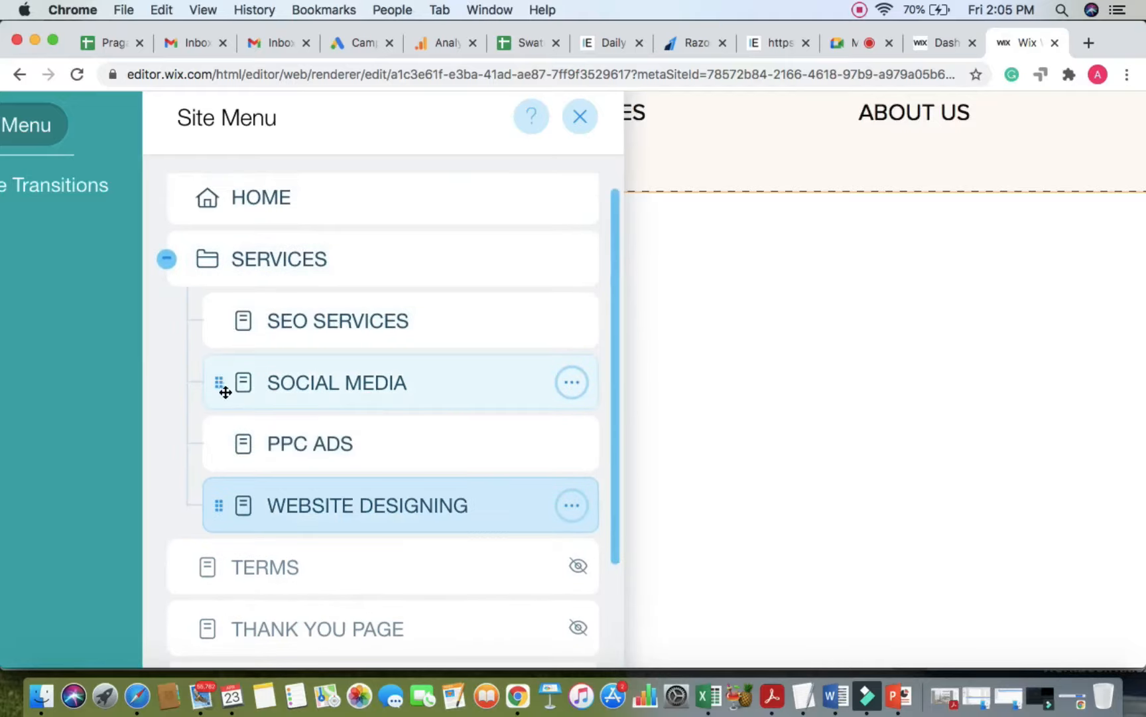
left_click(839, 44)
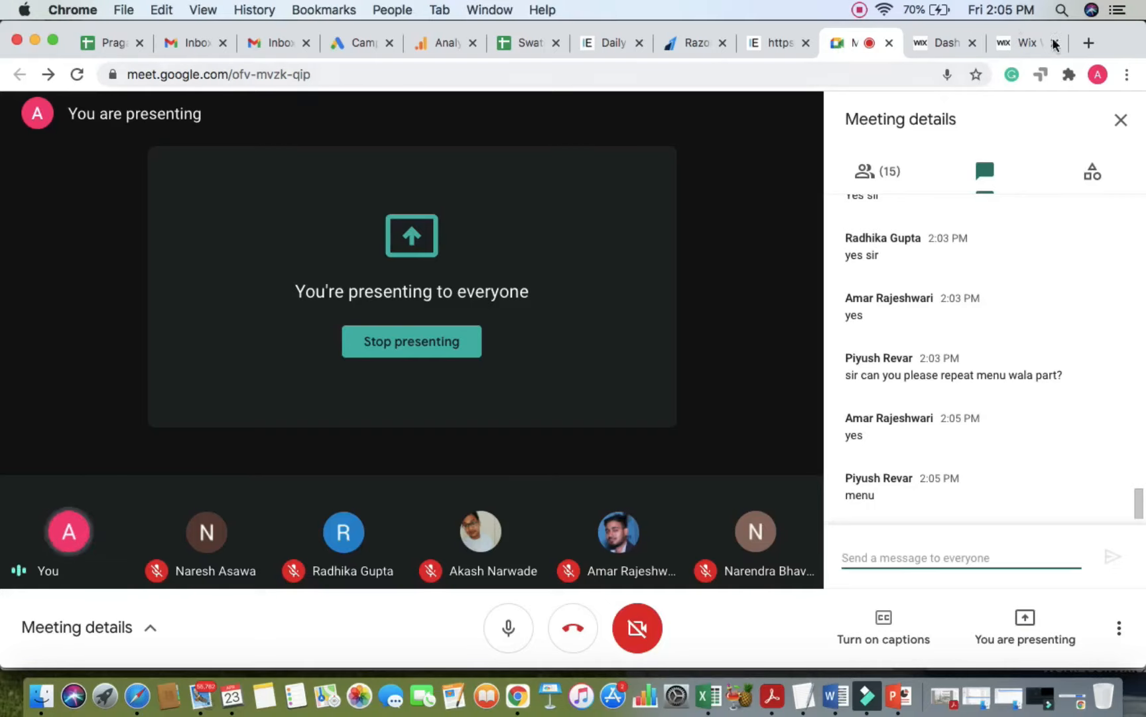
Step: Close the pages list and Add panel, select the header menu, and check the Meet call once more
left_click(1024, 44)
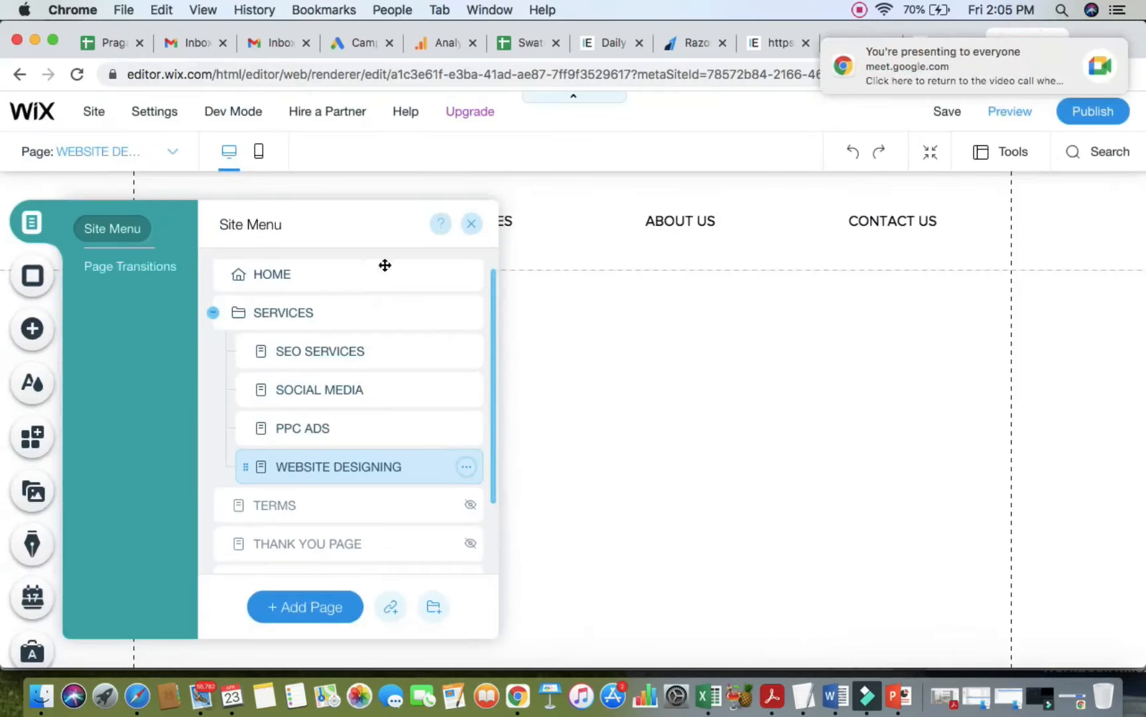
left_click(468, 226)
left_click(27, 337)
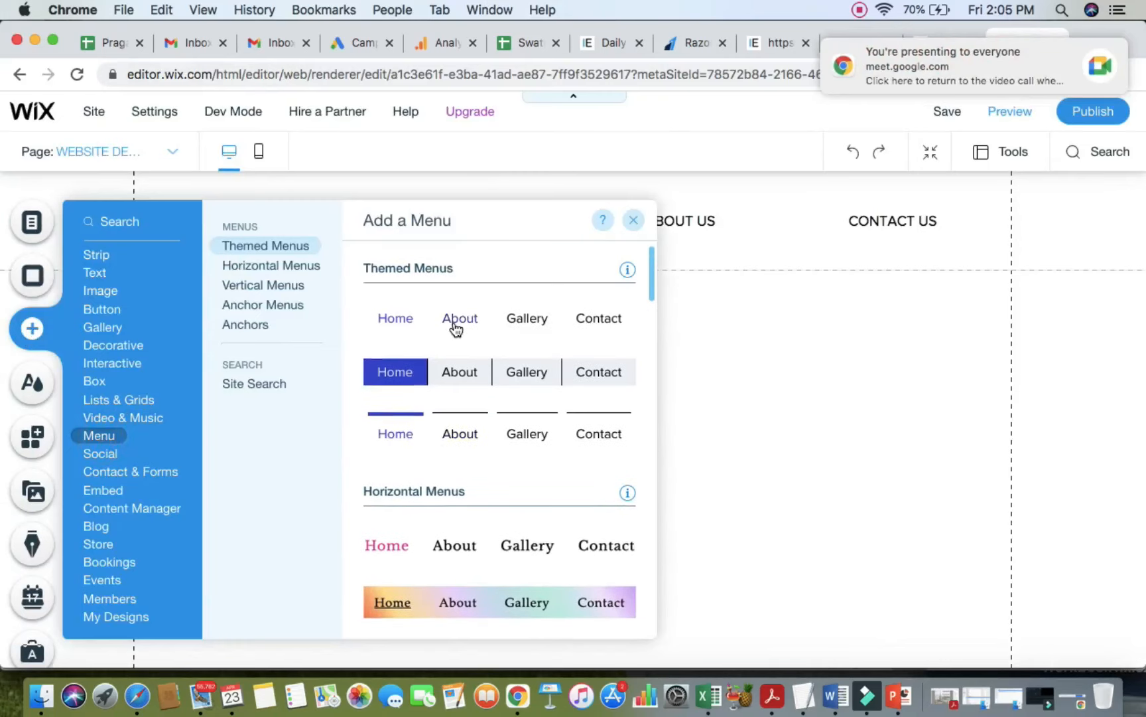
left_click(778, 220)
left_click(1098, 53)
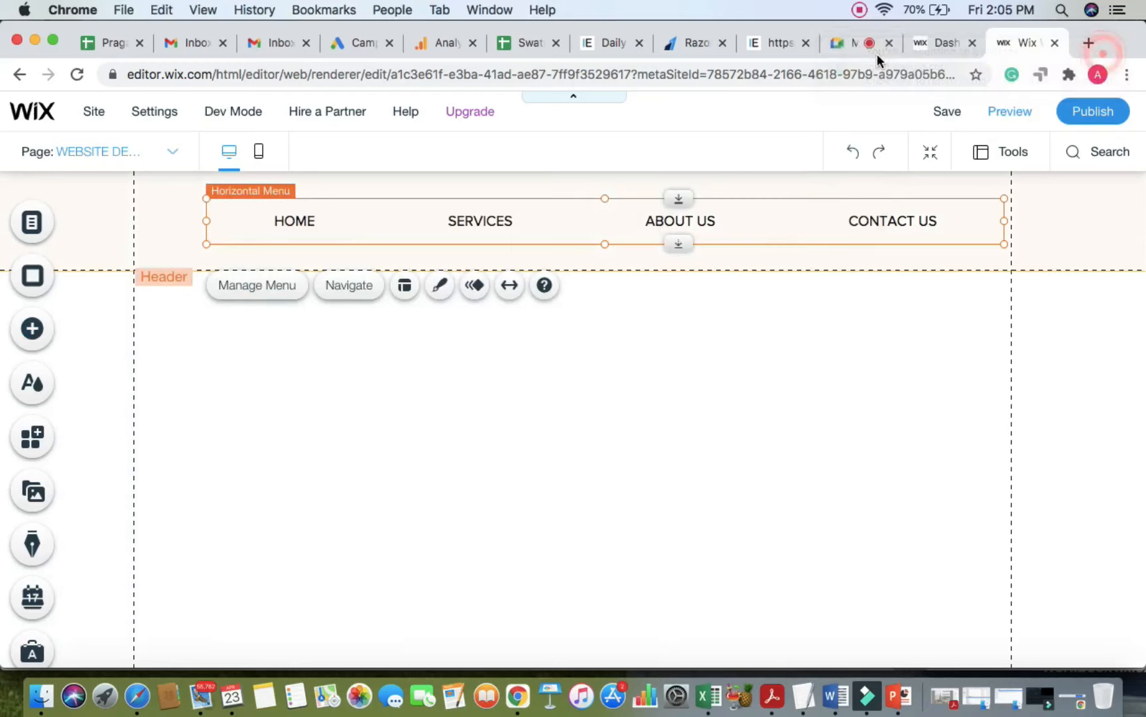
left_click(859, 44)
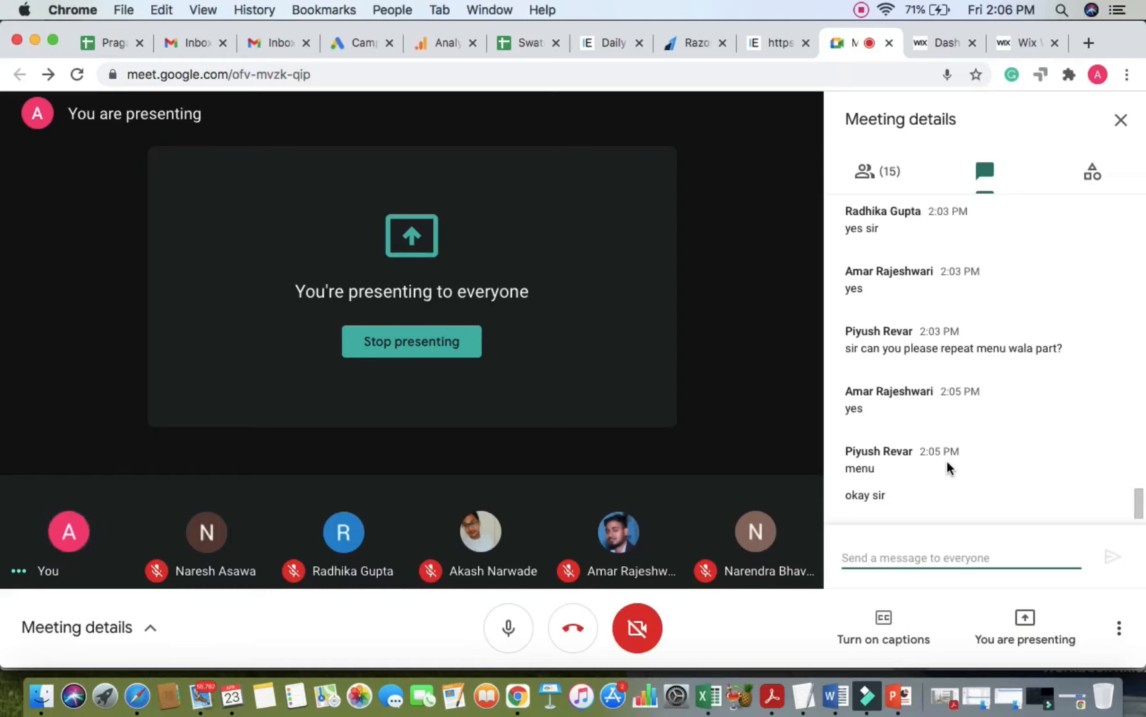
left_click(1021, 43)
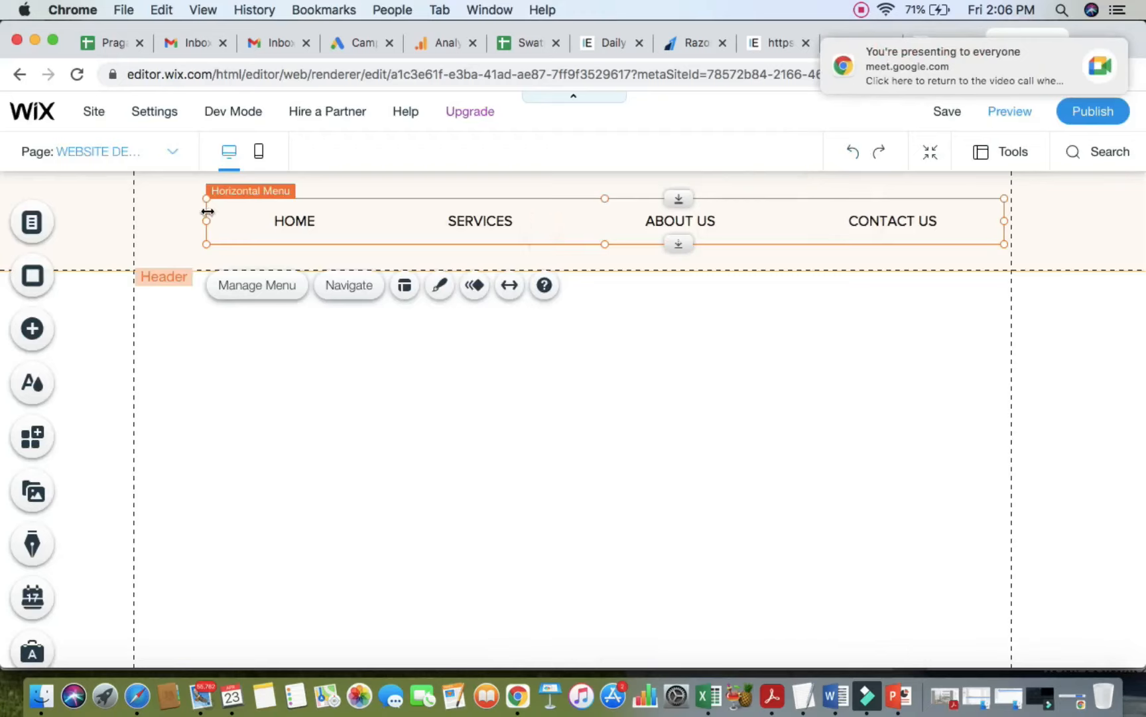
Step: Narrow the header menu to about 483 px and switch the editor to the HOME page
left_click_drag(203, 221, 581, 223)
left_click(341, 221)
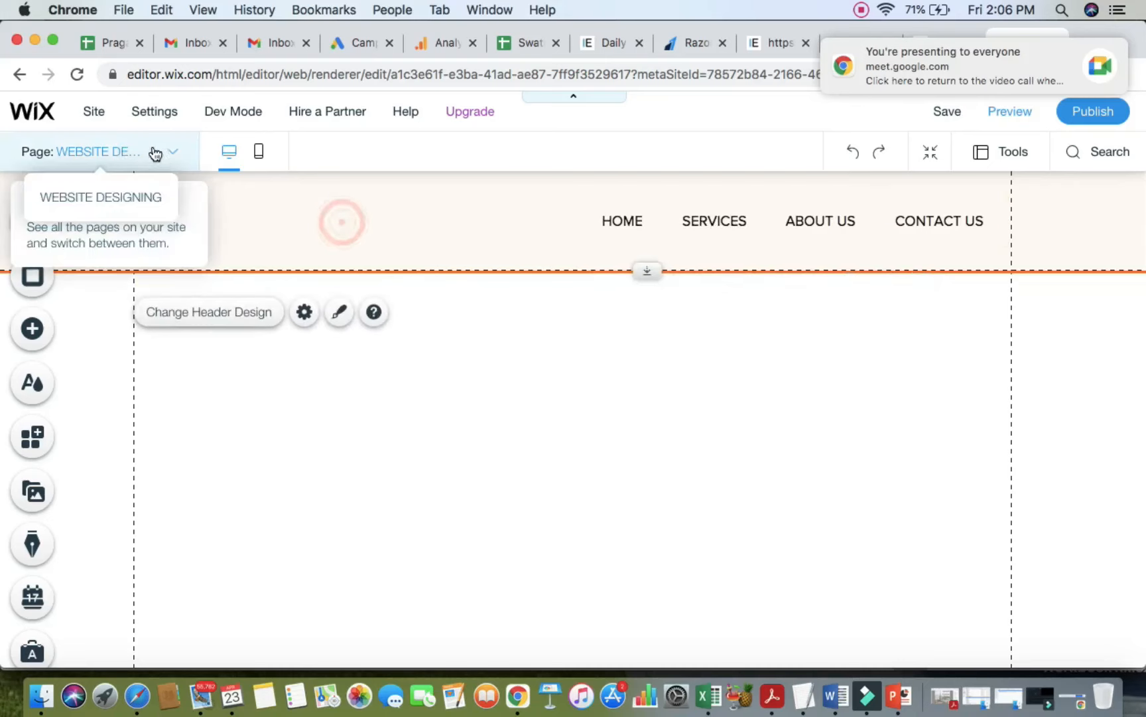
left_click(163, 150)
left_click(65, 183)
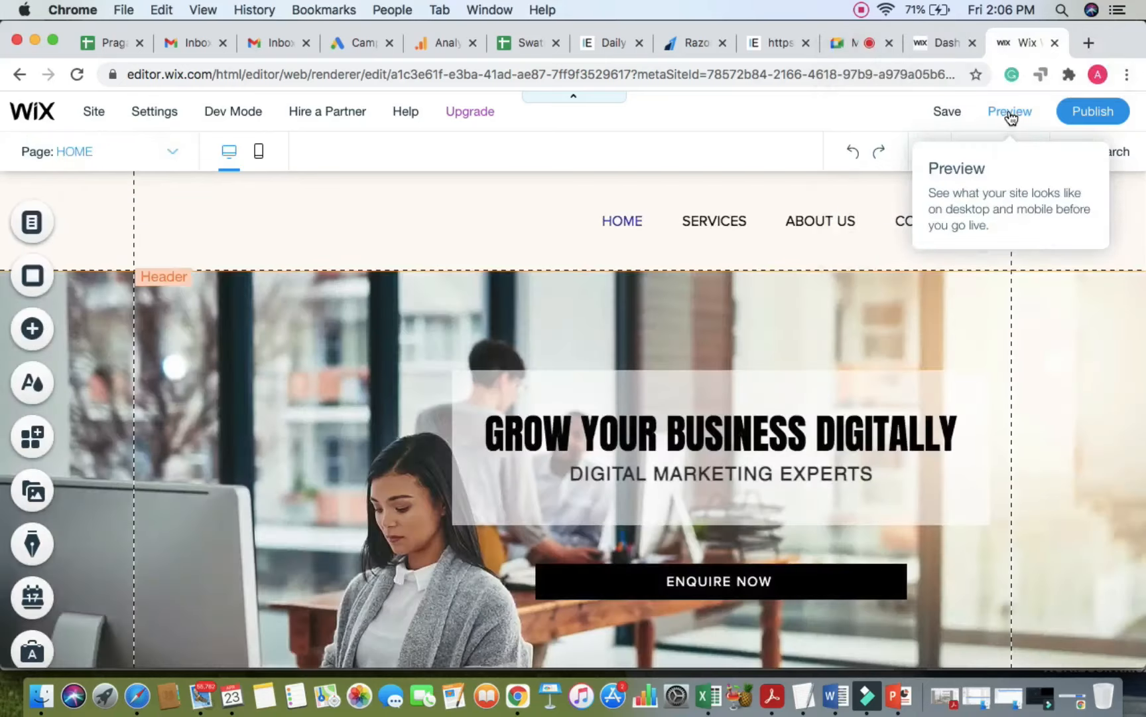
left_click(1010, 113)
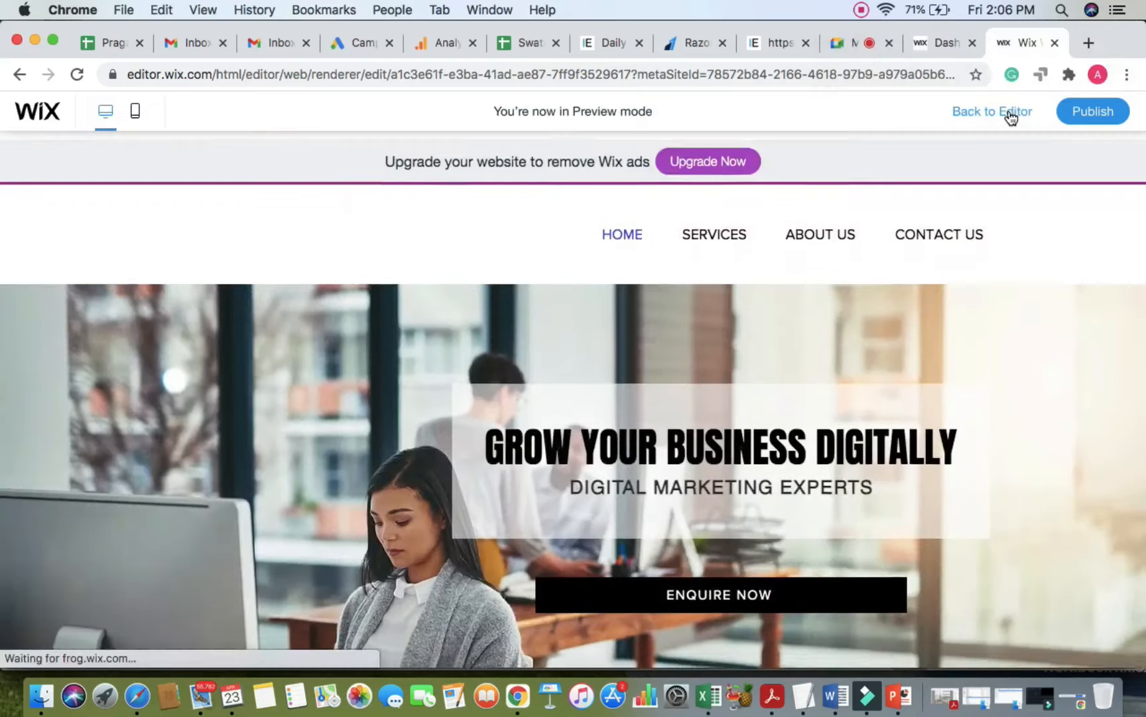
mouse_move(752, 208)
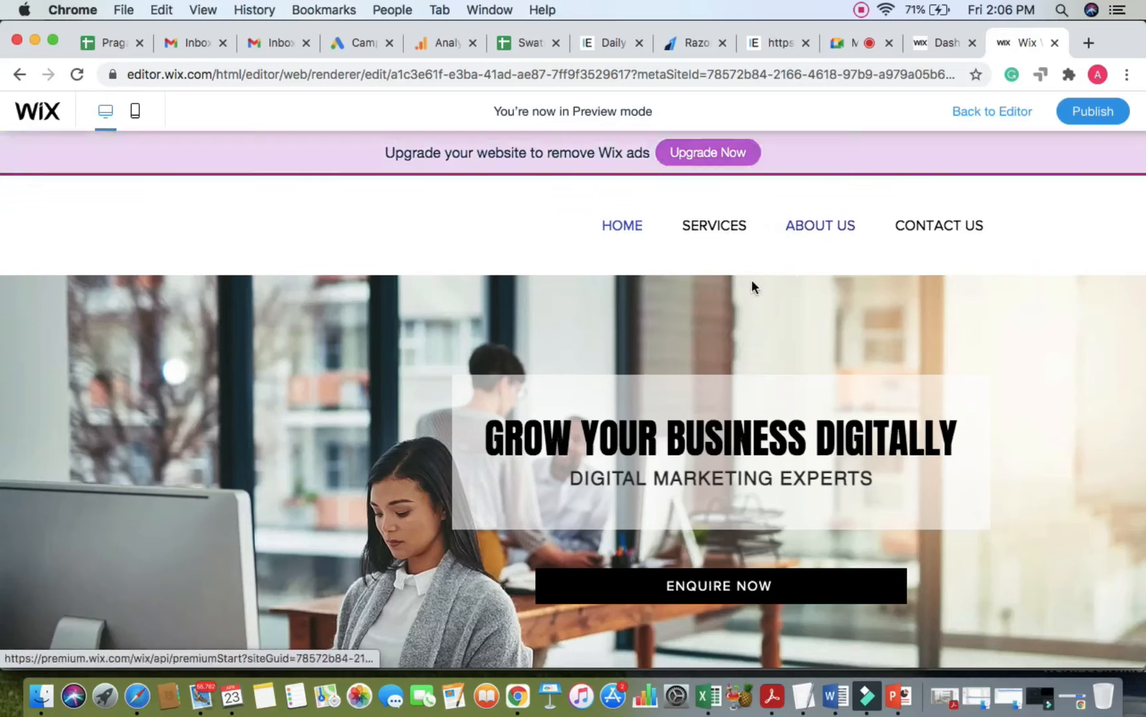
mouse_move(715, 229)
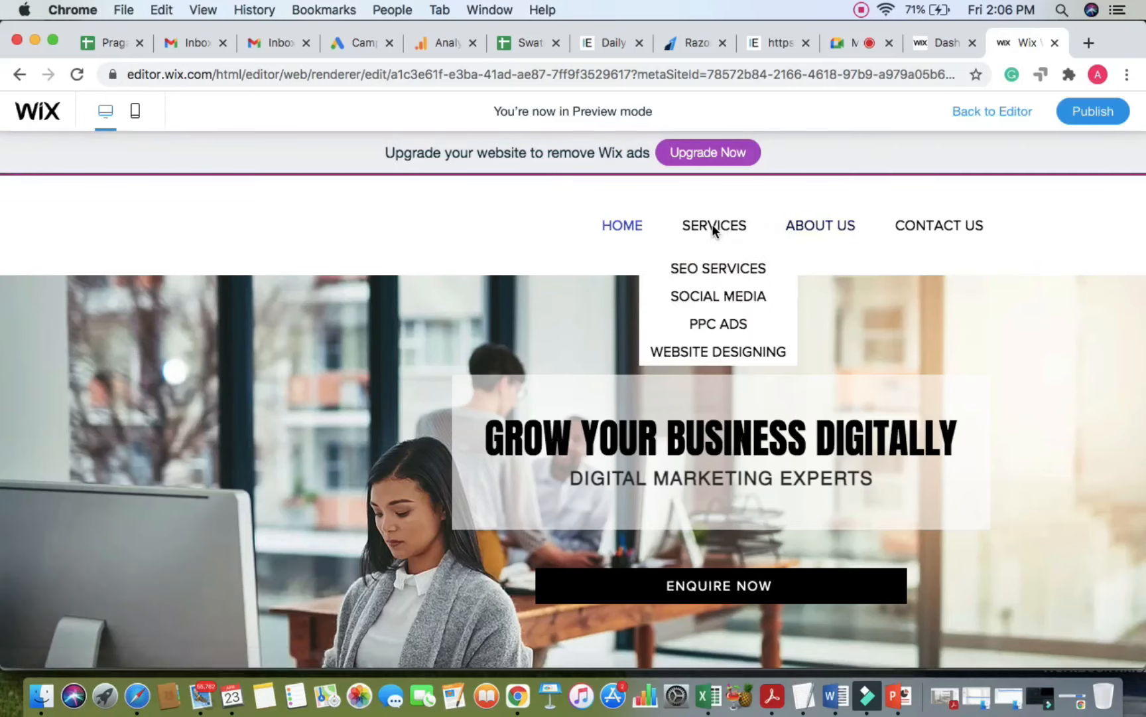
left_click(852, 46)
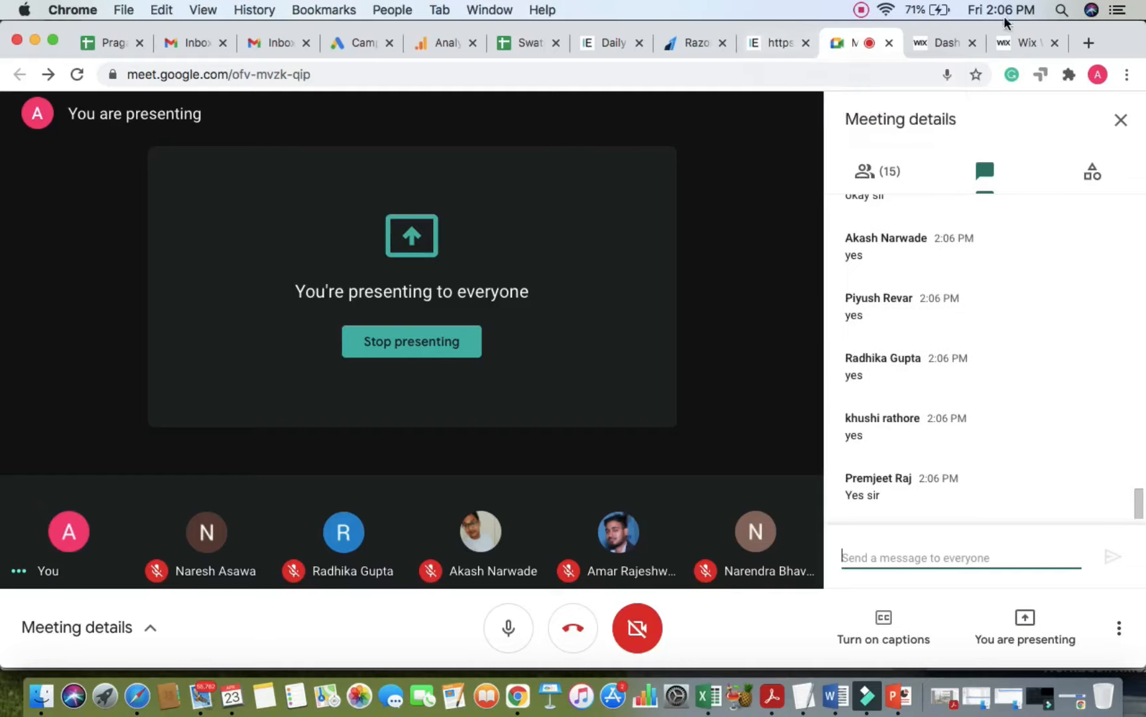
left_click(1022, 43)
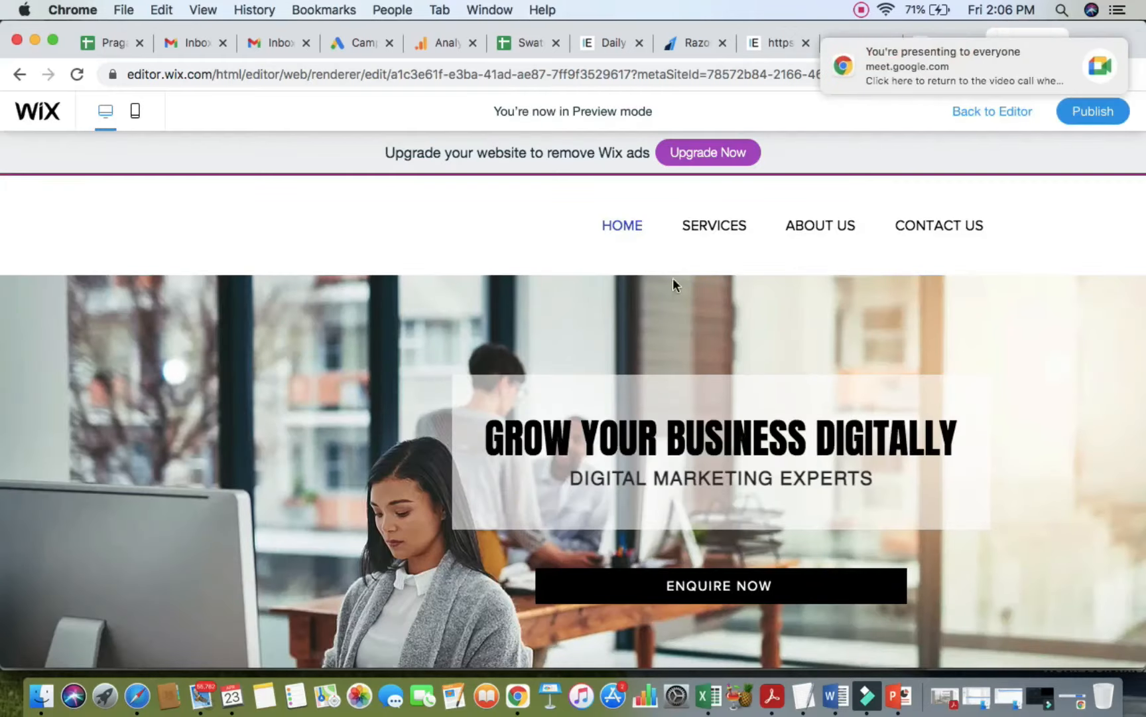
left_click(1098, 53)
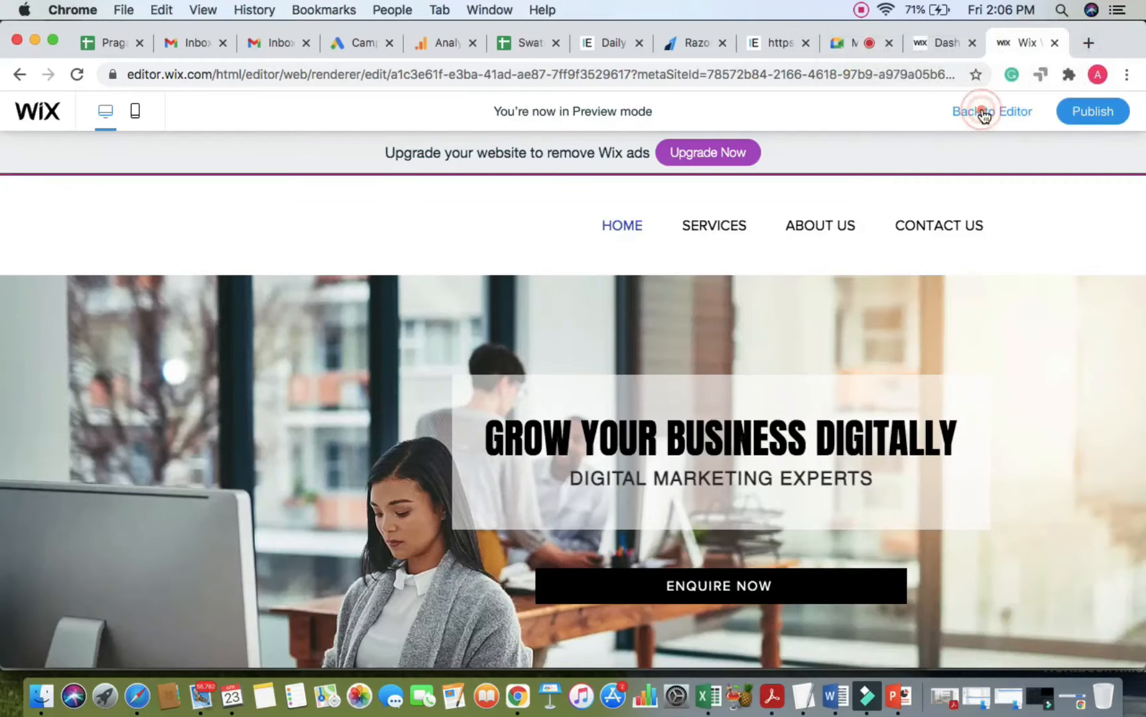
left_click(985, 113)
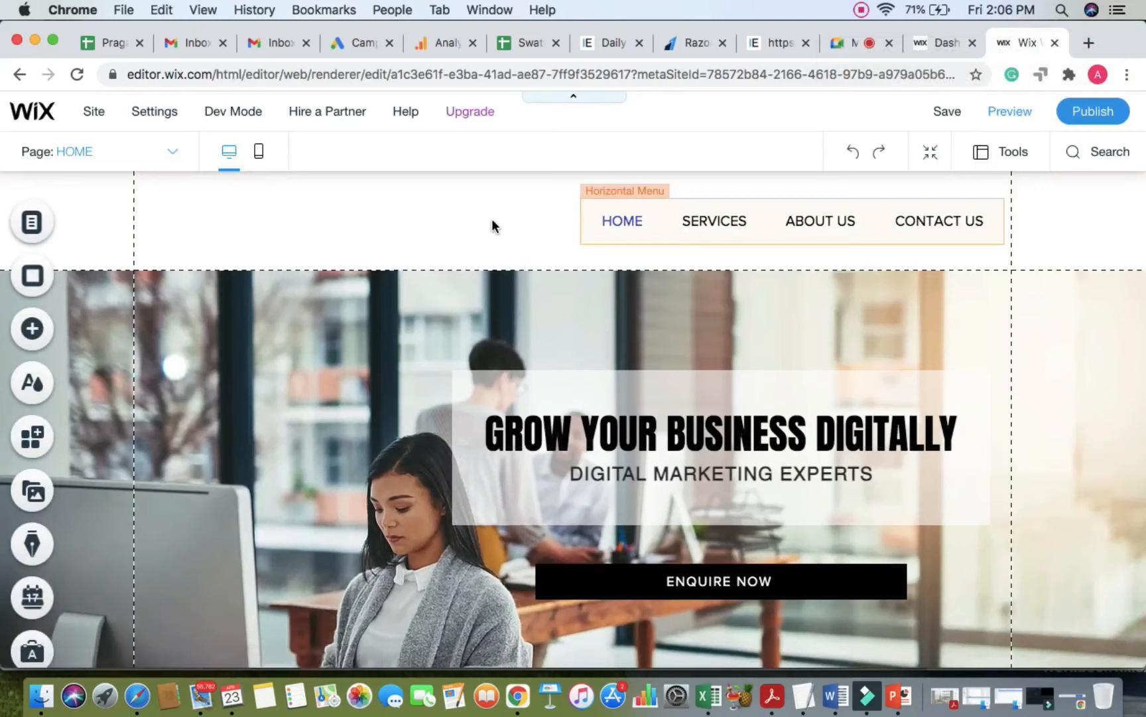
Step: Raise the horizontal menu slightly and shorten the header to 88 px tall
left_click(491, 224)
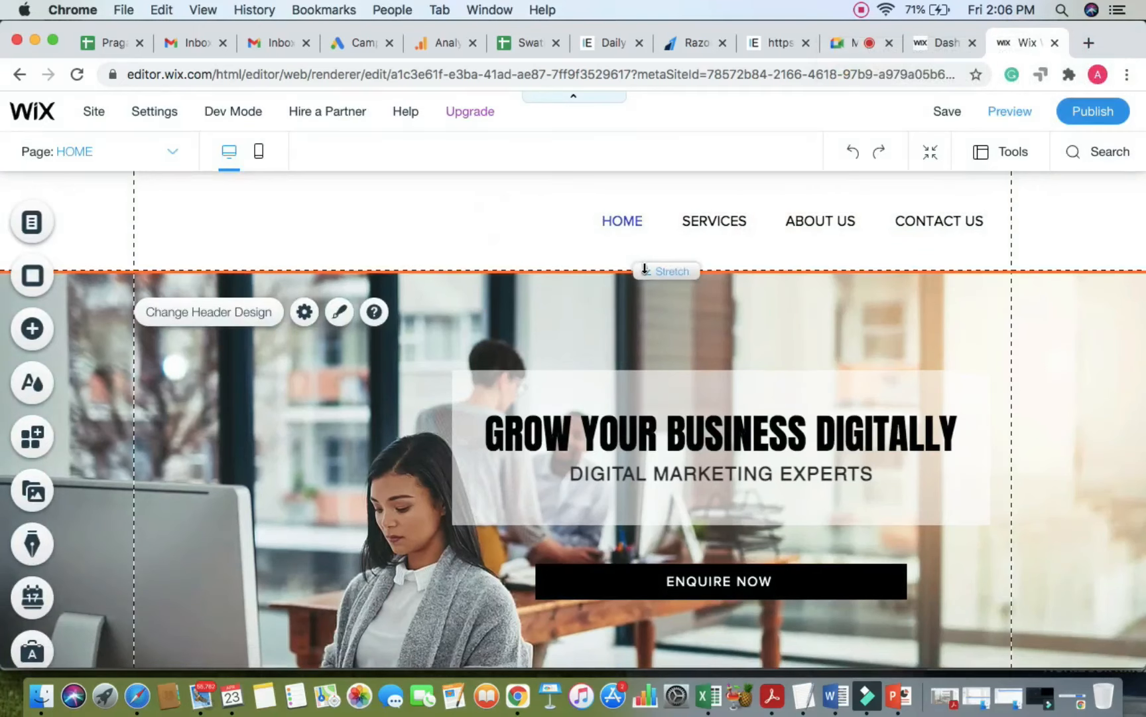
left_click(675, 224)
left_click_drag(675, 221, 675, 210)
left_click(510, 244)
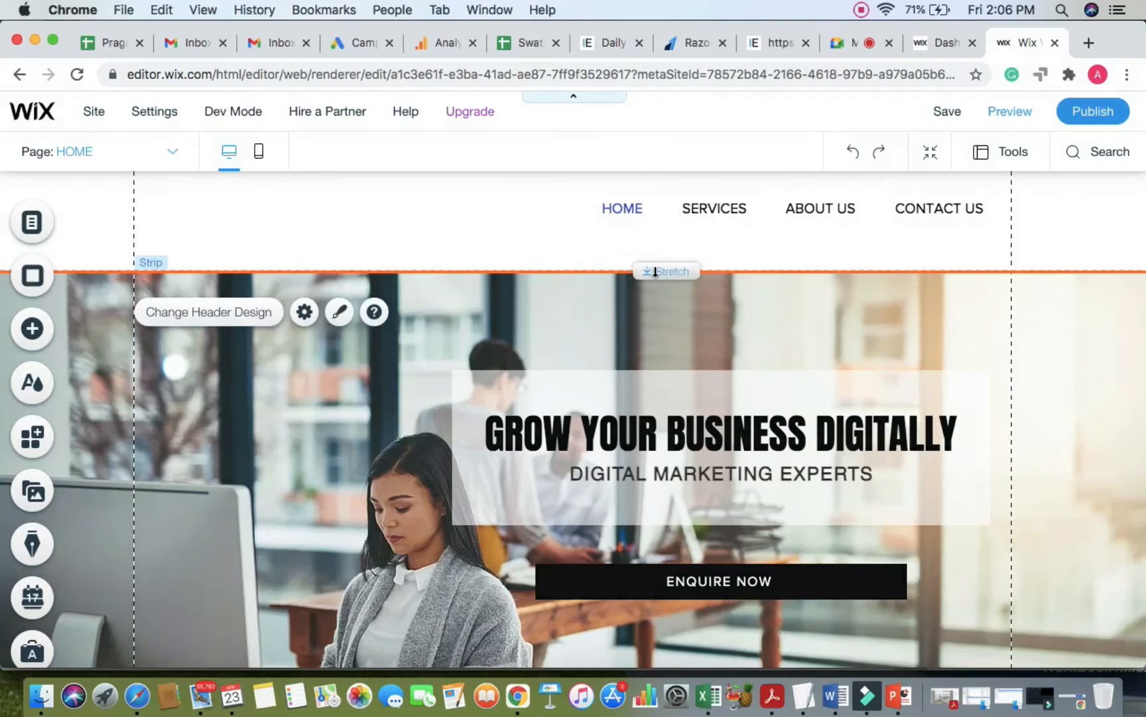
left_click_drag(654, 273, 653, 249)
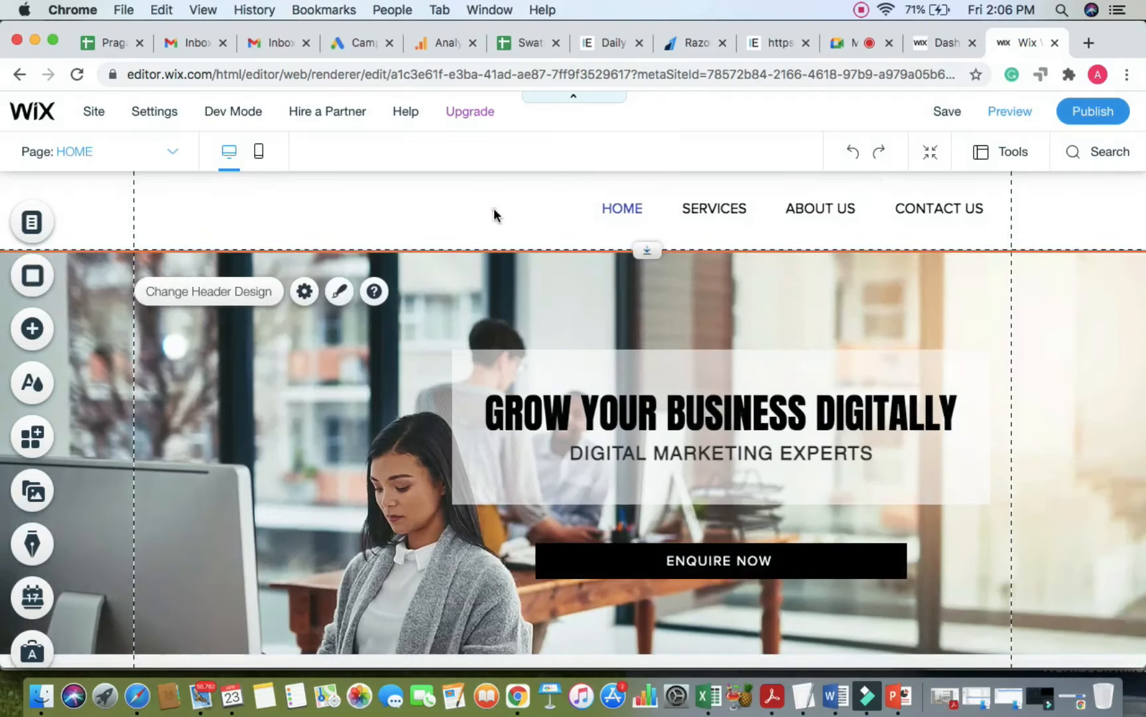
Step: Publish the site, view the live homepage, then dismiss the editor's publish and mobile messages
left_click(1105, 114)
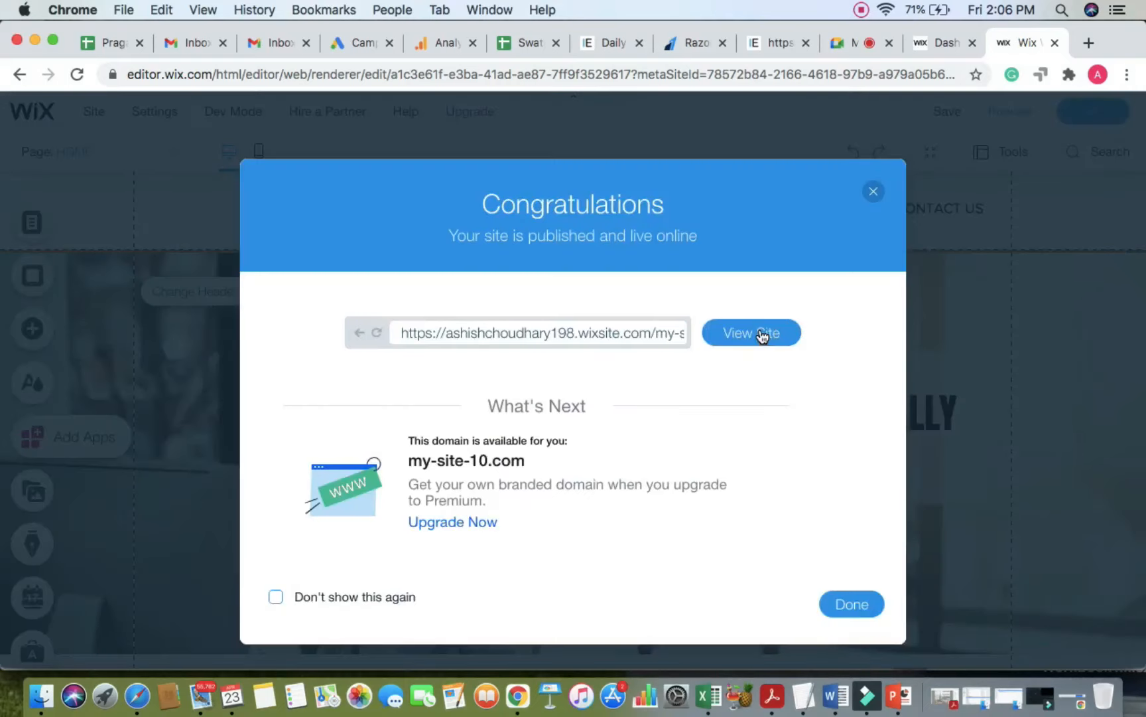
left_click(762, 334)
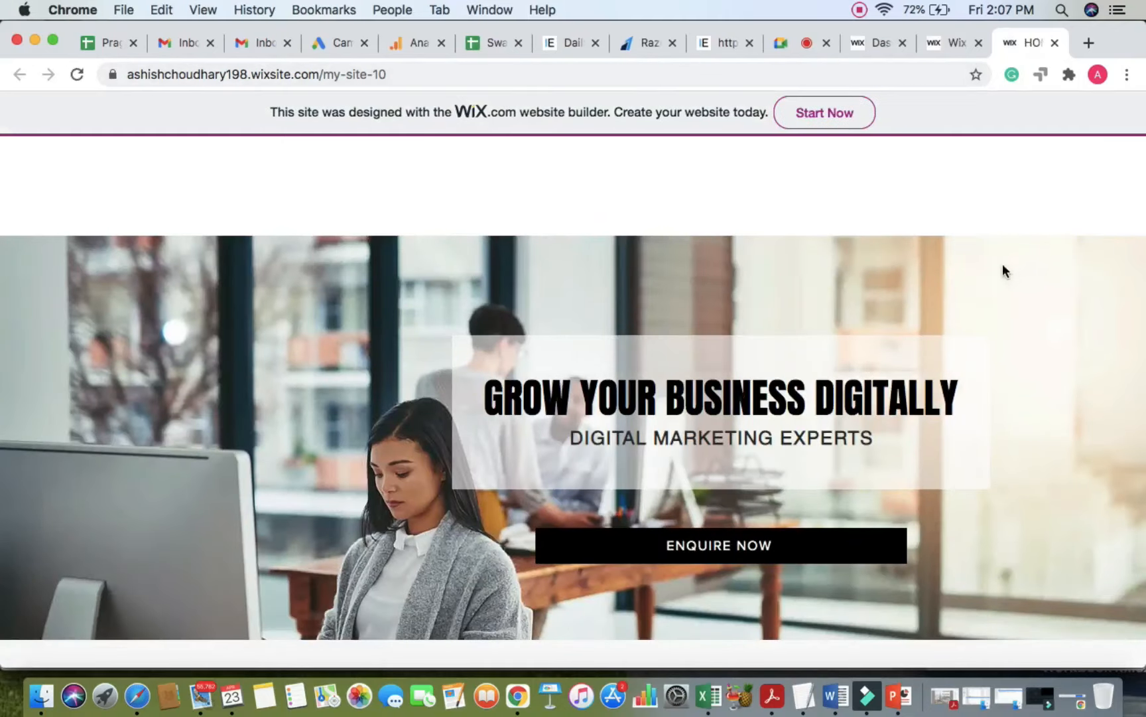
scroll(960, 222, "down", 3)
left_click(958, 49)
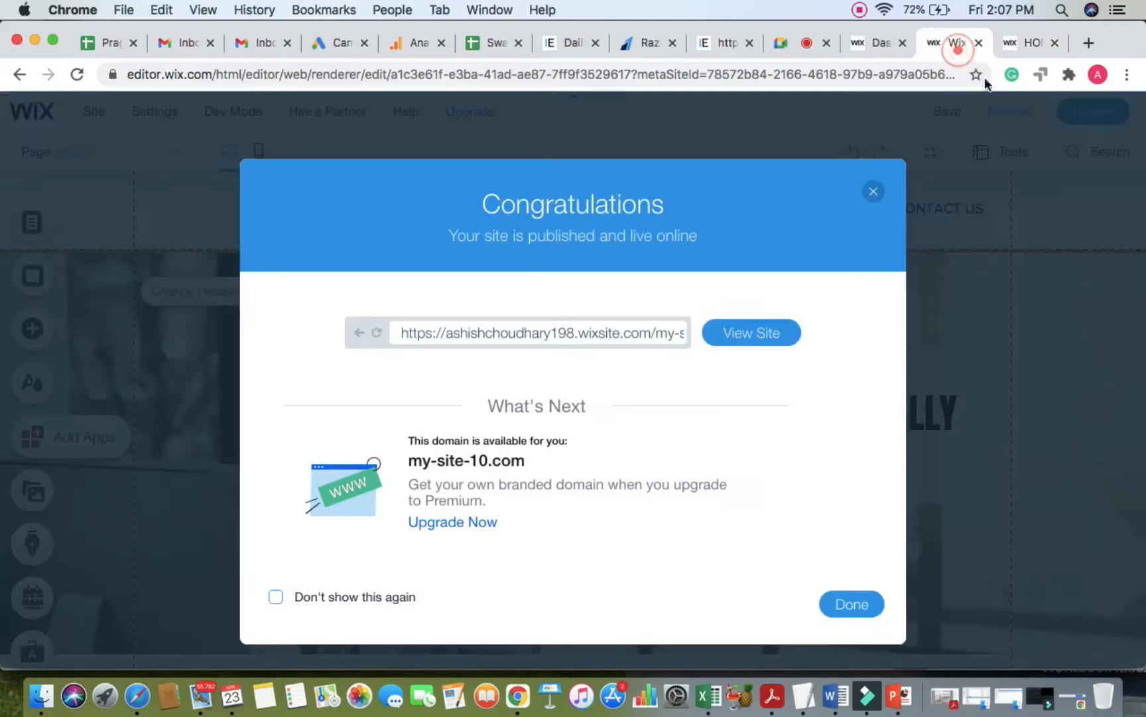
left_click(878, 197)
left_click(890, 213)
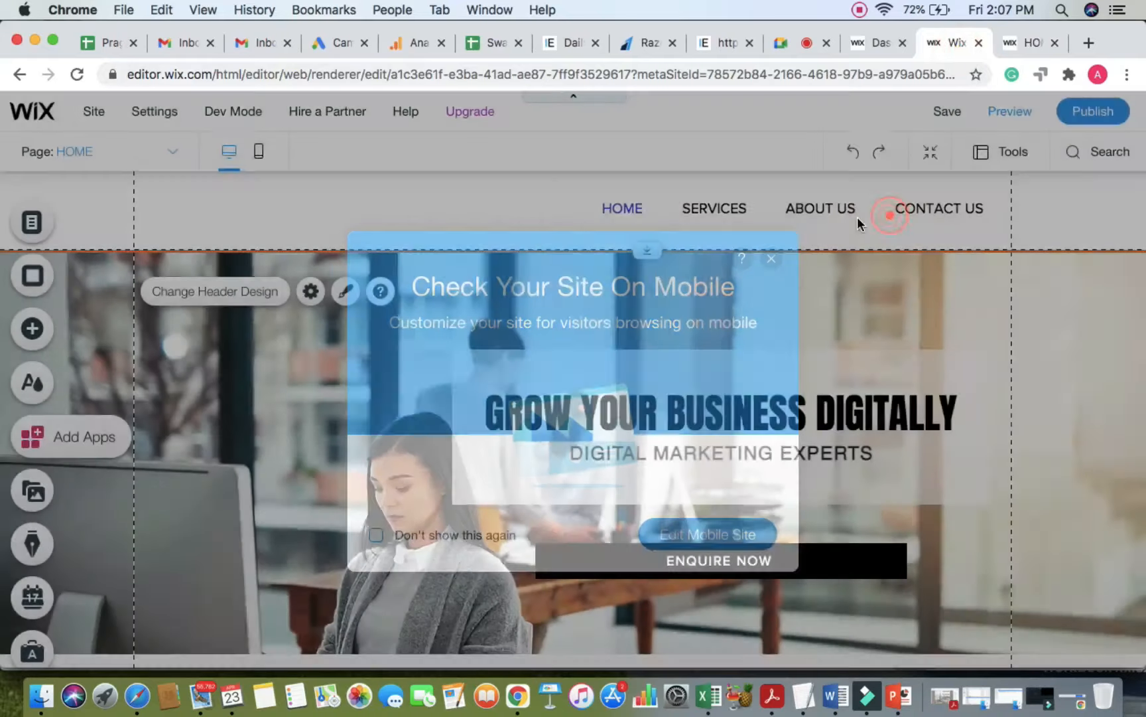
Step: Shift the menu slightly left in the header and return to the live site tab
left_click(867, 202)
left_click_drag(867, 202, 857, 203)
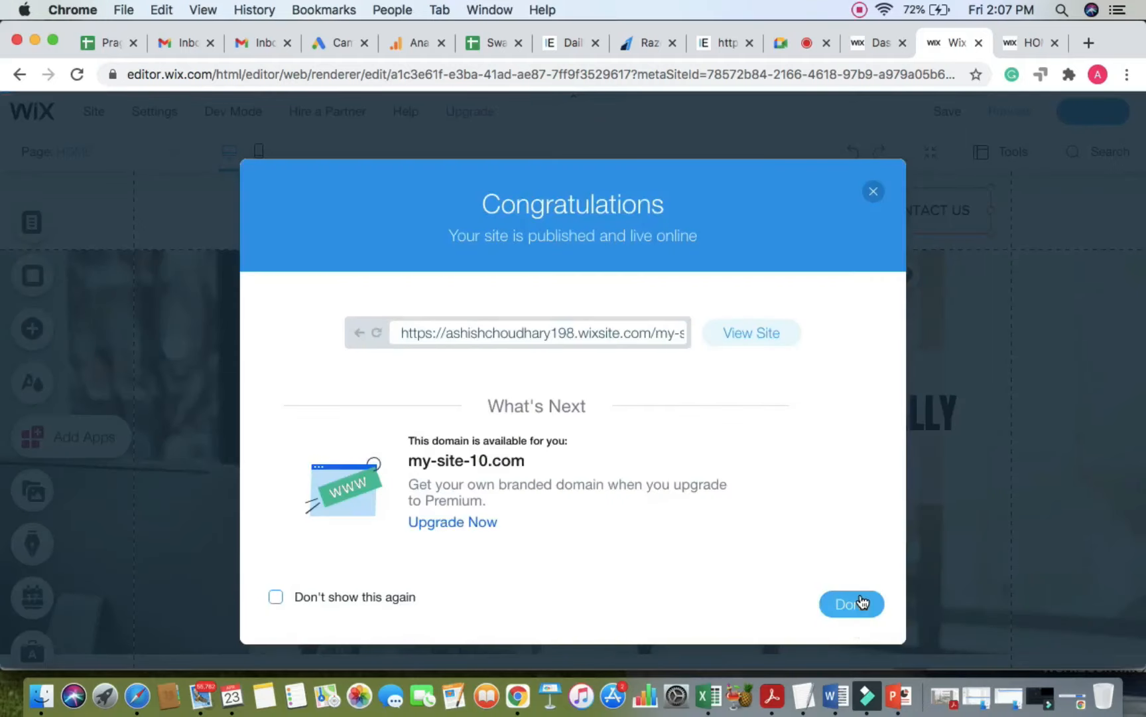
left_click(853, 603)
left_click(1025, 42)
Step: Reload the live site, check the SERVICES dropdown and scroll the page, then return to the editor
left_click(837, 72)
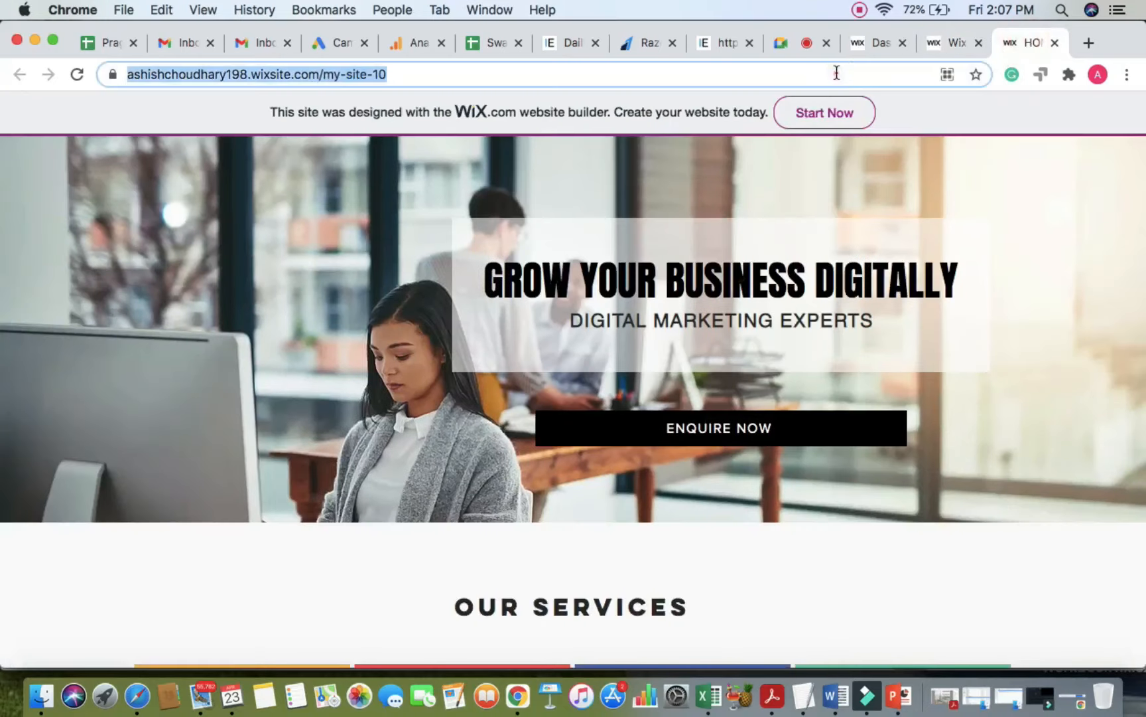
key("Return")
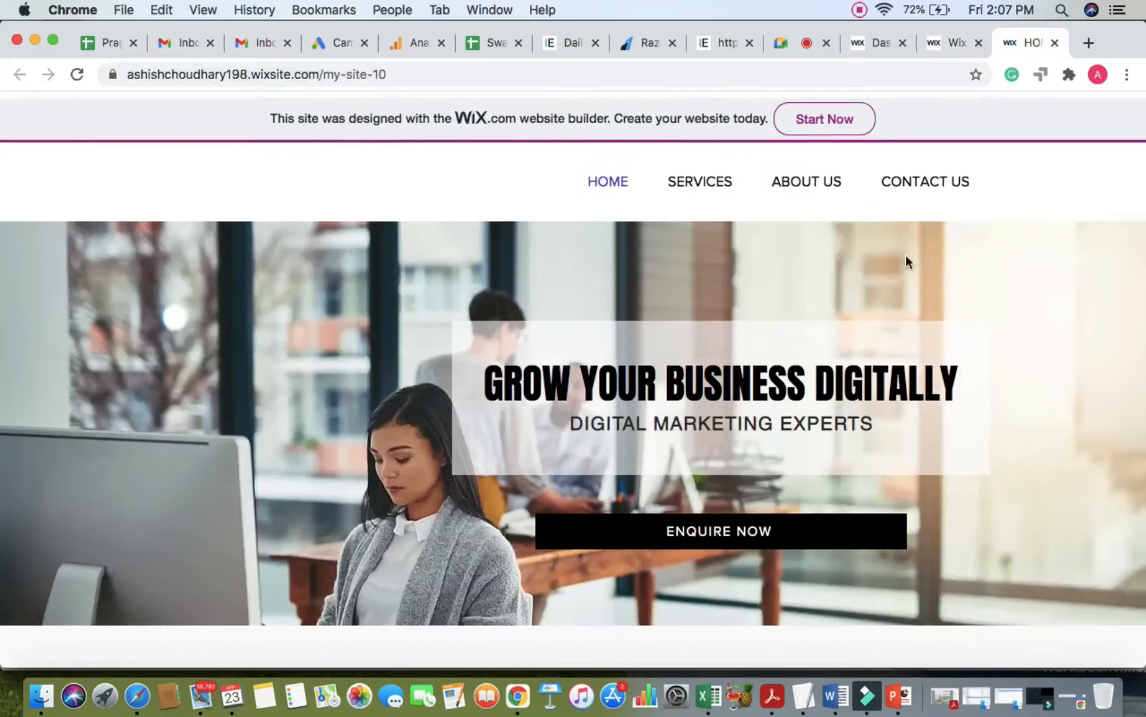
mouse_move(703, 174)
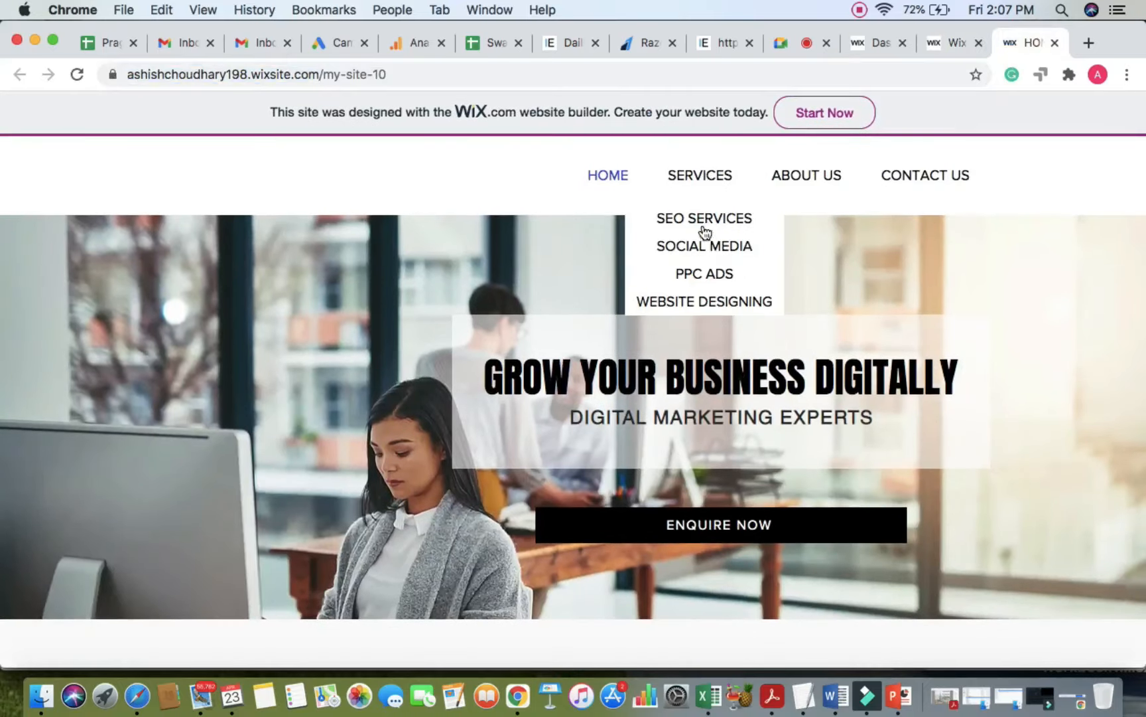
left_click(425, 279)
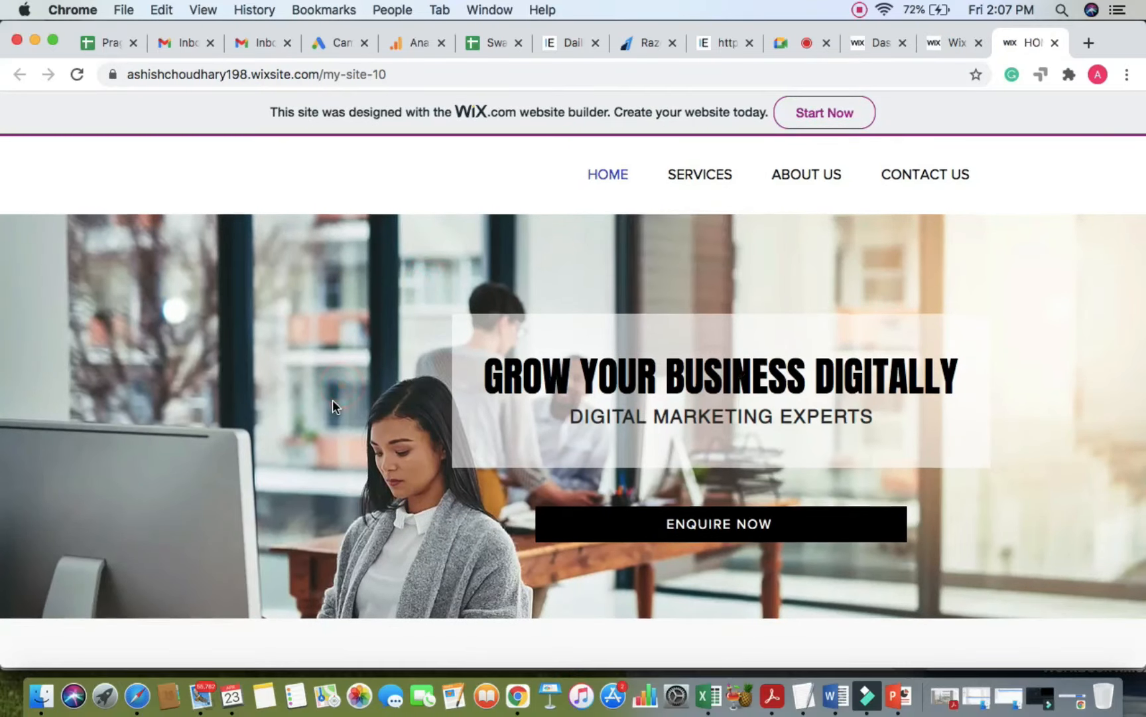
scroll(332, 401, "down", 5)
scroll(332, 401, "down", 10)
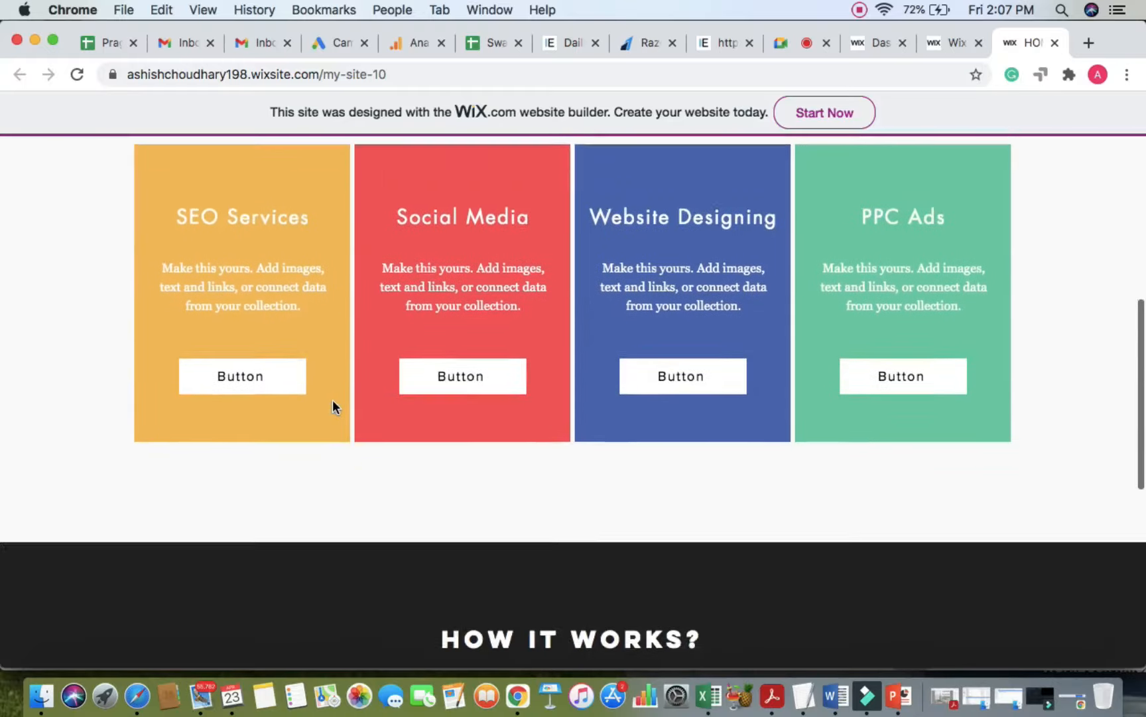
scroll(333, 402, "up", 15)
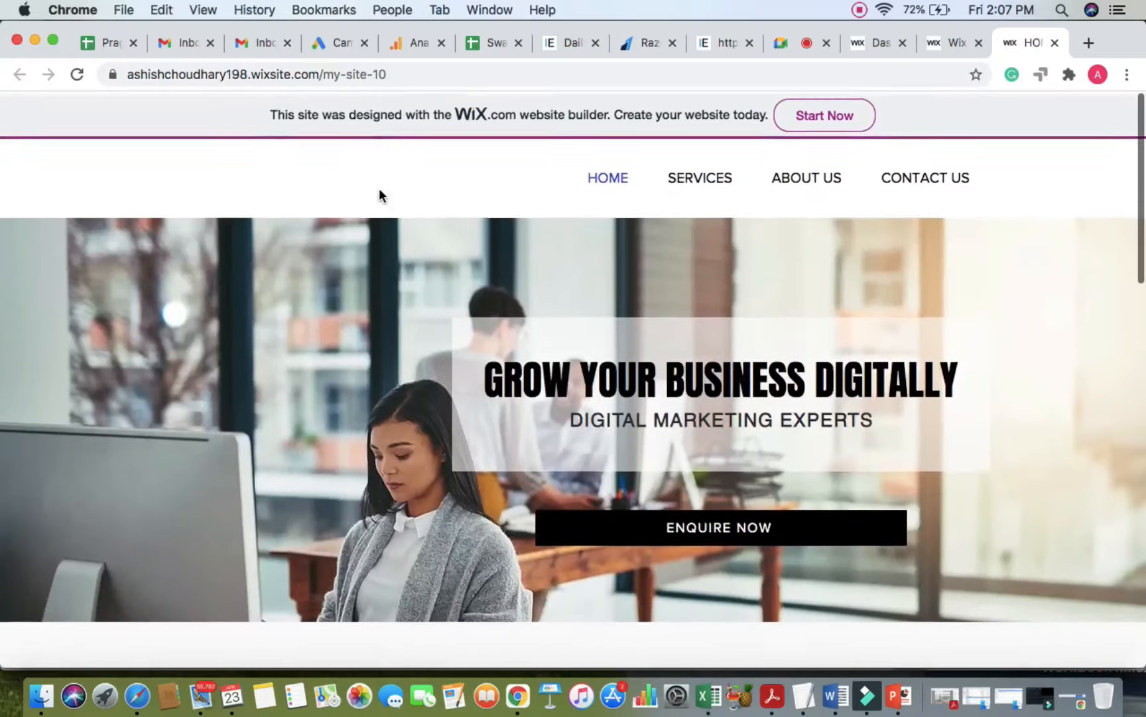
left_click(950, 43)
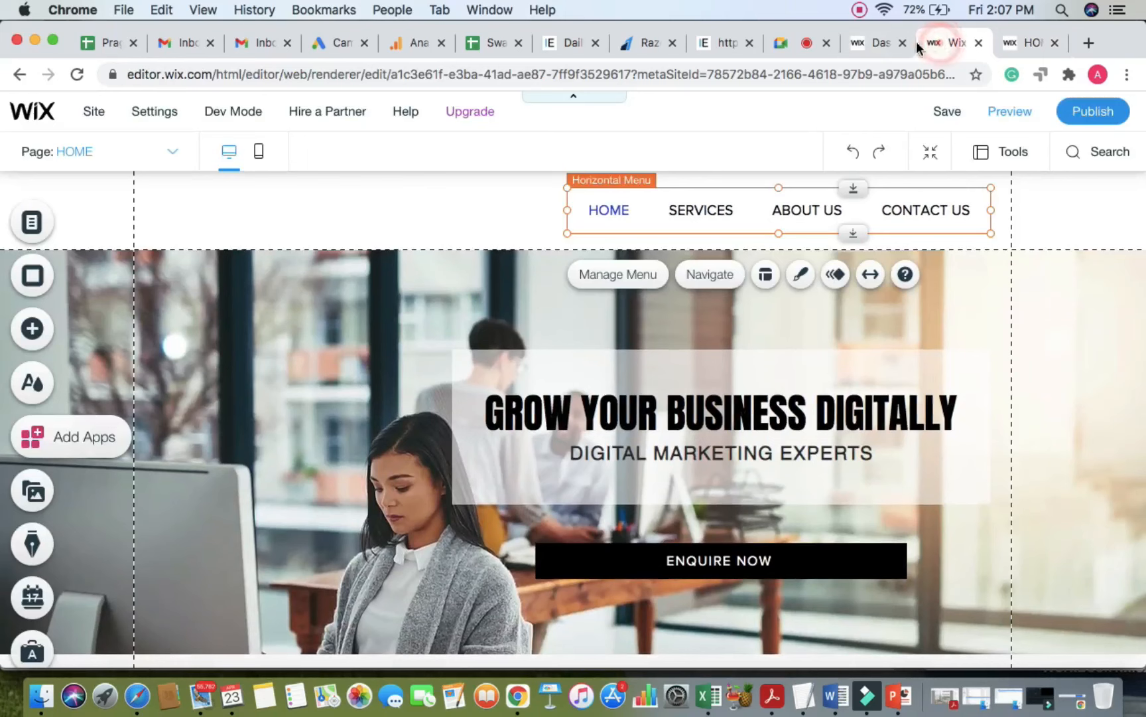
Step: Open My Uploads from the Add panel and start uploading a file from the computer
left_click(34, 330)
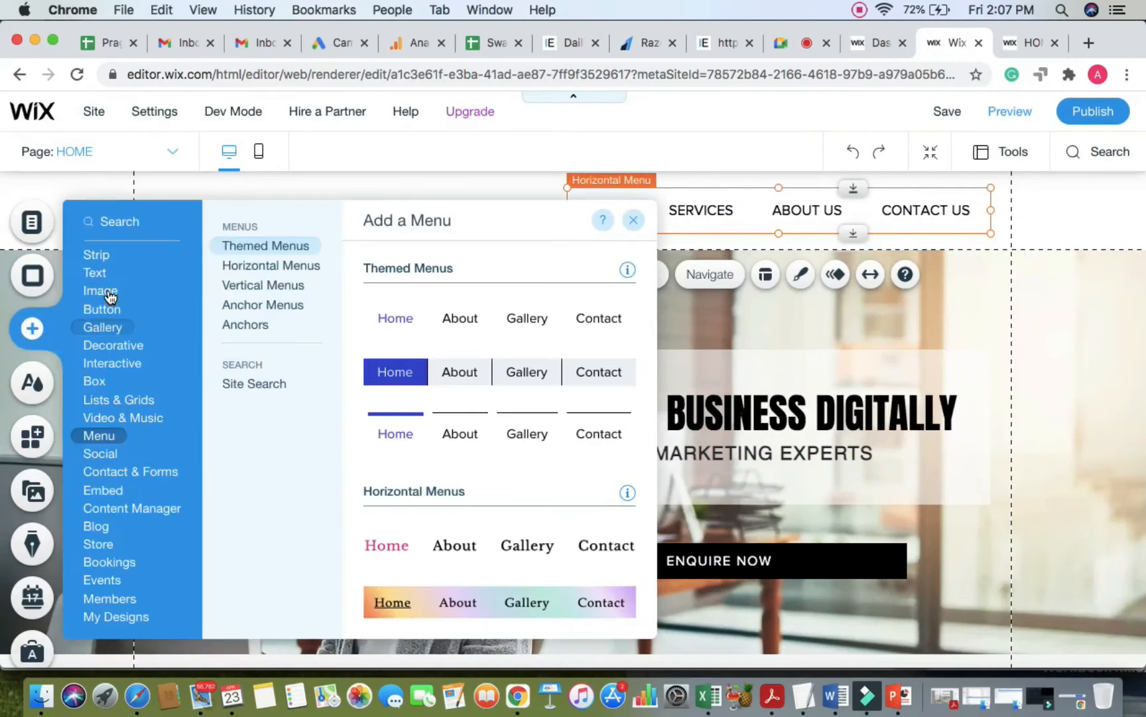
mouse_move(109, 296)
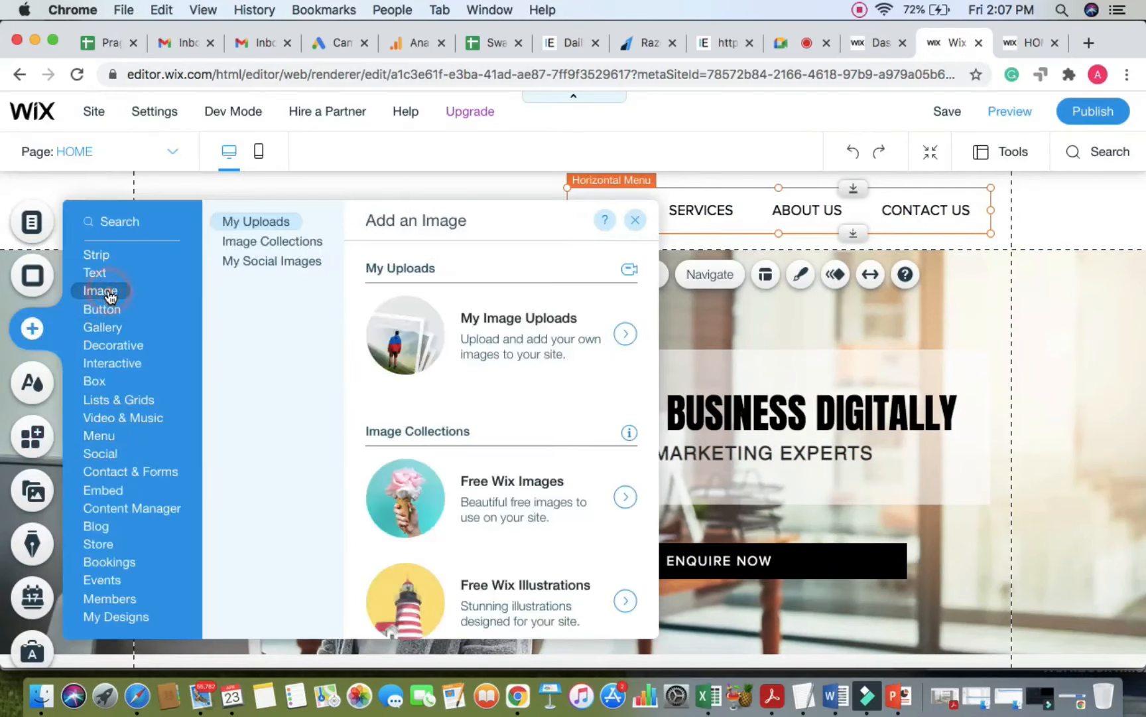
left_click(511, 347)
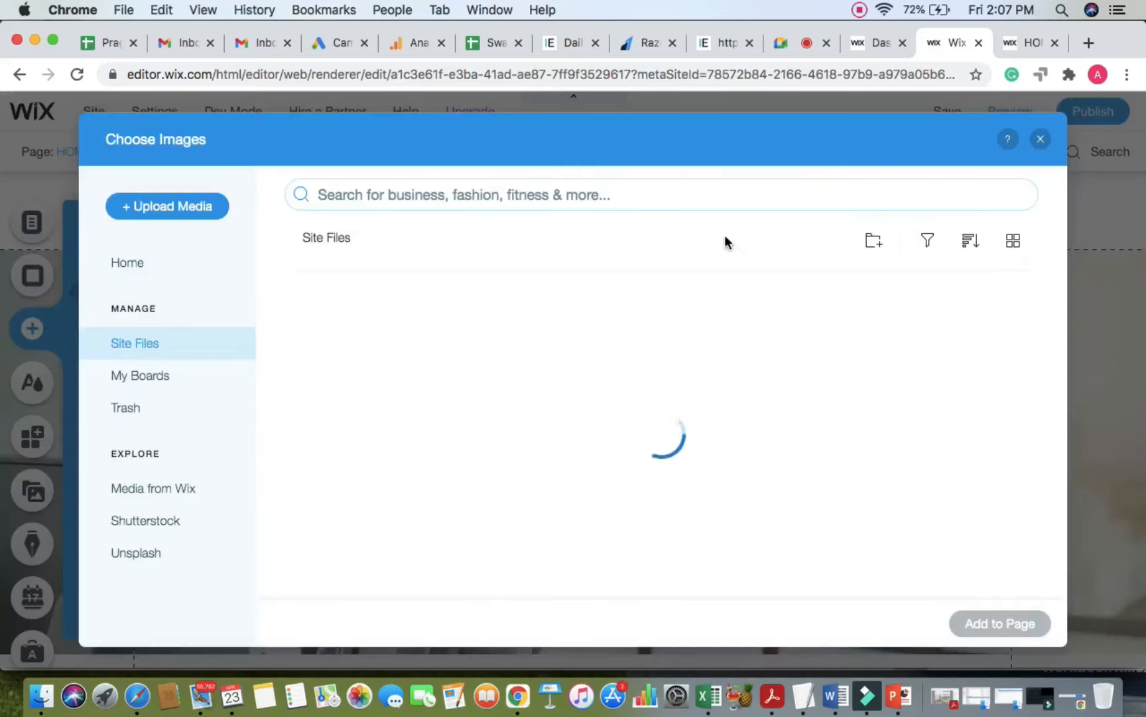
left_click(170, 215)
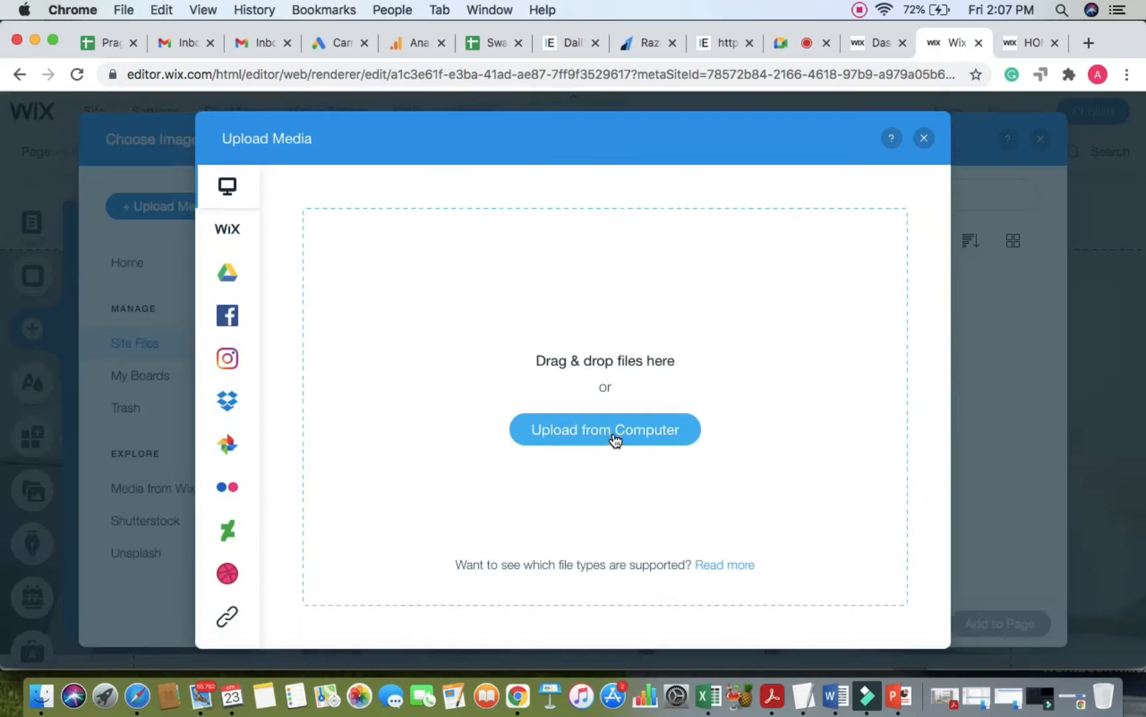
left_click(614, 438)
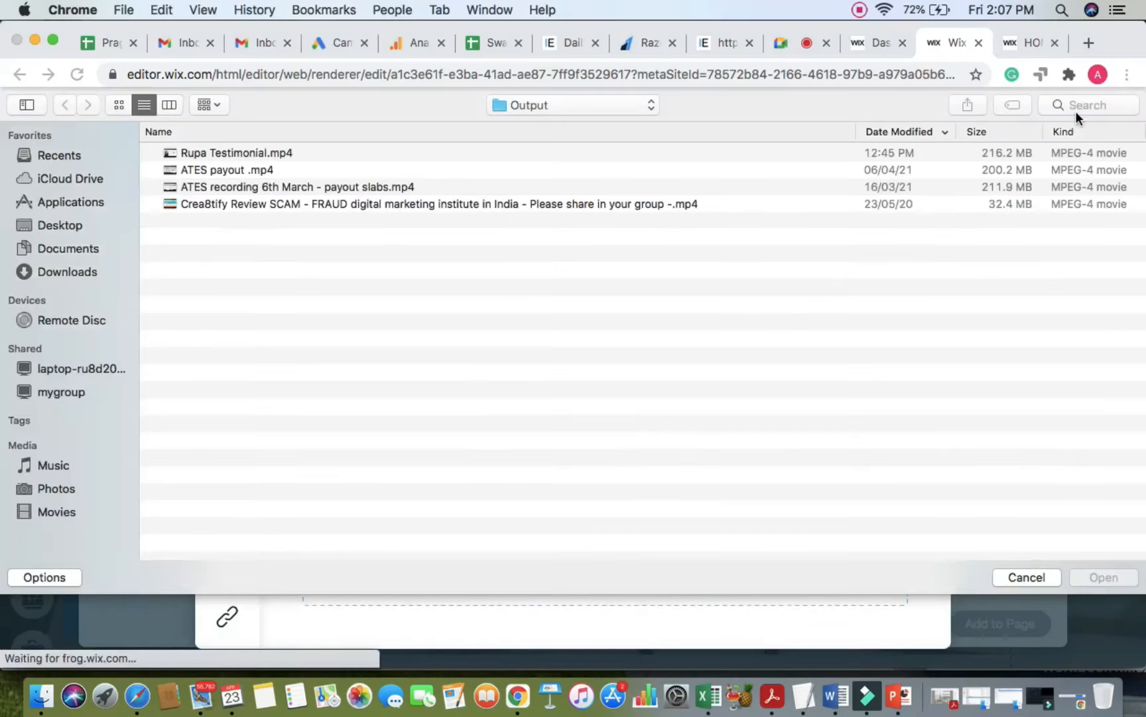
Step: Search the Mac for LOGO and upload Ielevate logo transparent.png
left_click(1075, 106)
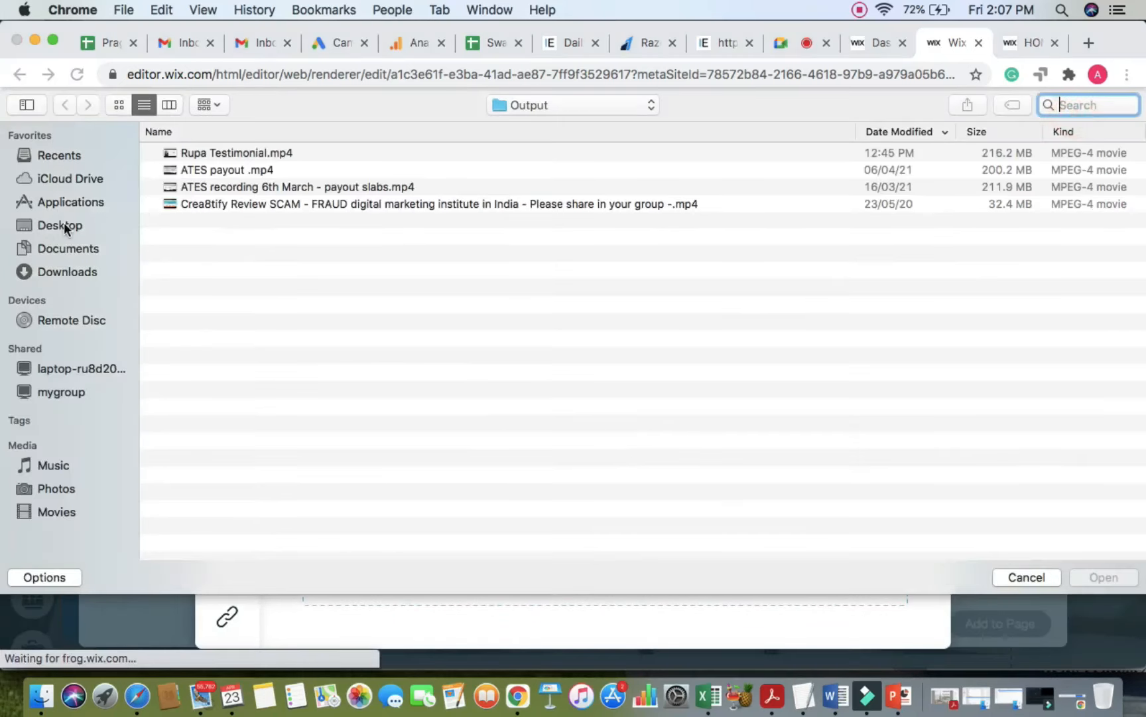
left_click(48, 249)
left_click(76, 272)
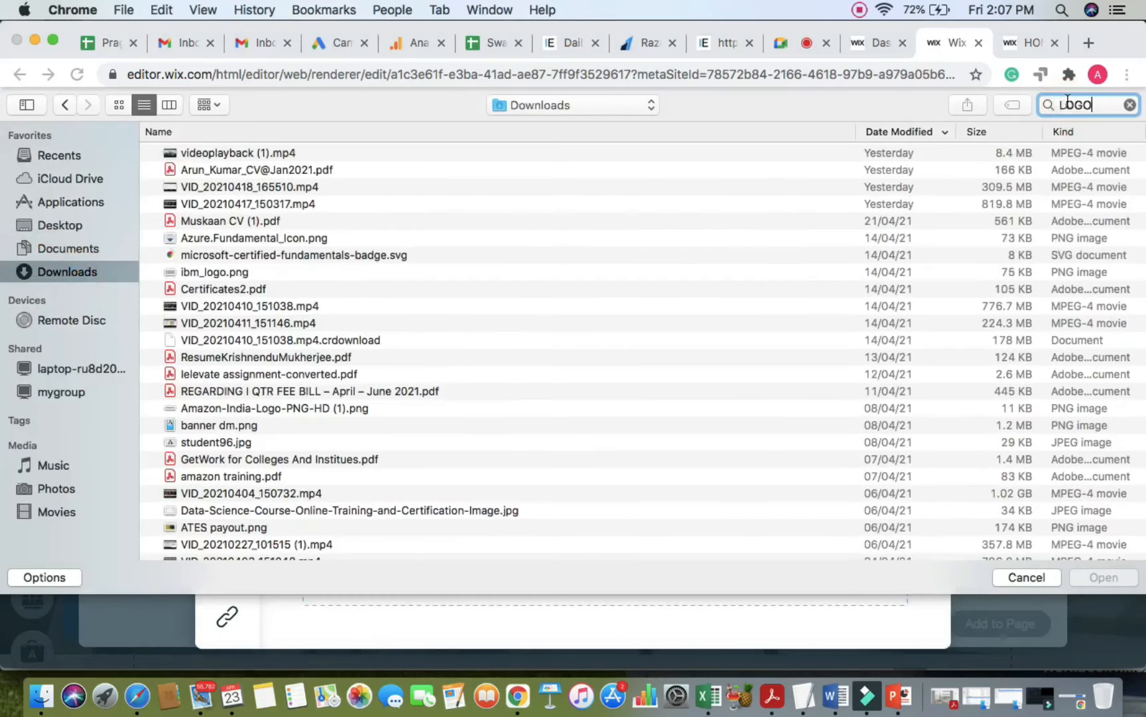
key("Return")
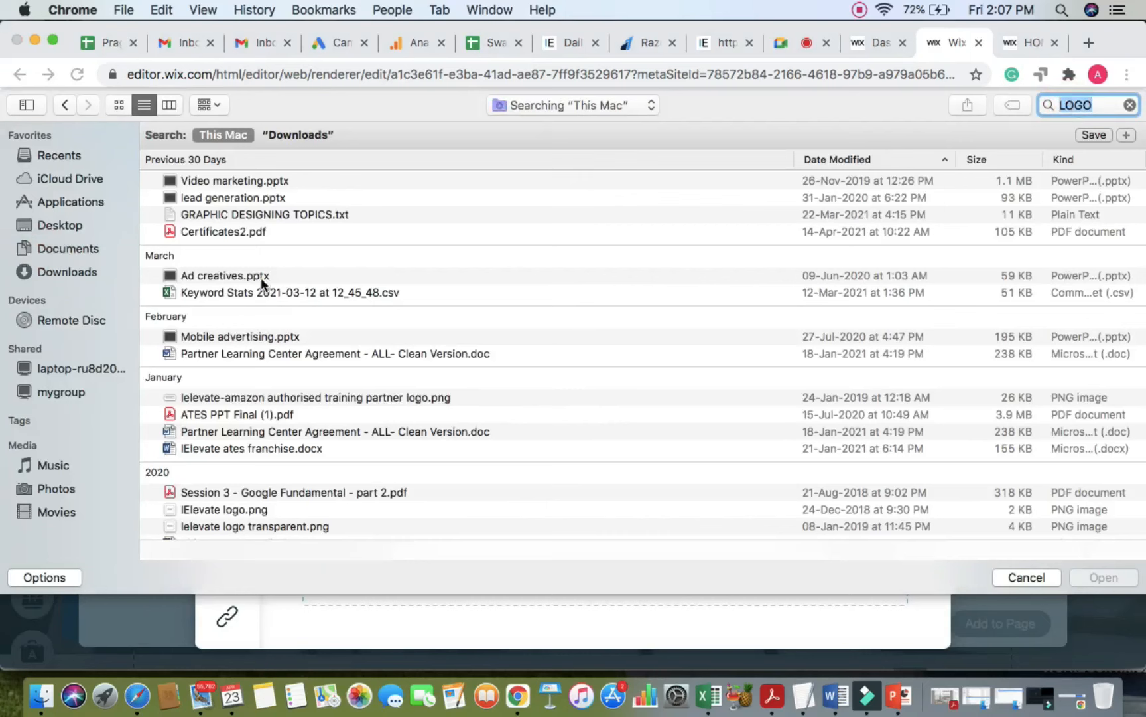
scroll(260, 440, "down", 5)
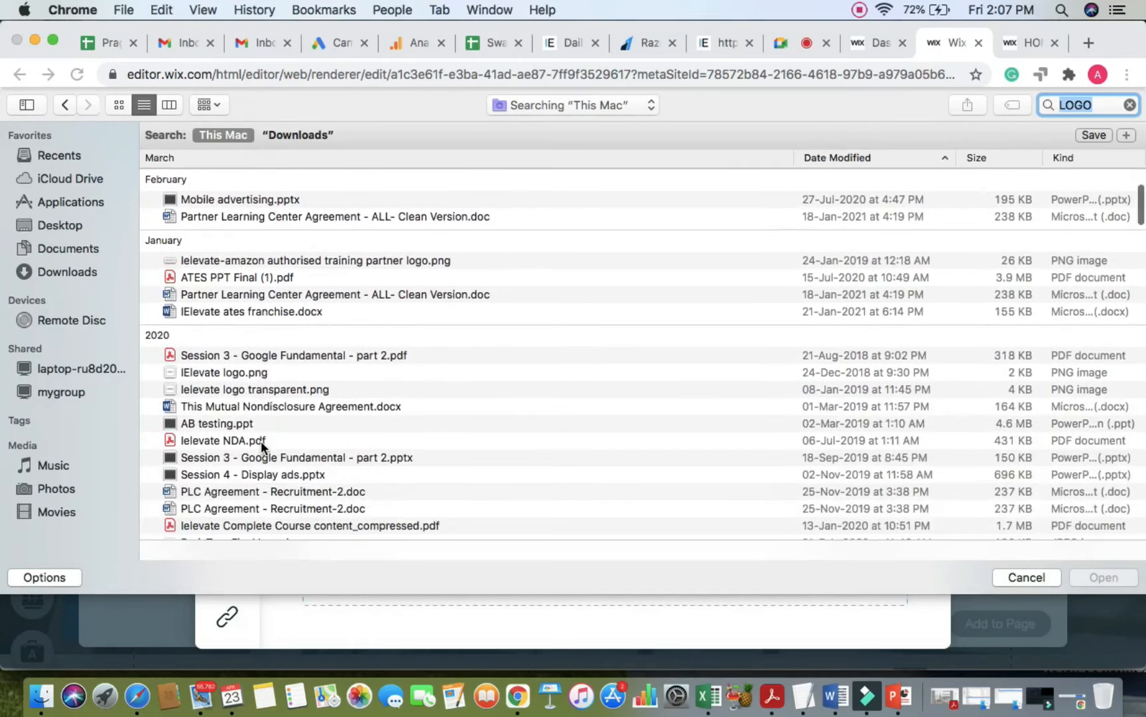
left_click(262, 390)
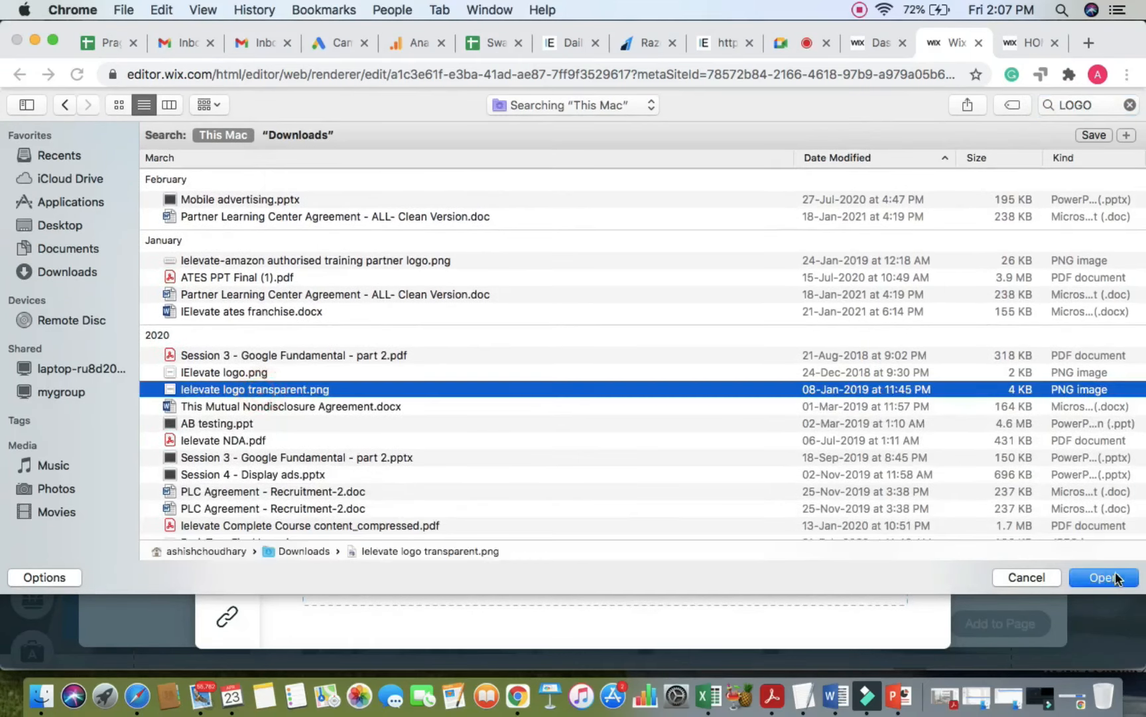
scroll(479, 462, "down", 1)
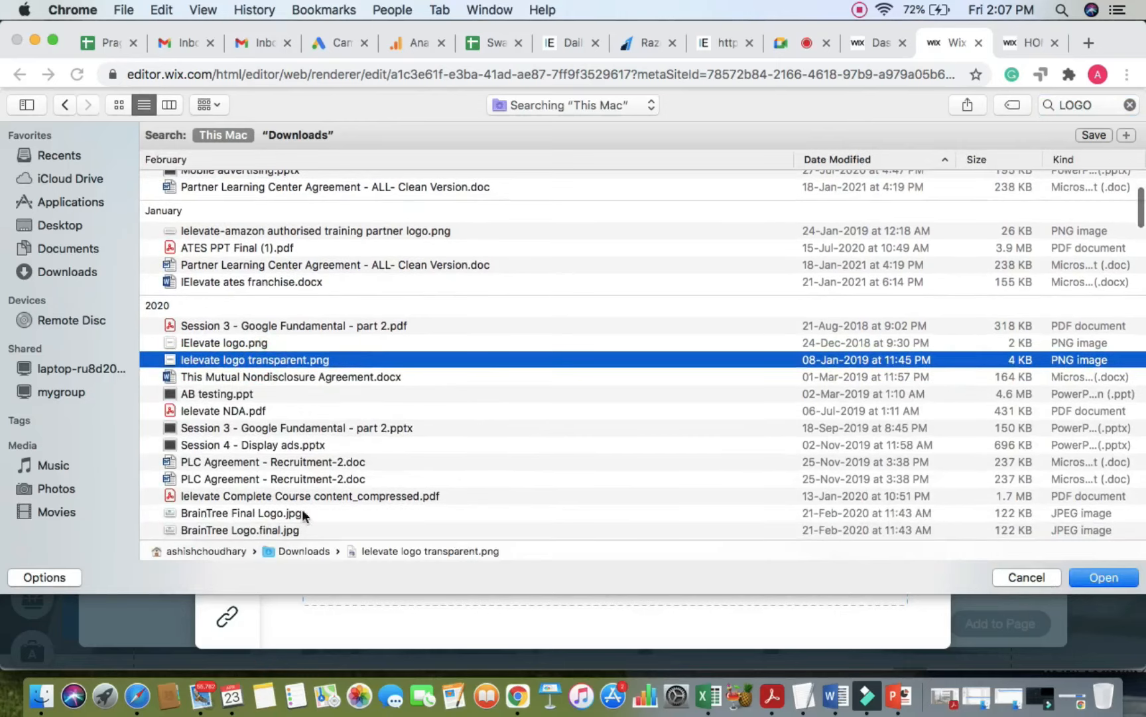
scroll(285, 504, "down", 2)
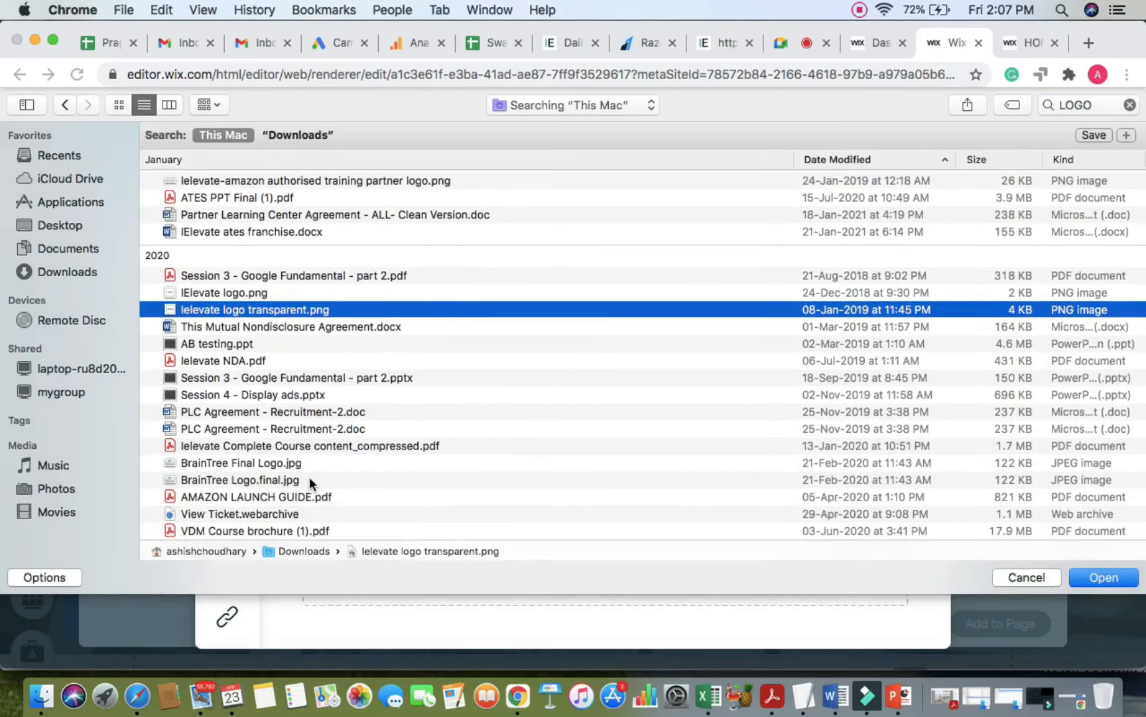
left_click(1102, 576)
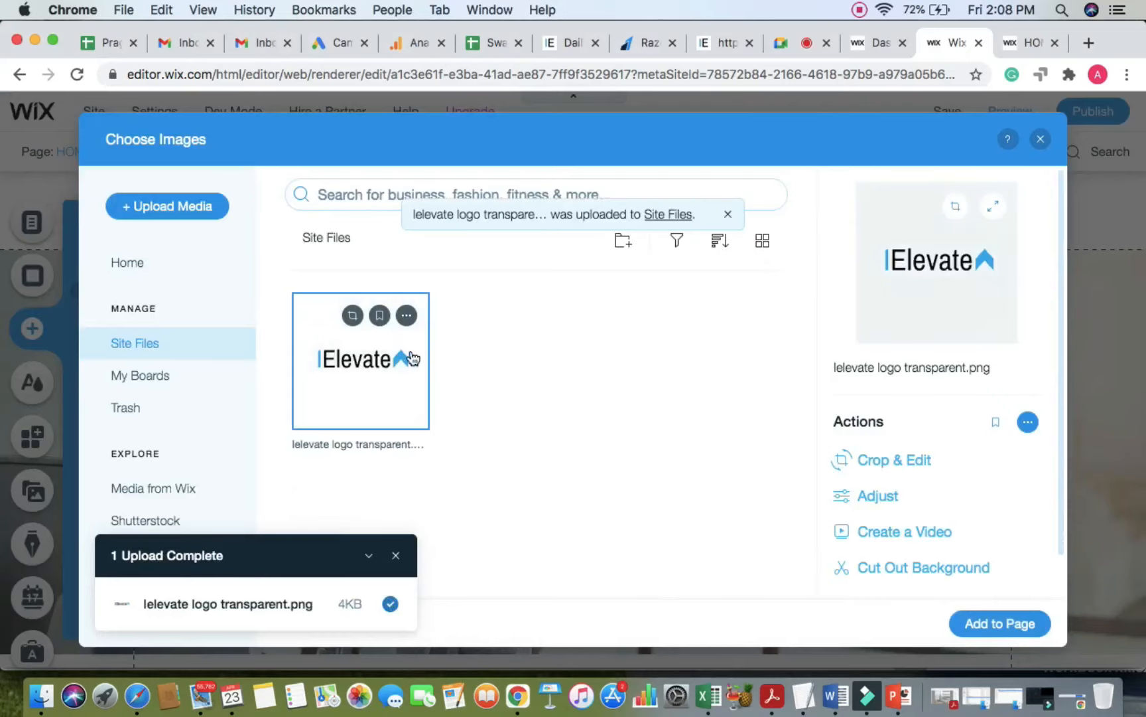
Step: Crop the empty top, bottom and left margins off the IElevate logo and save a 182×46 copy
left_click(353, 313)
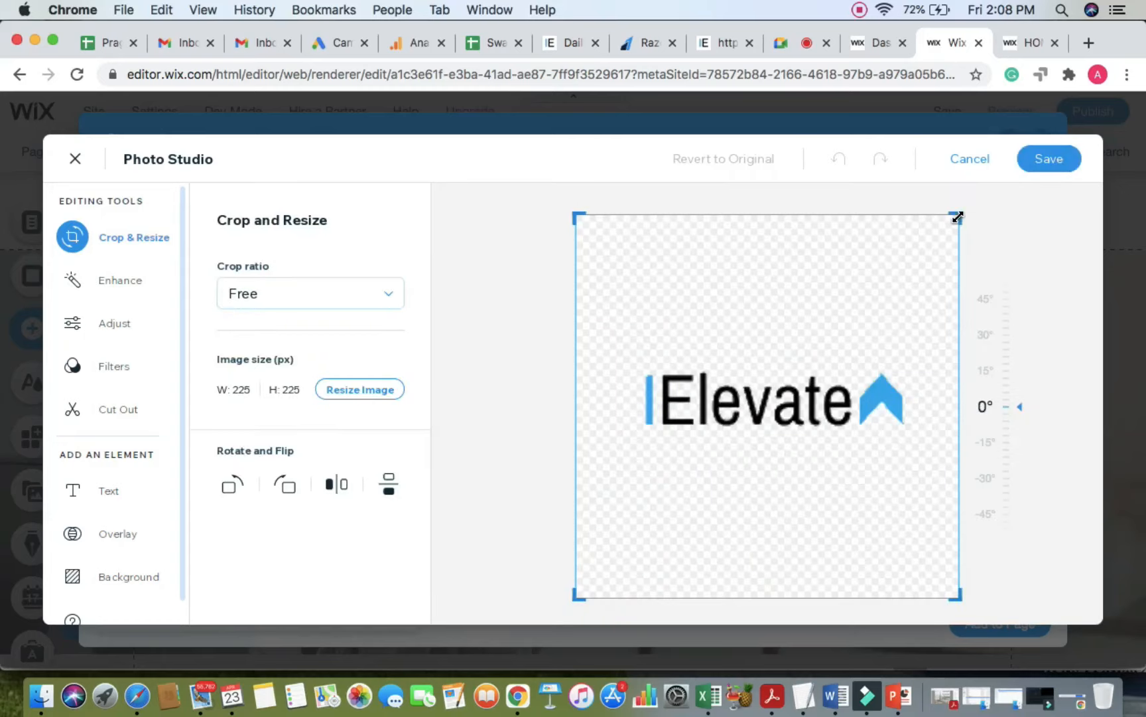
left_click_drag(956, 216, 977, 359)
left_click_drag(1028, 572, 998, 348)
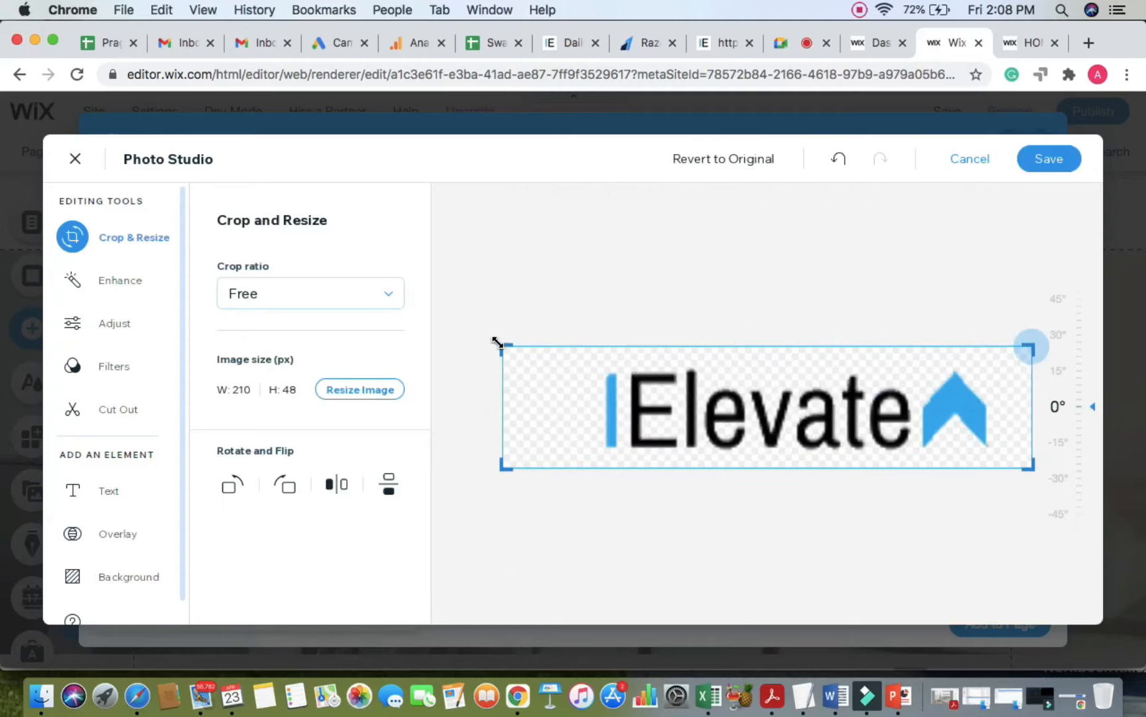
left_click_drag(496, 342, 568, 340)
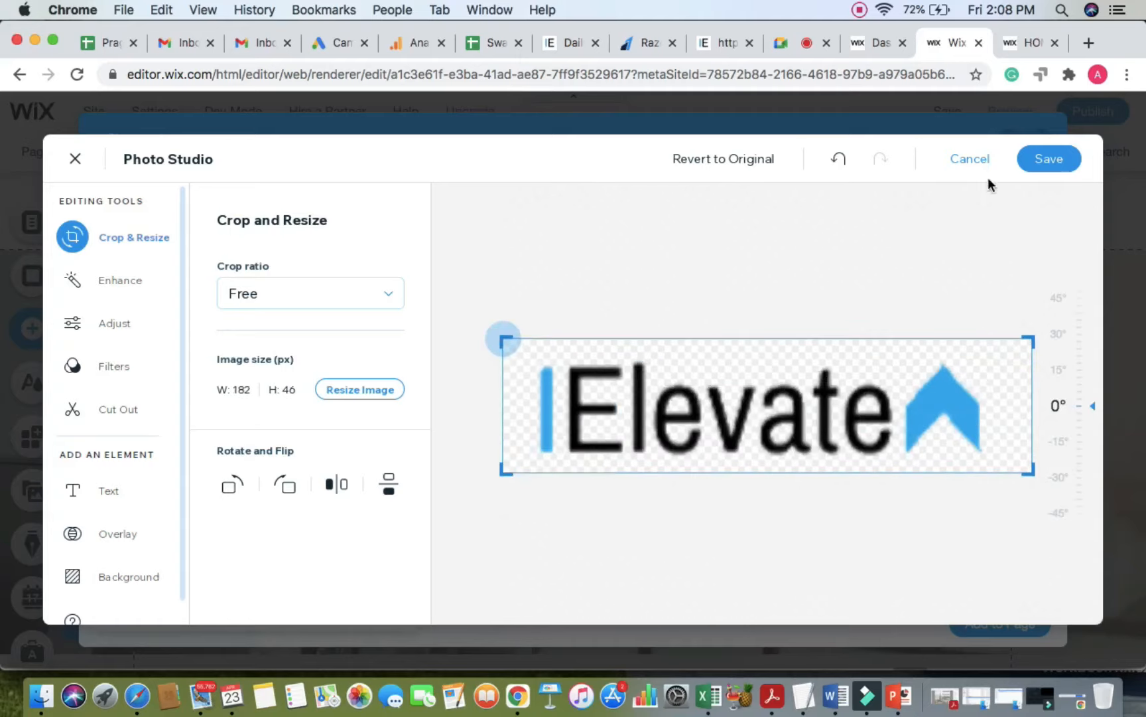
left_click(1047, 156)
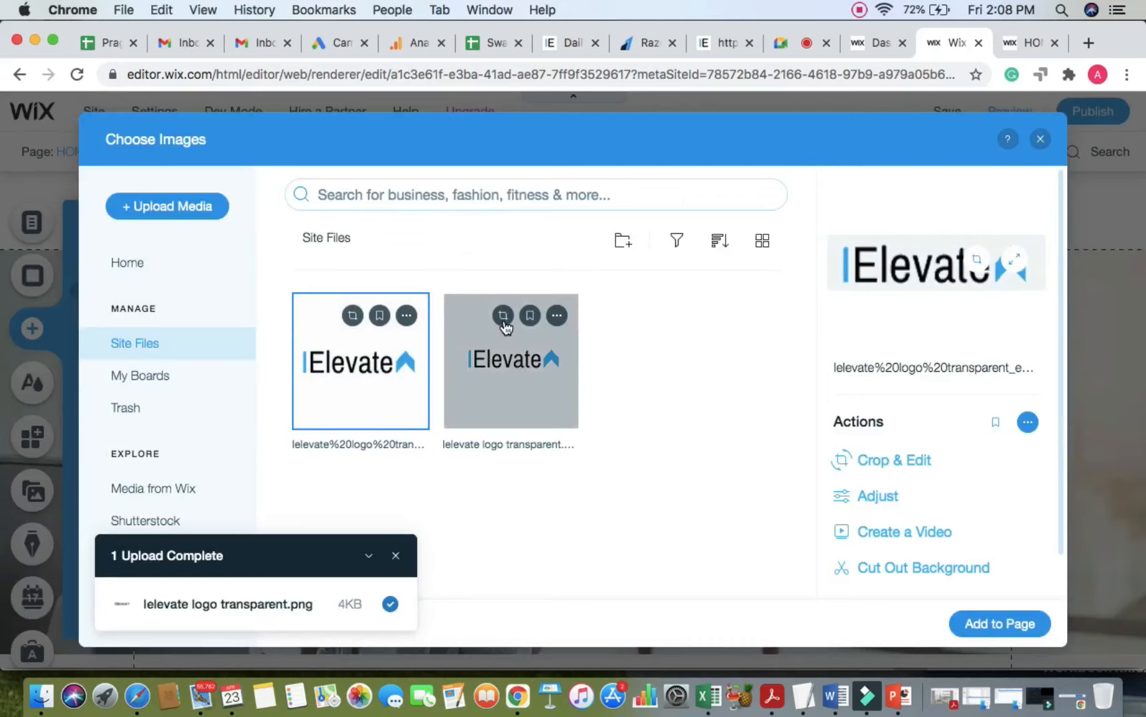
scroll(506, 328, "up", 5)
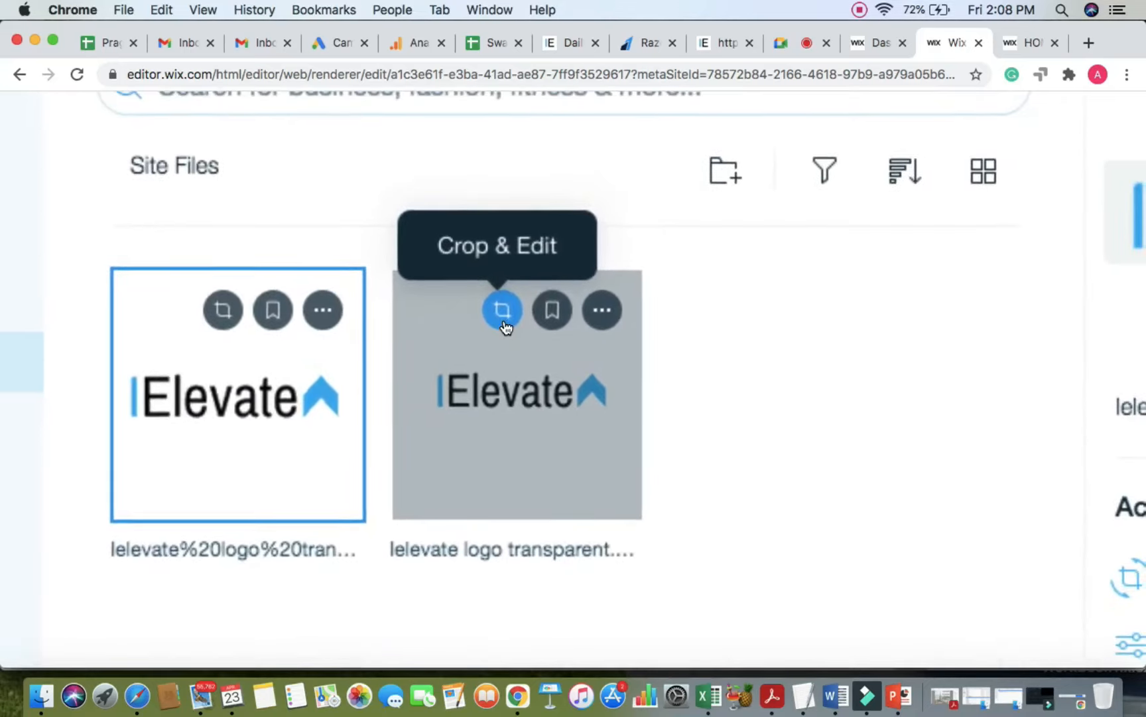
scroll(506, 328, "down", 5)
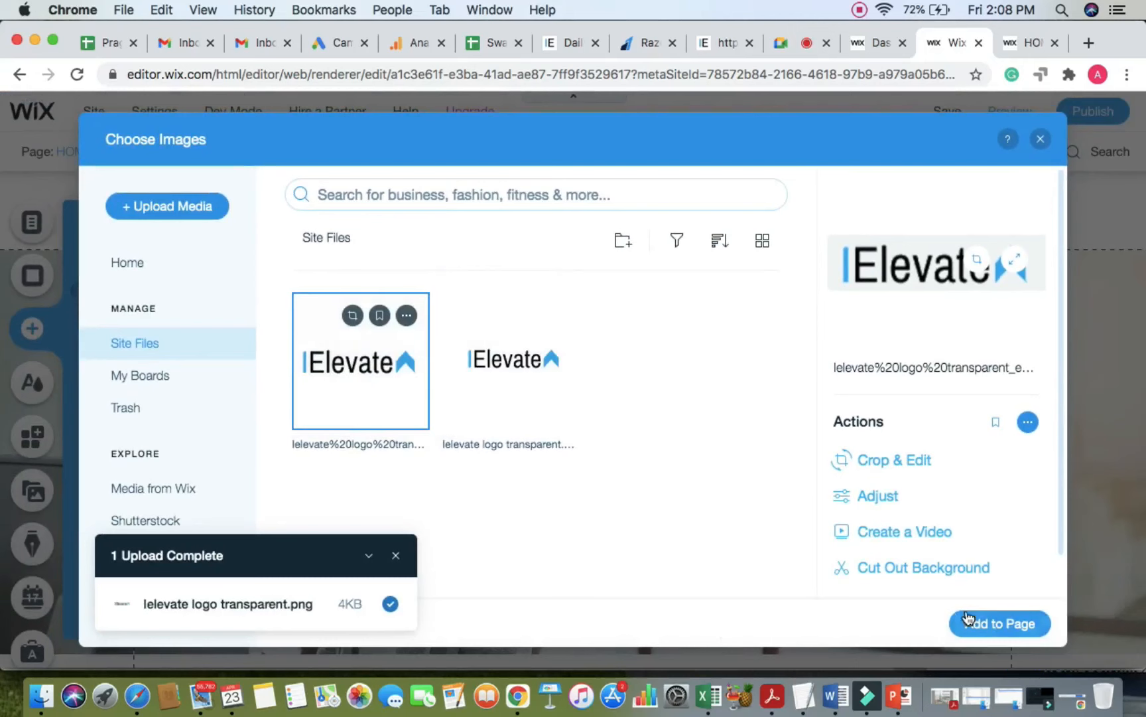
Step: Place the cropped logo at the header's left, enlarge it to about 135×34, and nudge the menu right
left_click(1000, 625)
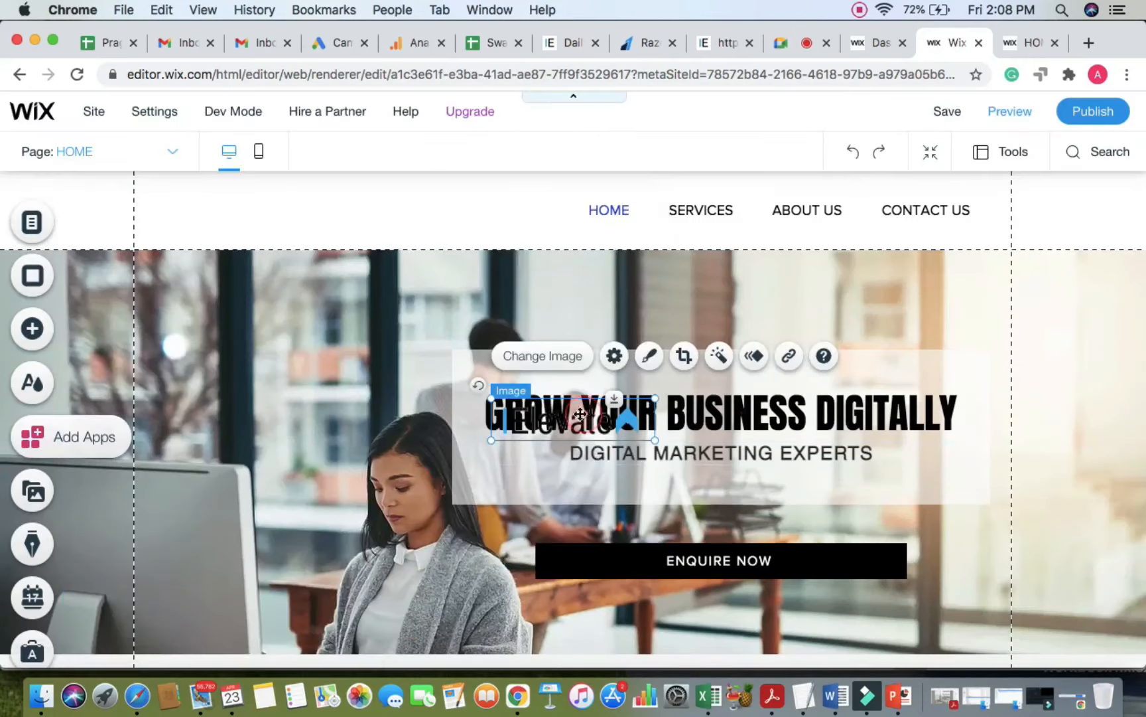
left_click_drag(580, 414, 246, 209)
left_click(371, 205)
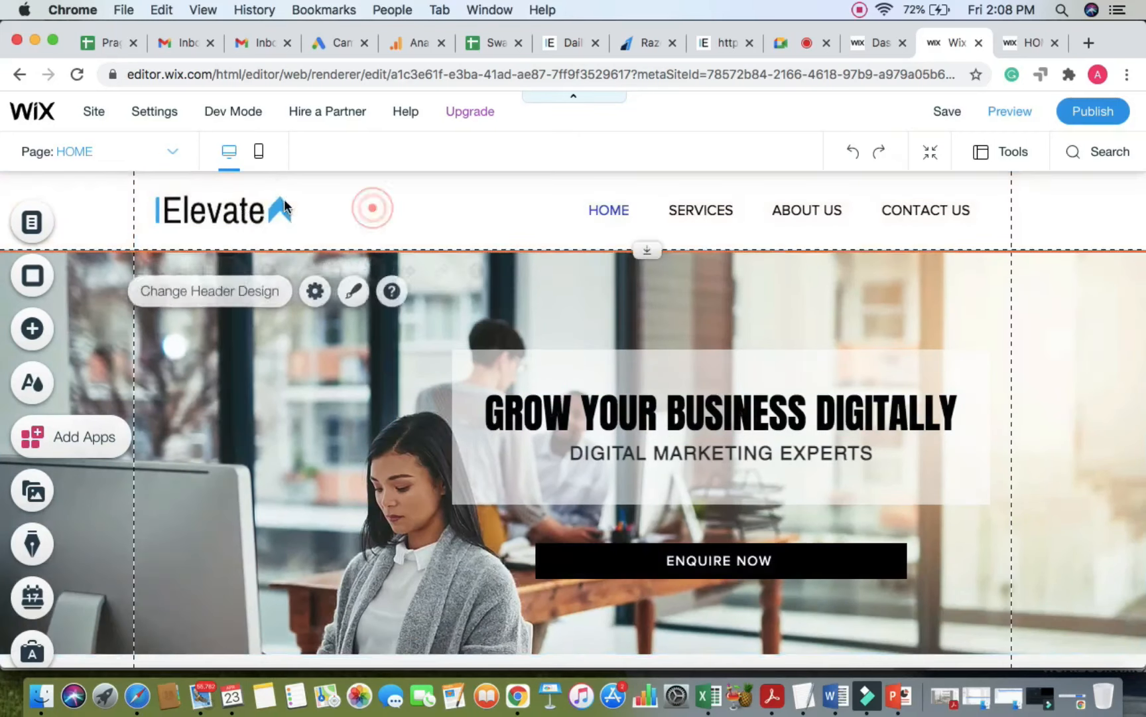
left_click(285, 202)
left_click_drag(308, 188, 238, 203)
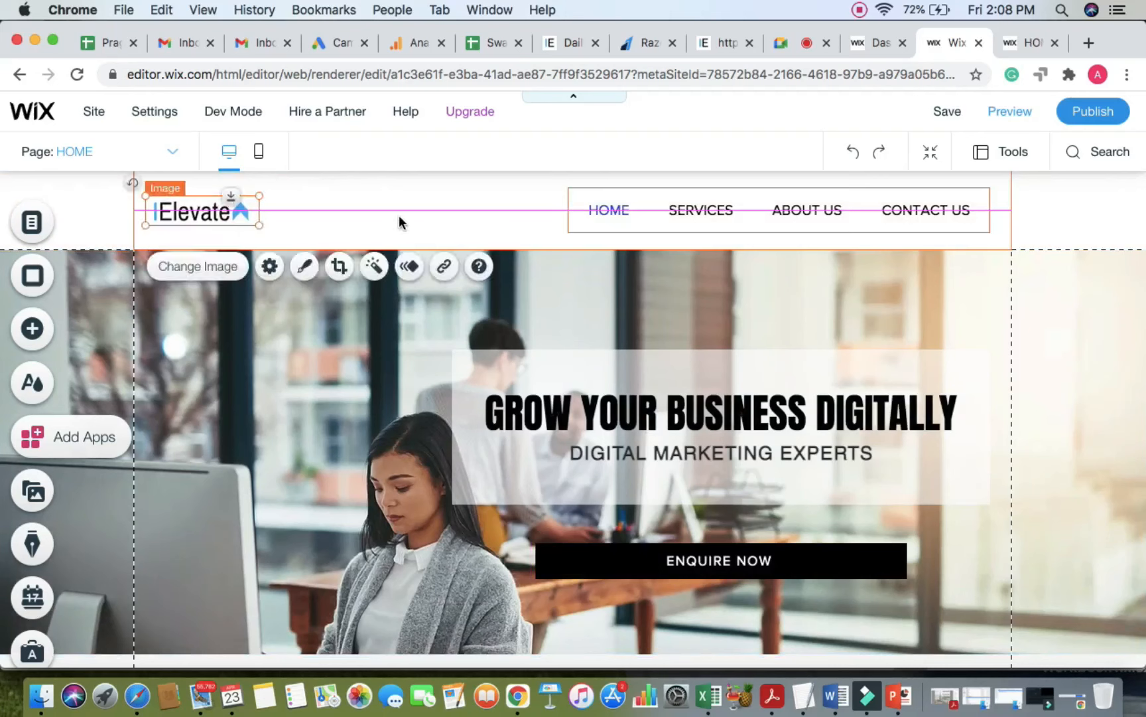
left_click(487, 201)
left_click_drag(653, 221, 674, 215)
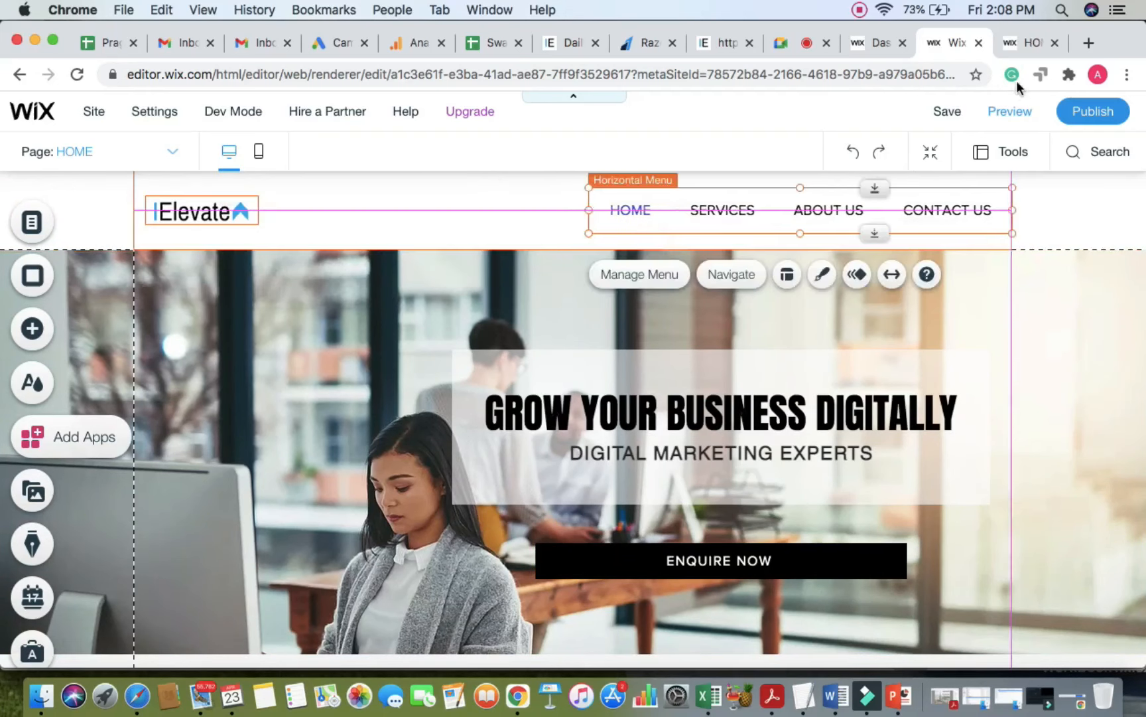
Step: Publish the site with the new logo and reload the live homepage
left_click(1088, 116)
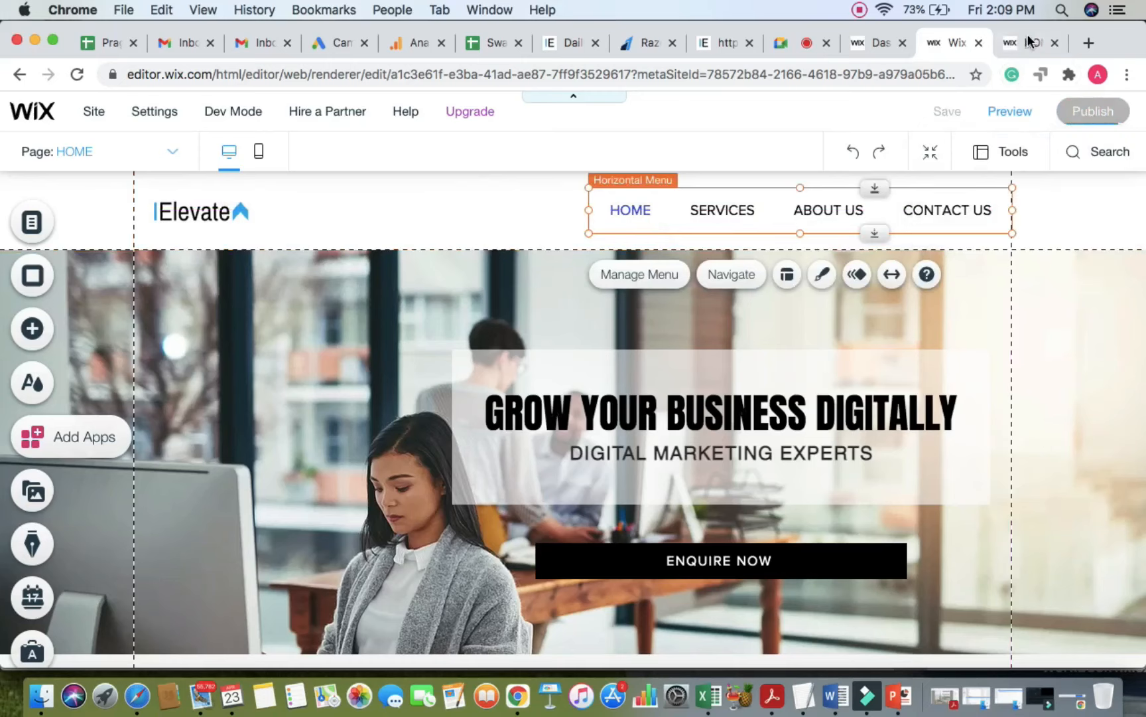
left_click(1033, 43)
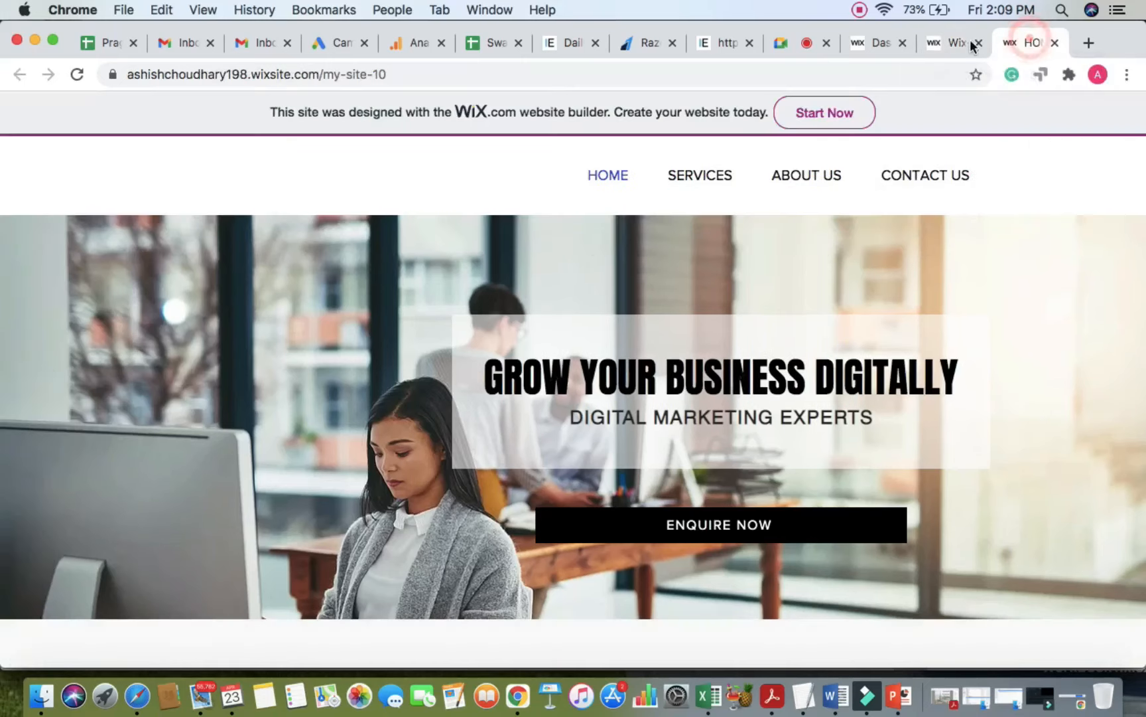
left_click(948, 42)
left_click(1038, 42)
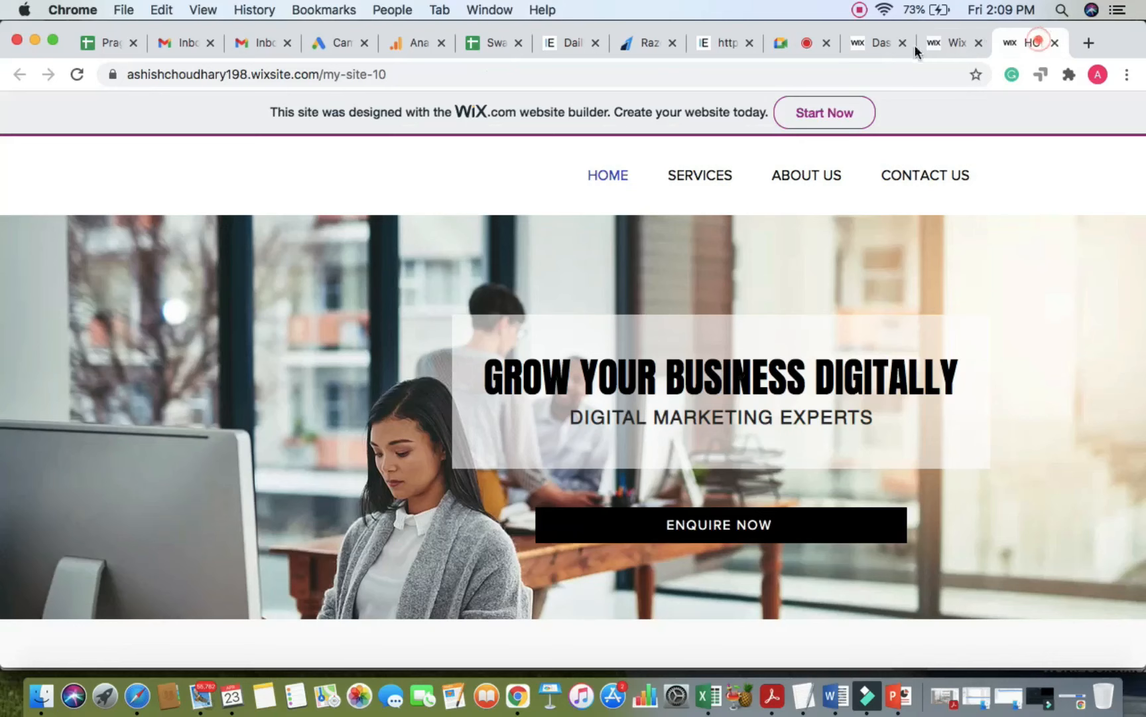
left_click(818, 69)
key("Return")
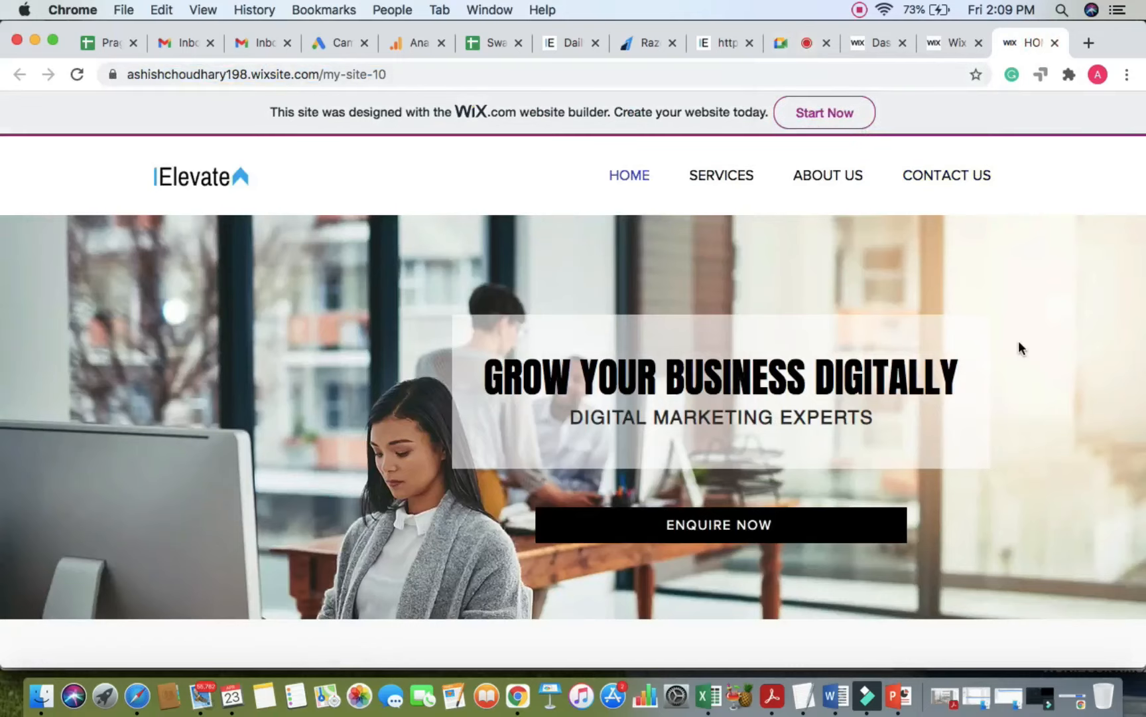
Step: Dismiss the site-published message and save error in the editor, then return to the live site
left_click(812, 42)
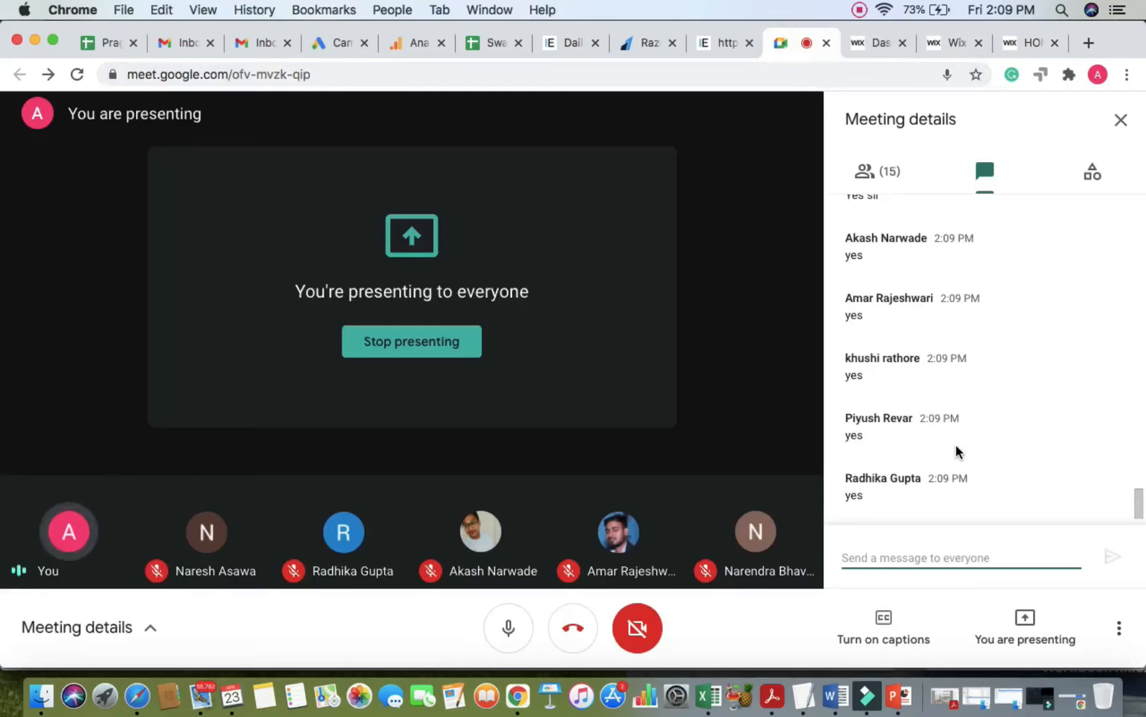
left_click(945, 47)
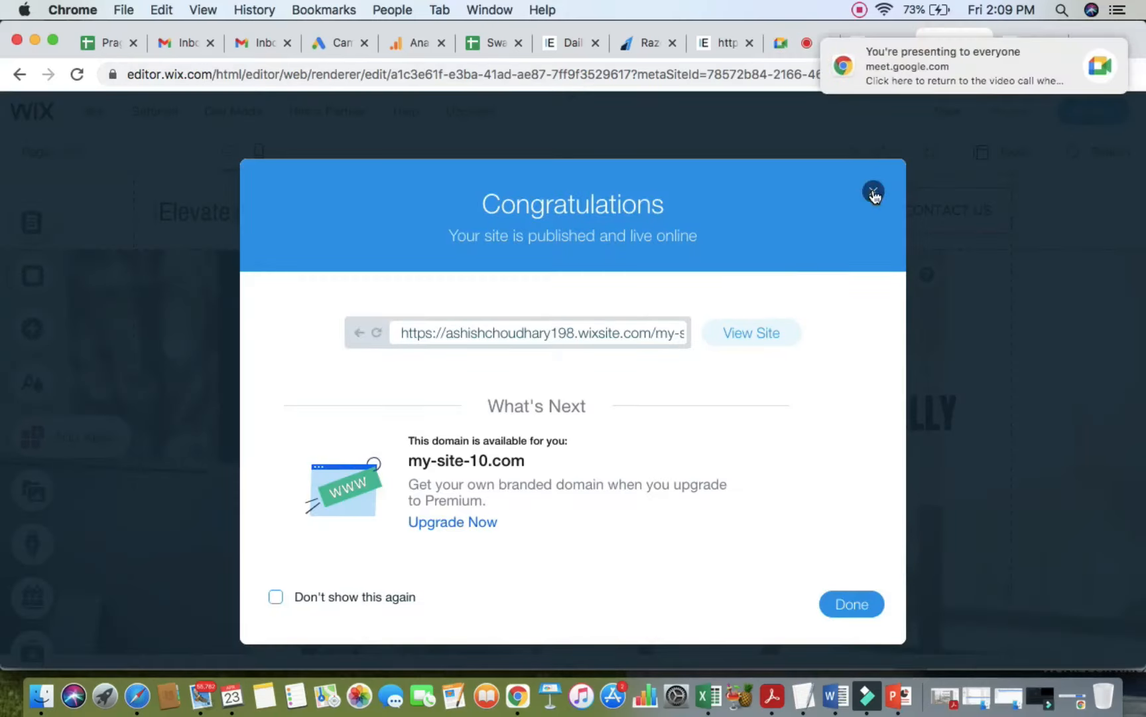
left_click(873, 193)
left_click(1090, 51)
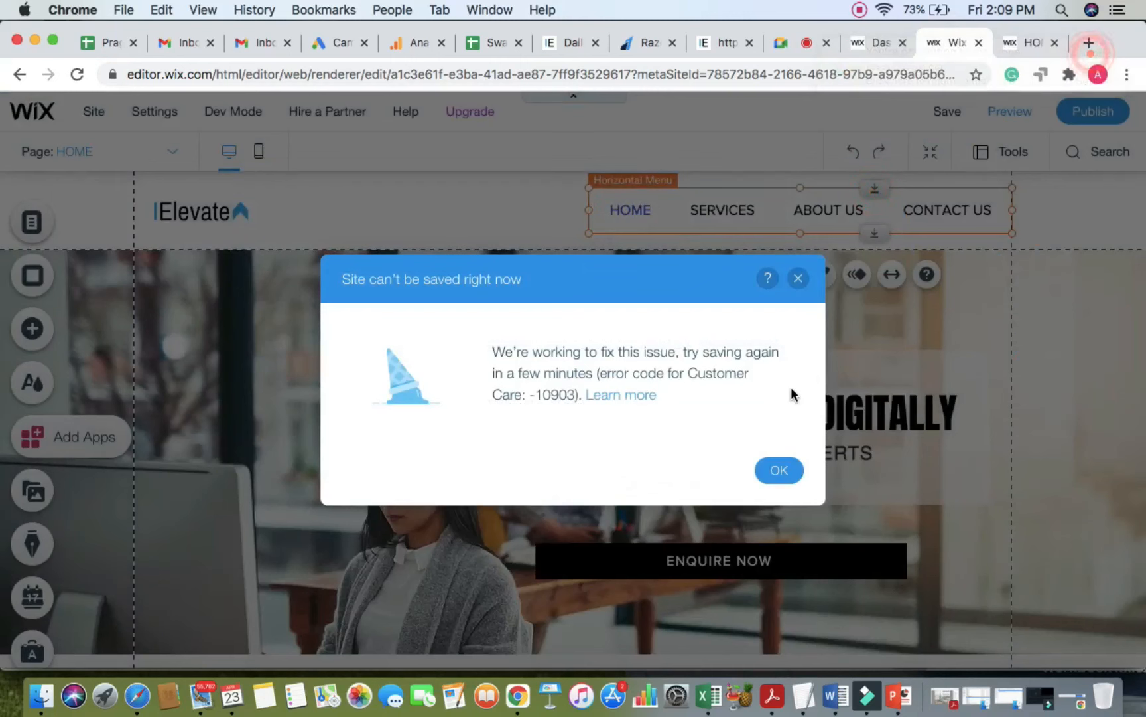
left_click(783, 476)
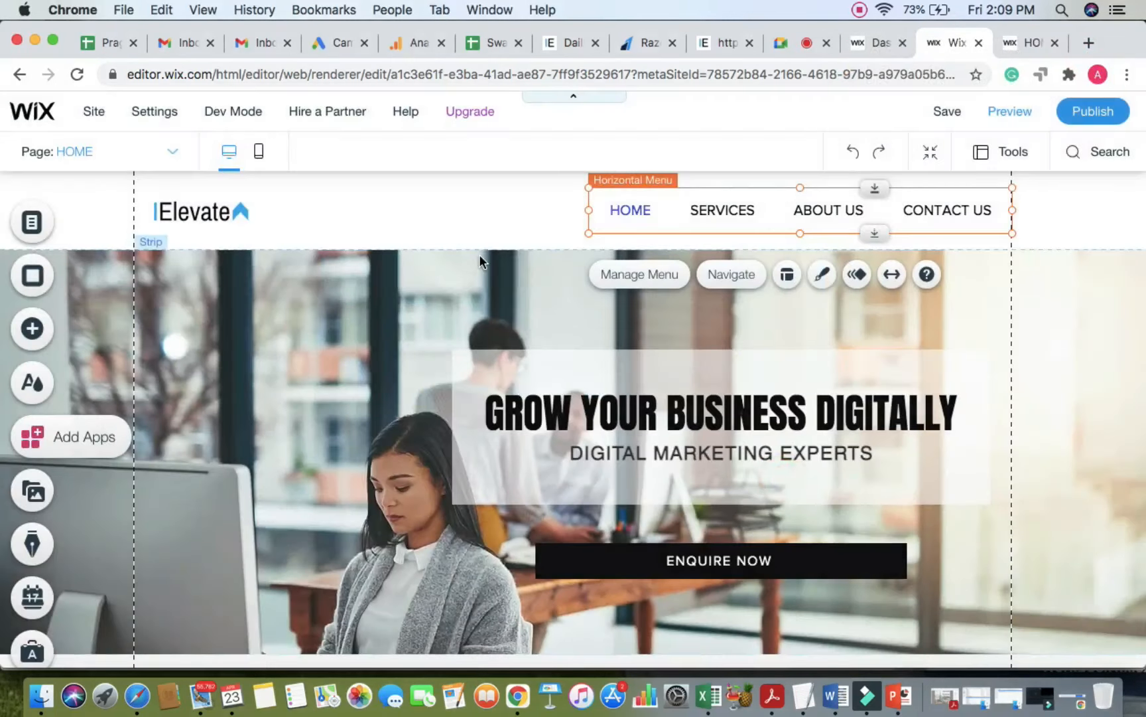
left_click(479, 288)
left_click(1029, 42)
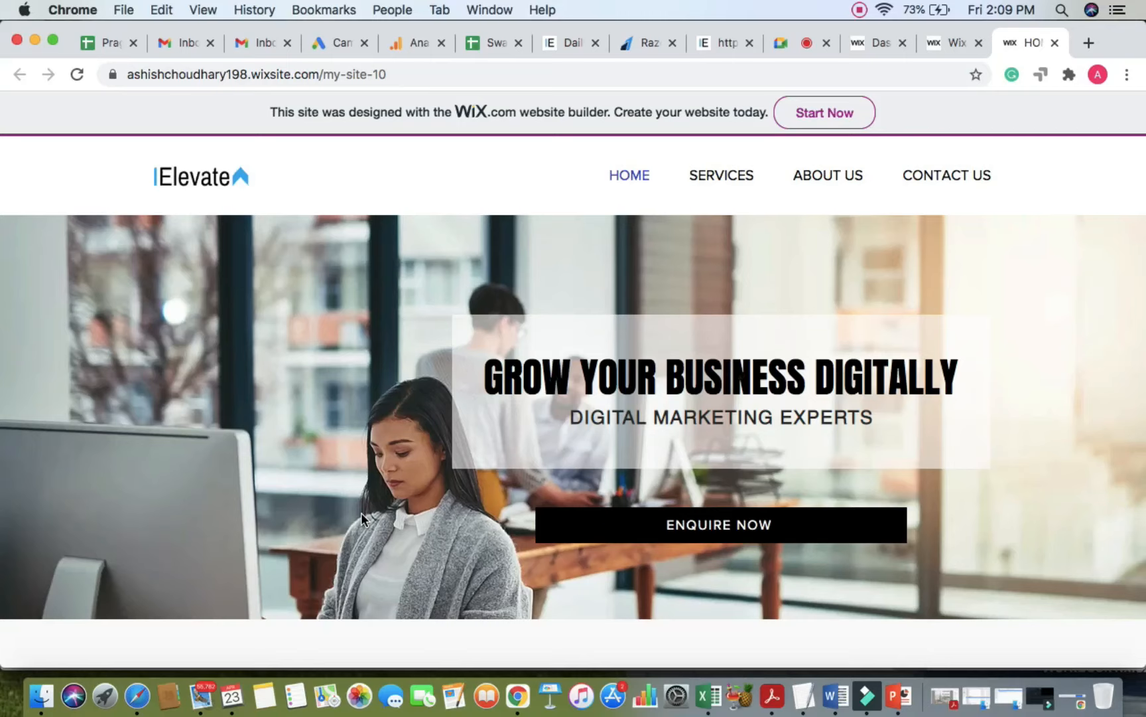
Step: Scroll the live homepage down to the OUR SERVICES cards and back, then return to the editor
scroll(361, 512, "down", 3)
scroll(361, 513, "down", 10)
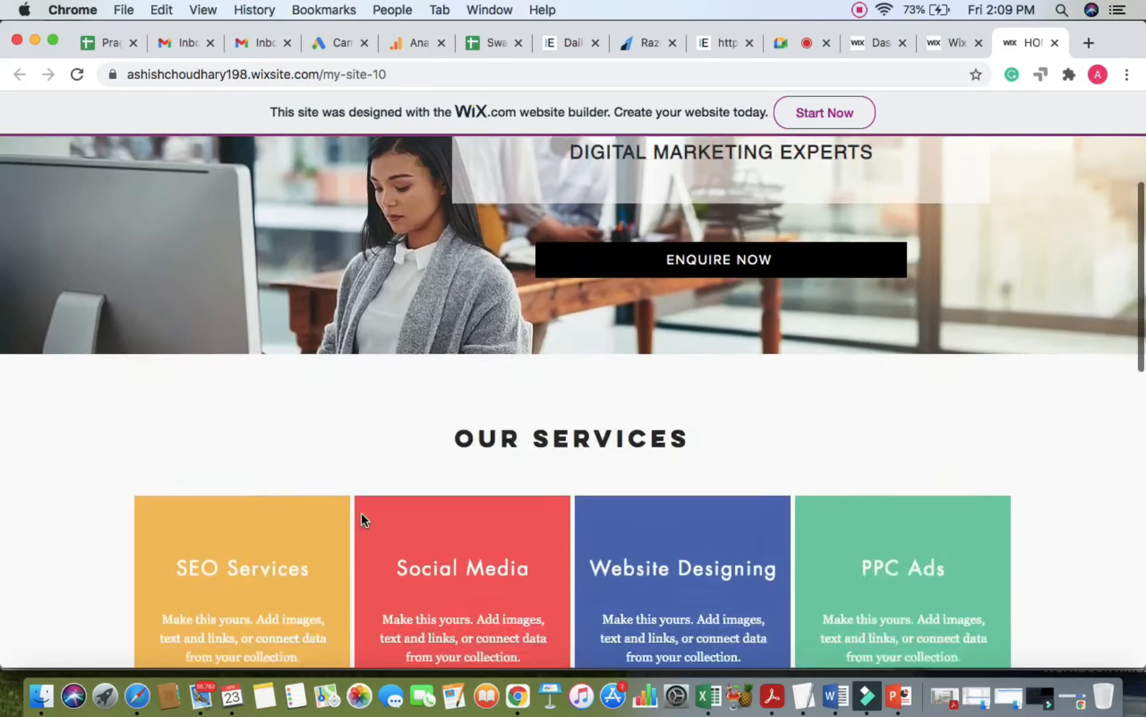
scroll(359, 507, "up", 15)
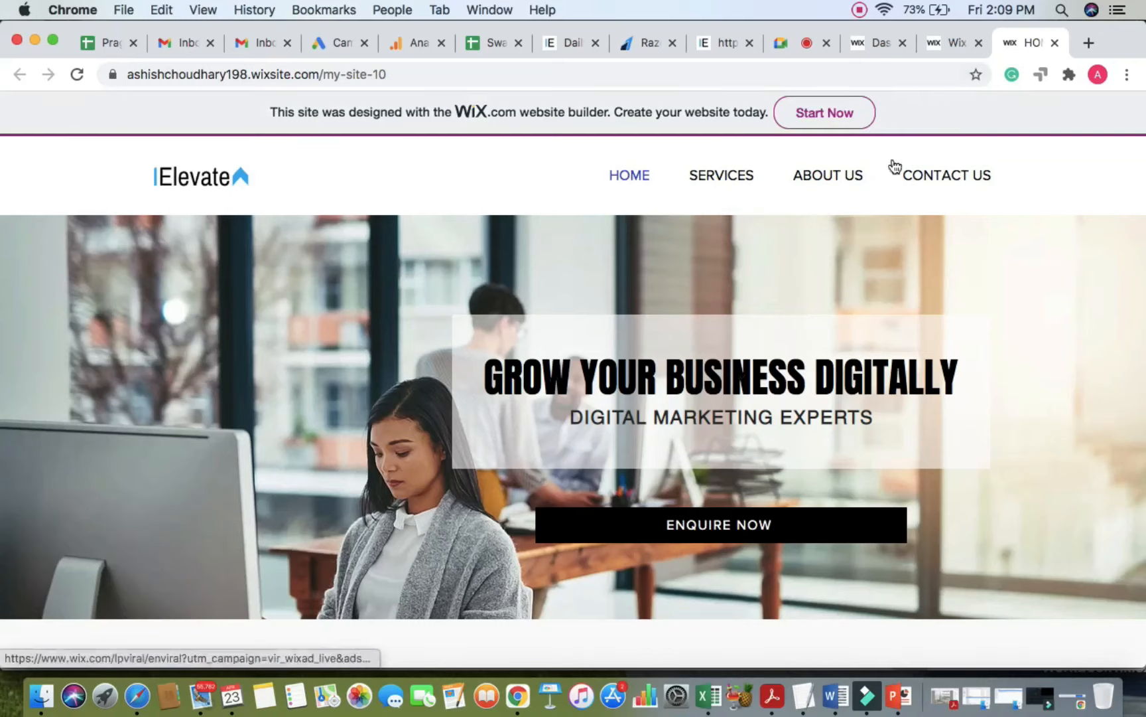
left_click(948, 42)
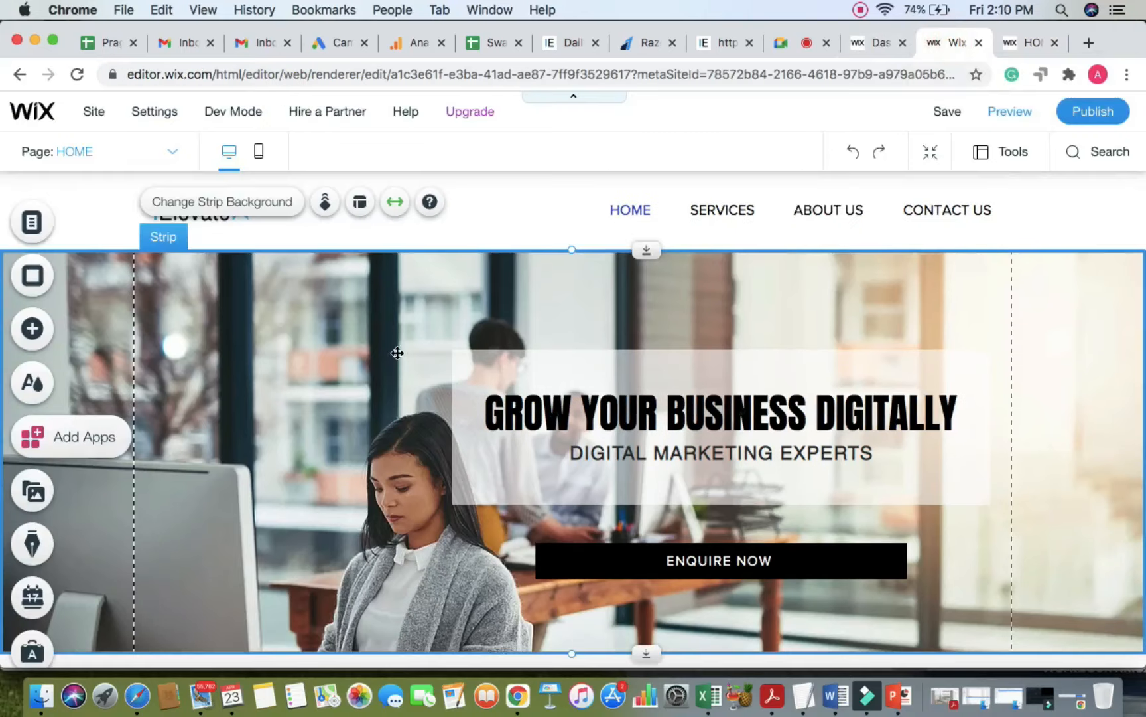
Step: Choose Freezes in the Header Scroll Settings, close the panel, and publish the site
left_click(510, 215)
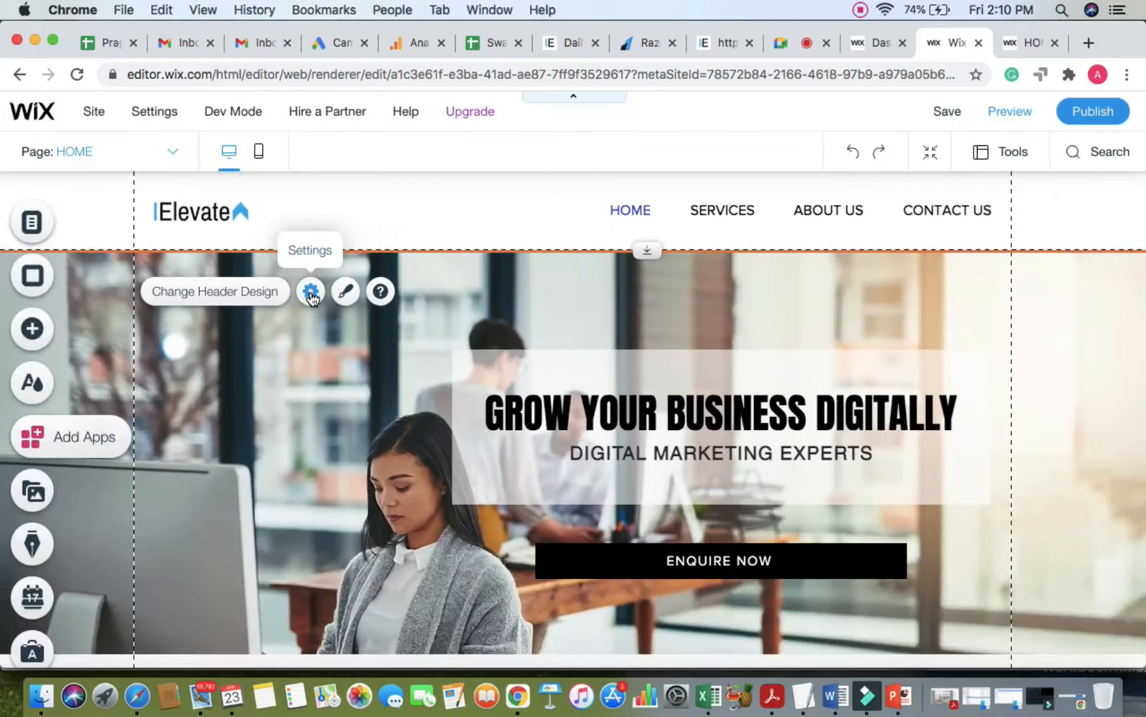
left_click(310, 292)
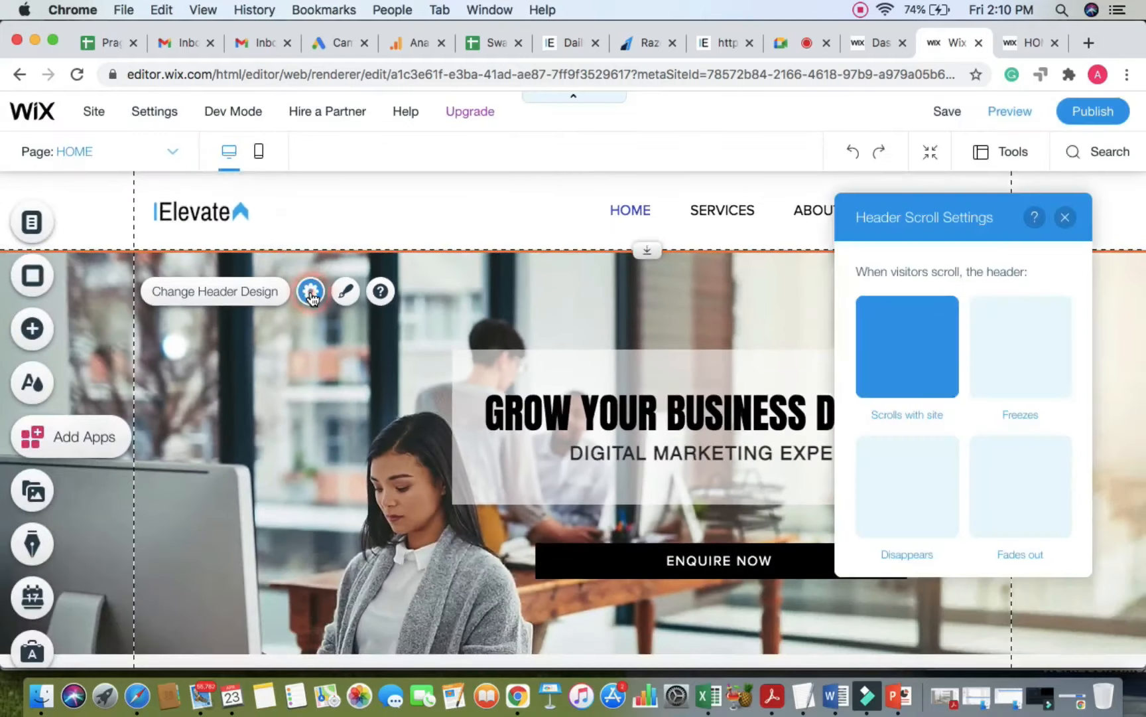
left_click(1039, 368)
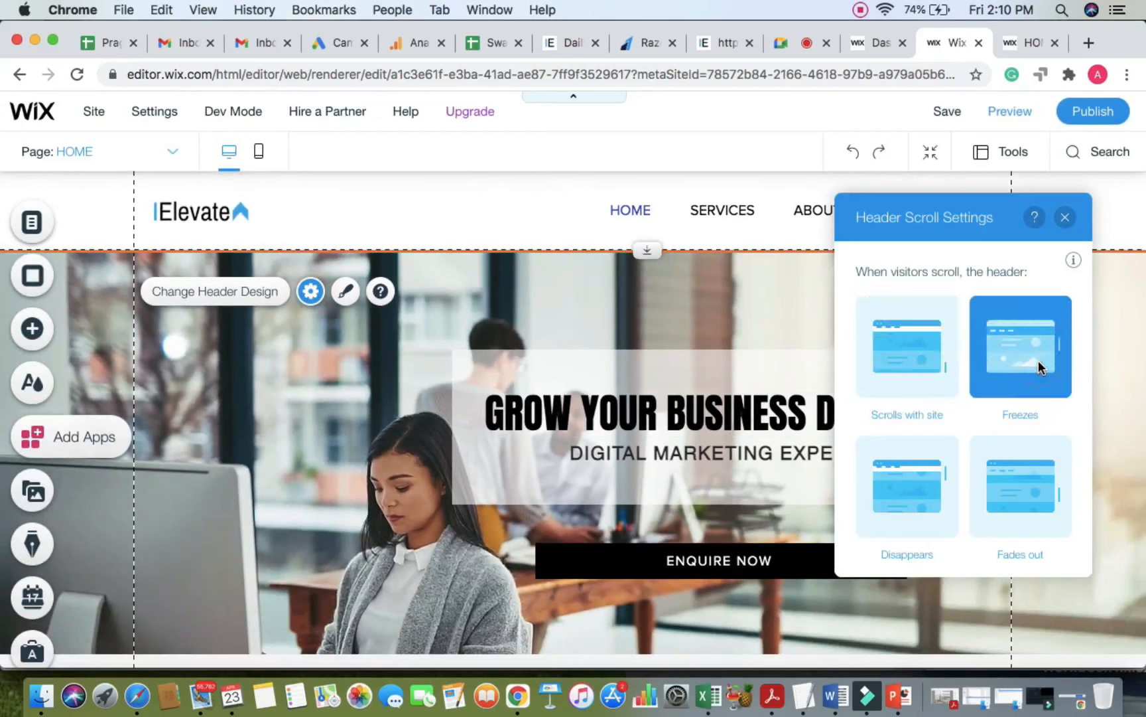
left_click_drag(987, 217, 833, 204)
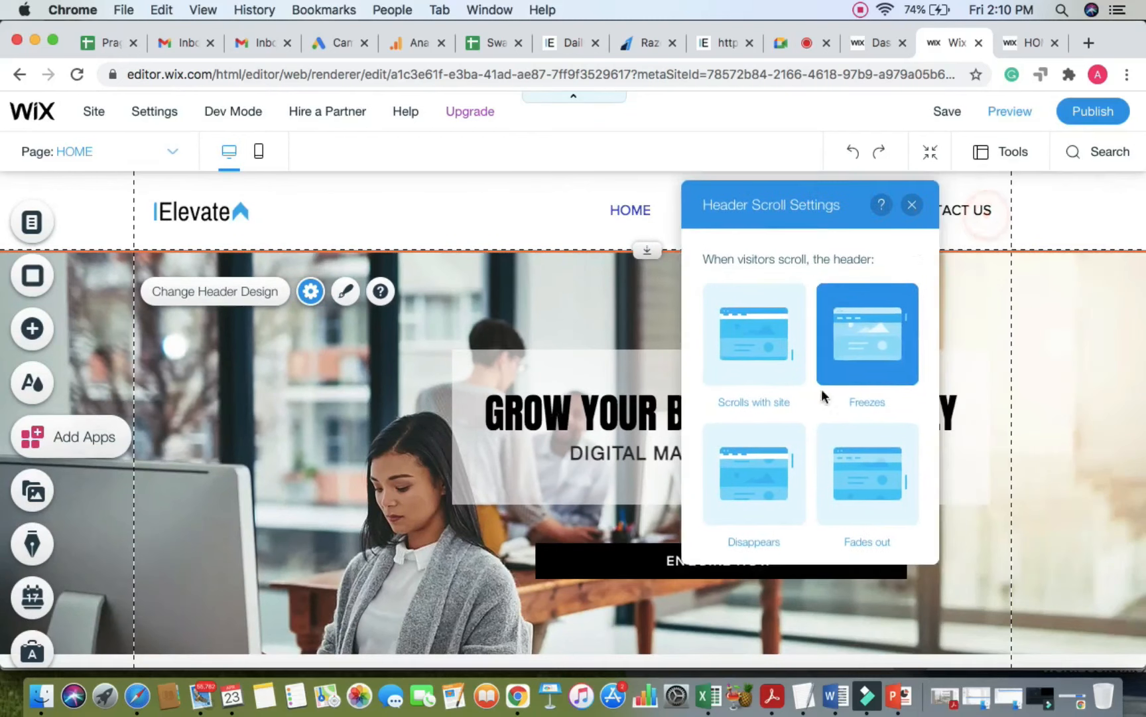
left_click(912, 205)
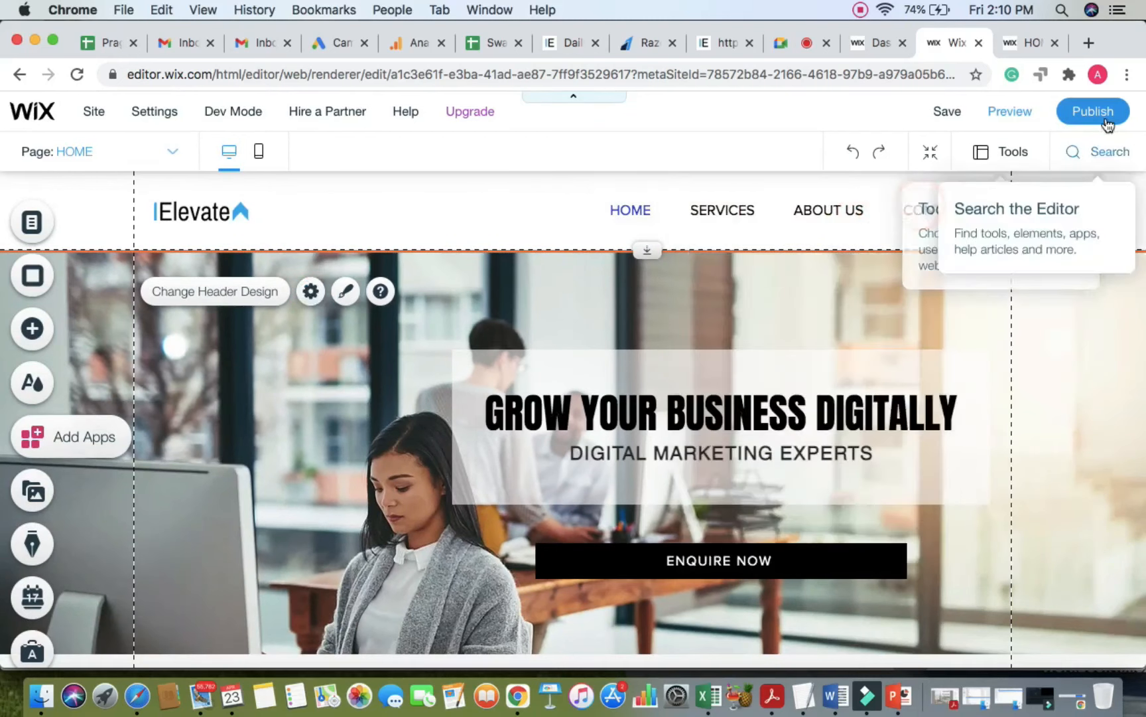
left_click(1106, 114)
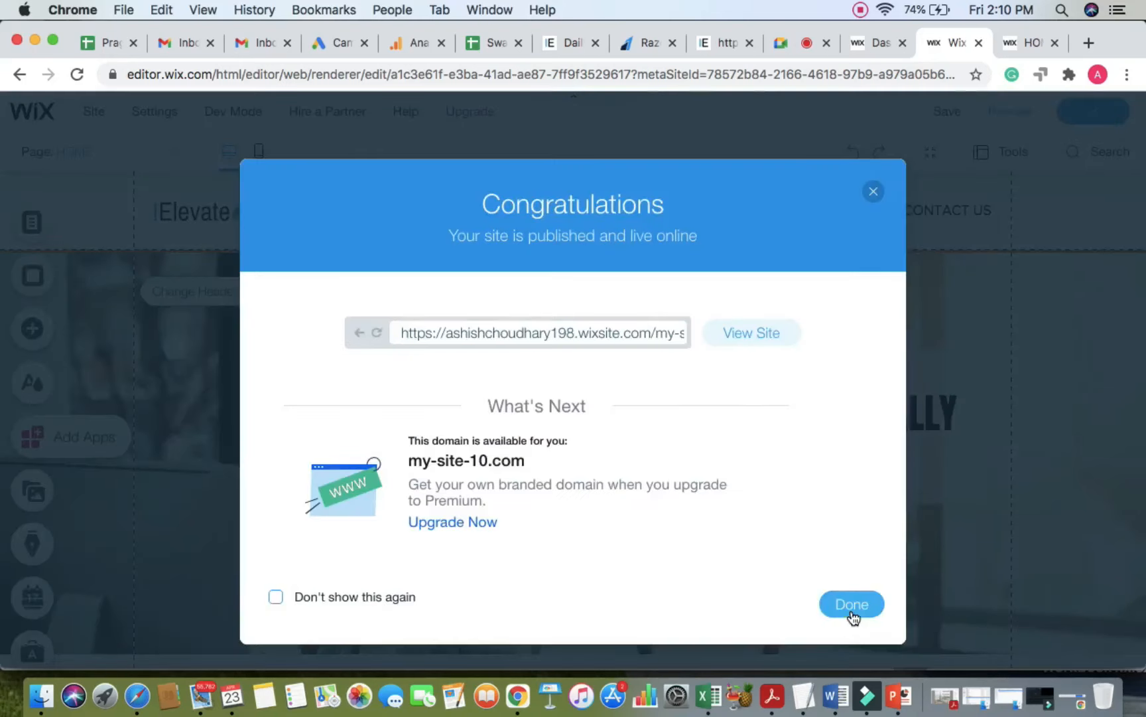
Step: Close the publish confirmation, reload the live site twice, and go back to the editor
left_click(852, 604)
left_click(1016, 41)
left_click(809, 76)
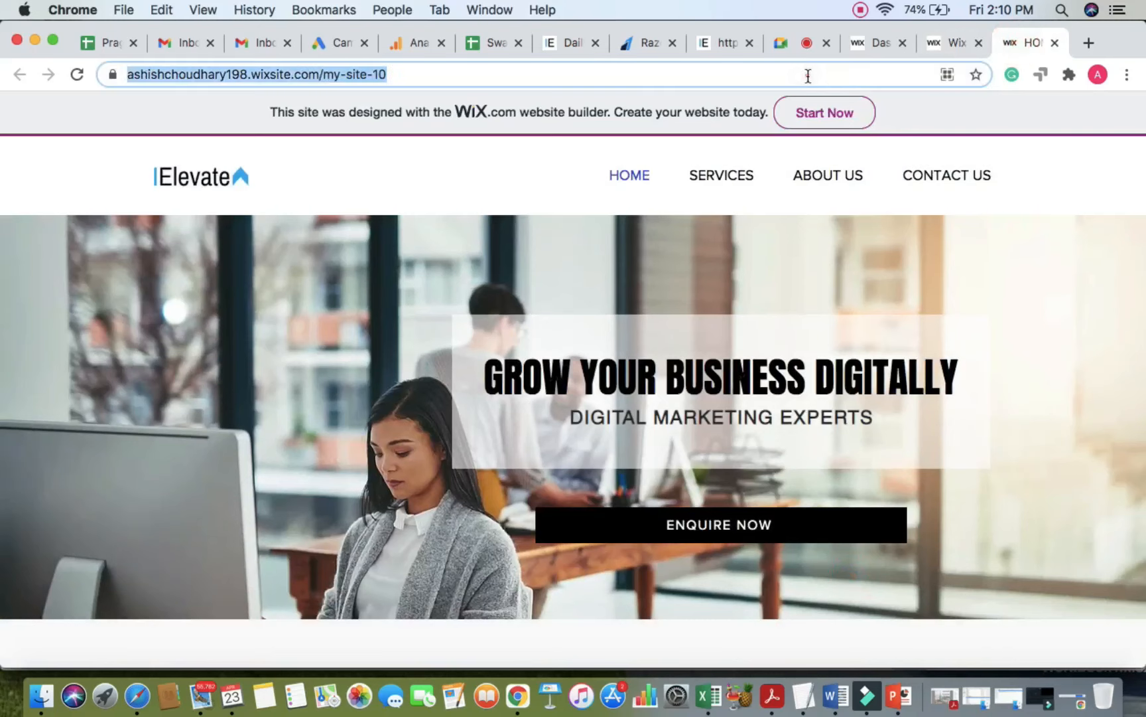
key("Return")
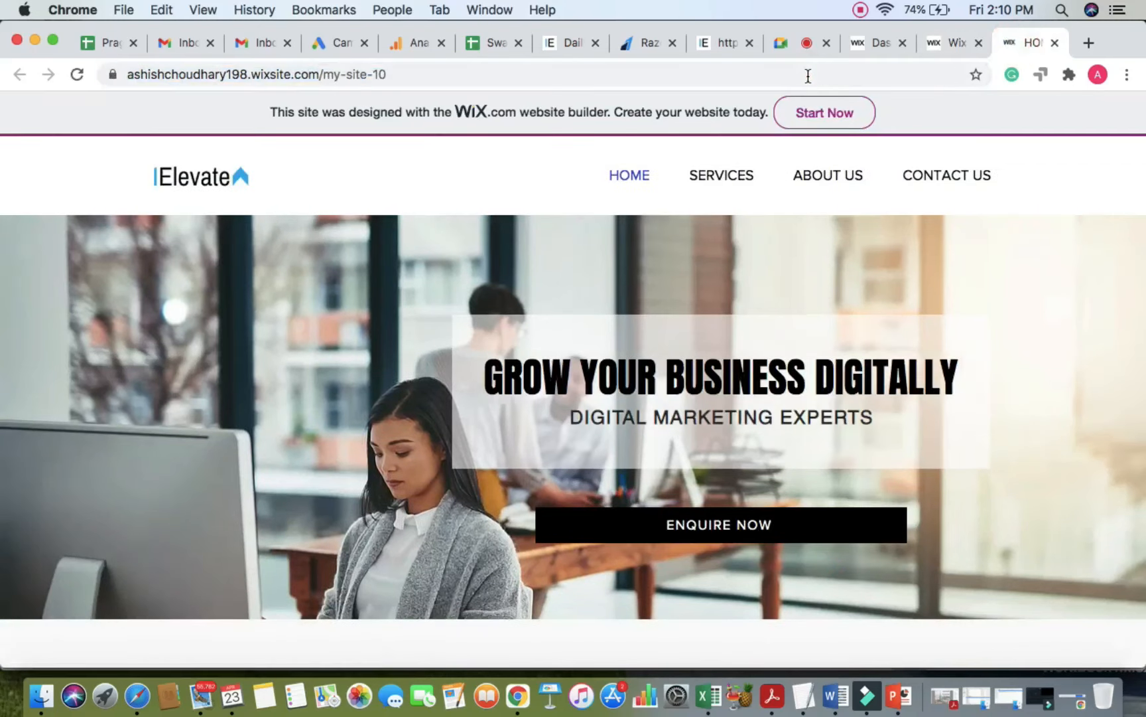
left_click(808, 74)
key("Return")
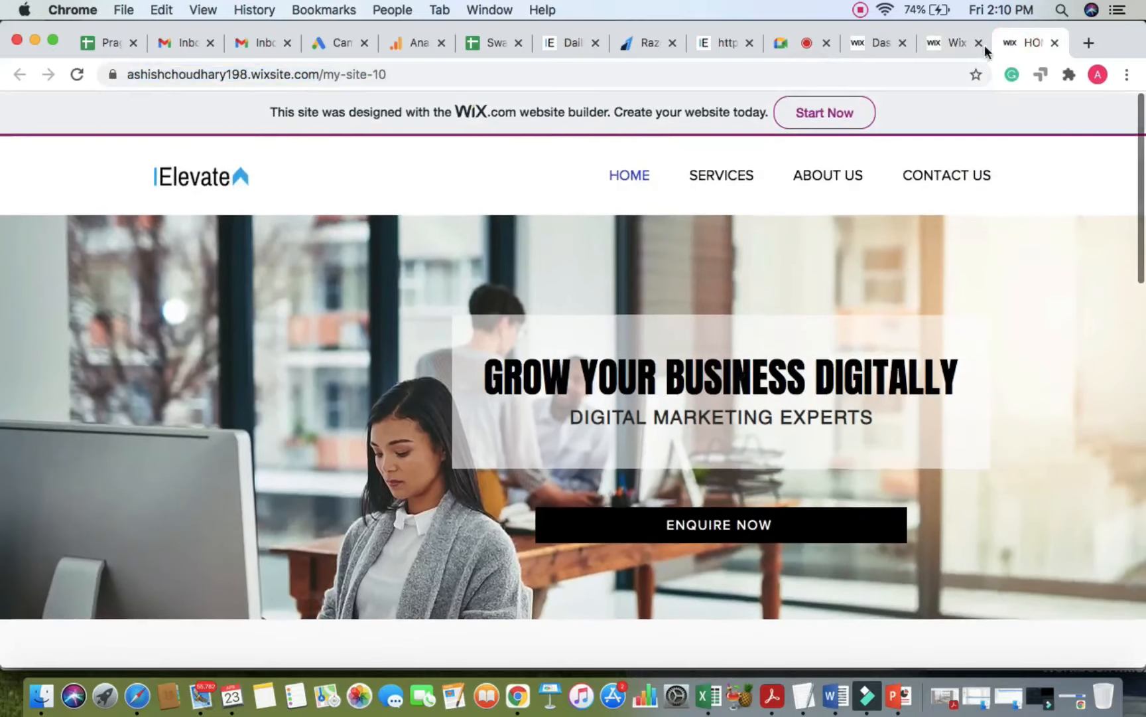
left_click(950, 43)
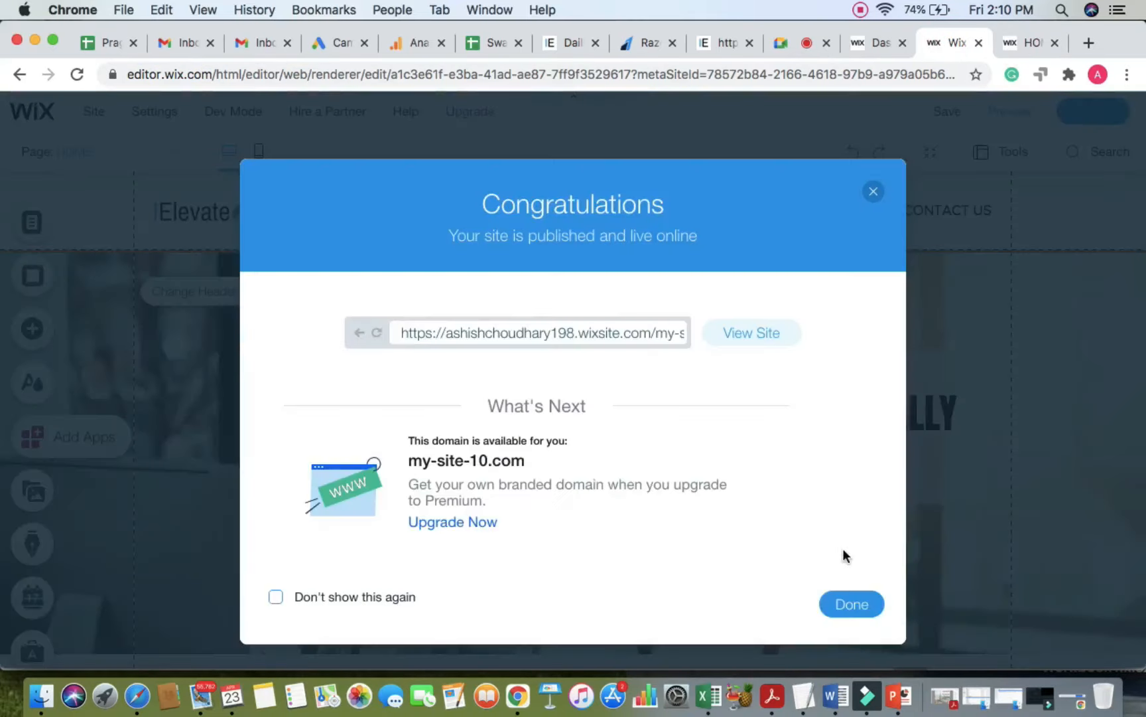
Step: Dismiss the confirmation again, reload and scroll the live homepage, then return to the editor
left_click(843, 601)
left_click(1025, 43)
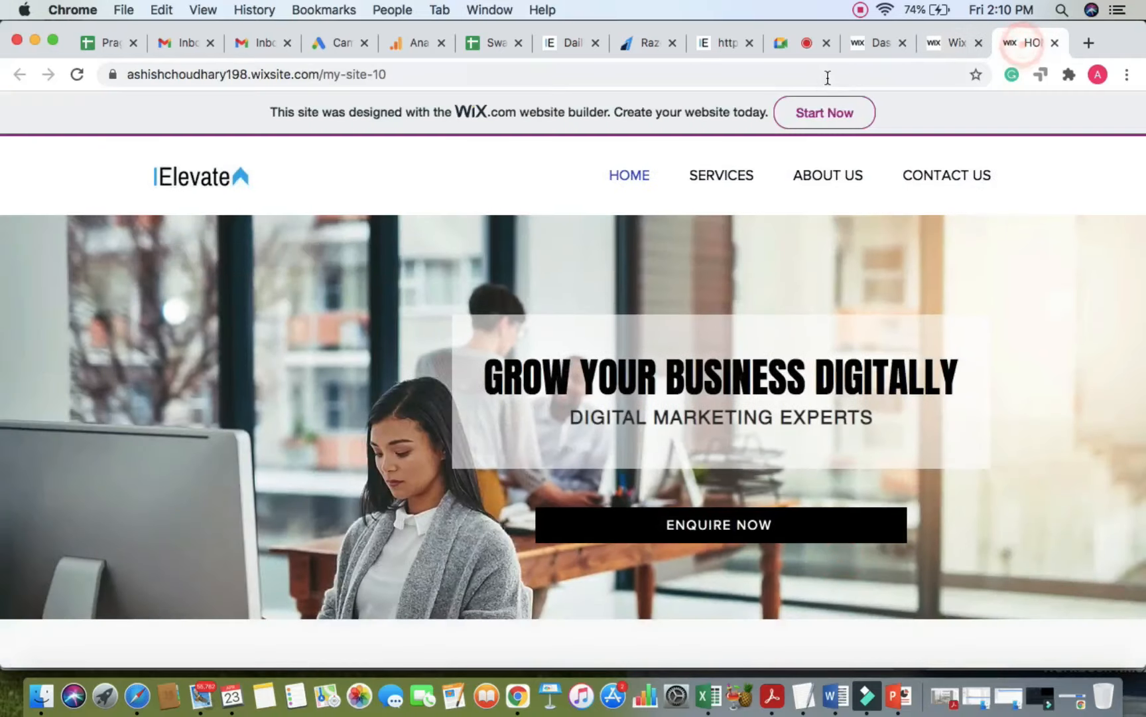
left_click(830, 78)
key("Return")
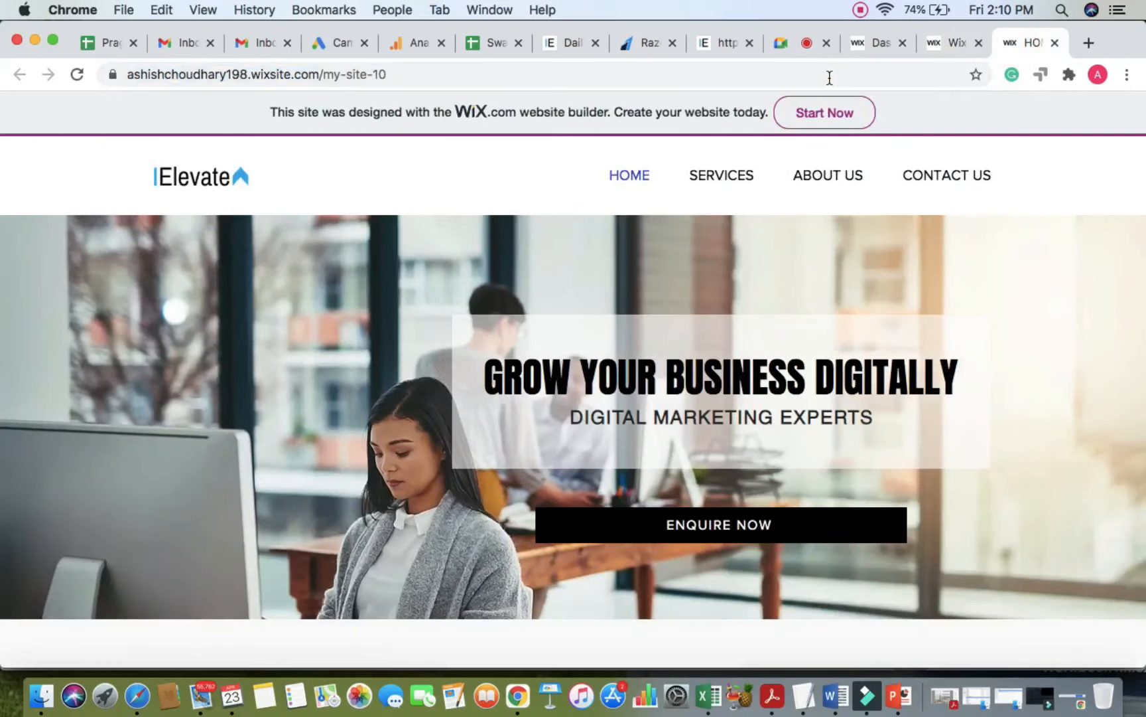
left_click(830, 78)
key("Return")
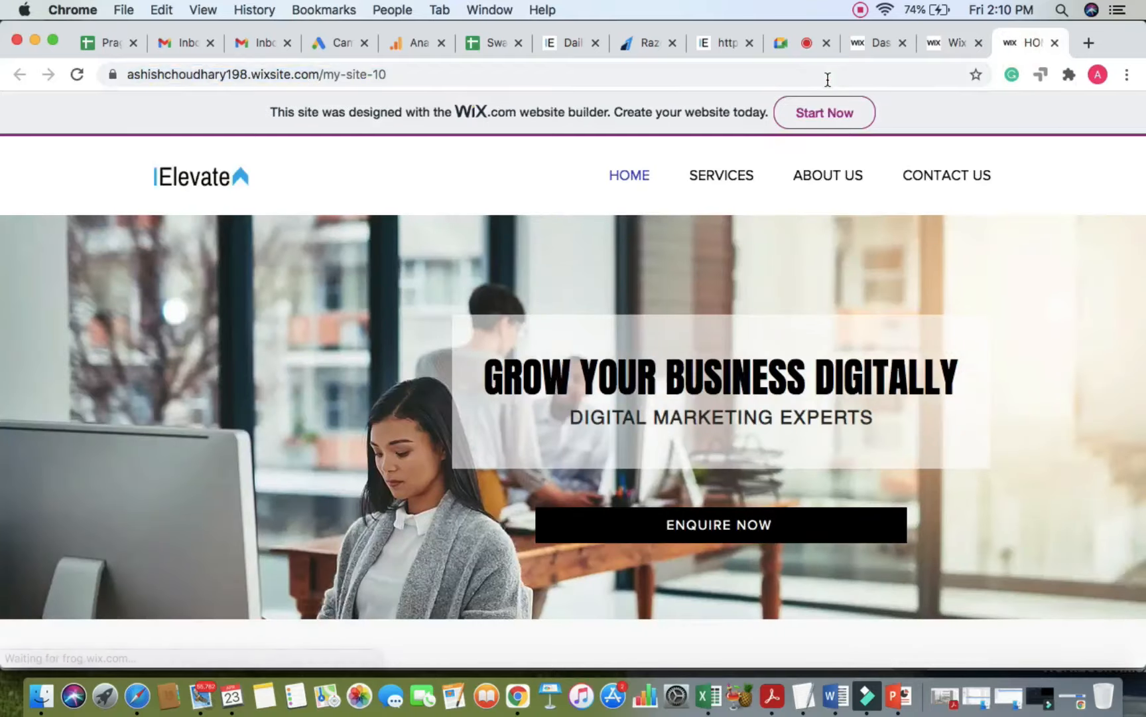
scroll(523, 397, "down", 1)
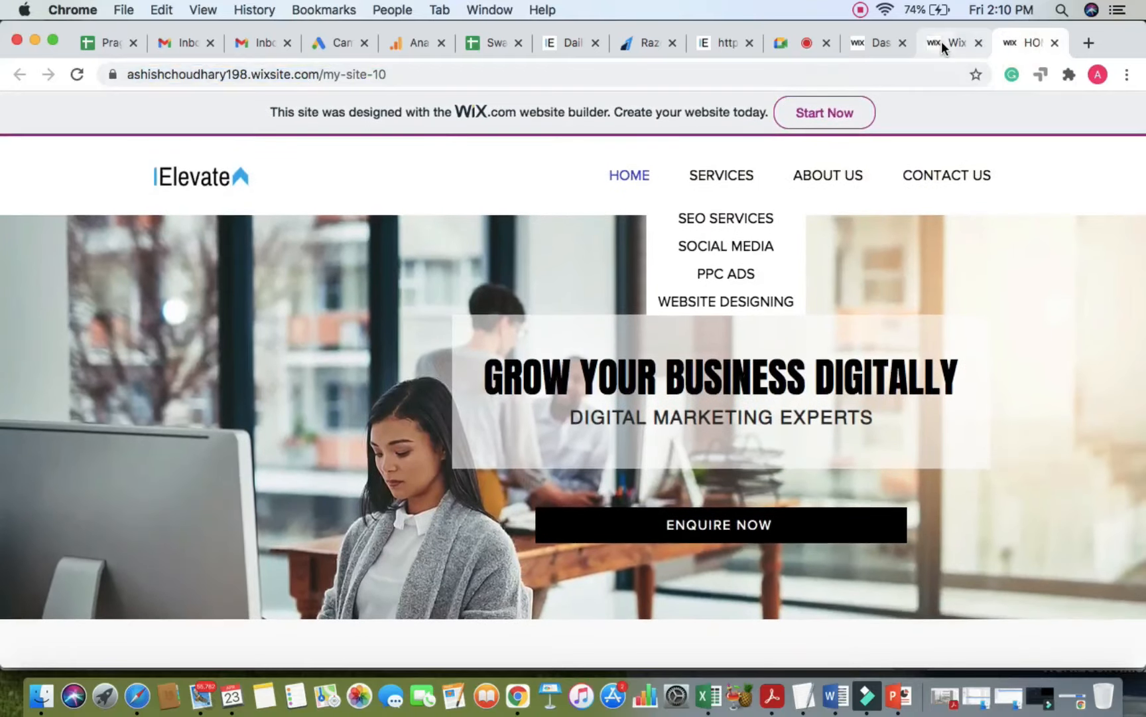
left_click(945, 42)
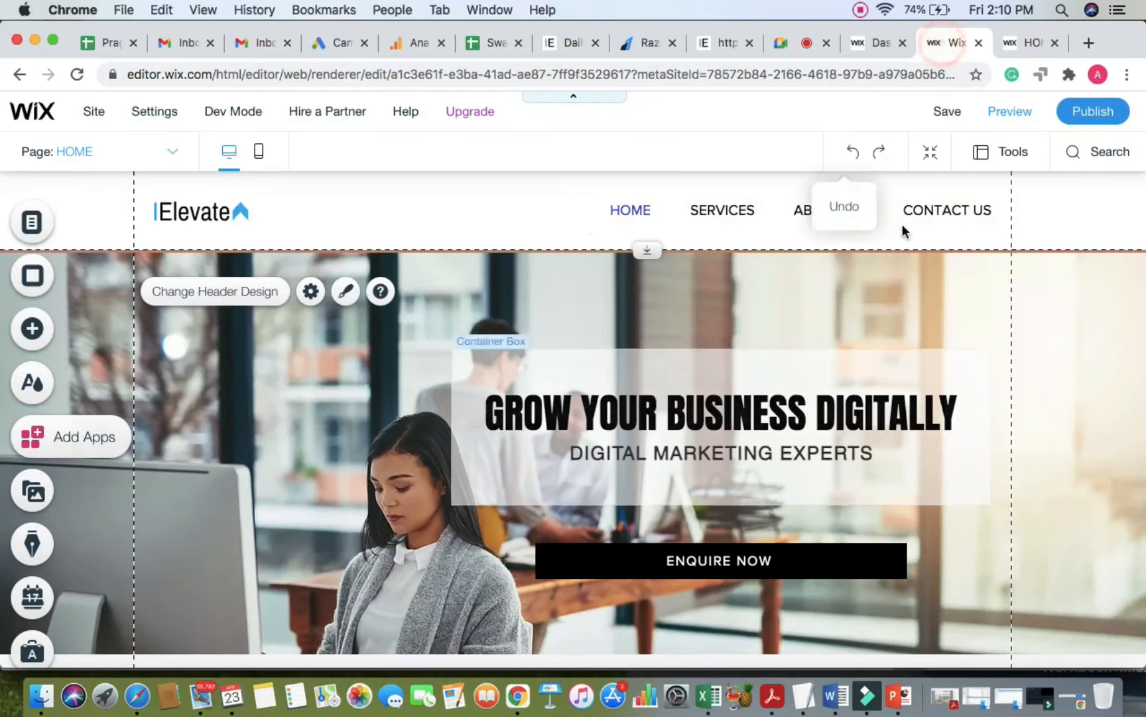
Step: Open and close the header settings, then republish the site and dismiss the confirmation
left_click(310, 292)
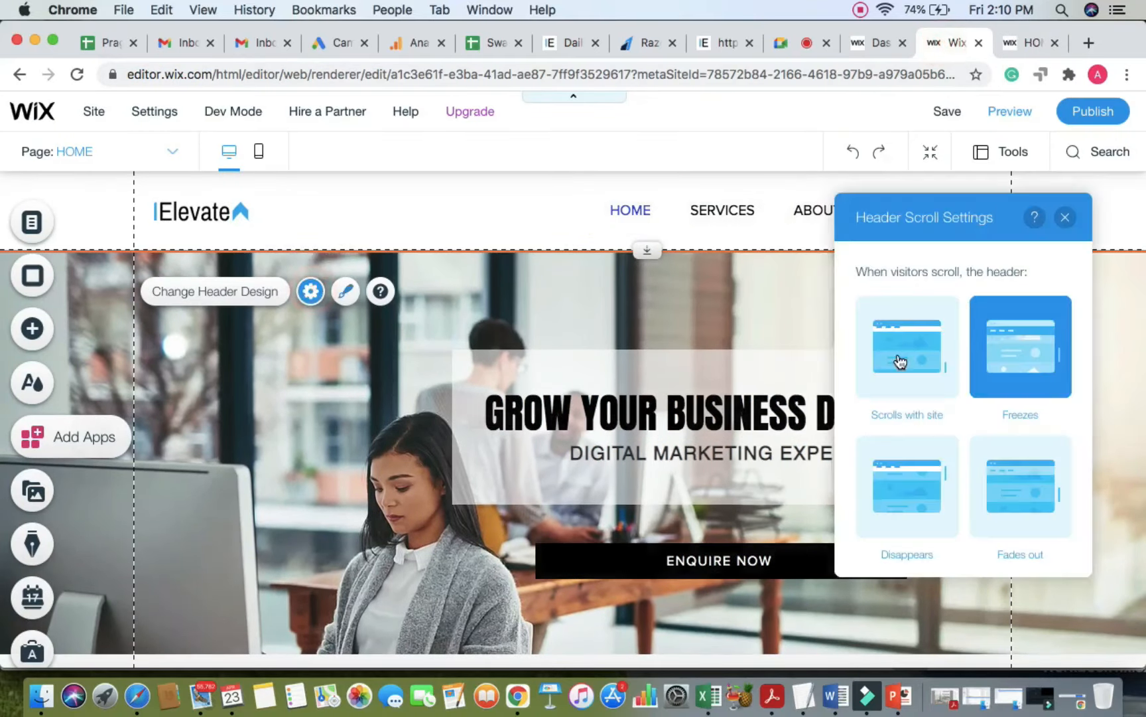
left_click(1065, 219)
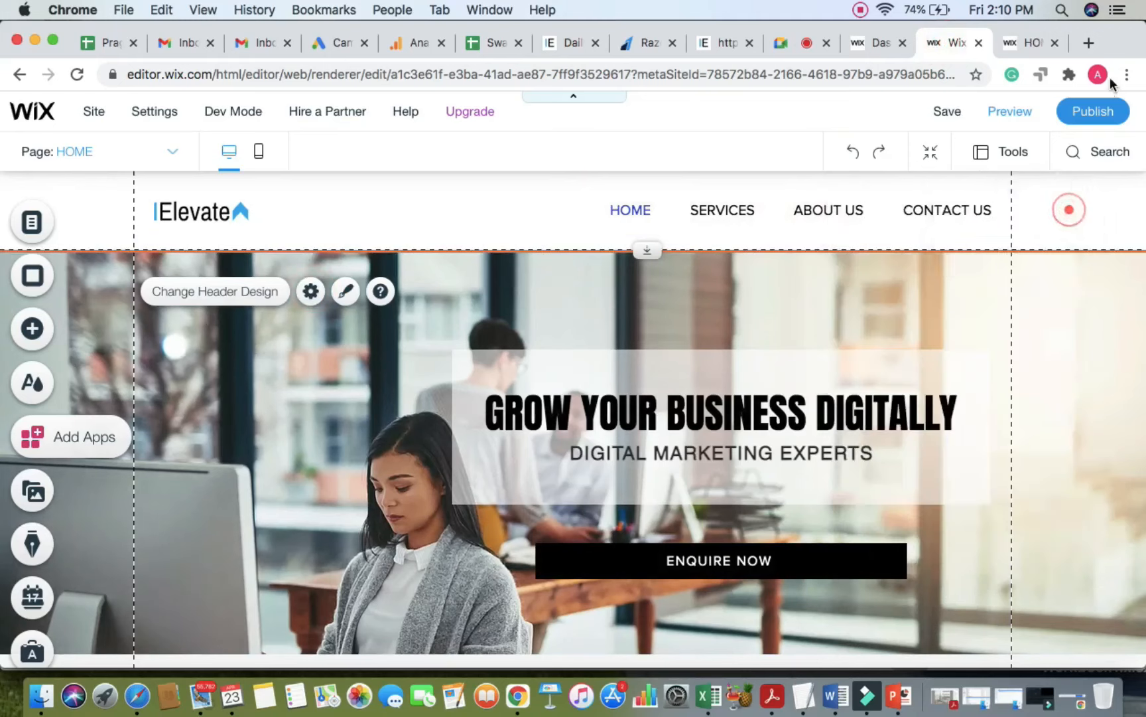
left_click(1094, 111)
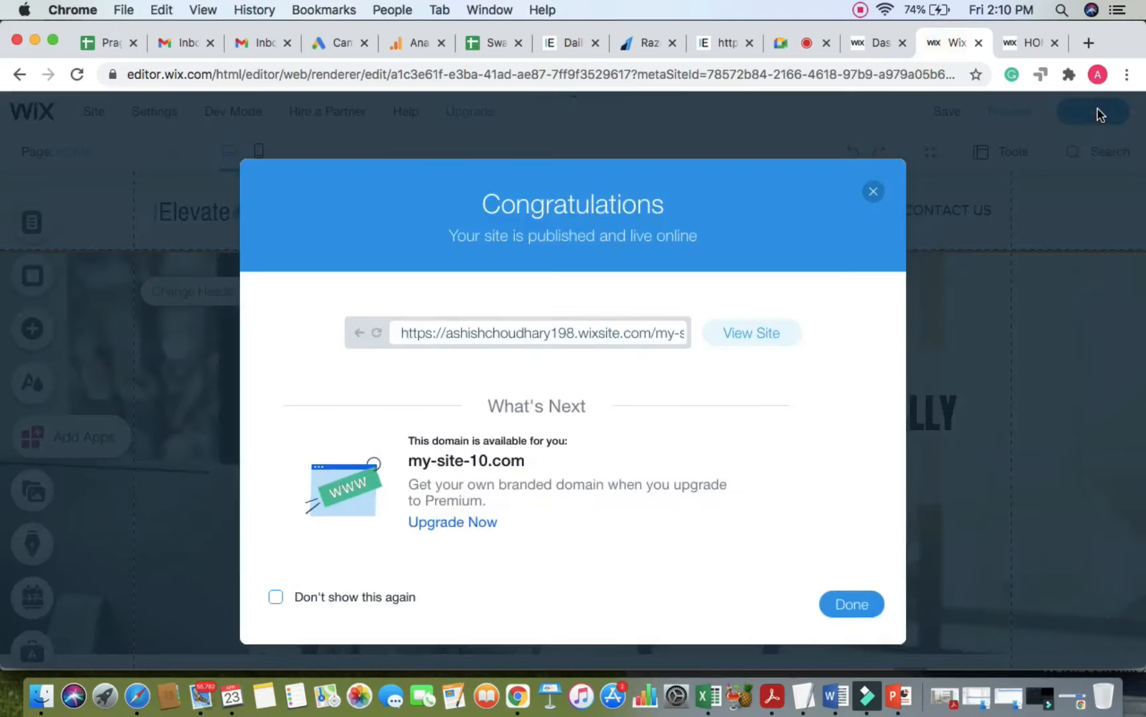
left_click(853, 604)
Step: Switch to the live homepage and reload it until the latest changes appear
left_click(1028, 43)
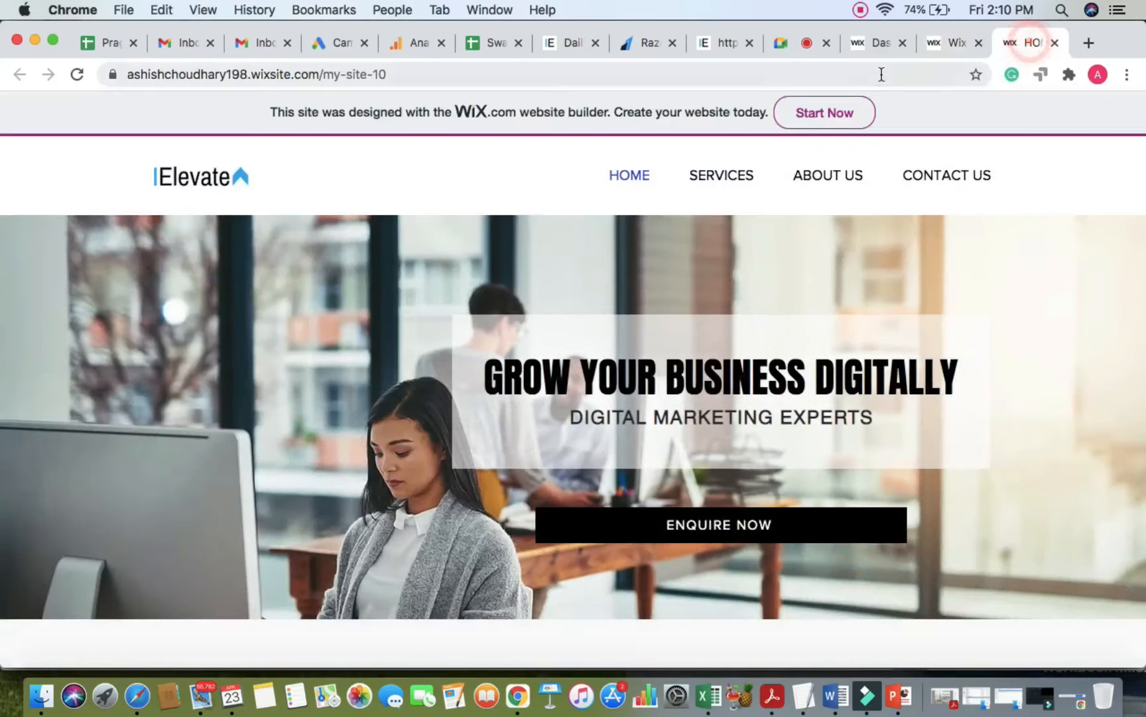
left_click(882, 74)
key("Return")
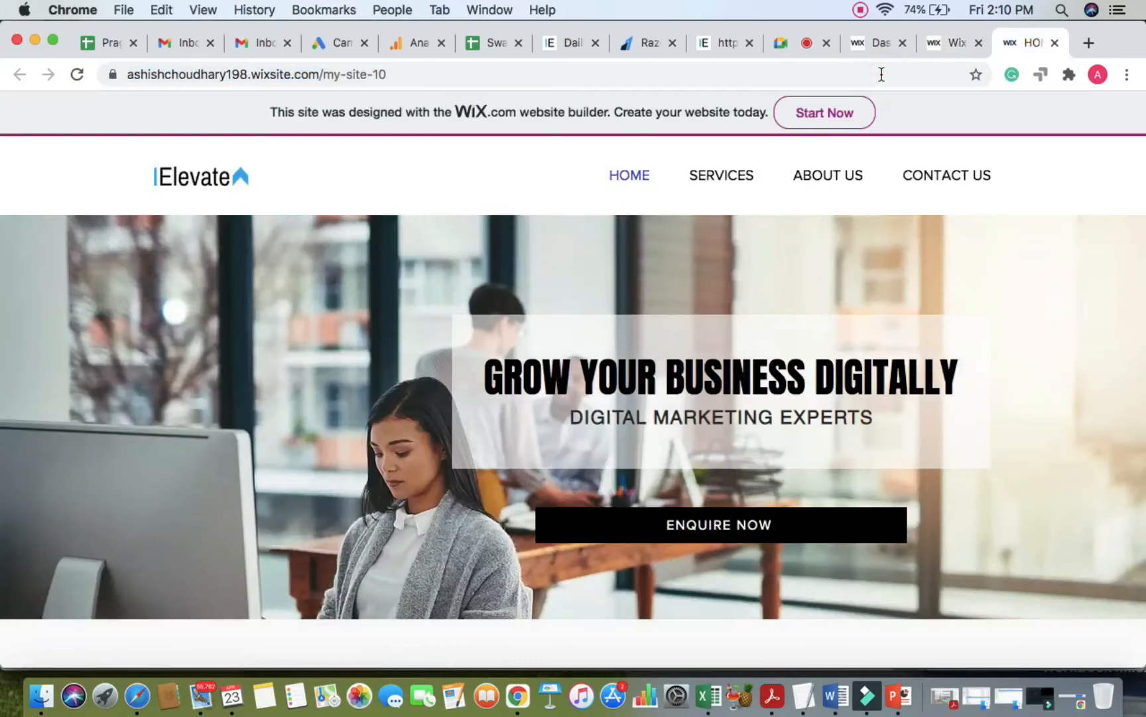
left_click(882, 74)
key("Return")
left_click(882, 74)
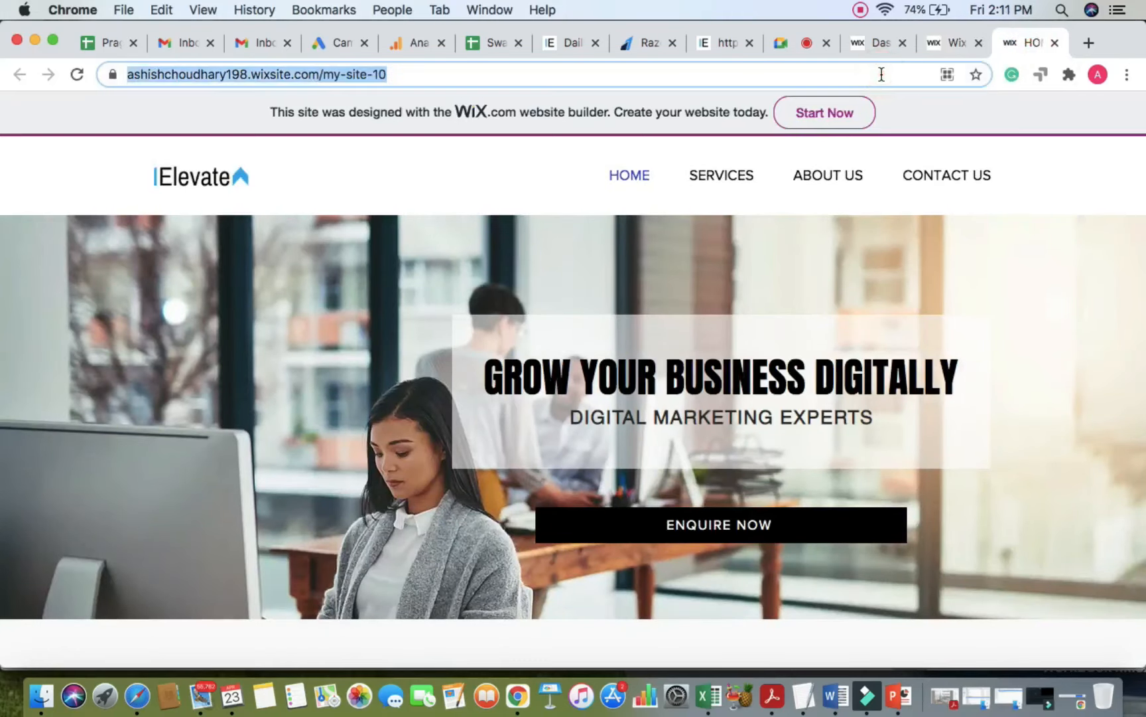
key("Return")
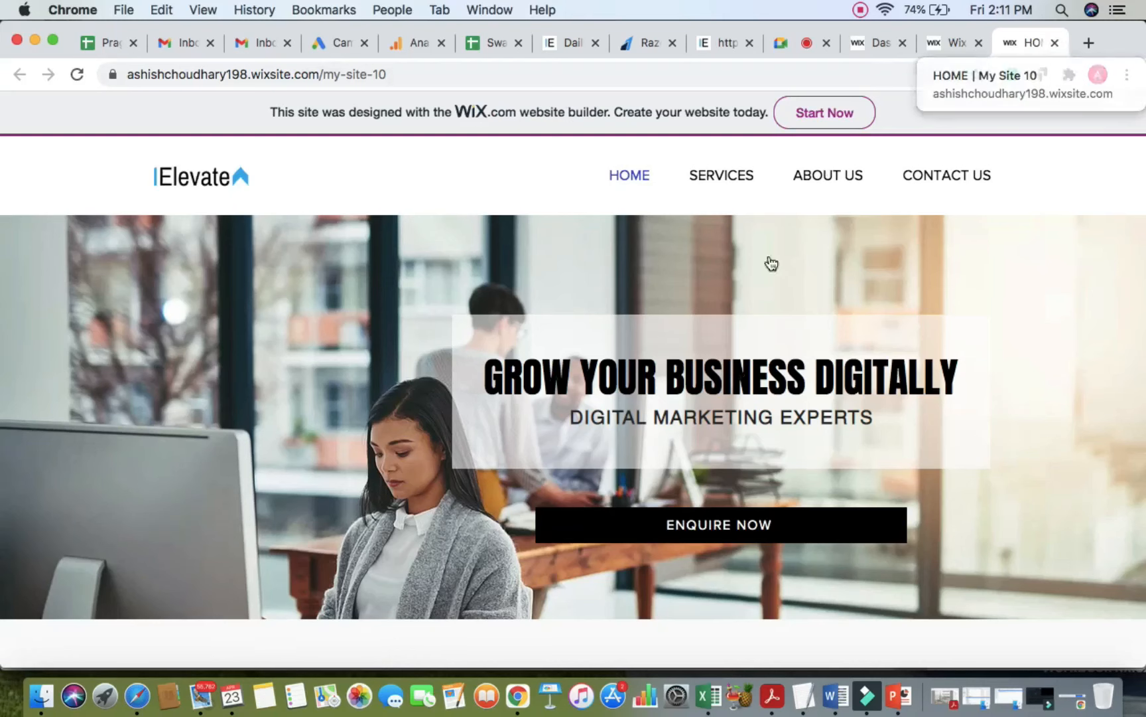
Step: Scroll the live homepage up and down to confirm the header stays pinned over the content
scroll(762, 327, "down", 3)
scroll(761, 328, "up", 3)
scroll(763, 334, "down", 3)
scroll(763, 334, "up", 3)
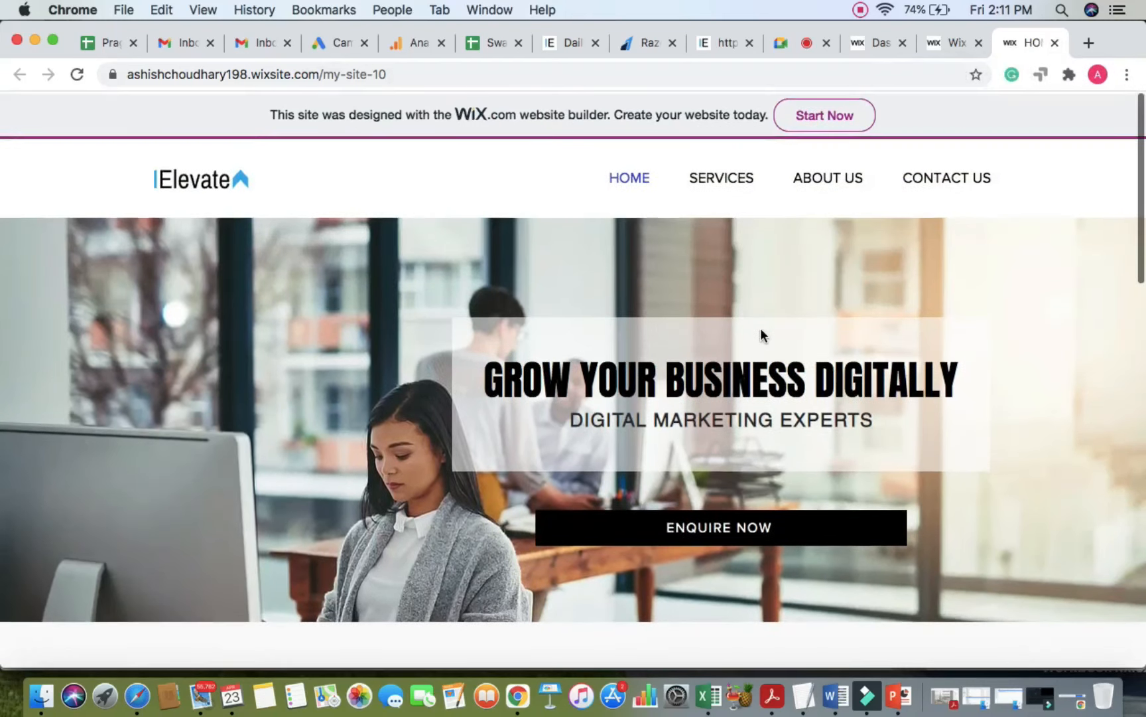
scroll(763, 333, "down", 4)
scroll(760, 328, "up", 4)
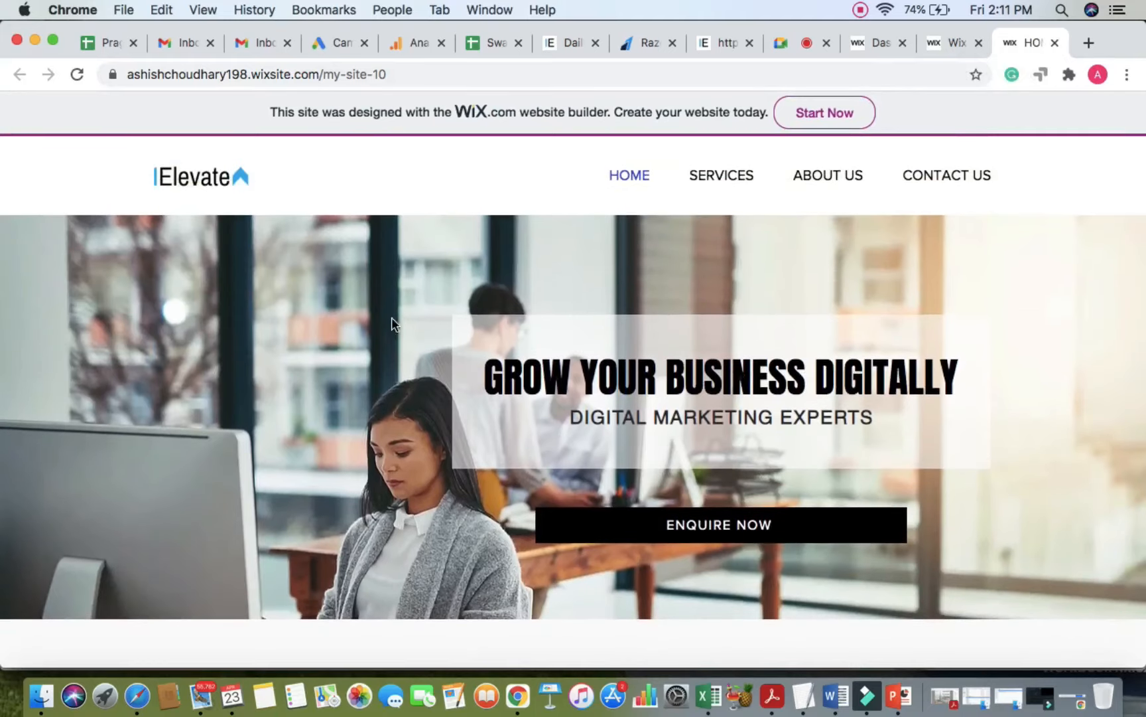
scroll(386, 404, "down", 2)
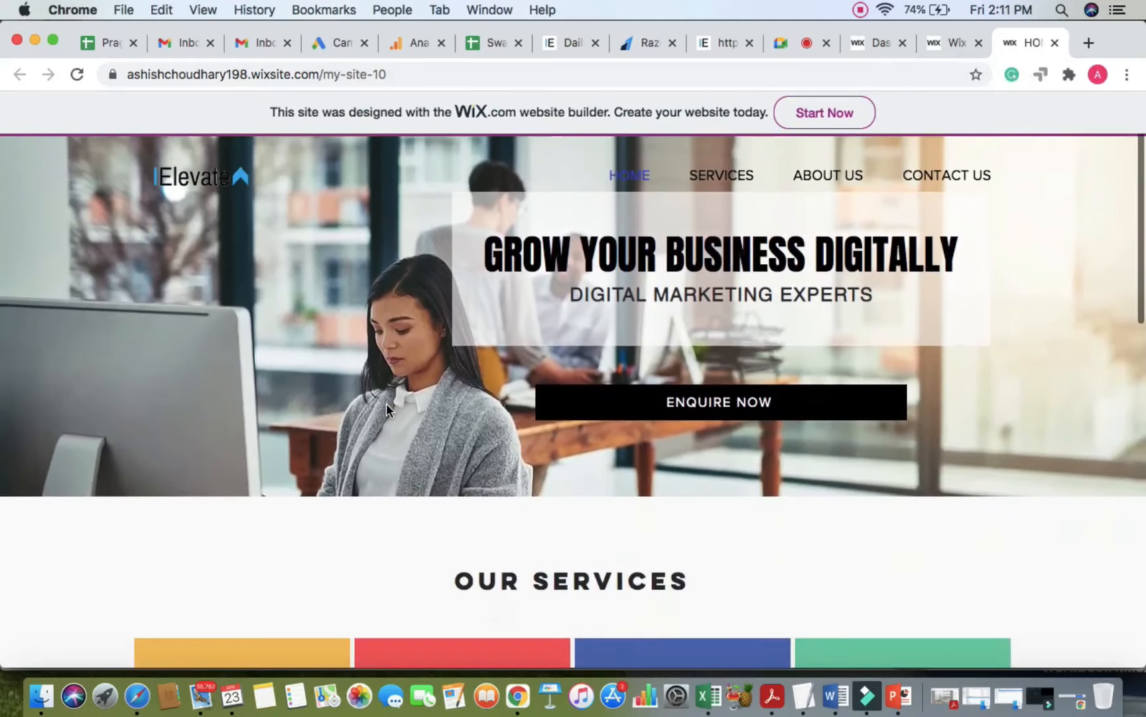
scroll(386, 403, "up", 2)
scroll(386, 403, "down", 2)
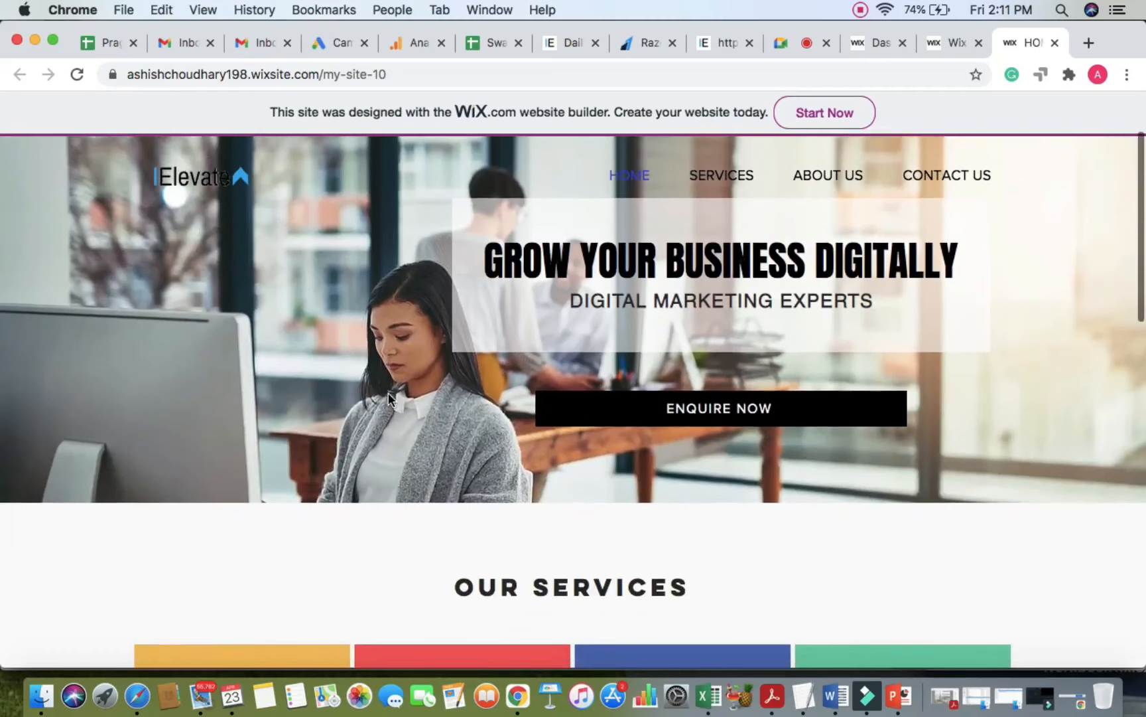
scroll(257, 296, "down", 5)
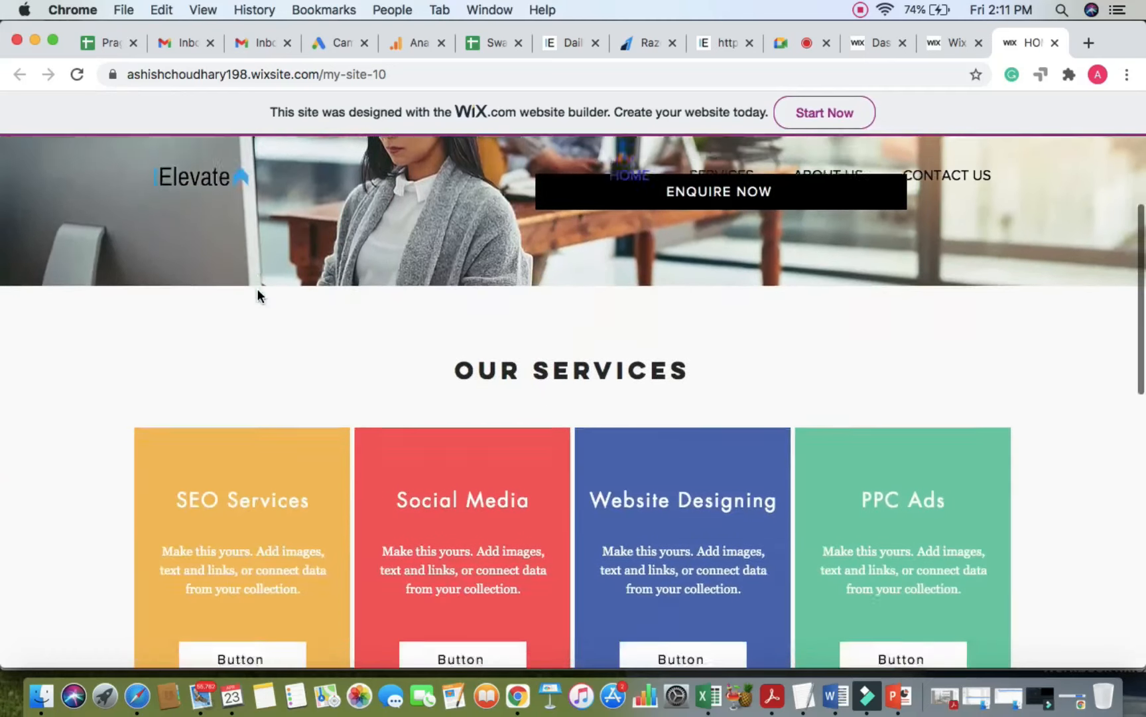
scroll(256, 295, "up", 1)
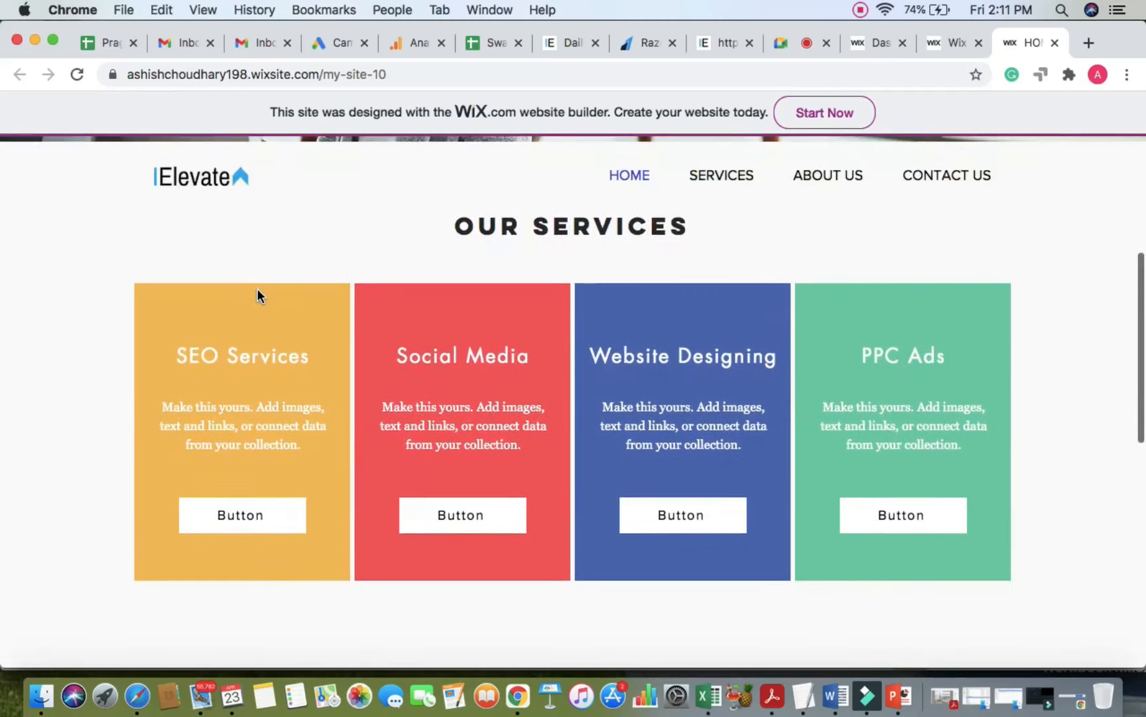
scroll(257, 295, "up", 10)
Step: Return to the Wix editor tab after briefly checking the Google Meet call
left_click(945, 44)
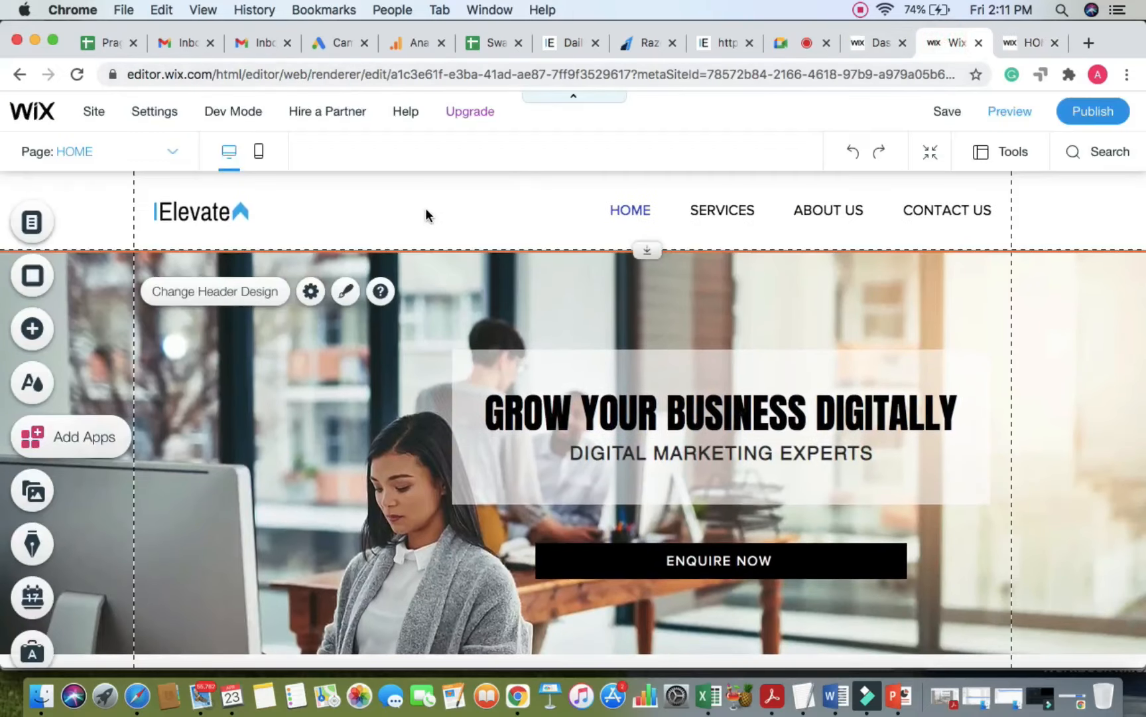
left_click(775, 43)
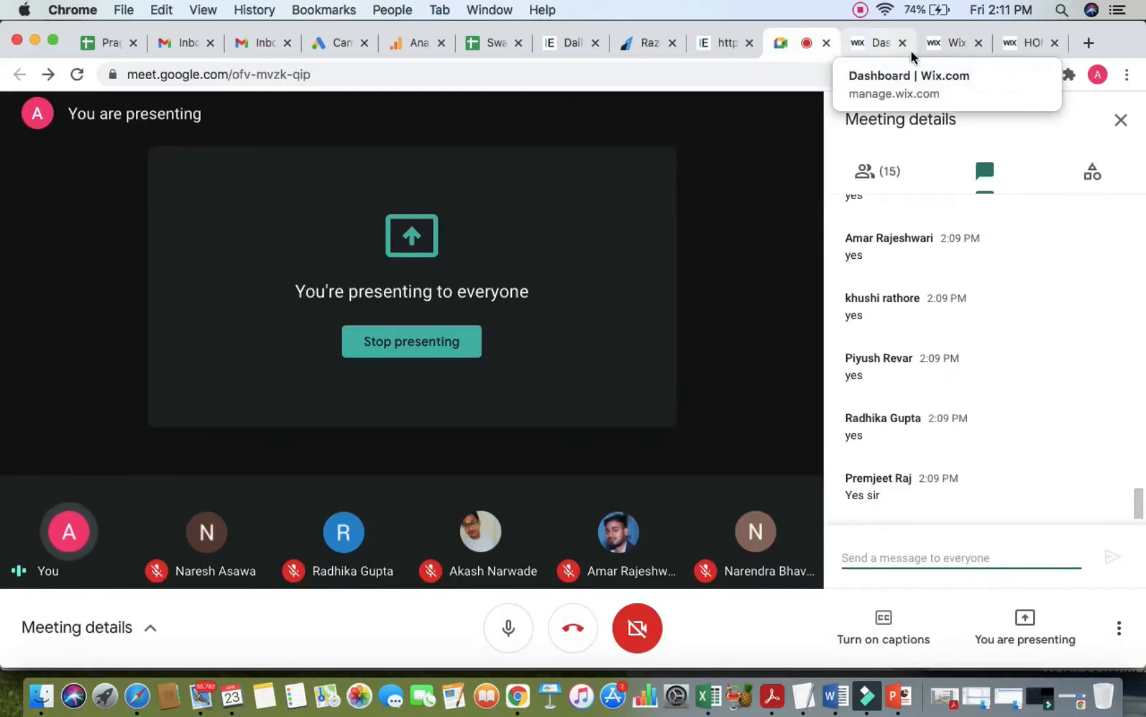
left_click(947, 46)
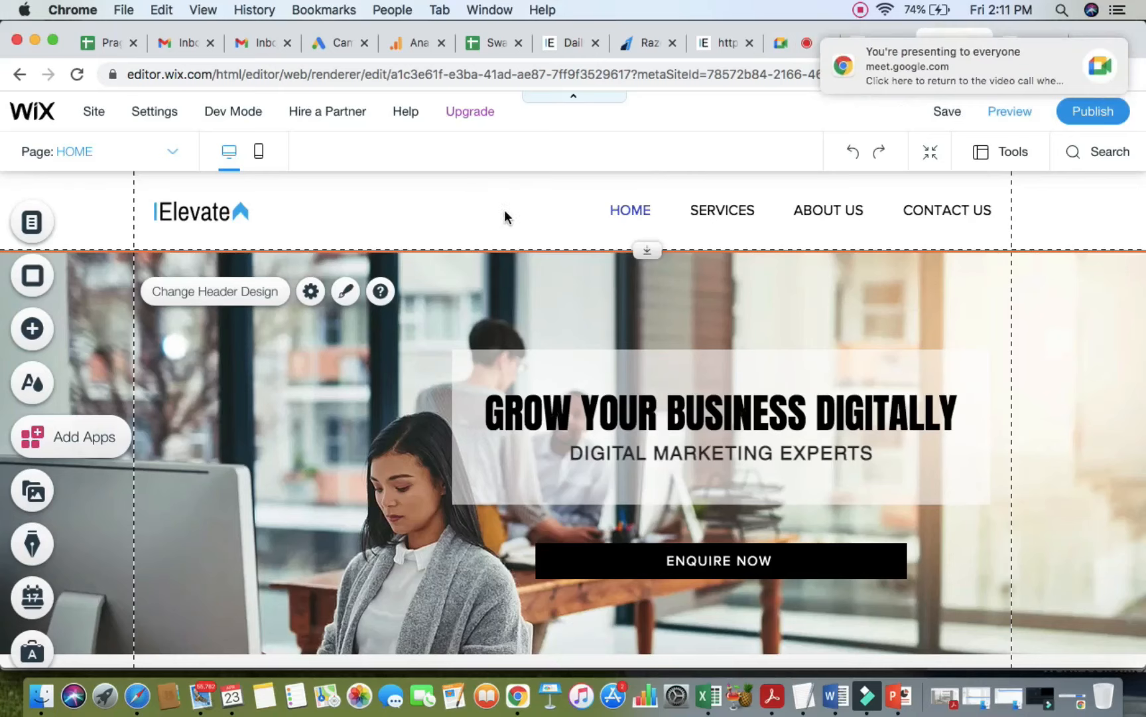
Step: Apply the plain white header design and adjust its background opacity
left_click(451, 212)
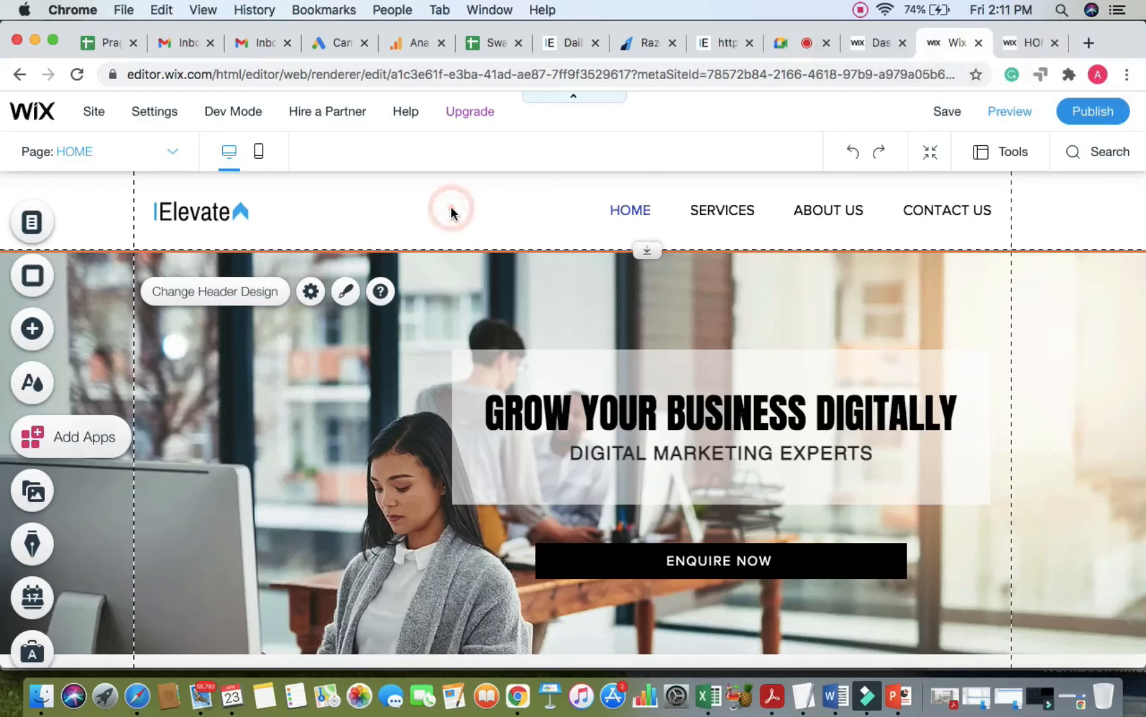
left_click(223, 292)
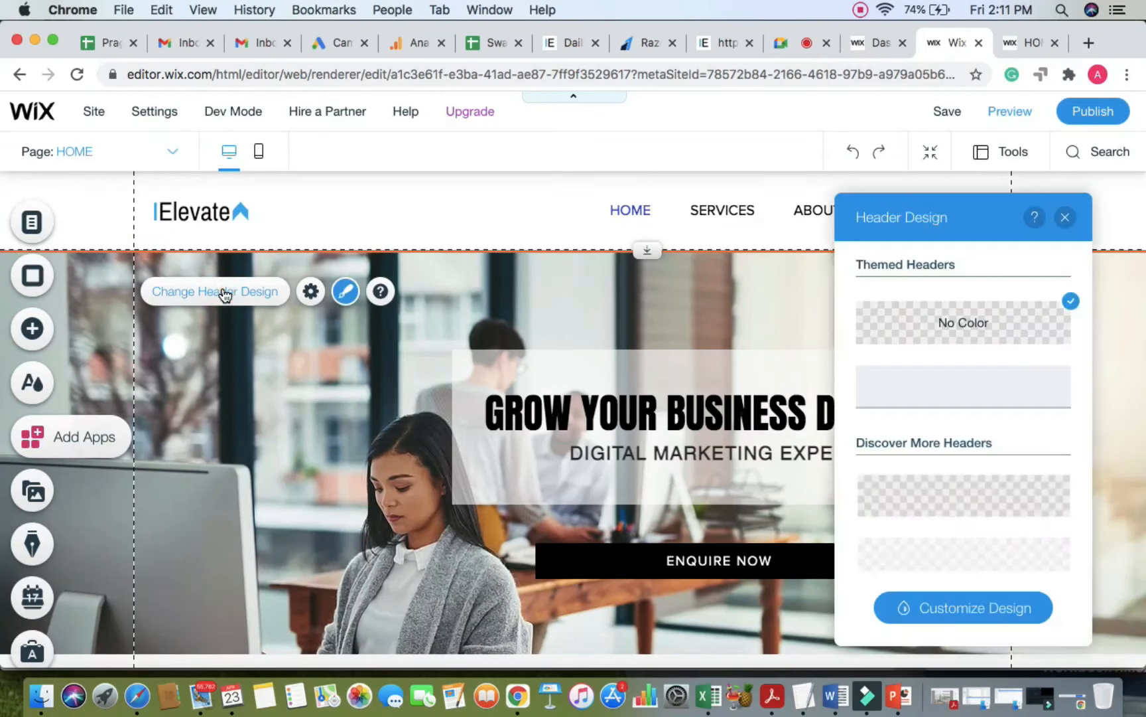
left_click_drag(906, 216, 717, 203)
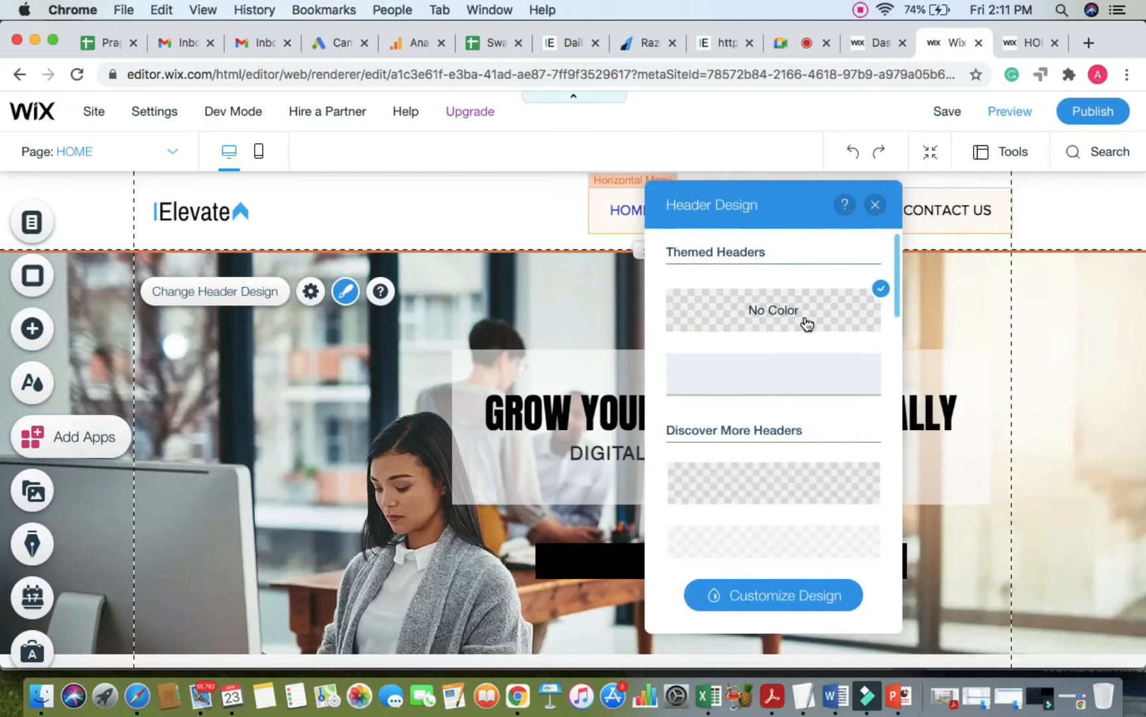
scroll(788, 428, "down", 5)
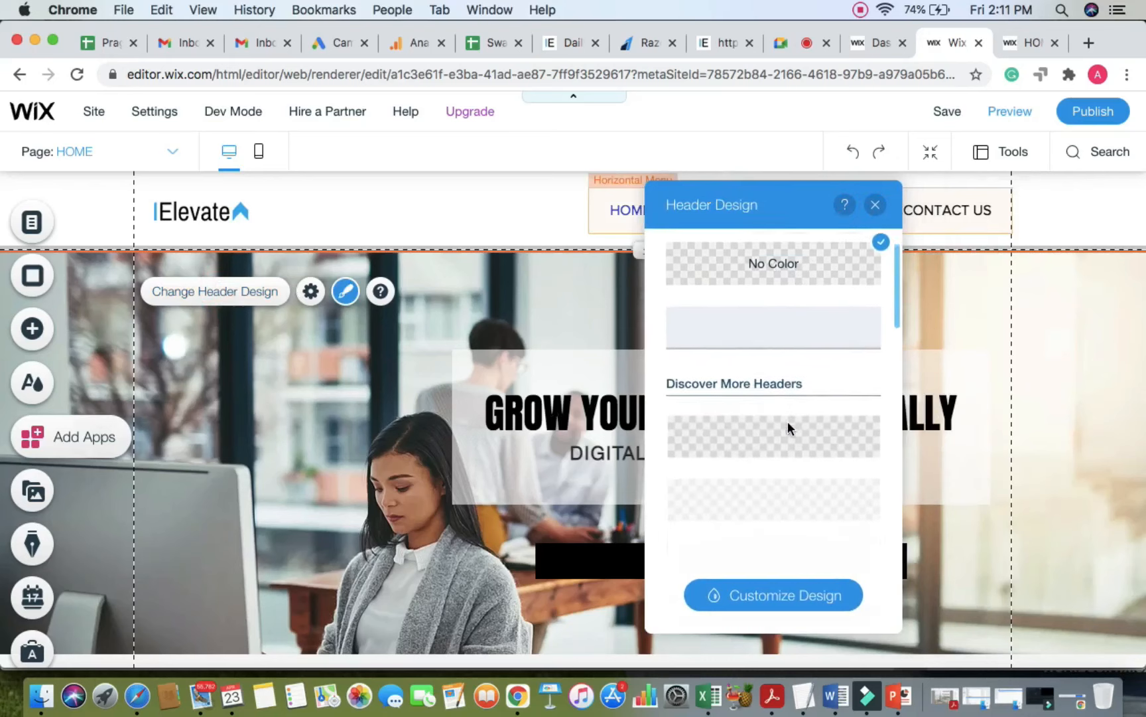
left_click(788, 428)
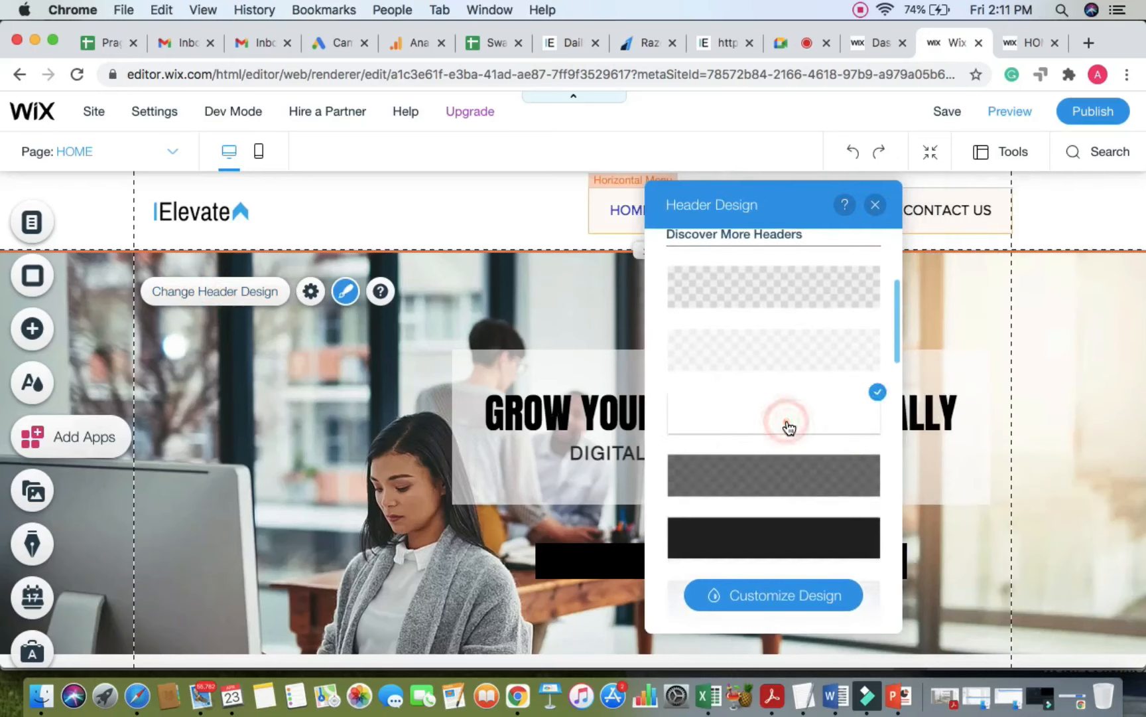
left_click(780, 594)
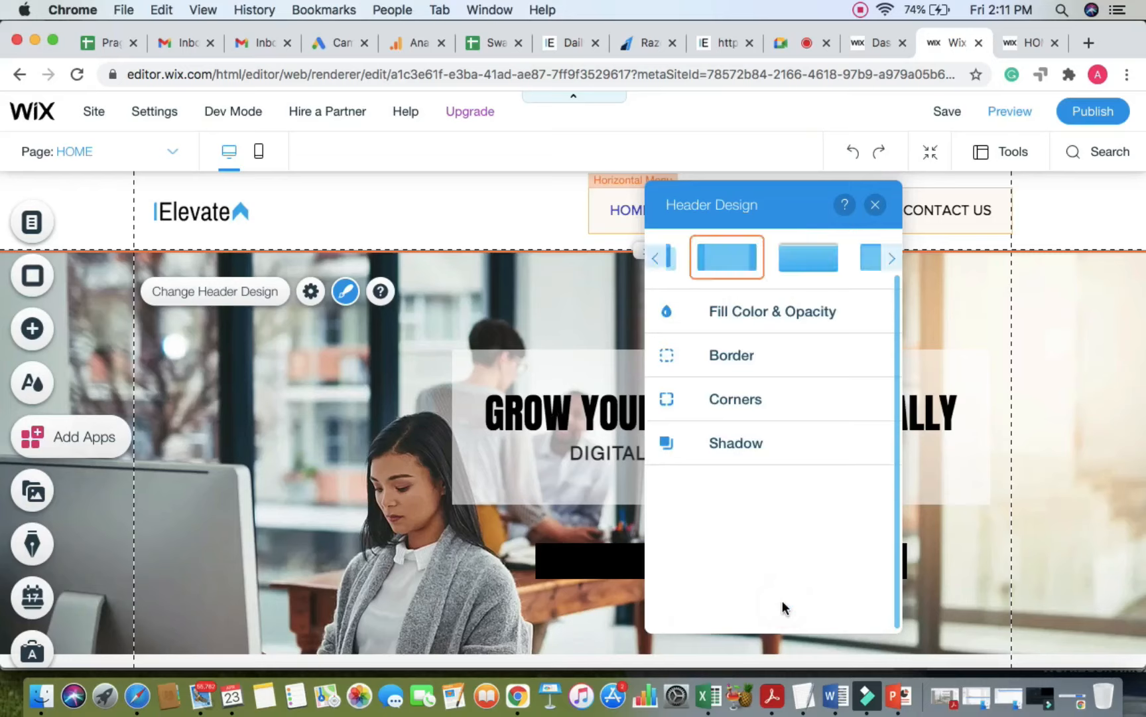
left_click(790, 322)
left_click_drag(755, 390, 805, 388)
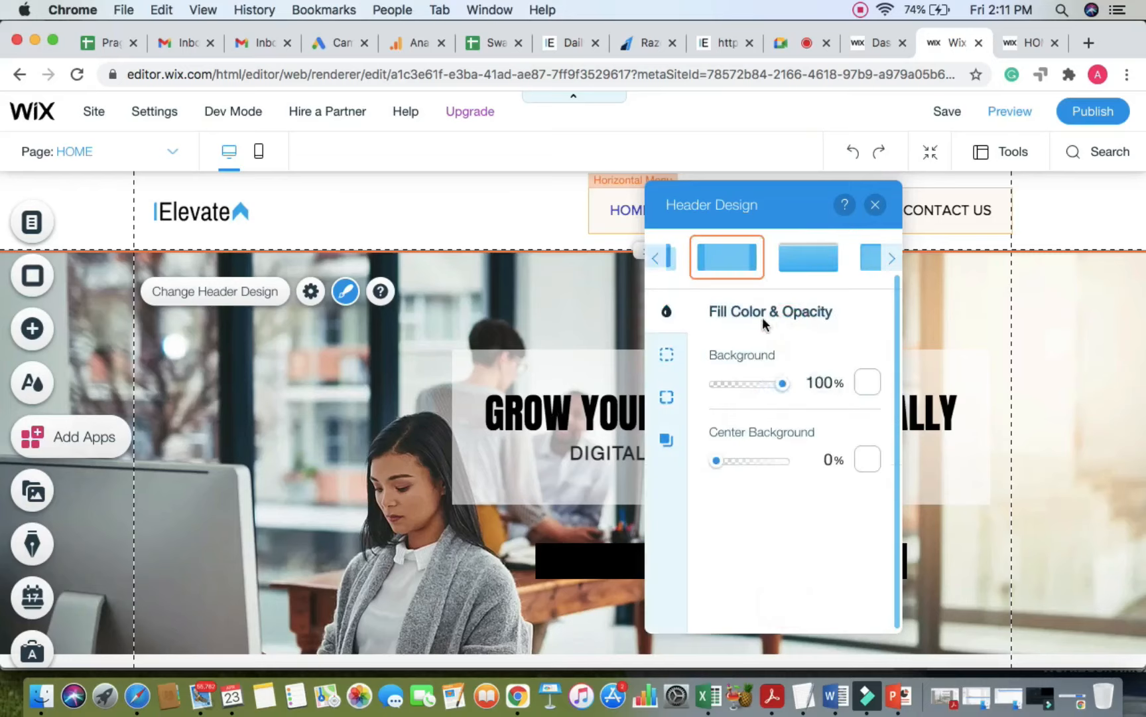
left_click(876, 206)
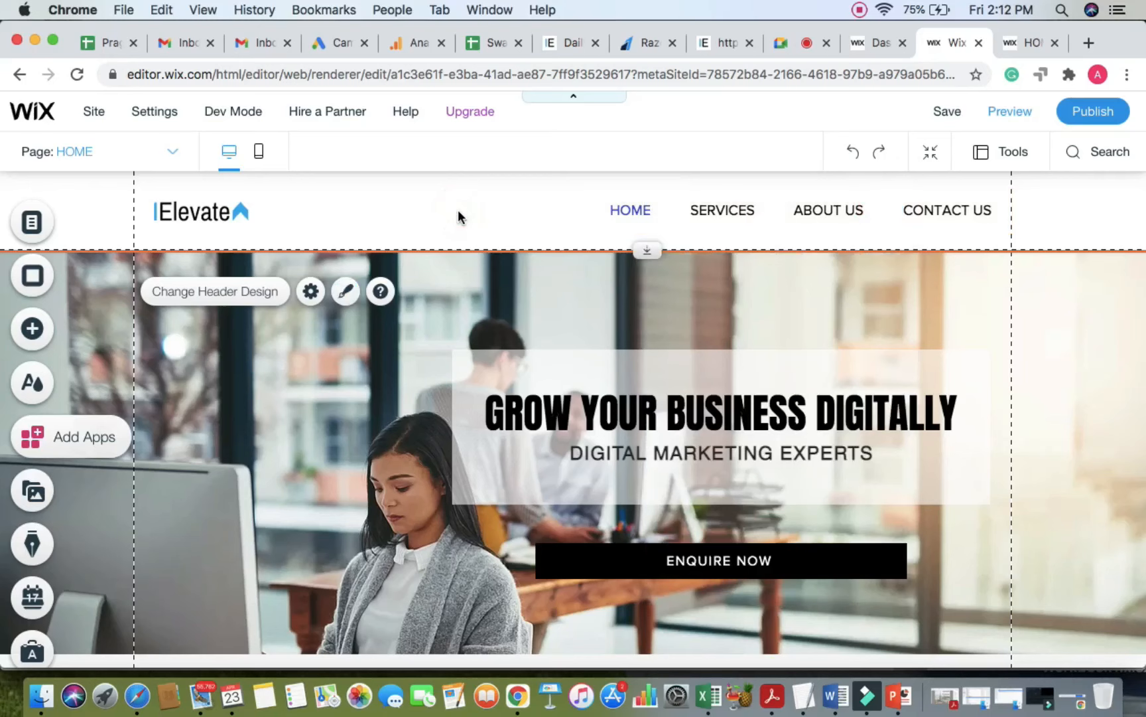
Step: Reapply the white header design, set its background to 100% opacity, and publish
left_click(244, 303)
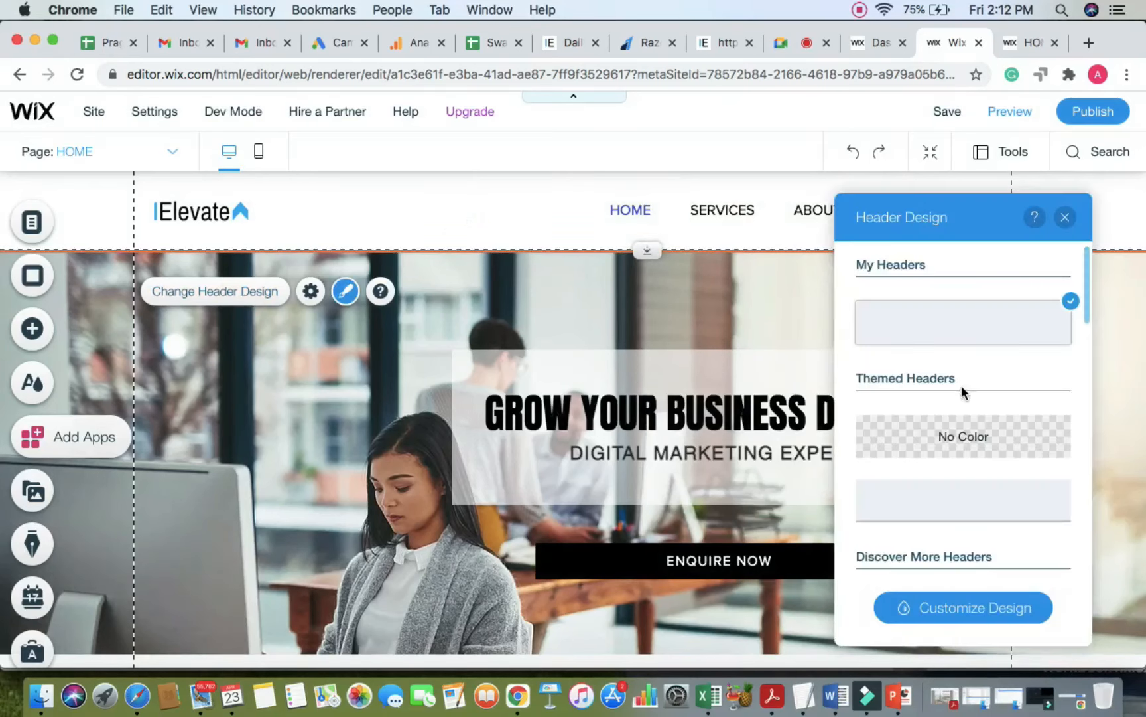
scroll(963, 390, "down", 3)
scroll(962, 398, "down", 2)
scroll(955, 478, "down", 1)
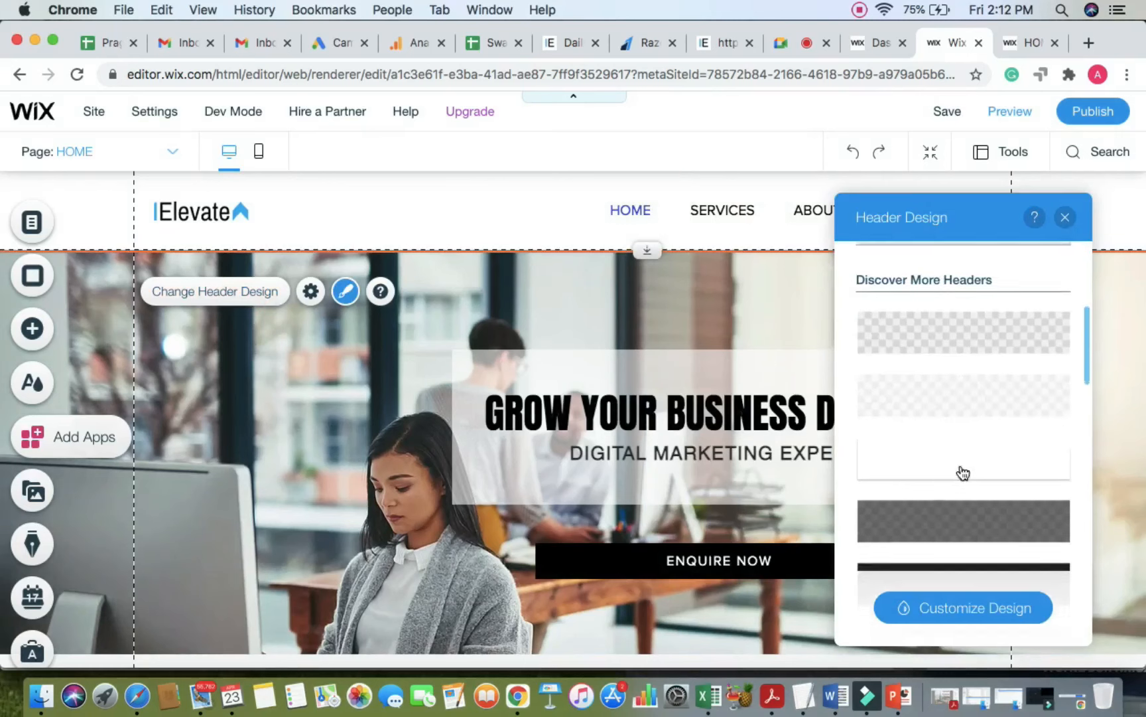
left_click(991, 457)
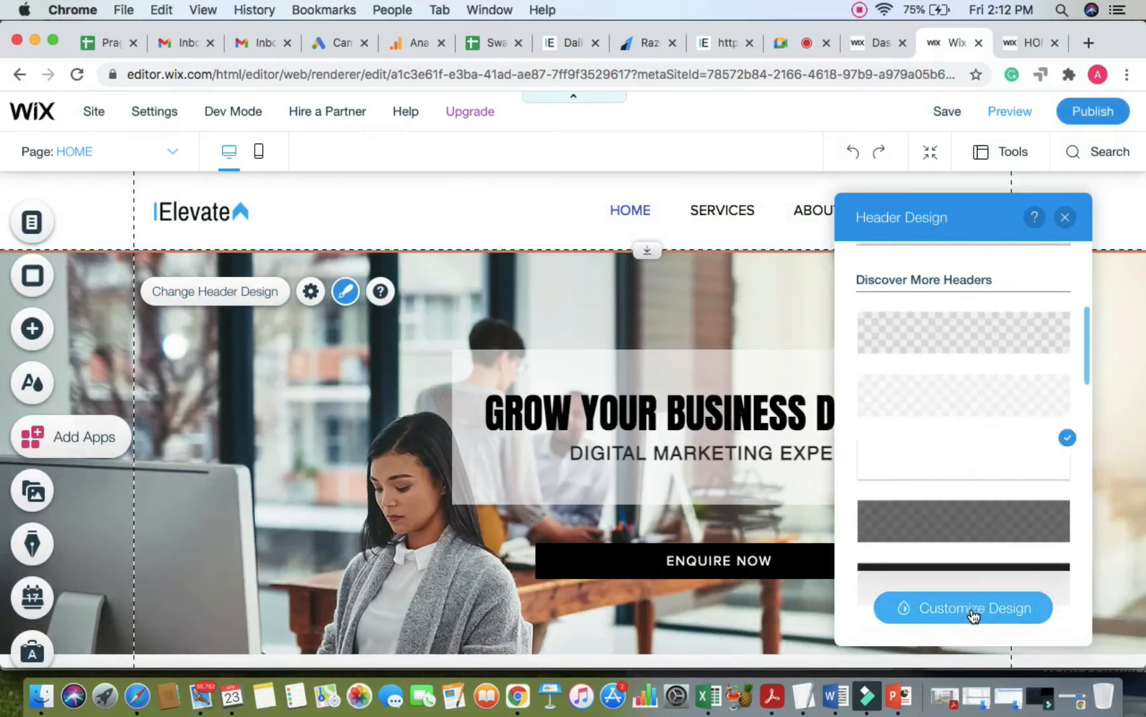
left_click(993, 617)
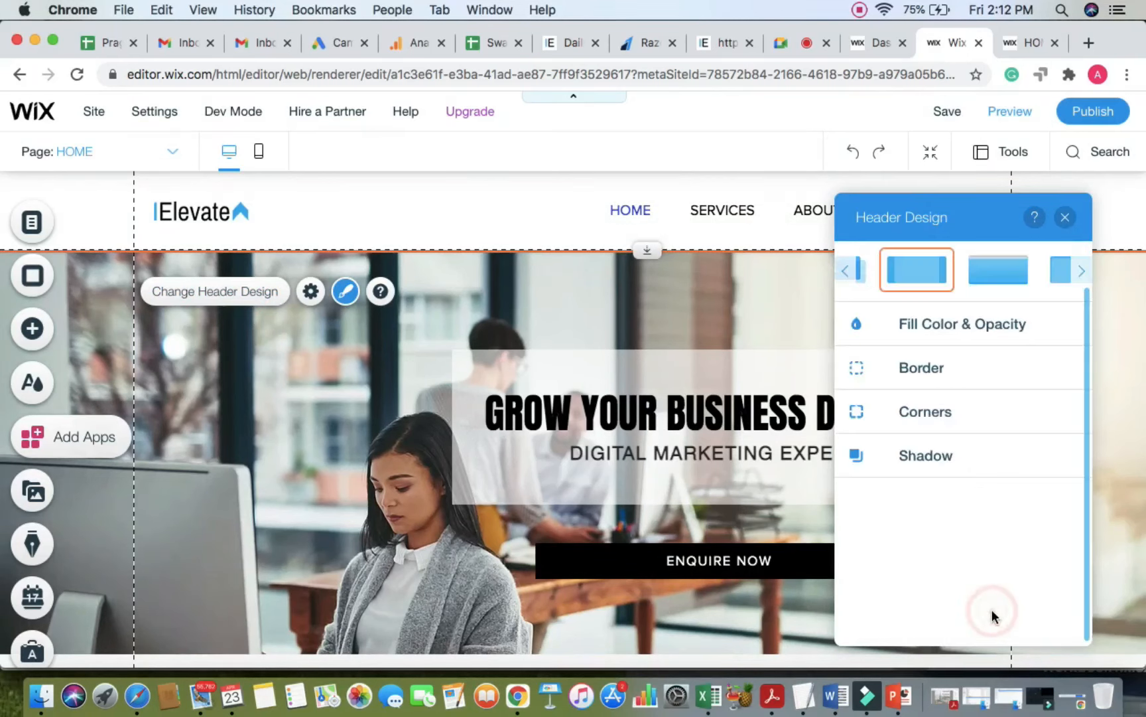
left_click(963, 333)
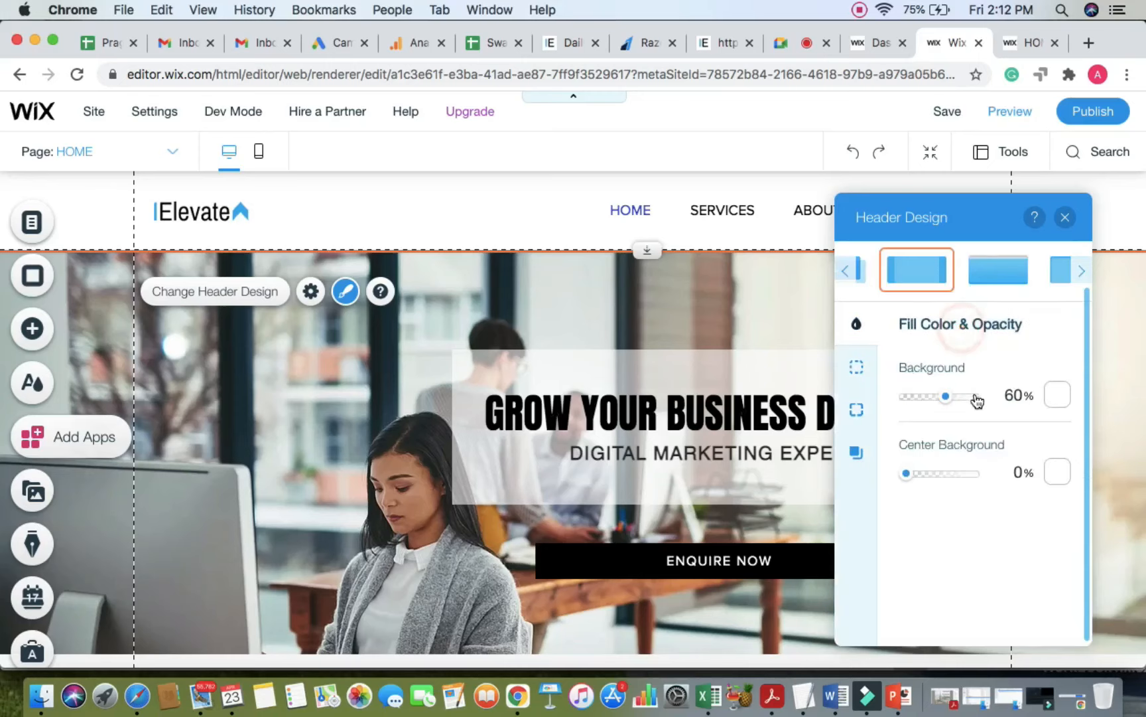
left_click_drag(944, 397, 997, 398)
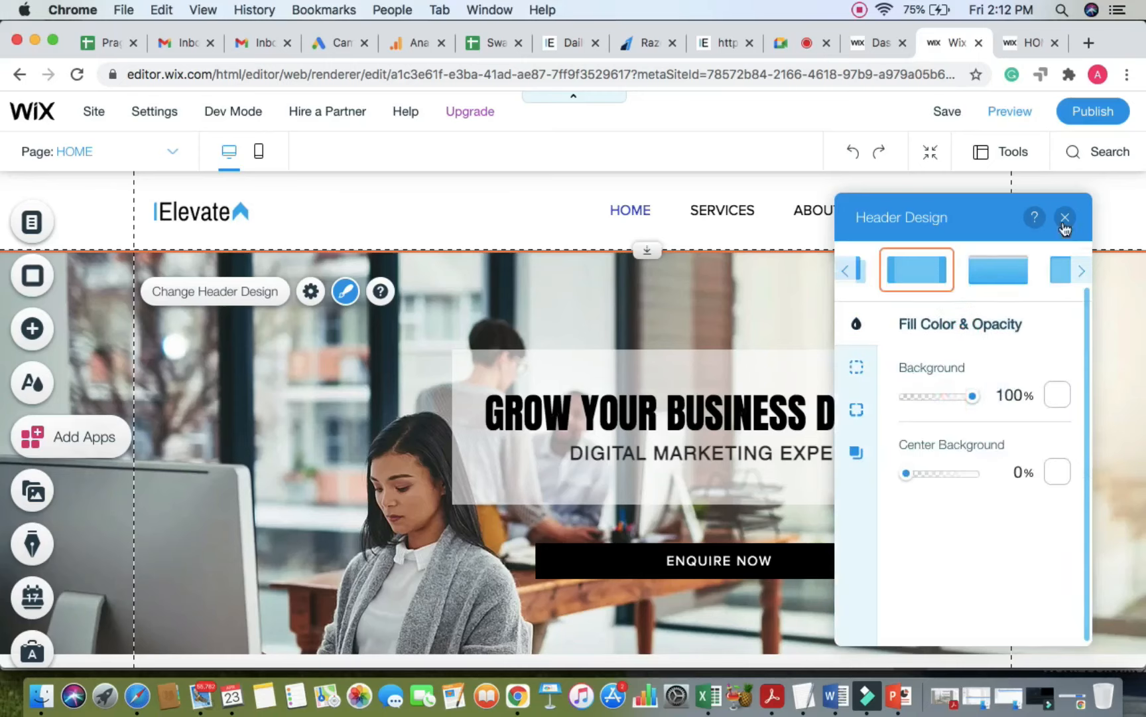
left_click(1105, 107)
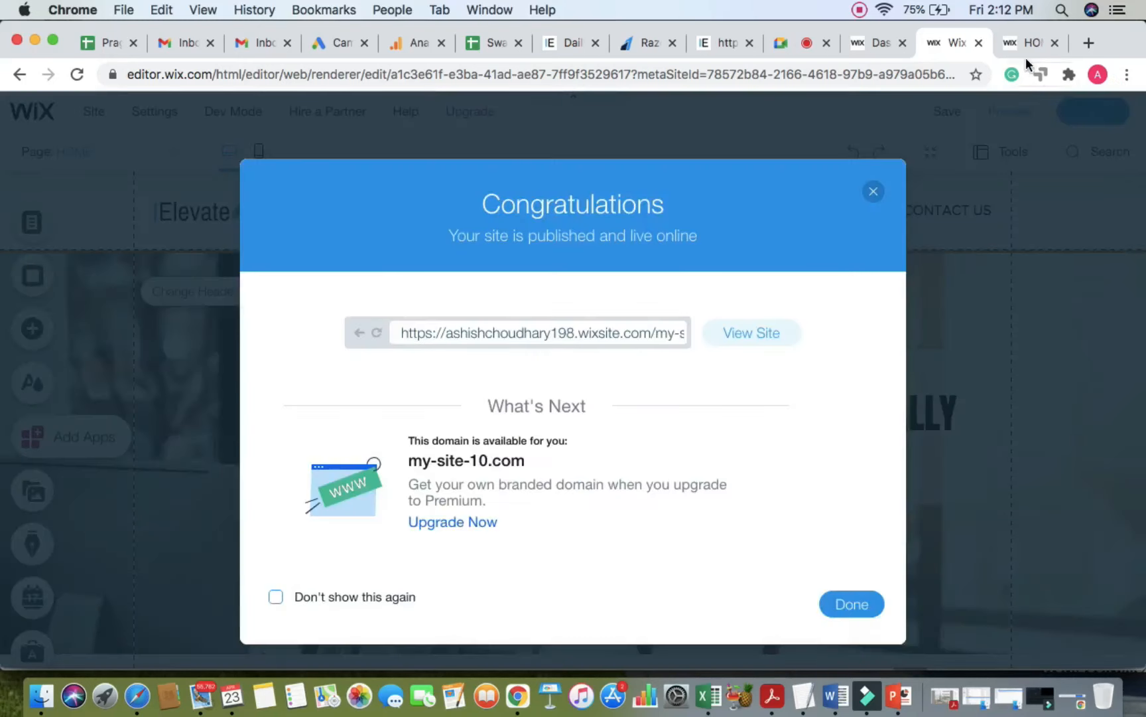
Step: Reload the published site twice in the live site tab
left_click(1027, 44)
left_click(882, 69)
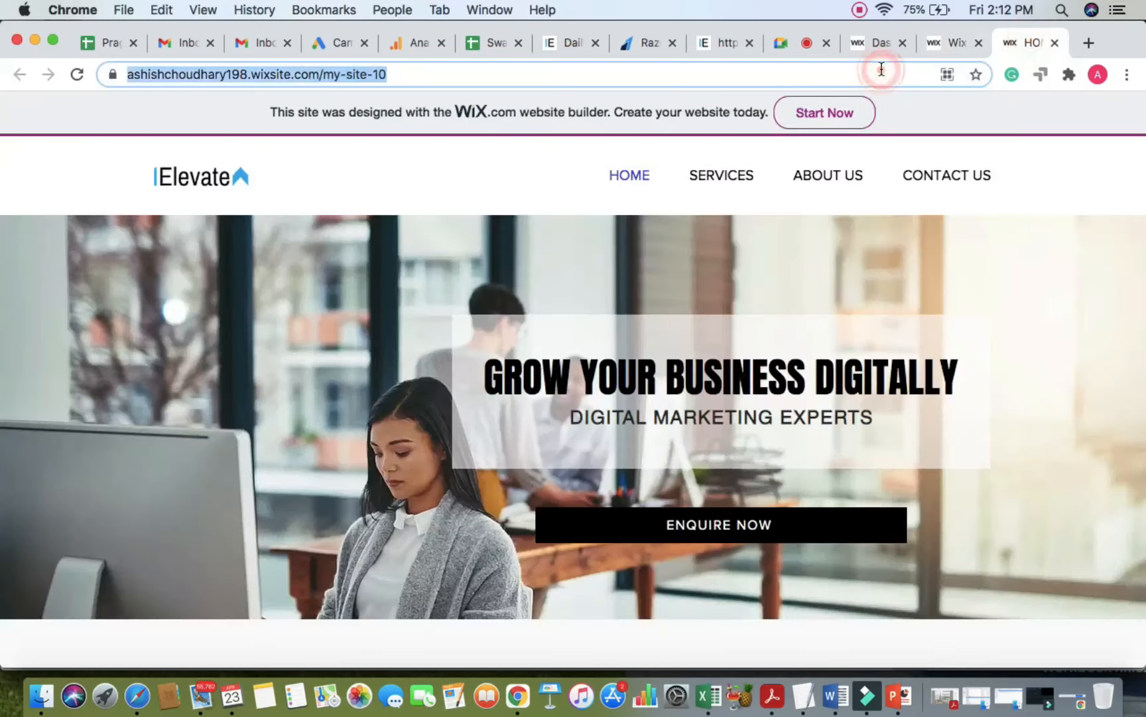
key("Return")
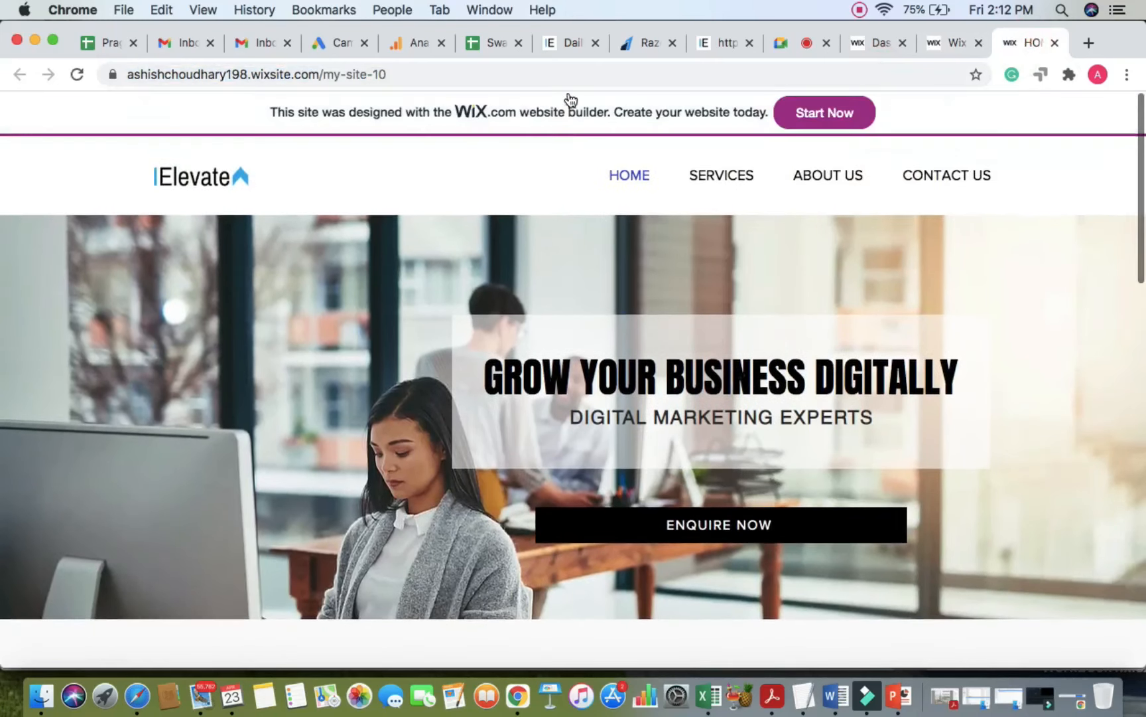
left_click(586, 69)
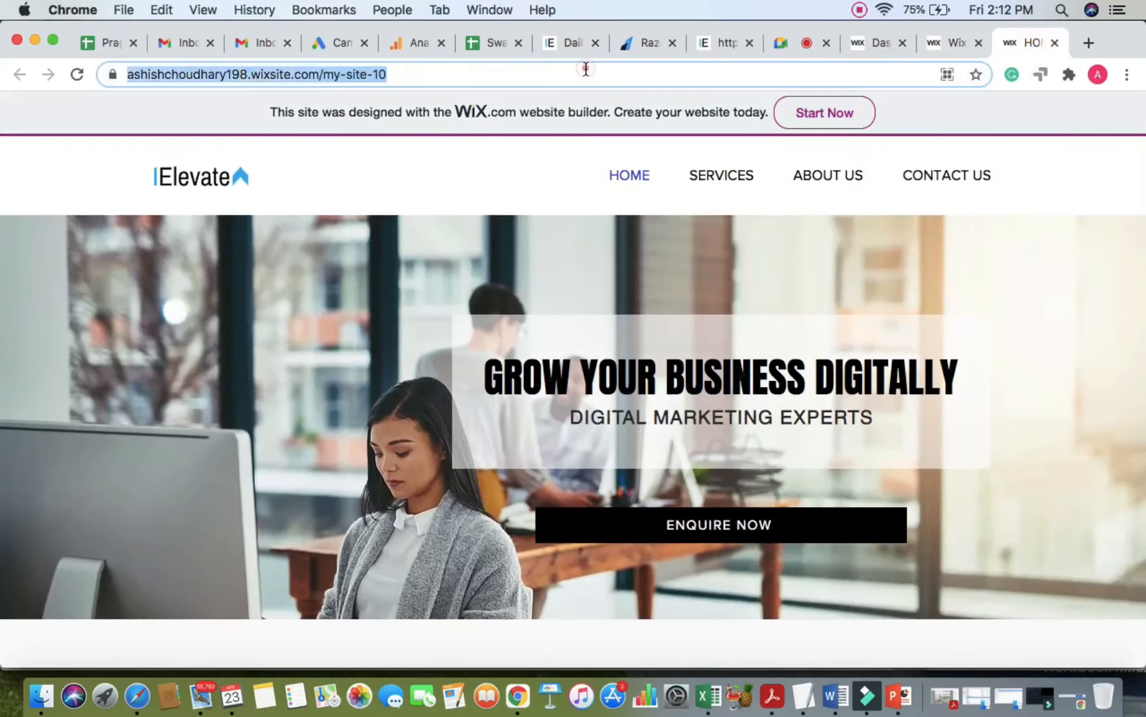
key("Return")
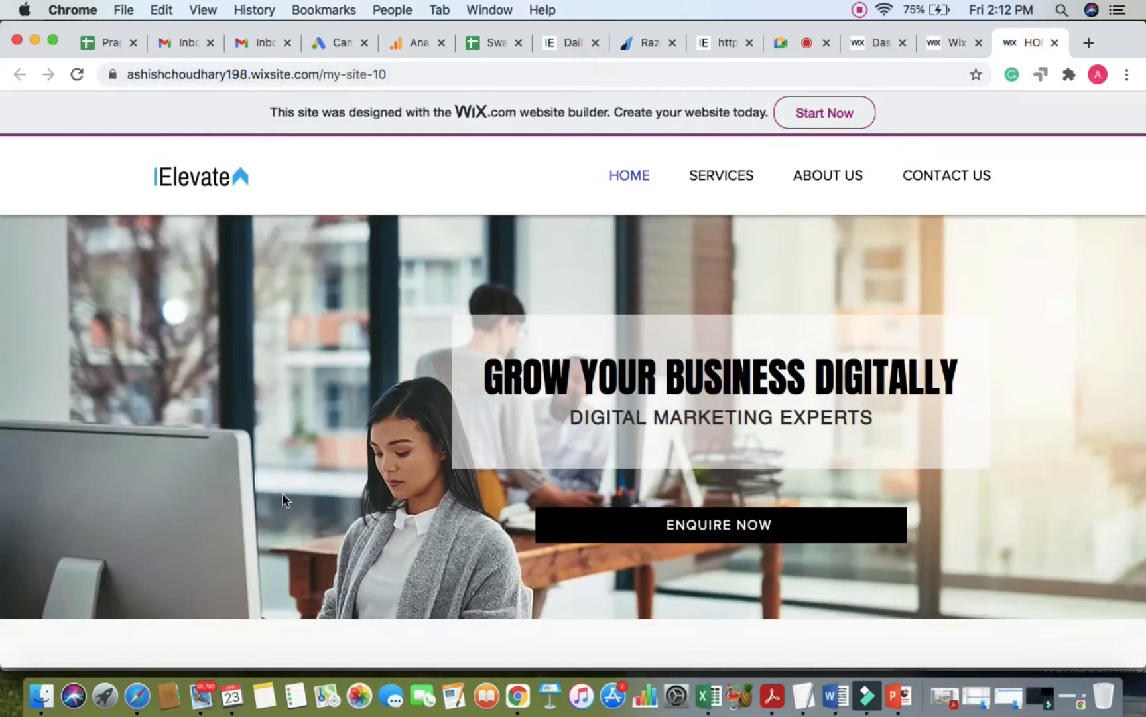
Step: Scroll the live homepage to check the white header, then go to the Google Meet tab
scroll(283, 493, "down", 6)
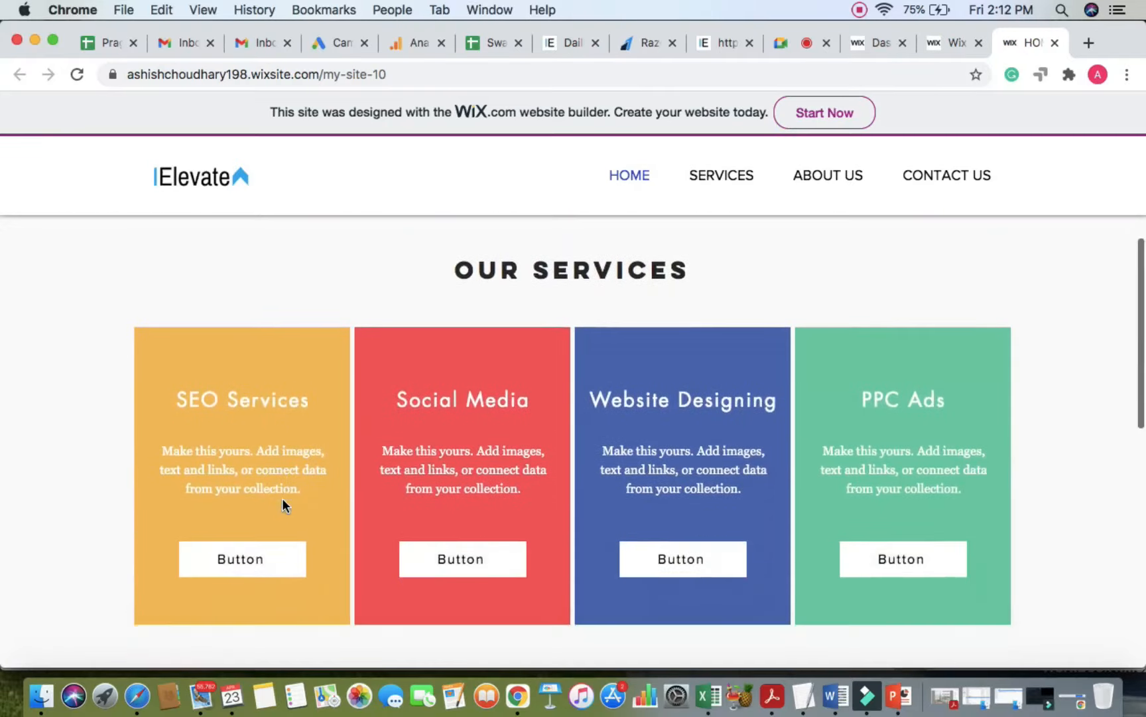
scroll(282, 502, "down", 7)
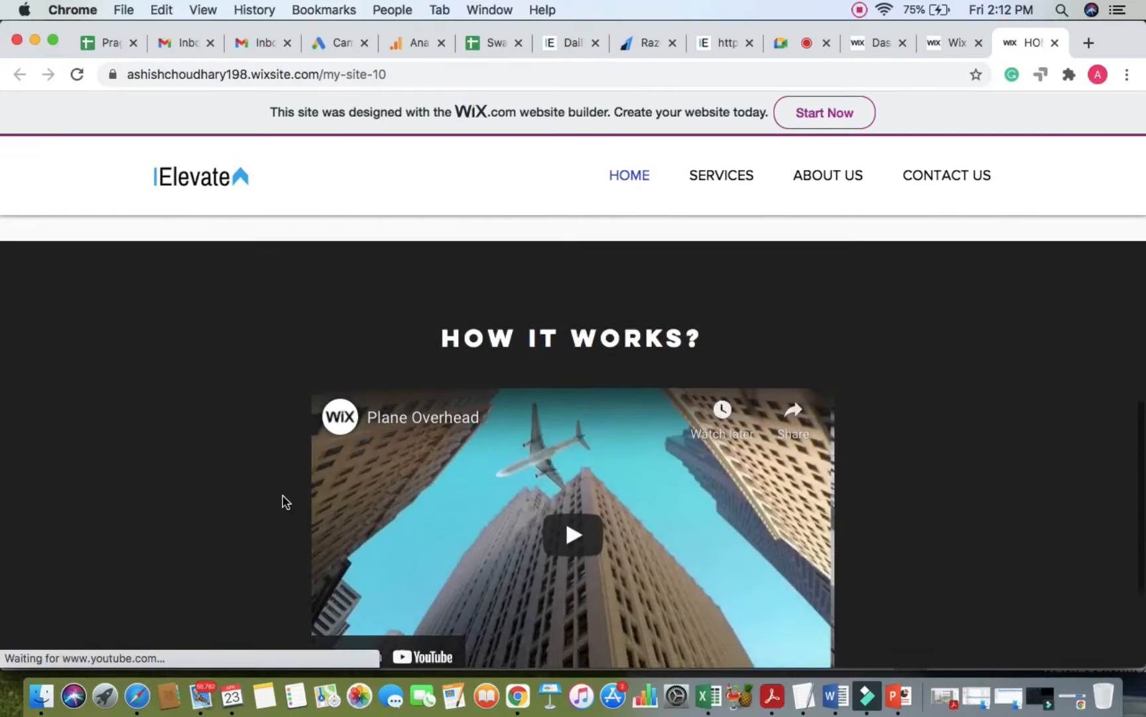
scroll(282, 501, "down", 4)
scroll(281, 497, "up", 15)
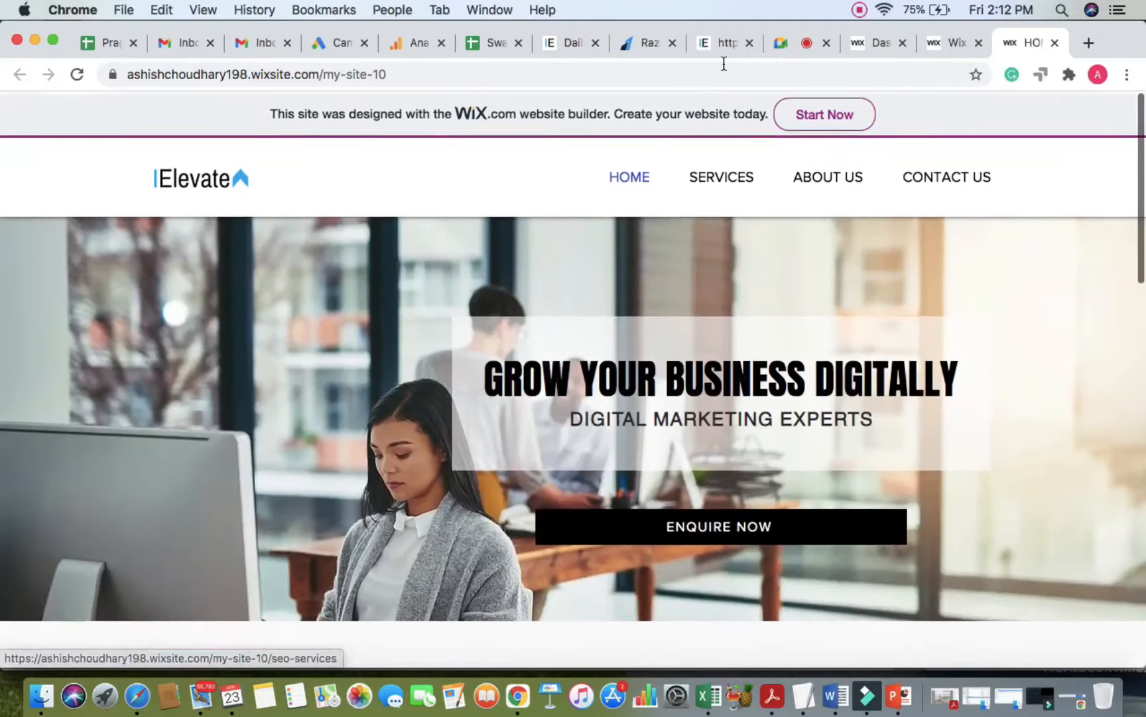
left_click(787, 43)
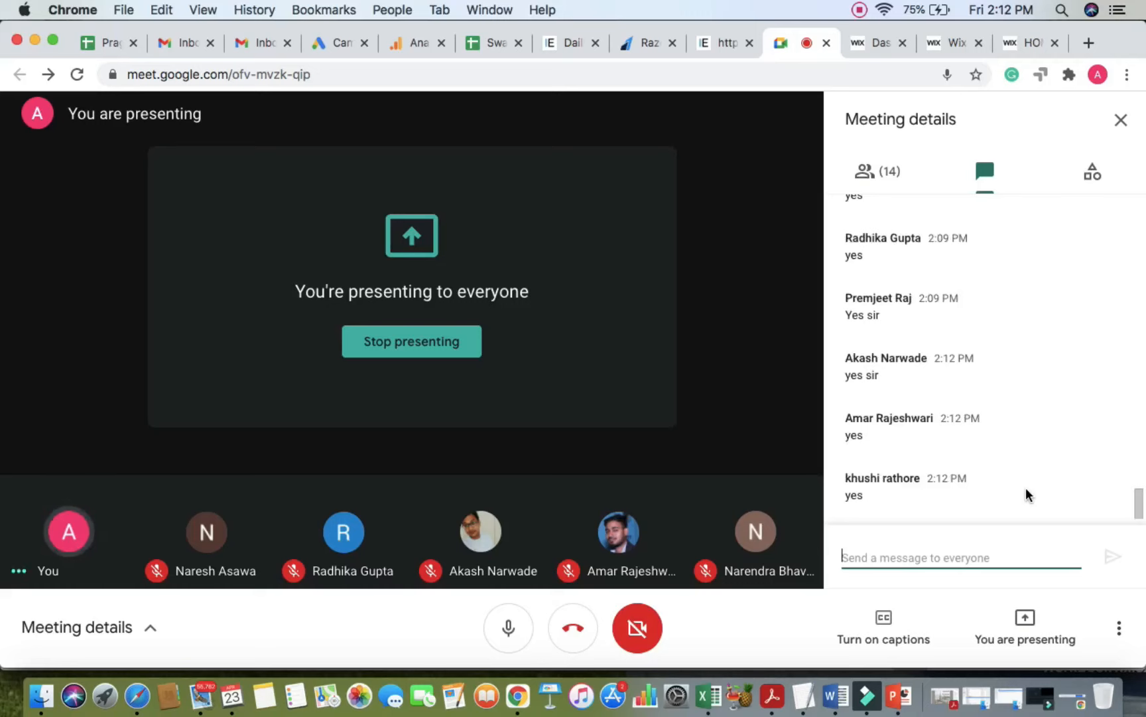
Step: Dismiss the publish congratulations and drag the horizontal menu up near the header's top edge
left_click(1027, 42)
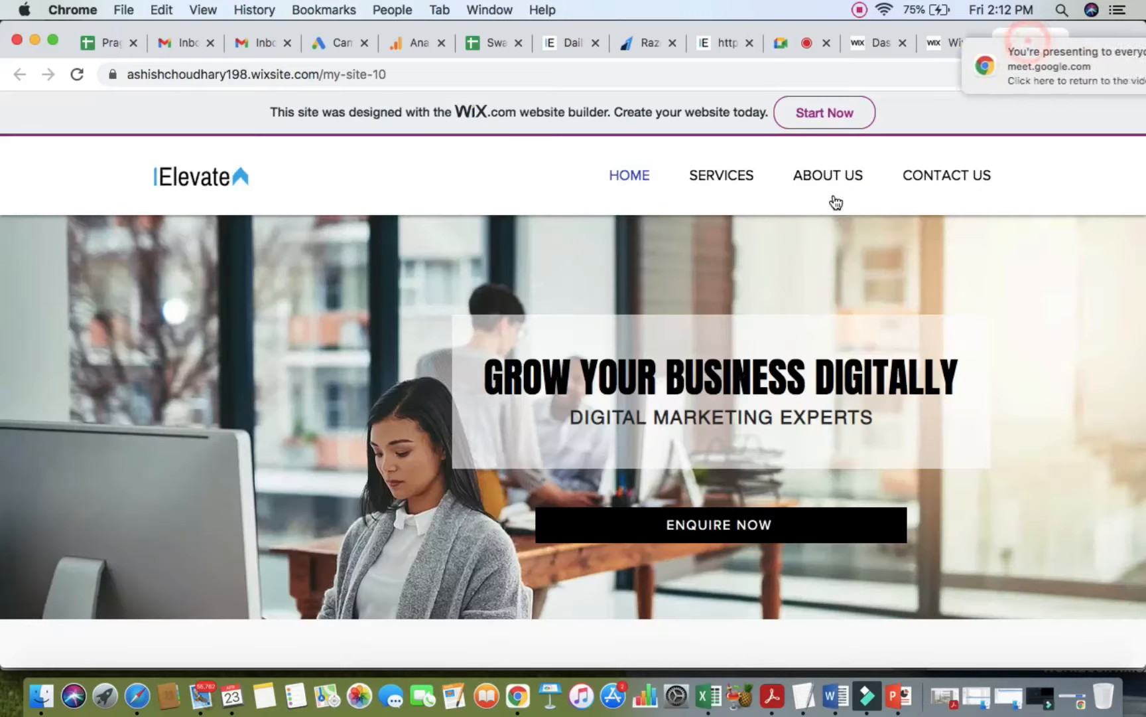
left_click(952, 44)
left_click(870, 190)
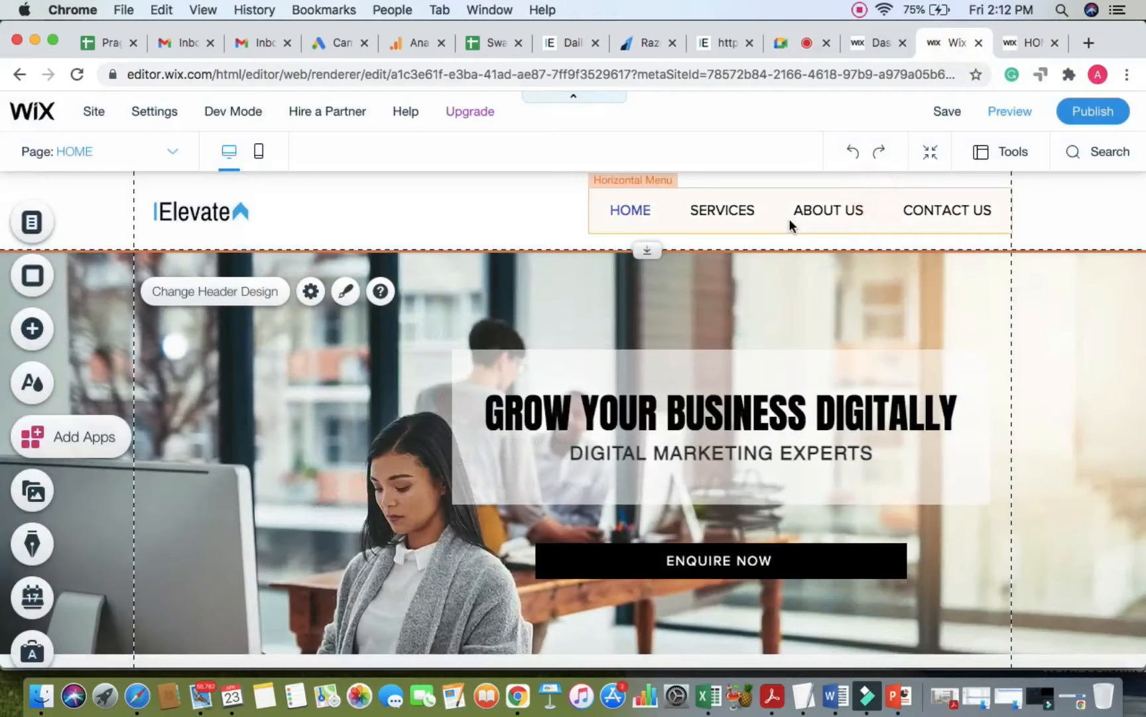
left_click(790, 221)
left_click_drag(791, 221, 783, 210)
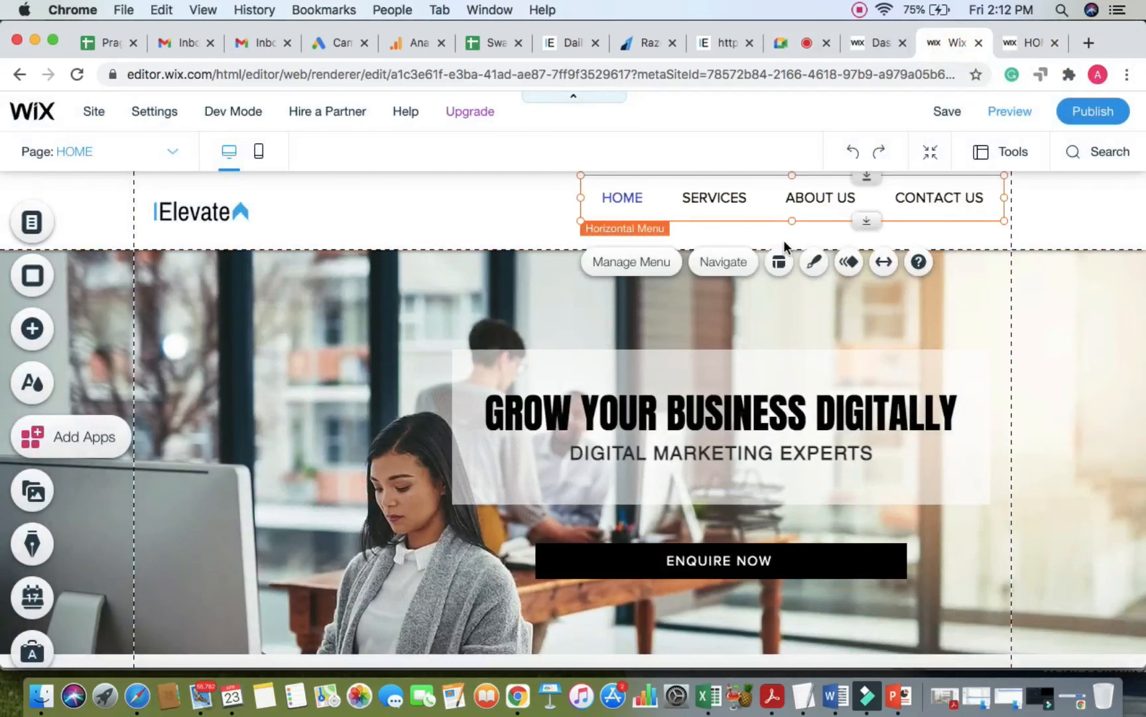
left_click(480, 199)
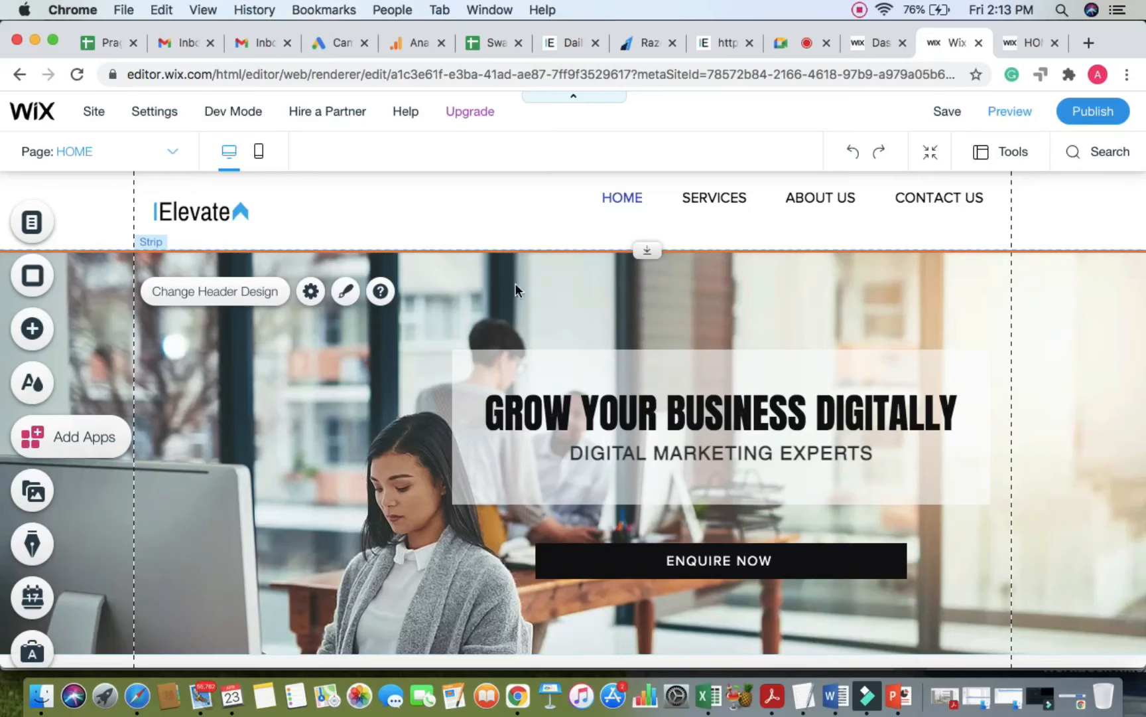
left_click(619, 201)
Step: Add a new paragraph text box on the page reading 'CALL'
left_click_drag(619, 201, 620, 201)
left_click(486, 200)
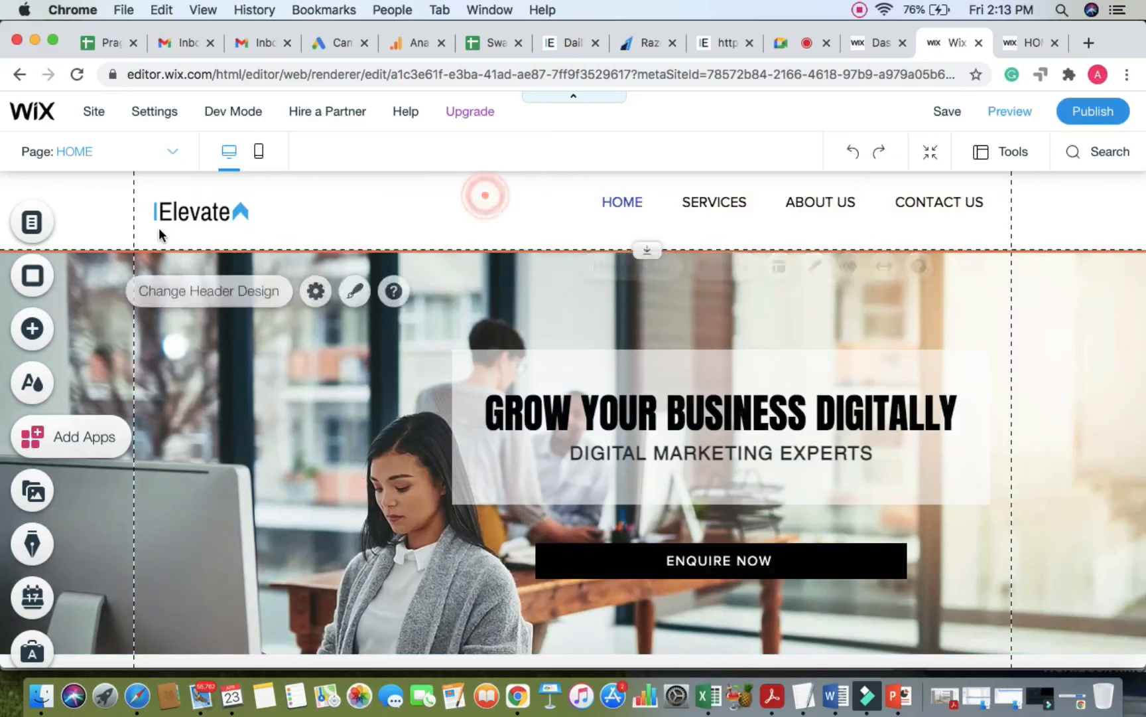
left_click(41, 332)
mouse_move(93, 273)
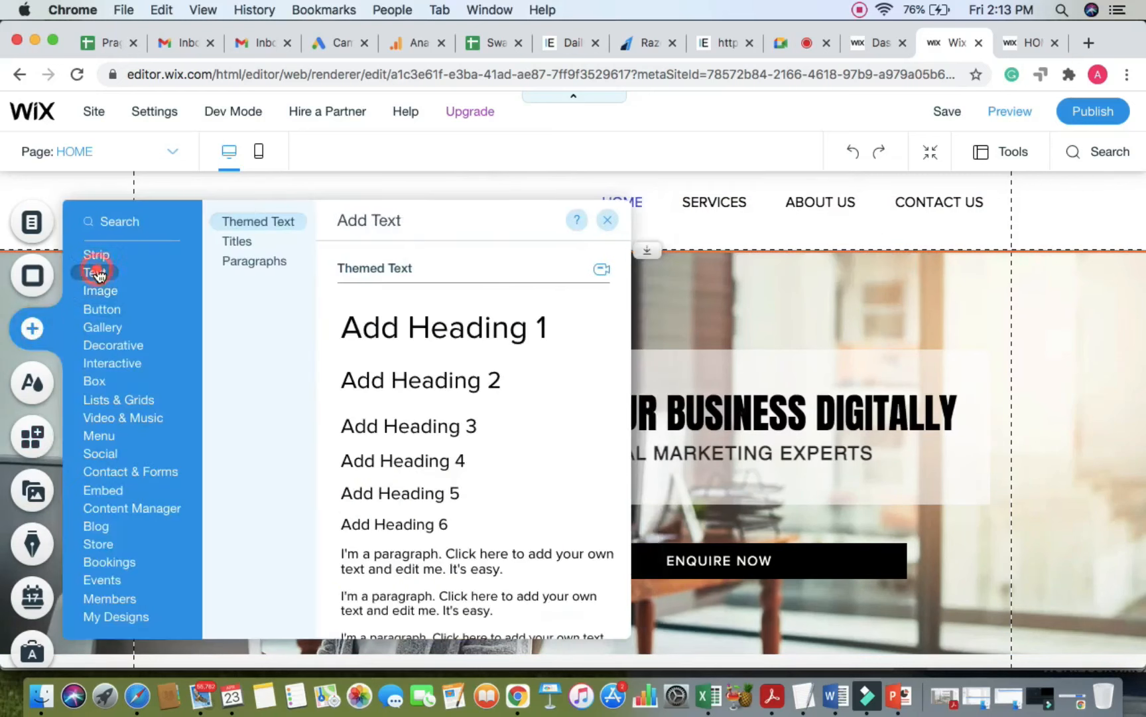
scroll(435, 438, "down", 5)
scroll(455, 314, "up", 2)
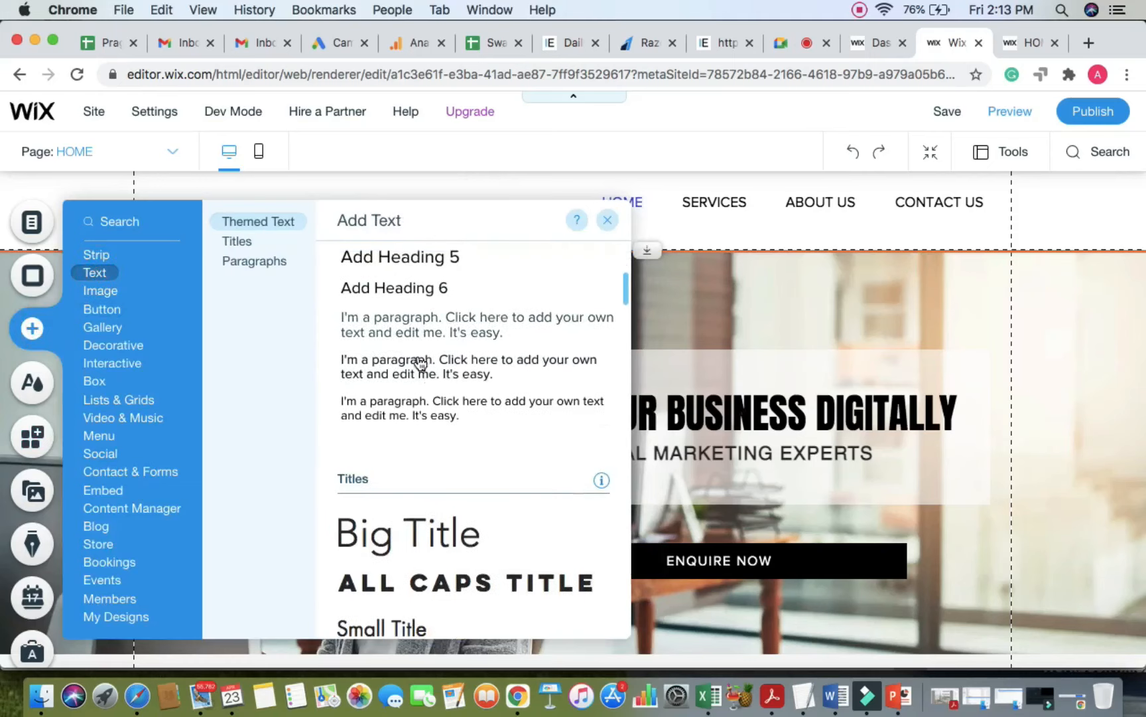
left_click_drag(420, 374, 793, 304)
double_click(793, 304)
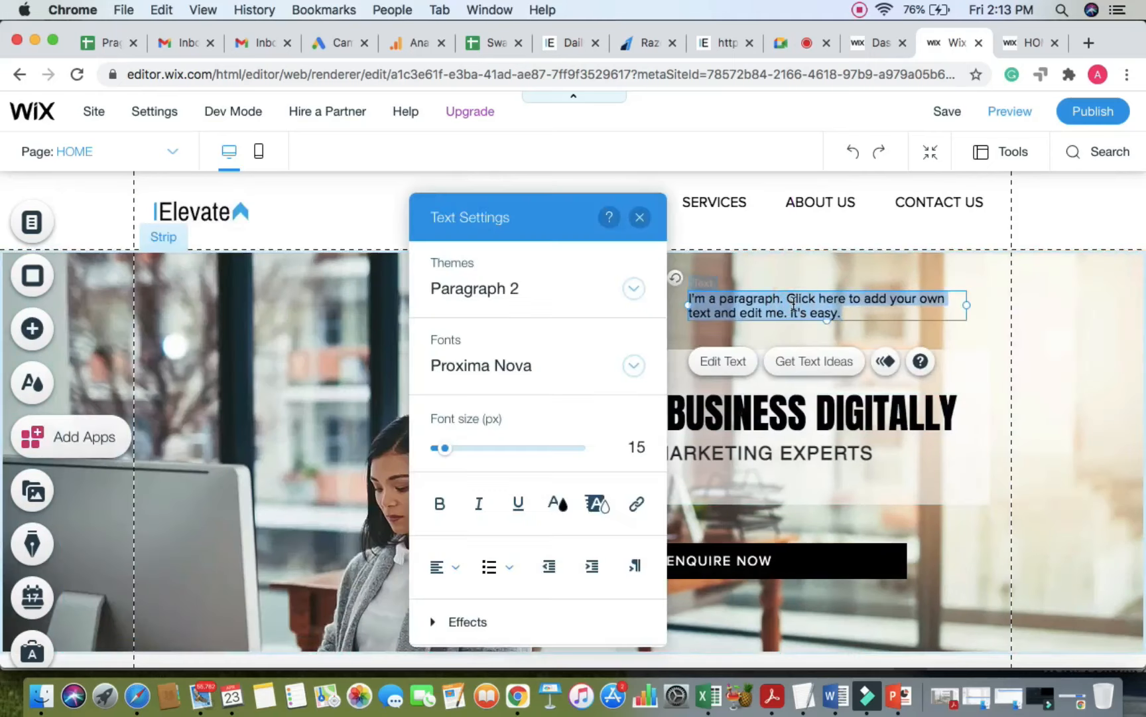
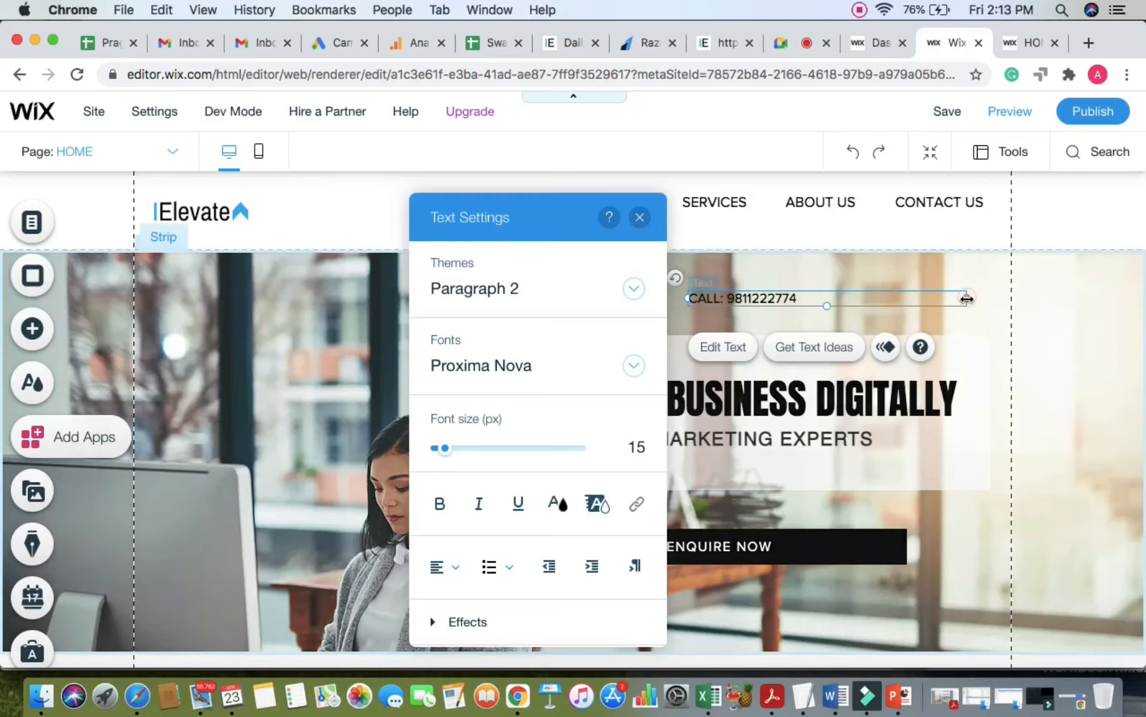
Step: Narrow the CALL text box, move it into the header under CONTACT US, and centre-align it
left_click_drag(968, 298, 859, 234)
double_click(794, 299)
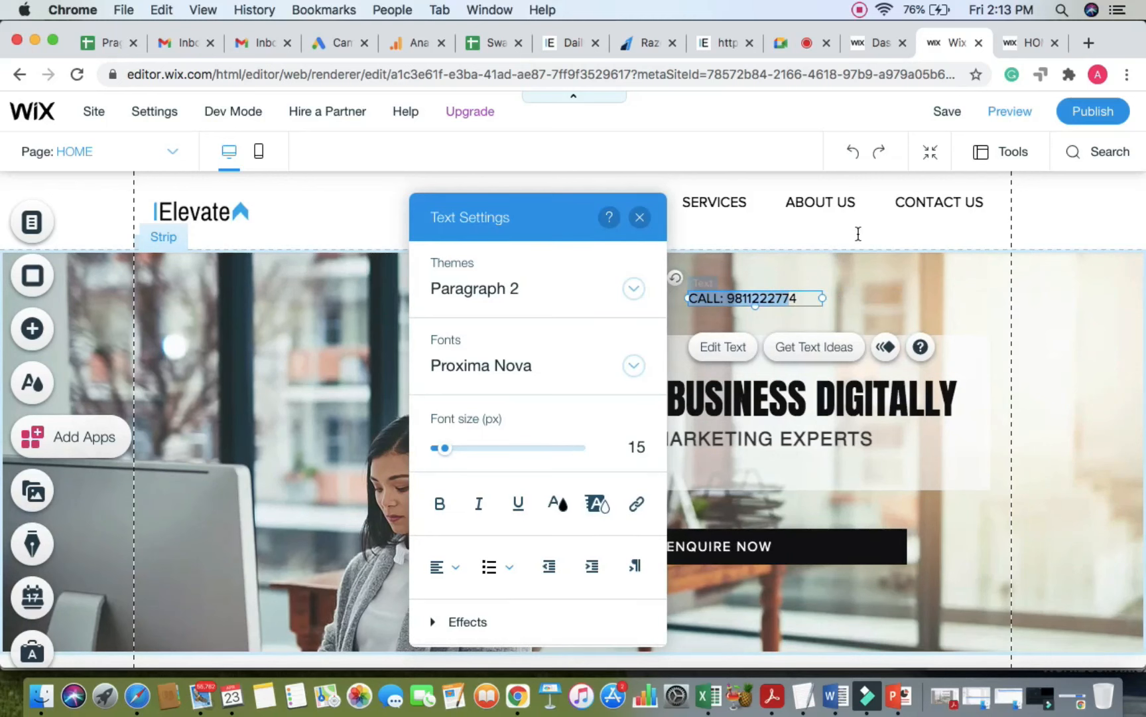
left_click(879, 285)
left_click_drag(789, 297, 967, 228)
double_click(945, 232)
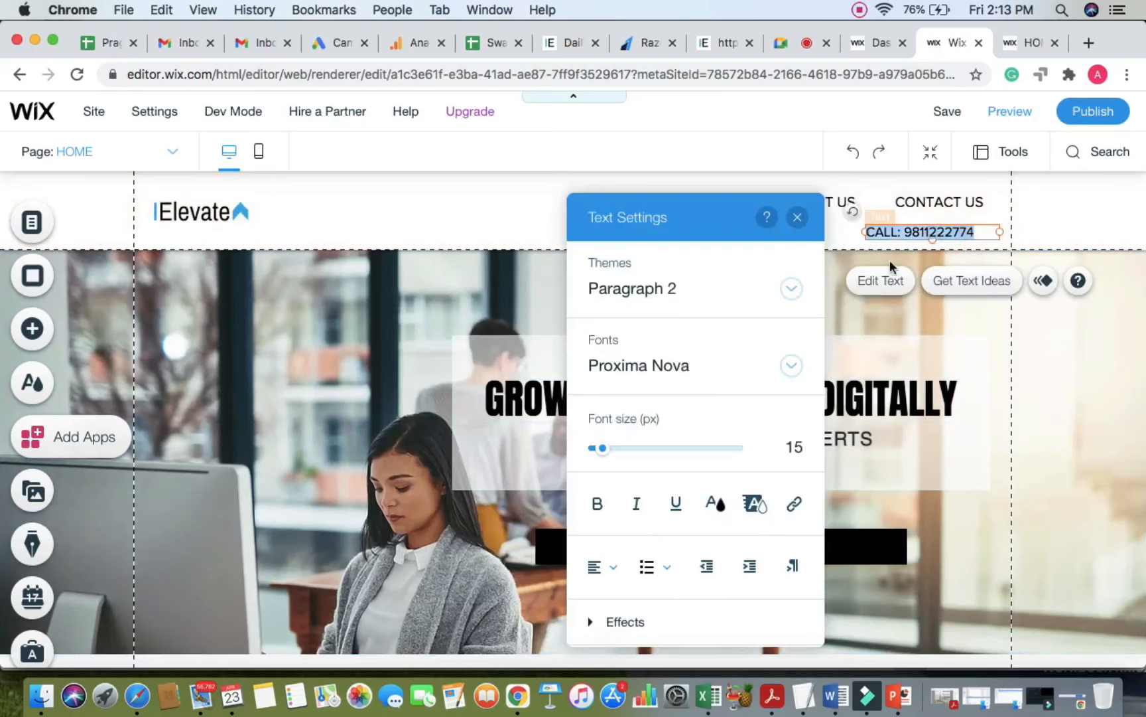
left_click(610, 568)
left_click(614, 484)
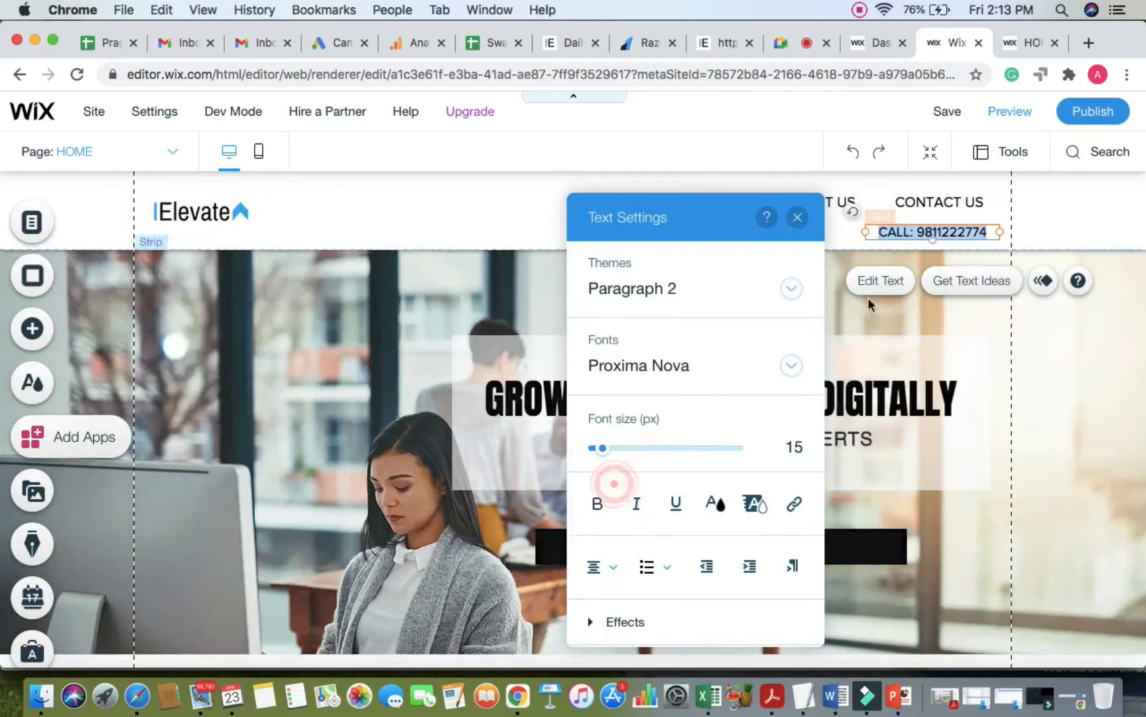
left_click(1057, 215)
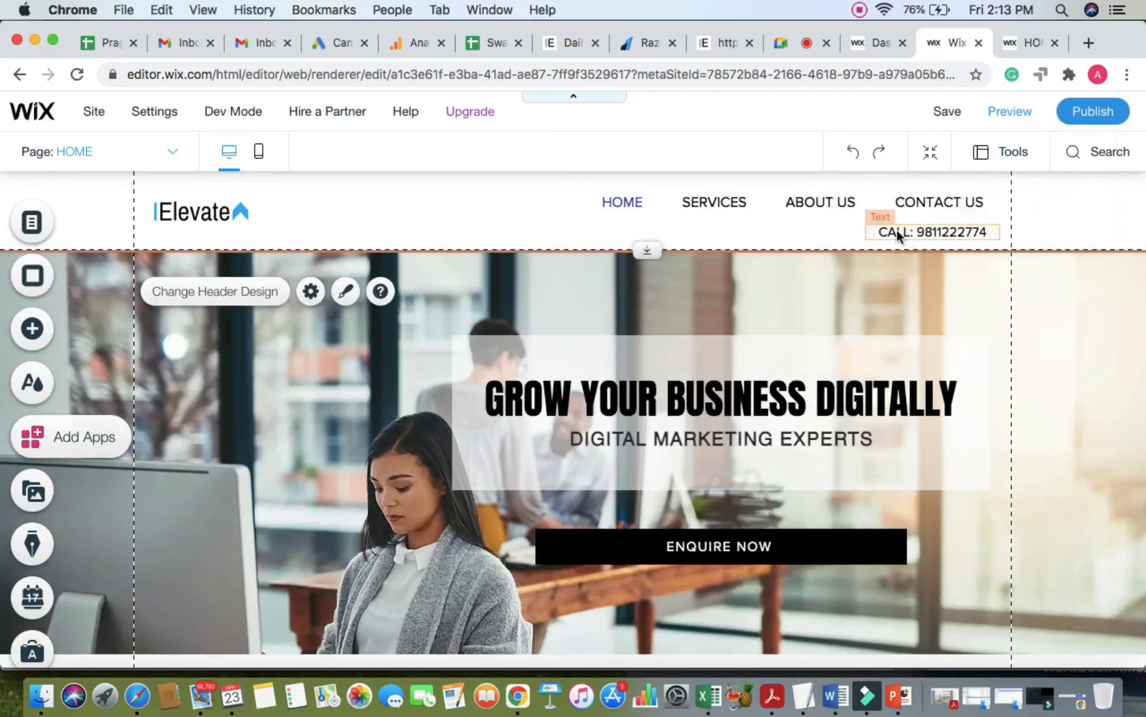
left_click_drag(897, 232, 893, 231)
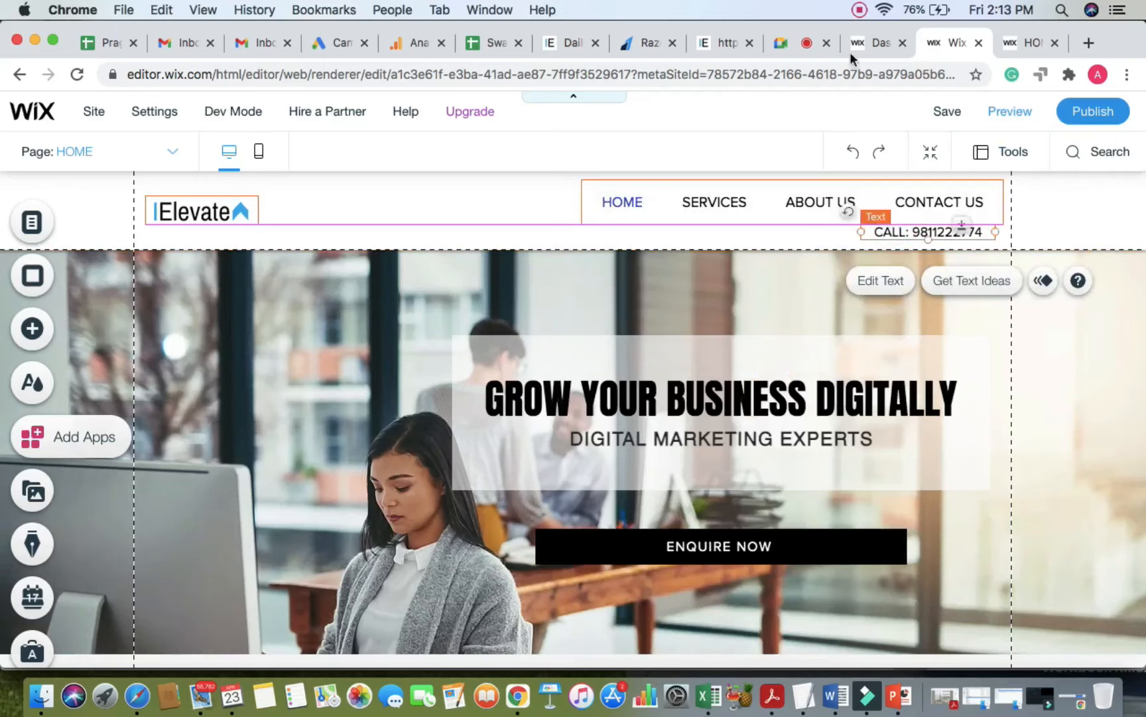
left_click(785, 41)
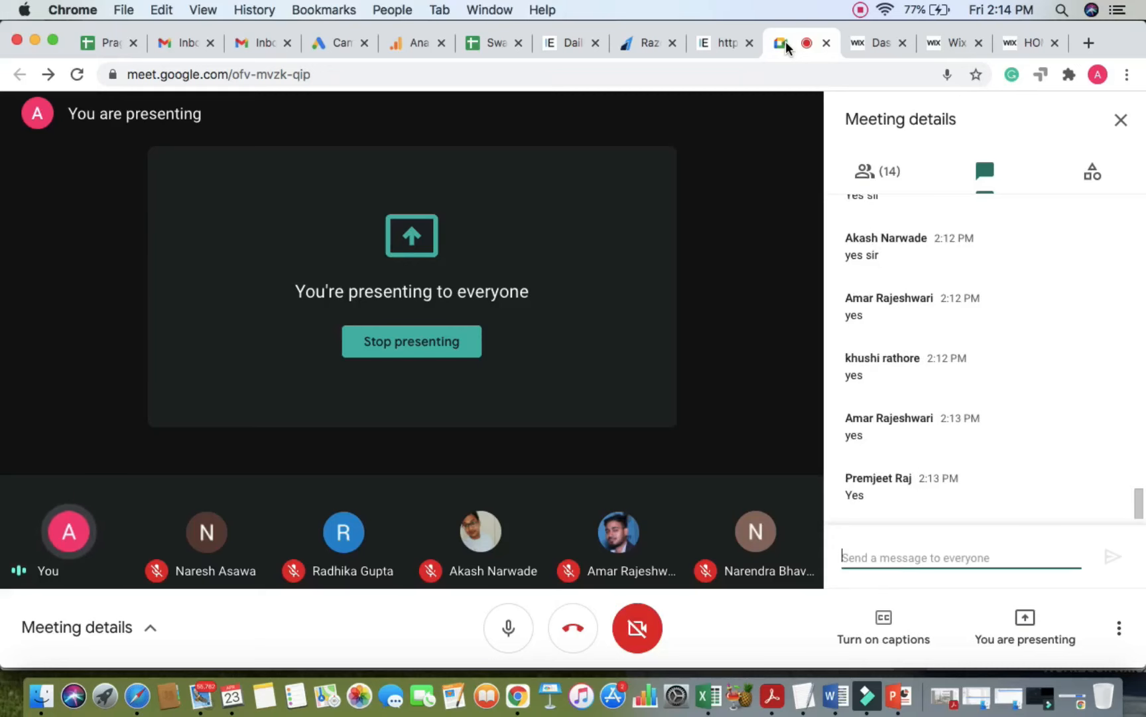
left_click(1008, 44)
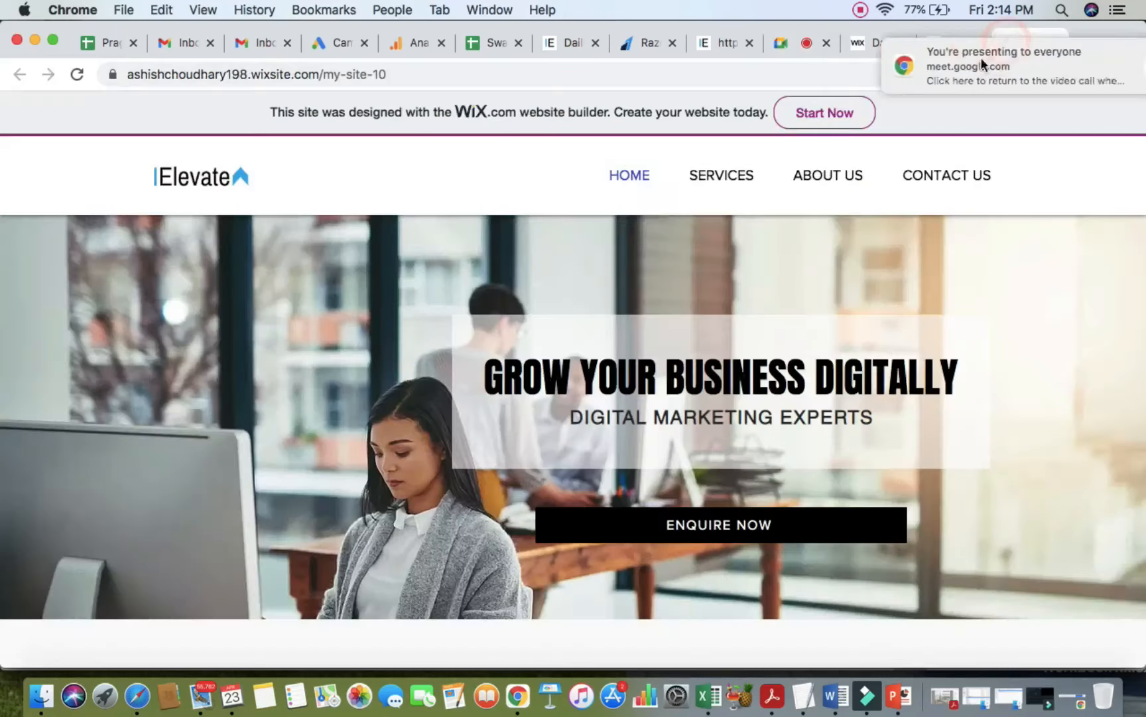
Step: Make the CALL text white with a dark-blue highlight and shift the box slightly left
left_click(965, 44)
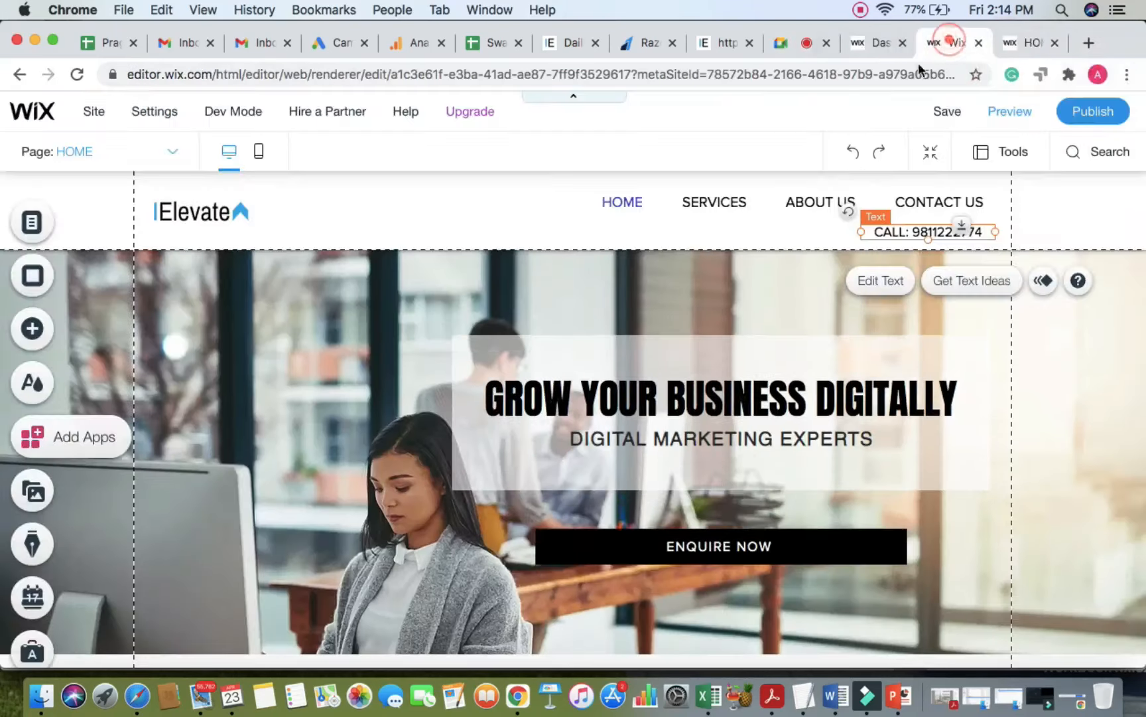
double_click(919, 229)
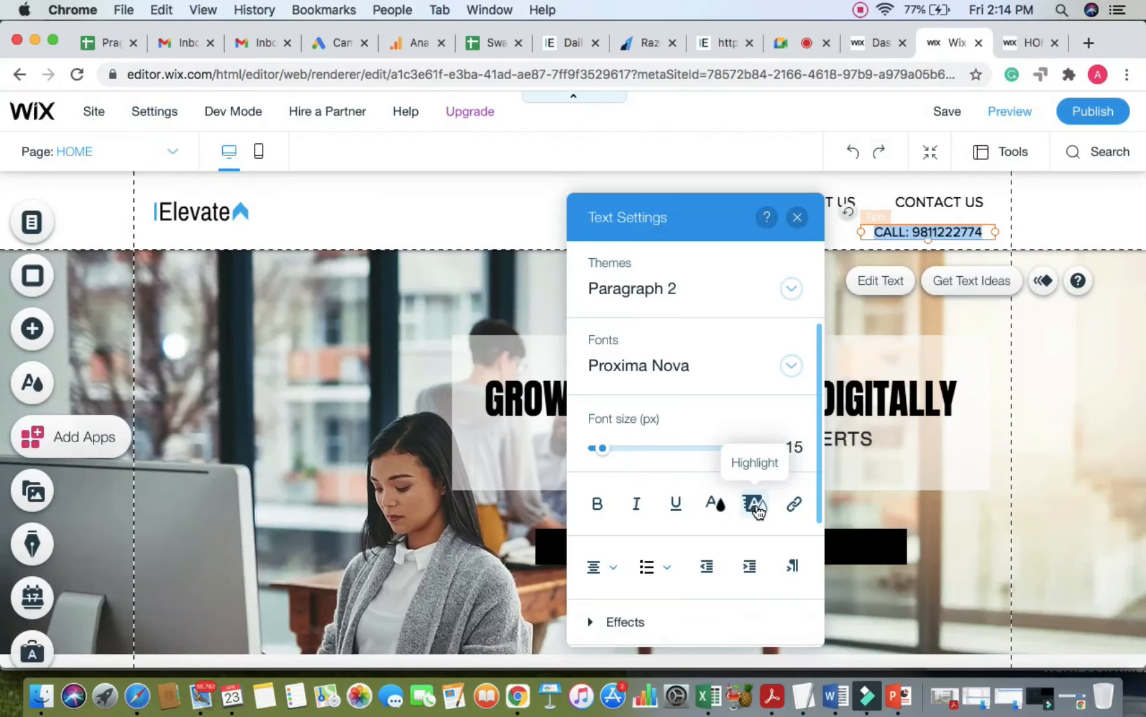
left_click(716, 504)
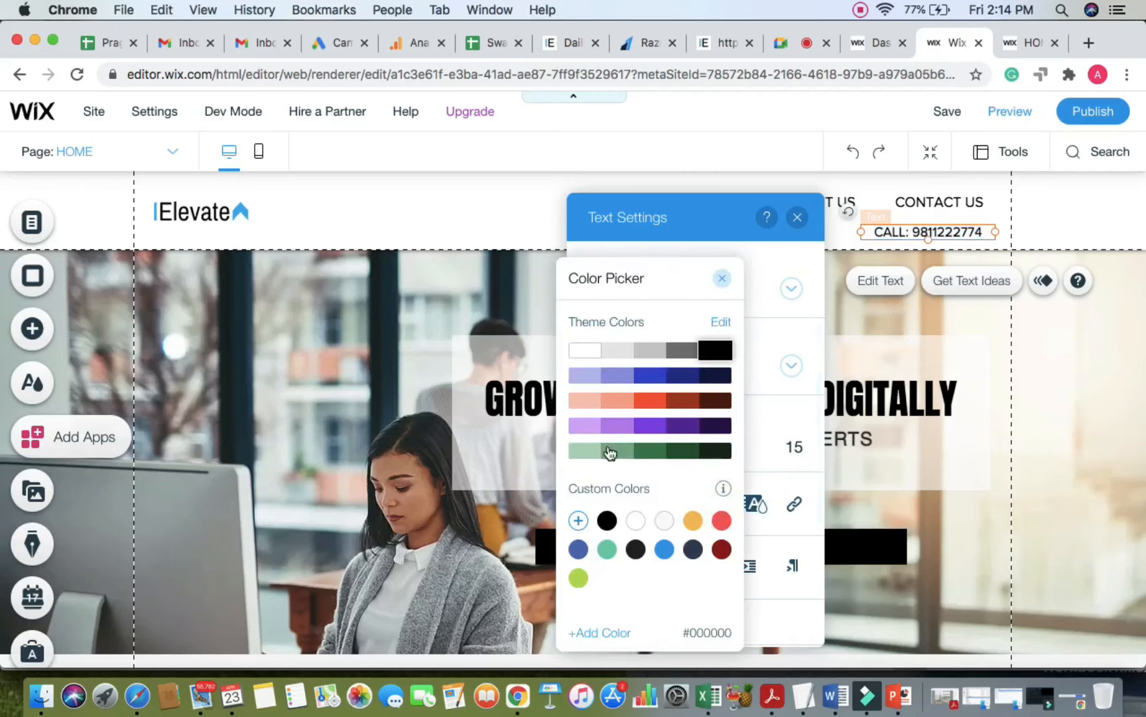
left_click(584, 352)
left_click(755, 504)
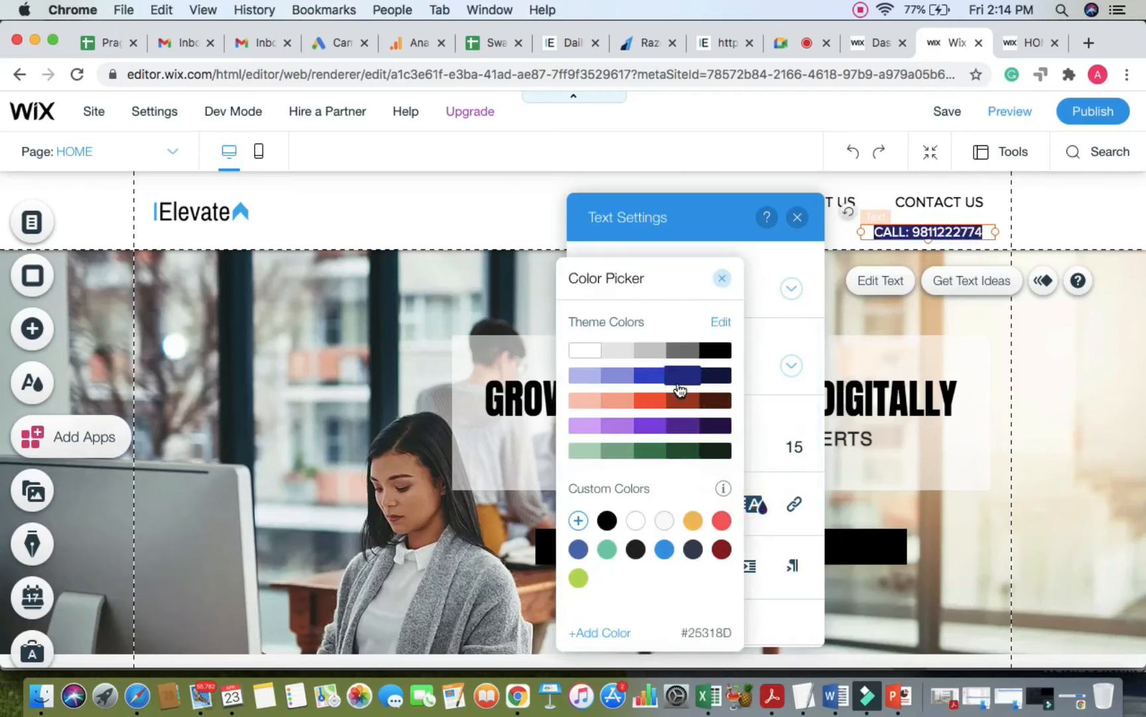
left_click(683, 375)
left_click(876, 233)
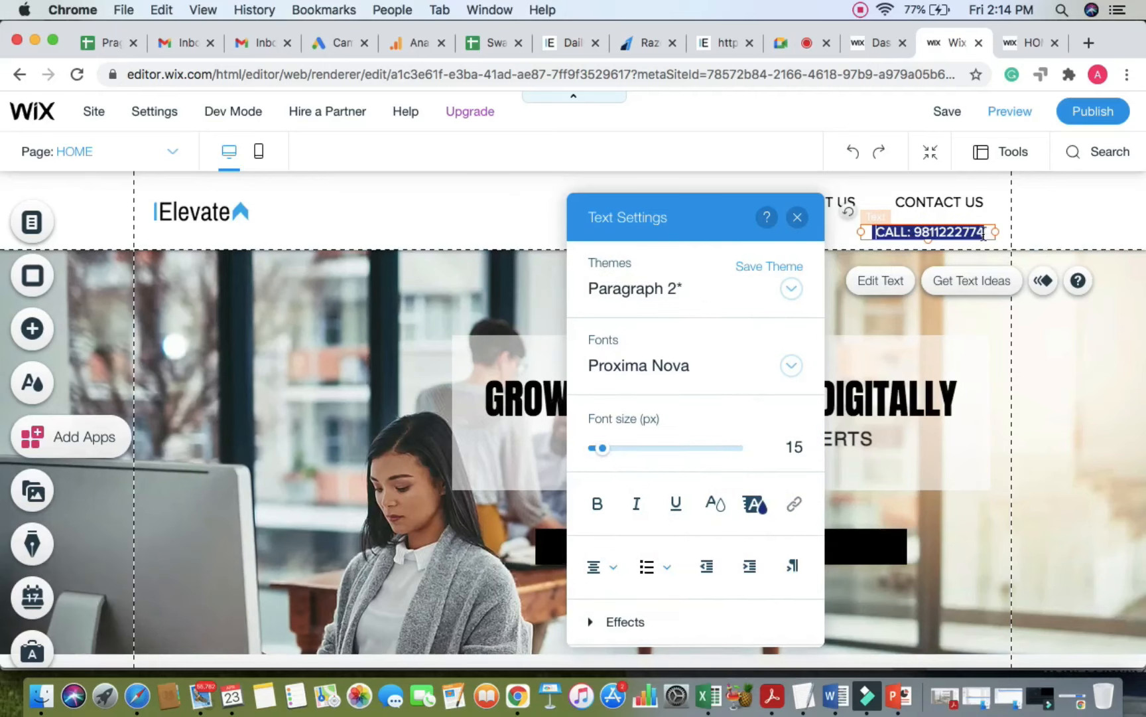
left_click(1086, 232)
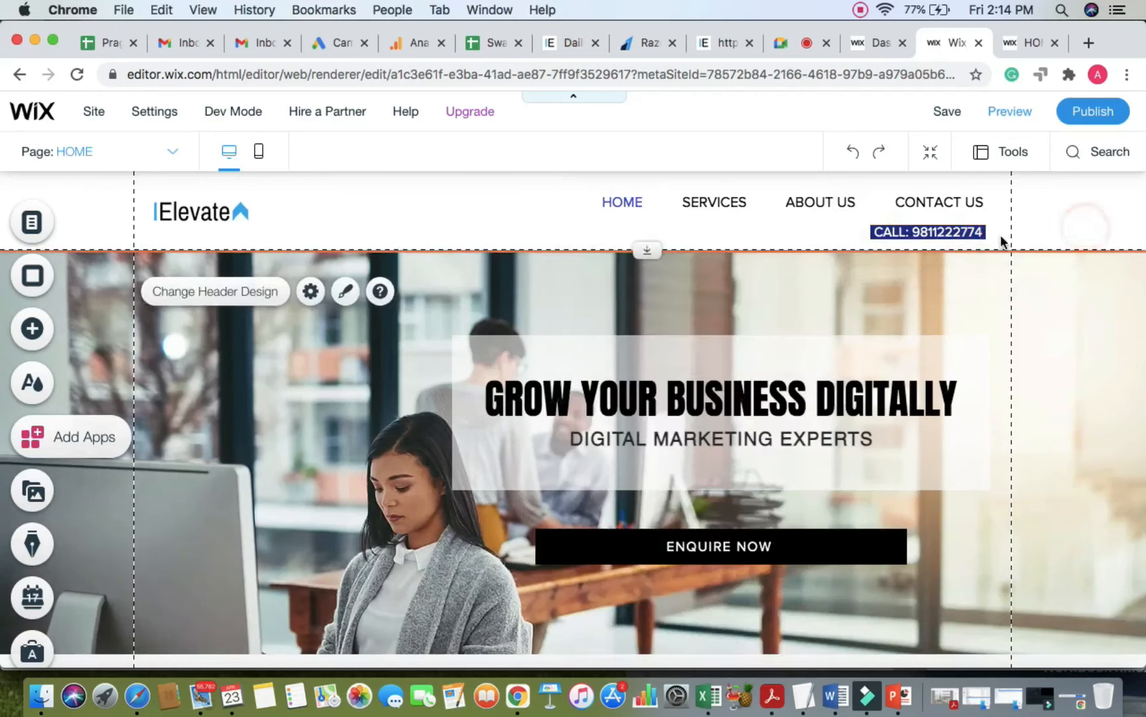
left_click(981, 231)
left_click_drag(981, 231, 965, 231)
Step: Try a black, then white highlight on the CALL text and reapply white text colour
double_click(962, 232)
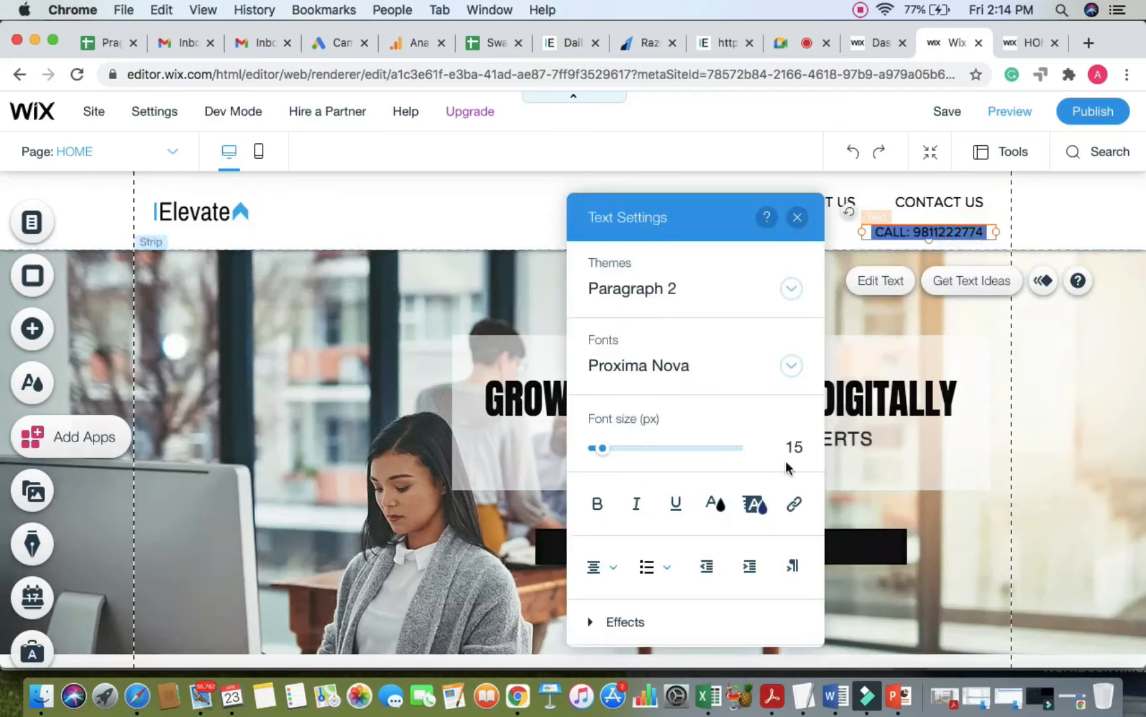
left_click(757, 505)
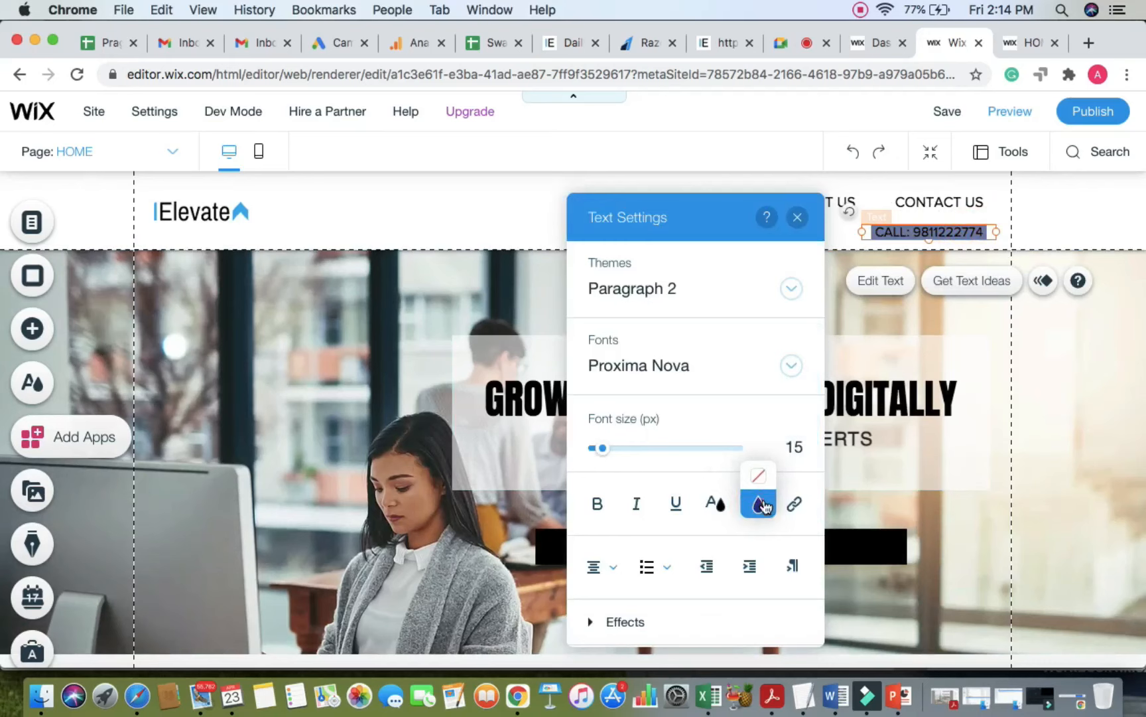
left_click(763, 505)
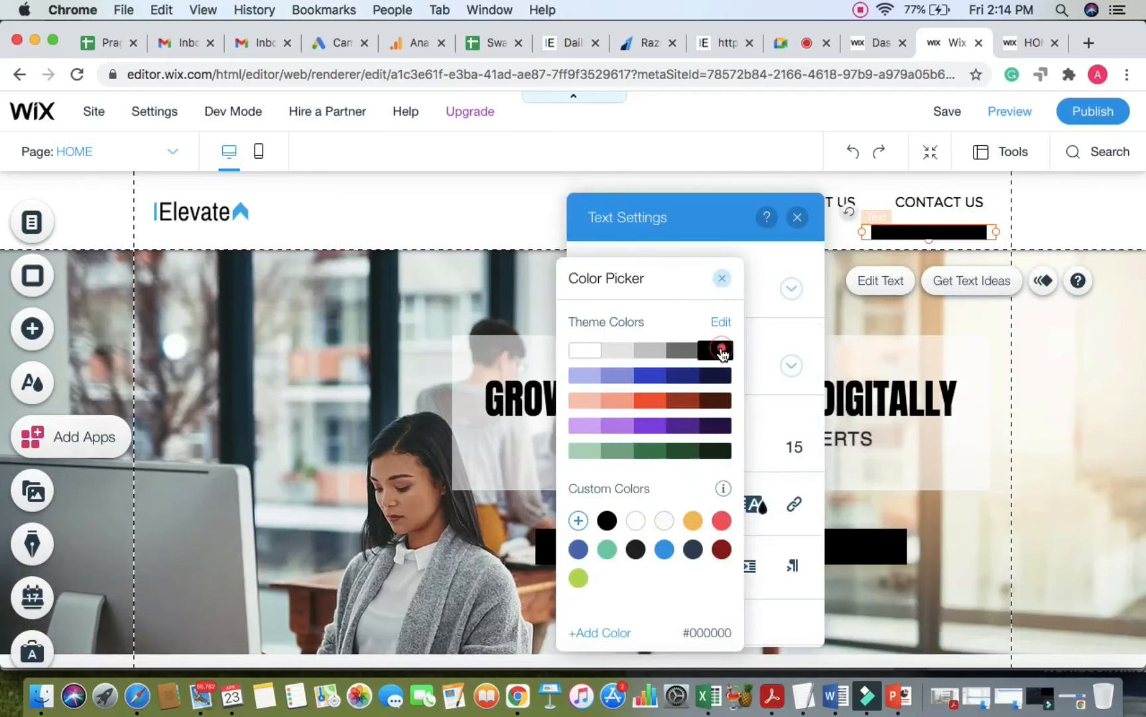
left_click(720, 349)
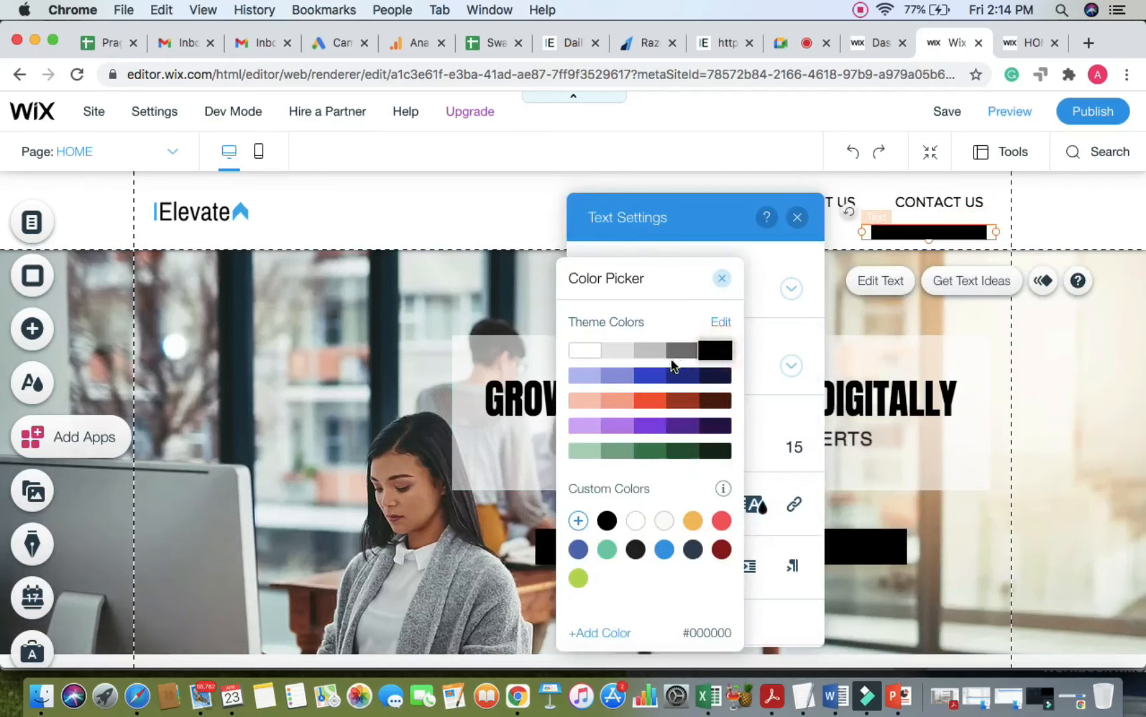
left_click(592, 350)
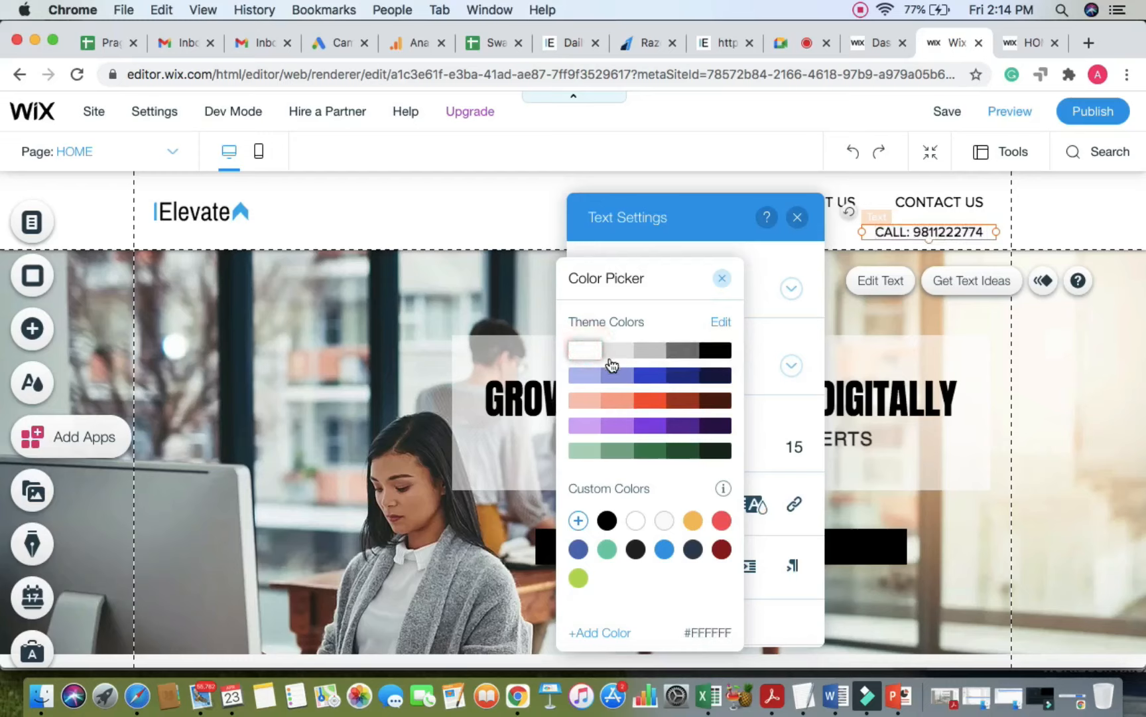
left_click(583, 351)
left_click(719, 282)
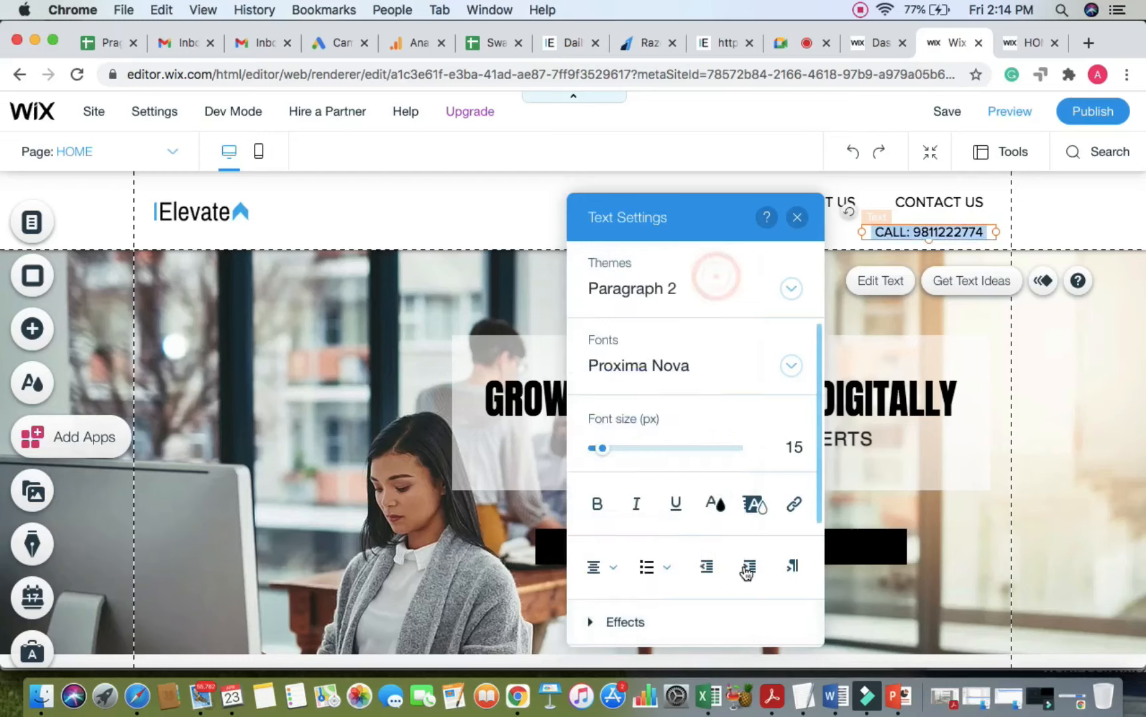
left_click(712, 505)
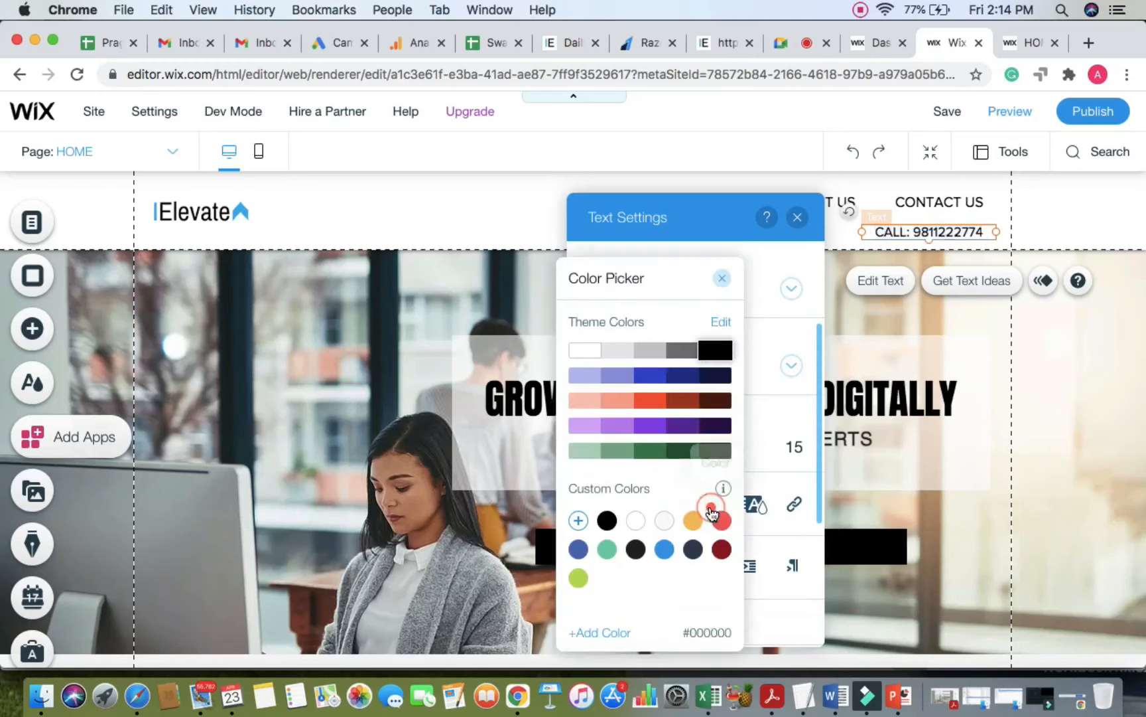
left_click(577, 352)
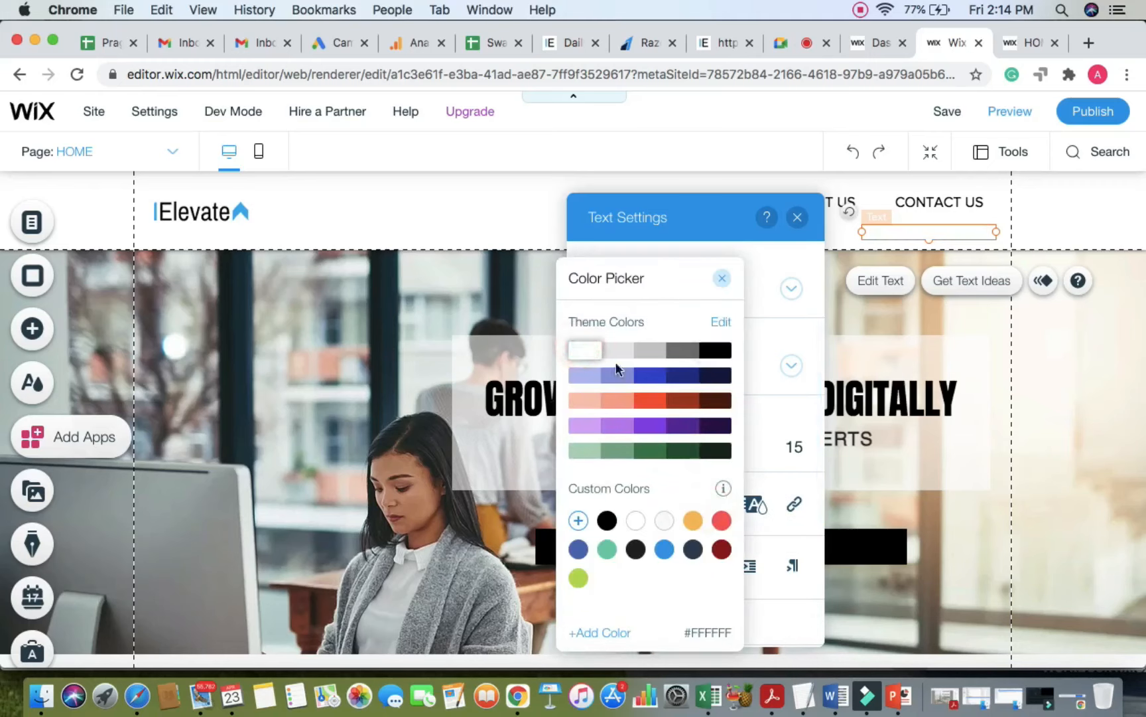
left_click(770, 424)
Step: Set the CALL text highlight to black and close the text settings
left_click(759, 504)
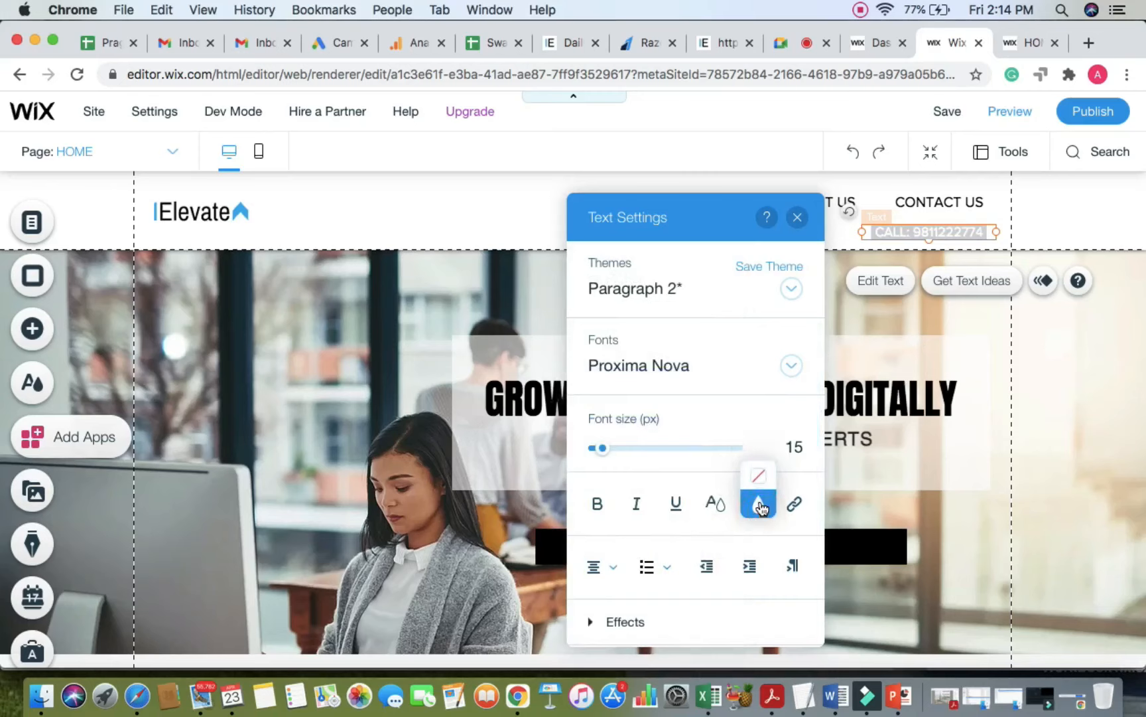
left_click(760, 506)
left_click(760, 505)
left_click(760, 506)
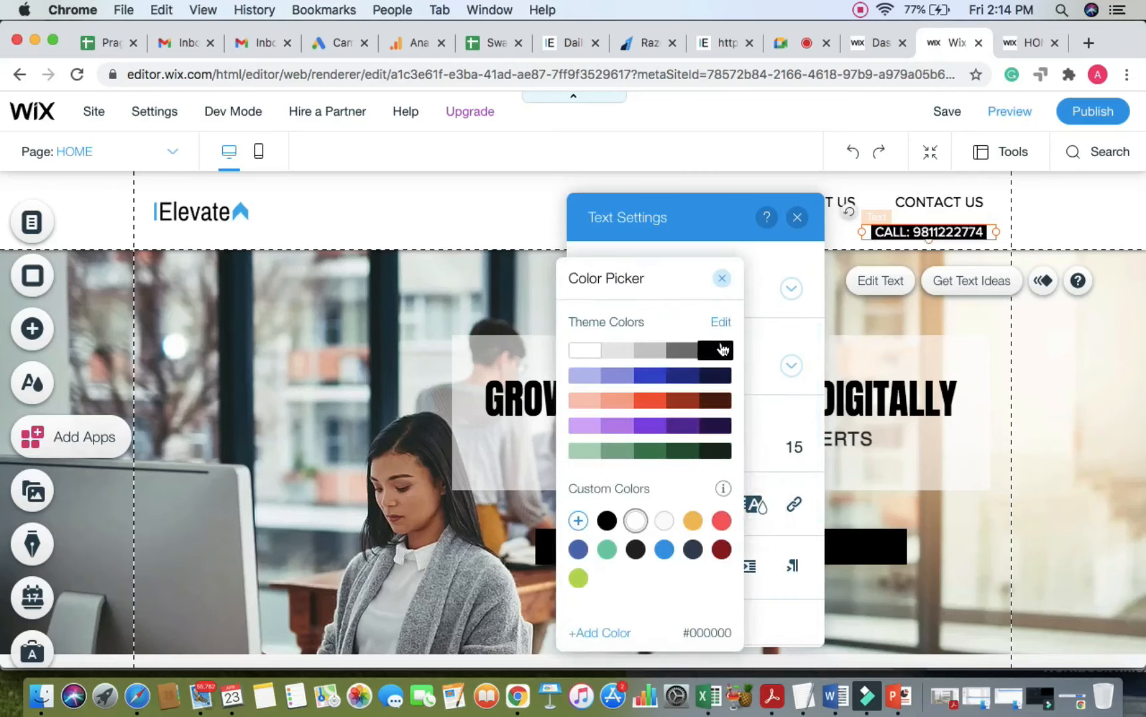
left_click(722, 350)
left_click(771, 248)
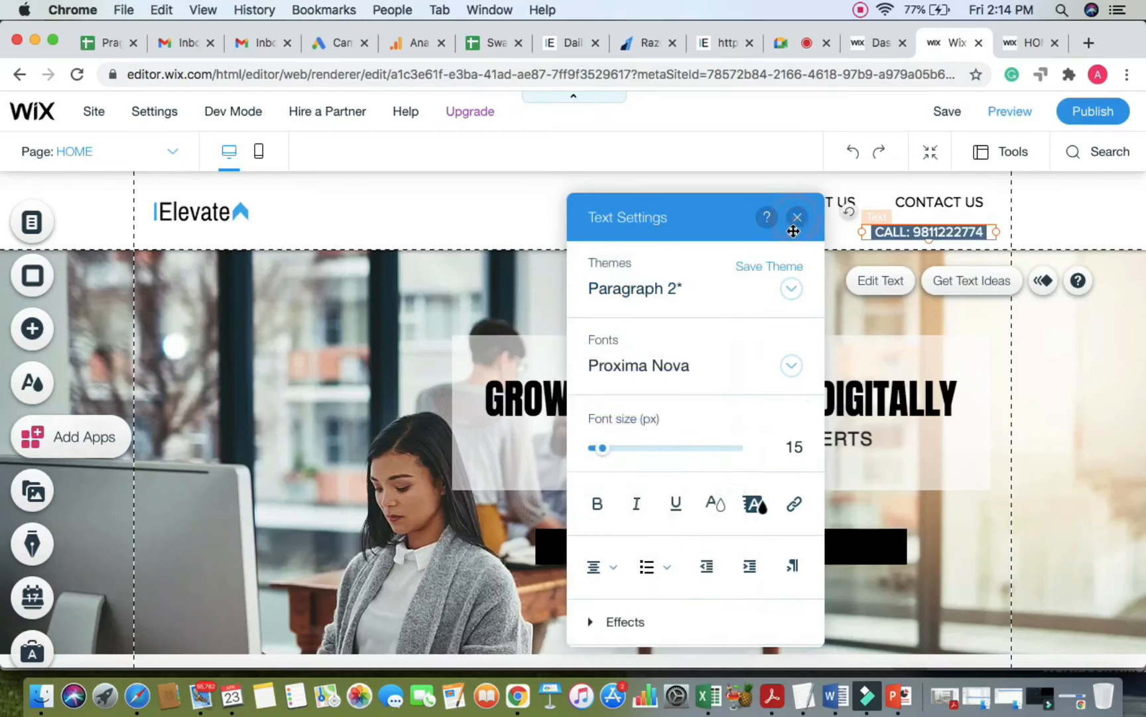
left_click(797, 217)
left_click(987, 236)
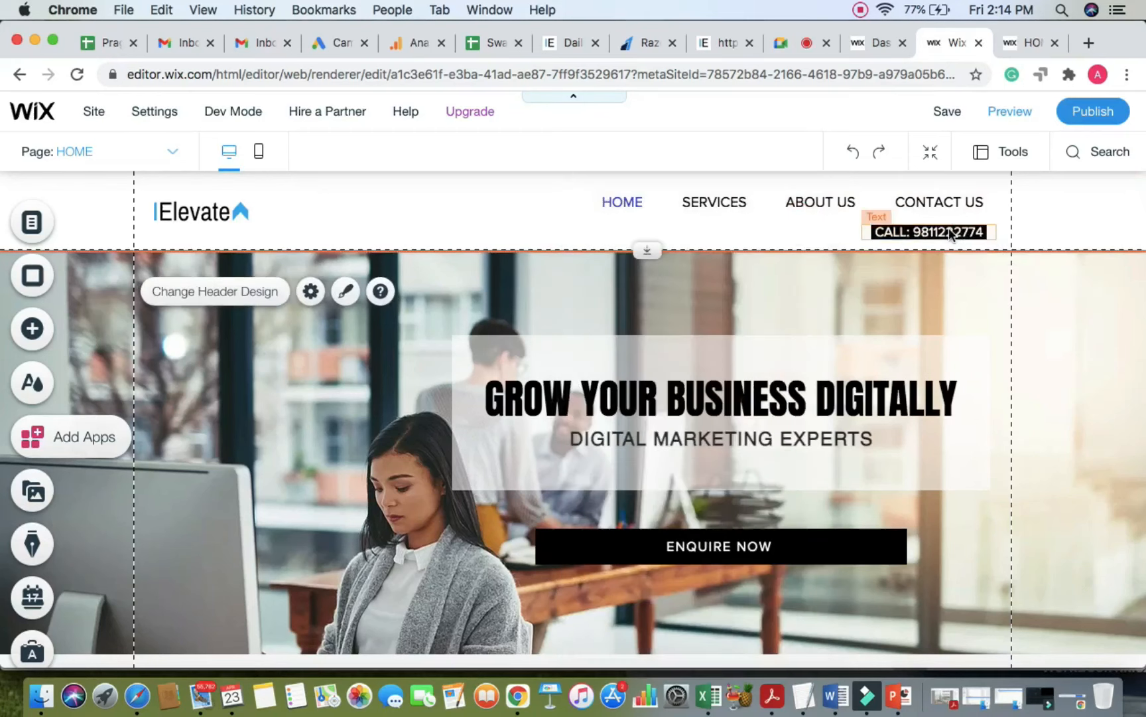
left_click(959, 232)
double_click(936, 232)
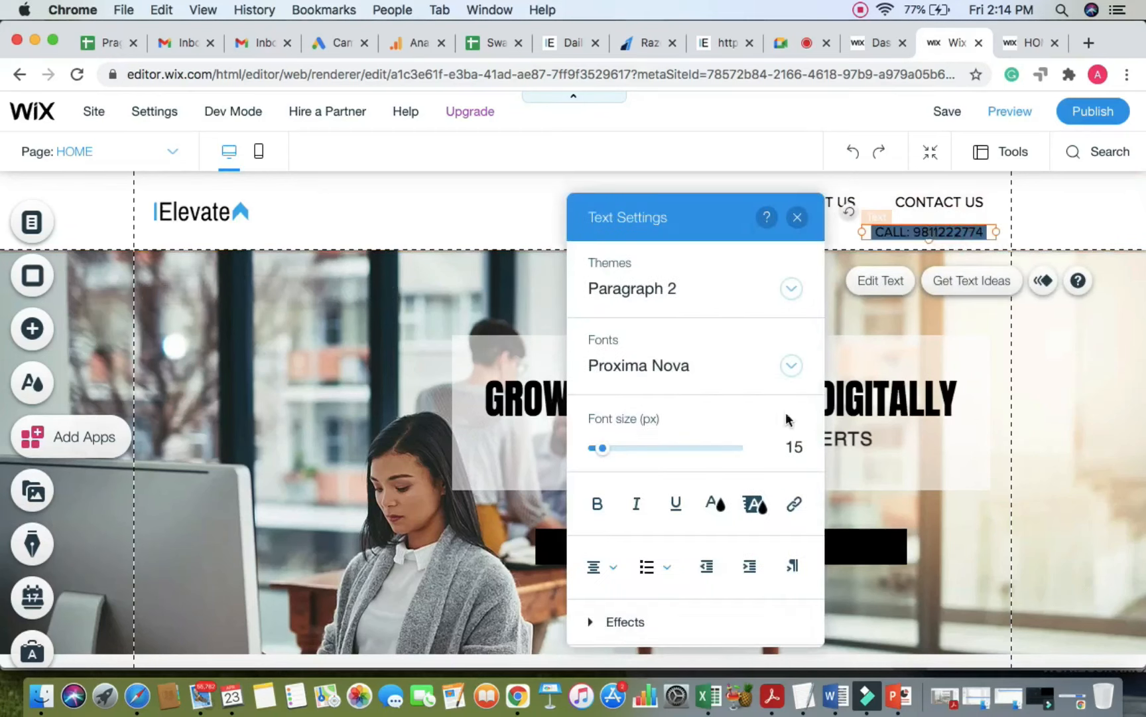
Step: Set the CALL text font size to 18
left_click(799, 448)
key("BackSpace")
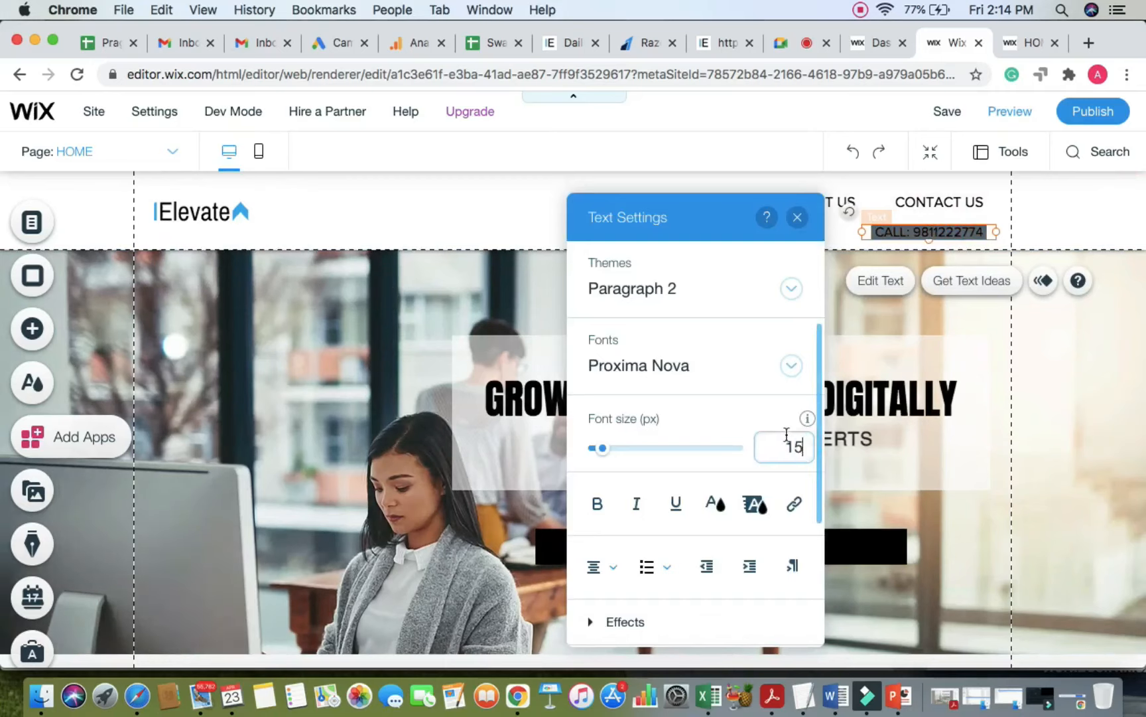
key("BackSpace")
type("6")
left_click(686, 421)
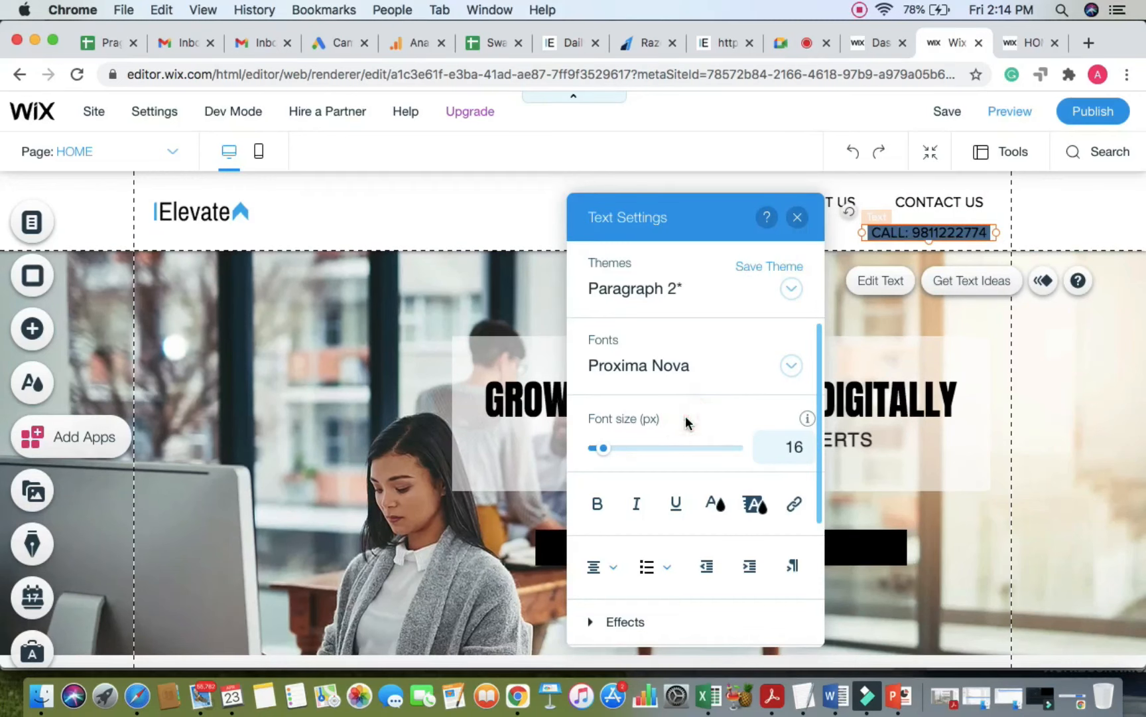
left_click(807, 456)
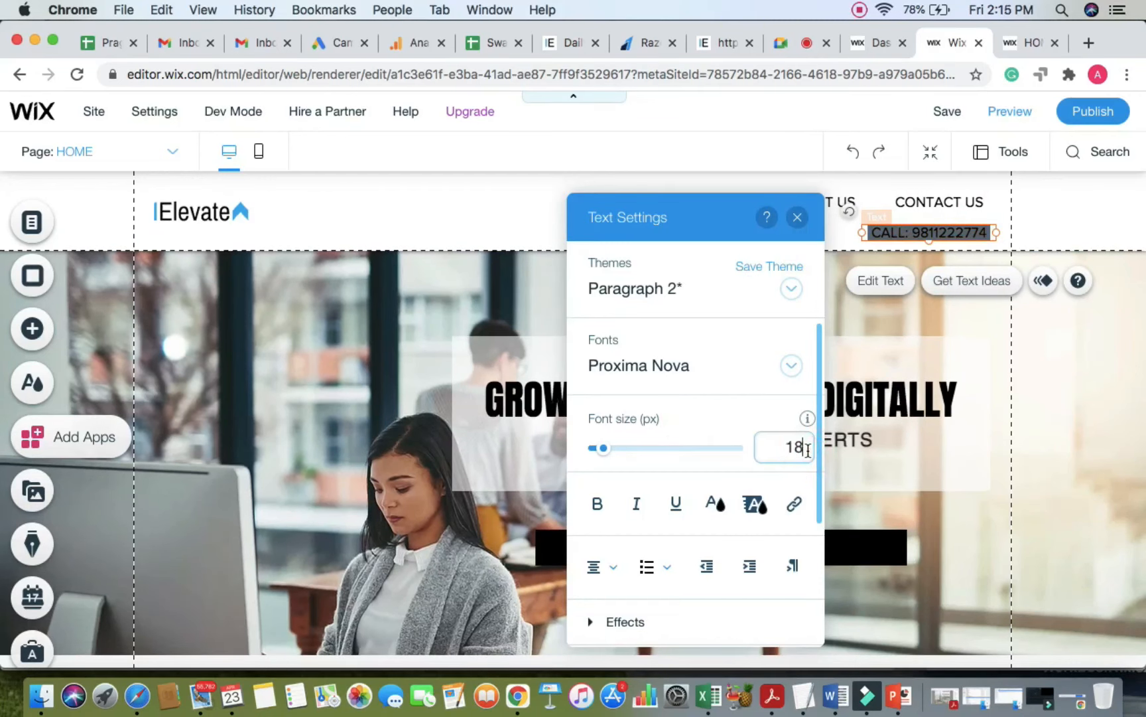
type("8")
key("Return")
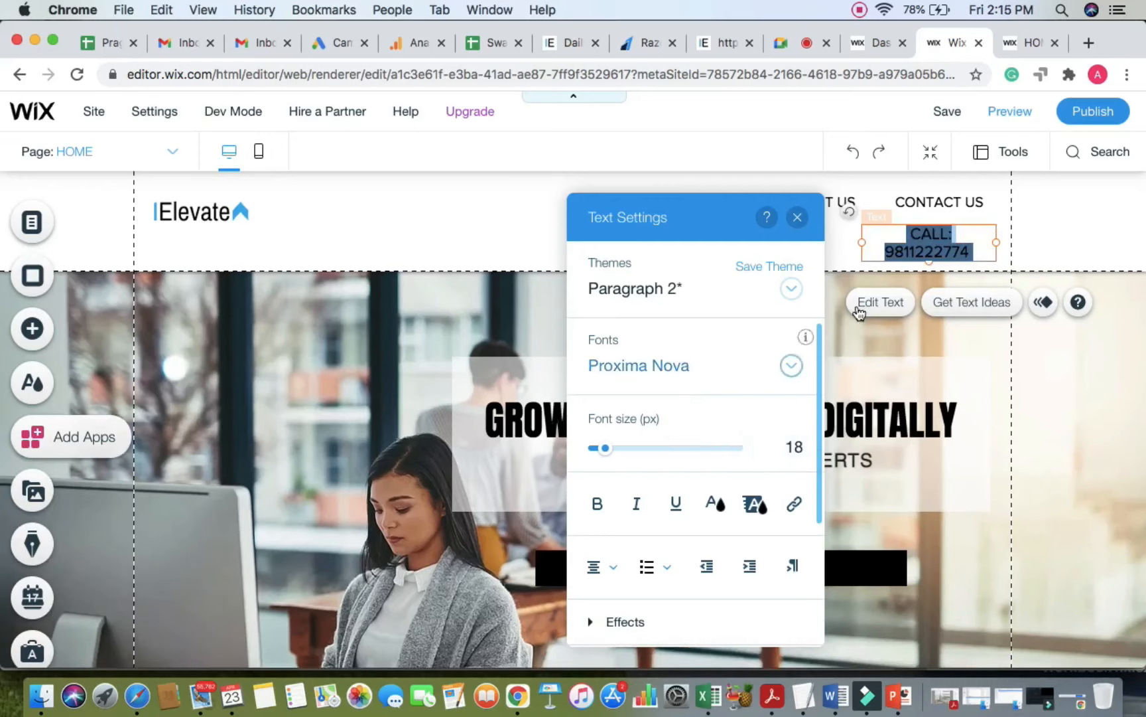
Step: Widen the CALL box to one line and style it as white text on a black highlight
left_click_drag(861, 240, 798, 241)
left_click(799, 241)
left_click(945, 233)
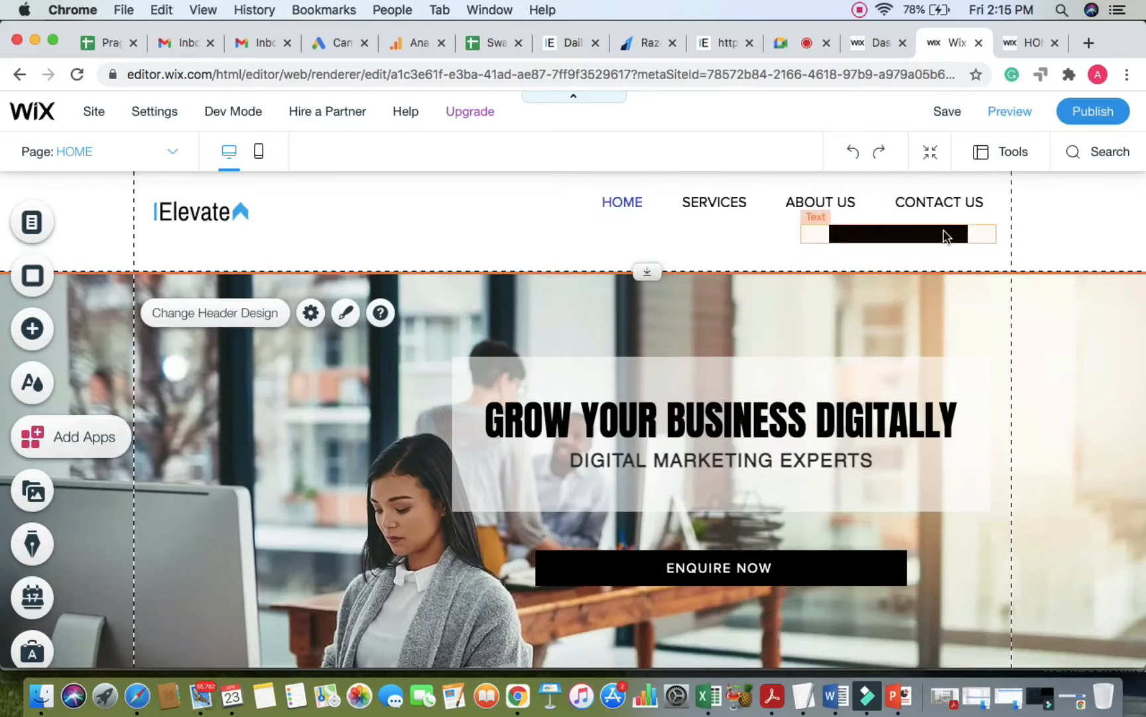
left_click(944, 232)
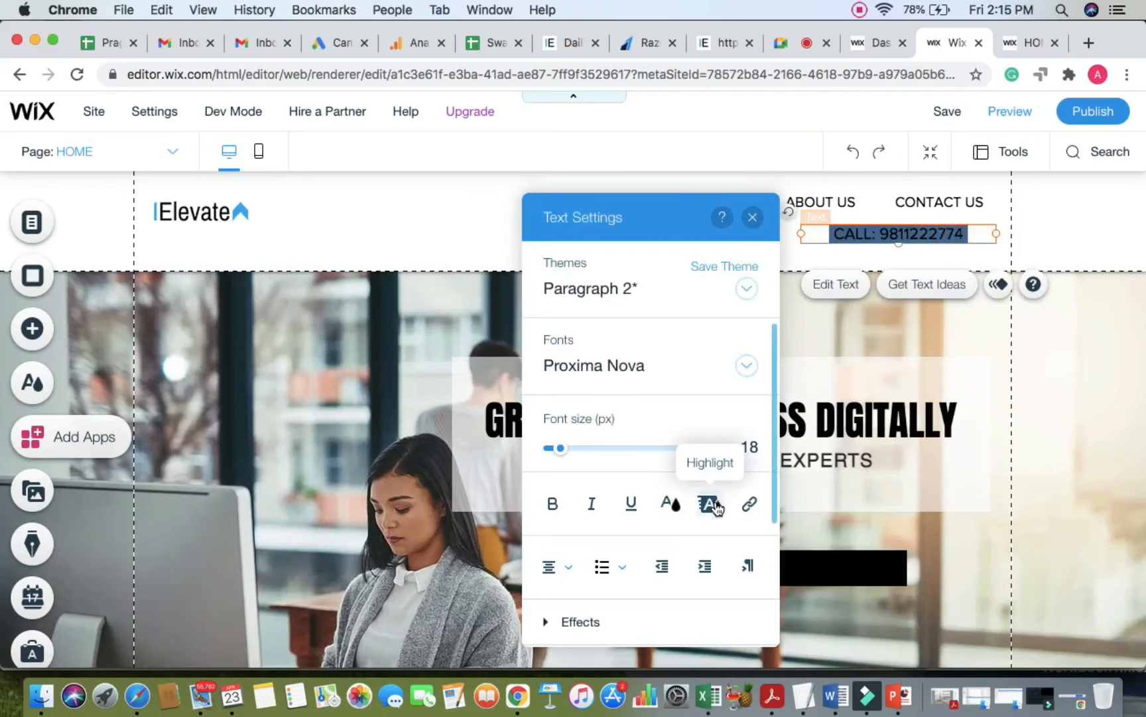
left_click(713, 504)
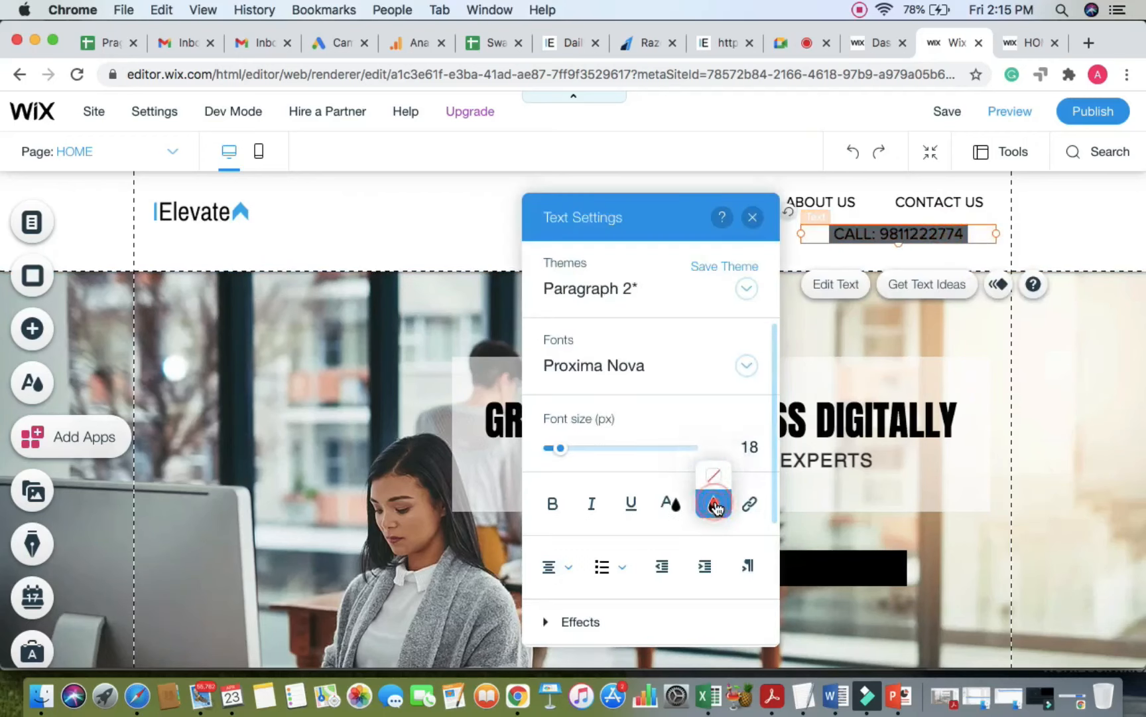
left_click(728, 443)
left_click(671, 511)
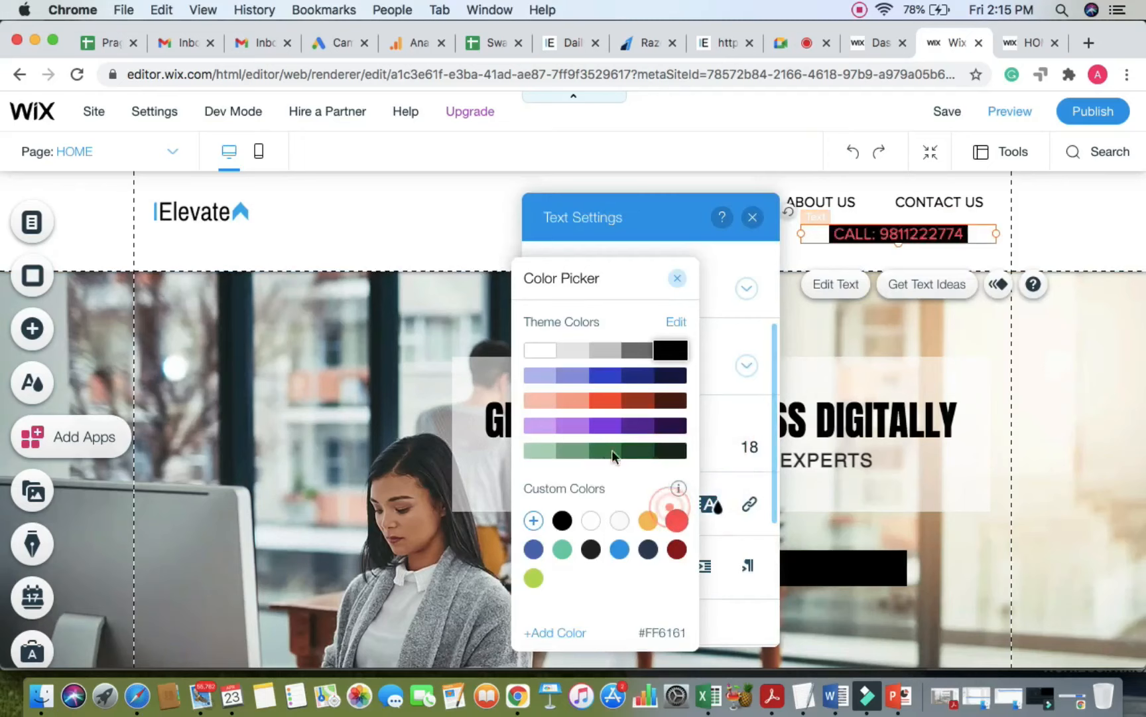
left_click(538, 350)
left_click(730, 319)
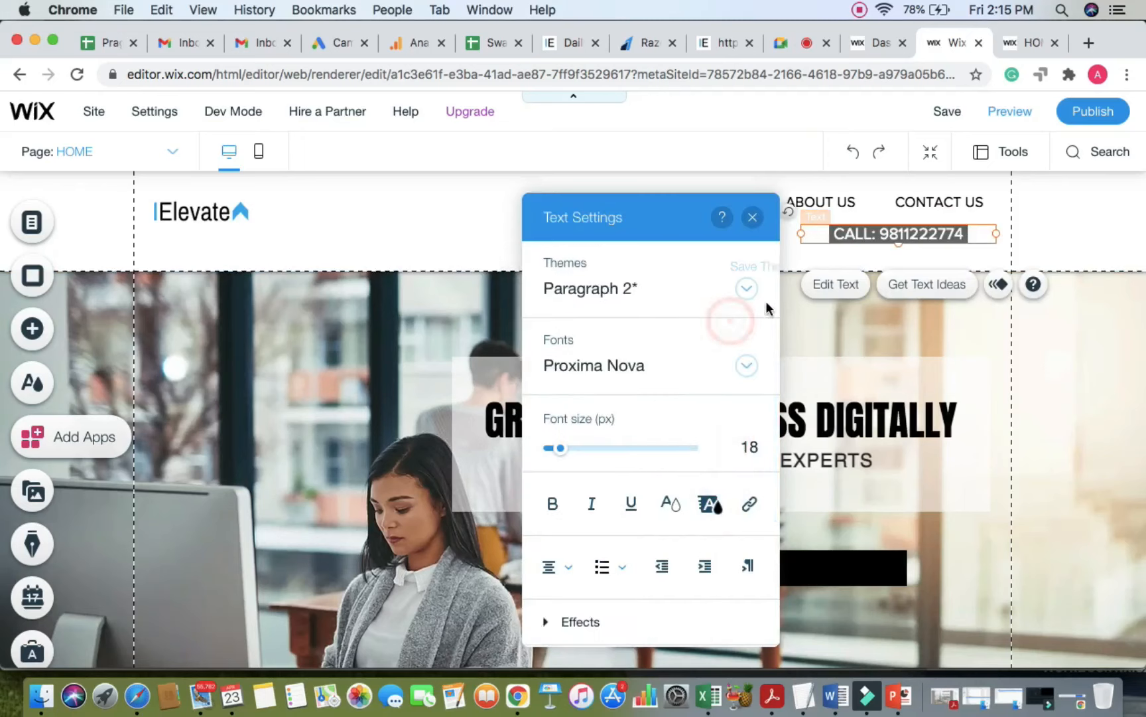
left_click(1073, 197)
Step: Trim the CALL box to 162 px from both sides and shorten the header to 94 px
left_click(937, 232)
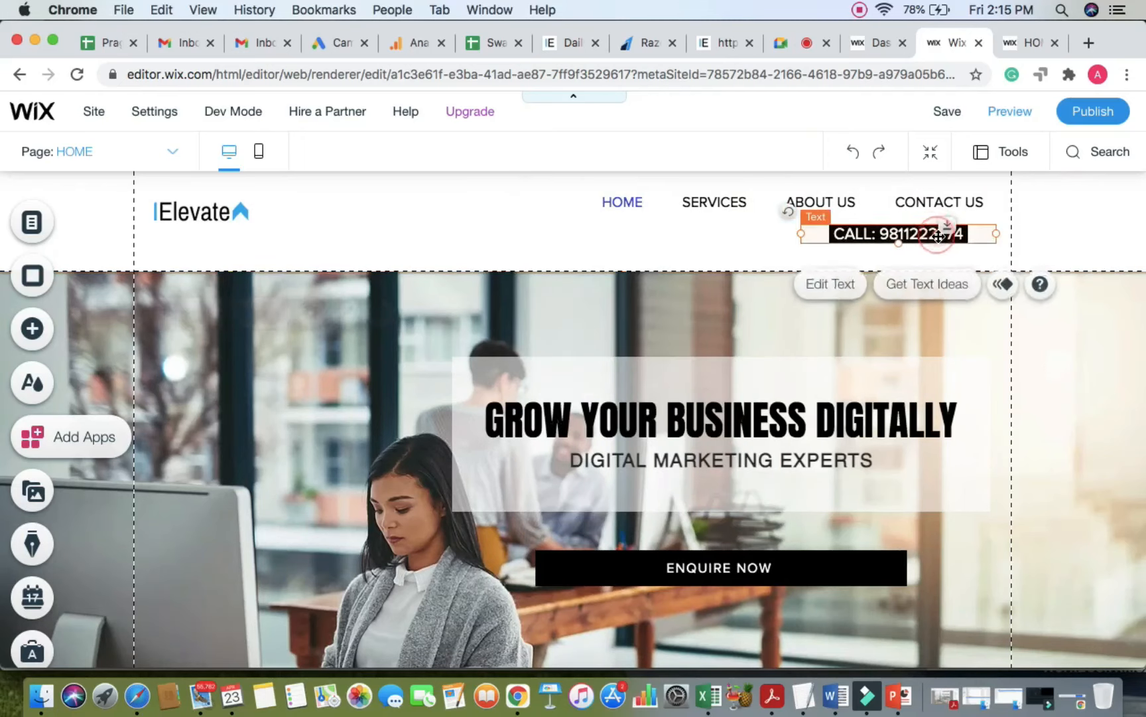
left_click(932, 236)
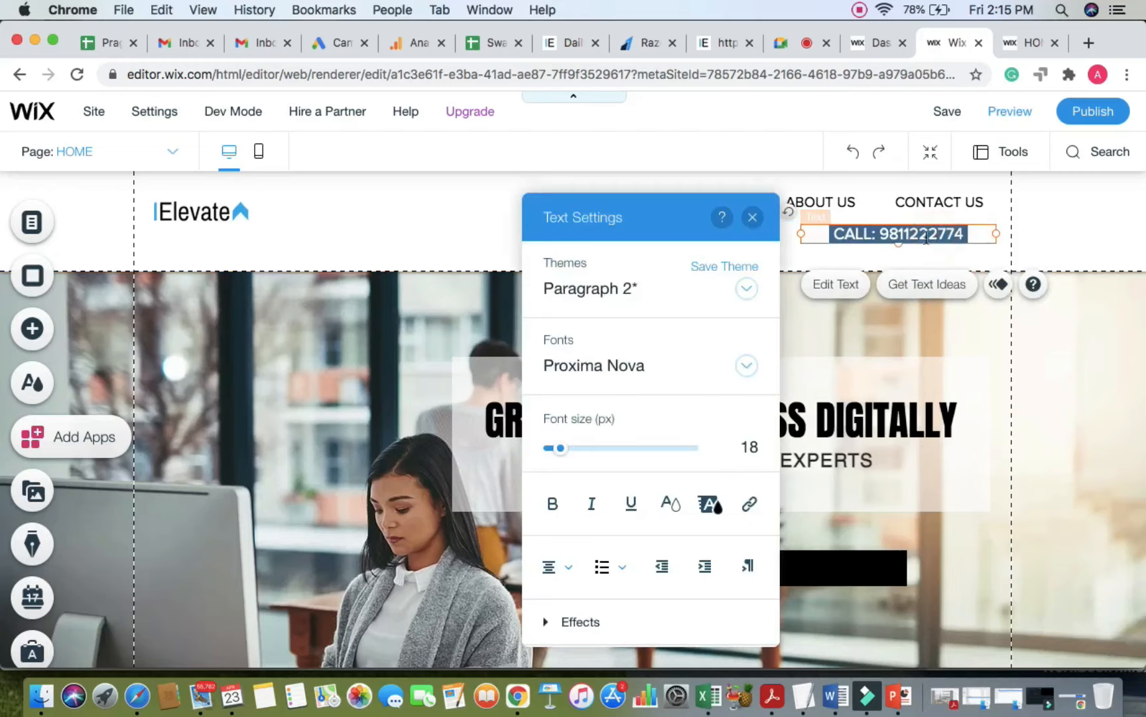
left_click(801, 234)
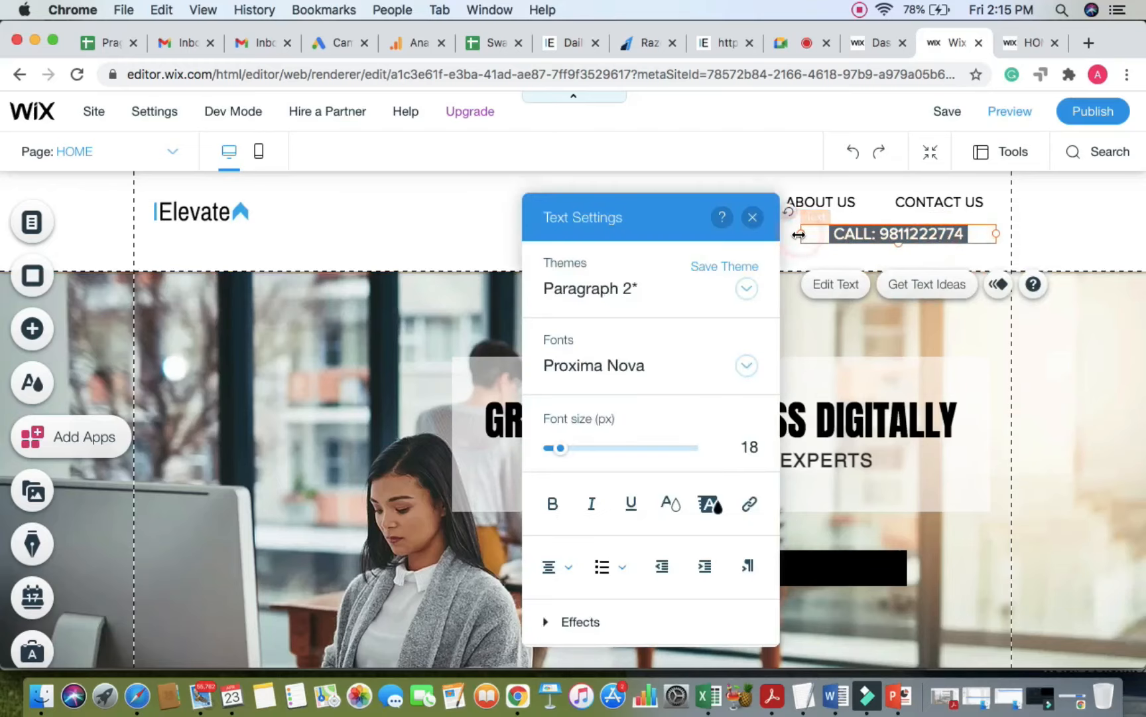
left_click_drag(798, 233, 826, 233)
left_click(956, 231)
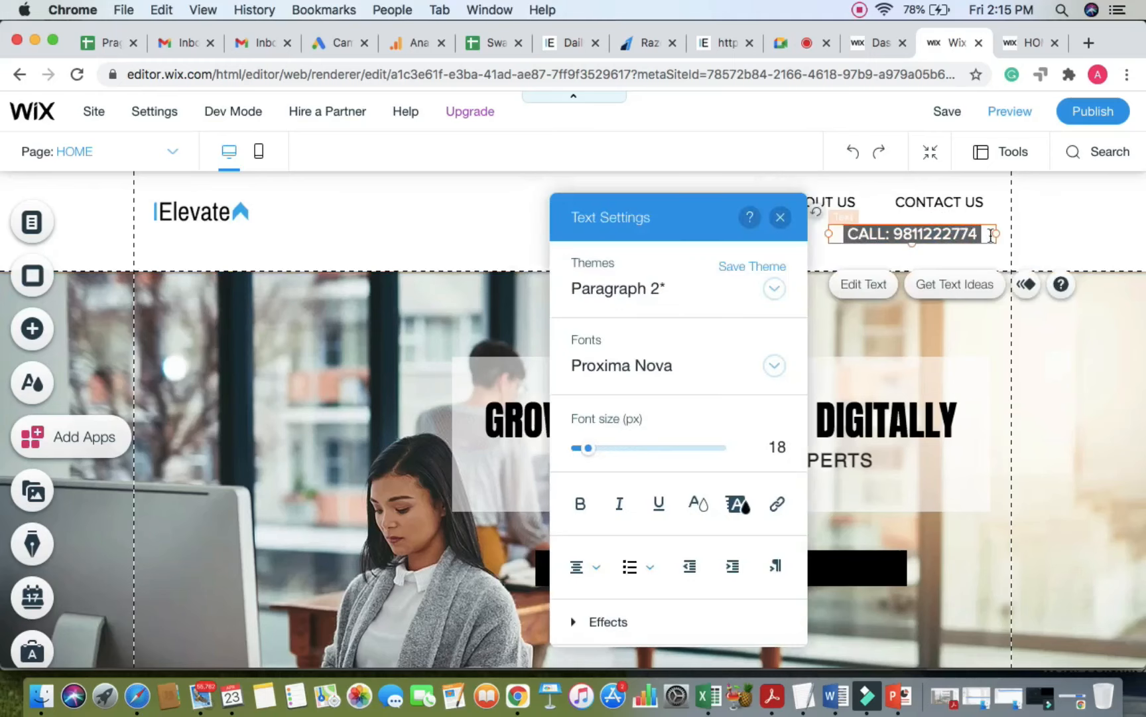
left_click_drag(997, 233, 943, 231)
left_click(1093, 224)
left_click(938, 231)
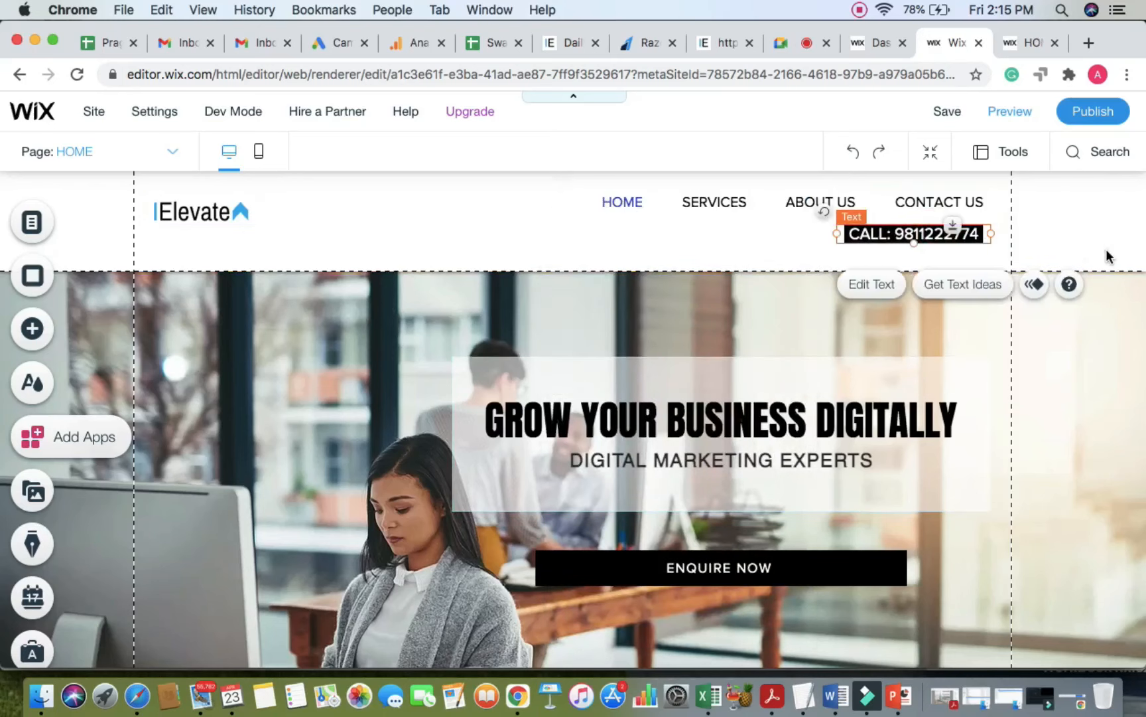
left_click(1105, 254)
left_click_drag(641, 268, 641, 251)
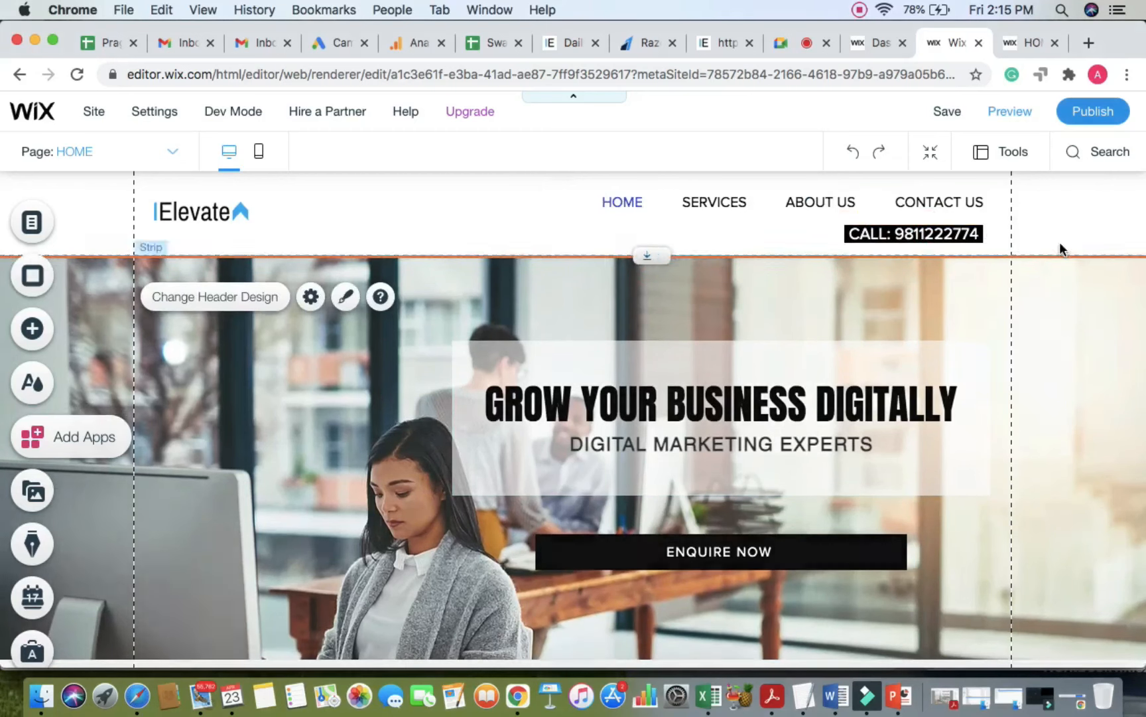
Step: Save the site, dismiss the saved confirmation, and switch to the Google Meet call
left_click(950, 110)
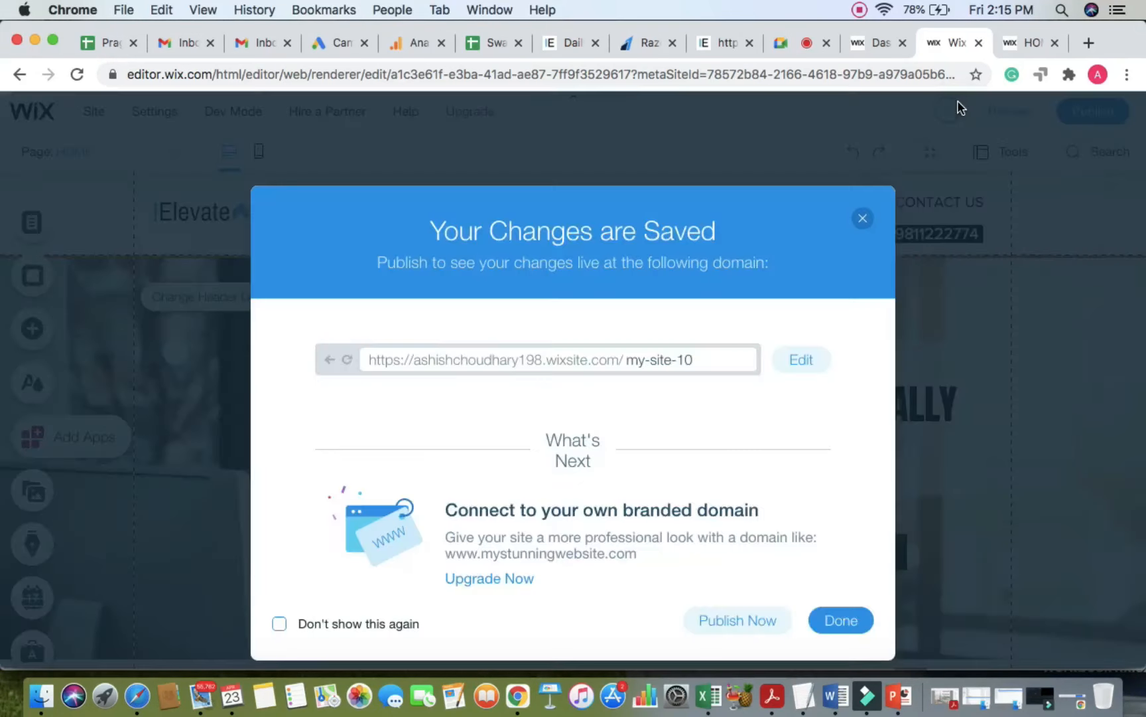
left_click(871, 211)
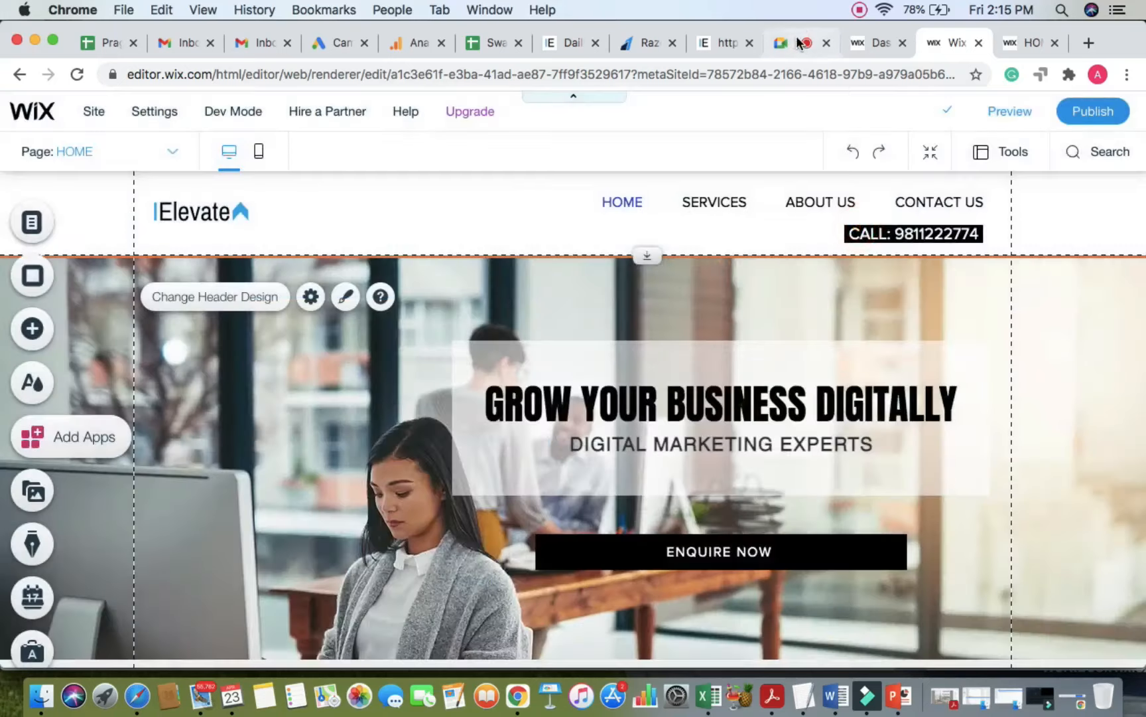
left_click(796, 43)
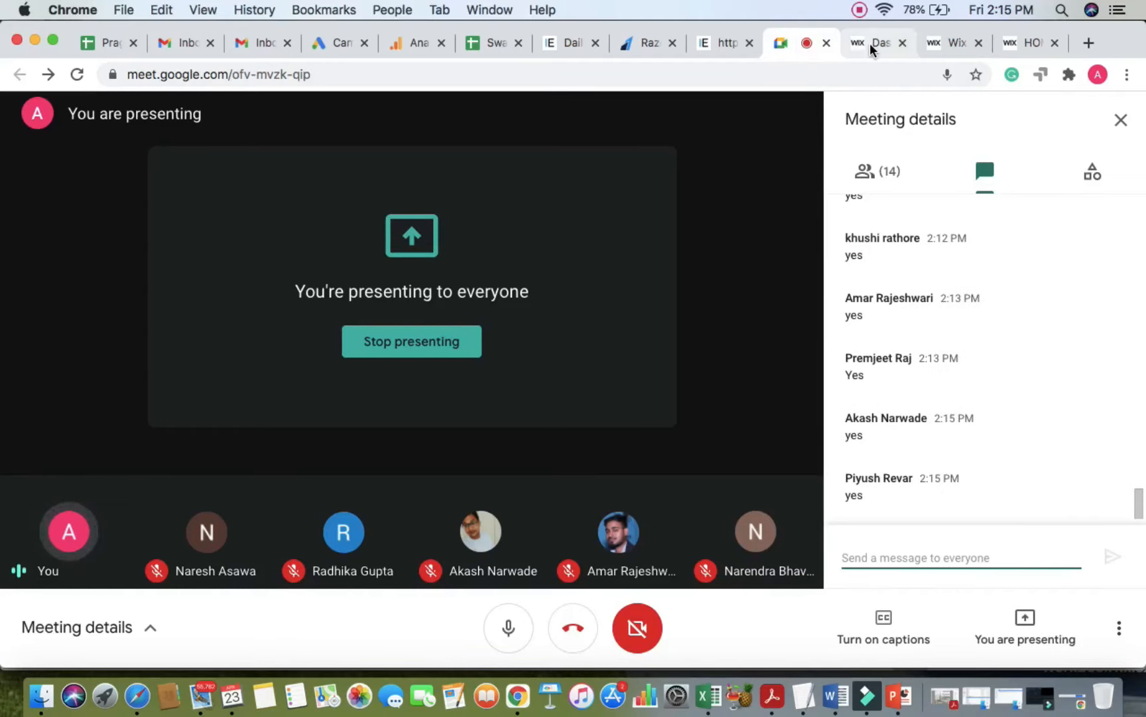
Step: Glance at the live site tab, then go back to the Wix editor
left_click(1029, 42)
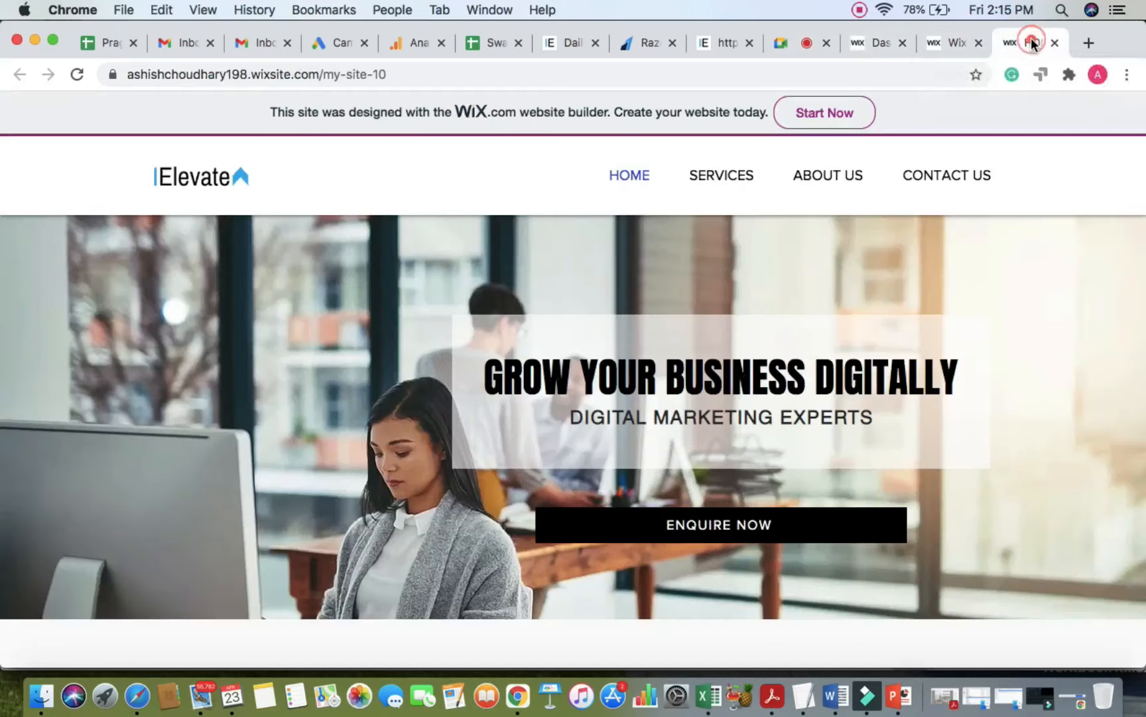
left_click(950, 34)
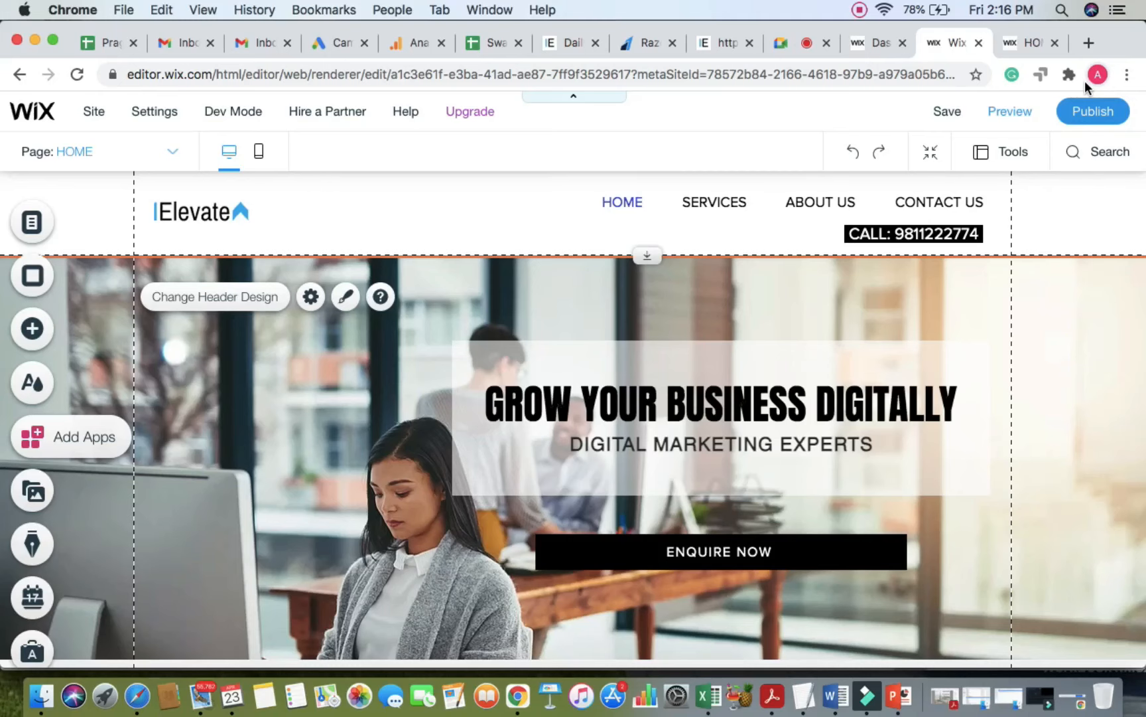
Step: Link the CALL header text to the site's phone number
double_click(855, 239)
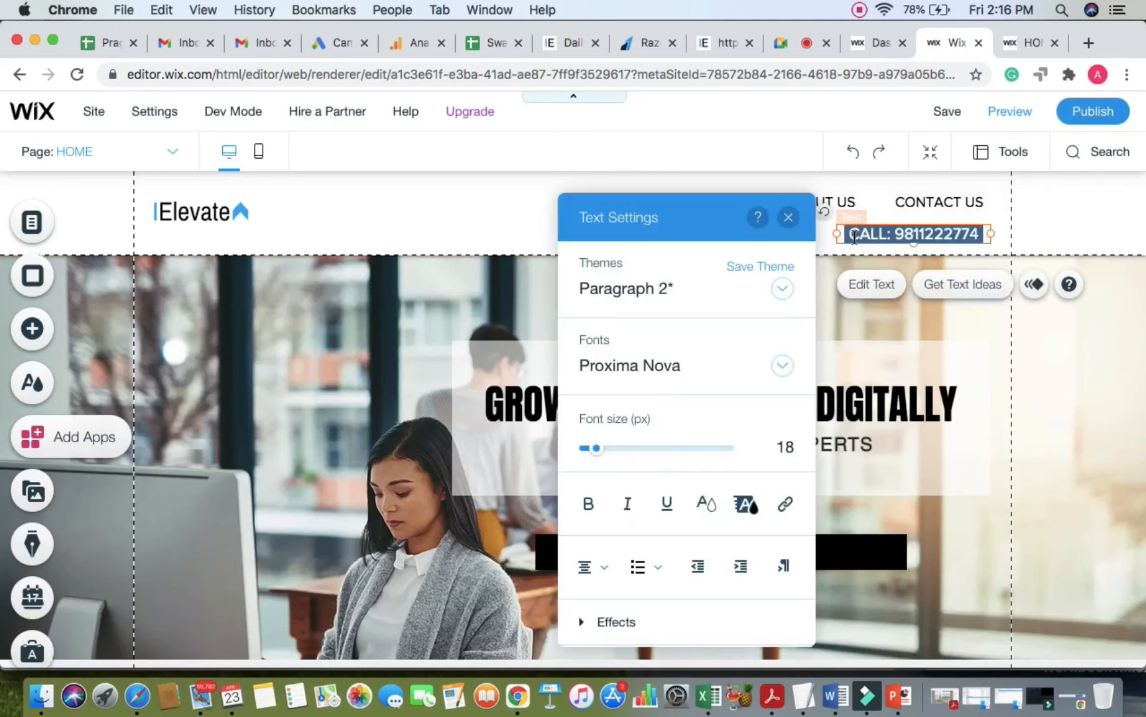
left_click_drag(683, 191, 676, 180)
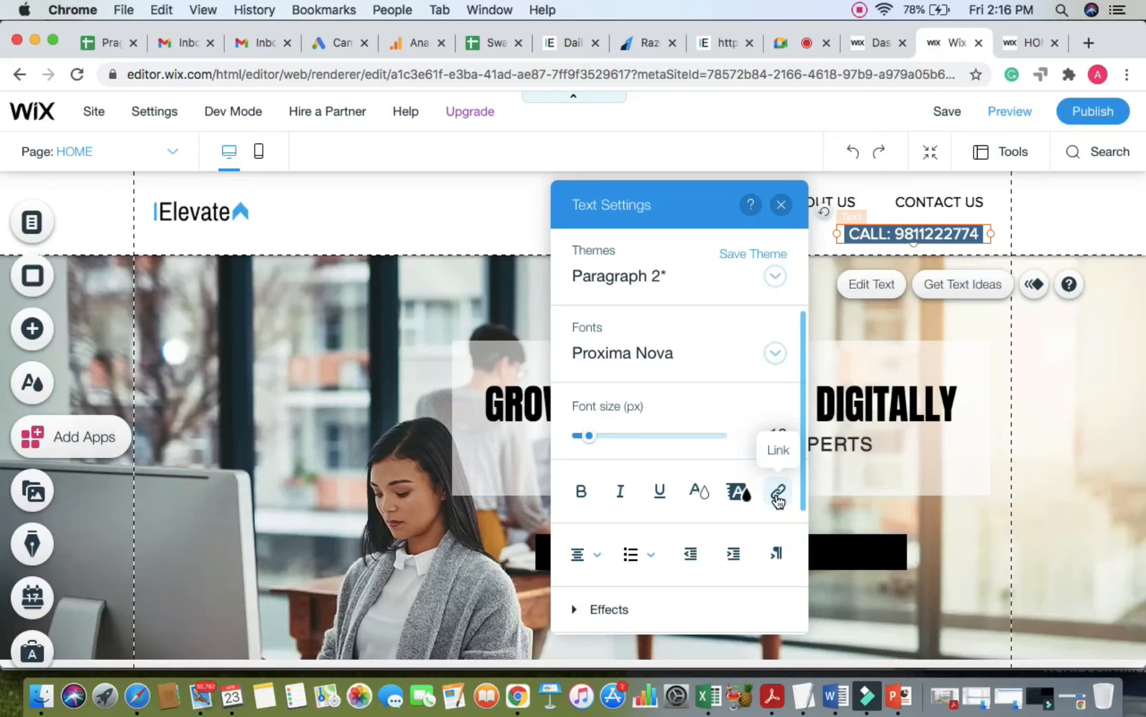
left_click(778, 495)
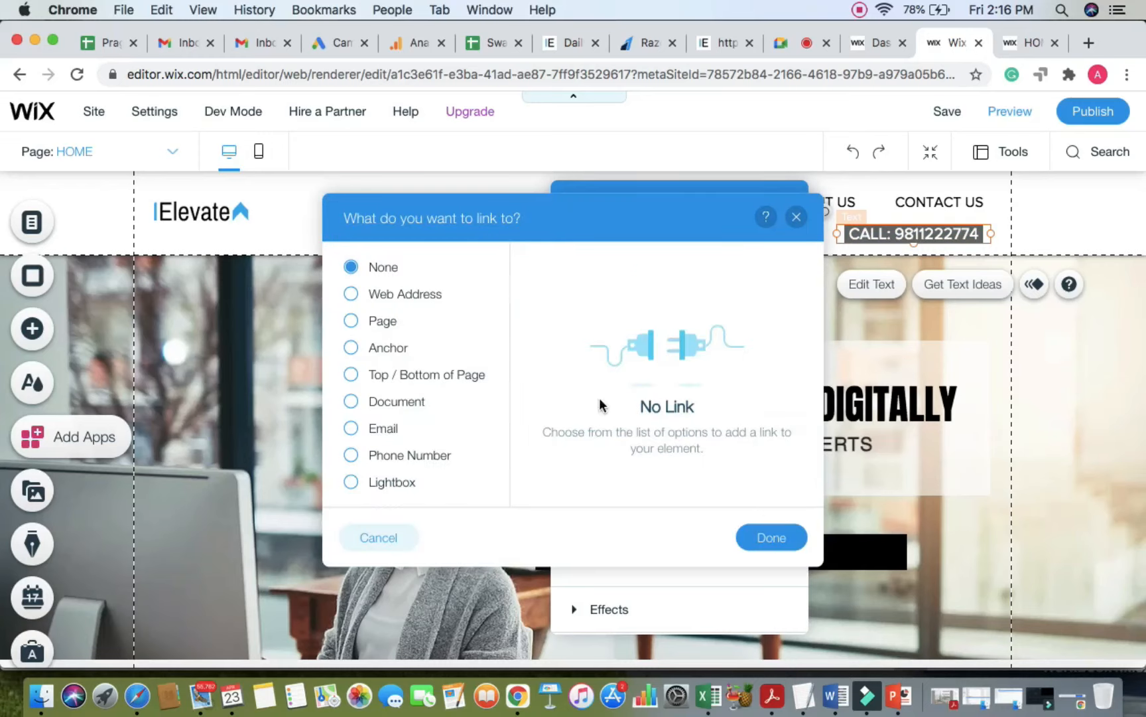
left_click(394, 456)
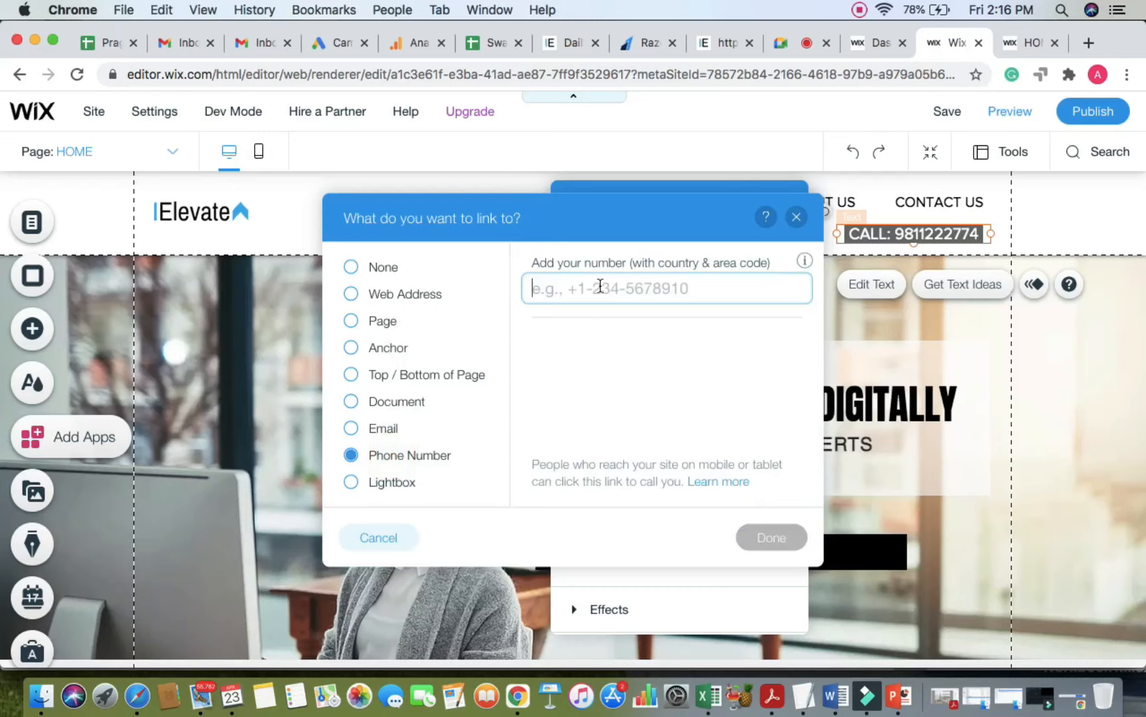
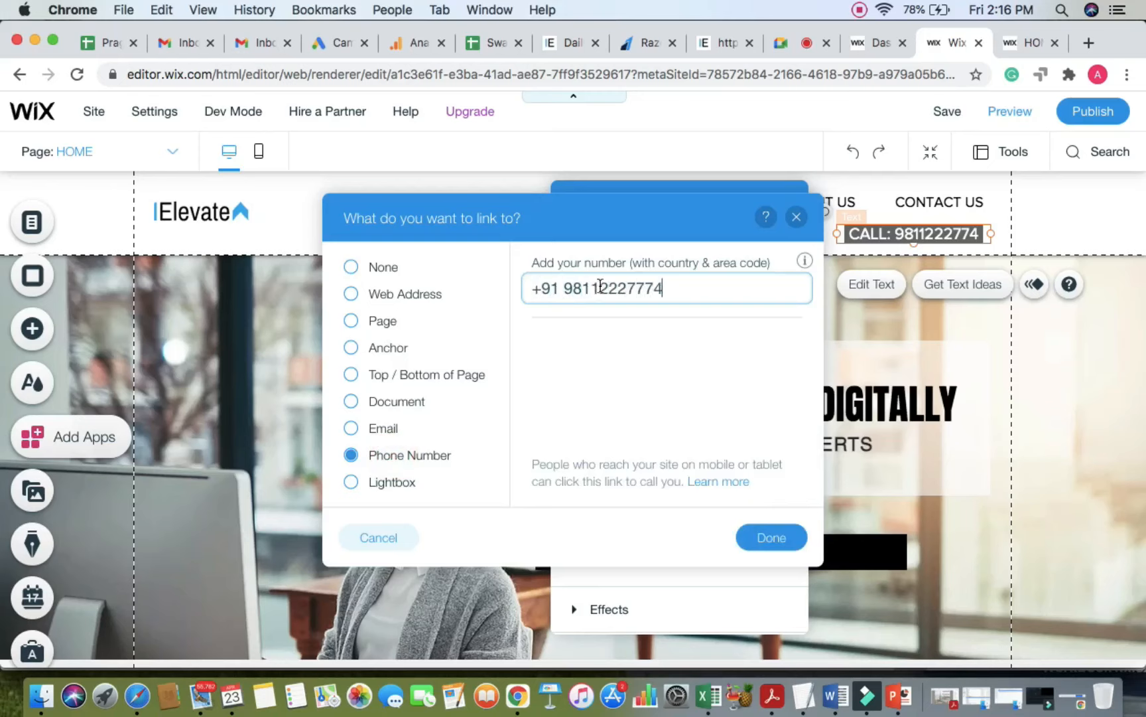
left_click(769, 538)
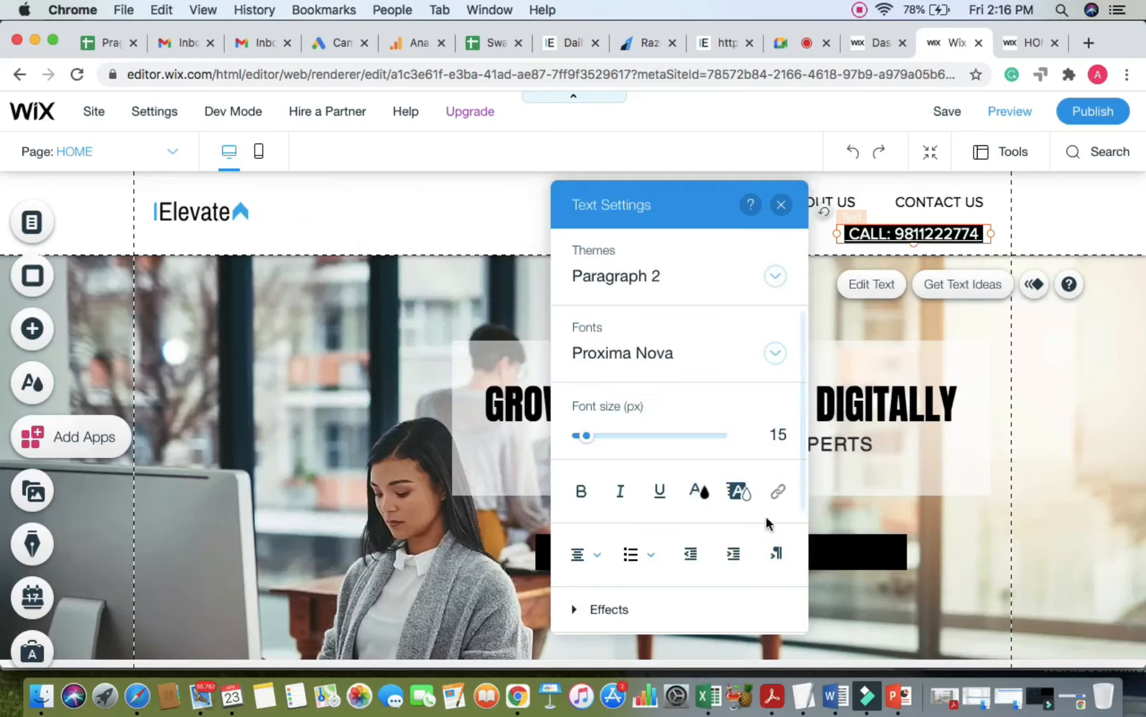
left_click(1044, 220)
Step: Remove the underline from the CALL text and close its text settings
double_click(981, 236)
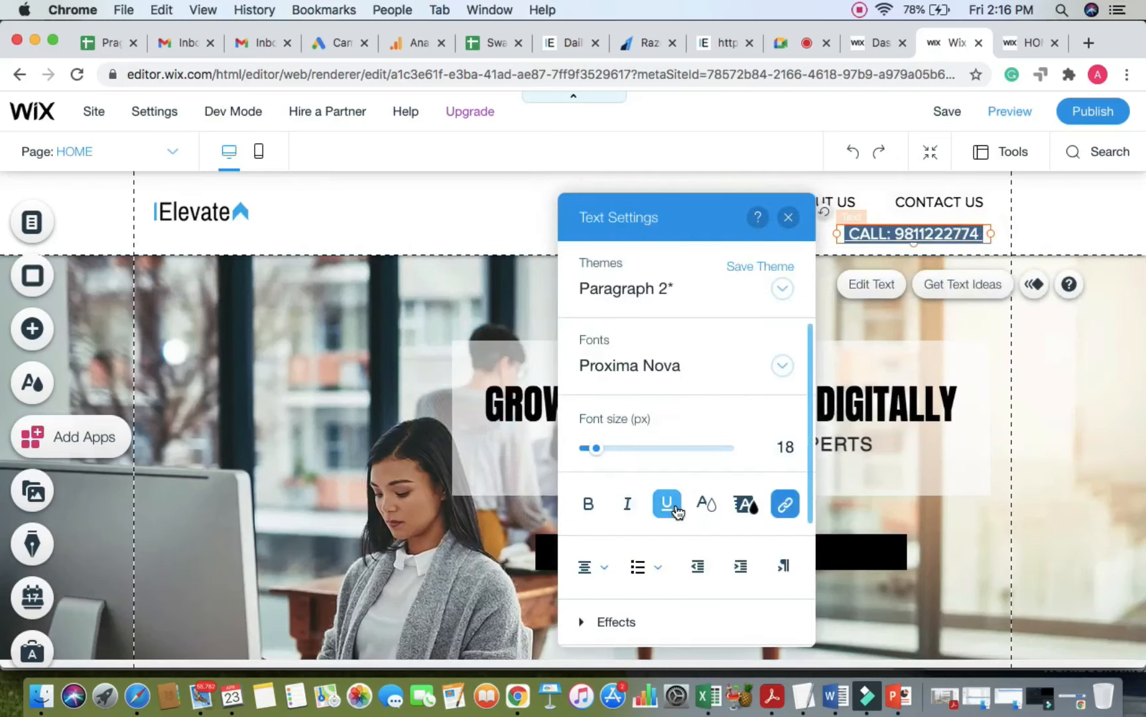
left_click(667, 504)
left_click(790, 218)
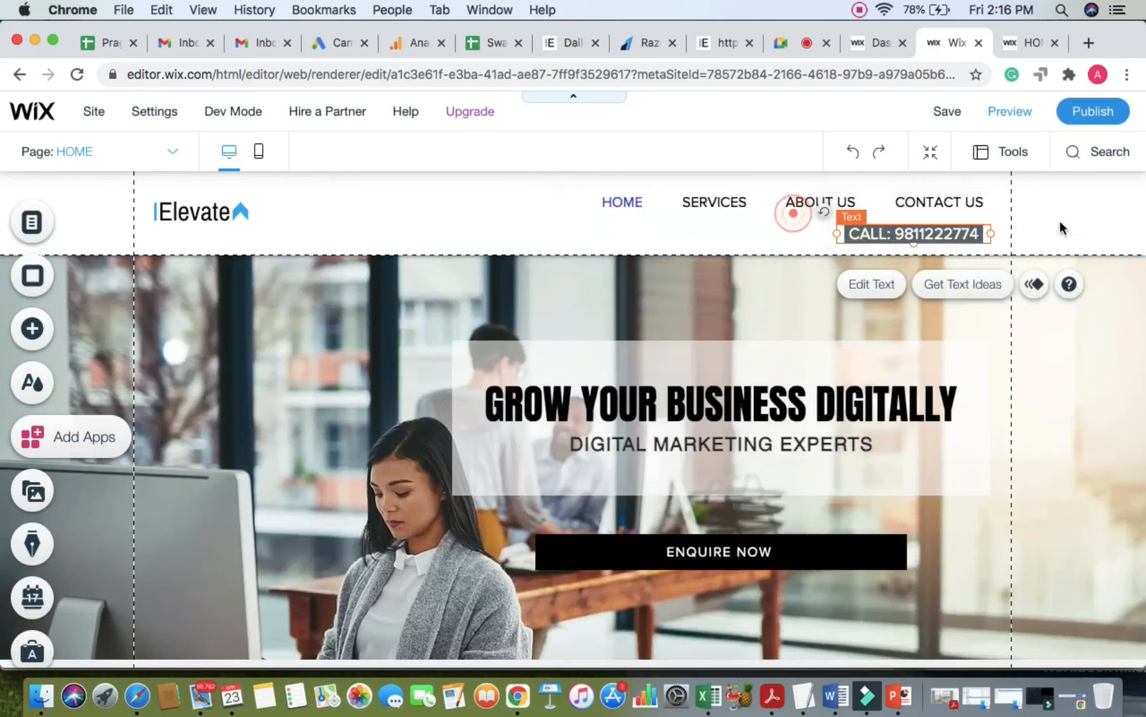
left_click(1126, 225)
Step: Publish the site and reload the live site tab twice to load the update
left_click(1105, 116)
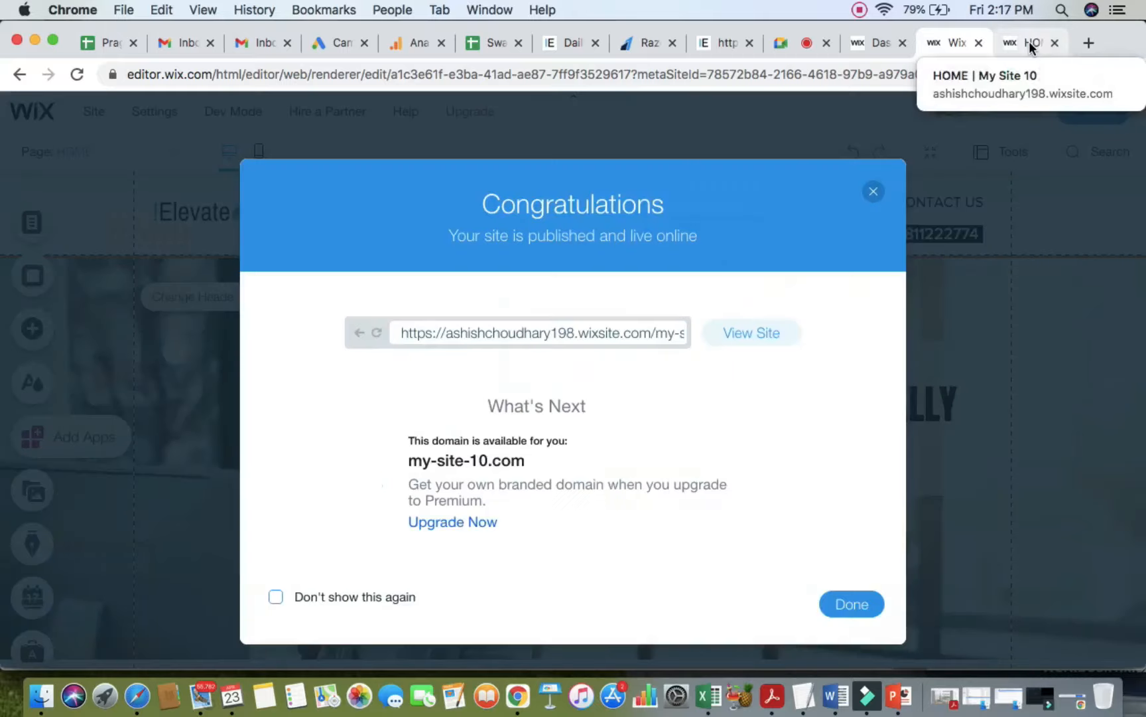
left_click(1029, 41)
left_click(840, 71)
key("Return")
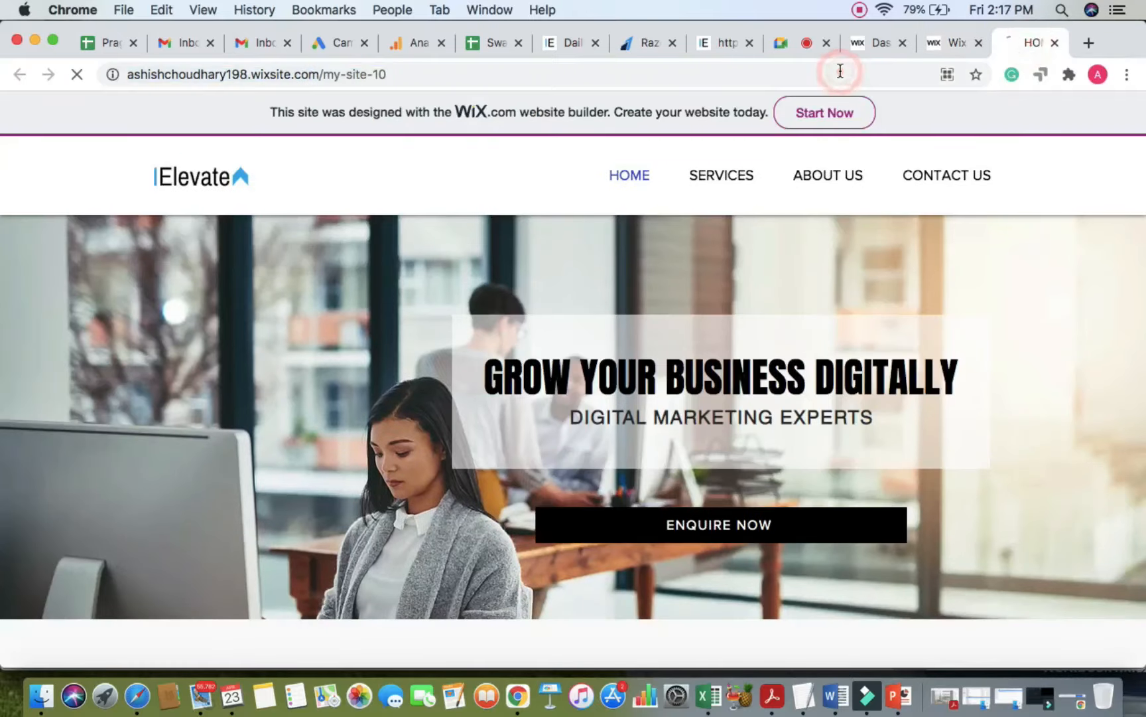
left_click(840, 71)
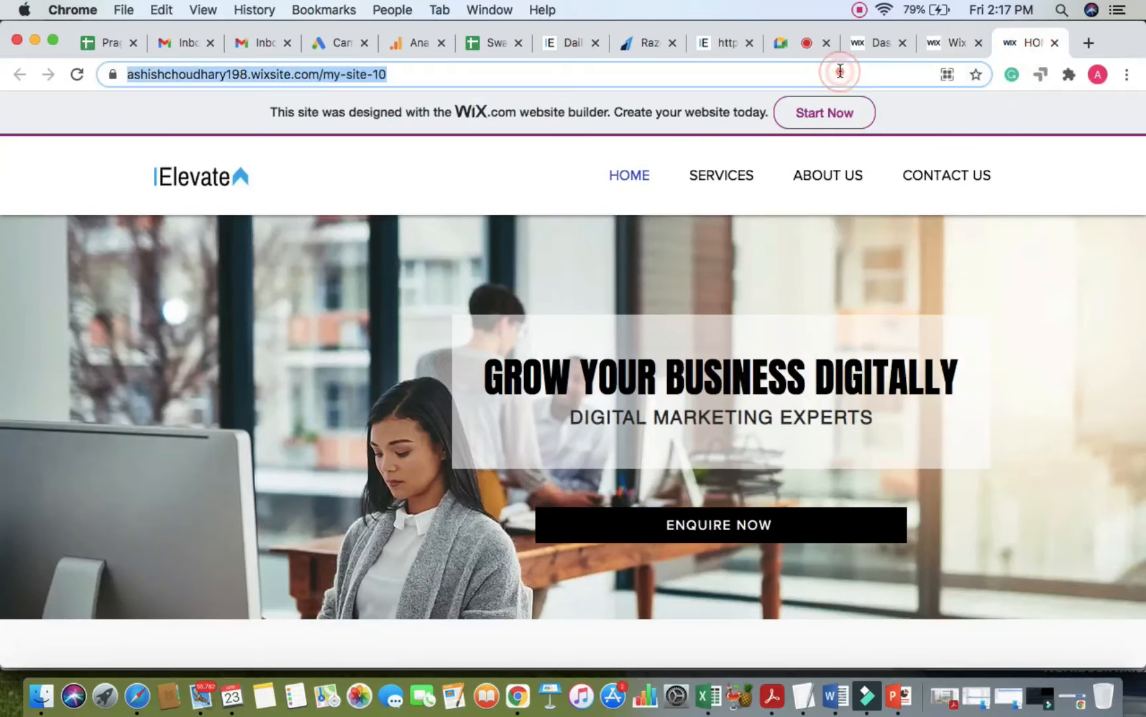
key("Return")
Step: Close the publish confirmation in the editor, then reload the published page again
left_click(962, 48)
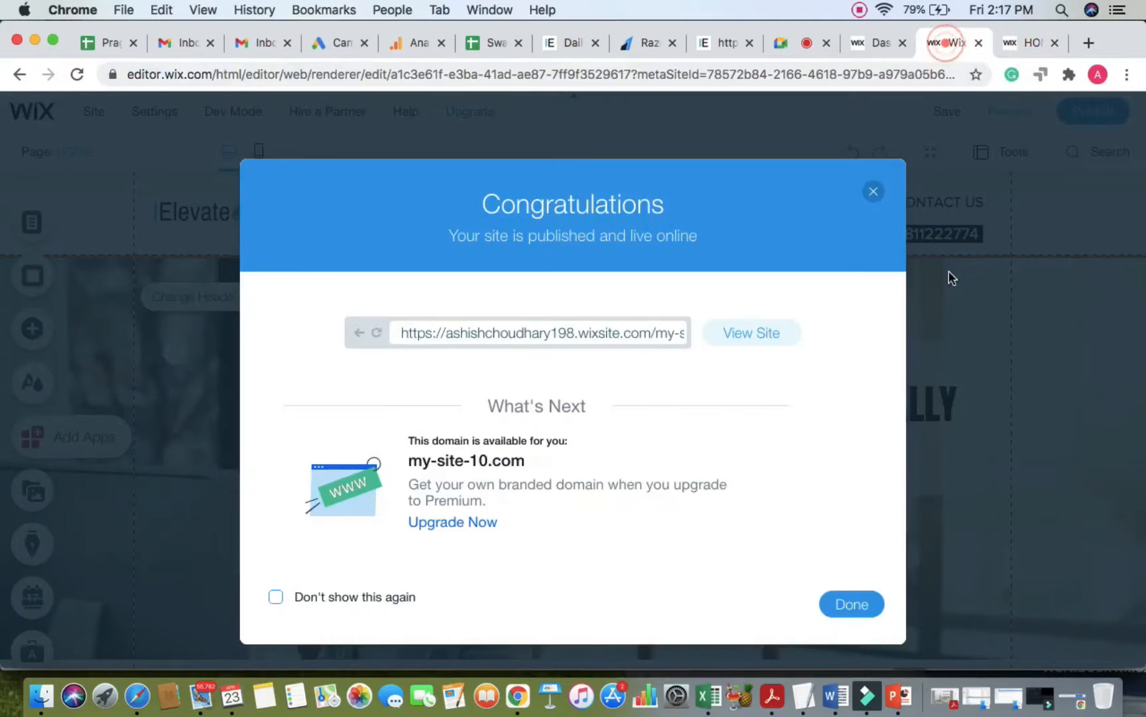
left_click(873, 188)
left_click(1083, 114)
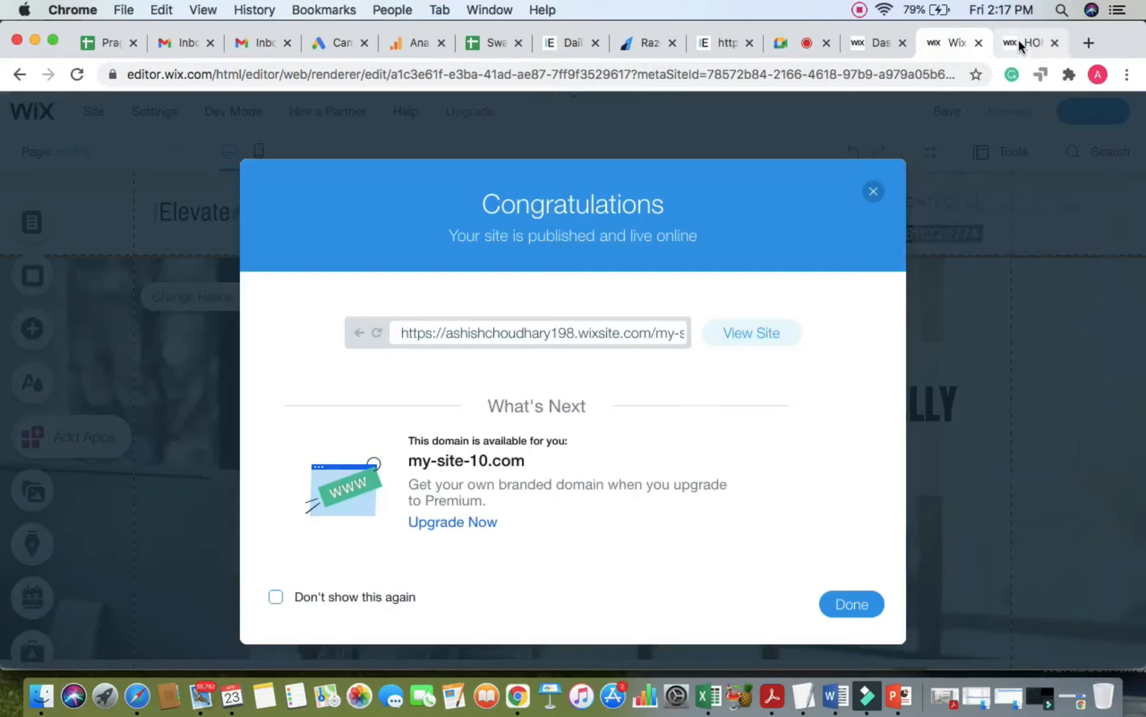
left_click(1018, 42)
left_click(860, 74)
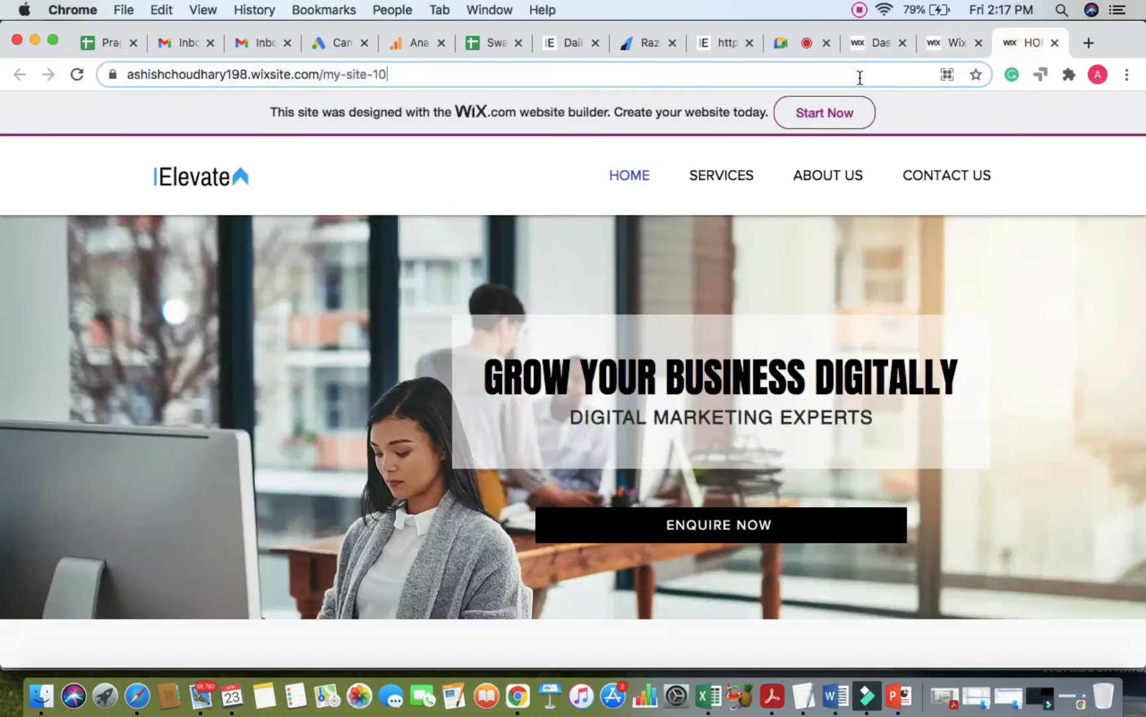
key("Return")
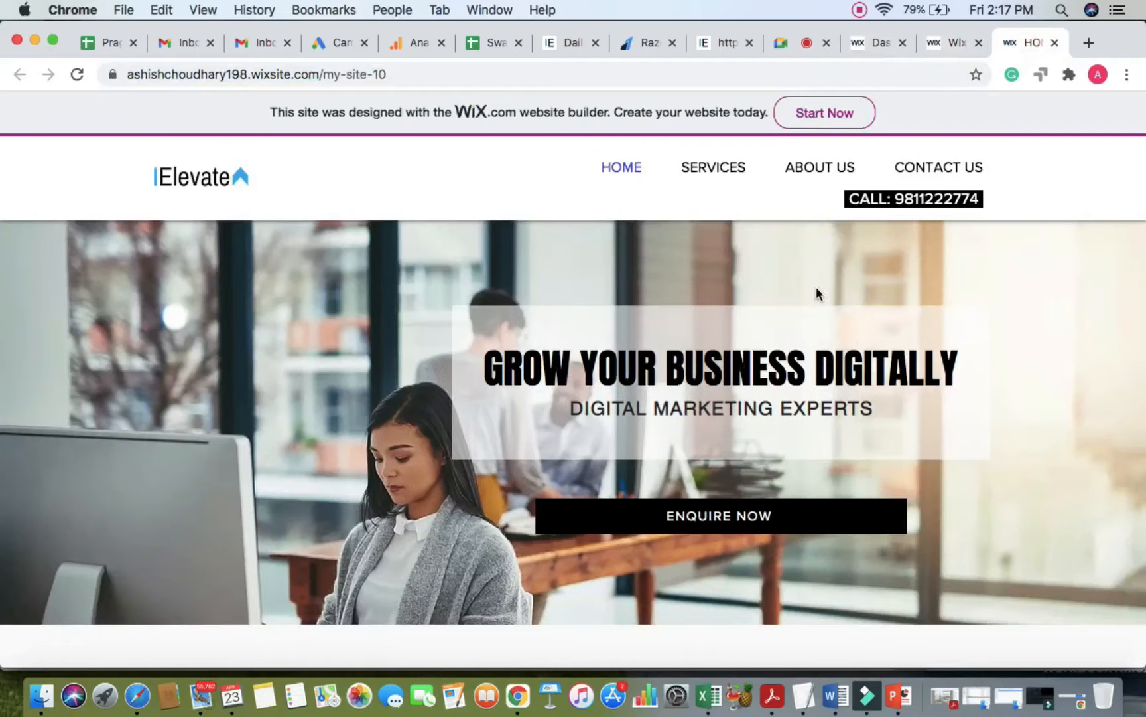
Step: Test the CALL phone link on the live site, then close the editor's Site Published dialog
left_click(916, 203)
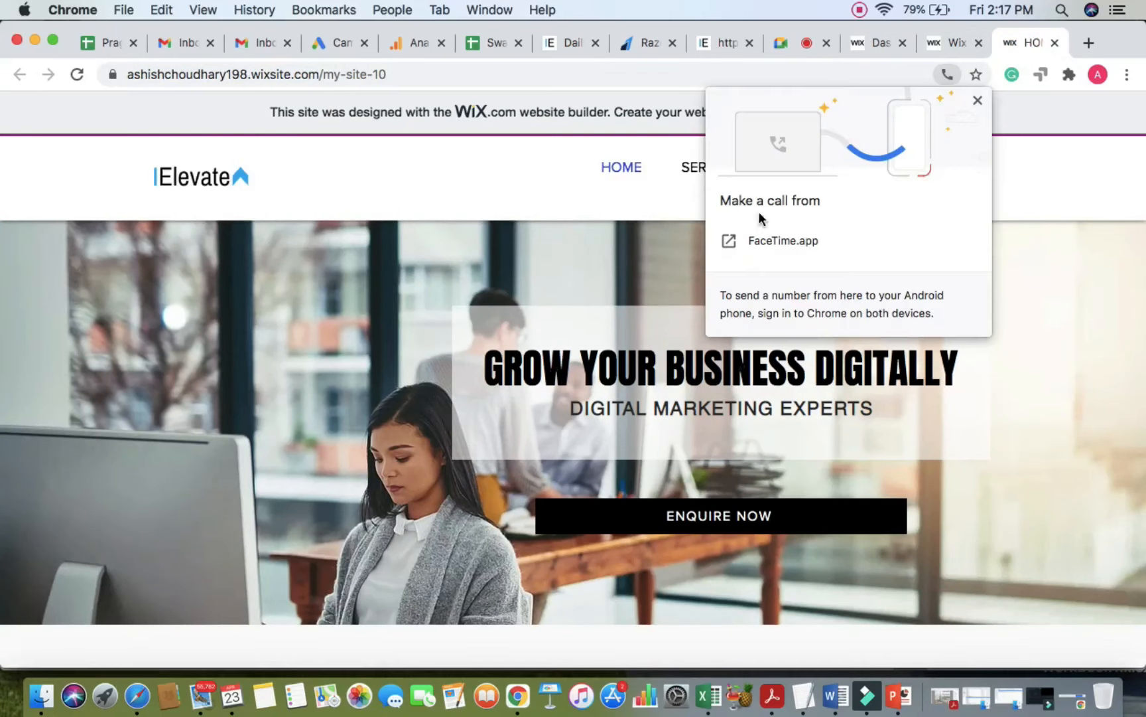
left_click(979, 99)
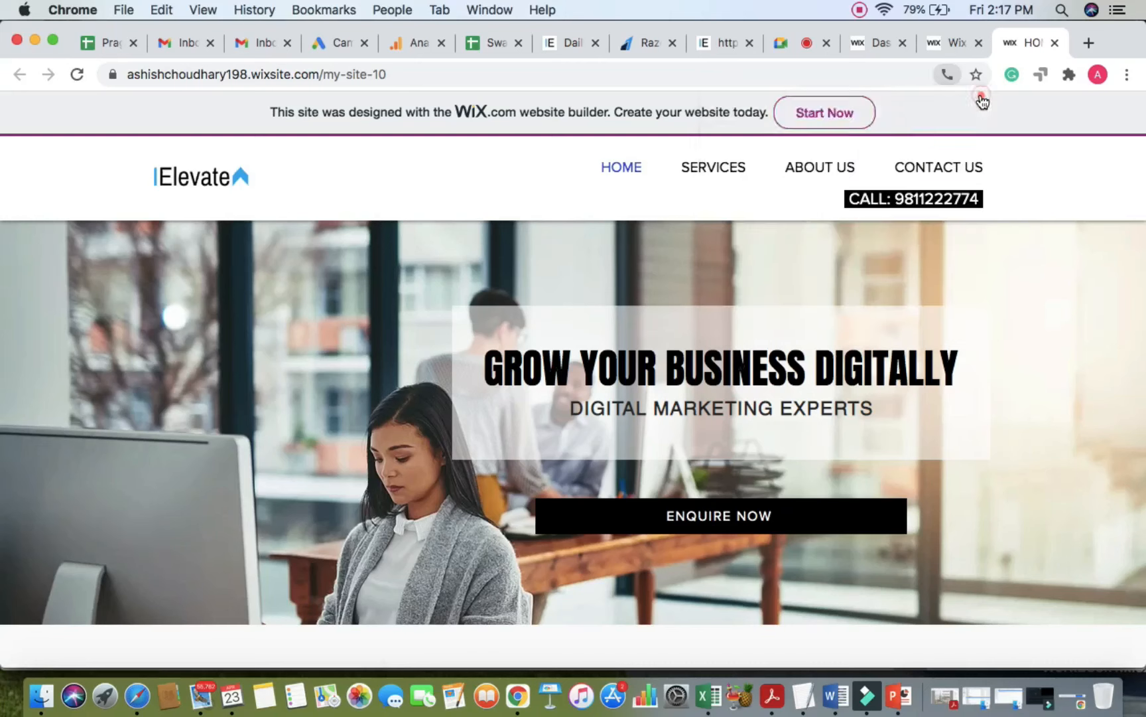
left_click(951, 42)
left_click(873, 192)
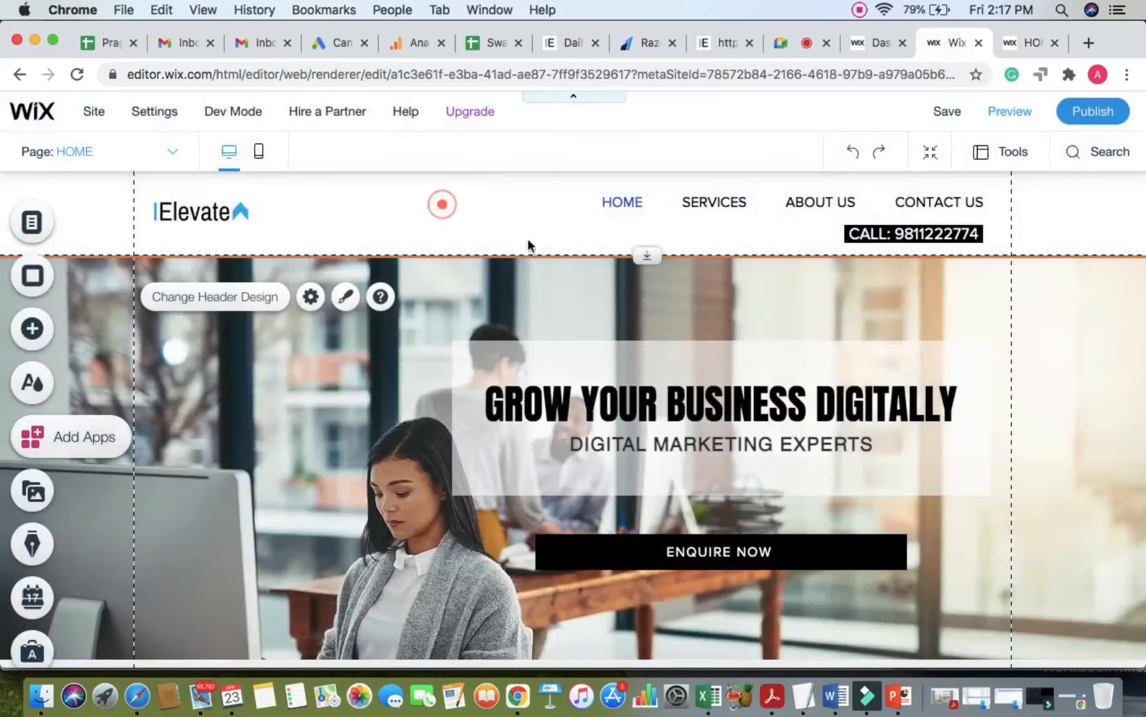
Step: Shorten the header, move the CALL phone box under the menu, and publish
left_click_drag(651, 256, 652, 244)
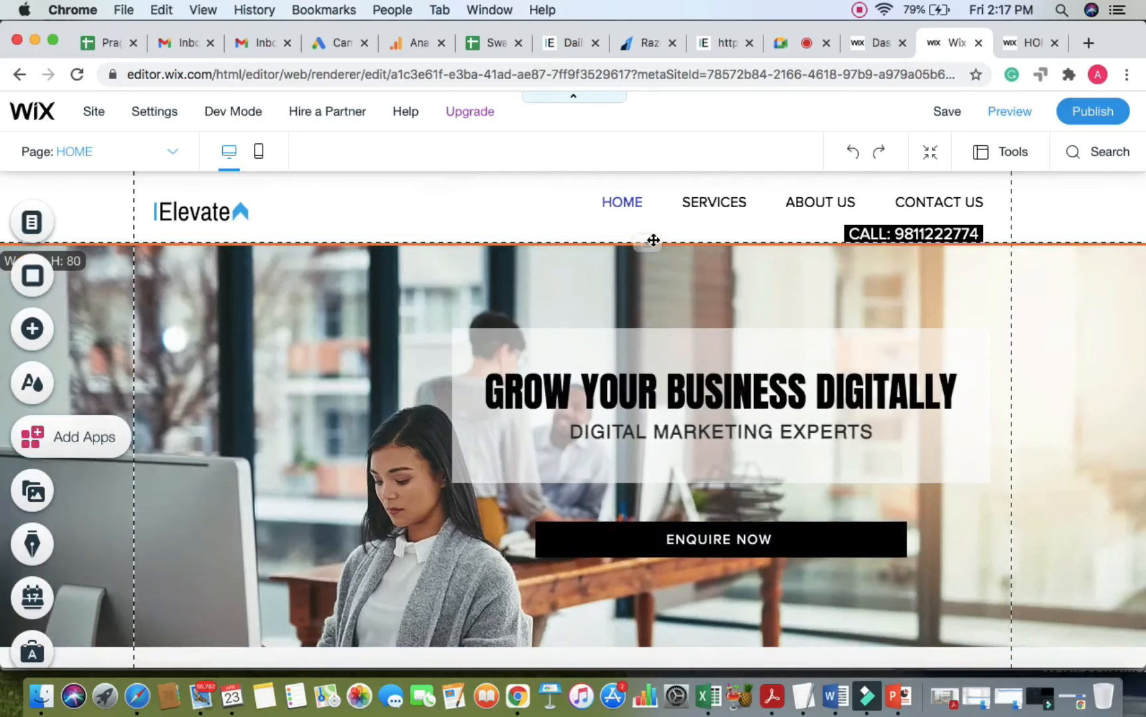
left_click(702, 202)
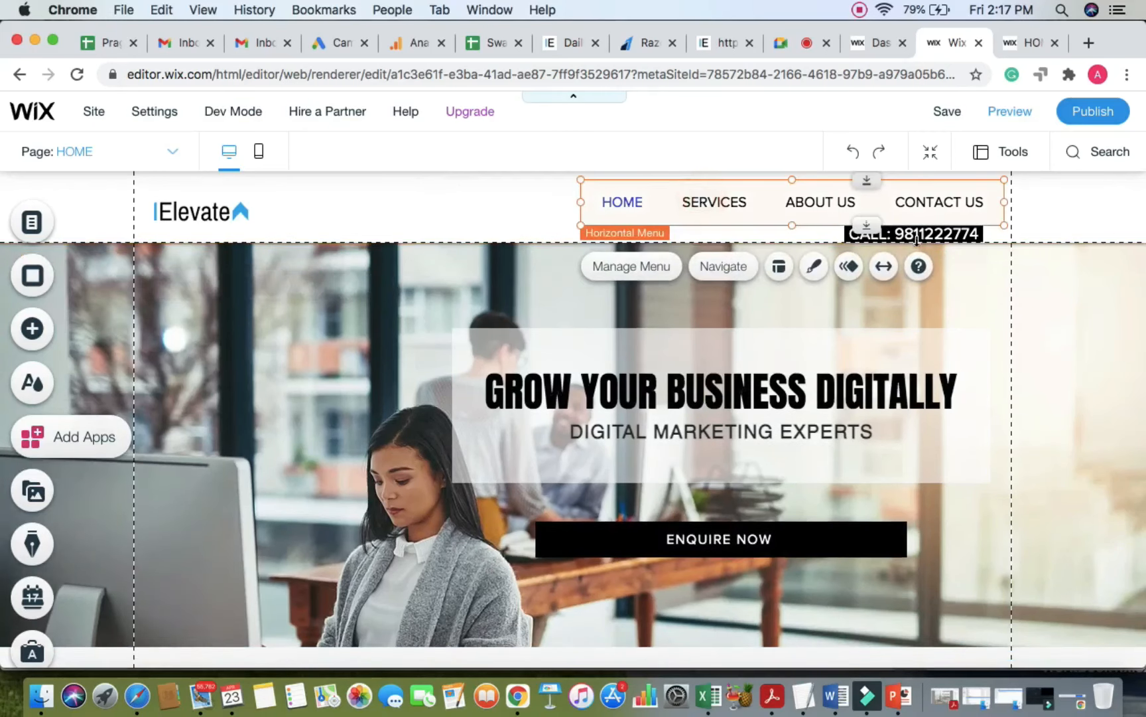
left_click(1105, 226)
left_click_drag(956, 231, 946, 229)
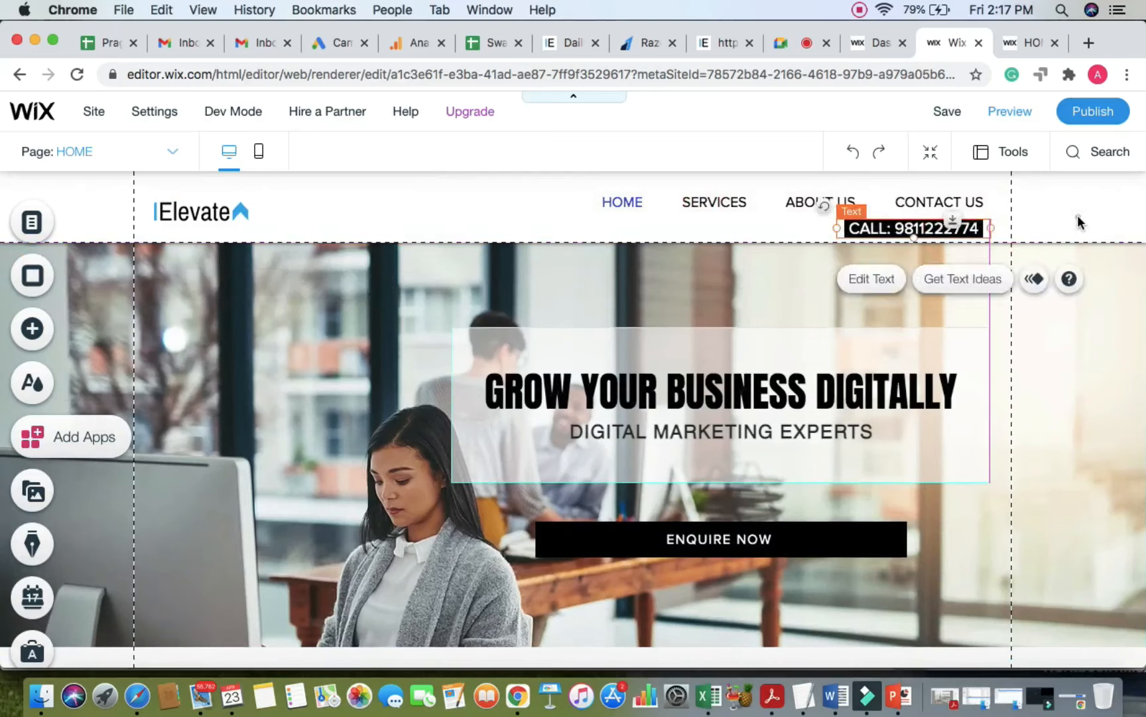
left_click(1093, 114)
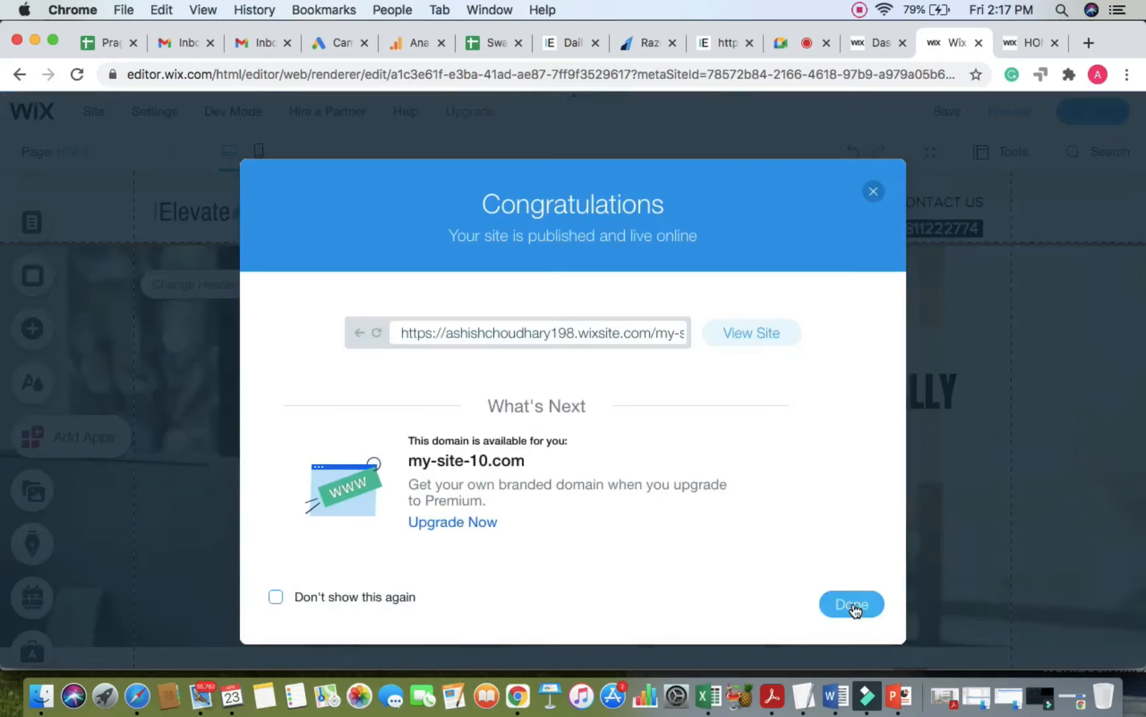
Step: Nudge the iElevate logo slightly higher in the header and republish the site
left_click(852, 604)
left_click(218, 213)
left_click_drag(218, 212, 219, 207)
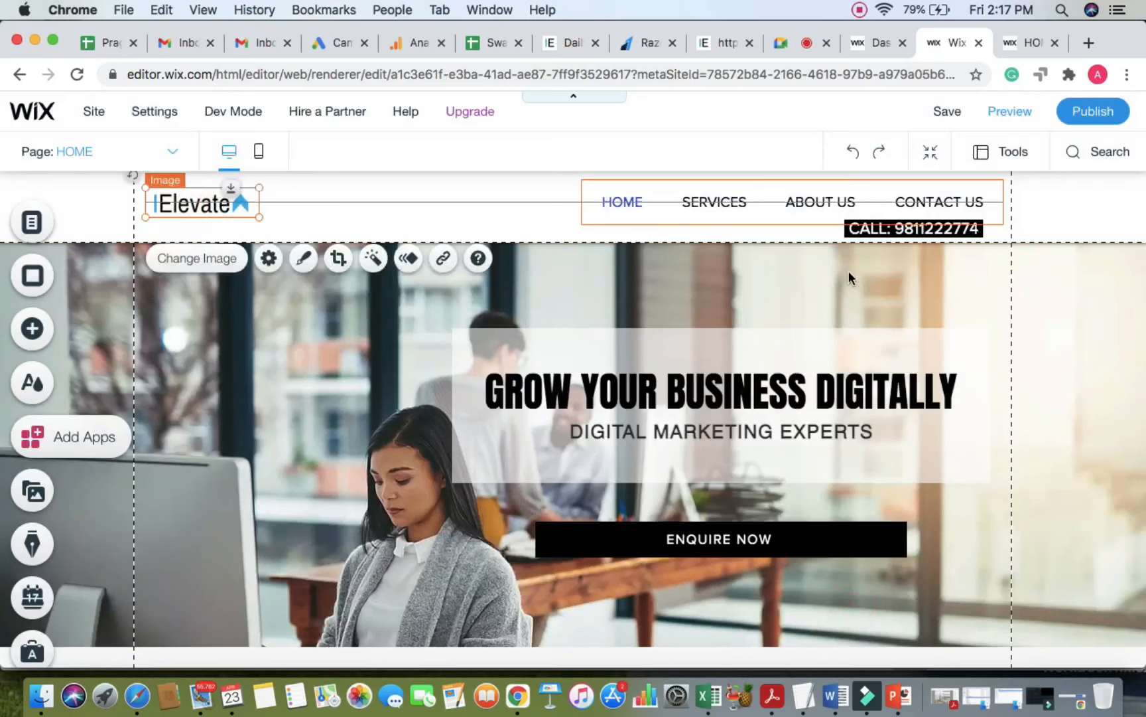
left_click(1094, 112)
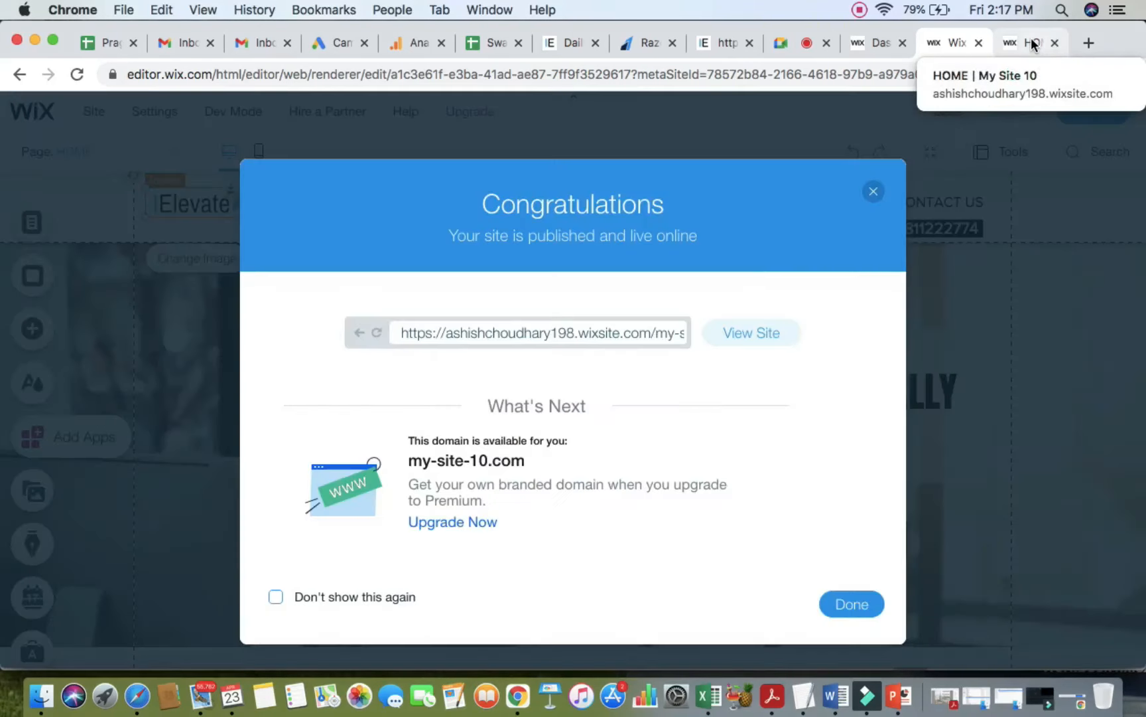
Step: Scroll through the updated live site to review the changes
left_click(1031, 42)
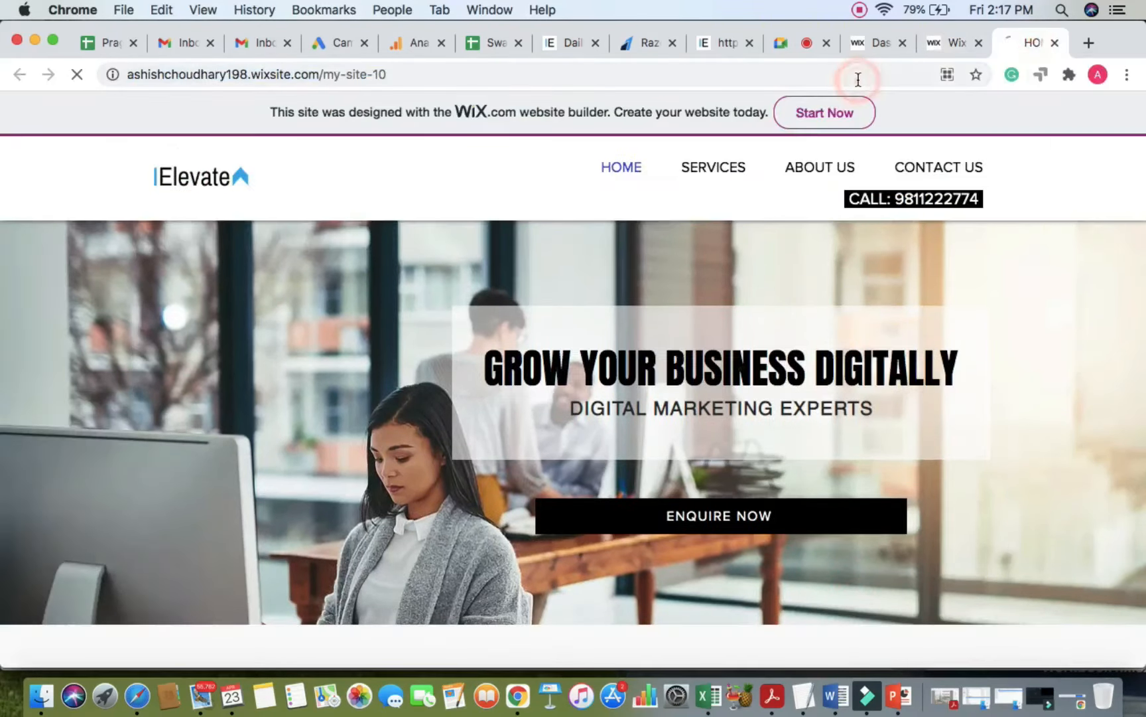
scroll(1049, 320, "down", 5)
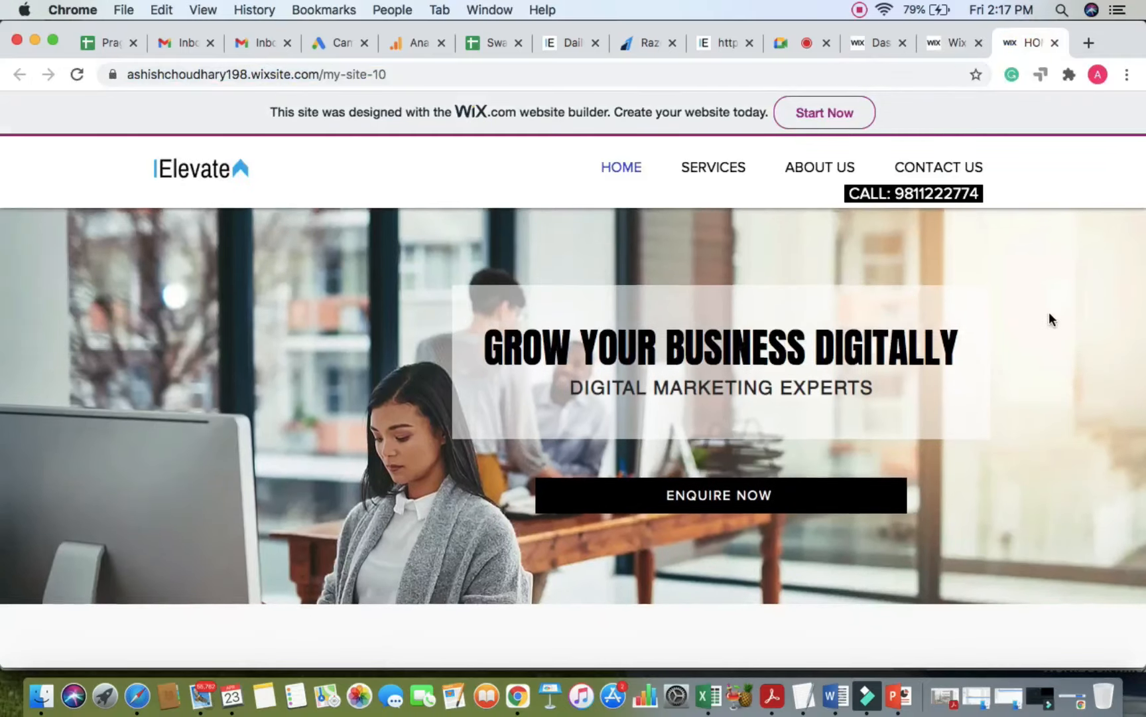
scroll(1049, 320, "down", 10)
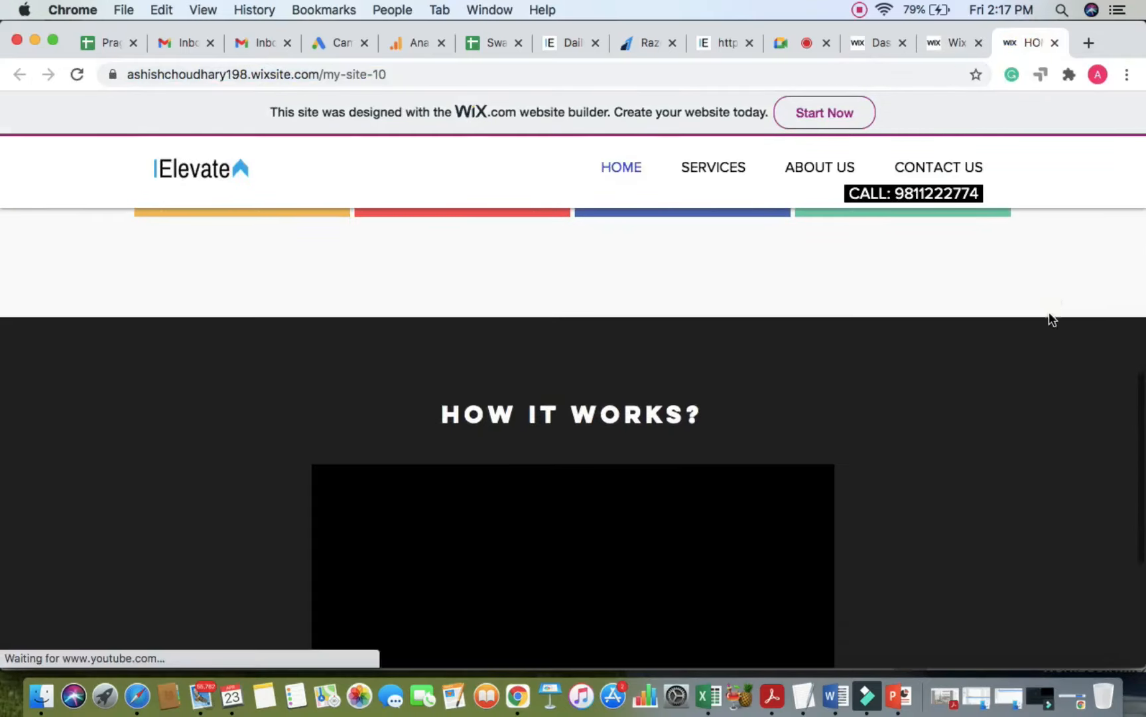
scroll(1049, 320, "up", 15)
Step: Check the Google Meet call, then close the Site Published dialog in the editor
left_click(778, 44)
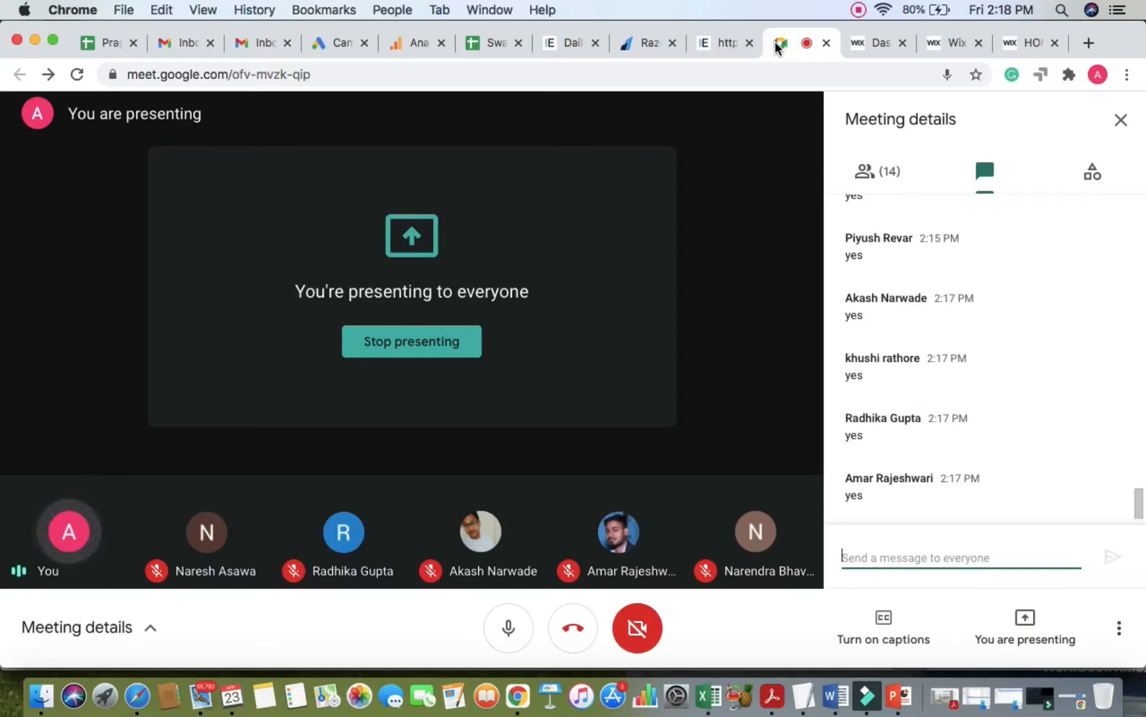
left_click(1028, 43)
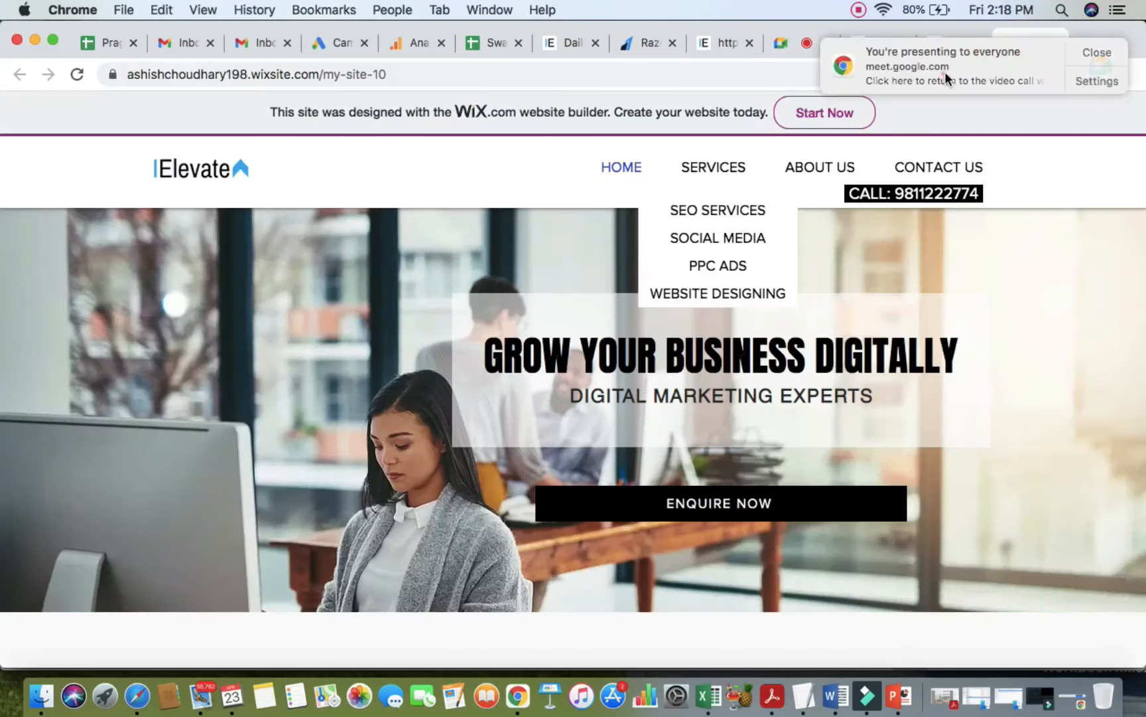
left_click(951, 42)
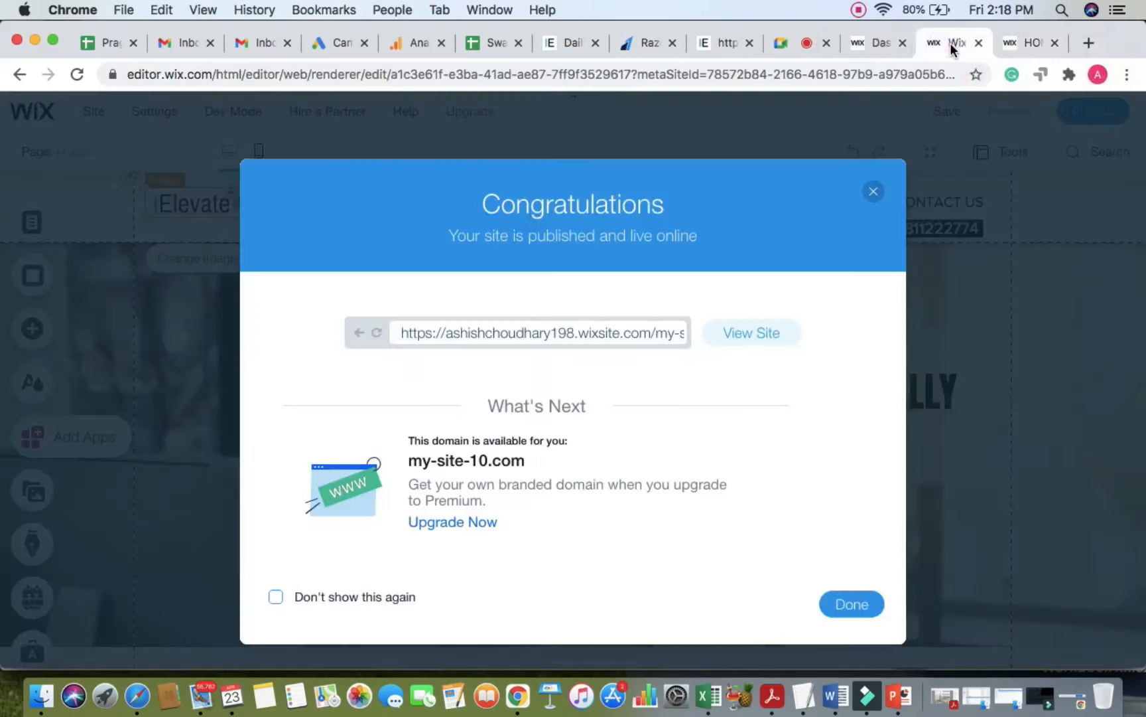
left_click(874, 191)
Step: Add a six-icon Social Bar from Add > Social into the page footer
left_click(45, 332)
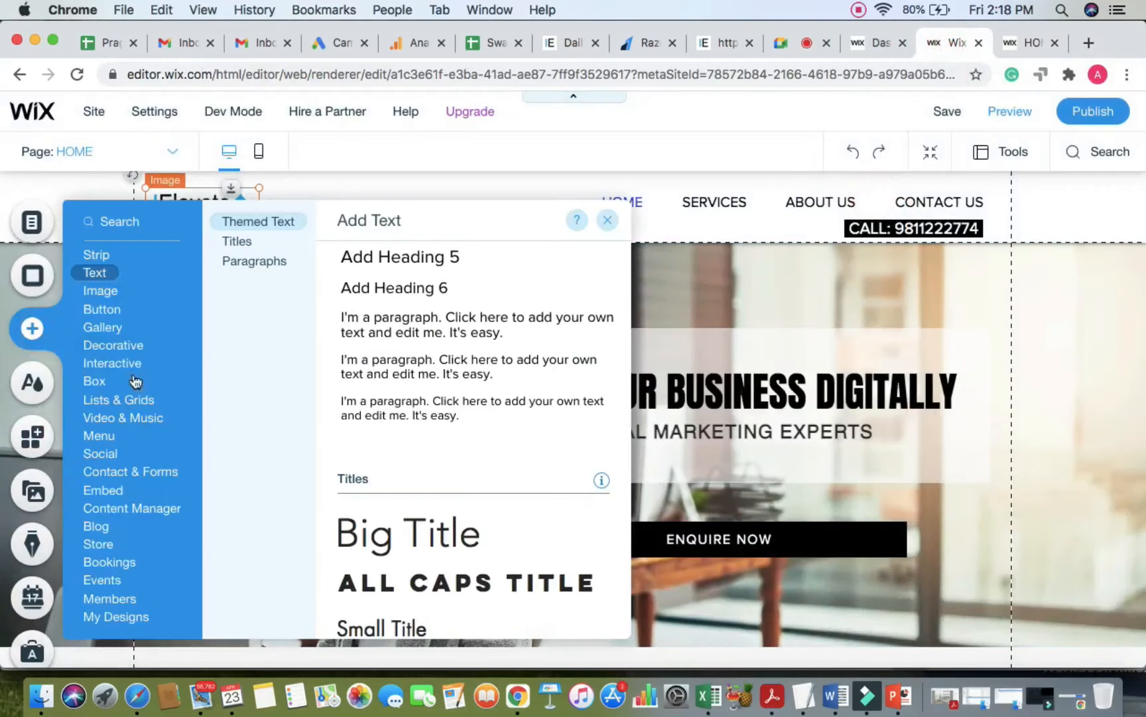
left_click(99, 435)
left_click(108, 455)
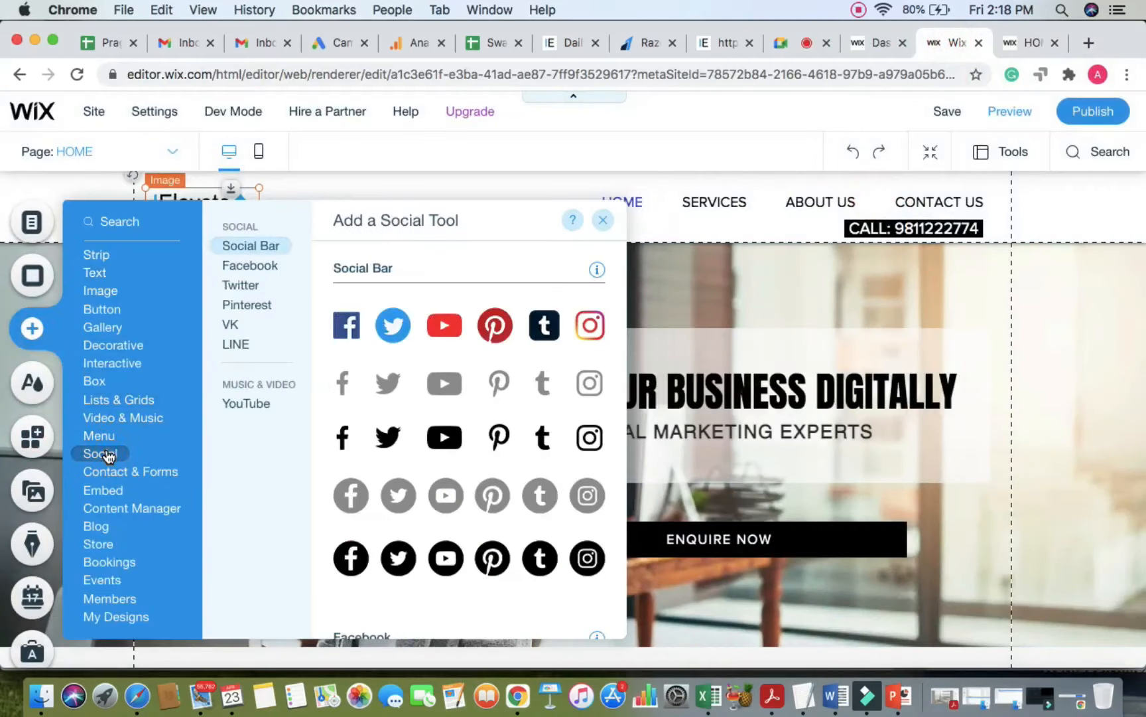
scroll(442, 473, "down", 3)
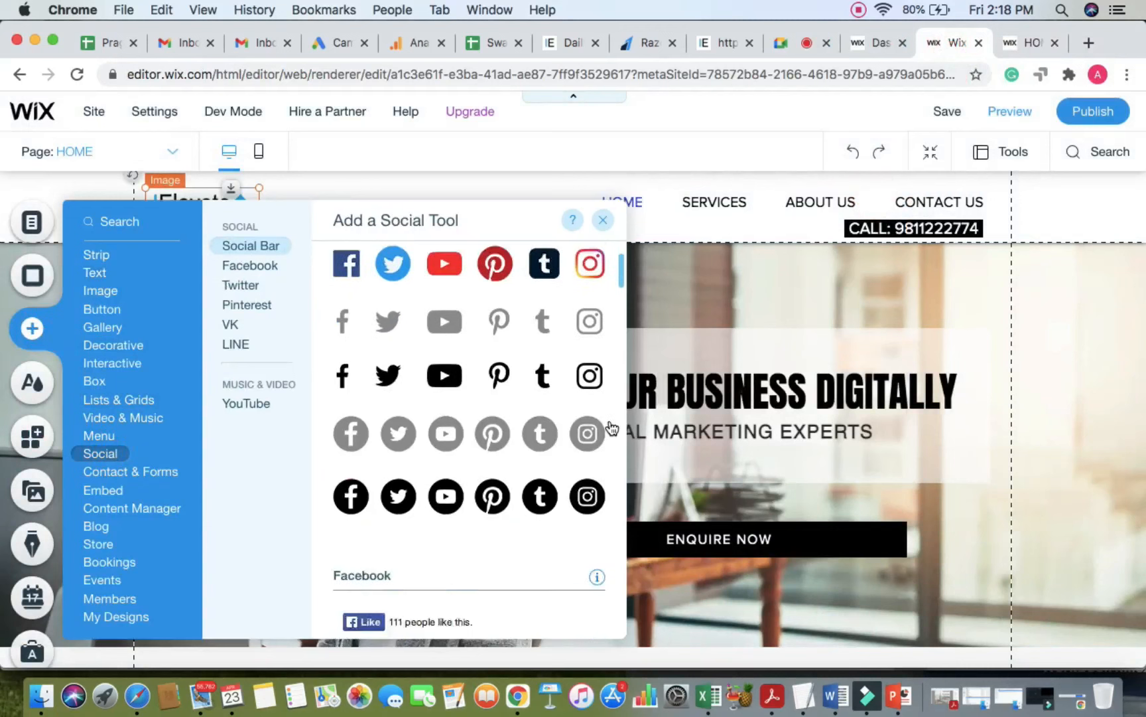
scroll(875, 424, "down", 5)
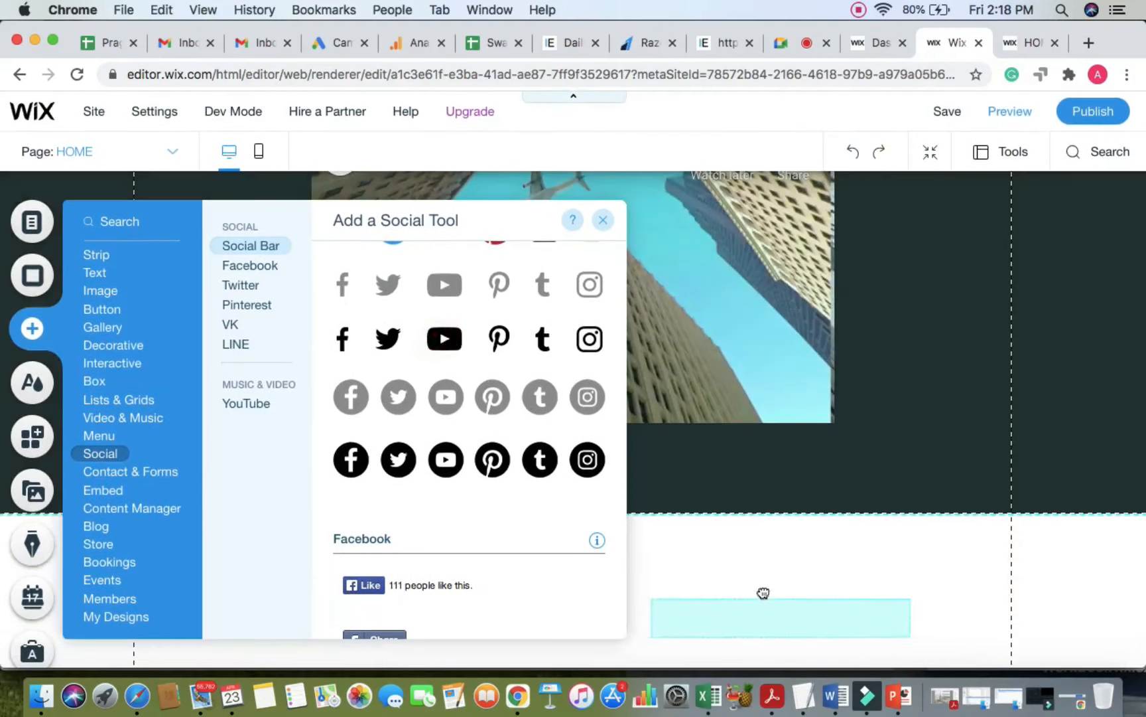
left_click_drag(764, 592, 528, 576)
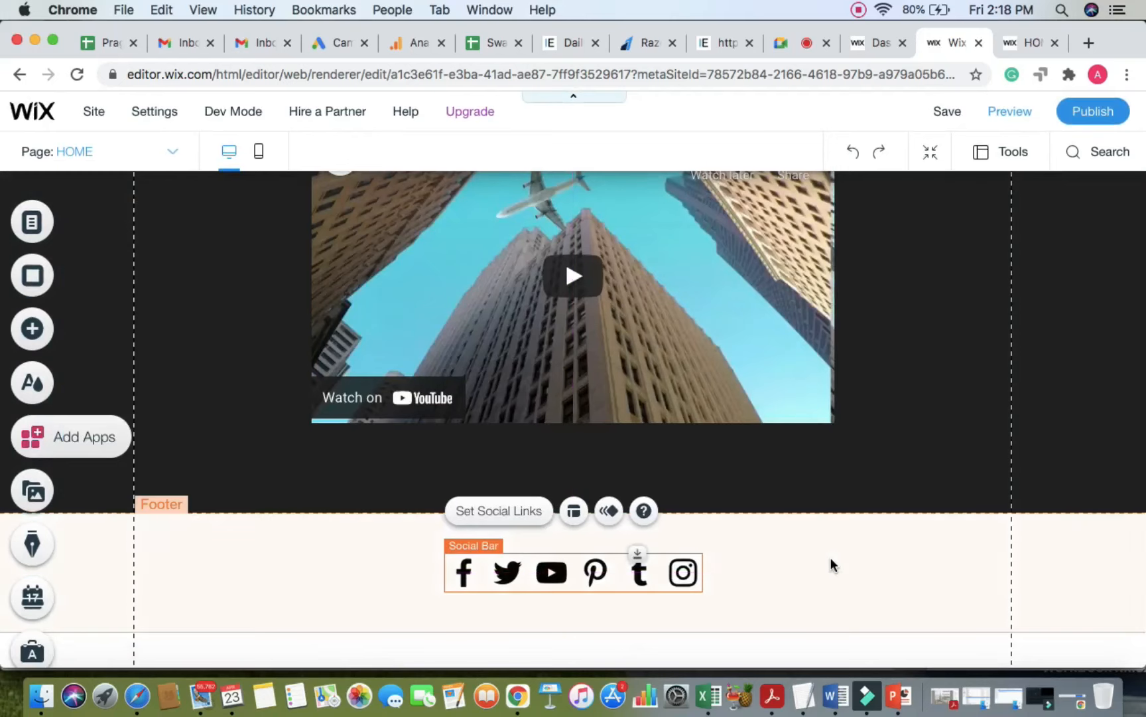
left_click(830, 559)
left_click(800, 42)
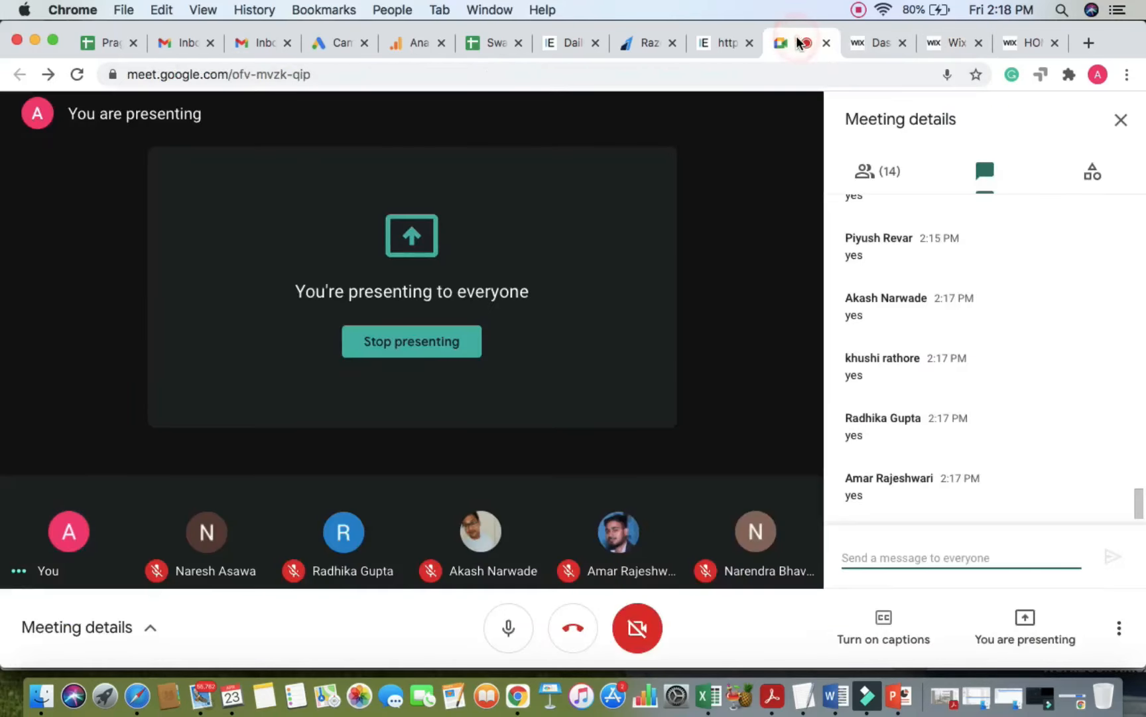
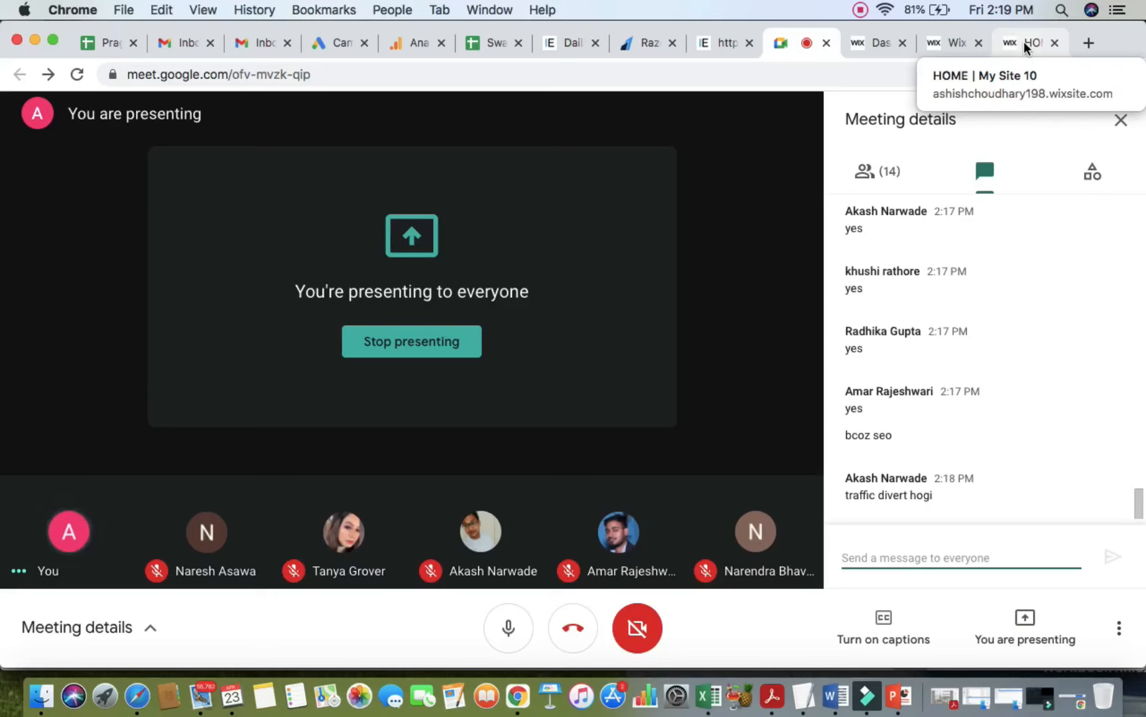
Step: Scroll through the published iElevate homepage, then return to the Wix editor tab
left_click(1024, 41)
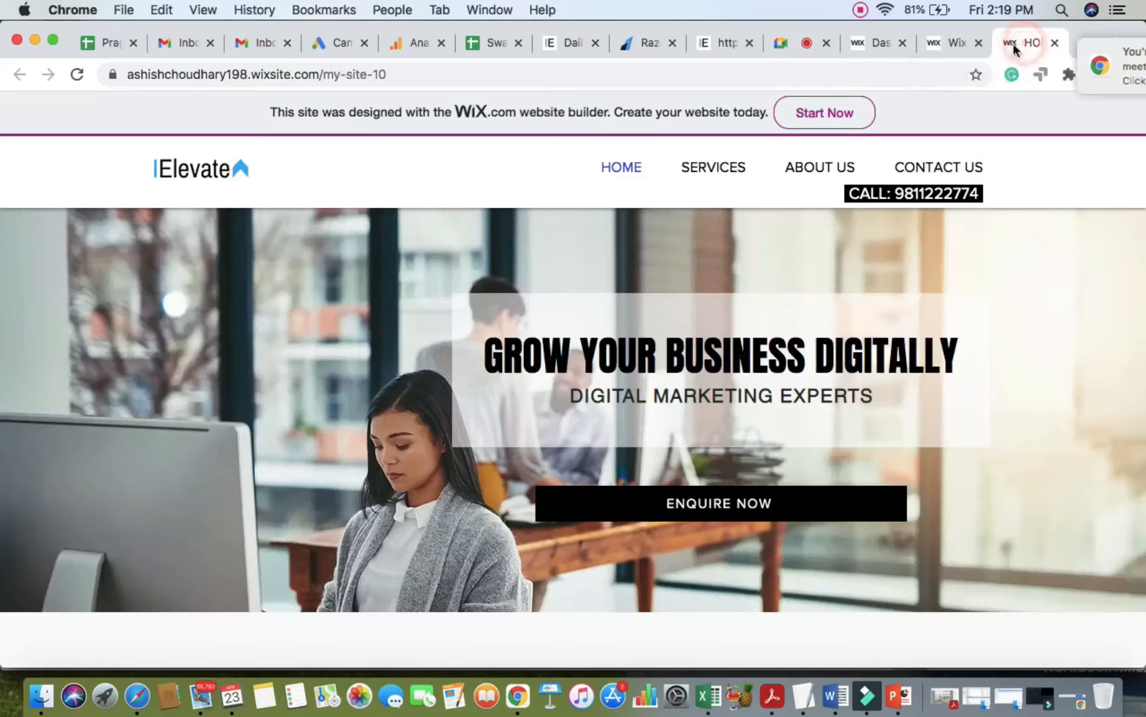
scroll(809, 267, "down", 5)
scroll(808, 267, "down", 4)
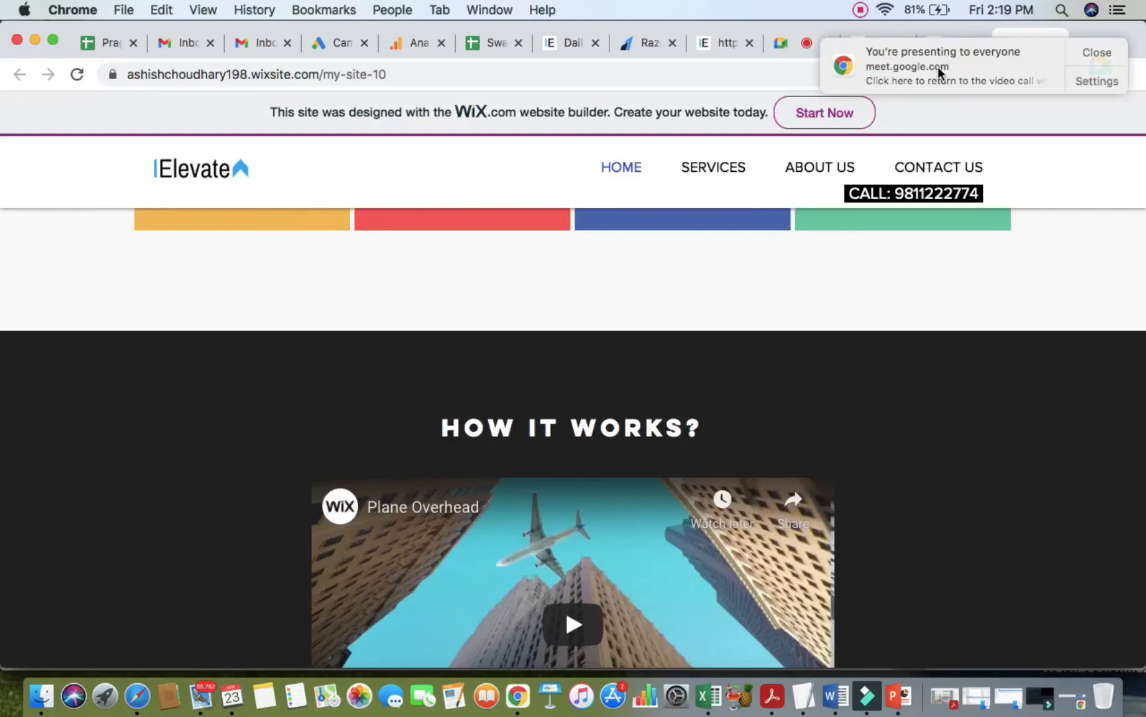
left_click(939, 43)
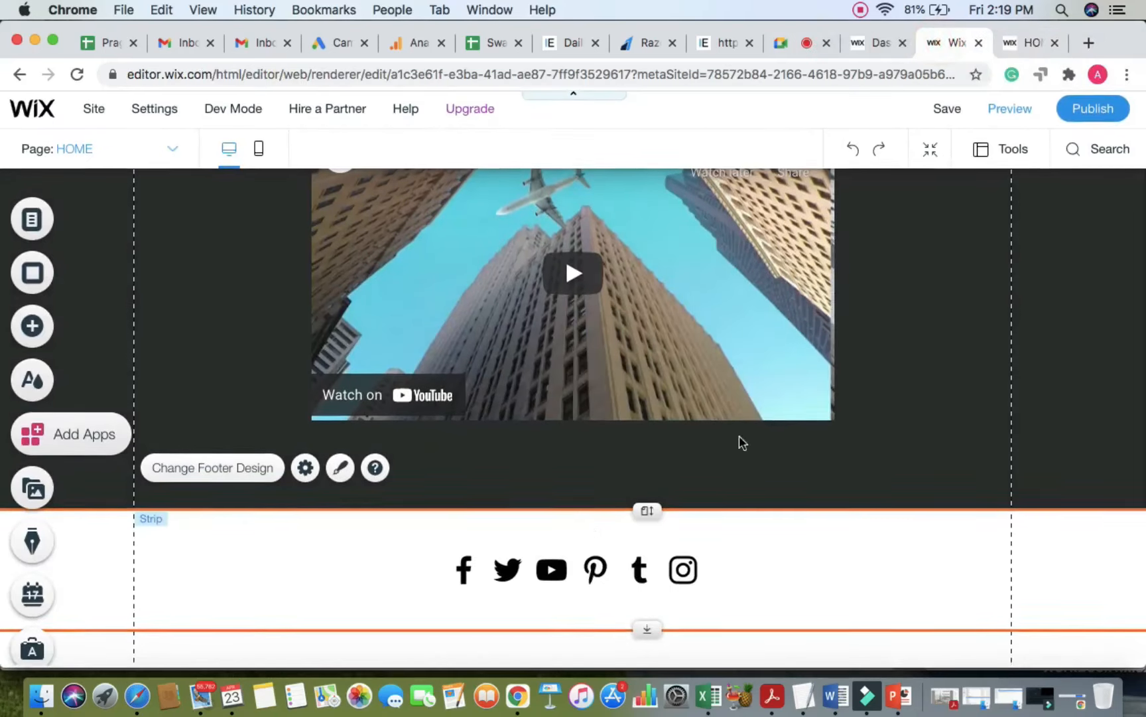
Step: Remove the Pinterest and Tumblr icons from the footer Social Bar's links
left_click(533, 576)
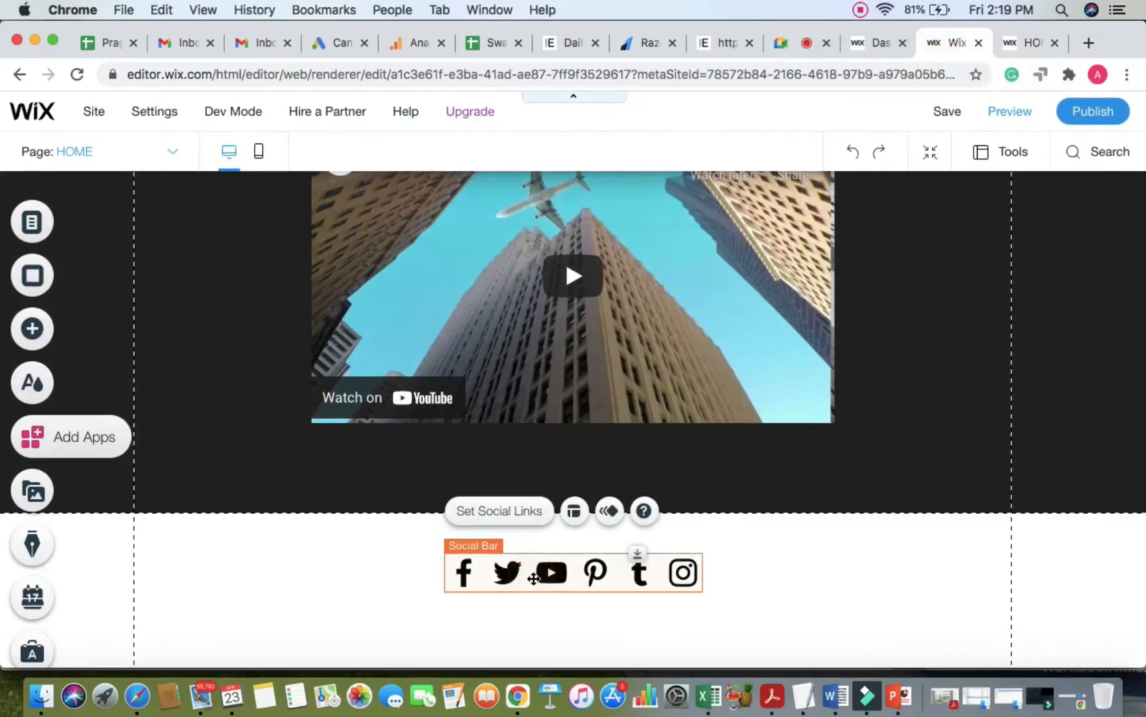
left_click(502, 512)
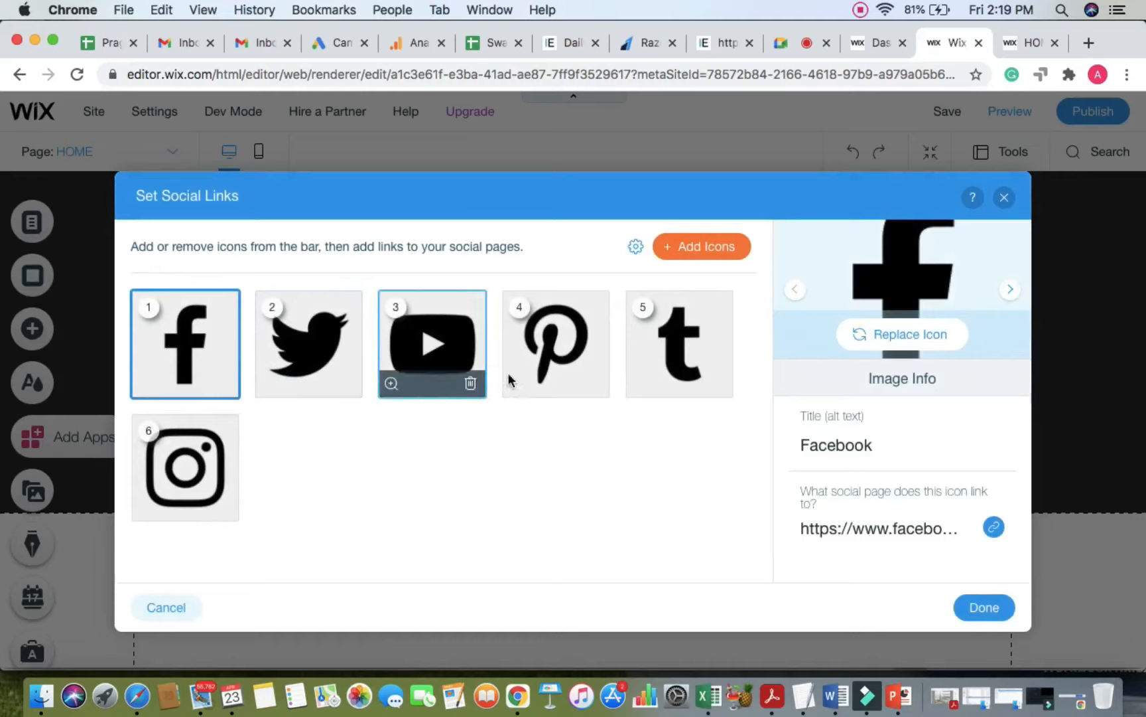
mouse_move(546, 379)
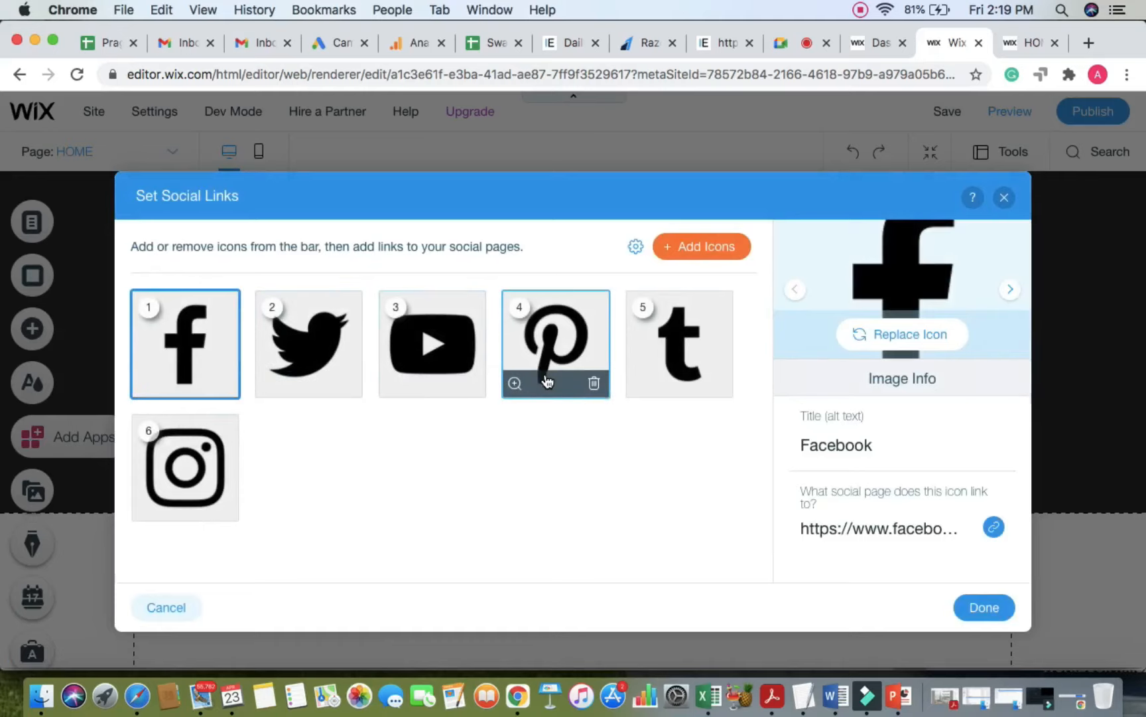
left_click(593, 385)
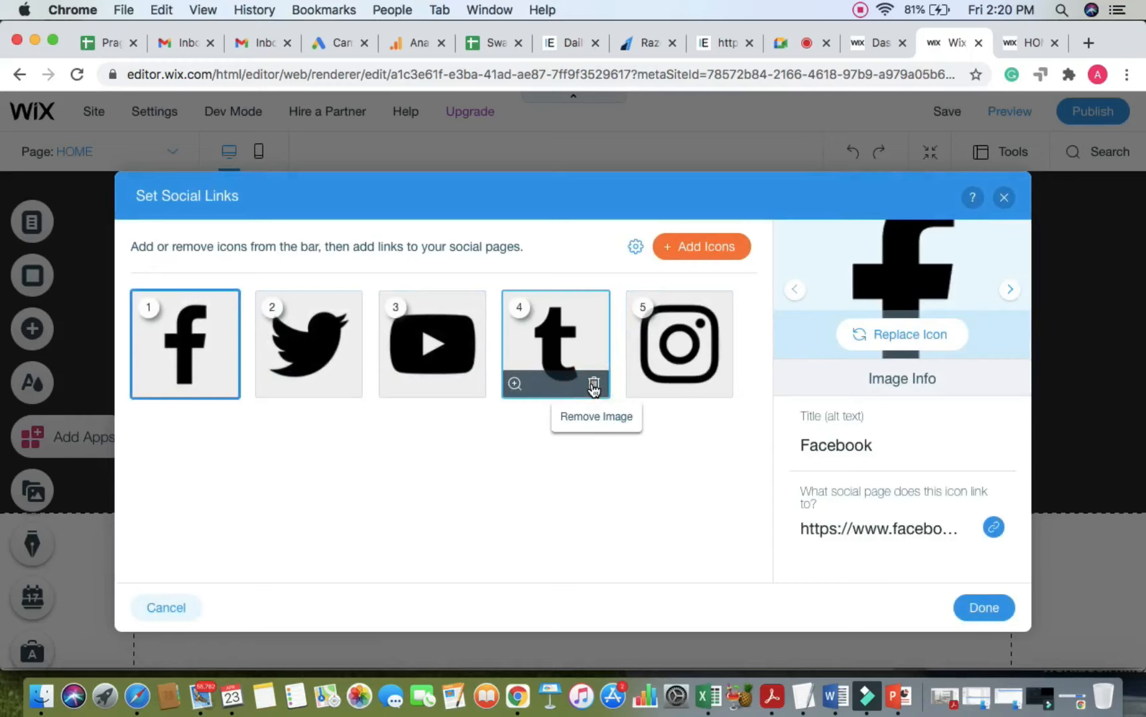
left_click(593, 386)
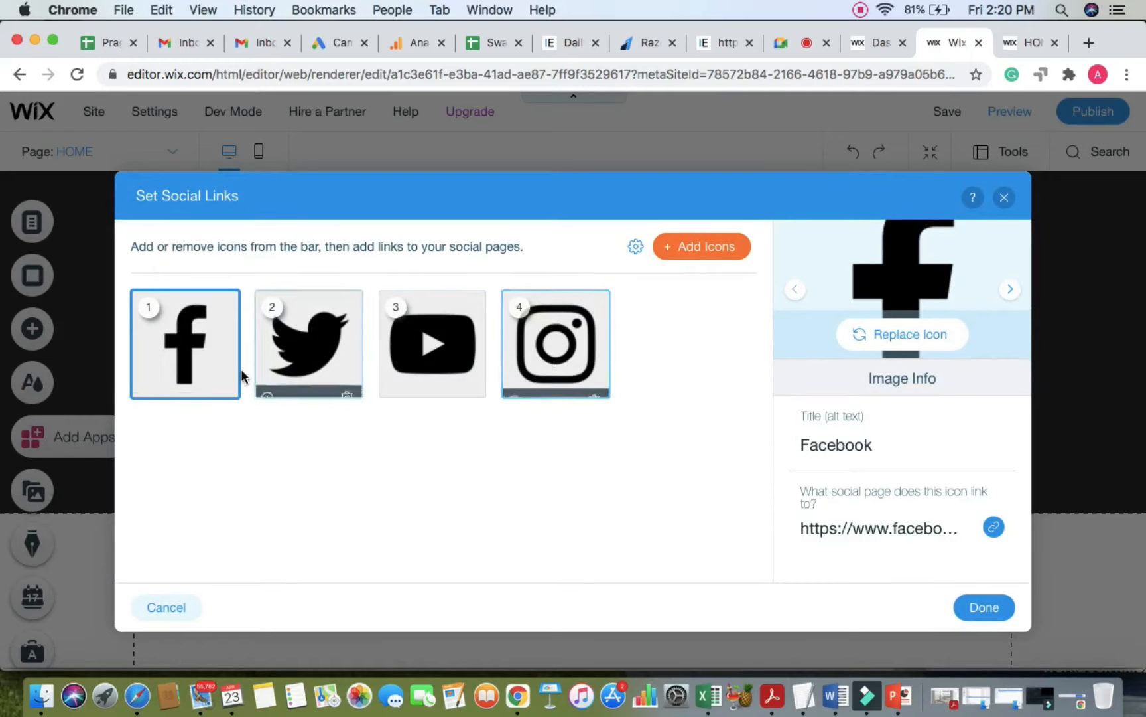
mouse_move(194, 358)
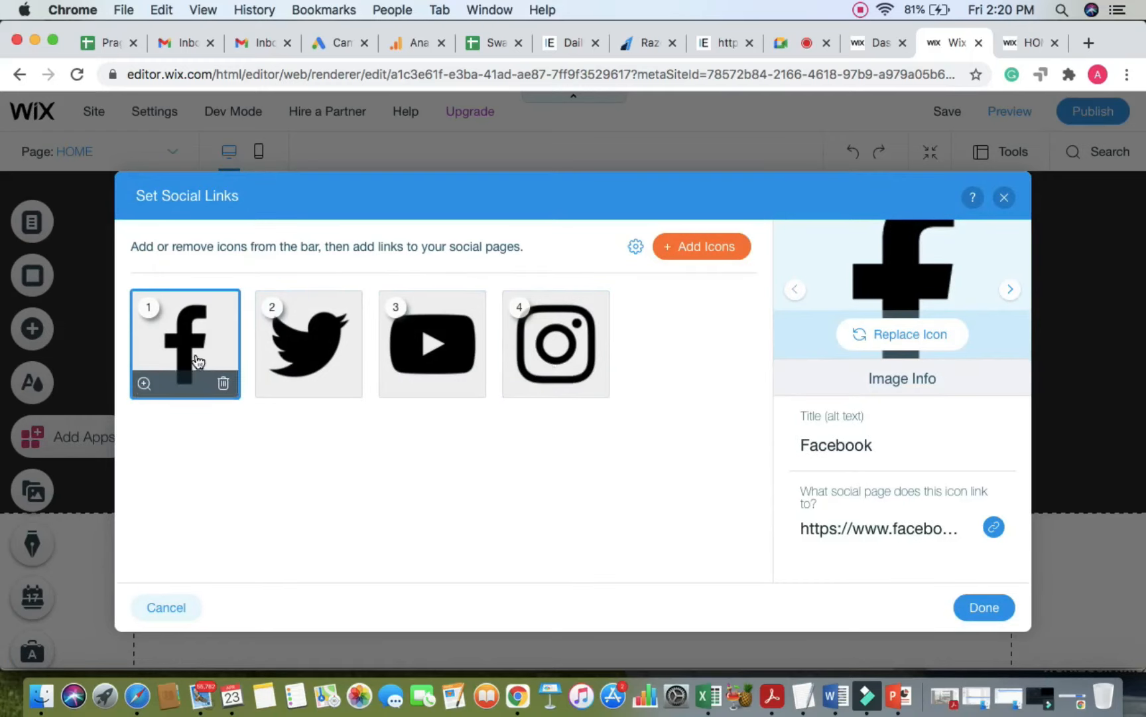
left_click(993, 529)
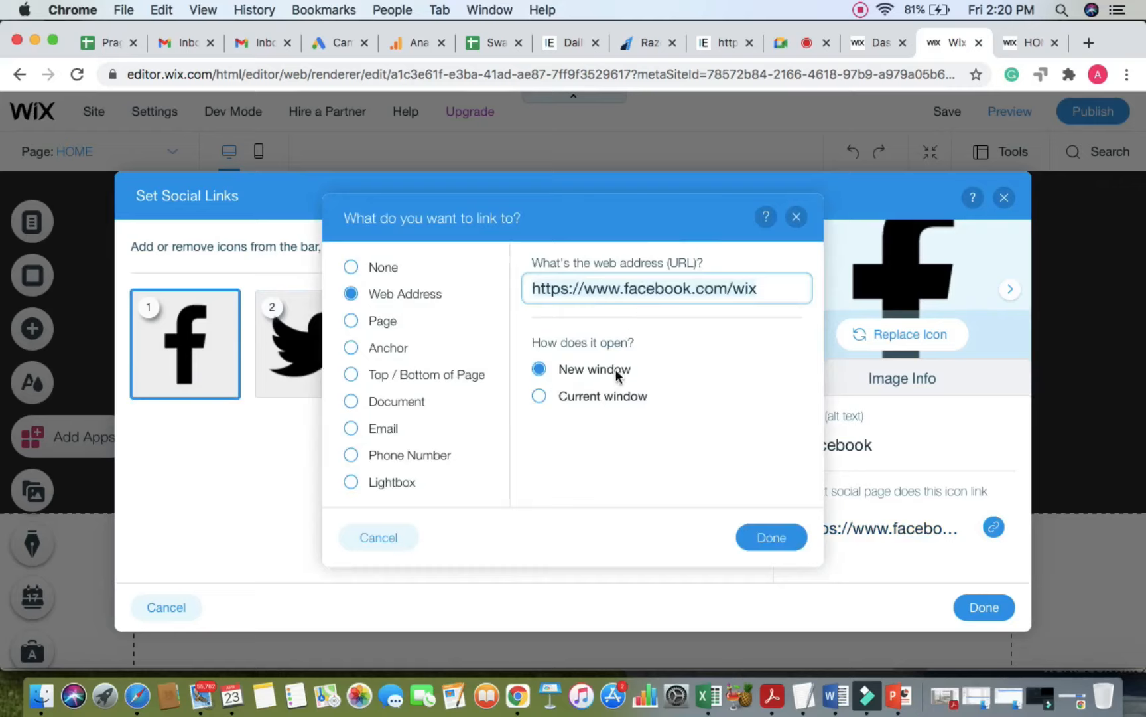
left_click(785, 546)
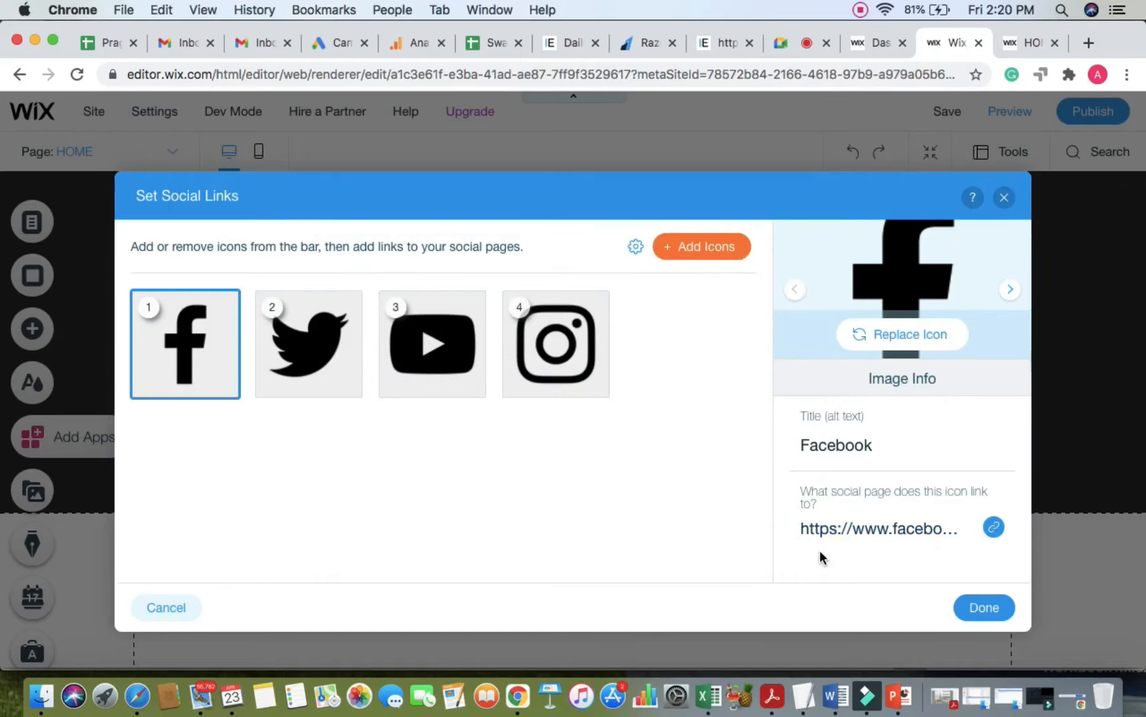
left_click(973, 608)
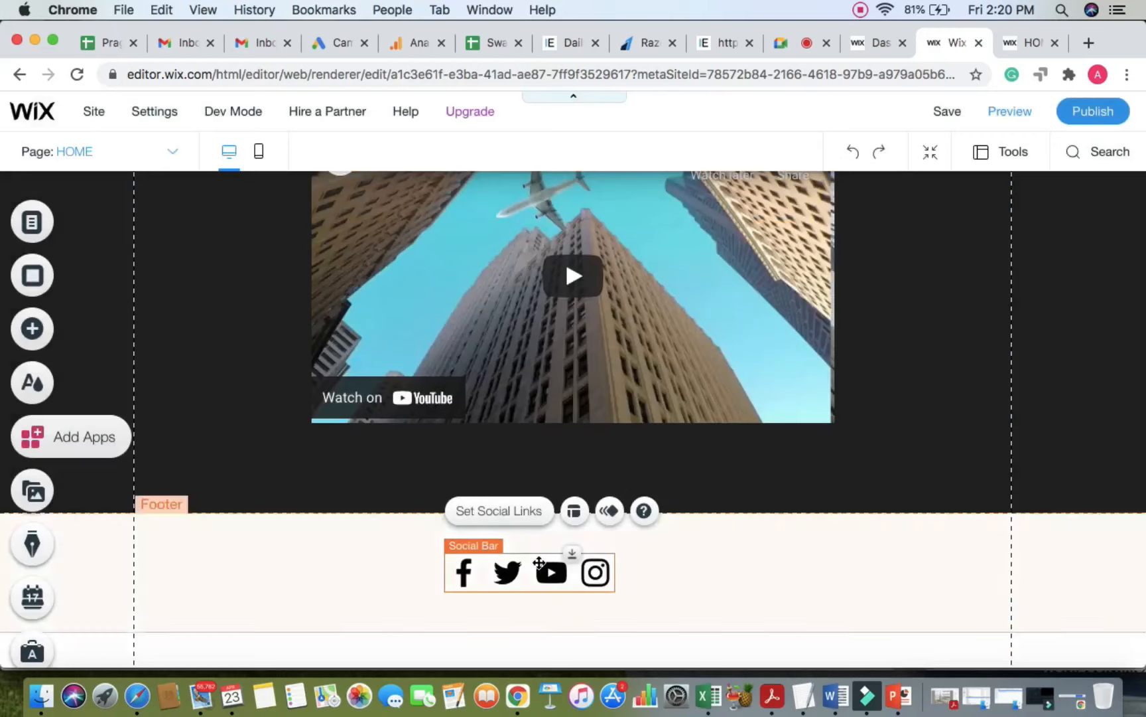
Step: Centre the four-icon social bar in the footer and save the site
left_click_drag(539, 562, 583, 563)
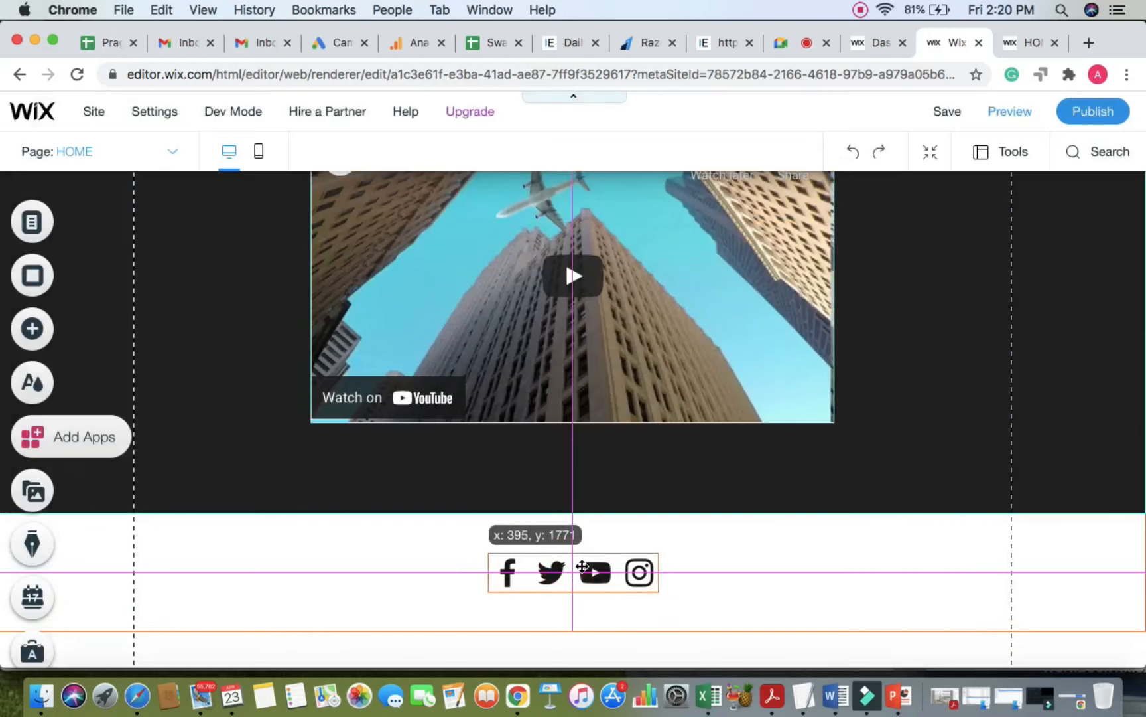
left_click(860, 576)
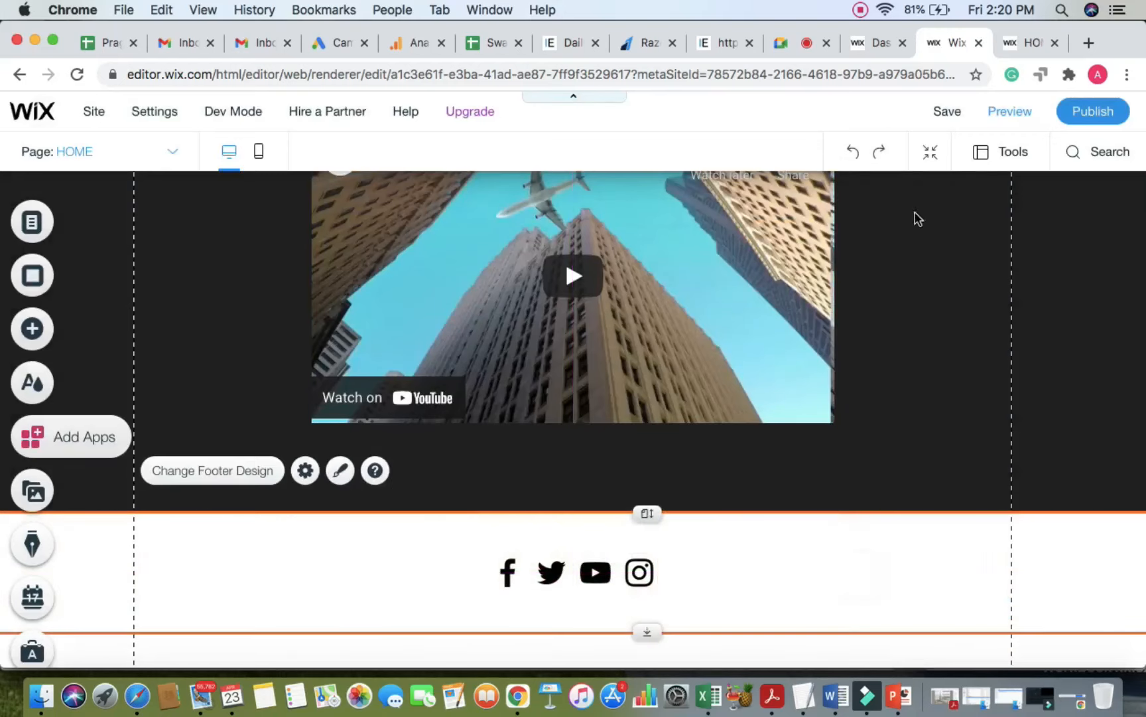
left_click(948, 111)
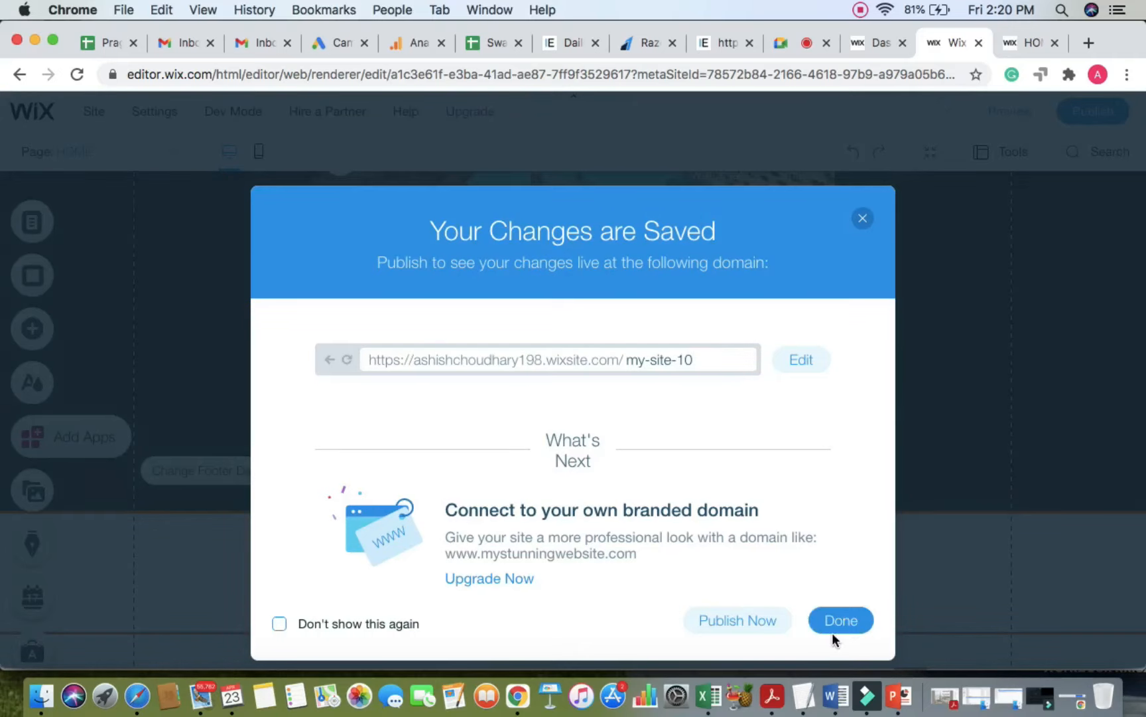
left_click(834, 631)
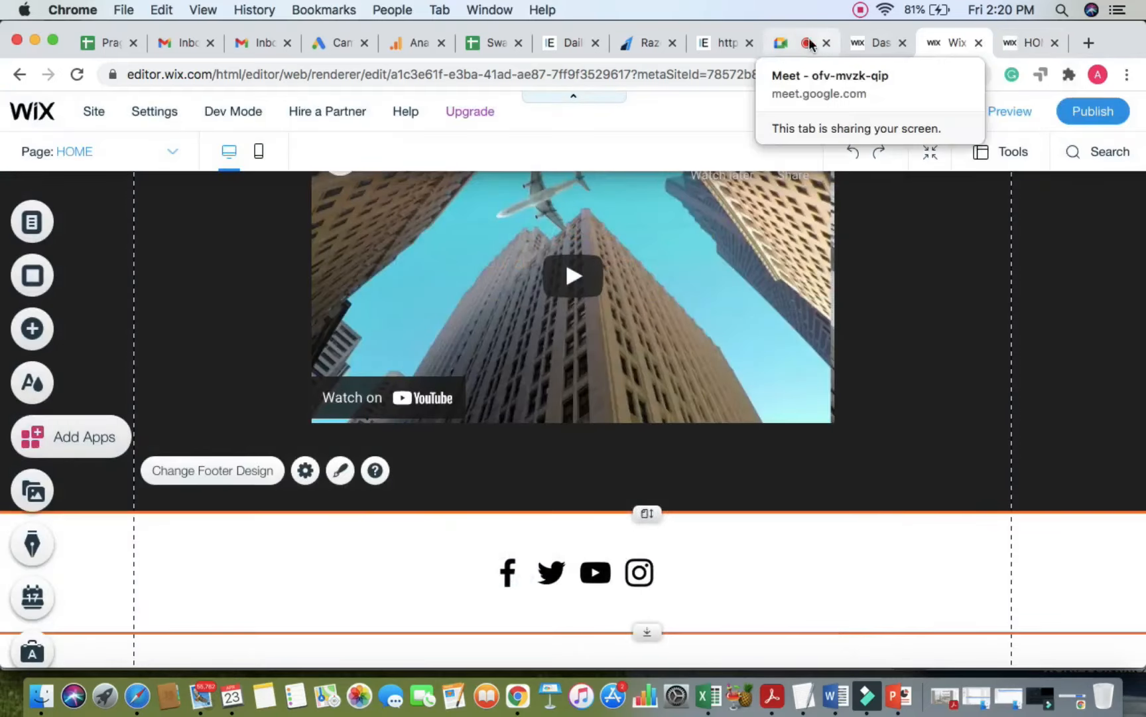
Step: Glance at the Google Meet call, then go back to the Wix editor
left_click(810, 44)
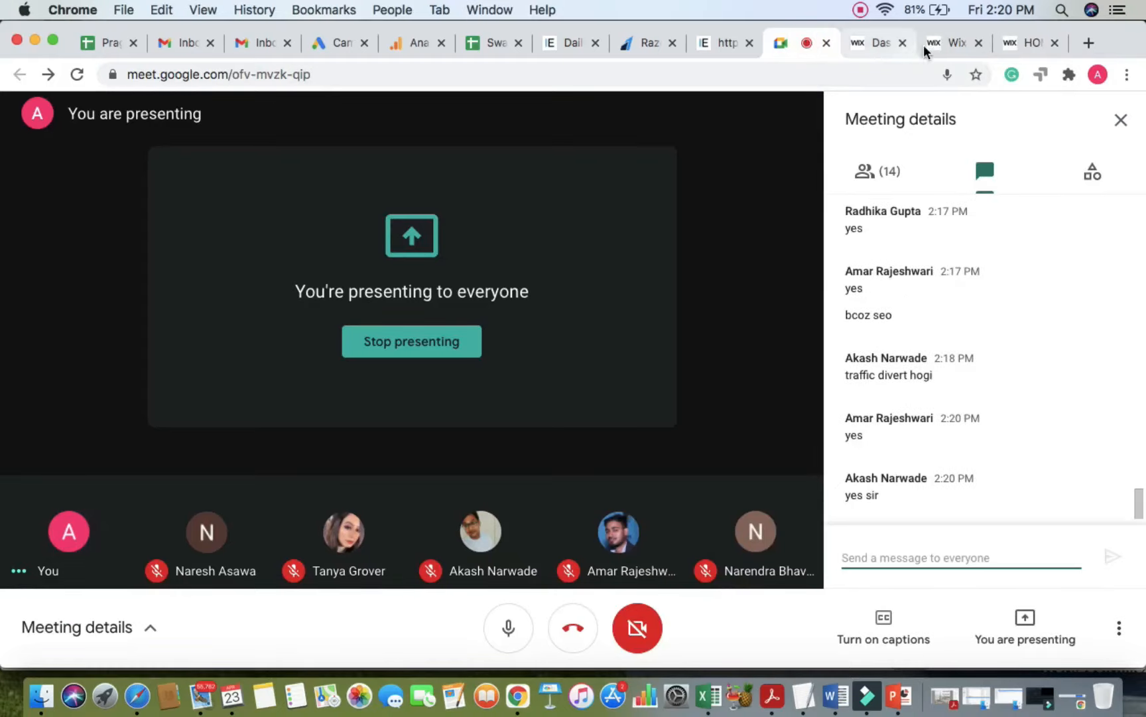
left_click(950, 41)
left_click(1013, 45)
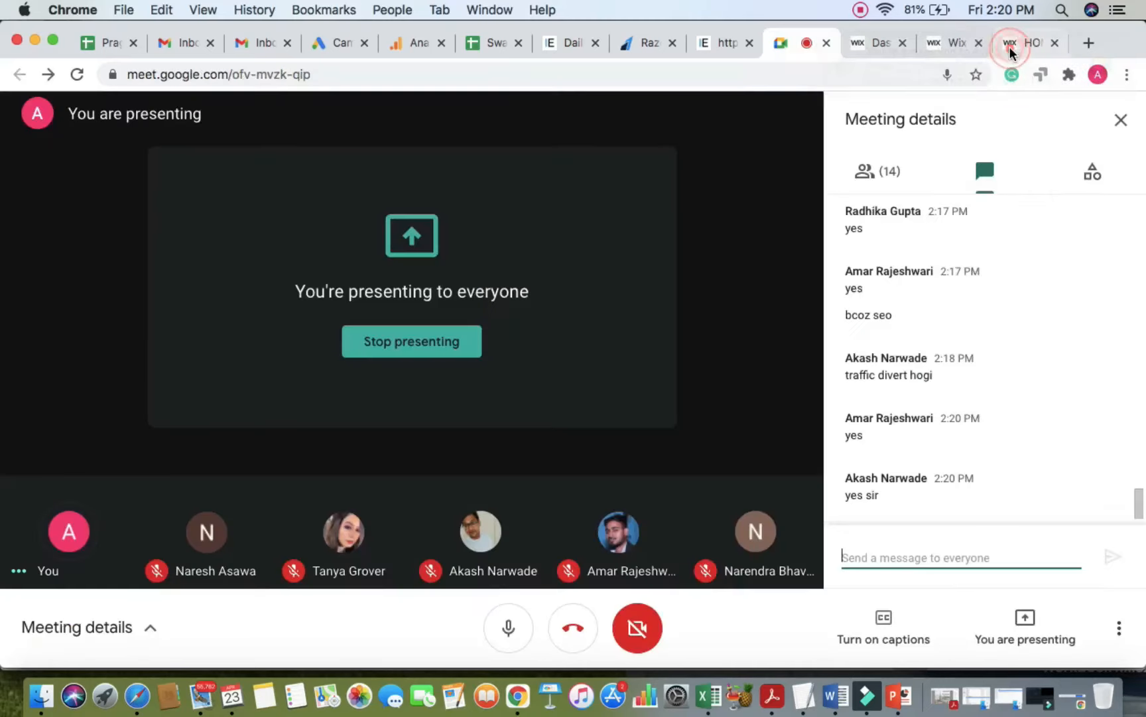
left_click(952, 42)
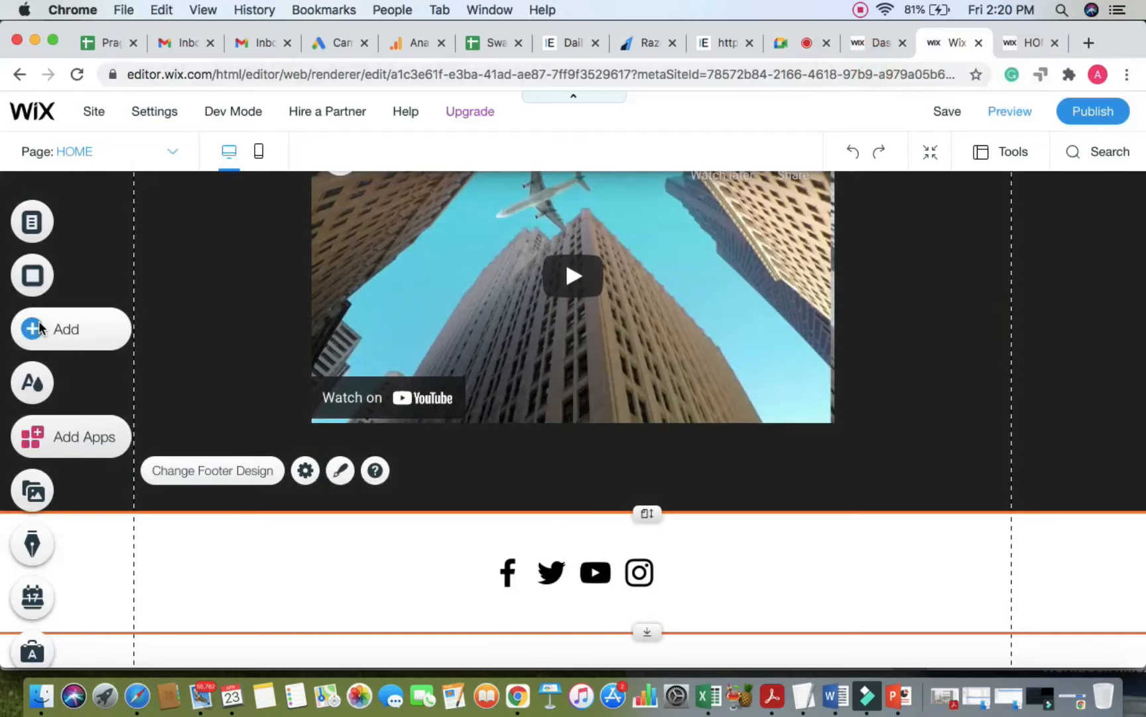
Step: Browse the Decorative and Contact & Forms elements, then bring up the ready-made Strip designs
left_click(32, 328)
left_click(128, 347)
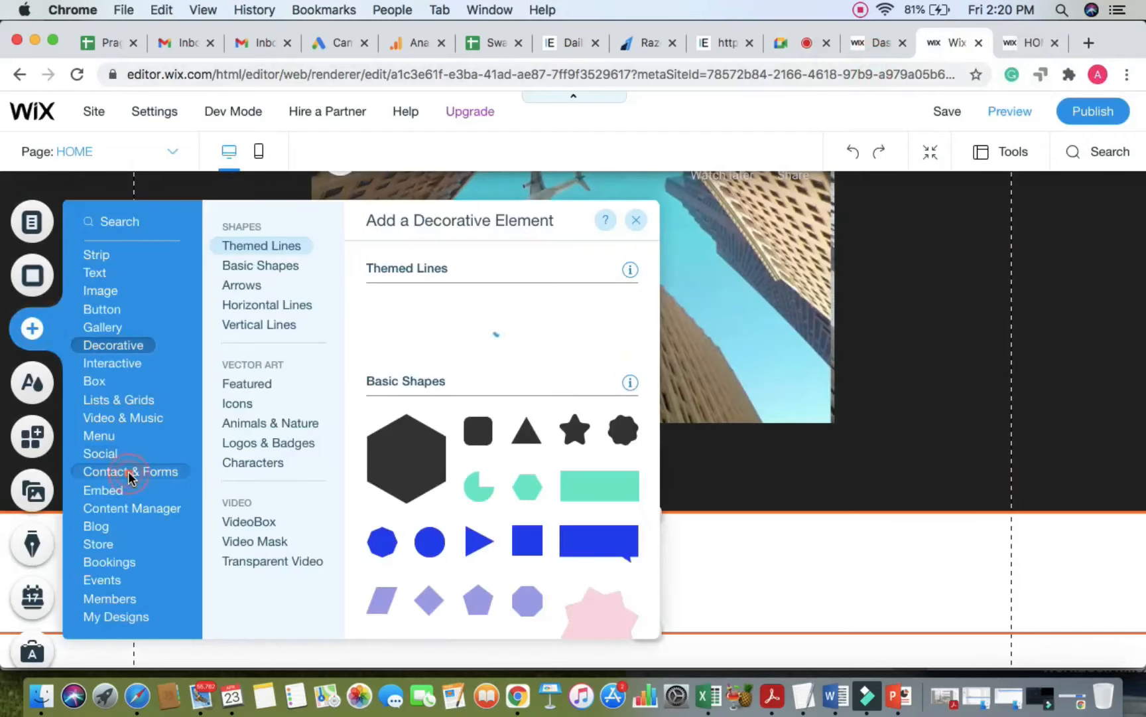
left_click(128, 471)
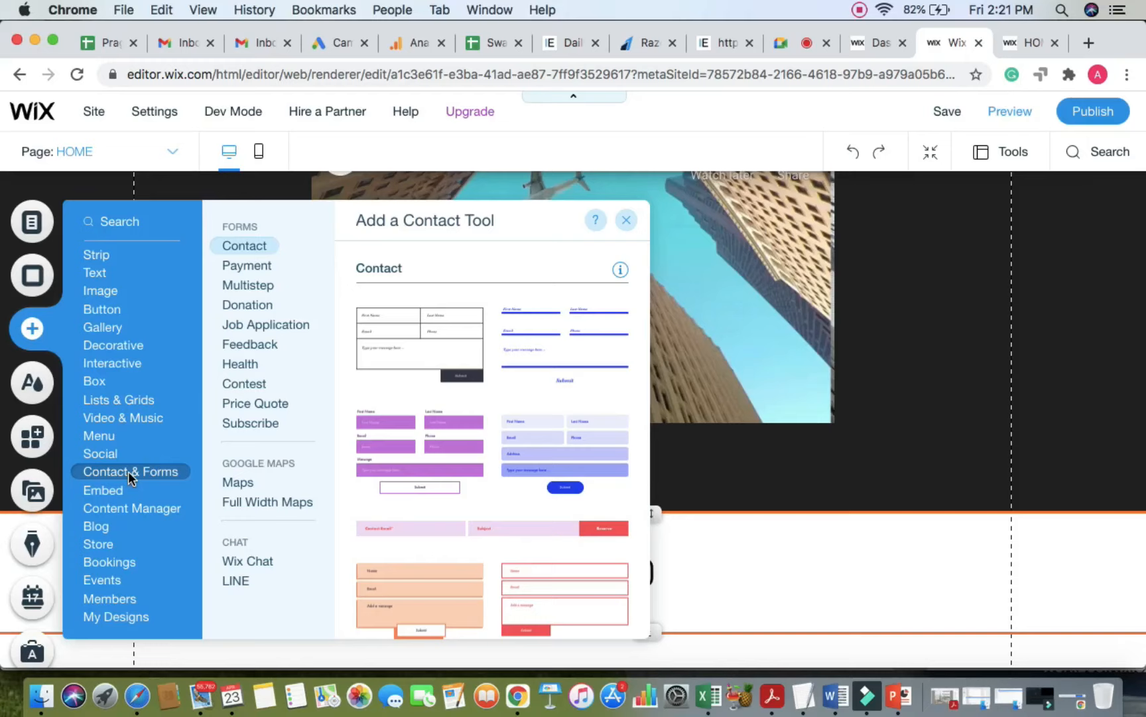
scroll(461, 456, "down", 5)
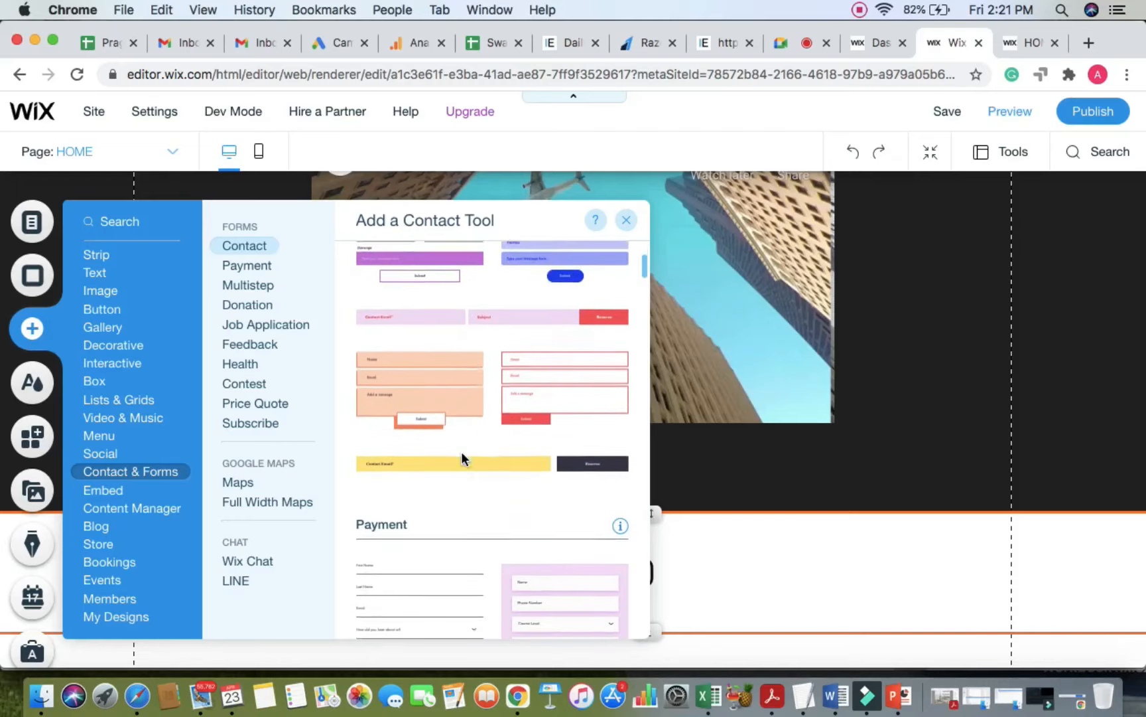
scroll(462, 454, "down", 7)
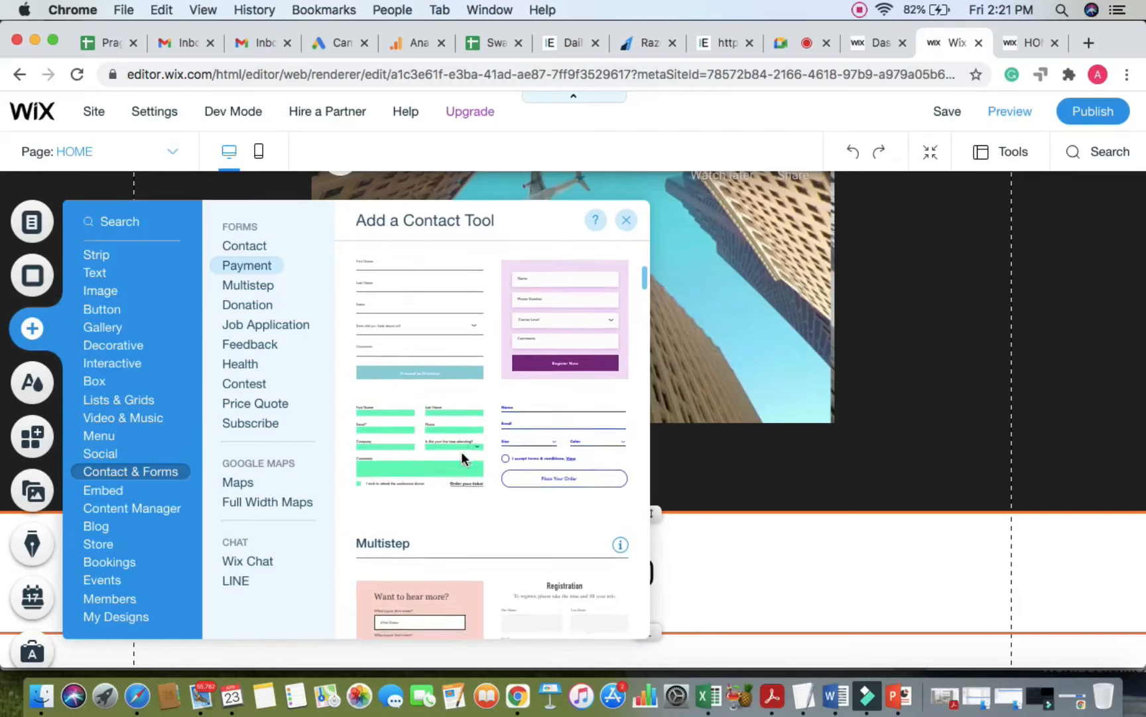
scroll(462, 458, "down", 7)
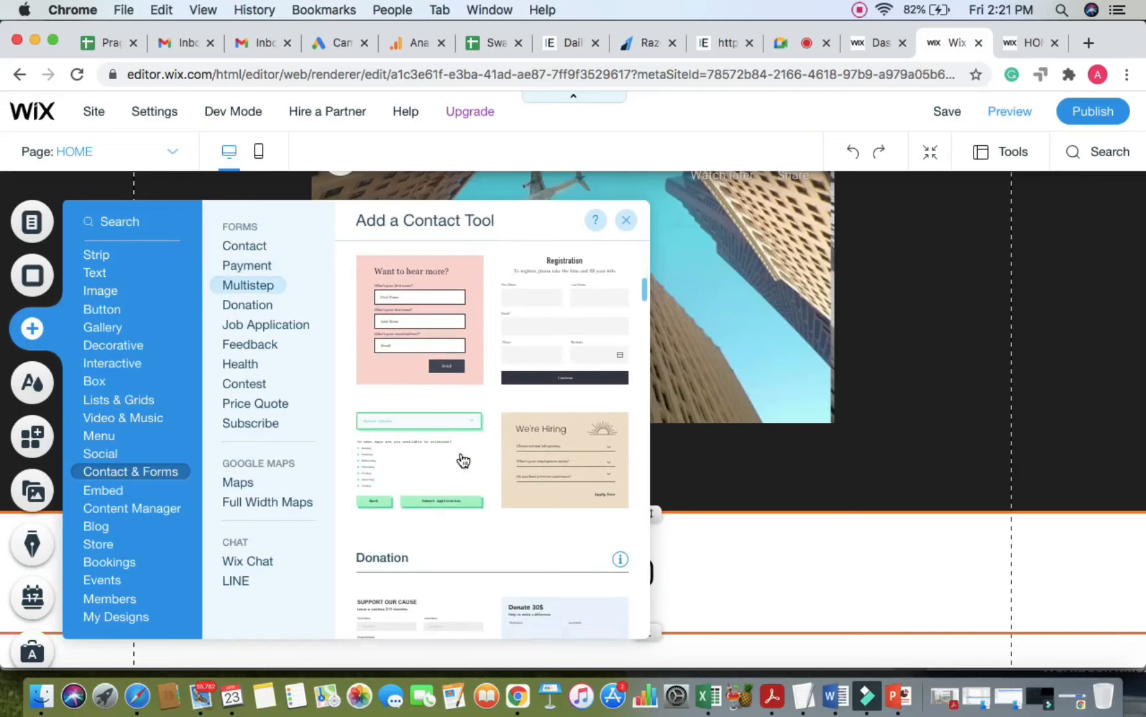
left_click(98, 258)
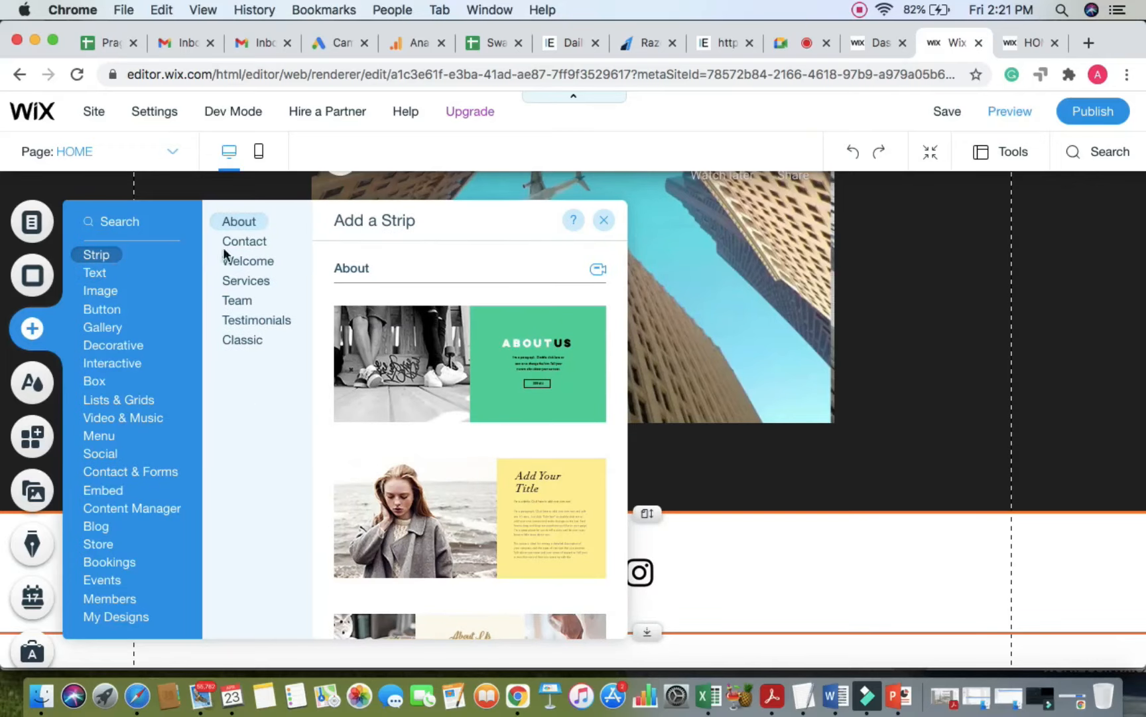
Step: Drag the yellow 'Contact me' design from the Contact strips onto the homepage
left_click(246, 243)
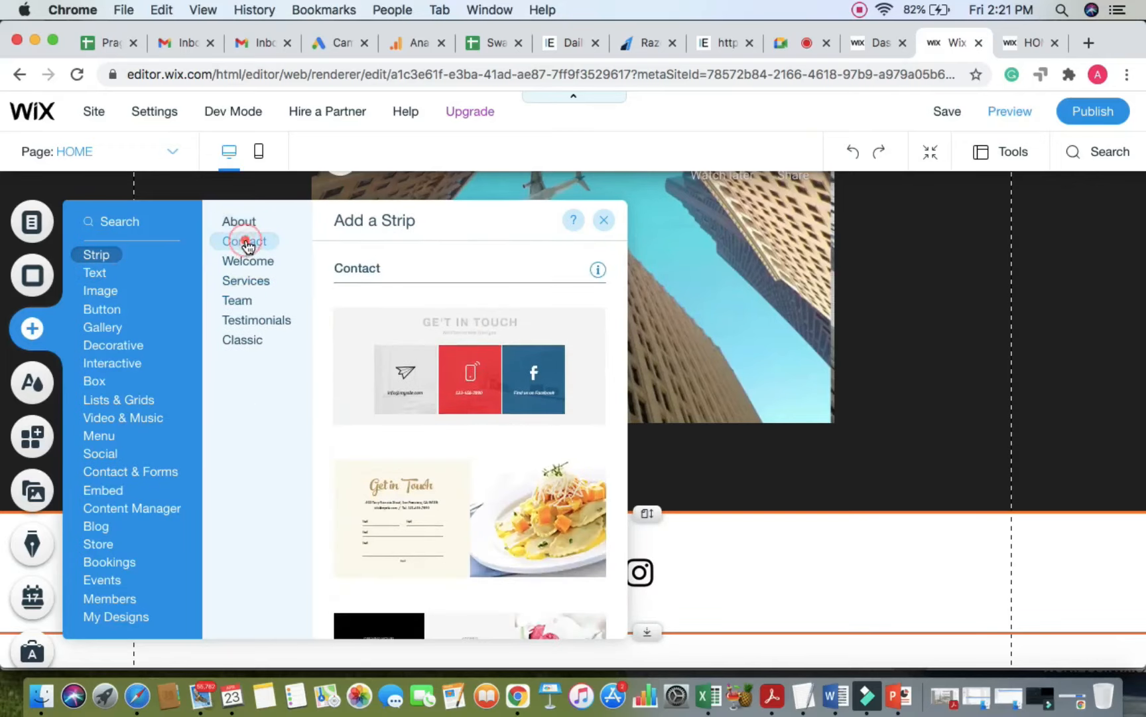
scroll(485, 534, "down", 5)
scroll(485, 534, "down", 10)
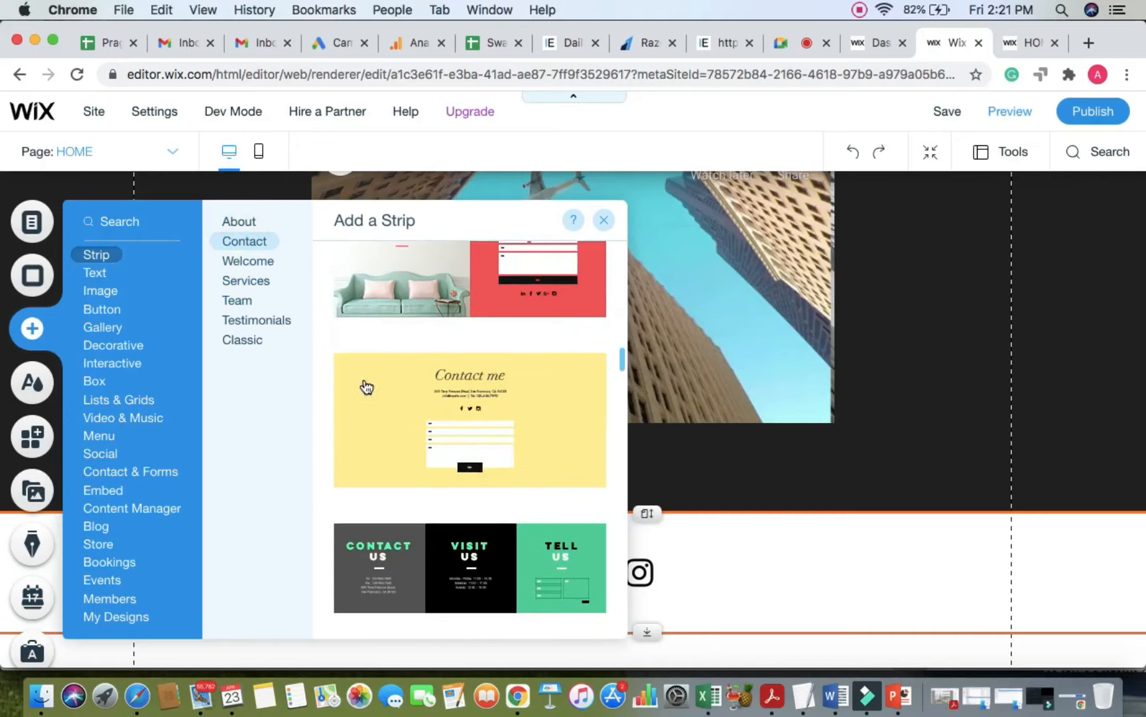
left_click_drag(340, 373, 739, 650)
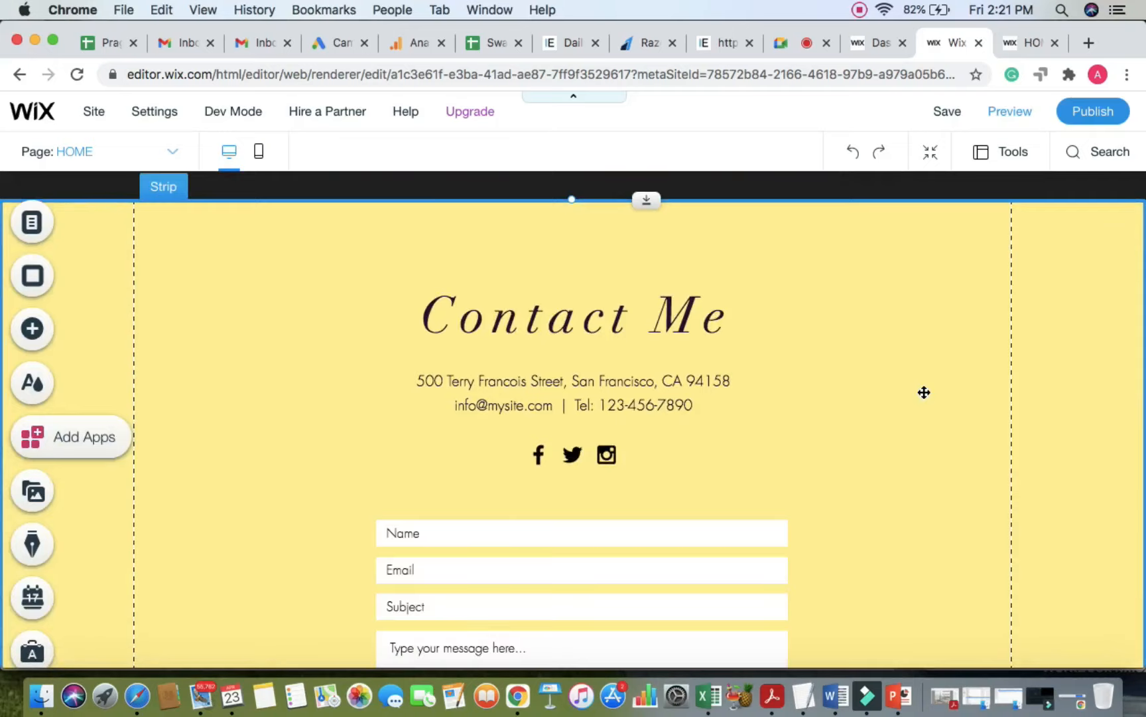
Step: Delete the social icons bar beneath the Contact Me address
scroll(924, 392, "down", 5)
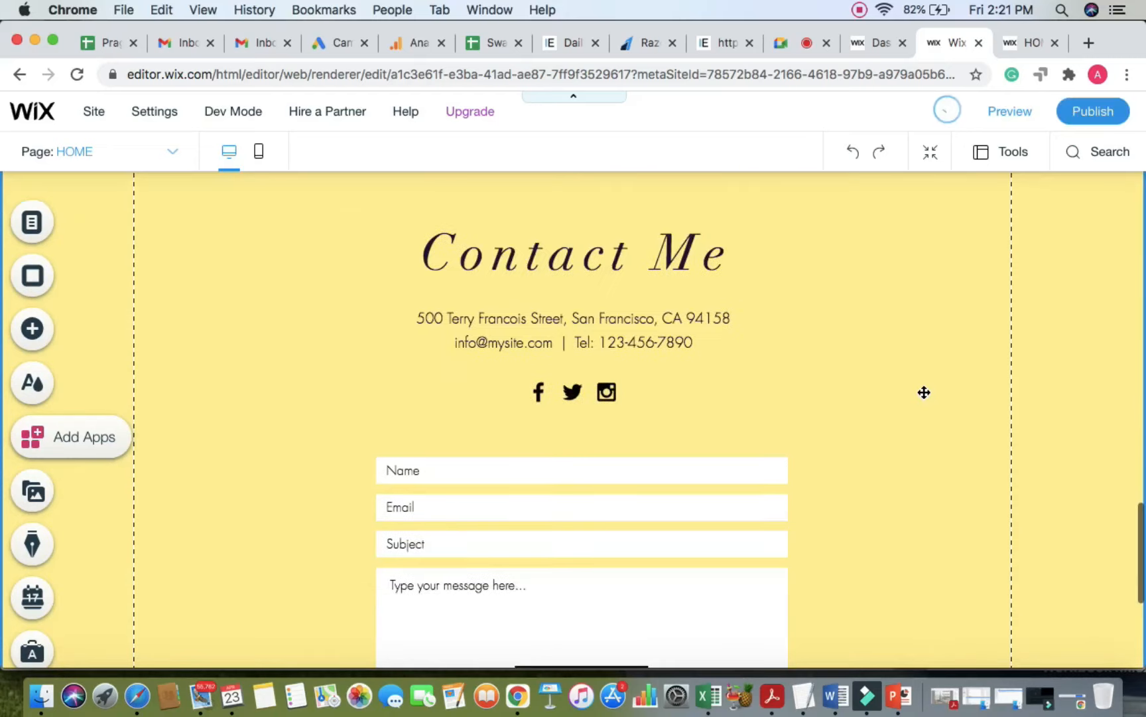
scroll(924, 392, "down", 2)
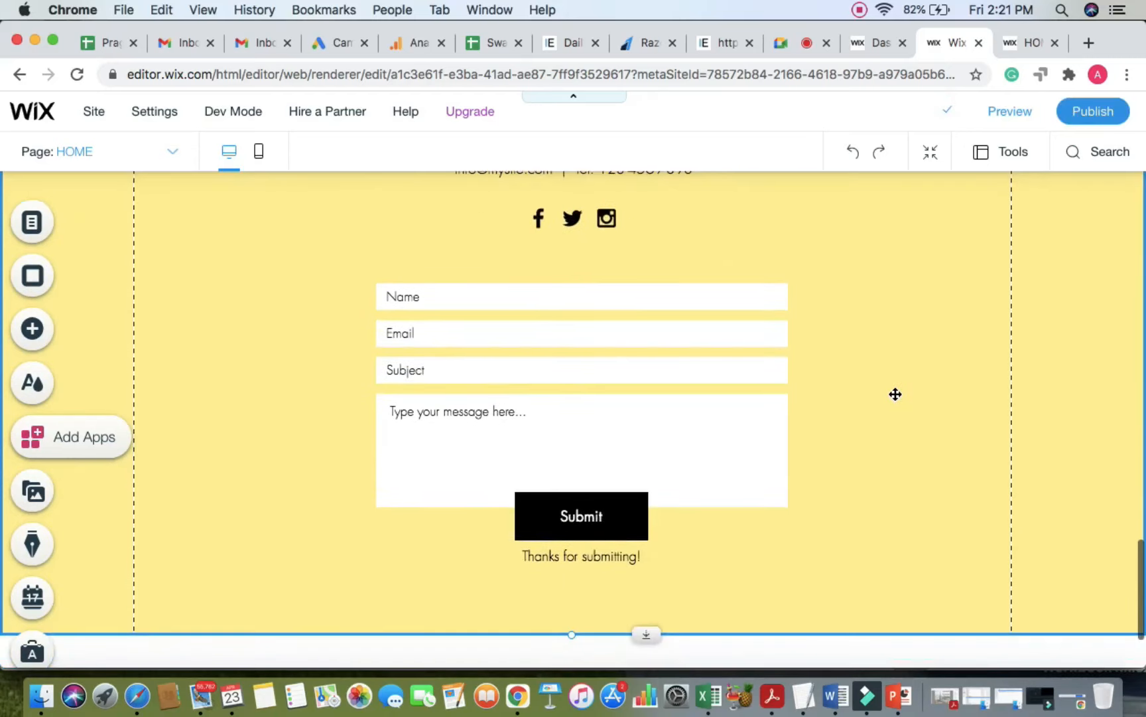
scroll(896, 394, "up", 6)
scroll(896, 394, "down", 9)
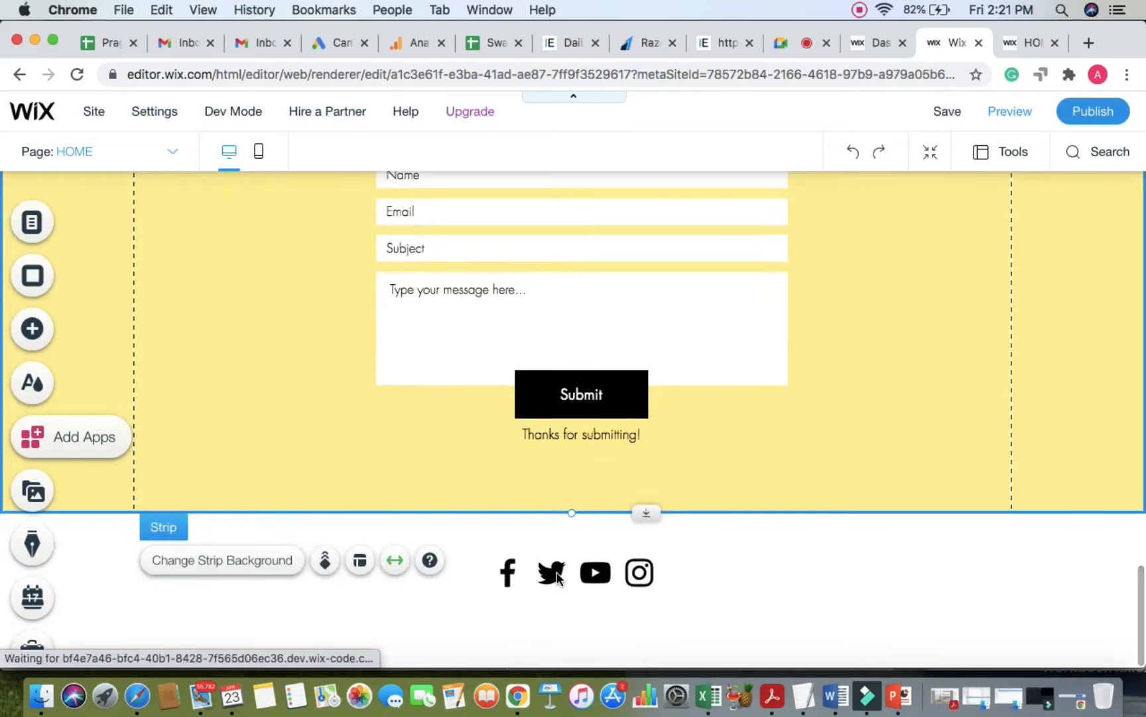
scroll(948, 414, "up", 8)
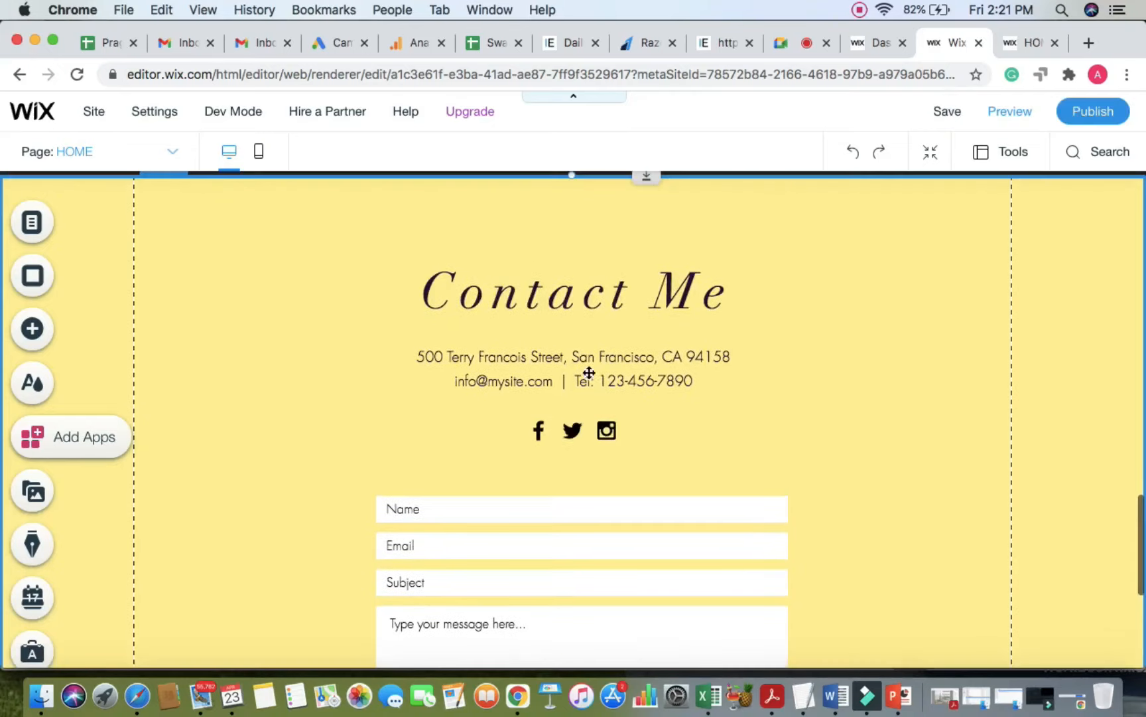
left_click(571, 431)
right_click(568, 431)
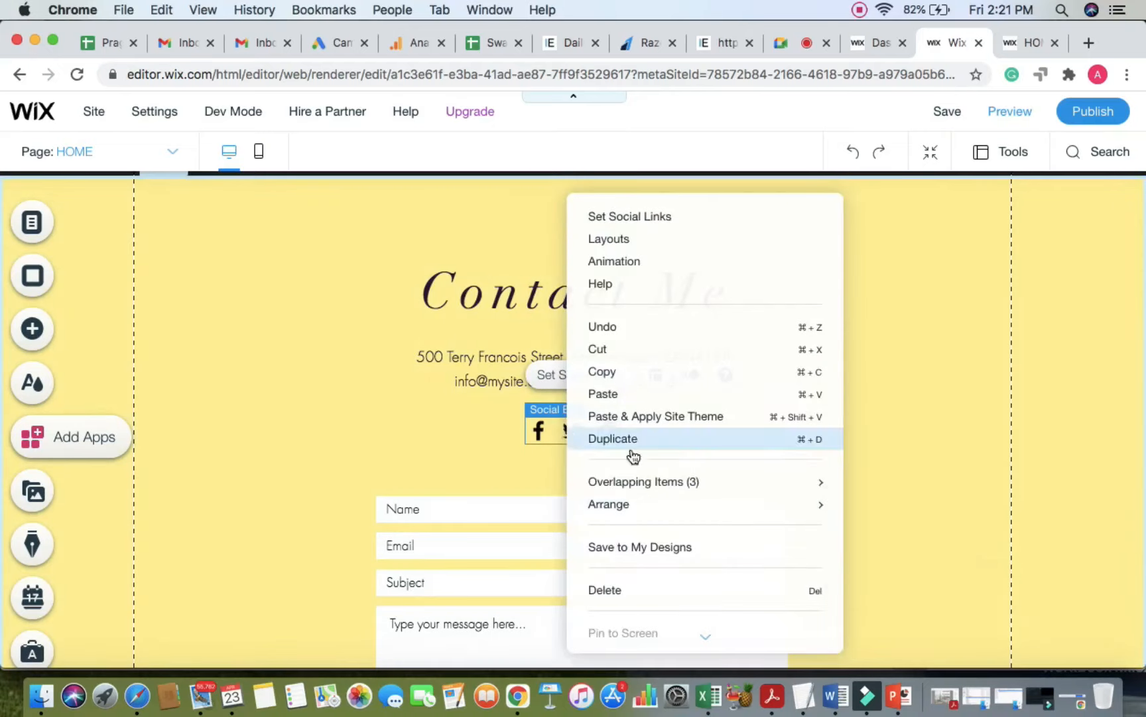
left_click(615, 589)
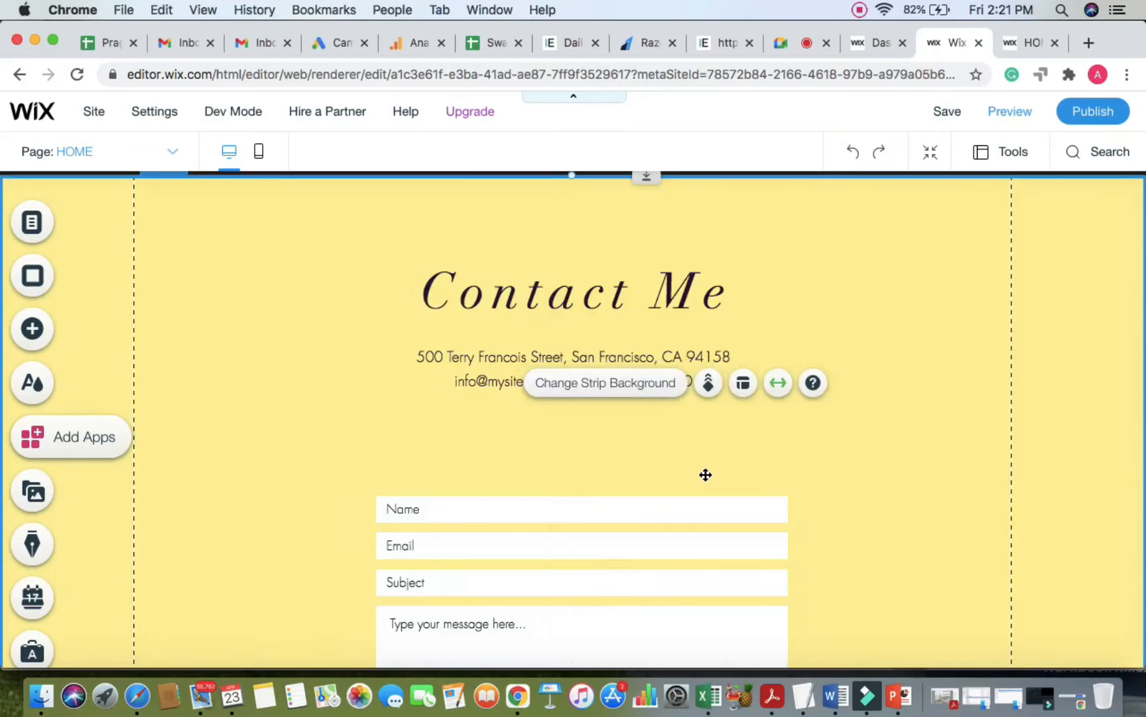
Step: Move the contact form up about 80 px, just below the contact details
left_click(657, 510)
left_click(657, 511)
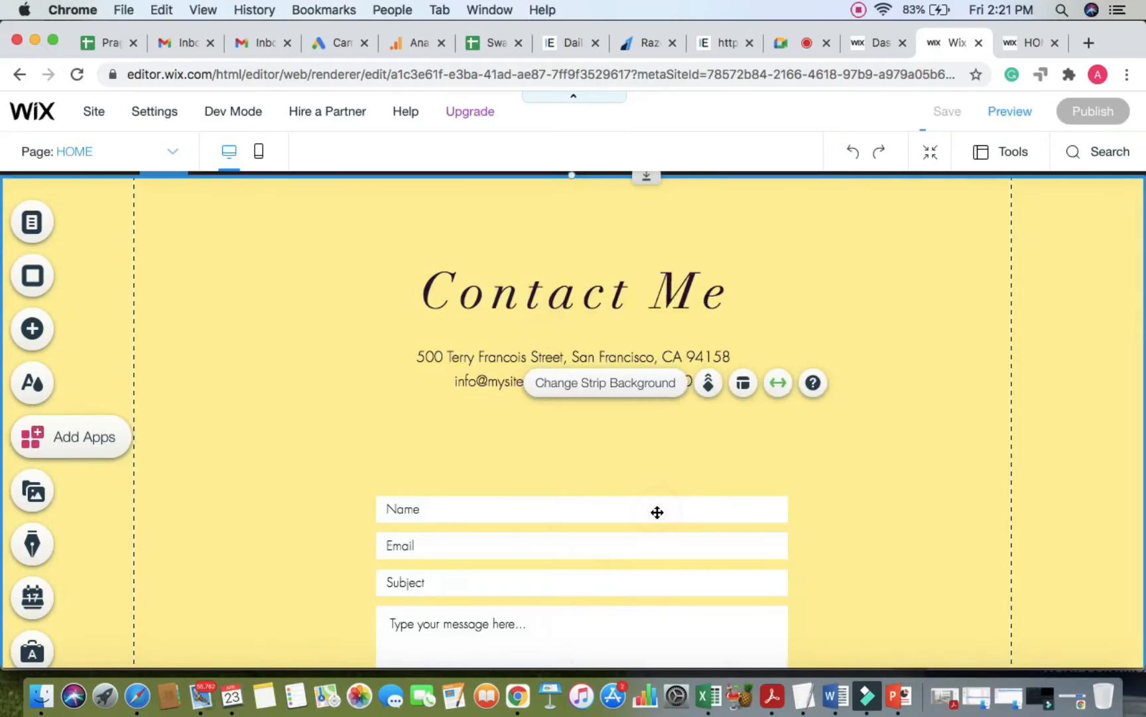
scroll(615, 517, "down", 1)
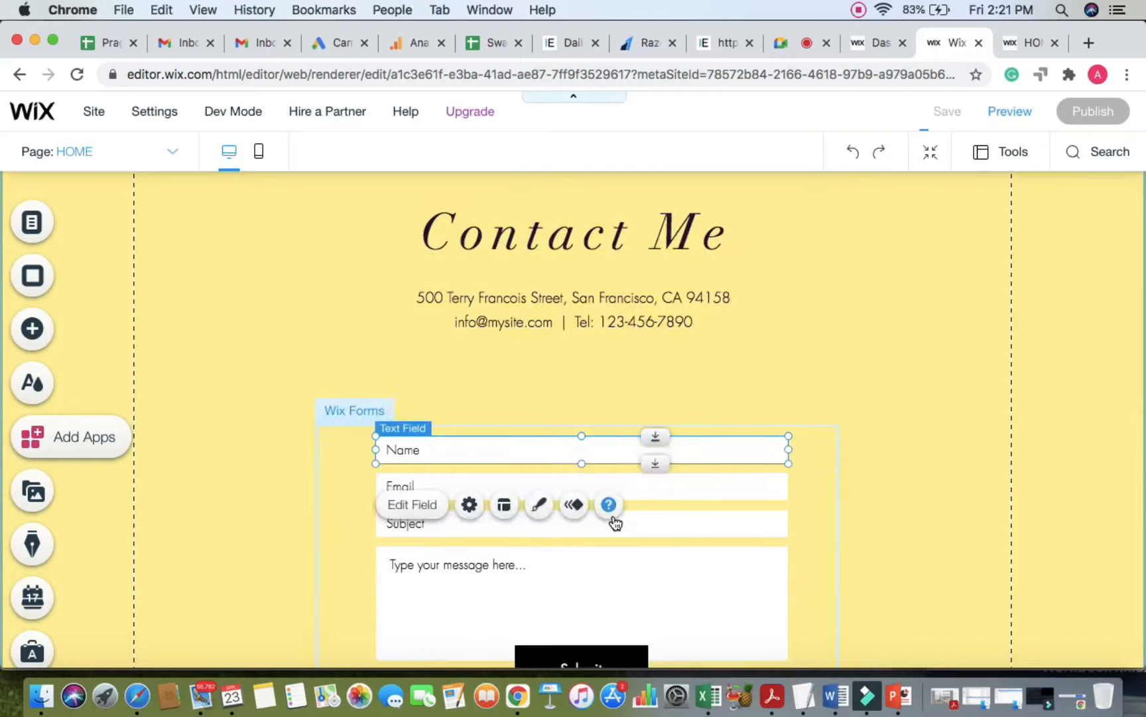
left_click(954, 352)
left_click(722, 509)
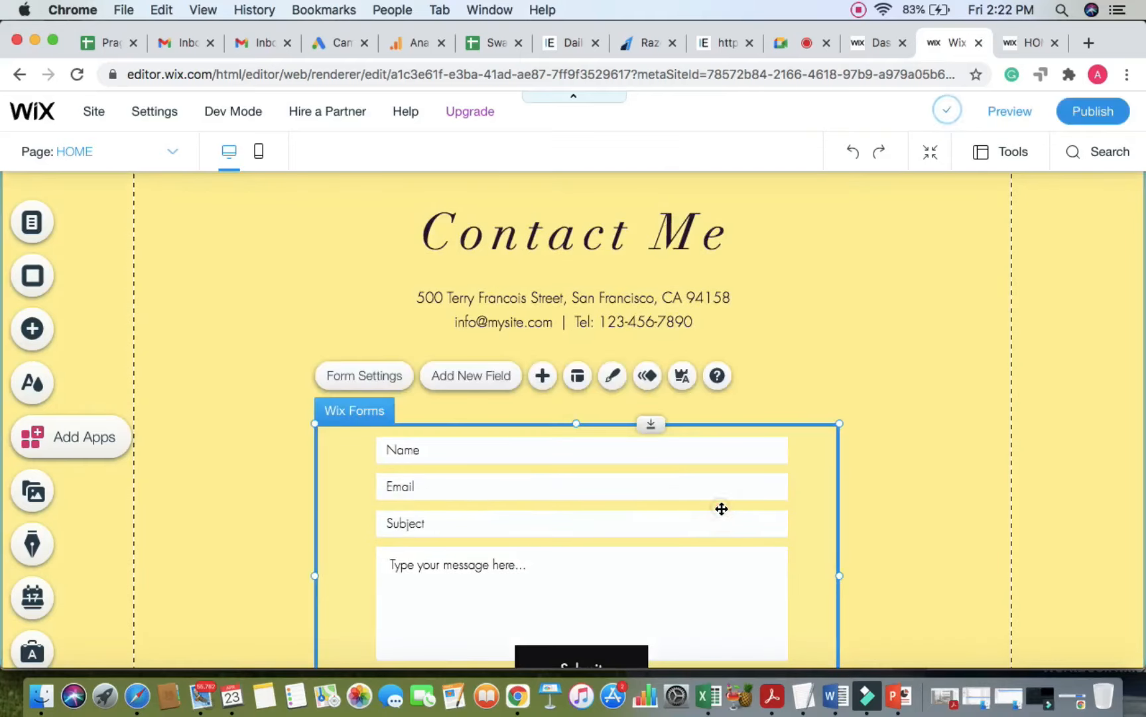
left_click_drag(722, 508, 718, 448)
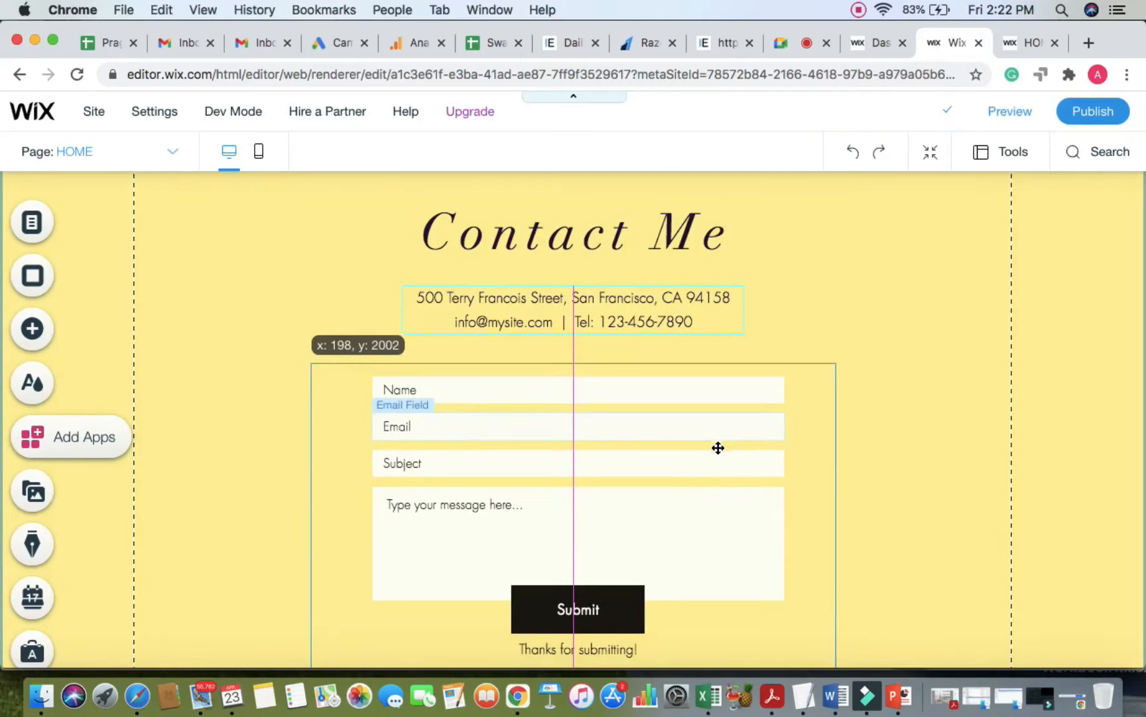
left_click(958, 364)
scroll(942, 417, "down", 1)
scroll(942, 417, "down", 1)
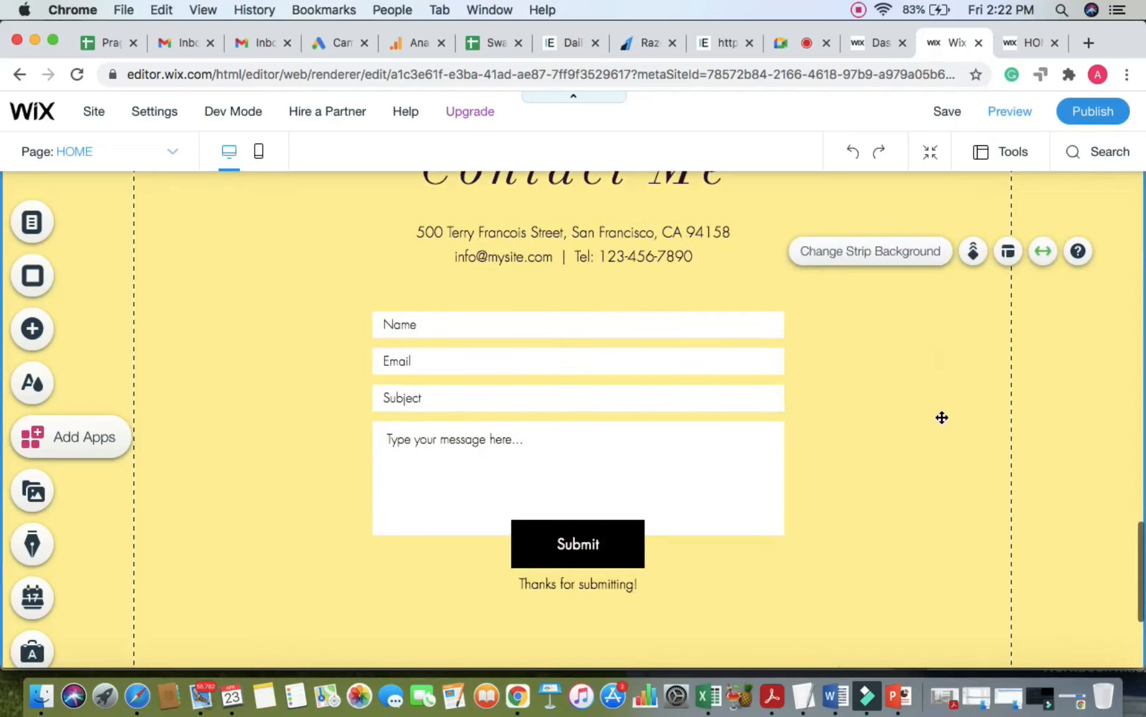
Step: Switch over to the Google Meet call and its chat
left_click(781, 44)
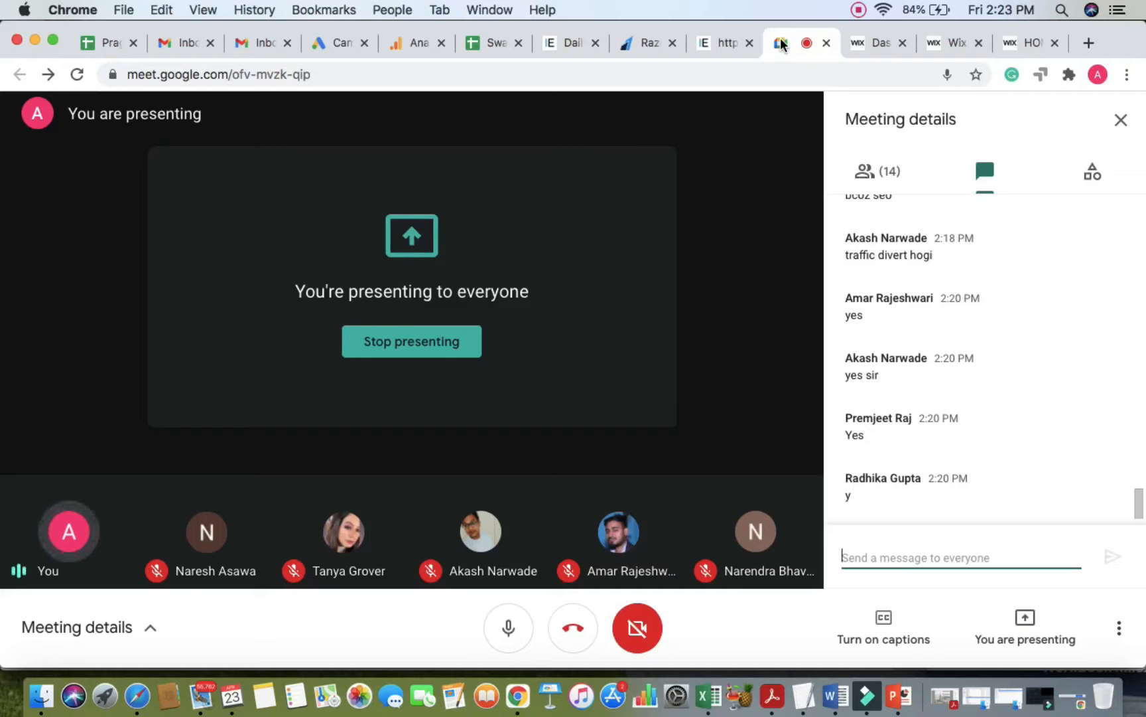
Step: Send 'FIRST NAME, PHONE, EMAIL' in the Meet chat, then view the published iElevate site
type("FIRST NA")
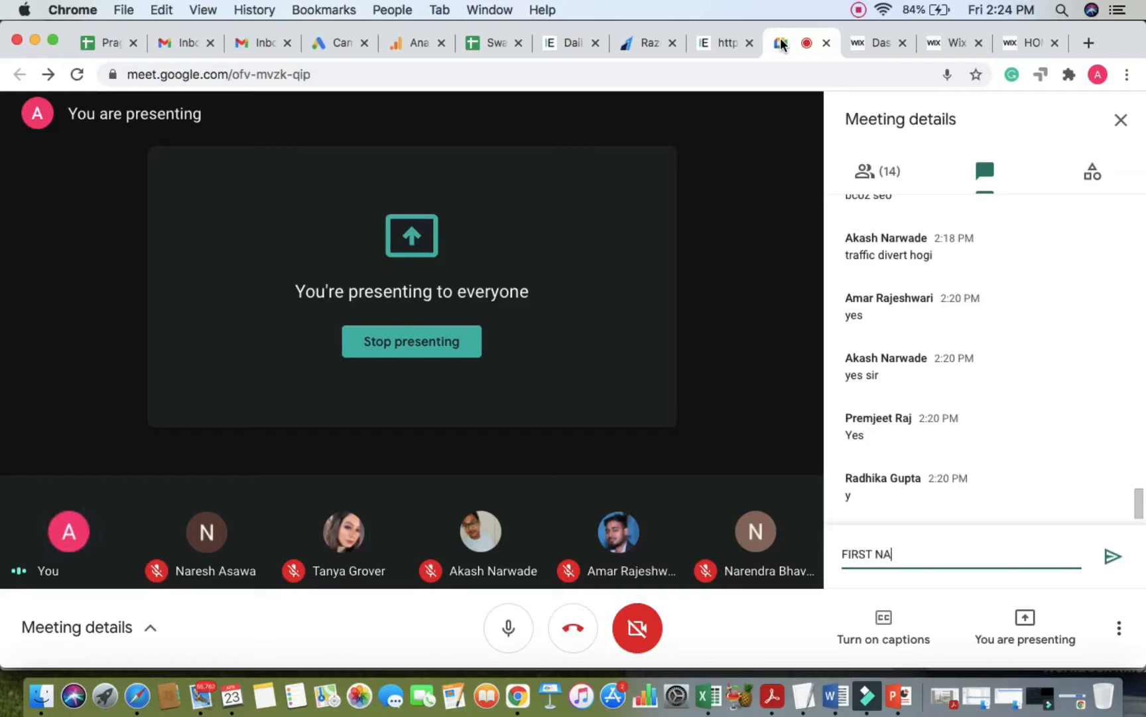
type("ME, PHONE")
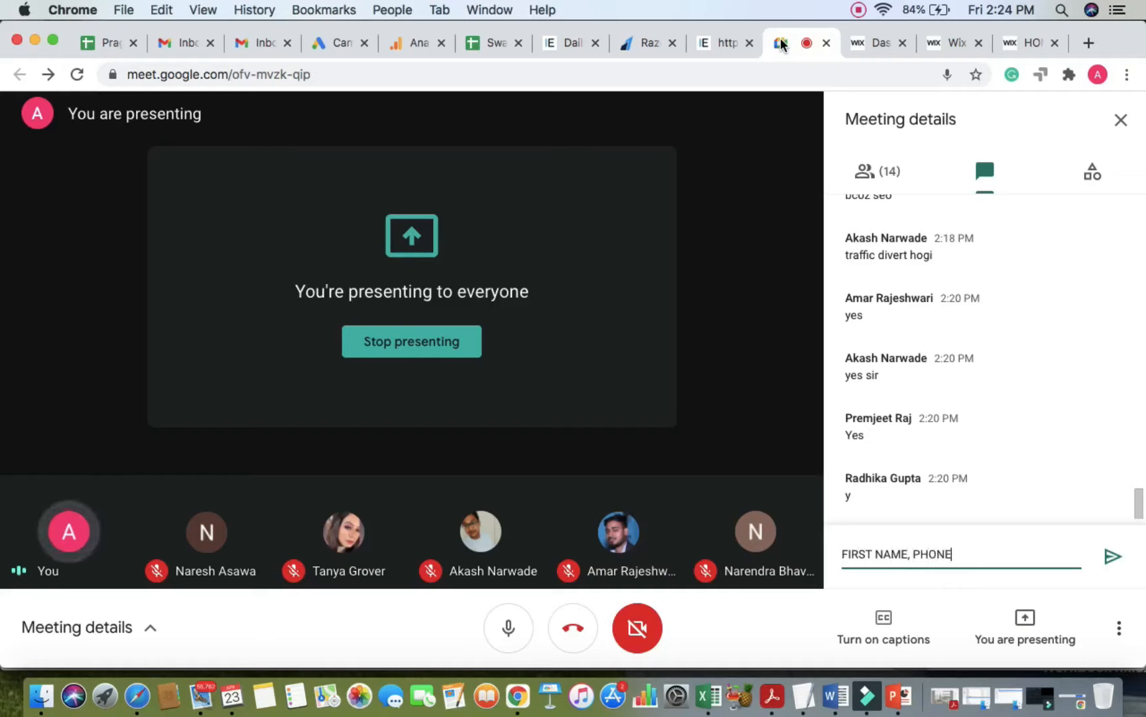
type(", EMAIL")
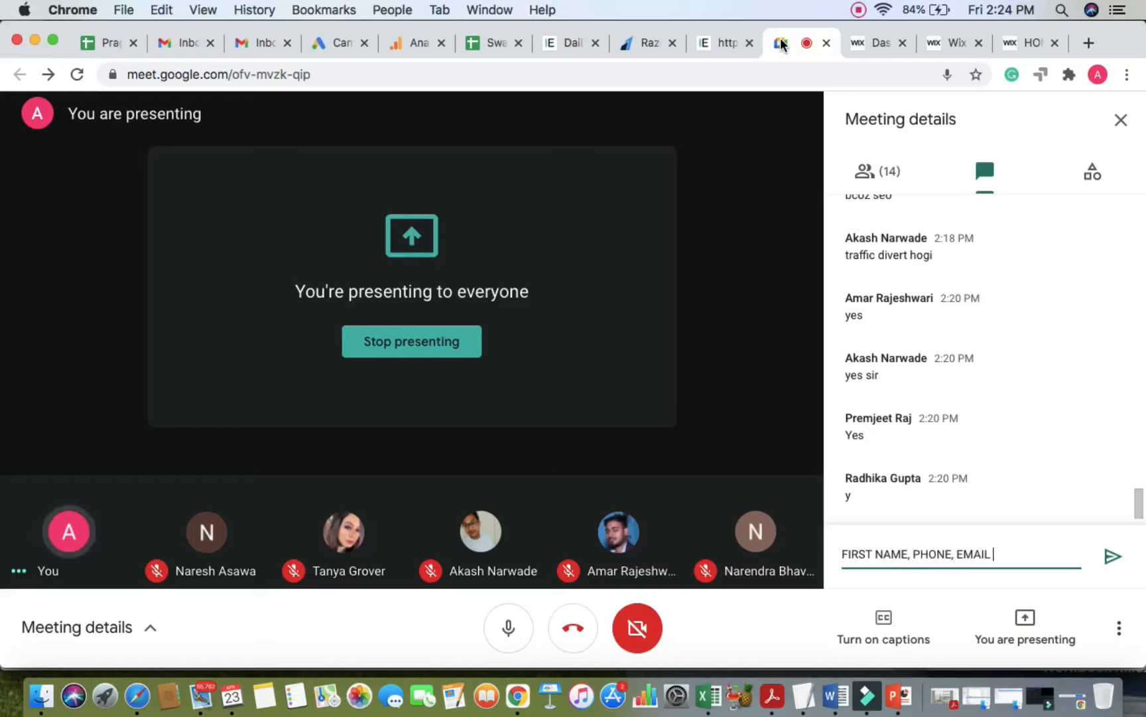
key("Return")
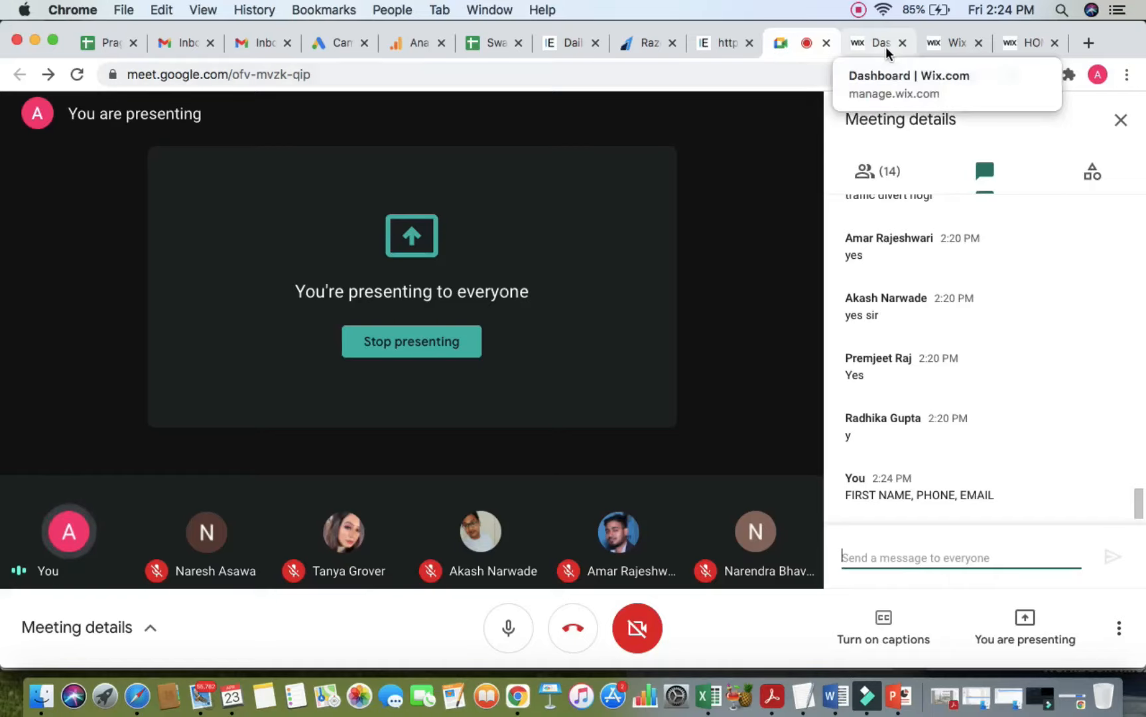
left_click(1025, 41)
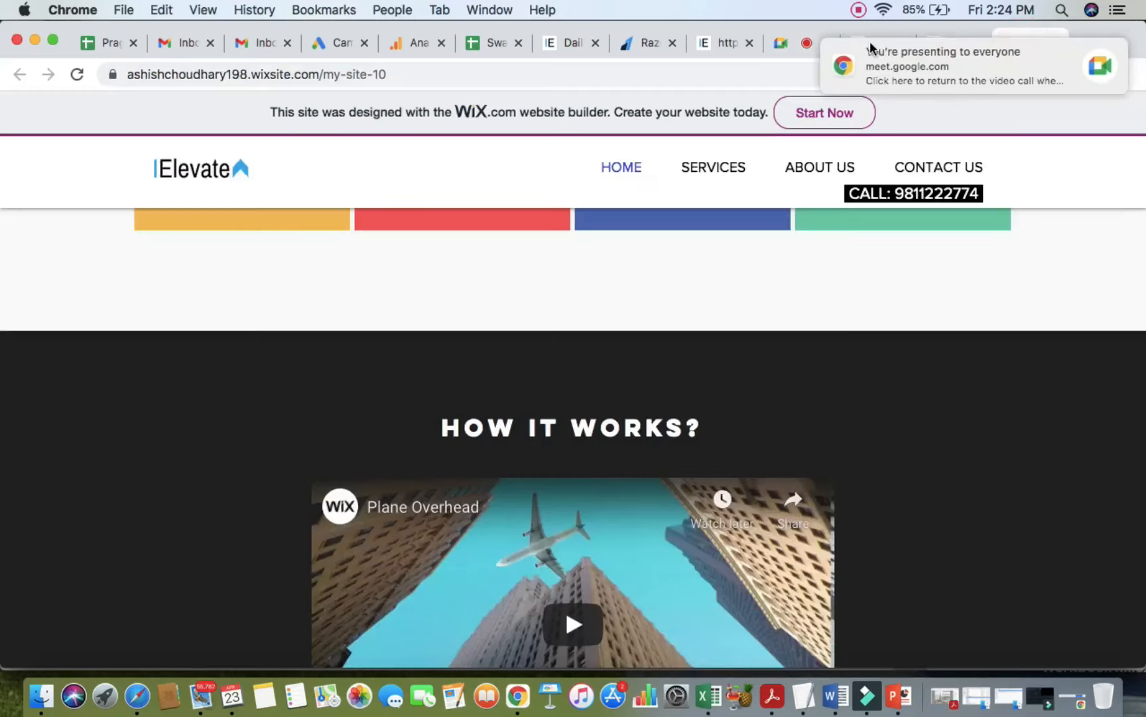
Step: Delete the message box and the Subject field from the Contact Me form
left_click(954, 42)
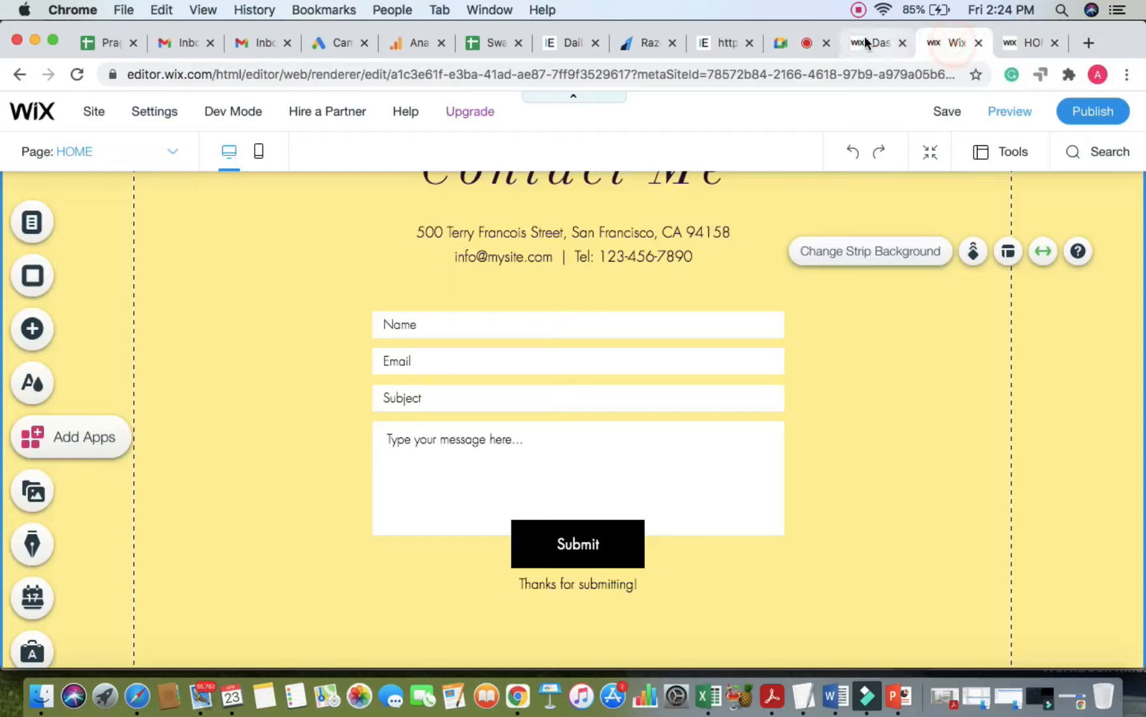
left_click(638, 381)
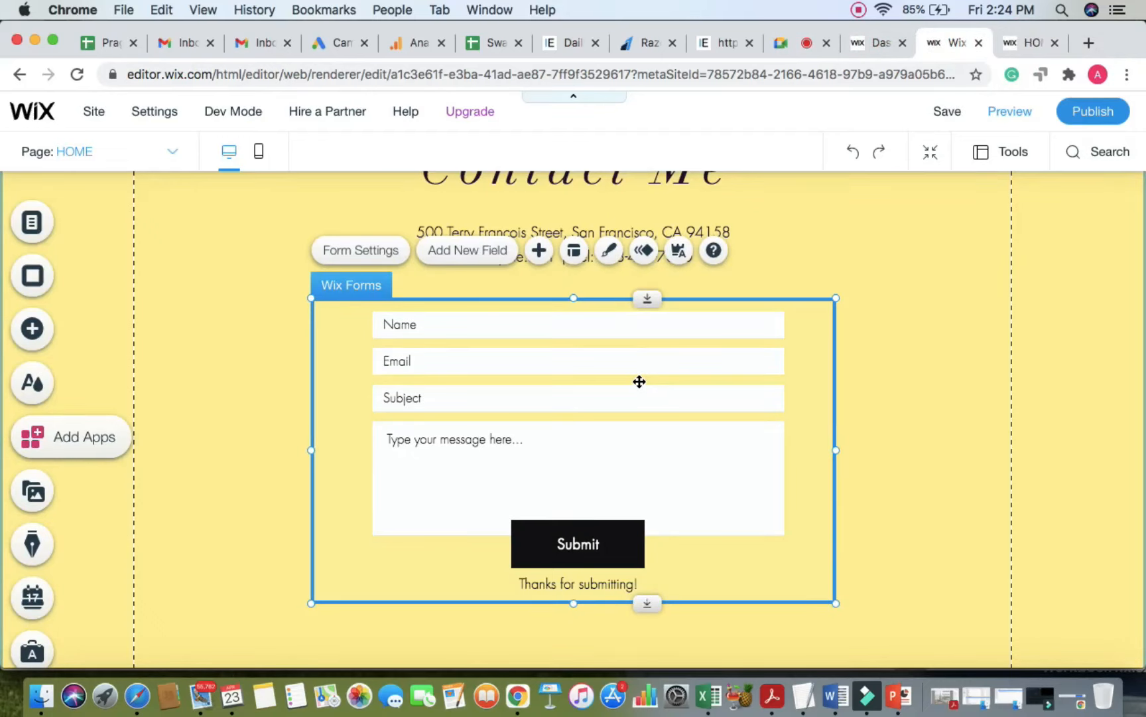
left_click(441, 487)
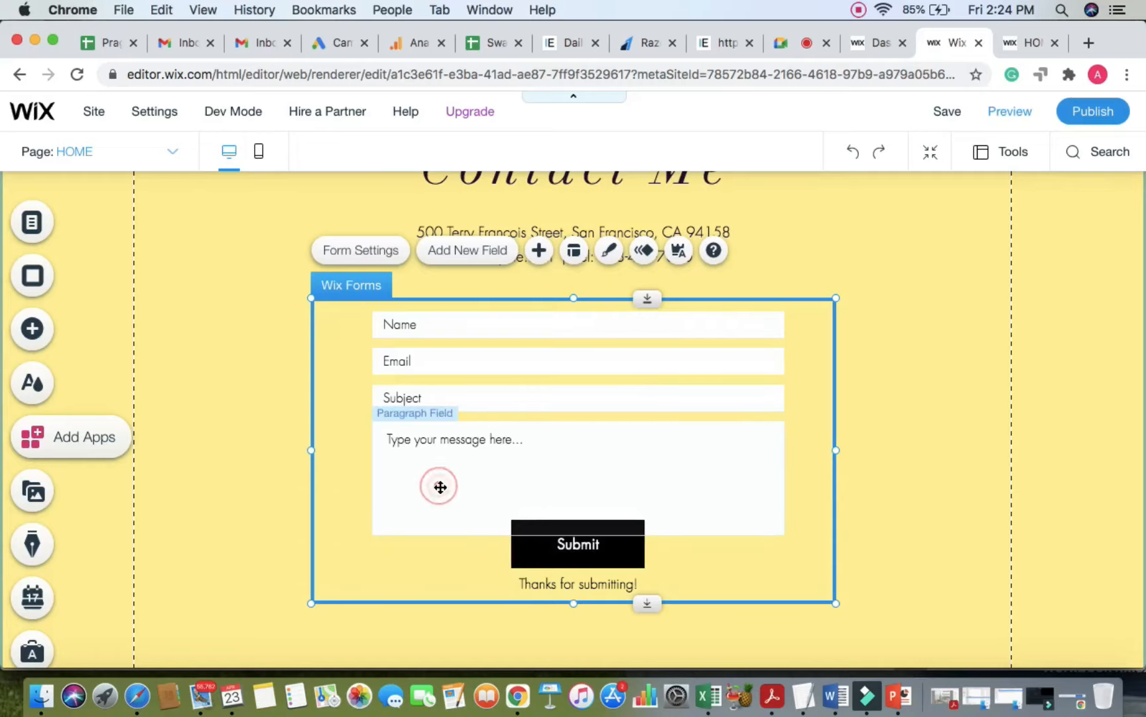
right_click(451, 478)
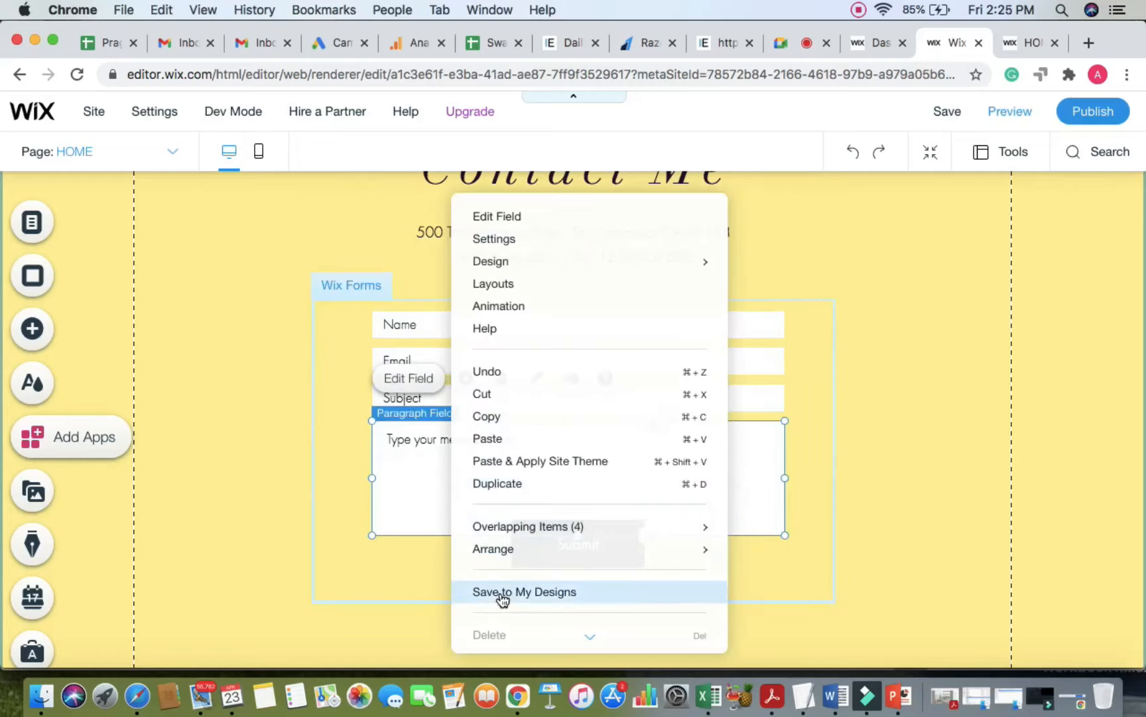
scroll(497, 600, "down", 1)
left_click(511, 580)
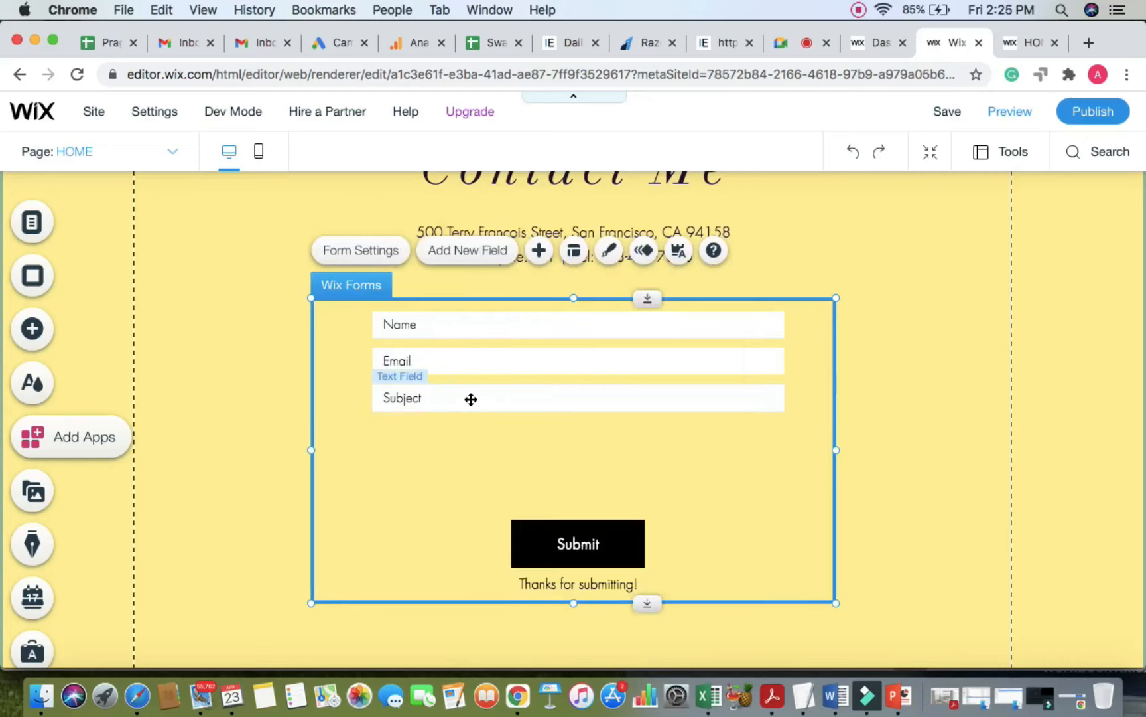
left_click(471, 399)
right_click(471, 399)
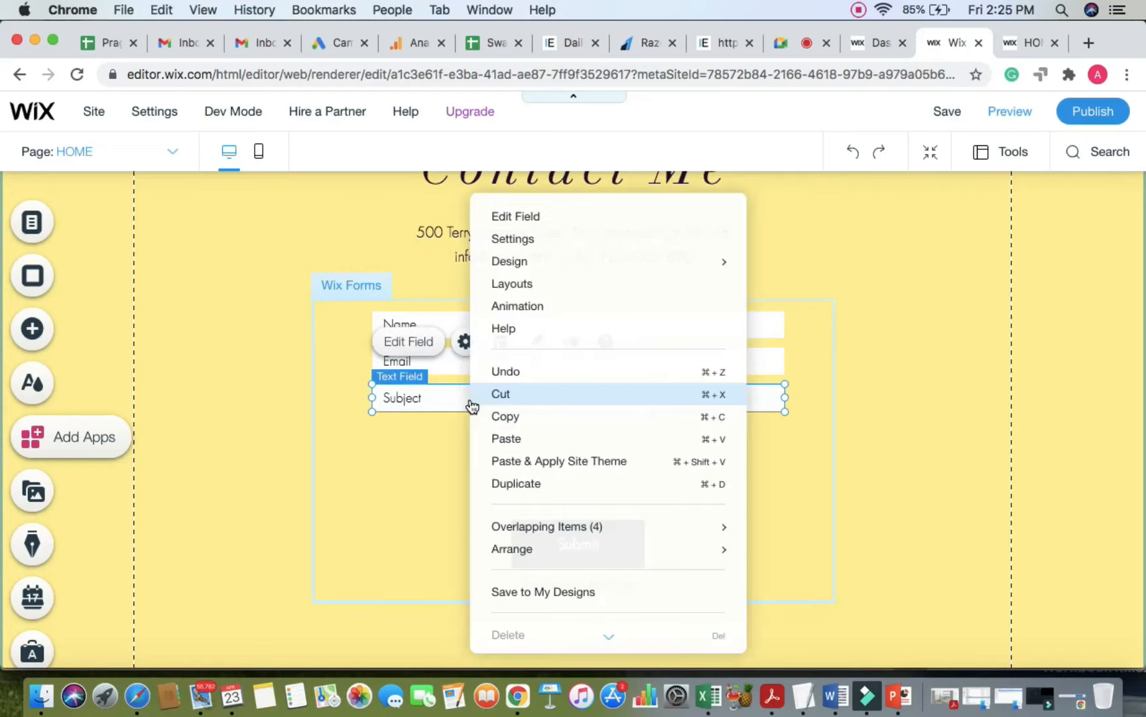
scroll(515, 577, "down", 1)
left_click(515, 585)
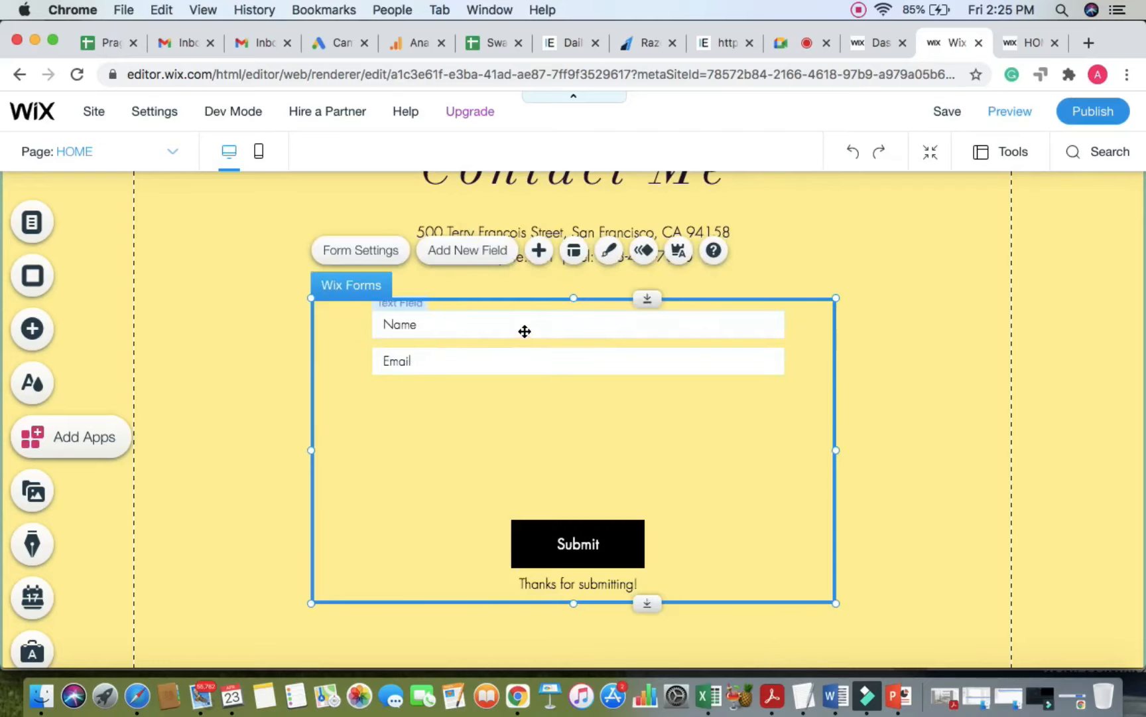
Step: Add a Phone field to the form and place it directly under Email
left_click(464, 252)
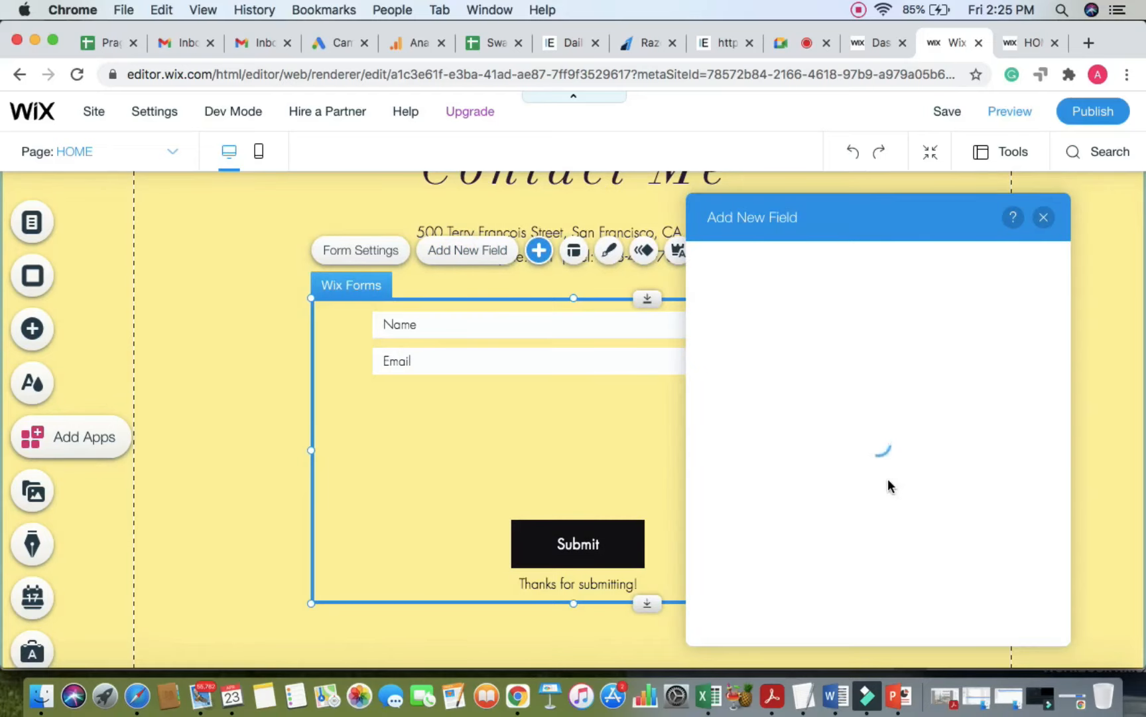
scroll(949, 515, "down", 1)
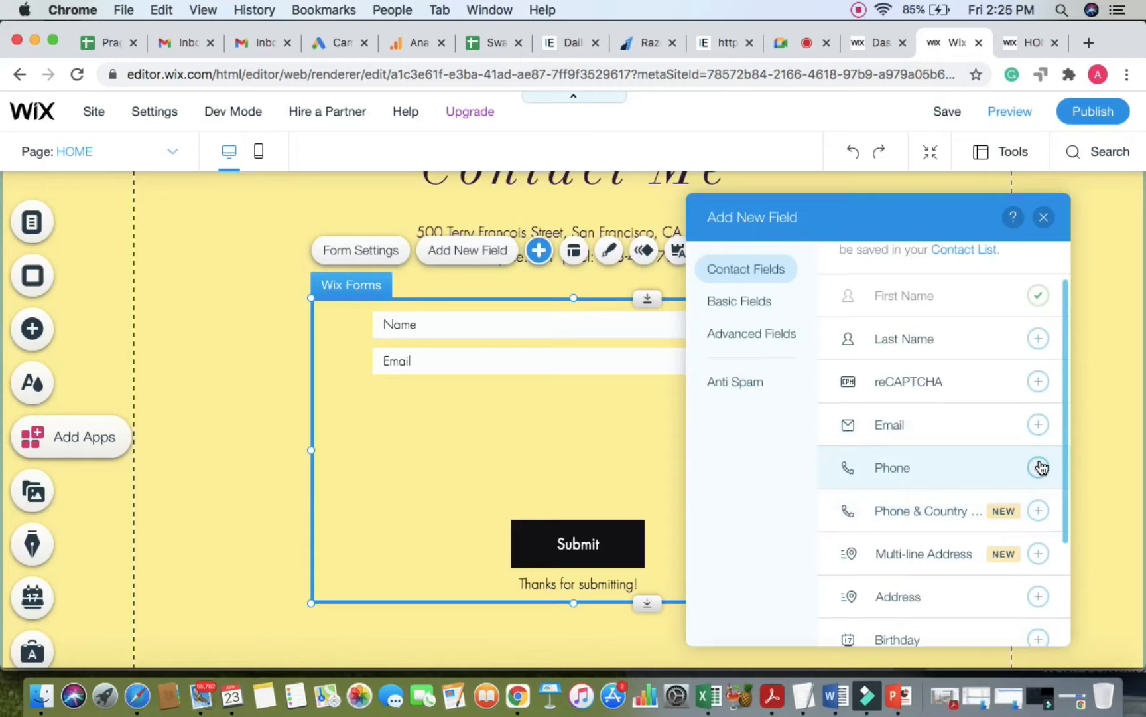
left_click(1039, 467)
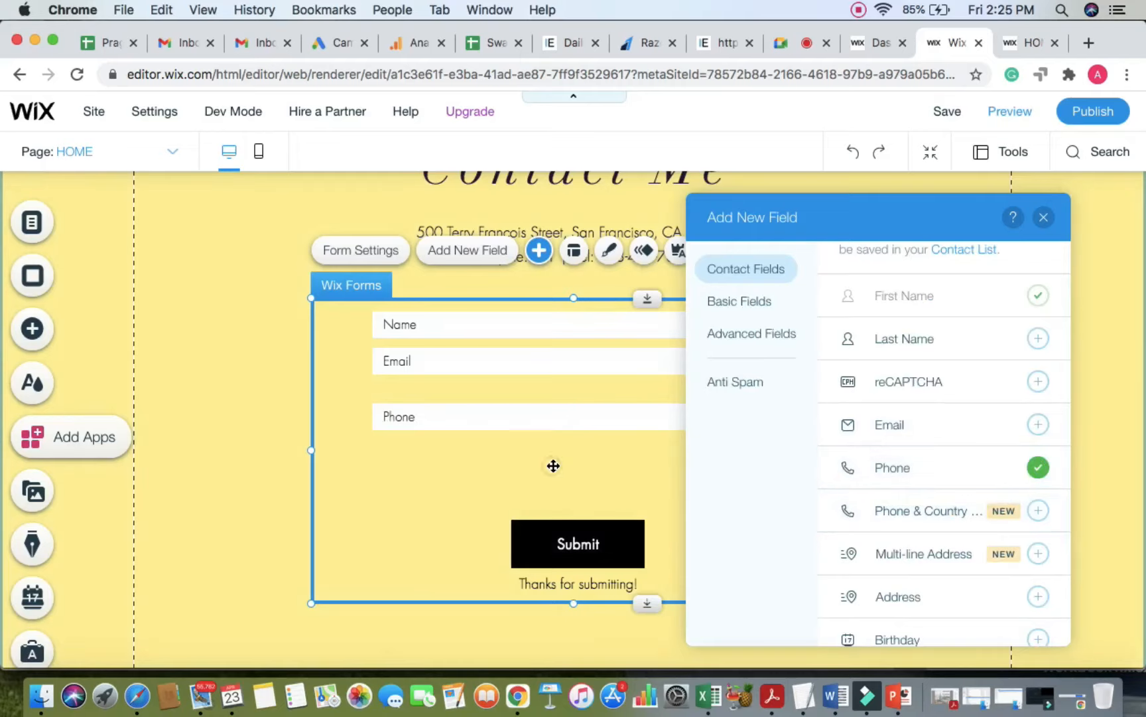
left_click_drag(556, 417, 557, 399)
left_click(627, 540)
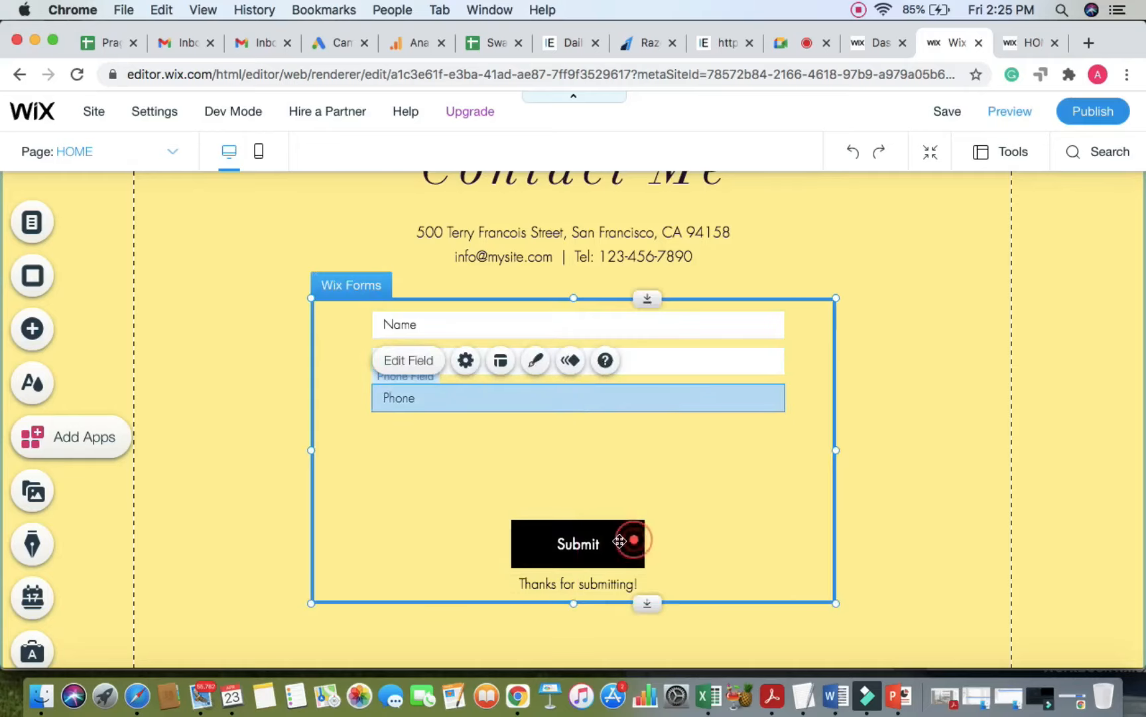
Step: Move Submit under Phone, put 'Thanks for submitting!' just below it, and save
left_click(616, 541)
left_click_drag(616, 541, 608, 456)
left_click(739, 500)
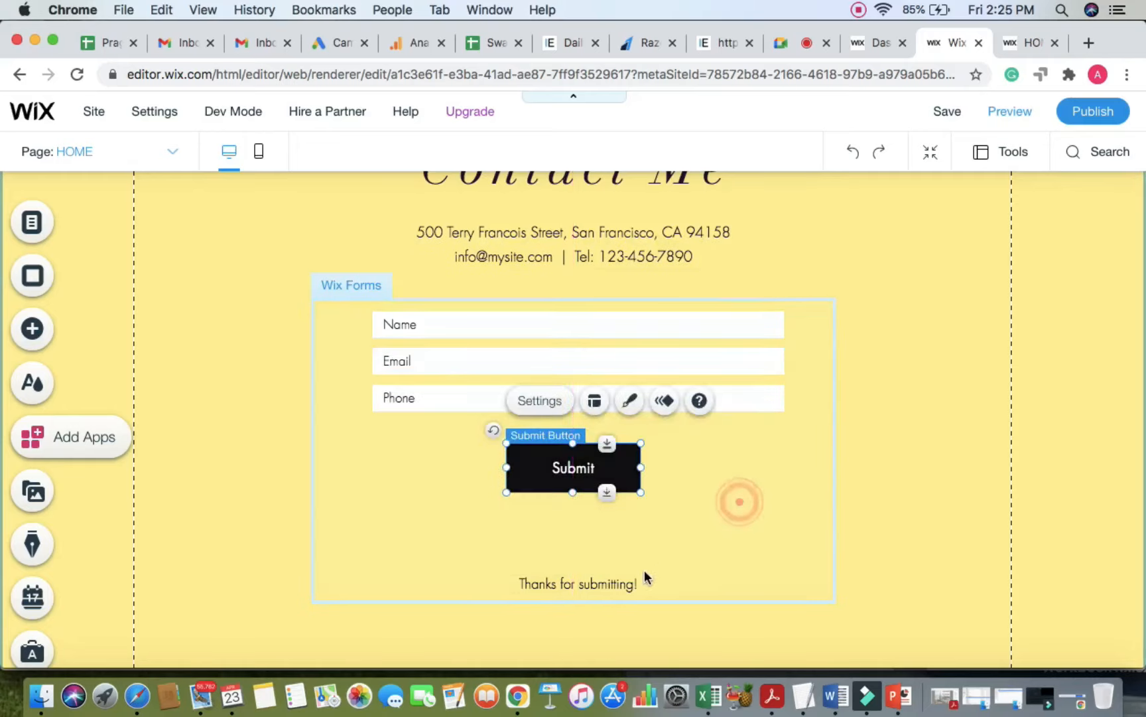
left_click(630, 587)
left_click_drag(619, 586, 617, 521)
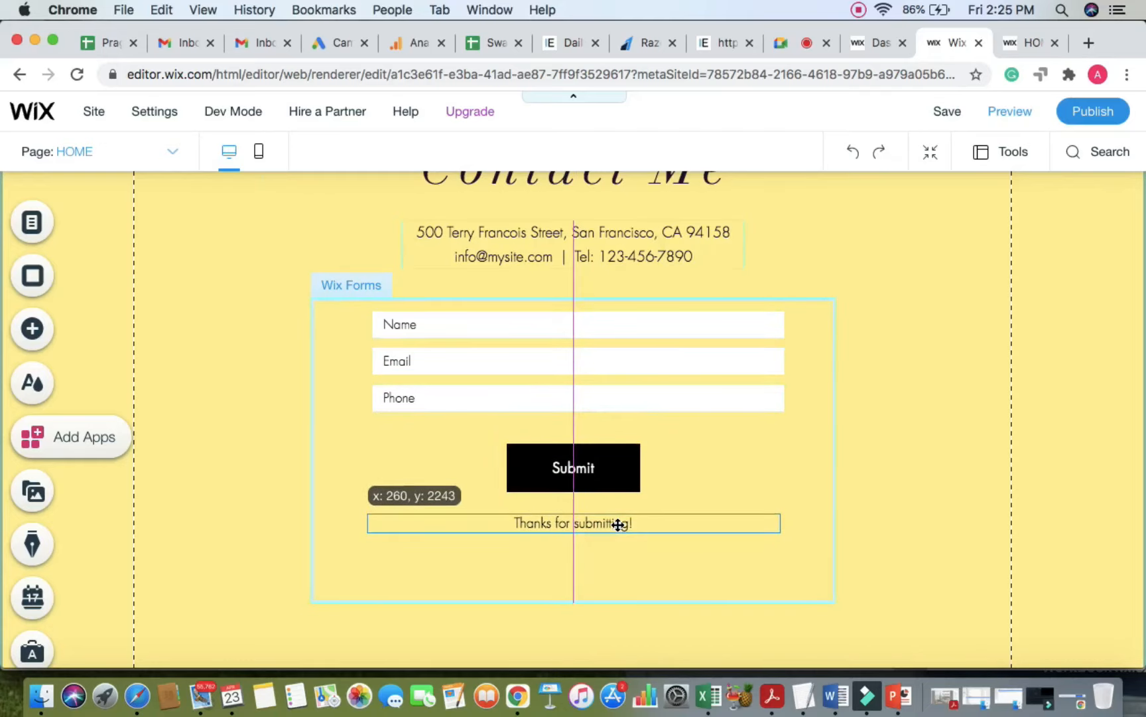
left_click(894, 481)
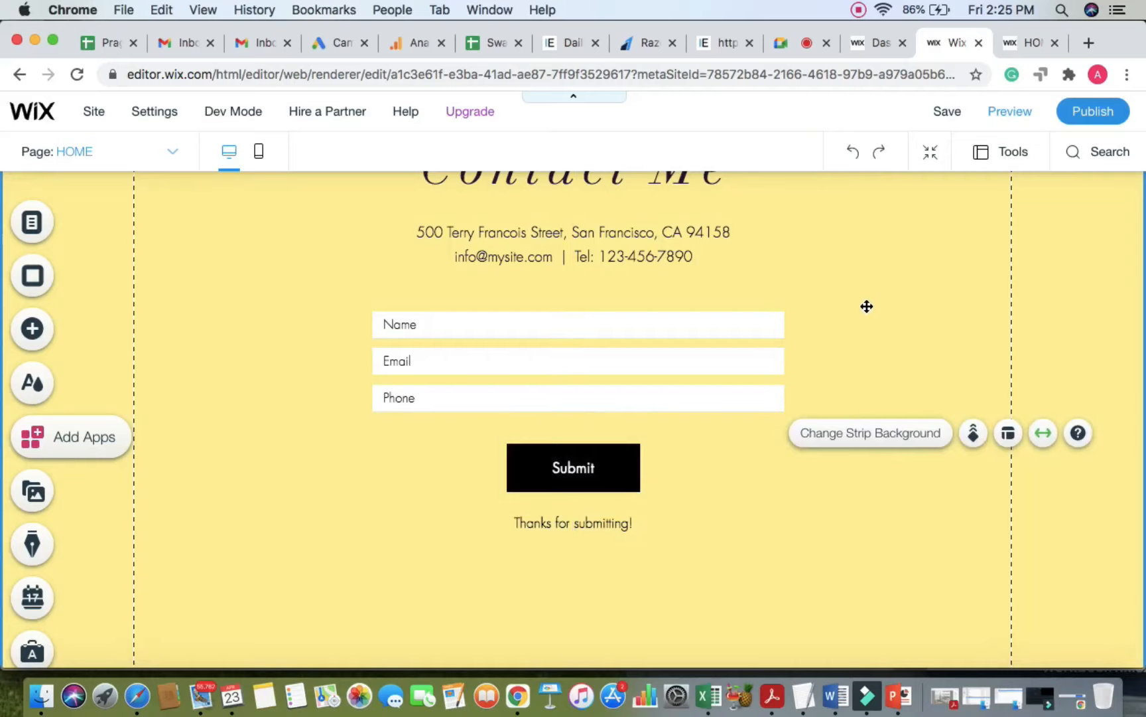
left_click(948, 113)
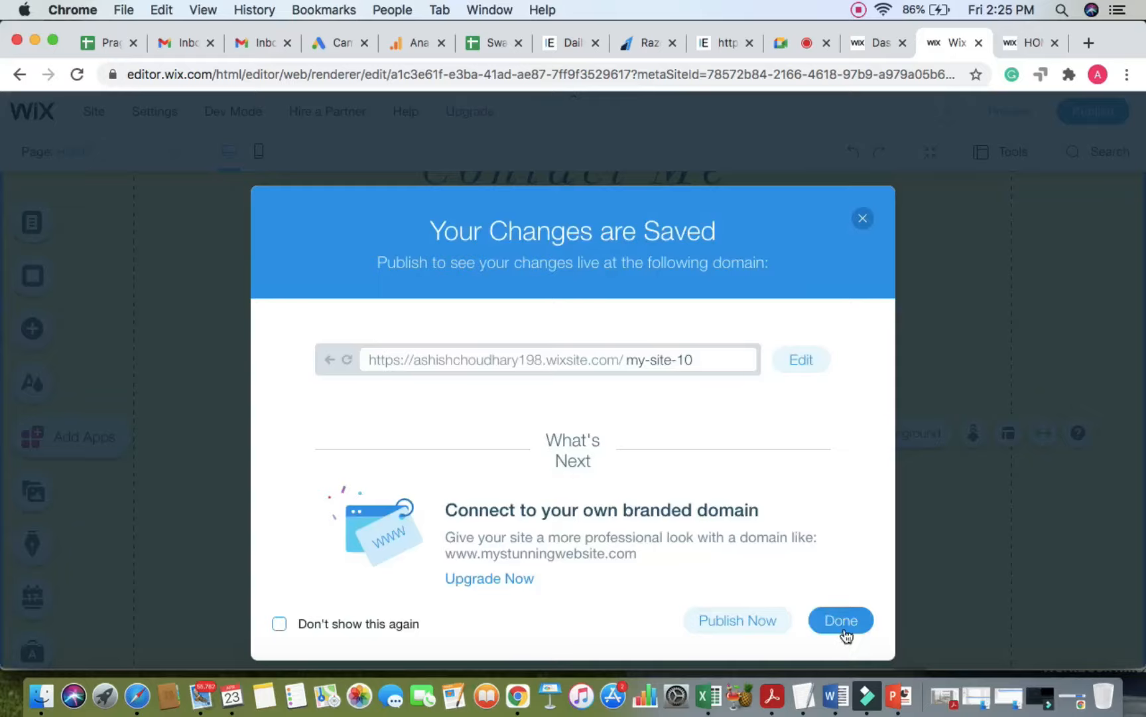
left_click(846, 623)
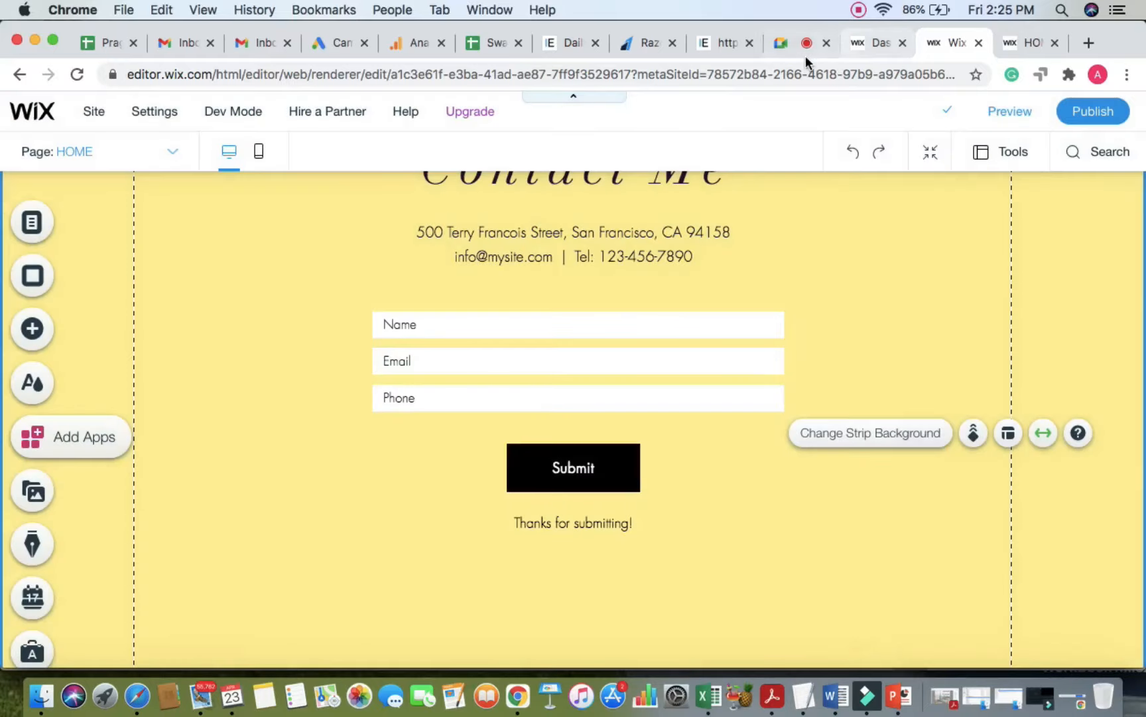
left_click(790, 40)
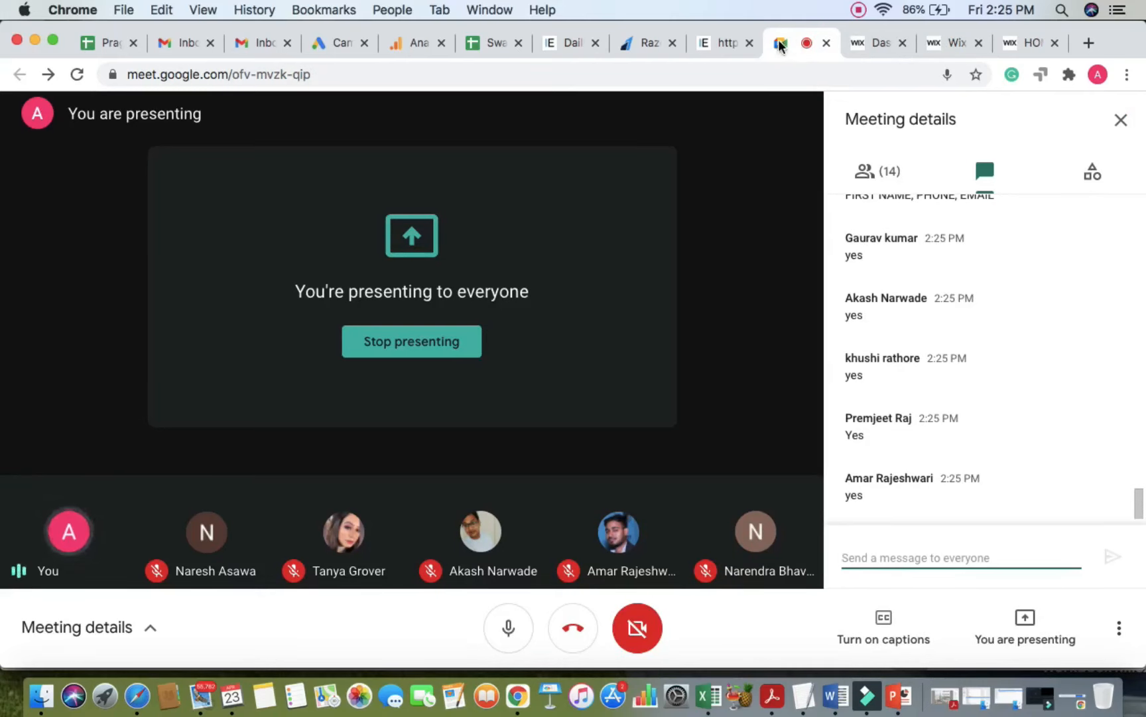
left_click(1021, 43)
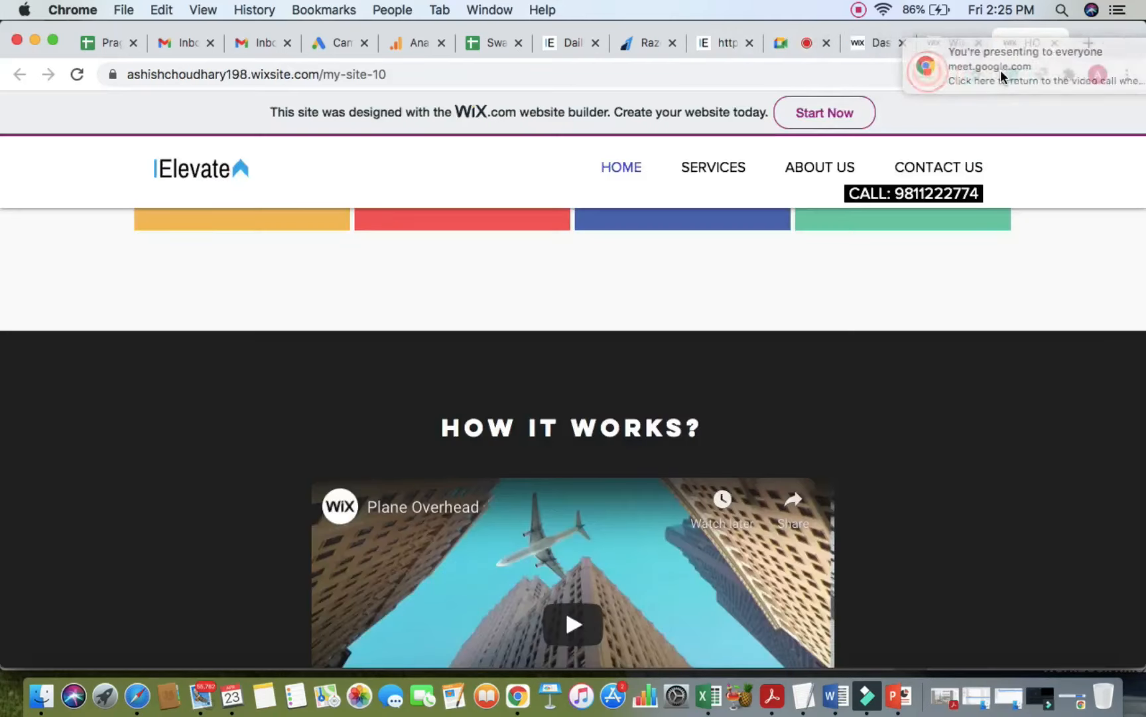
left_click(931, 44)
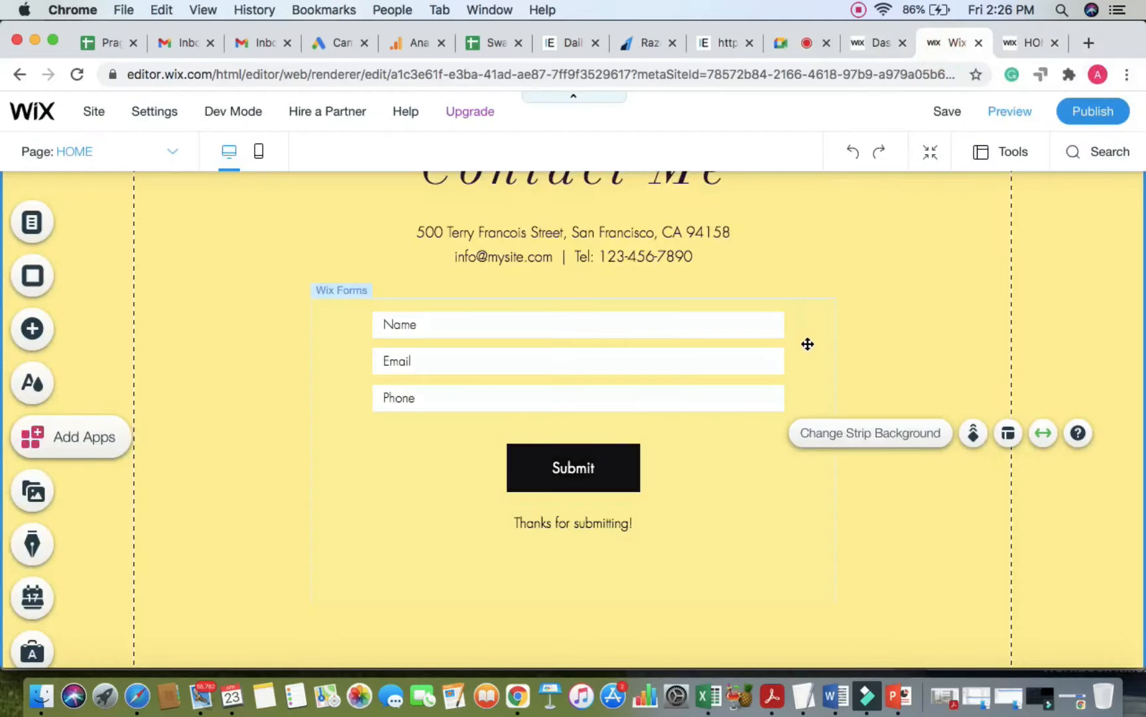
Step: Open the contact form's Wix Forms settings, showing the form name 'Enter Contest'
scroll(808, 344, "up", 1)
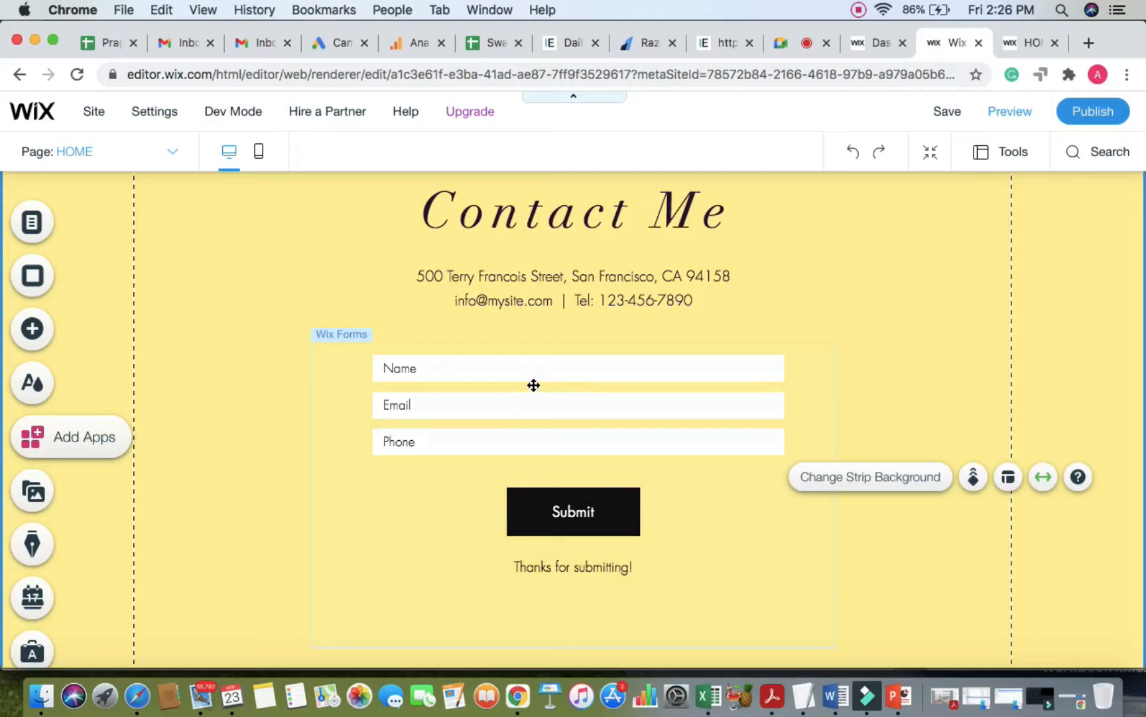
left_click(345, 376)
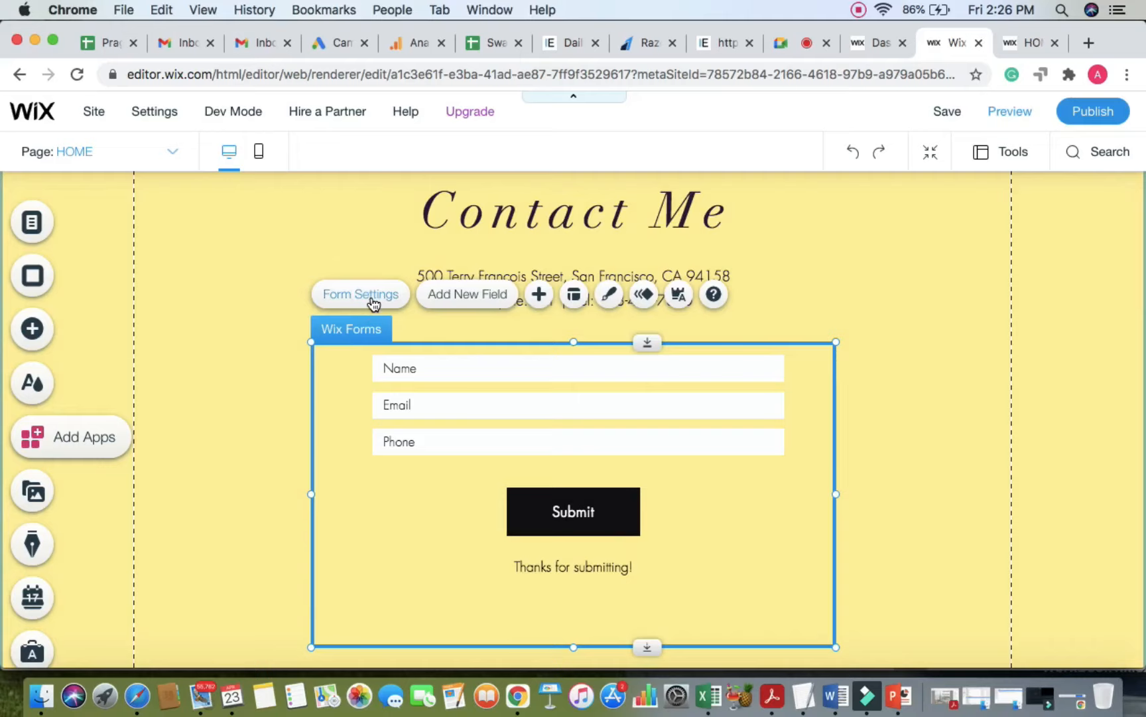
left_click(373, 299)
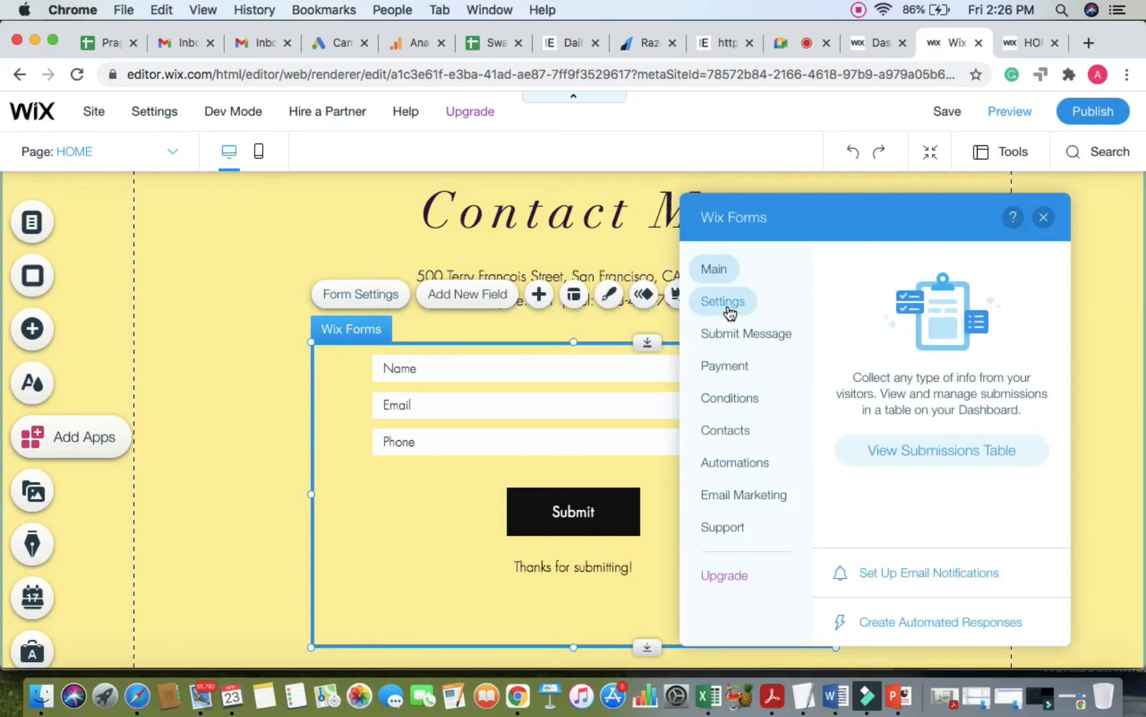
scroll(730, 311, "up", 5)
scroll(730, 311, "down", 5)
left_click(738, 310)
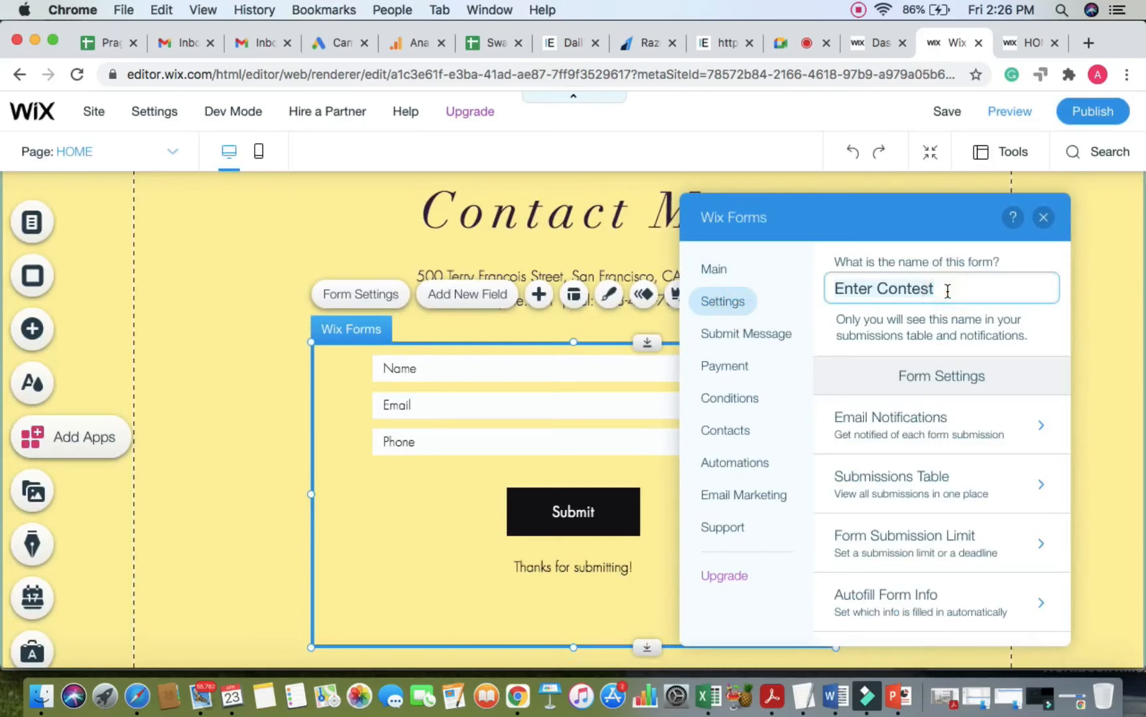
Step: Replace the form name 'Enter Contest' with 'DM SERVICES'
key("super+a")
type("DM SER")
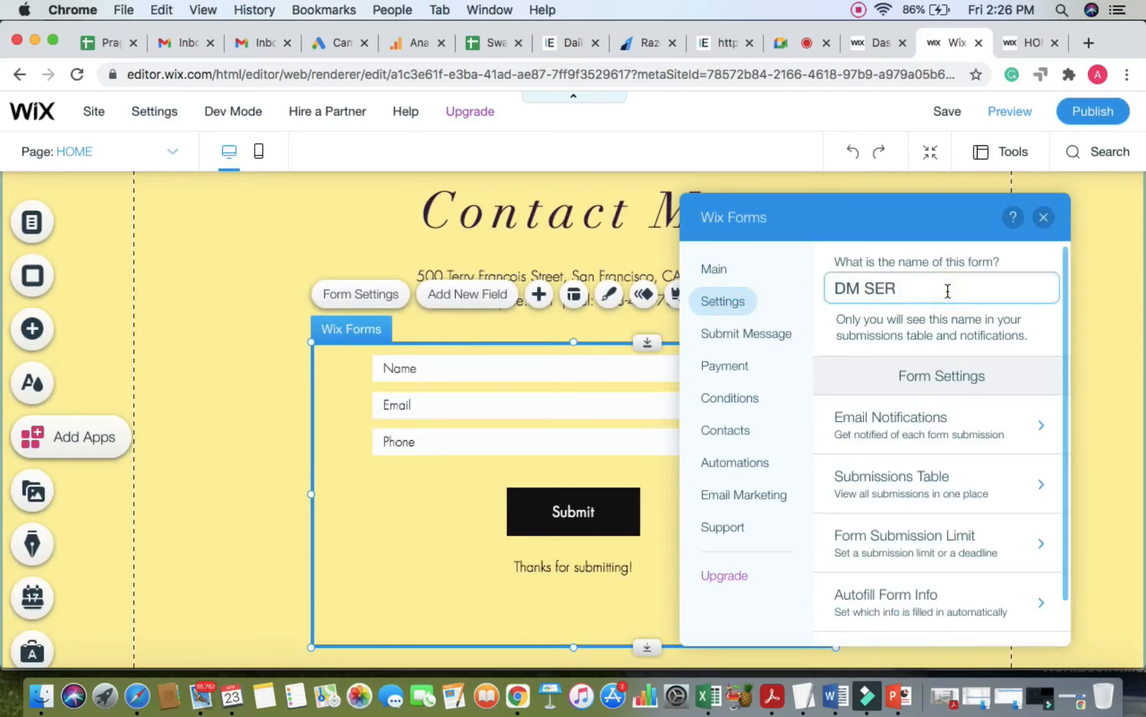
type("VICES")
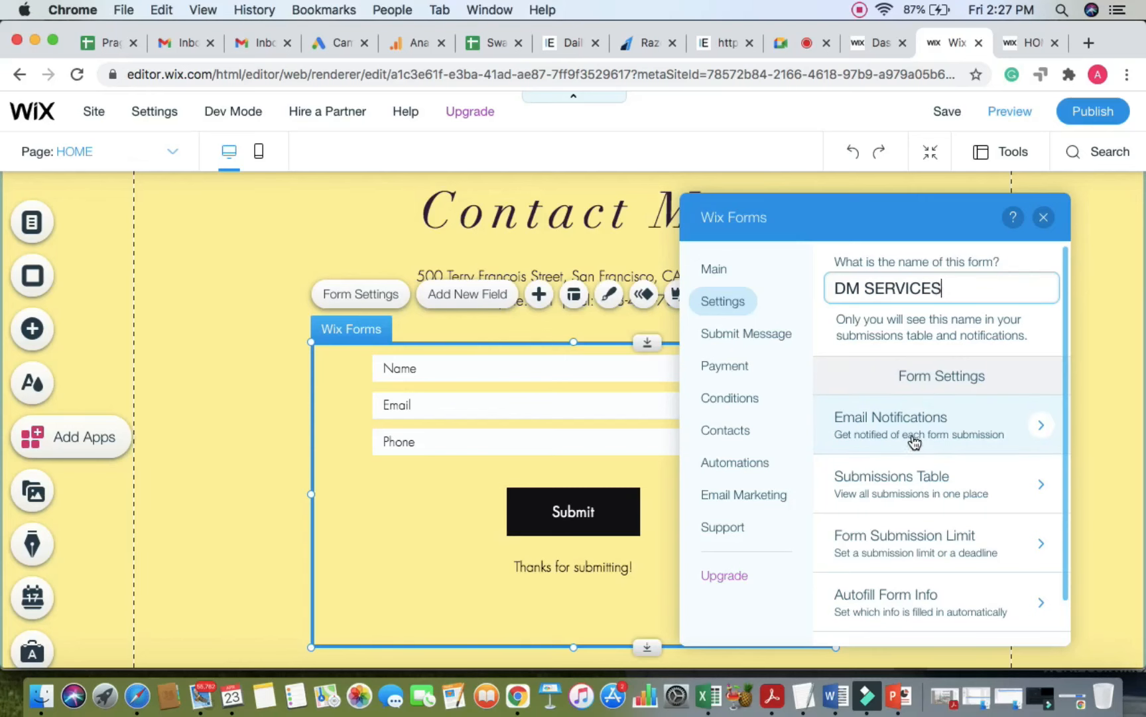
scroll(899, 434, "up", 3)
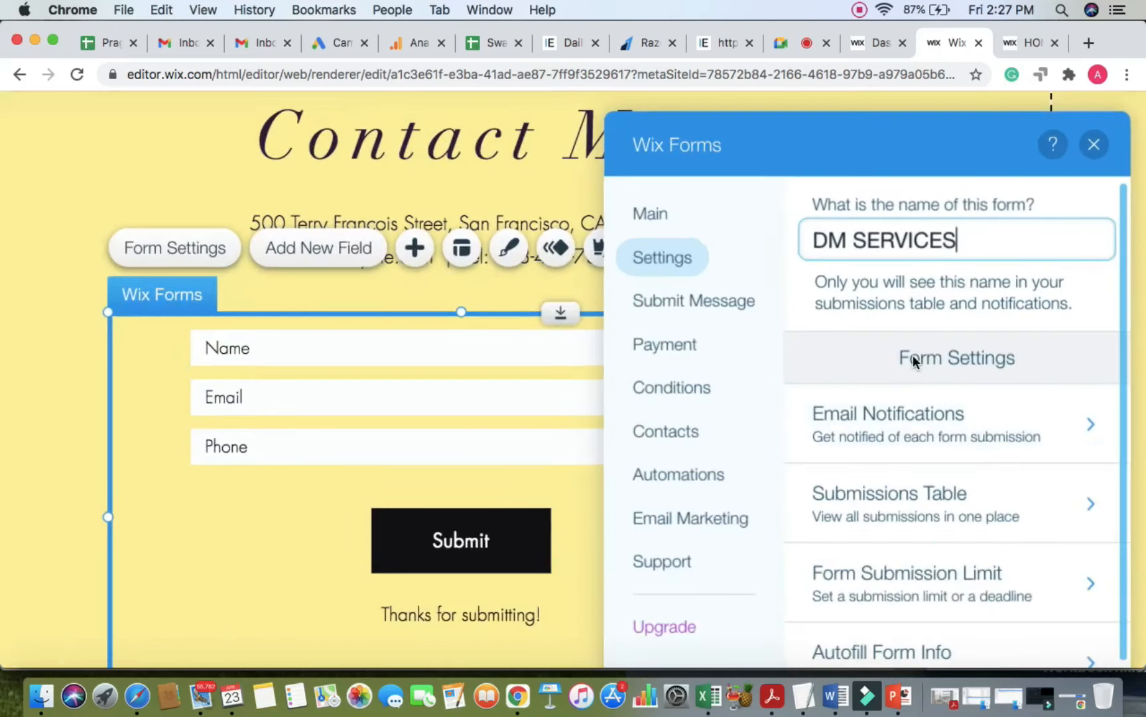
scroll(868, 463, "down", 3)
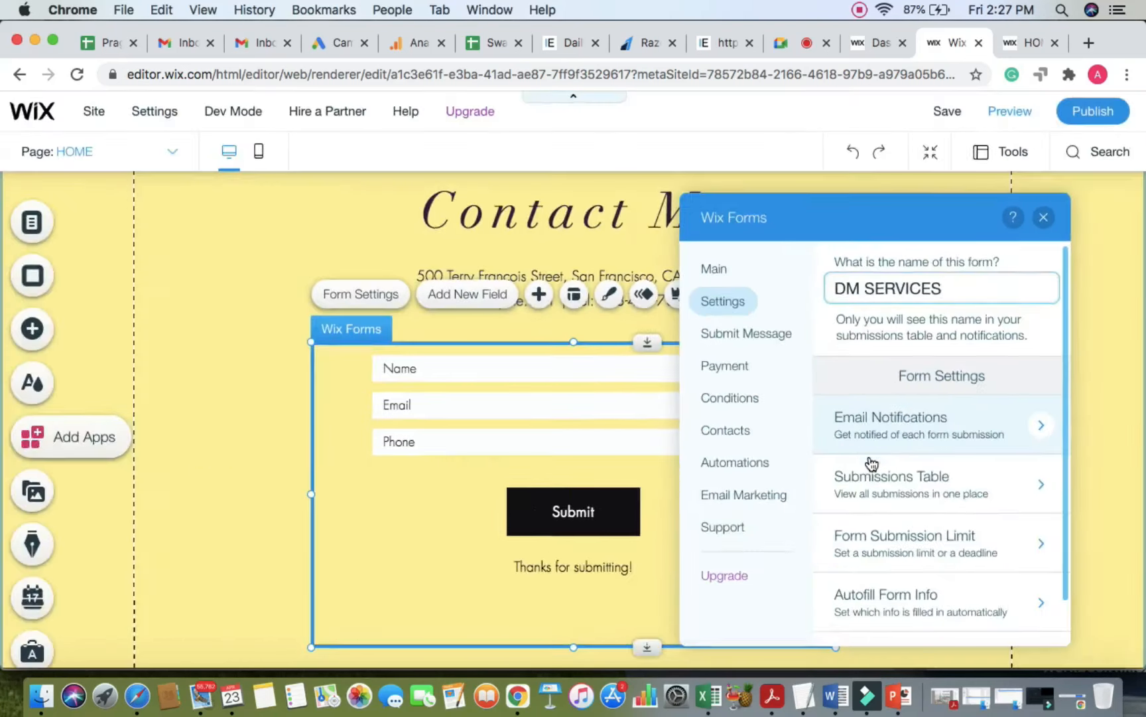
Step: Switch form email notifications from the site inbox to Other Emails and confirm
left_click(908, 436)
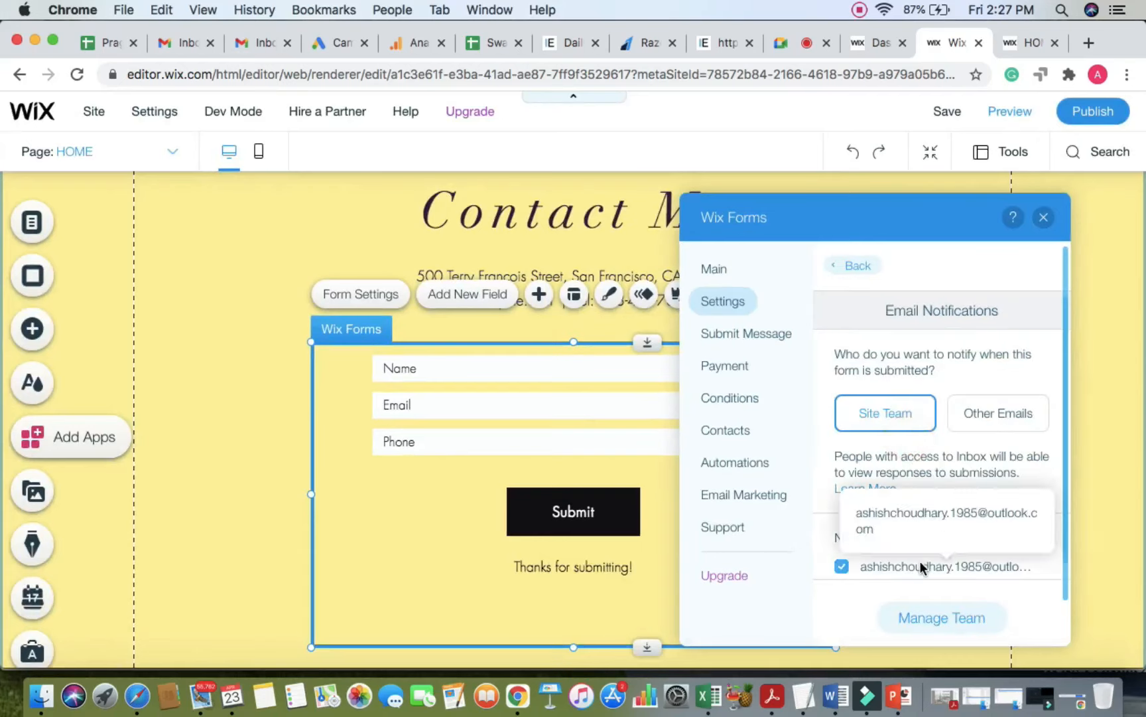
left_click(1005, 423)
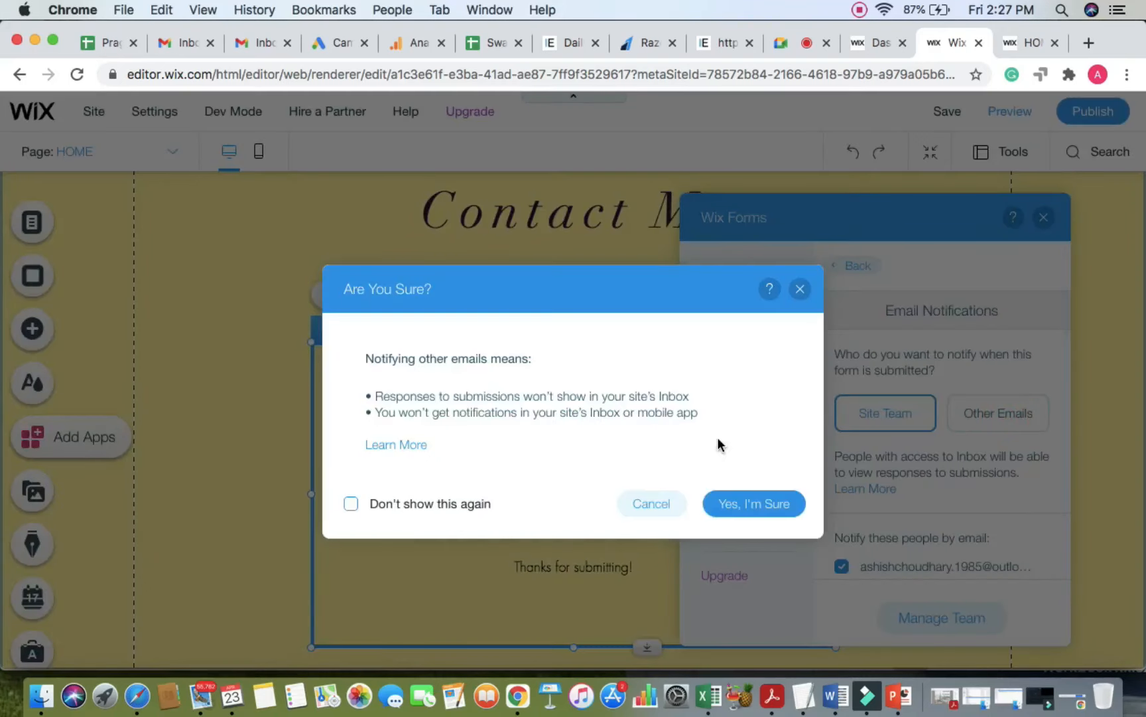
left_click(780, 505)
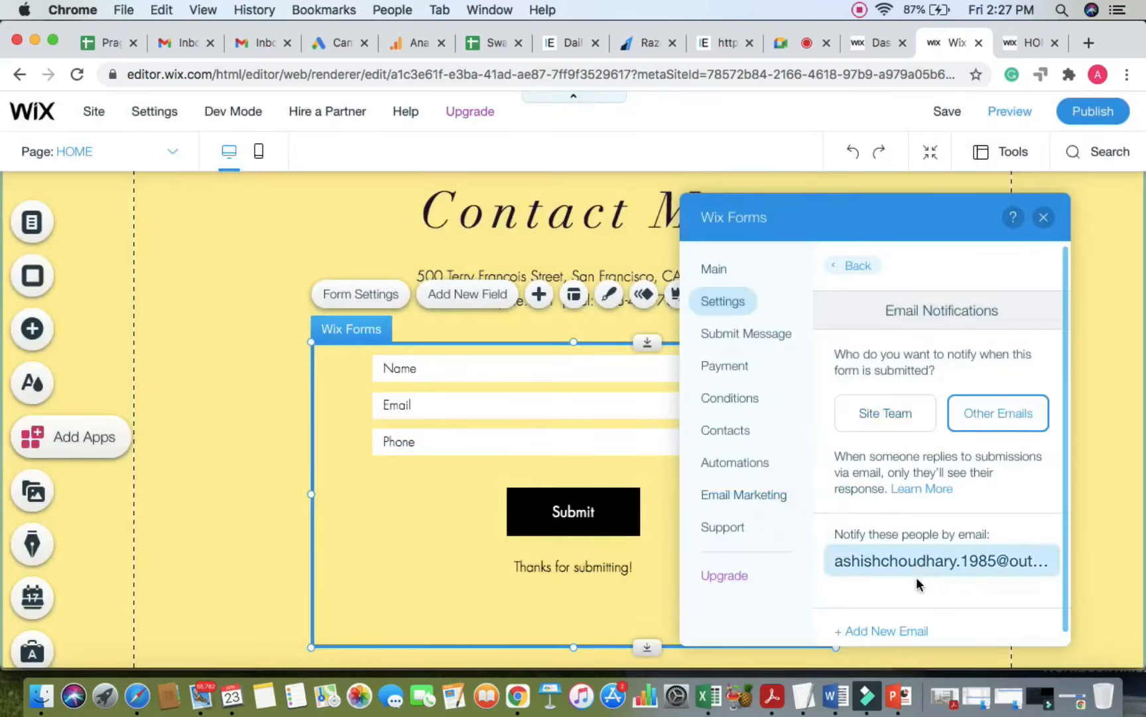
scroll(918, 585, "down", 1)
Step: Add the company info email address as an extra notification recipient
left_click(891, 621)
left_click(848, 569)
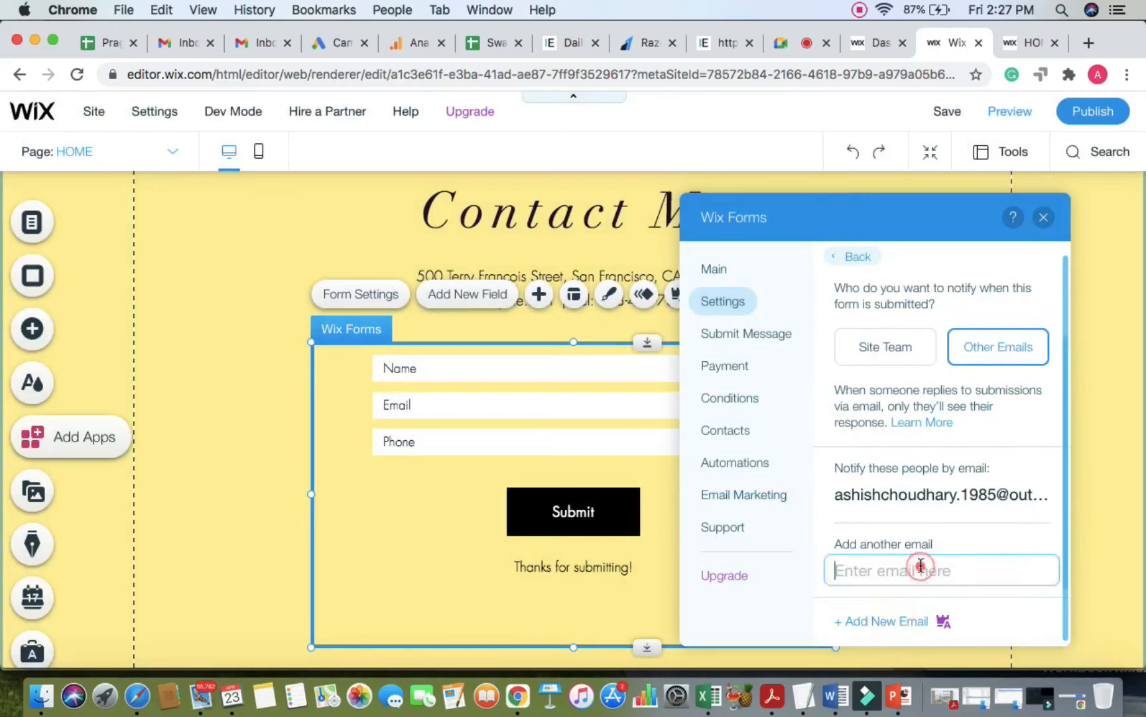
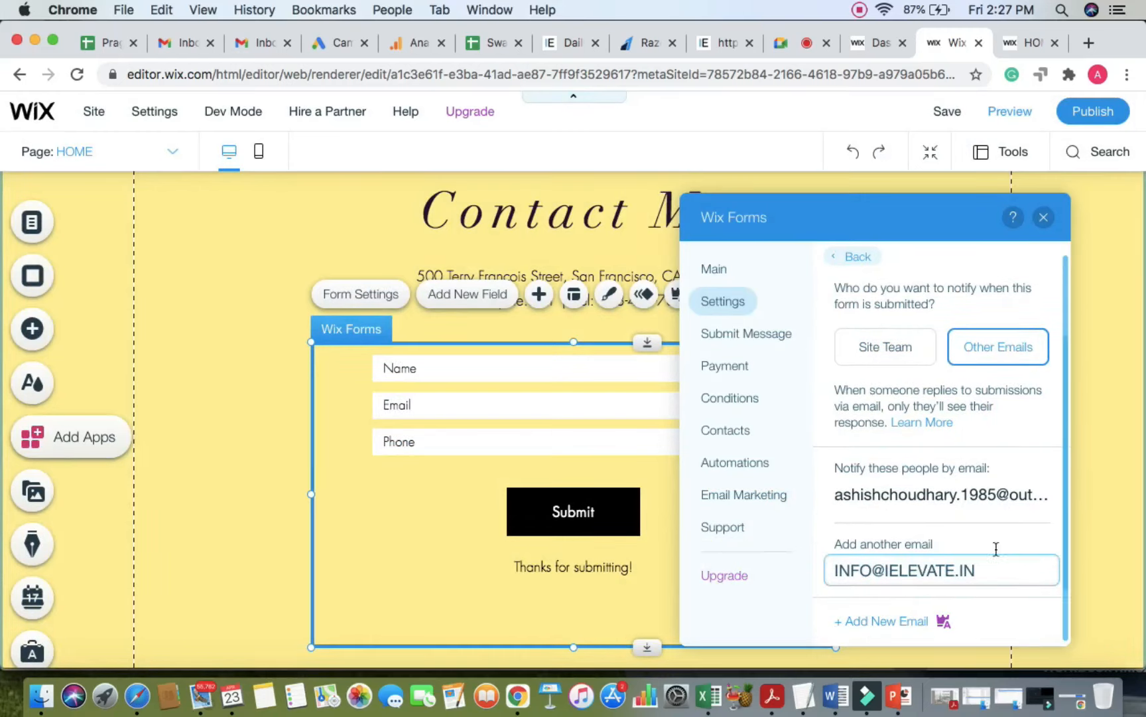
left_click(1015, 542)
left_click(973, 572)
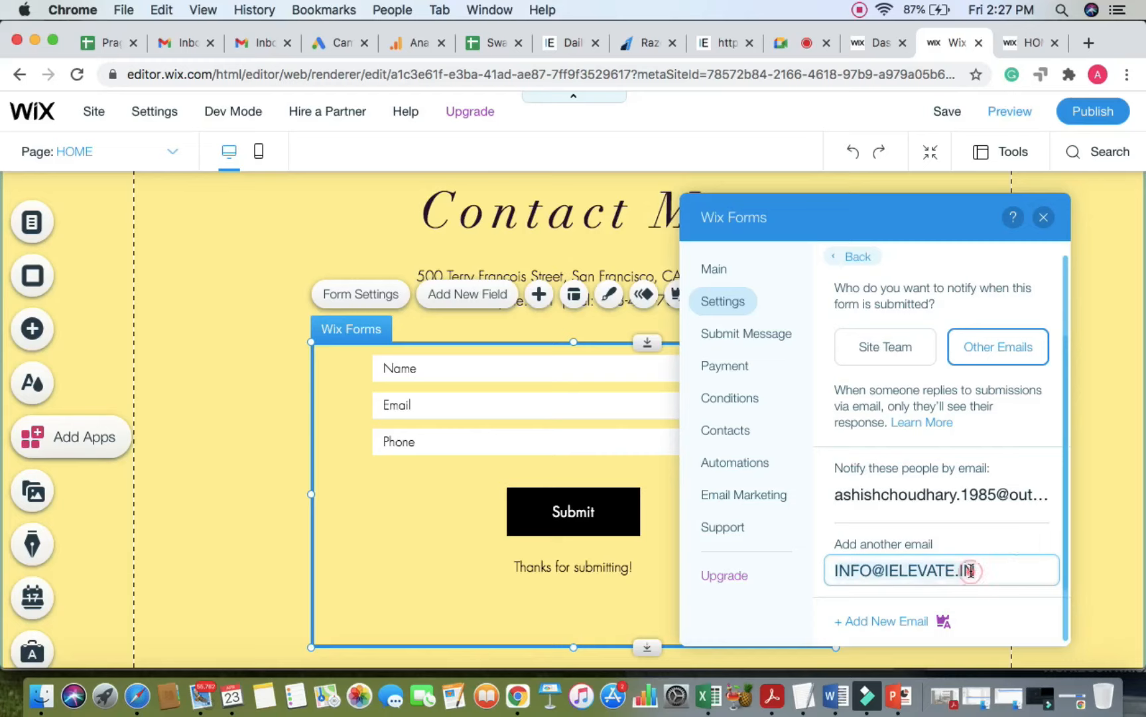
left_click(1005, 534)
left_click(985, 567)
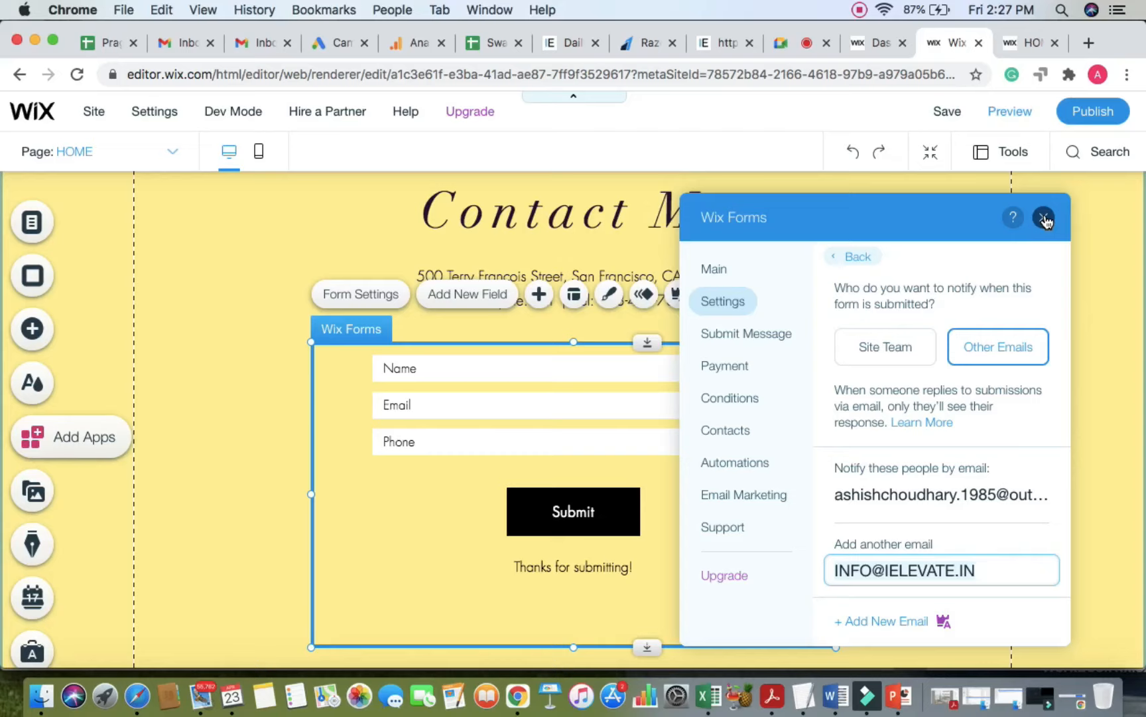
Step: Close the form settings, save the site, and return to the Google Meet call
left_click(781, 44)
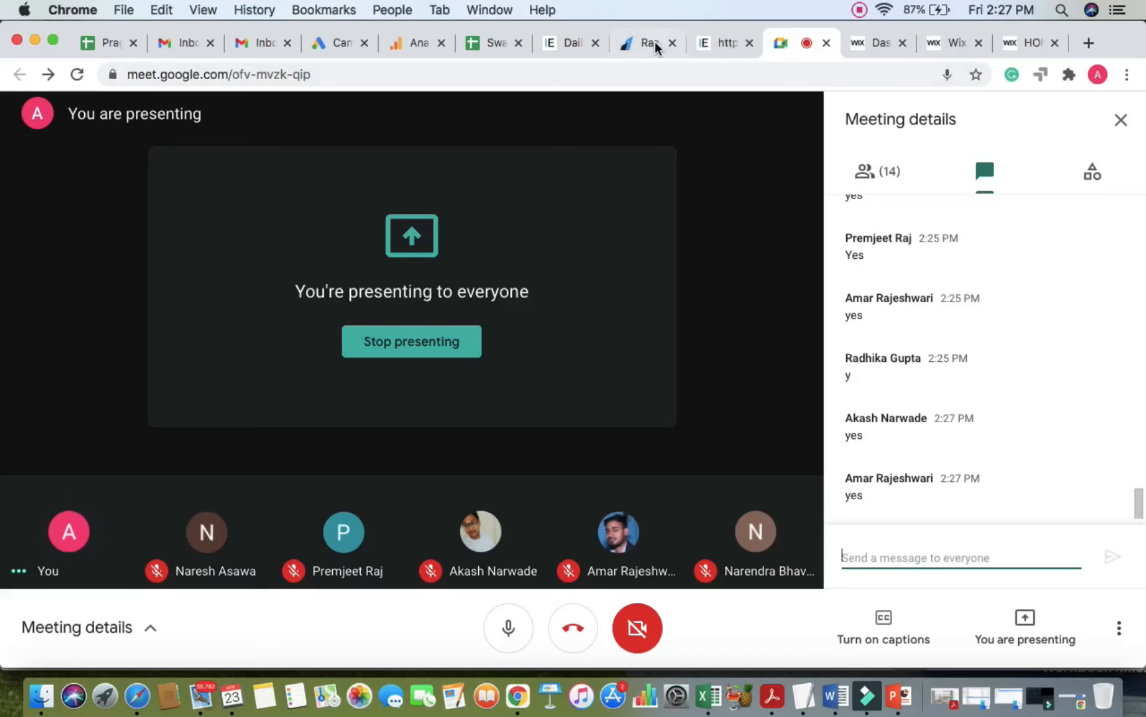
left_click(944, 41)
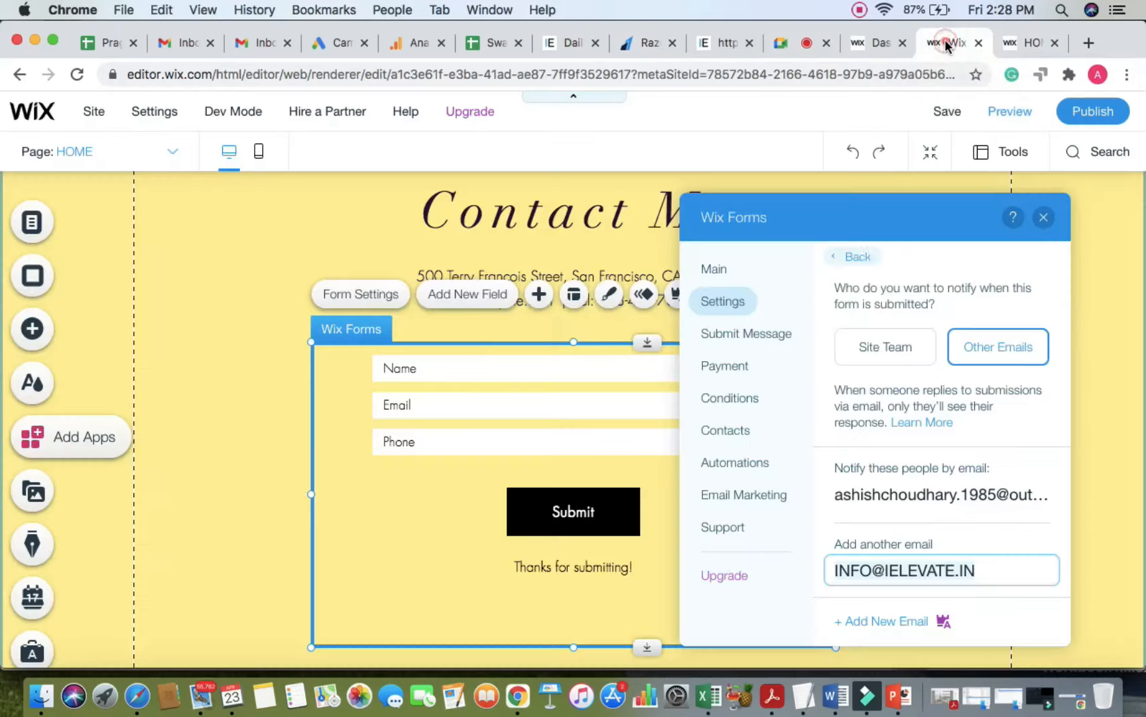
left_click(1044, 218)
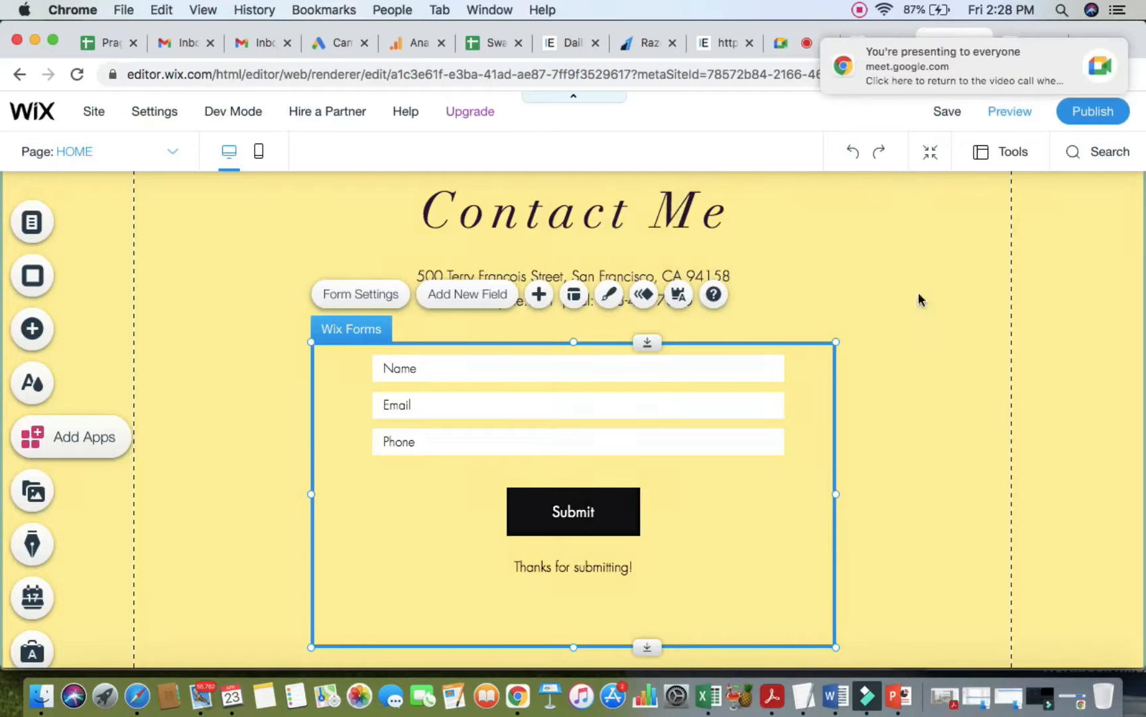
left_click(947, 110)
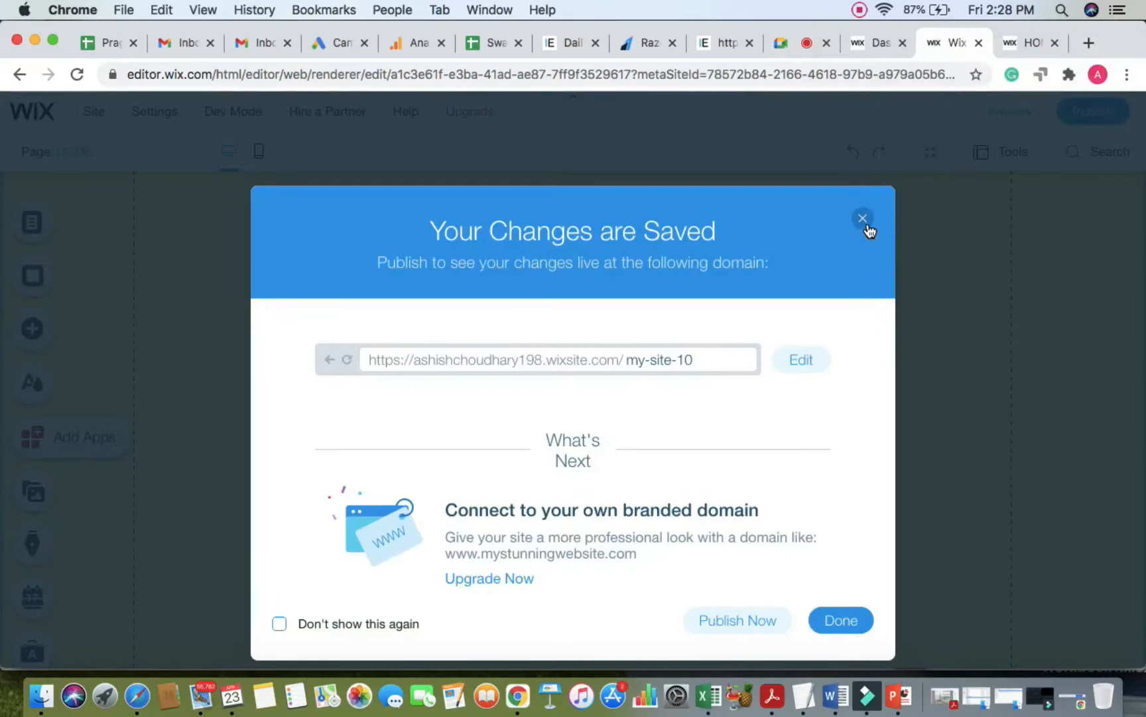
left_click(863, 219)
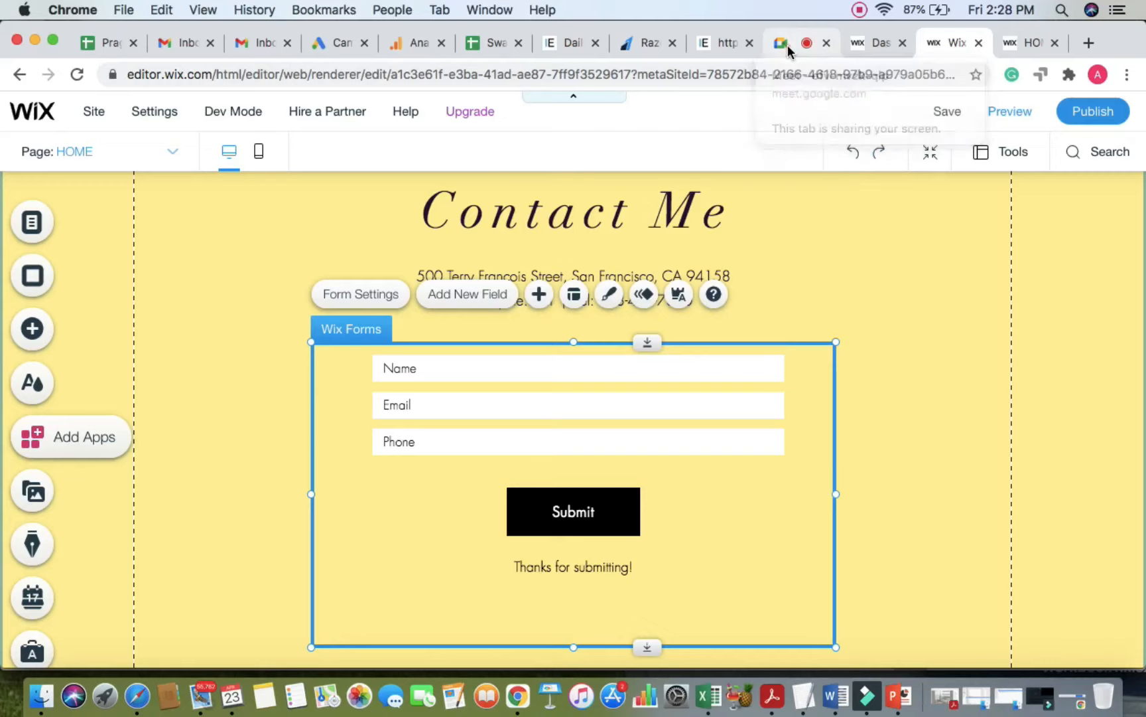
left_click(787, 45)
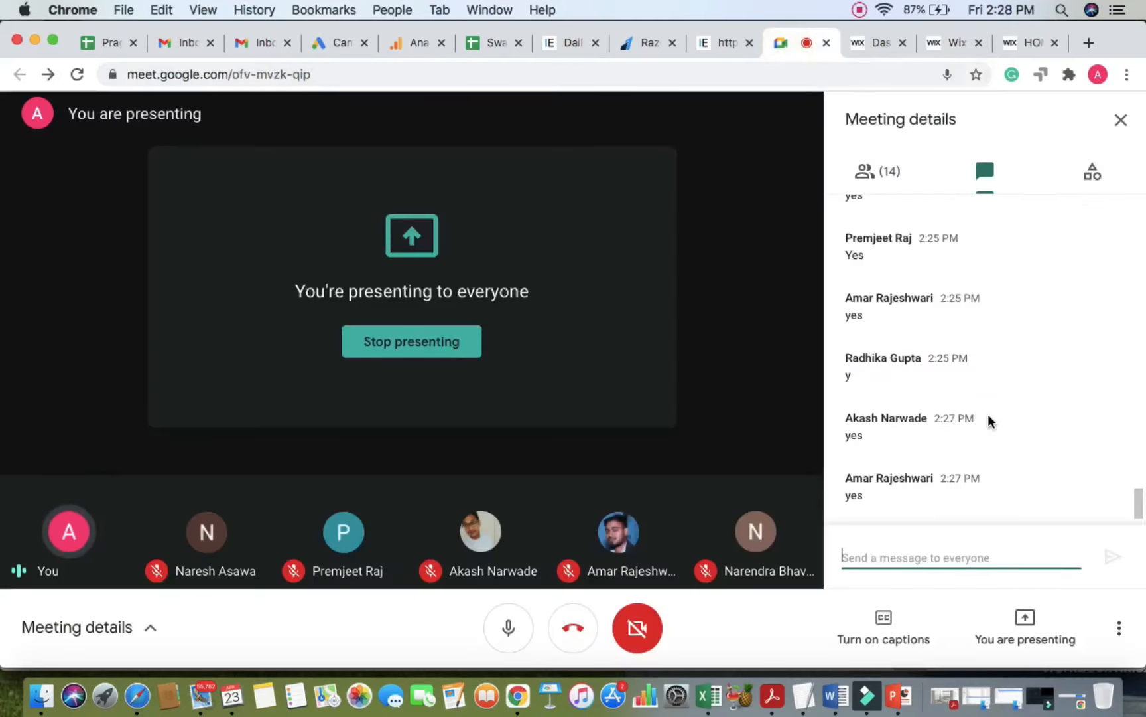
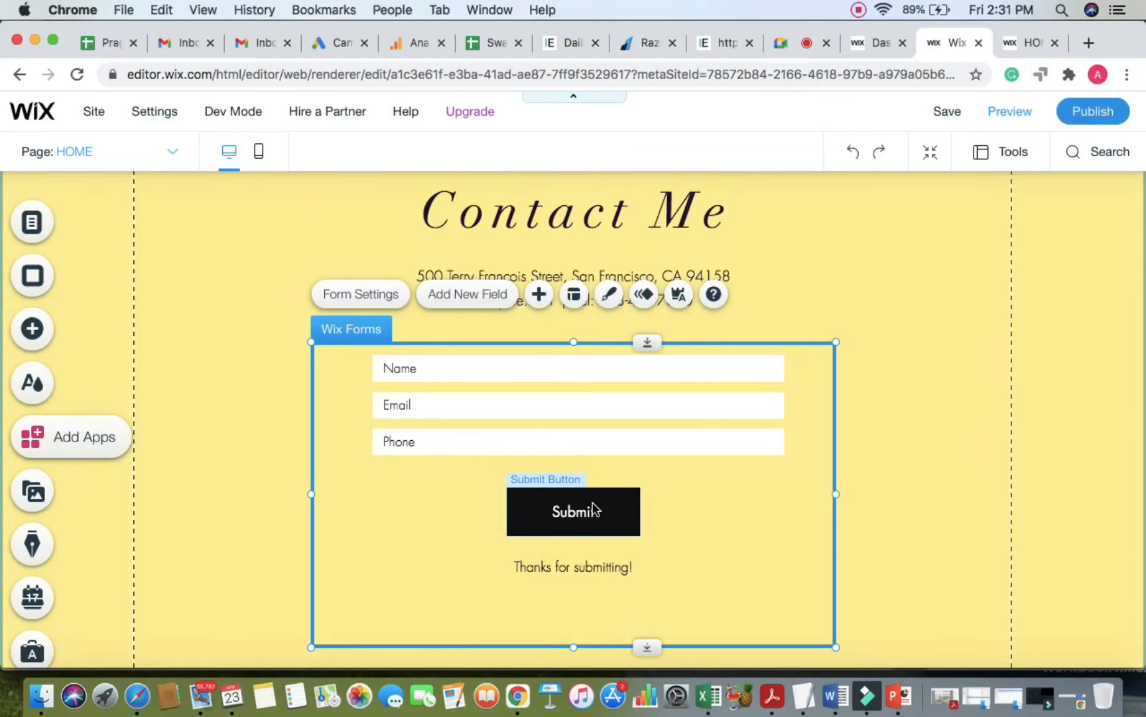
Step: On the HOME page, open the Page dropdown to list the site's pages
left_click(172, 152)
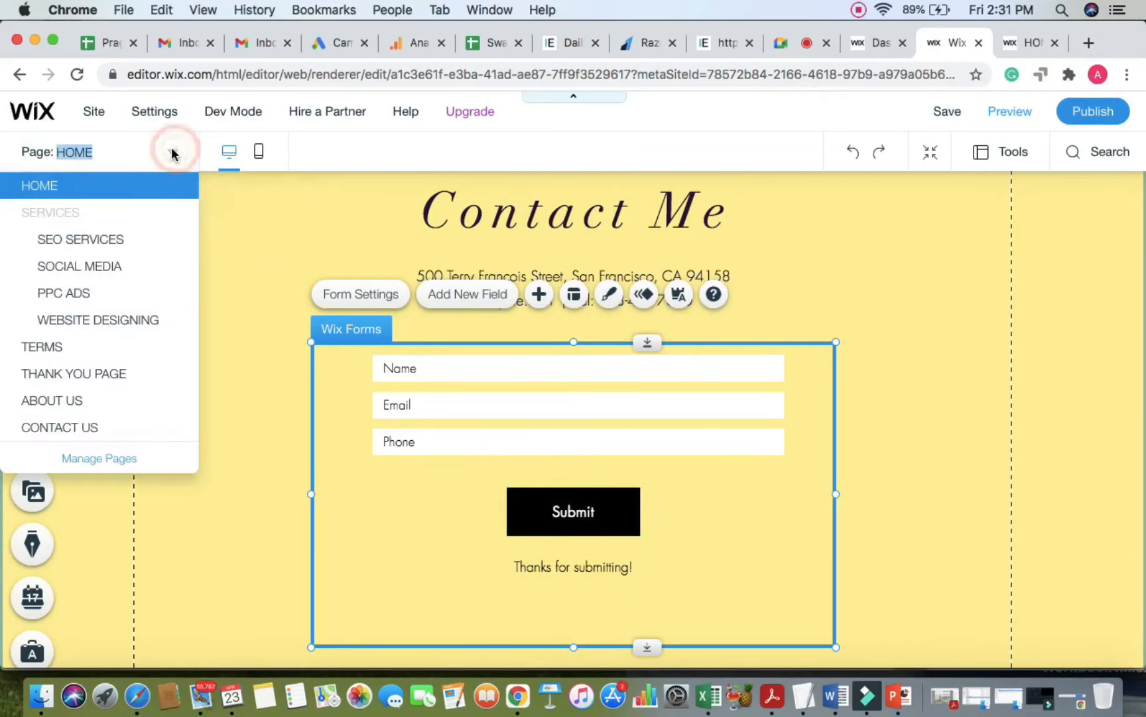
Step: Switch to the THANK YOU PAGE and browse the ready-made Strip layouts in the Add panel
left_click(82, 374)
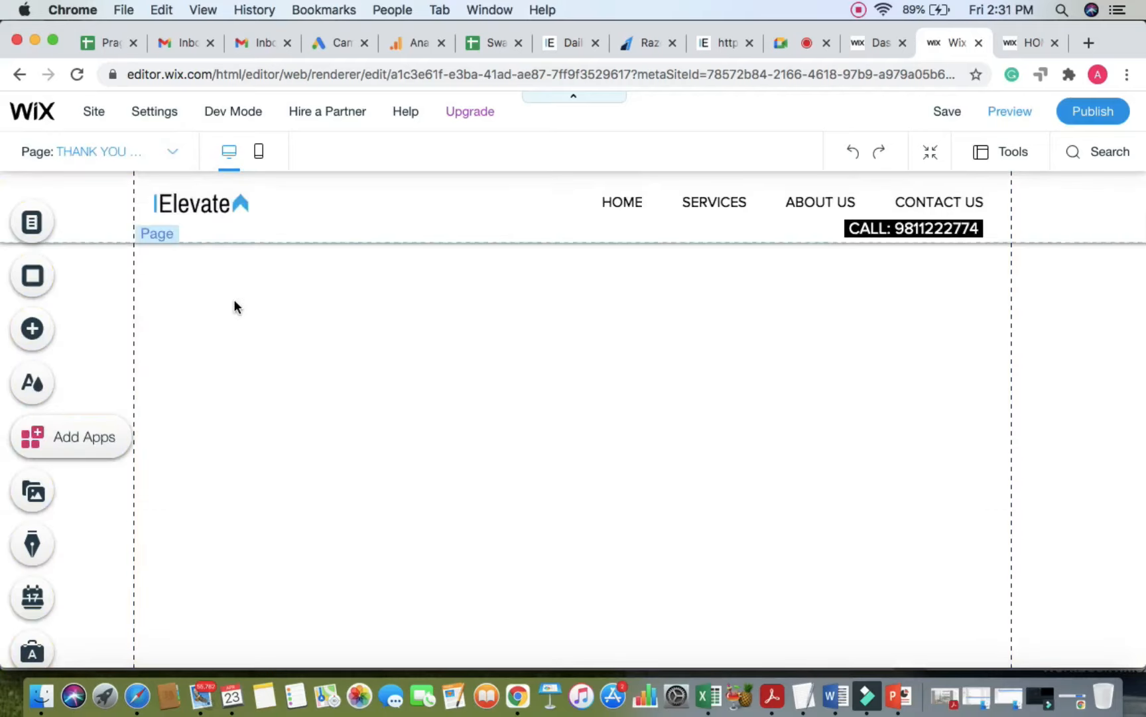
left_click(32, 328)
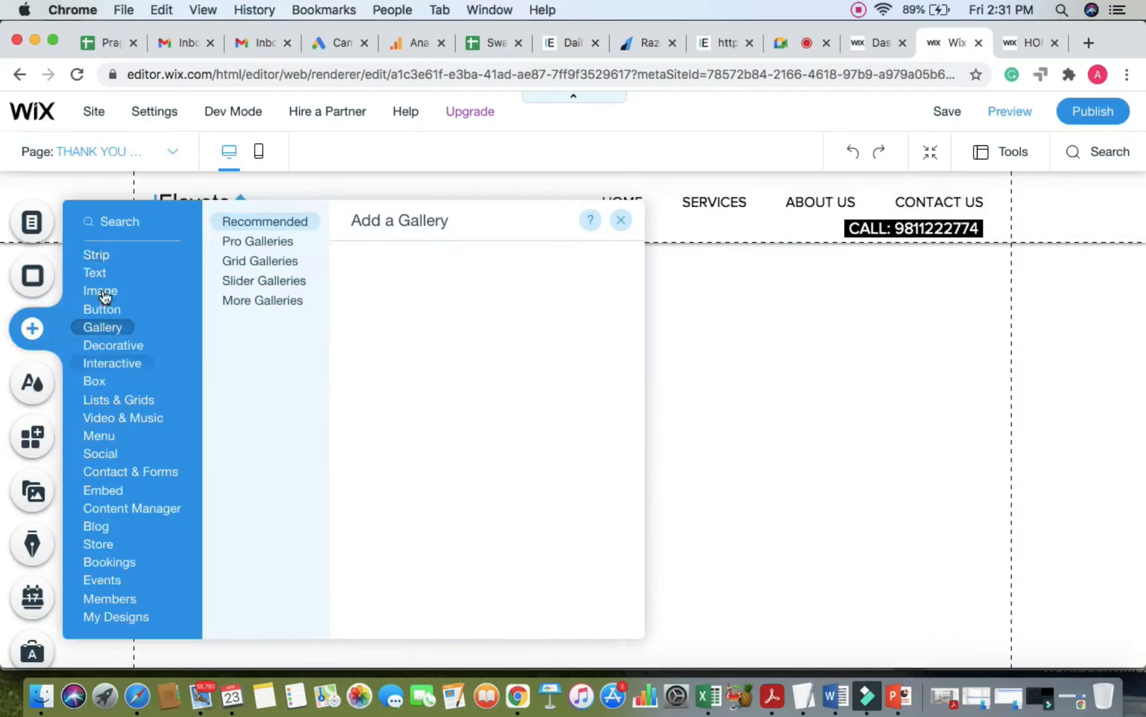
left_click(98, 291)
left_click(95, 256)
scroll(399, 377, "down", 10)
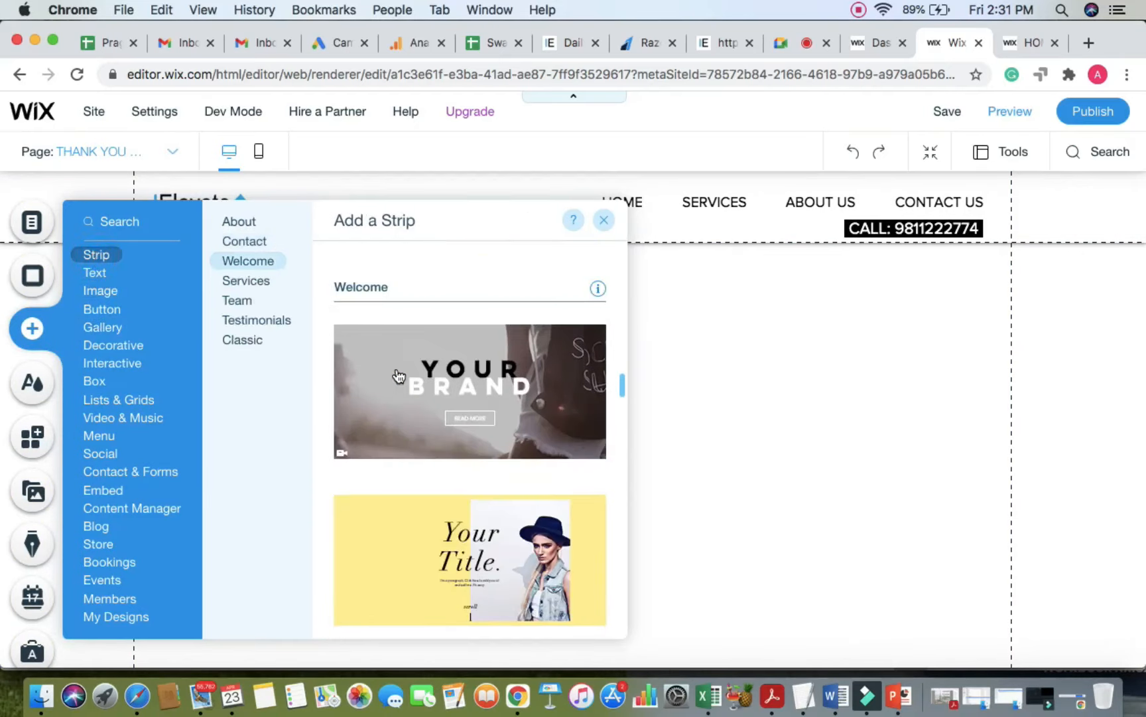
scroll(399, 376, "down", 10)
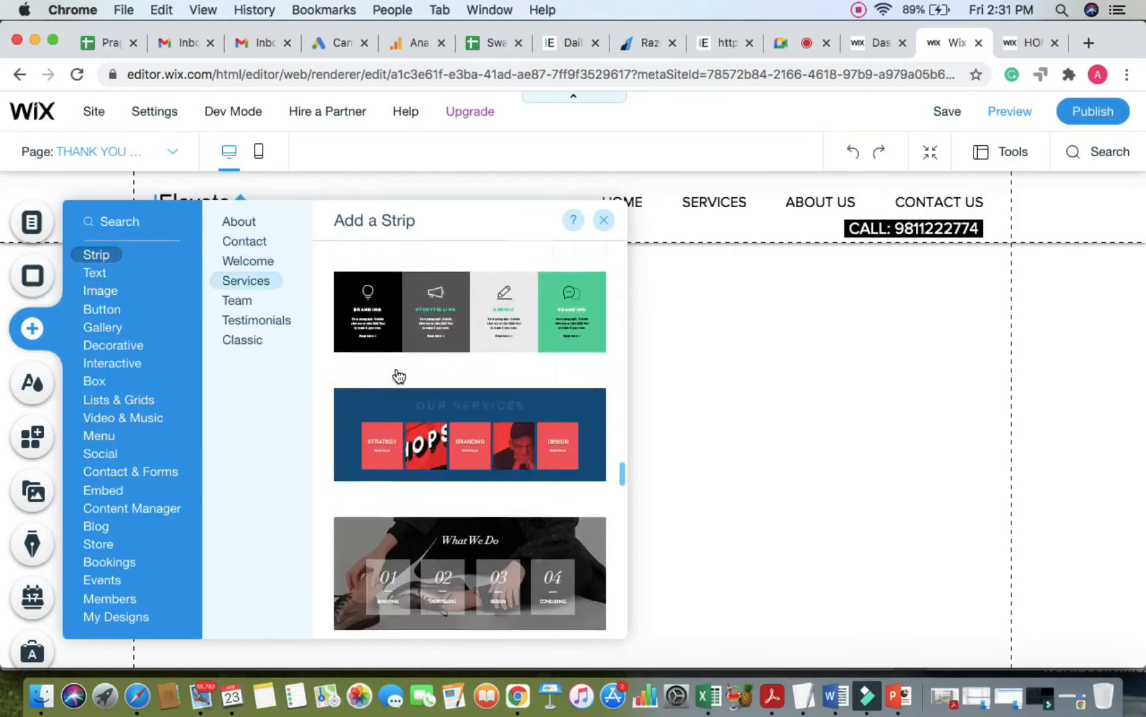
scroll(399, 376, "down", 15)
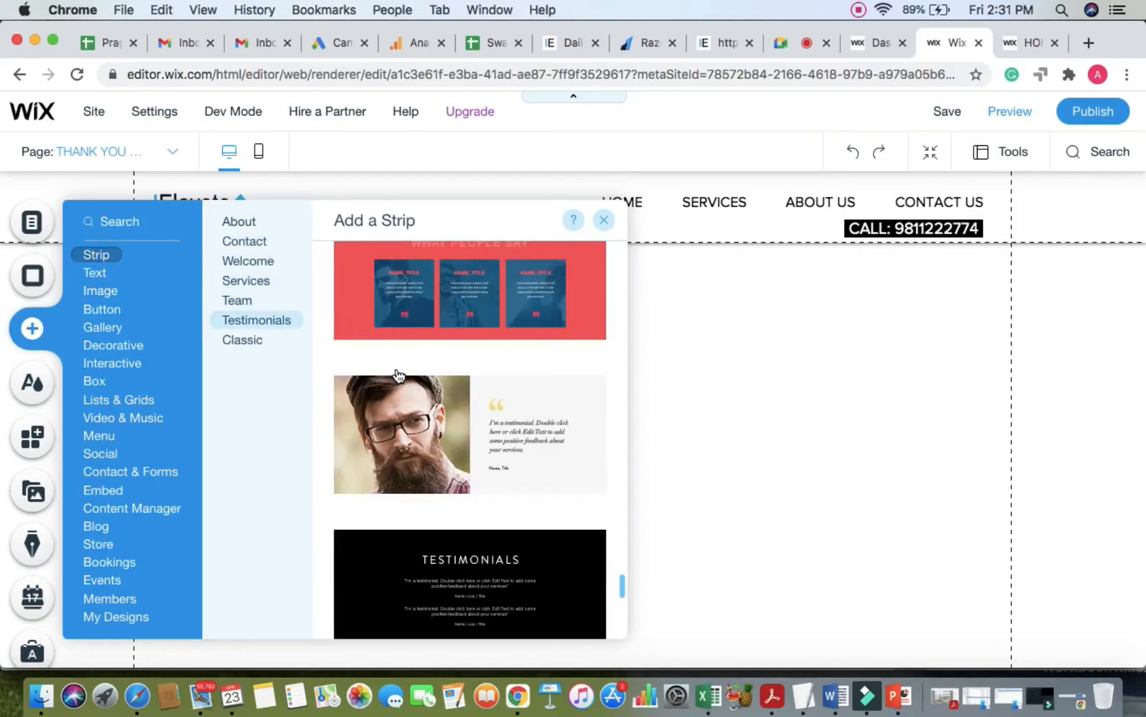
scroll(399, 376, "up", 20)
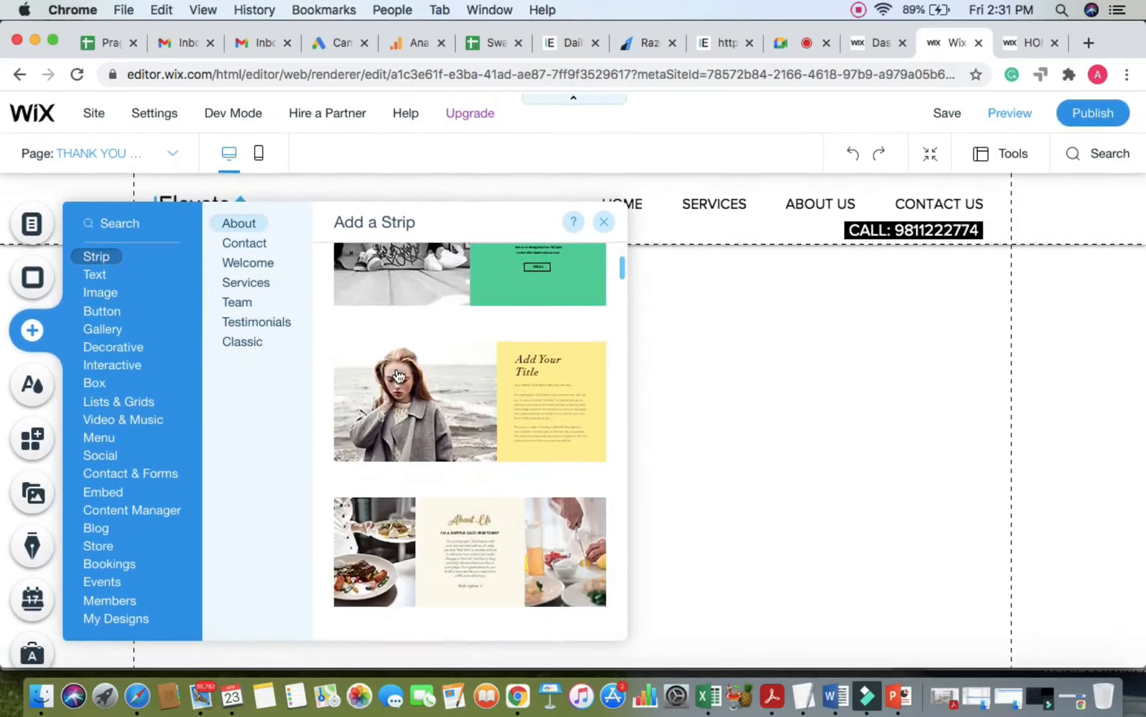
scroll(378, 382, "down", 3)
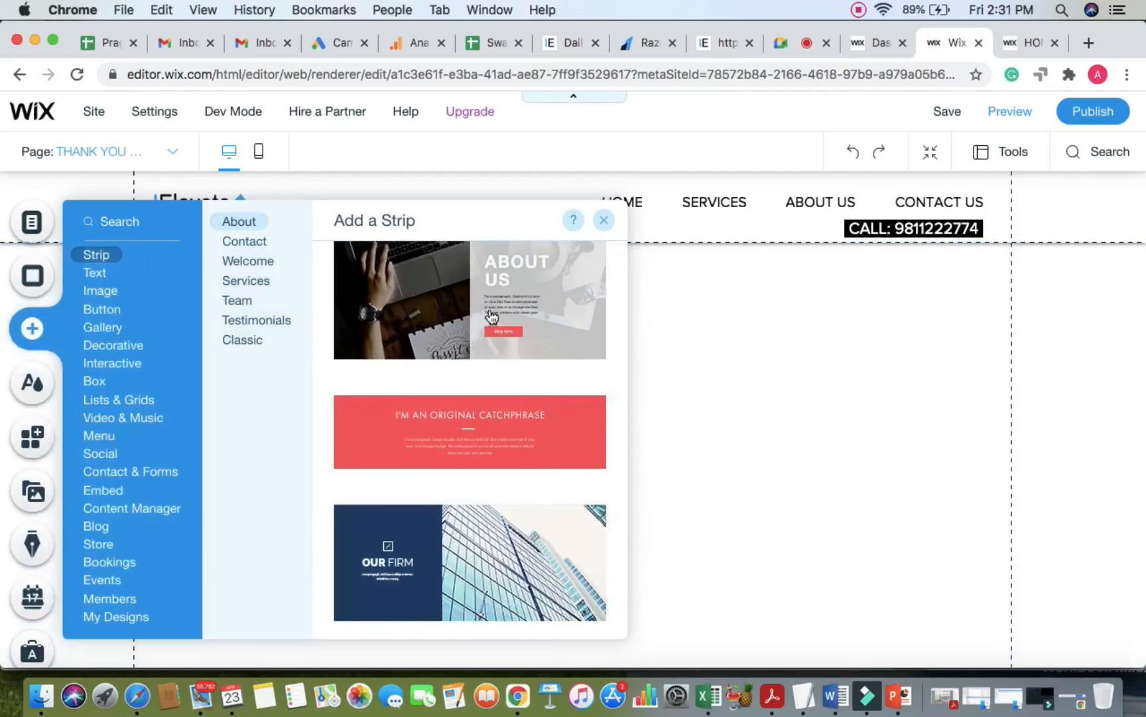
Step: Add the red I'M AN ORIGINAL CATCHPHRASE strip to the Thank You page and select it
left_click(469, 431)
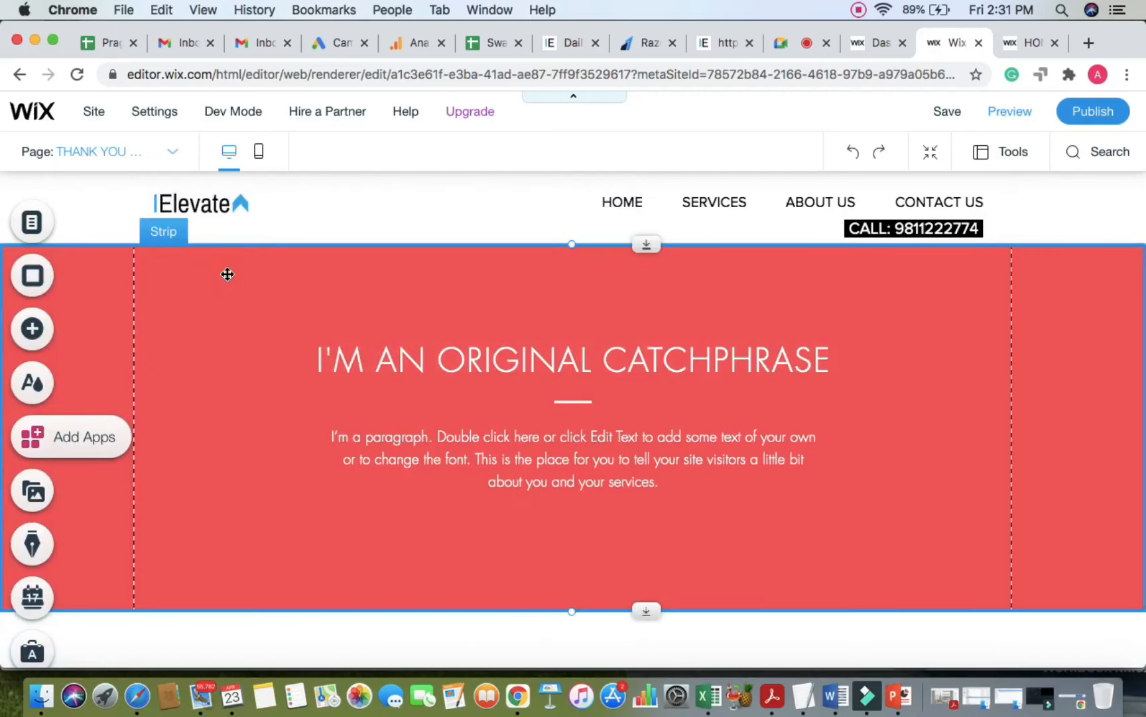
left_click(238, 361)
left_click(239, 296)
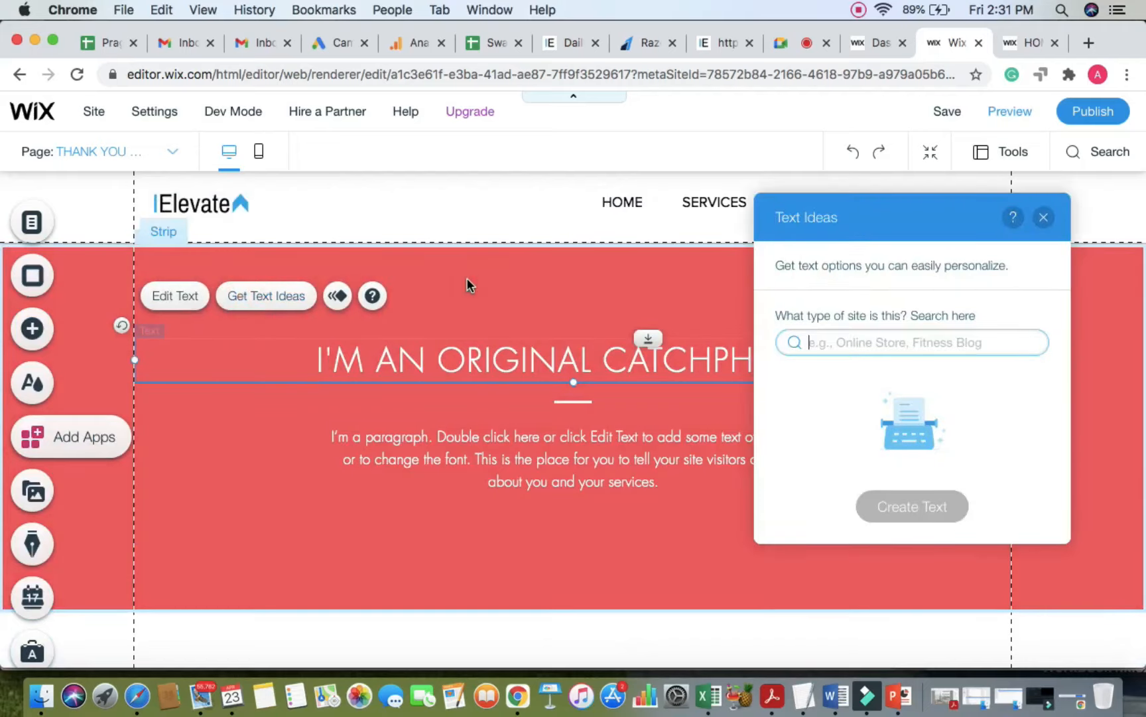
left_click(462, 274)
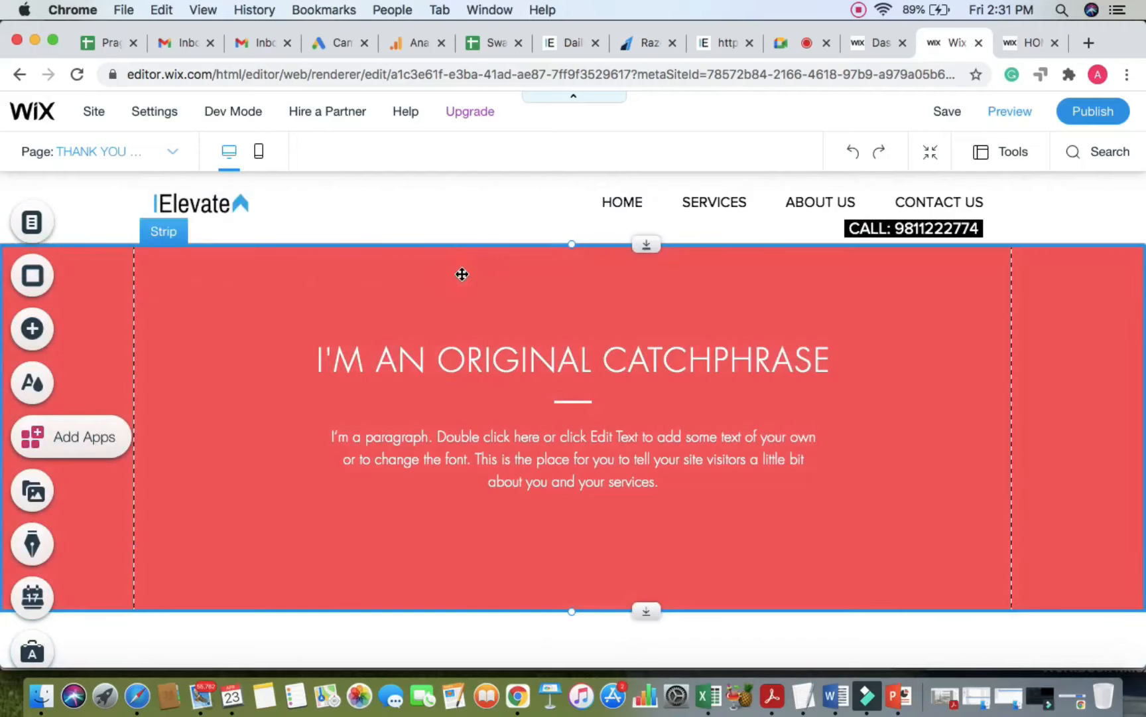
Step: Change the strip background colour from red to the dark blue swatch
double_click(330, 294)
scroll(265, 369, "down", 3)
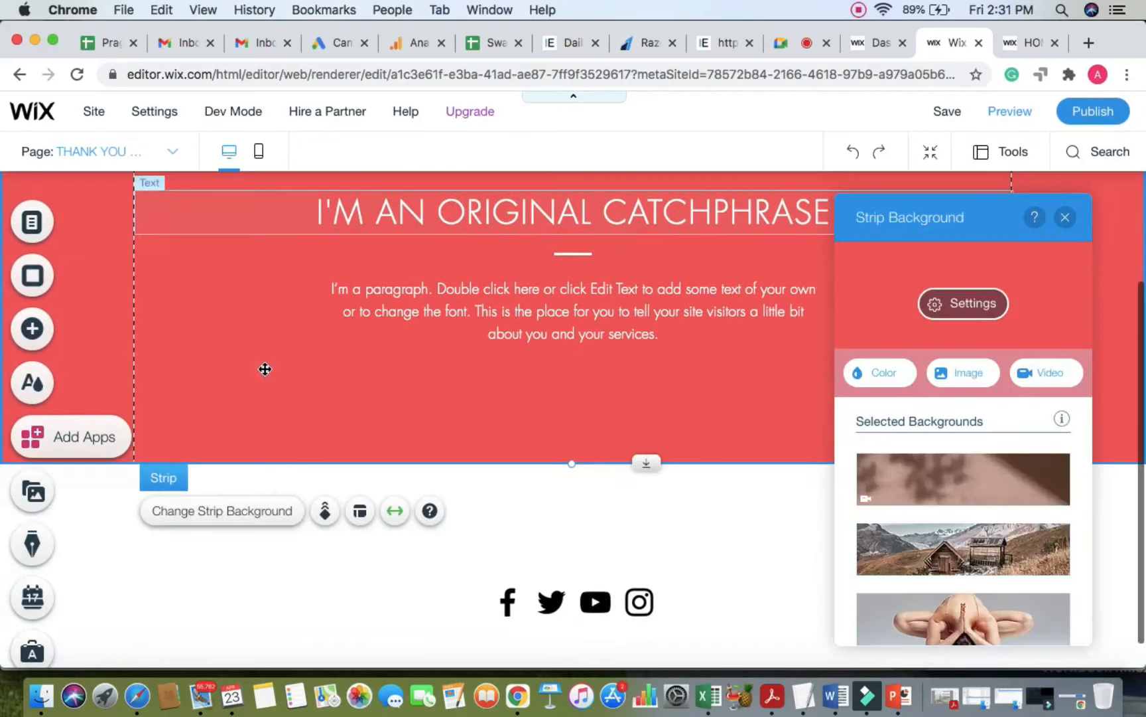
left_click(259, 511)
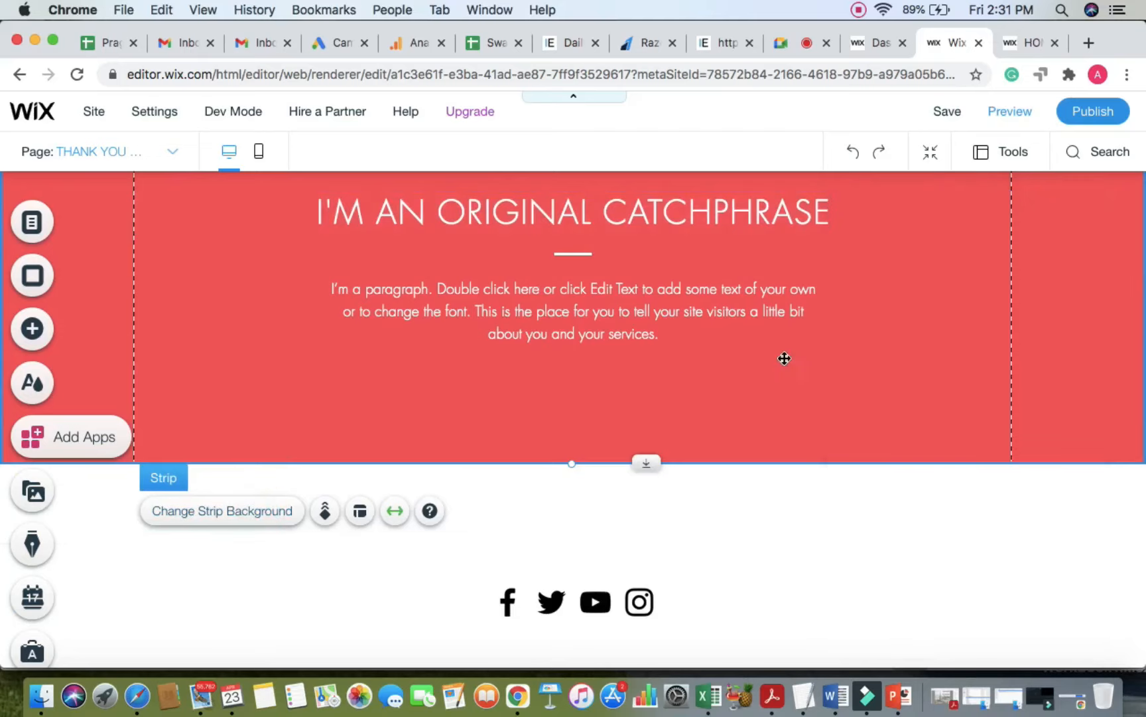
left_click(251, 511)
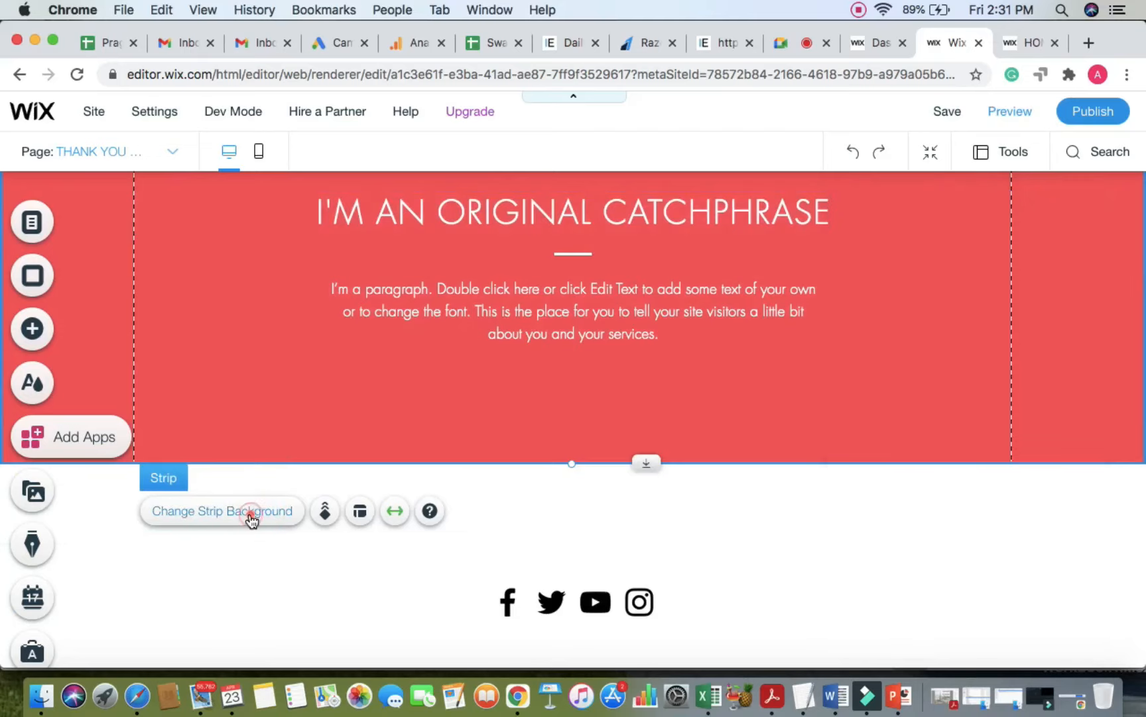
left_click(881, 381)
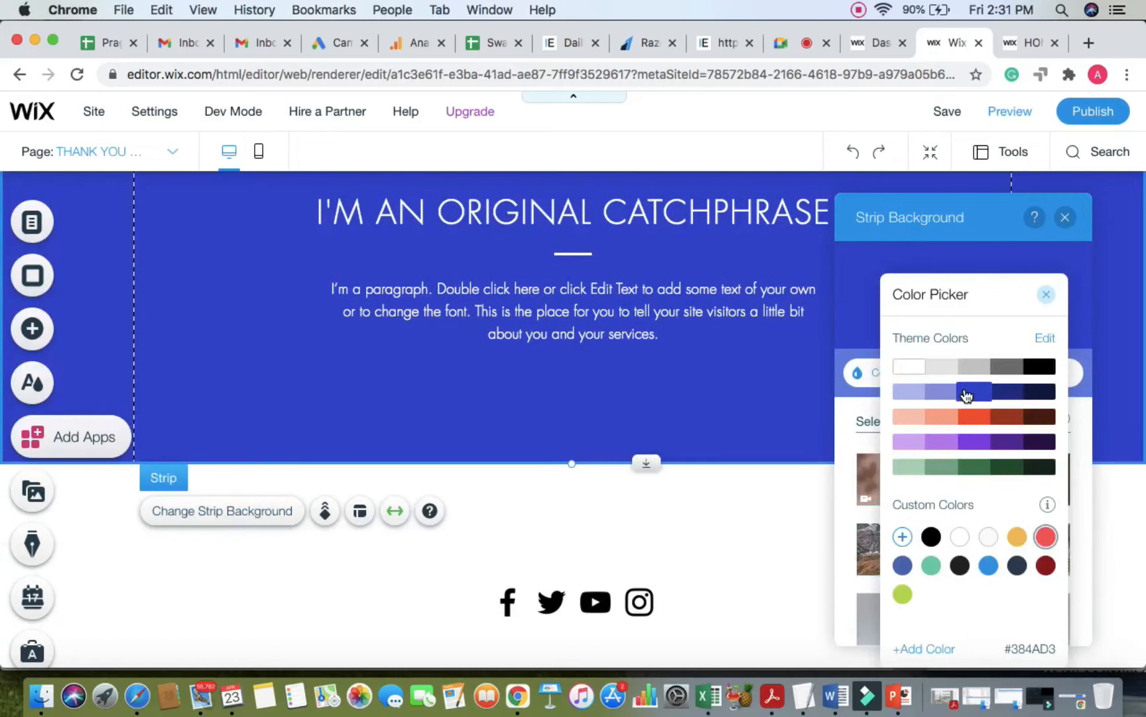
left_click(966, 393)
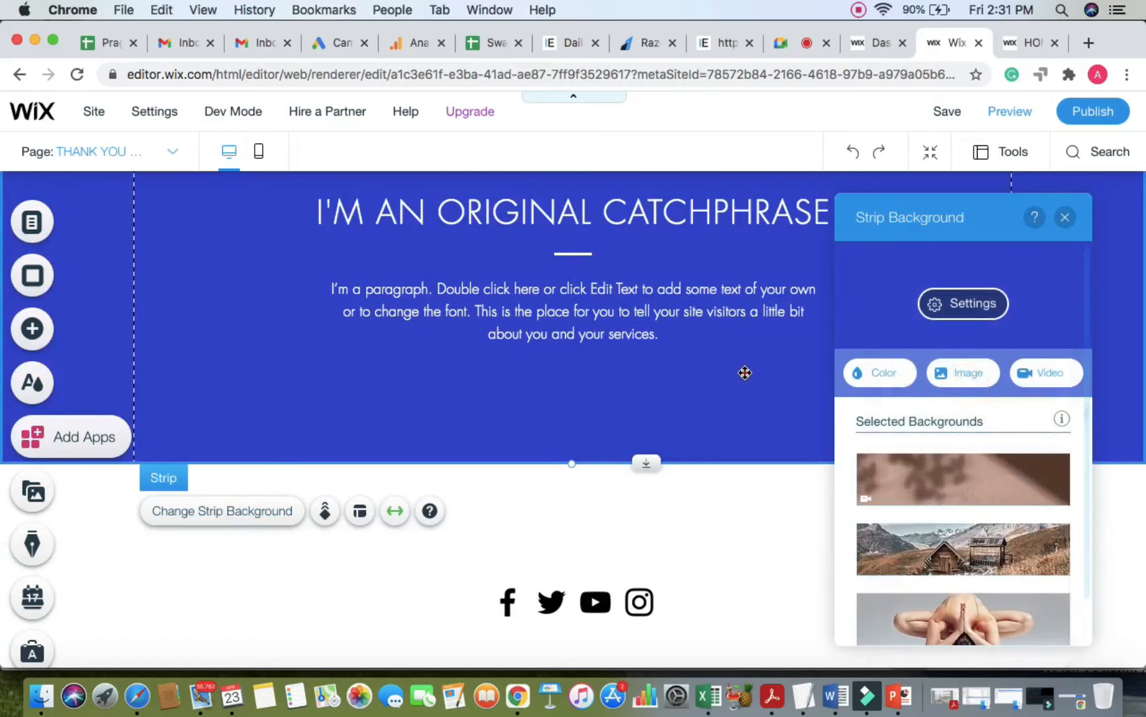
scroll(730, 369, "up", 3)
Step: Replace the strip heading with 'THANK YOU FOR CONTACTING'
double_click(728, 343)
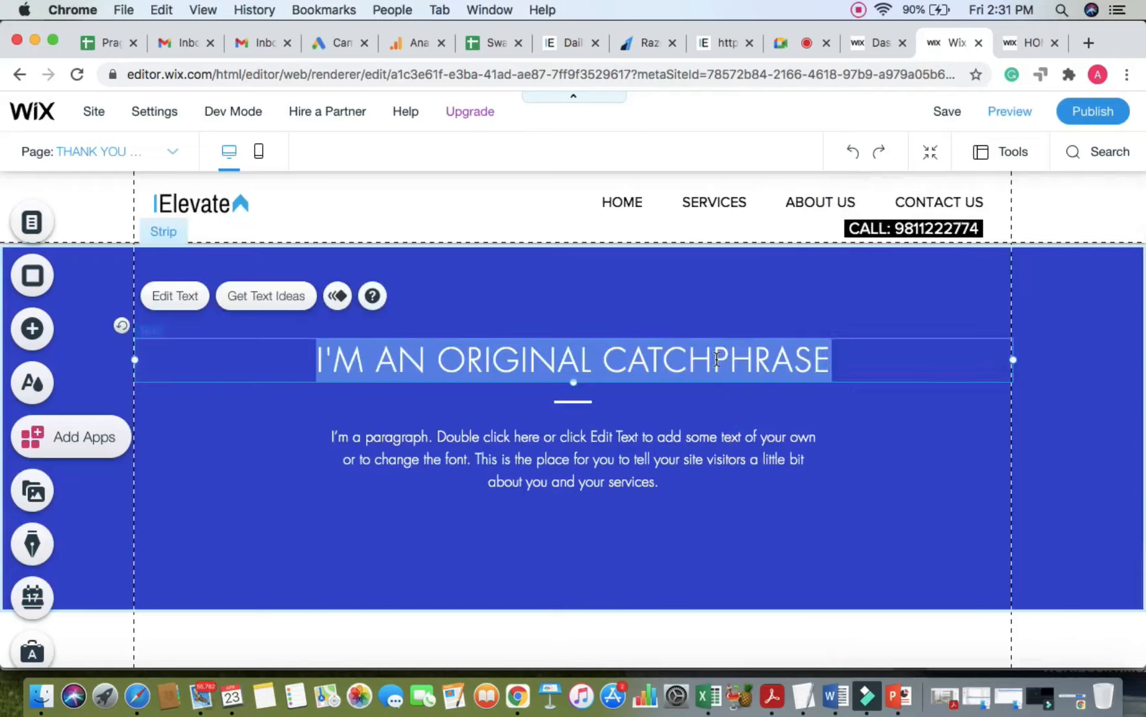
type("THANK Y")
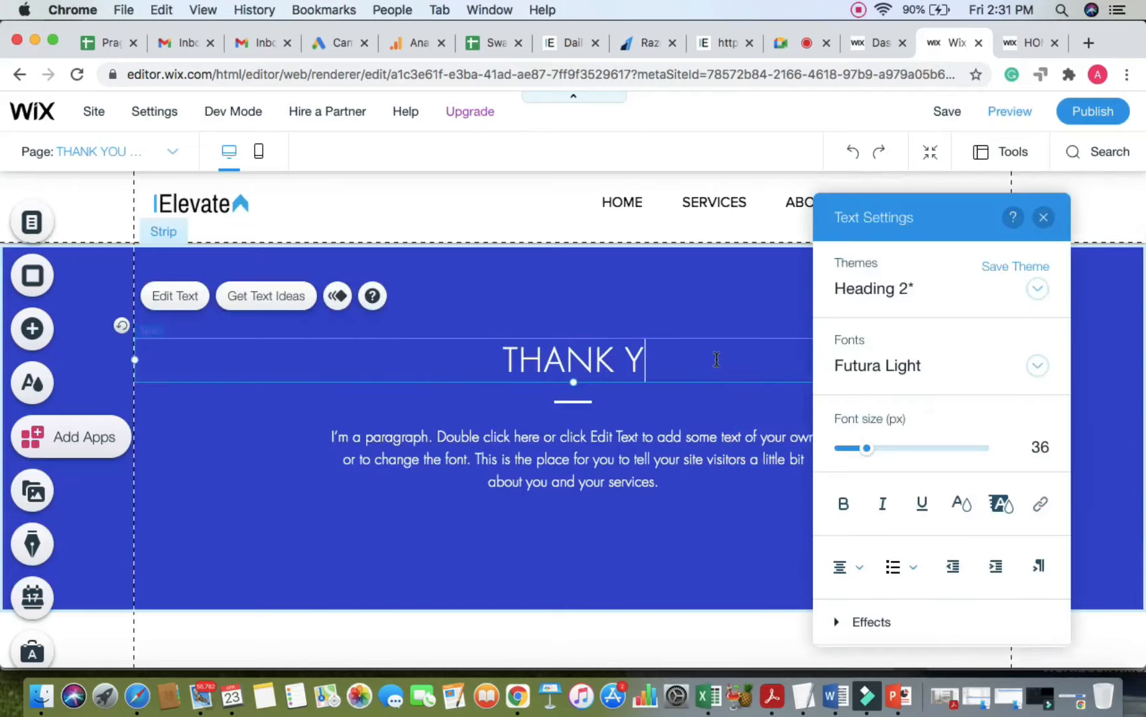
type("OU FOR CONTACT")
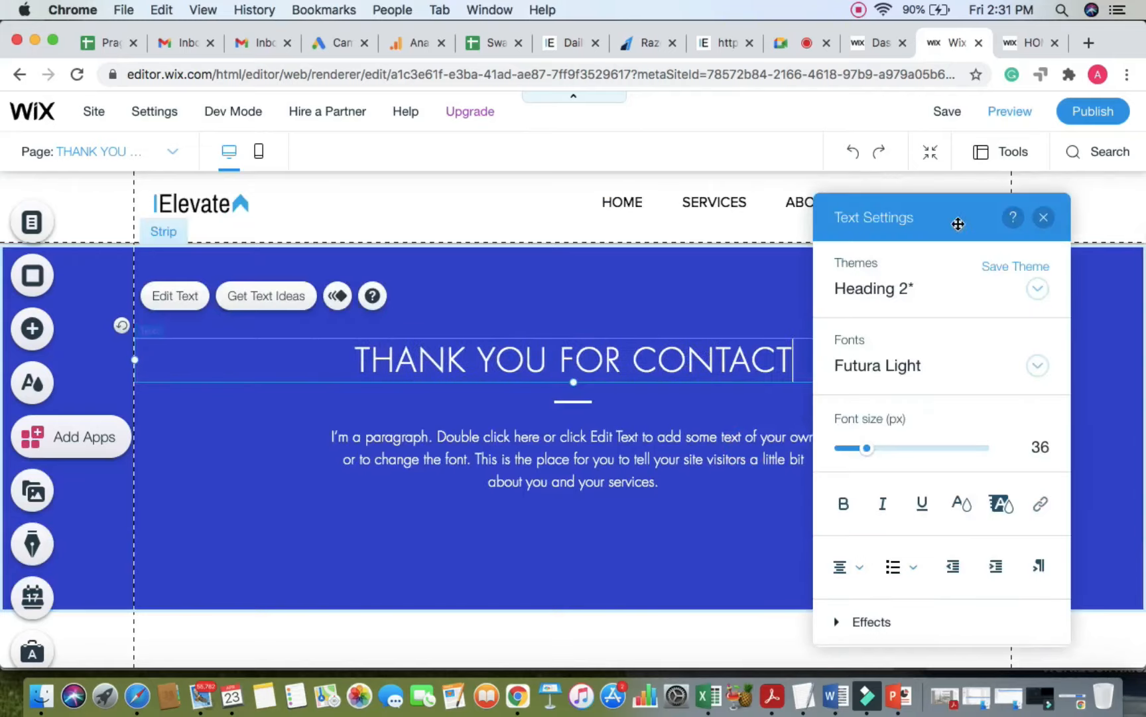
left_click_drag(929, 204, 1132, 192)
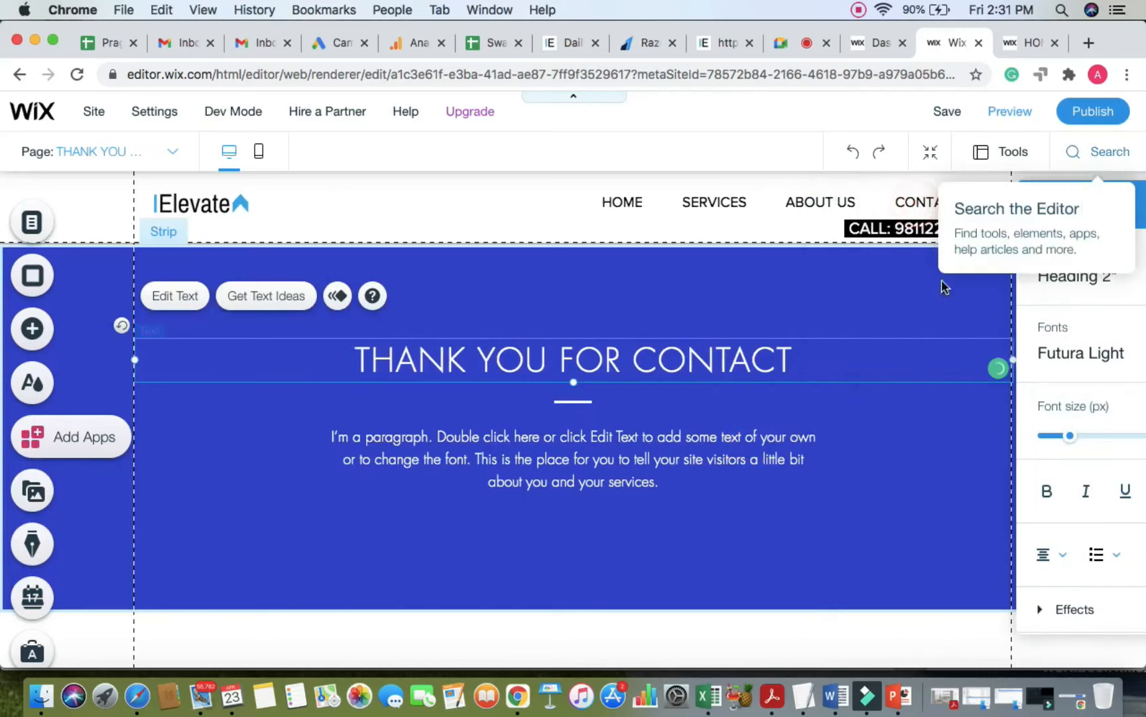
left_click(819, 370)
type("I")
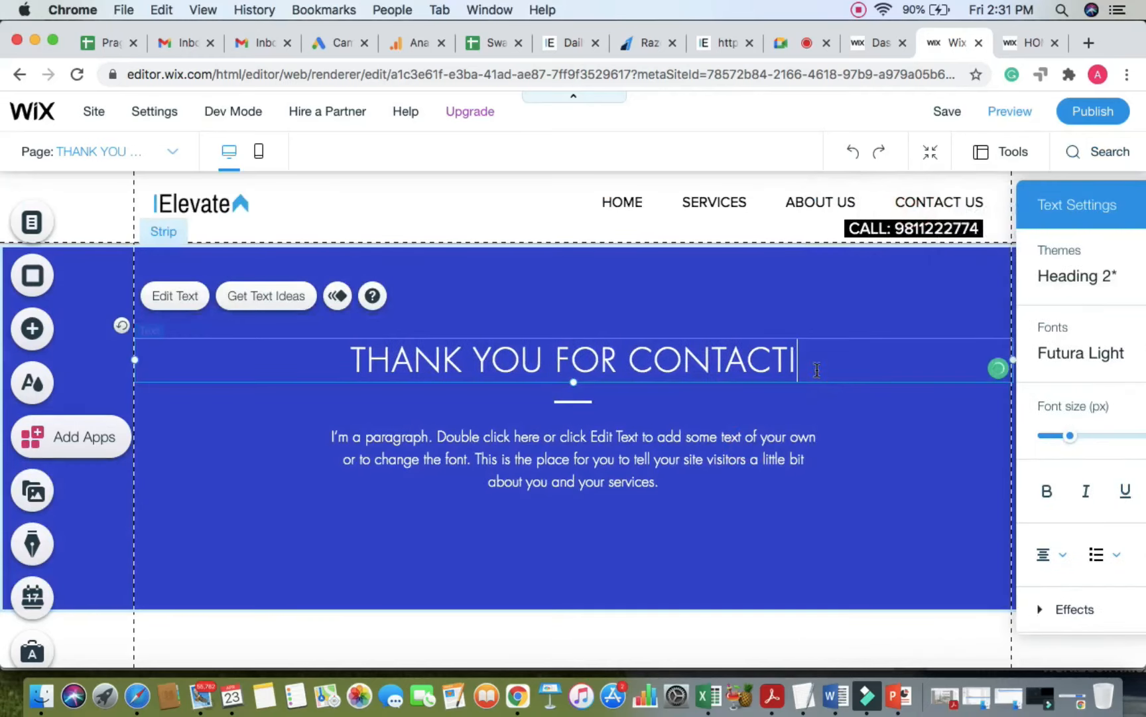
type("NG")
Step: Replace the paragraph with 'OUR REPRESENTATIVE WILL CALL YOU BACK IN NEXT 24 HOURS.', fixing the spelling
left_click(643, 474)
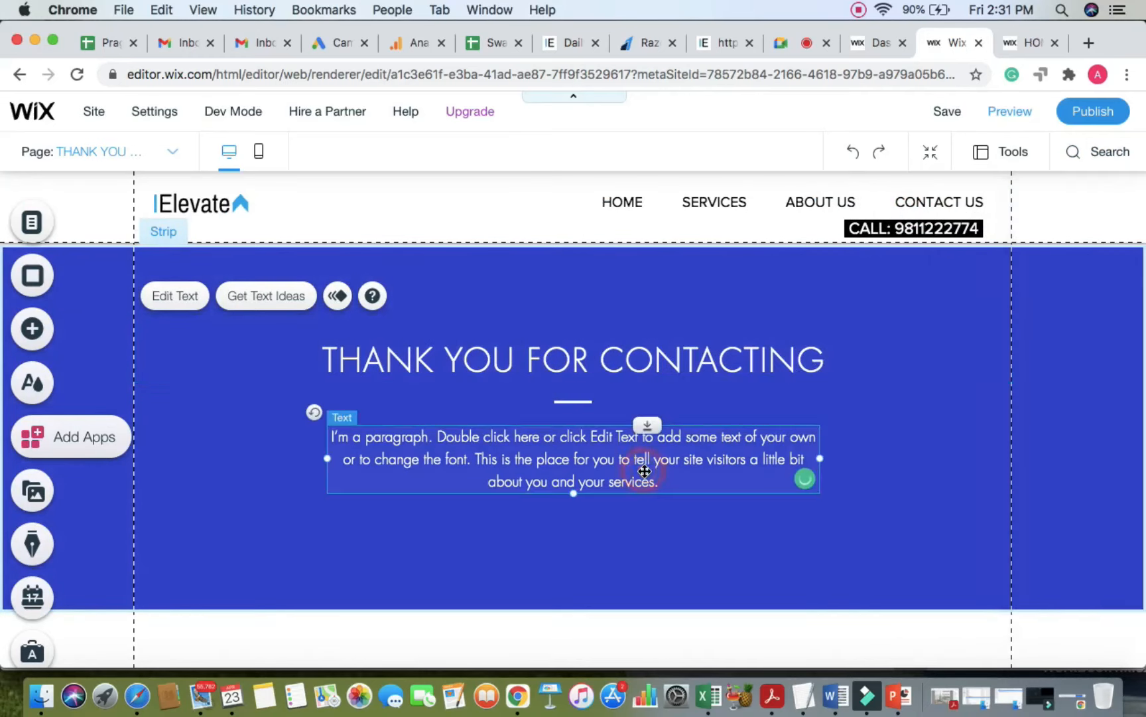
double_click(643, 474)
type("OUR REP")
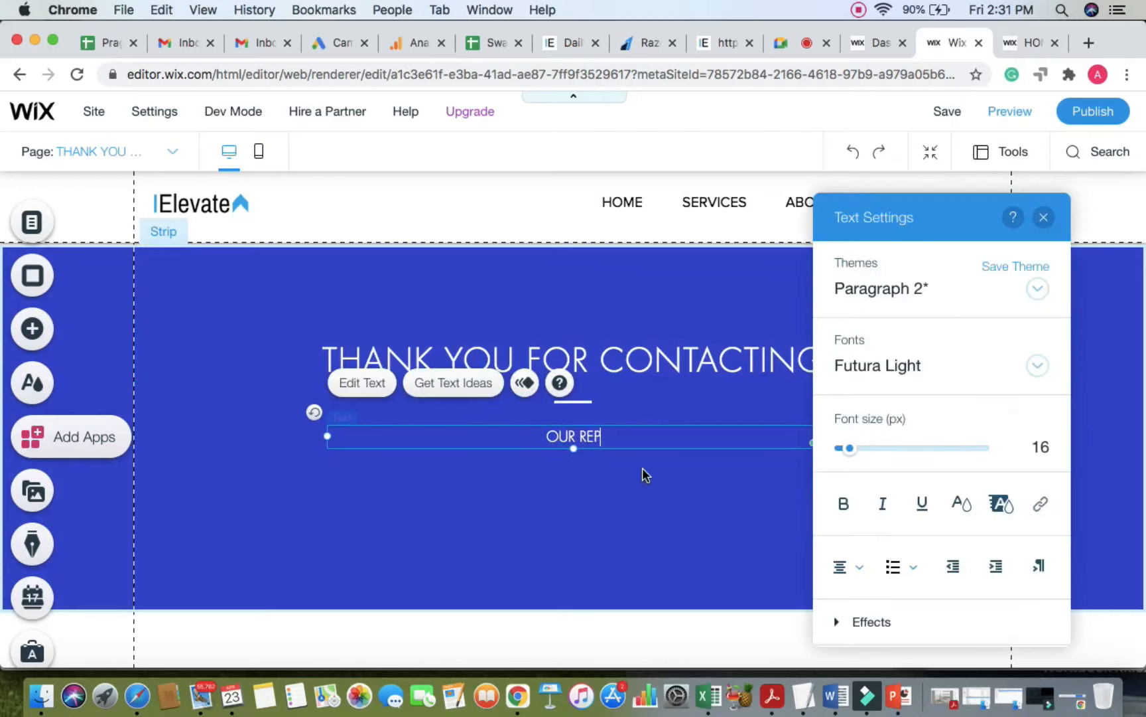
type("RESTATI")
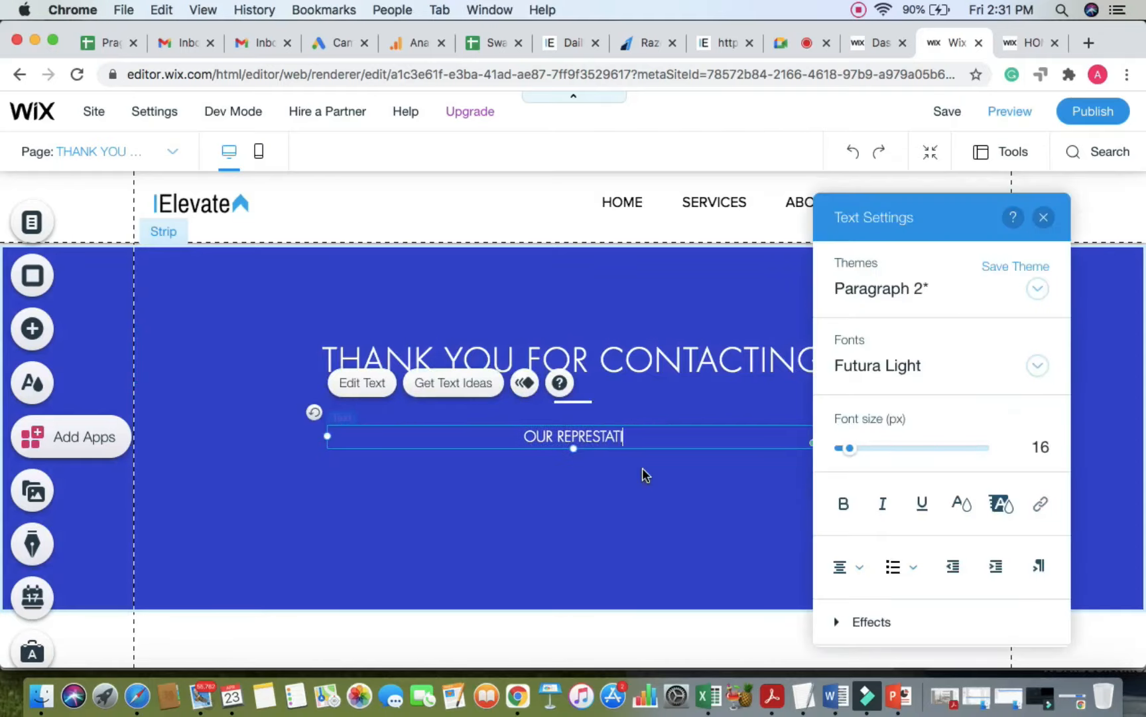
type("VE WILL CALL Y")
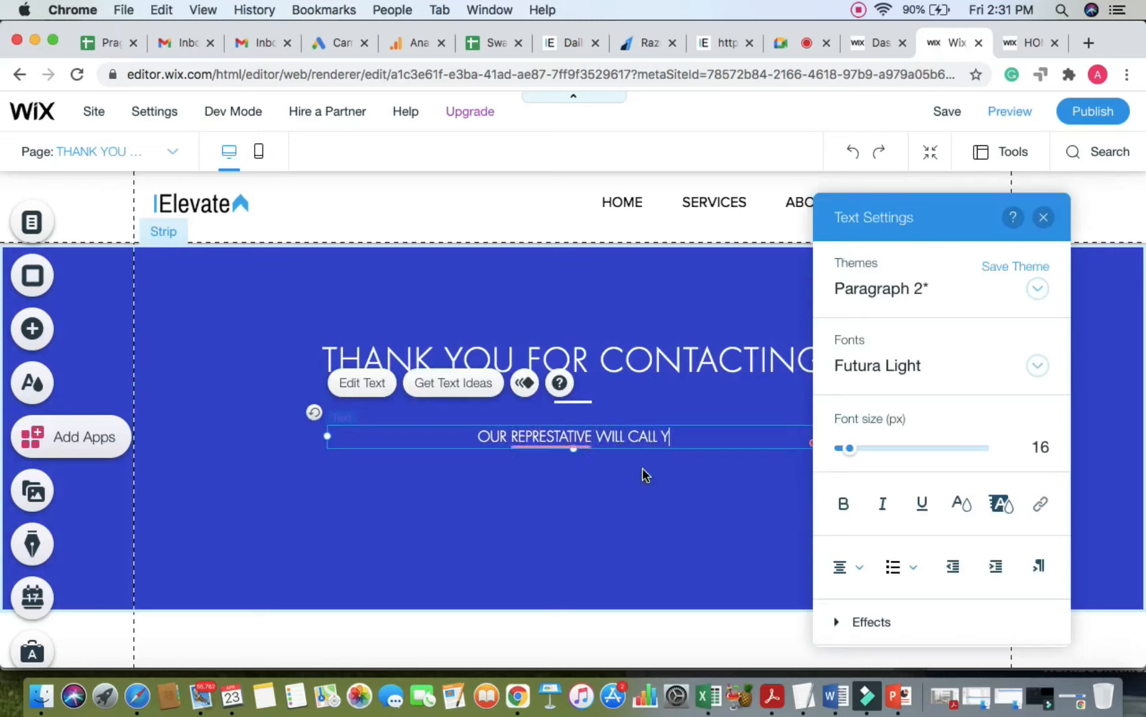
type("OU BACK IN NE")
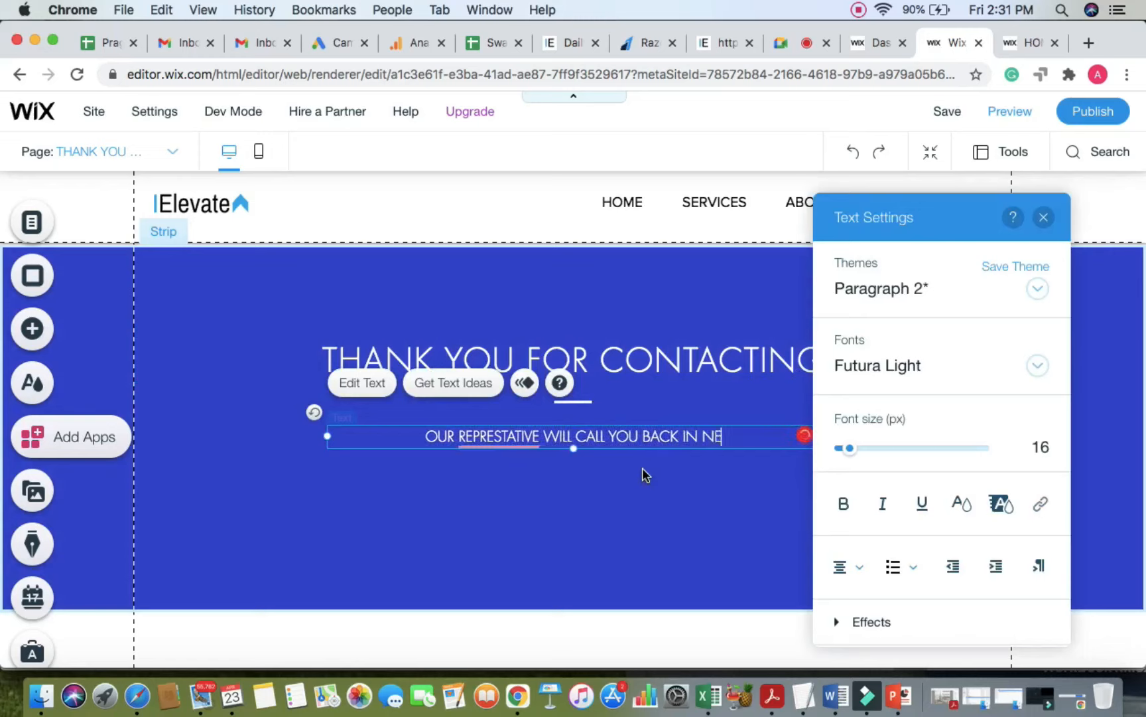
type("XT 24 HOURS")
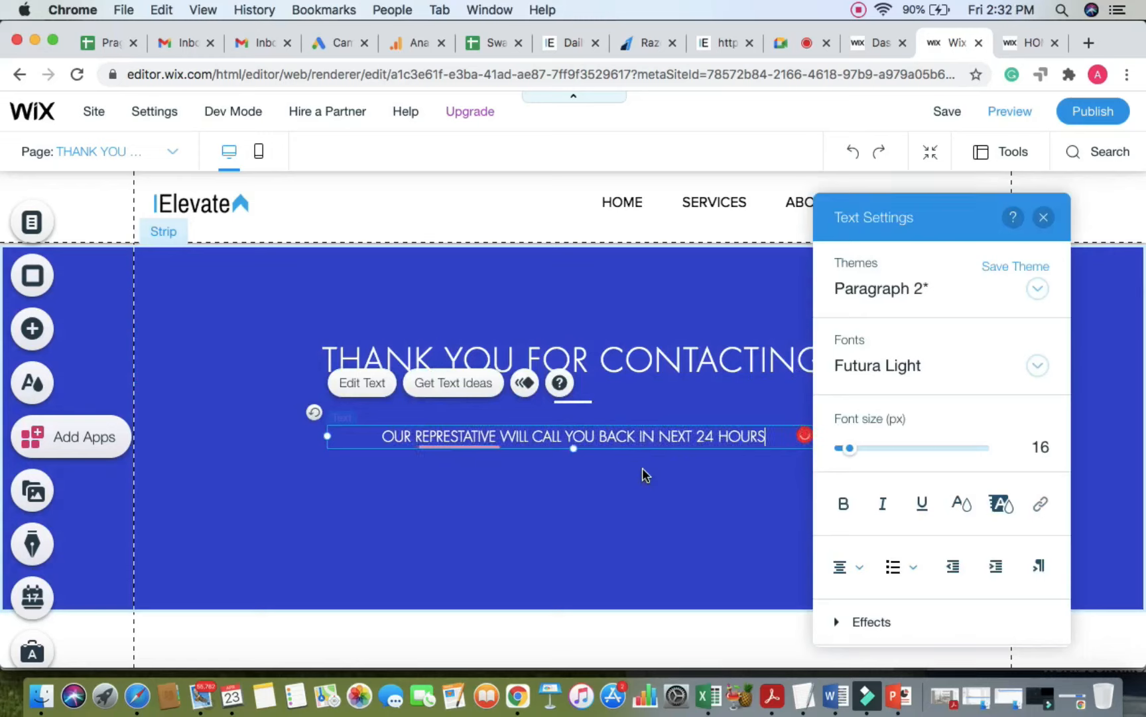
type(".")
key("Return")
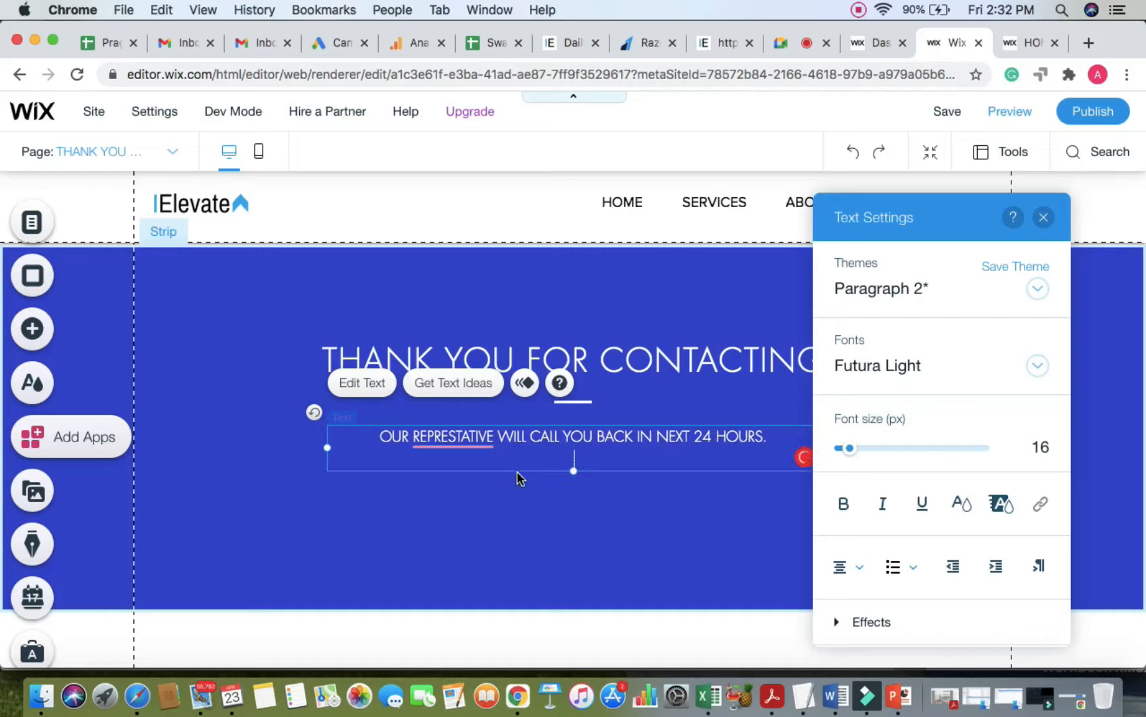
mouse_move(450, 440)
left_click(475, 468)
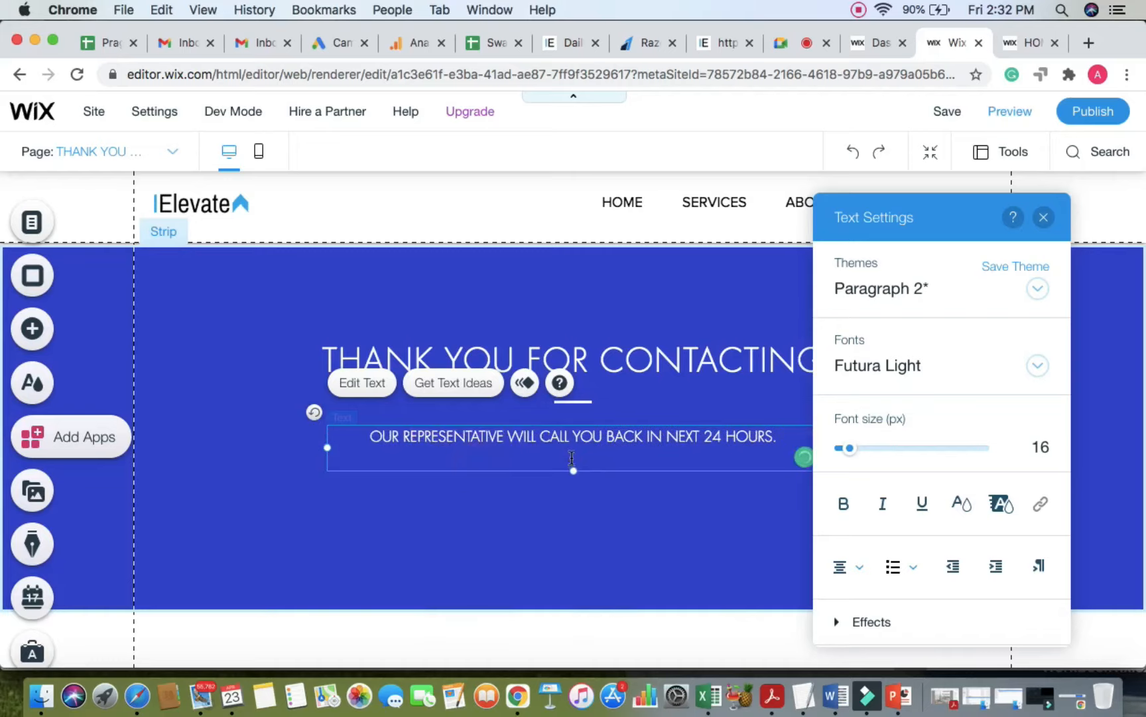
Step: Add a second line, 'PLEASE FEEL FREE TO CALL US AT' plus the phone number, and nudge the text lower
type("PLEASE FEEL FREE TO ")
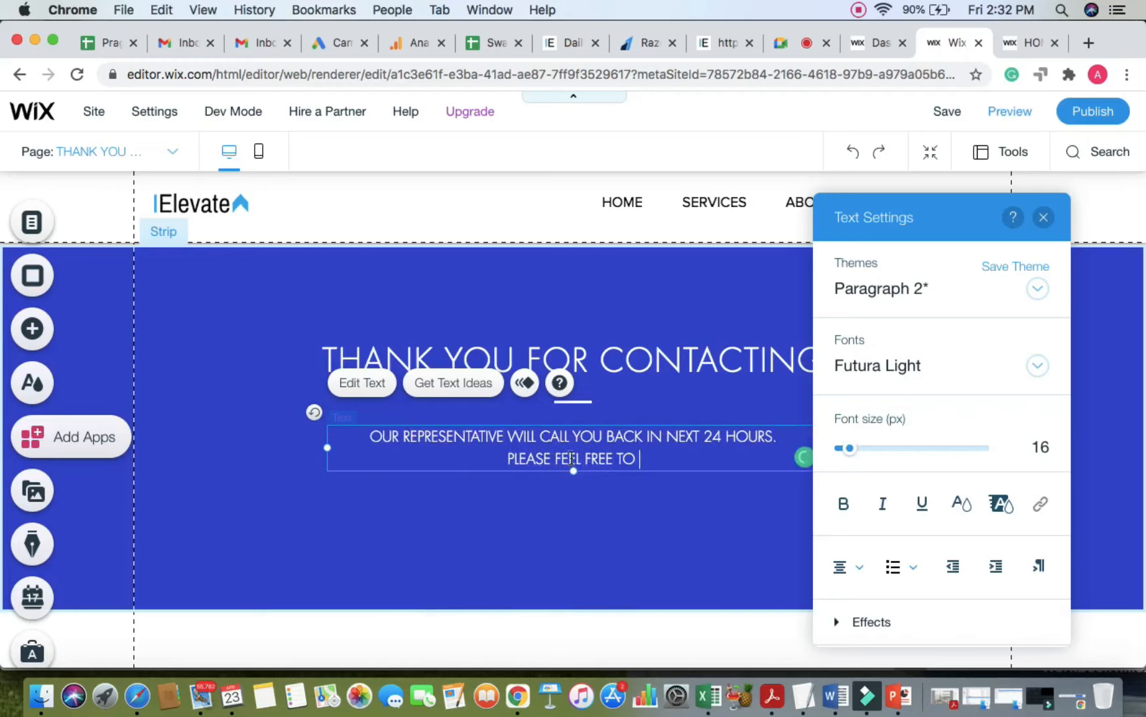
type("CALL YS")
key("BackSpace")
key("BackSpace")
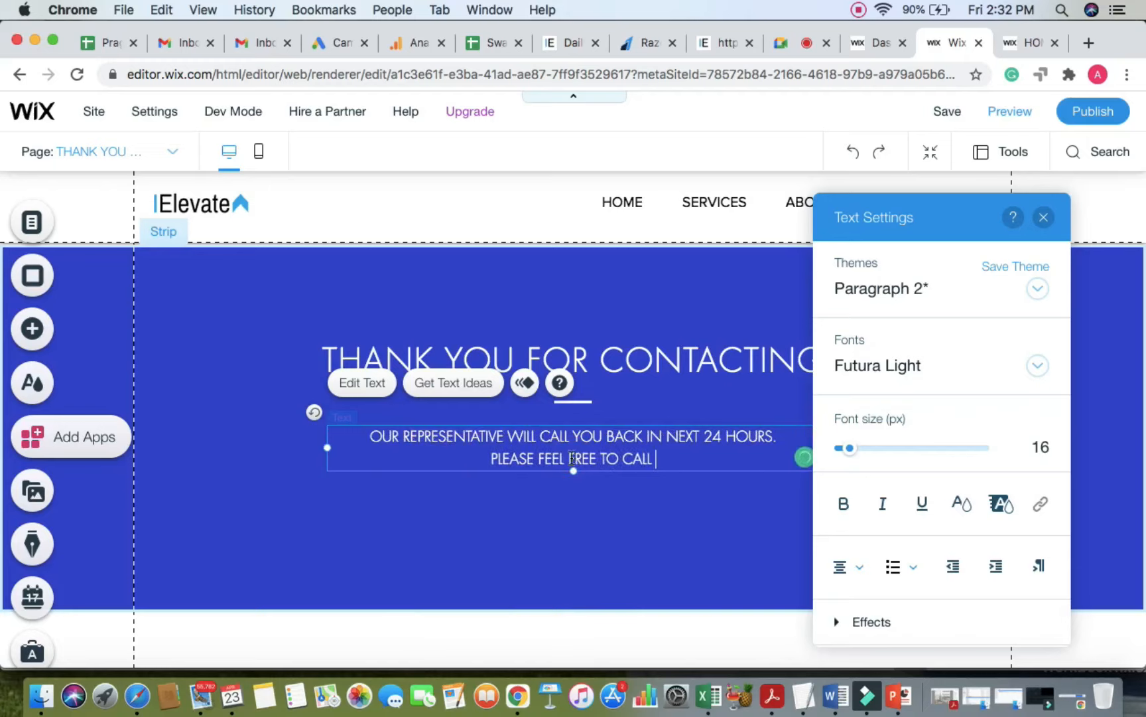
type("US TA")
key("BackSpace")
key("BackSpace")
type("AT ")
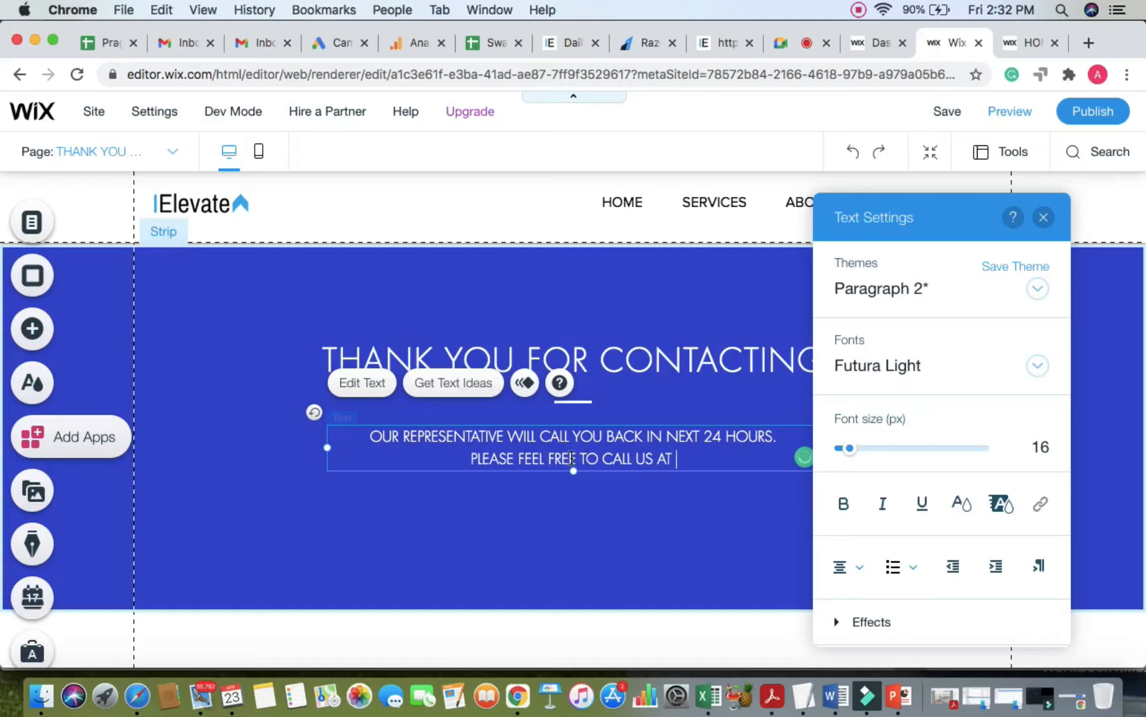
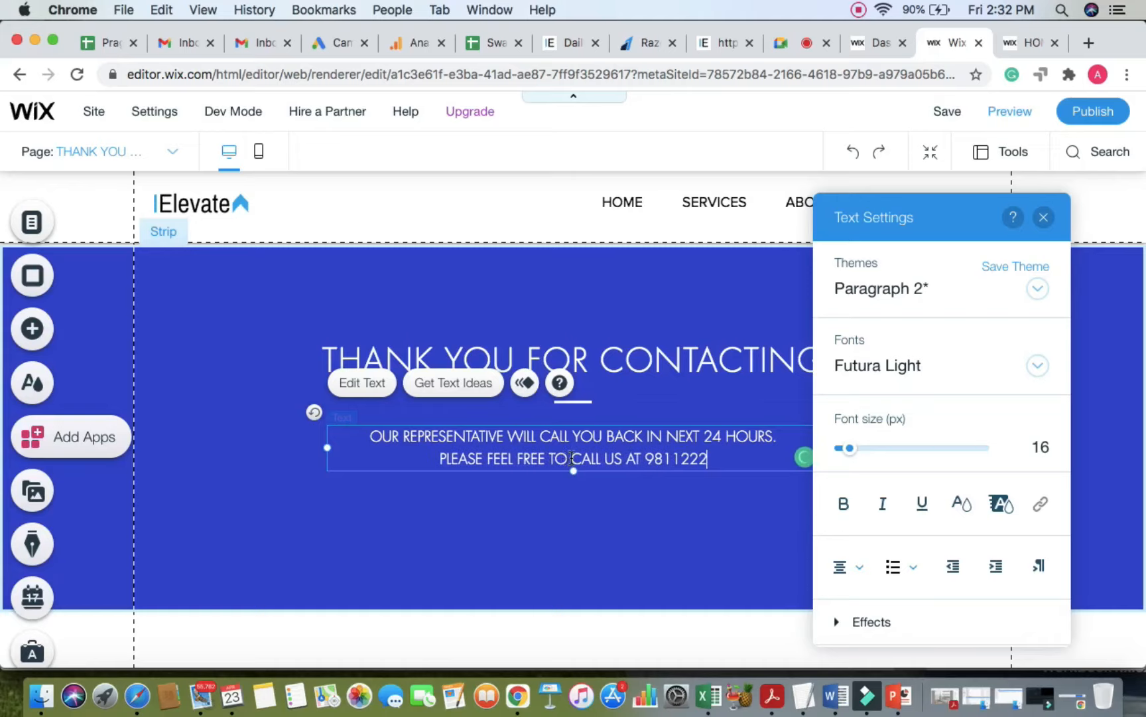
left_click(584, 523)
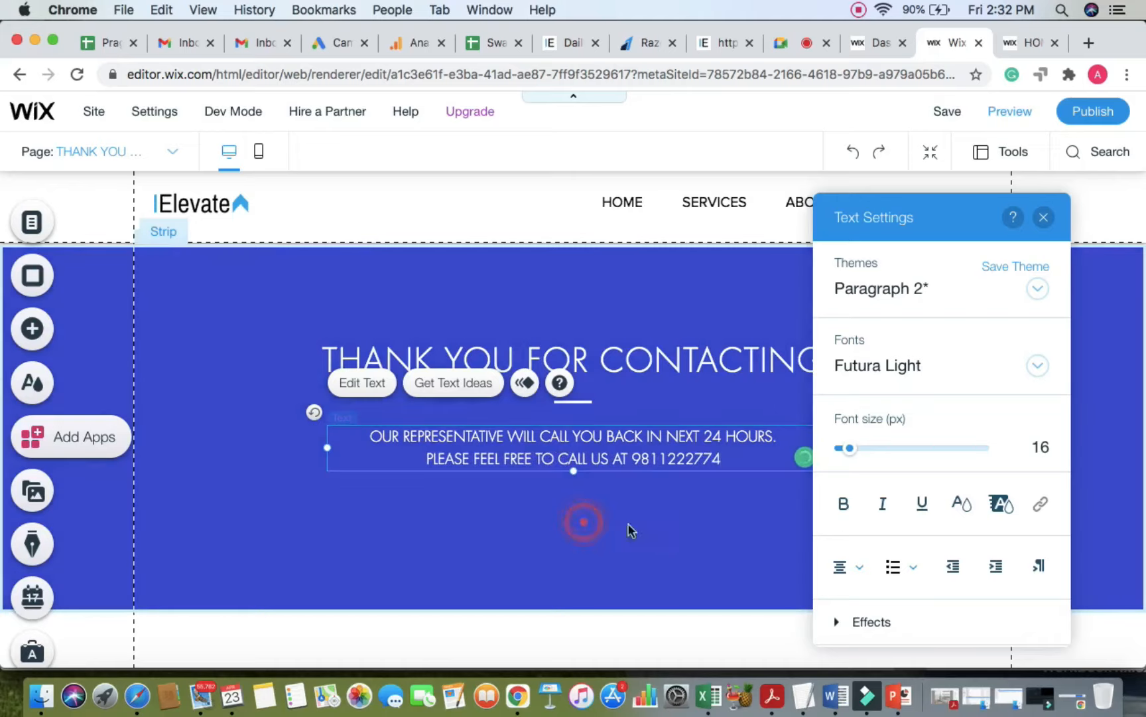
left_click_drag(673, 463, 673, 475)
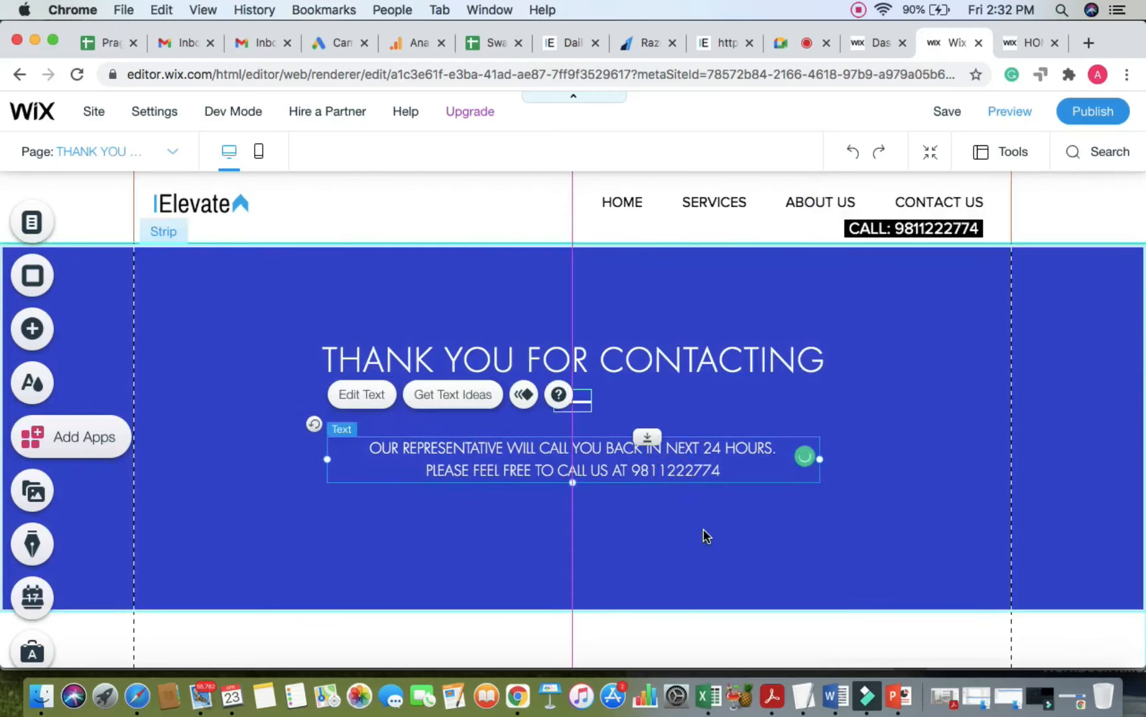
Step: Publish the site with the new Thank You page and close the Congratulations dialog
left_click(703, 532)
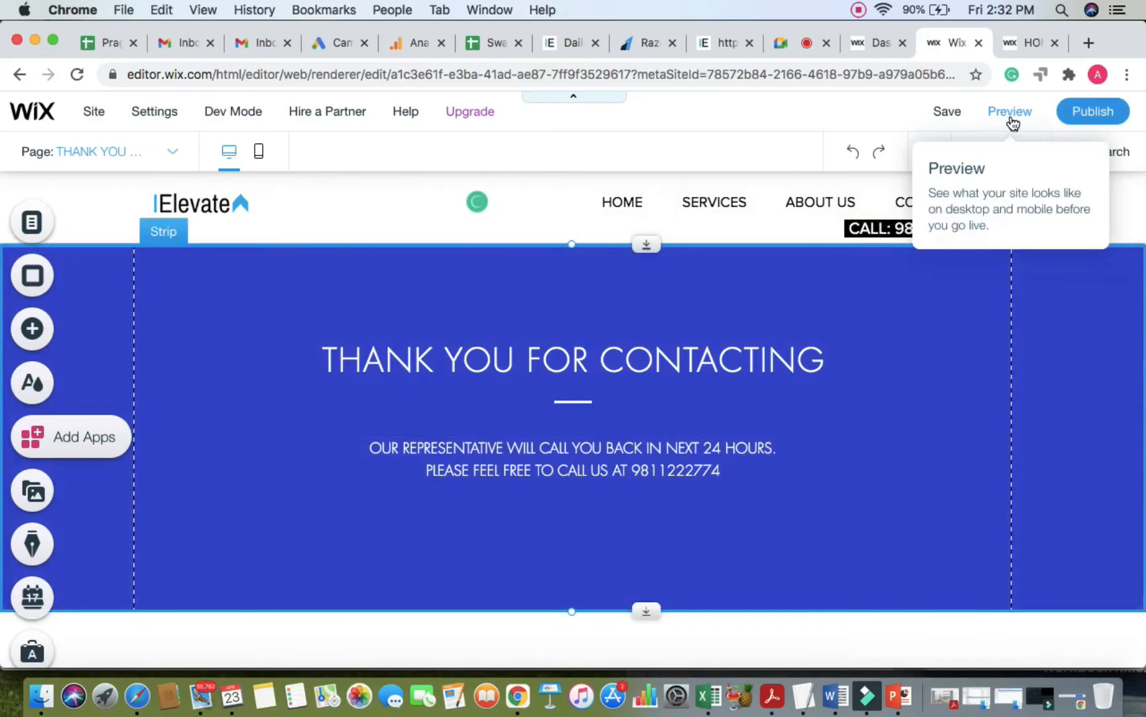
left_click(1075, 116)
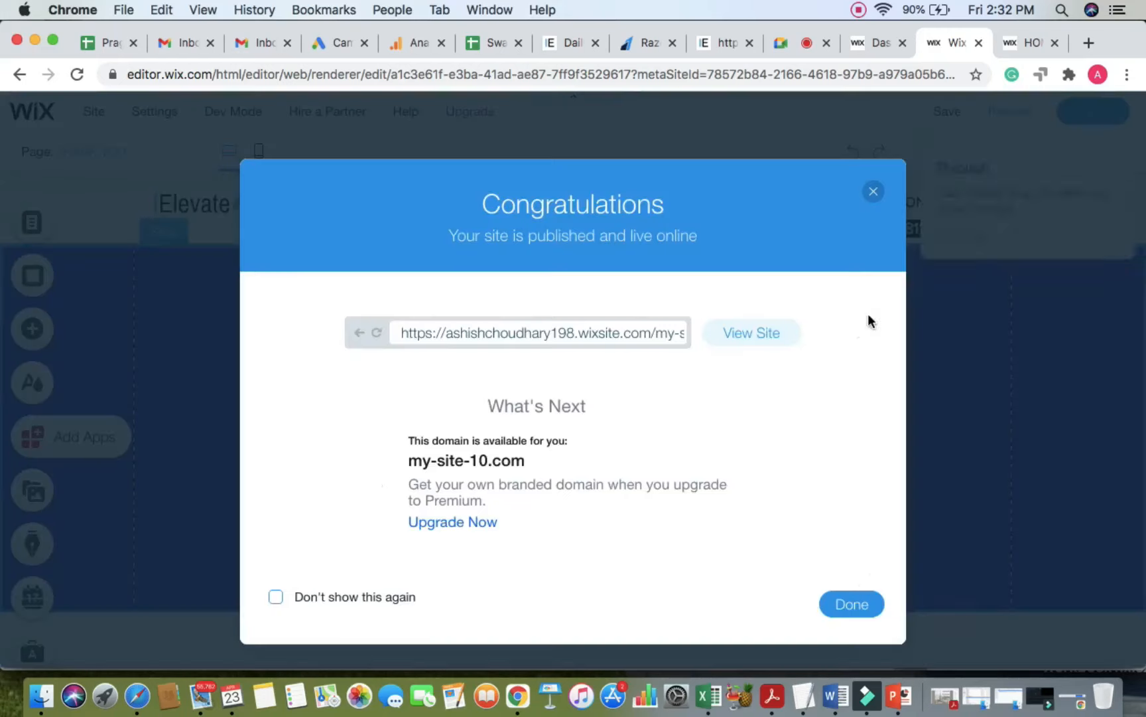
left_click(856, 604)
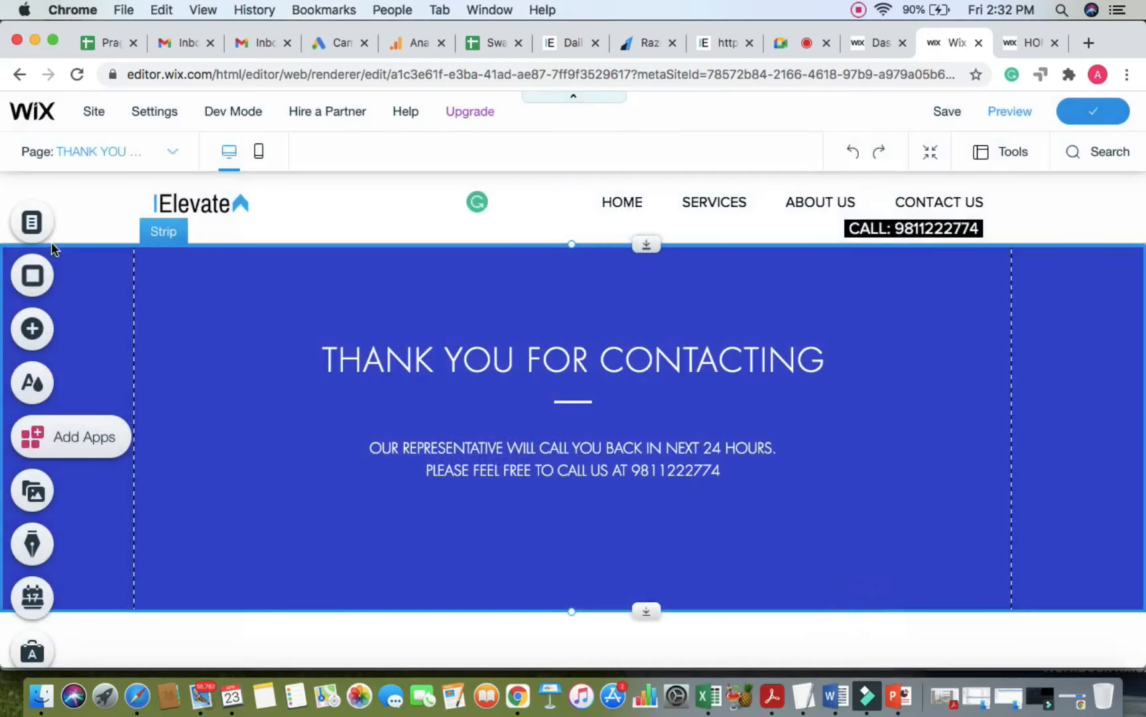
Step: Go back to the HOME page, select the Contact Me form and open its Form Settings
left_click(159, 153)
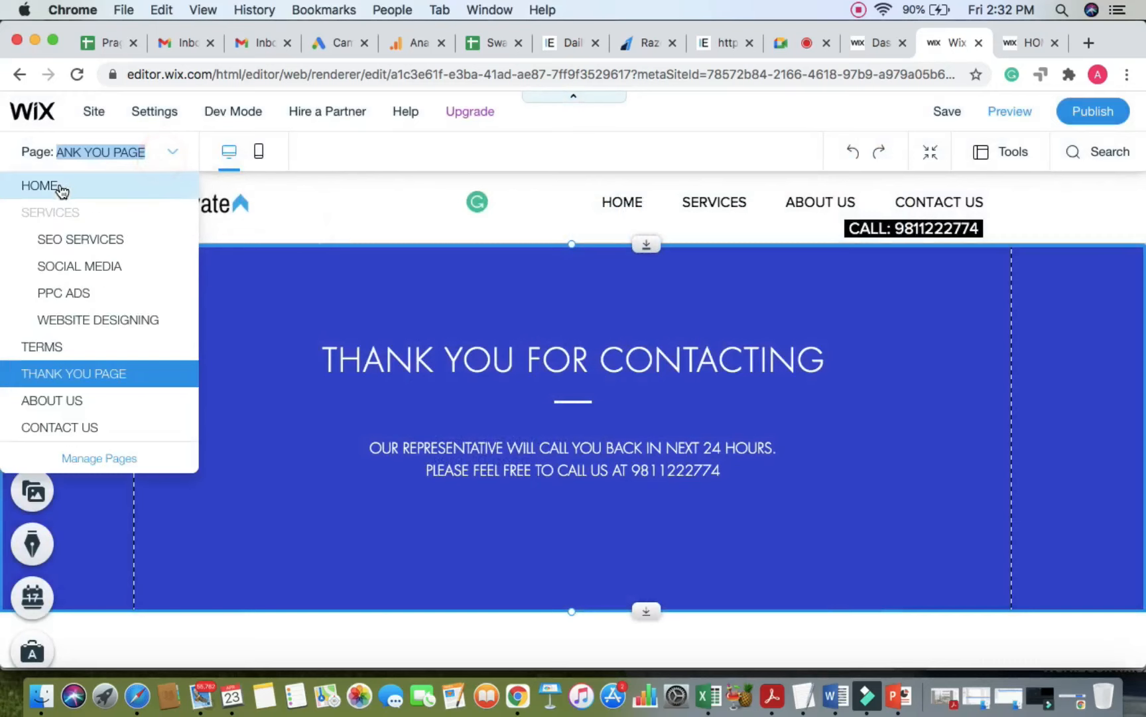
left_click(60, 186)
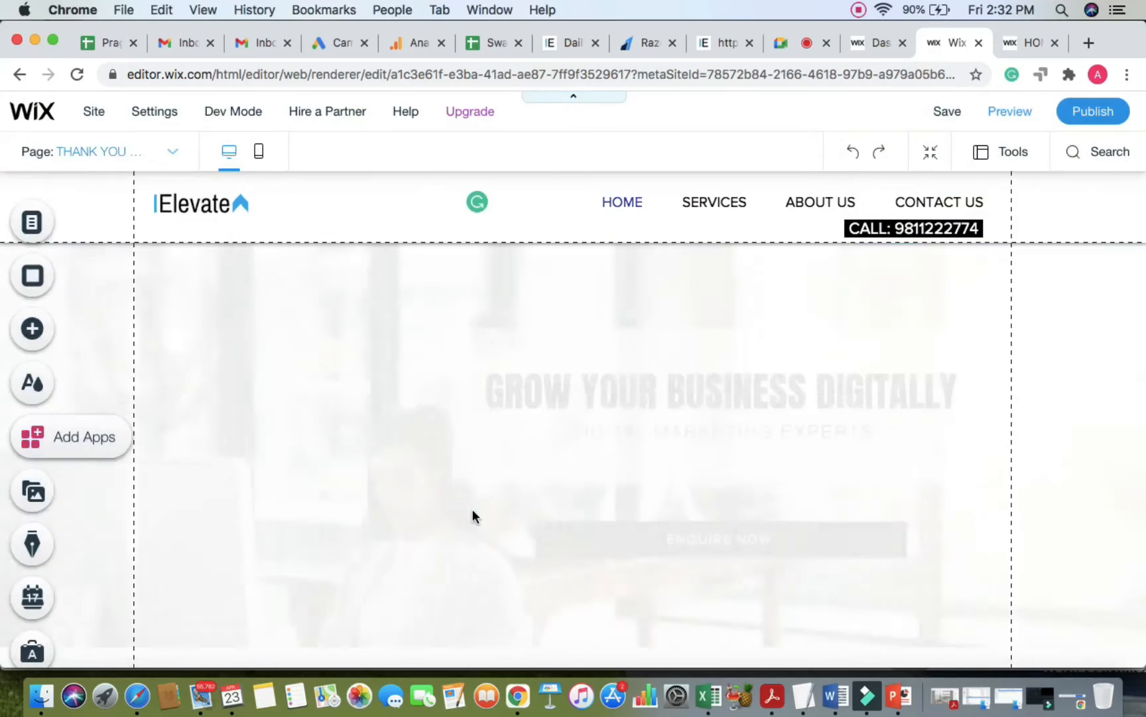
scroll(484, 485, "down", 15)
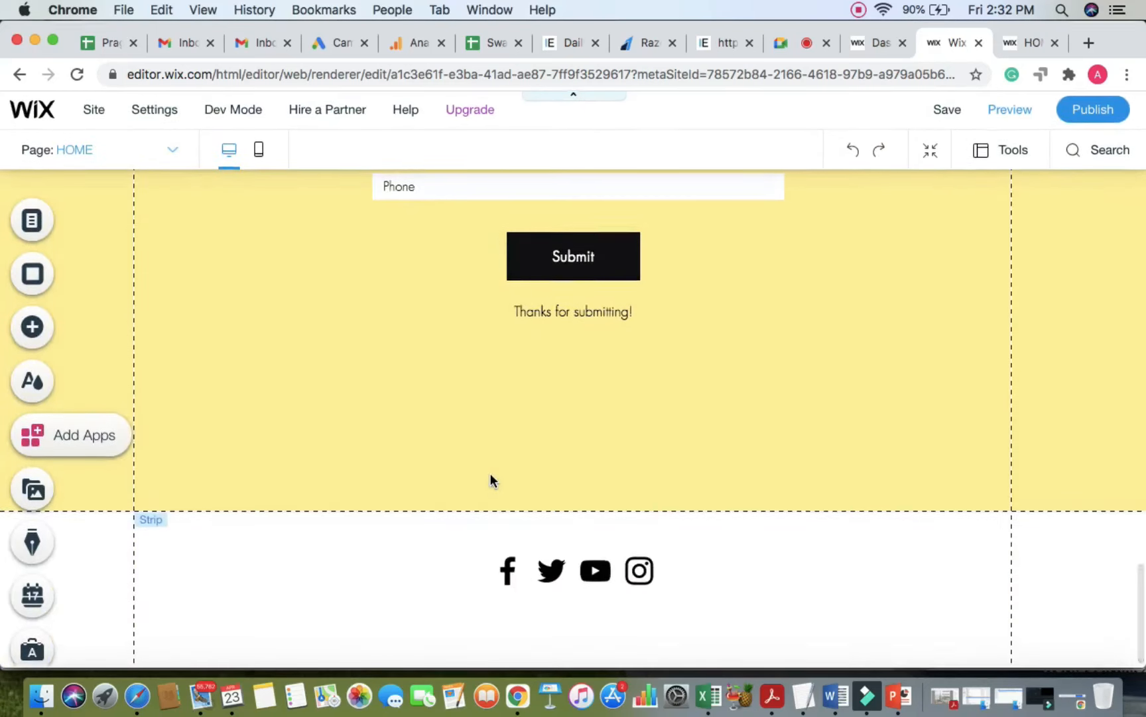
scroll(490, 476, "up", 5)
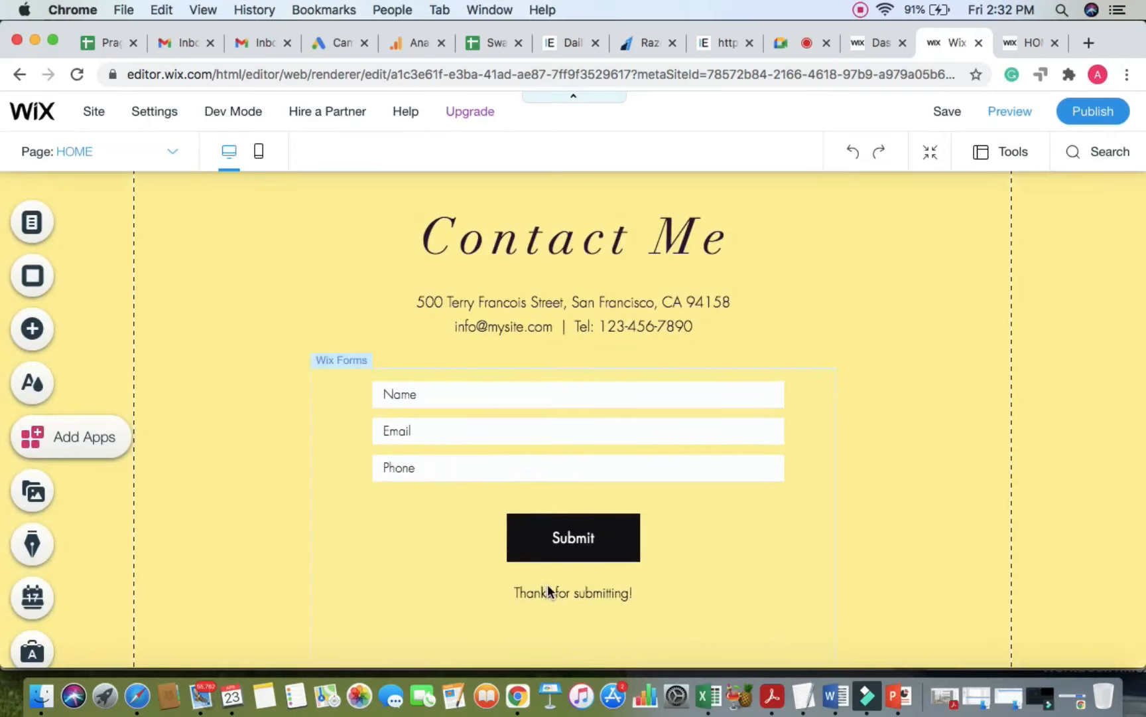
left_click(549, 587)
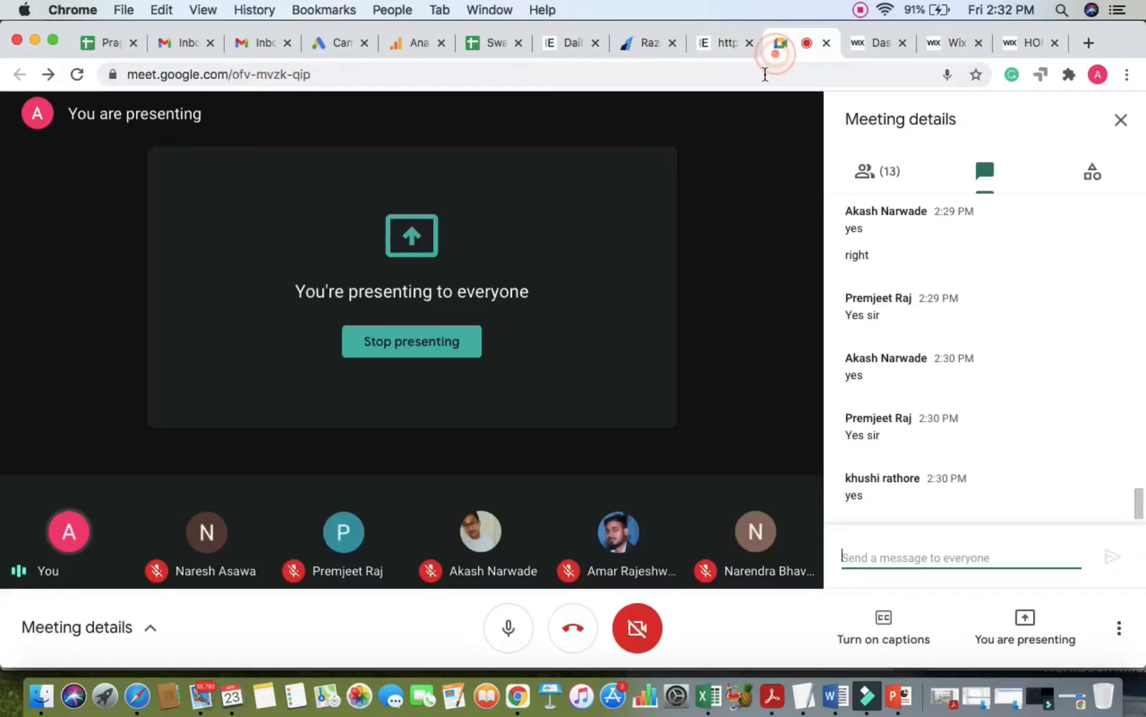
left_click(775, 52)
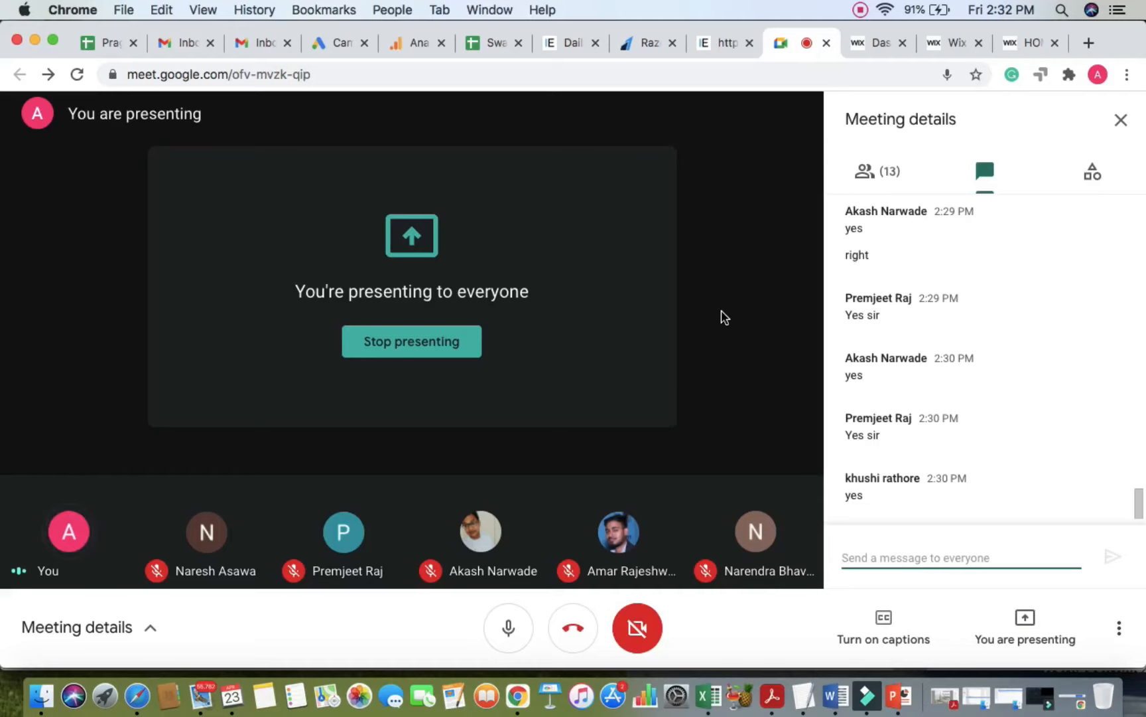
left_click(950, 42)
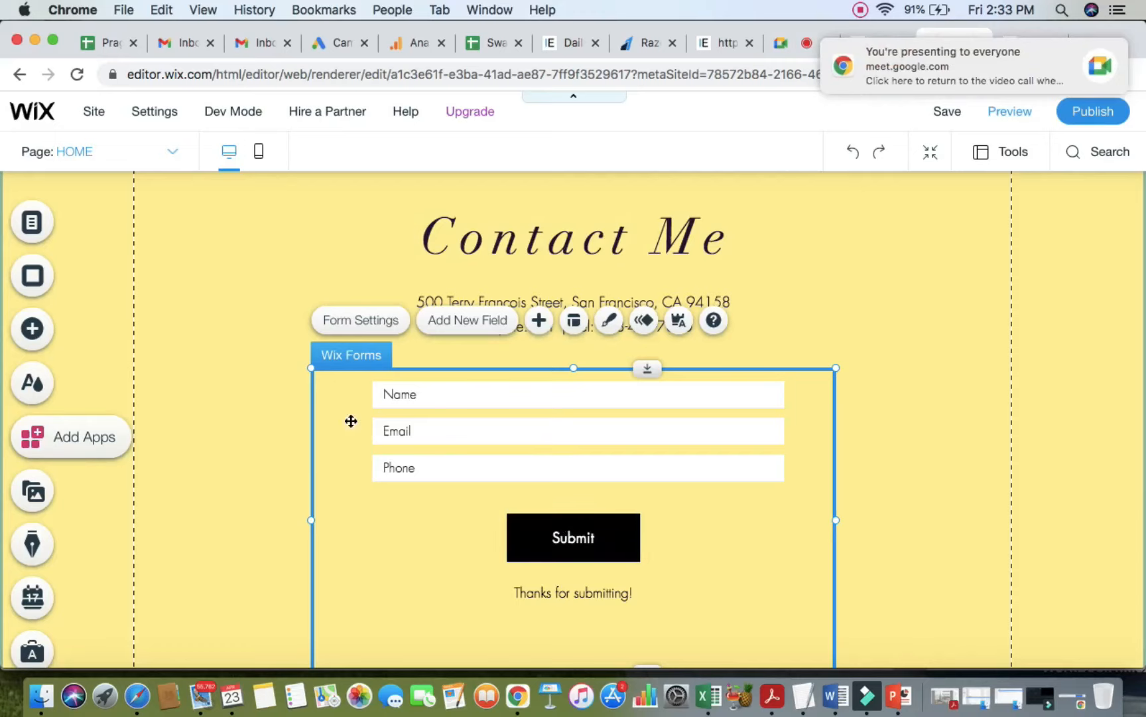
left_click(364, 322)
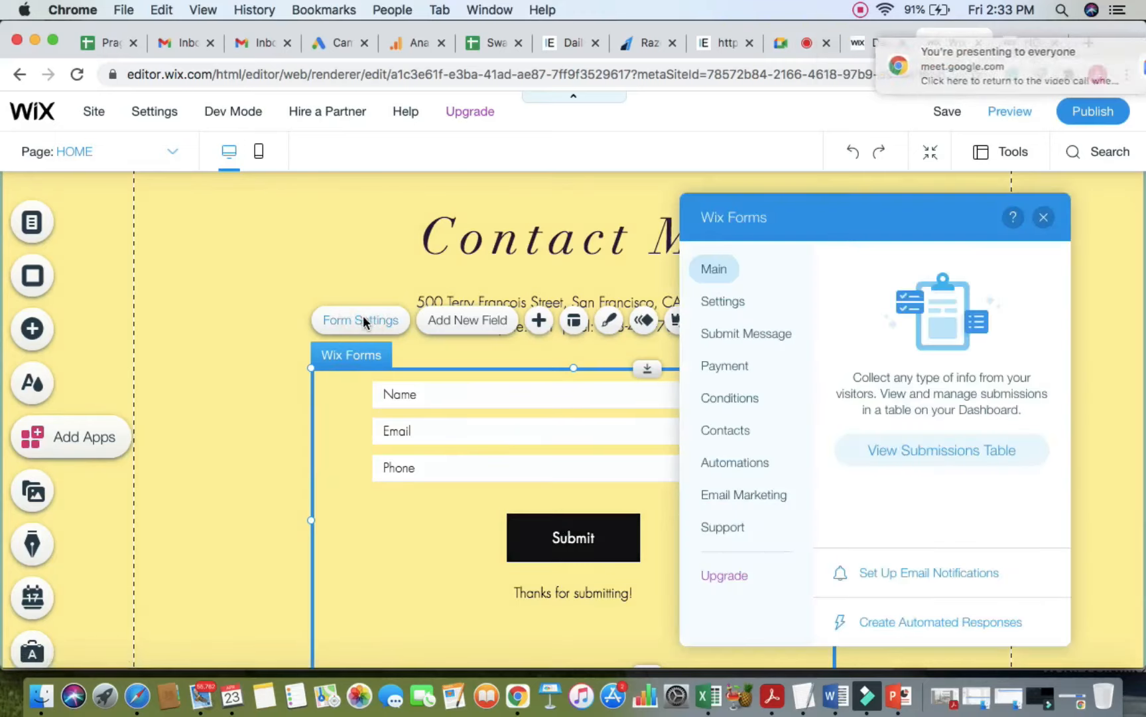
Step: Set the form's submit action to go to the THANK YOU PAGE, then publish
left_click(753, 337)
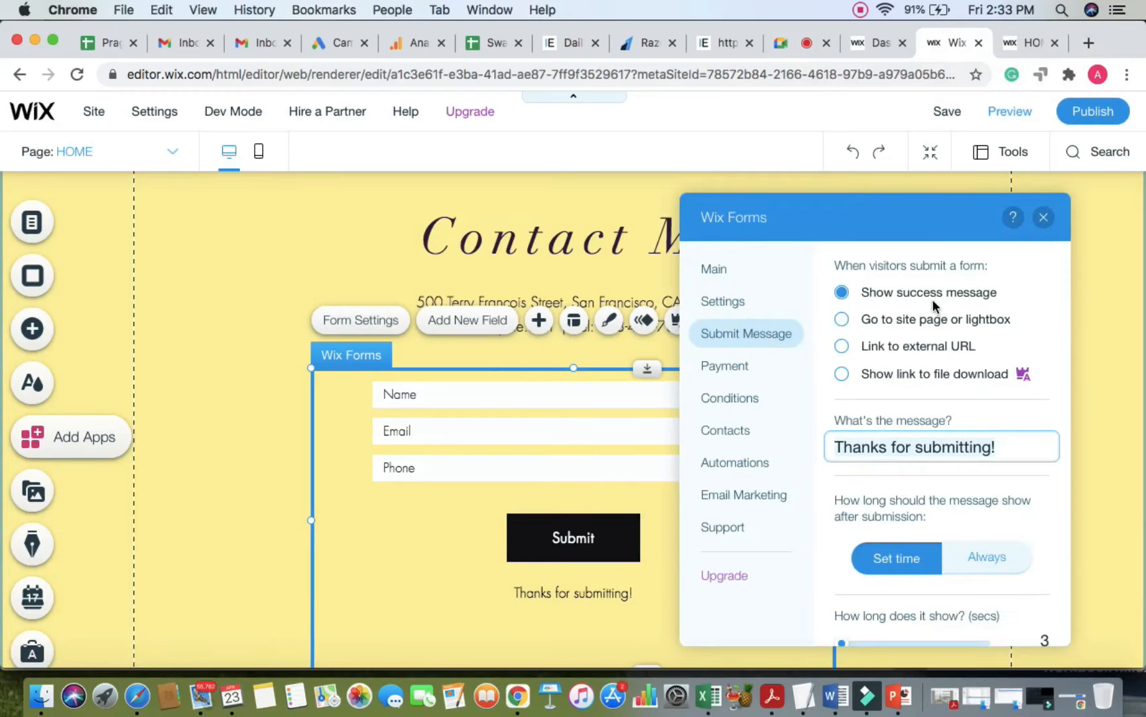
left_click(841, 320)
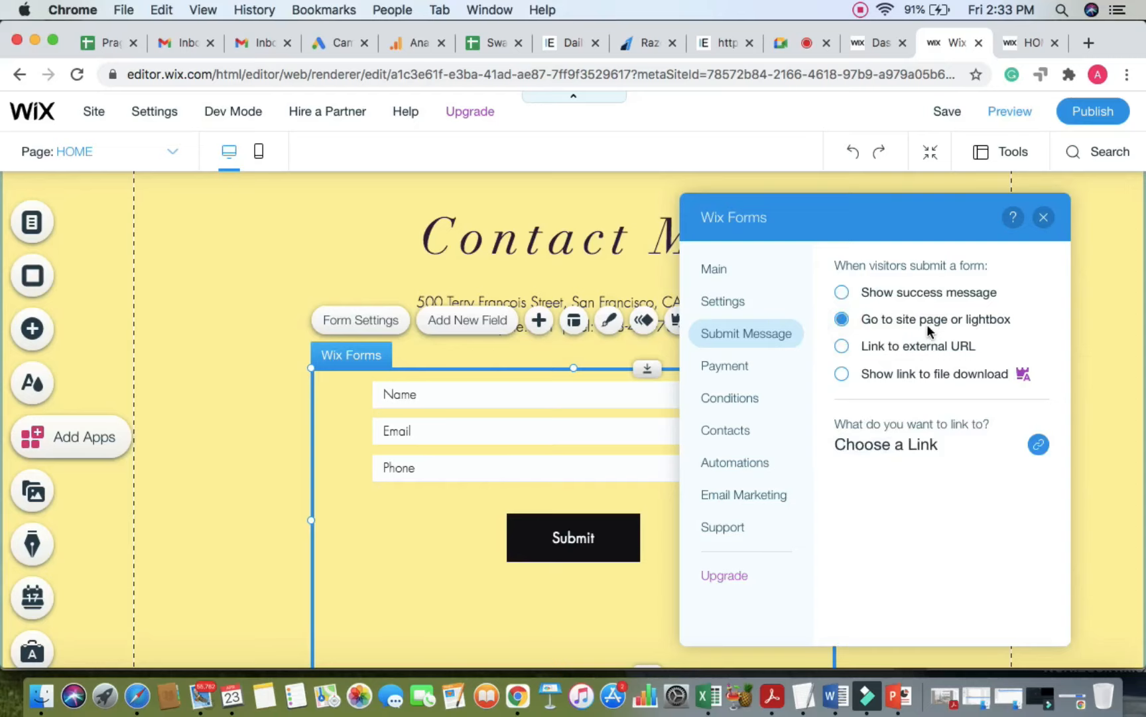
left_click(1039, 445)
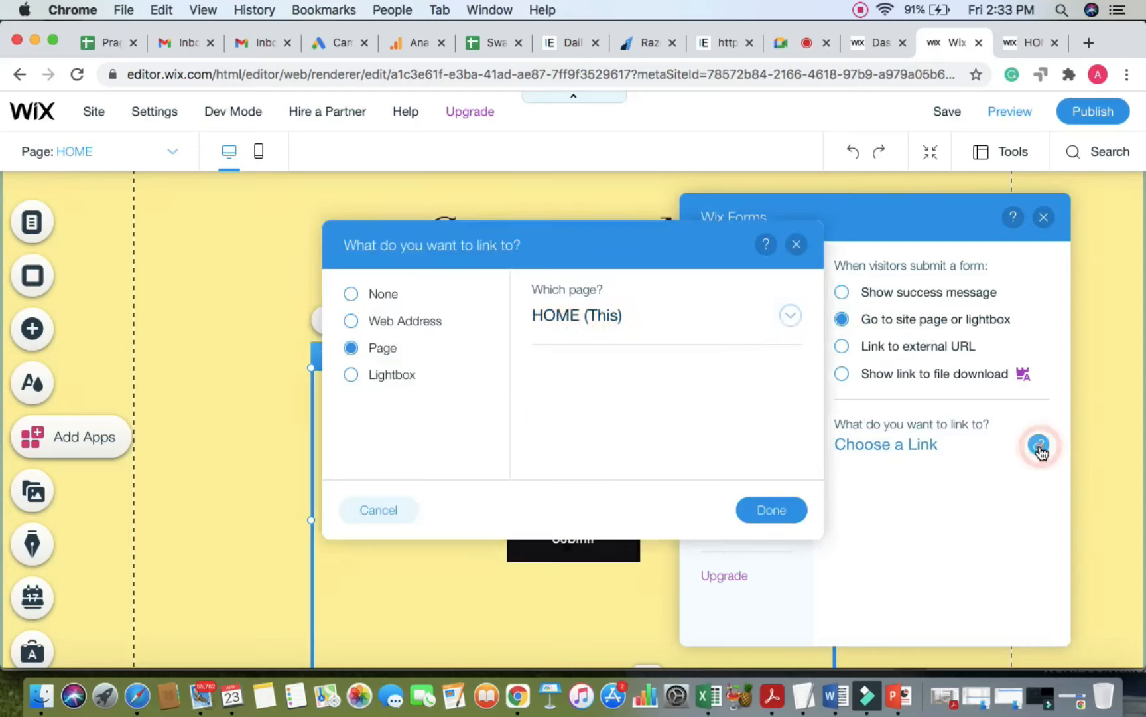
left_click(790, 317)
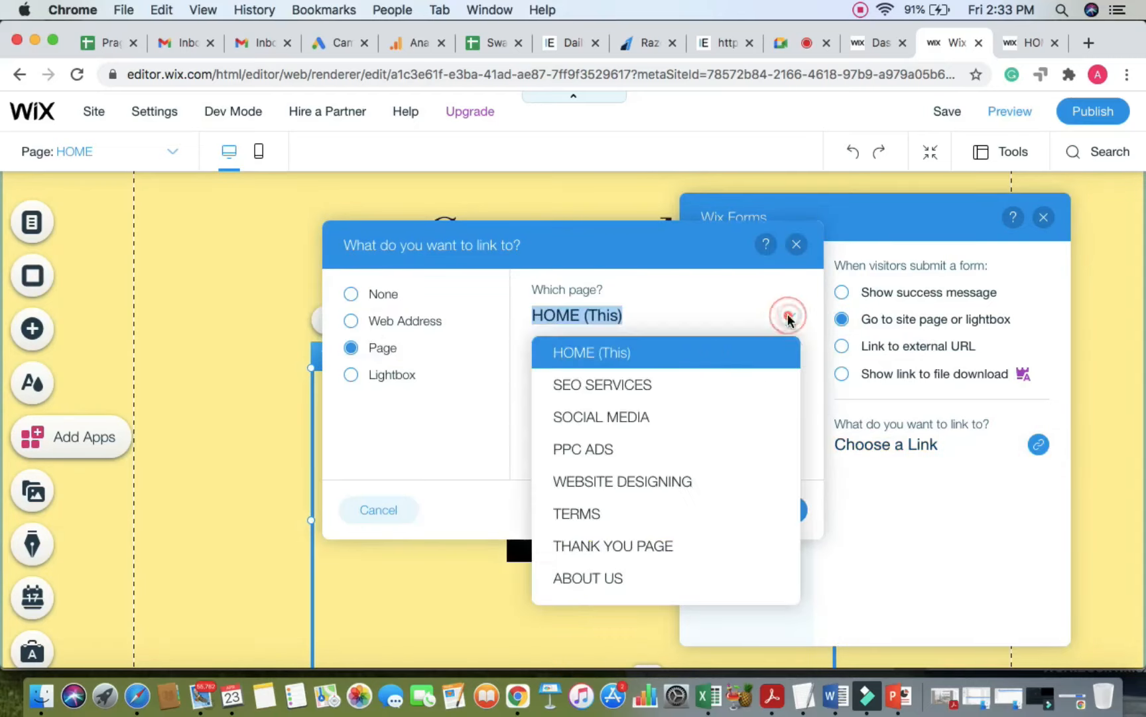
left_click(631, 546)
left_click(769, 507)
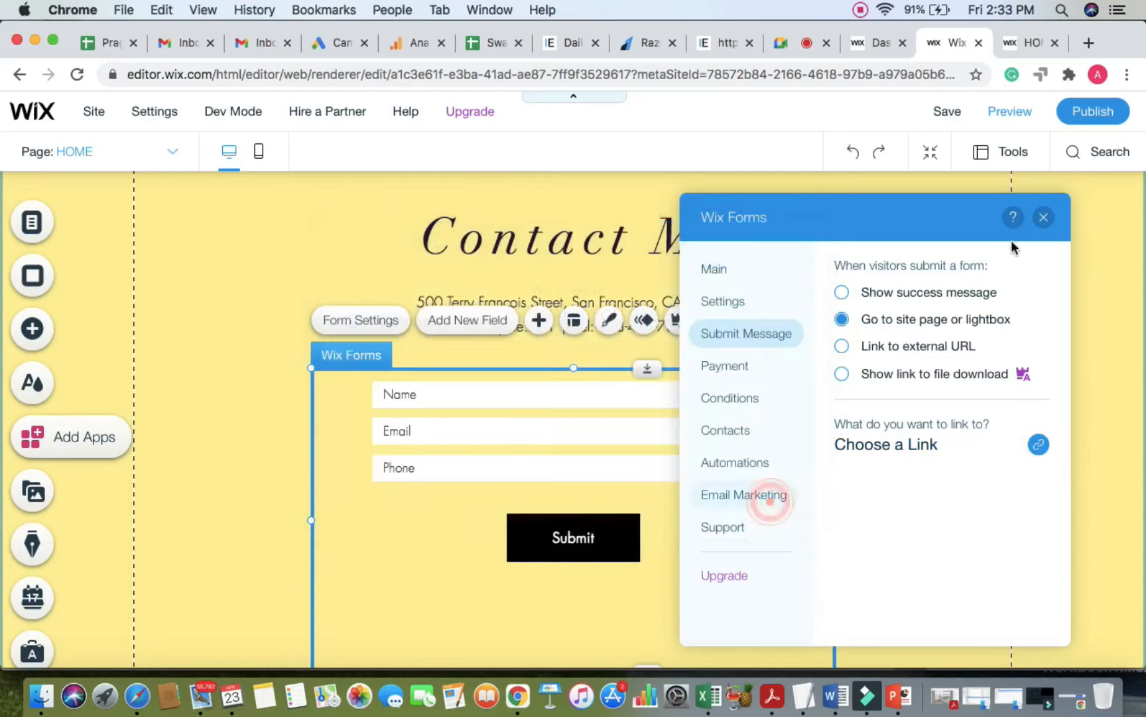
left_click(1043, 217)
left_click(1100, 112)
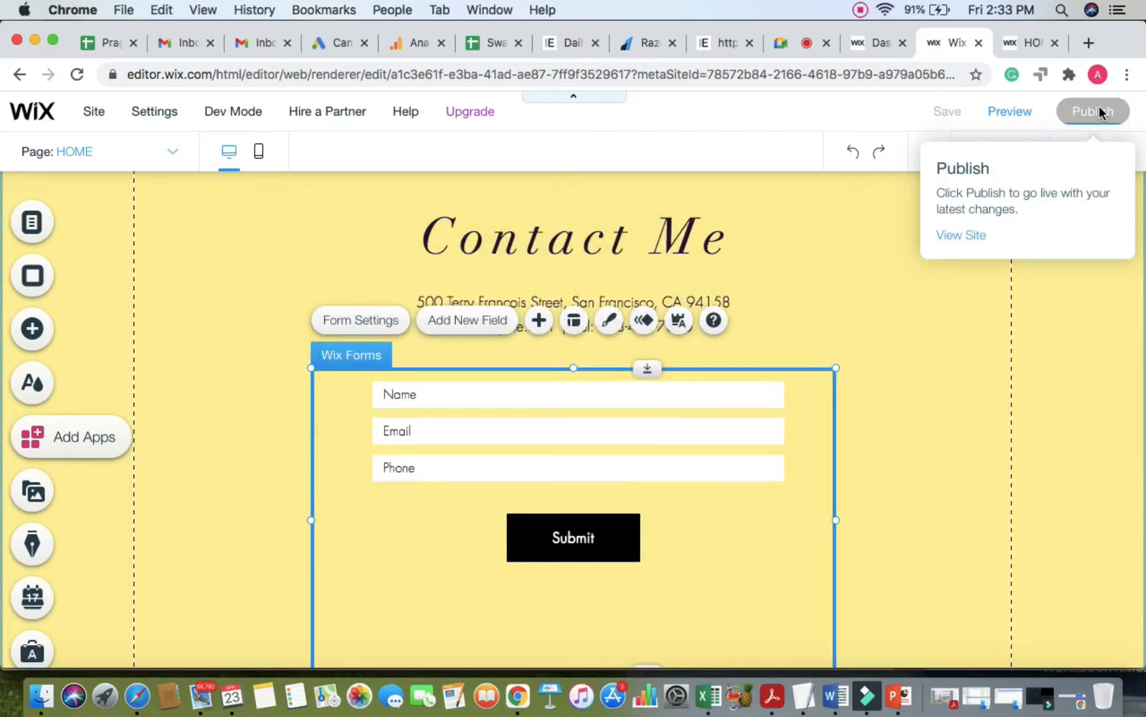
Step: Check the meeting, the Wix dashboard and the published site in their tabs
left_click(796, 44)
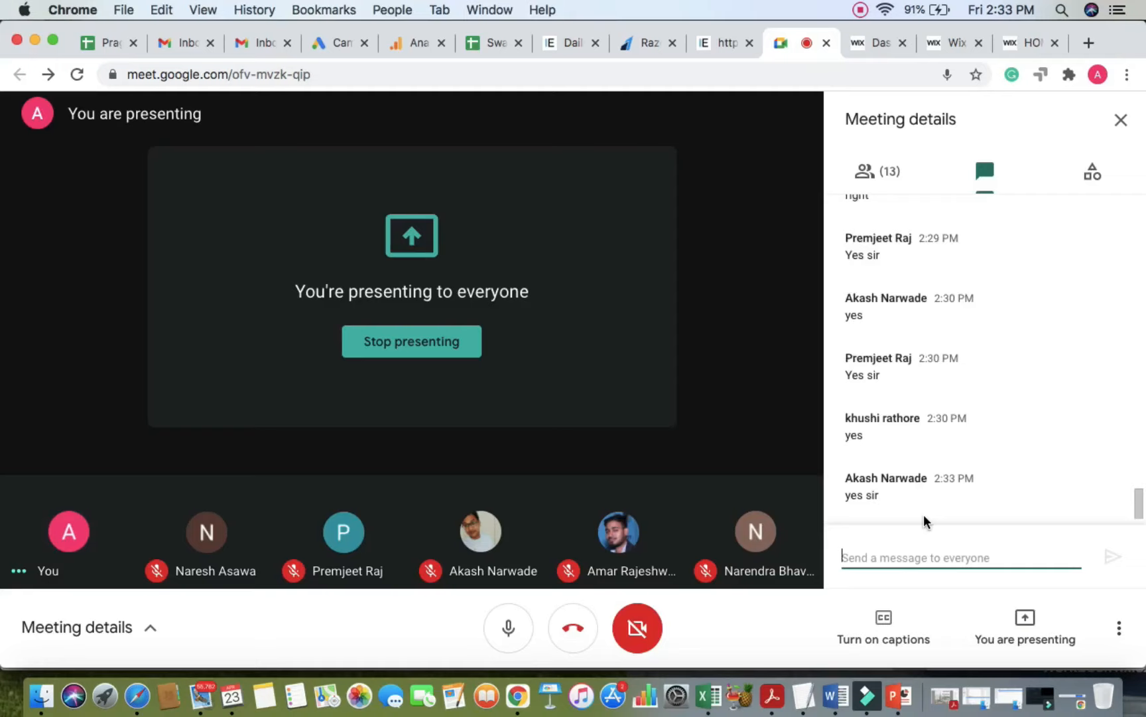
left_click(875, 41)
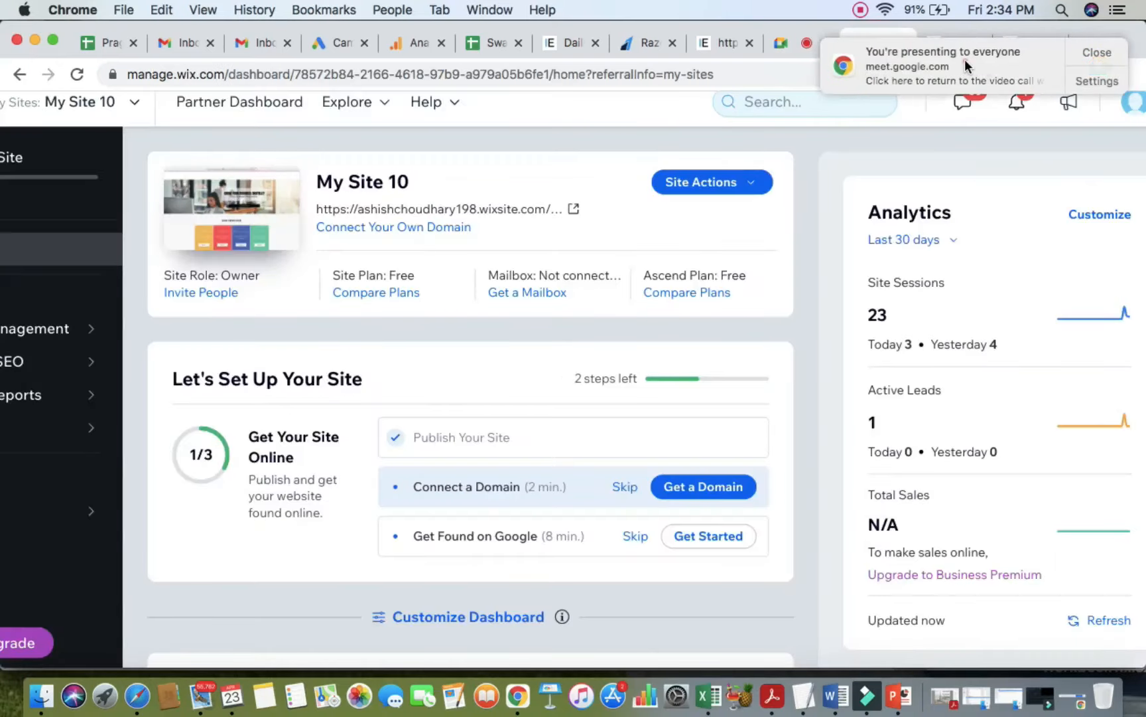
left_click(1028, 43)
scroll(887, 281, "up", 3)
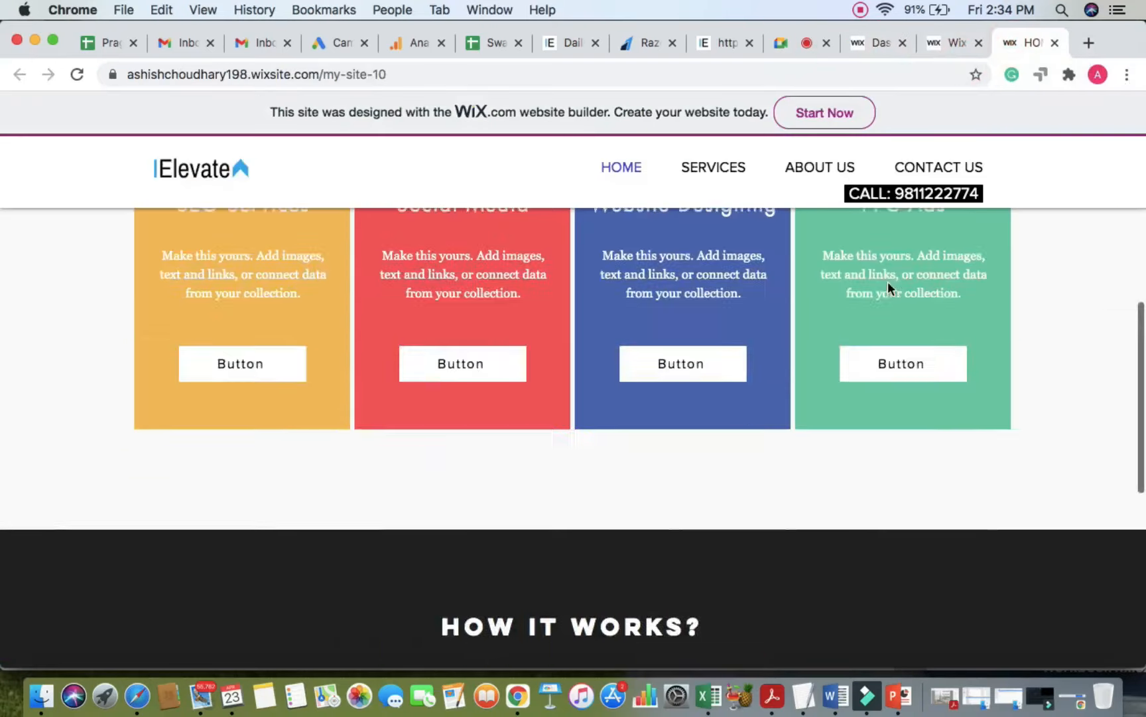
scroll(888, 282, "up", 10)
Step: Dismiss the Congratulations and save-error dialogs in the editor, then open the live site tab
left_click(955, 41)
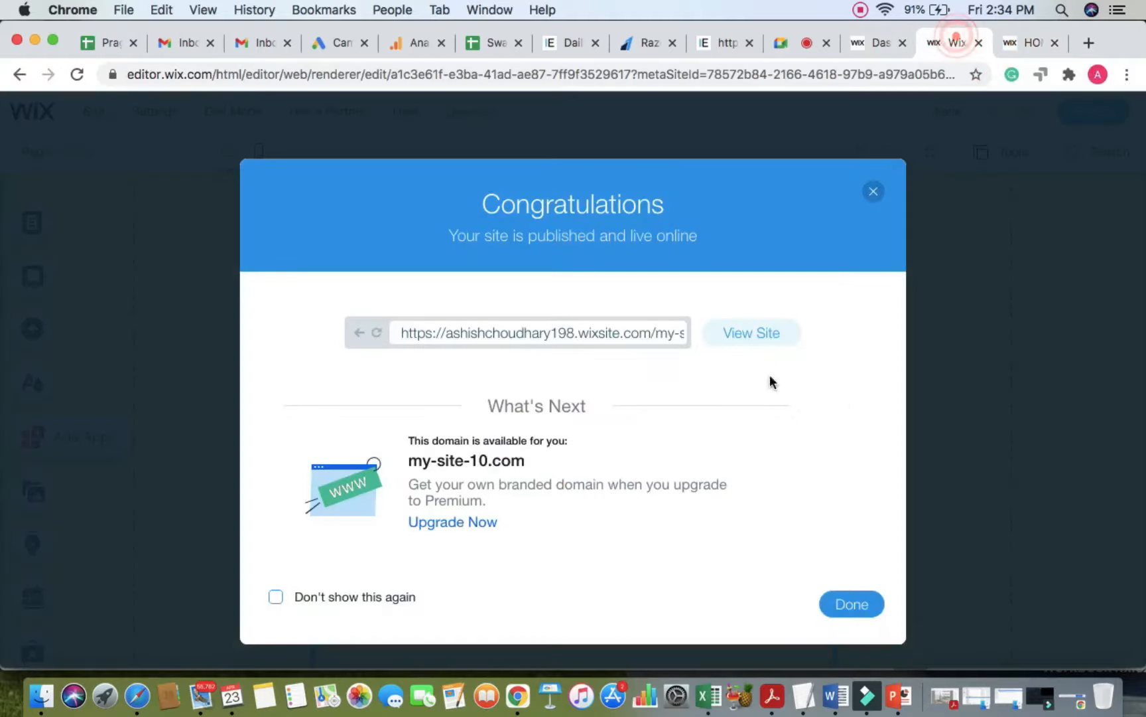
left_click(873, 191)
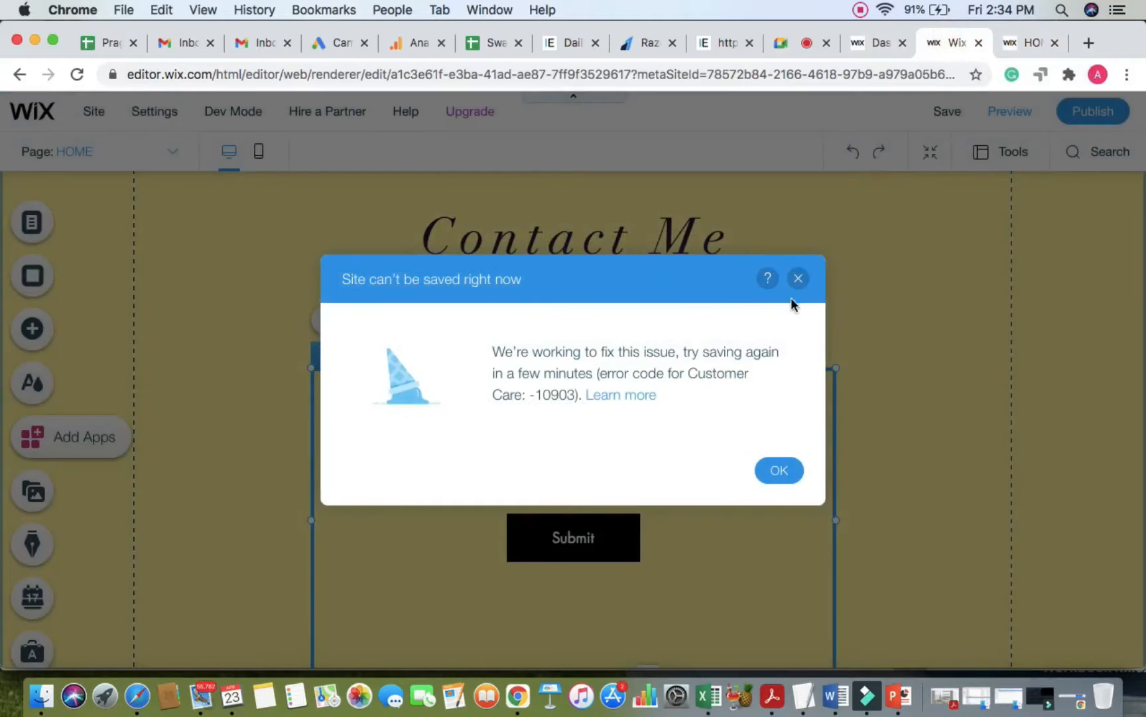
left_click(798, 278)
left_click(1076, 111)
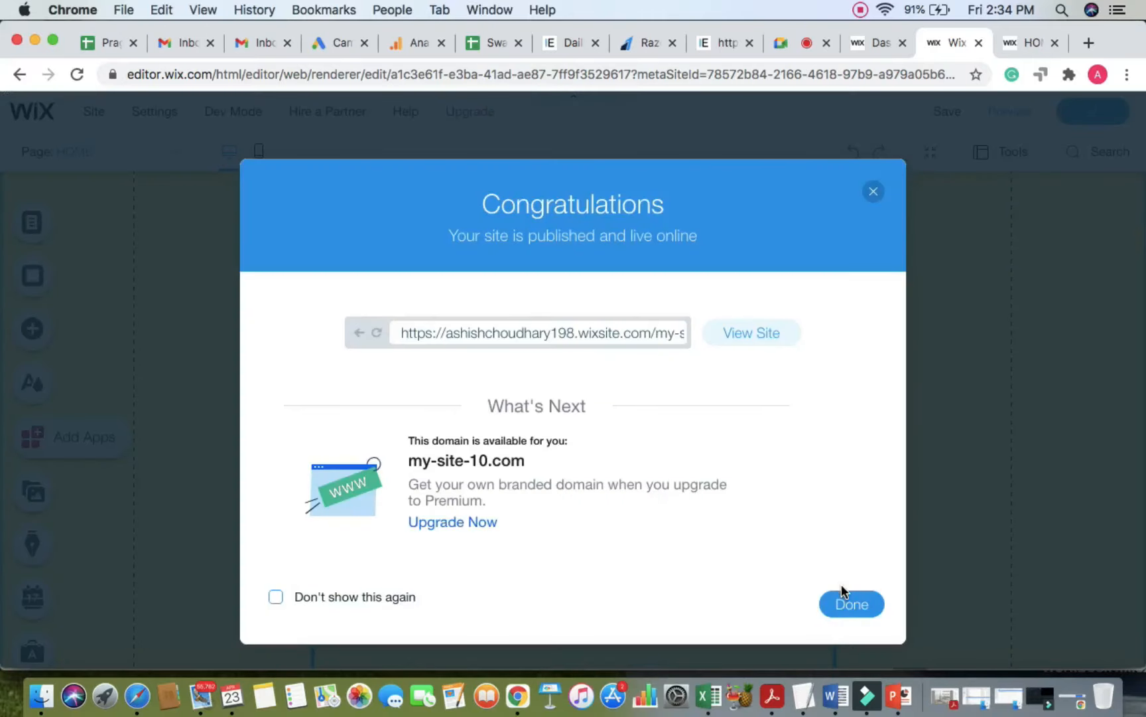
left_click(843, 604)
left_click(1025, 45)
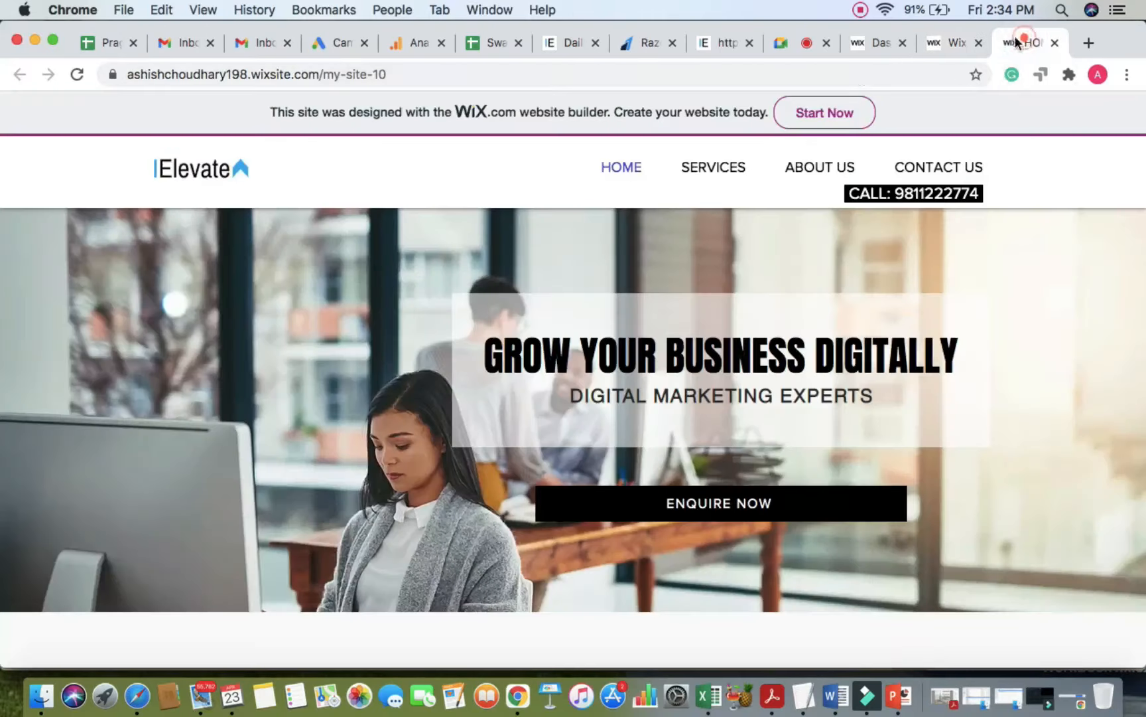
Step: Reload the live site and scroll to the Contact Me form
left_click(861, 76)
key("Return")
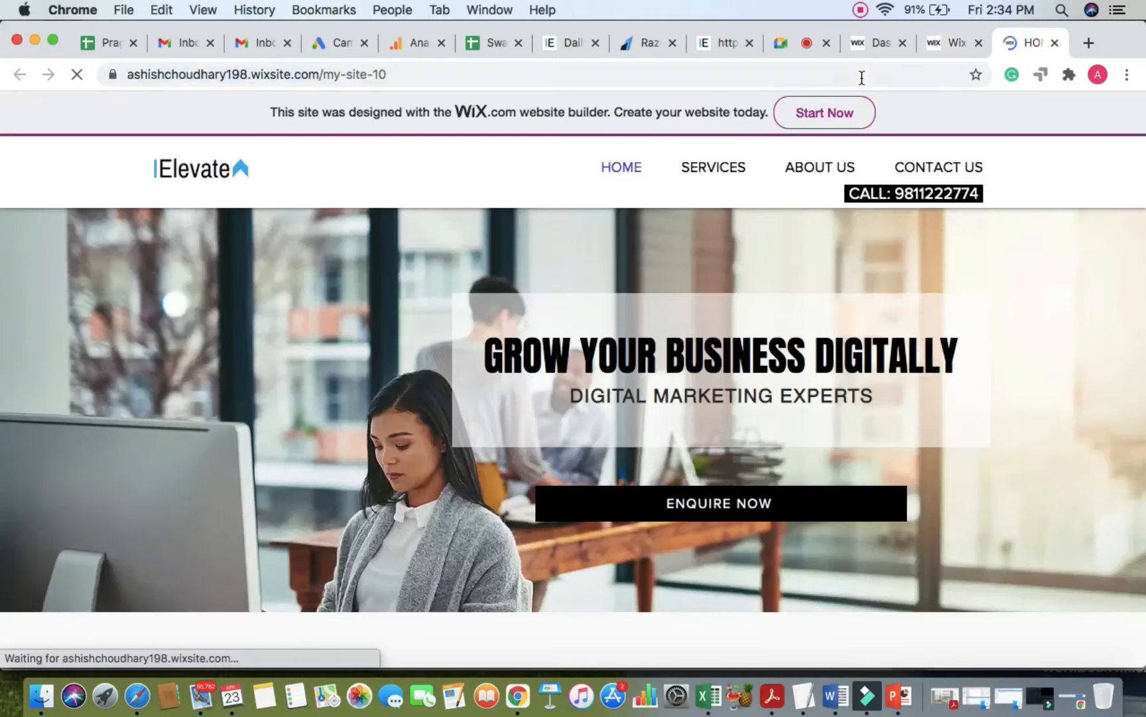
scroll(692, 373, "down", 3)
scroll(692, 374, "down", 20)
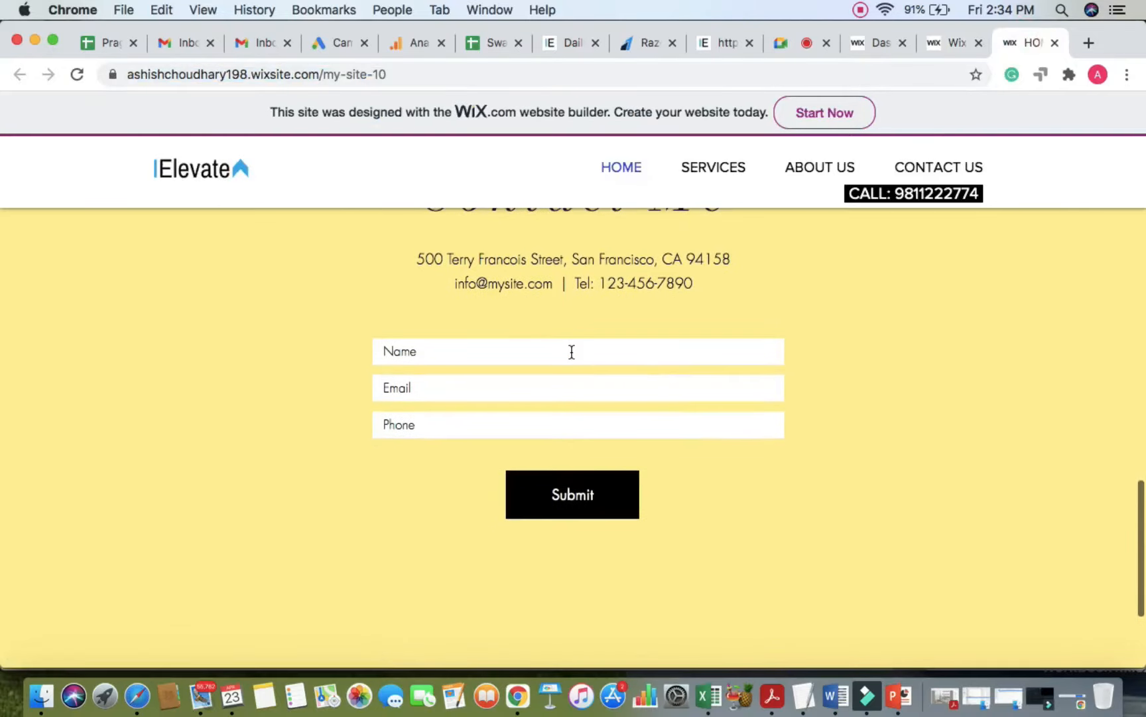
Step: Submit a test enquiry with a test name, e-mail and phone number, reaching the thank-you page
left_click(572, 352)
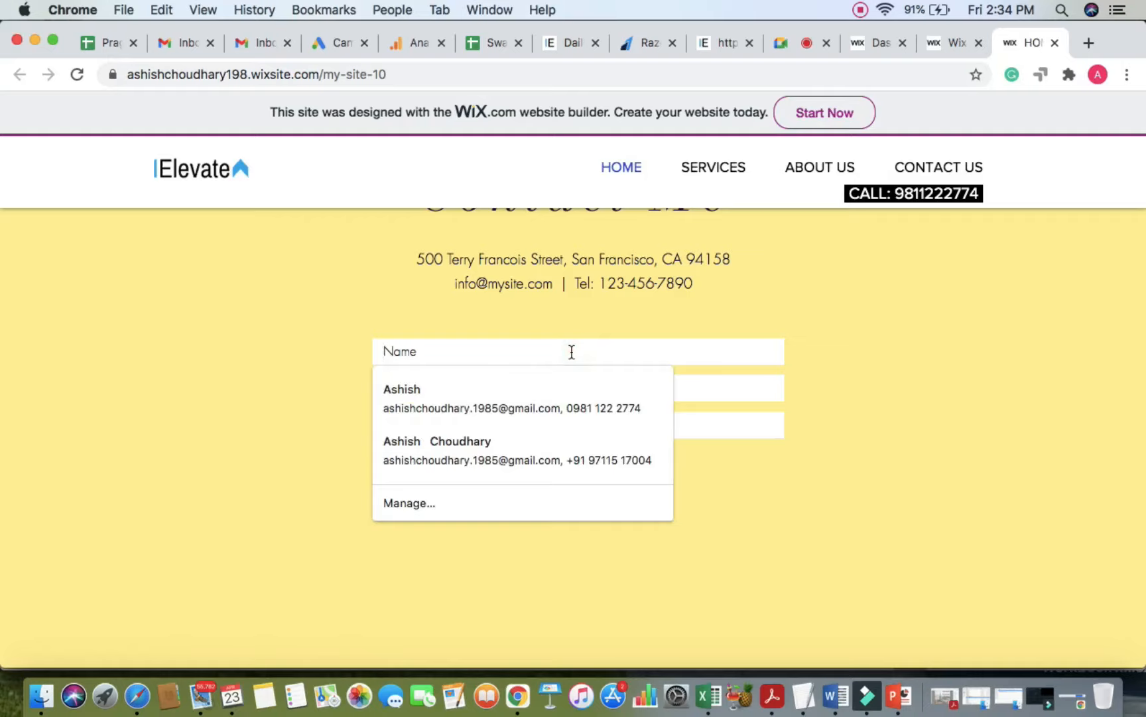
type("TEST")
key("Tab")
type("TEST@")
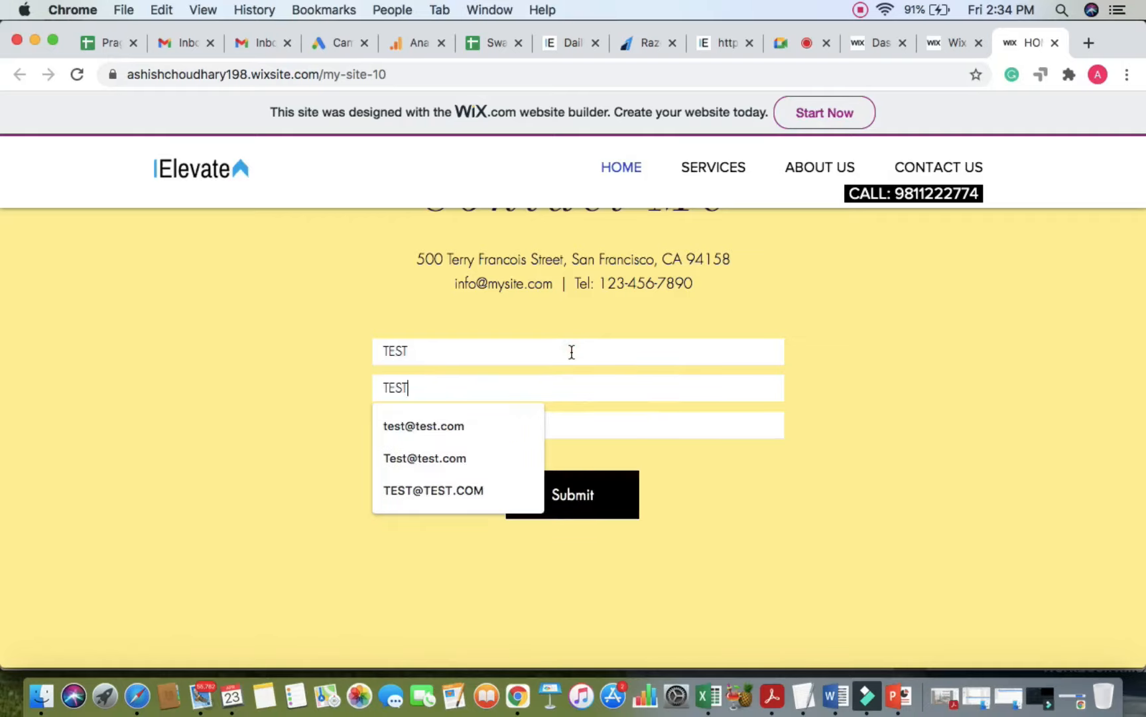
left_click(488, 438)
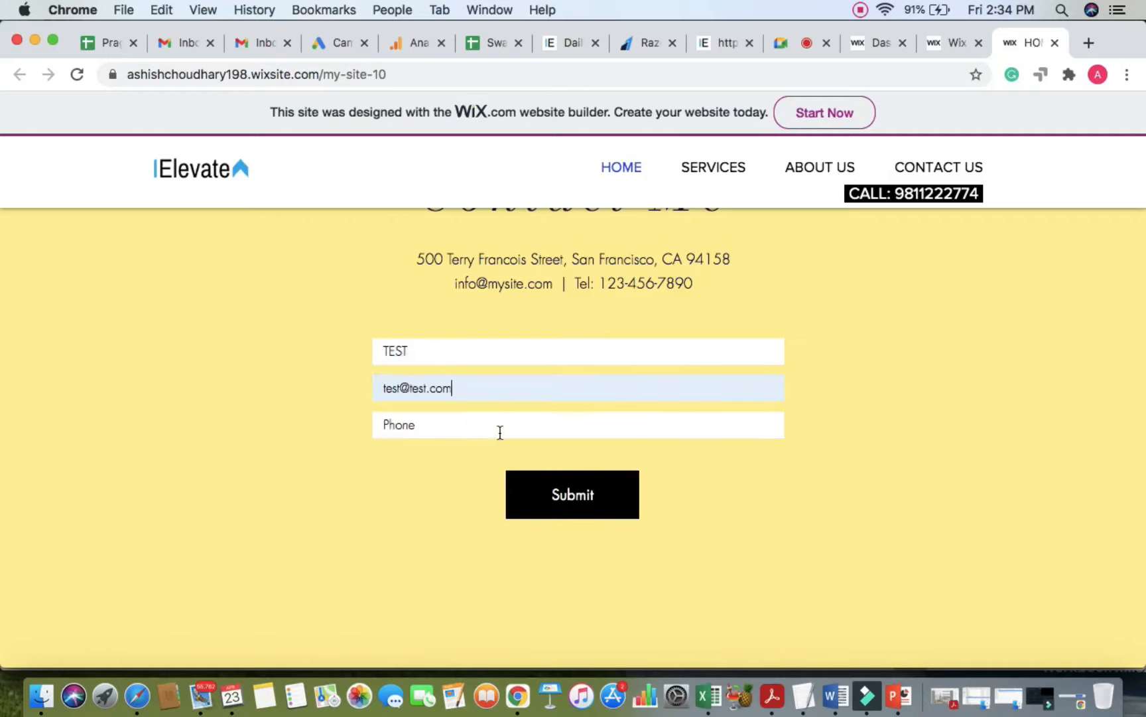
left_click(499, 430)
type("9999999999")
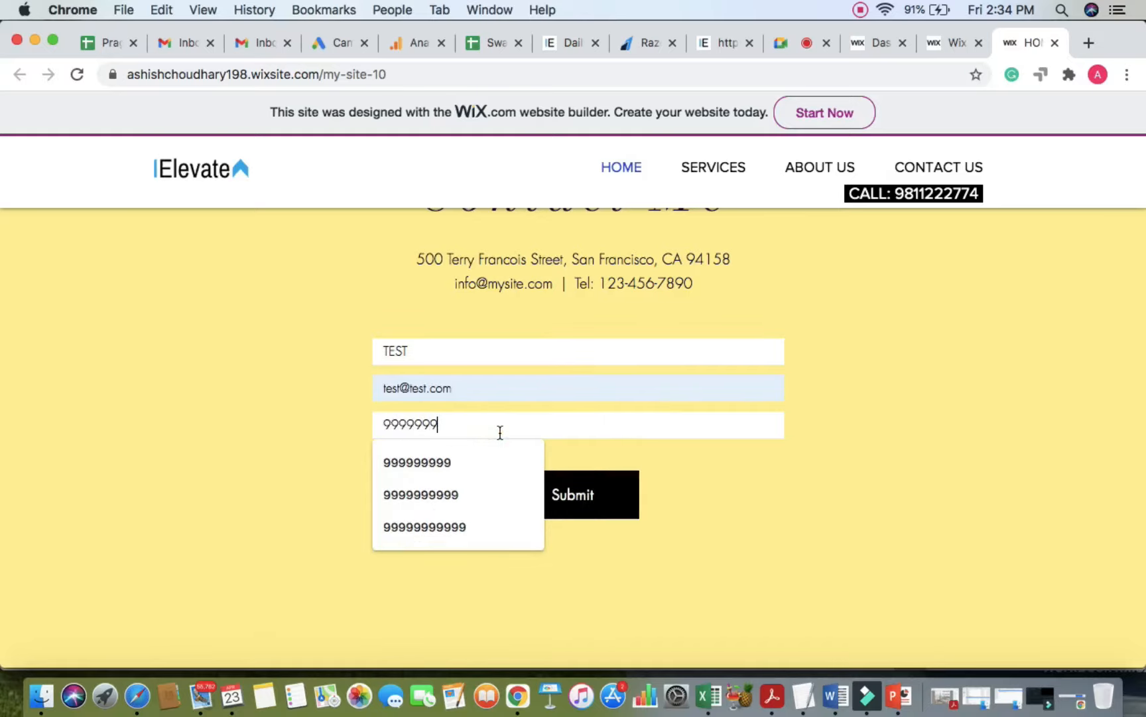
left_click(302, 489)
left_click(585, 513)
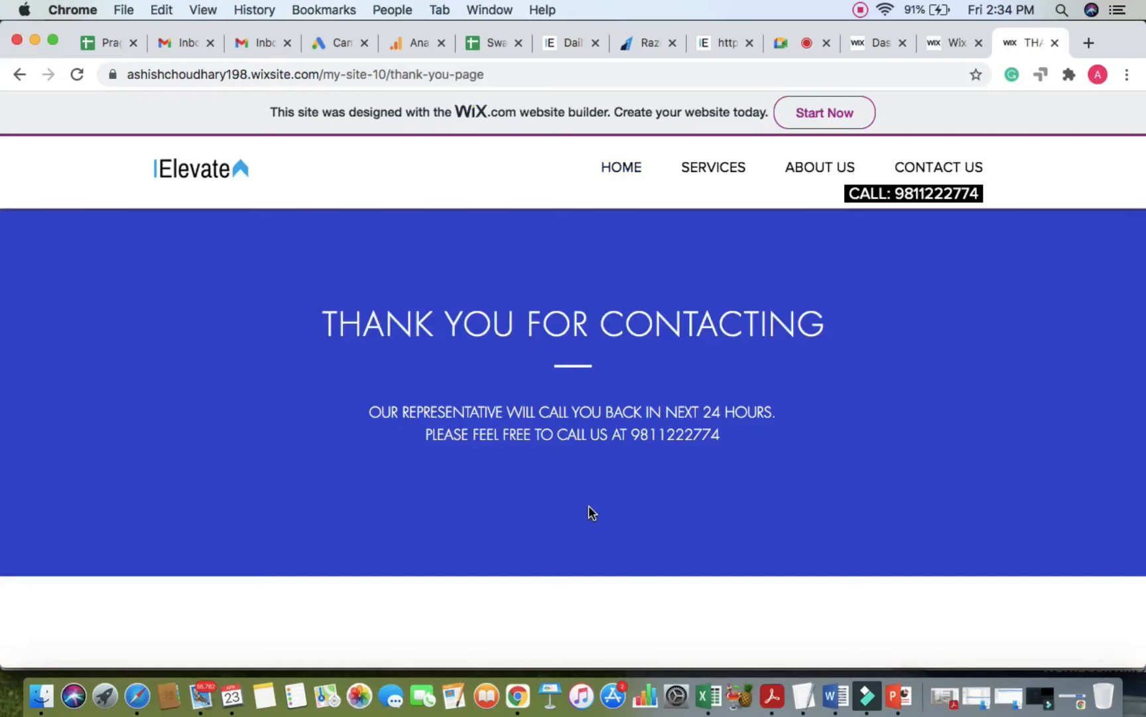
left_click(785, 42)
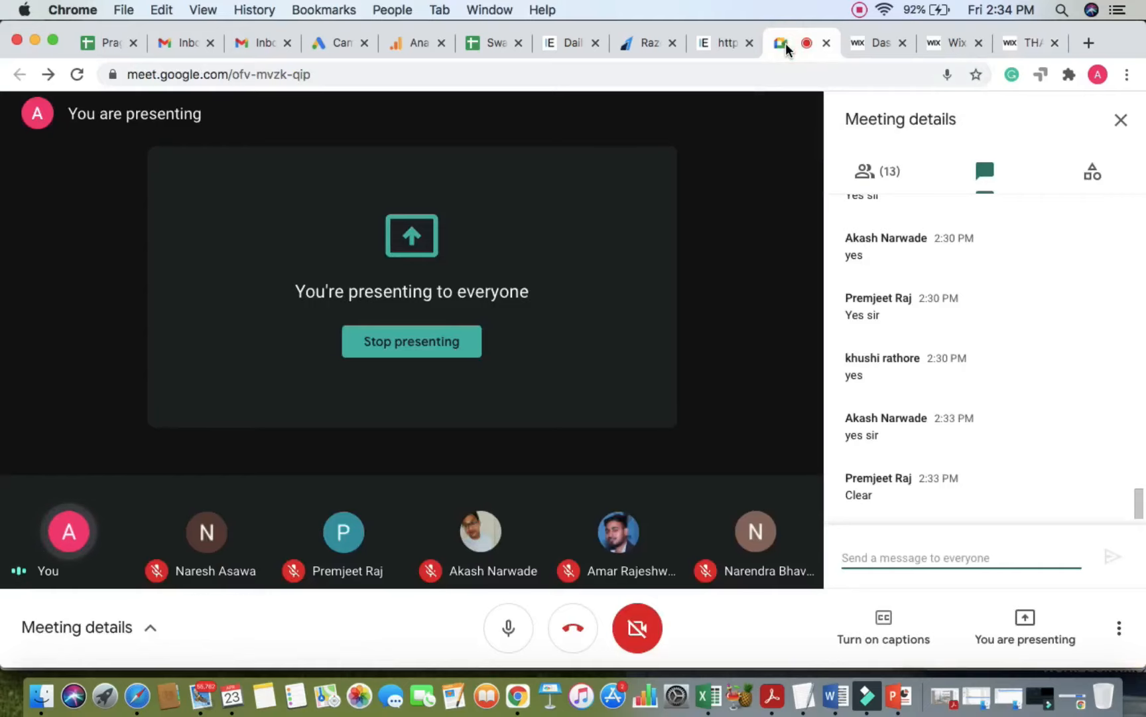
Step: Return to the editor's Contact Me strip, briefly check the meeting chat, then come back
left_click(936, 47)
left_click(753, 329)
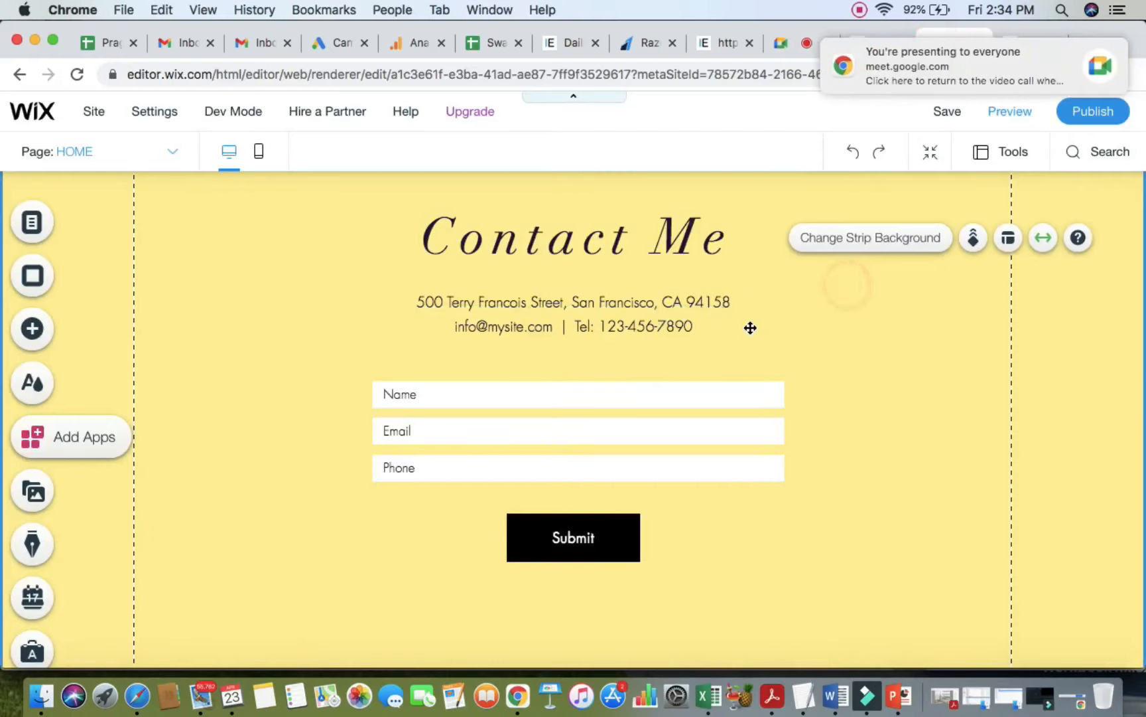
scroll(757, 331, "down", 2)
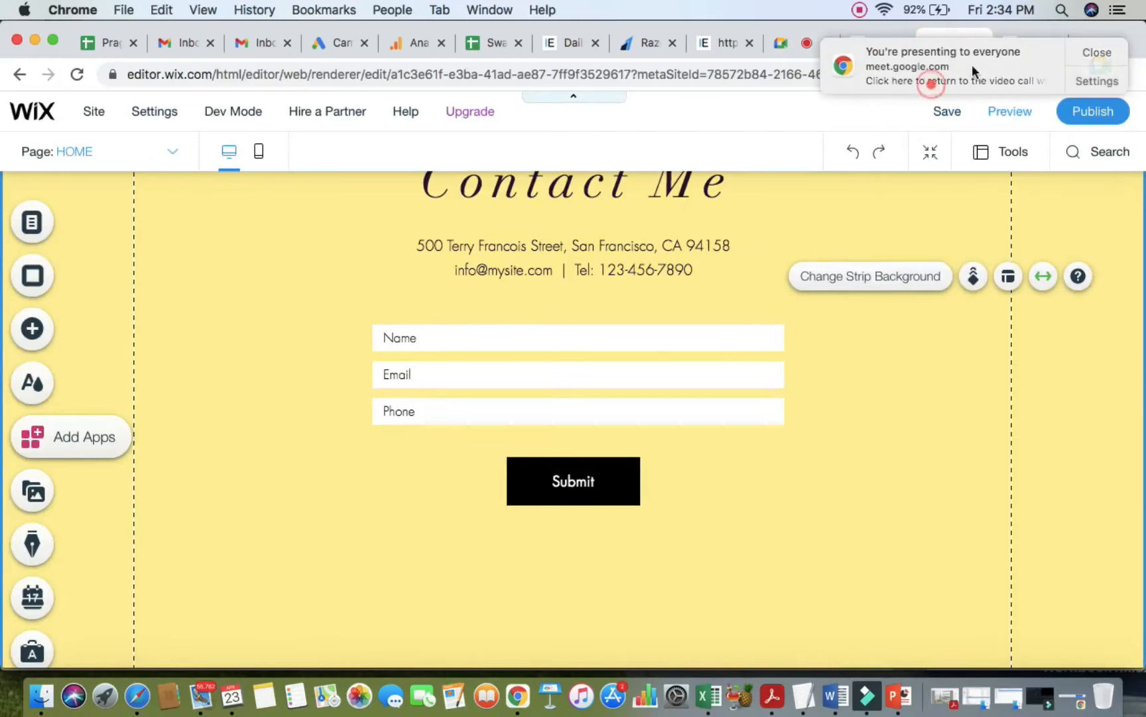
left_click(793, 46)
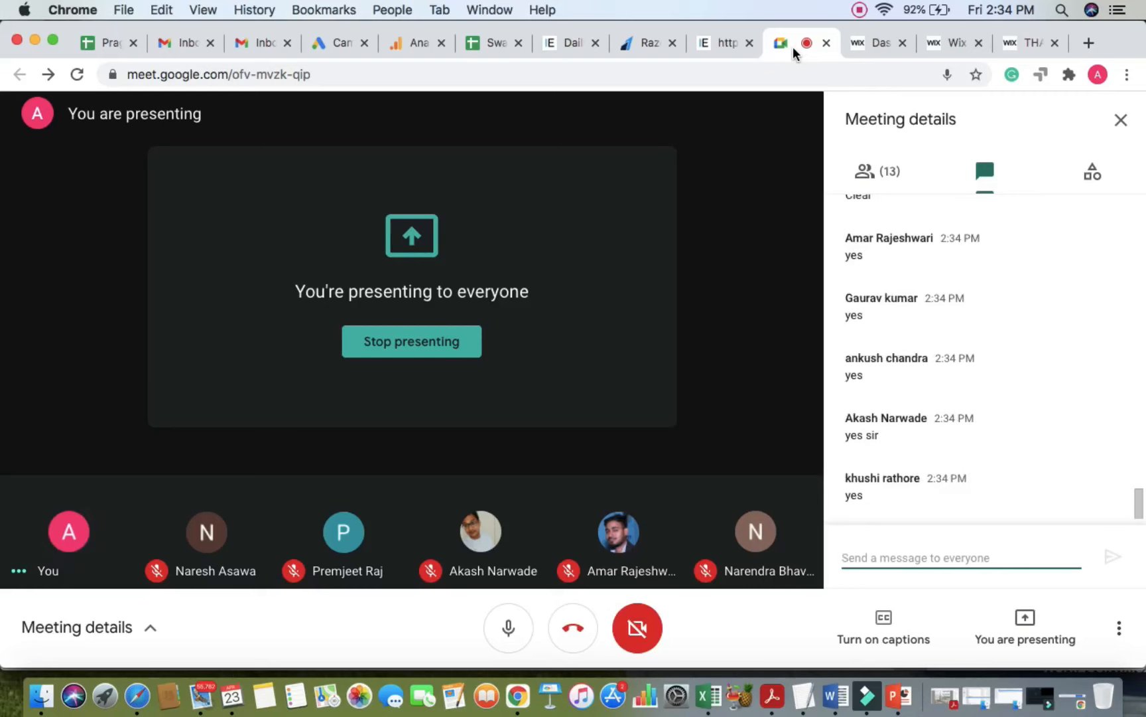
left_click(948, 43)
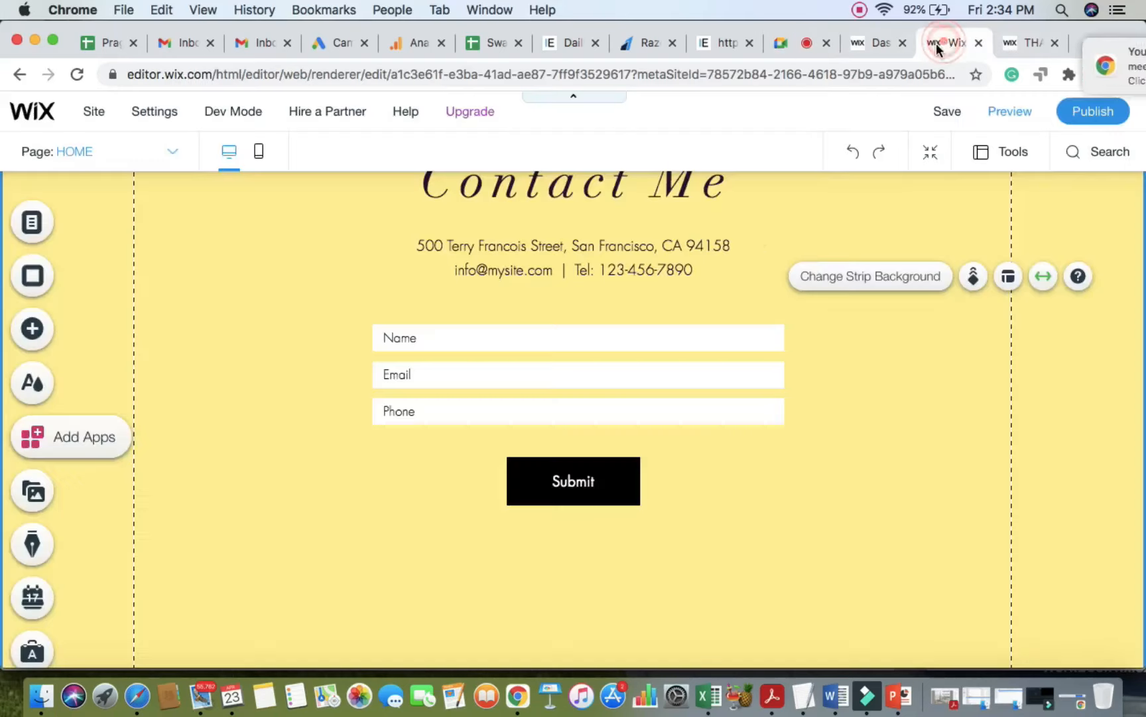
left_click(47, 337)
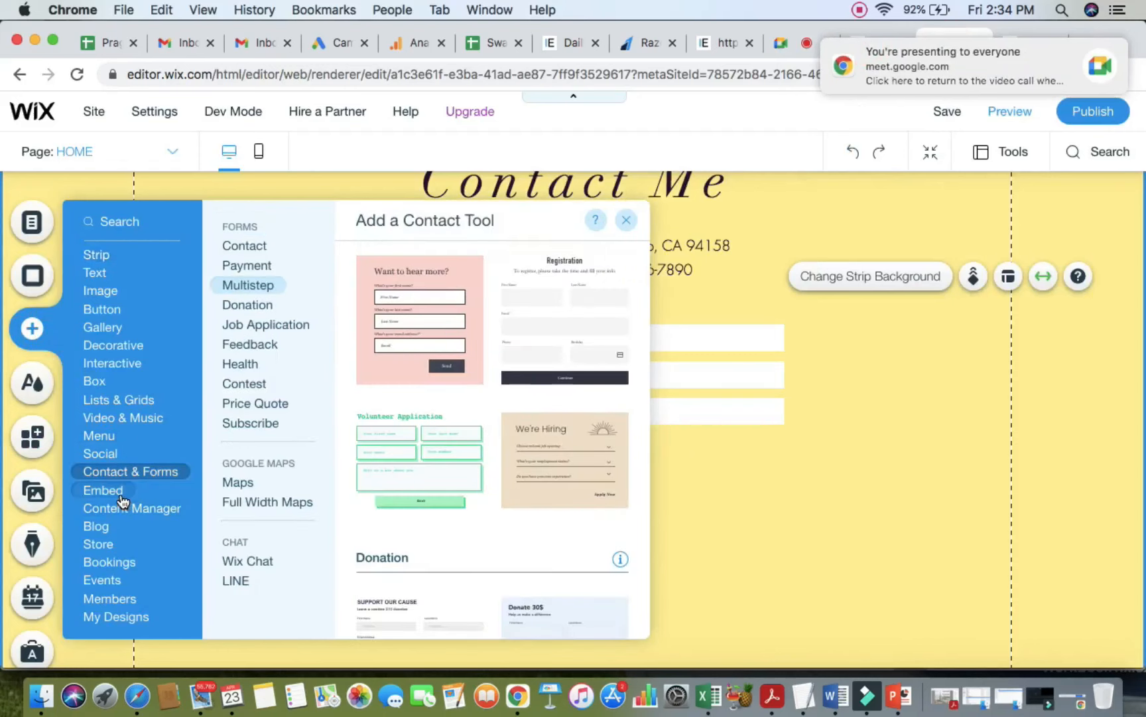
left_click(106, 491)
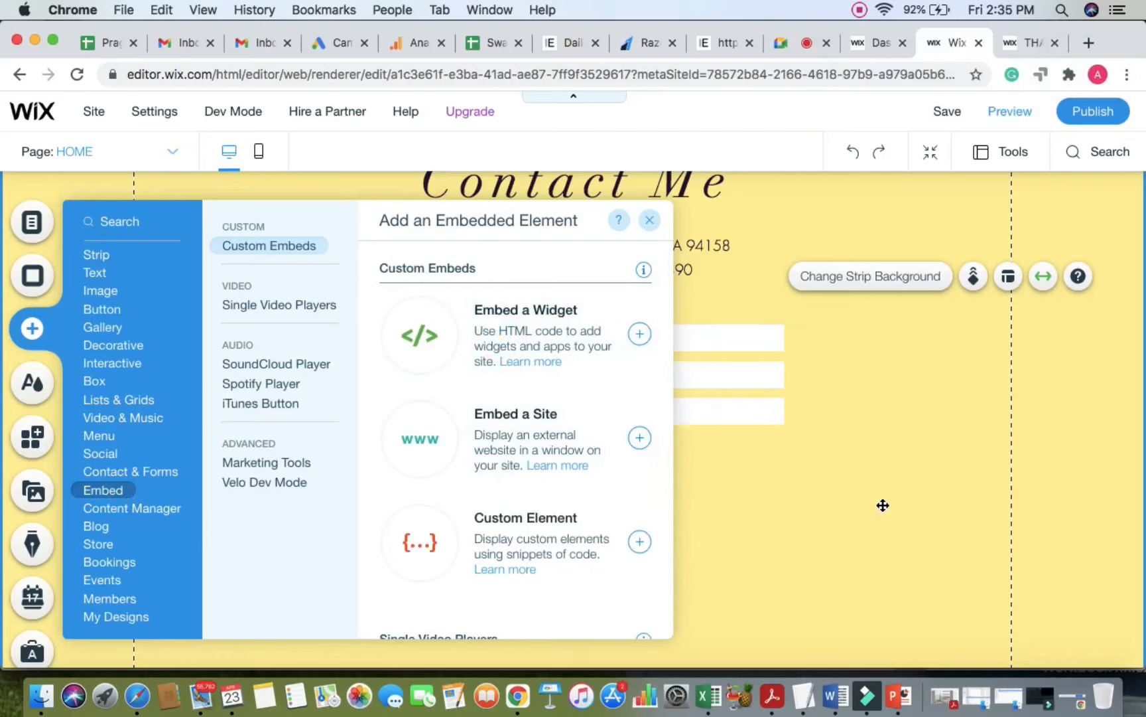
left_click(542, 323)
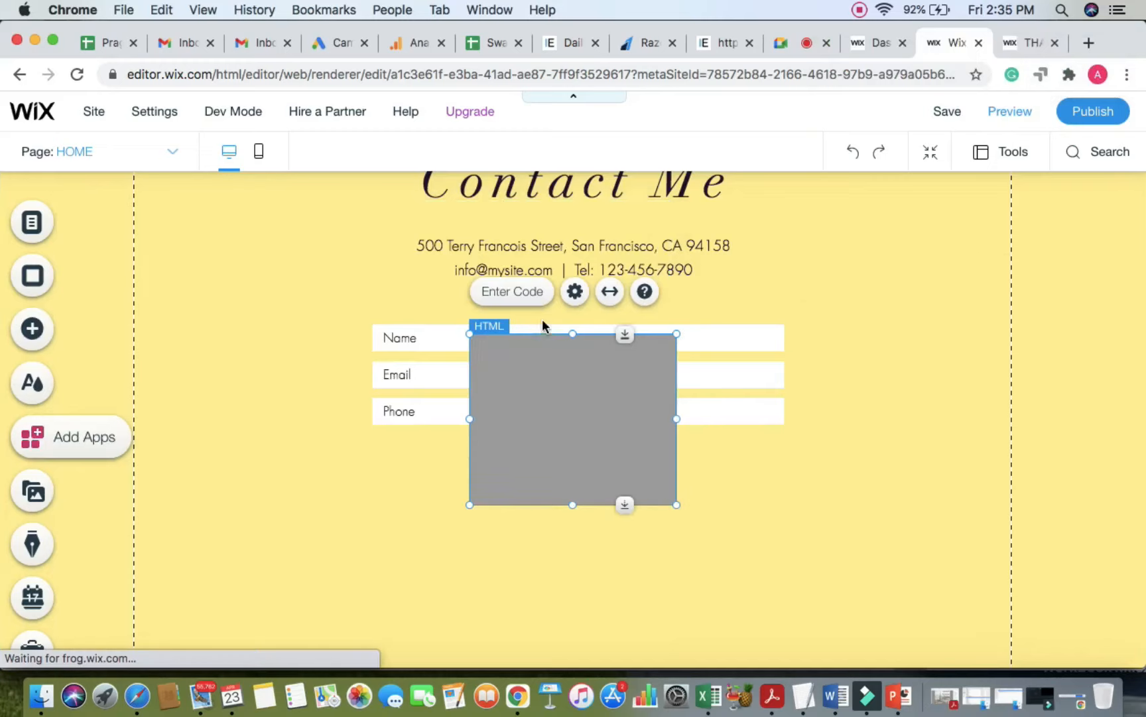
left_click_drag(596, 397, 933, 469)
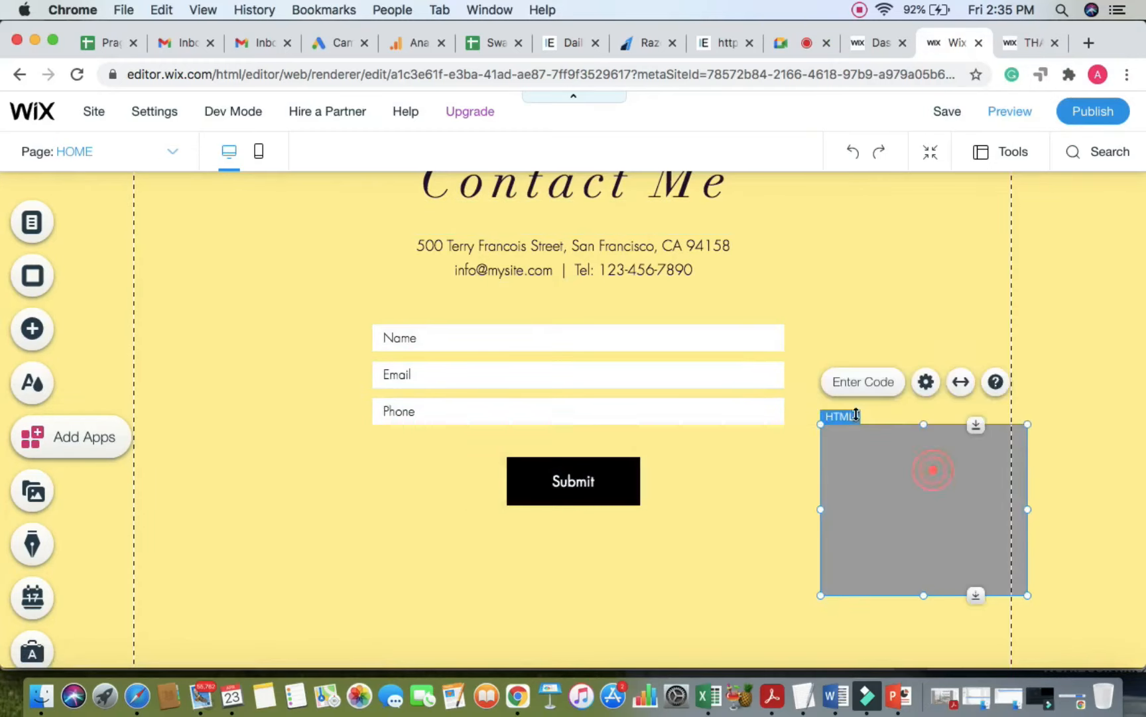
left_click(852, 383)
left_click(510, 415)
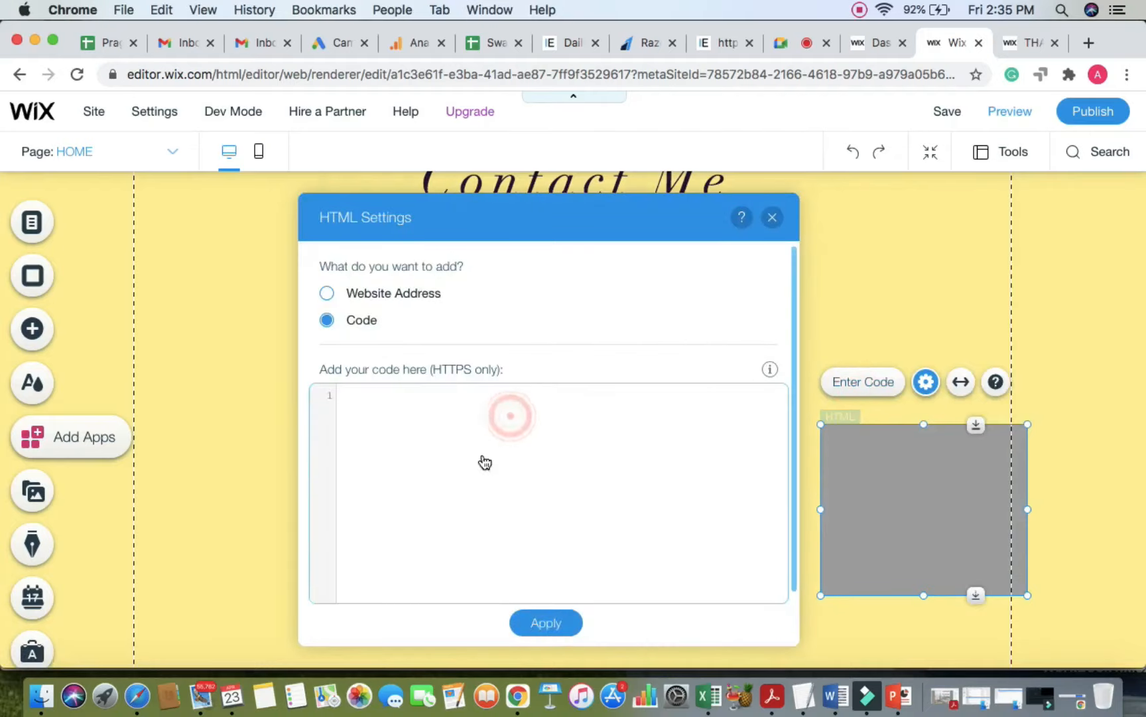
left_click(772, 217)
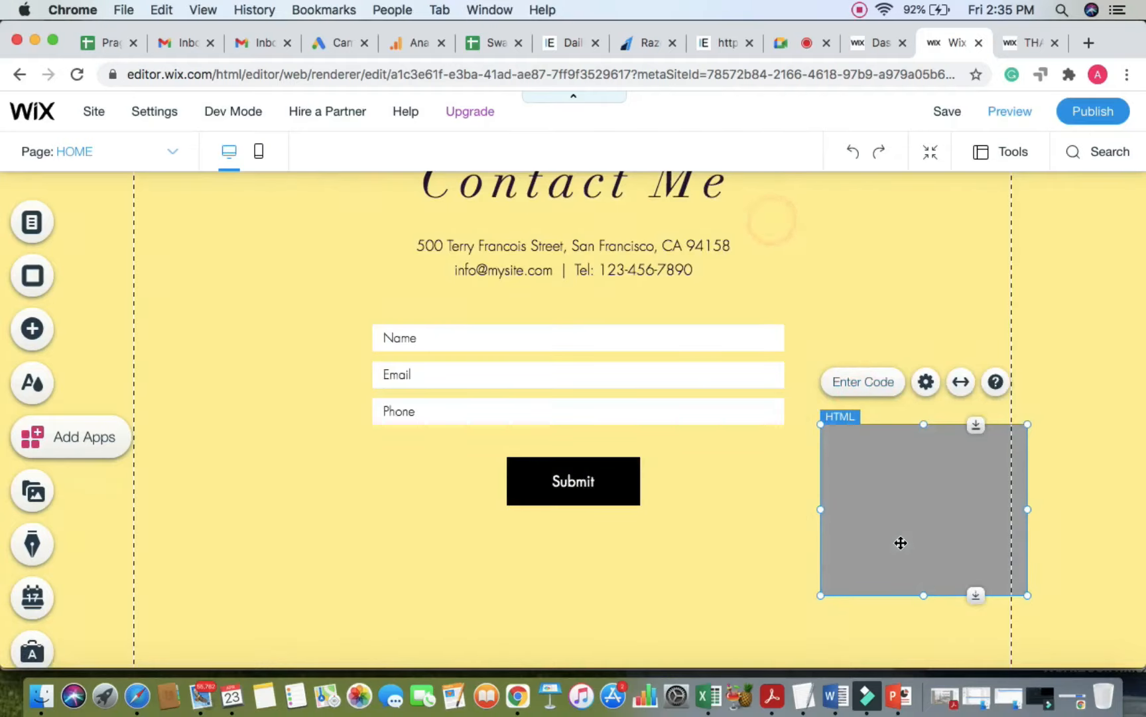
right_click(900, 543)
left_click(721, 586)
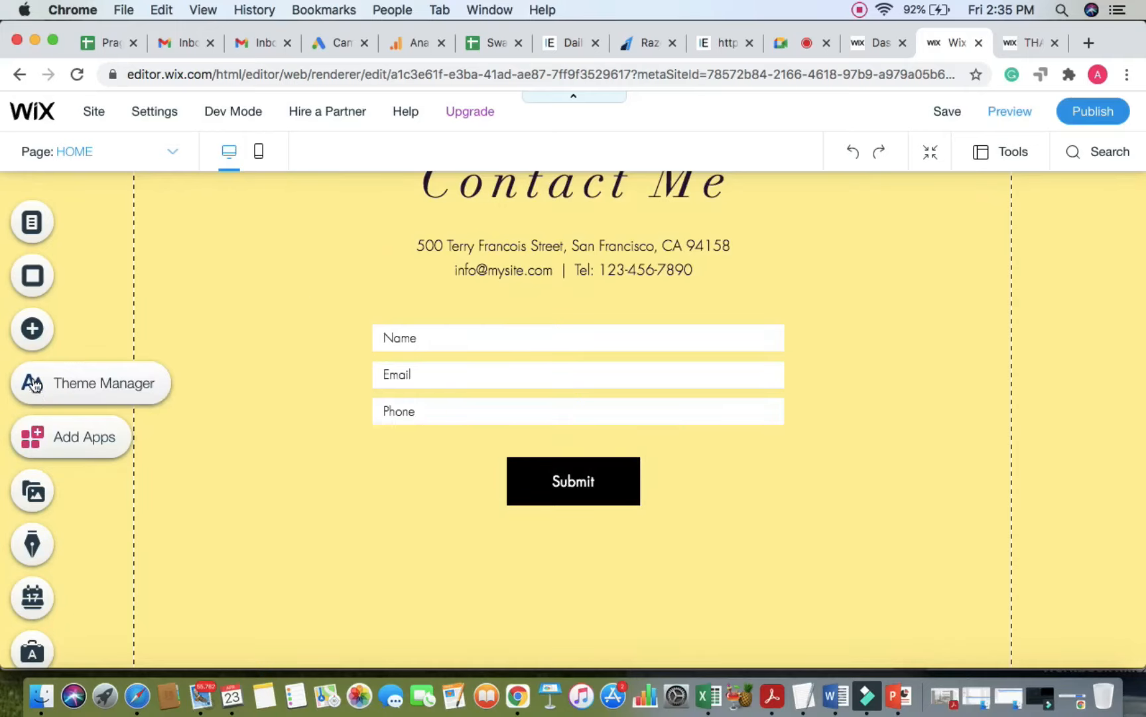
Step: Open the Add Elements panel and preview the Store category
left_click(44, 330)
mouse_move(126, 511)
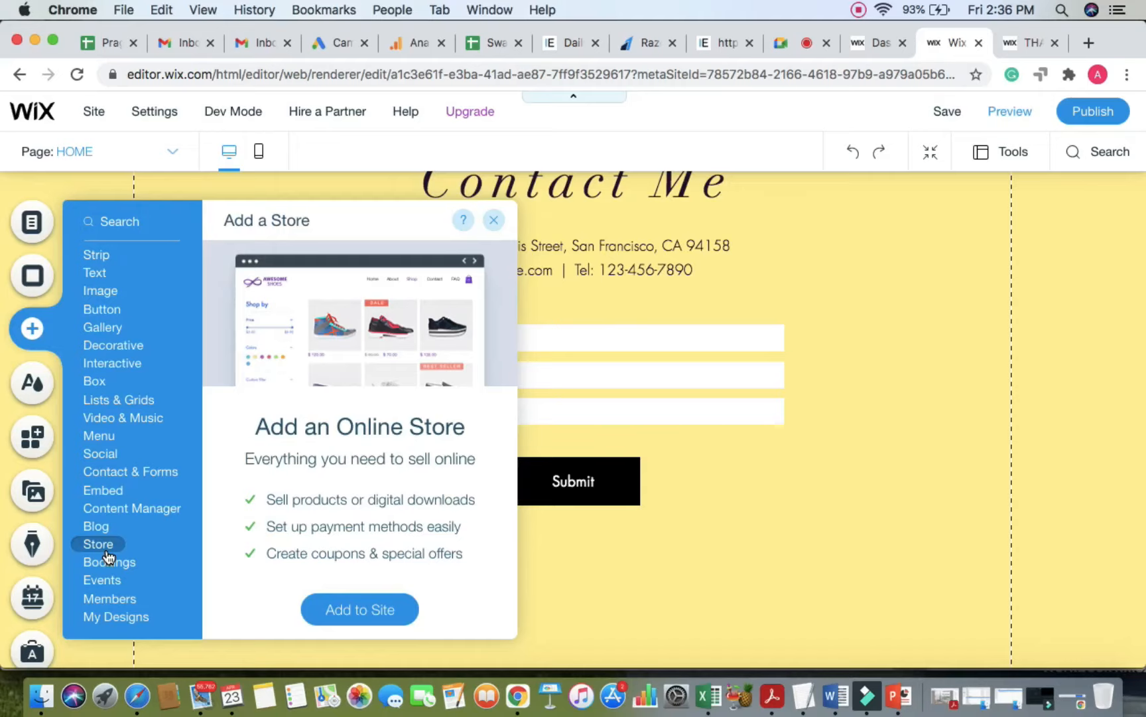
Step: Glance at the video meeting, return to the editor, and close the Add Store panel
left_click(835, 47)
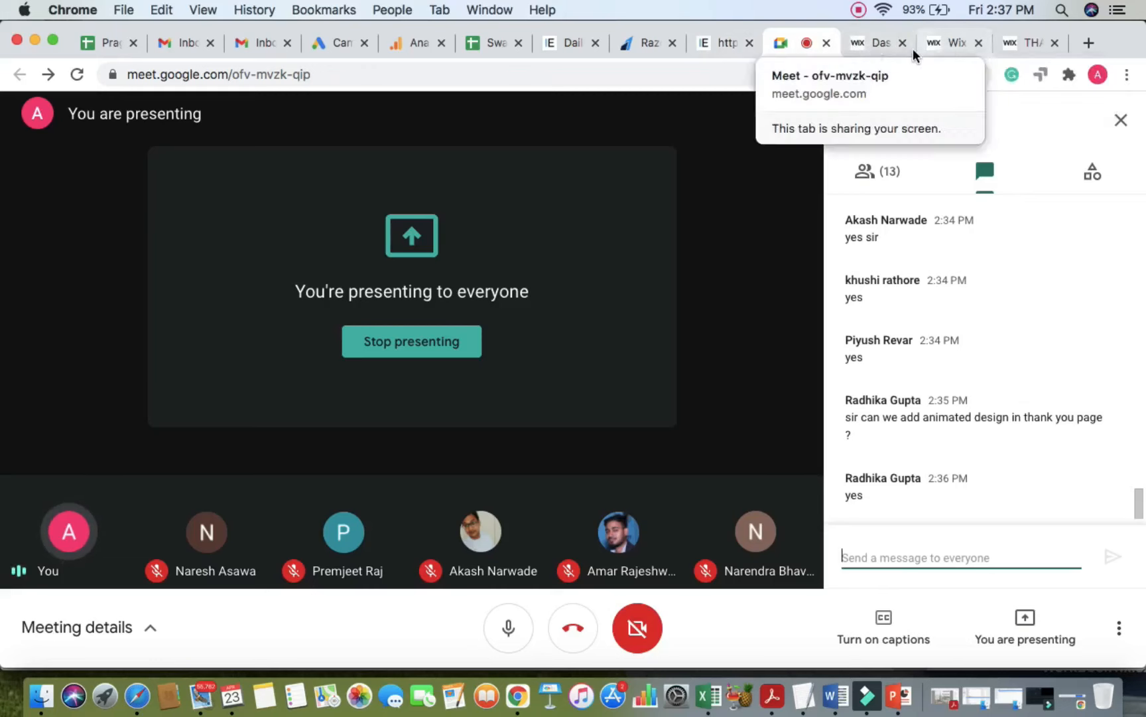
left_click(962, 47)
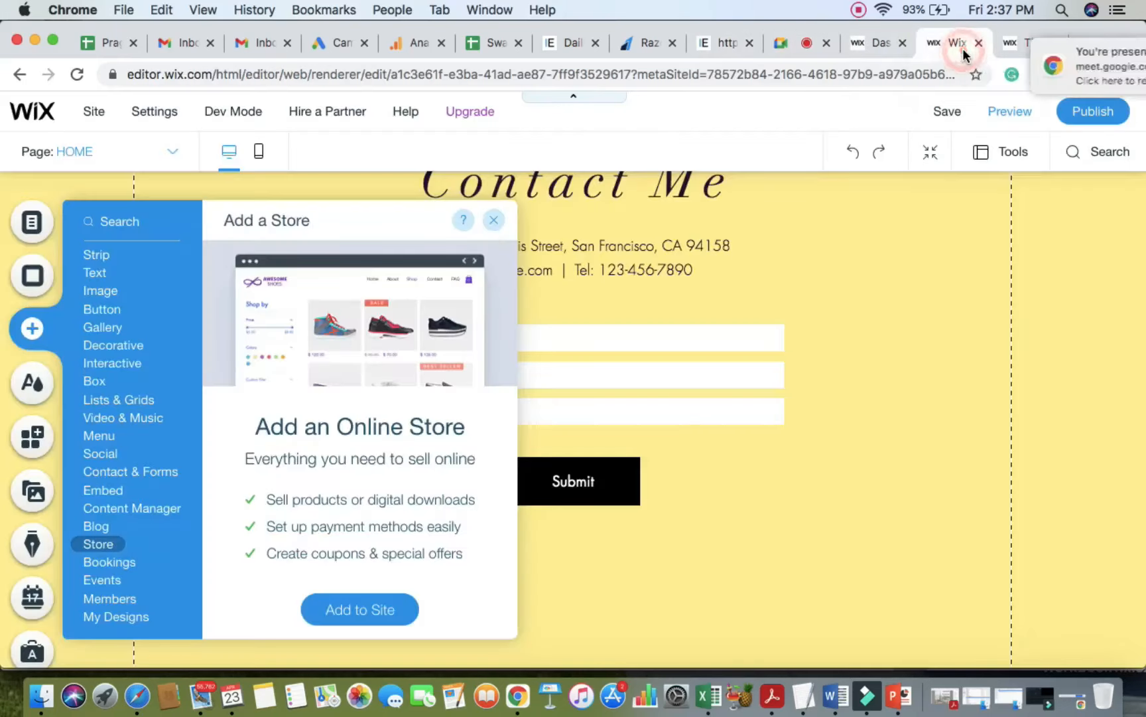
left_click(494, 221)
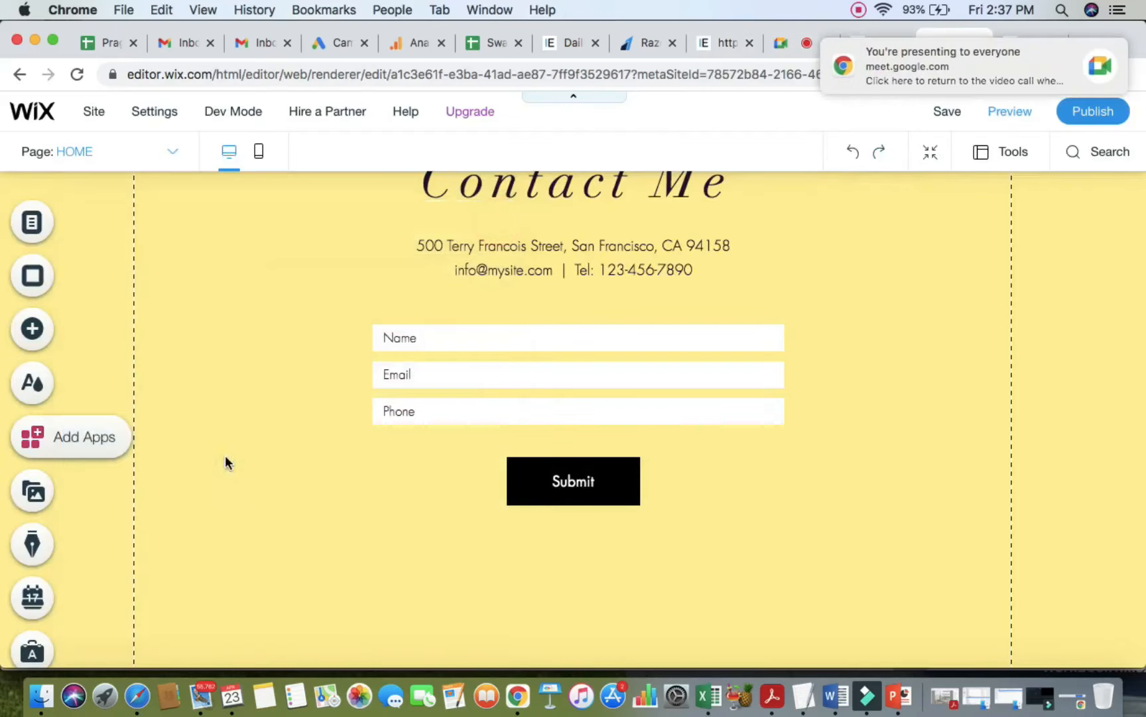
Step: Dismiss the Add Bookings panel and open the Site Colors theme settings
left_click(32, 332)
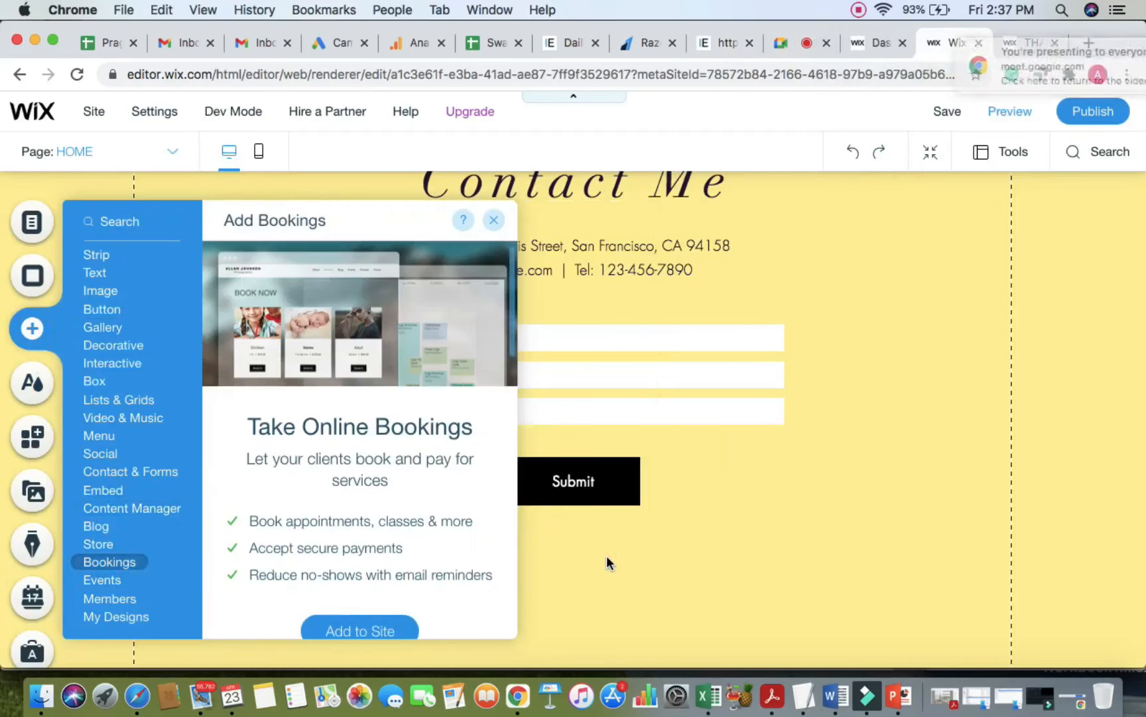
left_click(607, 558)
left_click(940, 462)
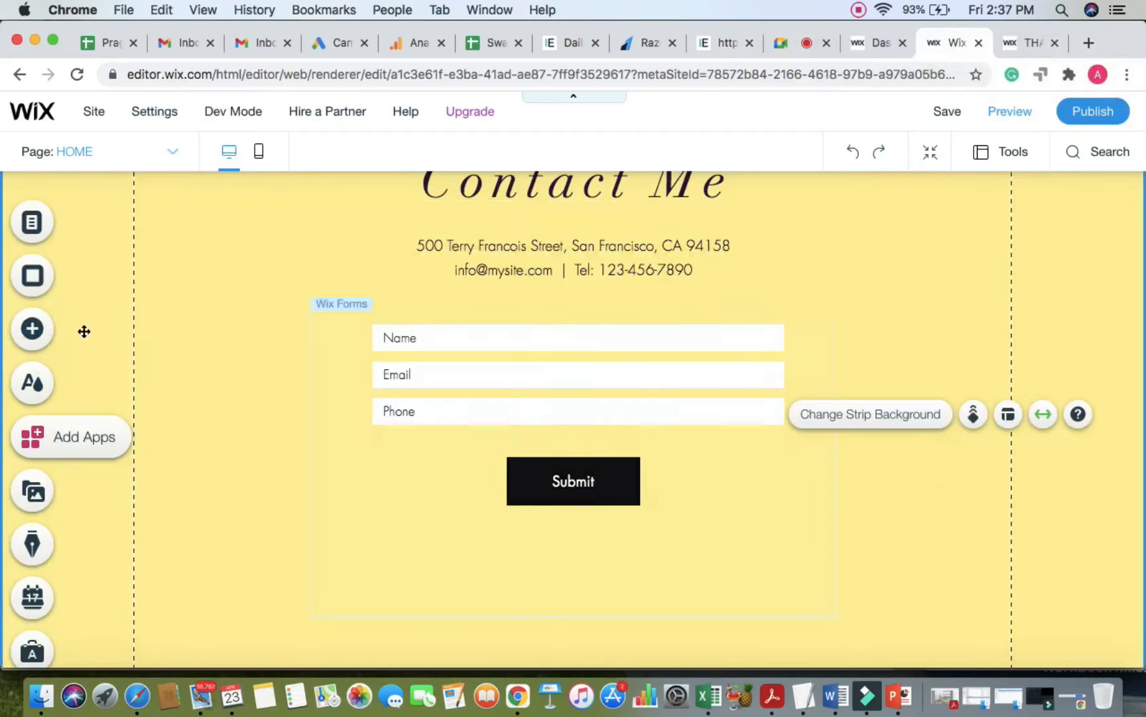
left_click(32, 328)
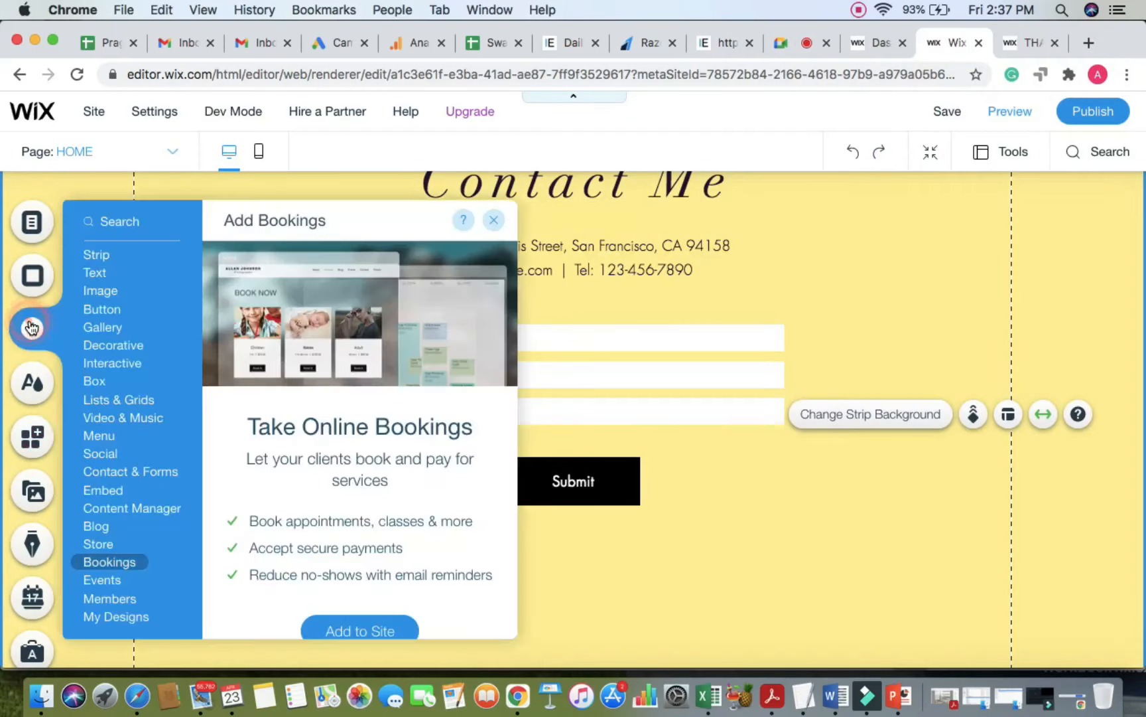
left_click(32, 396)
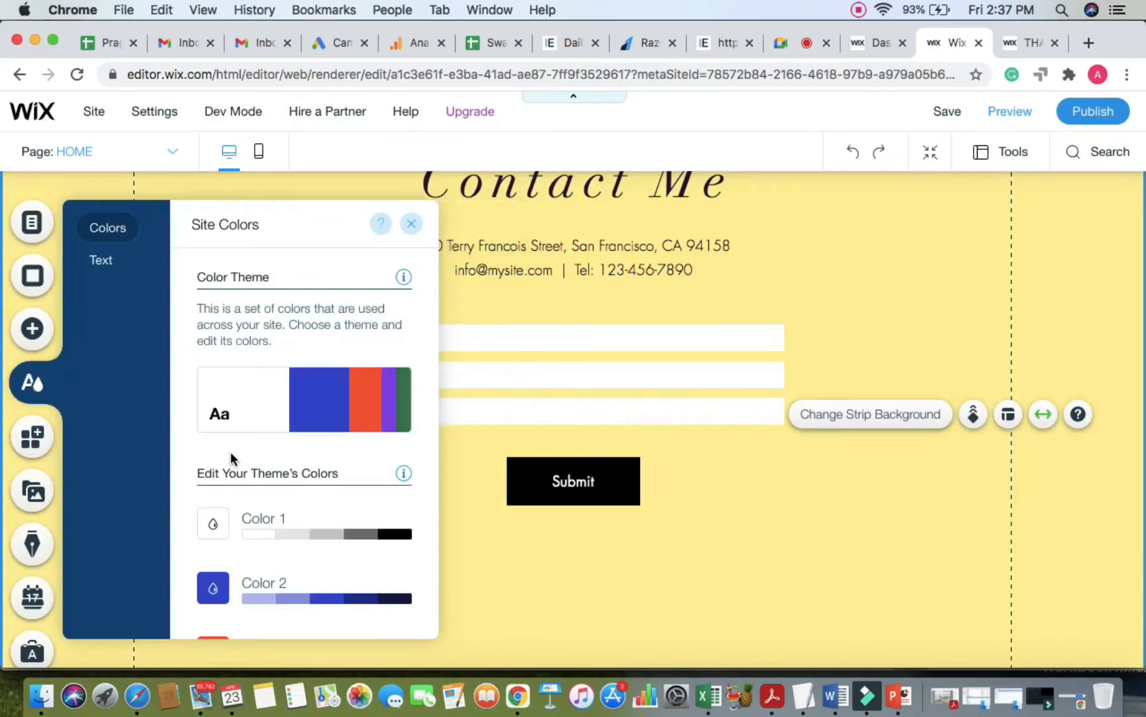
Step: Look through the site's theme colours, then close the Site Colors panel
scroll(231, 454, "down", 3)
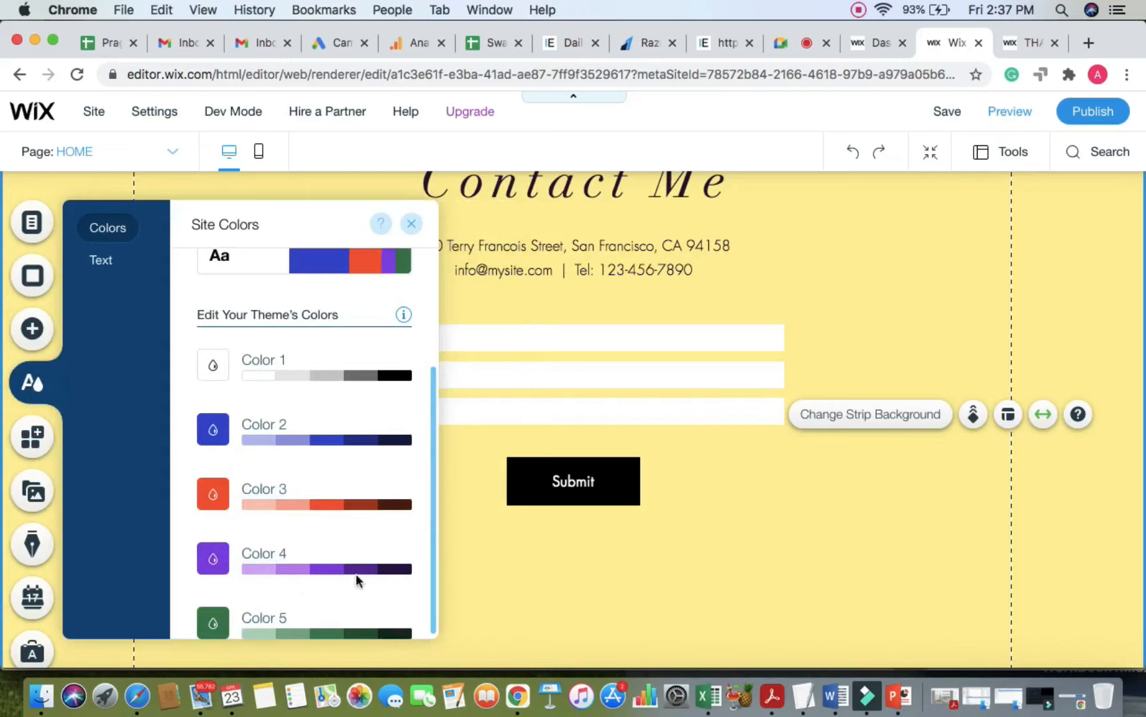
scroll(366, 426, "up", 1)
scroll(302, 424, "down", 1)
left_click(410, 226)
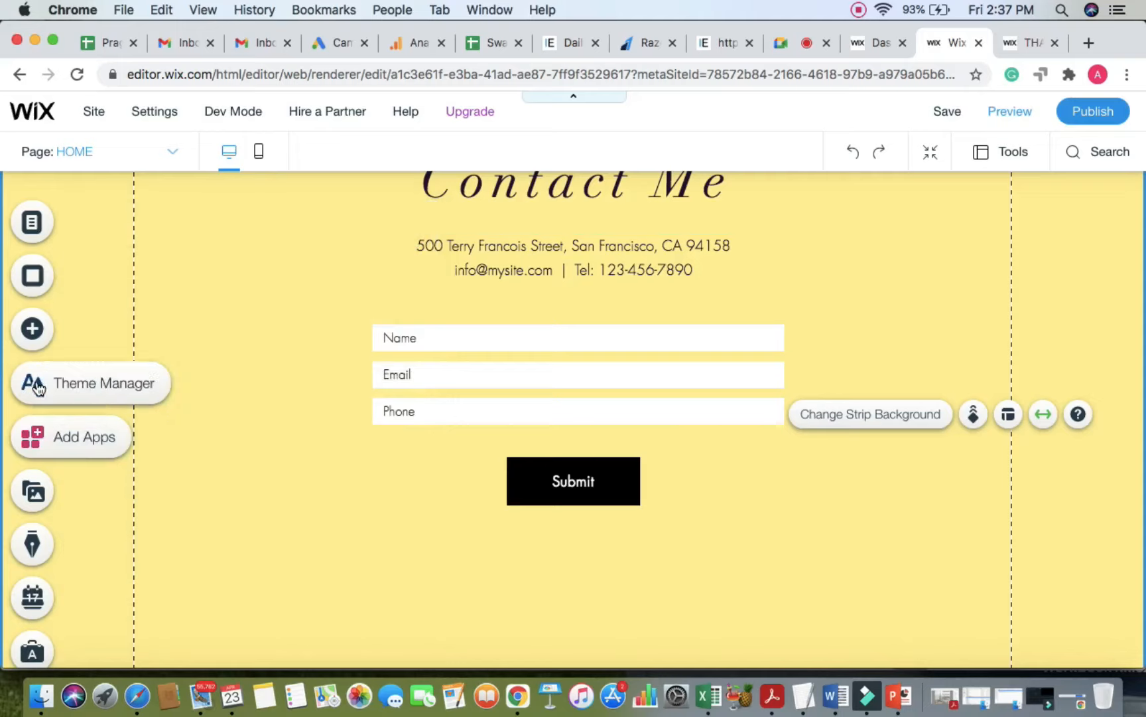
Step: Search the App Market for 'CHAT' and add the Wix Chat app to the site
left_click(46, 439)
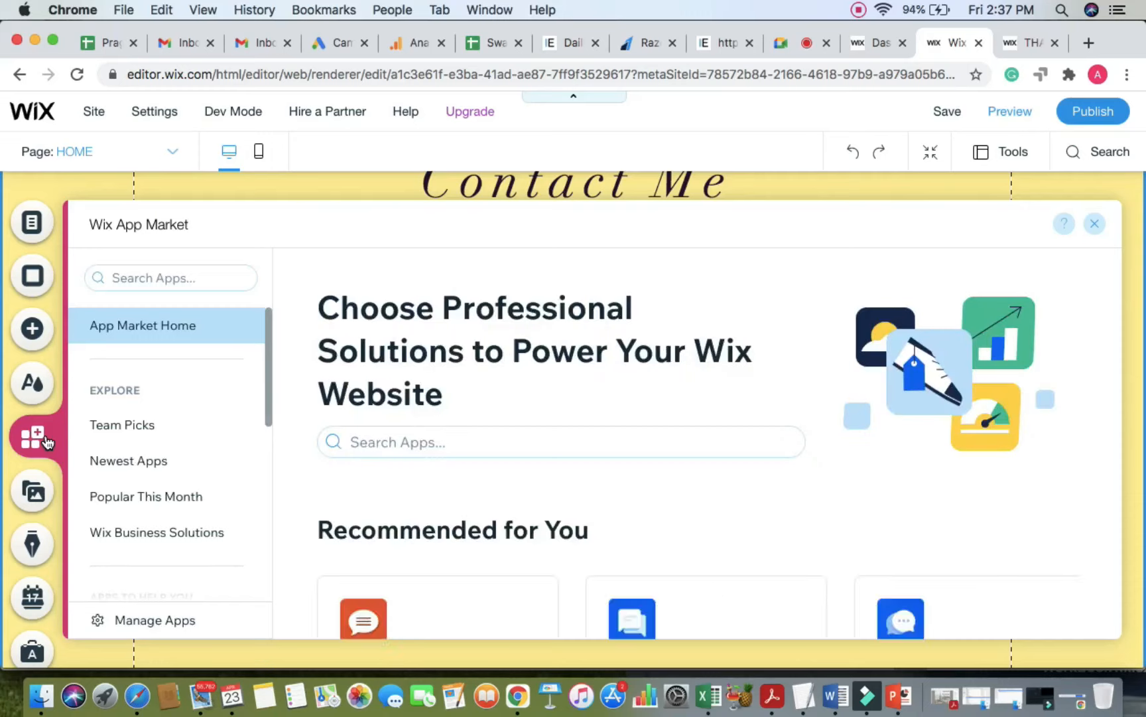
left_click(371, 453)
type("CHAT")
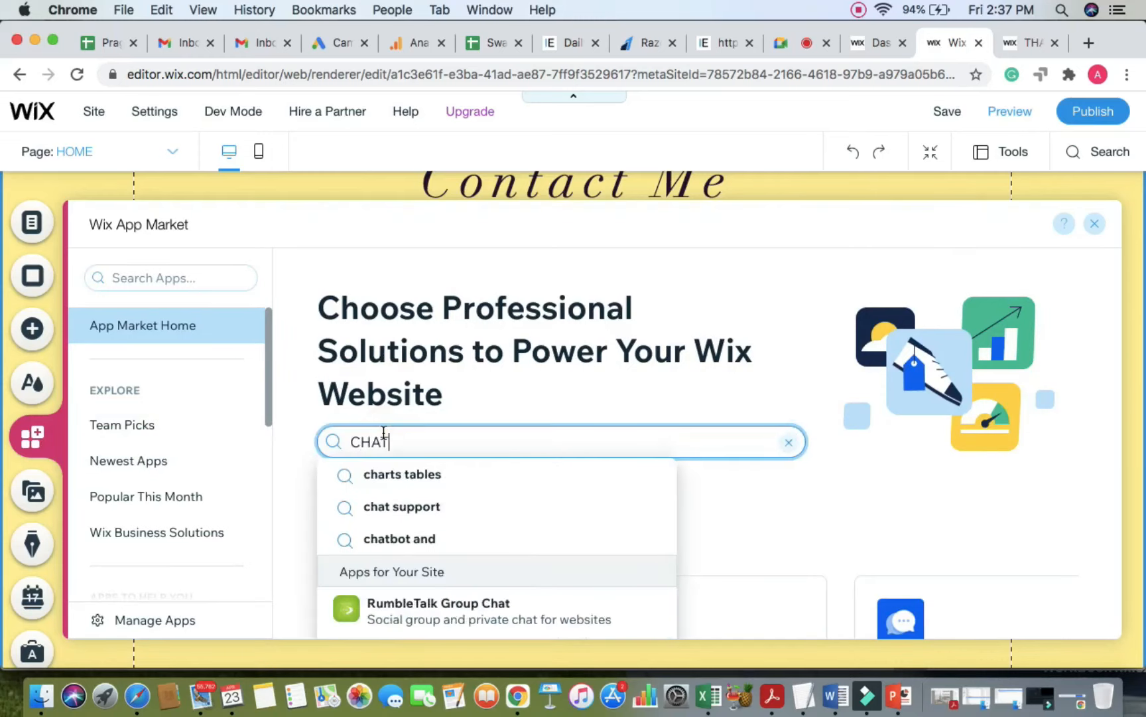
key("Return")
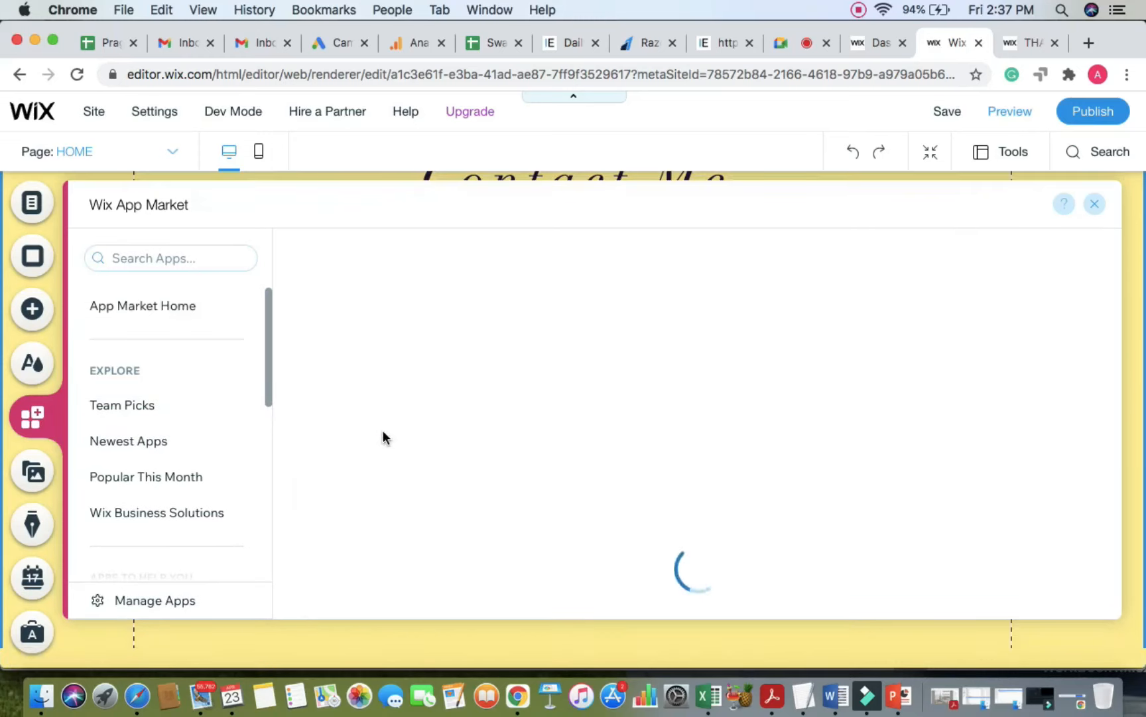
scroll(564, 469, "down", 2)
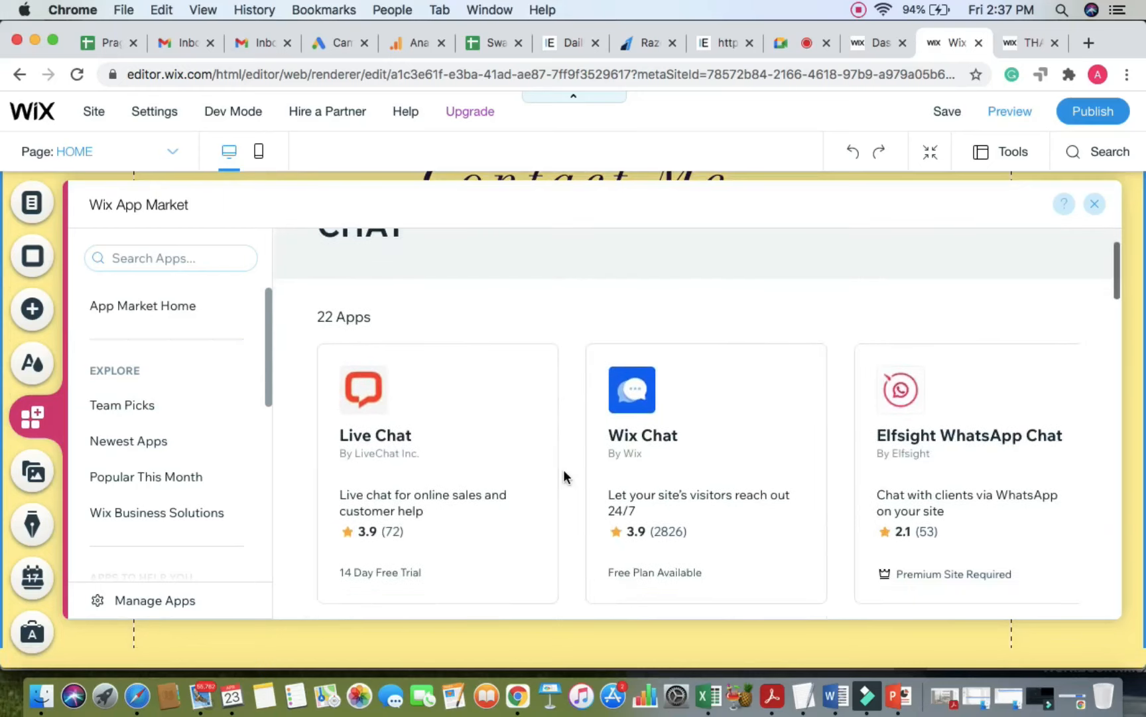
scroll(571, 465, "down", 1)
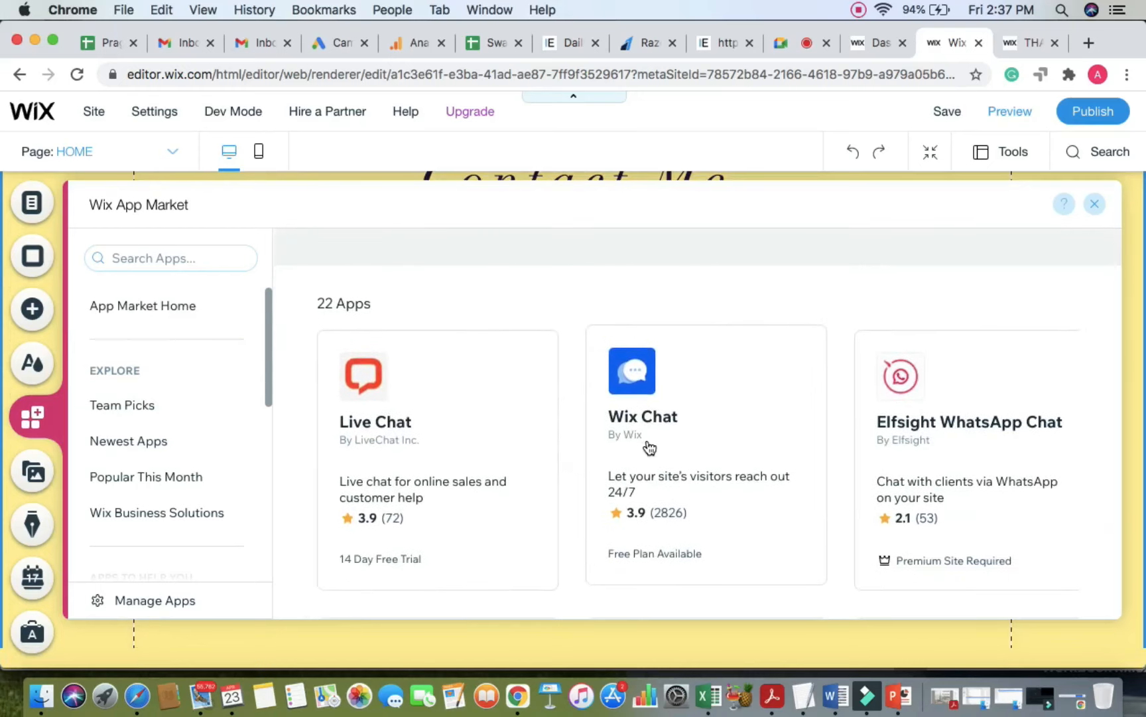
left_click(650, 449)
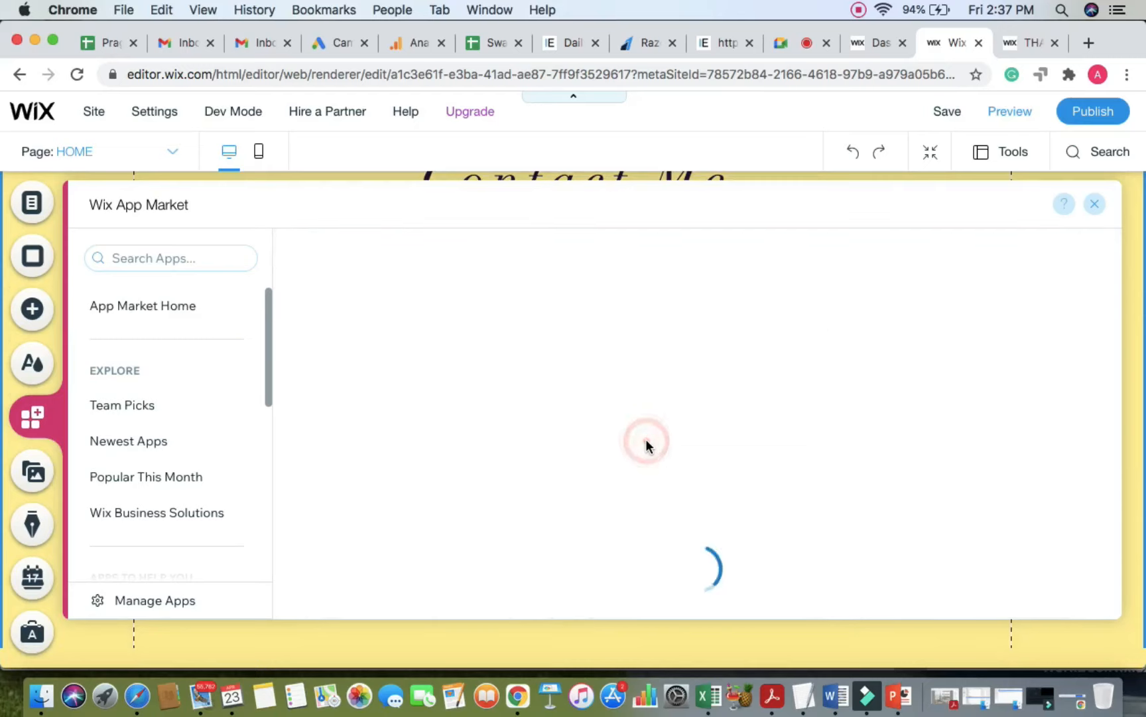
scroll(550, 587, "down", 1)
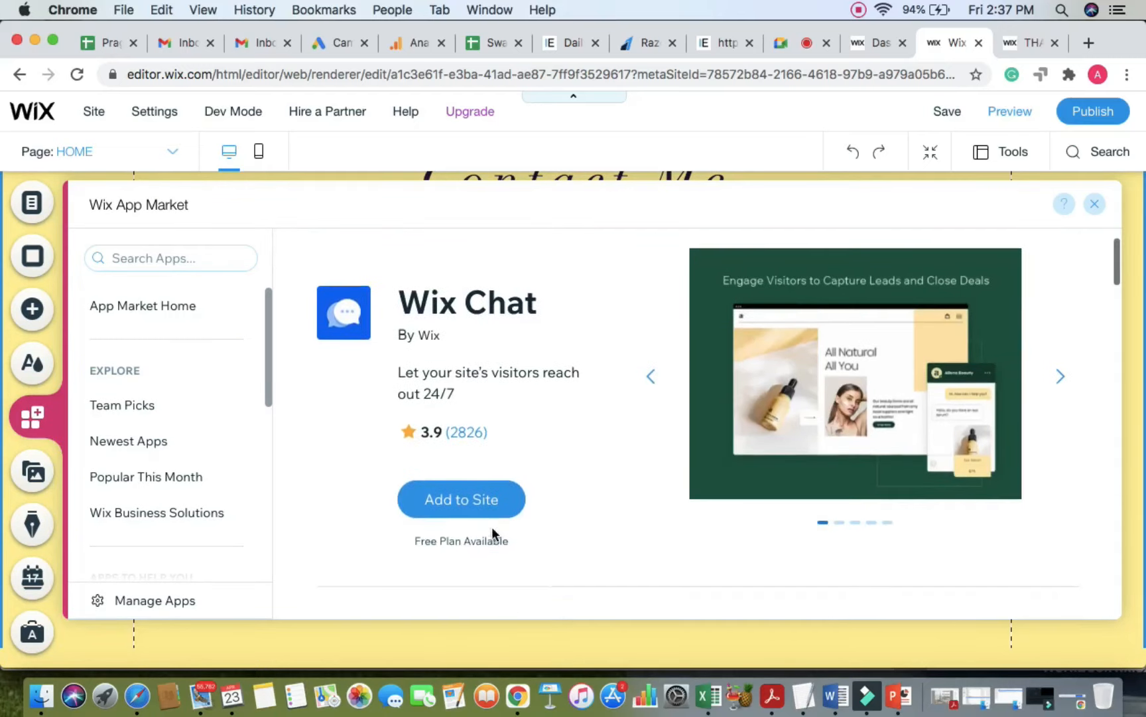
left_click(482, 500)
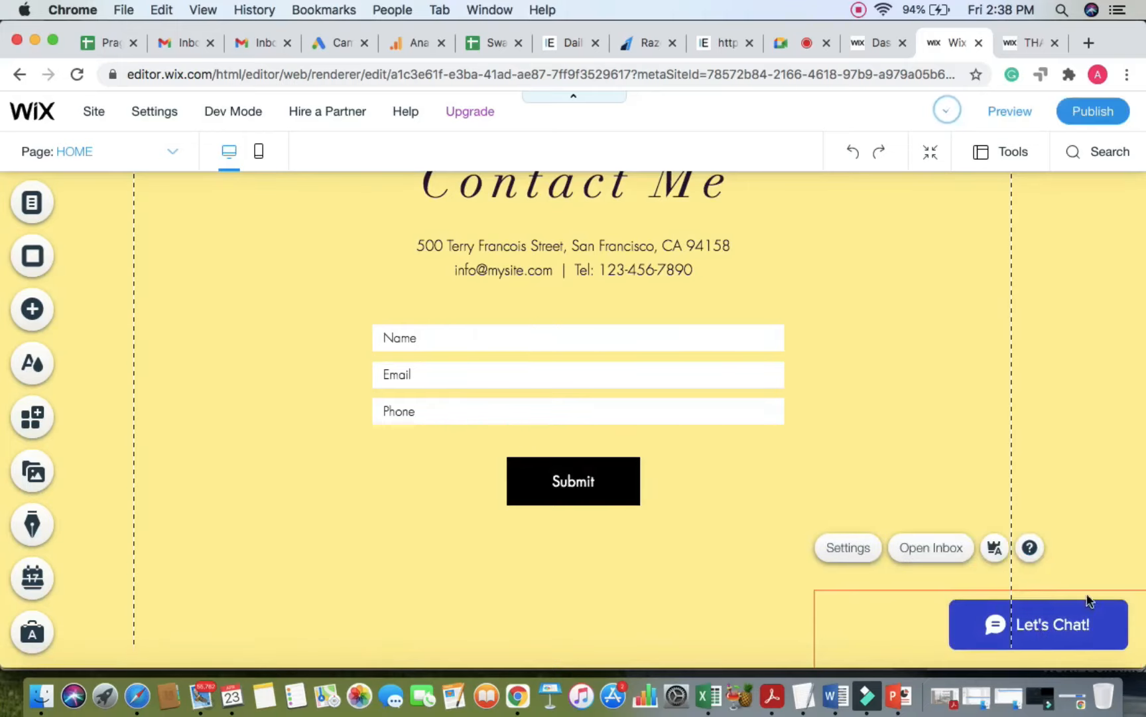
scroll(1103, 528, "down", 2)
scroll(1087, 489, "up", 3)
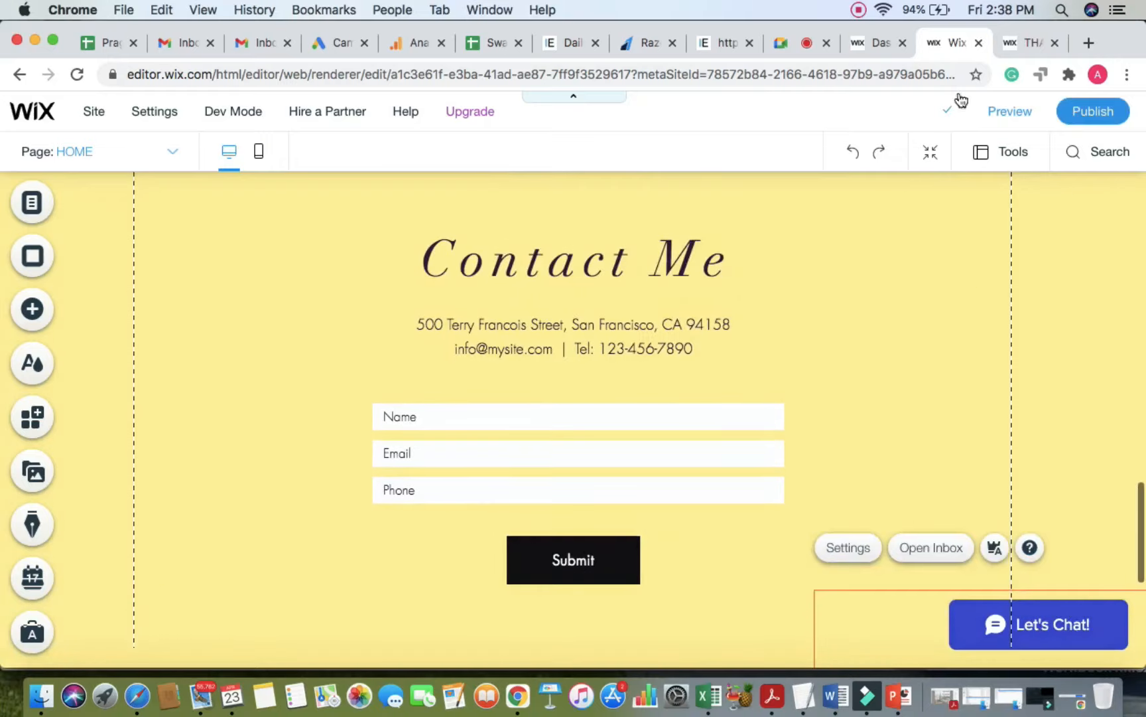
left_click(796, 43)
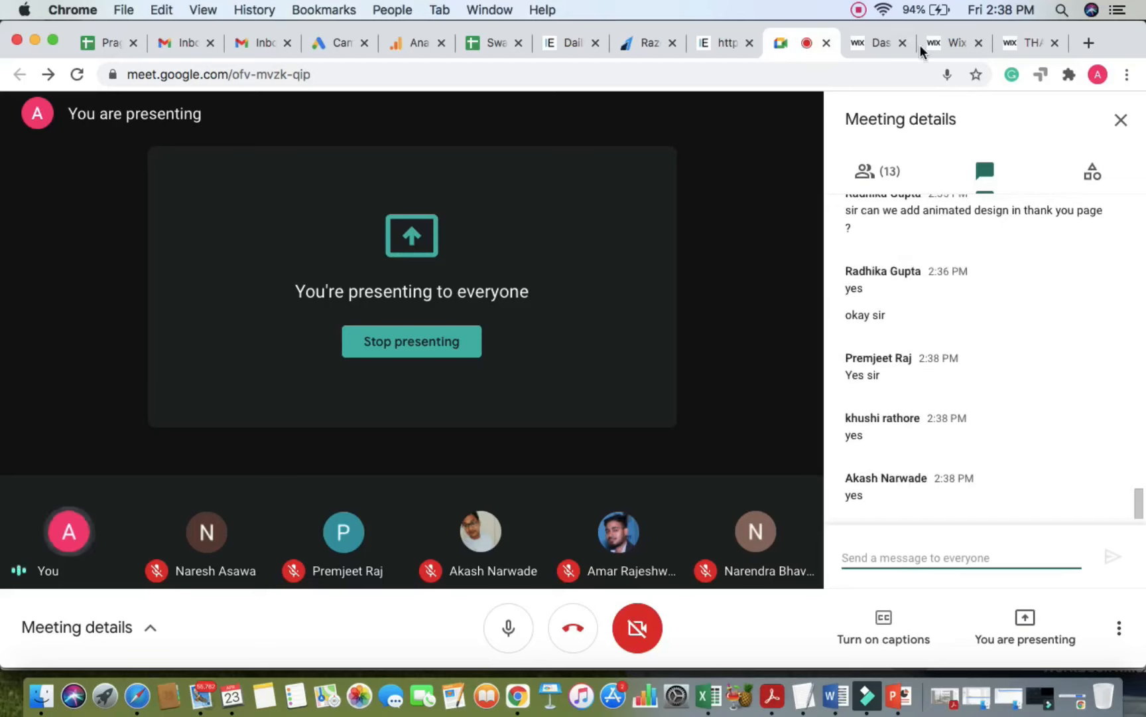
left_click(1021, 44)
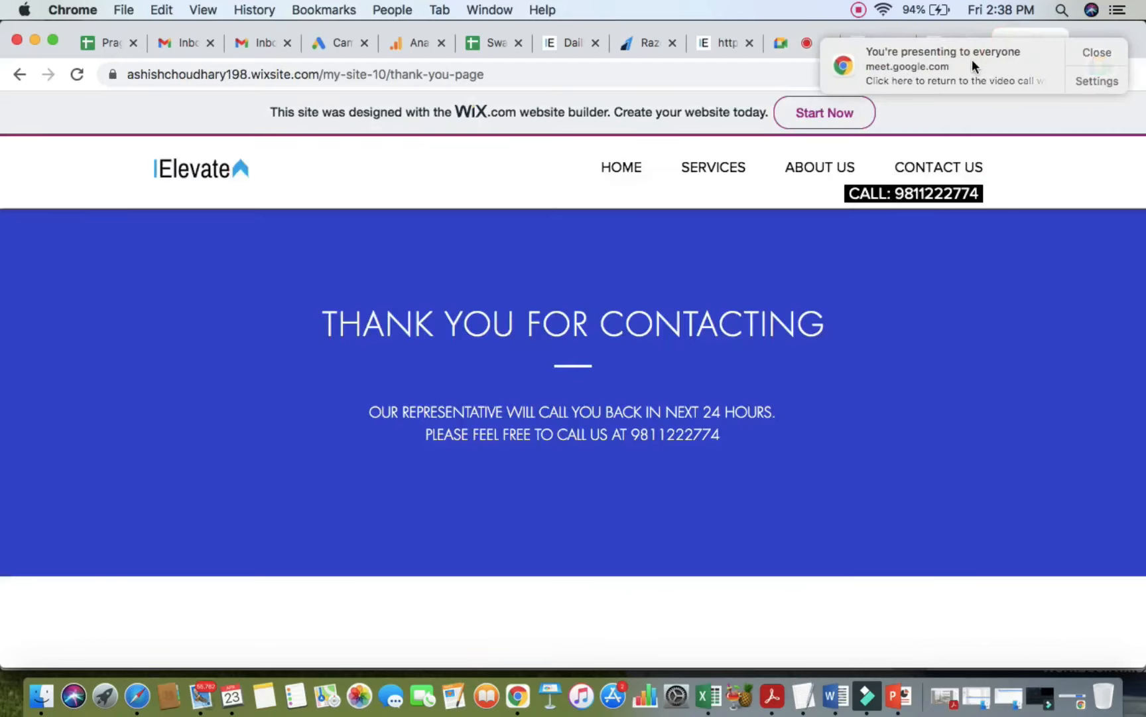
left_click(608, 166)
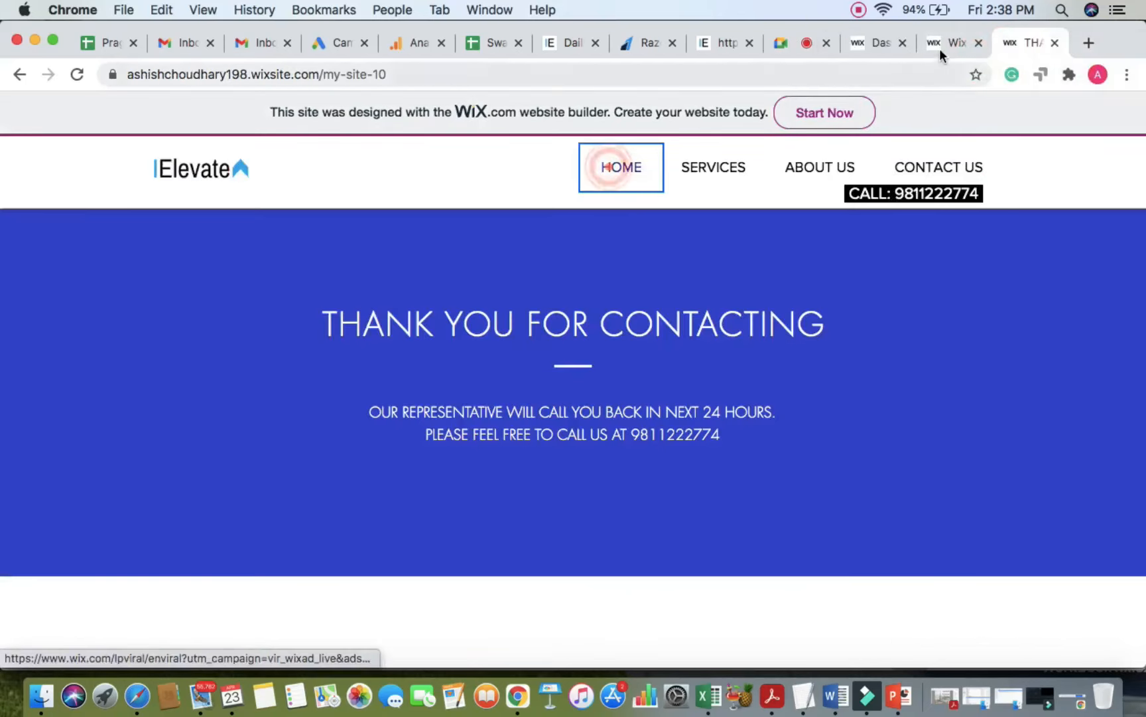
left_click(942, 42)
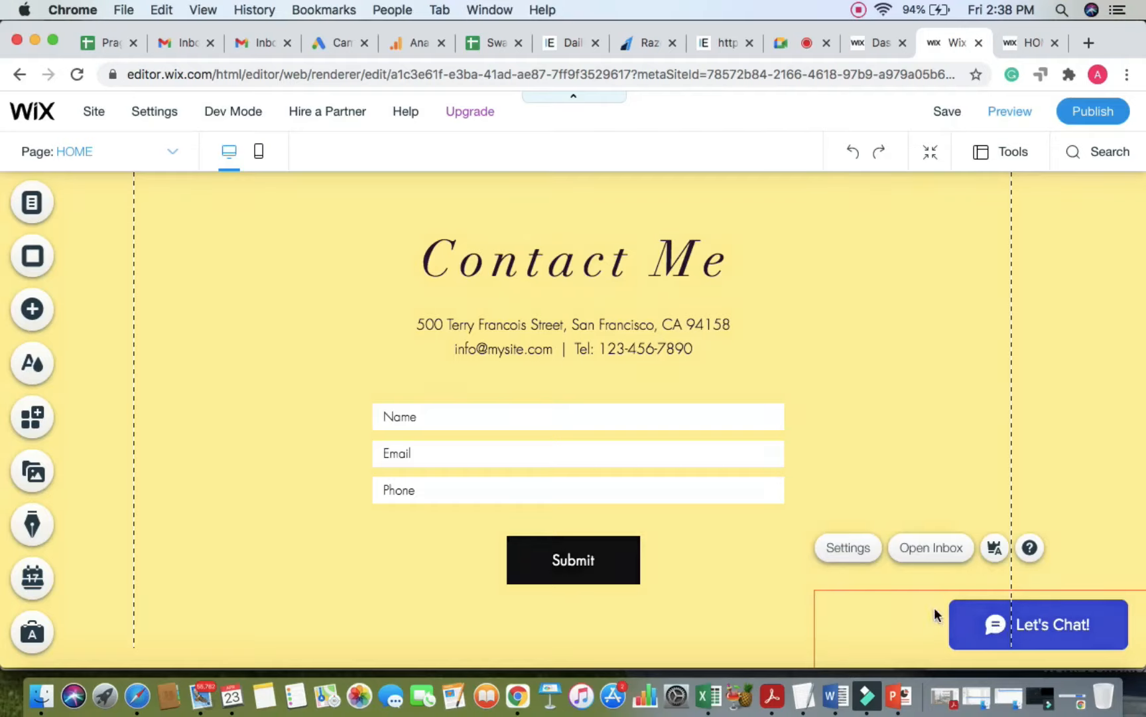
Step: Open the Wix Chat settings and view the pre-chat form and visibility options
left_click(854, 551)
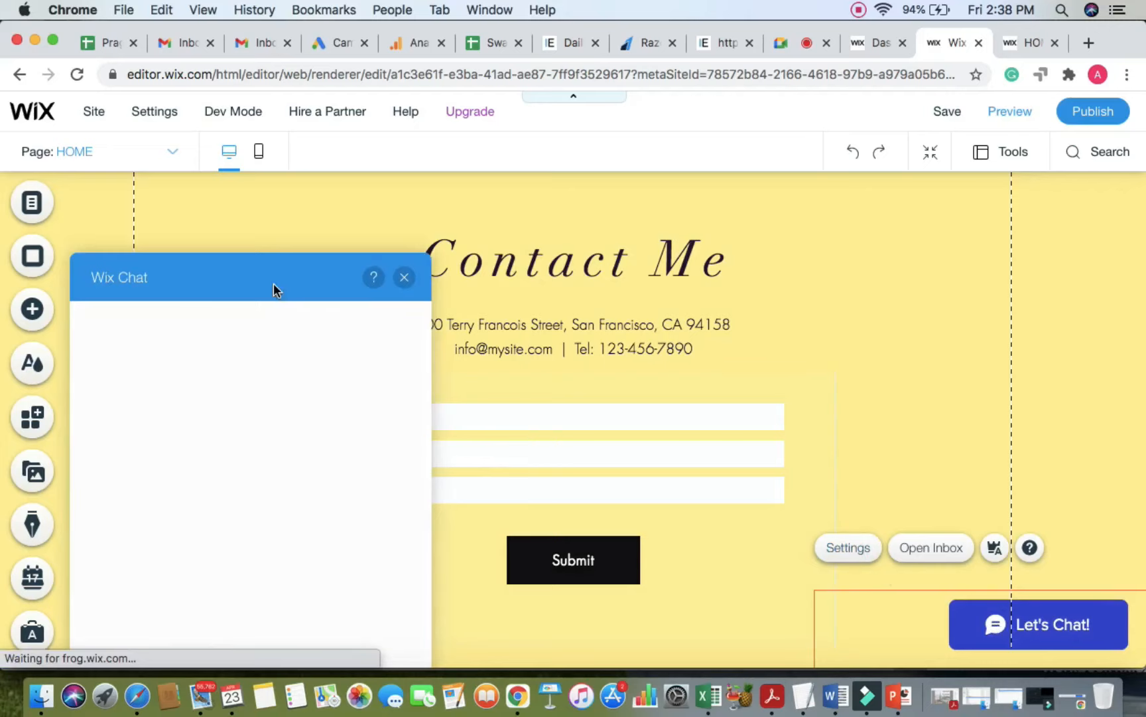
left_click_drag(274, 290, 313, 208)
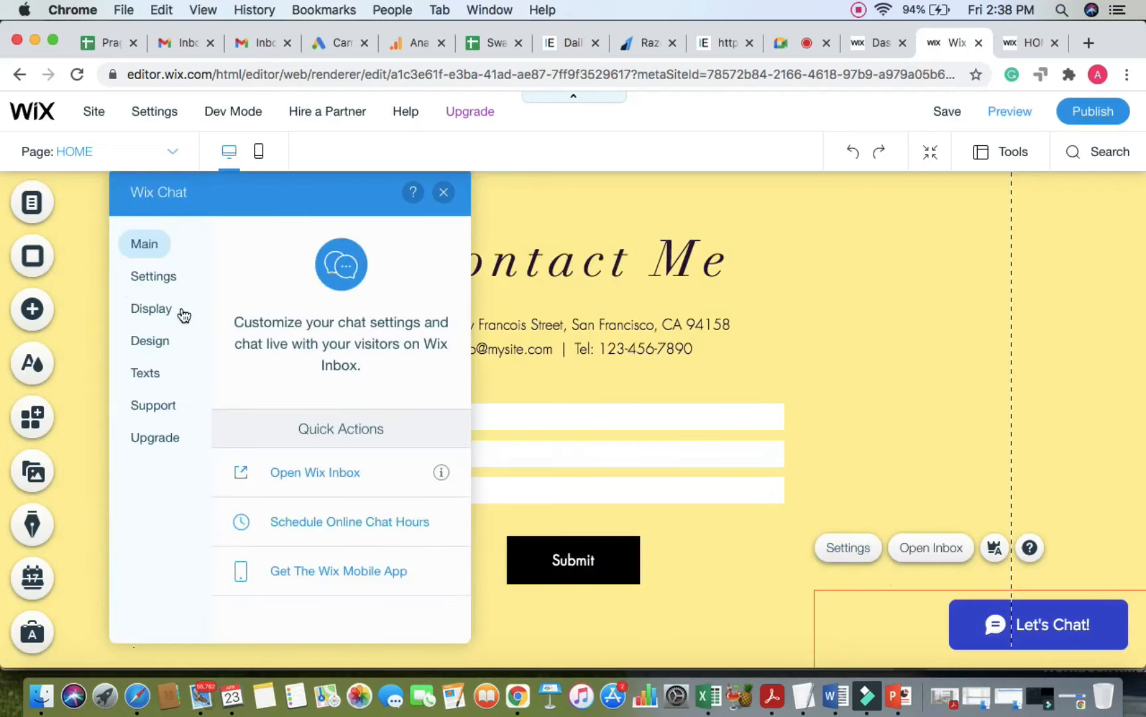
left_click(150, 278)
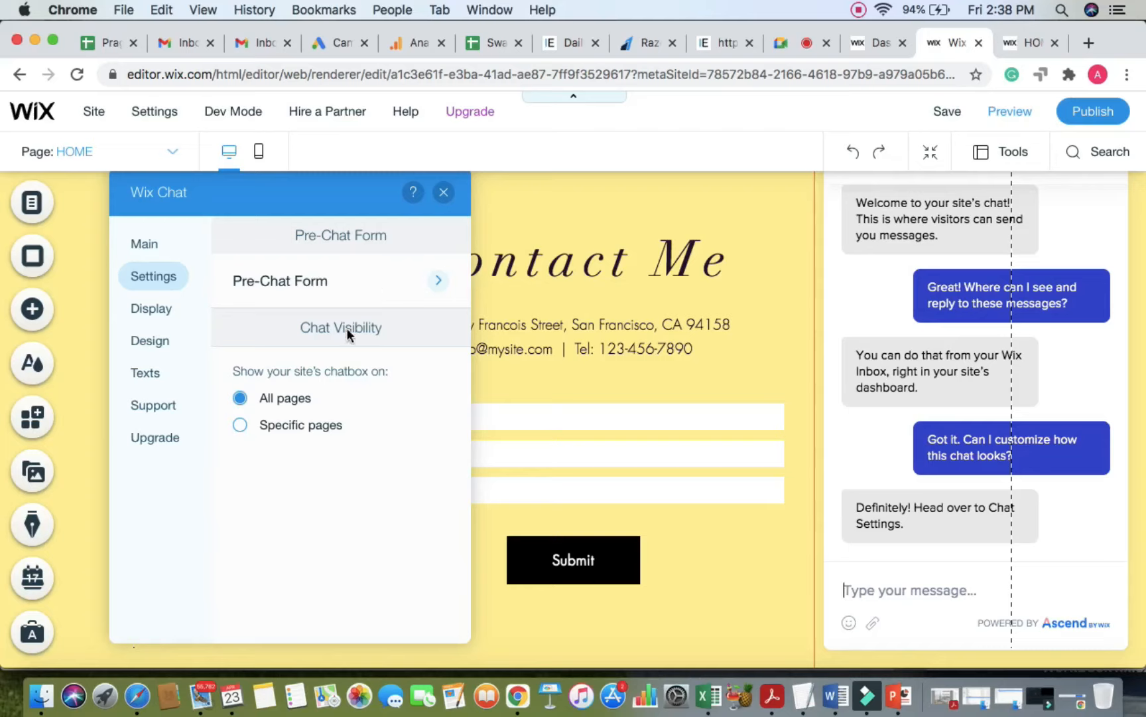
Step: Try the bottom-left display position, keep the chat at bottom right, and return to Settings
left_click(145, 309)
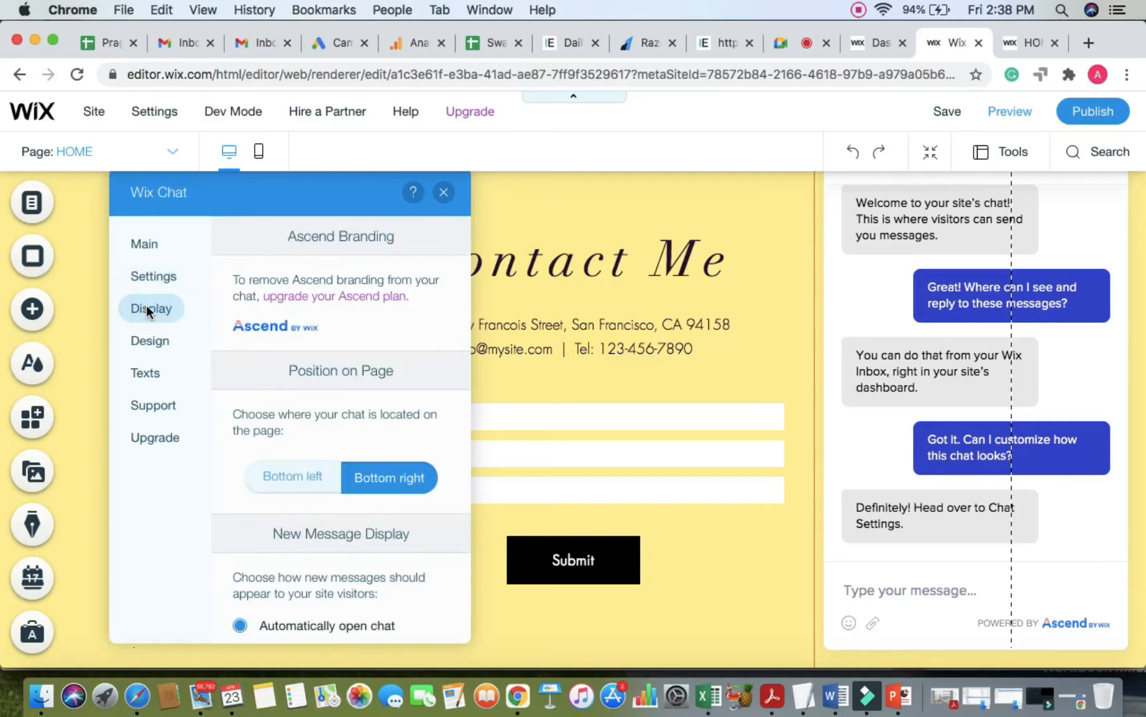
left_click(285, 483)
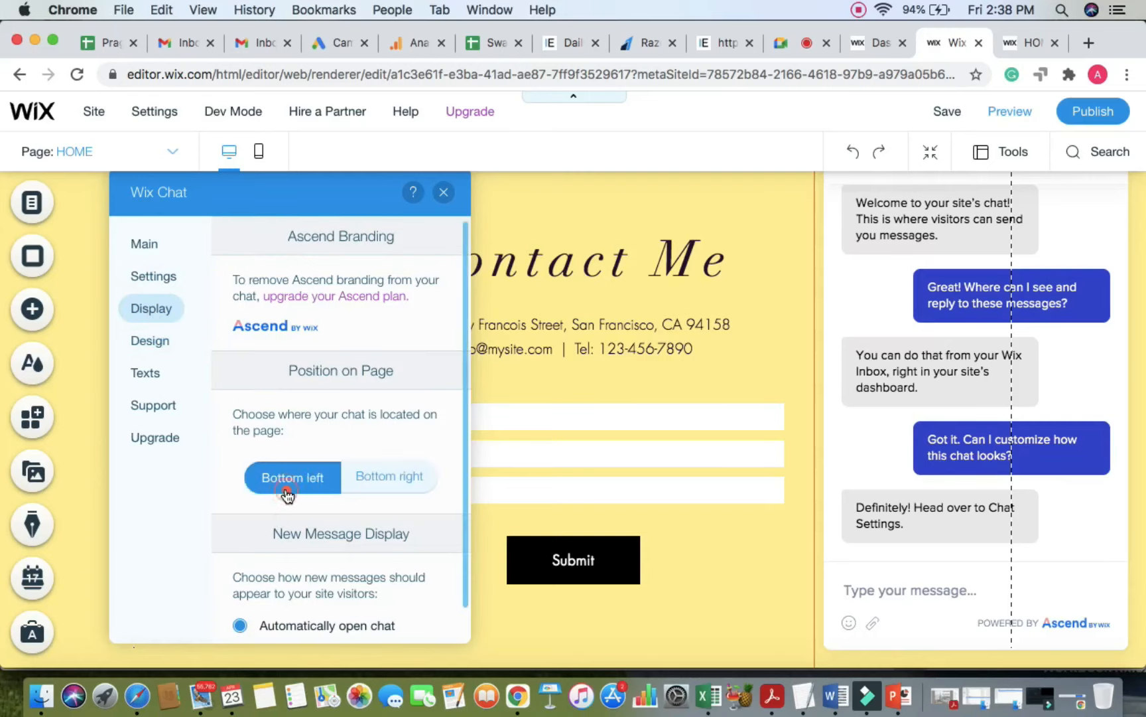
left_click(383, 483)
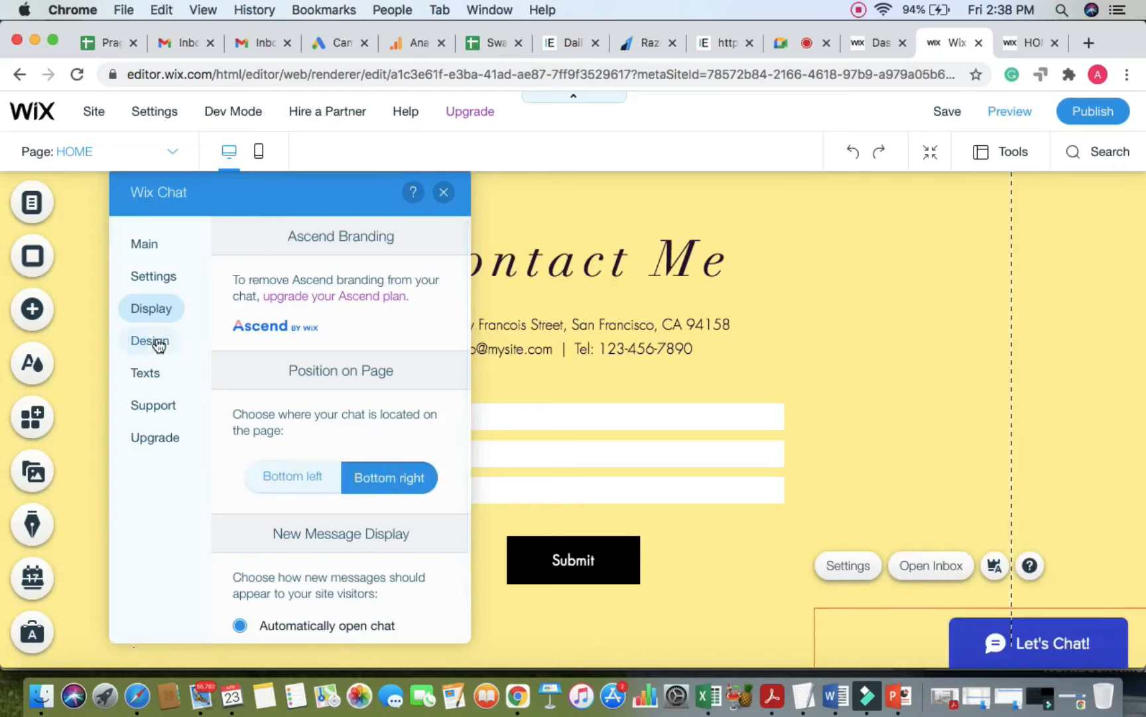
left_click(154, 243)
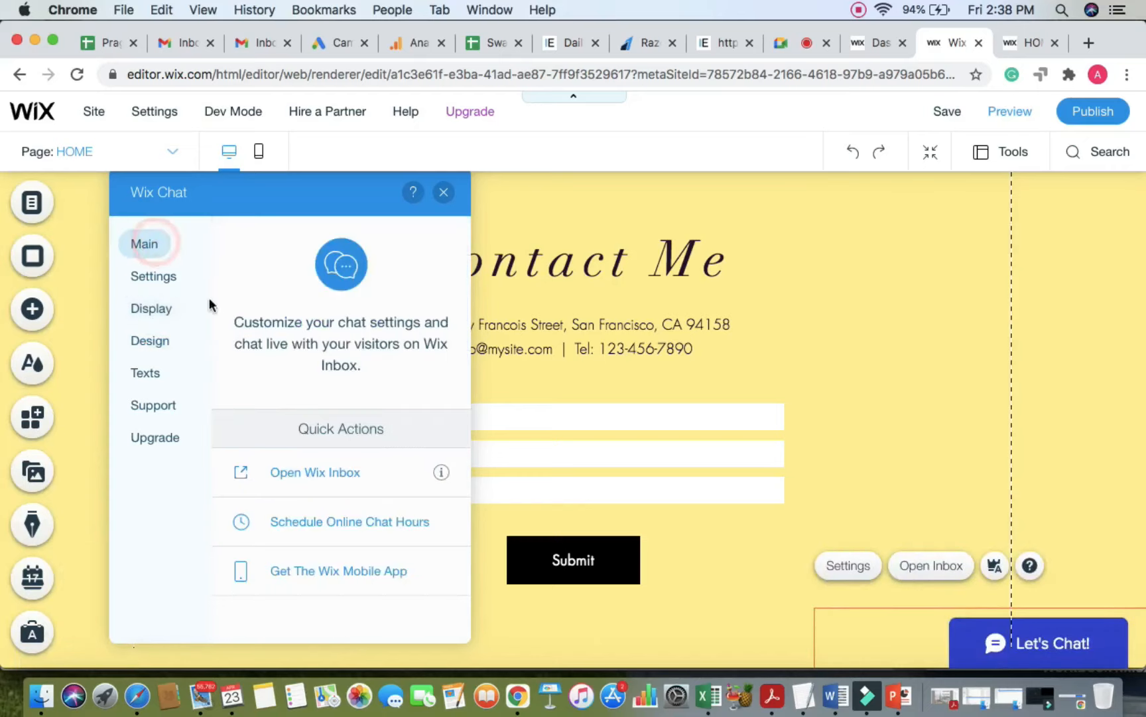
left_click(329, 474)
left_click(162, 278)
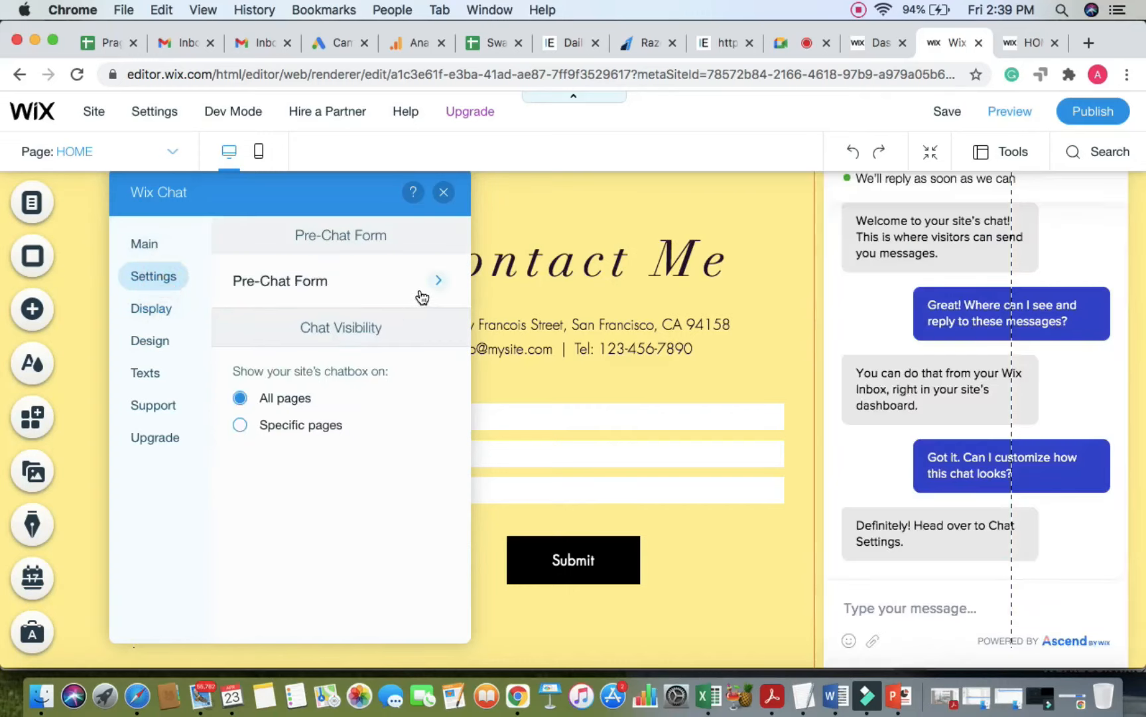
Step: Turn off the pre-chat form's Name and Message fields and 'Show form when online'
left_click(441, 282)
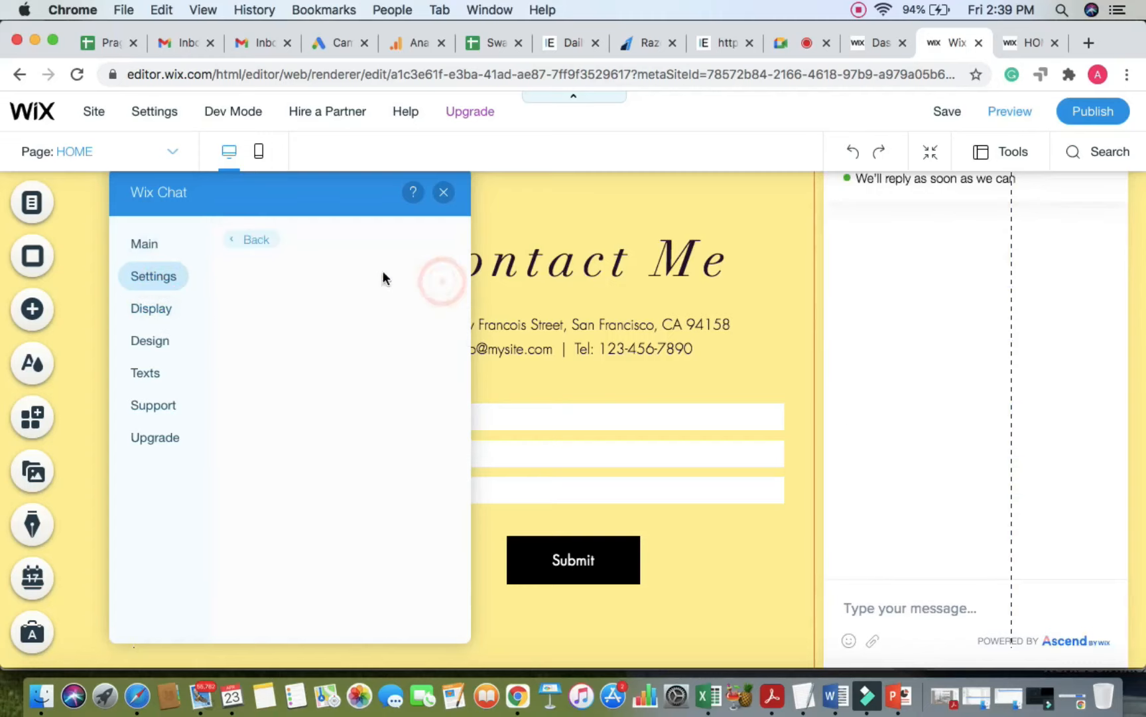
scroll(287, 369, "down", 1)
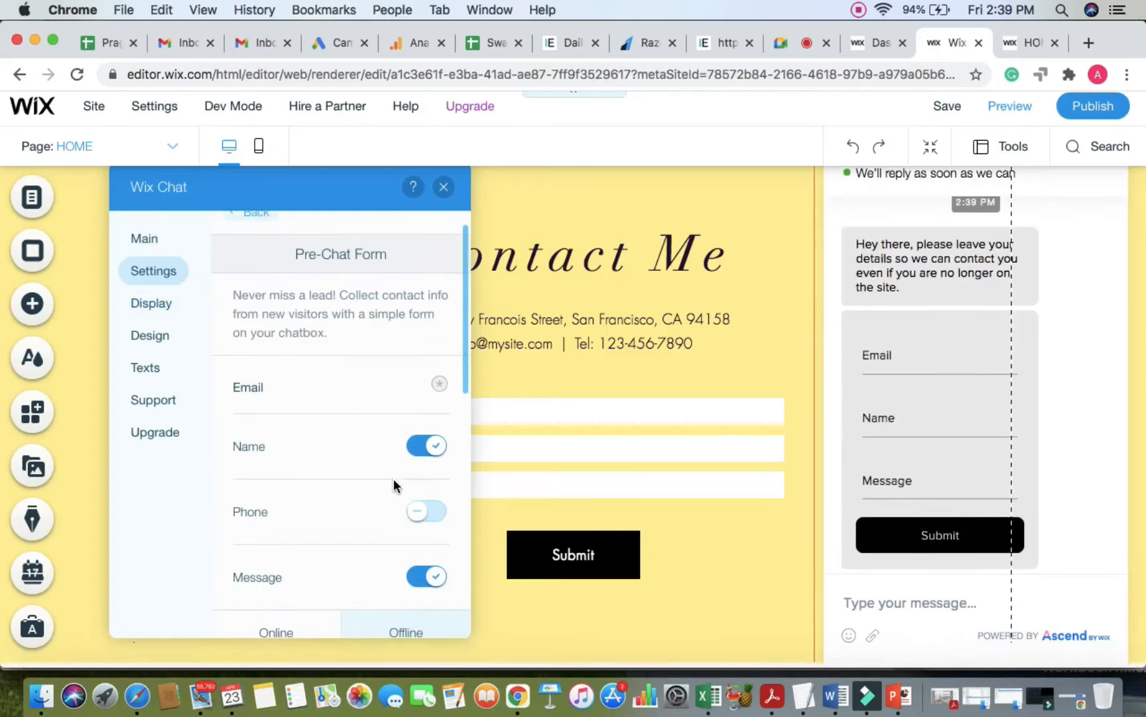
left_click(416, 450)
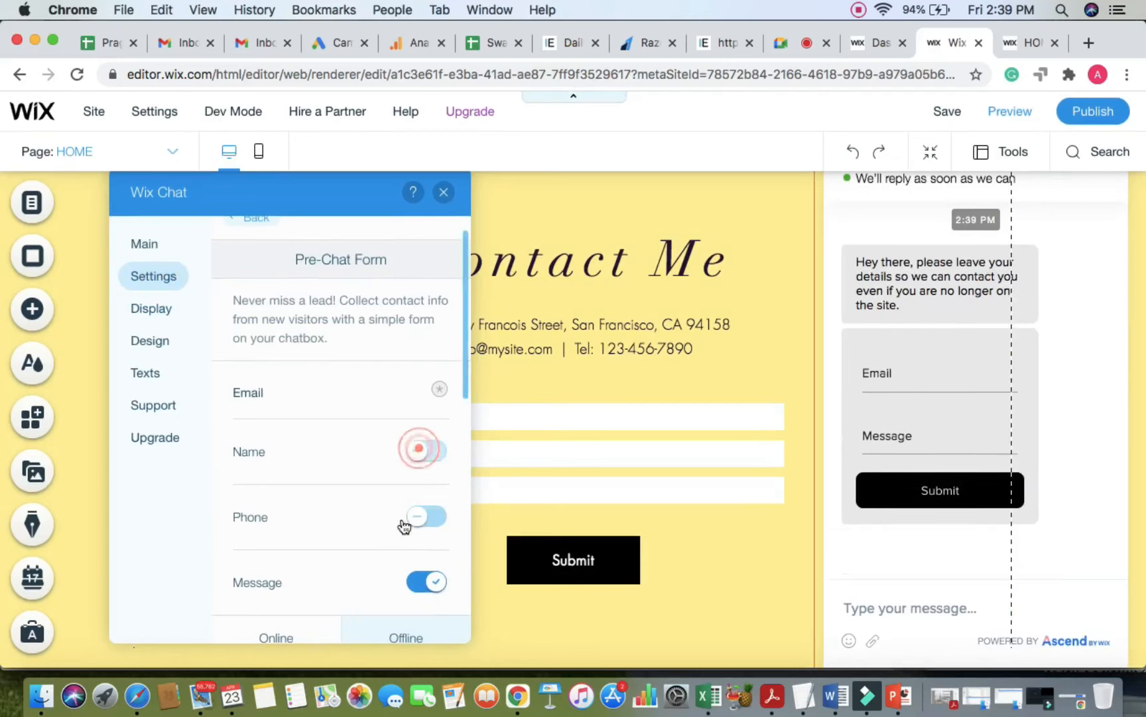
scroll(412, 524, "down", 2)
left_click(420, 537)
scroll(315, 524, "down", 3)
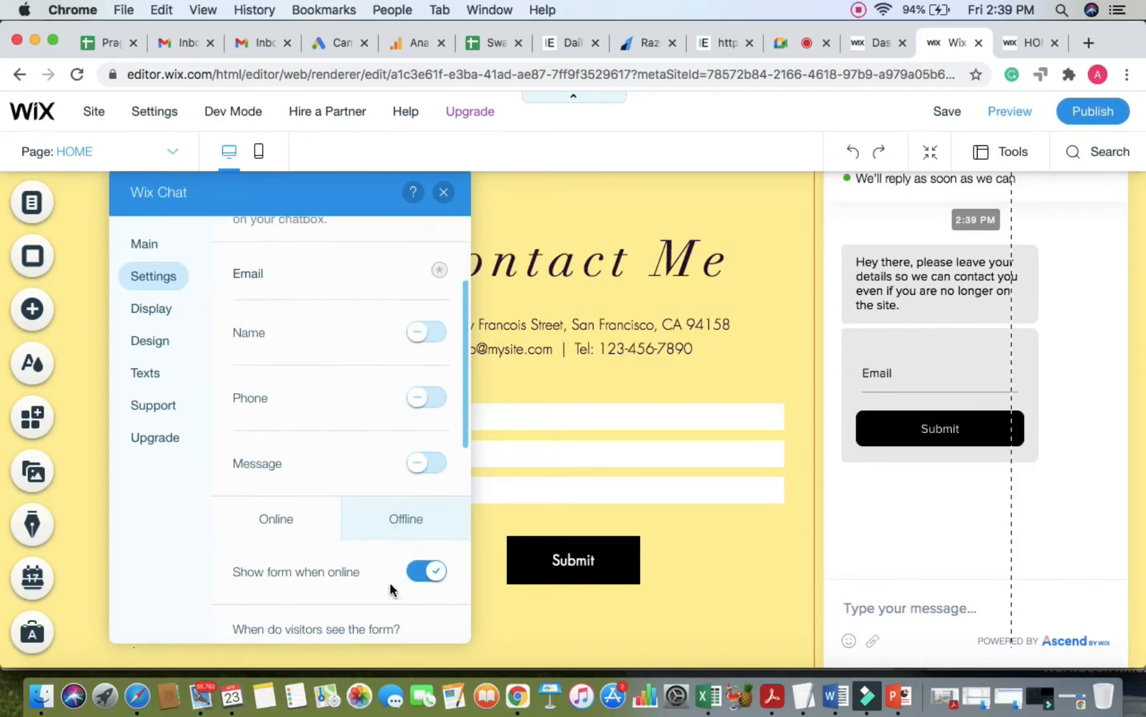
left_click(416, 571)
scroll(358, 464, "up", 6)
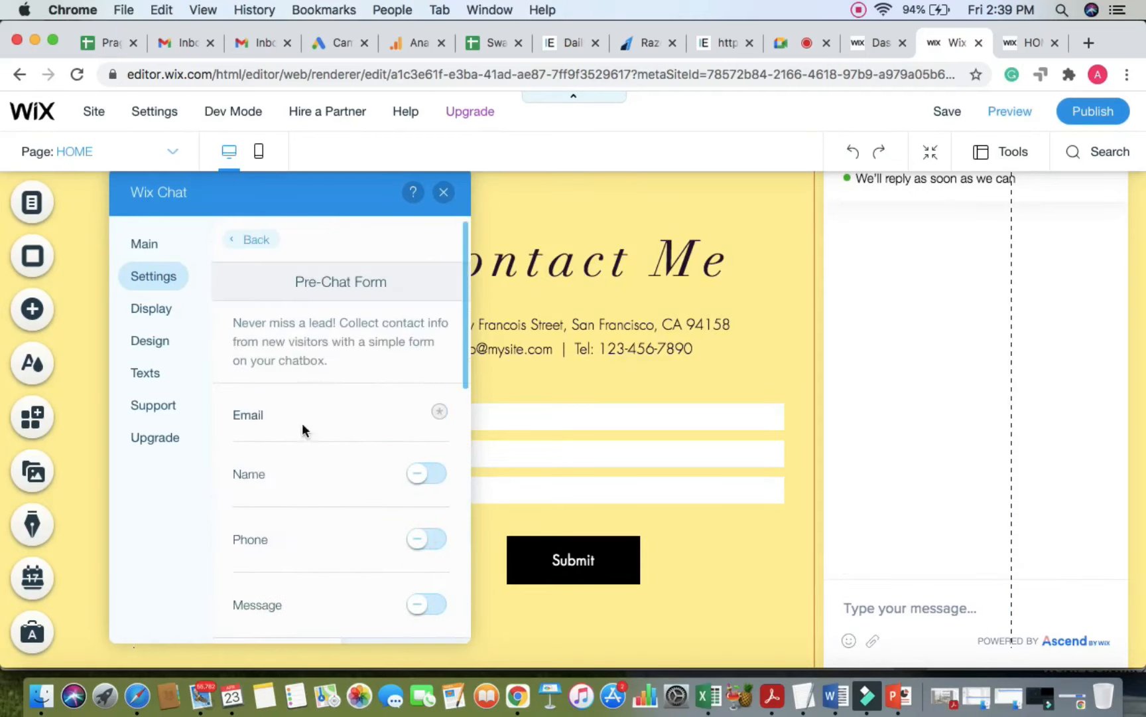
Step: Keep the chat at bottom right, make new messages auto-open it, and preview the site
left_click(148, 309)
scroll(384, 412, "down", 1)
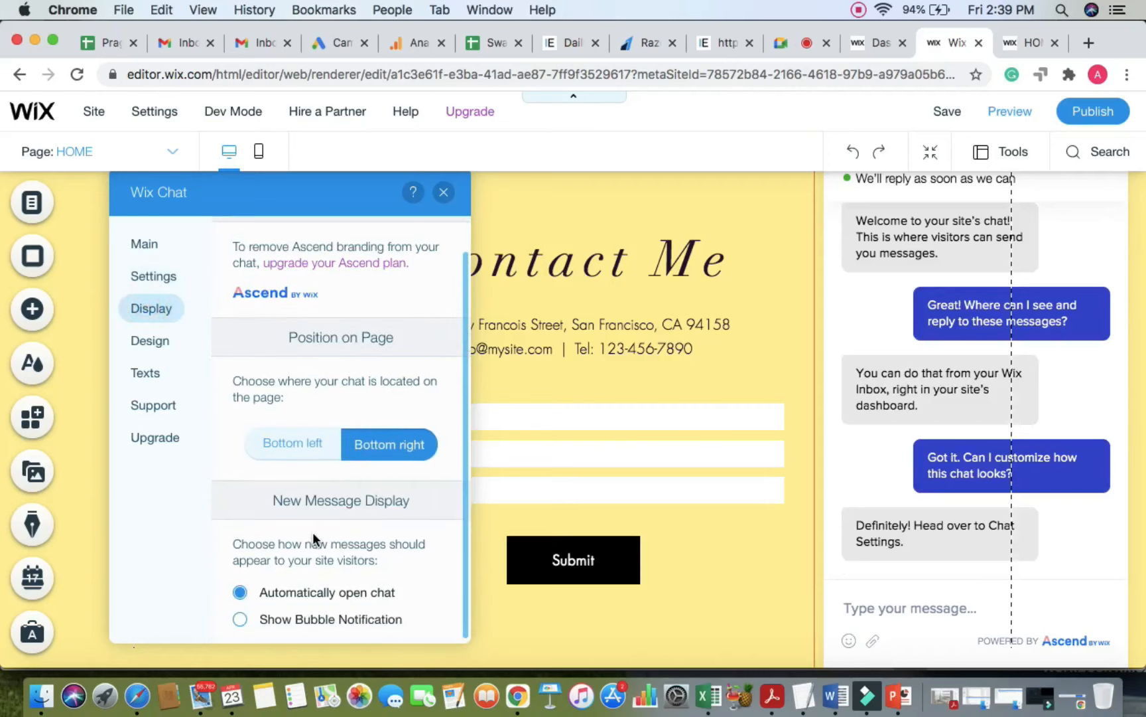
left_click(303, 445)
left_click(418, 446)
left_click(240, 617)
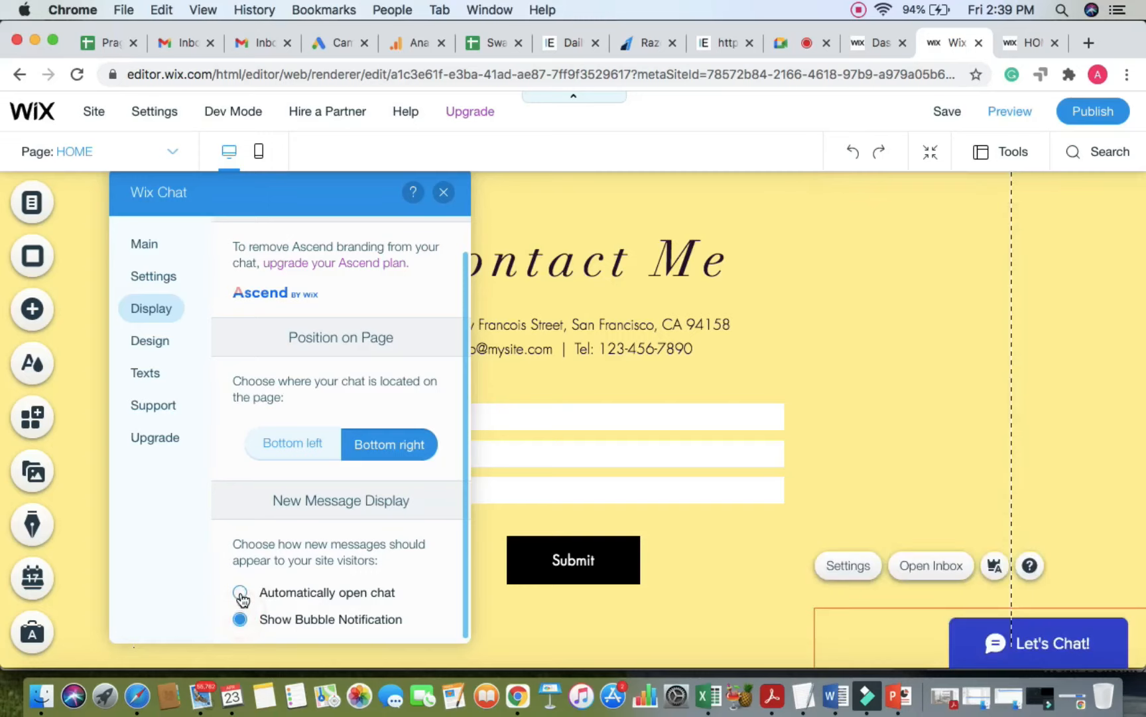
left_click(240, 593)
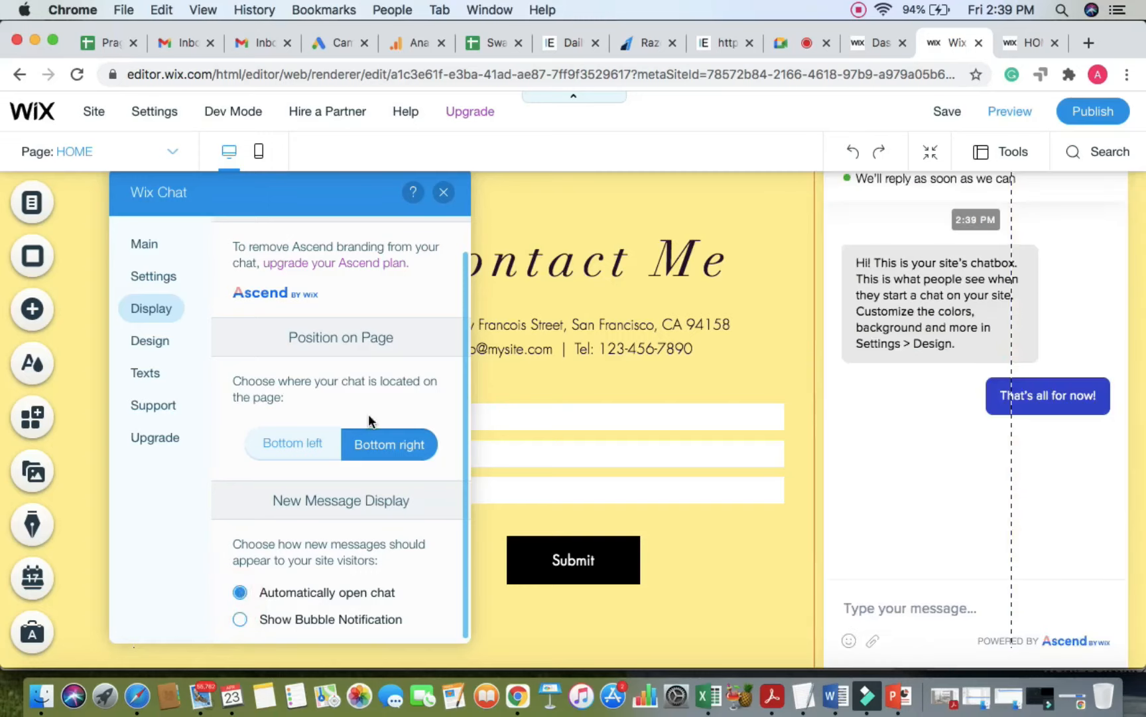
left_click(158, 341)
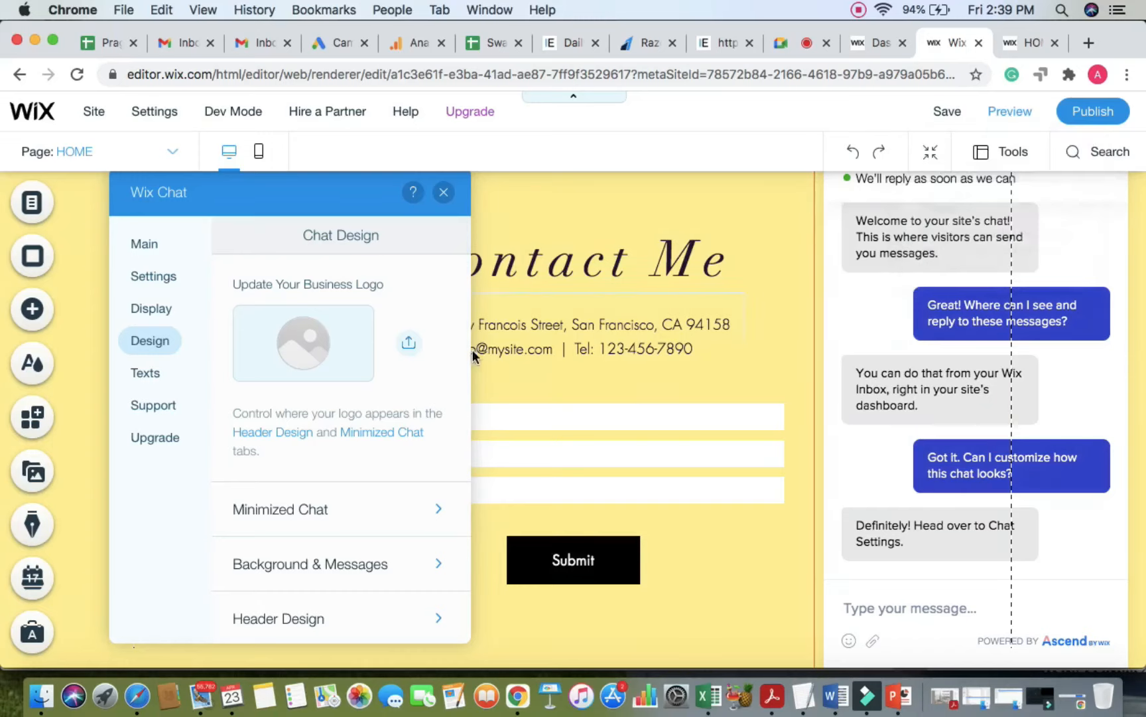
left_click(1000, 111)
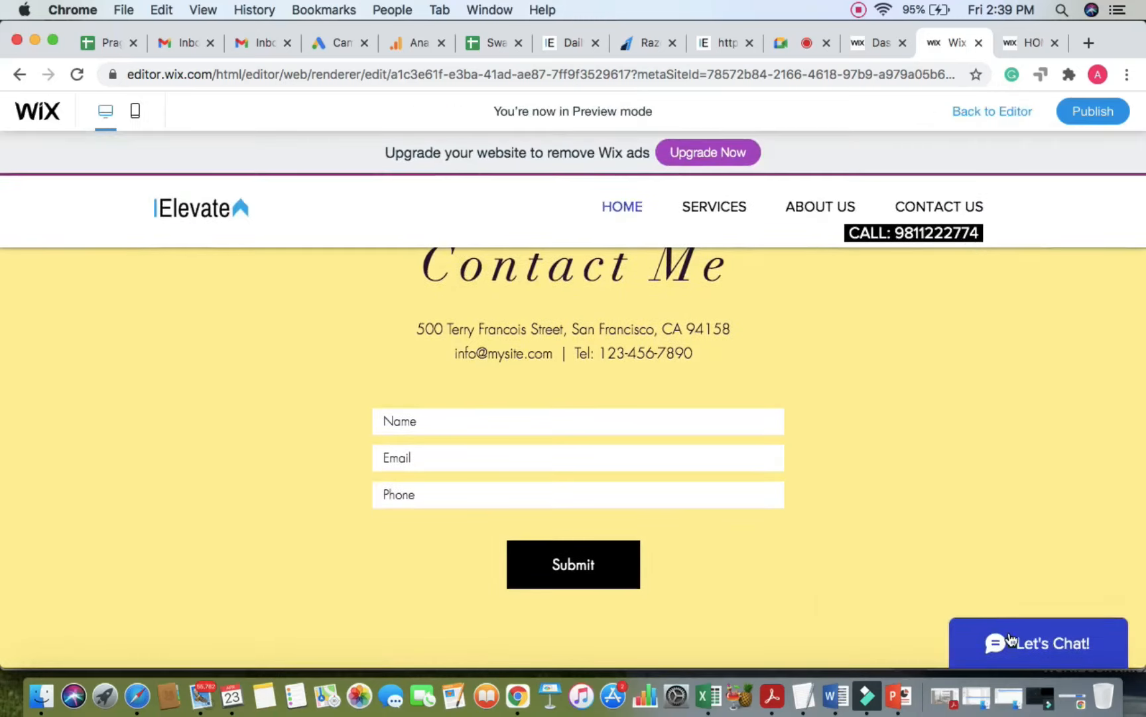
Step: Open Let's Chat in the preview, make the browser full screen, and return to the editor
left_click(1011, 640)
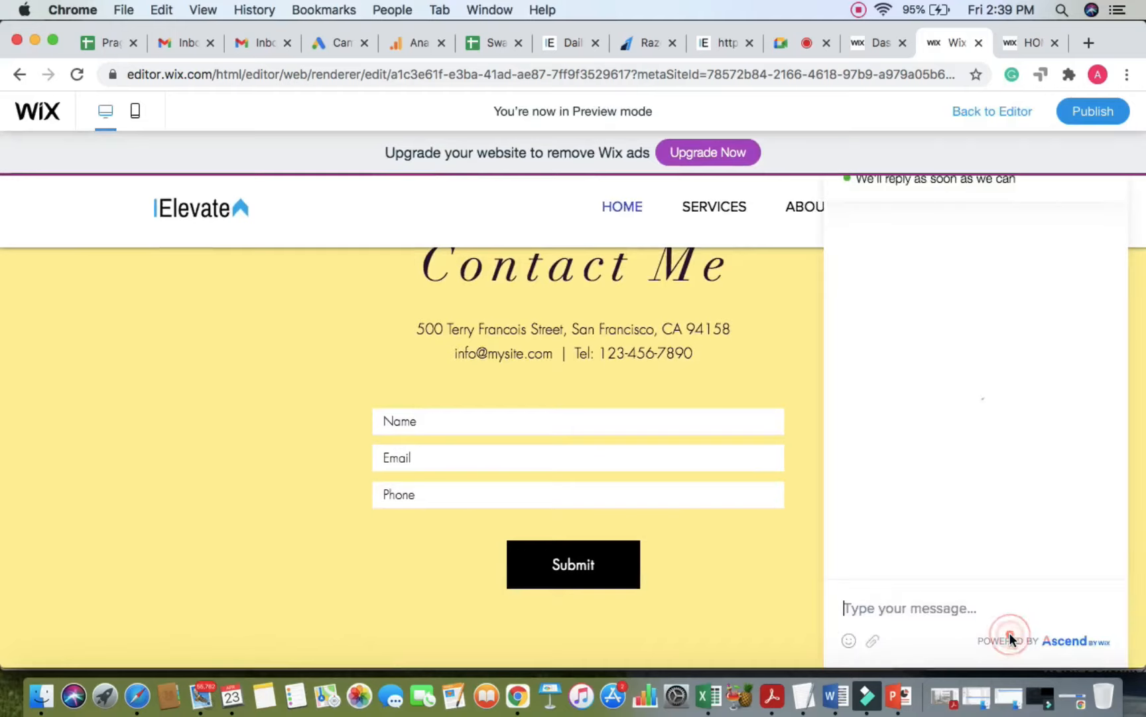
left_click(1039, 179)
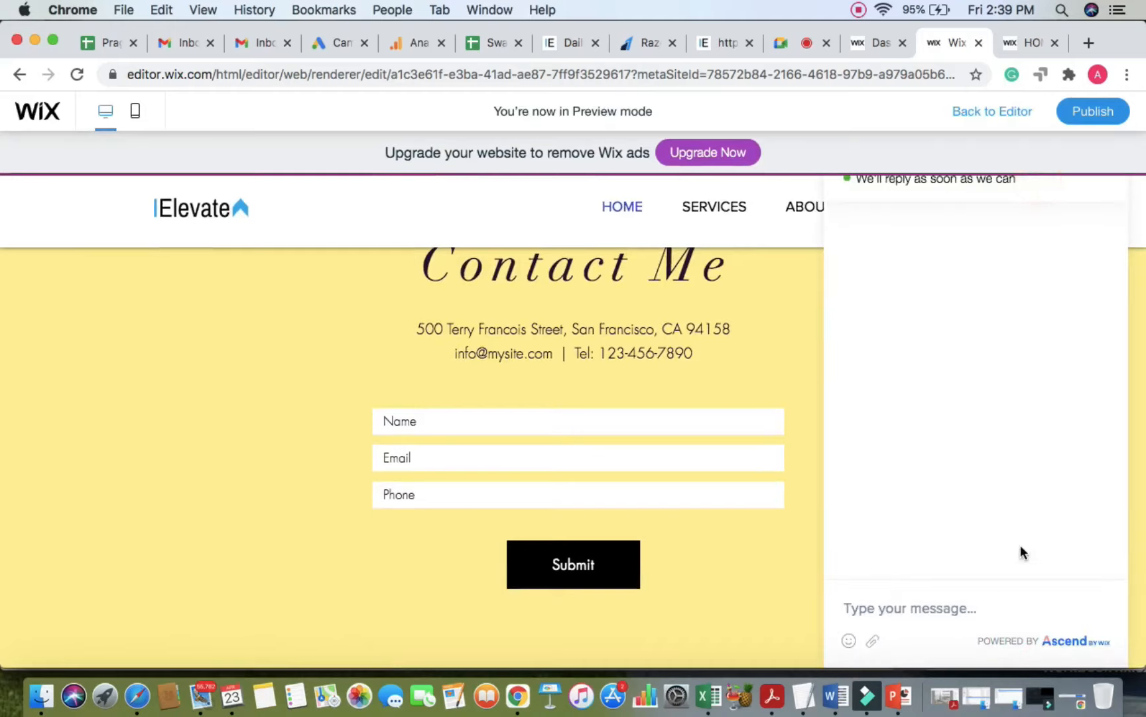
scroll(809, 264, "down", 2)
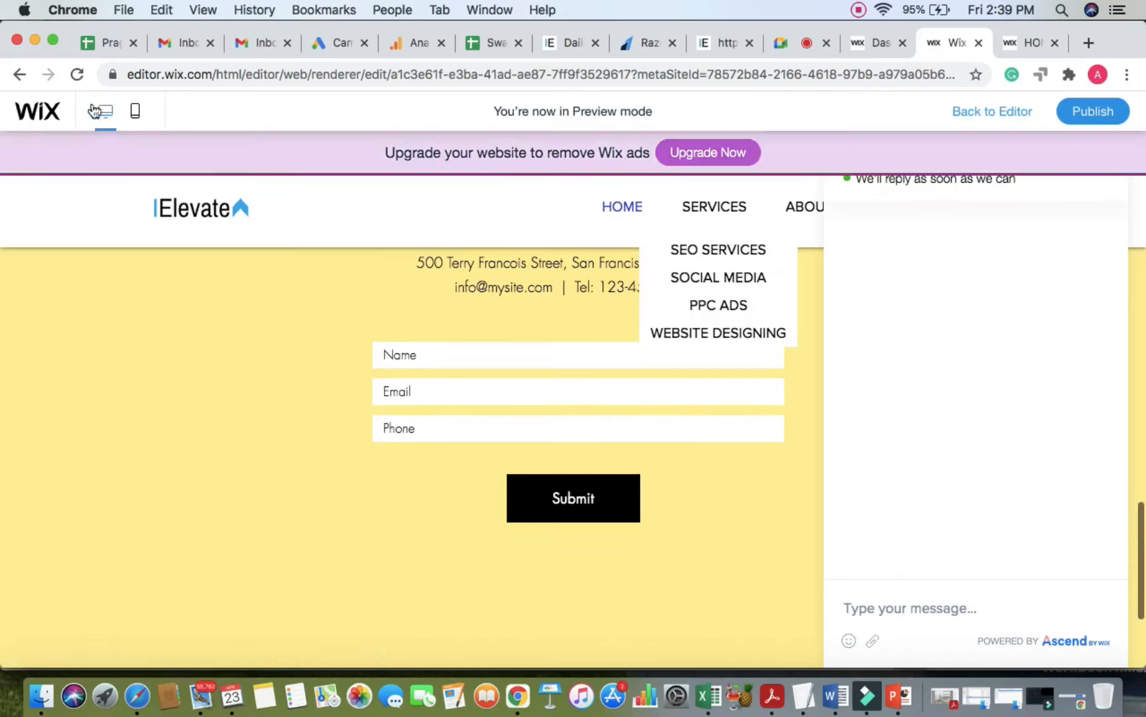
left_click(53, 40)
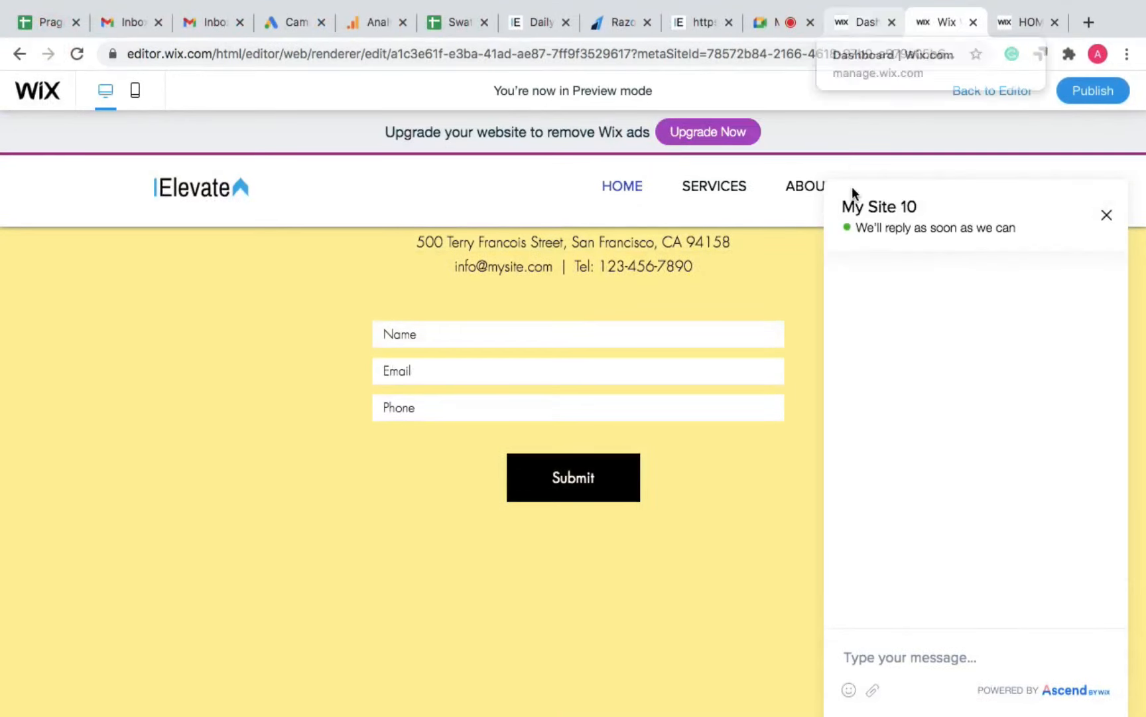
left_click(995, 91)
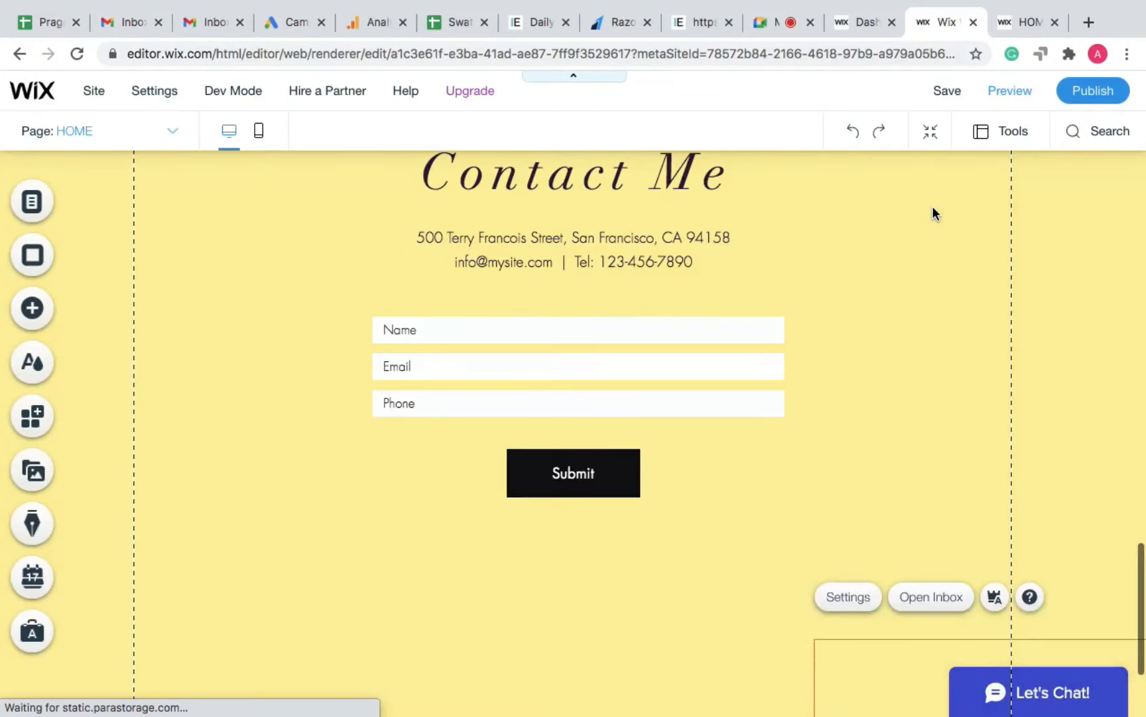
Step: Set the Wix Chat business logo to the Elevate image in the chat Design settings
left_click(854, 602)
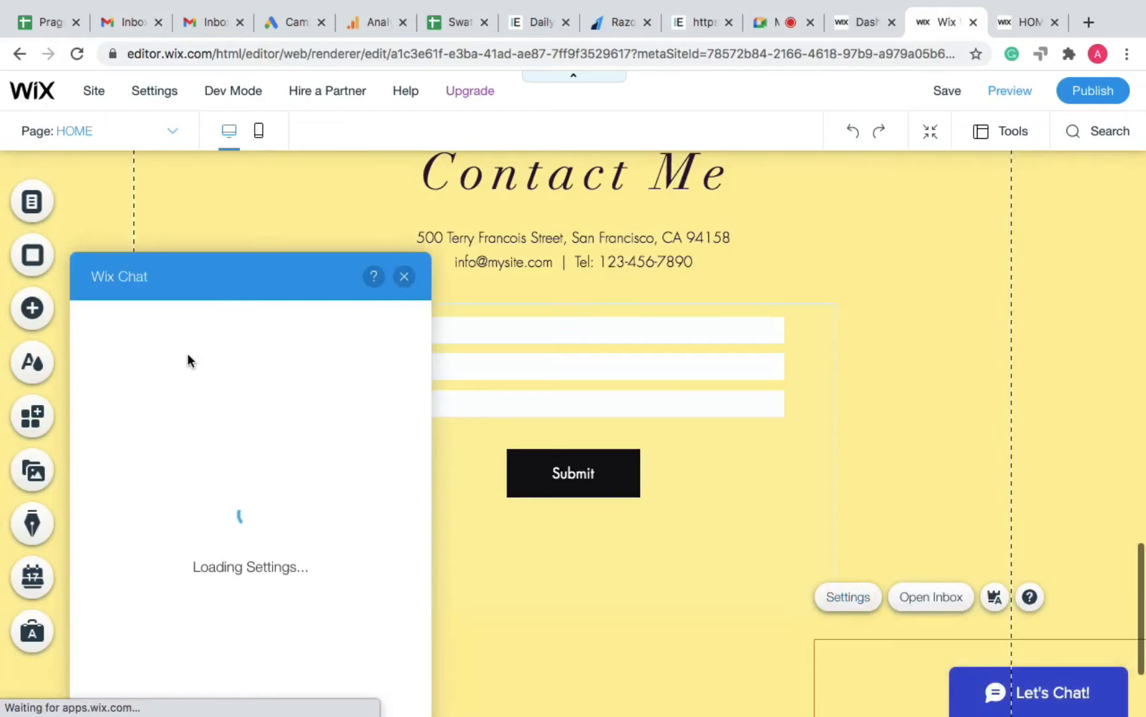
left_click_drag(212, 286, 220, 211)
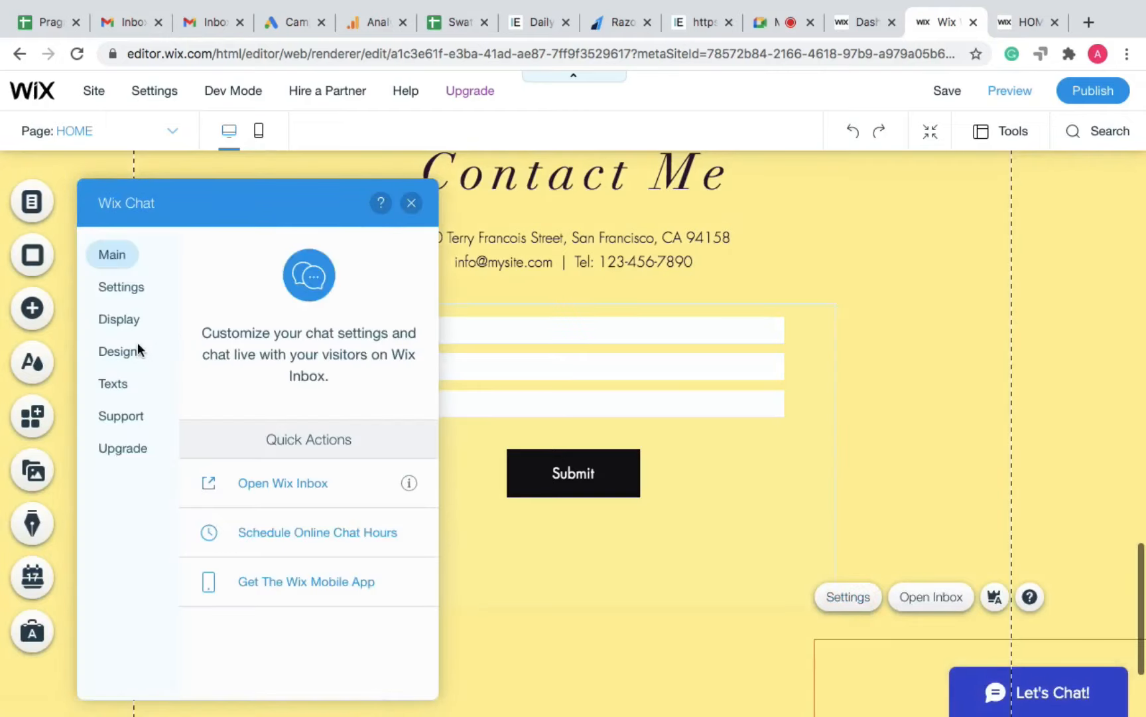
left_click(133, 322)
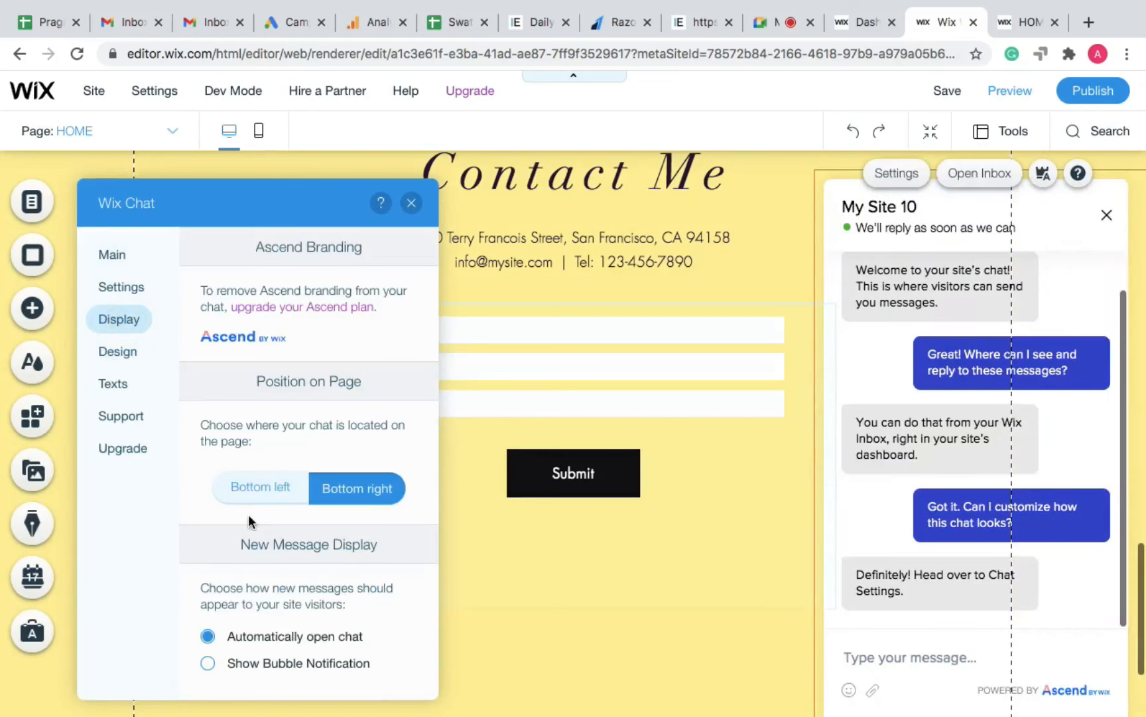
left_click(120, 353)
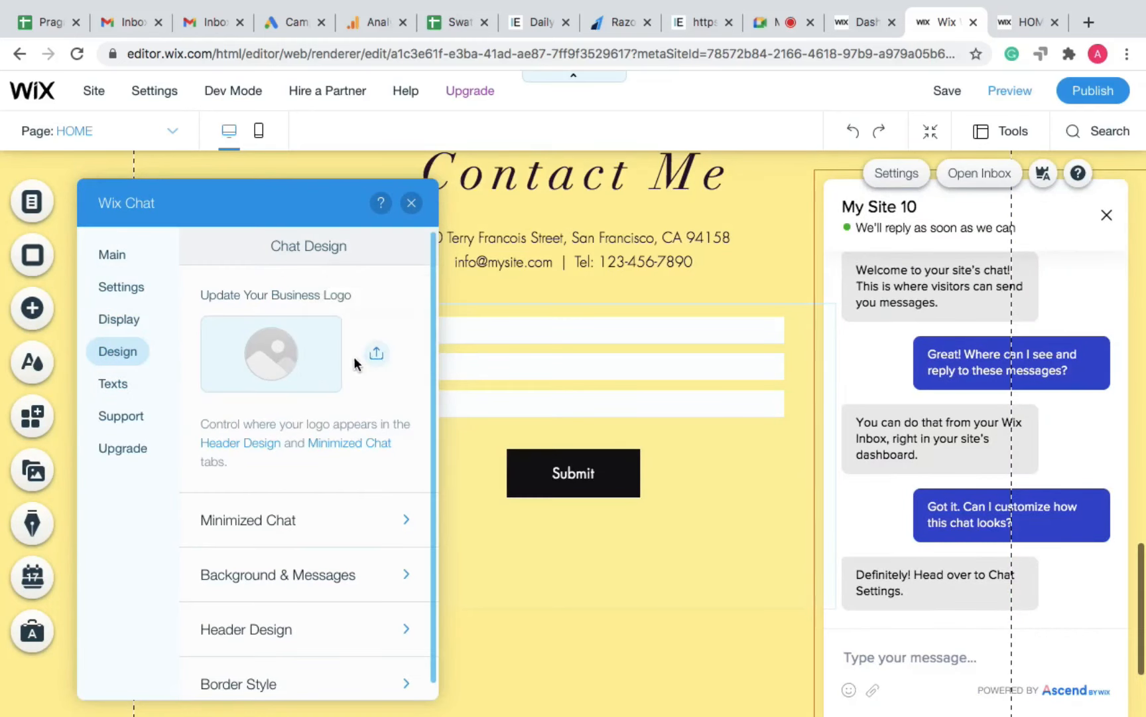
left_click(377, 353)
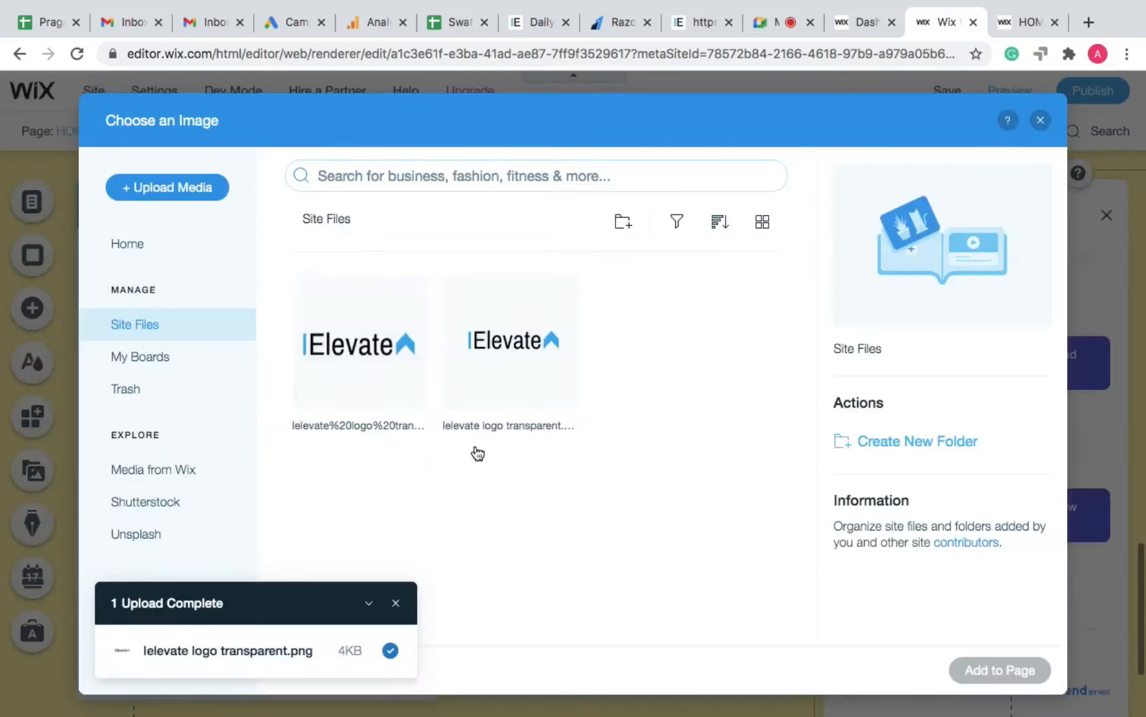
left_click(338, 343)
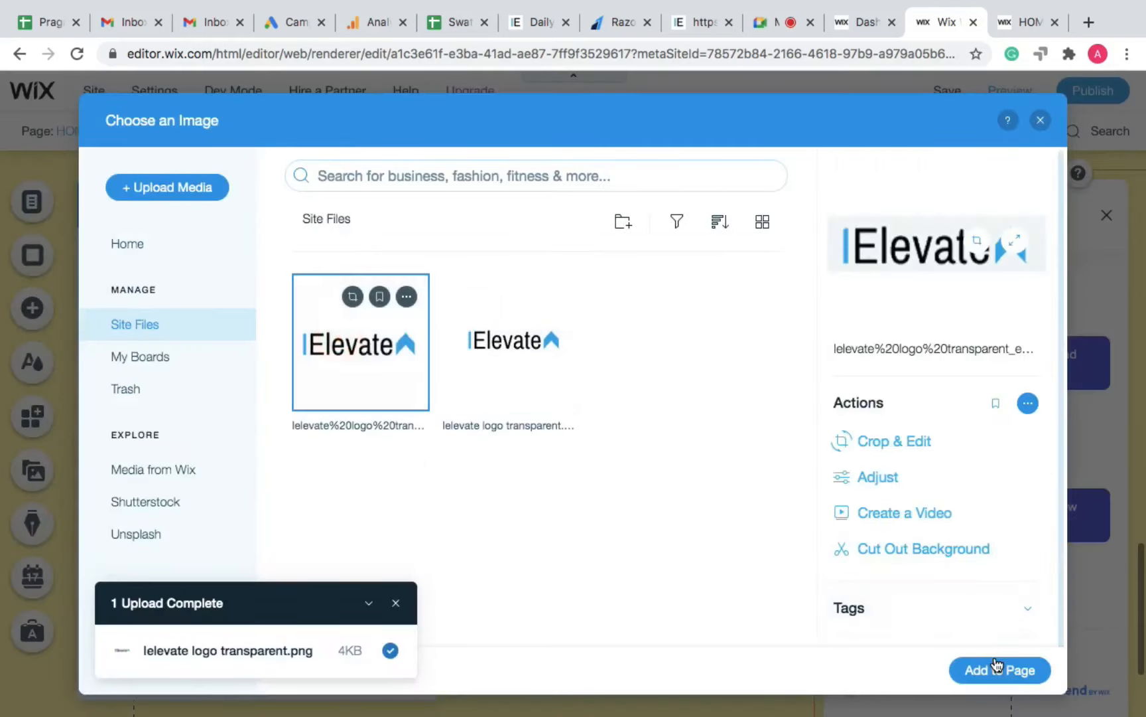
left_click(969, 670)
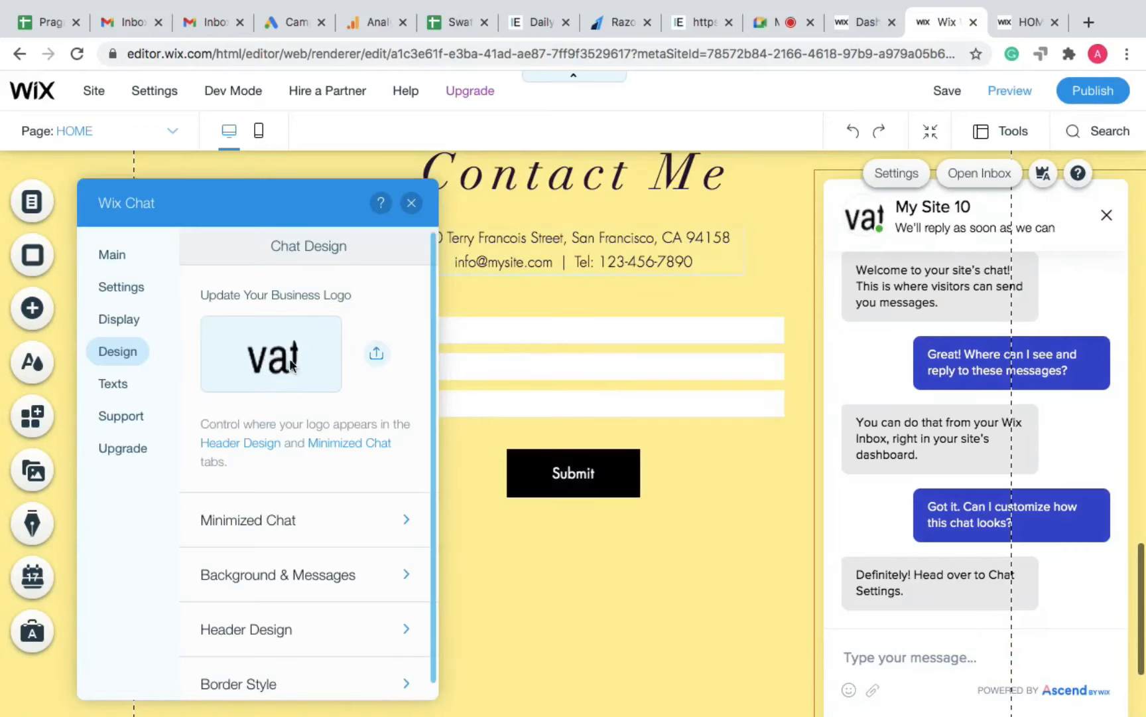
scroll(295, 438, "down", 1)
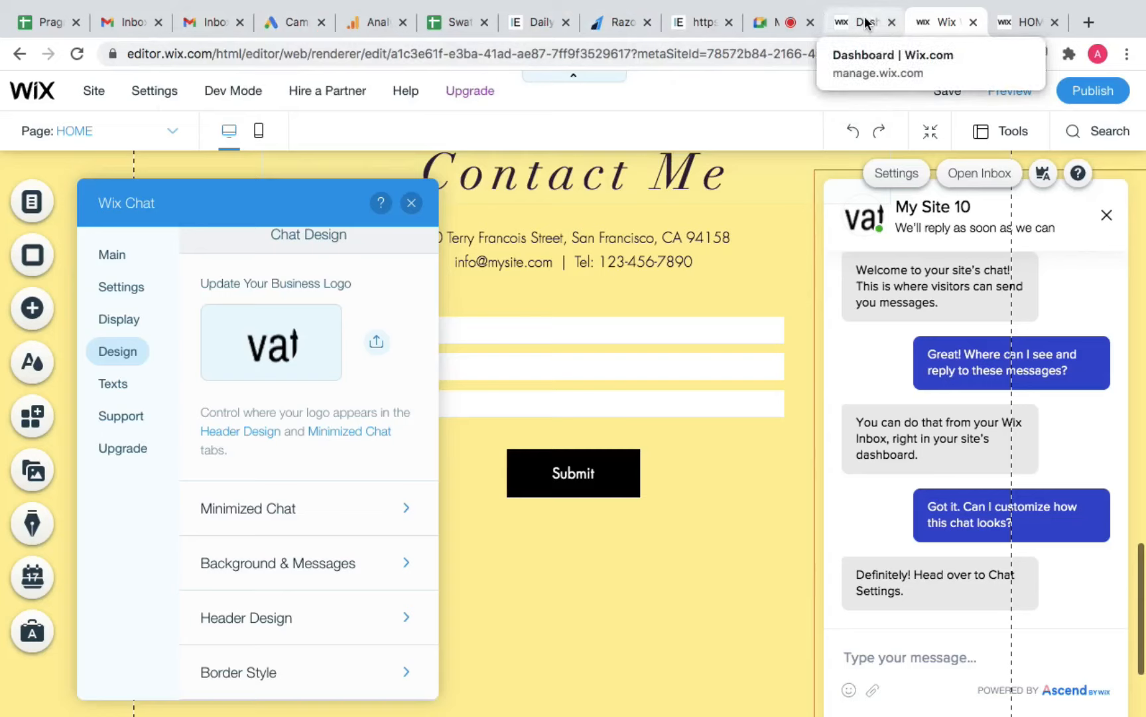
Step: Switch to the Google Meet call tab
left_click(758, 25)
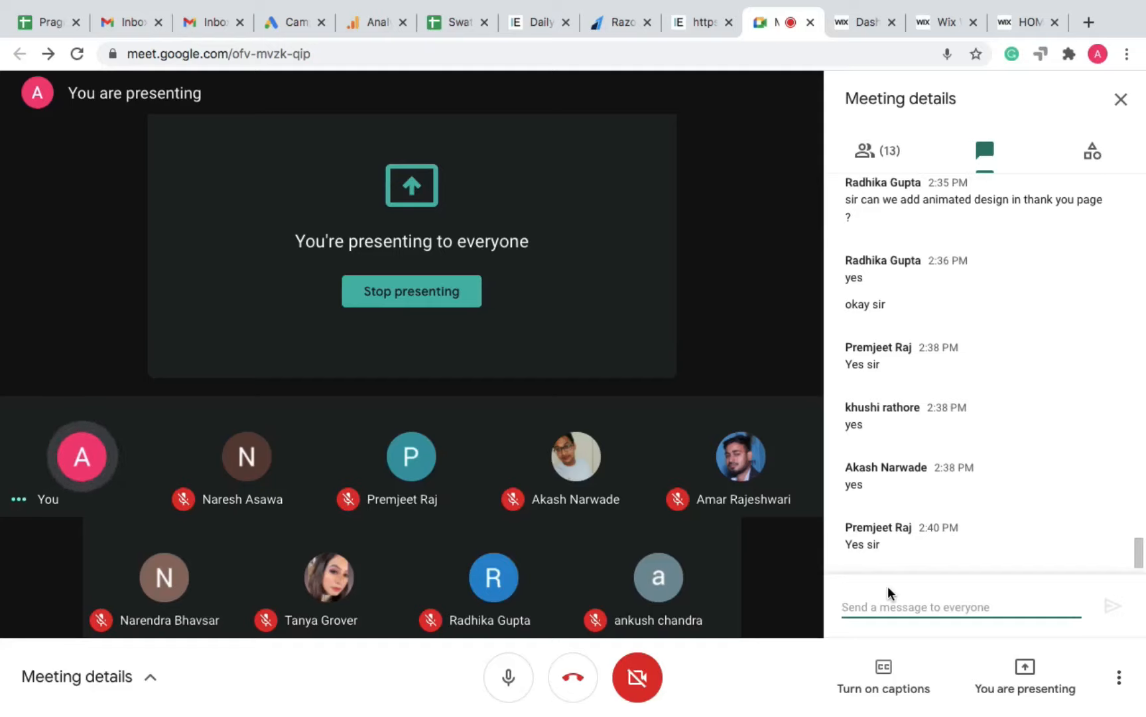
Step: Send 16*16 and 32*32 in the Meet chat, then switch back to the site tab
type("16*16")
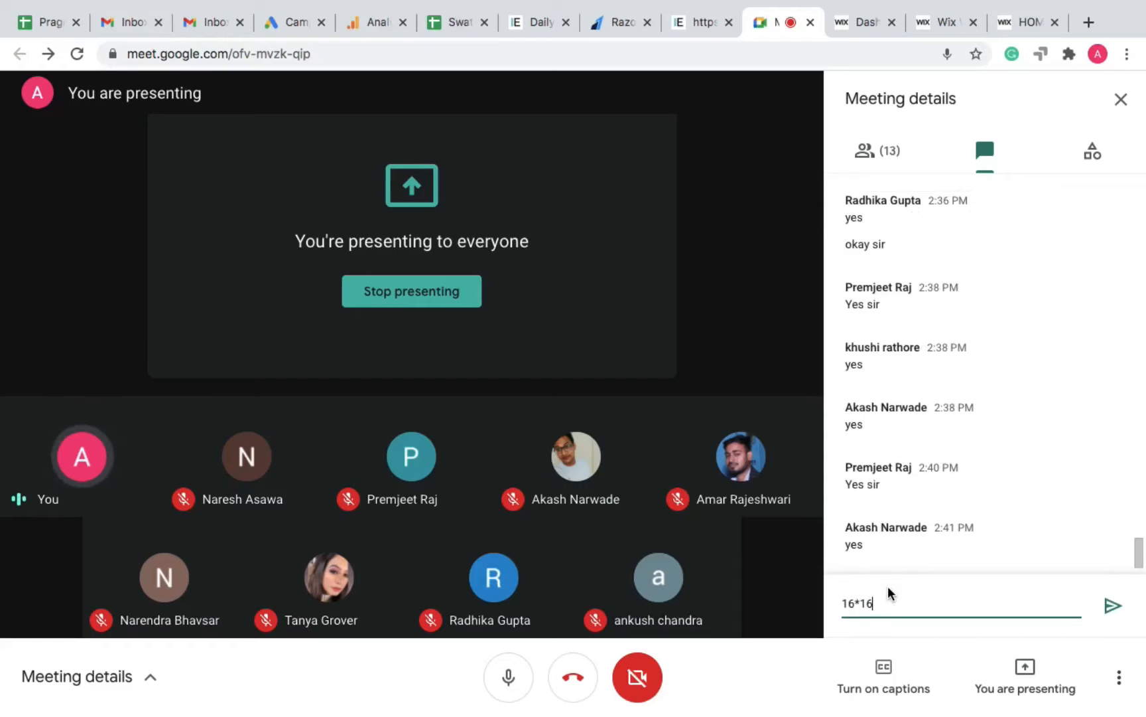
key("Return")
type("3")
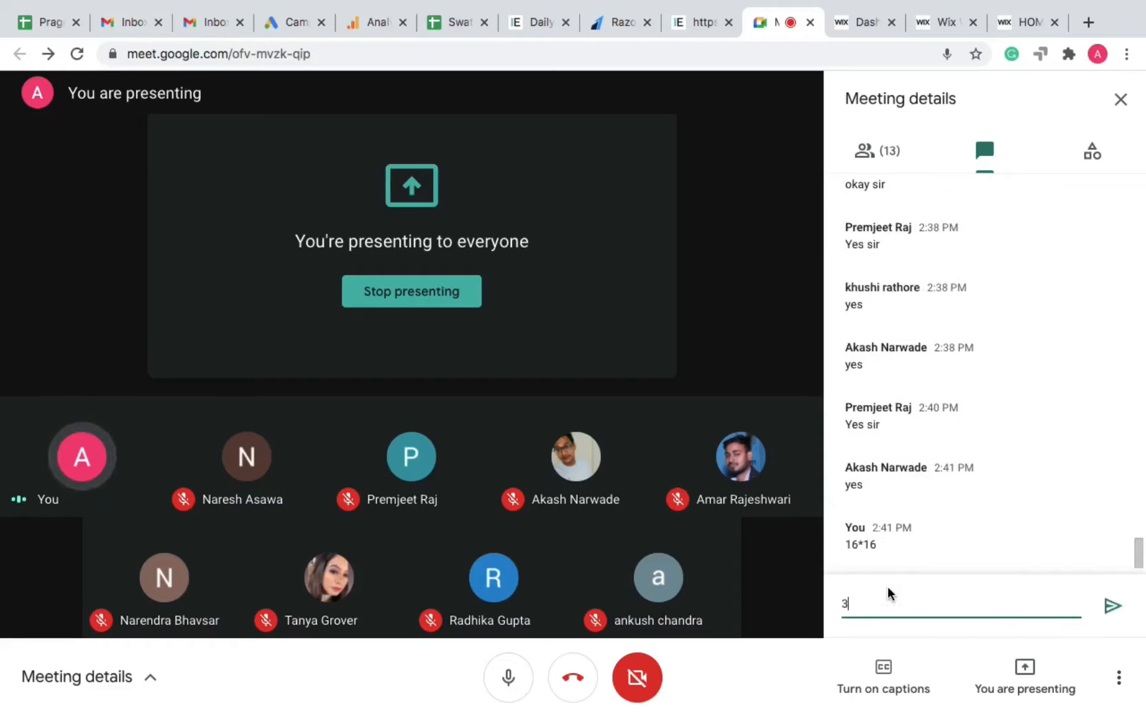
type("2*32")
key("Return")
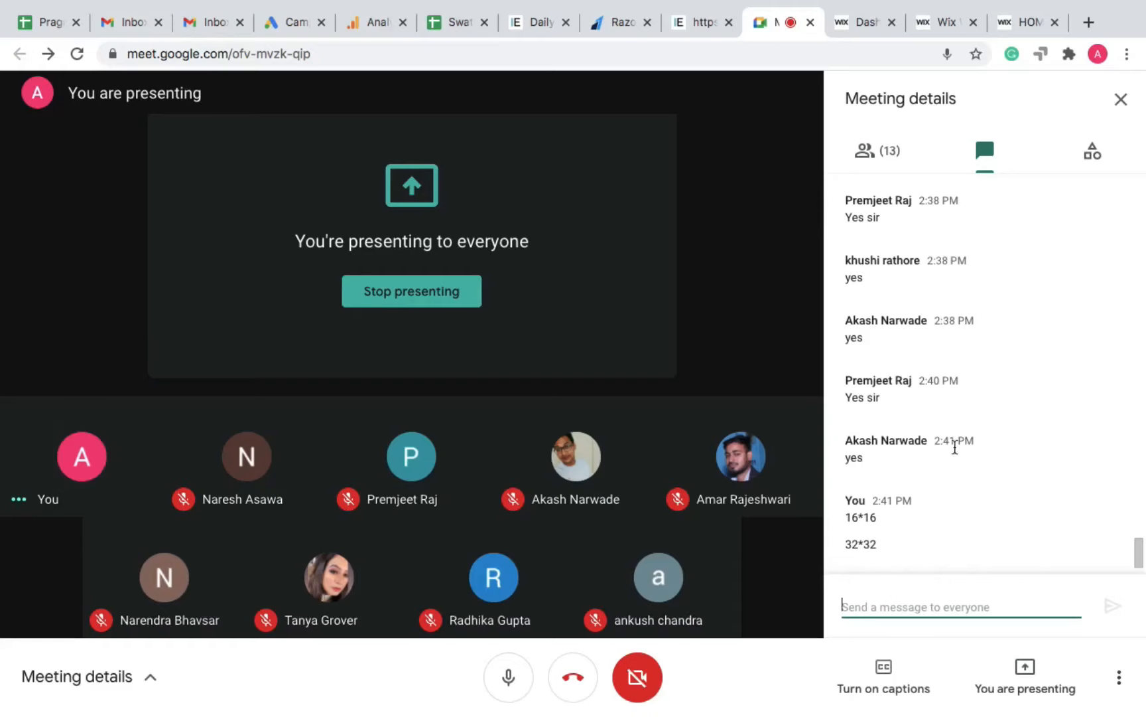
left_click(1024, 21)
Step: Back in the editor, set the minimized chat to the second layout, the wide Let's Chat bar
left_click(939, 22)
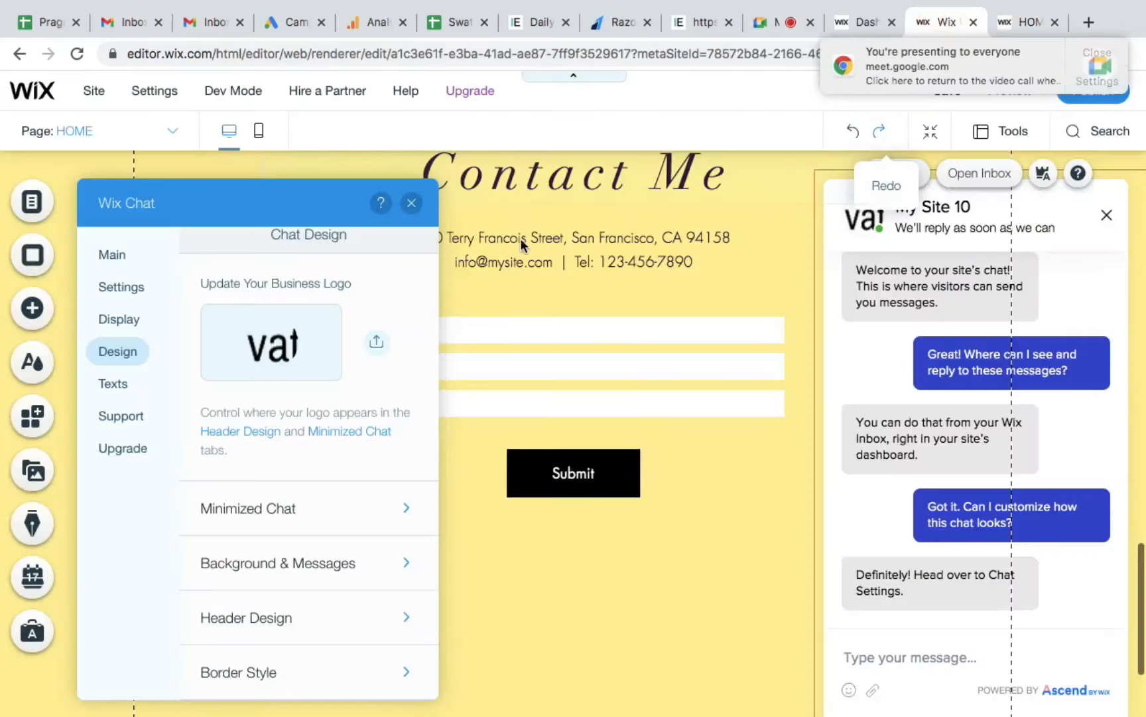
left_click(360, 513)
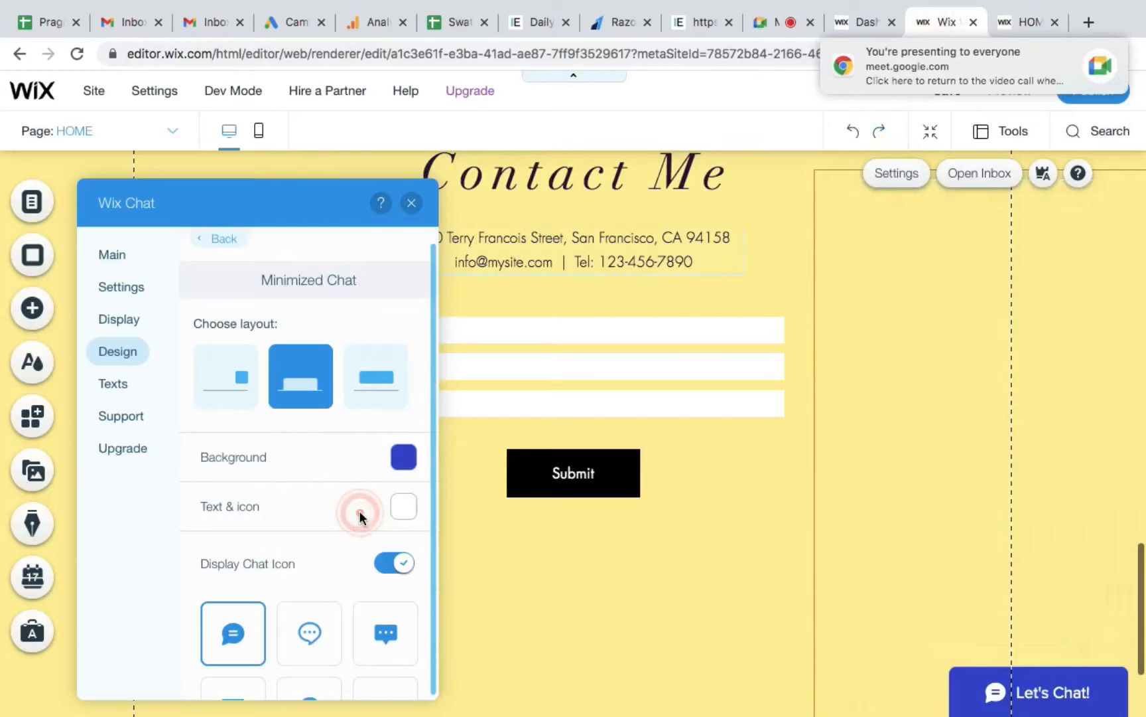
left_click(231, 376)
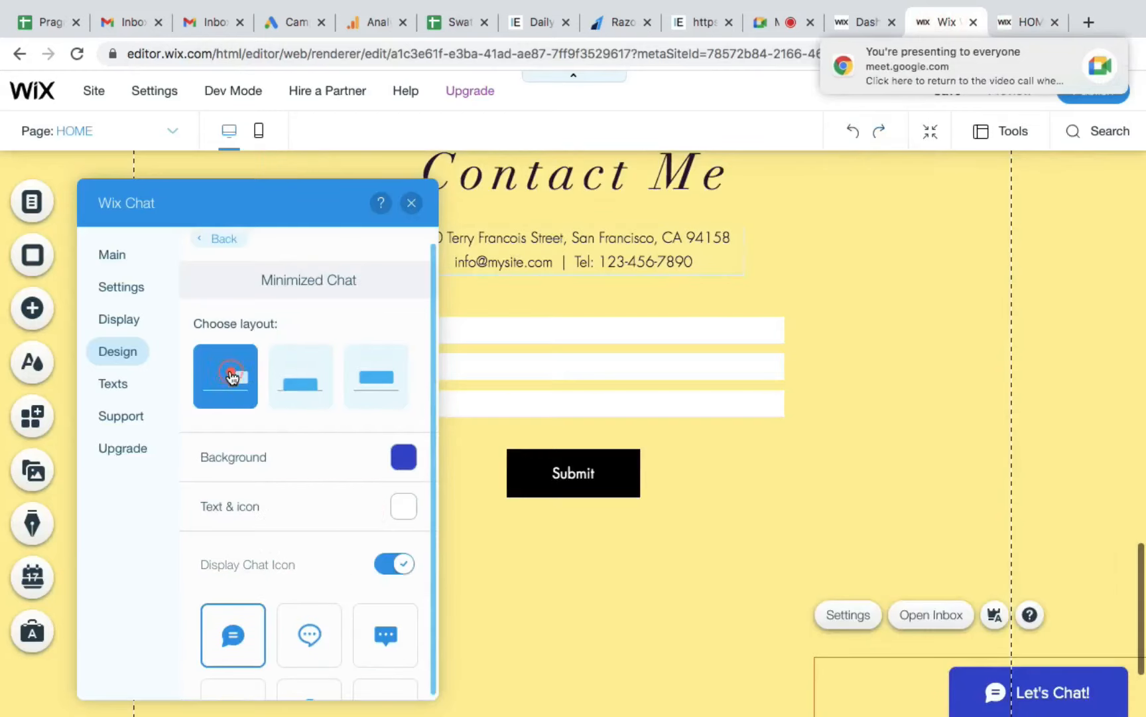
left_click(279, 375)
left_click(364, 389)
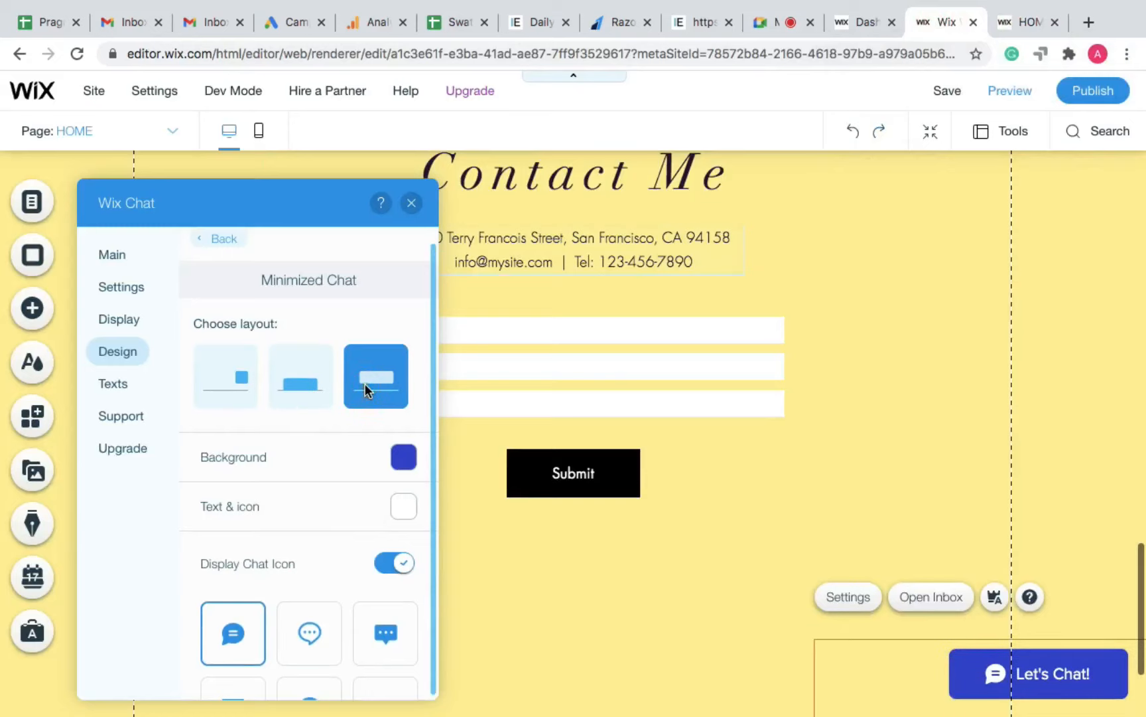
left_click(297, 390)
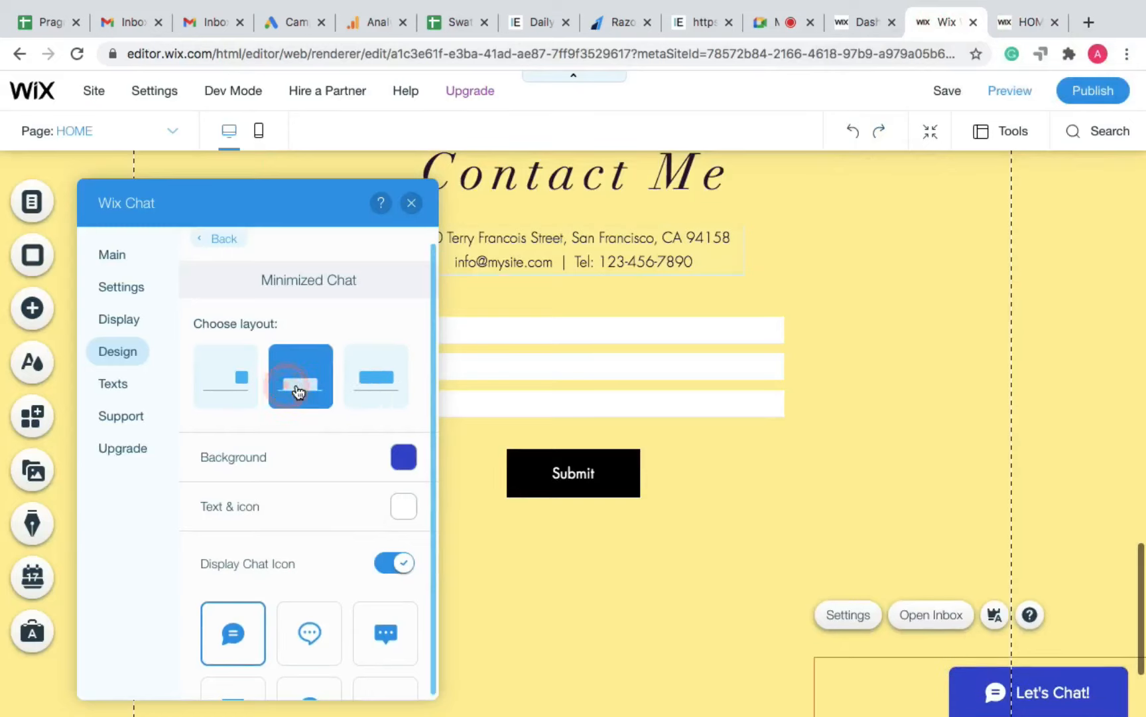
left_click(350, 386)
left_click(230, 382)
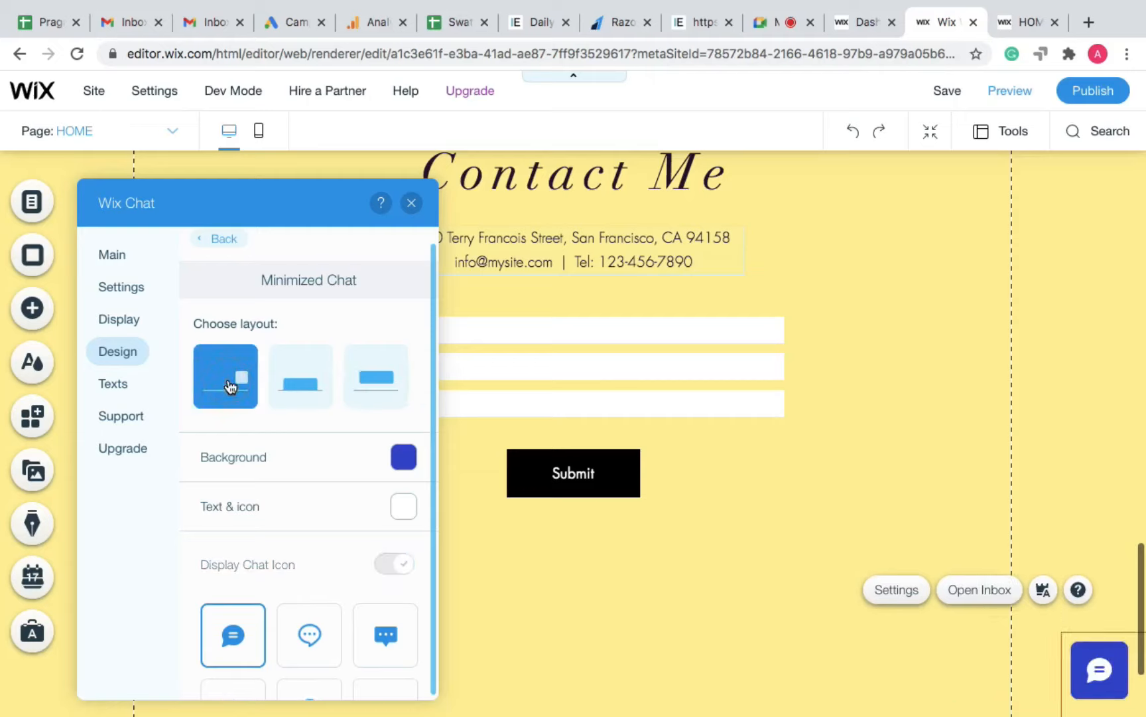
left_click(299, 390)
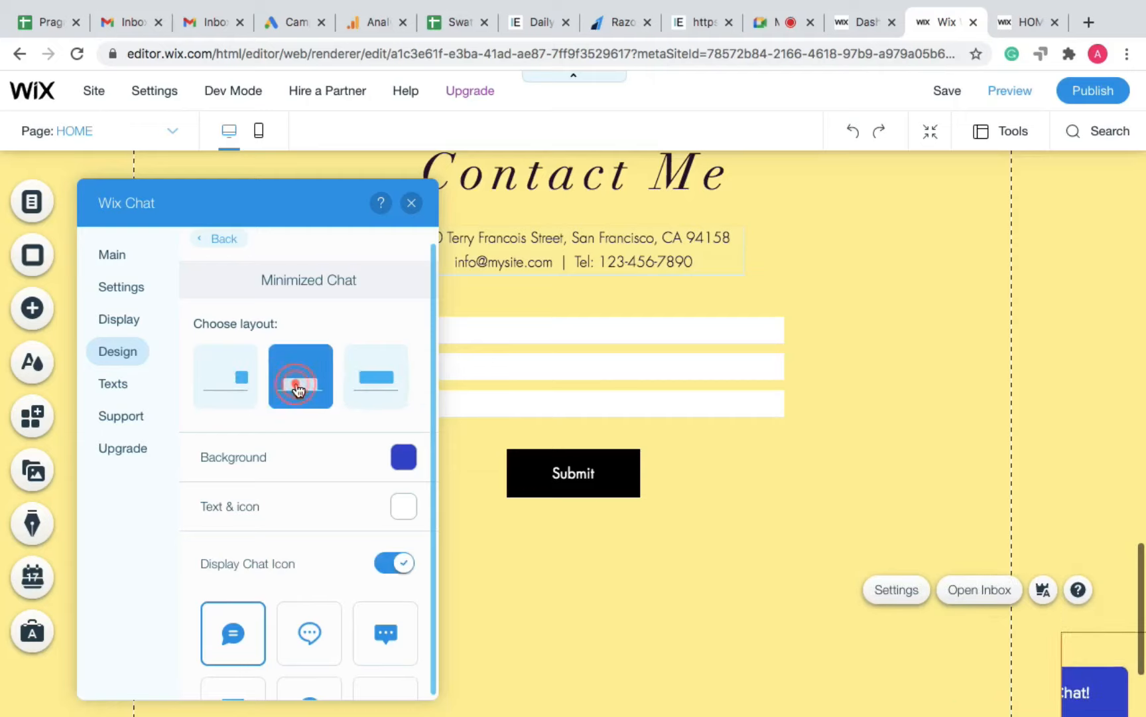
Step: Set the minimized chat icon to the filled speech bubble
scroll(305, 464, "down", 1)
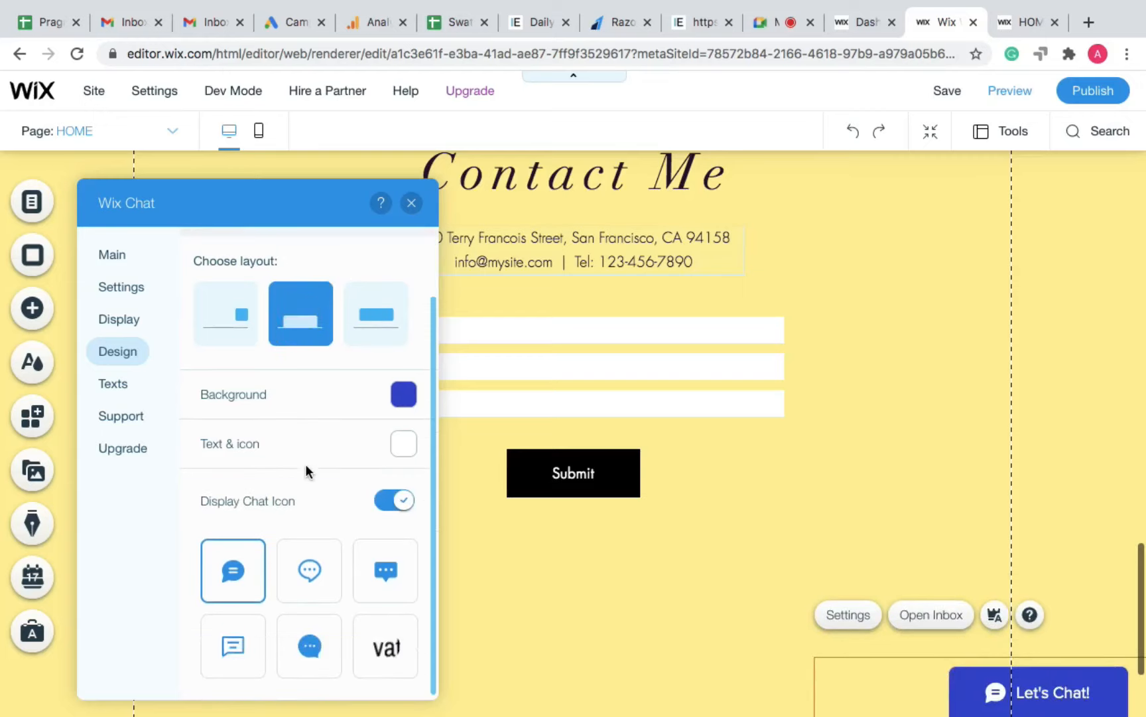
left_click(325, 581)
left_click(383, 576)
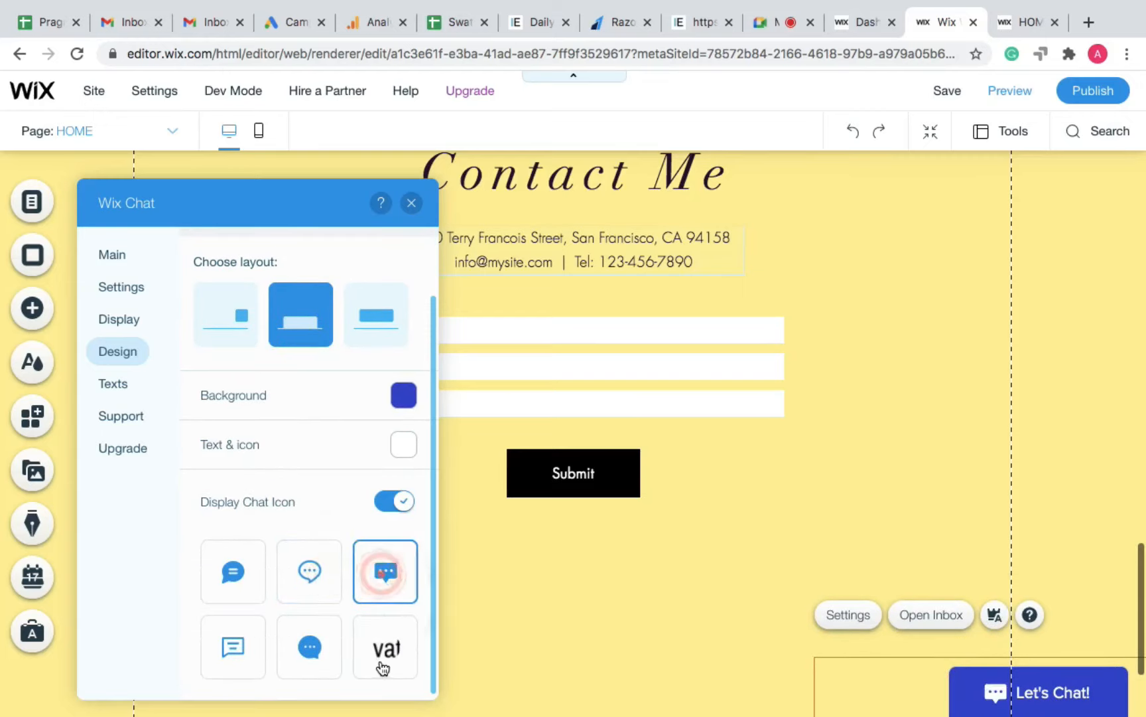
left_click(386, 647)
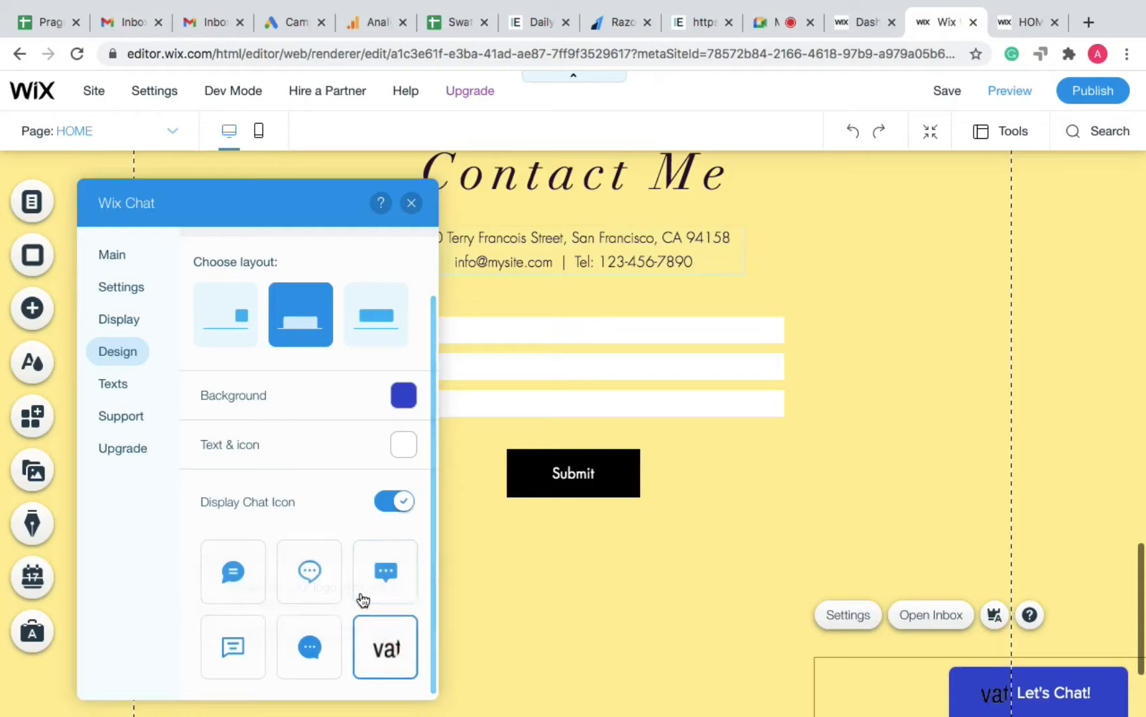
left_click(389, 550)
left_click(324, 572)
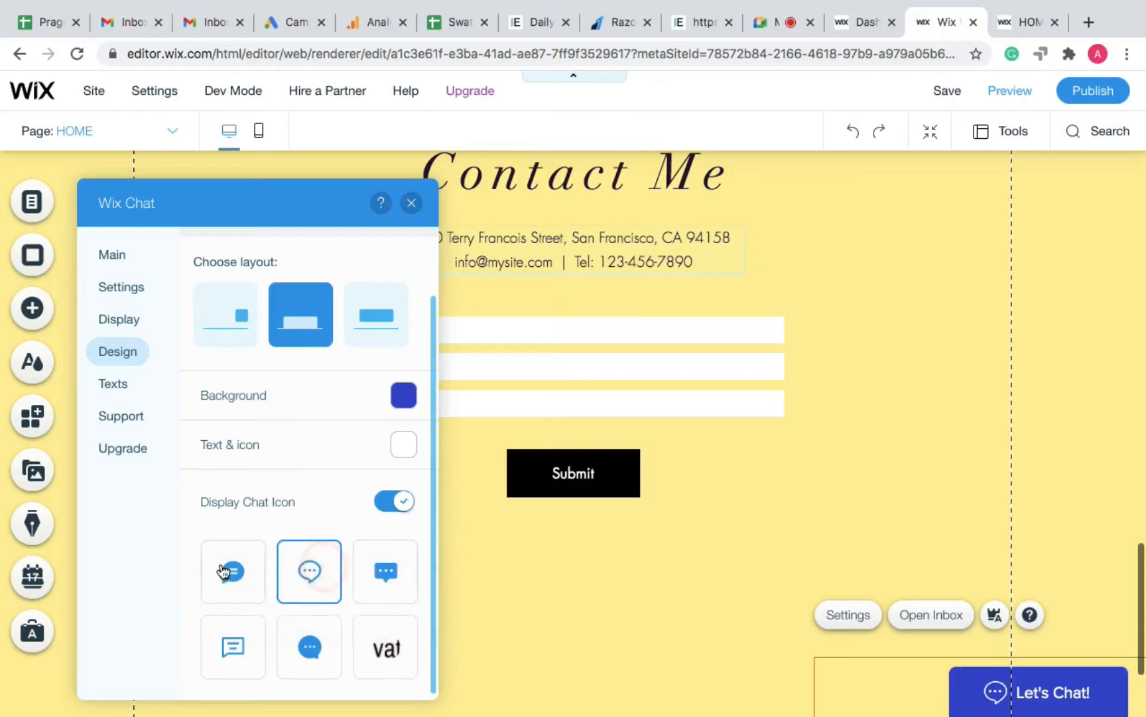
left_click(221, 563)
scroll(353, 424, "up", 2)
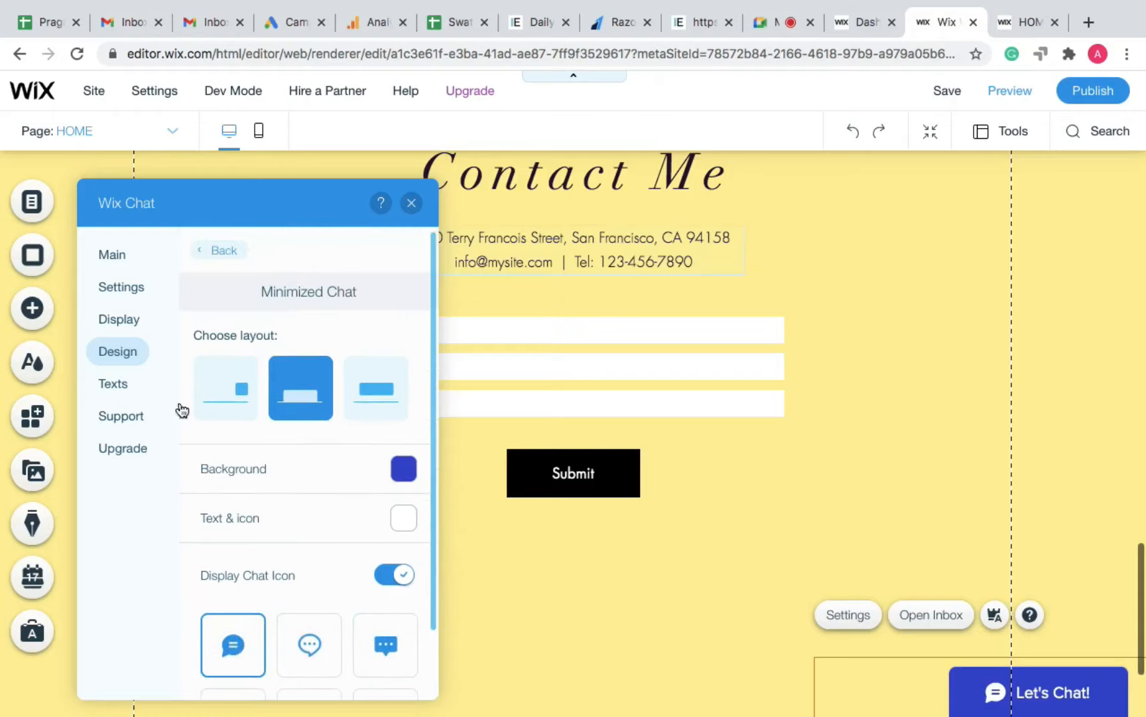
Step: In the chat Texts settings, set Typical Response Time to 'We'll reply within a day'
left_click(118, 383)
scroll(266, 497, "down", 3)
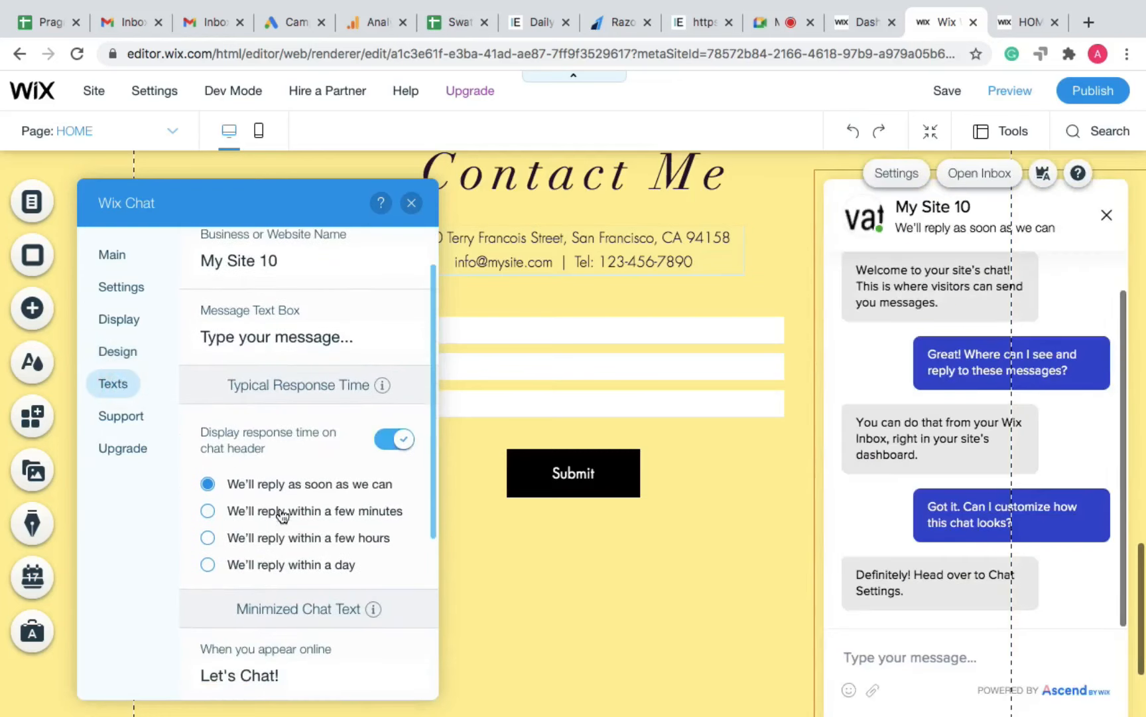
scroll(274, 507, "down", 1)
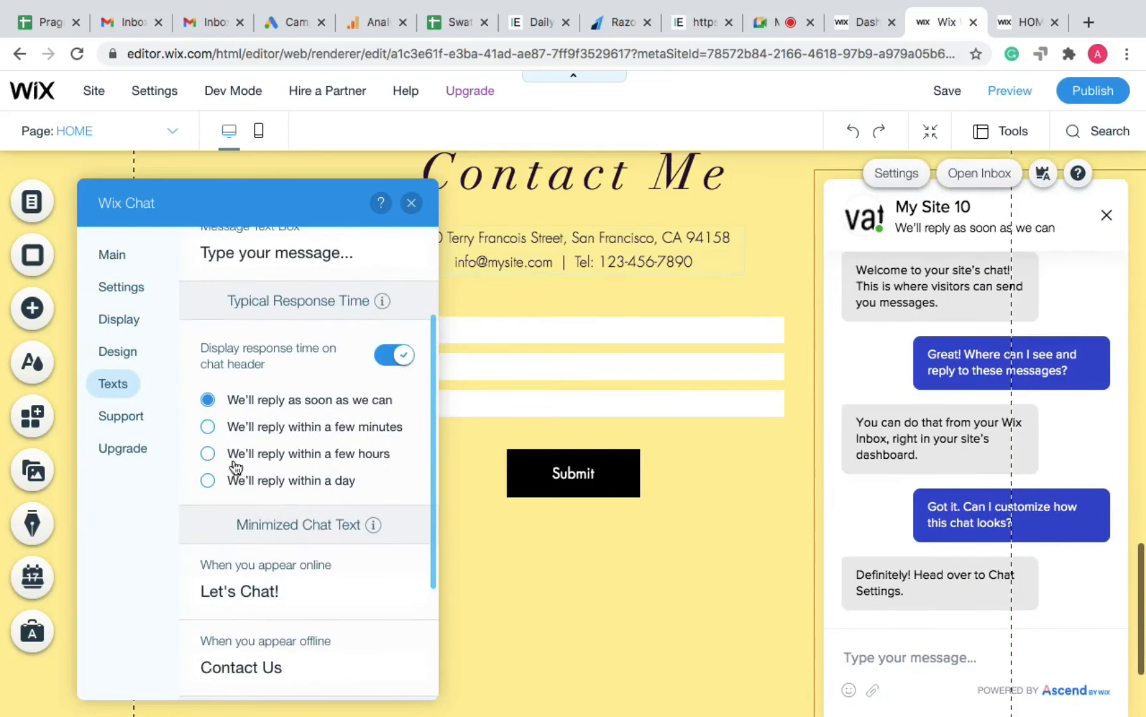
left_click(208, 428)
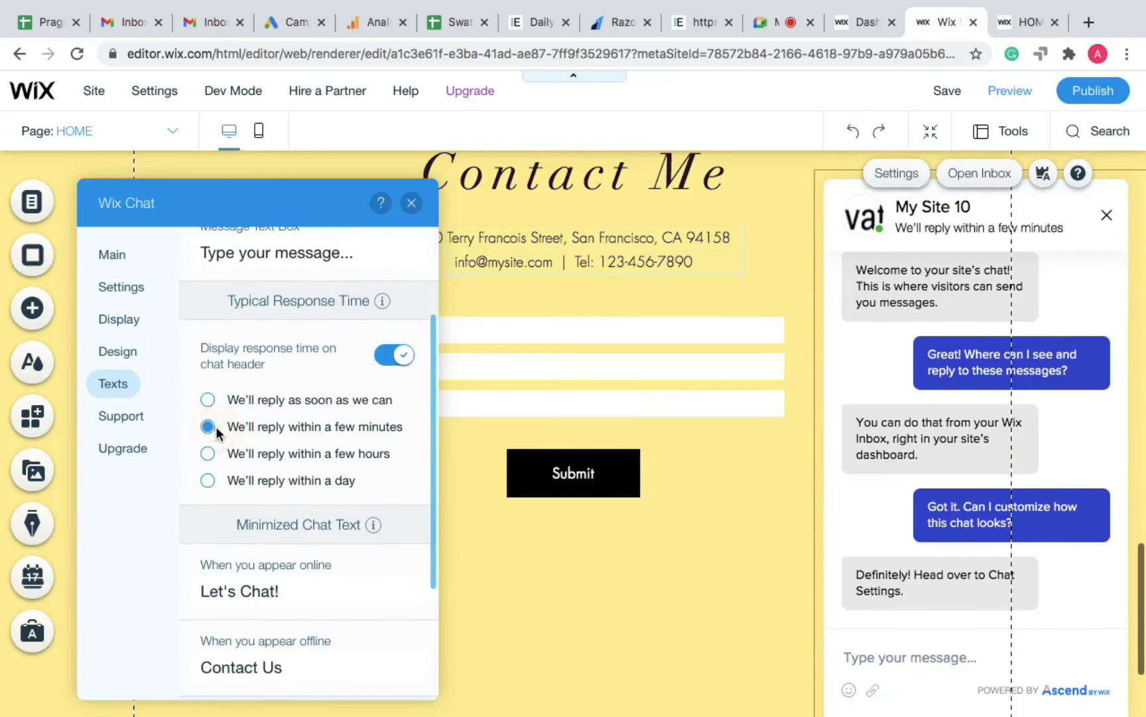
left_click(208, 453)
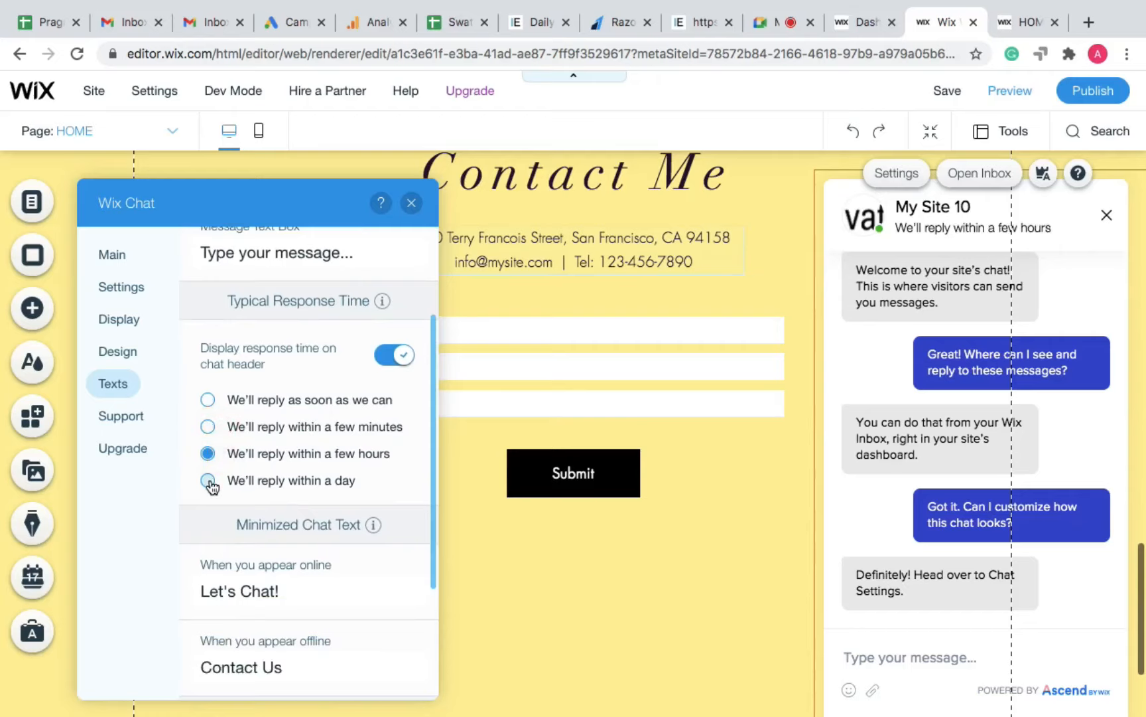
left_click(209, 480)
Step: Close the Wix Chat settings panel, returning to the Contact Me page
left_click(255, 585)
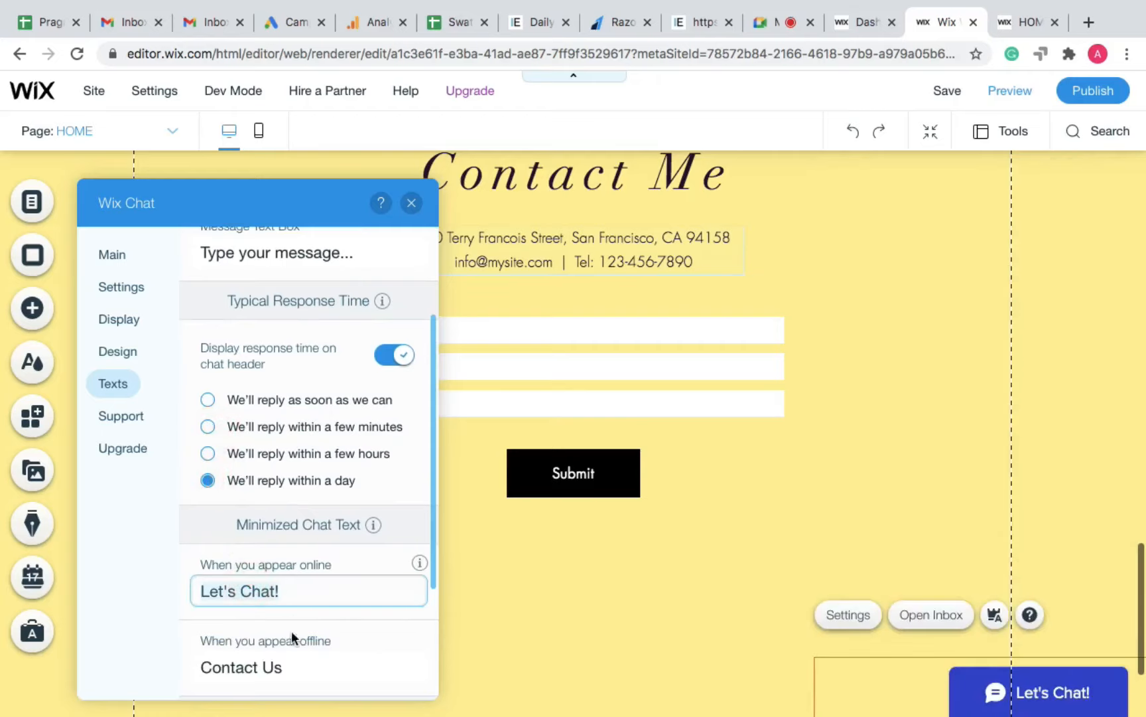
scroll(300, 571, "down", 1)
scroll(297, 421, "up", 4)
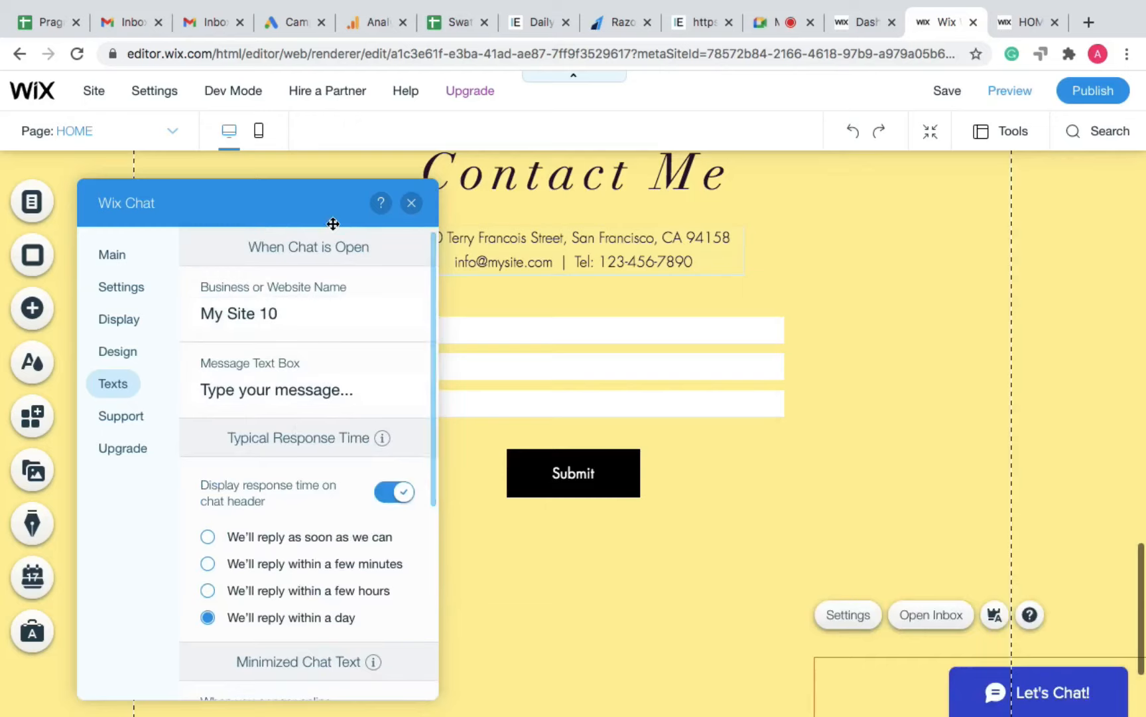
left_click(412, 202)
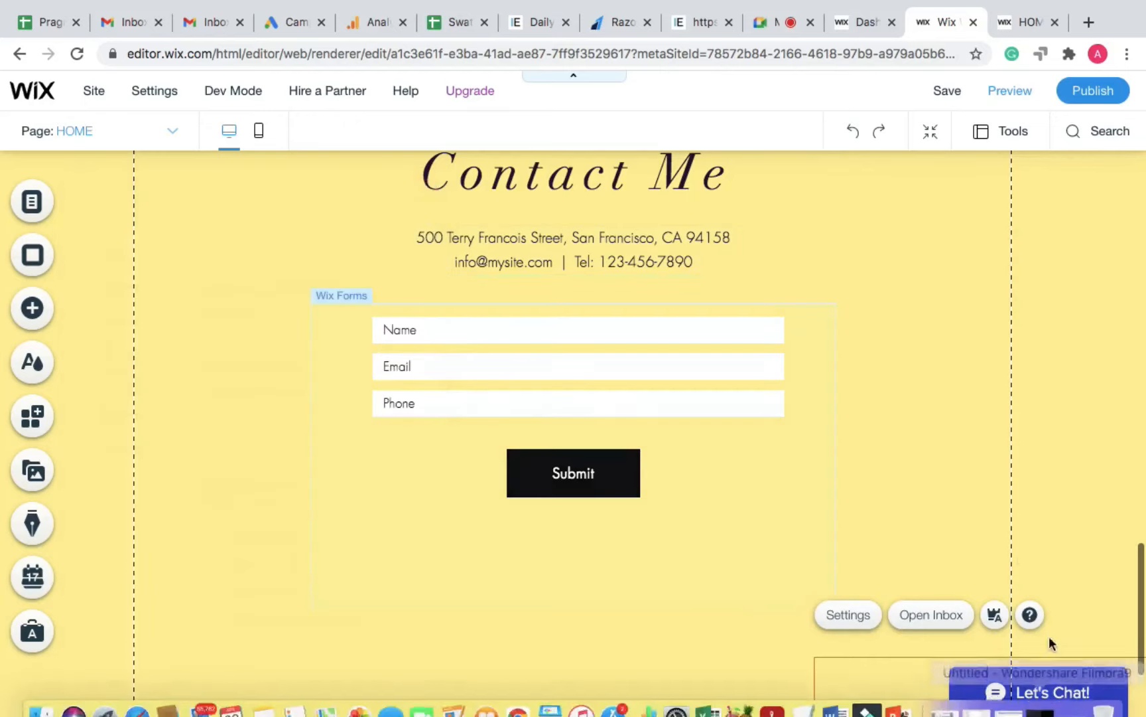
Step: Switch to the Google Meet tab to view the meeting chat
left_click(776, 24)
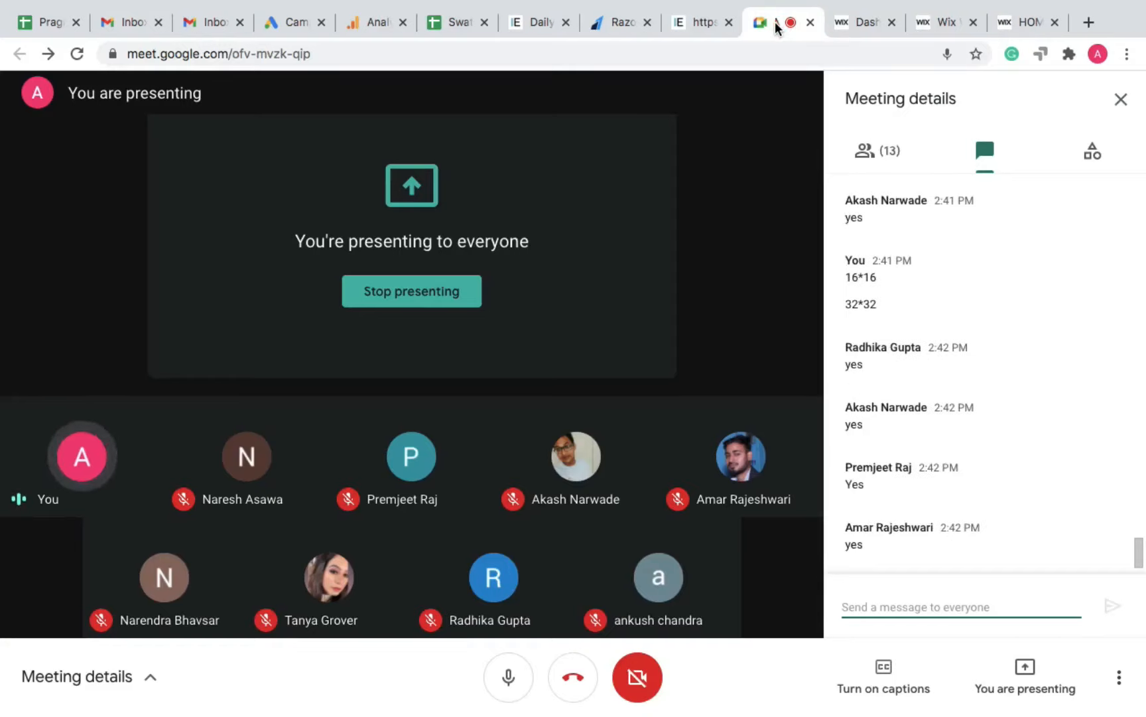
Step: Republish the site from the Wix editor with the chat changes and dismiss the Congratulations dialog
left_click(921, 27)
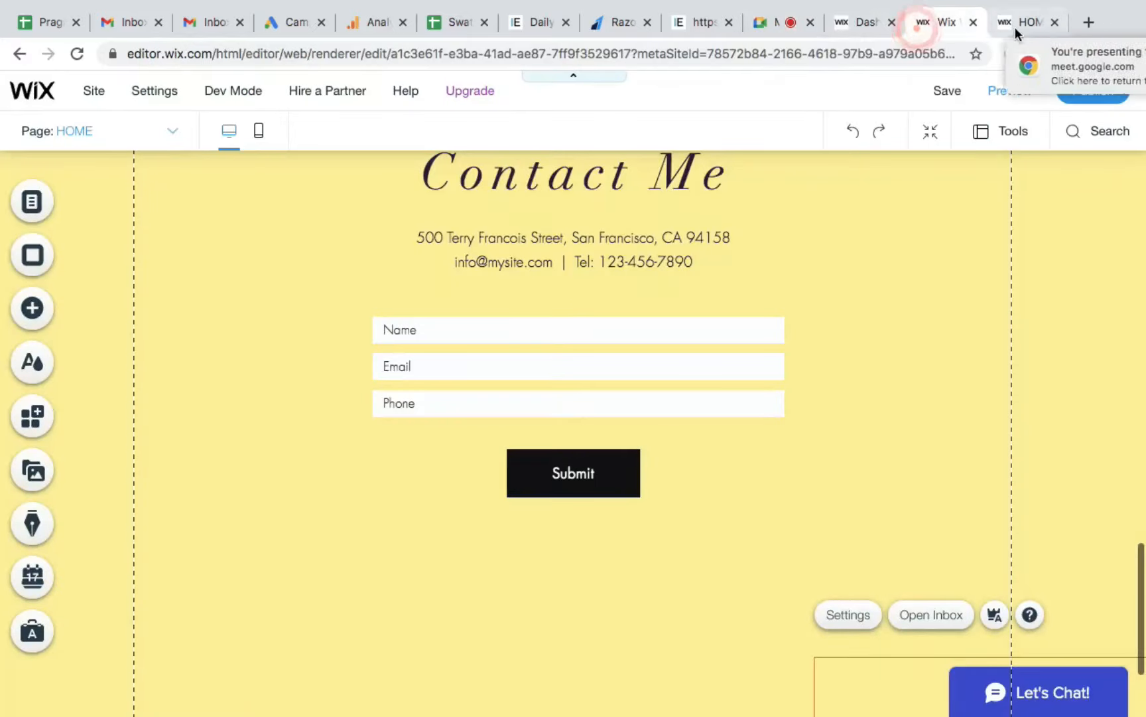
left_click(1025, 24)
left_click(944, 21)
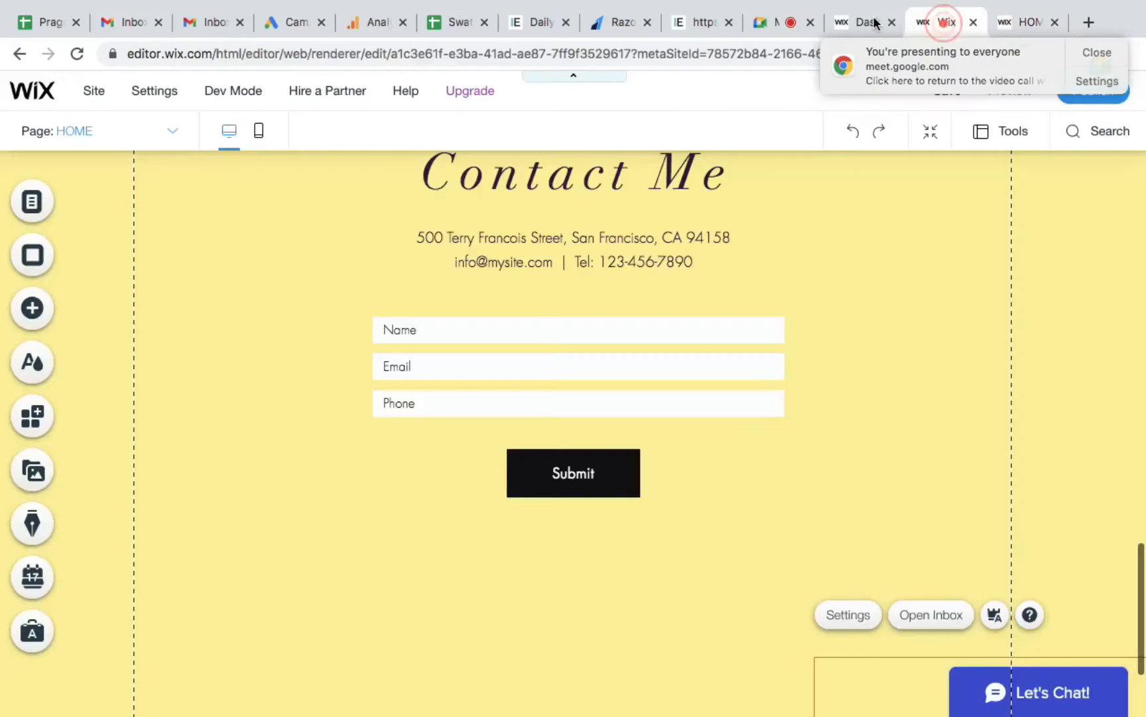
left_click(1097, 50)
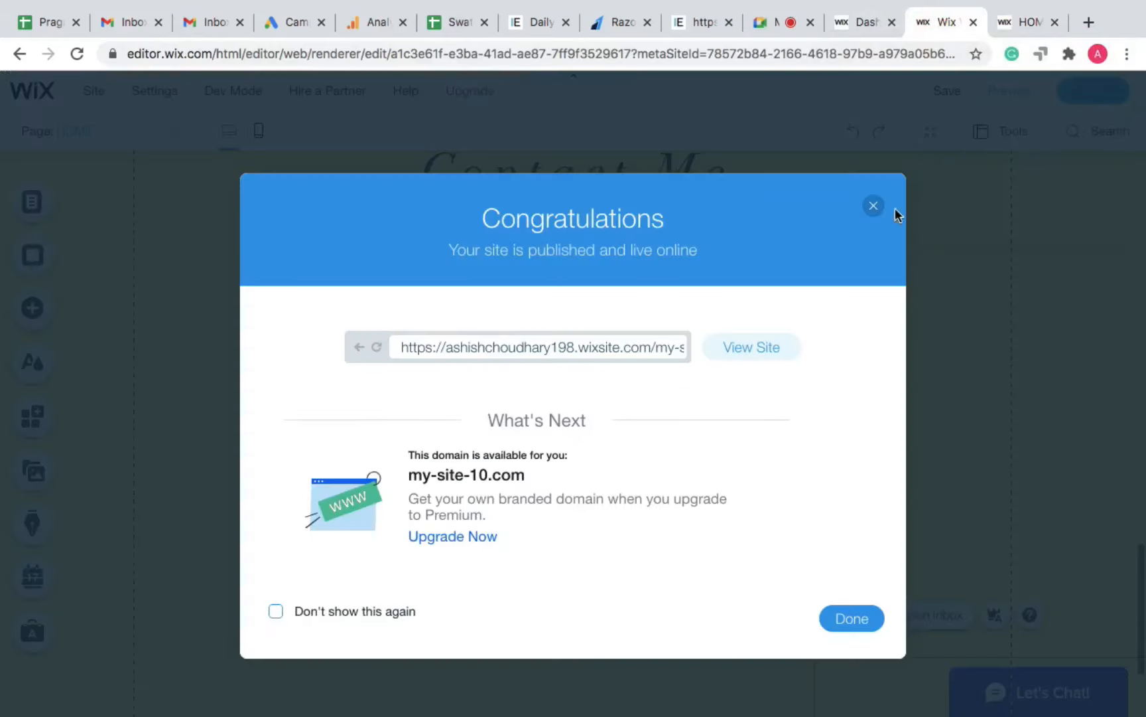
left_click(872, 206)
Step: Reload the live site and open its chat window showing 'We'll reply within a day'
left_click(1019, 23)
left_click(867, 47)
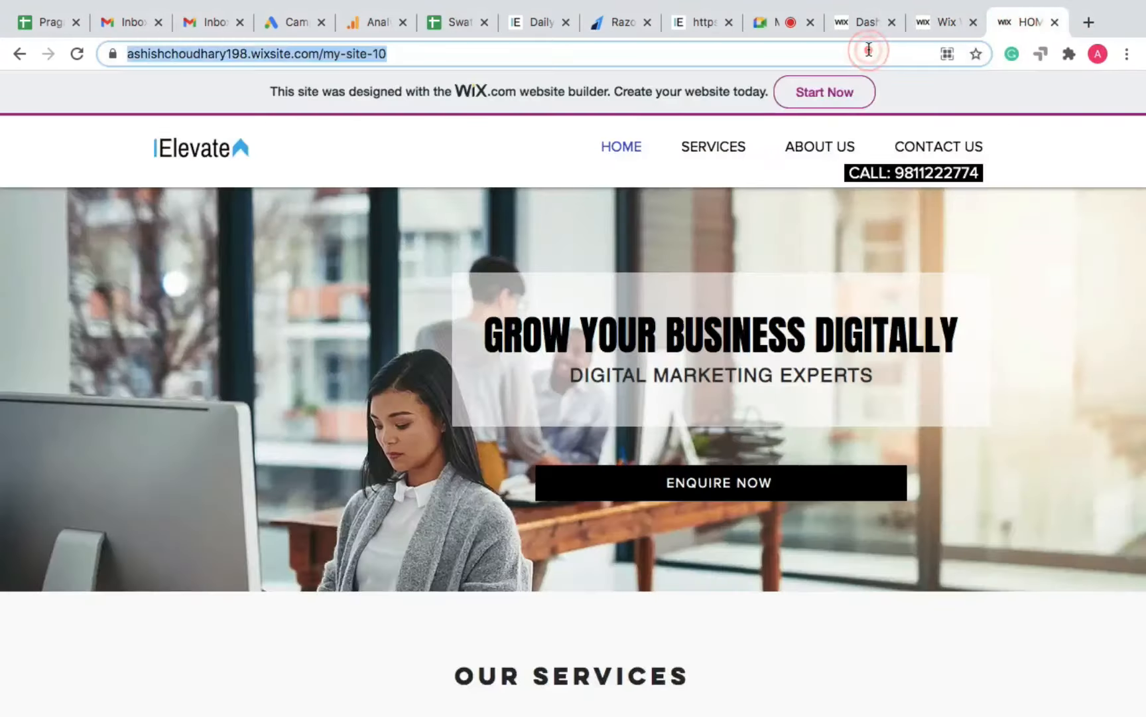
key("Return")
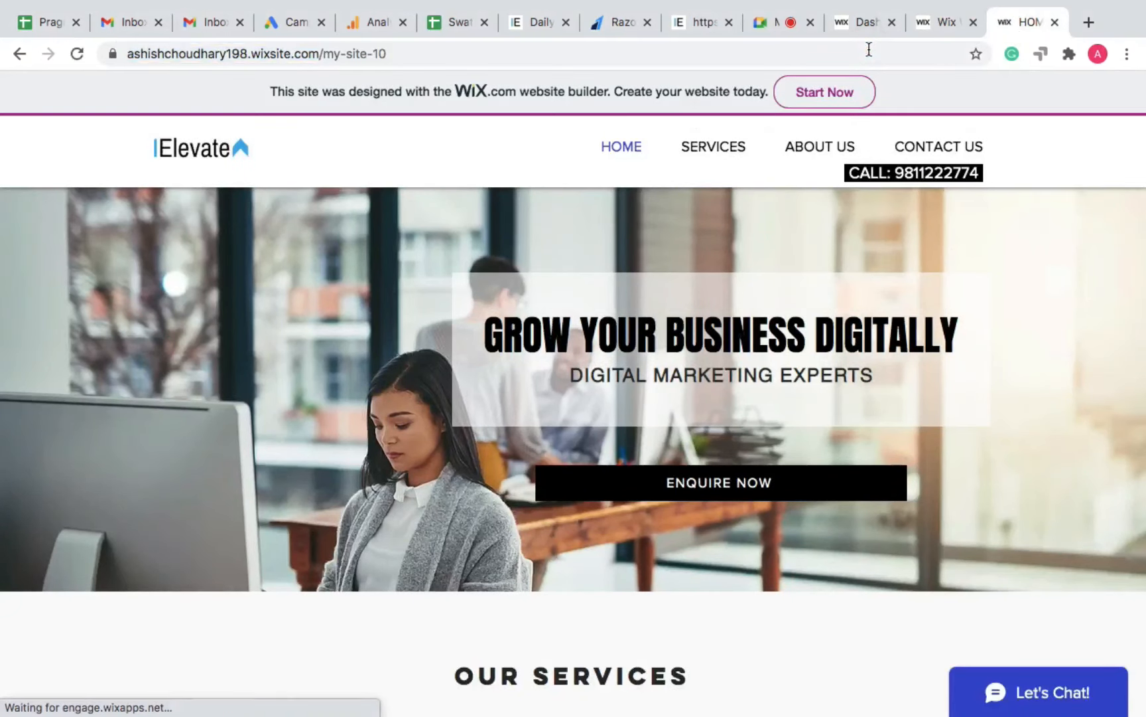
scroll(726, 680, "down", 5)
scroll(728, 685, "down", 4)
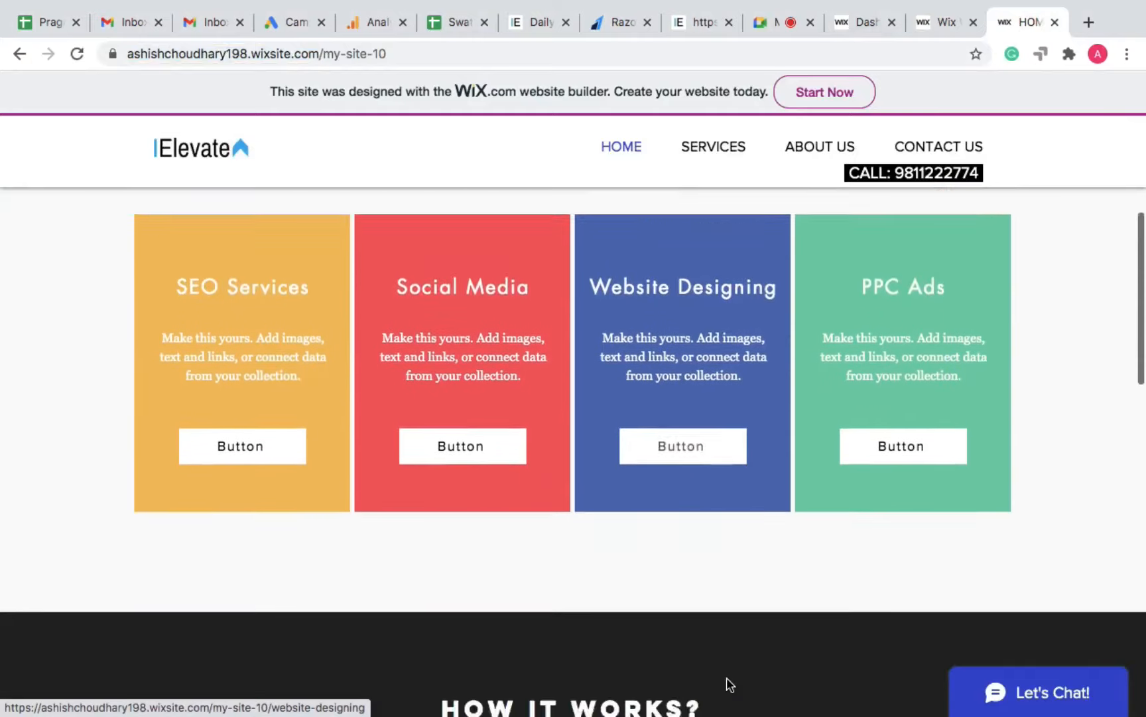
scroll(727, 683, "up", 8)
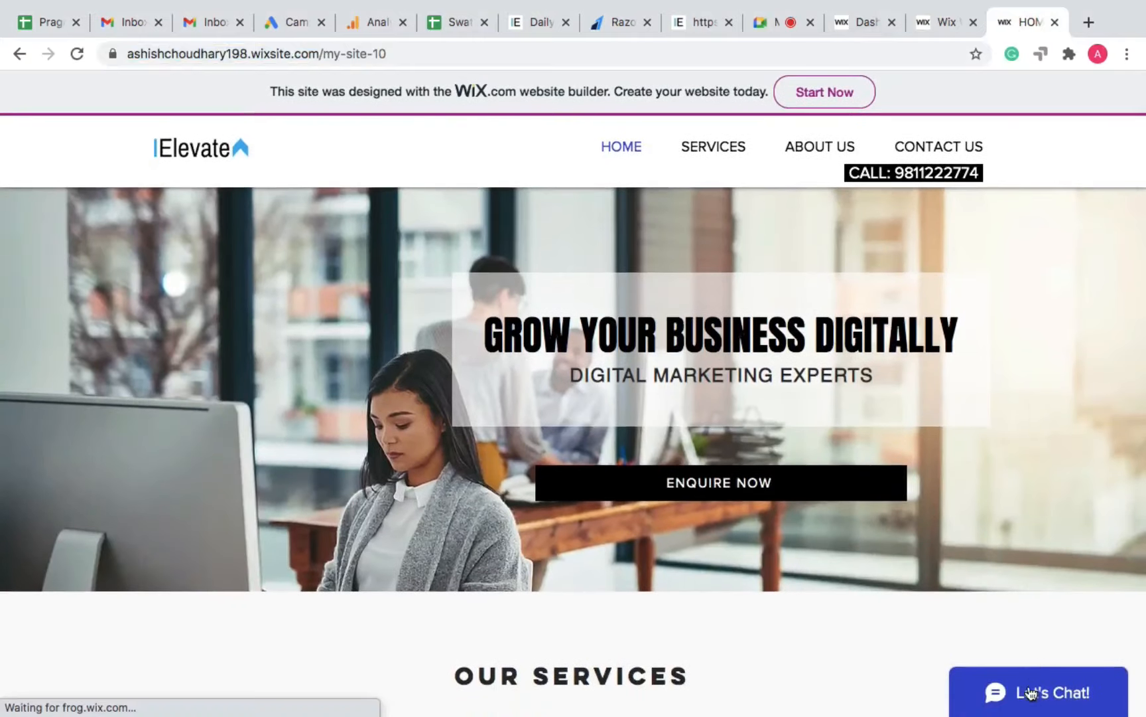
left_click(1030, 694)
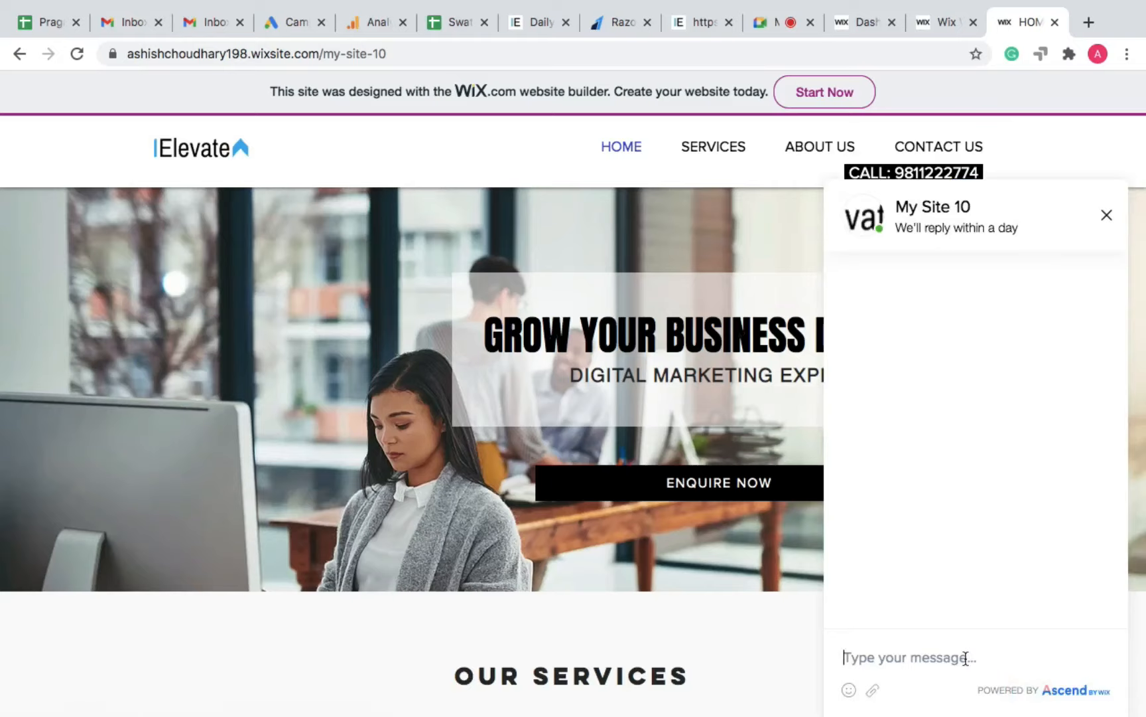
left_click(773, 22)
Step: Send 'WIX APP' in the Google Meet chat, then switch to the Wix dashboard
left_click(903, 595)
type("WIX APP")
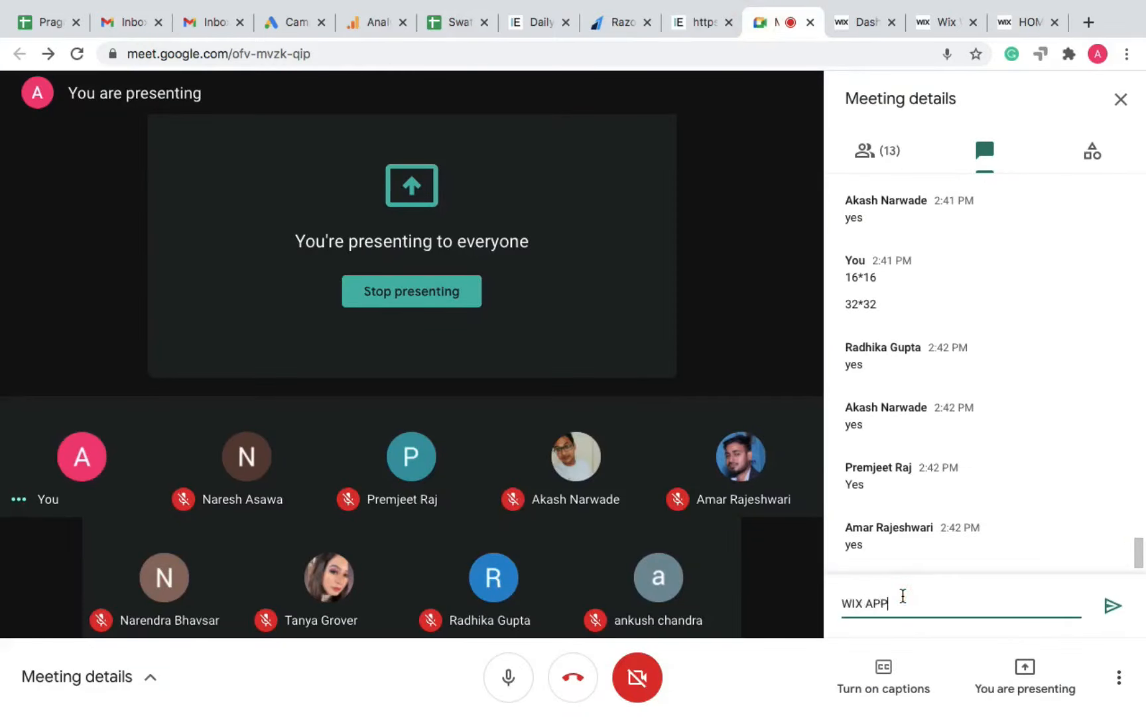
key("Return")
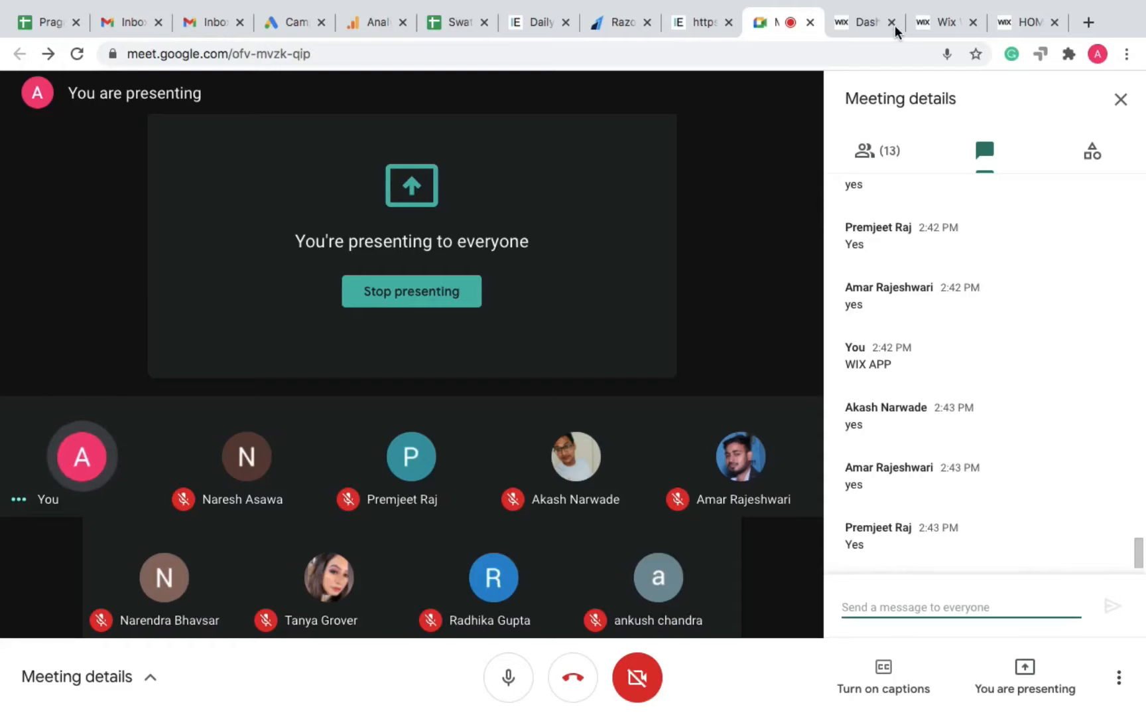
left_click(865, 23)
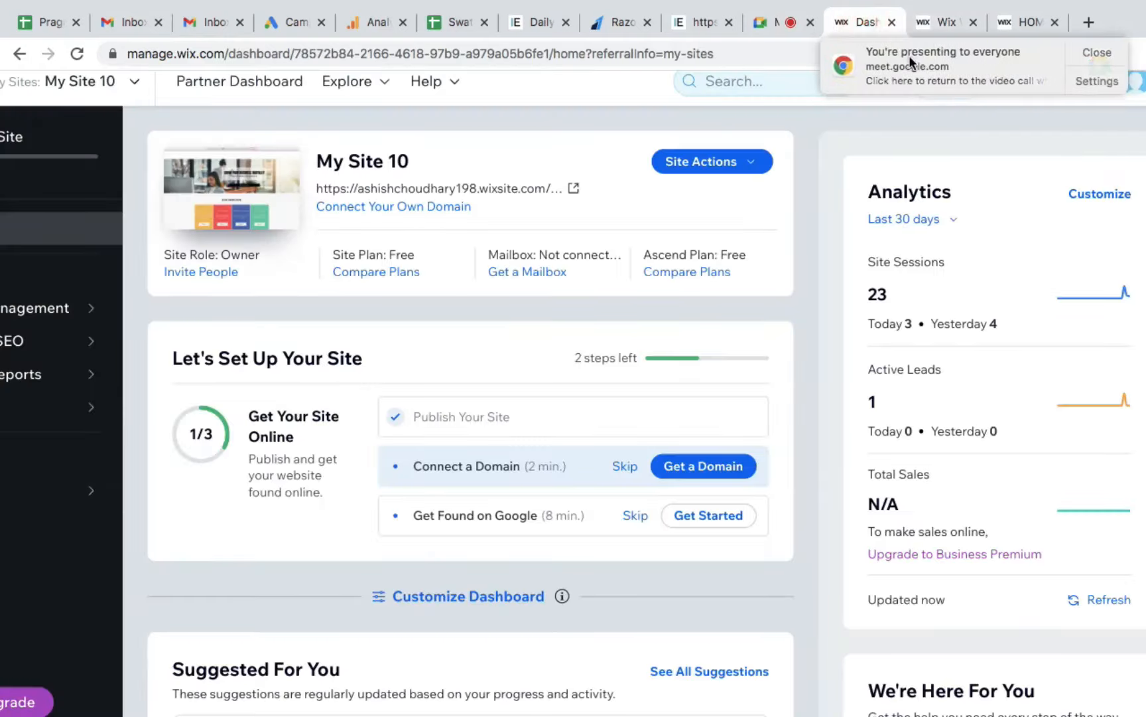
Step: Dismiss the presenting notification and open Inbox under Customer Management in the dashboard
left_click_drag(908, 58, 1039, 86)
scroll(838, 159, "down", 3)
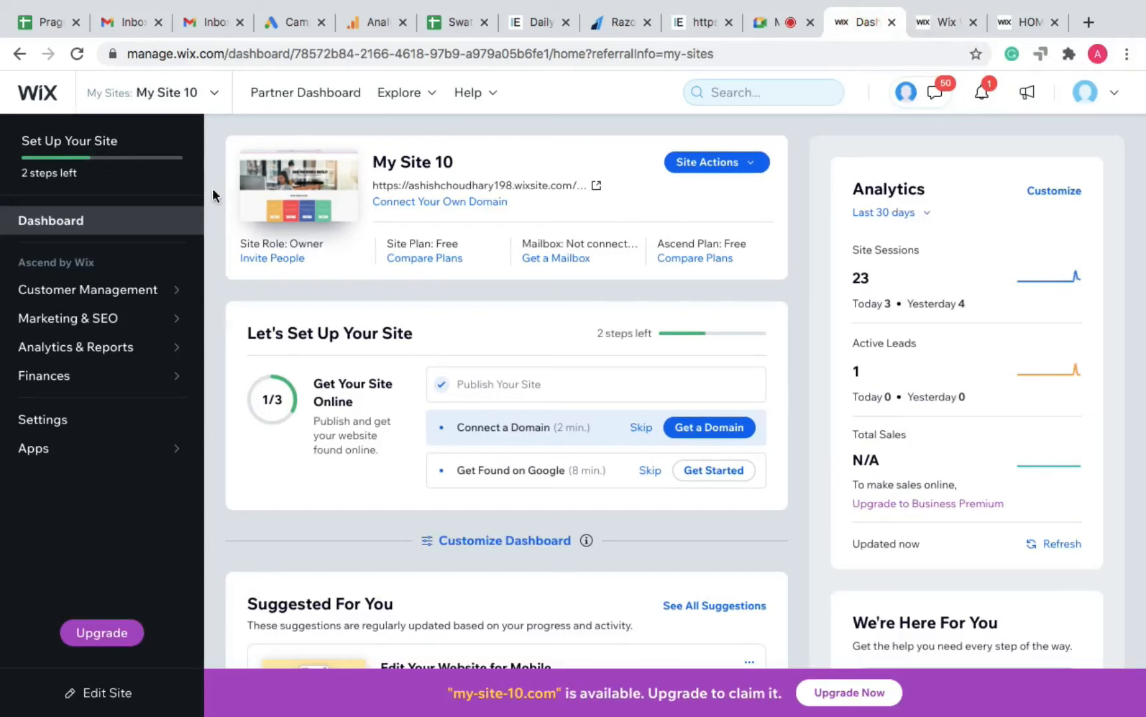
mouse_move(76, 289)
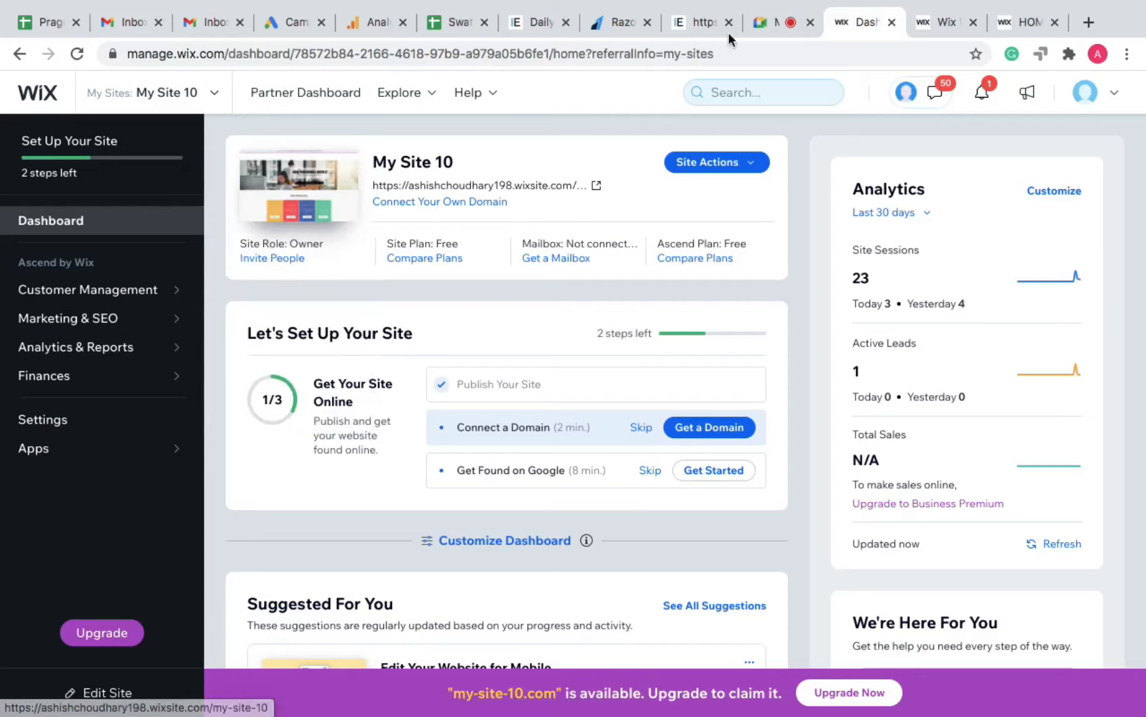
left_click(110, 302)
left_click(247, 263)
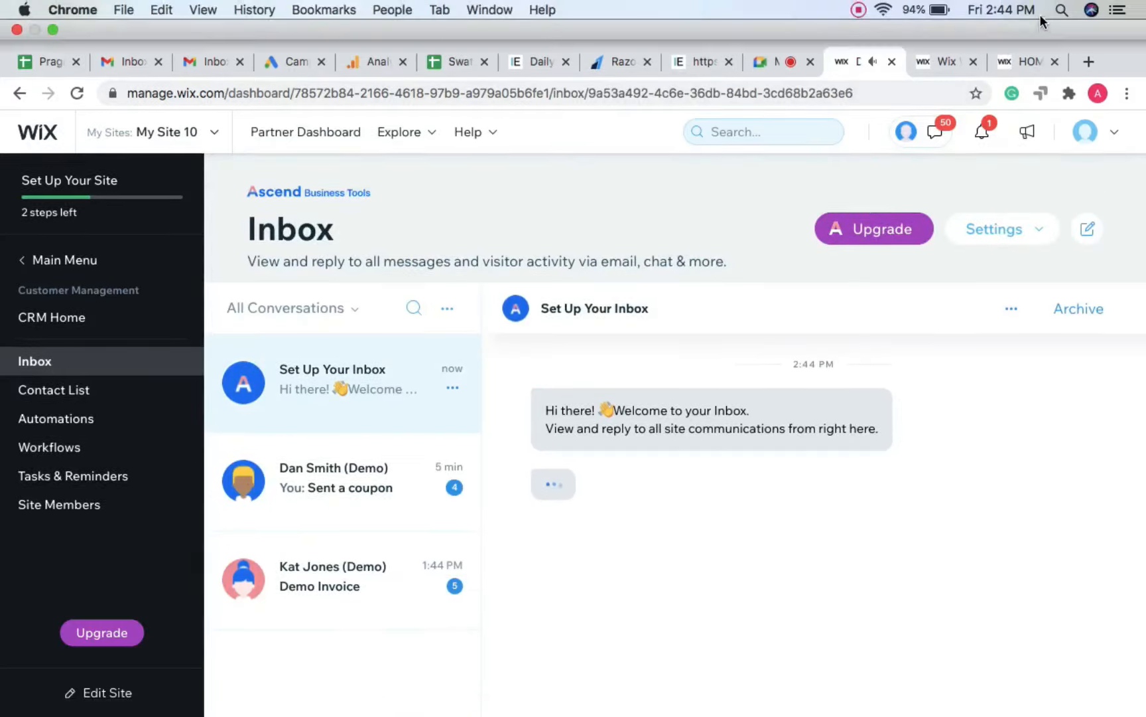
Step: On the live site's chat, send visitor messages 'HI' and 'NEED HELP'
left_click(1028, 23)
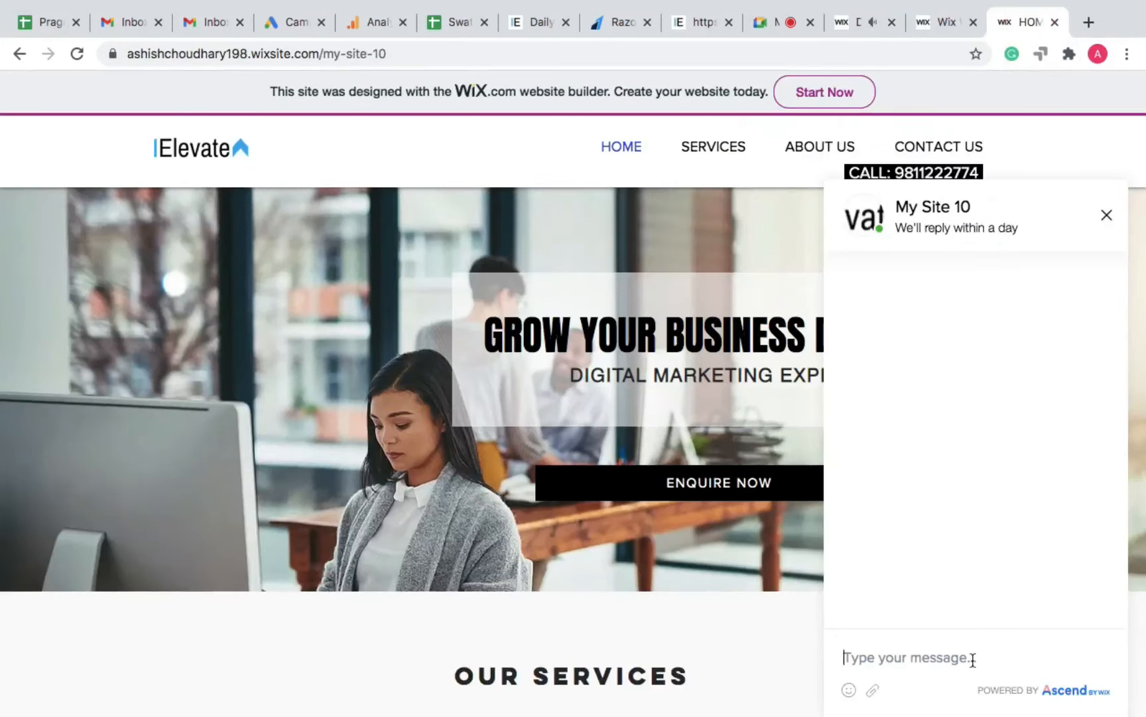
left_click(971, 658)
type("HI")
key("Return")
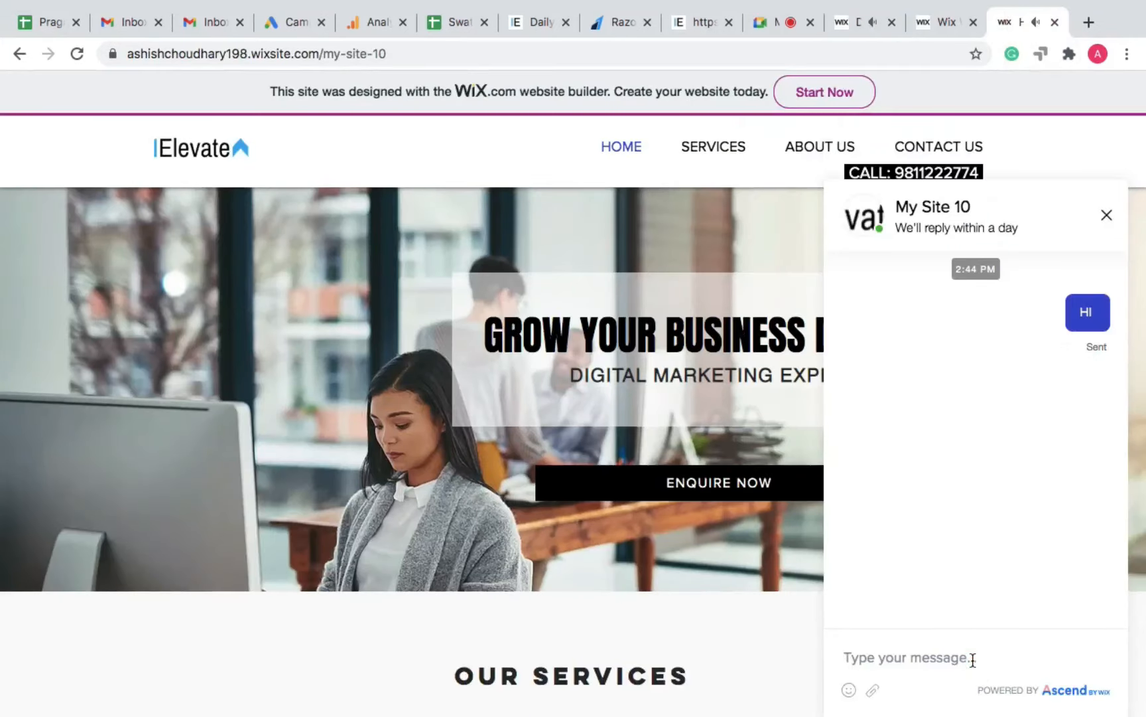
type("NEED HE,")
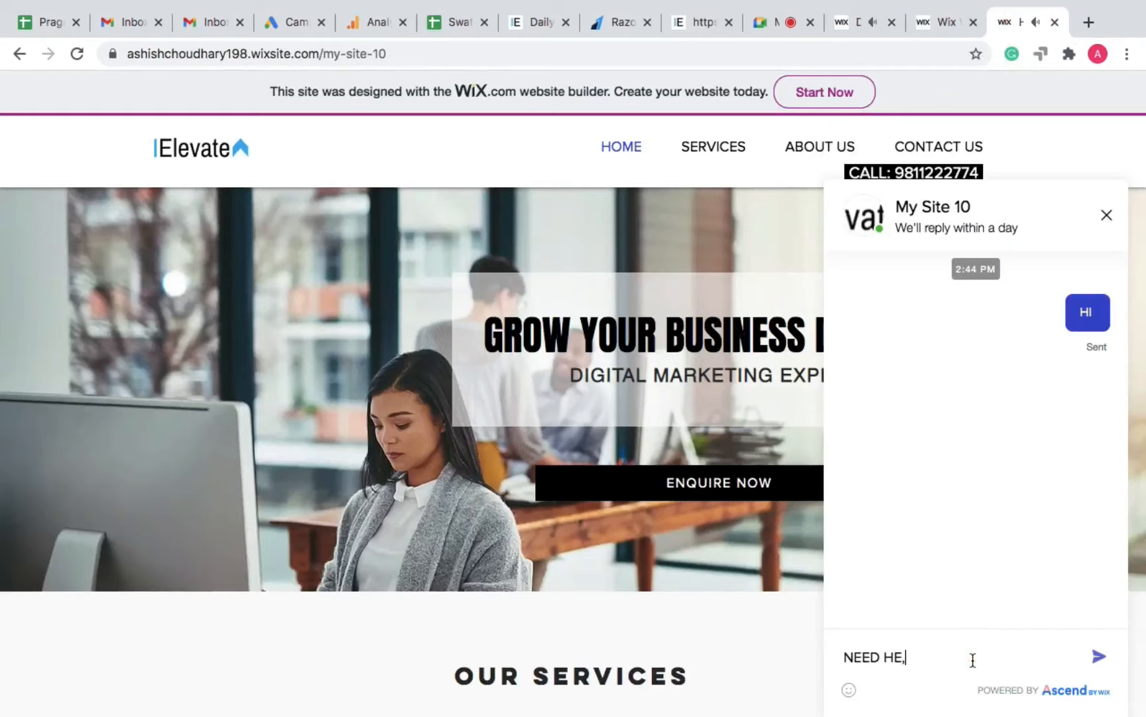
key("BackSpace")
type("LP")
key("Return")
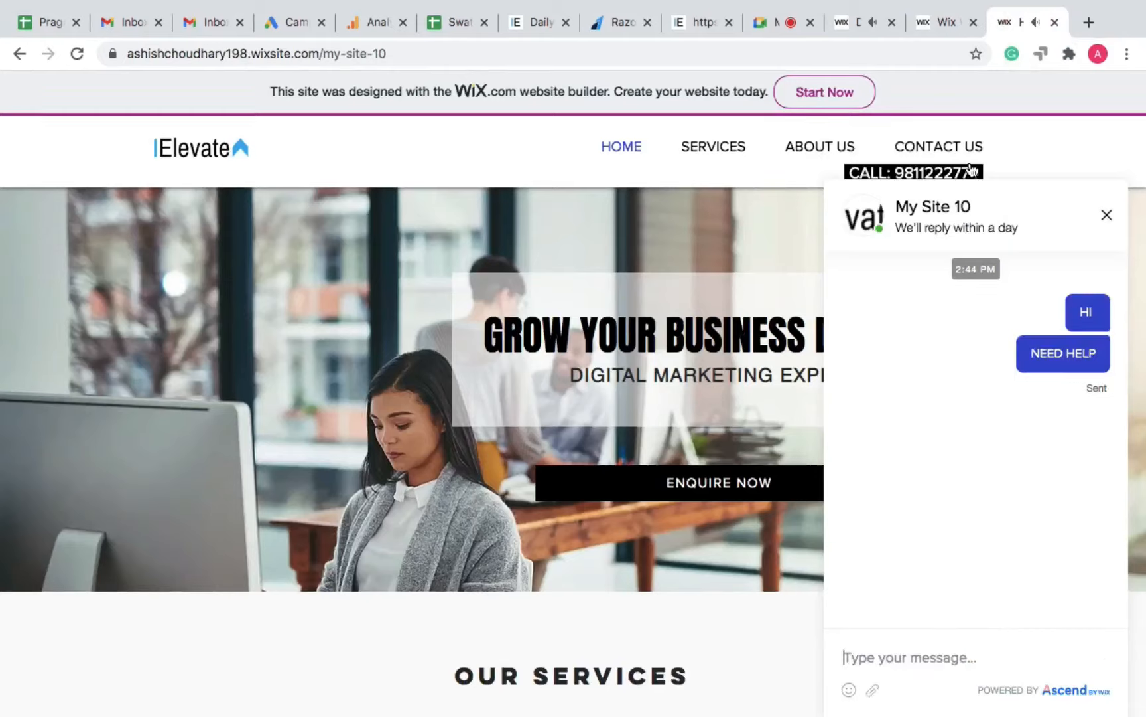
Step: In the dashboard Inbox, open the visitor's NEED HELP conversation and reply 'Hi'
left_click(850, 23)
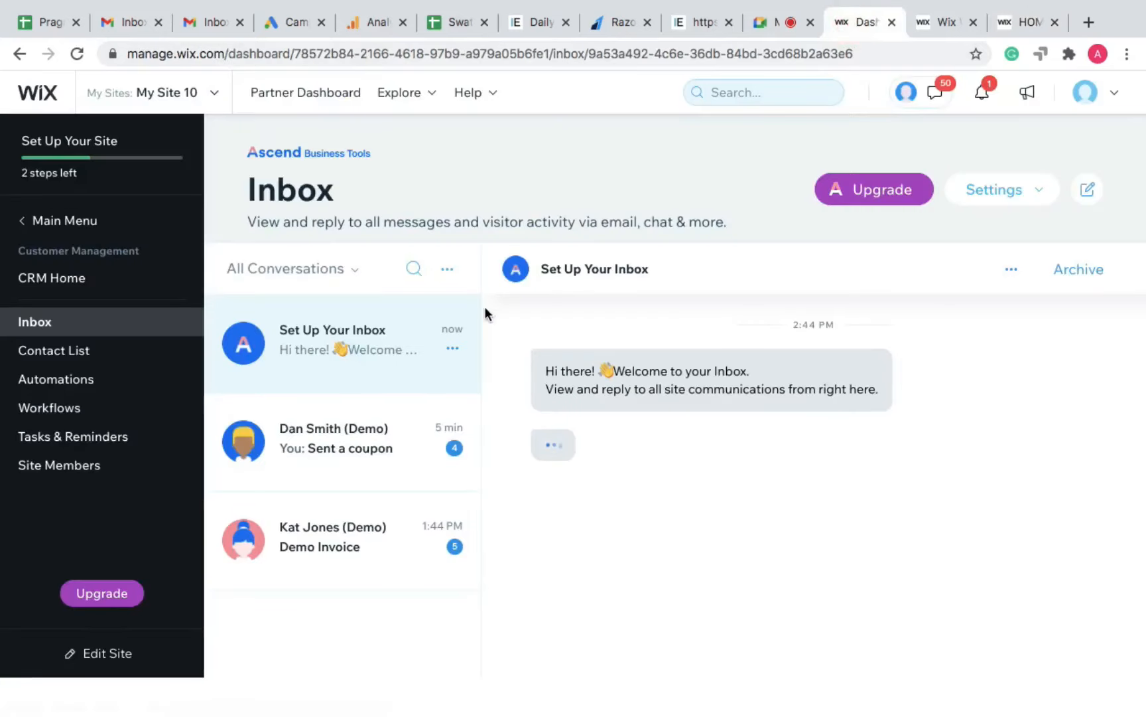
left_click(368, 330)
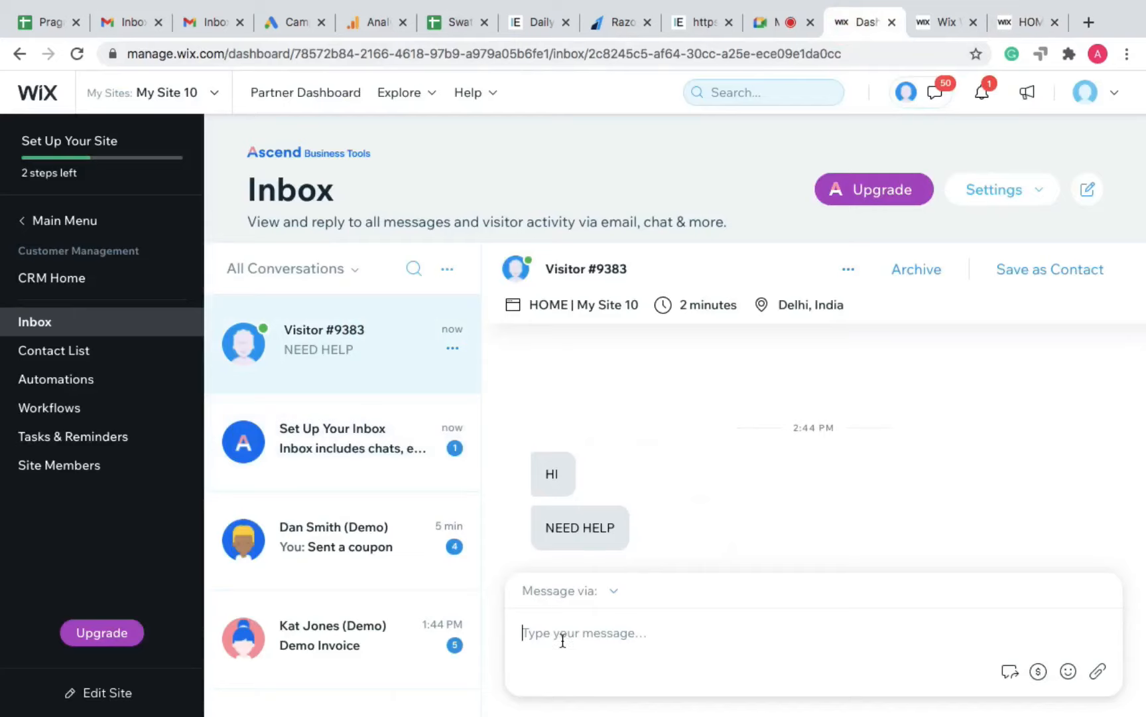
type("HELLO")
key("BackSpace")
key("BackSpace")
key("BackSpace")
key("BackSpace")
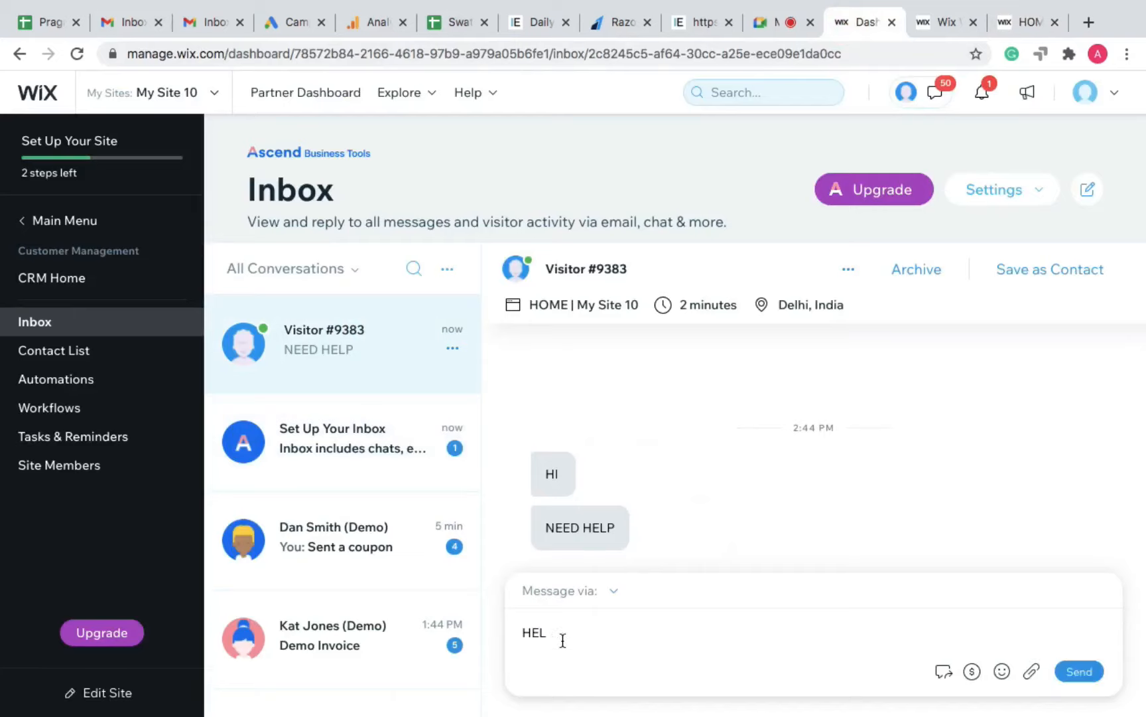
type("e")
key("BackSpace")
type("i")
key("Return")
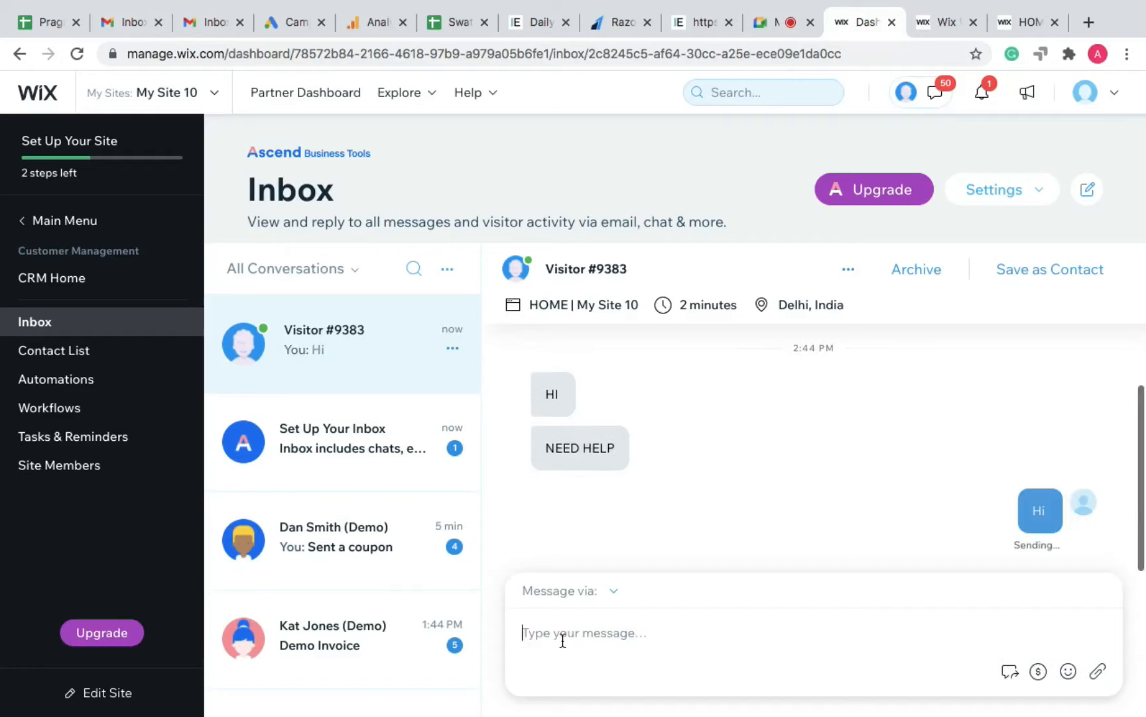
Step: Reply 'How can I help you?' and check both replies on the live site
type("Hw")
key("BackSpace")
type("ow c")
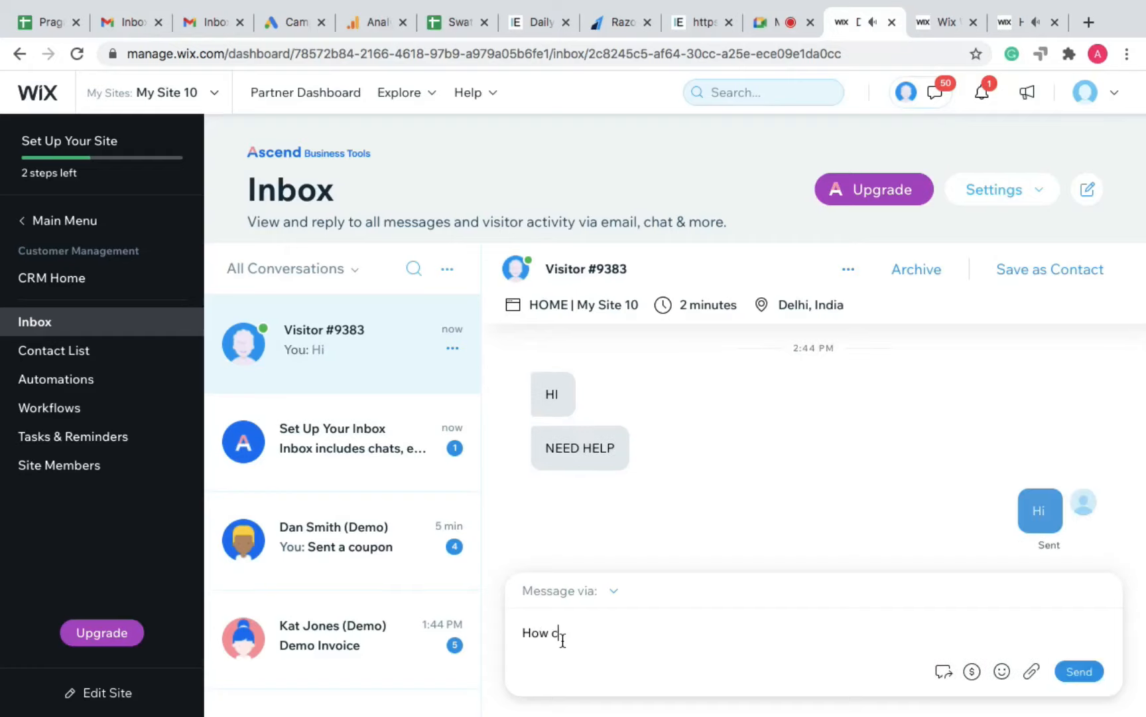
type("an I ehp")
key("BackSpace")
key("BackSpace")
key("BackSpace")
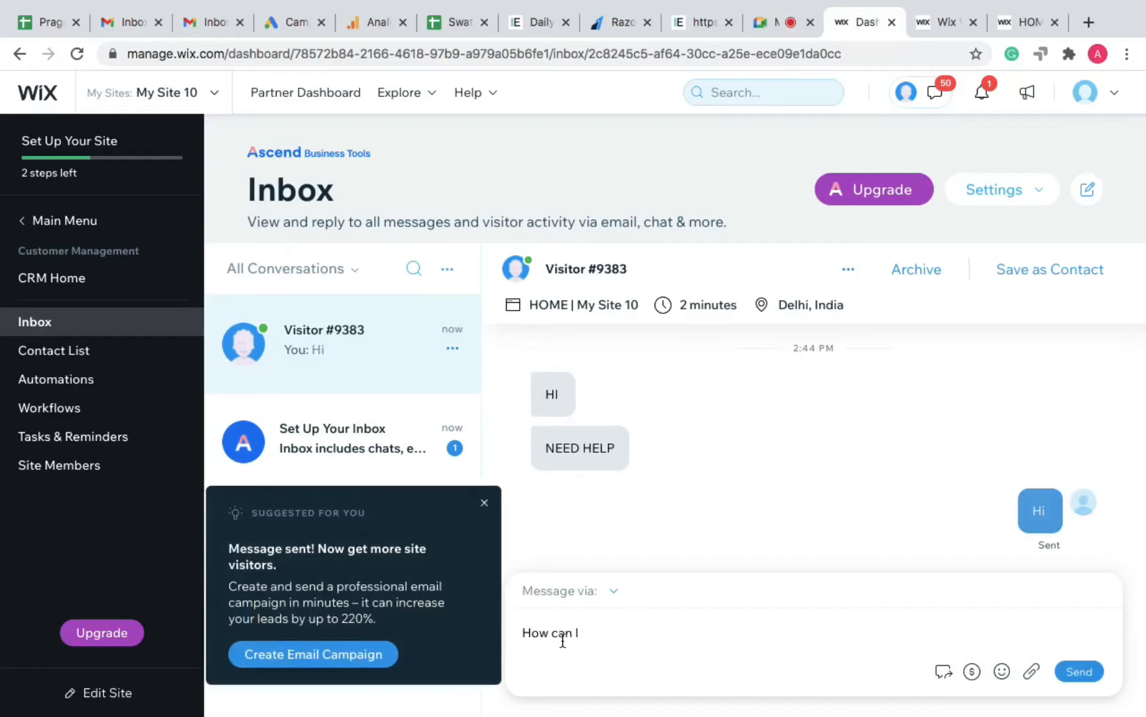
type("help you?")
key("Return")
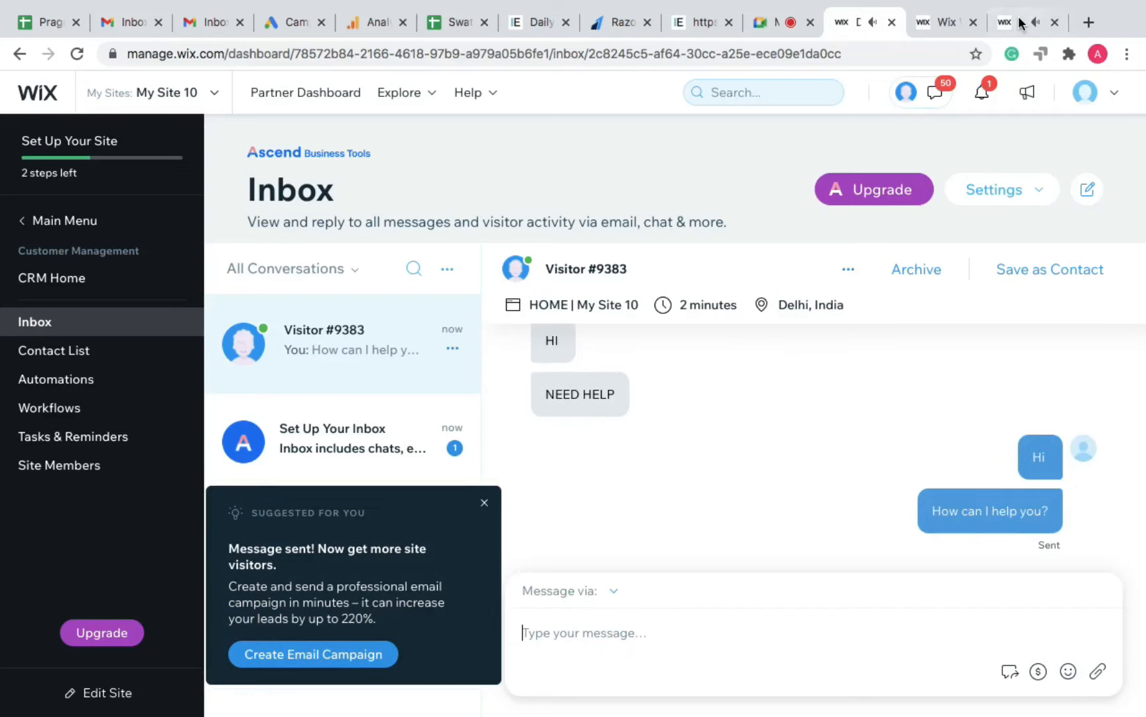
left_click(1018, 22)
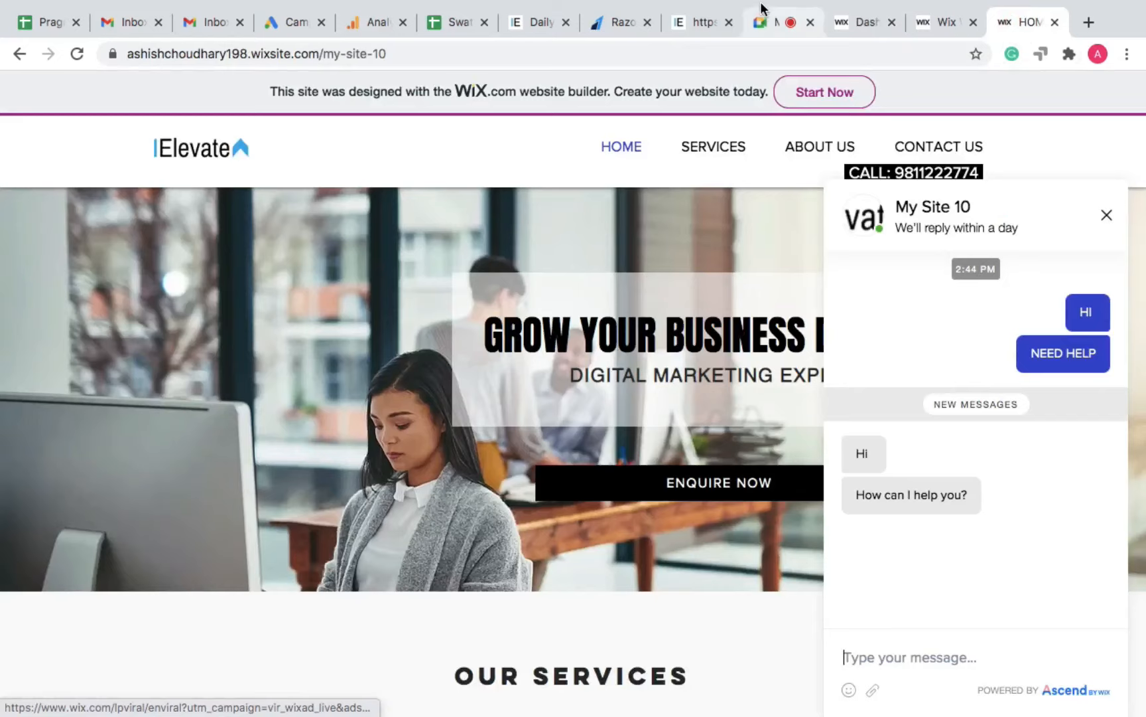
Step: Switch back to the Google Meet call with the meeting chat open
left_click(767, 26)
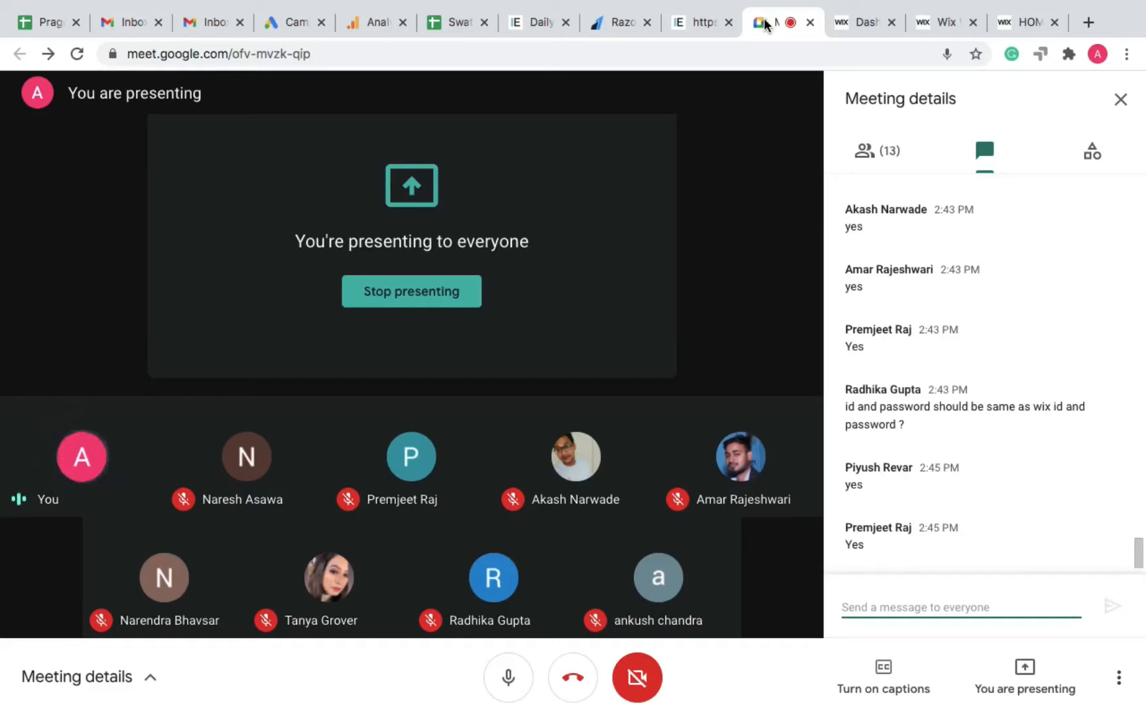
Step: Exit full screen and switch from the Google Meet call to the Wix editor's Elevate HOME page, scrolled to the top
mouse_move(1046, 2)
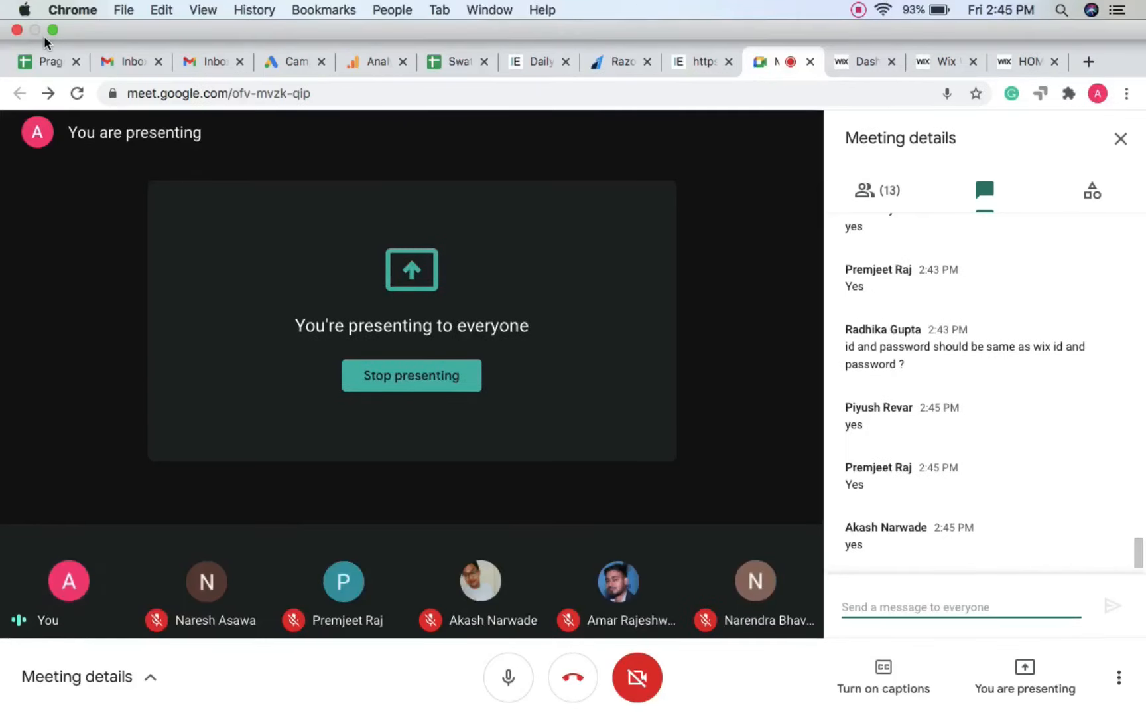
left_click(49, 30)
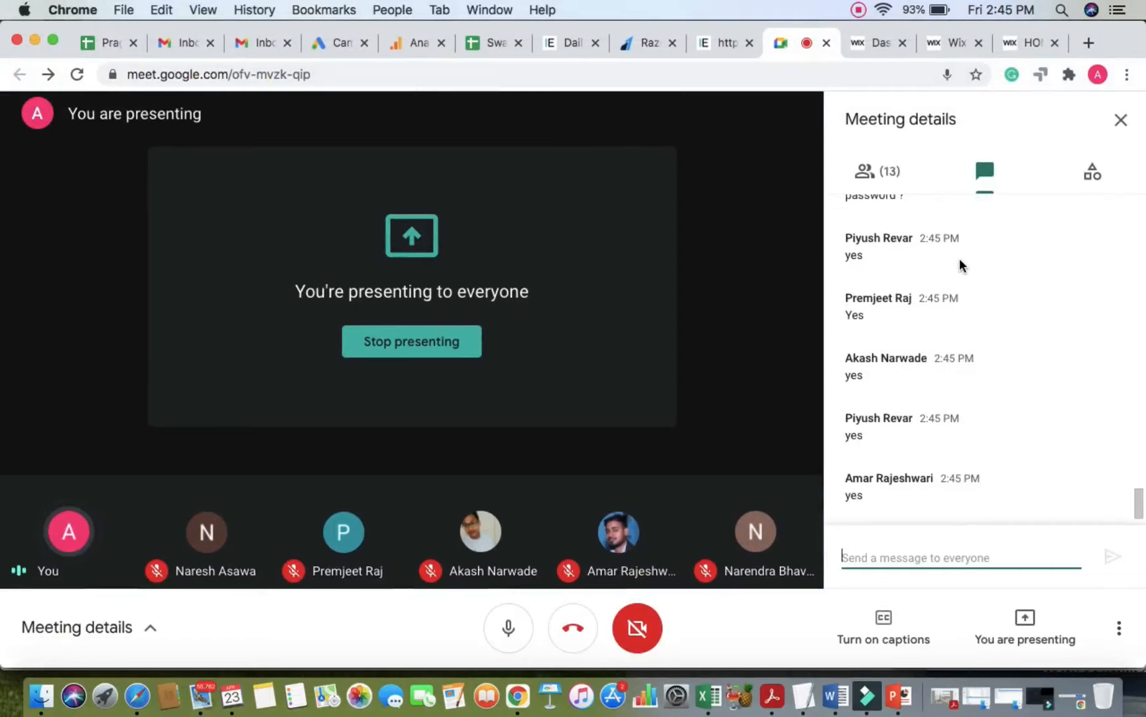
left_click(950, 46)
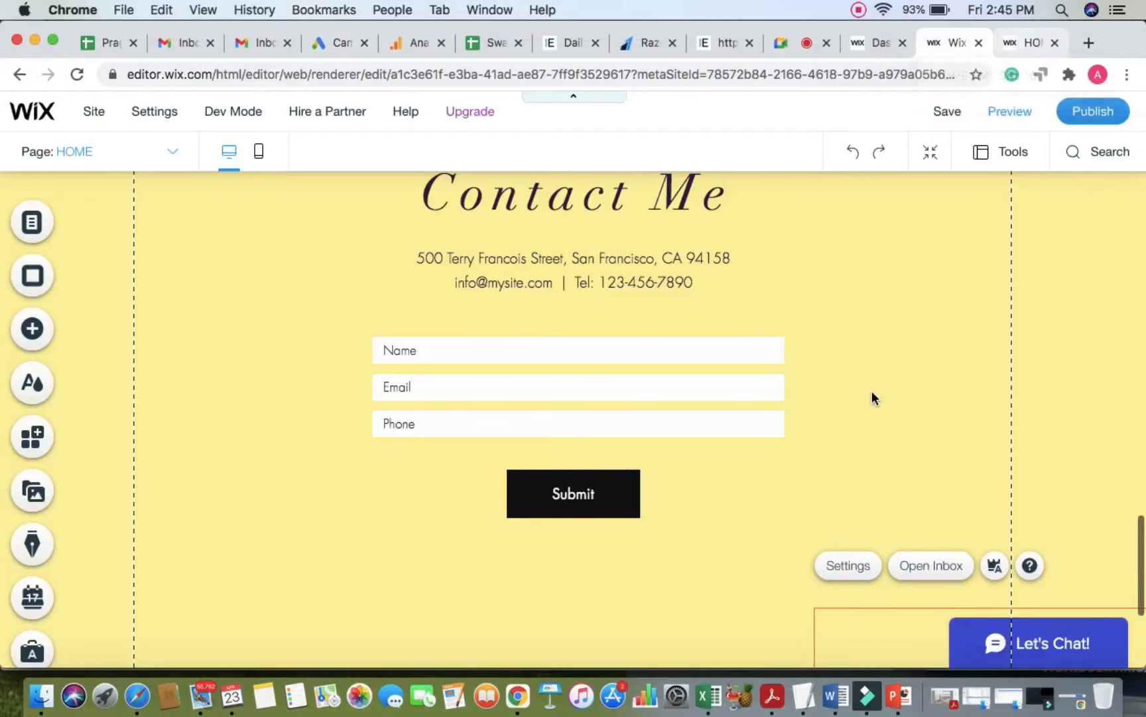
scroll(871, 394, "up", 15)
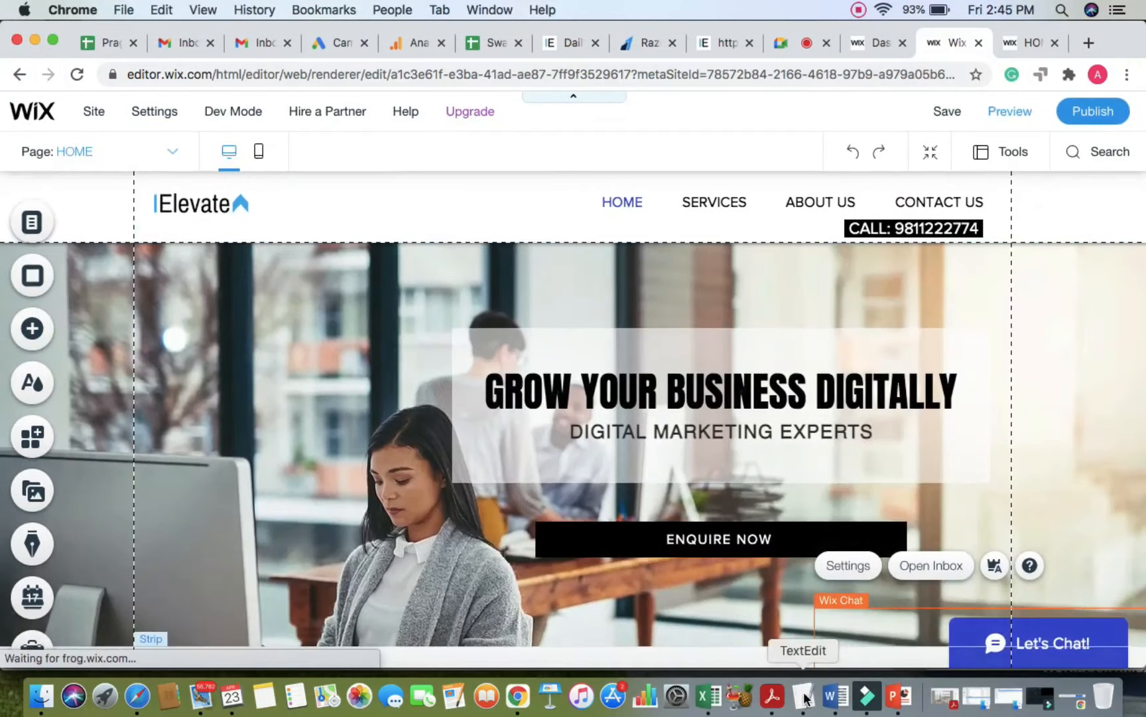
Step: Clear the TextEdit note's old text and type Blog as its first entry
left_click(804, 694)
left_click(510, 401)
key("super+a")
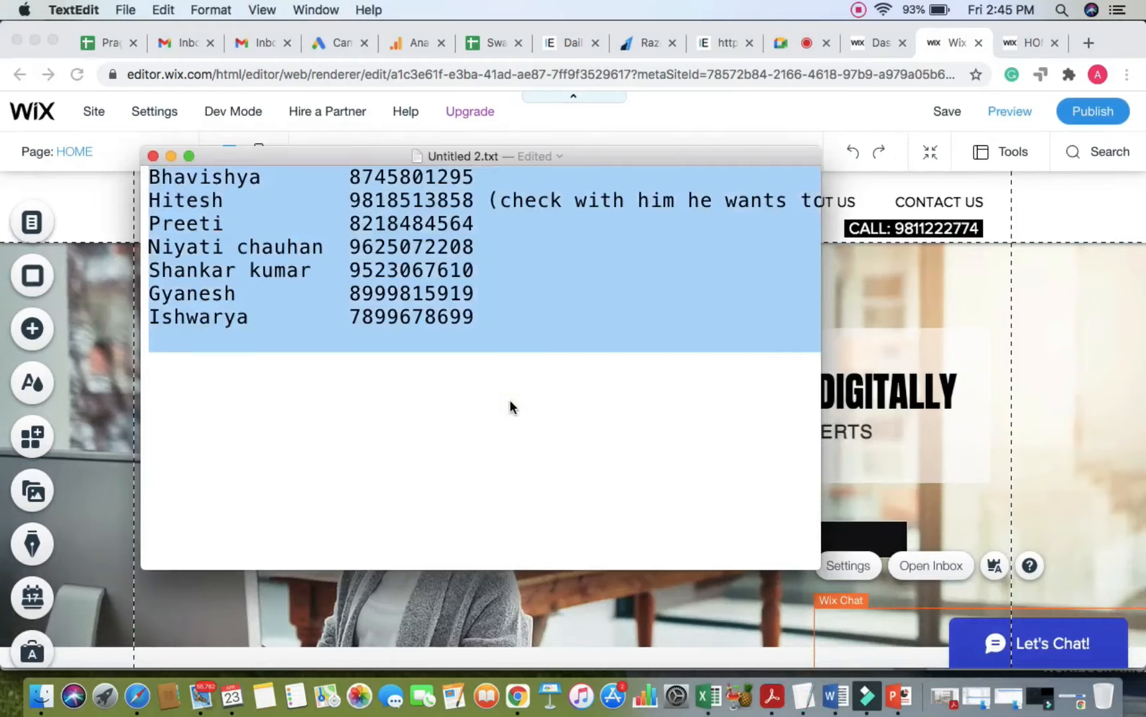
key("BackSpace")
key("Return")
key("Return")
type("Blog")
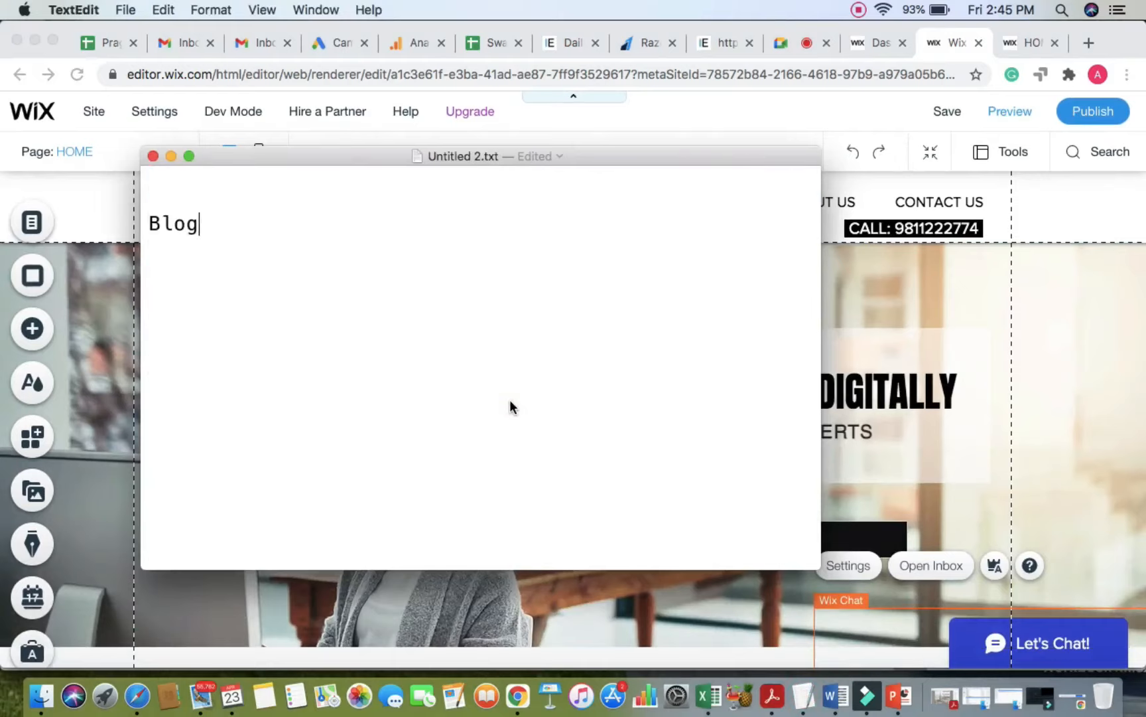
key("Return")
left_click(780, 44)
key("super+Tab")
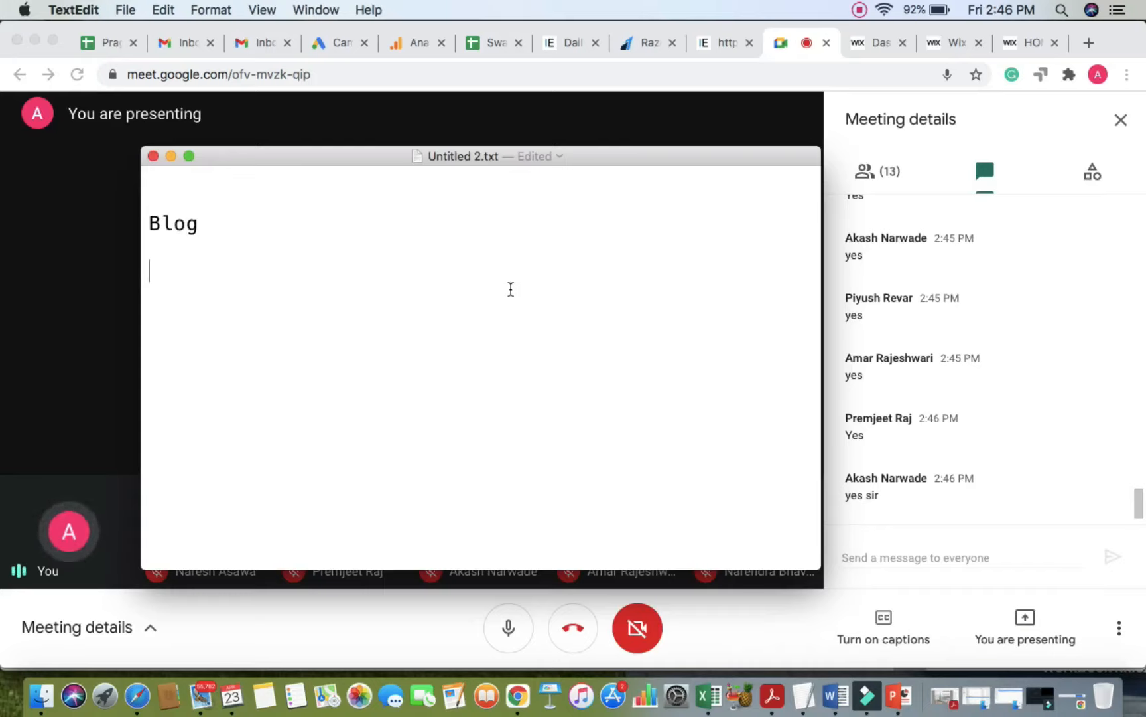
Step: Add Articles directly under Blog, leaving a blank line below it
type("Articles")
key("Return")
key("Return")
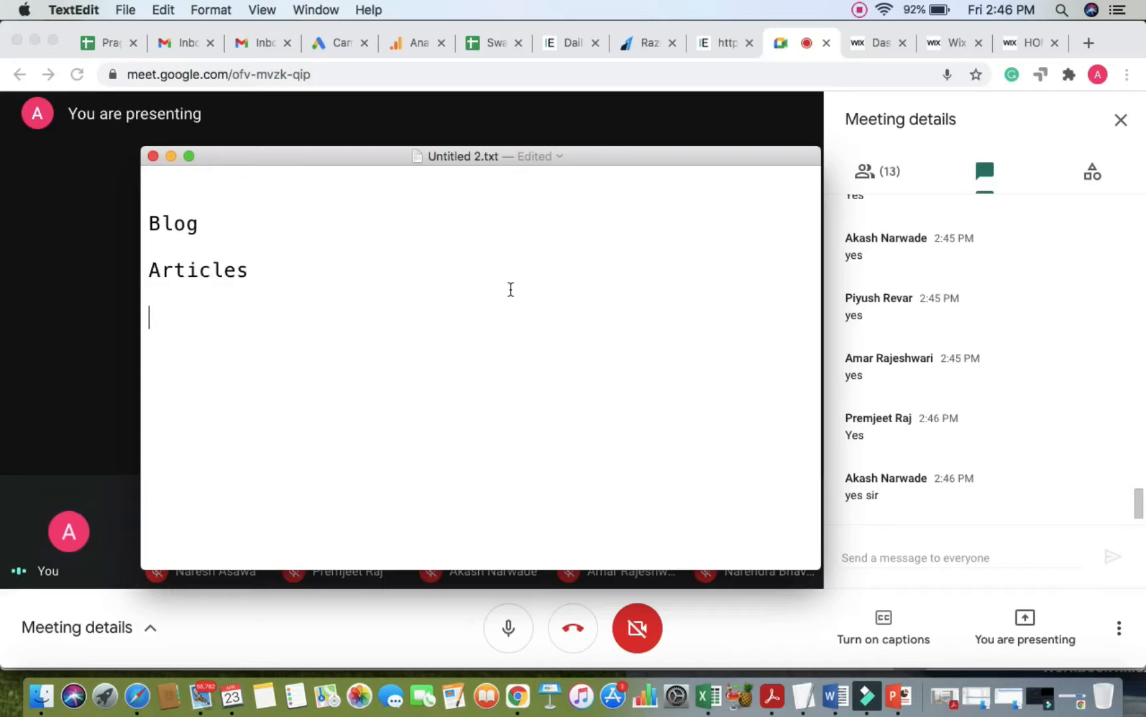
key("Up")
key("Up")
key("BackSpace")
key("Down")
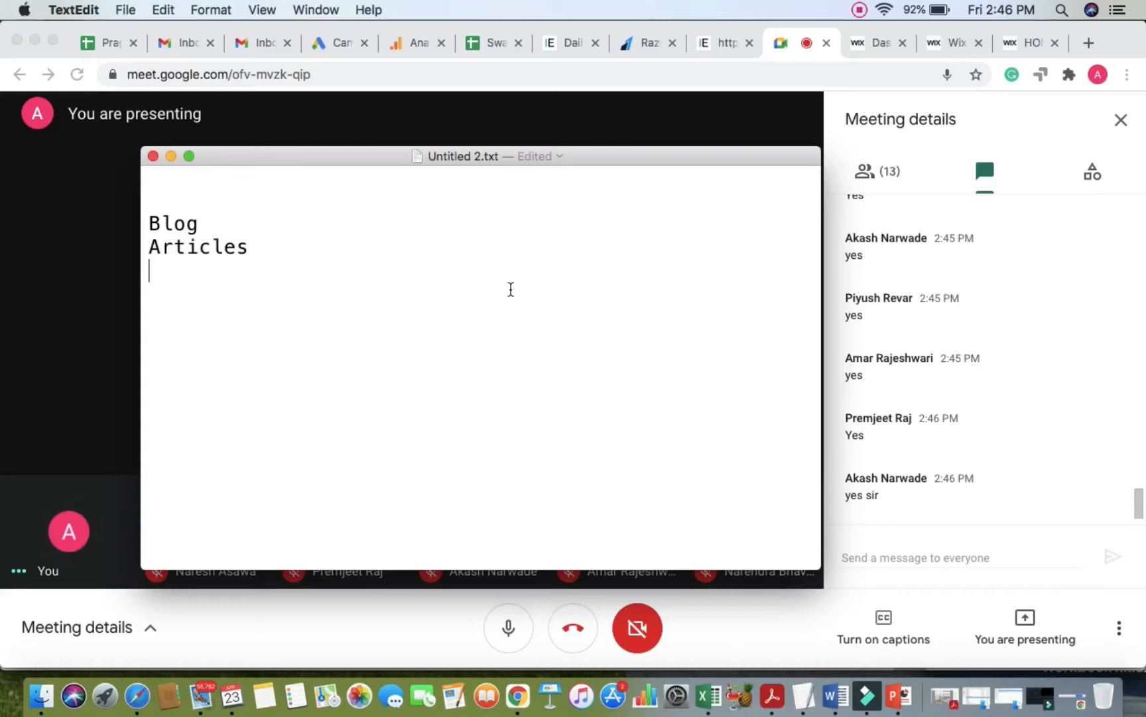
key("Down")
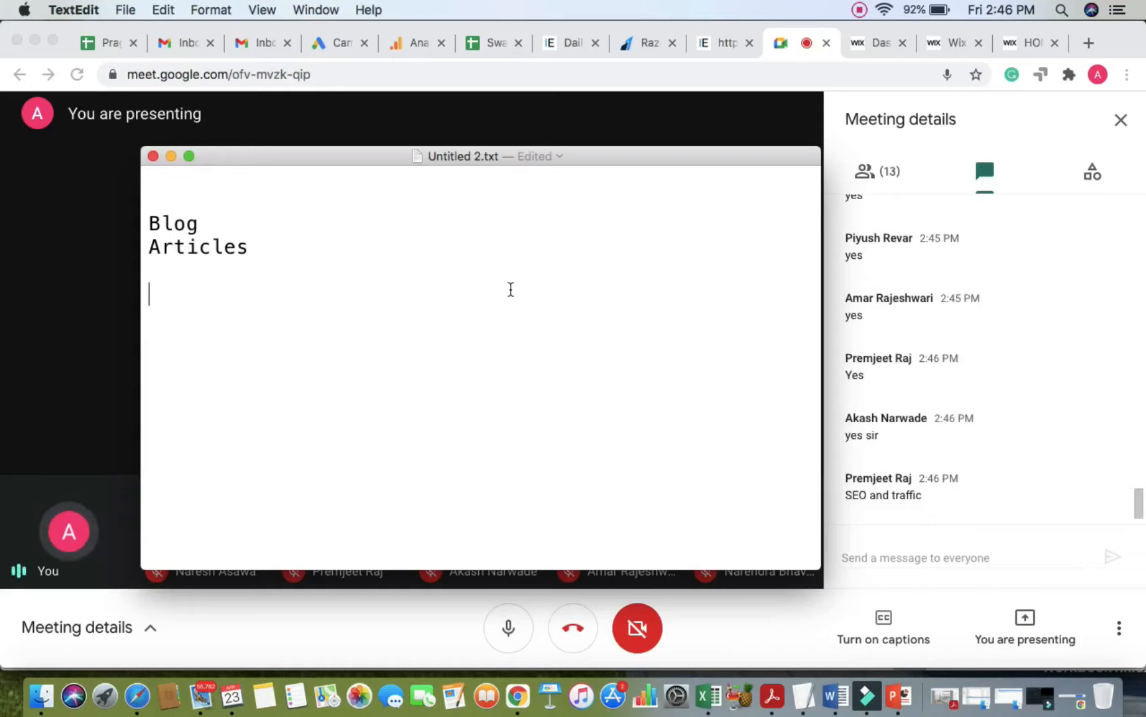
Step: Start a numbered list with '1. seo and traffic' and begin item '2.'
type("1. seo and tracffi")
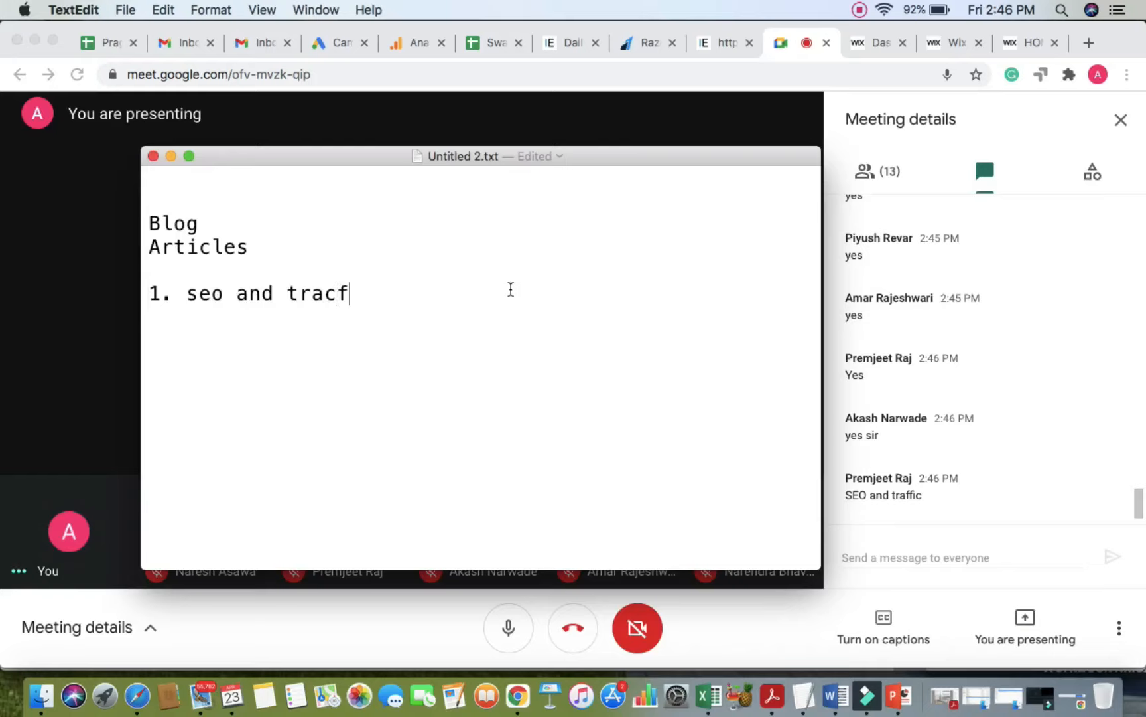
key("BackSpace")
key("BackSpace")
key("BackSpace")
key("BackSpace")
type("ffic")
key("Return")
type("2.")
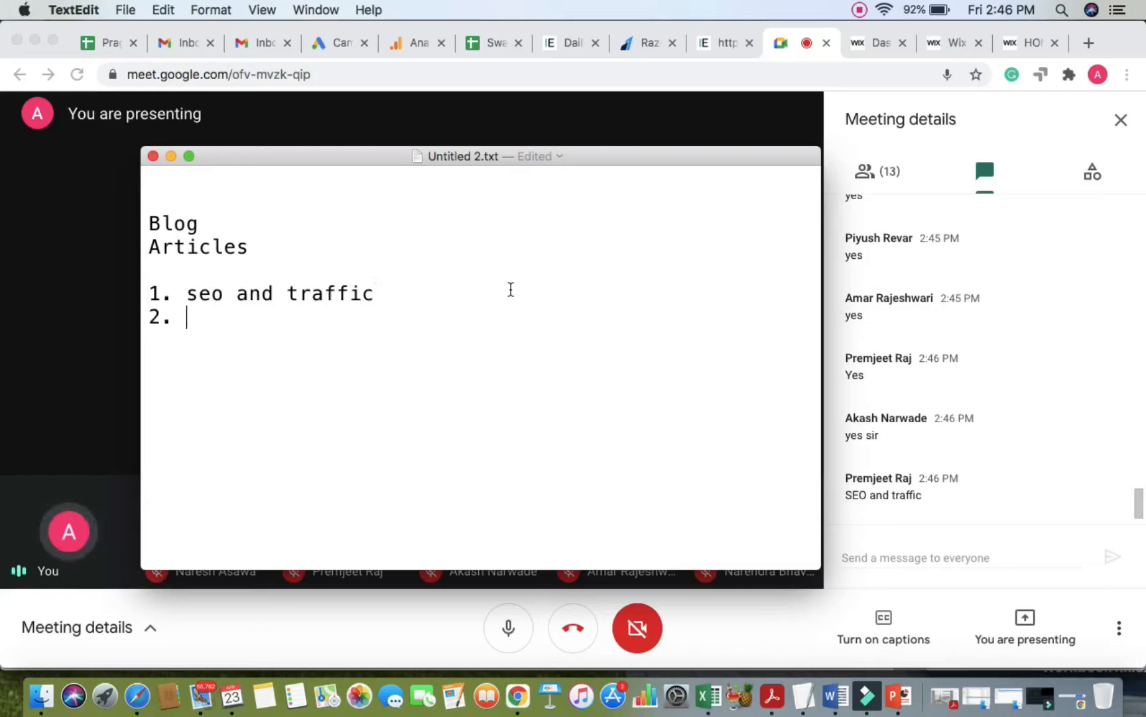
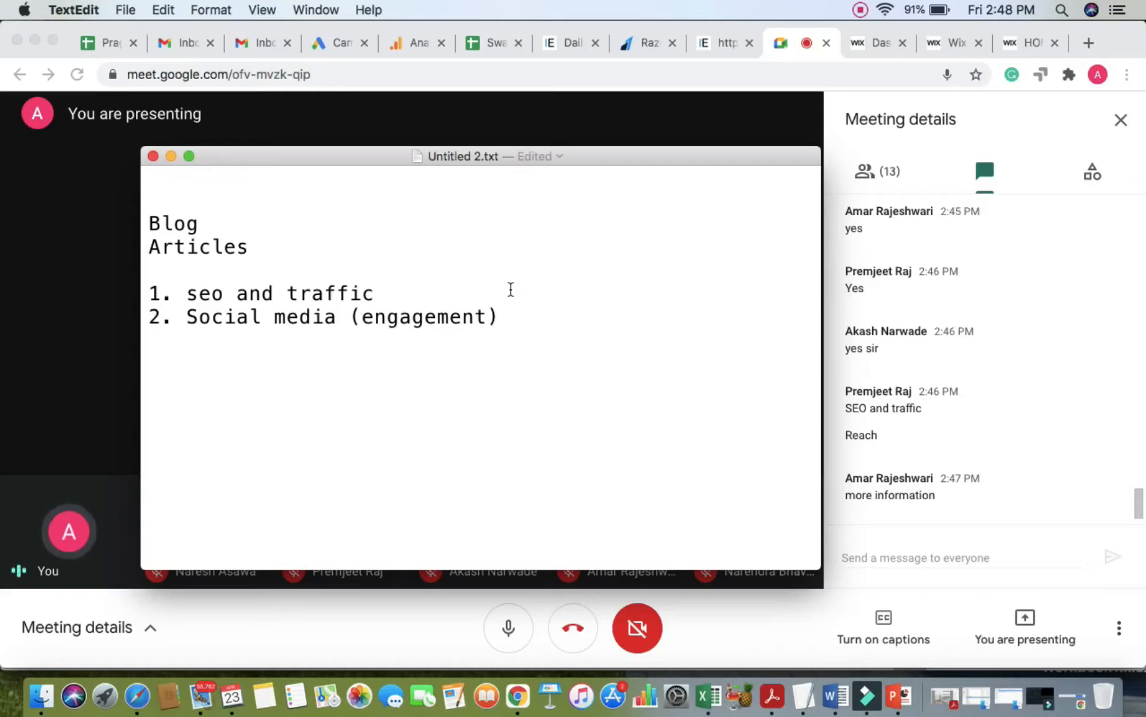
Step: Add '3. Email marketing' and '4. inbound marketing' to the list, fixing the typo, and start item 5
left_click(523, 309)
key("Return")
type("3. Email marekting")
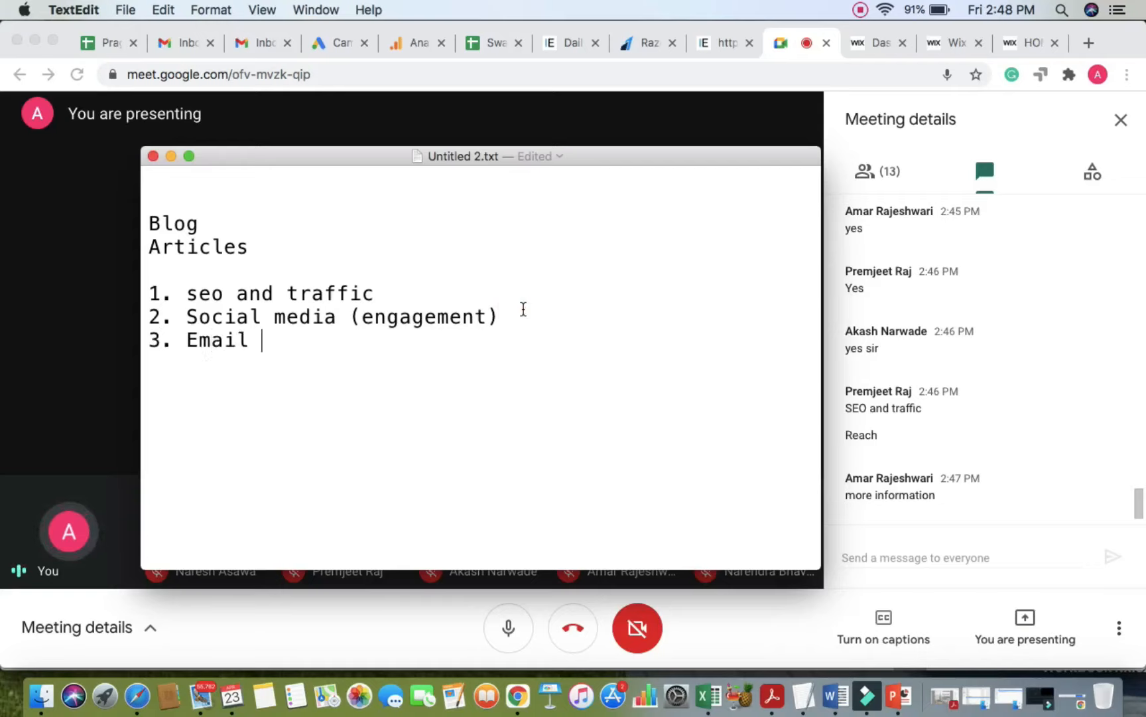
key("BackSpace")
key("BackSpace")
key("BackSpace")
key("BackSpace")
key("BackSpace")
key("BackSpace")
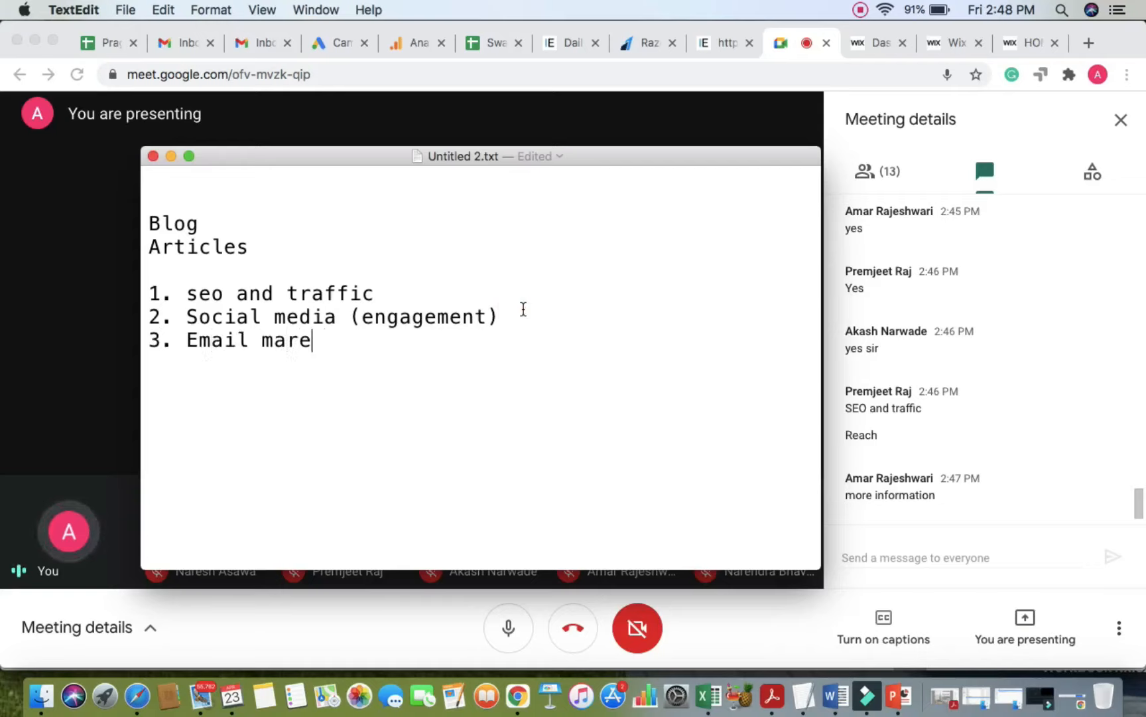
type("e")
key("BackSpace")
type("keting")
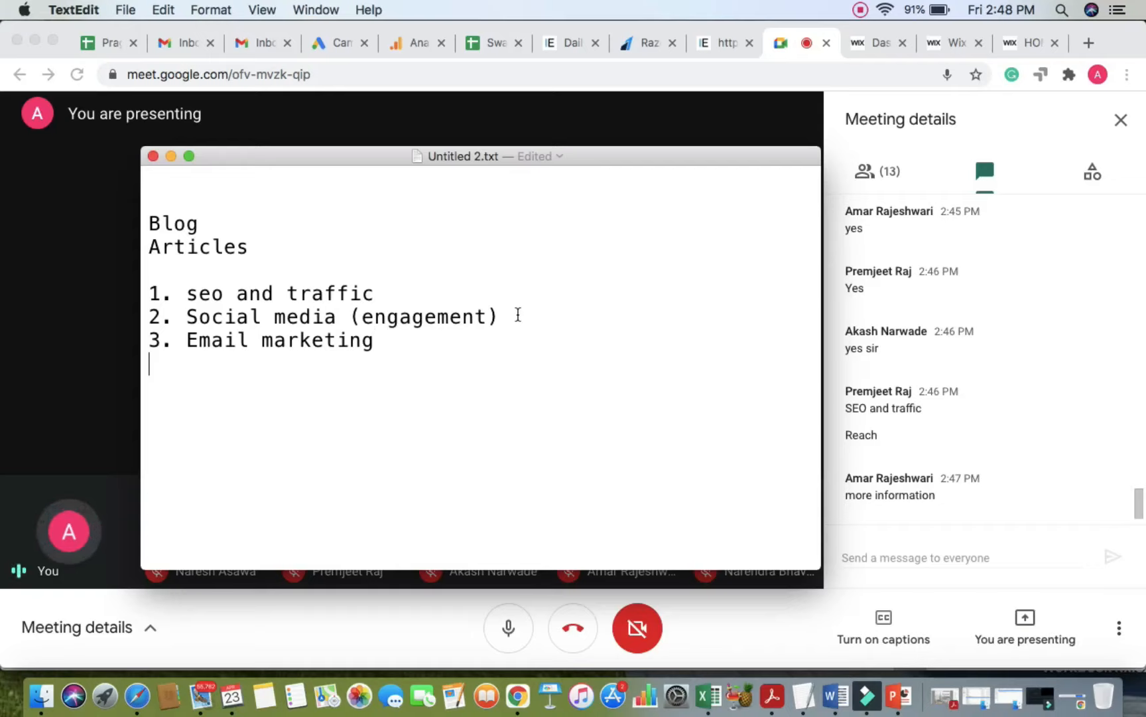
type("4. inboun")
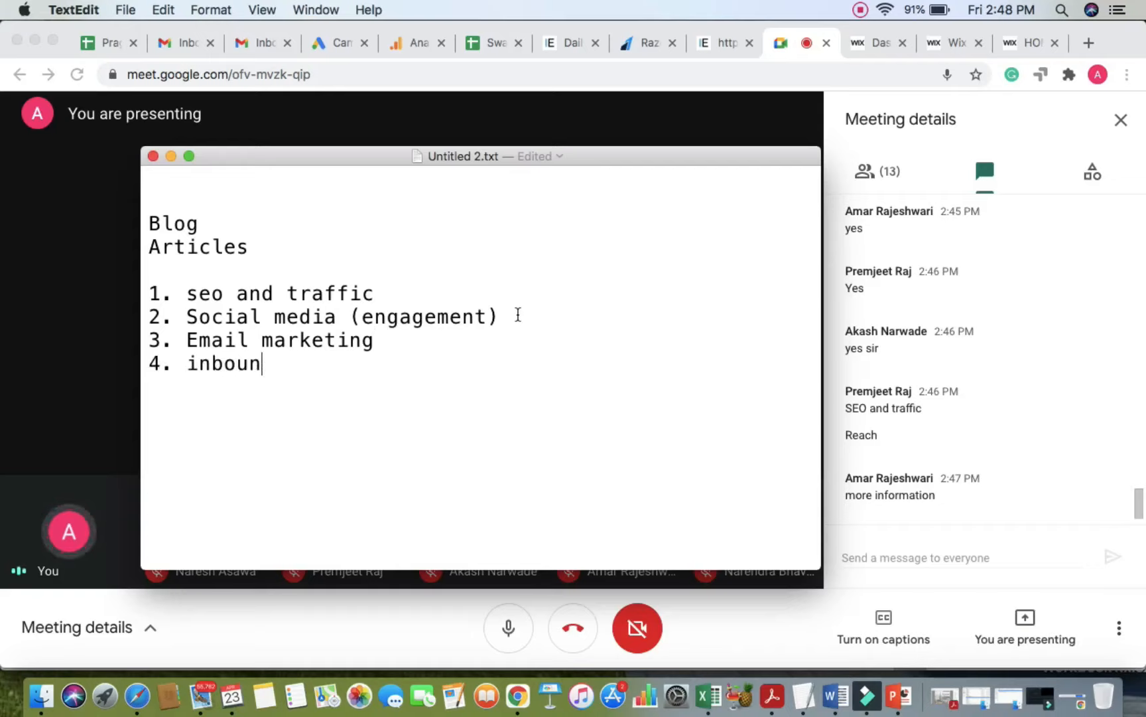
type("d marketing")
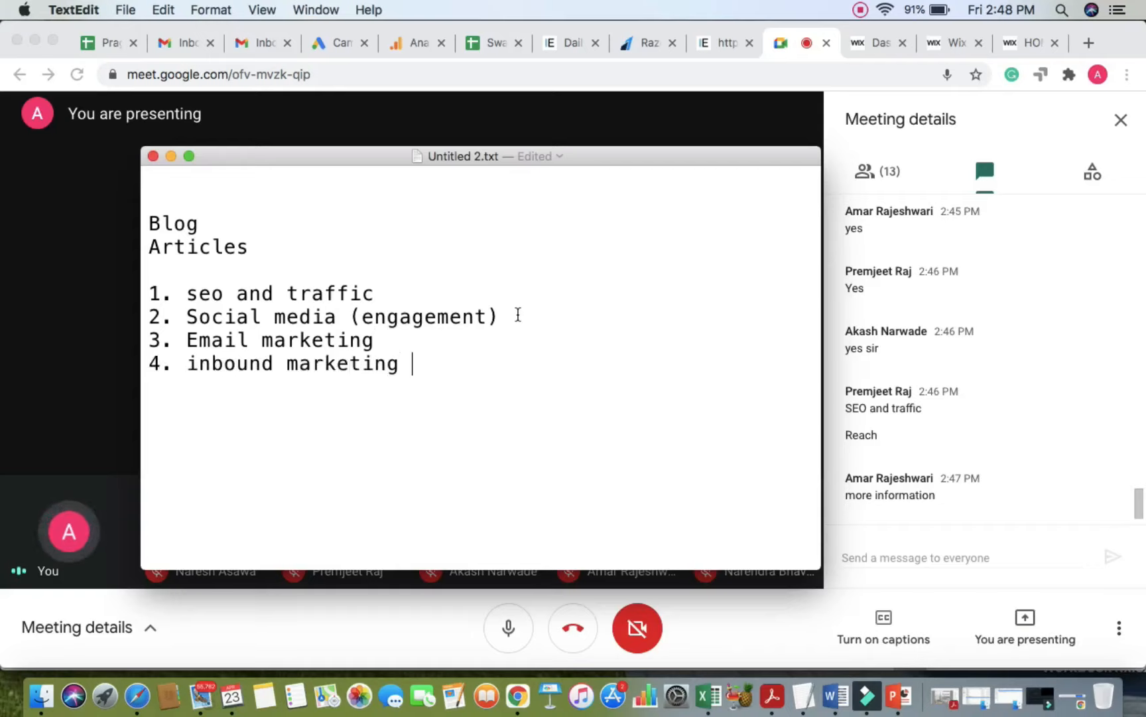
key("Return")
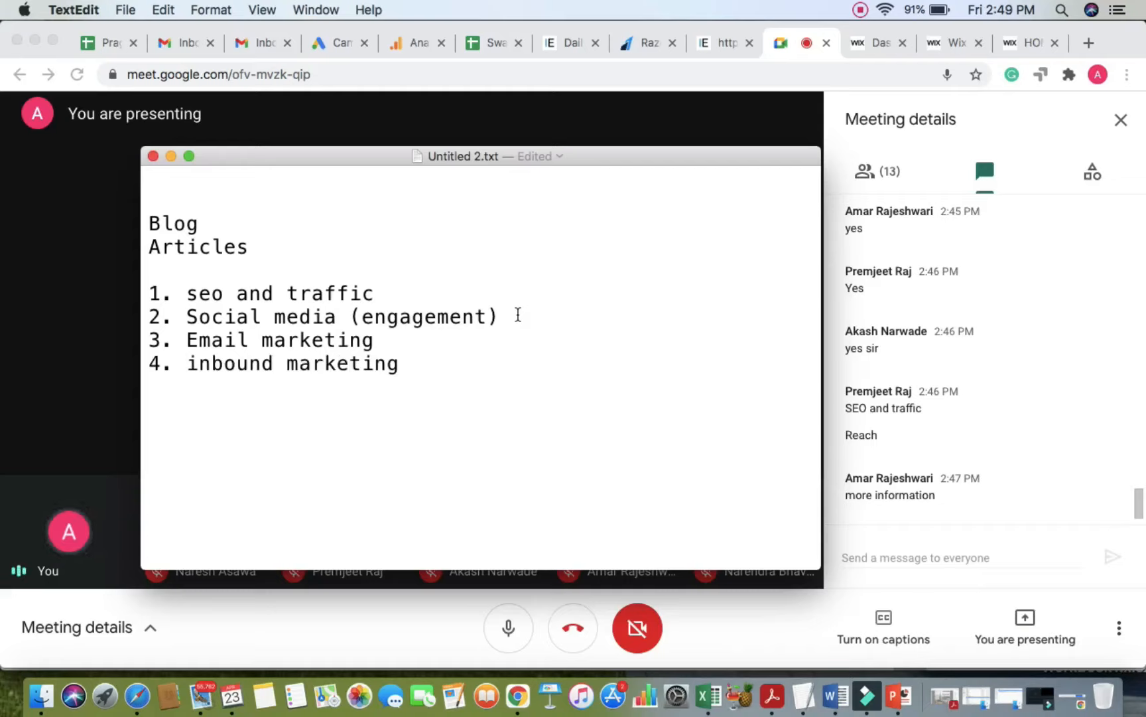
Step: Enter '5. Branding' as the fifth list item and start a new line
type("5. Branding")
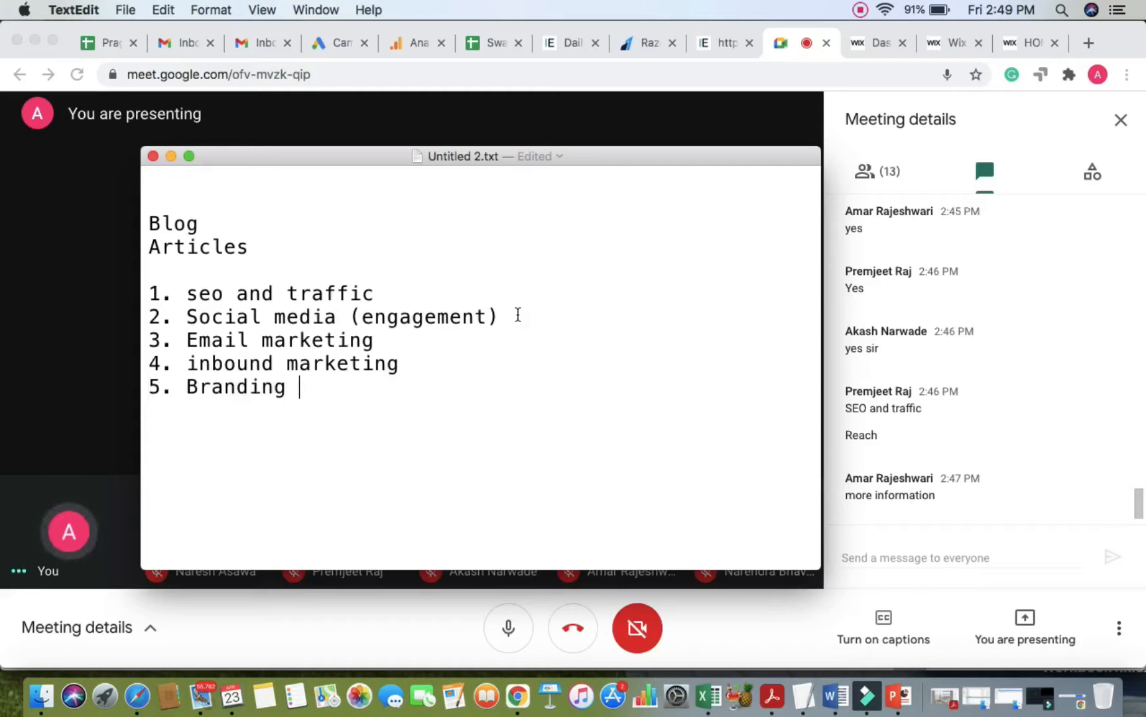
key("Return")
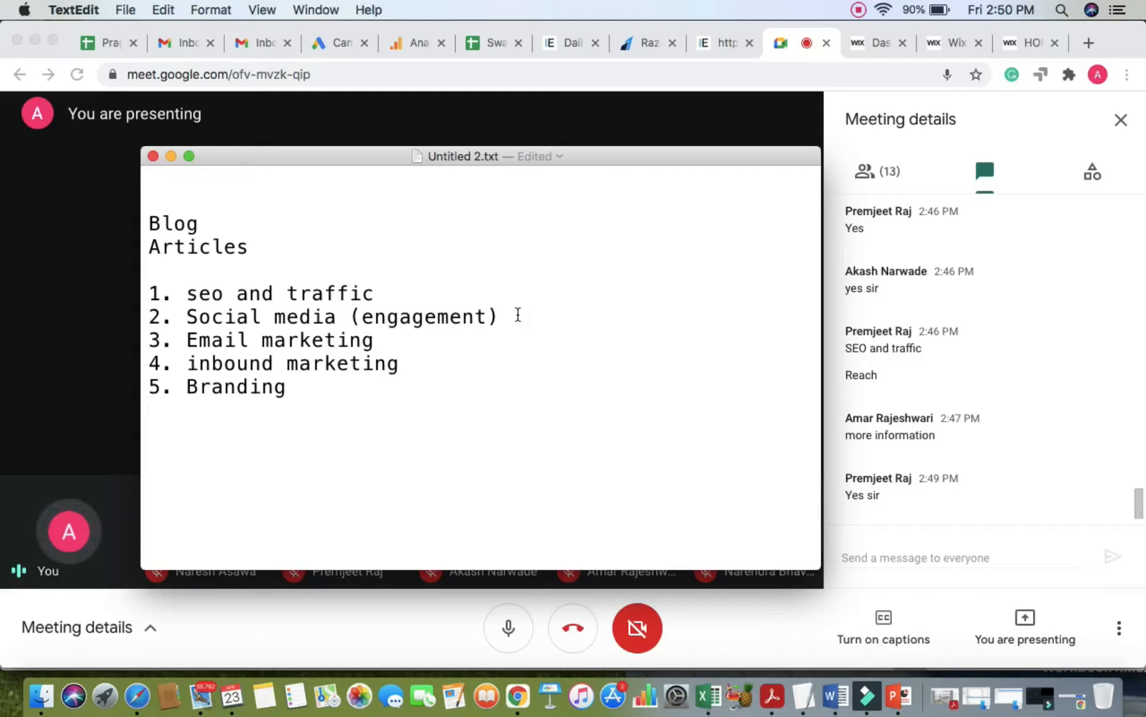
Step: Highlight the Social media and seo and traffic lines to review them, then return to the Wix editor
triple_click(233, 321)
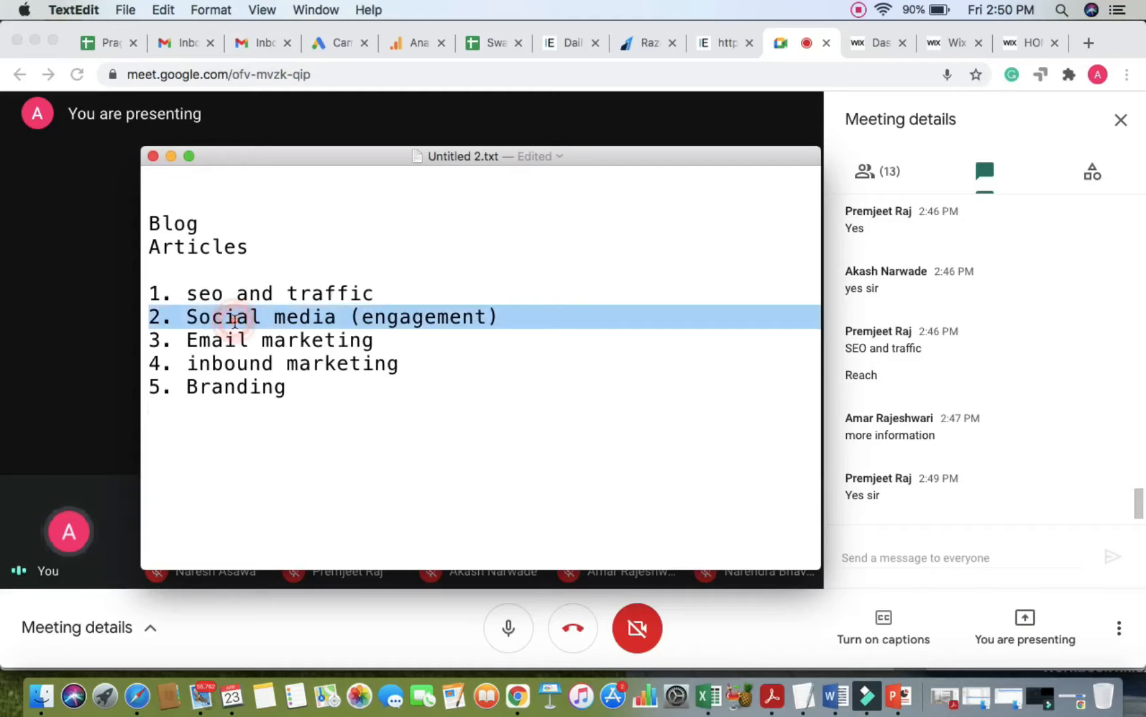
triple_click(206, 285)
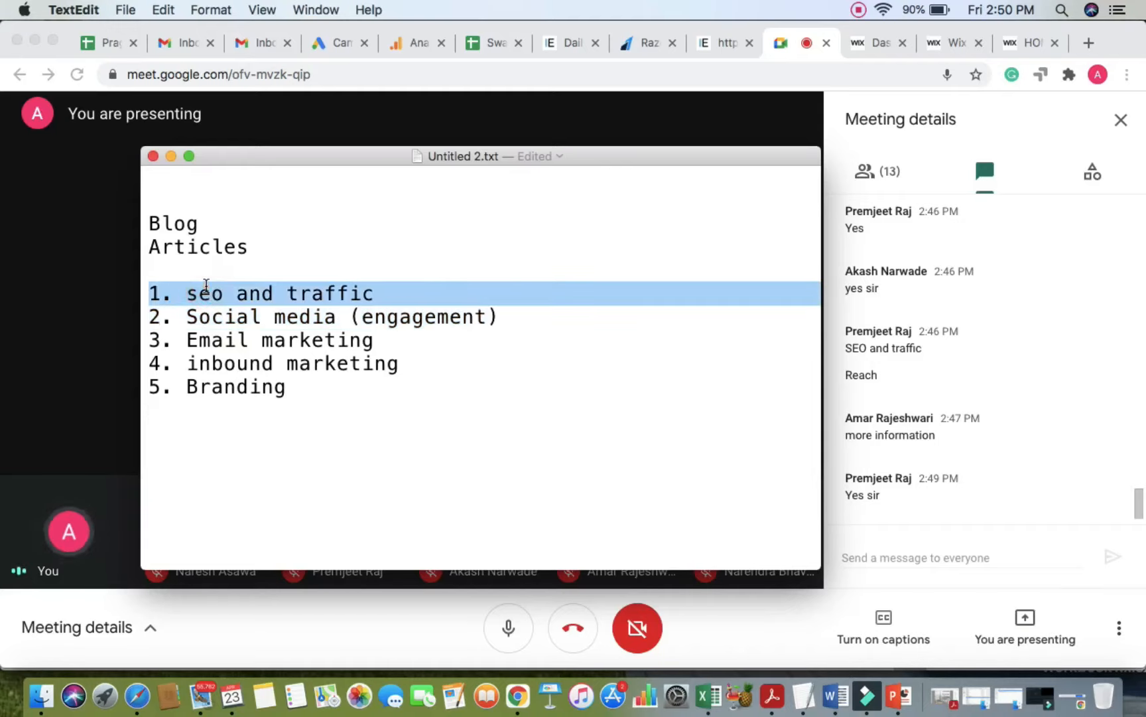
left_click(303, 391)
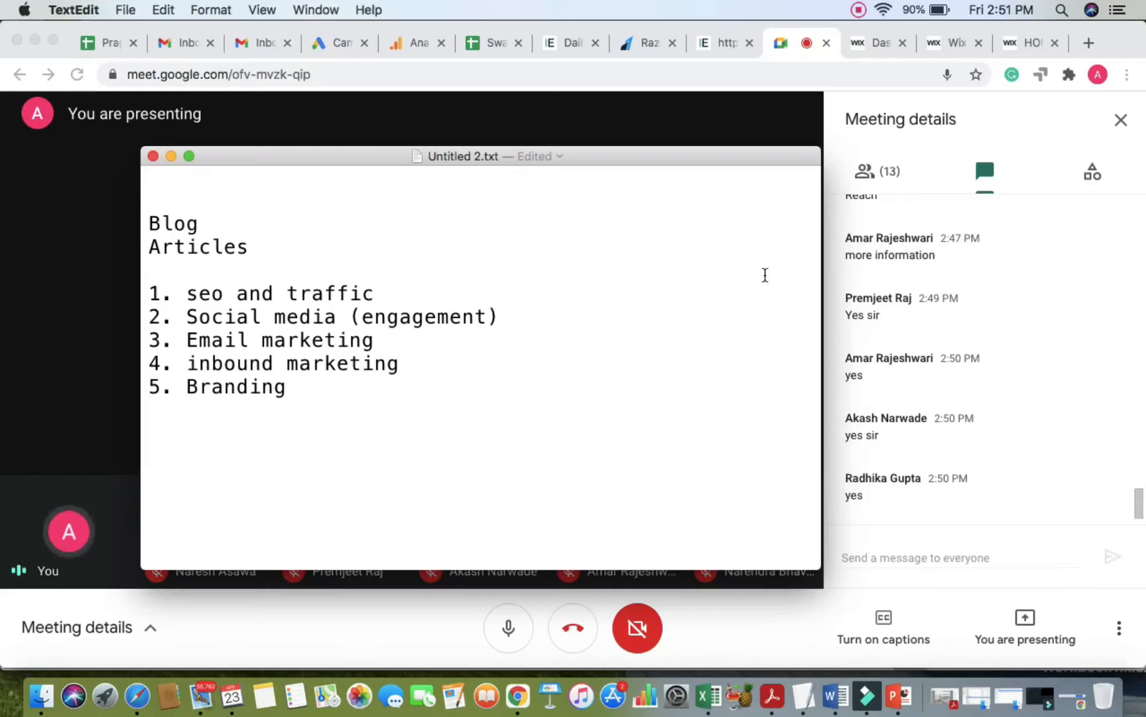
left_click(953, 48)
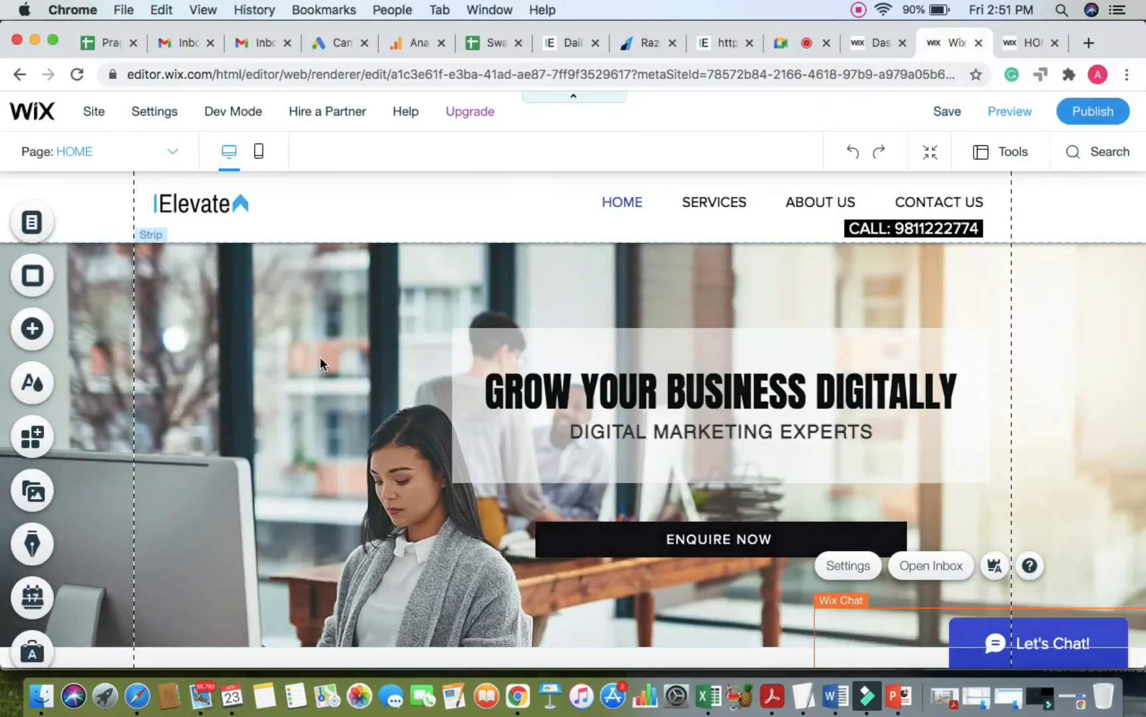
Step: Search the App Market for 'blog' and add the Wix Blog app to the site
scroll(319, 356, "down", 3)
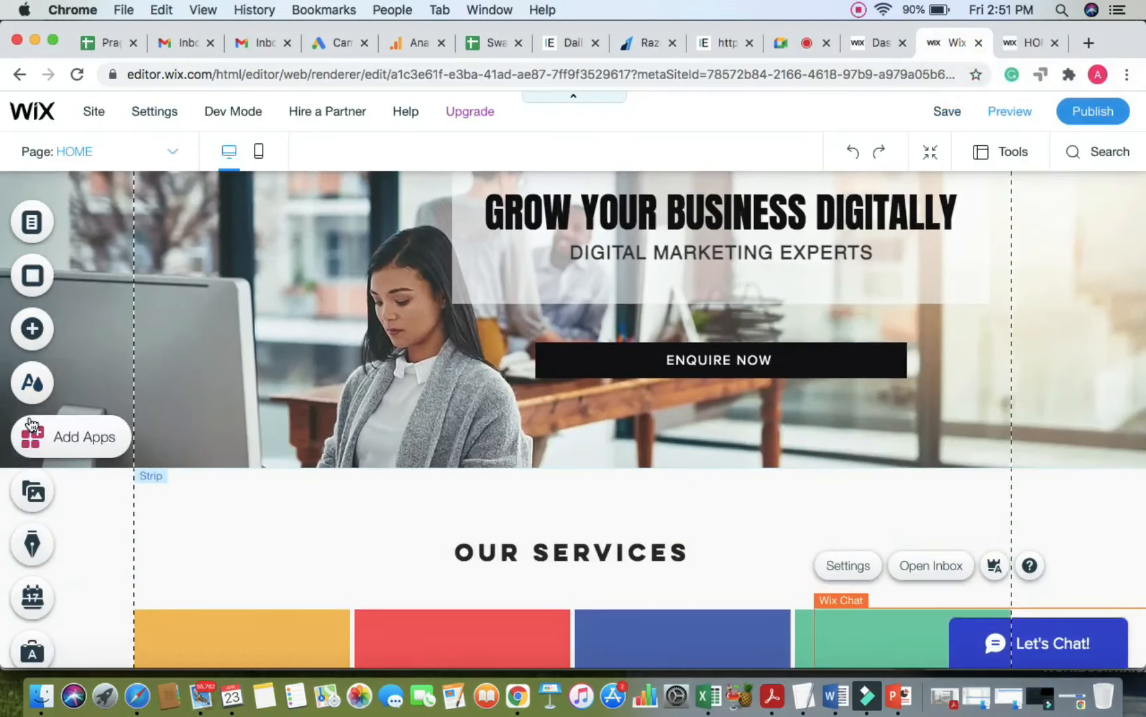
left_click(30, 423)
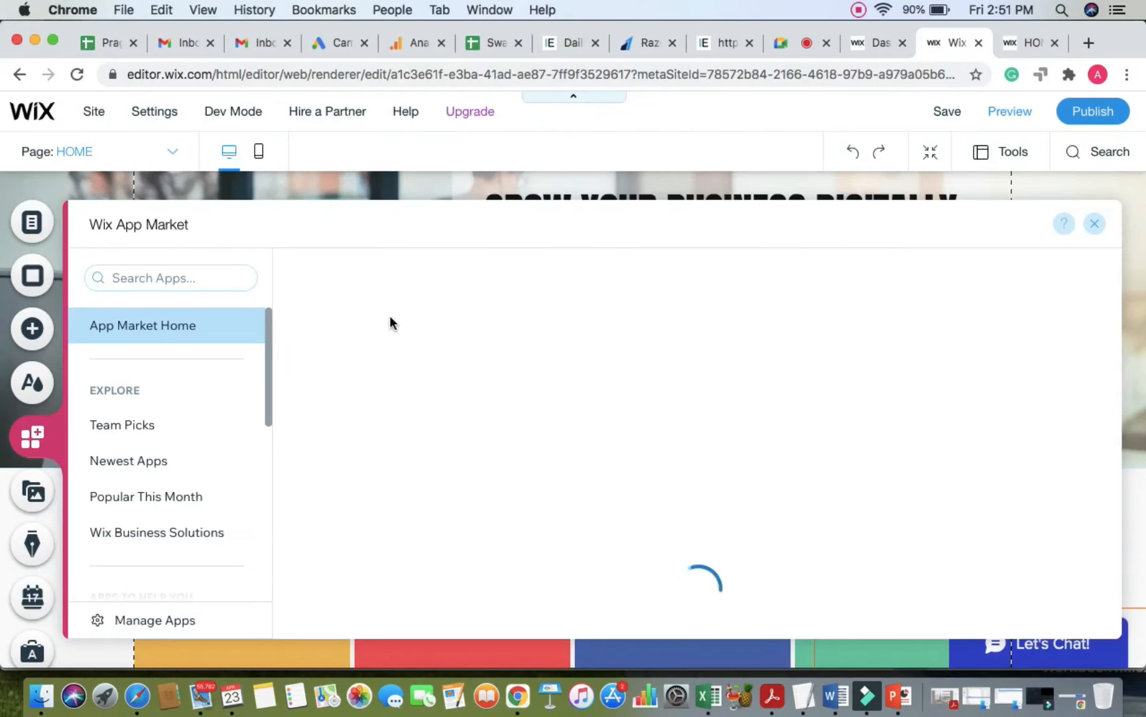
left_click(371, 428)
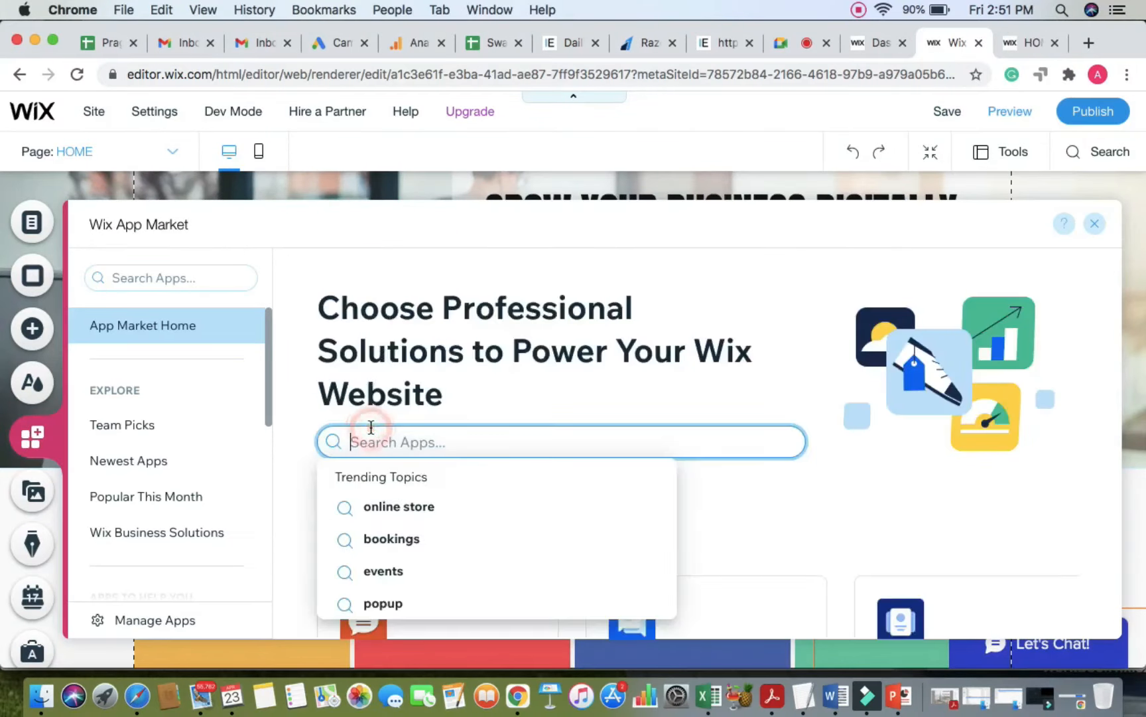
type("blog")
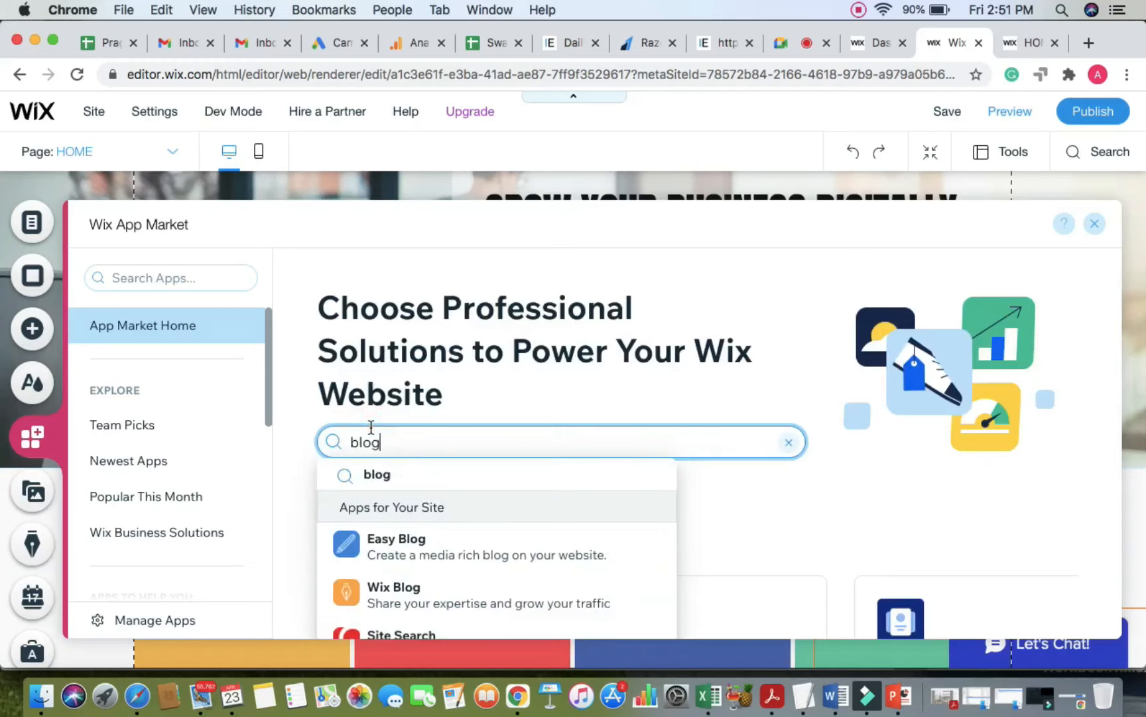
key("Return")
scroll(564, 471, "down", 2)
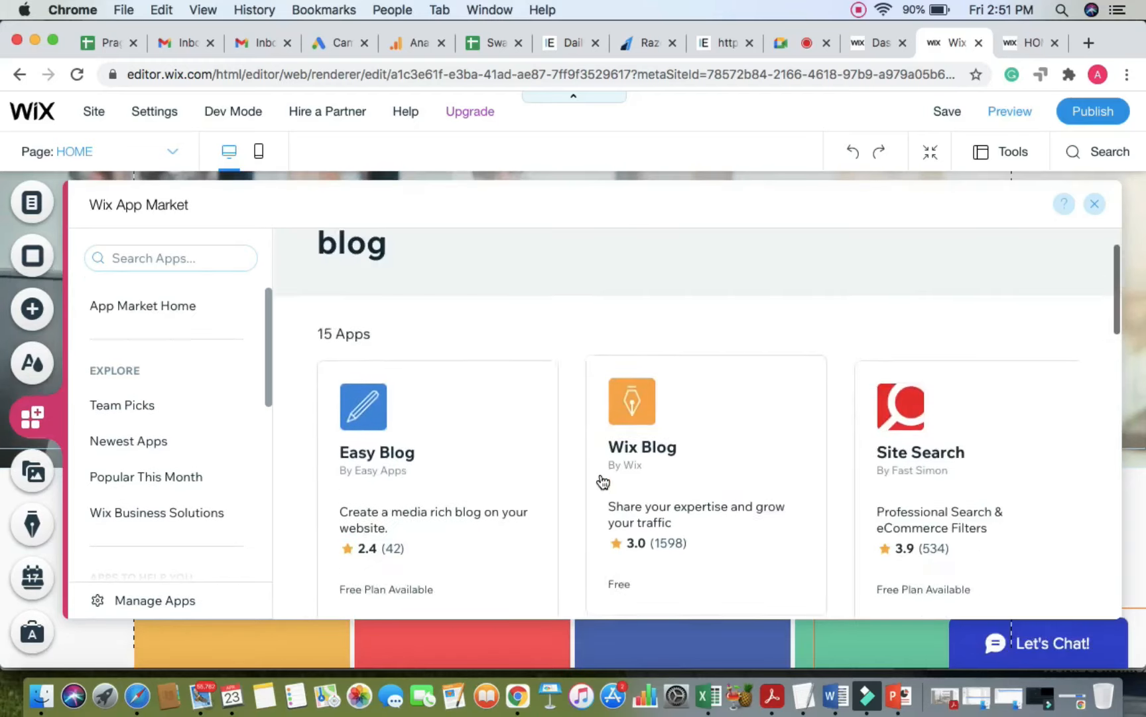
left_click(669, 459)
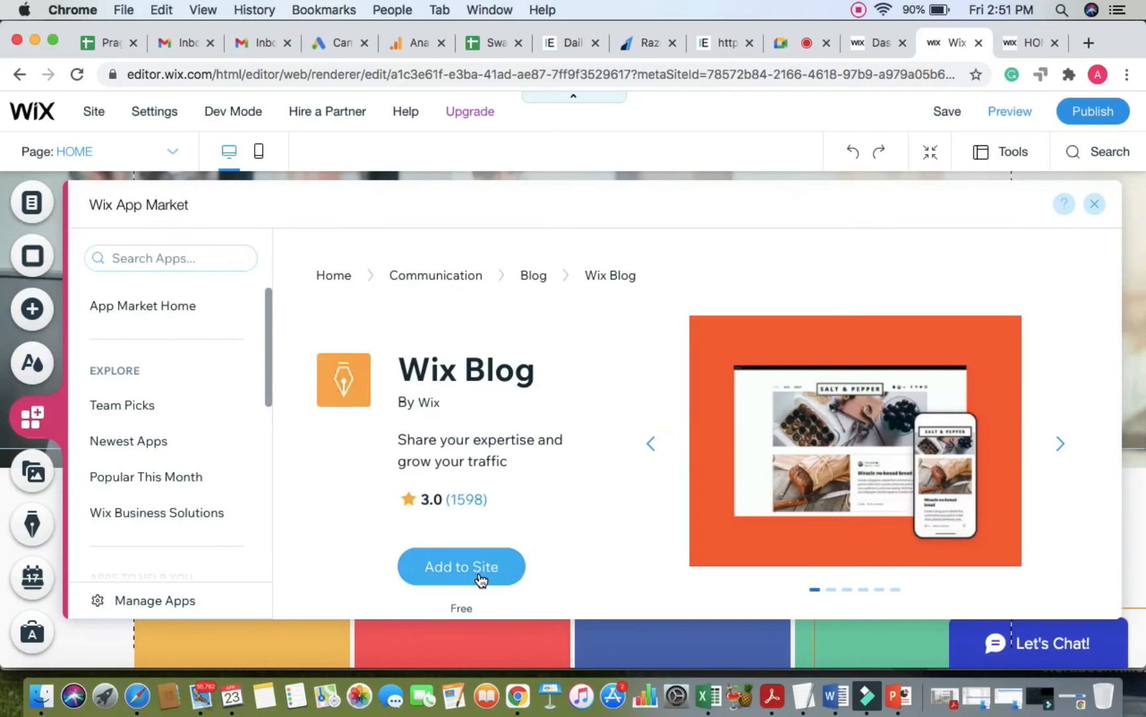
left_click(481, 579)
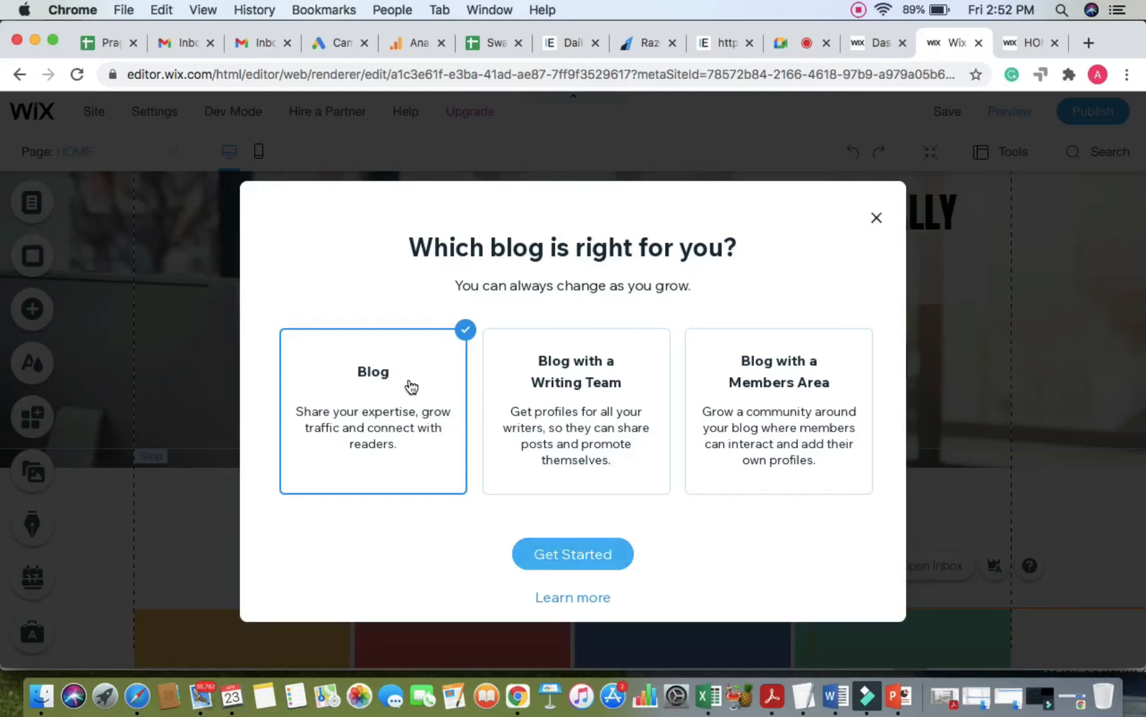
Step: Install the plain Blog option and preview the site with its new Blog page
left_click(589, 561)
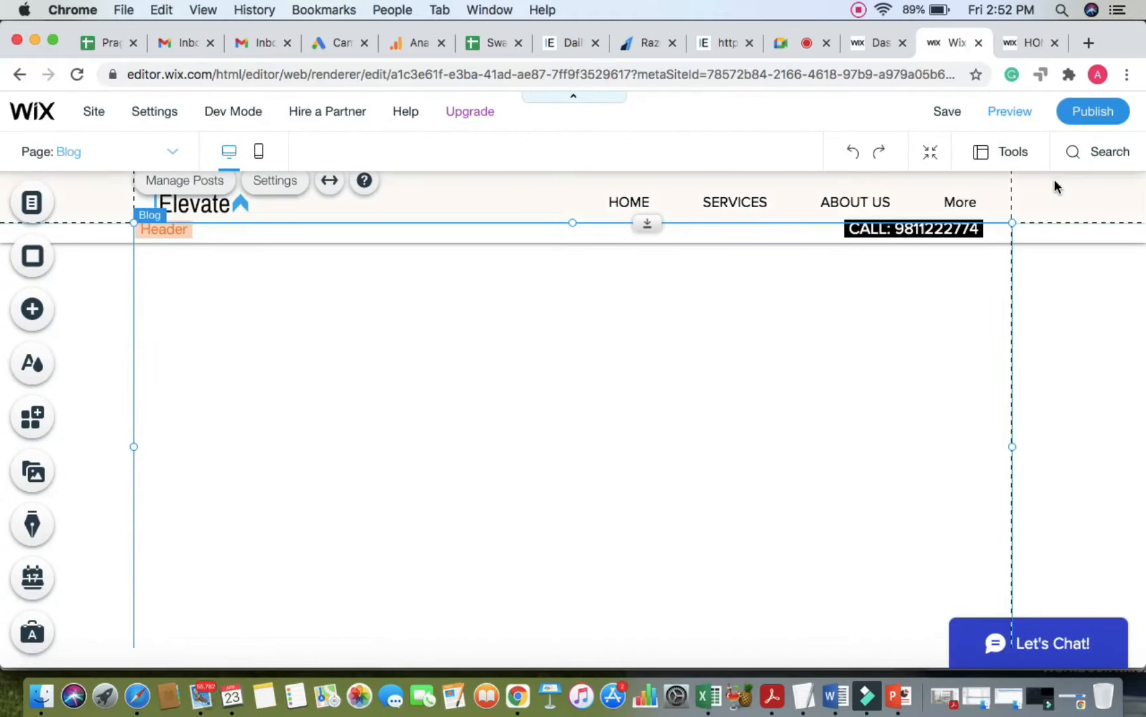
left_click(1050, 330)
left_click(824, 286)
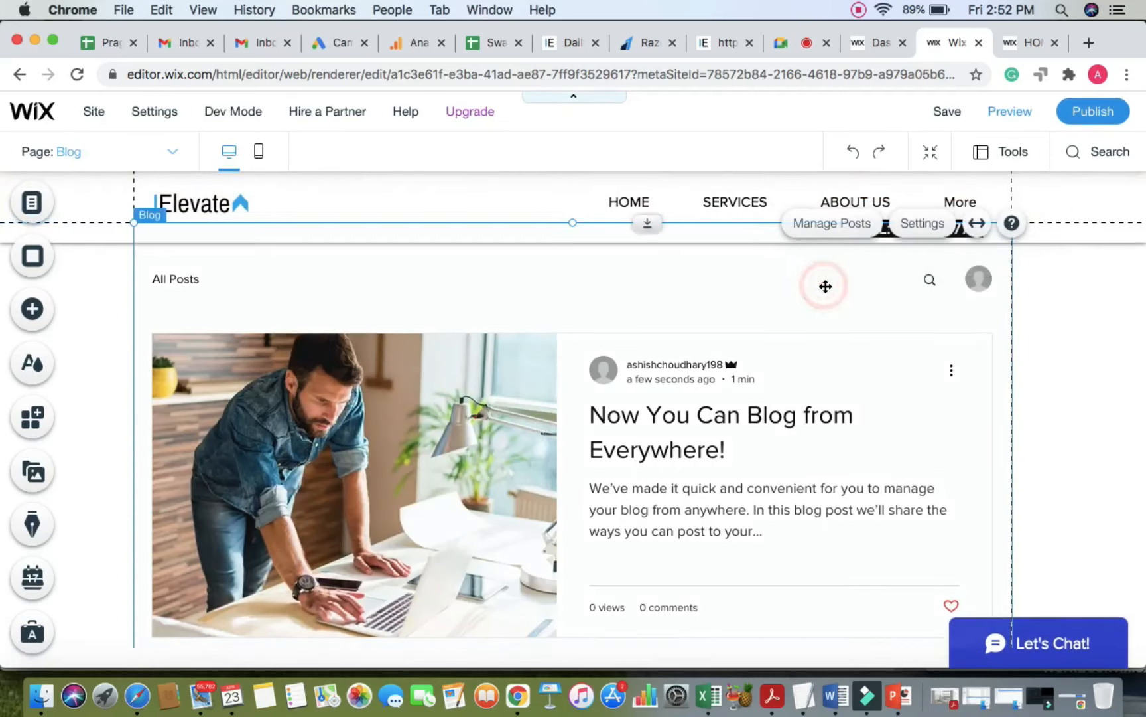
left_click(449, 199)
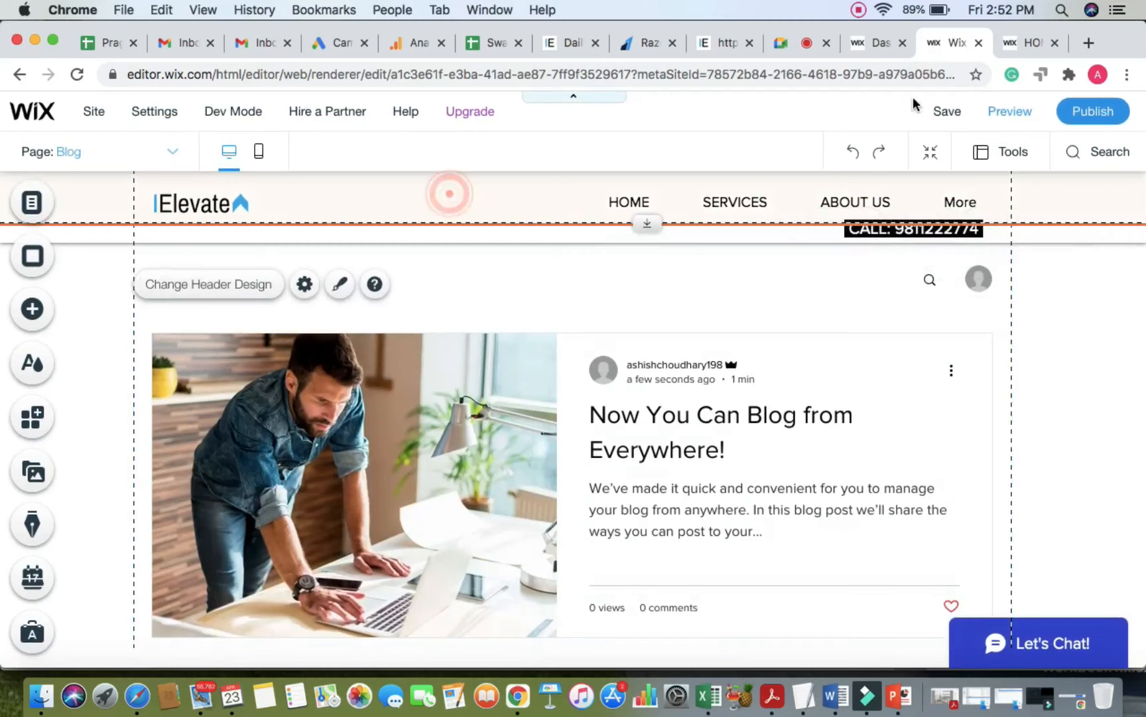
left_click(1011, 109)
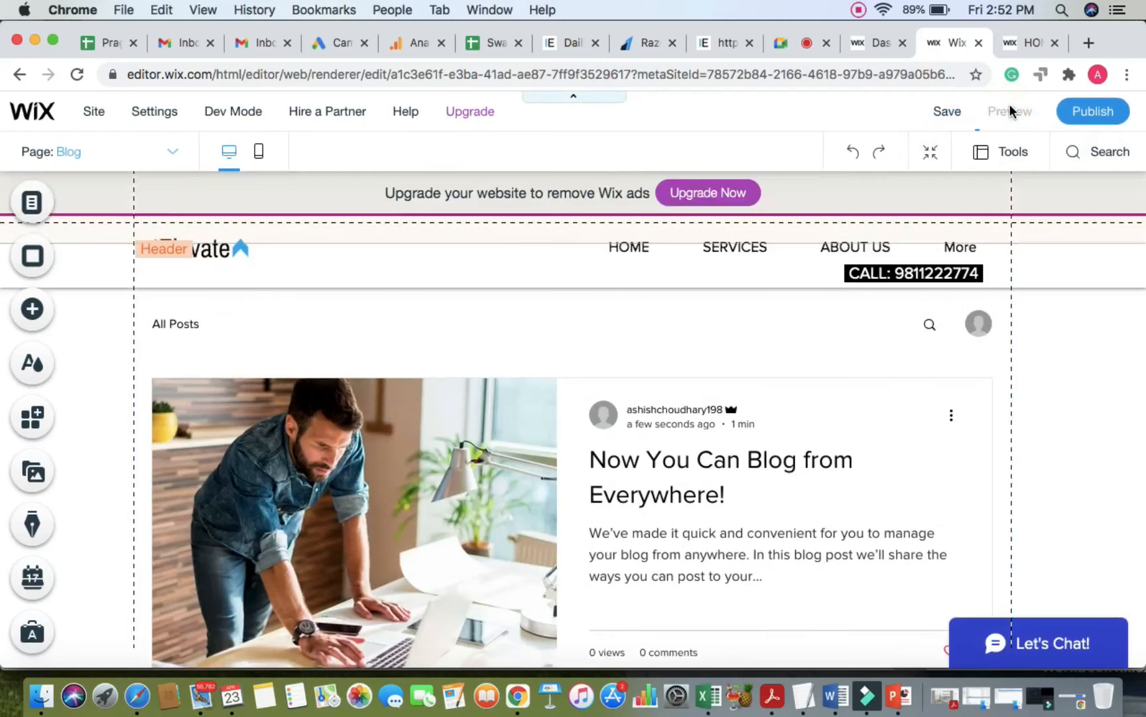
left_click(1009, 111)
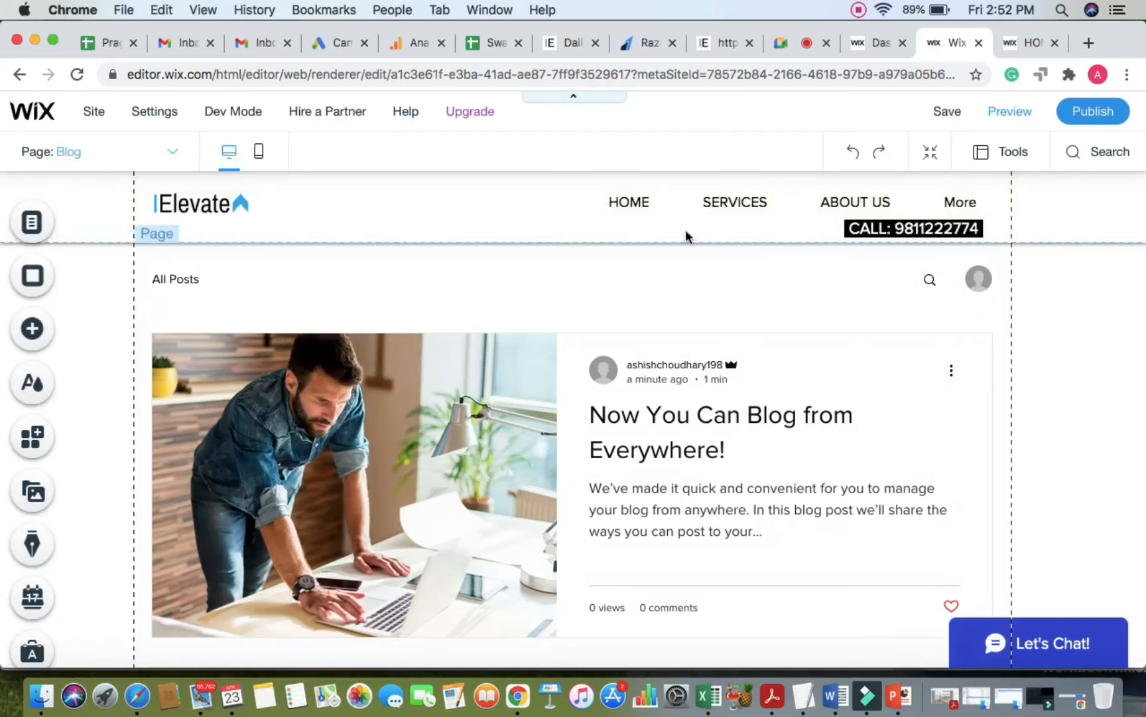
Step: Widen the header menu so CONTACT US and Blog both show, and preview the result
left_click(654, 205)
left_click_drag(578, 202, 442, 202)
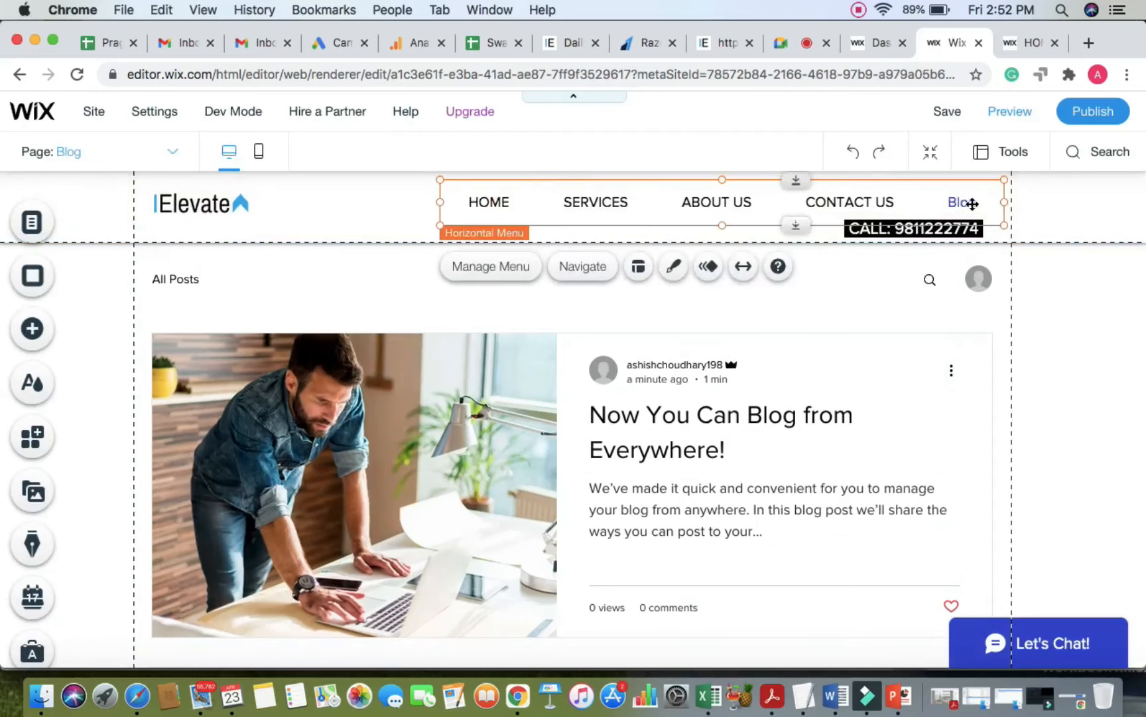
left_click(1049, 224)
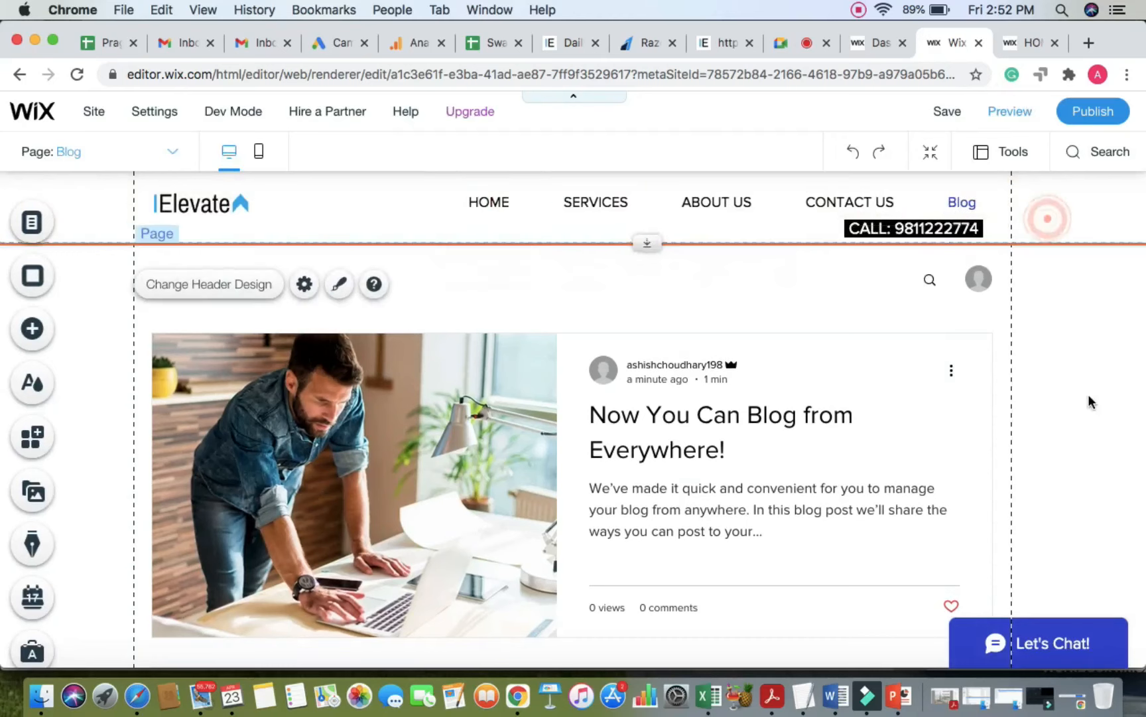
scroll(1090, 398, "down", 3)
scroll(1089, 398, "up", 2)
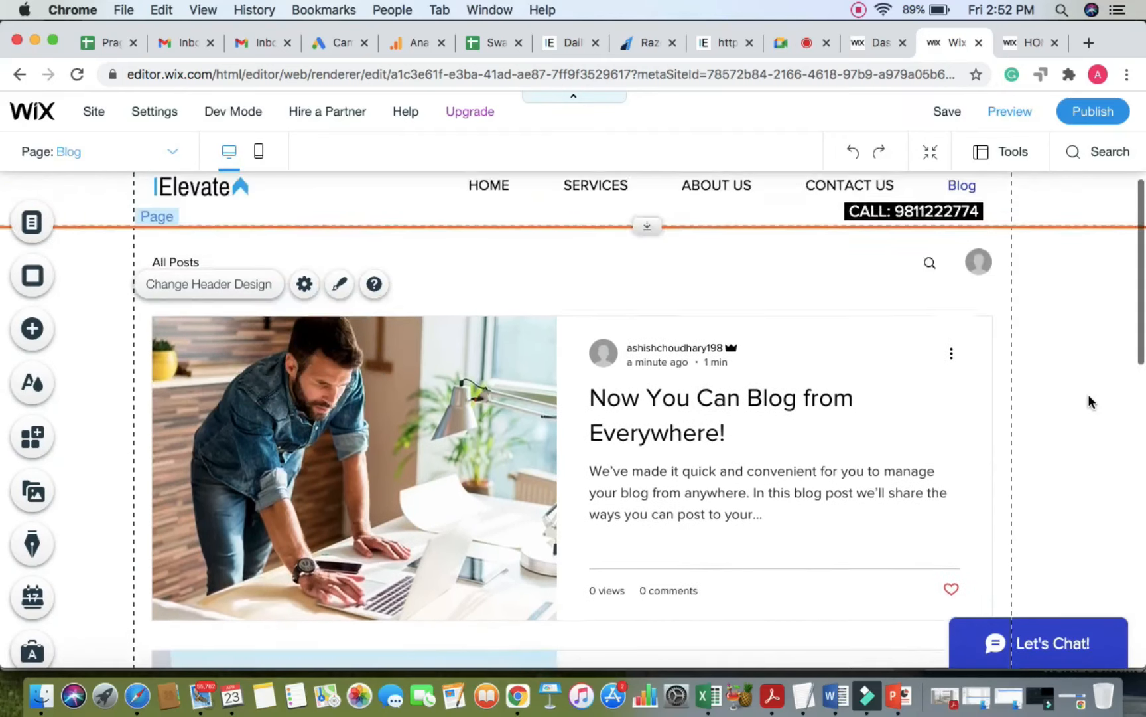
scroll(1089, 398, "down", 1)
scroll(1088, 398, "down", 1)
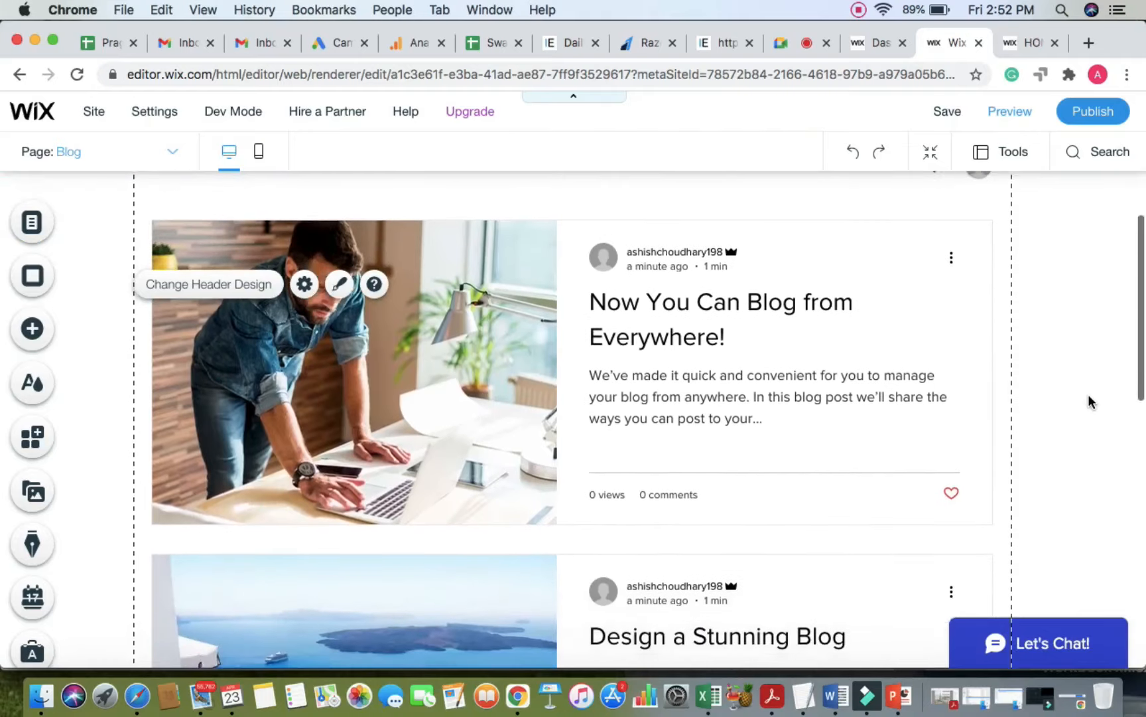
scroll(1088, 398, "up", 2)
left_click(1007, 114)
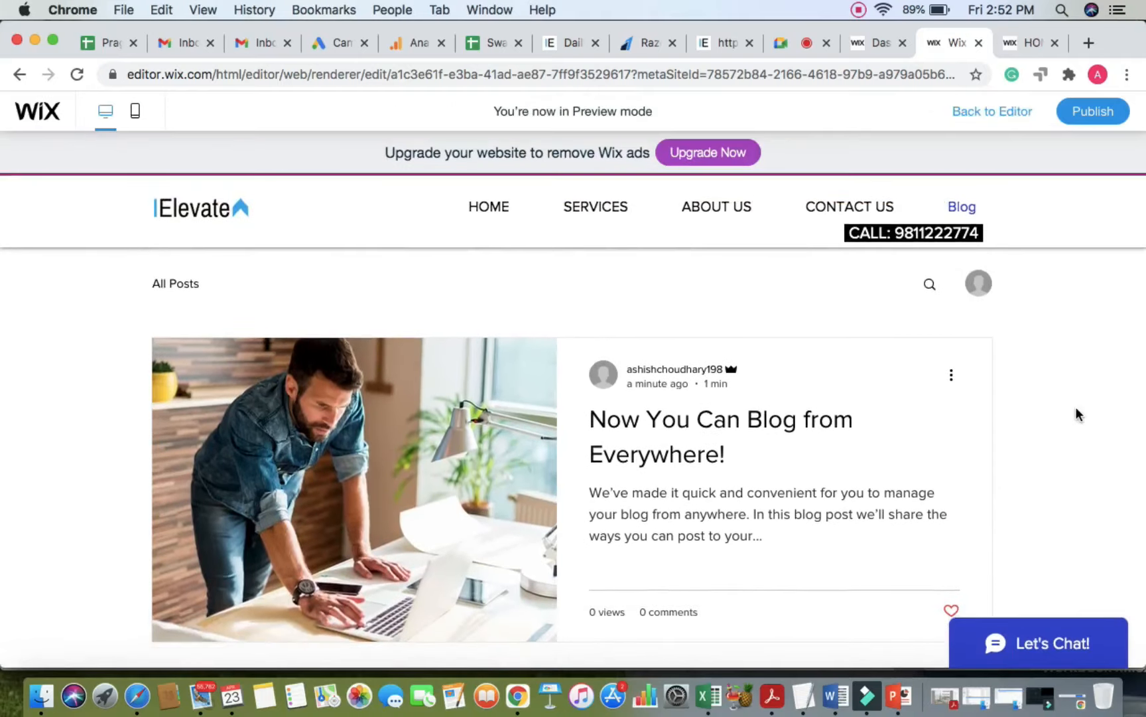
scroll(1079, 415, "down", 5)
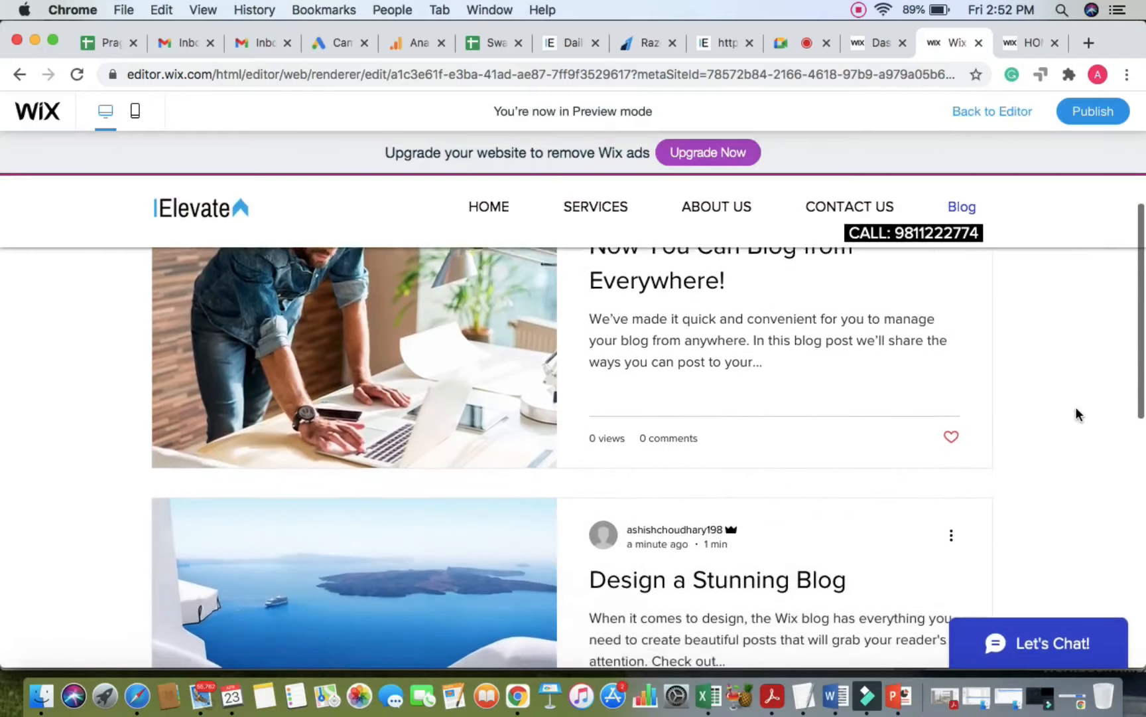
scroll(1078, 415, "down", 2)
scroll(1078, 415, "up", 5)
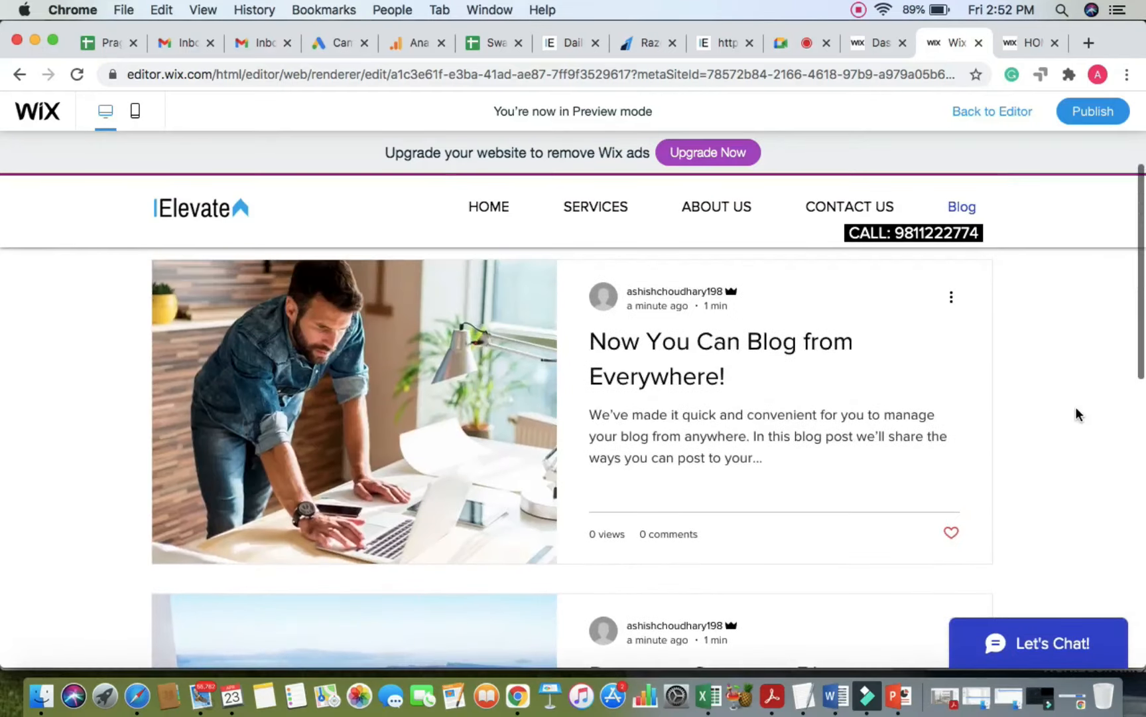
scroll(688, 358, "up", 2)
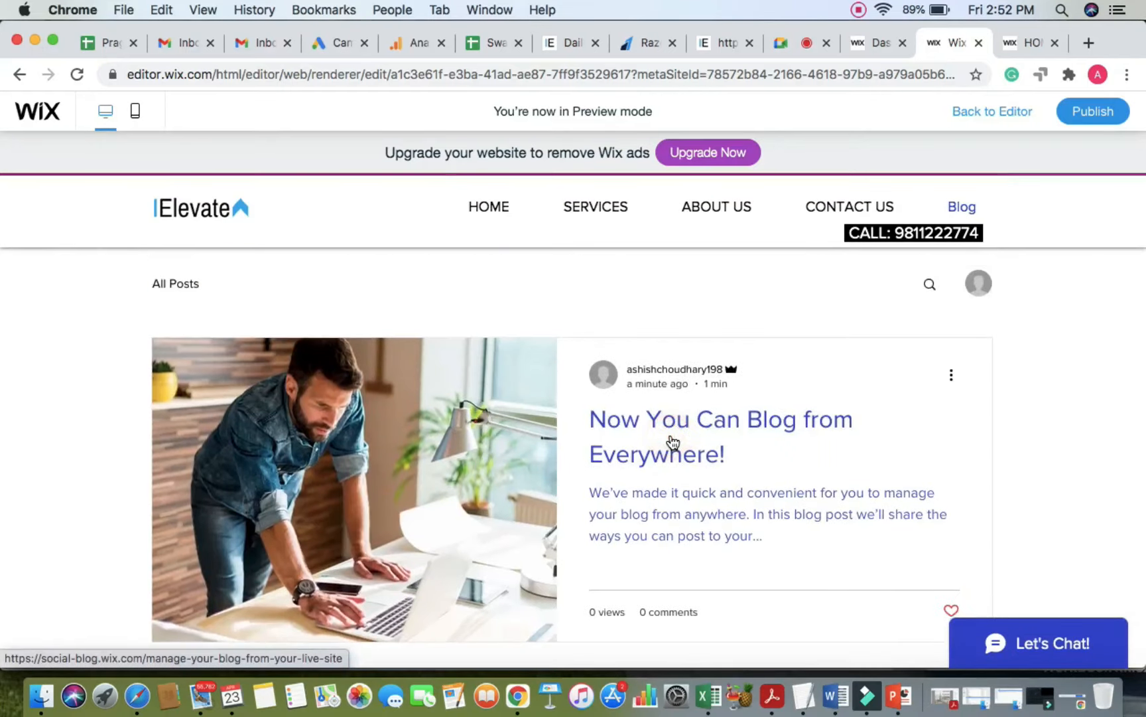
left_click(672, 441)
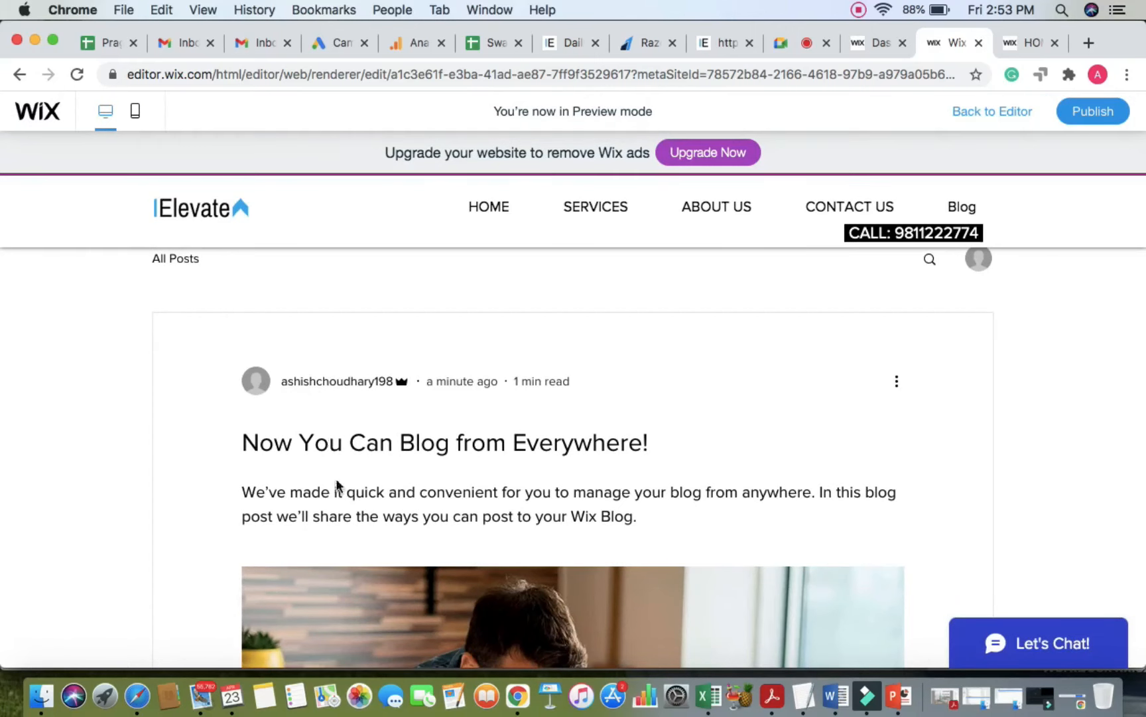
scroll(340, 491, "down", 4)
scroll(343, 495, "down", 10)
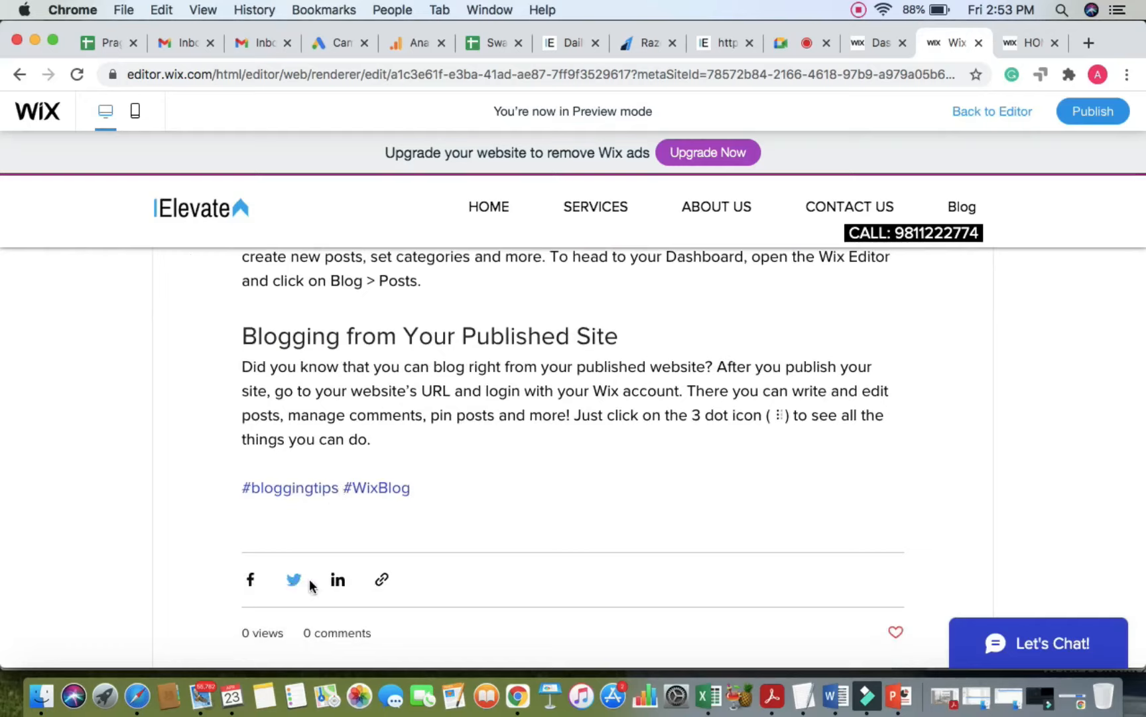
left_click(380, 581)
scroll(320, 621, "down", 3)
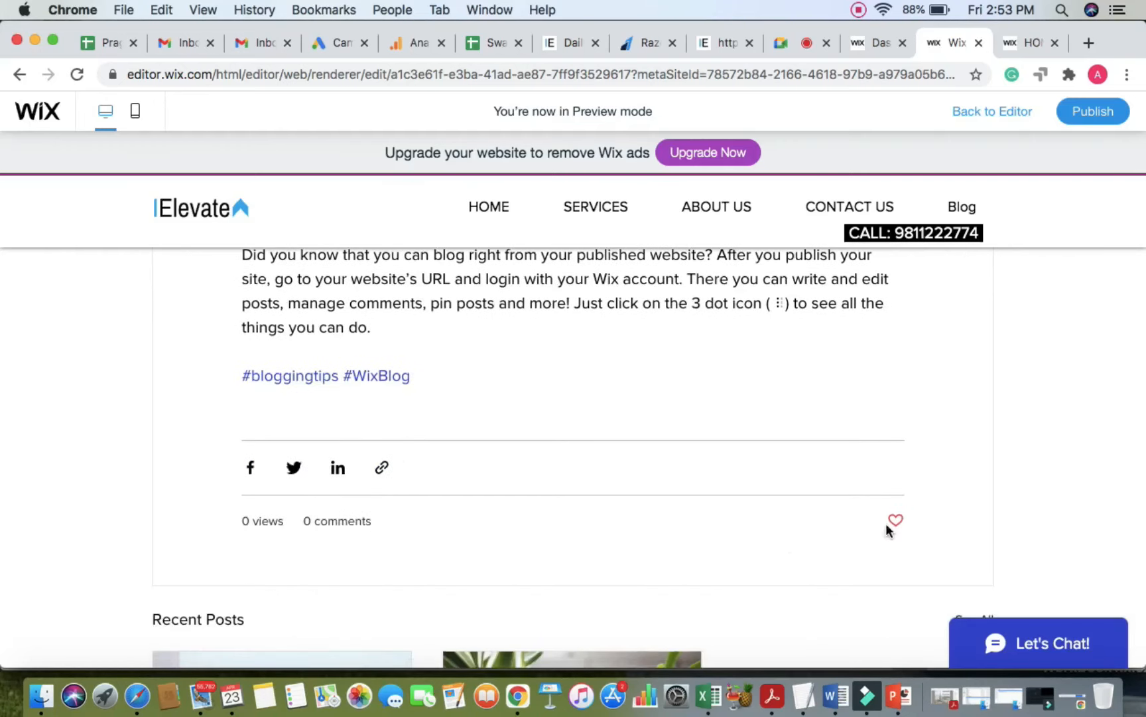
scroll(734, 570, "down", 4)
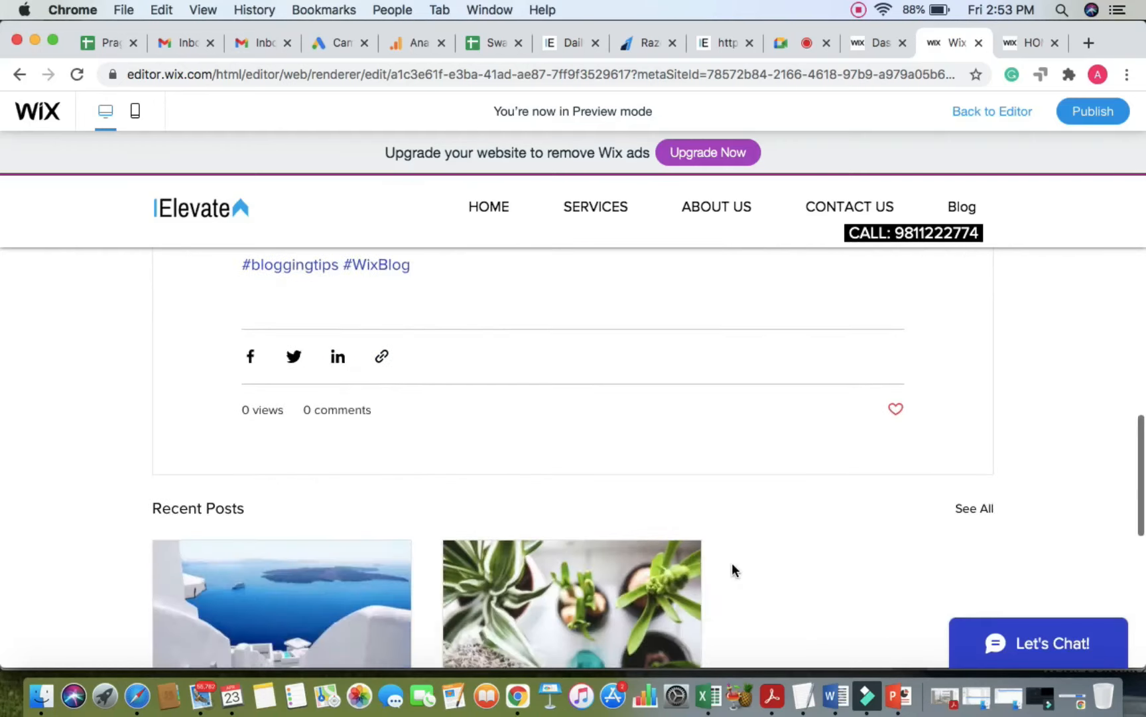
scroll(535, 514, "down", 3)
scroll(535, 514, "down", 2)
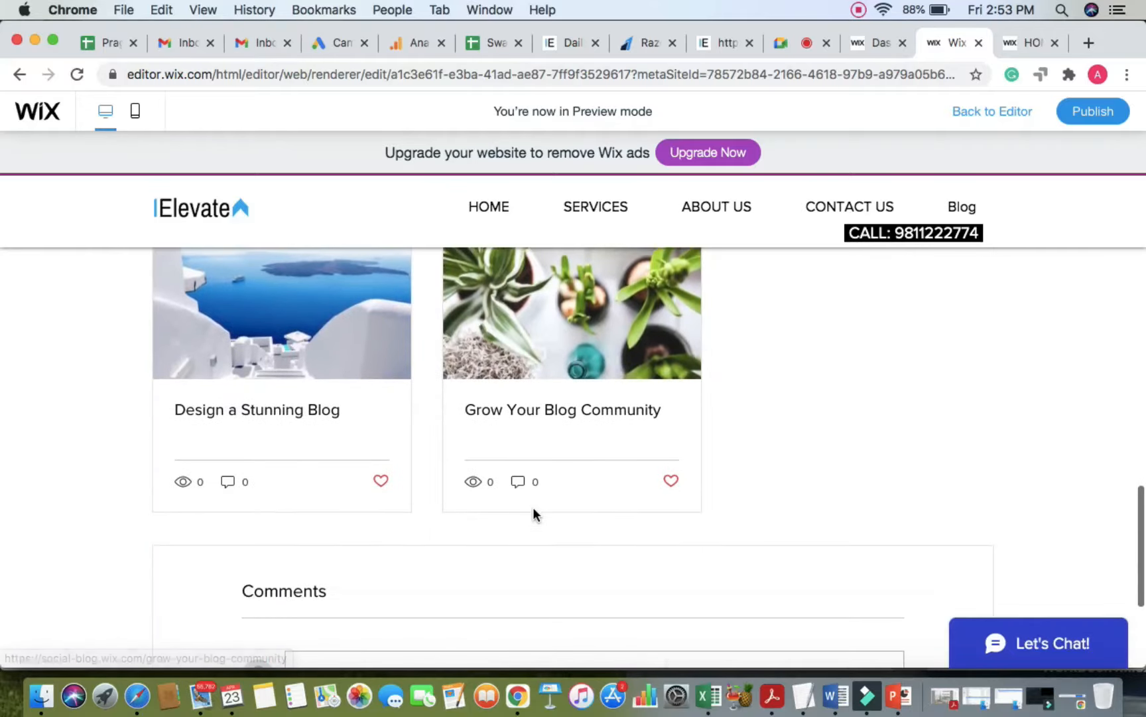
scroll(532, 514, "down", 5)
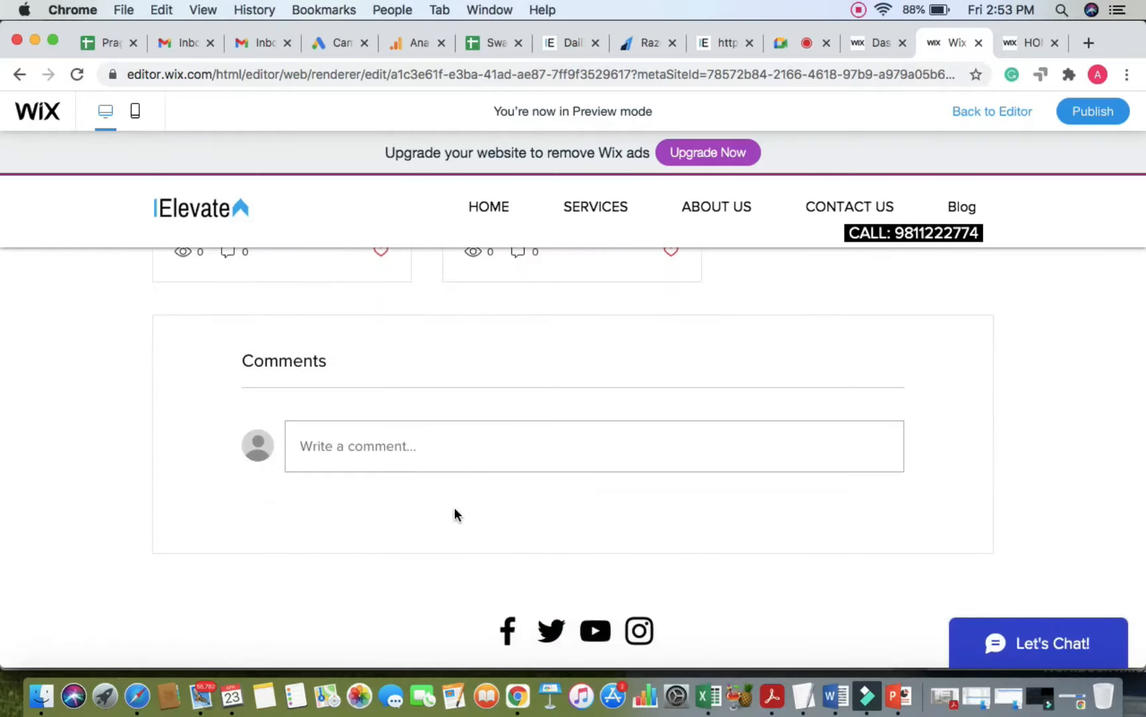
scroll(454, 507, "down", 1)
scroll(454, 506, "up", 1)
scroll(454, 507, "up", 3)
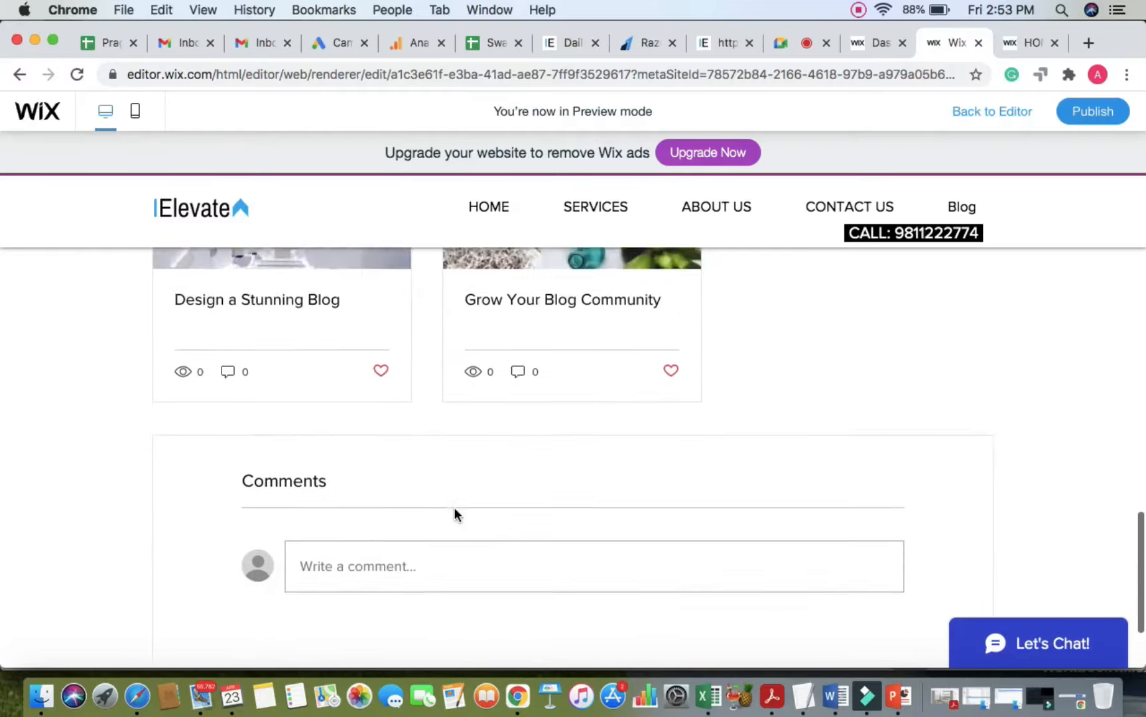
scroll(453, 507, "down", 1)
left_click(388, 548)
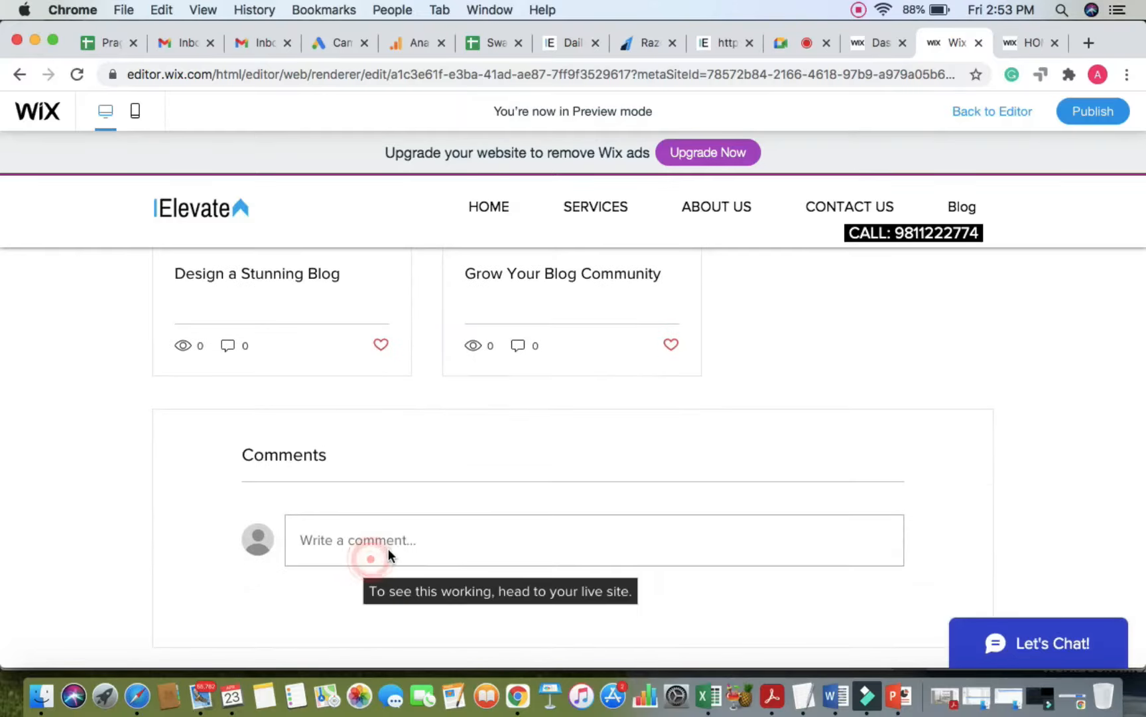
left_click(440, 534)
scroll(465, 530, "up", 15)
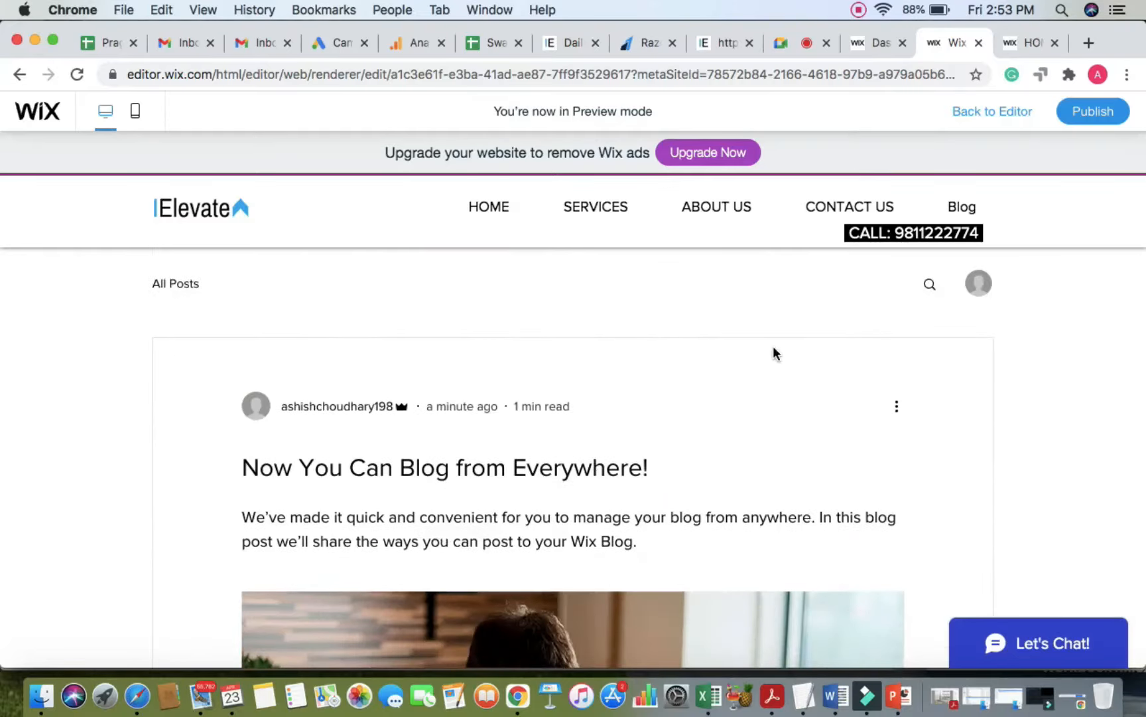
left_click(964, 206)
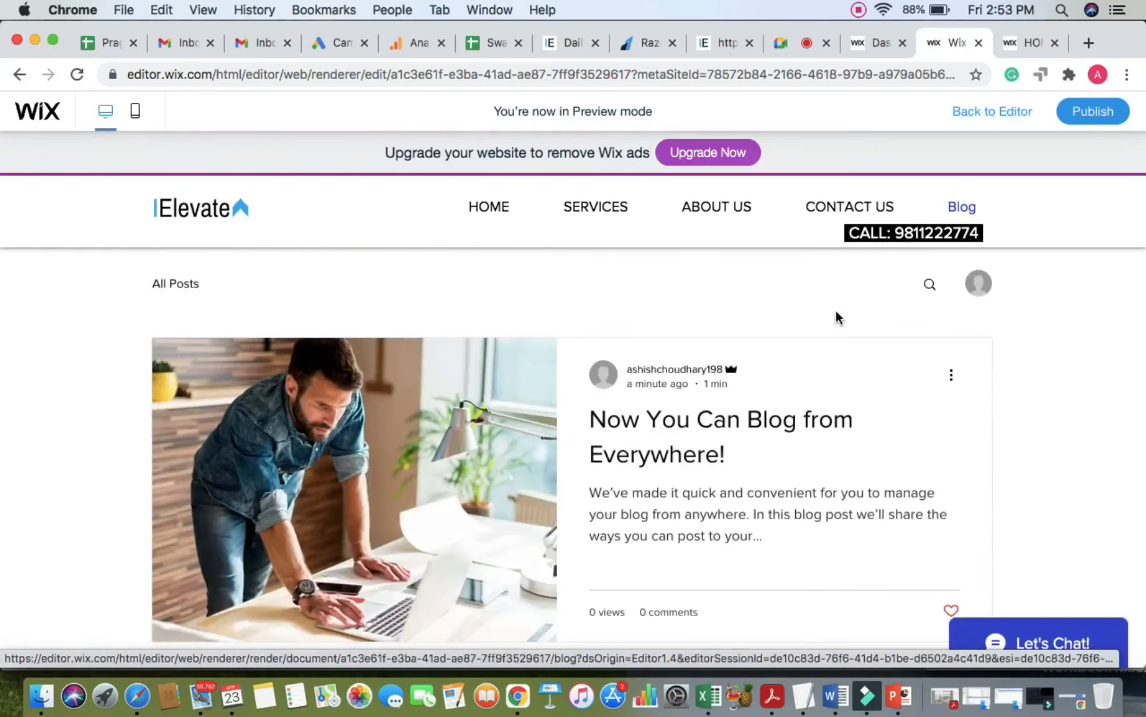
Step: Exit preview, check the video call and live site, then select the Blog page's post feed
left_click(998, 110)
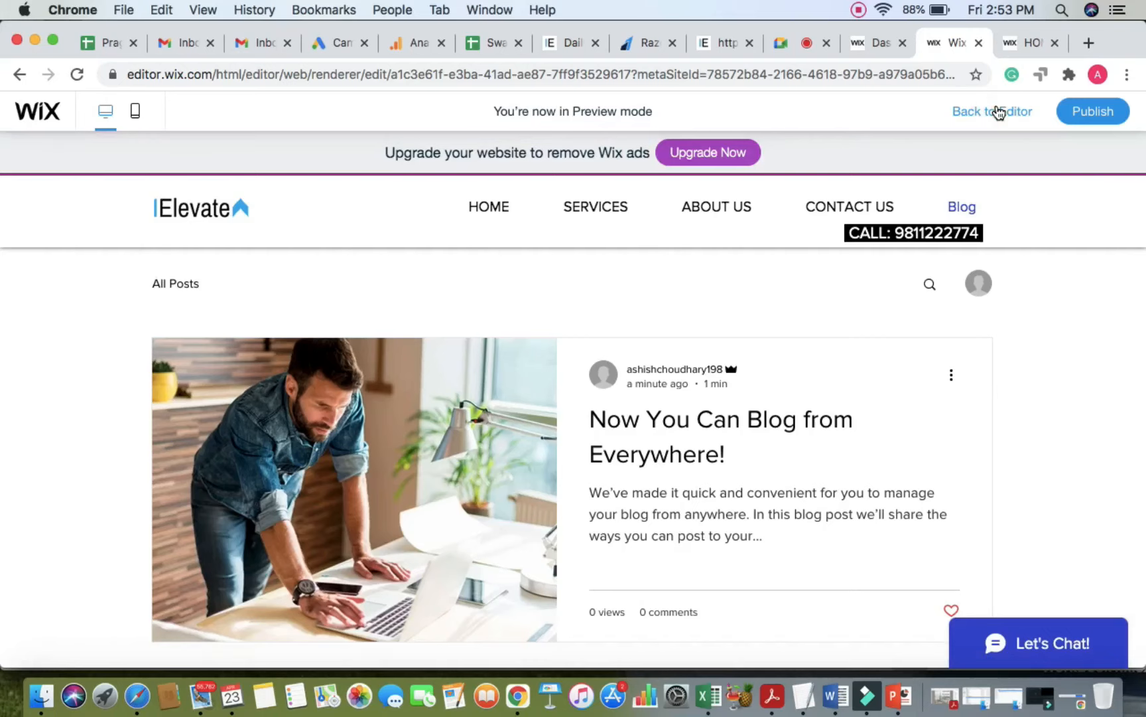
left_click(787, 43)
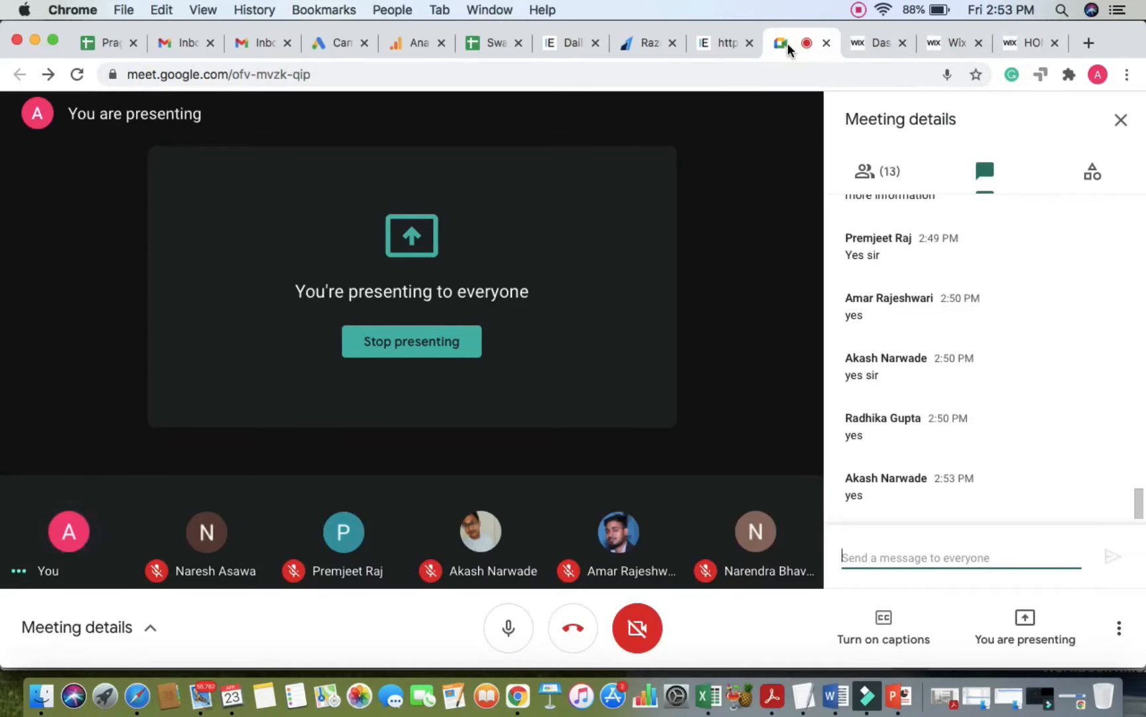
left_click(1017, 41)
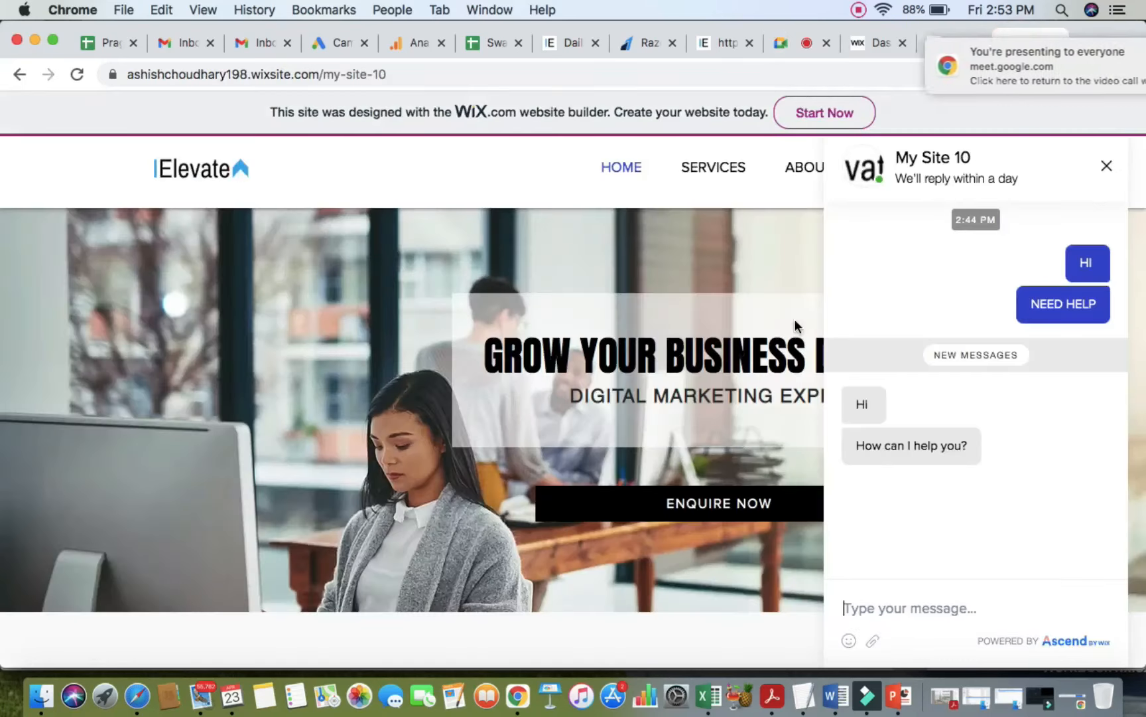
left_click(1106, 167)
left_click(954, 46)
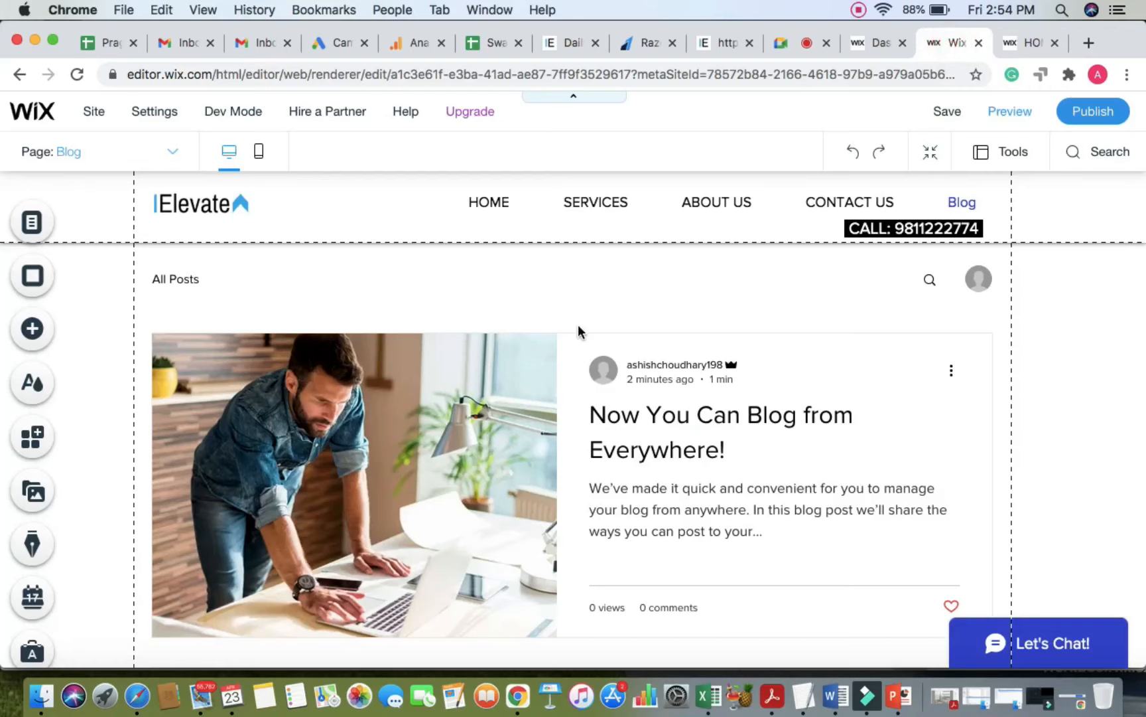
scroll(612, 317, "down", 3)
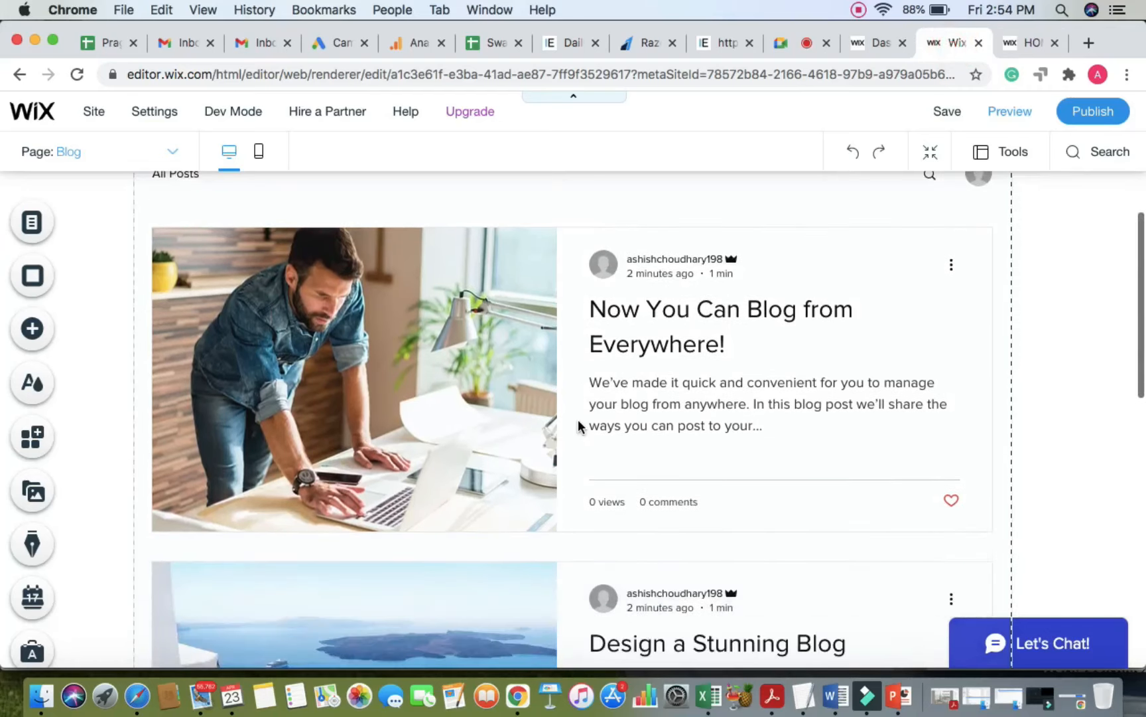
scroll(575, 426, "up", 3)
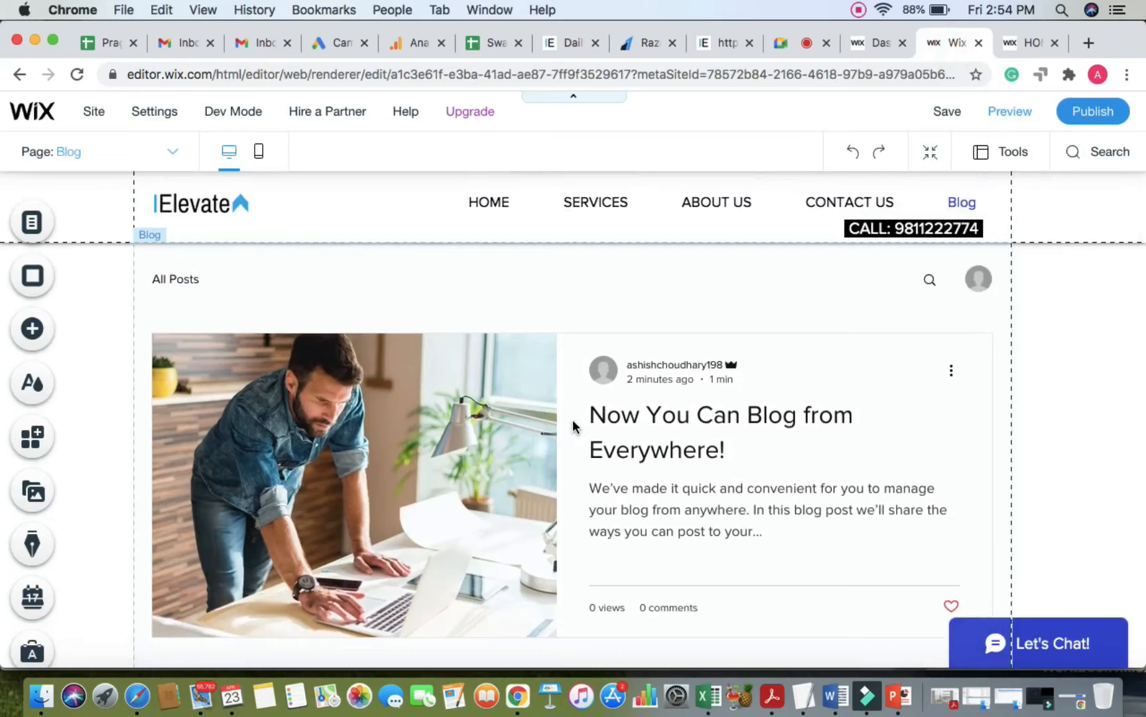
left_click(550, 398)
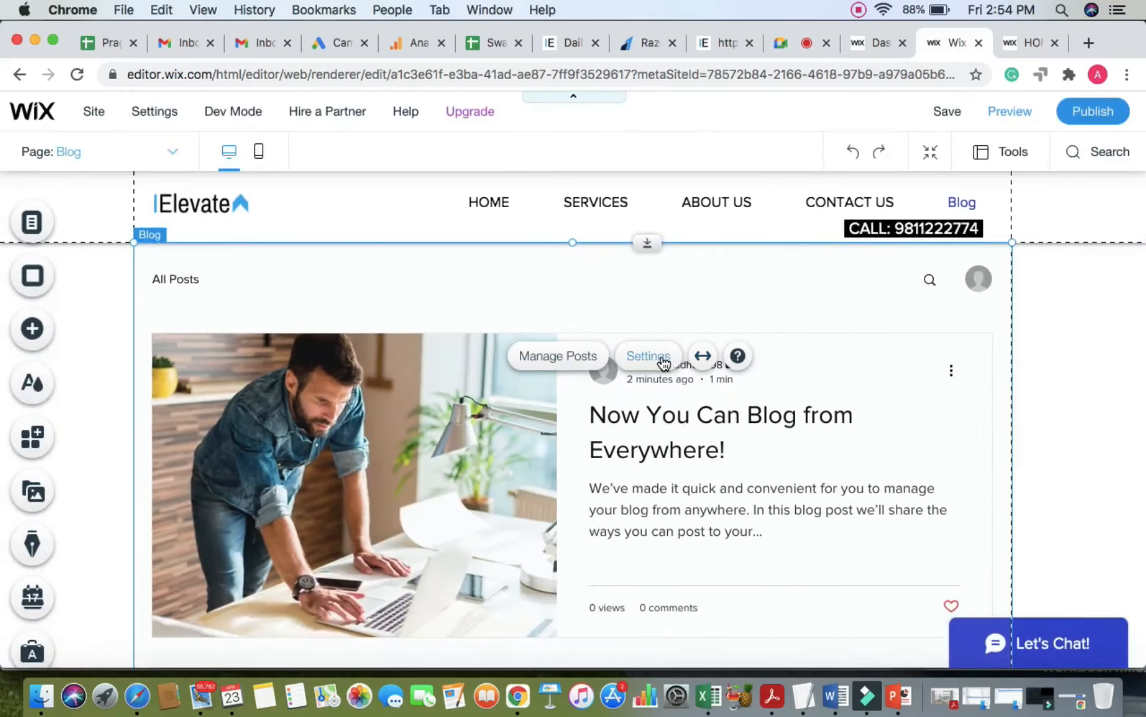
Step: Open the blog feed's settings panel and move it up and left into view
left_click(663, 361)
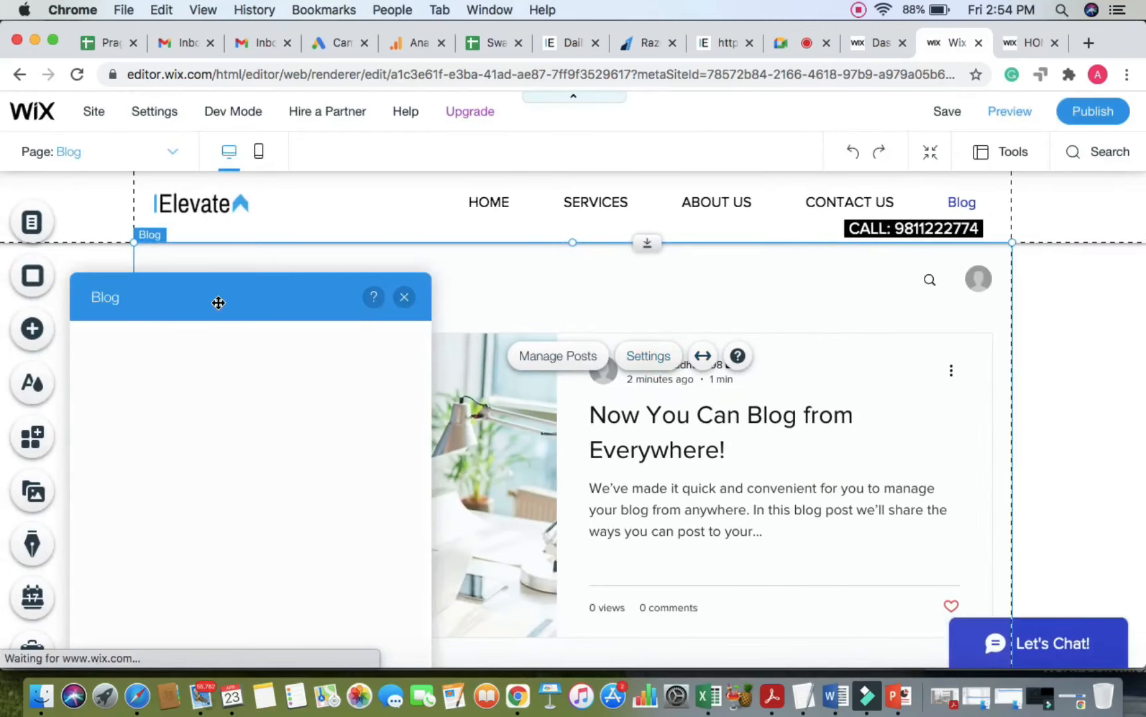
left_click_drag(219, 302, 284, 225)
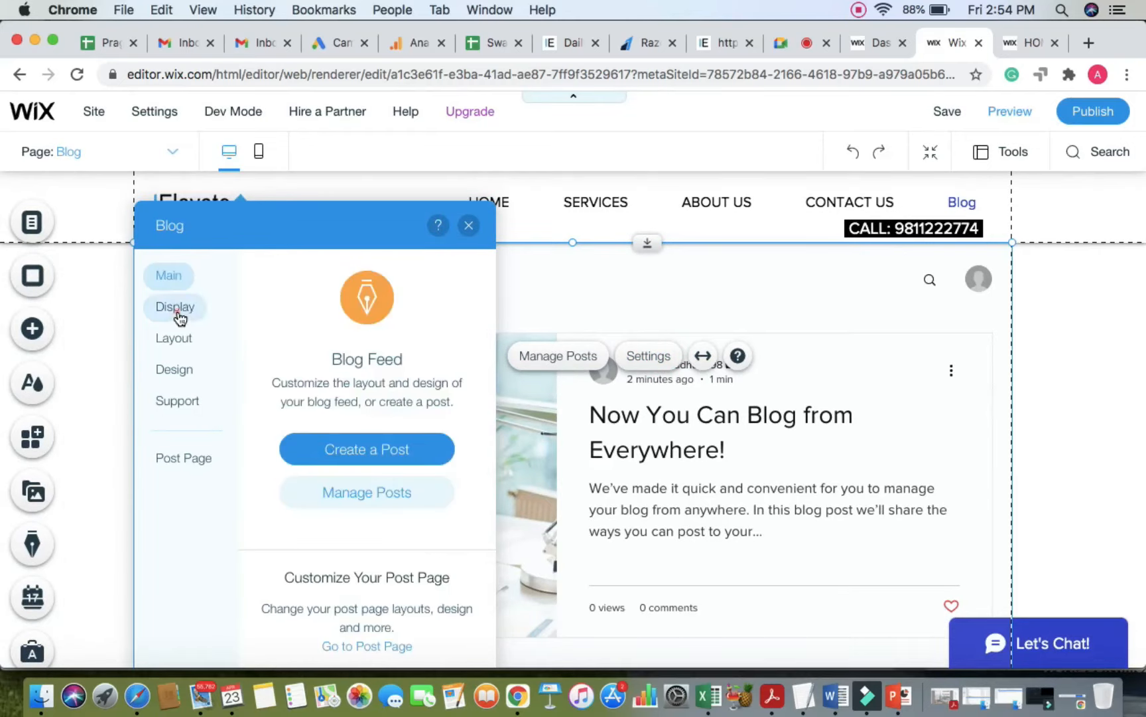
left_click(178, 315)
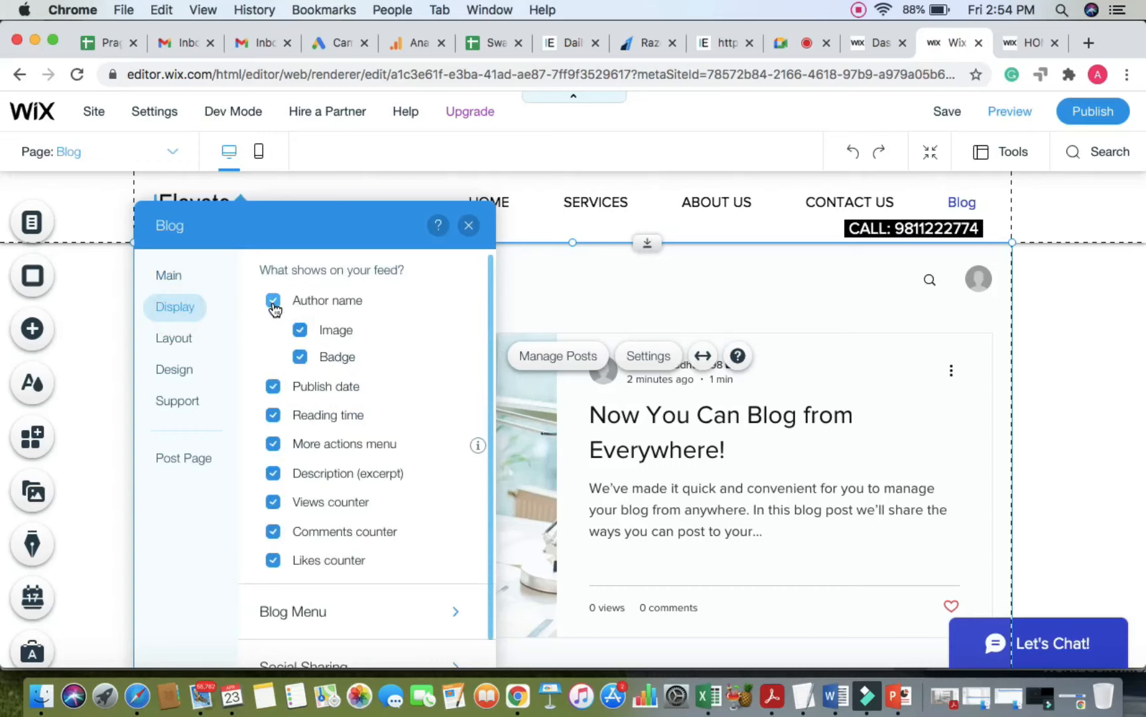
left_click_drag(345, 230, 256, 217)
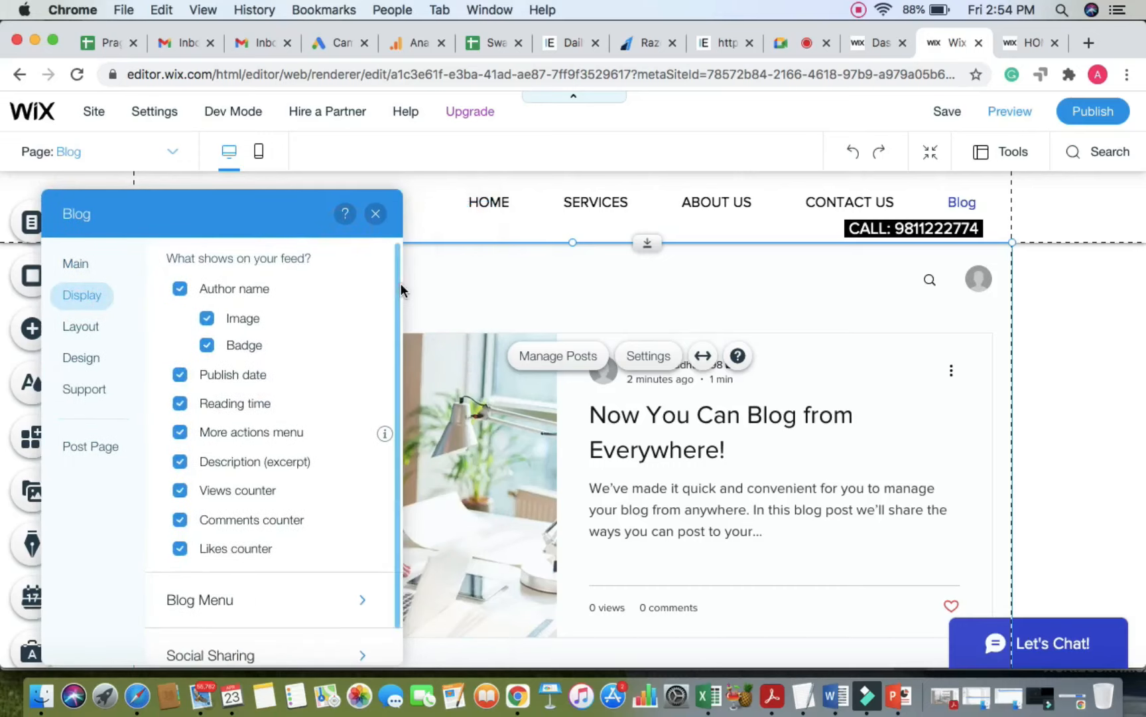
left_click(456, 289)
left_click(422, 391)
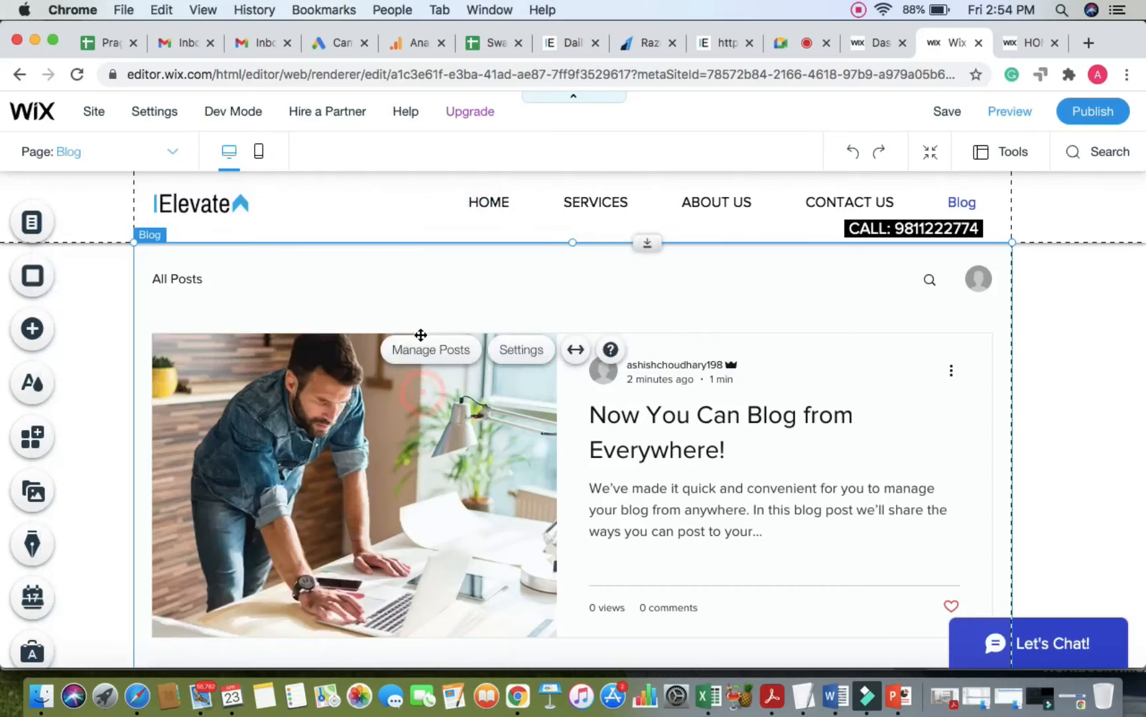
left_click(521, 349)
left_click(303, 286)
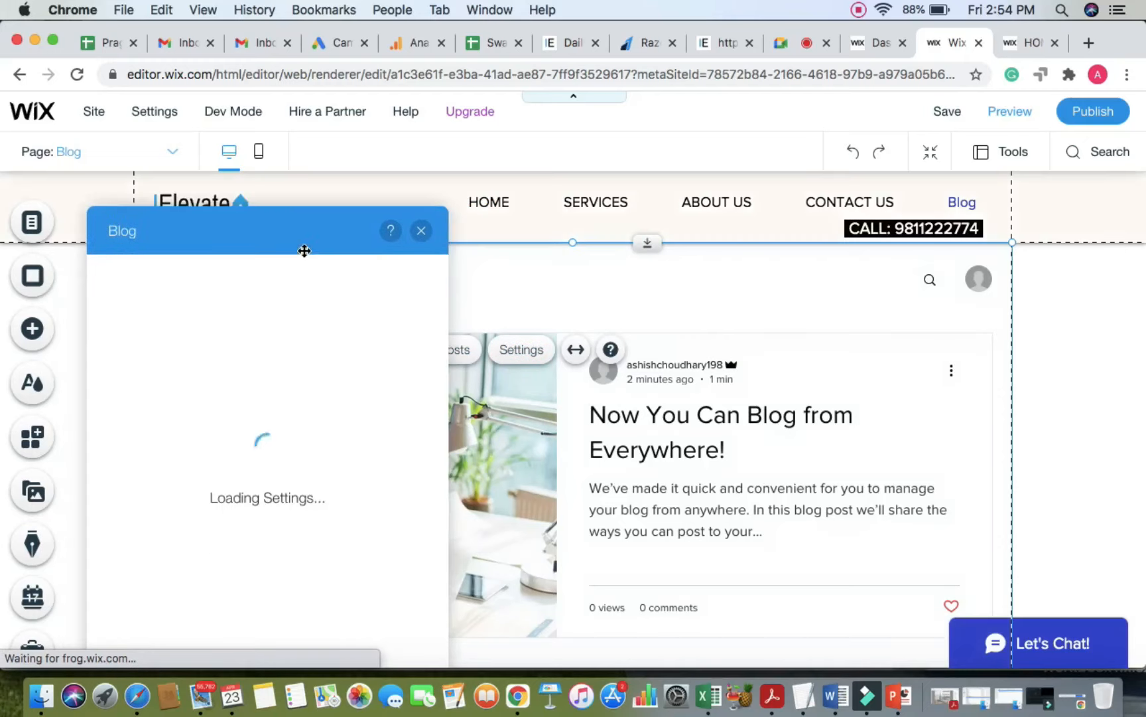
left_click_drag(317, 231, 317, 205)
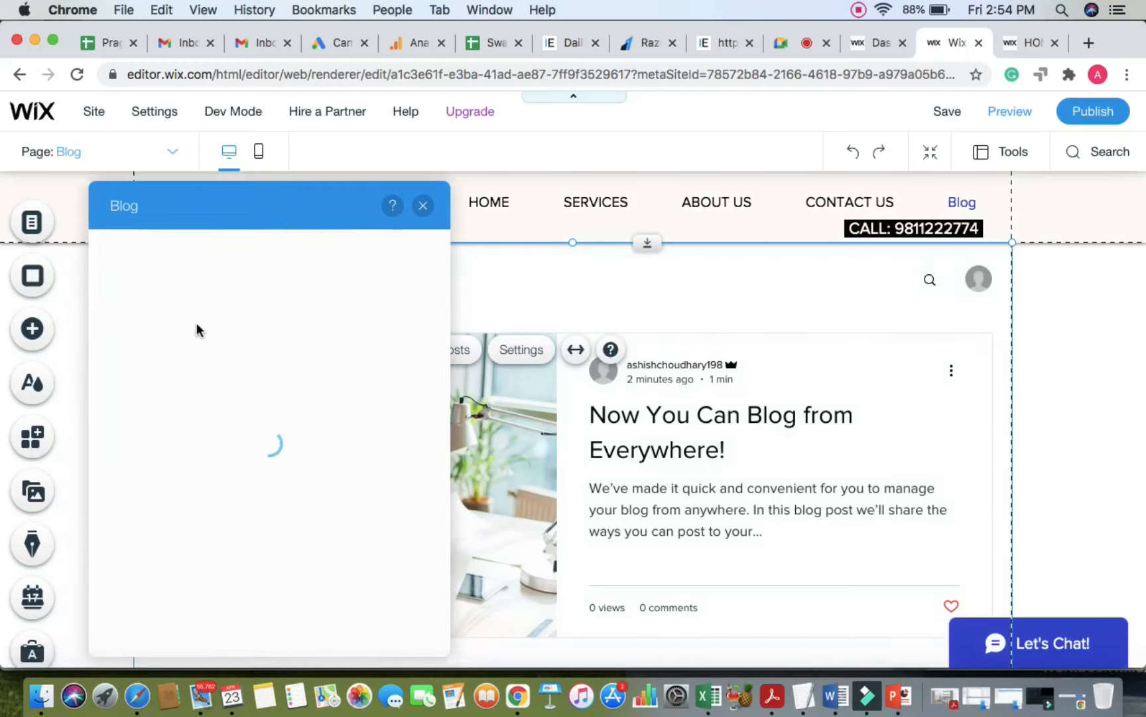
Step: In Display, toggle author name and publish date back on, then bring up the Blog Menu options
left_click(135, 290)
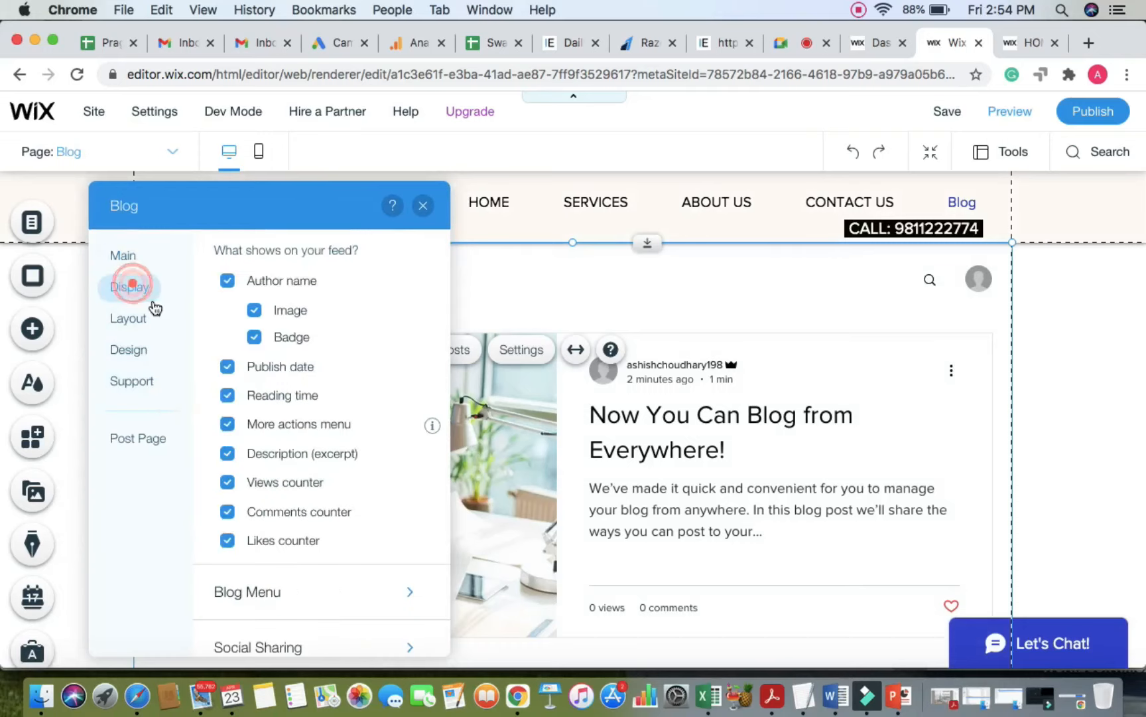
left_click(228, 281)
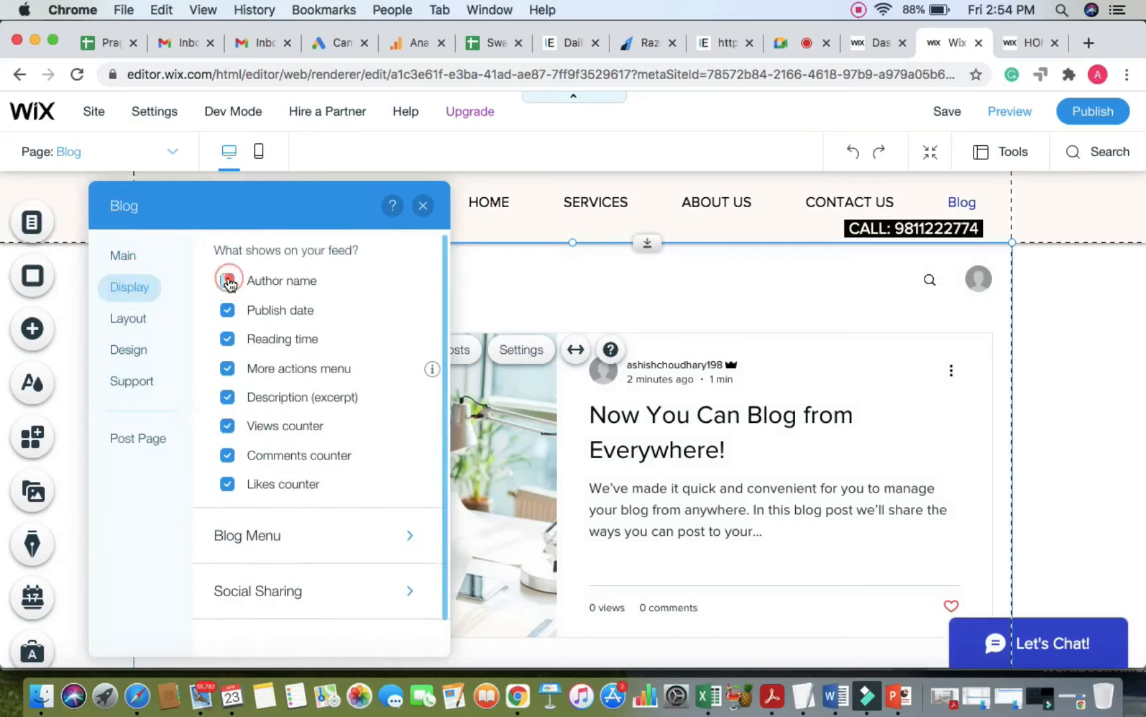
left_click(227, 281)
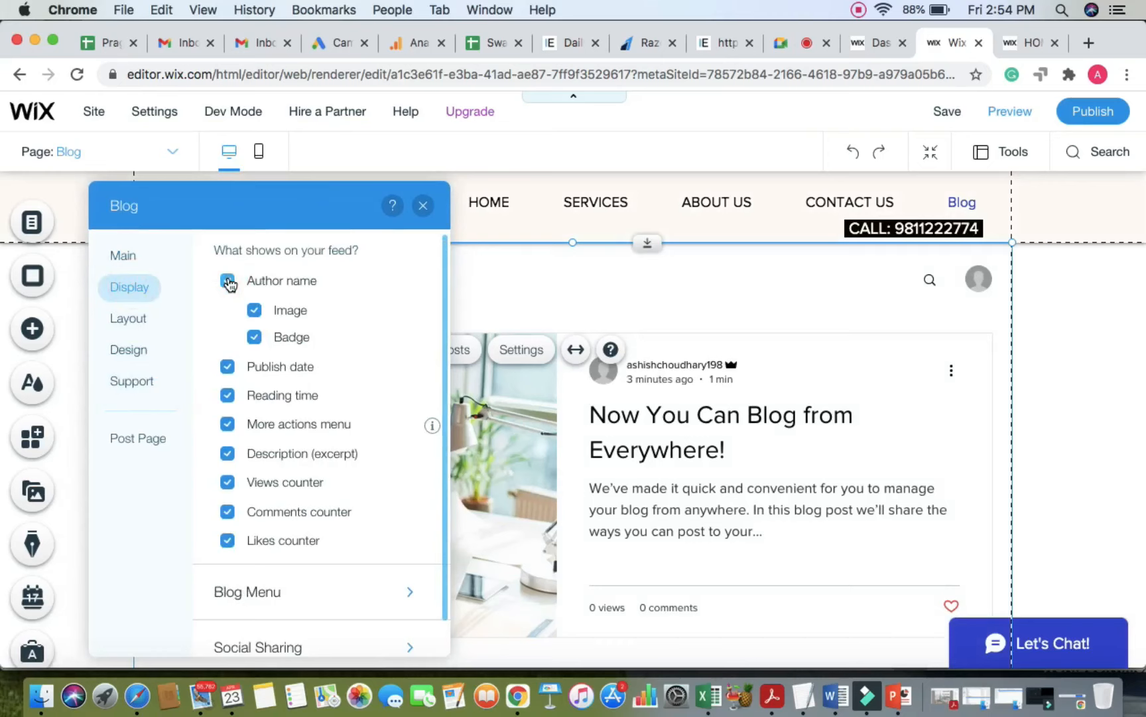
left_click(228, 281)
left_click(228, 281)
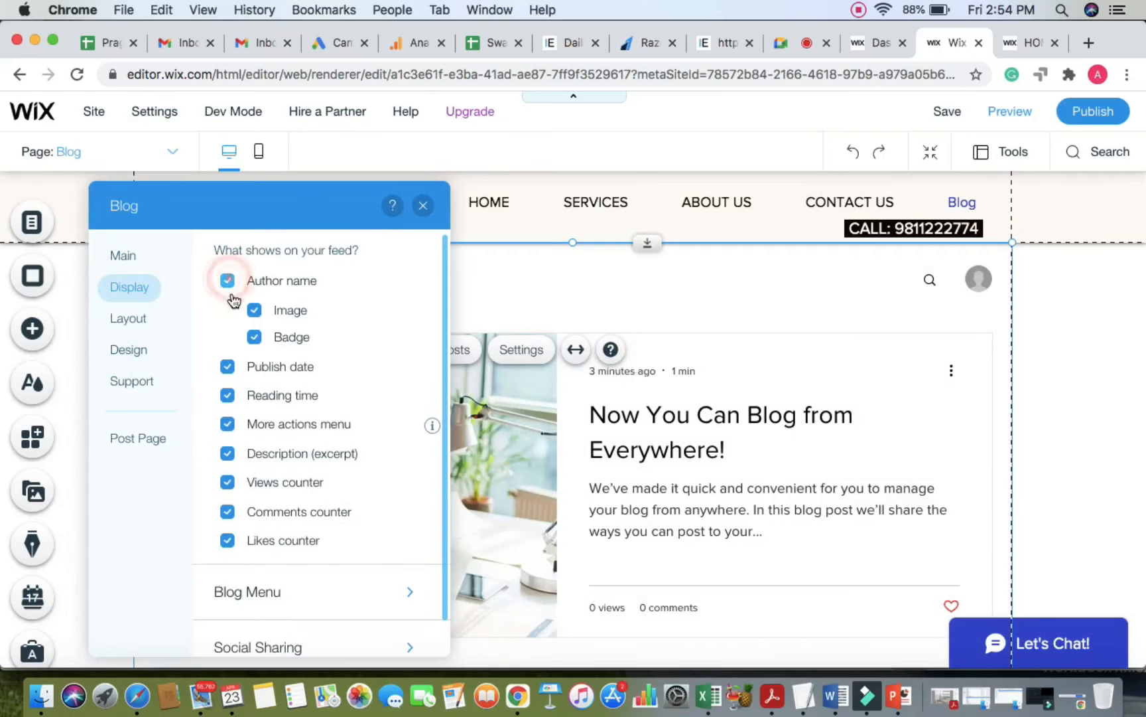
left_click(227, 366)
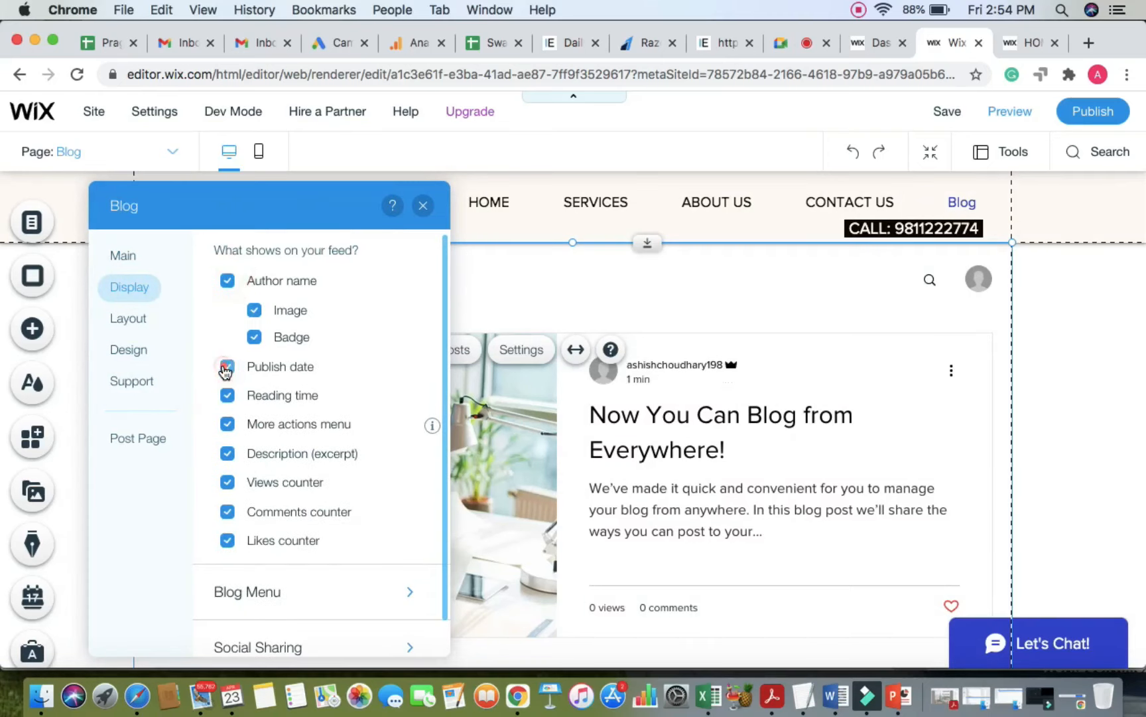
left_click(227, 366)
scroll(259, 458, "down", 2)
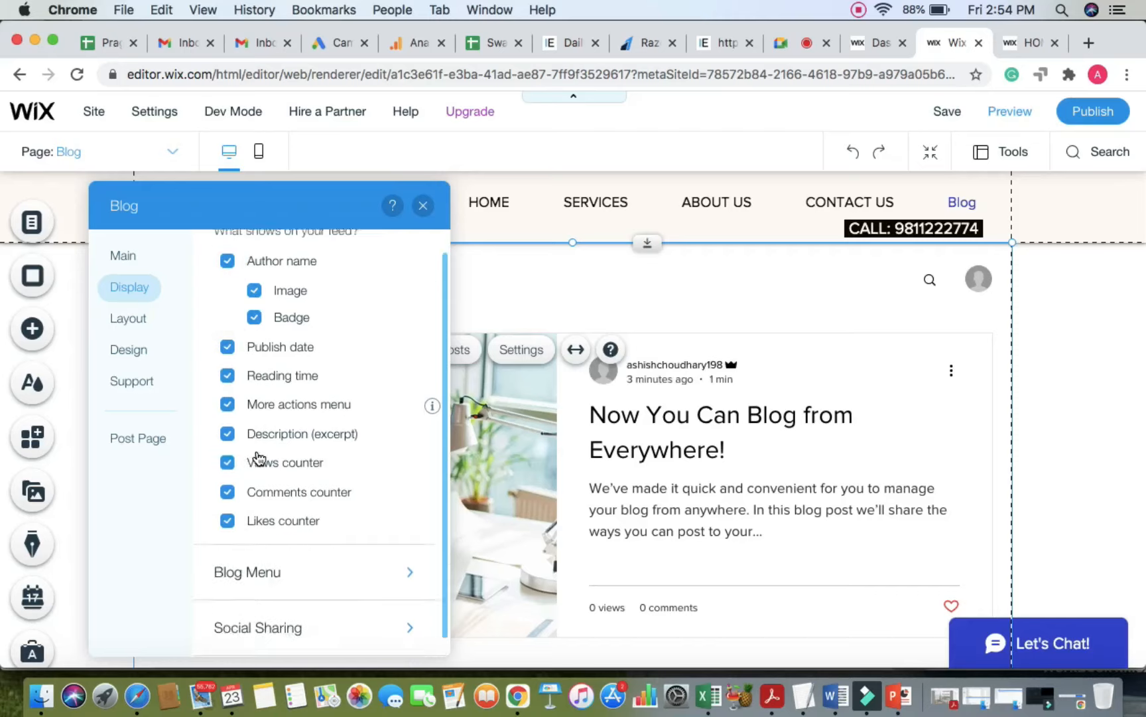
left_click(306, 562)
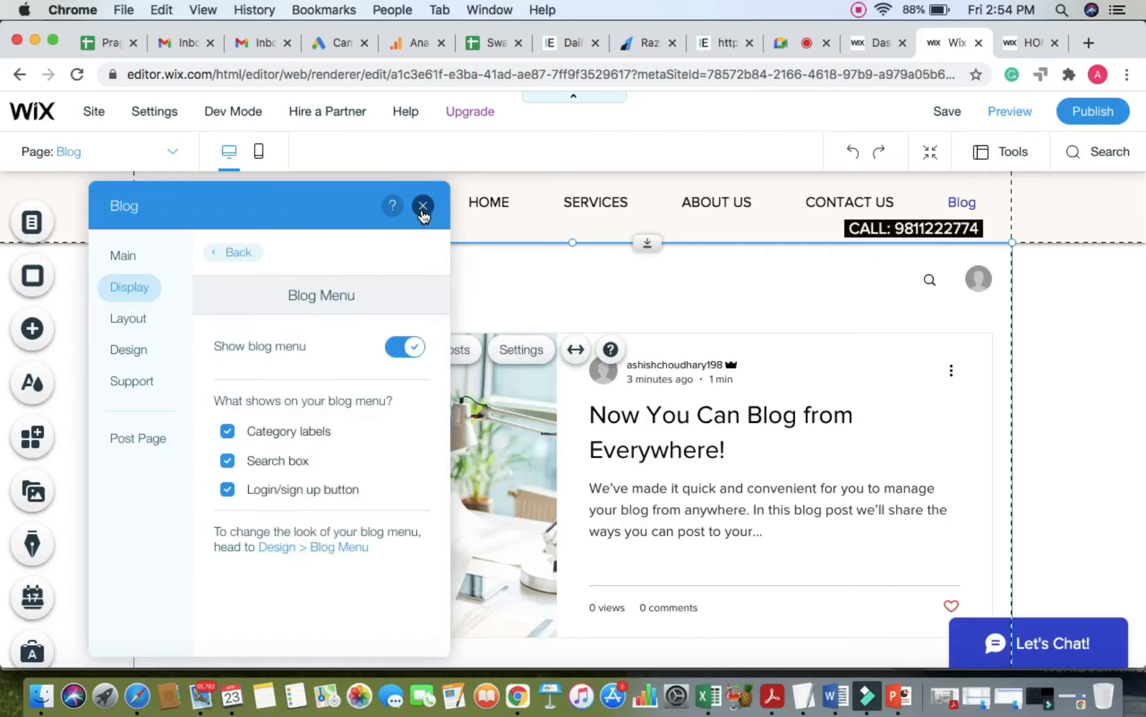
left_click_drag(305, 211, 892, 181)
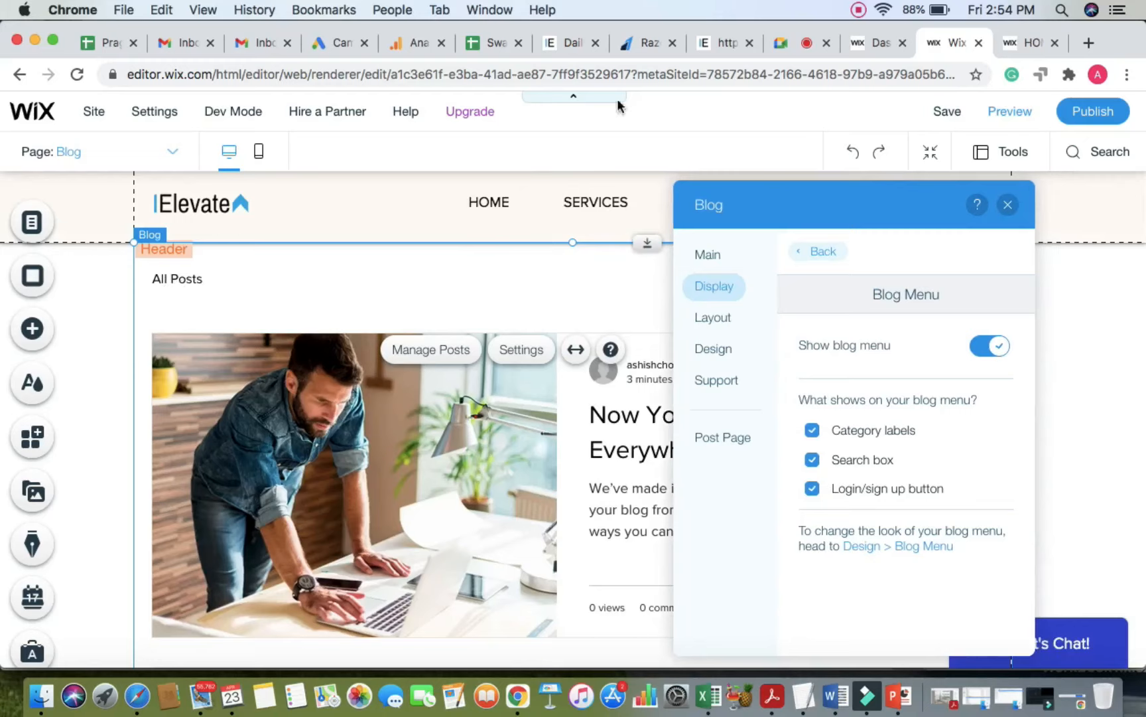
left_click(775, 45)
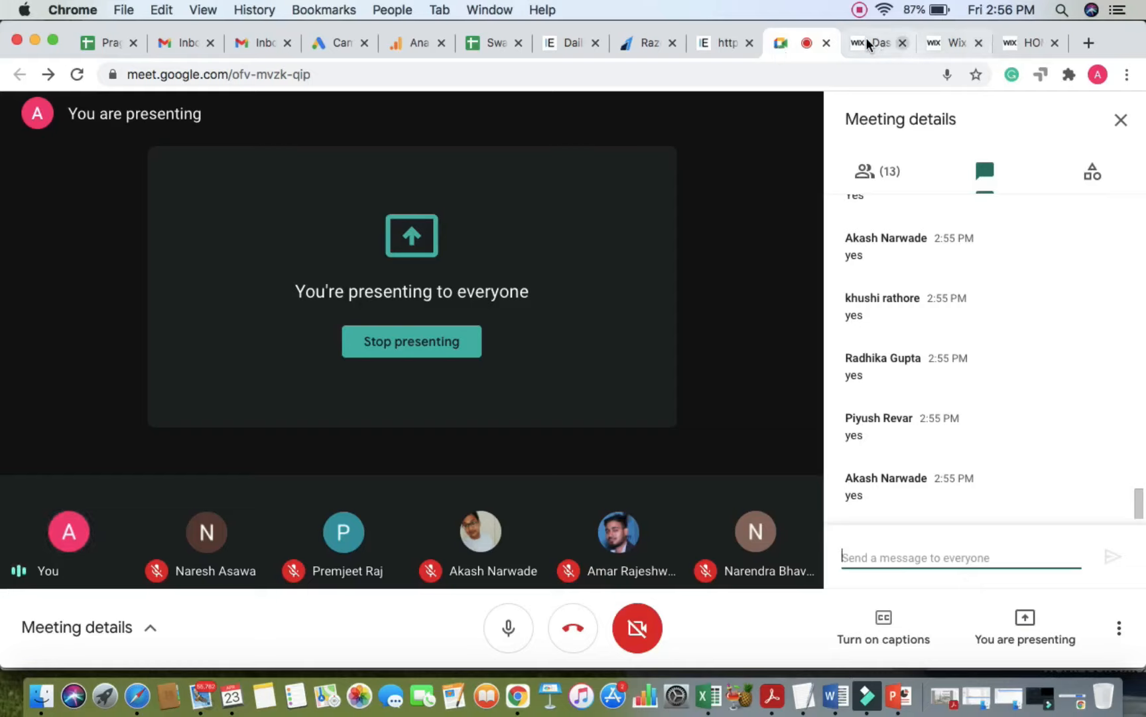
Step: Back in the editor, uncheck Login/sign up button under Blog Menu
left_click(948, 42)
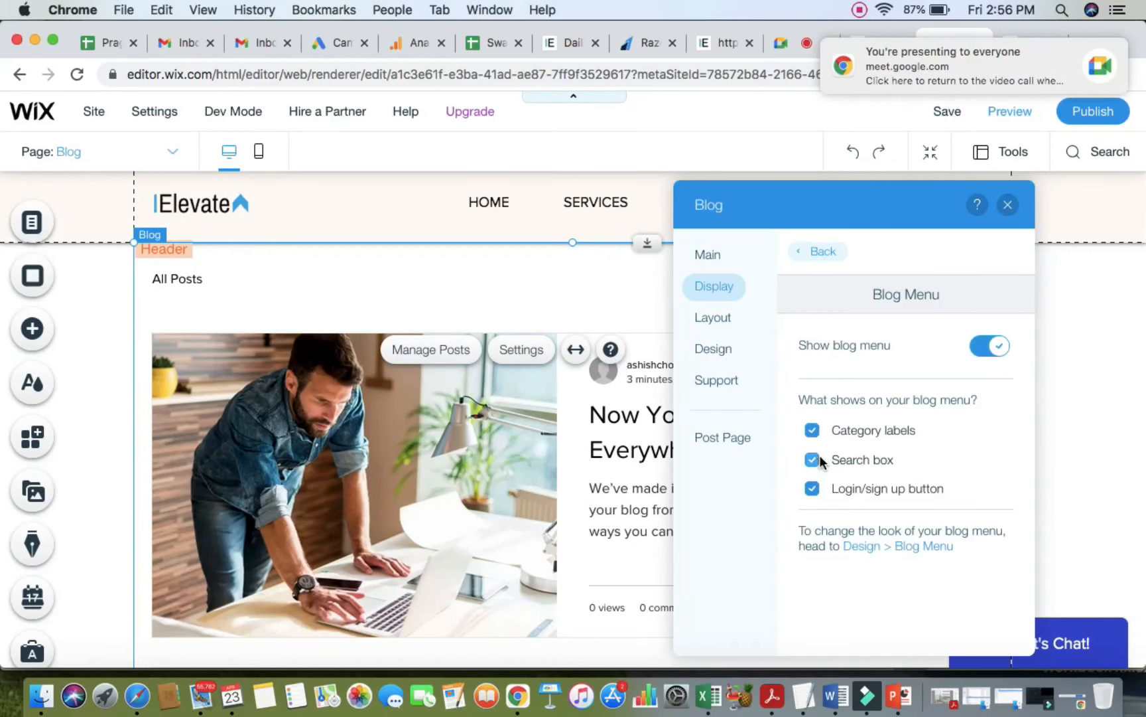
left_click_drag(864, 212, 533, 212)
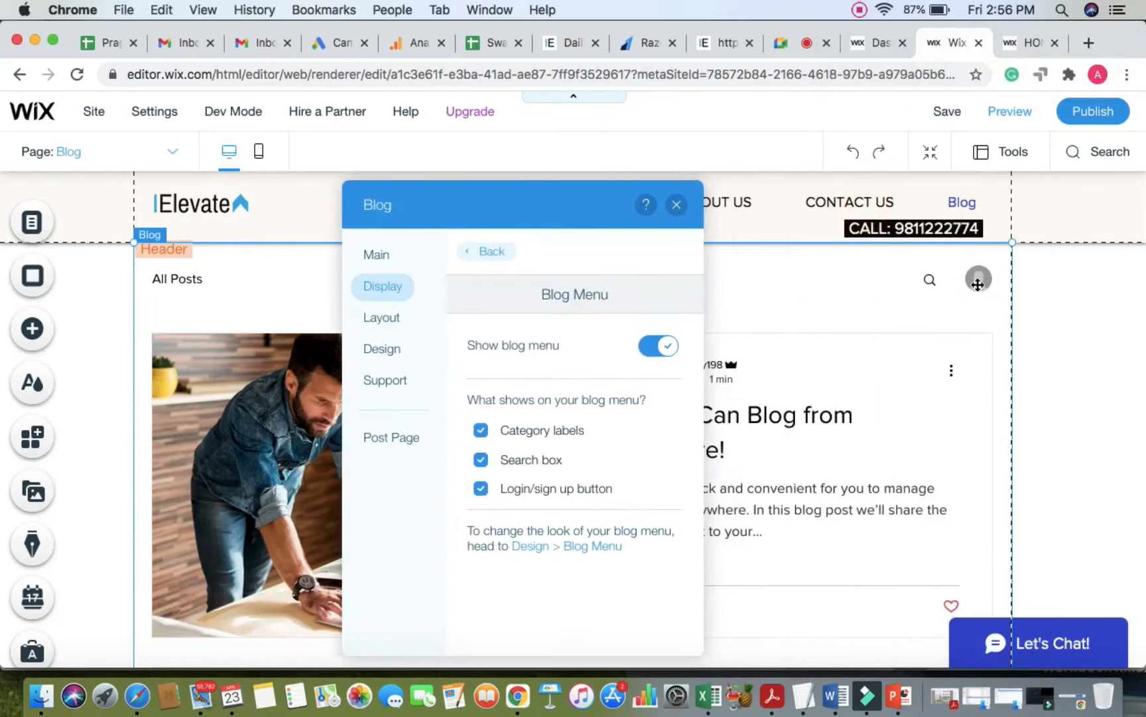
left_click(477, 491)
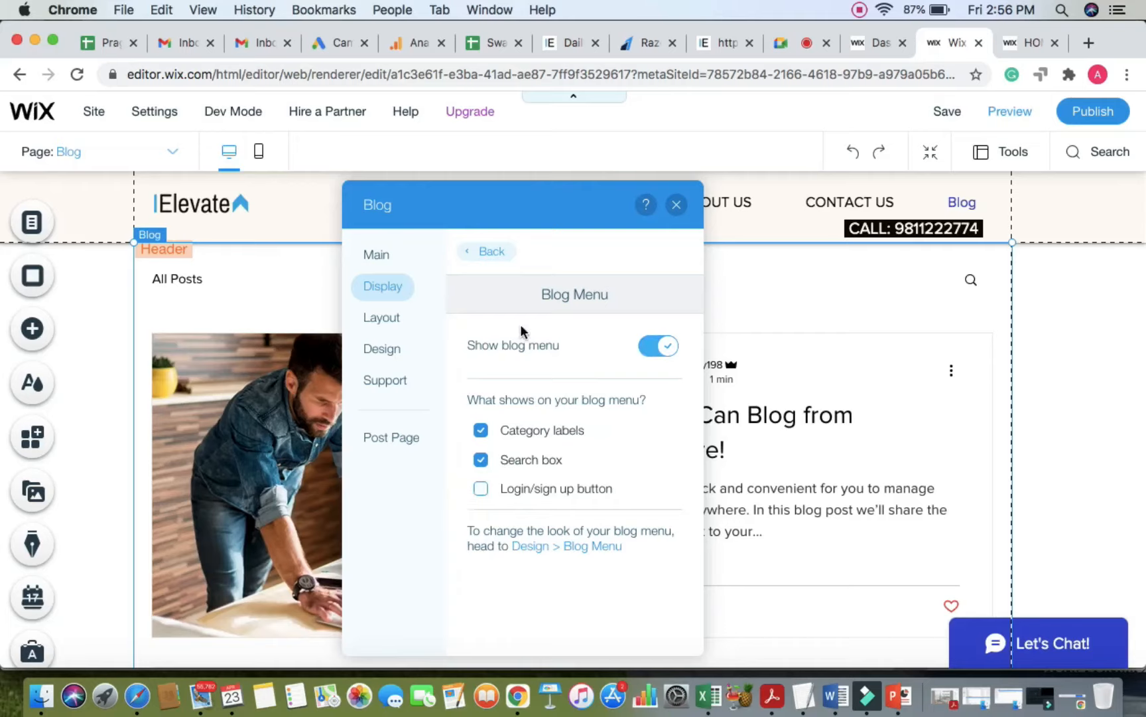
Step: Try the Editorial and Tiled layouts, then set the blog feed to Magazine
left_click(392, 318)
left_click(570, 369)
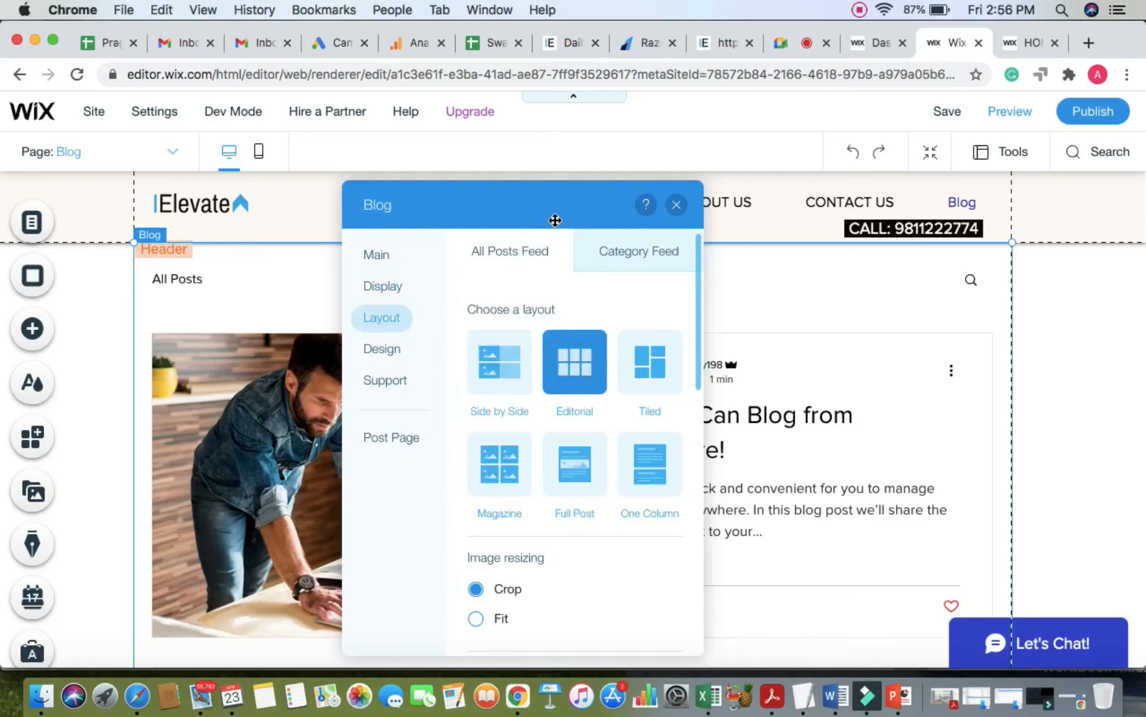
left_click_drag(556, 221, 205, 195)
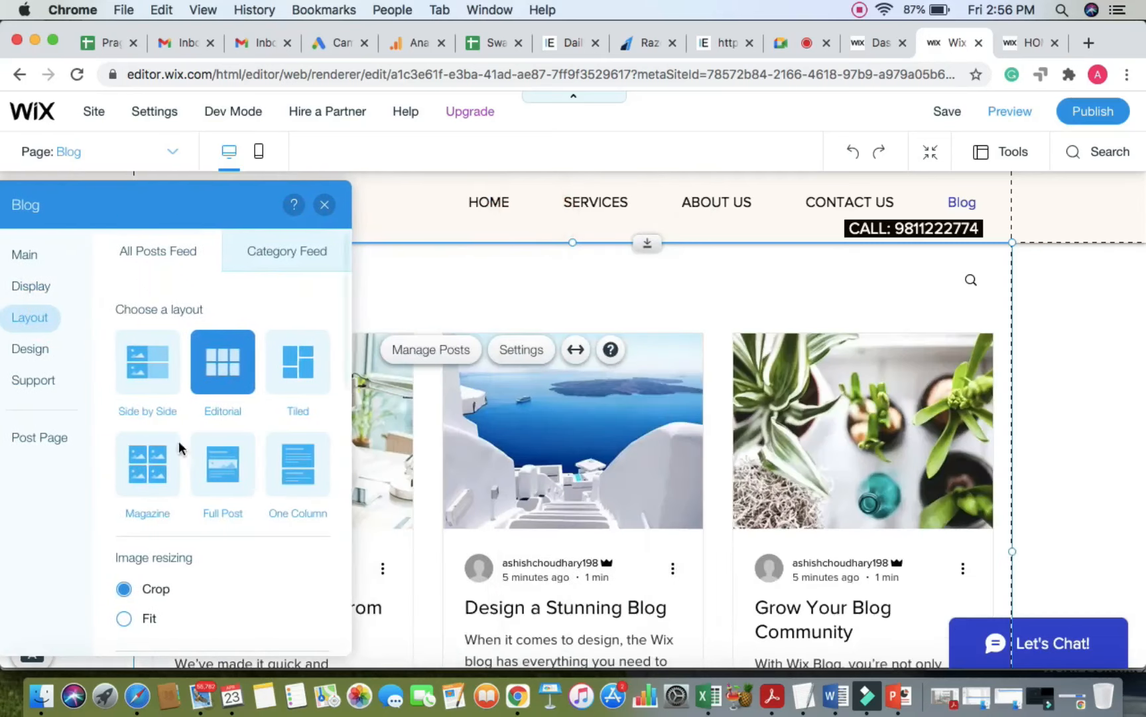
left_click(301, 380)
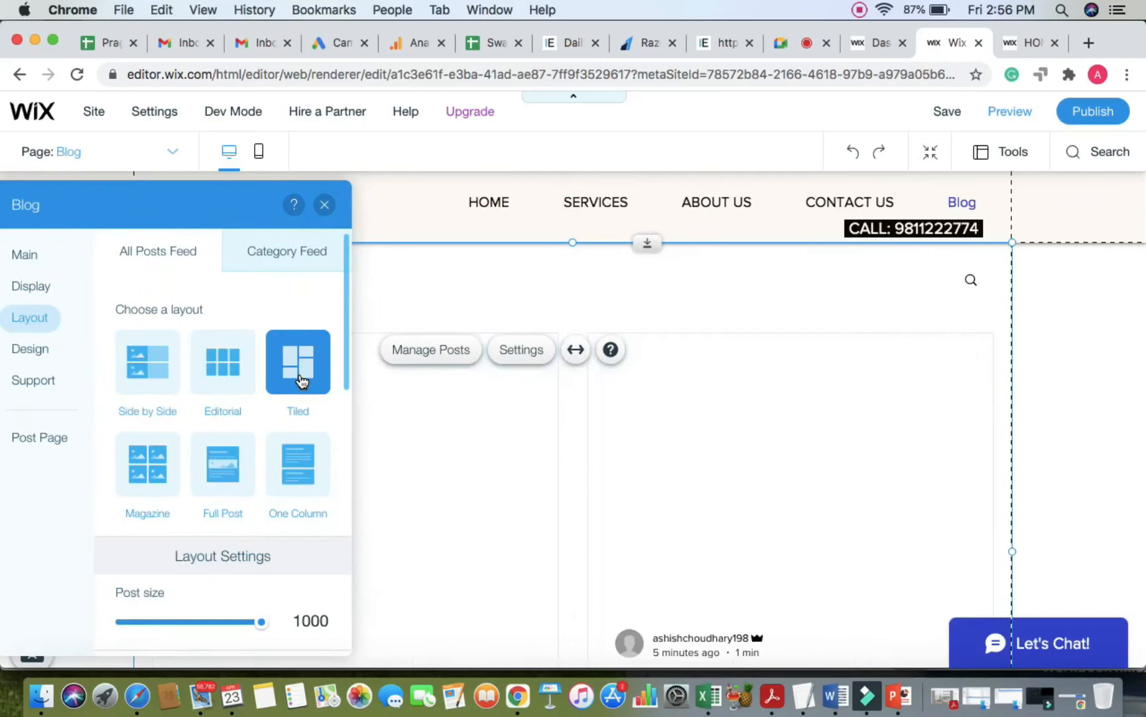
left_click(168, 464)
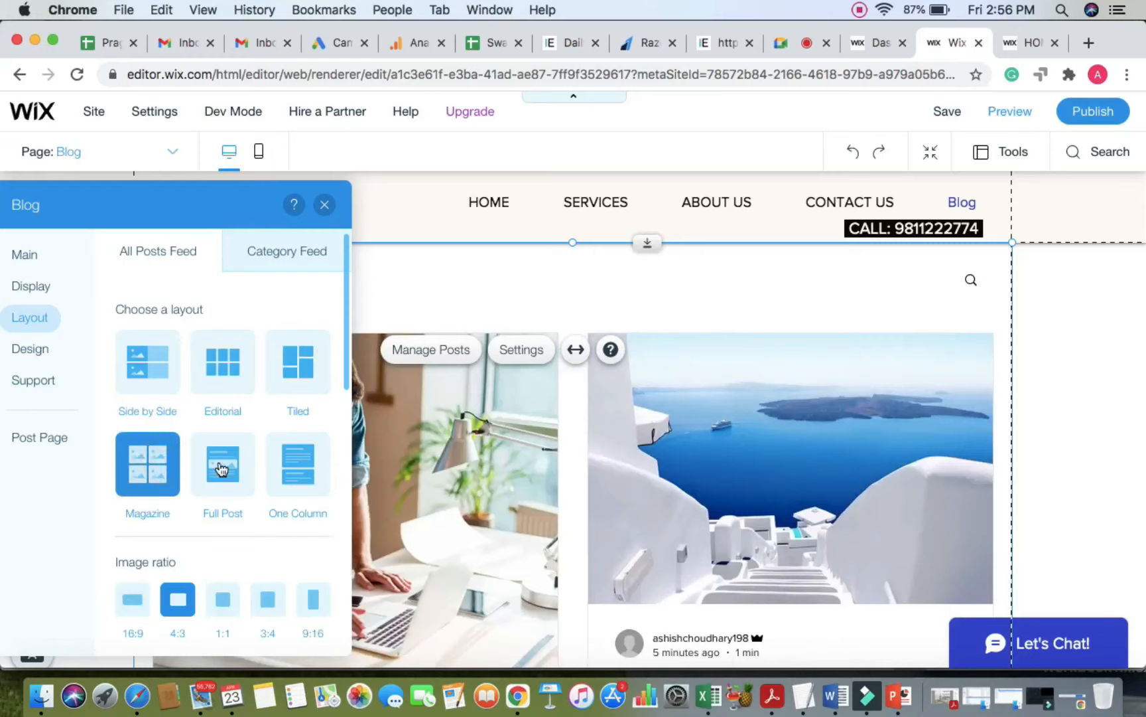
left_click_drag(205, 209, 325, 197)
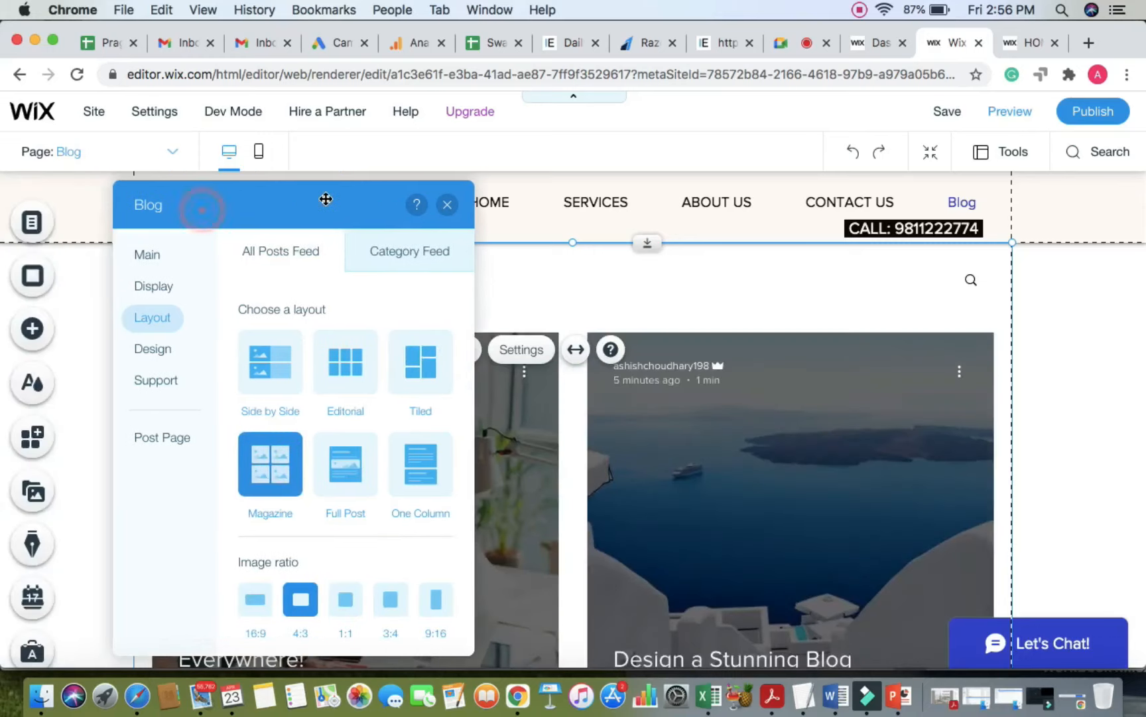
Step: Review the Blog Menu design options and close the Blog settings panel
left_click(151, 349)
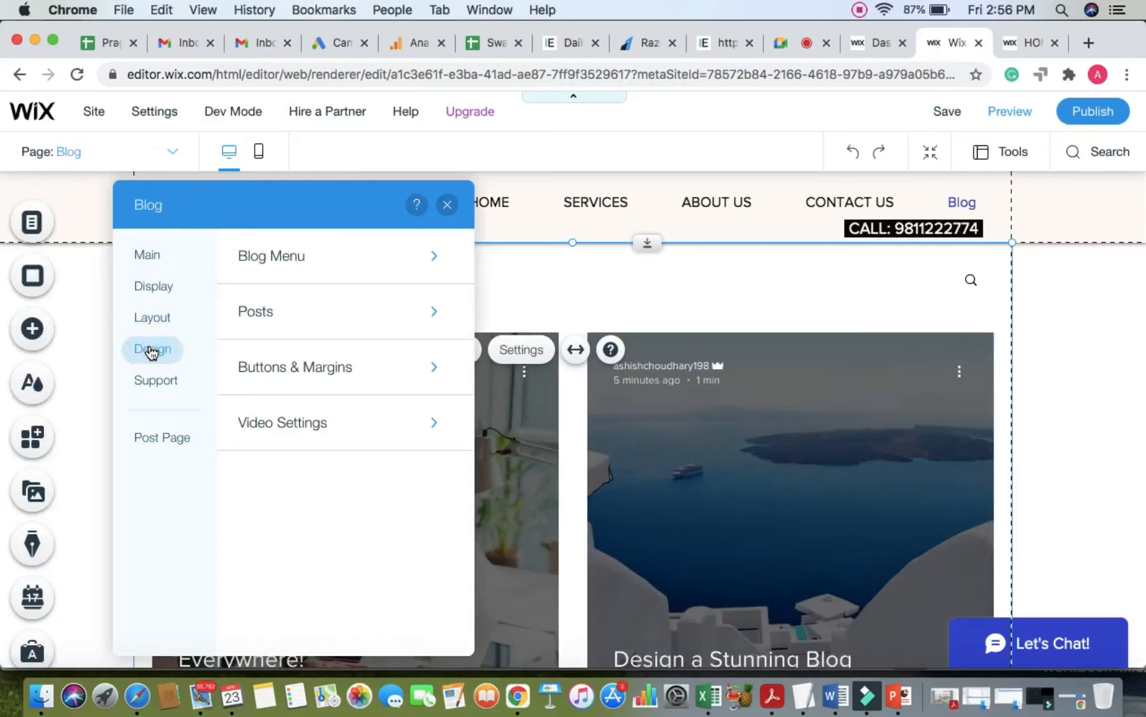
left_click(430, 258)
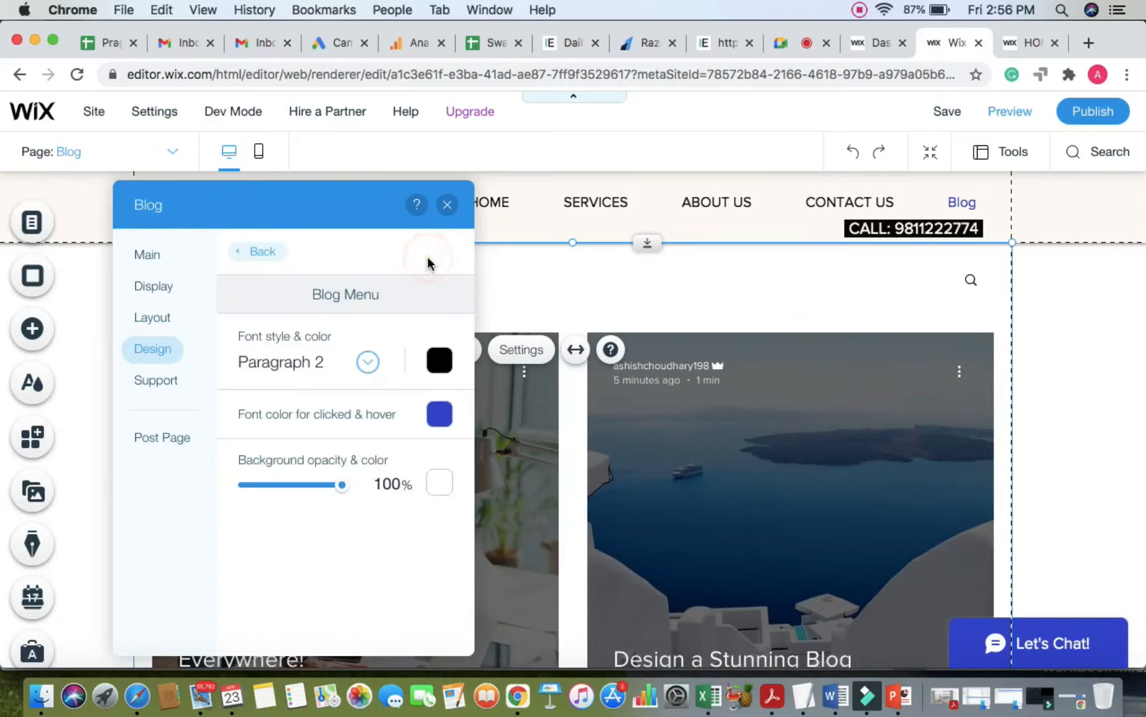
left_click(449, 206)
scroll(574, 484, "down", 3)
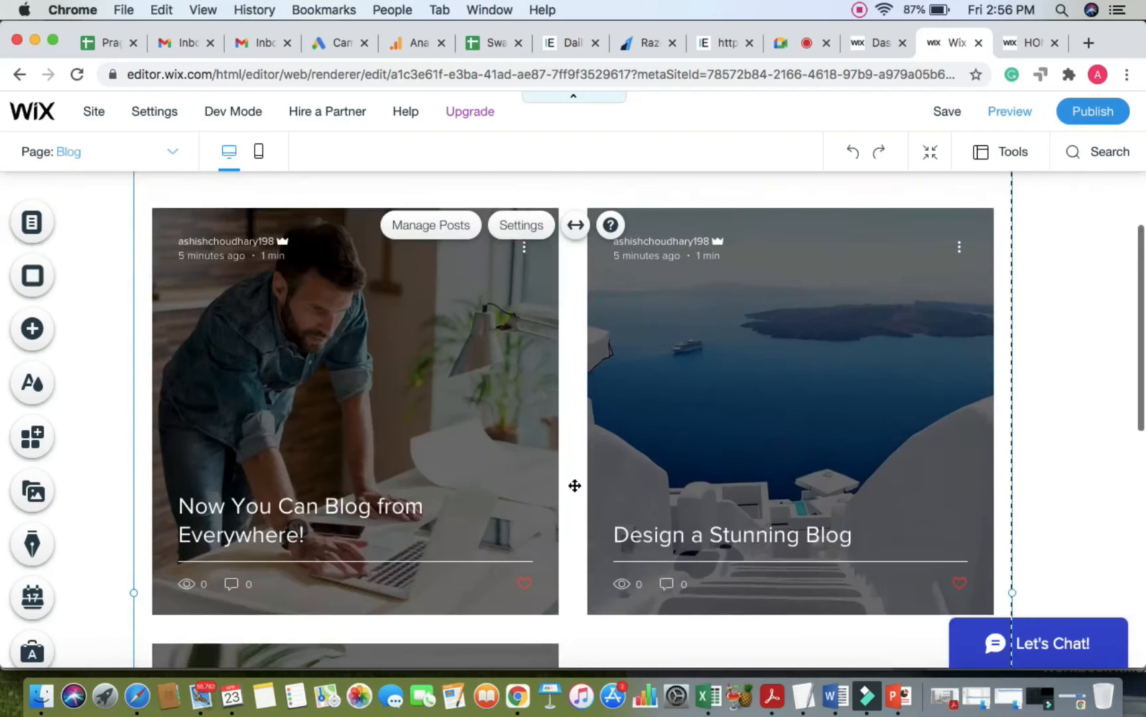
scroll(575, 485, "up", 2)
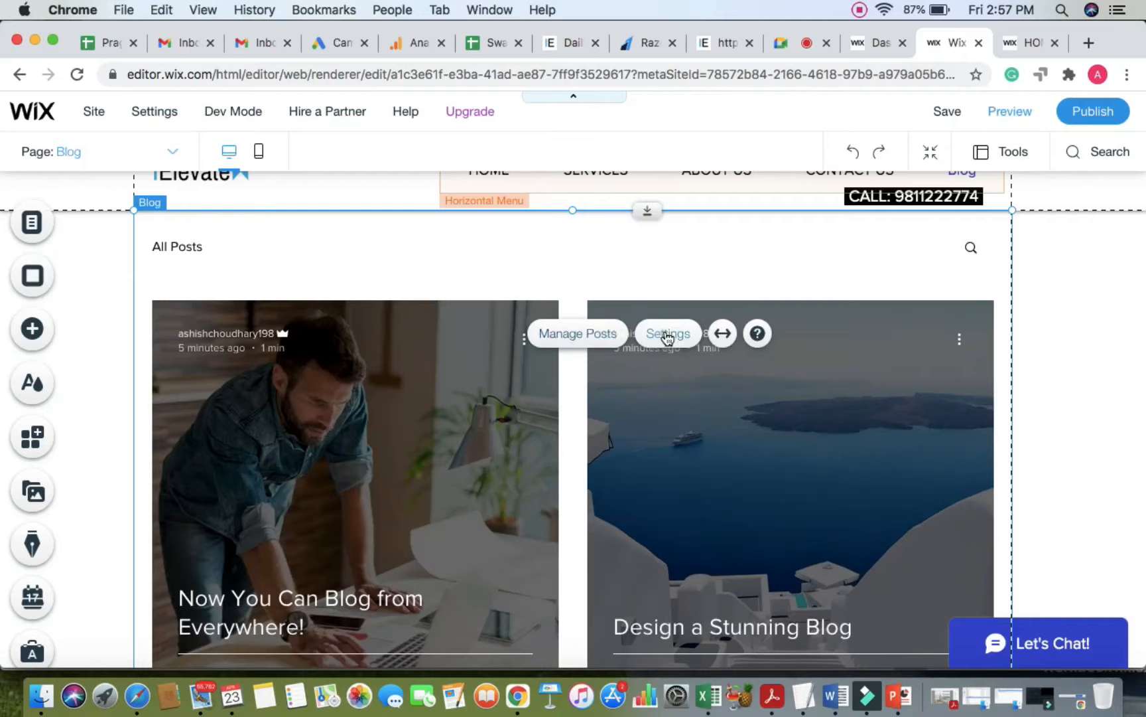
Step: From Manage Posts, open 'Now You Can Blog from Everywhere!' in the post editor, clearing the tip and Add panel
left_click(582, 337)
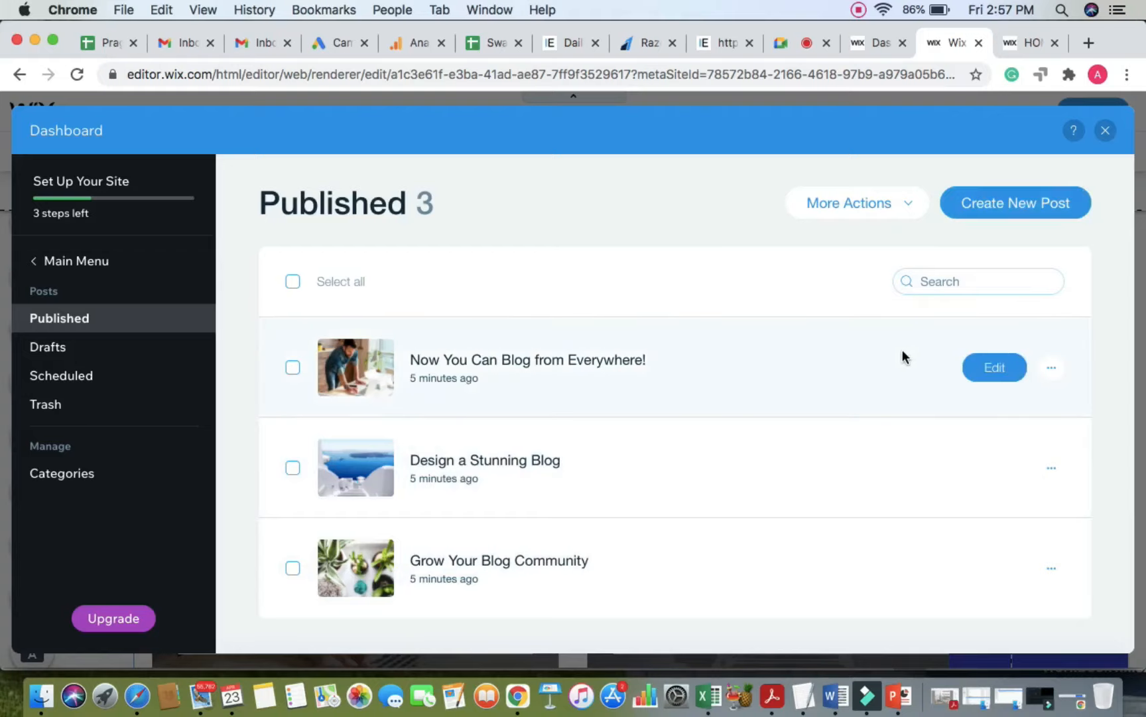
left_click(993, 369)
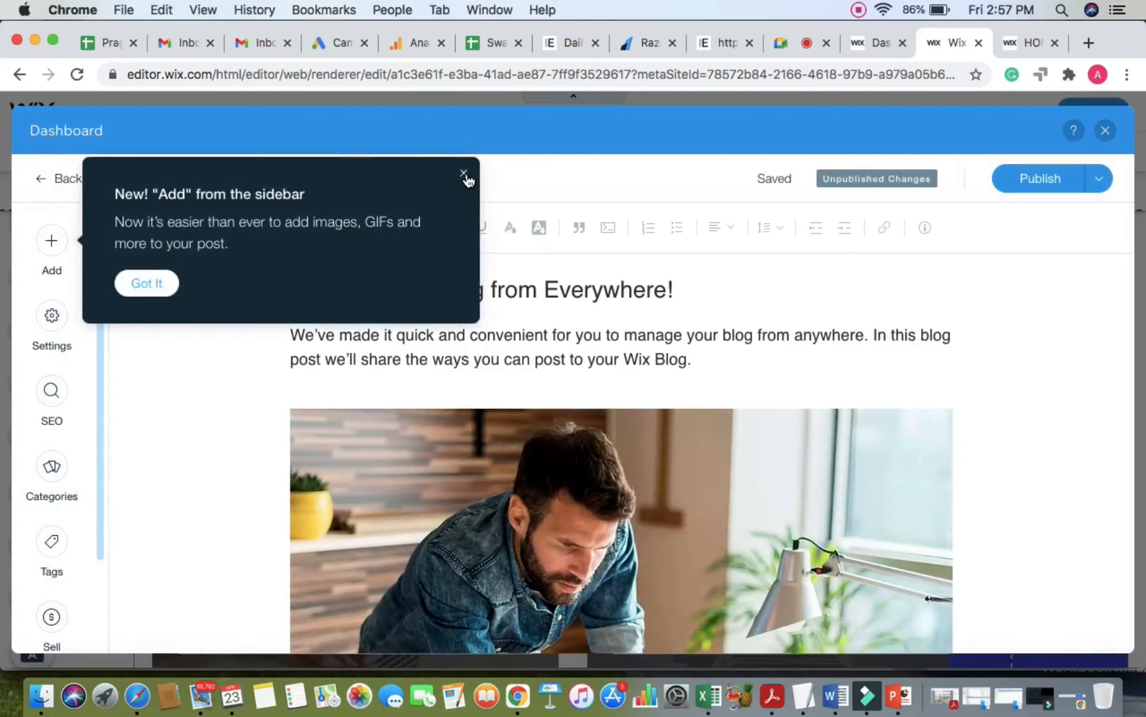
left_click(464, 173)
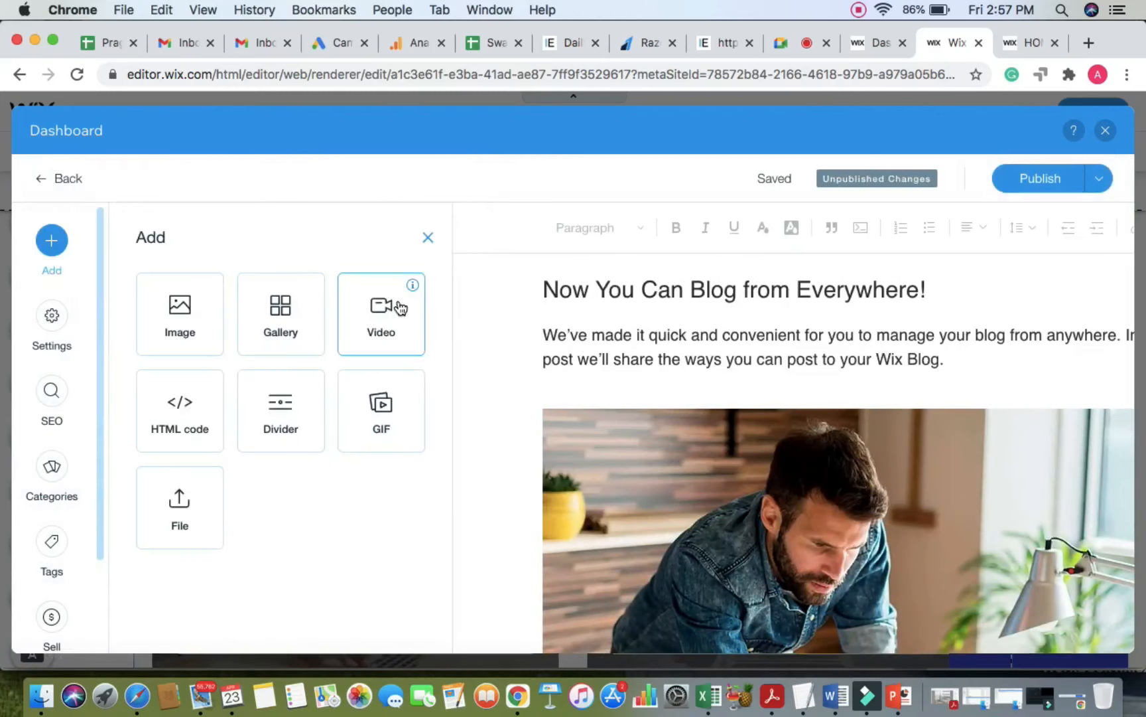
mouse_move(413, 284)
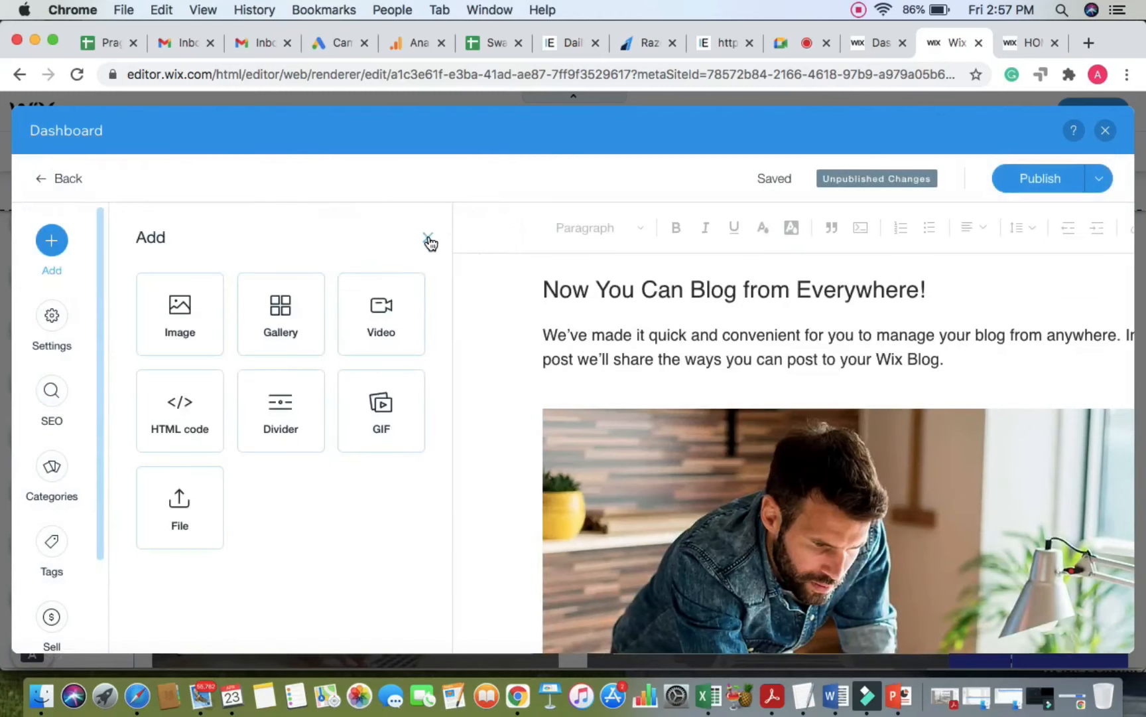
left_click(429, 239)
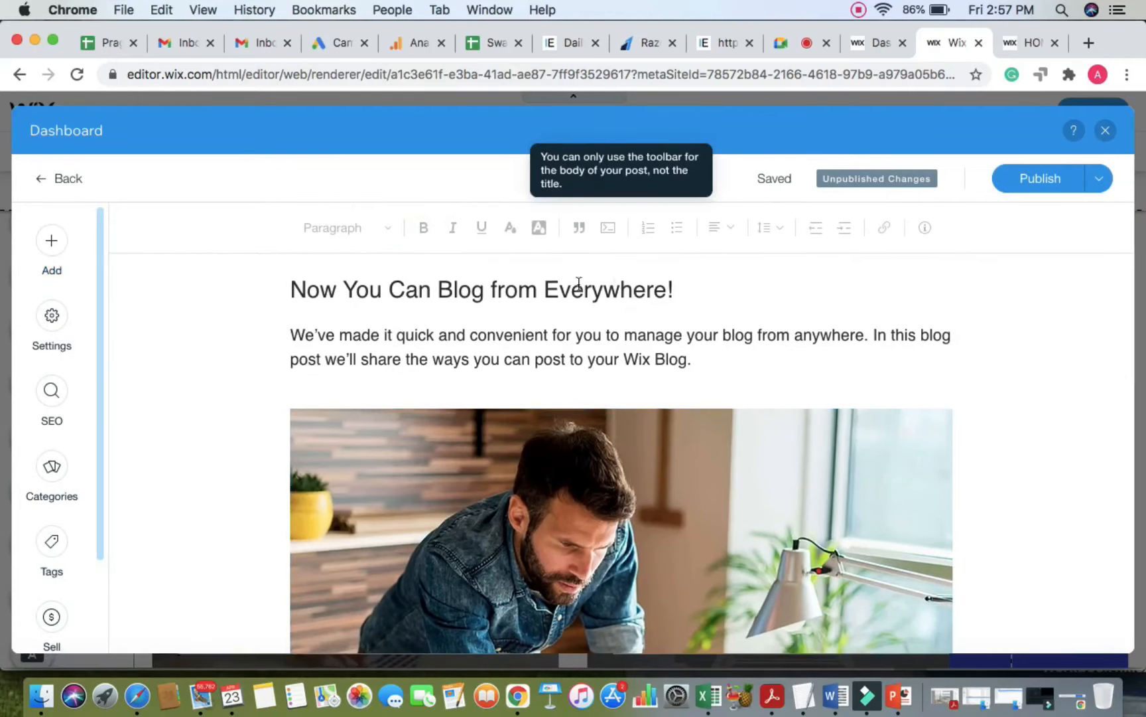
Step: Retype the post title as 'How to create a website with wix?'
triple_click(519, 289)
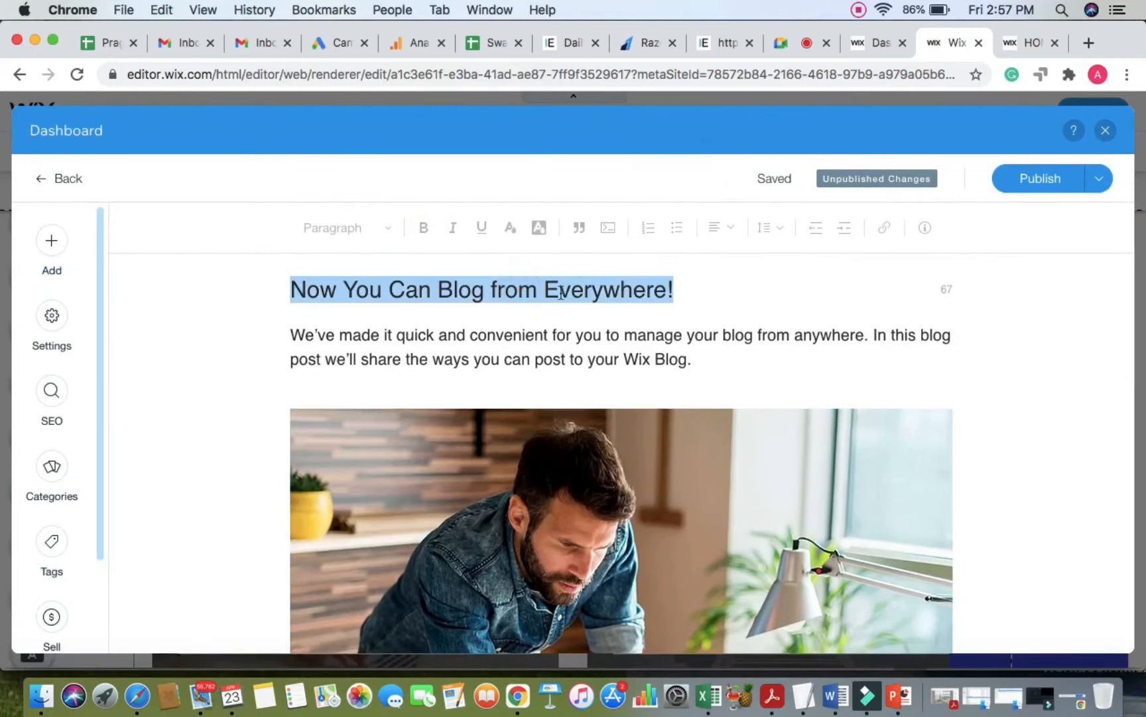
left_click(678, 290)
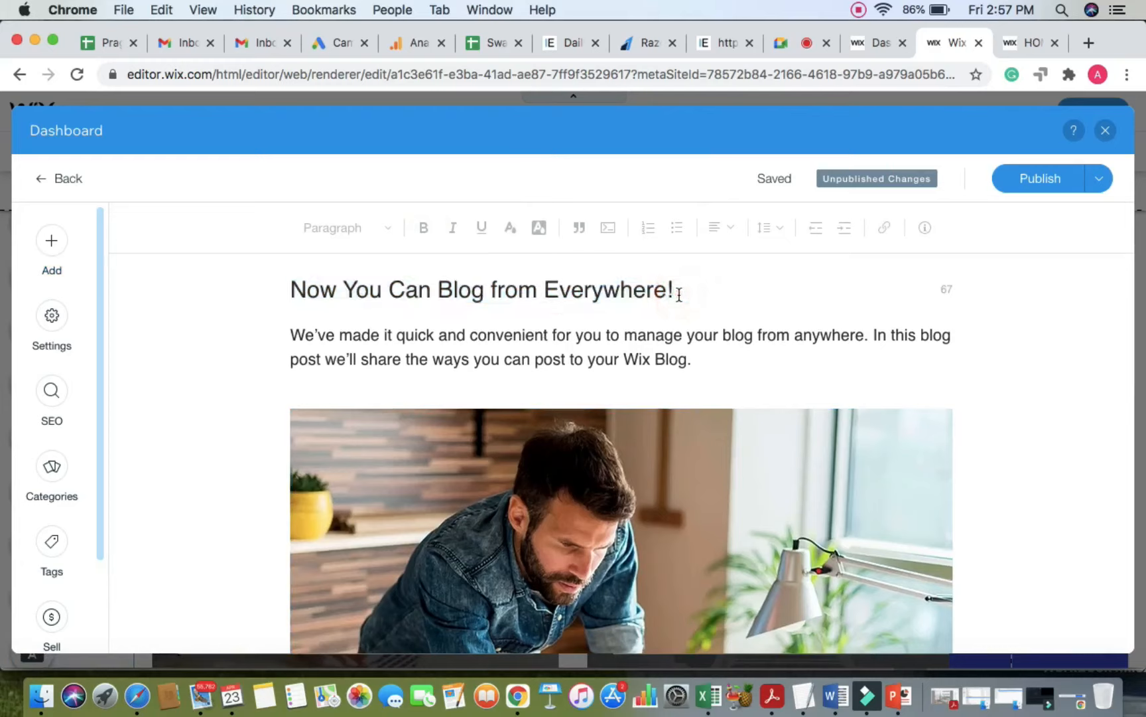
triple_click(670, 288)
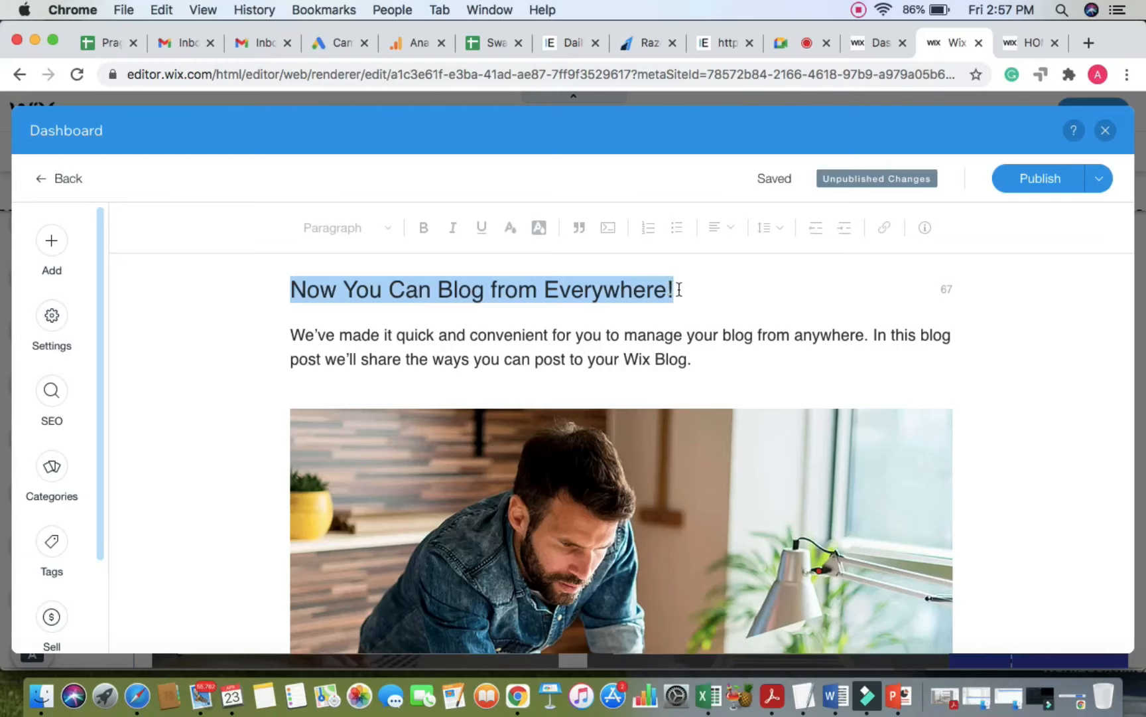
left_click(678, 290)
key("BackSpace")
key("BackSpace")
key("BackSpace")
key("BackSpace")
key("BackSpace")
key("BackSpace")
key("BackSpace")
key("BackSpace")
key("BackSpace")
key("BackSpace")
key("BackSpace")
key("BackSpace")
key("BackSpace")
key("BackSpace")
key("BackSpace")
key("BackSpace")
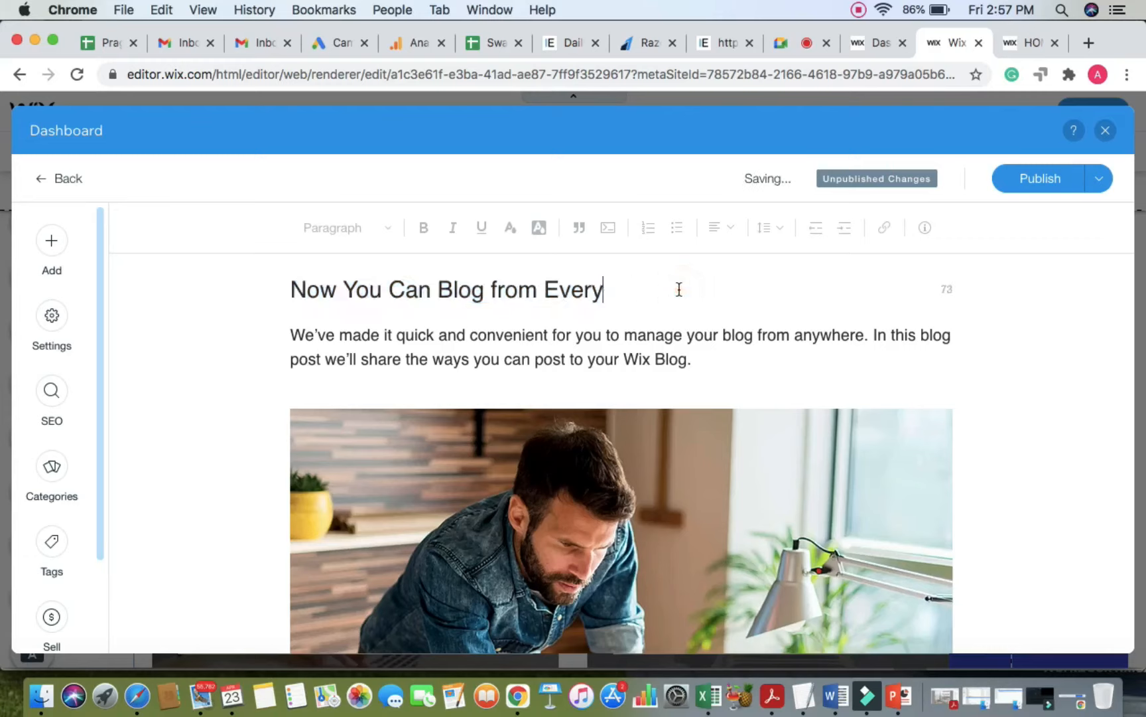
key("BackSpace")
key("BackSpace")
key("BackSpace")
key("BackSpace")
key("BackSpace")
key("BackSpace")
key("BackSpace")
key("BackSpace")
key("BackSpace")
key("BackSpace")
key("BackSpace")
key("BackSpace")
key("BackSpace")
key("BackSpace")
key("BackSpace")
key("BackSpace")
key("BackSpace")
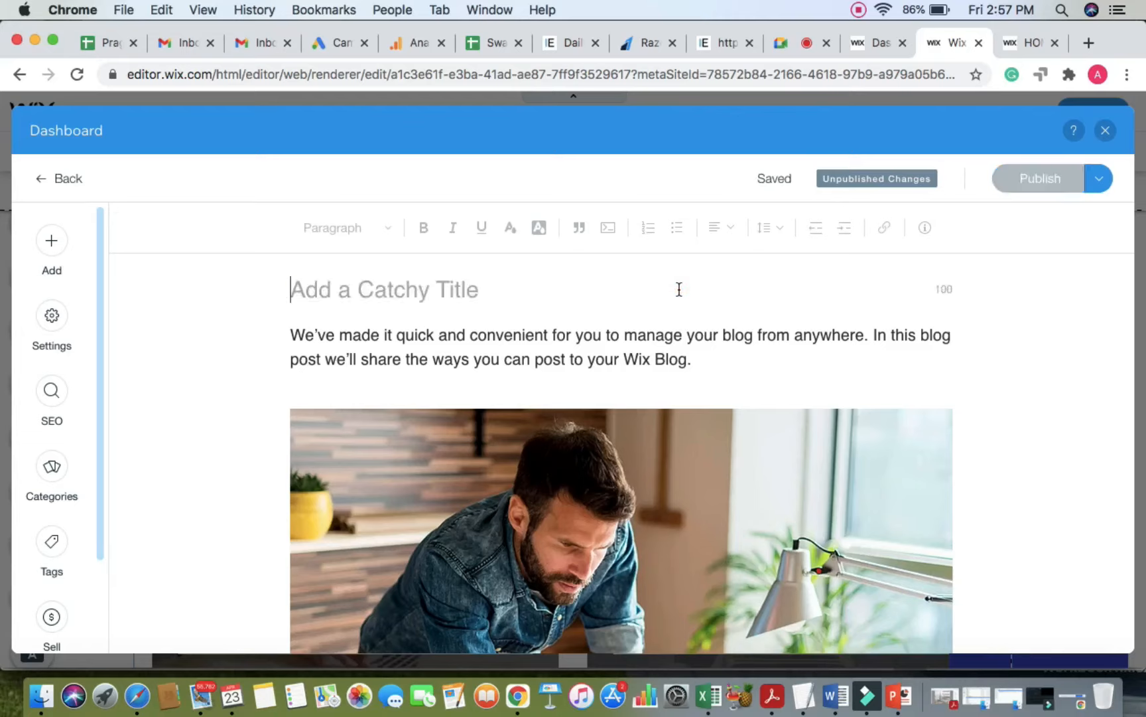
type("How ")
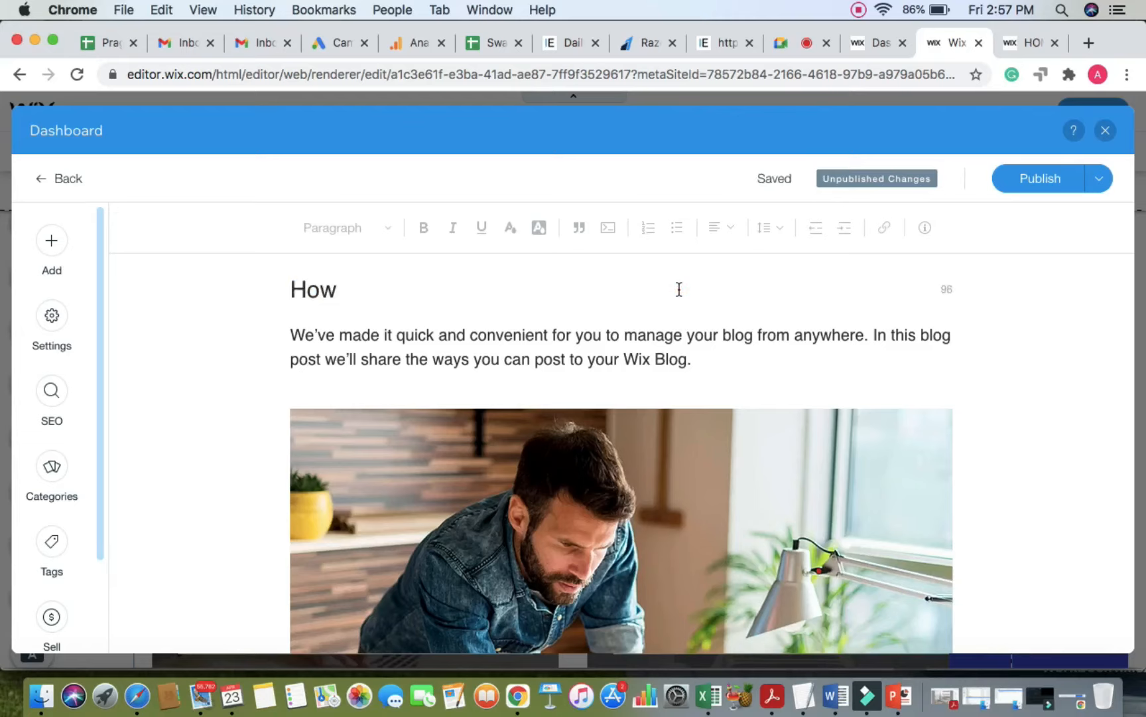
type("toc re")
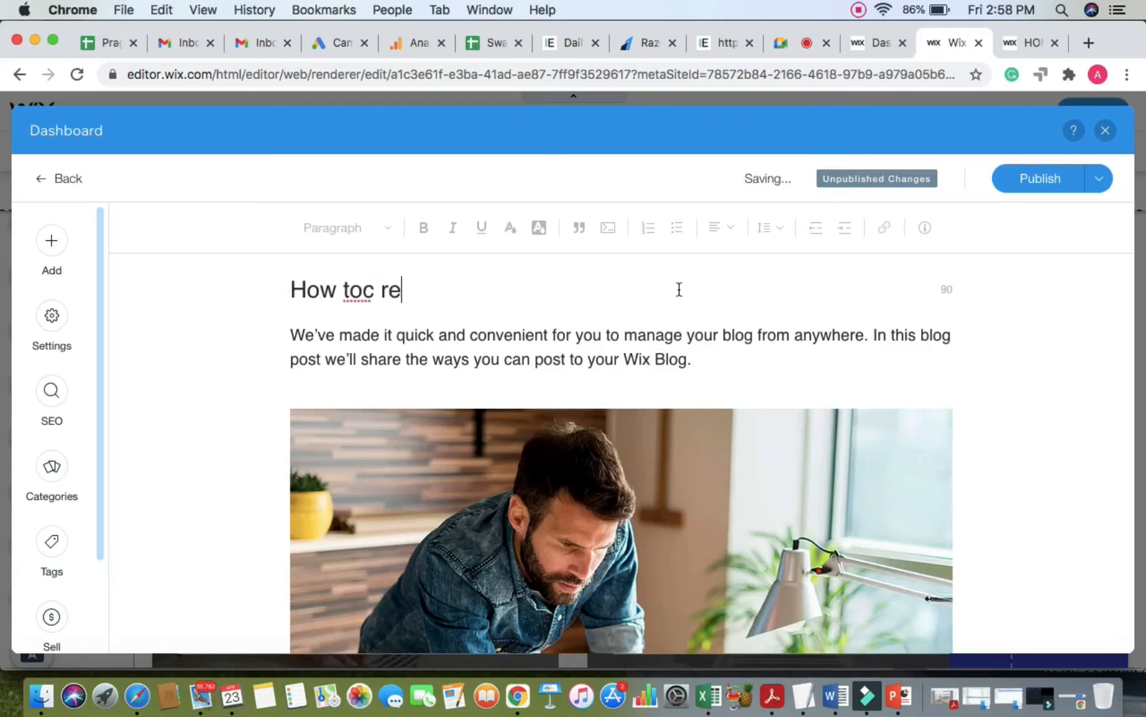
key("BackSpace")
key("BackSpace")
key("BackSpace")
key("BackSpace")
type("create")
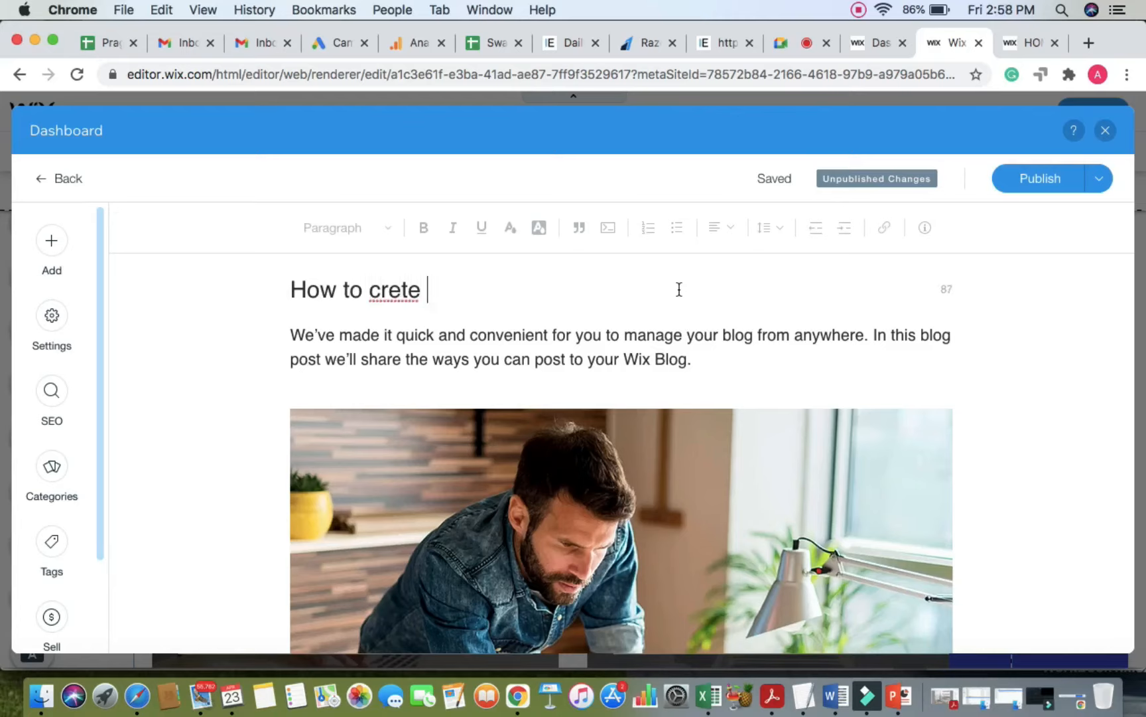
key("BackSpace")
key("BackSpace")
type("ate a website")
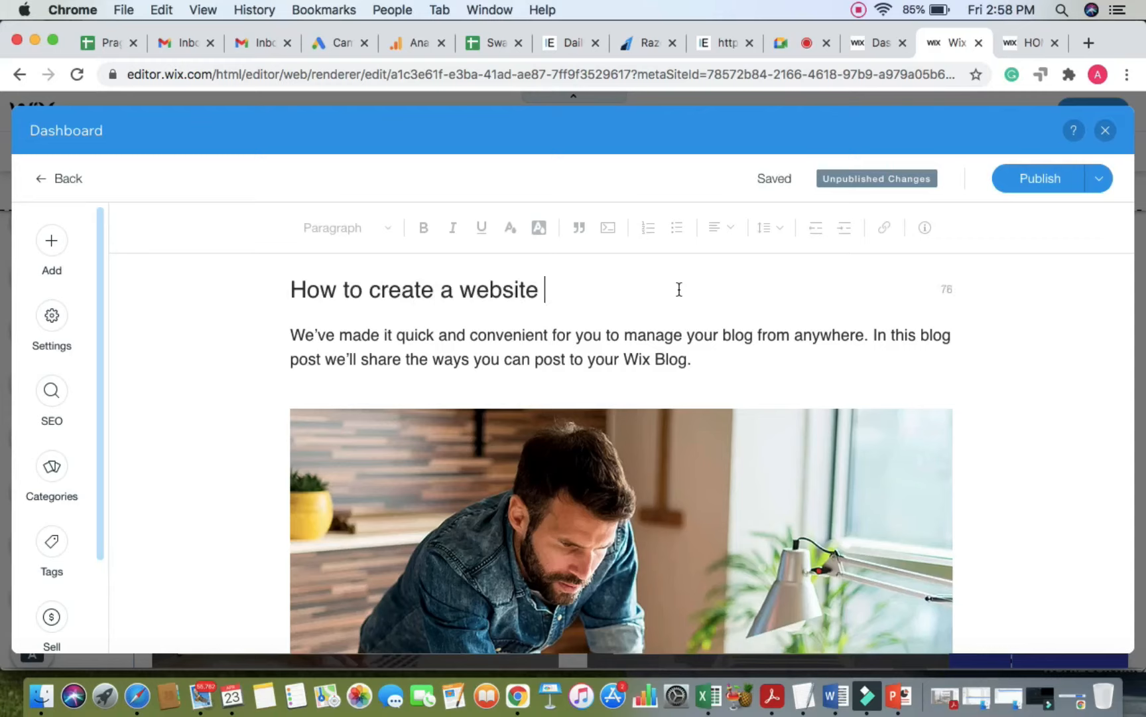
type(" with wix?")
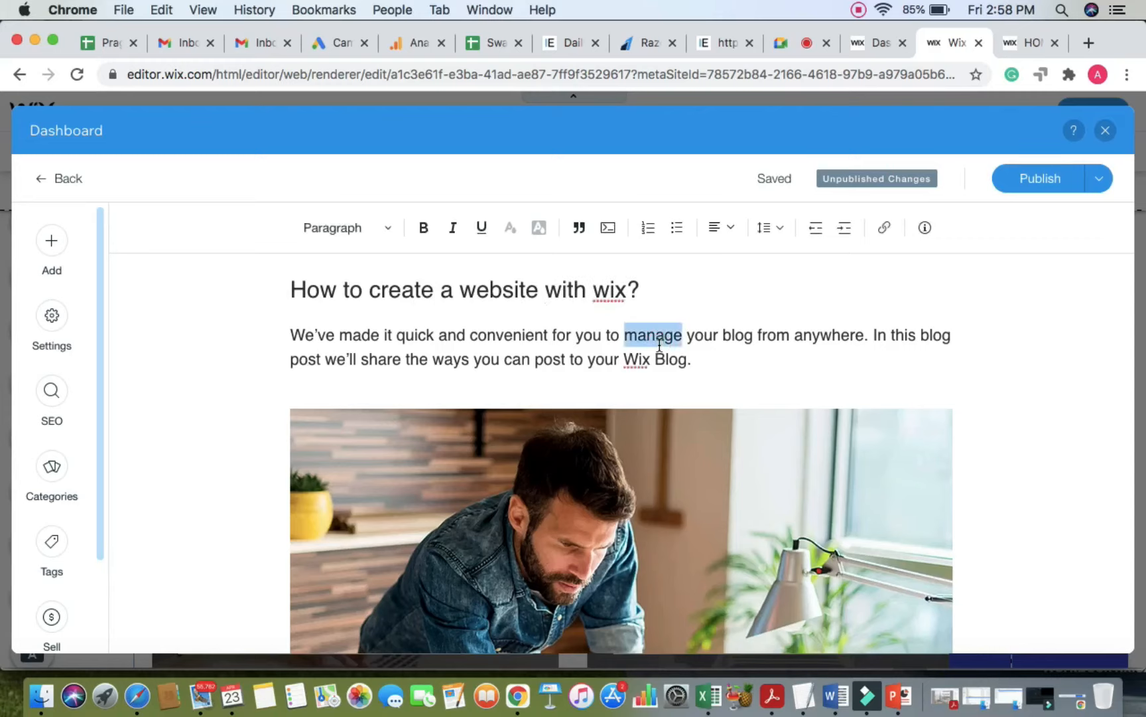
Step: Try Heading 2 and Heading 3 on the intro paragraph, then return it to Paragraph style
triple_click(640, 335)
triple_click(634, 338)
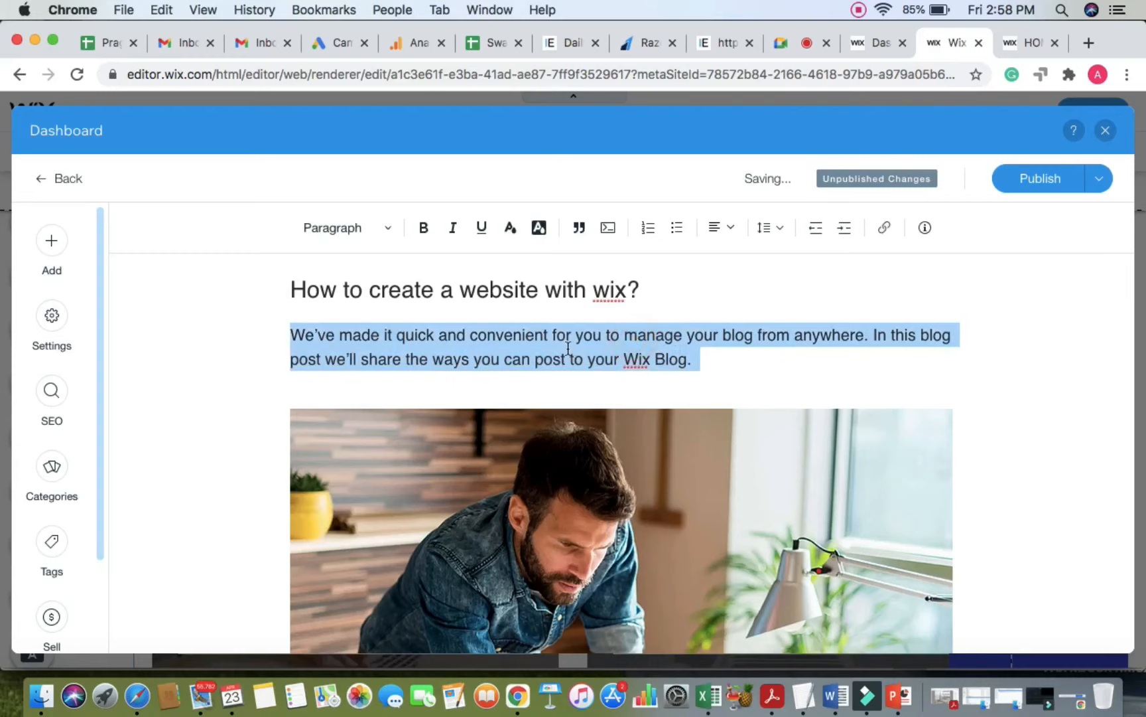
left_click(387, 229)
left_click(354, 259)
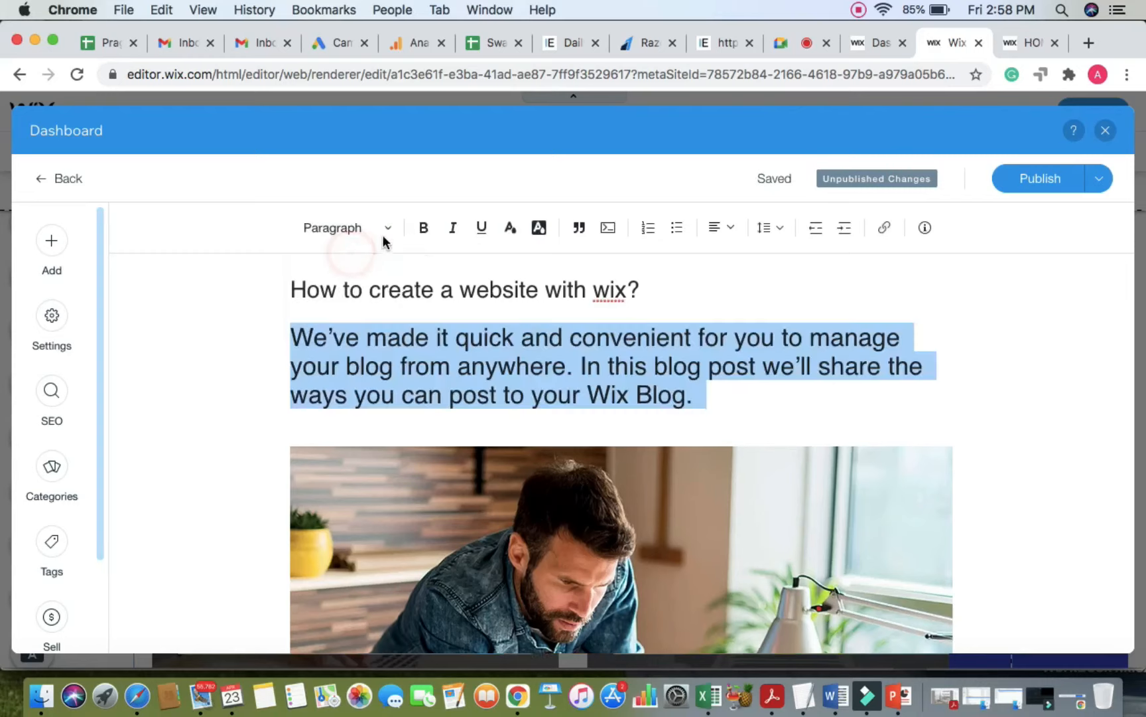
left_click(384, 229)
left_click(350, 290)
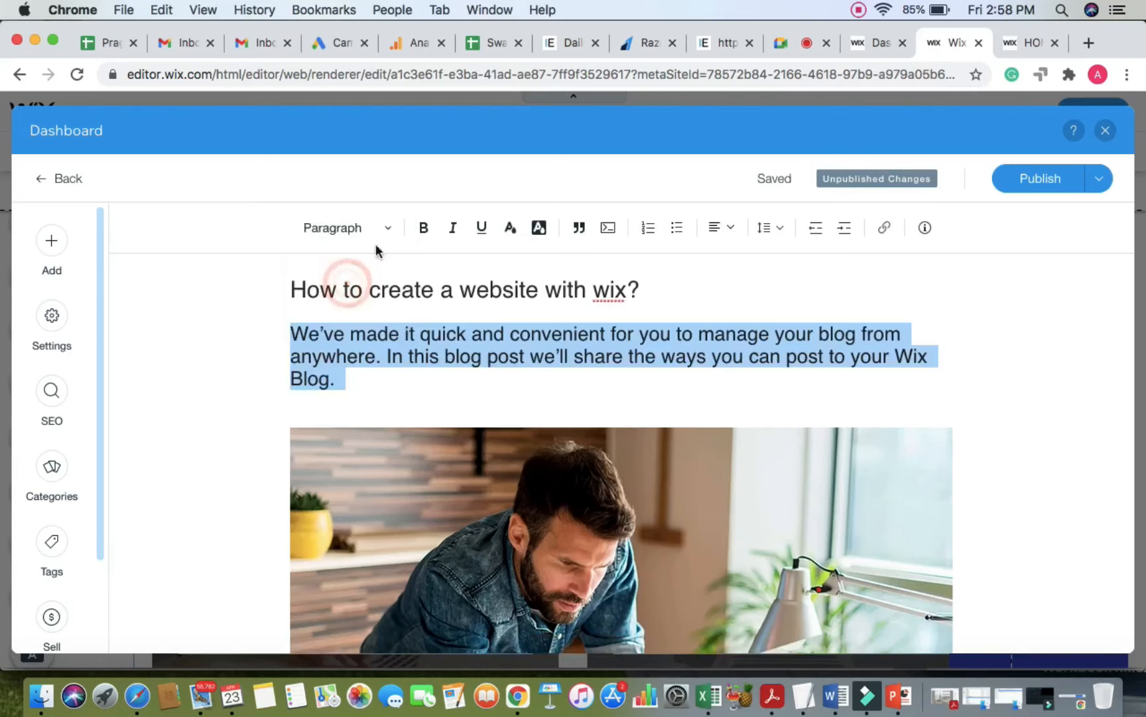
left_click(389, 227)
left_click(342, 318)
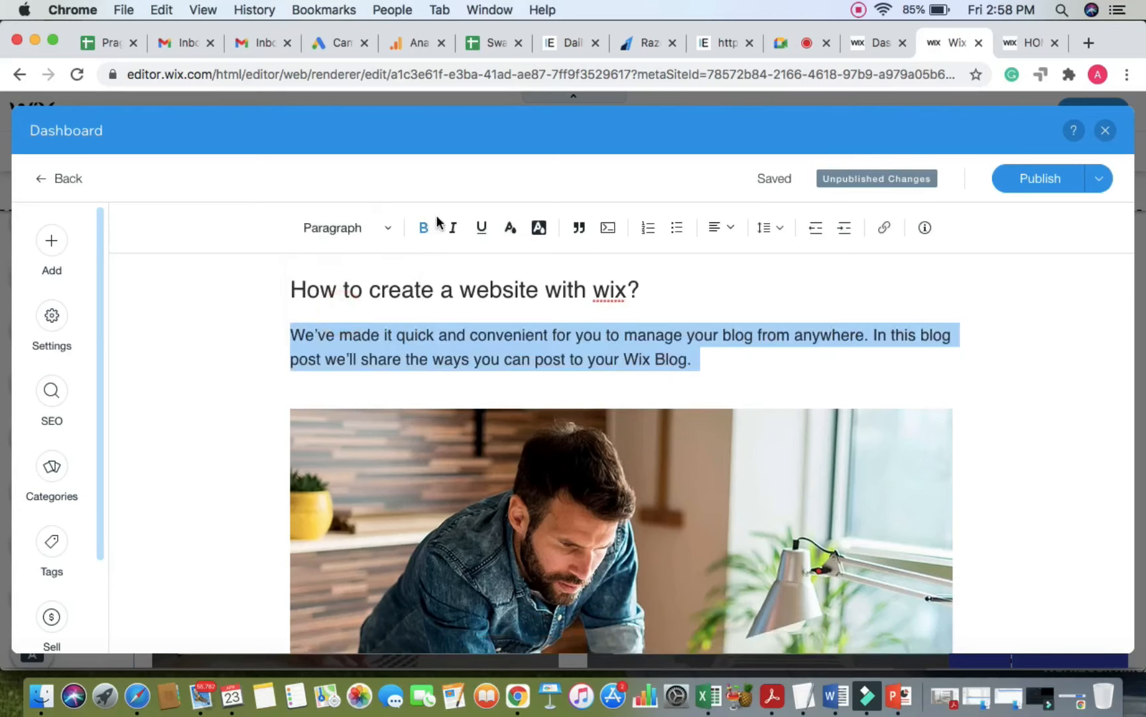
Step: Toggle bold and italic on and off for the intro paragraph, then try highlighting
left_click(424, 227)
left_click(453, 228)
left_click(424, 228)
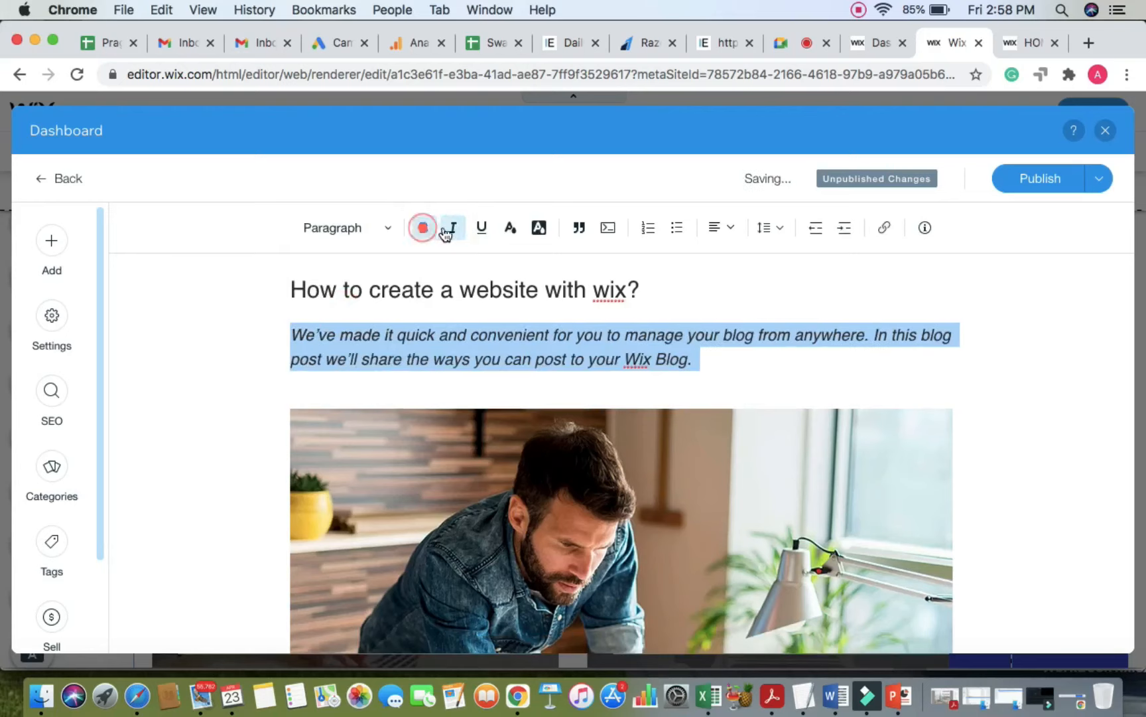
left_click(453, 228)
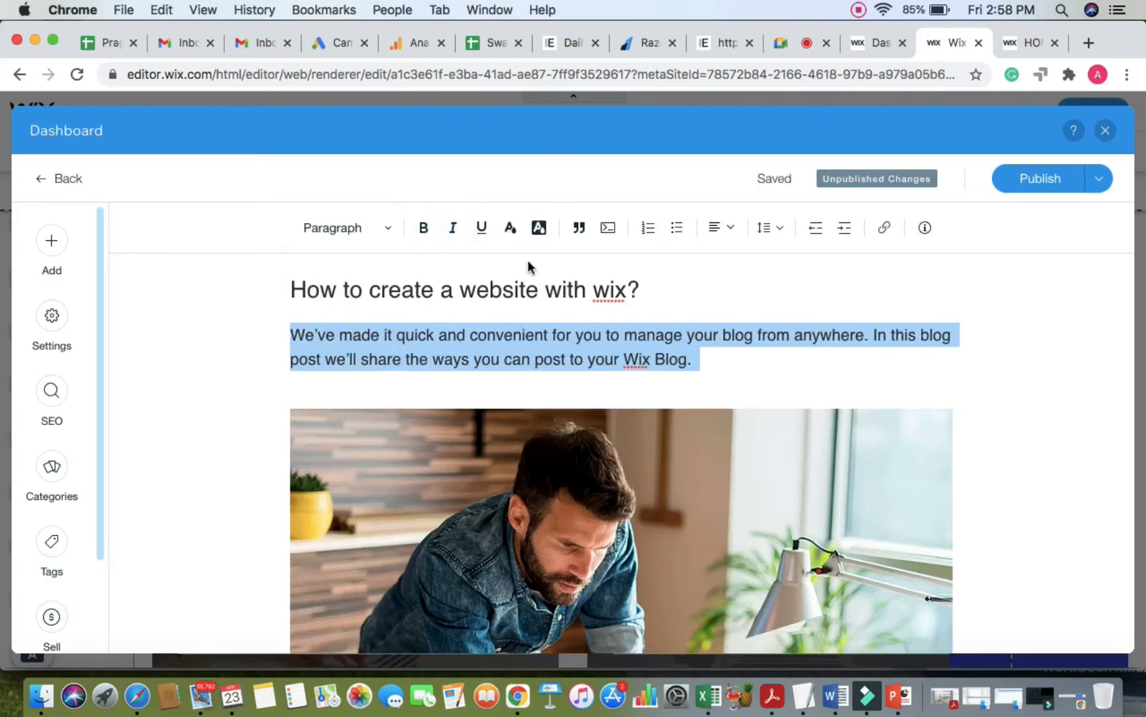
left_click(540, 237)
Step: Select the words 'post to your Wix Blog' for a link, then cancel without linking
left_click(810, 354)
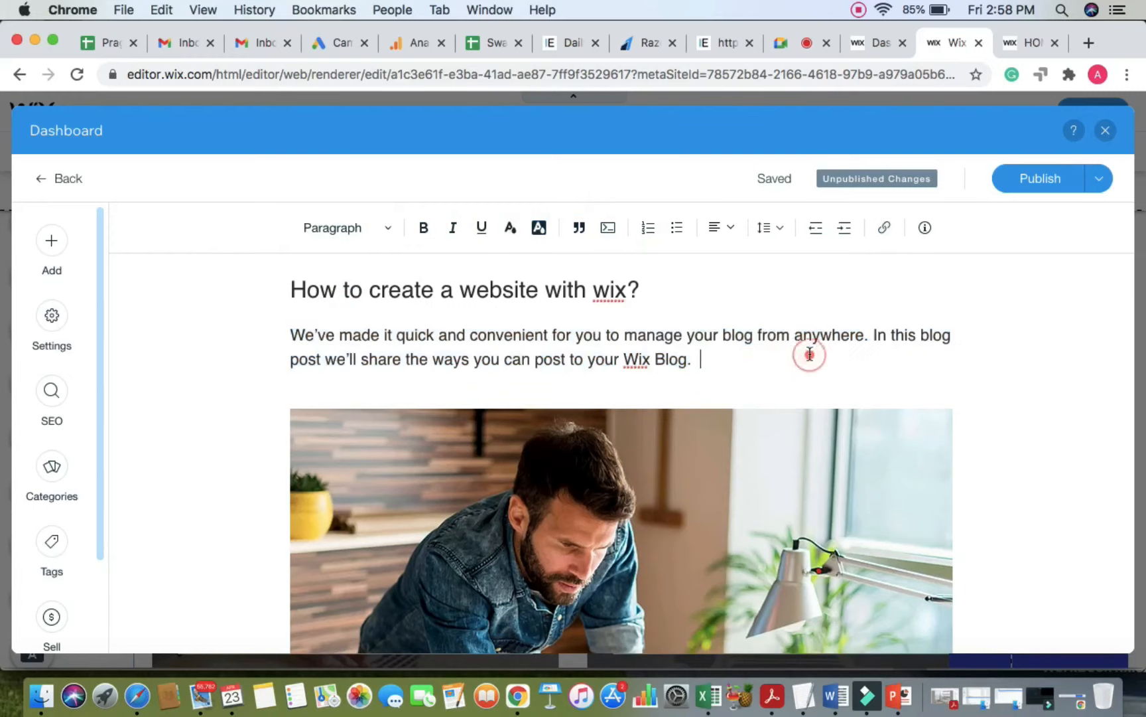
left_click(698, 361)
left_click(698, 359)
left_click_drag(688, 359, 535, 356)
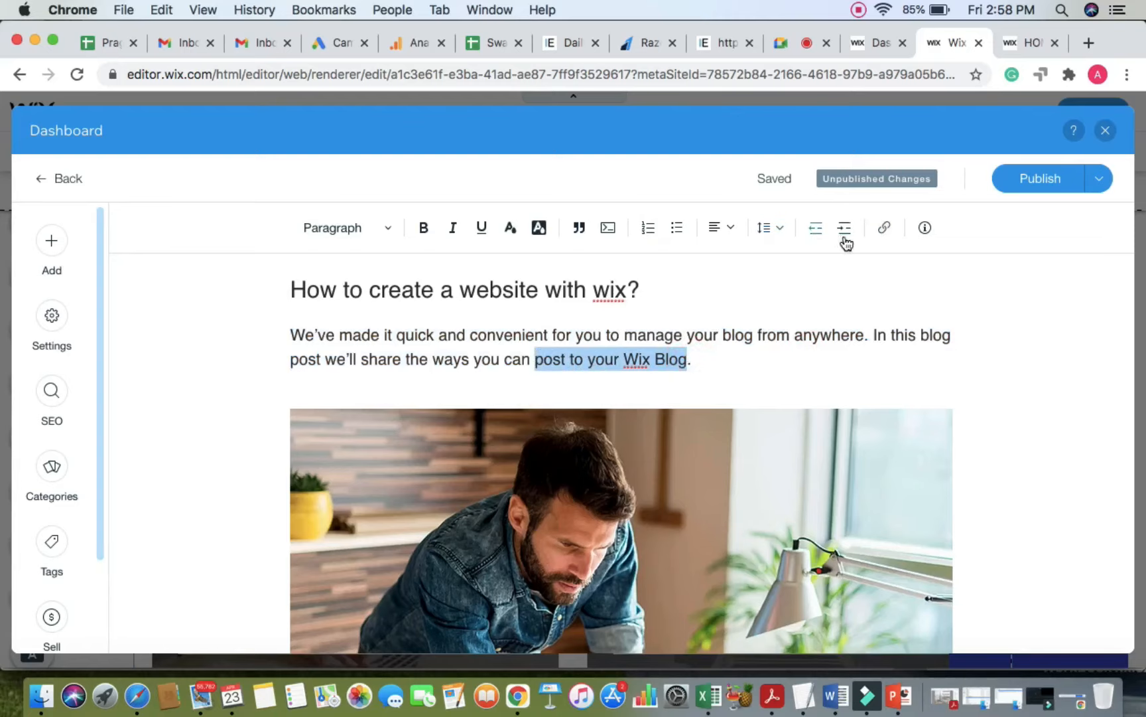
left_click(885, 230)
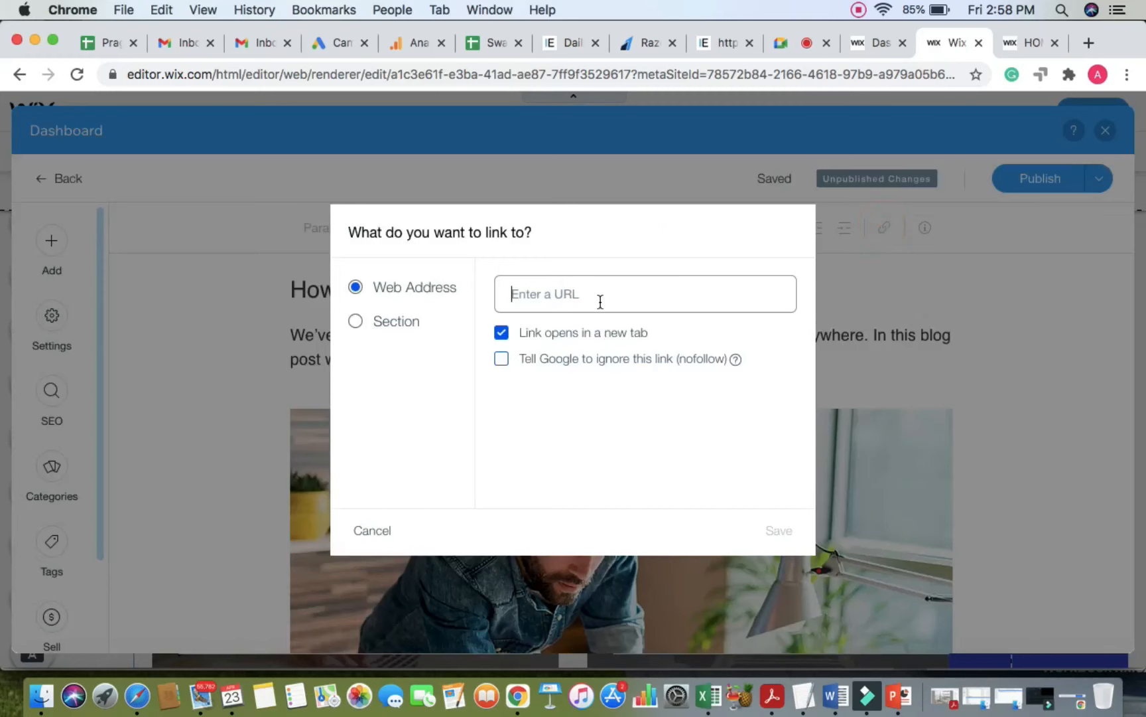
left_click(870, 337)
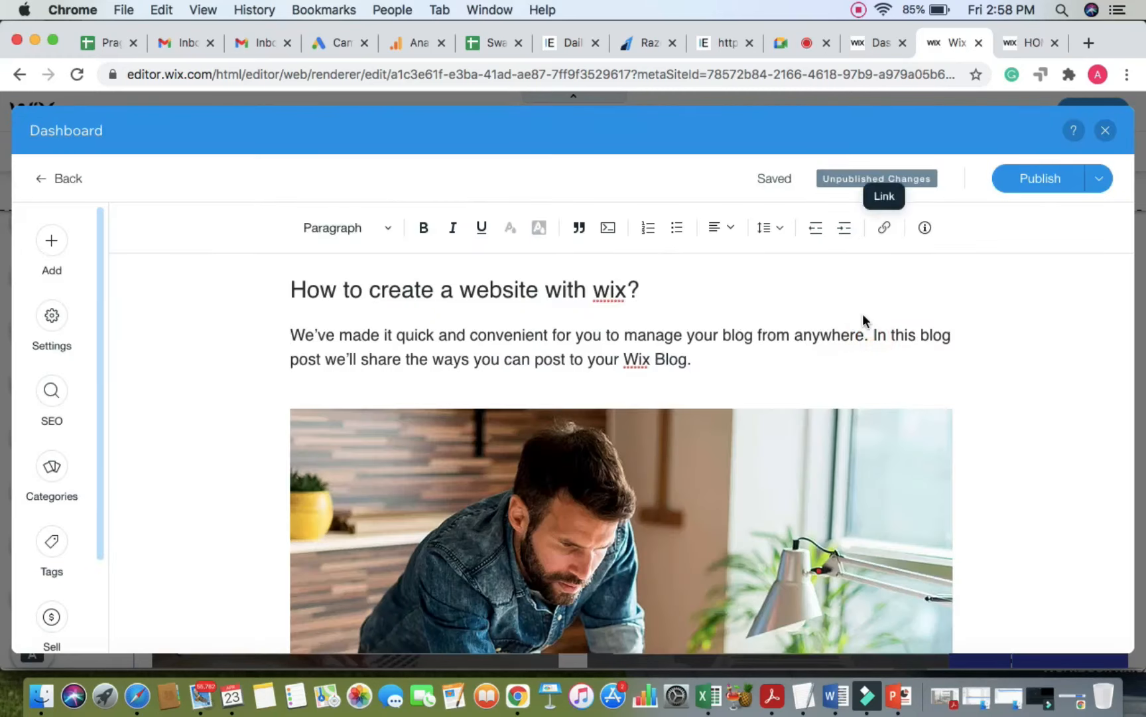
Step: Scroll through the post and browse the add-elements list without adding anything
scroll(862, 320, "down", 2)
scroll(664, 375, "down", 2)
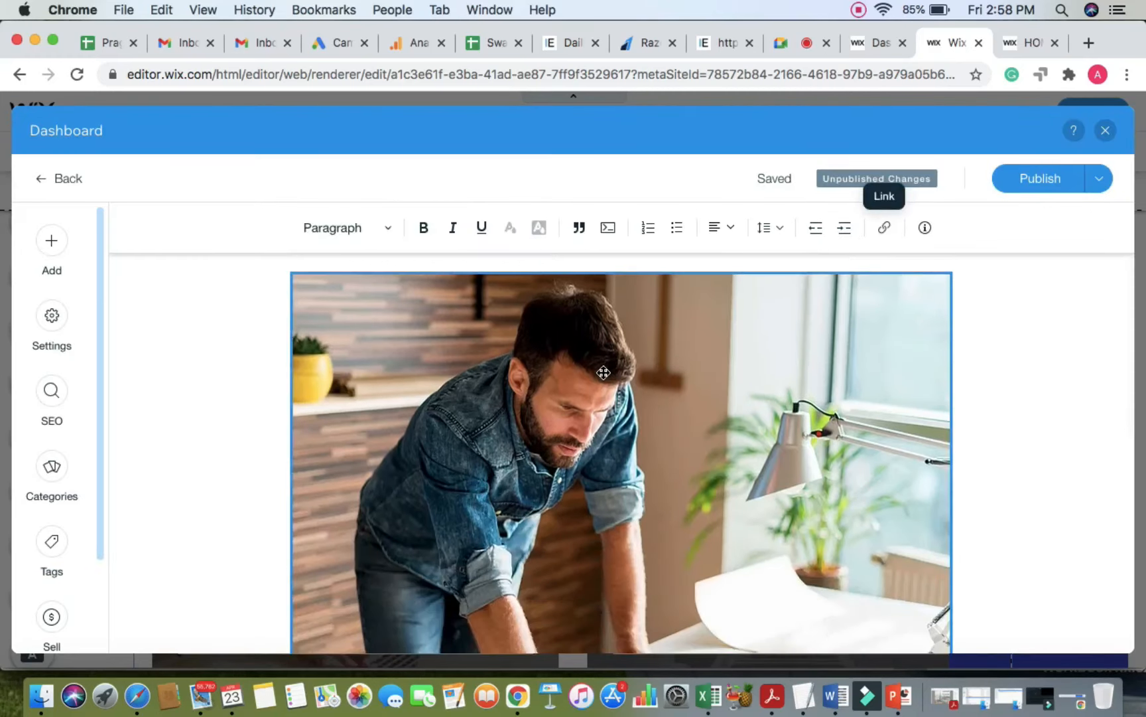
scroll(602, 375, "down", 2)
scroll(603, 372, "down", 5)
scroll(603, 372, "up", 7)
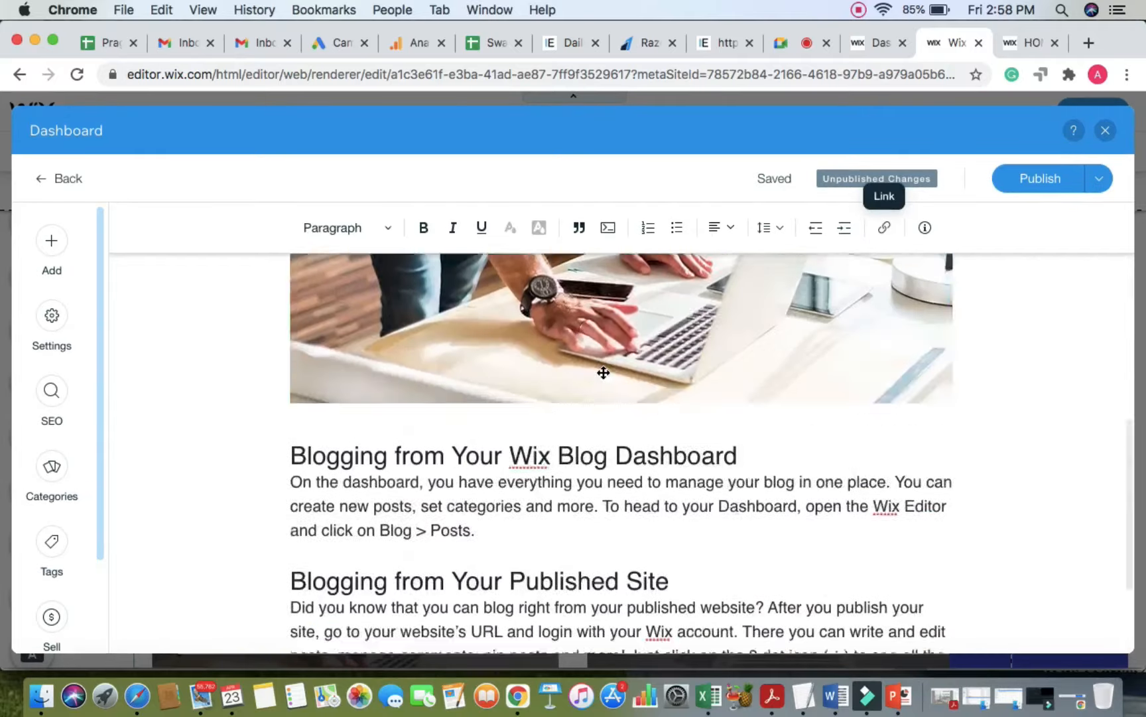
scroll(603, 372, "up", 4)
left_click(545, 465)
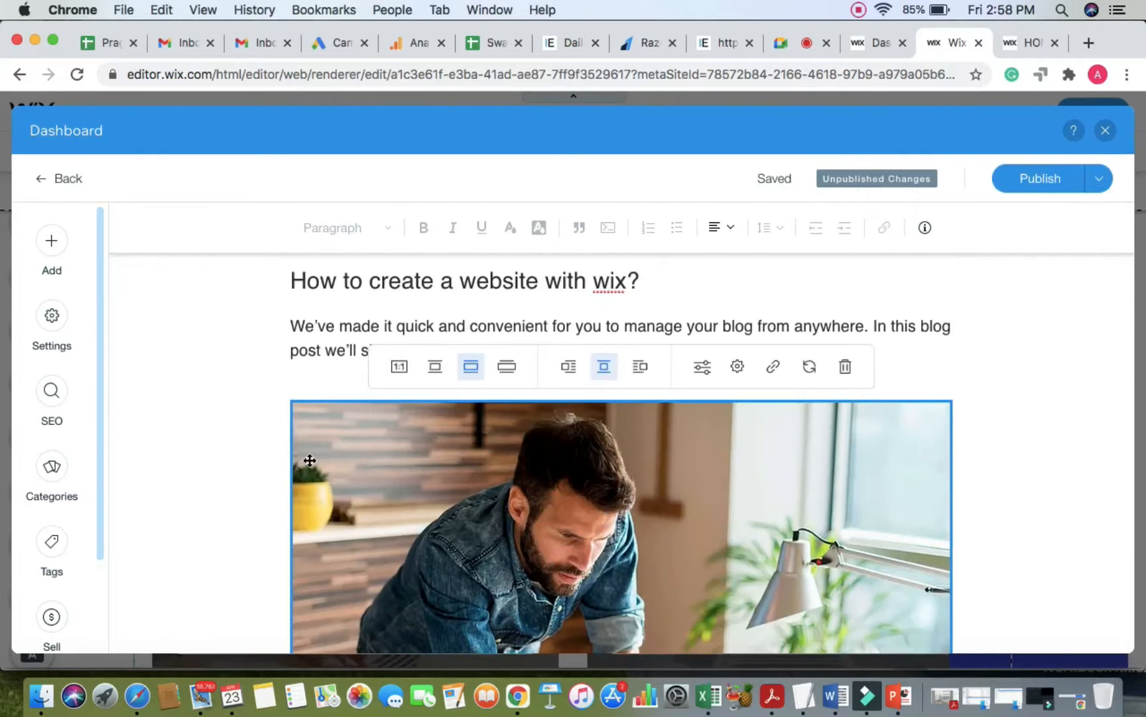
scroll(310, 460, "down", 2)
left_click(254, 380)
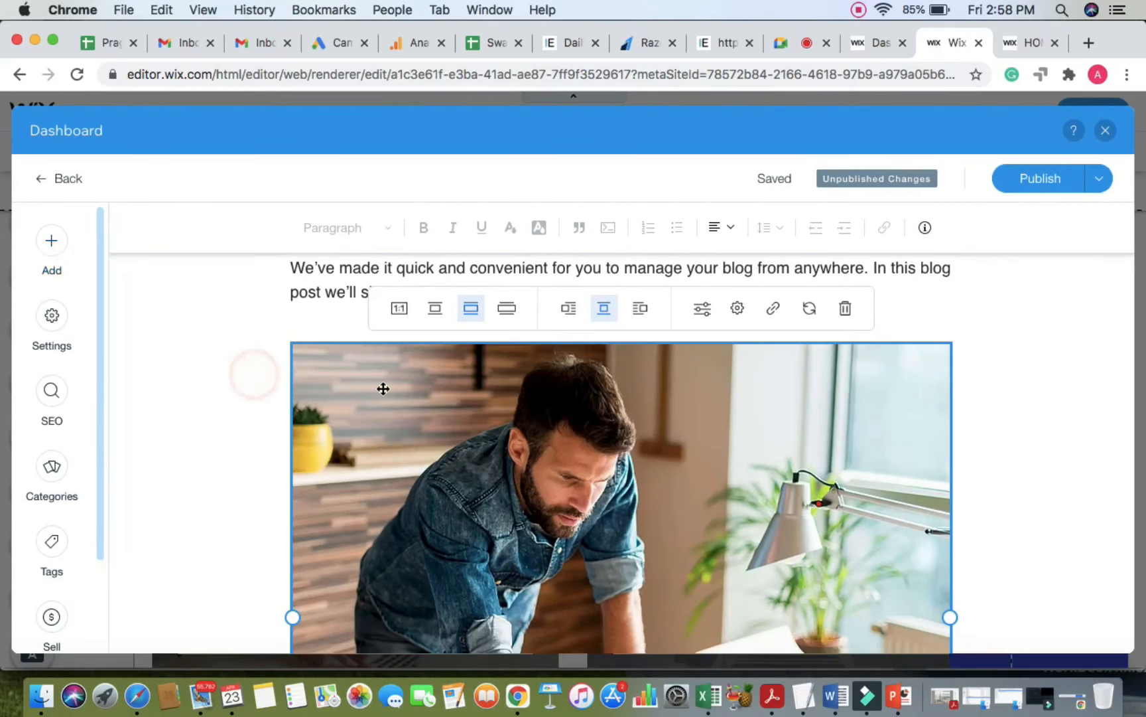
scroll(381, 389, "down", 15)
left_click(300, 490)
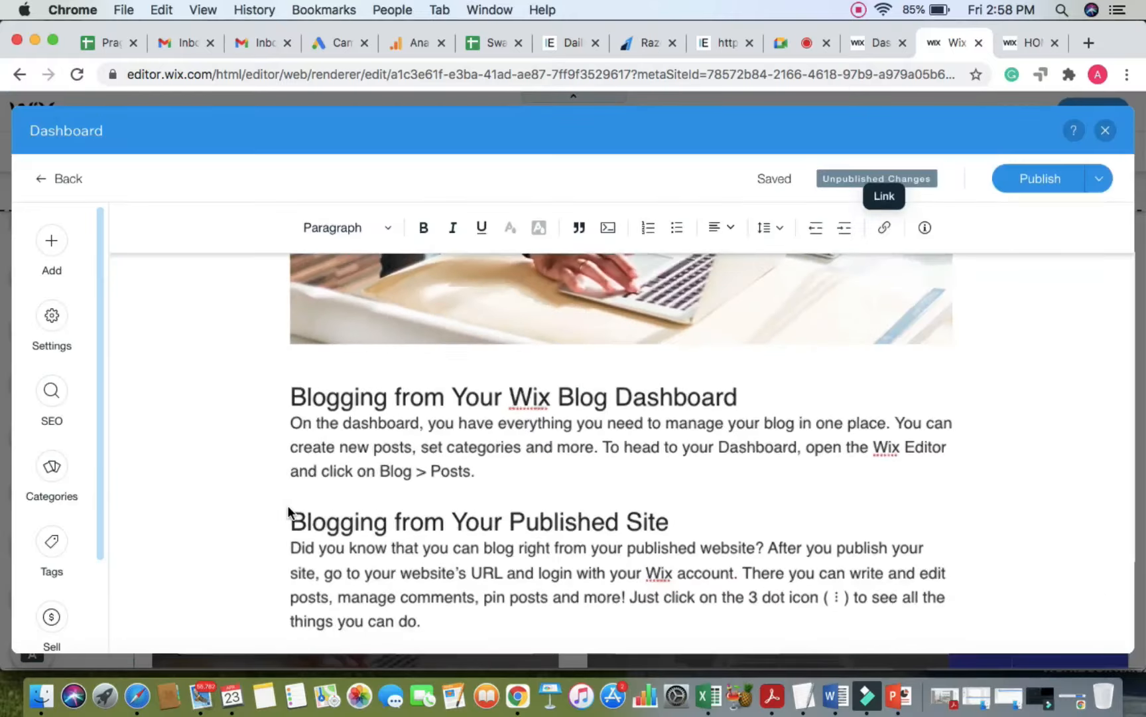
left_click(56, 250)
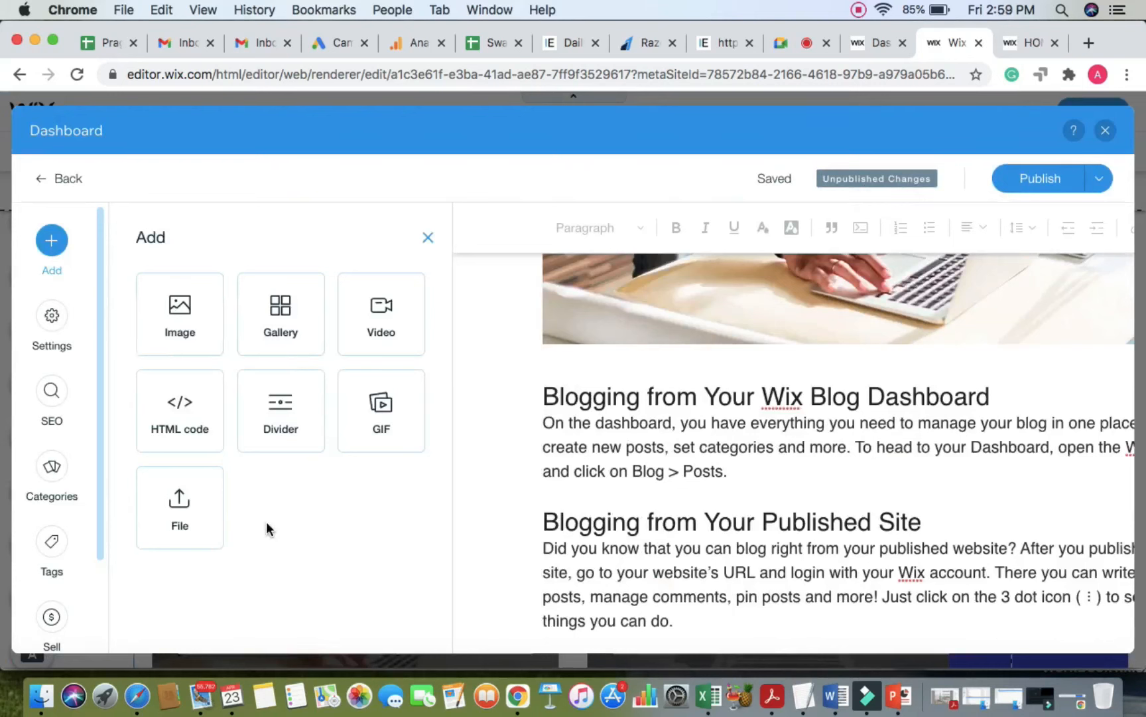
left_click(428, 237)
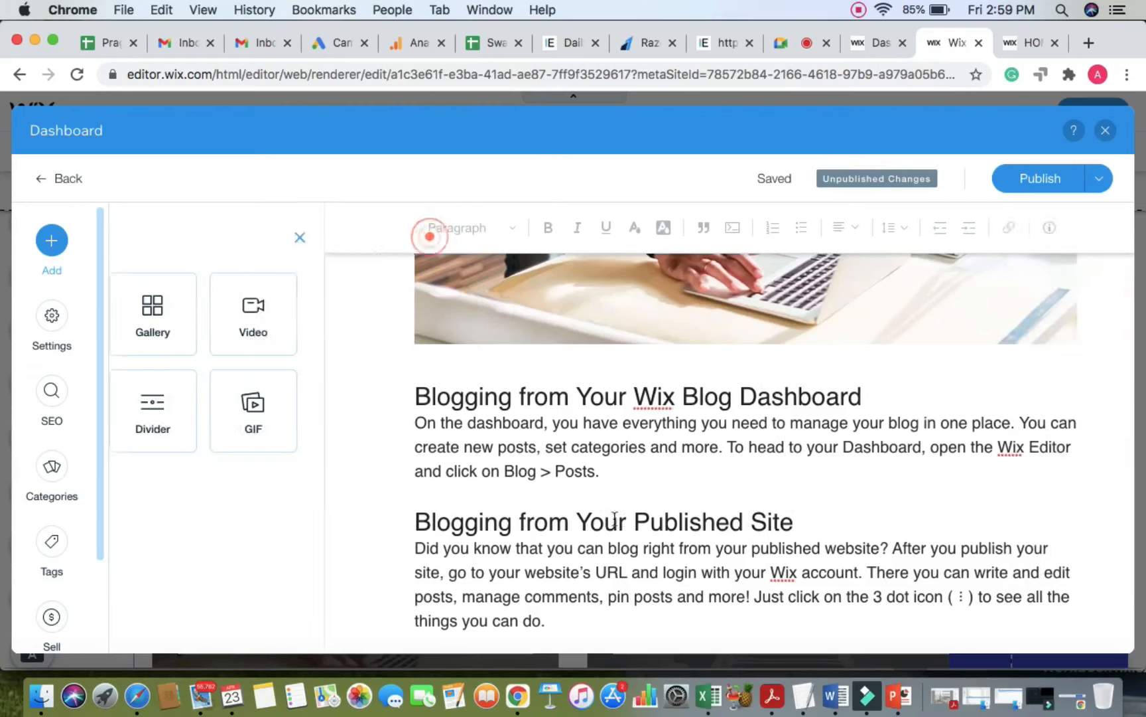
Step: Try the photo at small, content and full width, leaving it small with text wrapping on the right
scroll(615, 519, "up", 5)
scroll(594, 379, "up", 5)
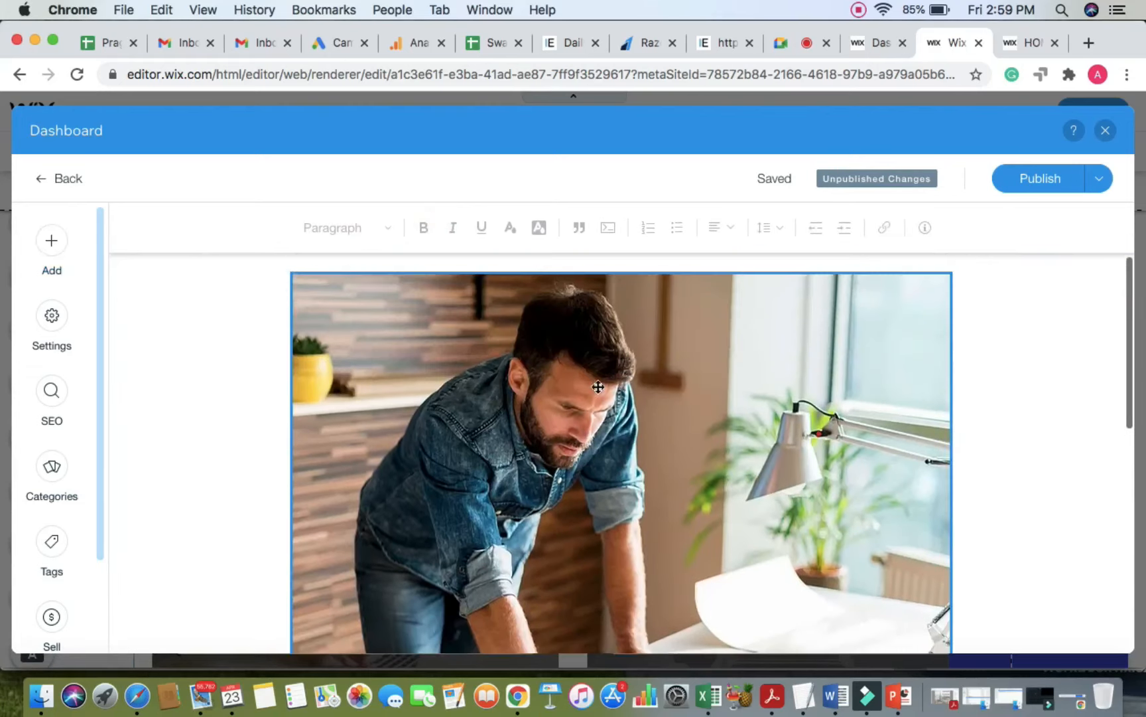
scroll(609, 373, "up", 2)
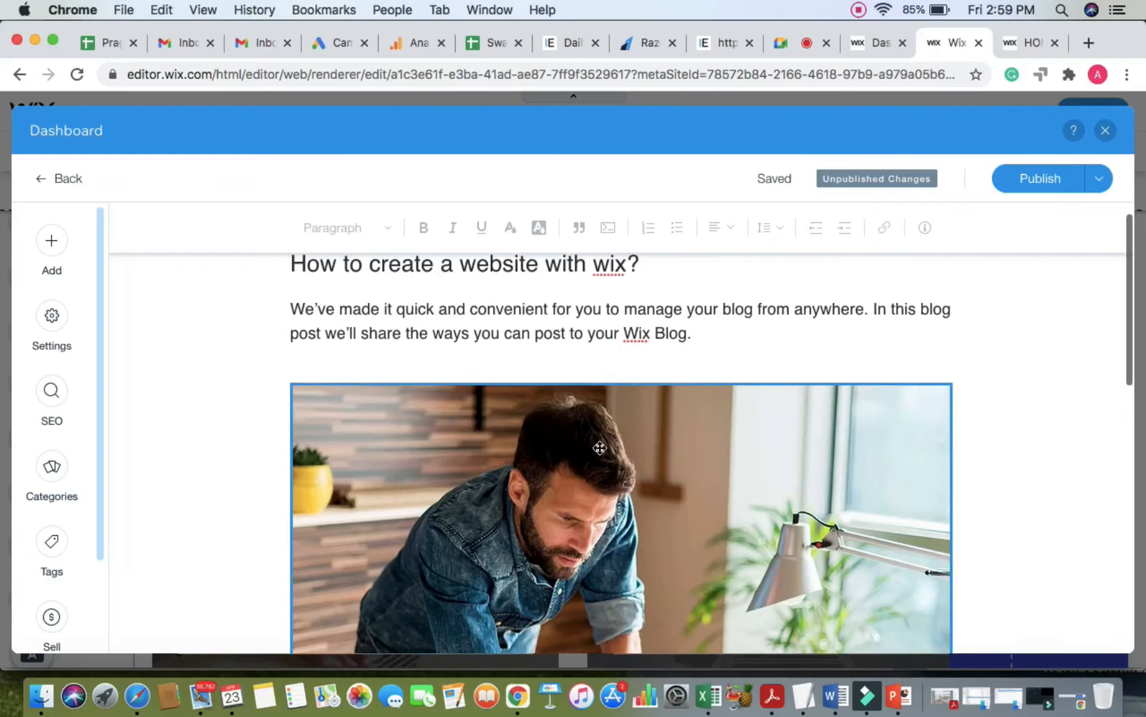
left_click(597, 453)
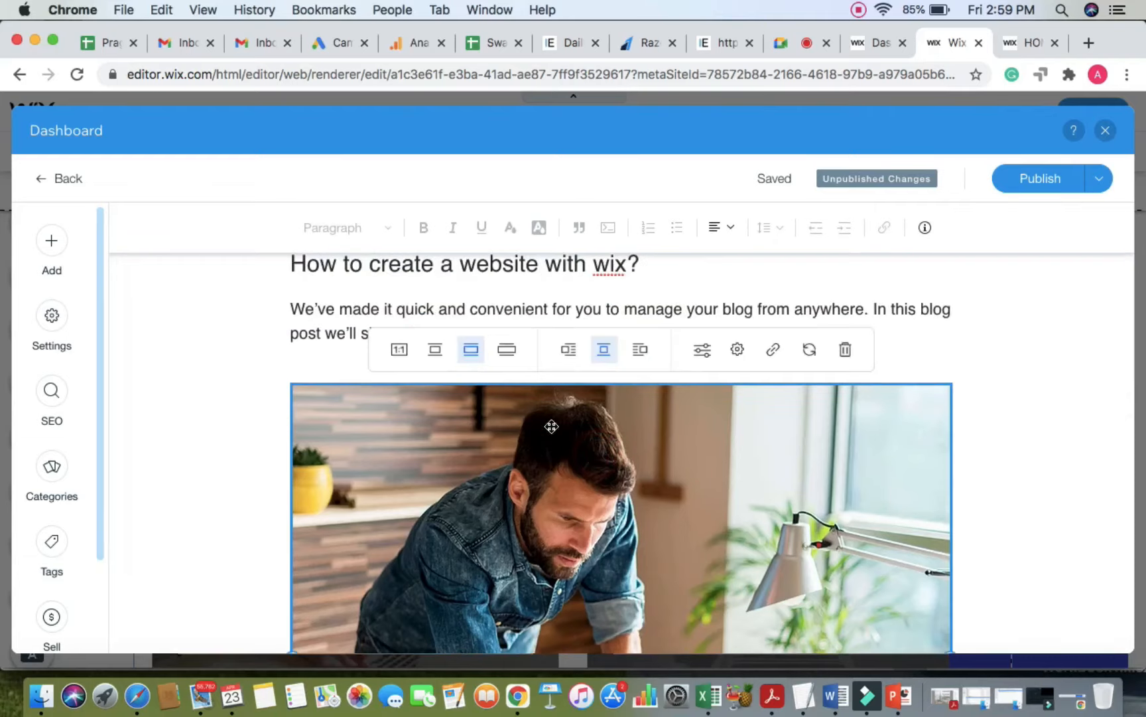
left_click(435, 351)
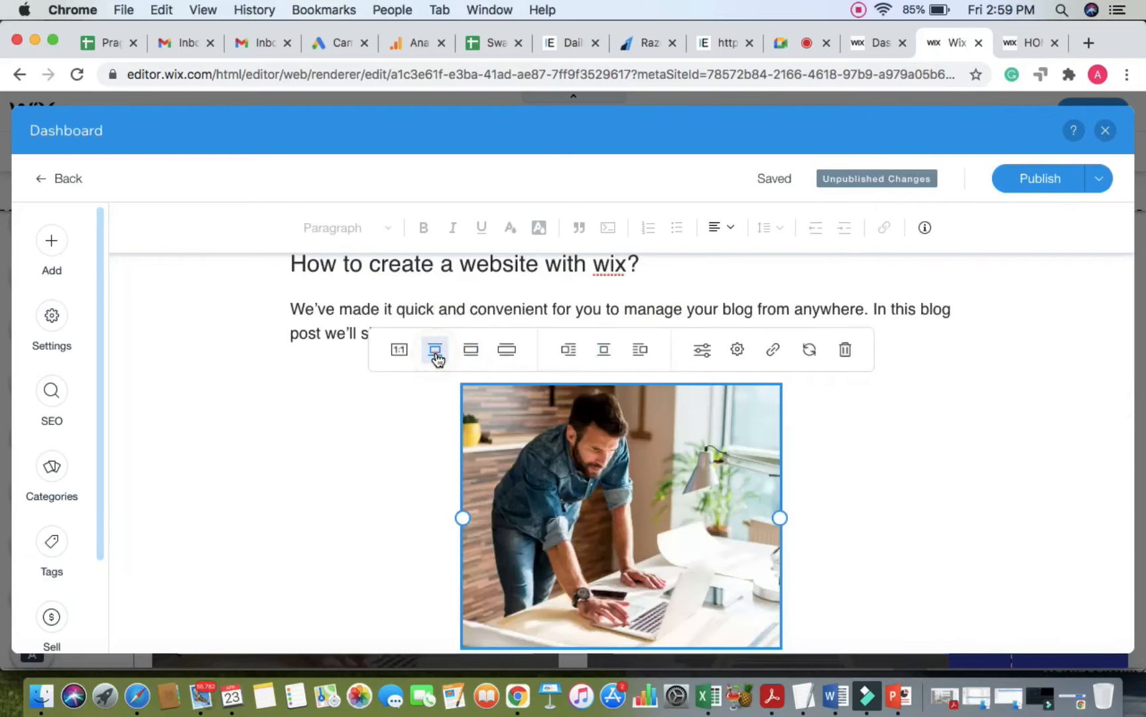
left_click(470, 353)
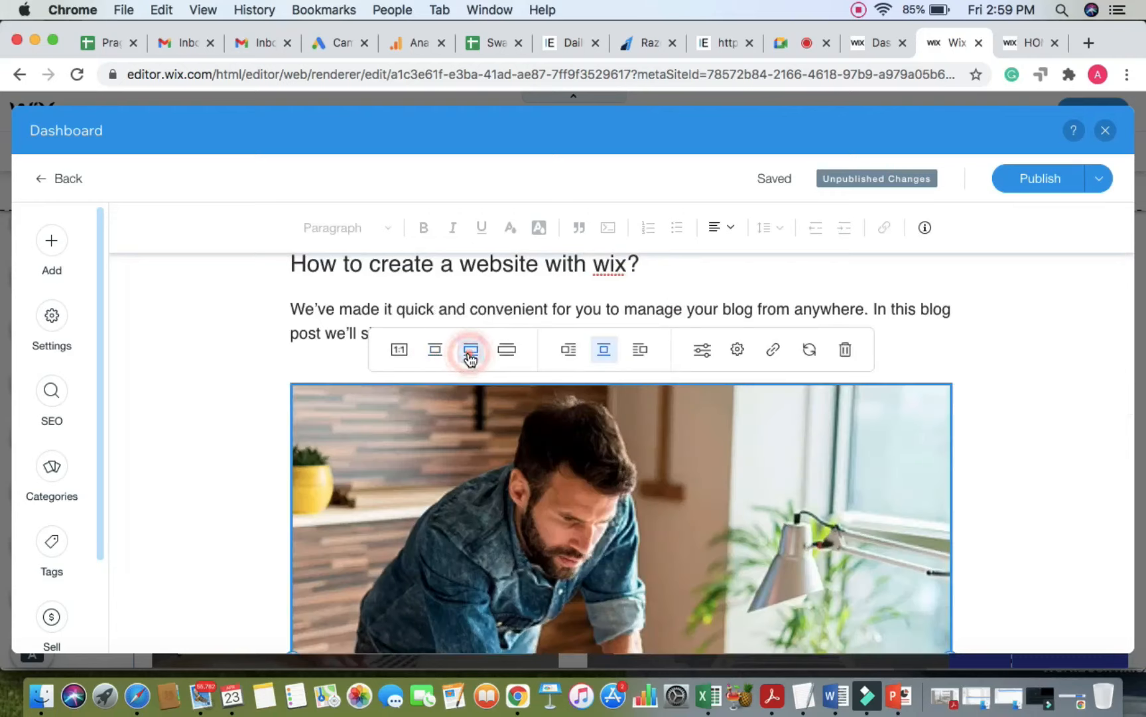
left_click(506, 352)
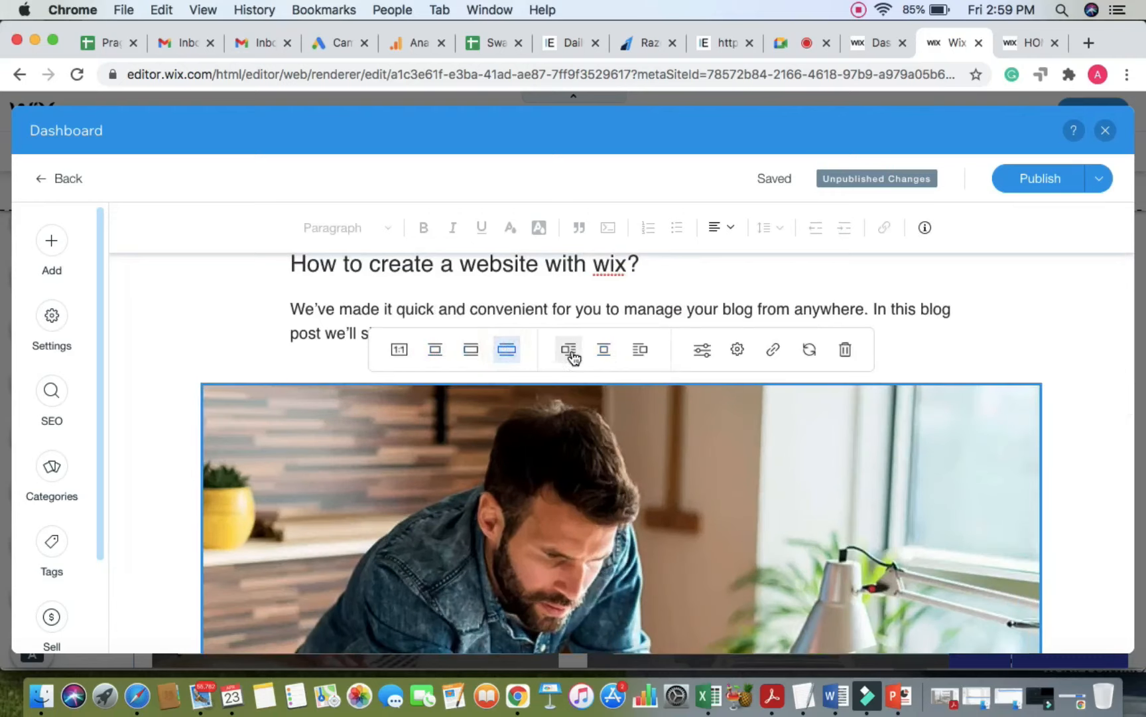
left_click(435, 350)
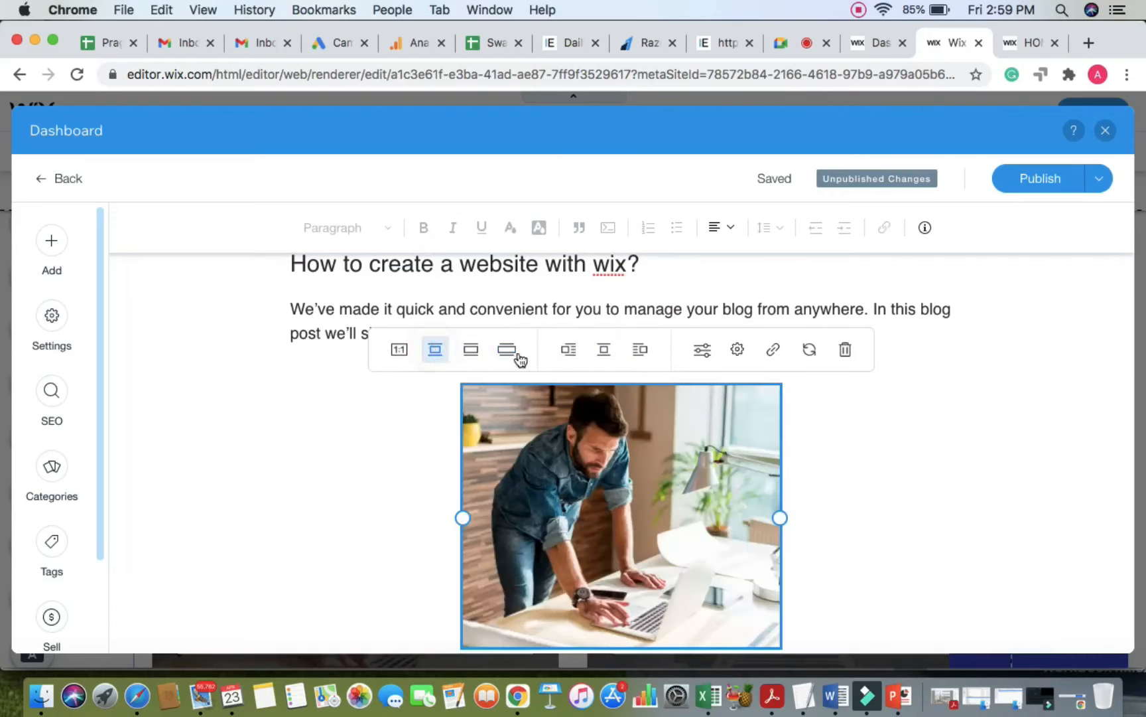
left_click(568, 348)
left_click(536, 349)
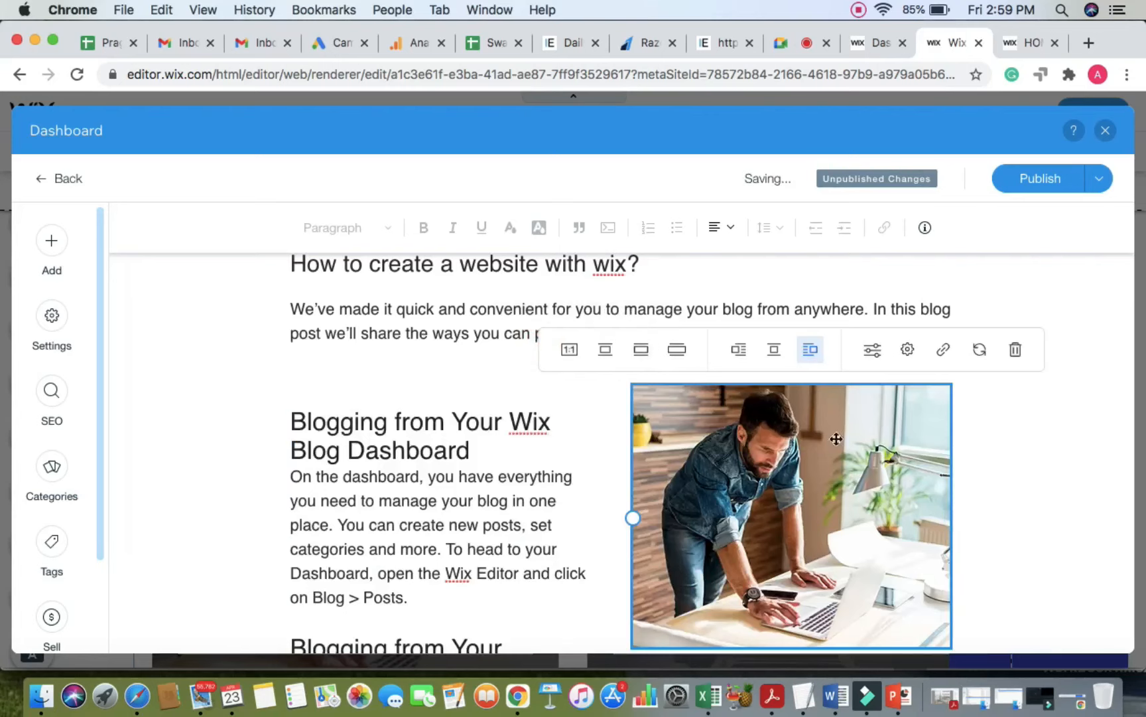
scroll(799, 481, "down", 2)
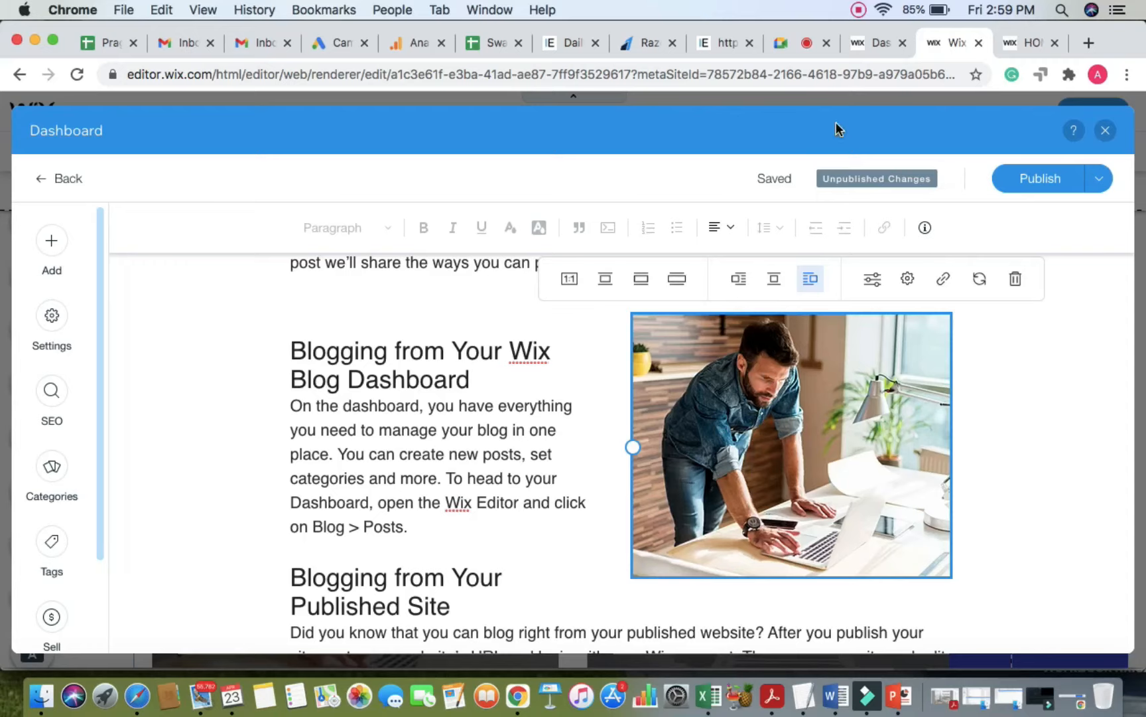
Step: Check the Google Meet tab and the dashboard inbox, then return to the blog post editor
left_click(779, 44)
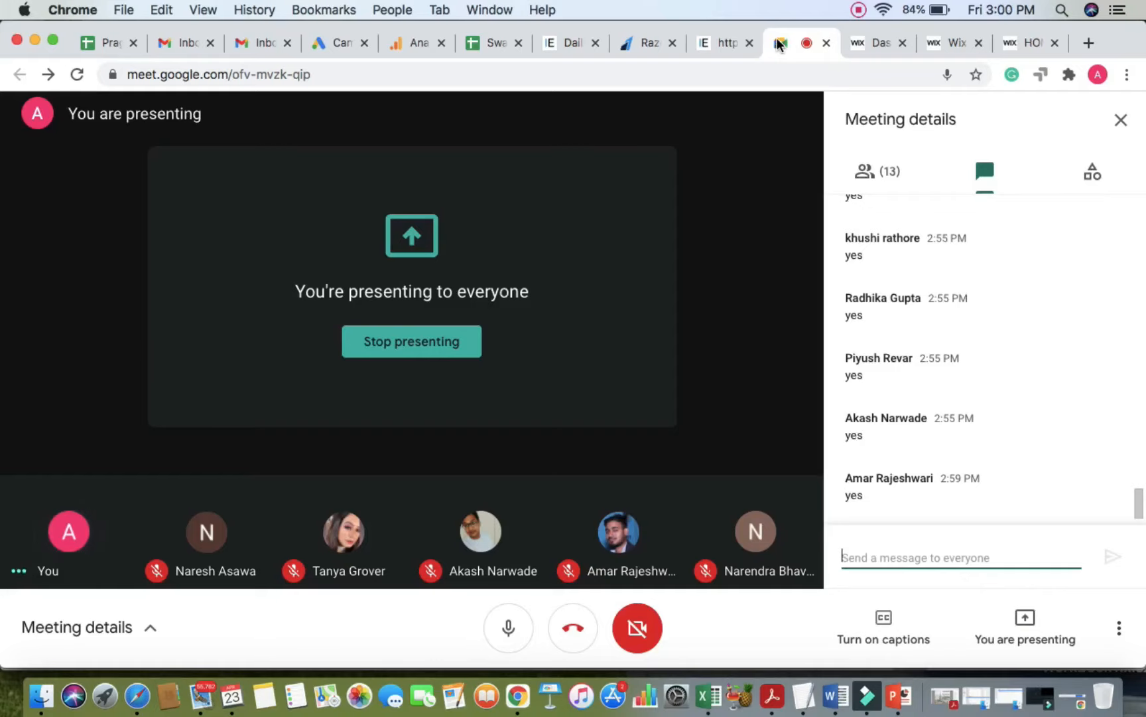
left_click(875, 55)
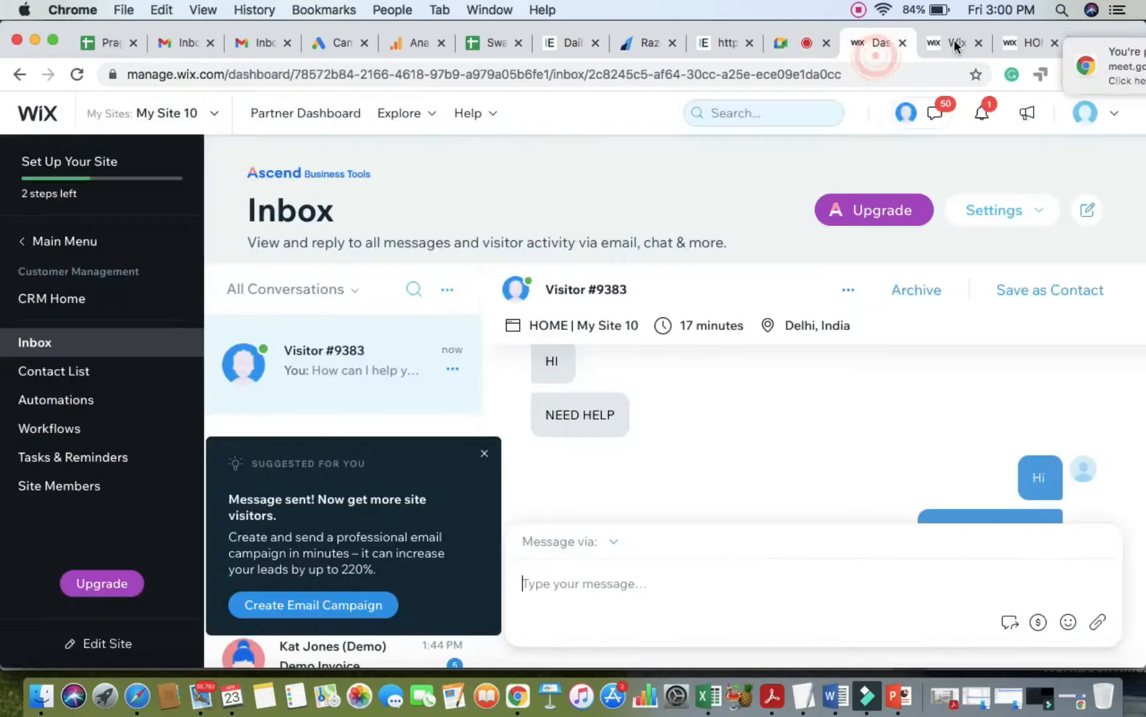
left_click(955, 41)
left_click(871, 49)
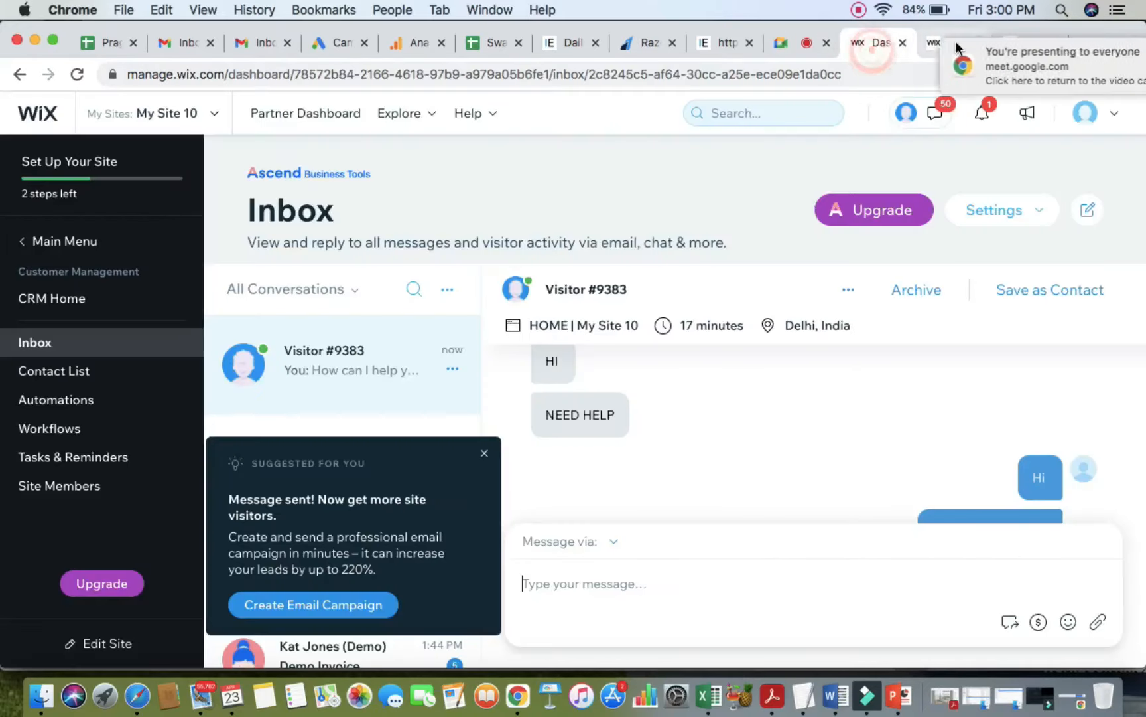
left_click(948, 41)
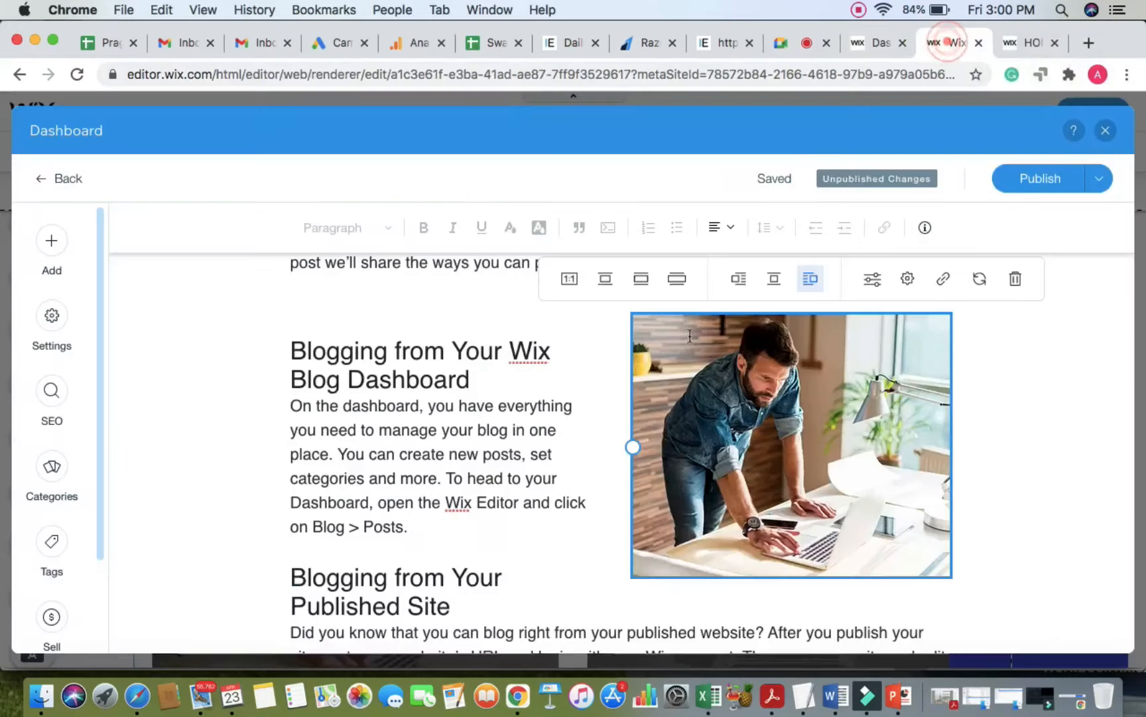
Step: In post settings, add a new author by name and assign them, then show SEO settings
scroll(465, 452, "down", 3)
scroll(471, 464, "up", 5)
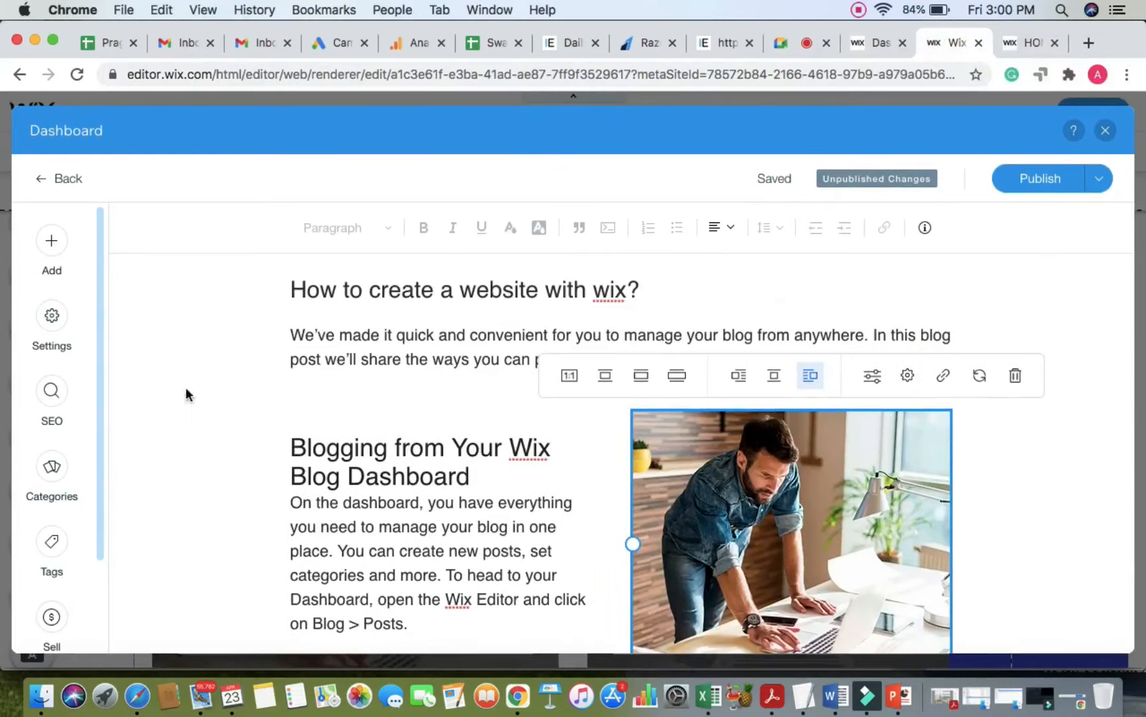
left_click(54, 327)
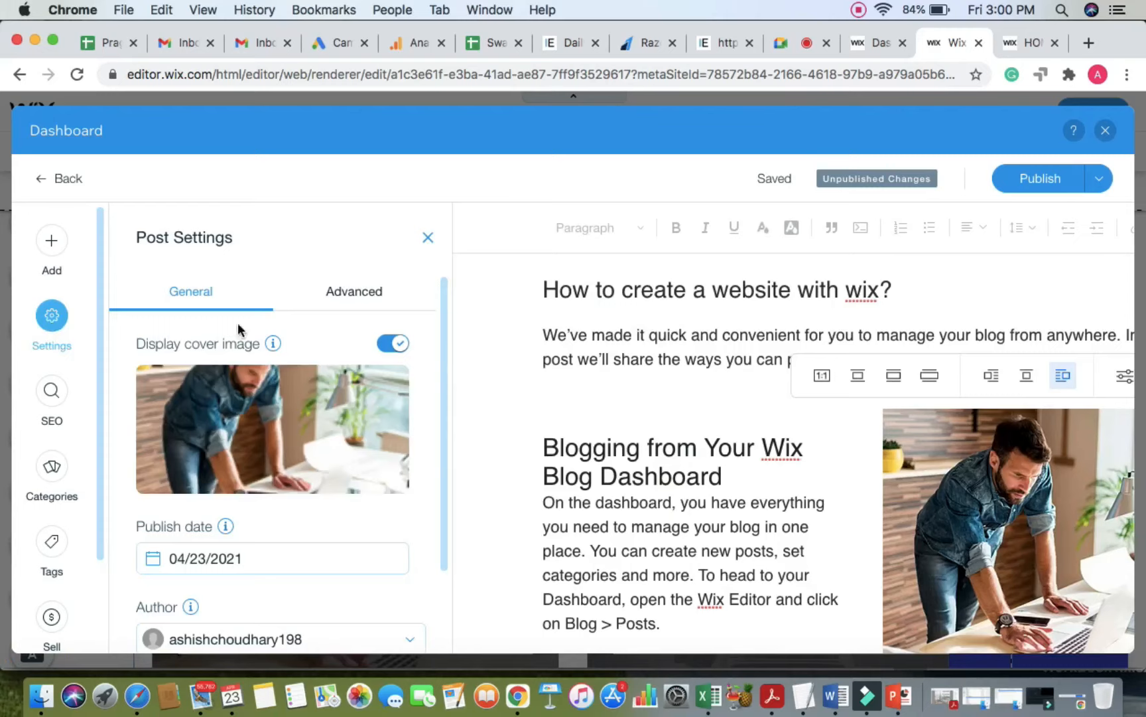
scroll(275, 424, "down", 2)
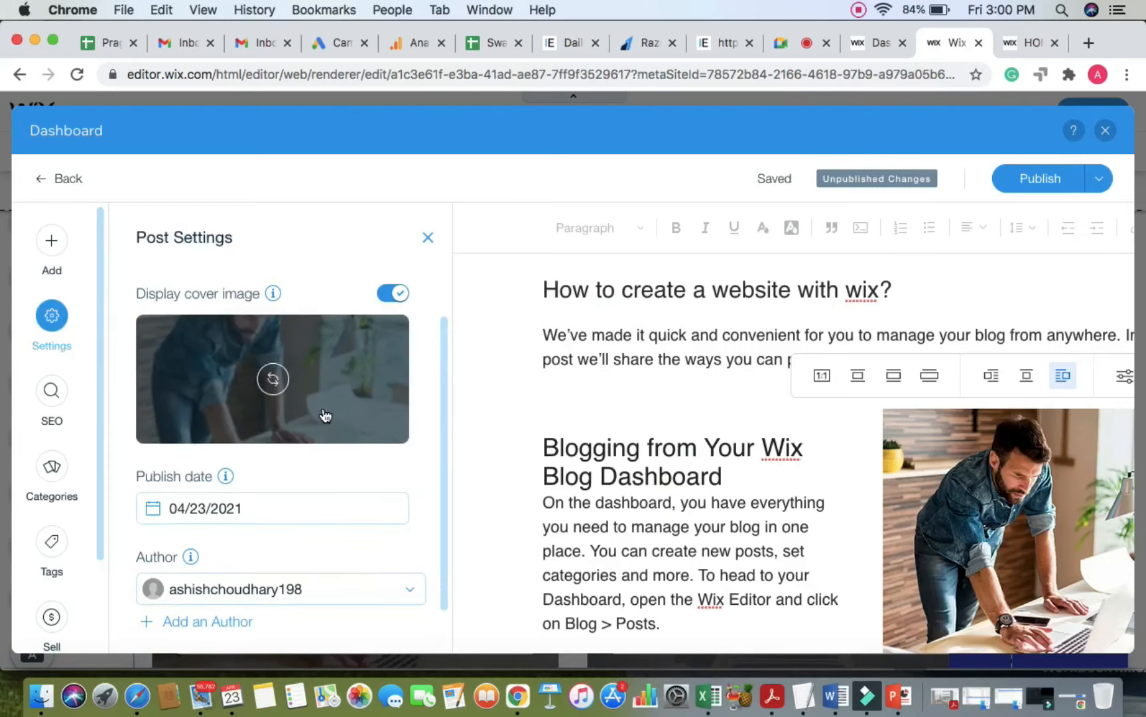
scroll(325, 415, "up", 2)
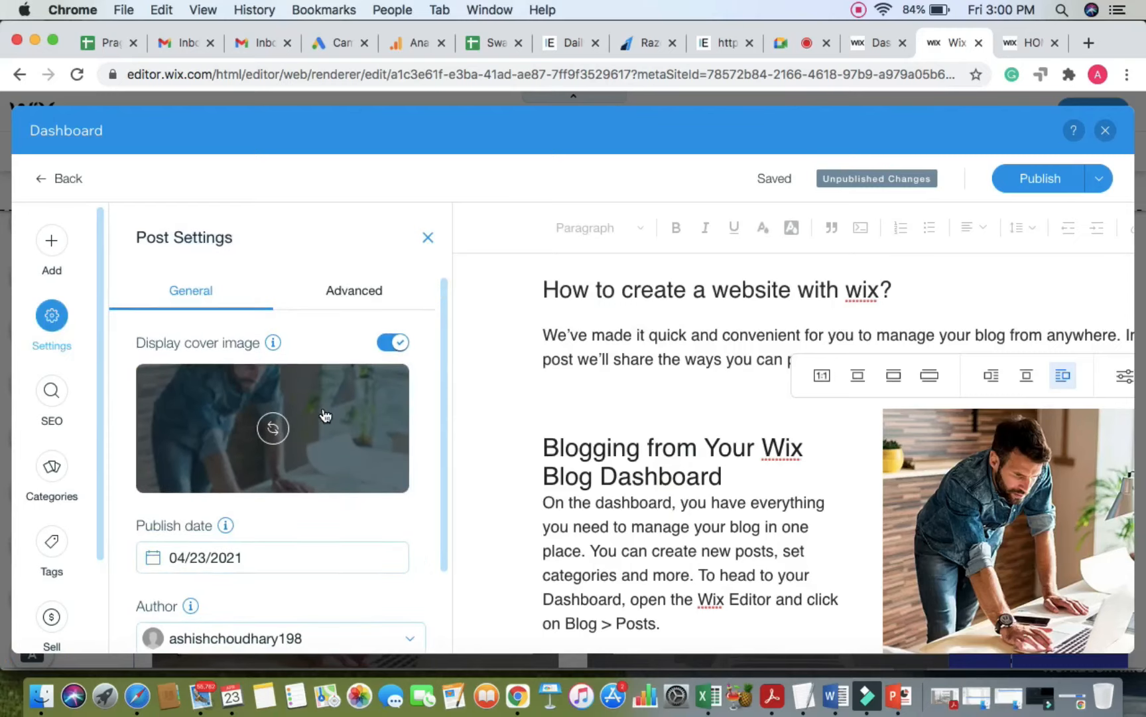
scroll(325, 416, "down", 4)
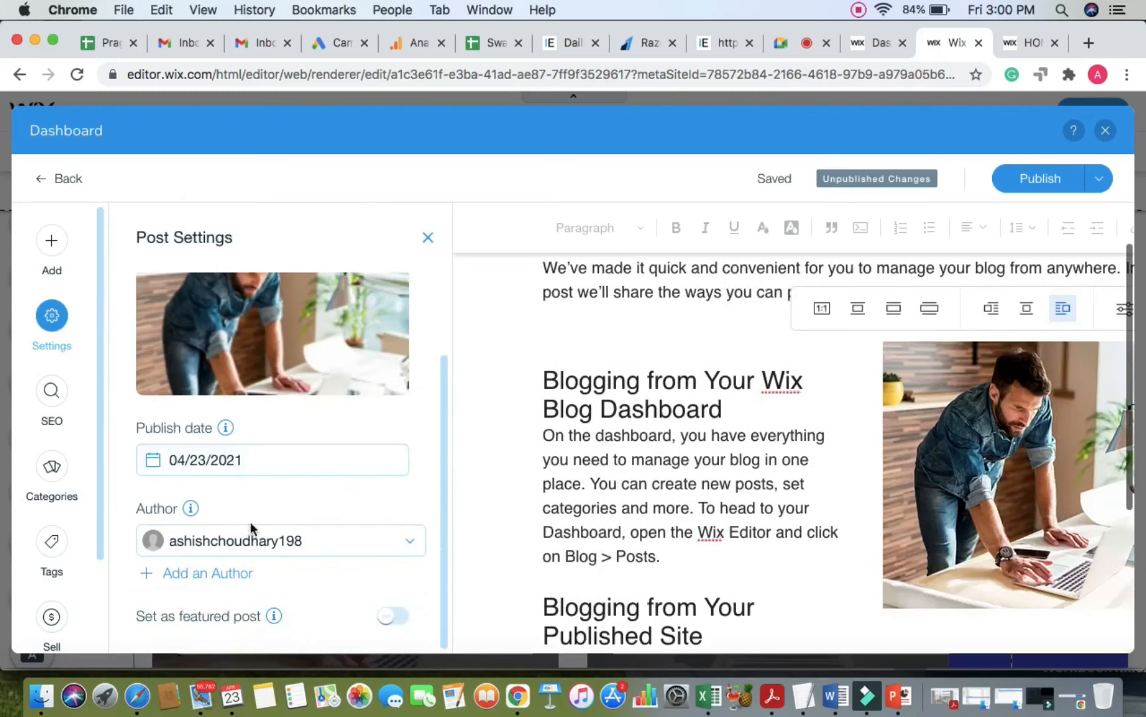
left_click(212, 572)
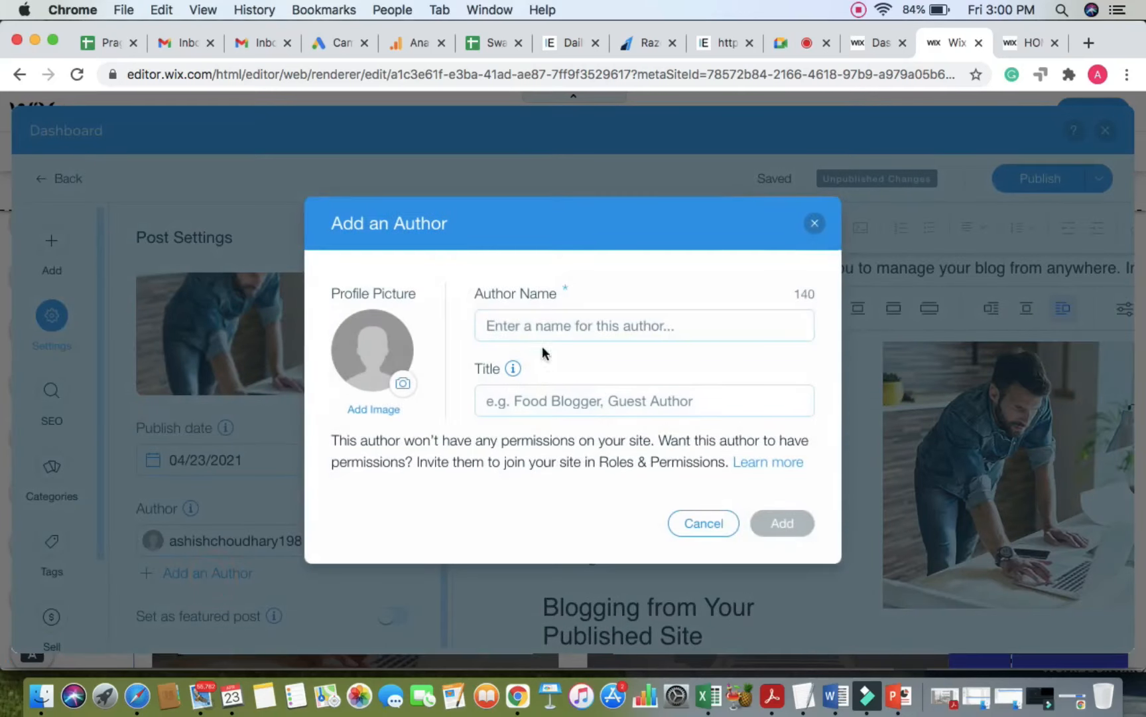
type("Ashish")
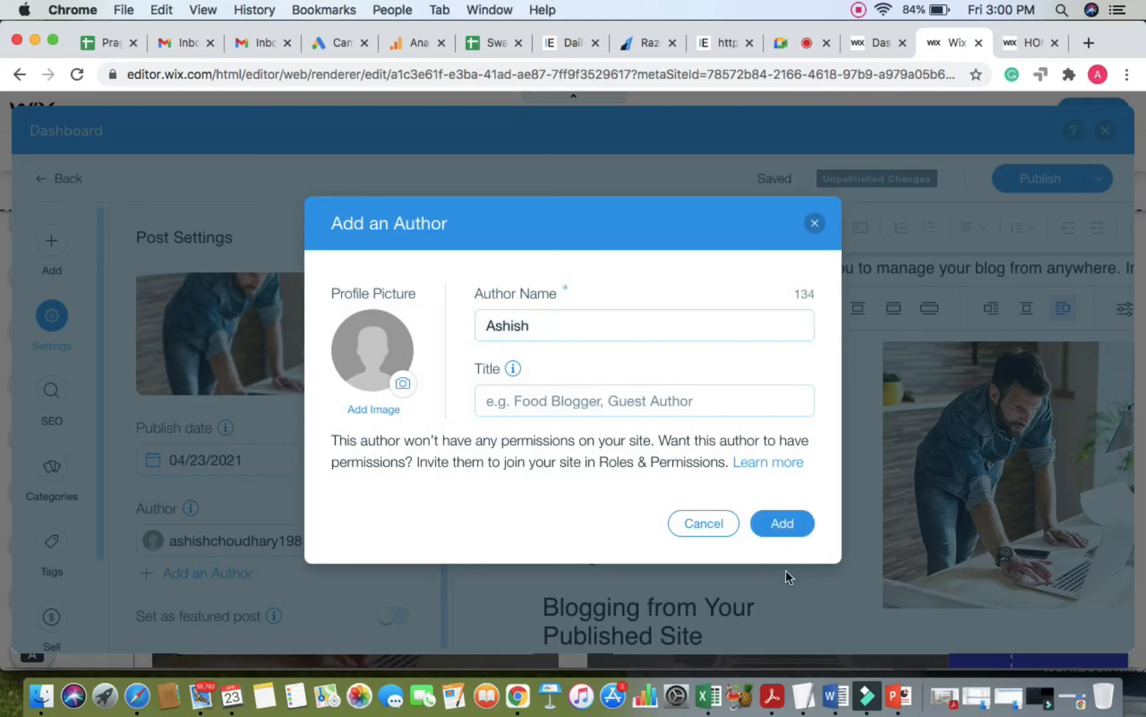
left_click(790, 522)
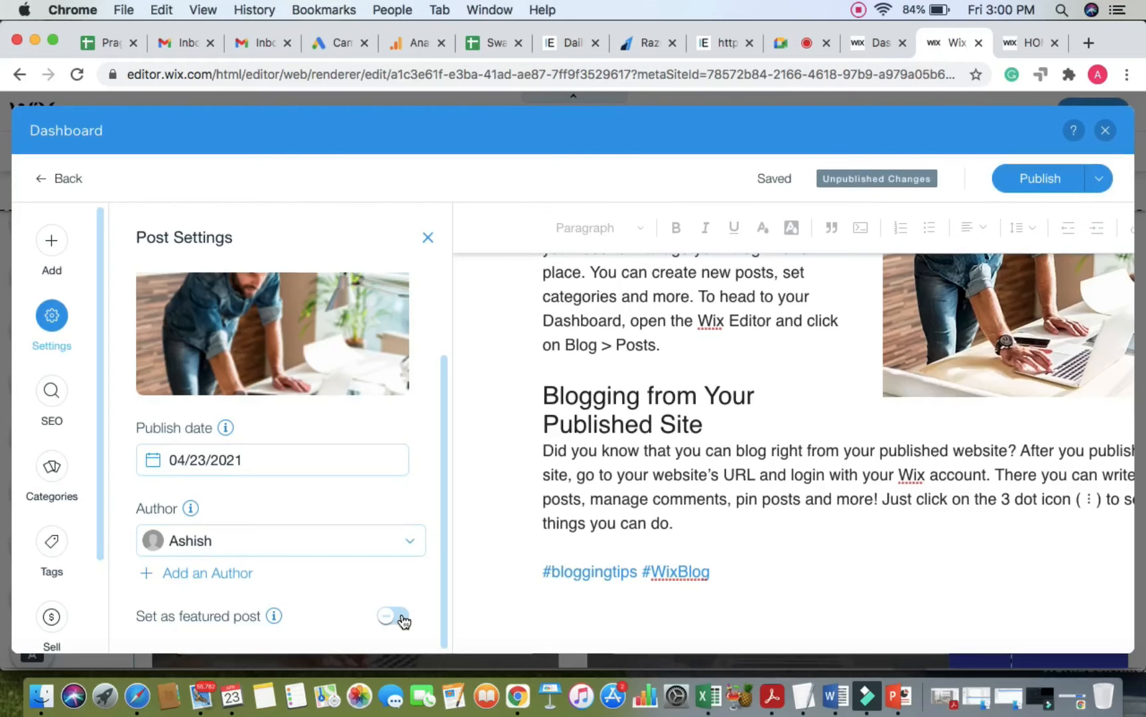
left_click(51, 393)
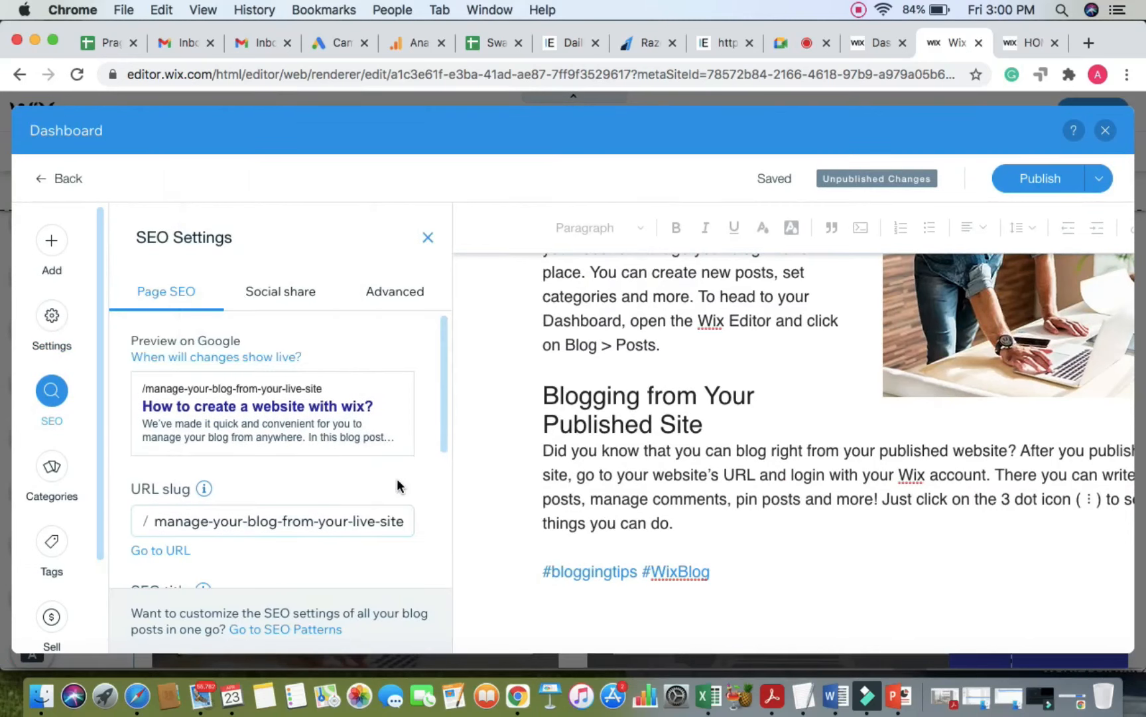
Step: Replace the post's URL slug with wix-website-tutorial
scroll(396, 478, "down", 2)
scroll(345, 514, "down", 1)
left_click(272, 471)
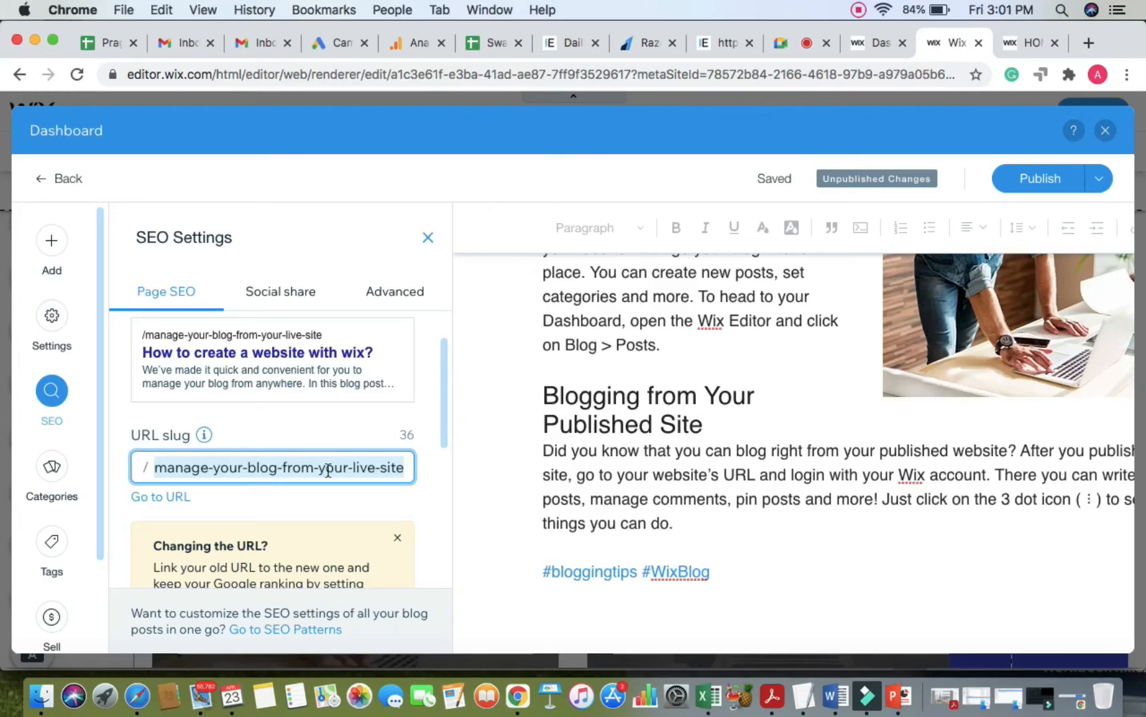
type("Wix")
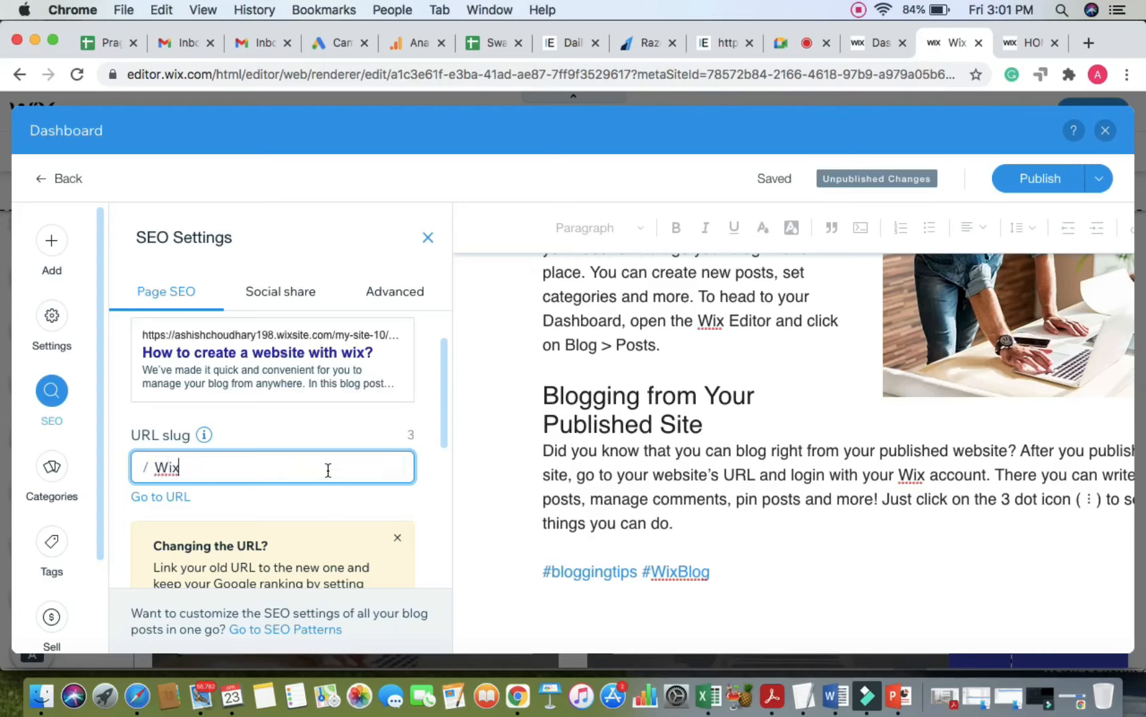
type("webs")
key("BackSpace")
key("BackSpace")
key("BackSpace")
key("BackSpace")
key("BackSpace")
key("BackSpace")
type("-we")
type("sbit")
type("e")
type("bsite")
type("-tutorial")
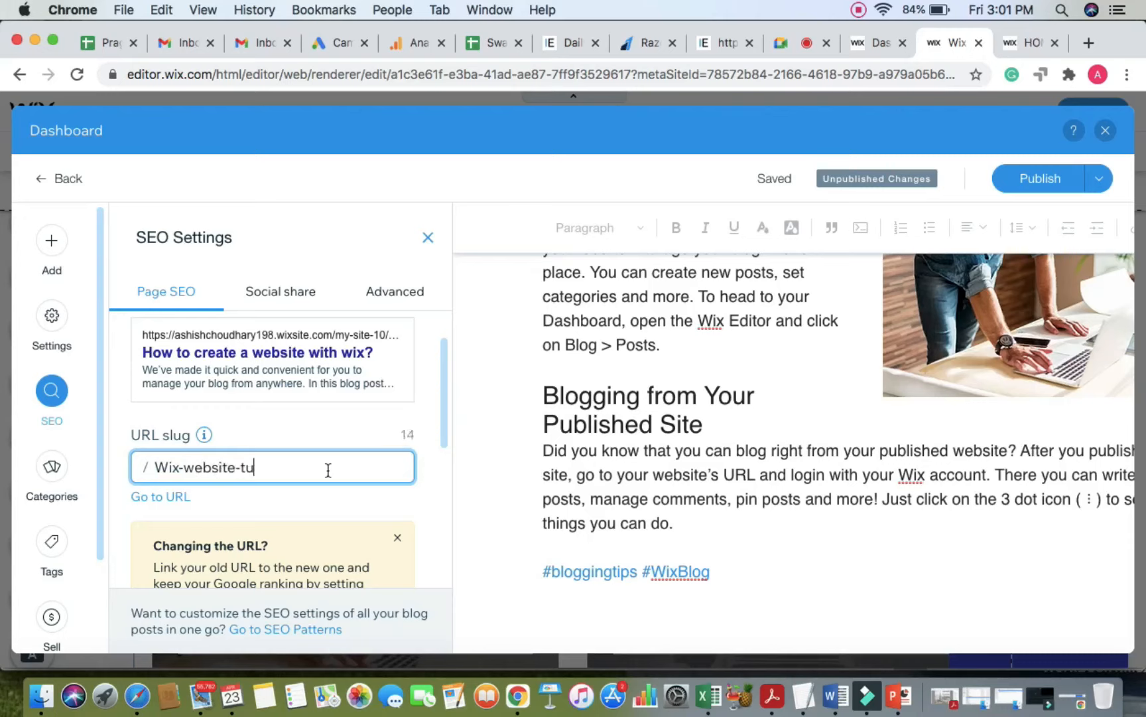
left_click(378, 495)
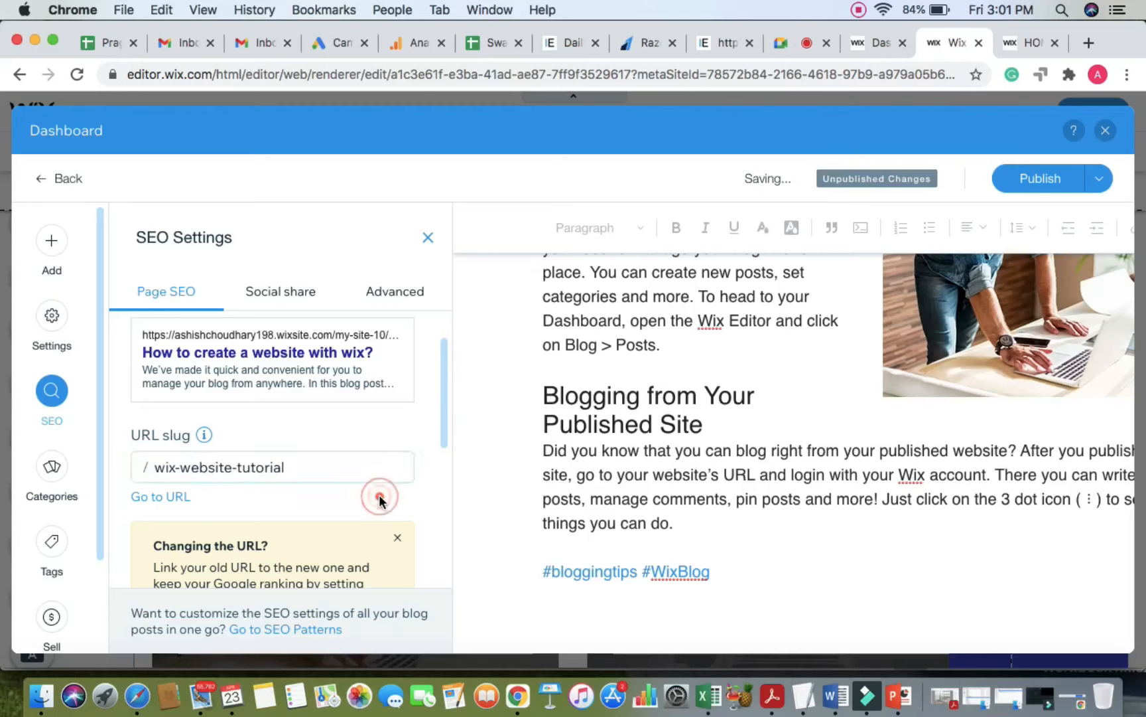
Step: Review the SEO title and description fields, then switch to the Google Meet call
scroll(379, 494, "down", 3)
scroll(378, 494, "up", 5)
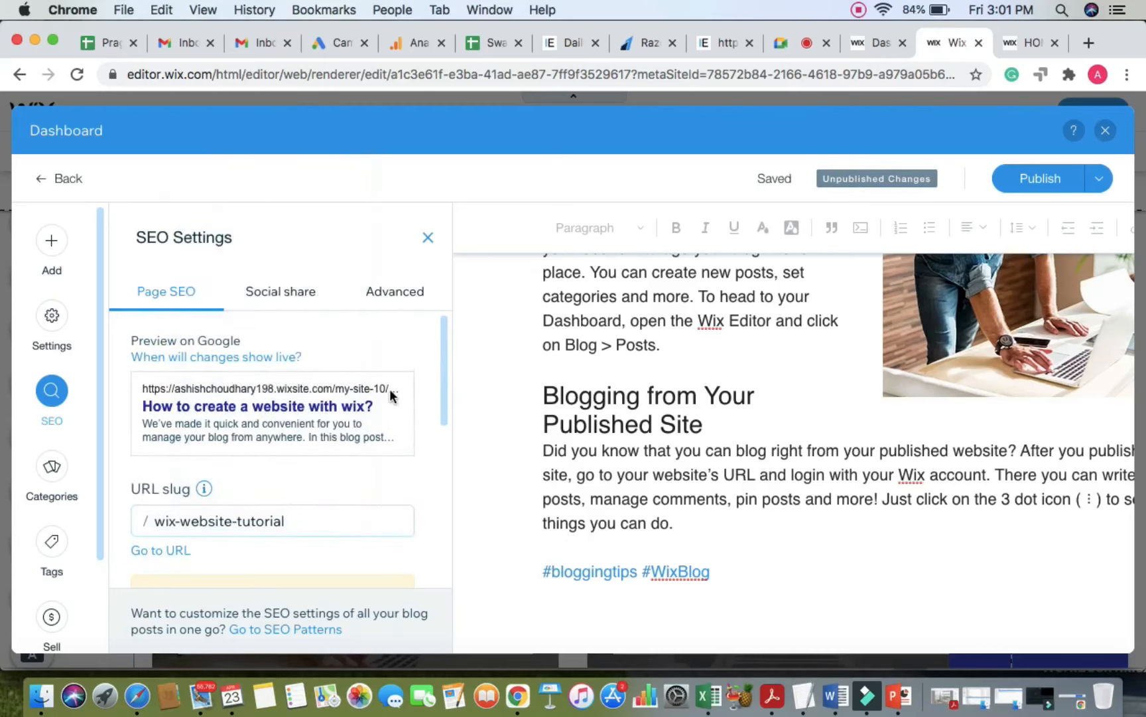
scroll(335, 499, "down", 3)
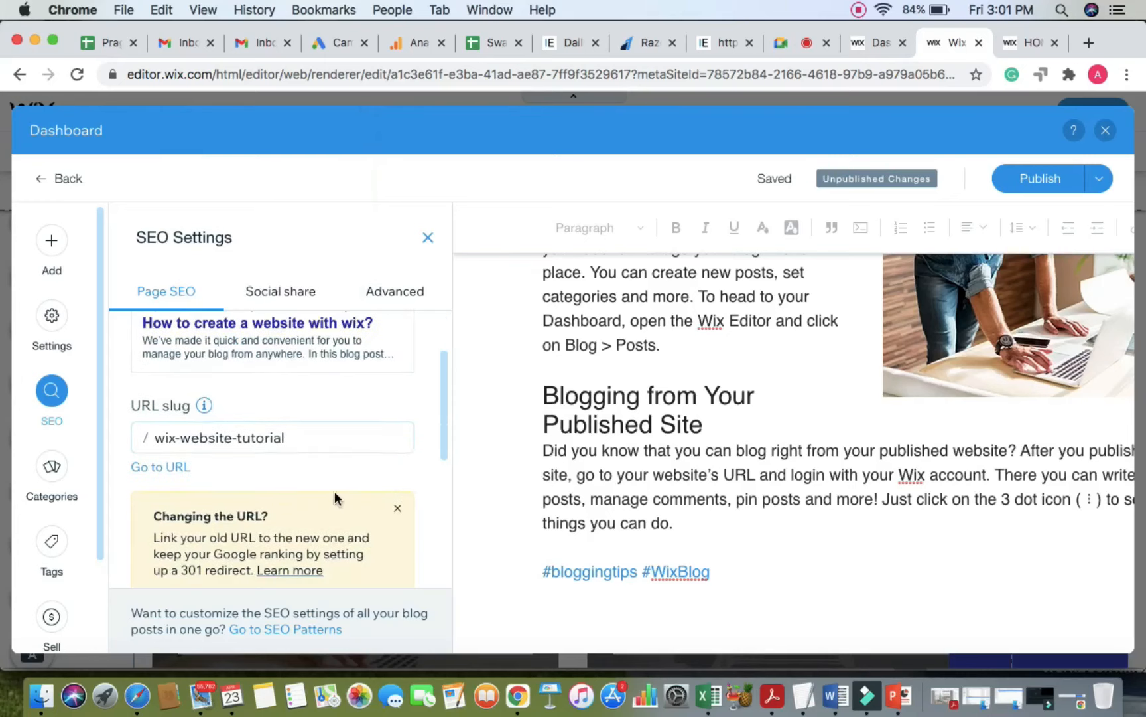
scroll(254, 412, "down", 2)
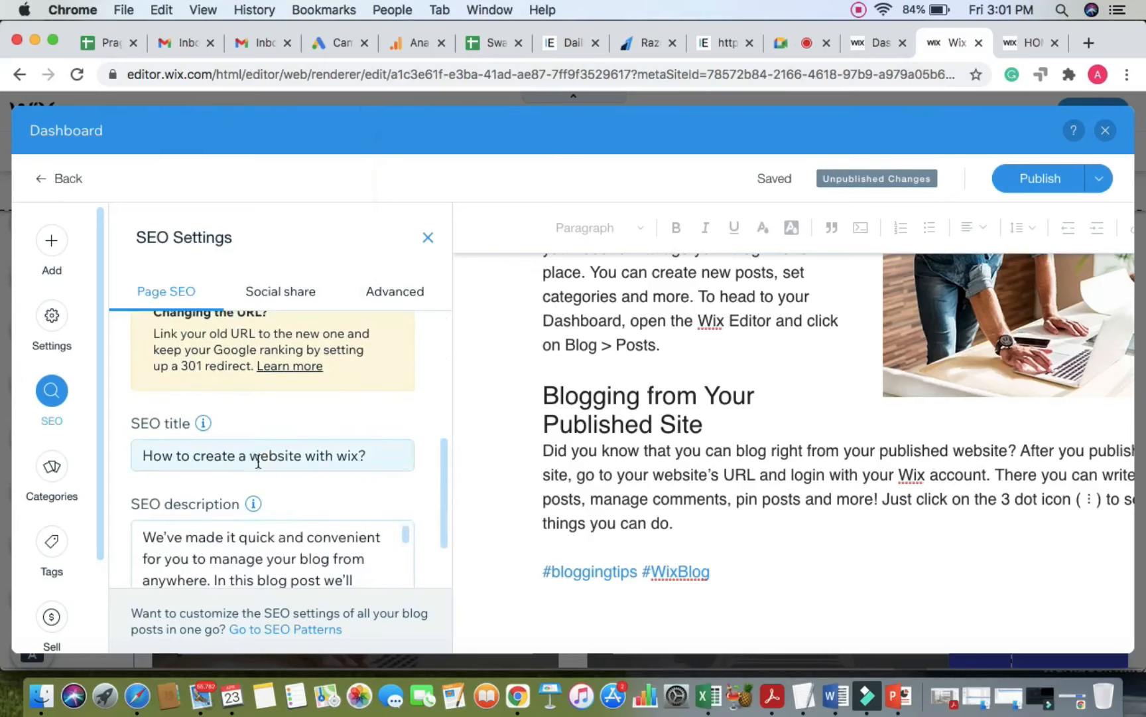
left_click(266, 457)
scroll(327, 498, "down", 1)
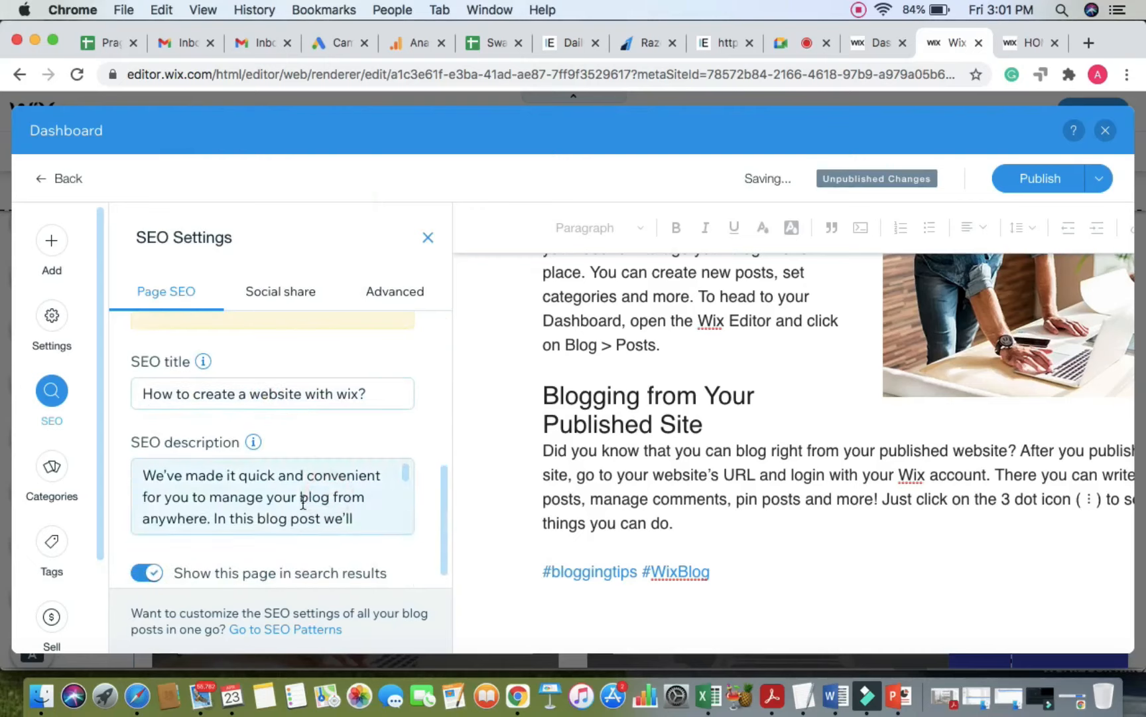
triple_click(303, 501)
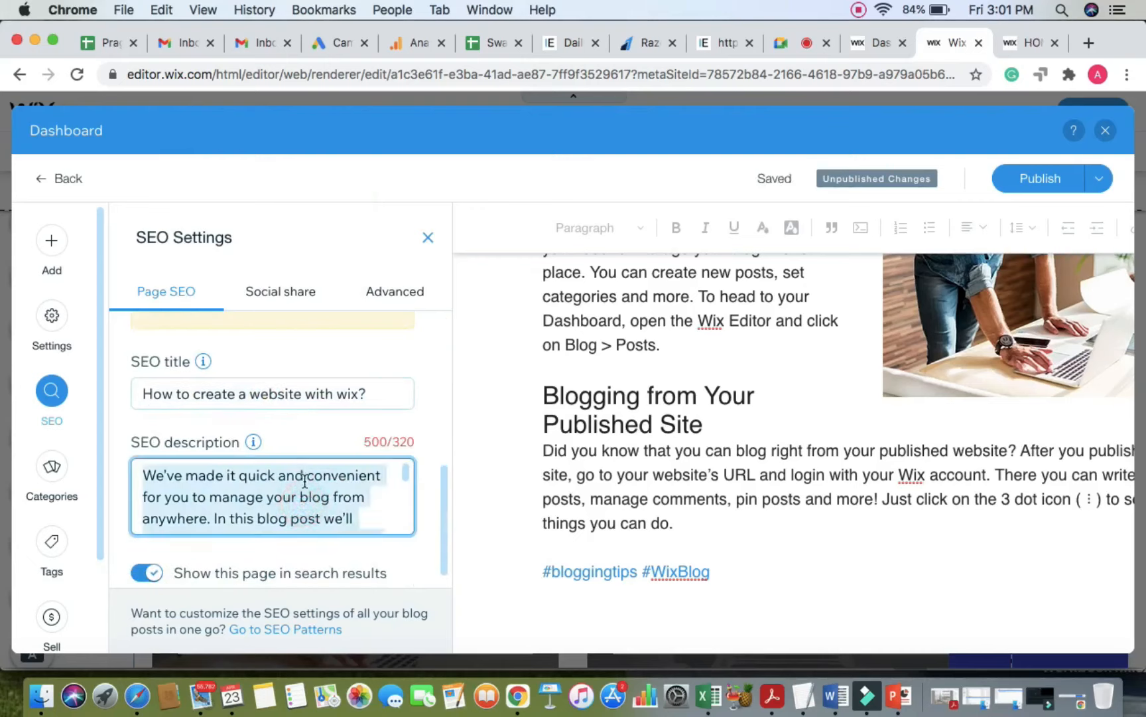
scroll(314, 449, "down", 1)
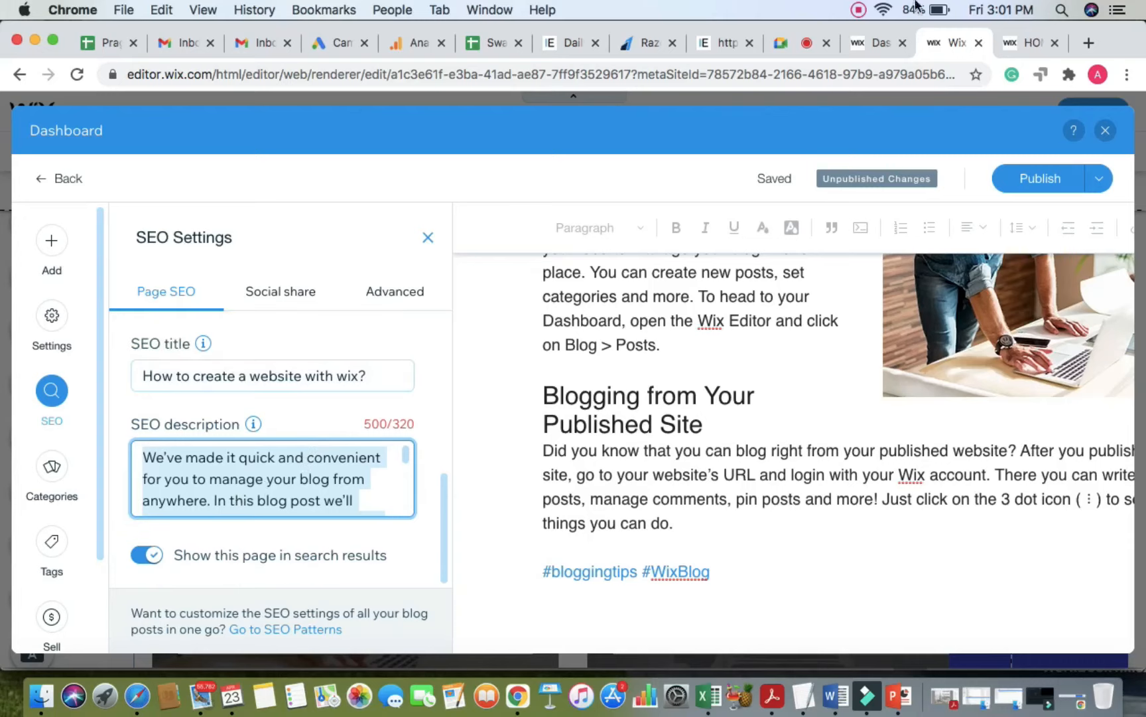
left_click(781, 43)
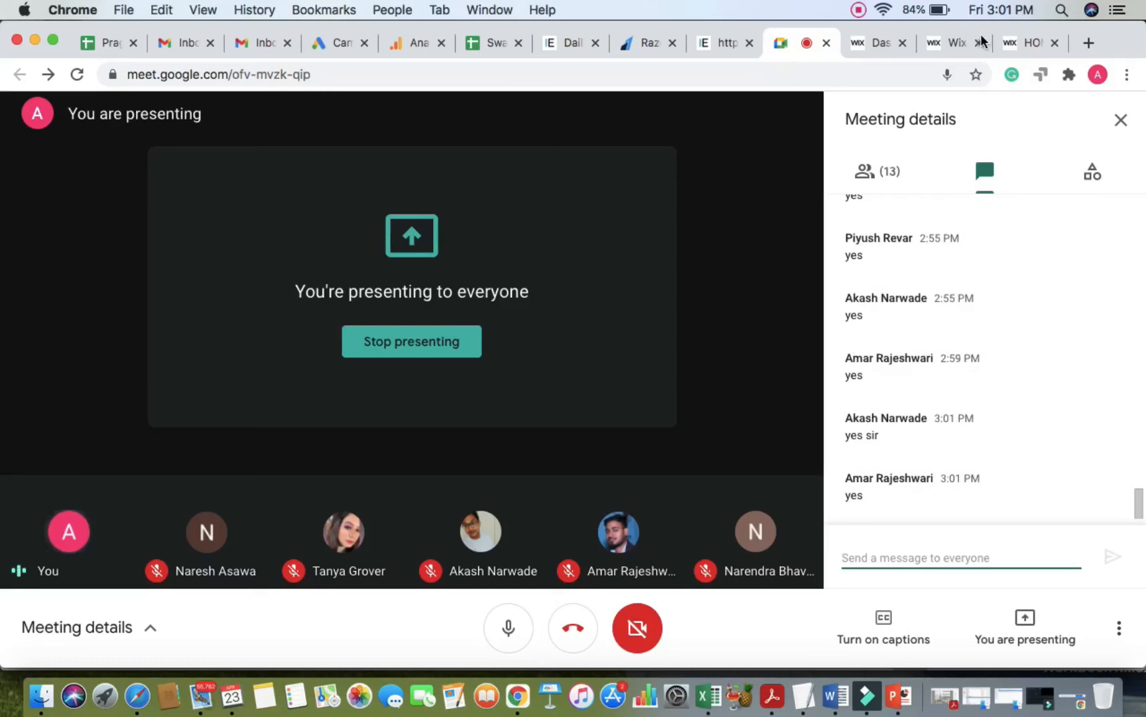
Step: Leave Meet via the published site tab, return to the editor, and show the post's Categories panel
left_click(1009, 41)
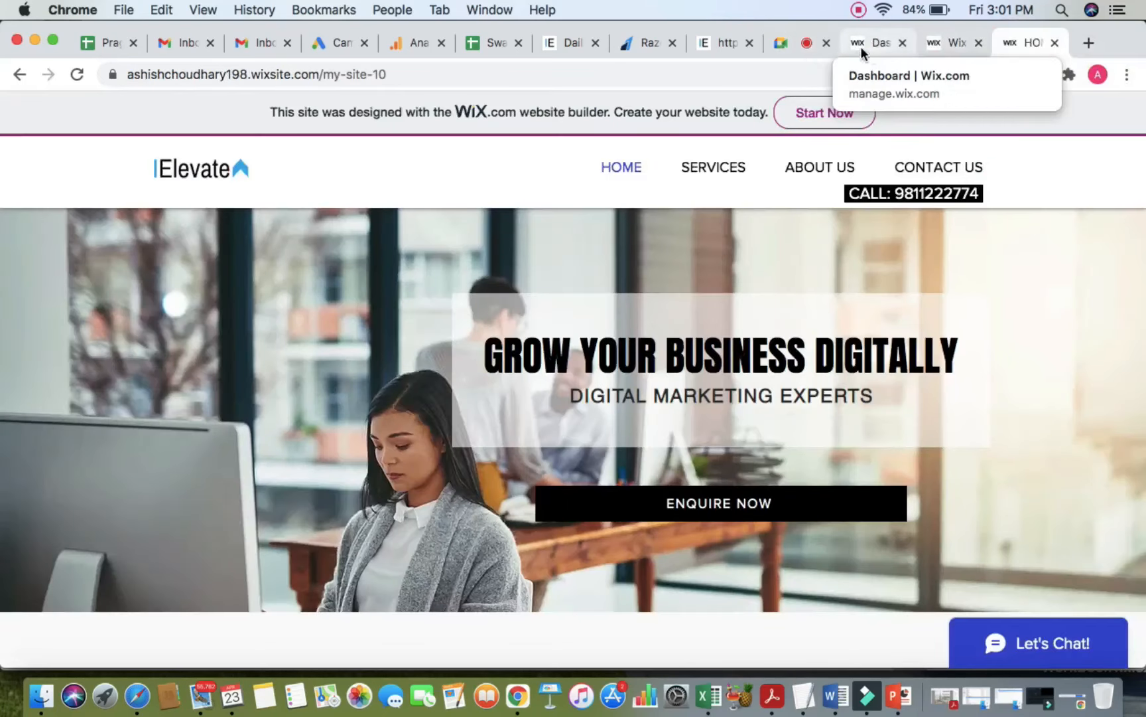
left_click(943, 43)
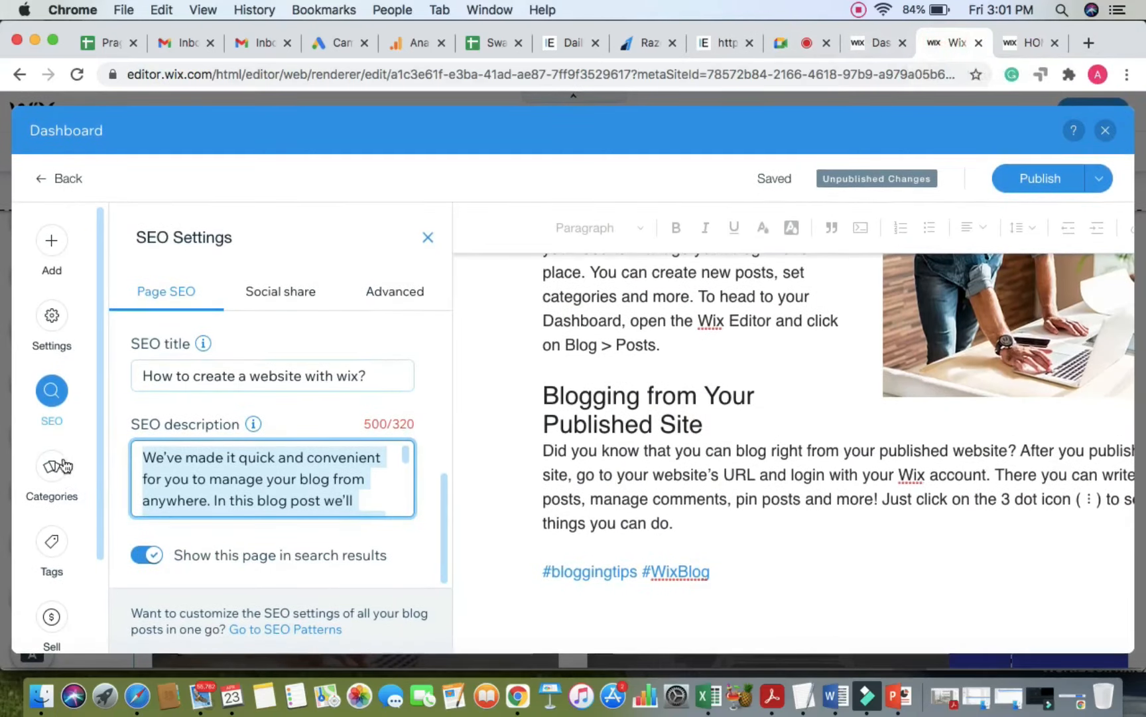
left_click(59, 467)
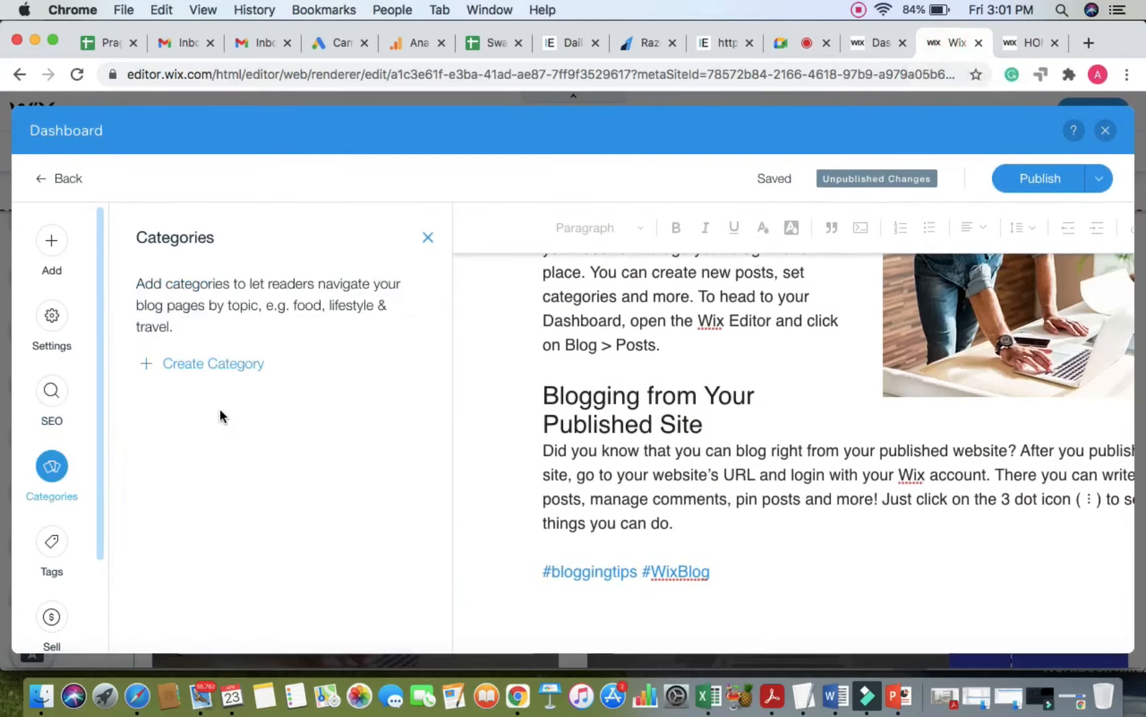
Step: Create the website designing and seo blog categories
left_click(217, 365)
type("website designing")
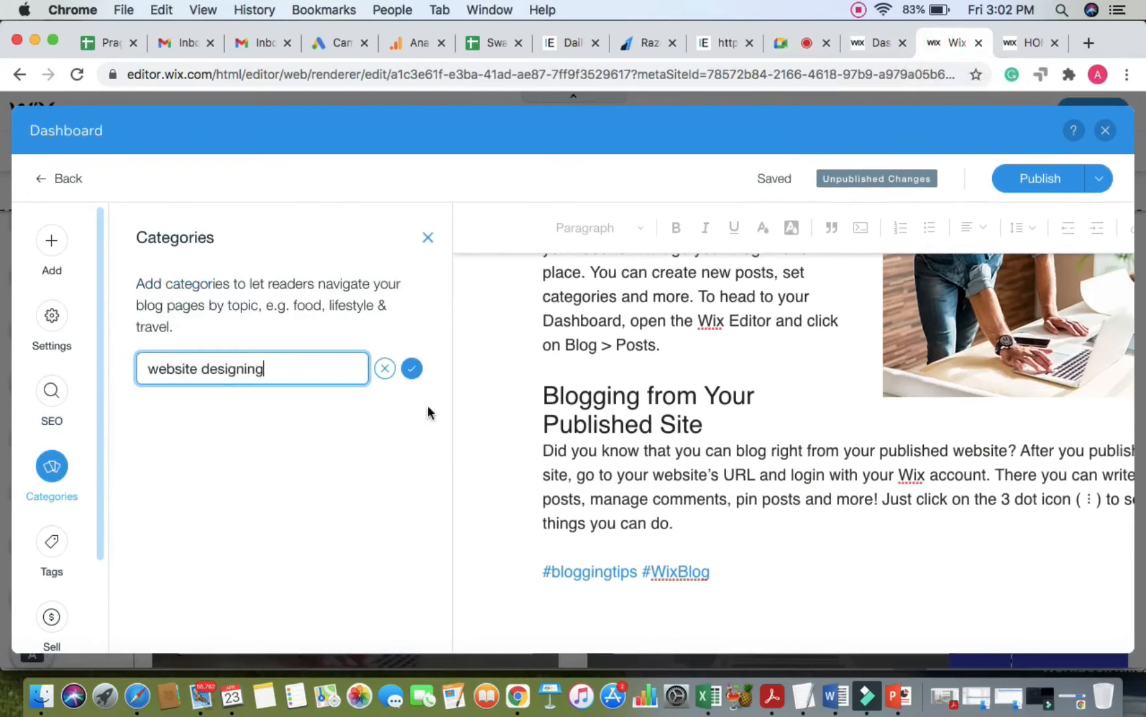
left_click(412, 367)
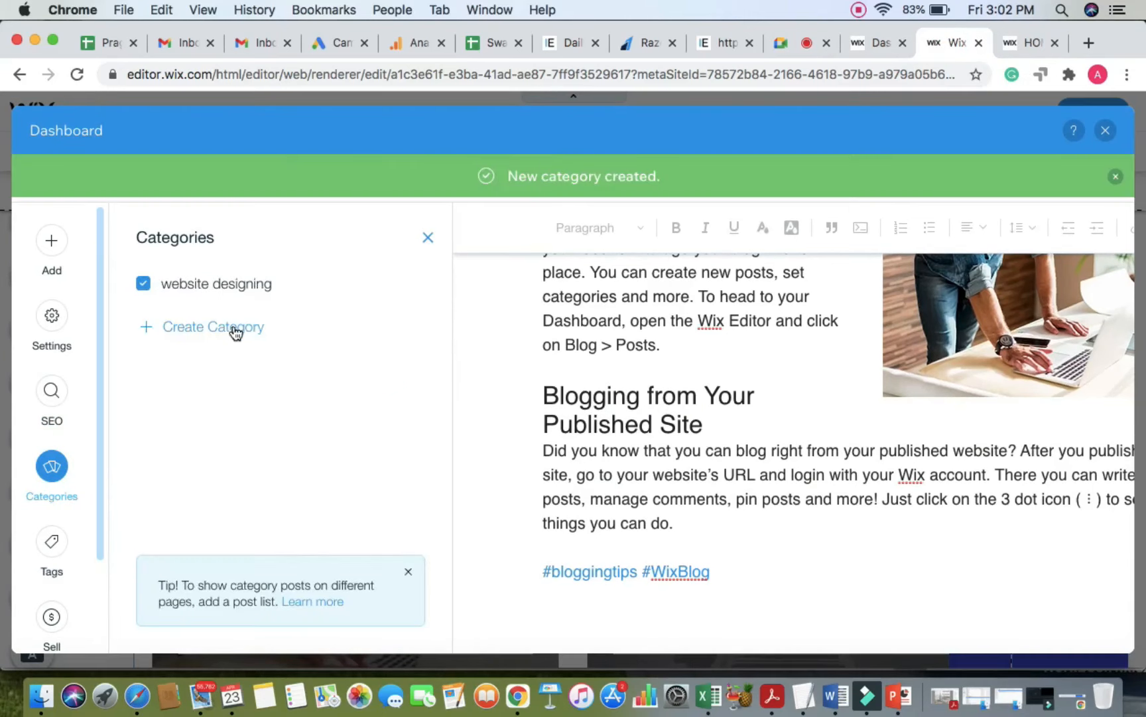
left_click(236, 329)
left_click(264, 337)
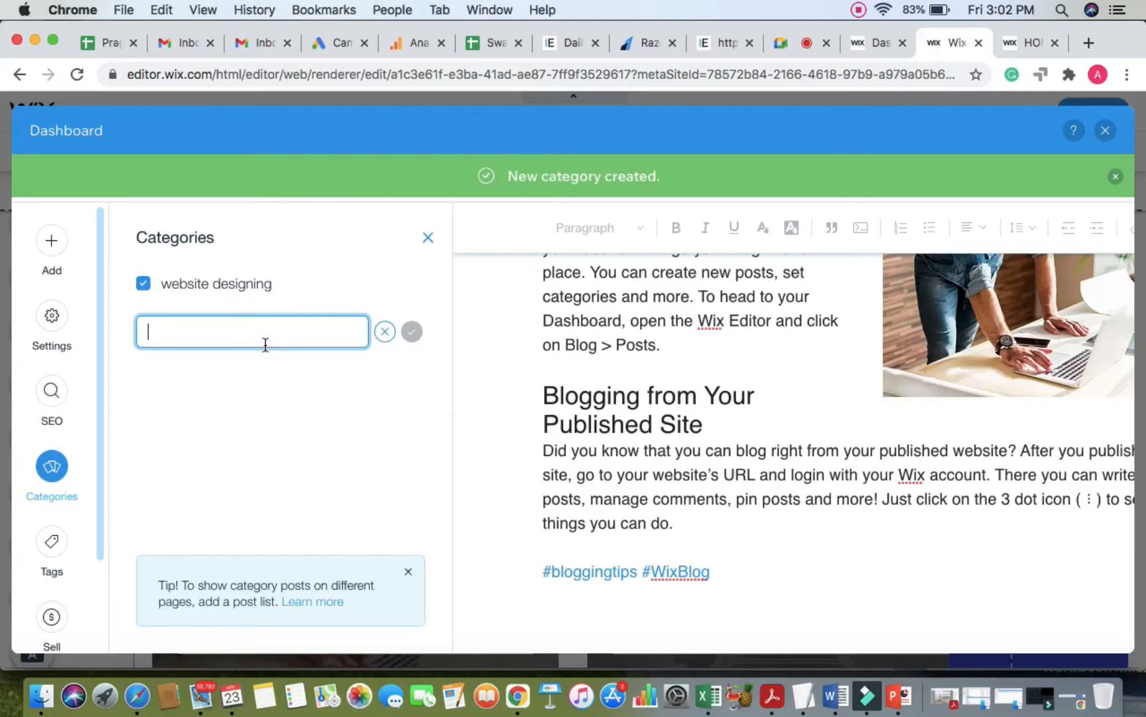
type("seo")
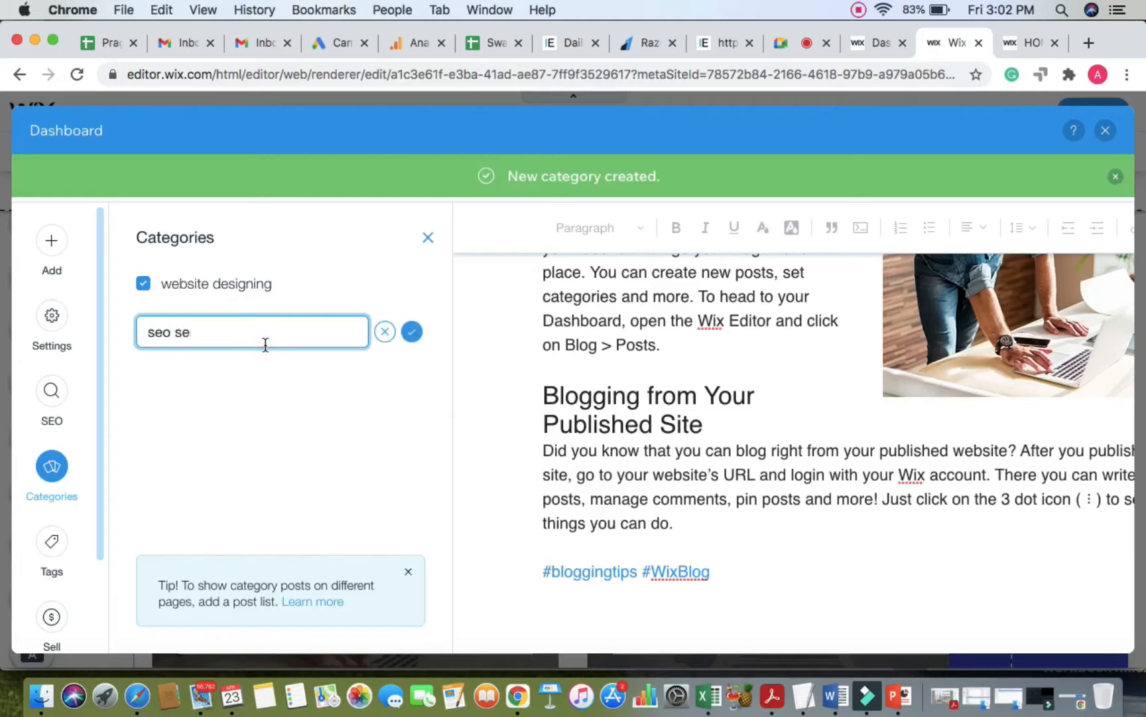
left_click(412, 331)
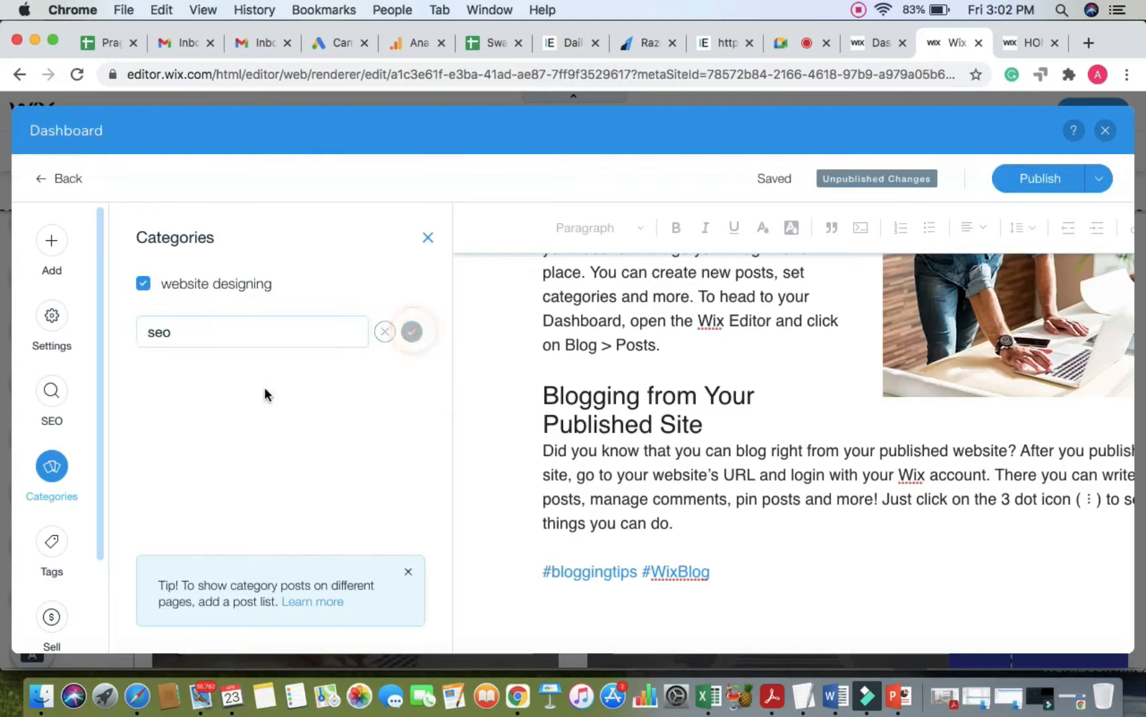
Step: Create the facebook marketing, Instagram marketing and PPC ads categories
left_click(221, 372)
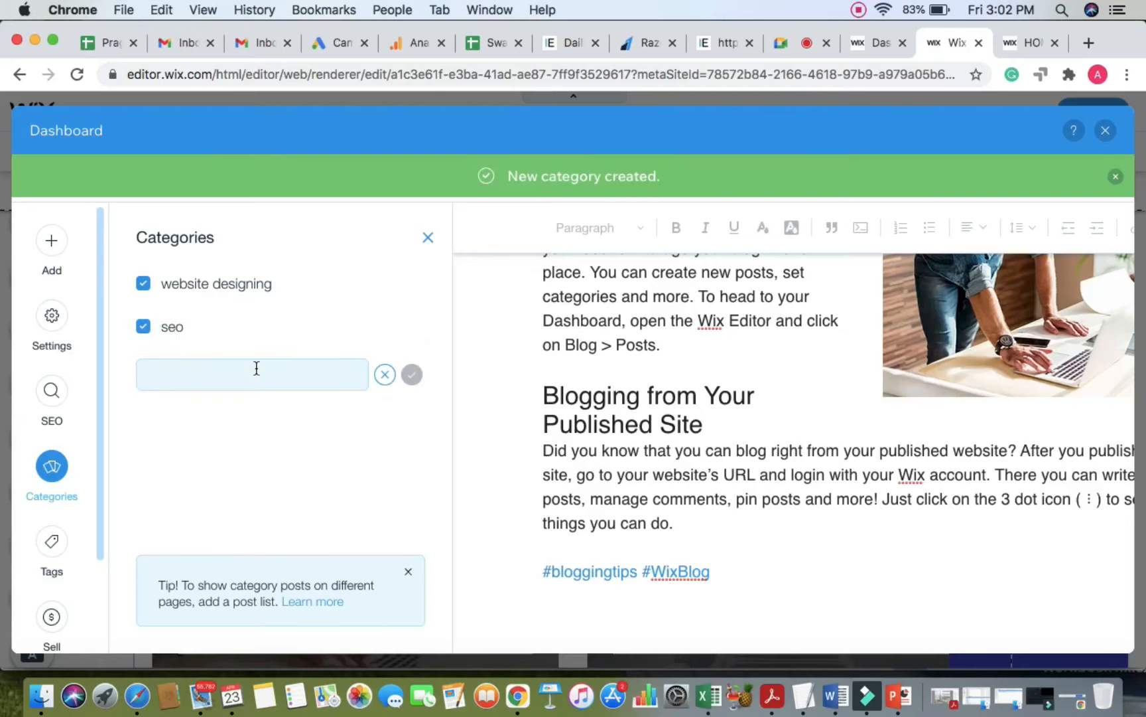
left_click(256, 368)
type("social me")
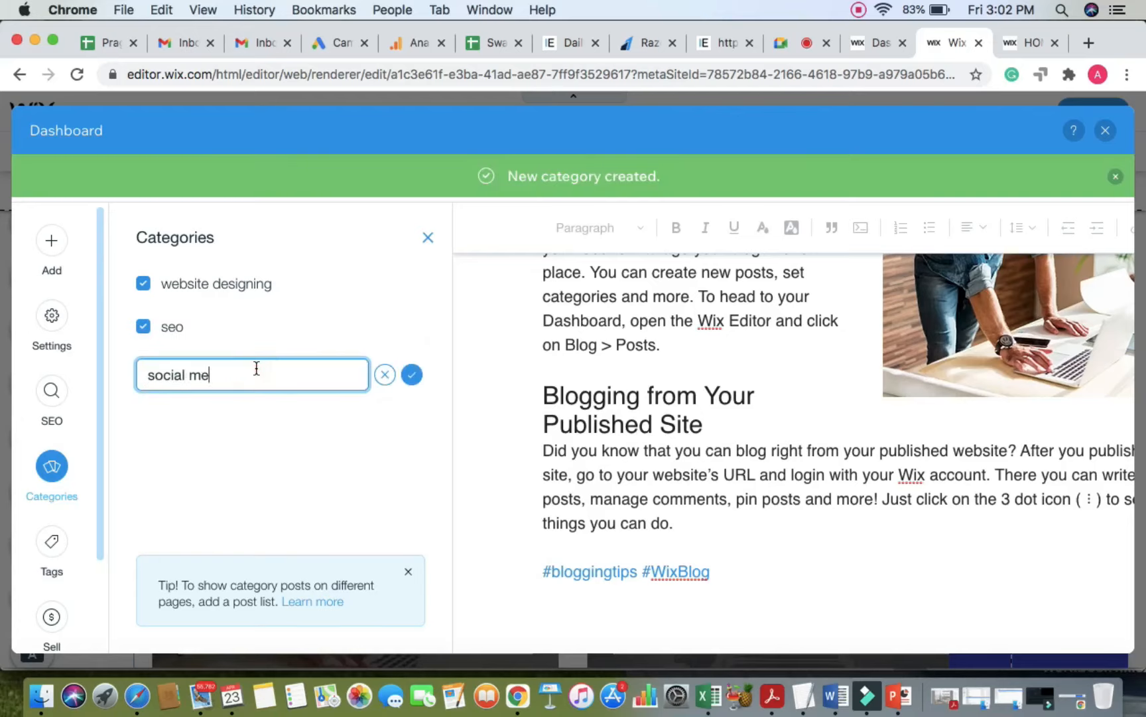
type("c")
key("BackSpace")
key("BackSpace")
key("BackSpace")
type("facebook marketing")
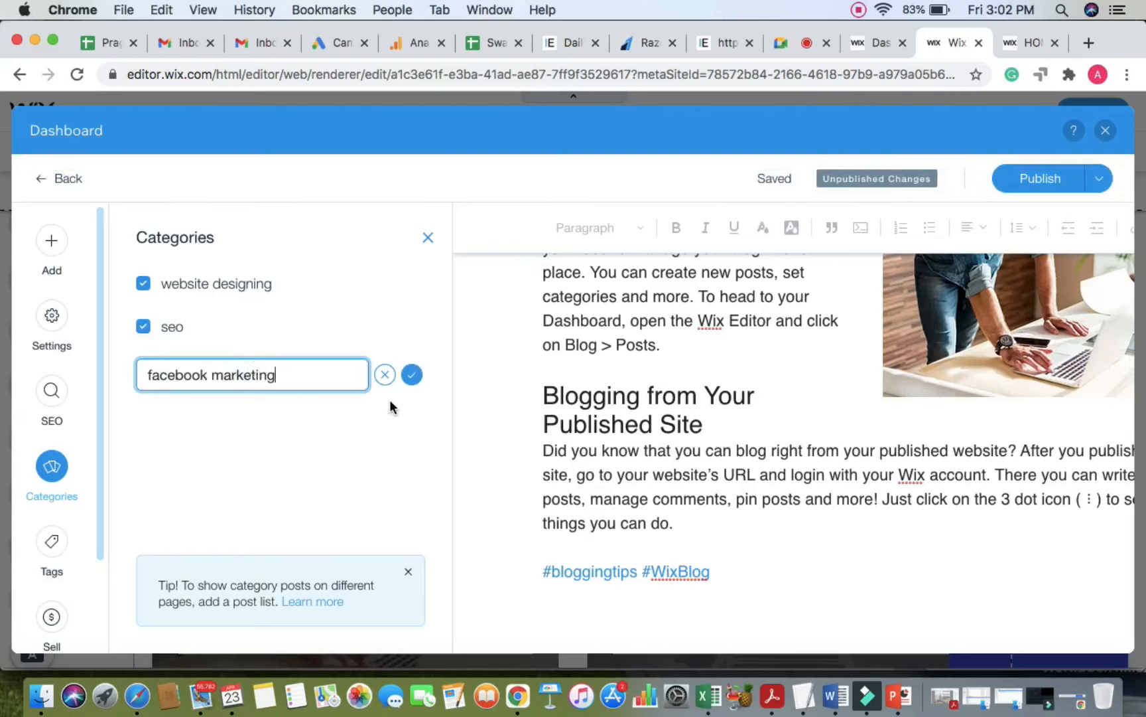
left_click(411, 375)
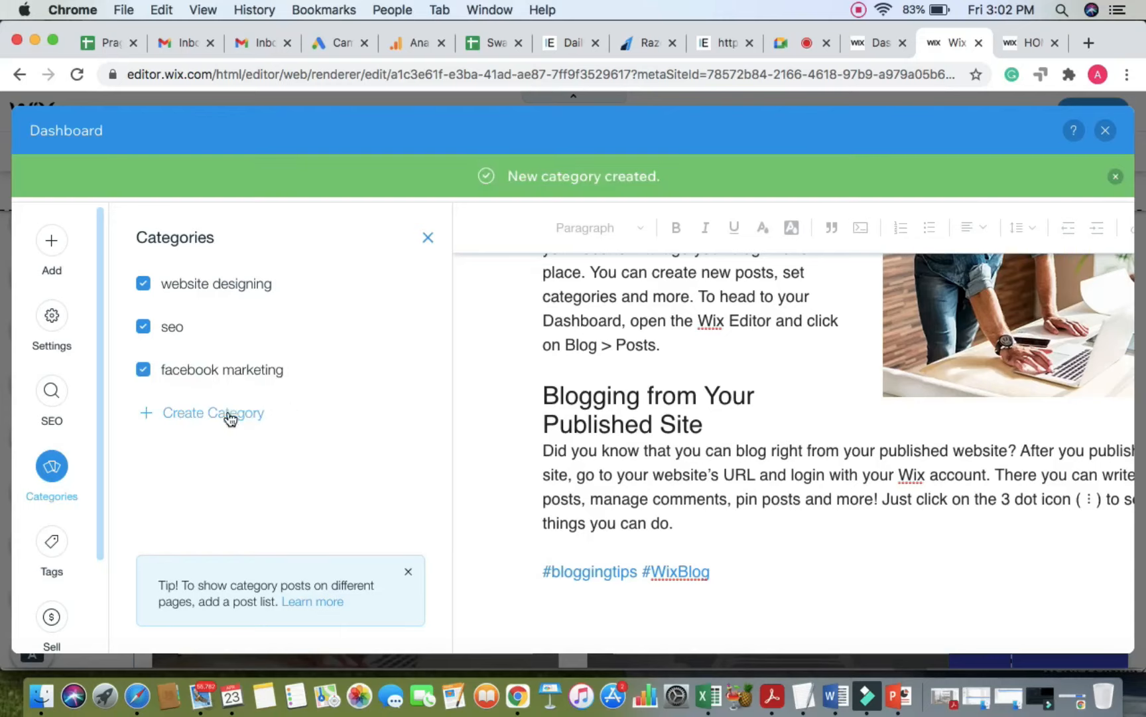
left_click(229, 418)
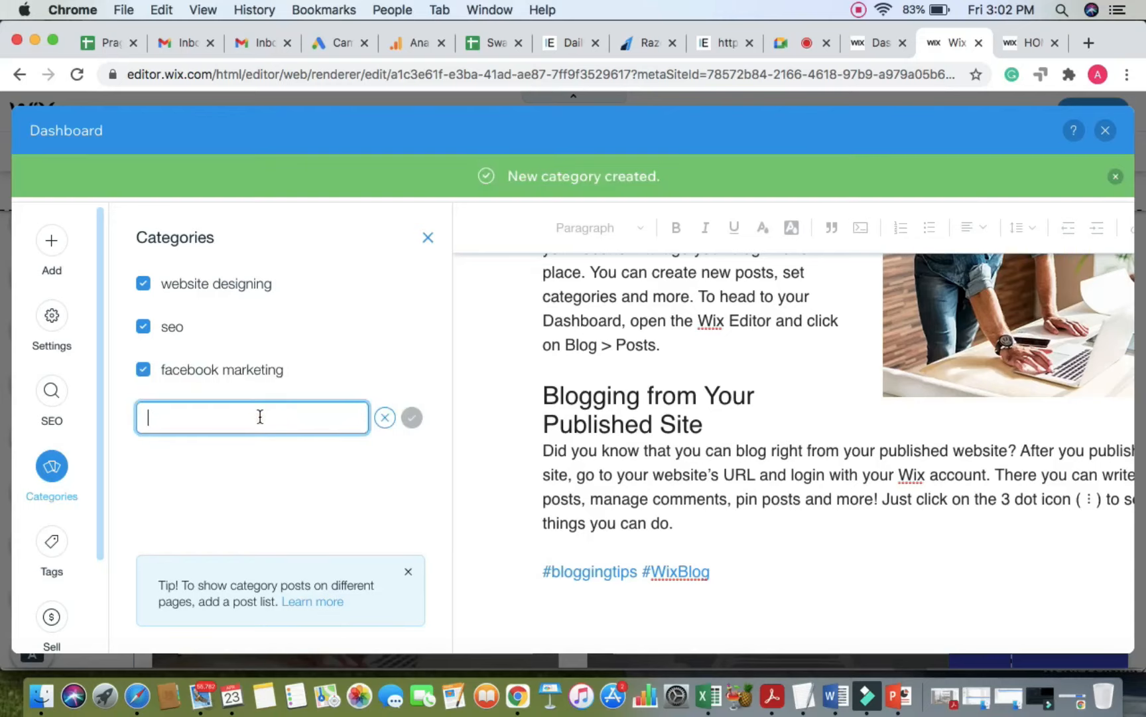
type("Inst")
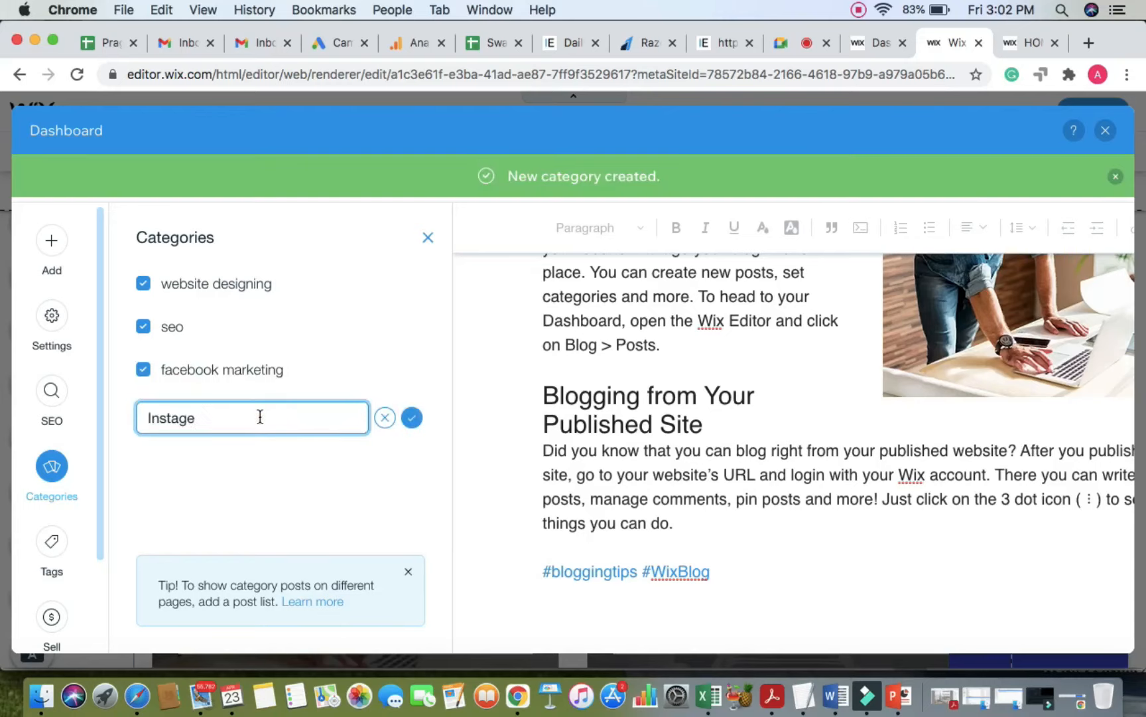
type("agram marketing")
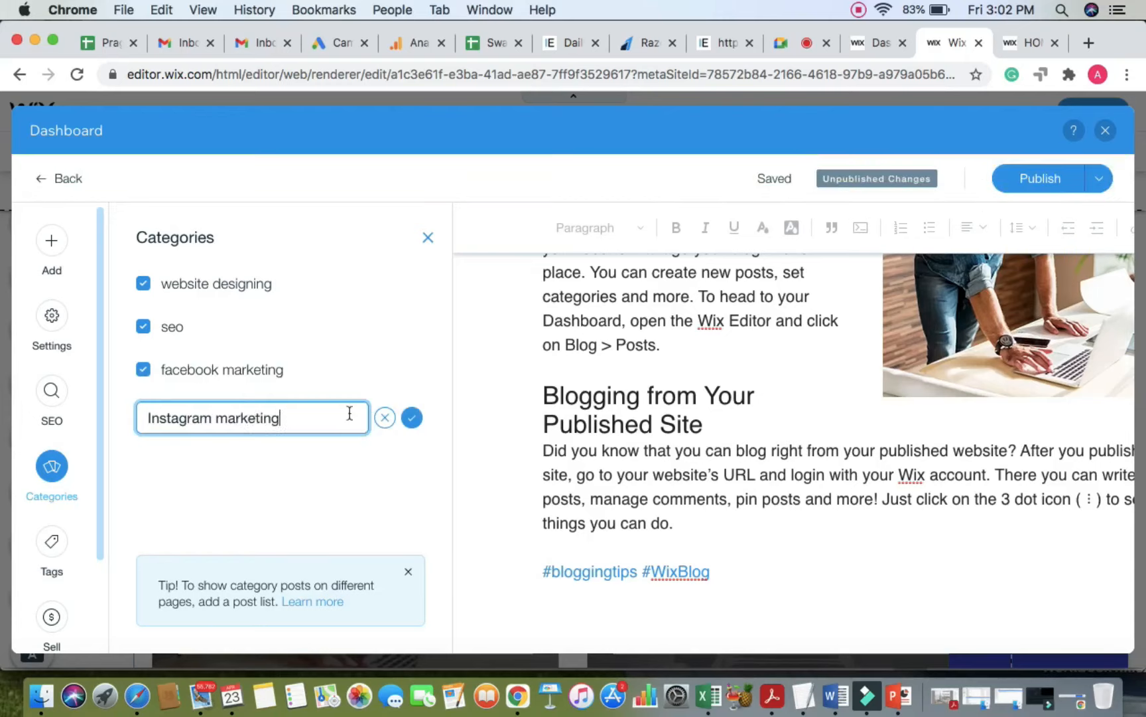
left_click(412, 417)
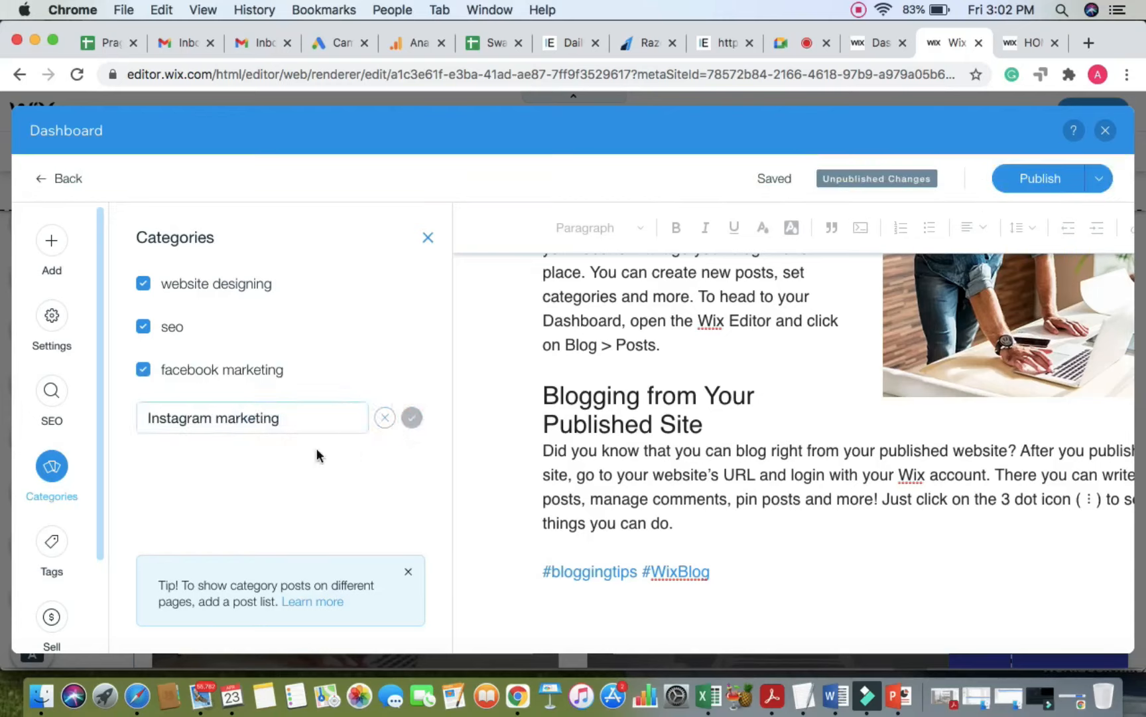
left_click(248, 461)
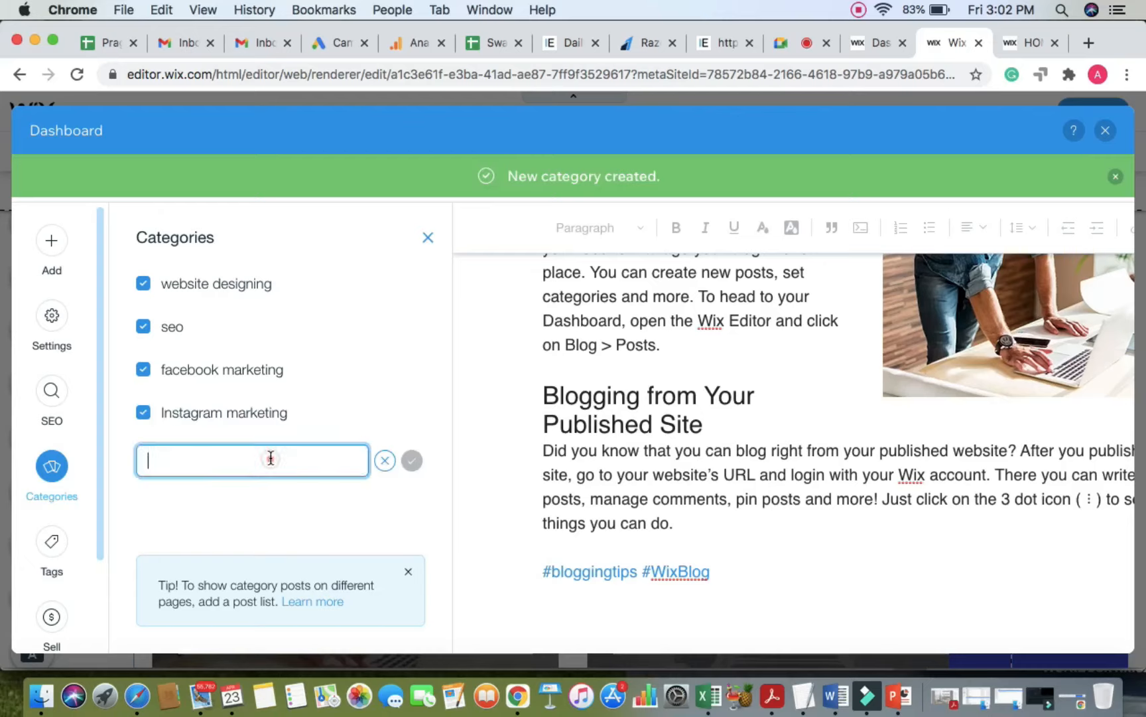
type("PPC ads")
left_click(408, 465)
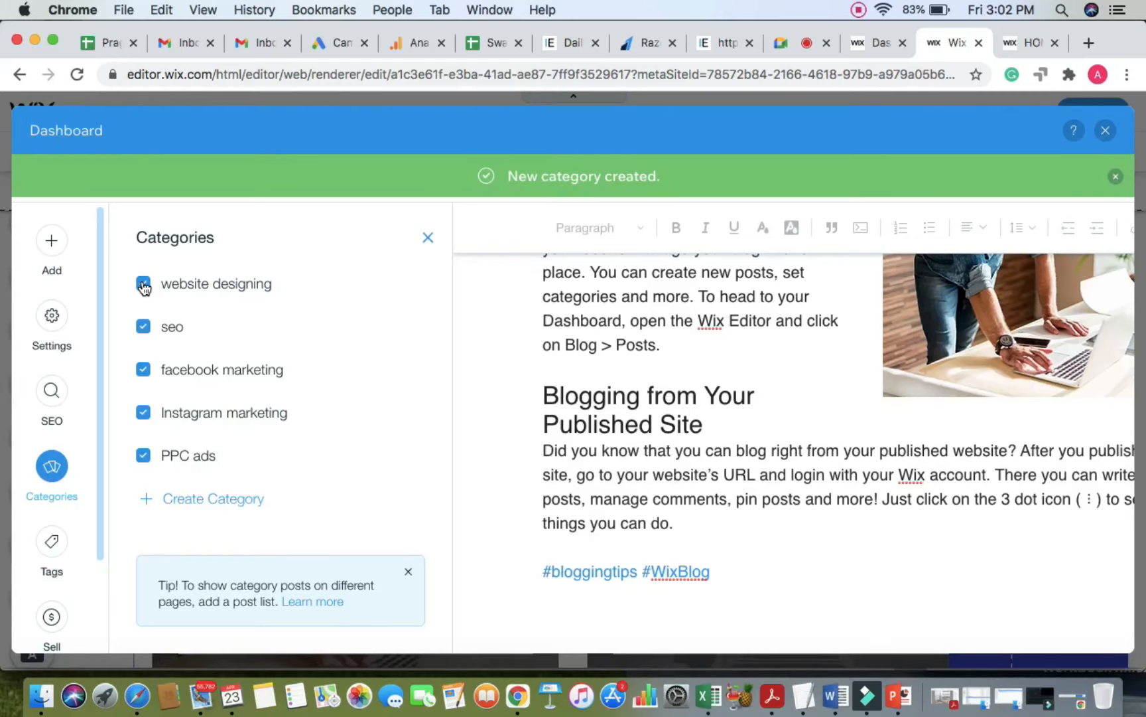
Step: Untick seo, facebook marketing, Instagram marketing and PPC ads so only website designing remains
left_click(142, 327)
left_click(143, 370)
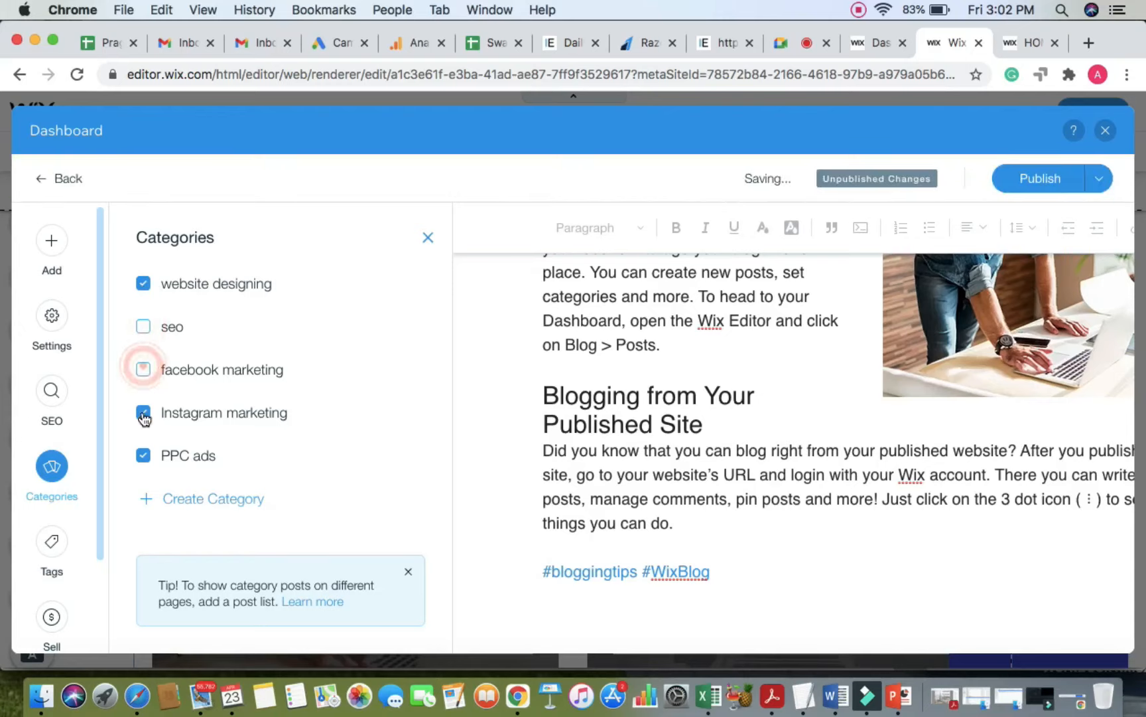
left_click(143, 412)
left_click(143, 456)
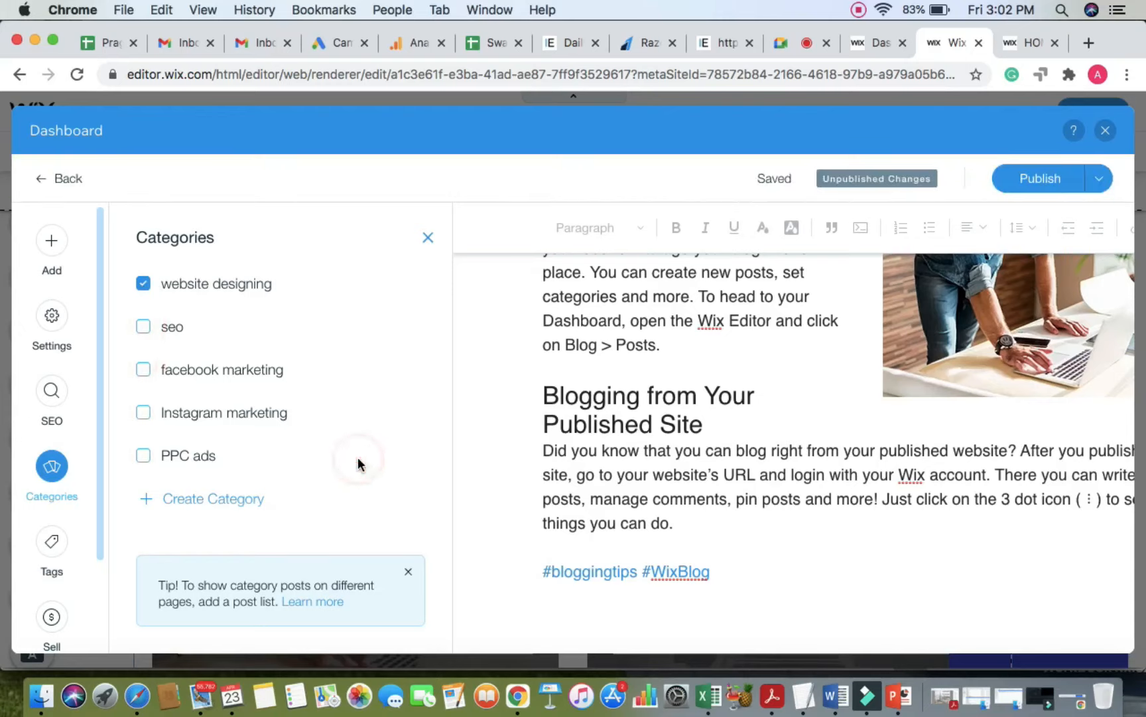
Step: Publish the post, close the dashboard, and reload the live site's home page
left_click(1059, 180)
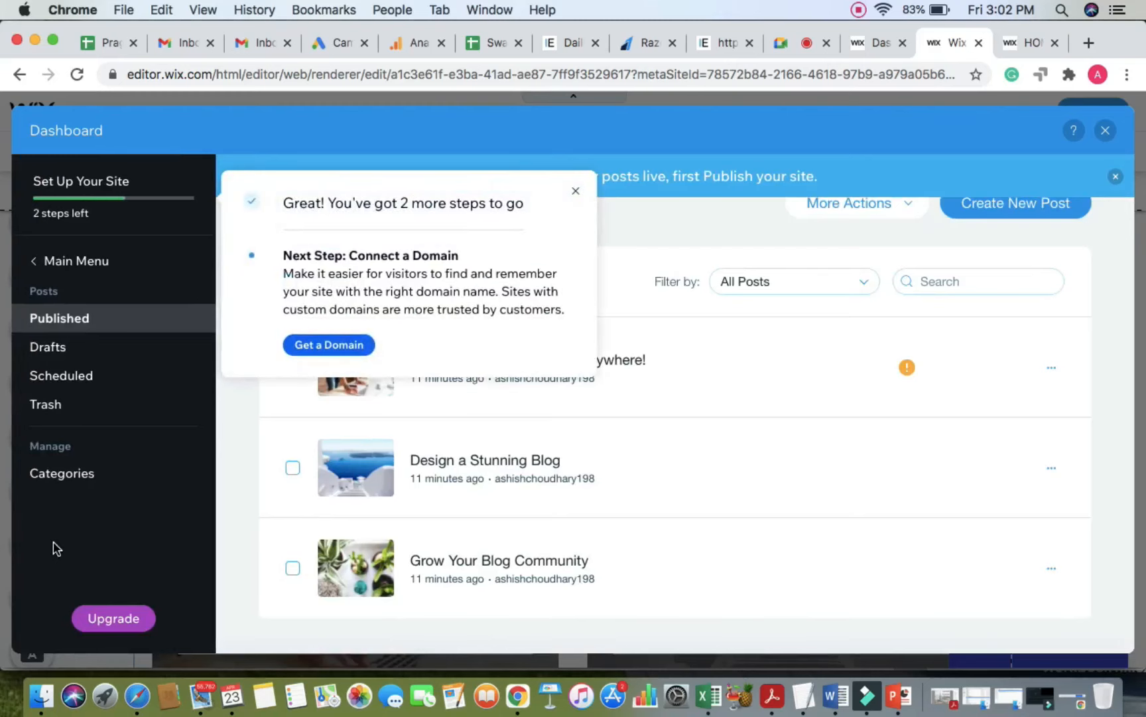
left_click(1096, 135)
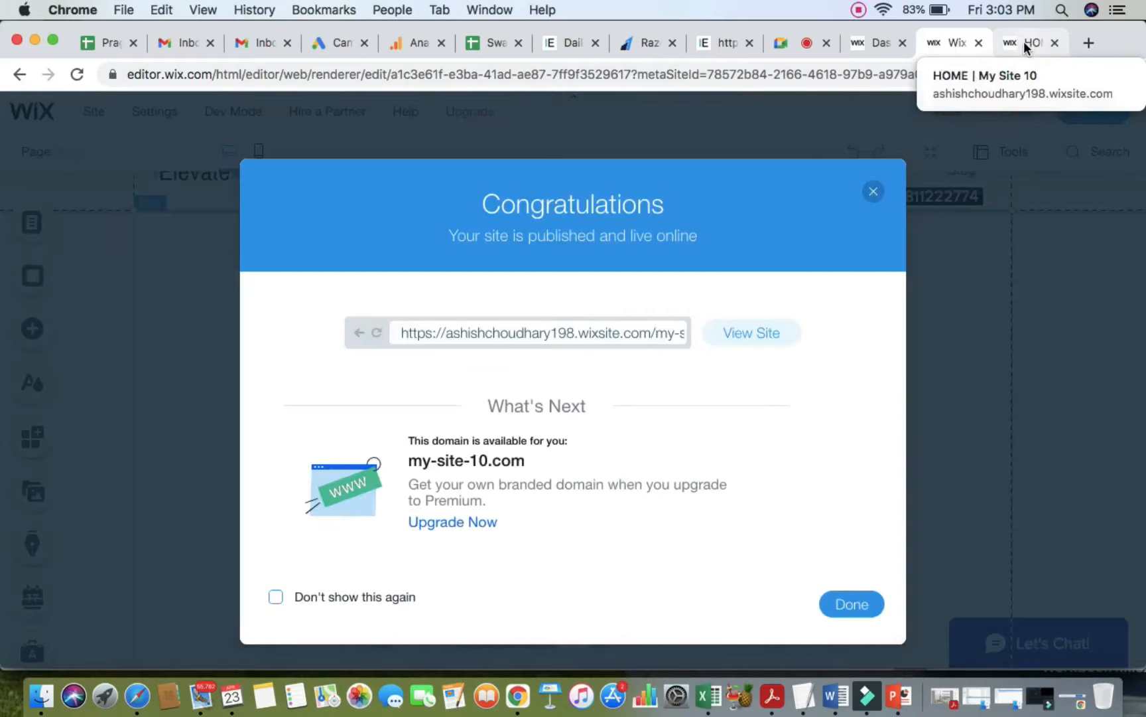
left_click(1023, 41)
left_click(842, 78)
key("Return")
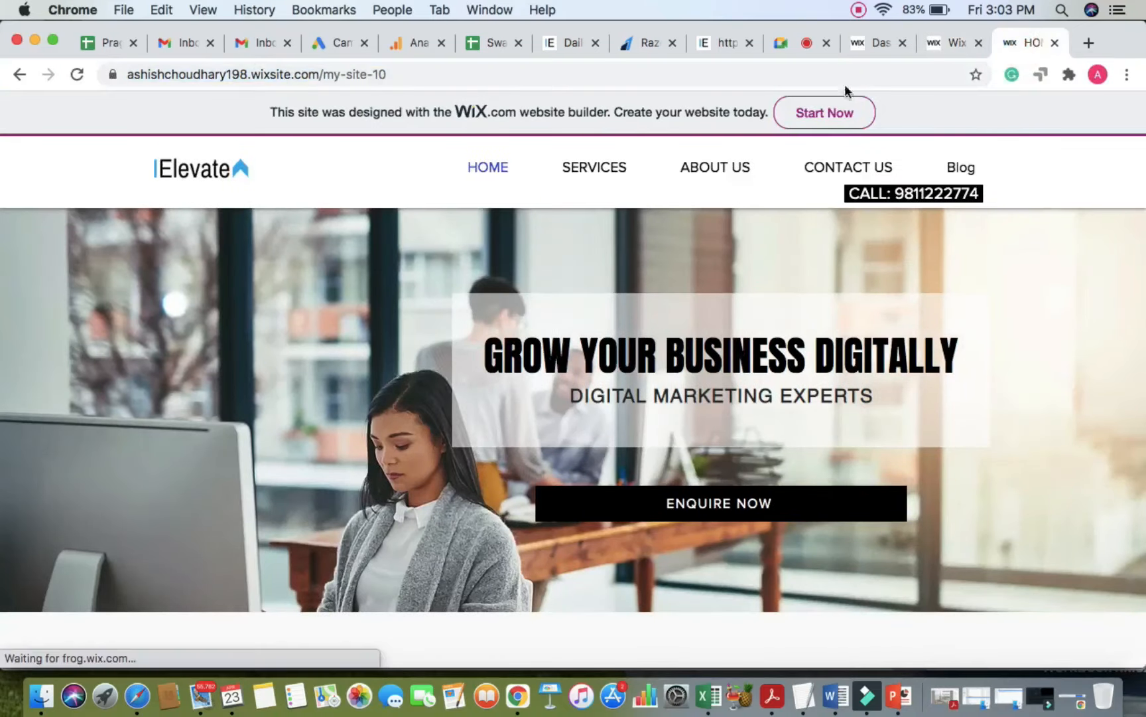
Step: On the live site, open Blog and the post 'Now You Can Blog from Everywhere!', reload it, then return to the editor
left_click(966, 170)
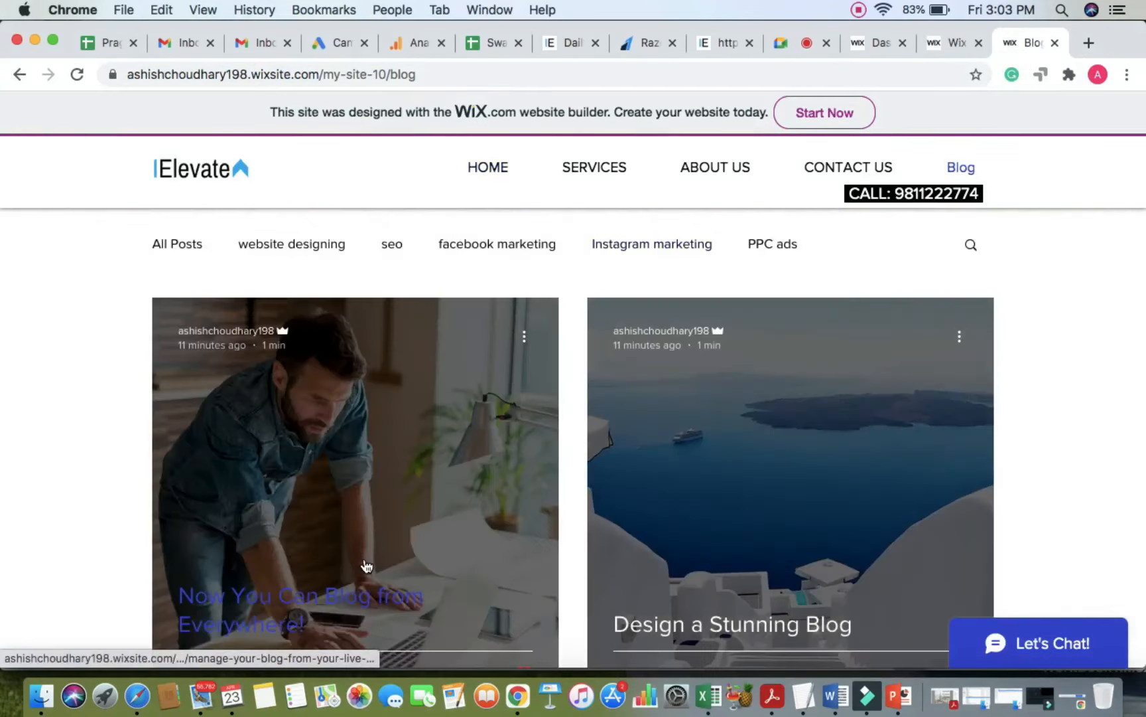
scroll(366, 565, "down", 3)
left_click(327, 514)
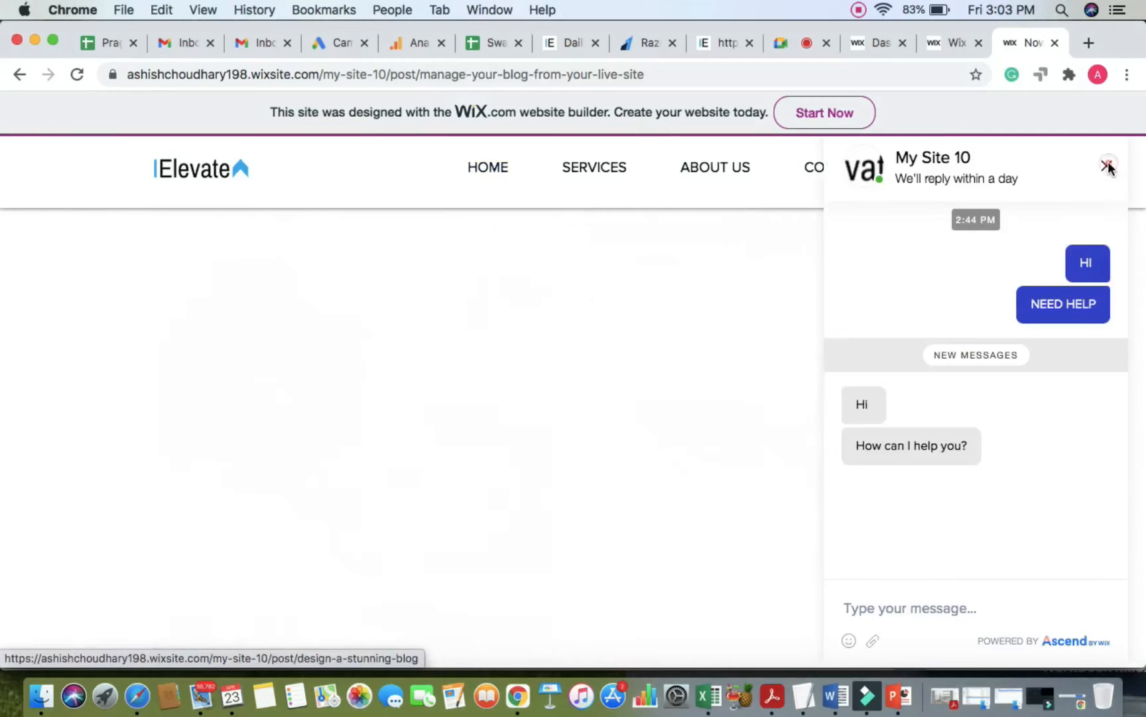
left_click(1108, 166)
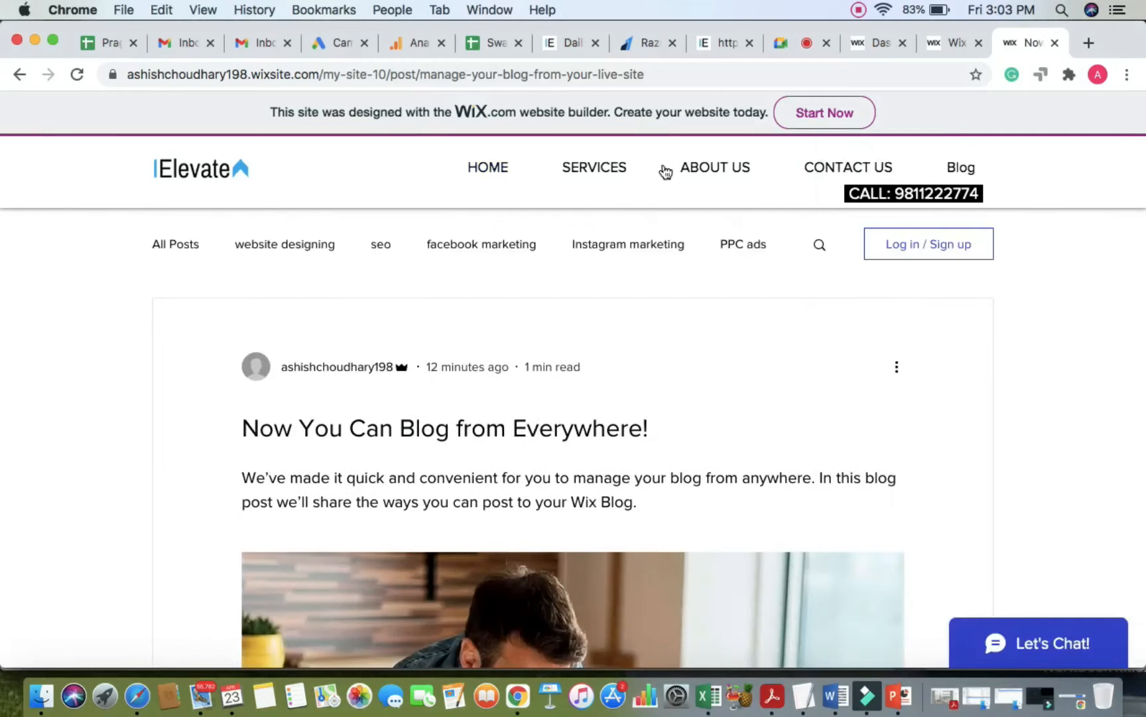
left_click(736, 69)
key("Return")
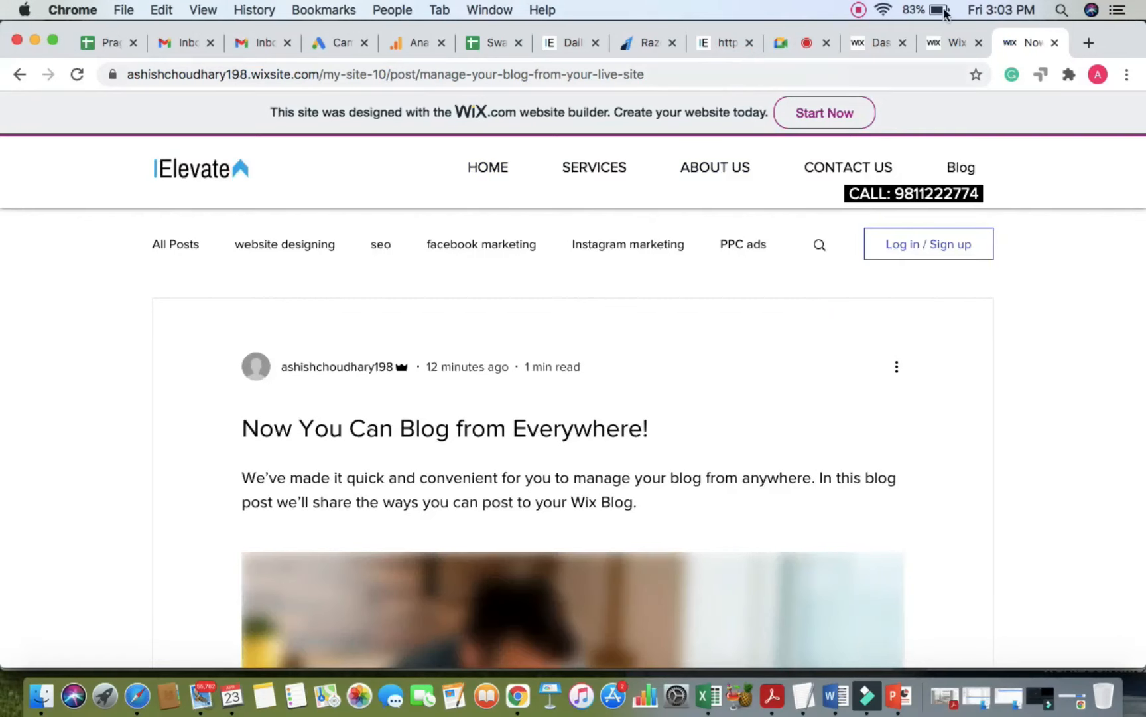
left_click(952, 42)
left_click(873, 189)
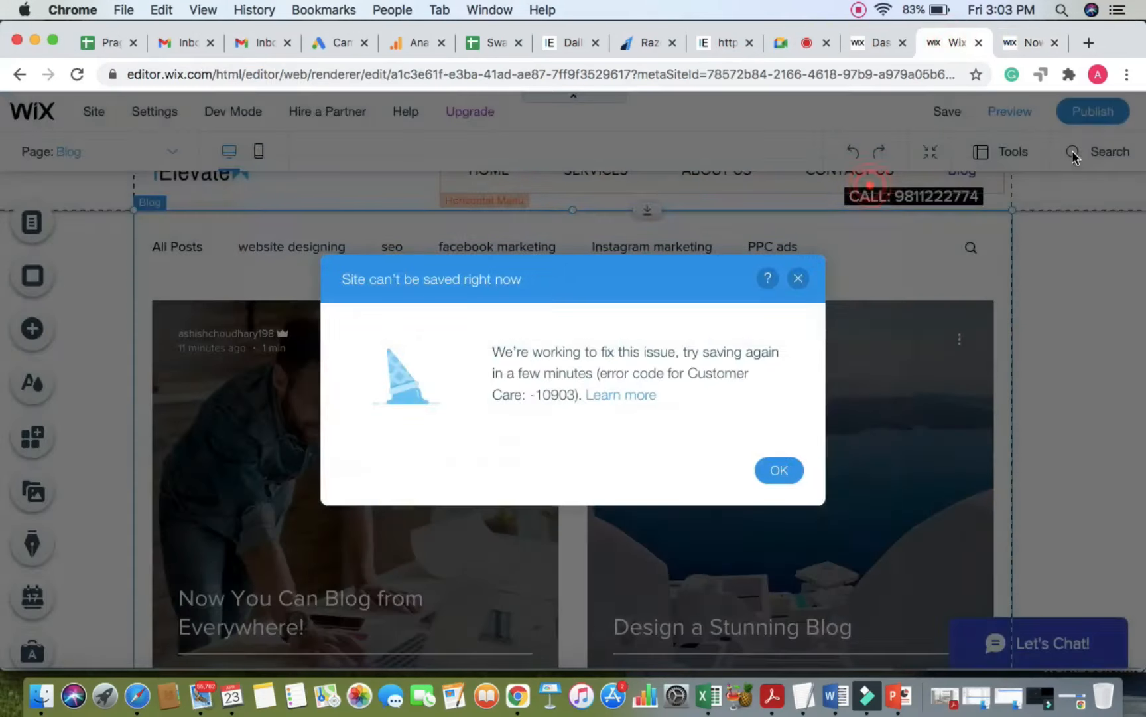
Step: Dismiss the saving error after retrying publish, then reload the live post page
left_click(1090, 113)
left_click(799, 279)
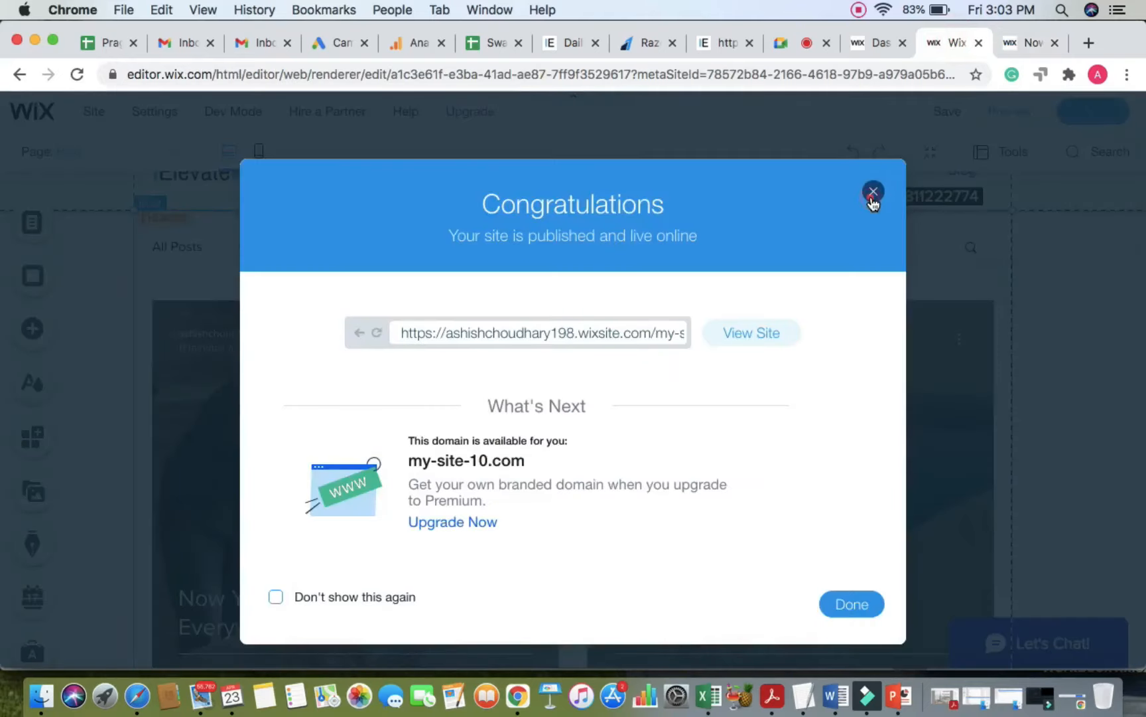
left_click(873, 197)
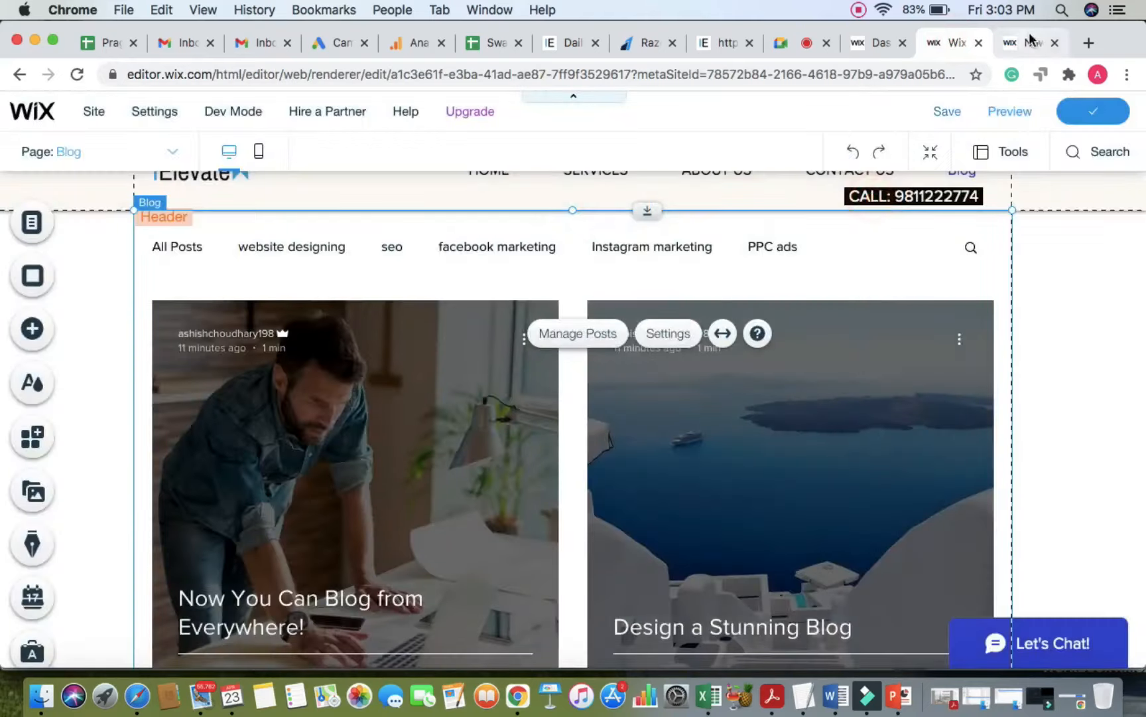
left_click(1031, 41)
left_click(876, 78)
key("Return")
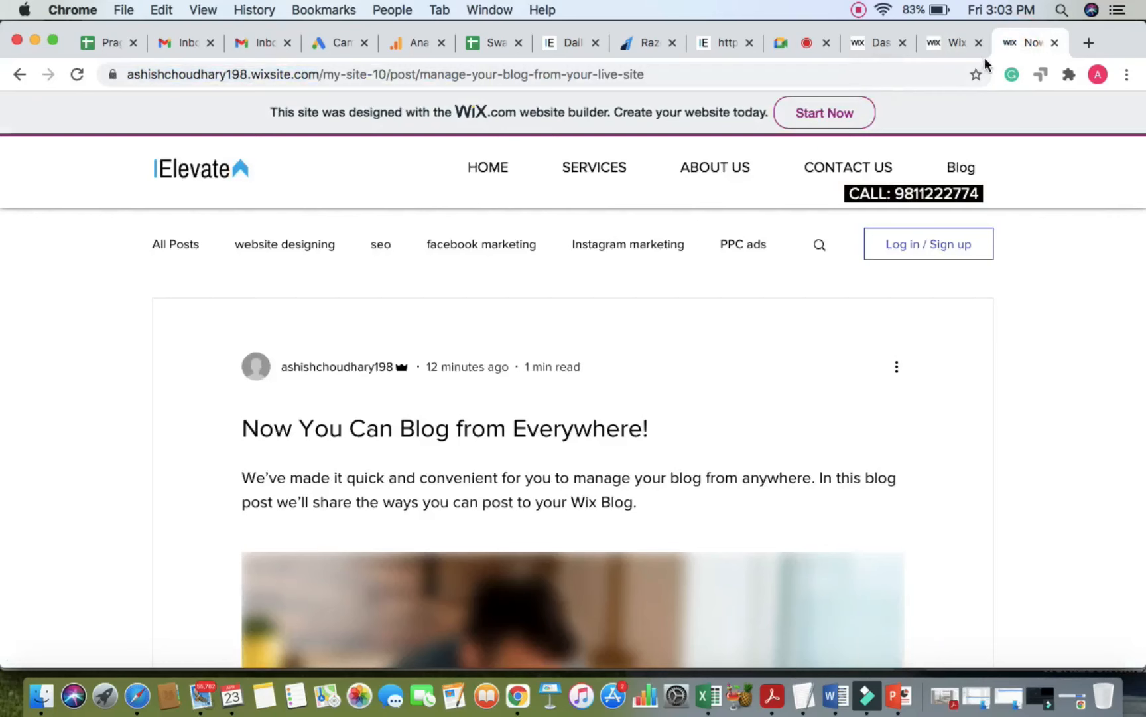
Step: Republish the site from the editor and open the blog posts list for managing
left_click(953, 42)
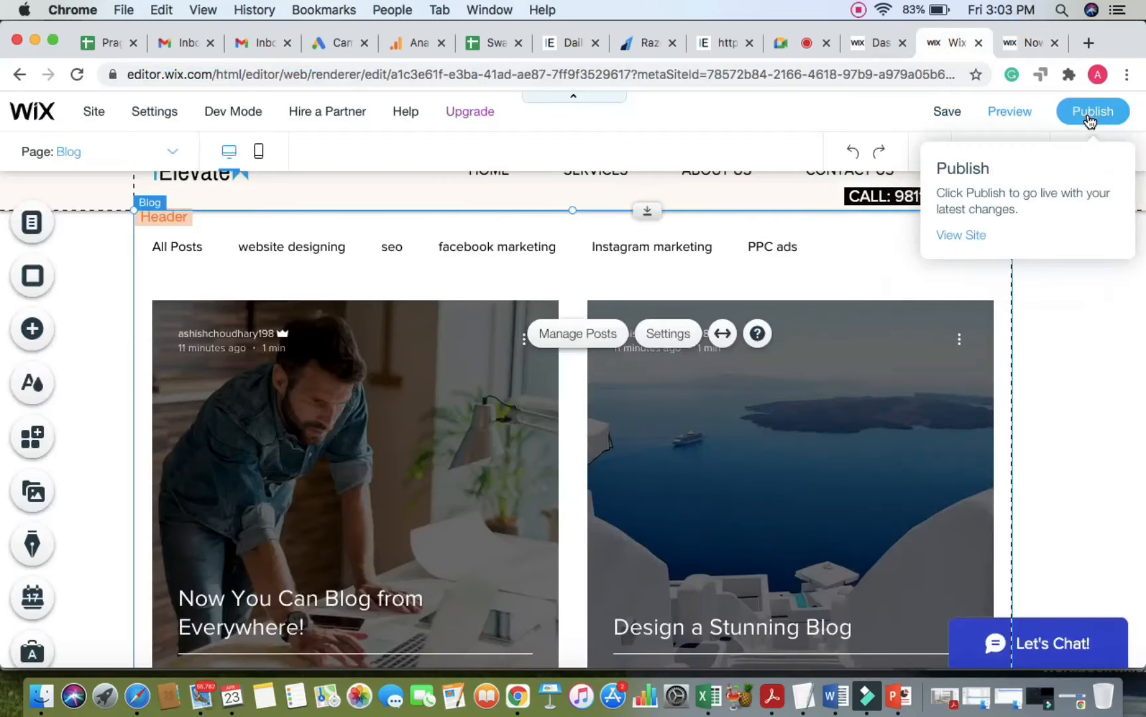
left_click(1089, 117)
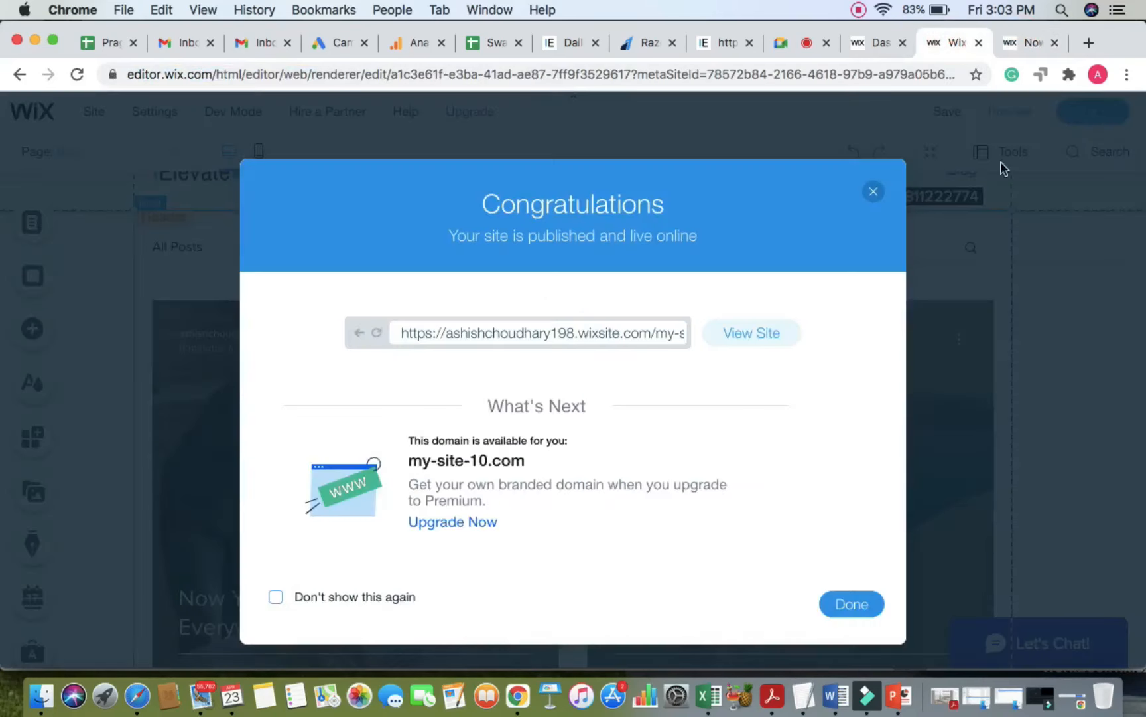
left_click(857, 612)
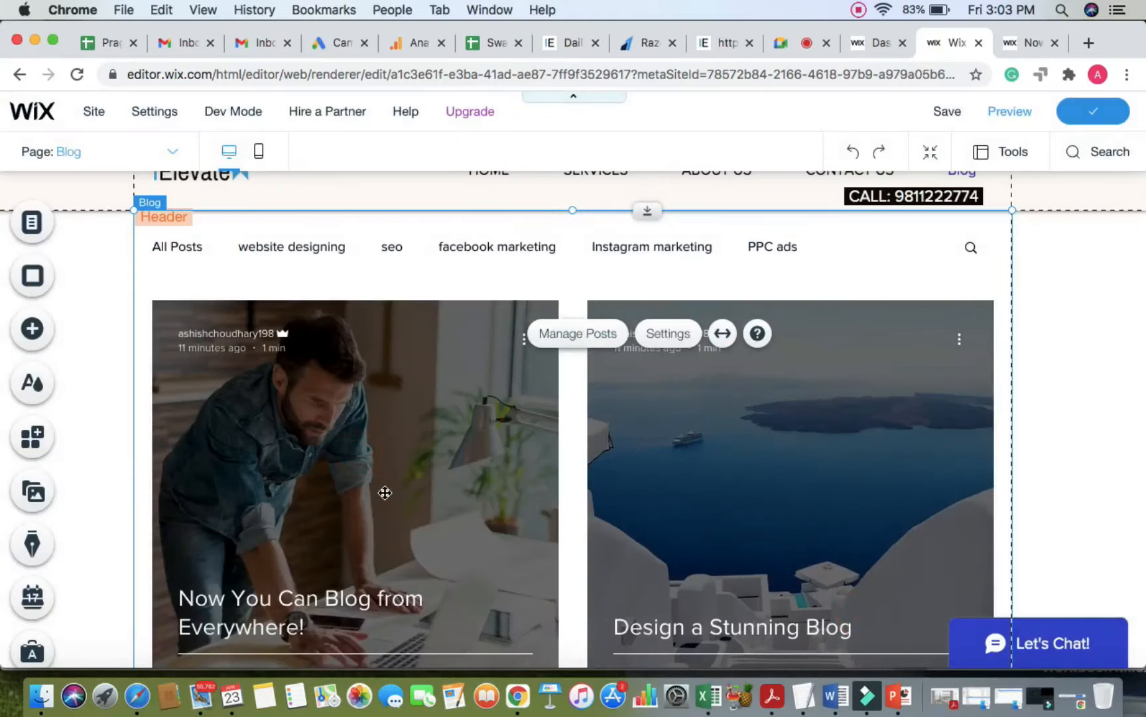
scroll(384, 488, "down", 2)
scroll(386, 490, "up", 1)
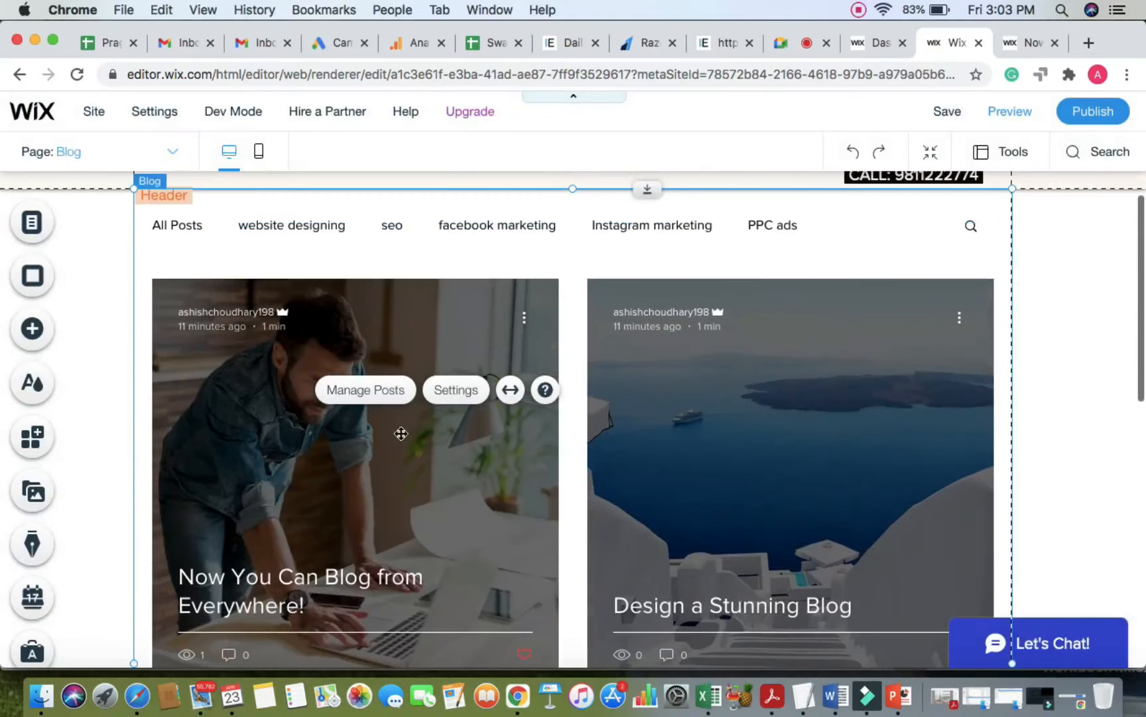
left_click(364, 398)
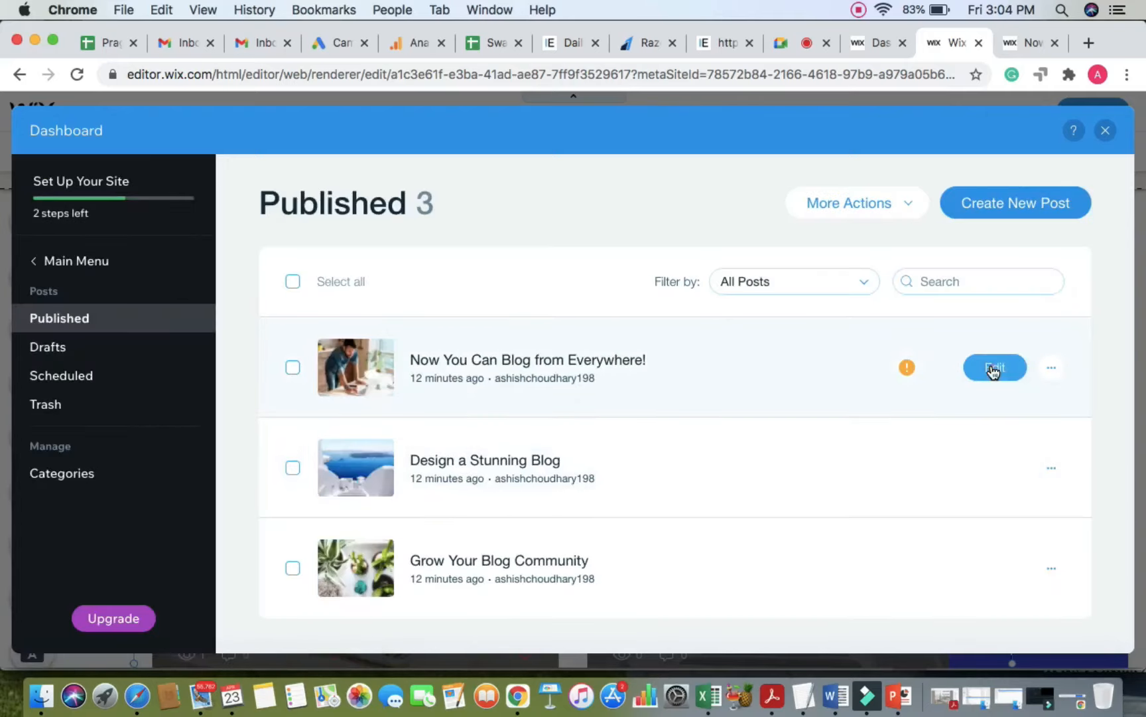
Step: Publish the update to the first blog post and close the Blog Dashboard
left_click(990, 367)
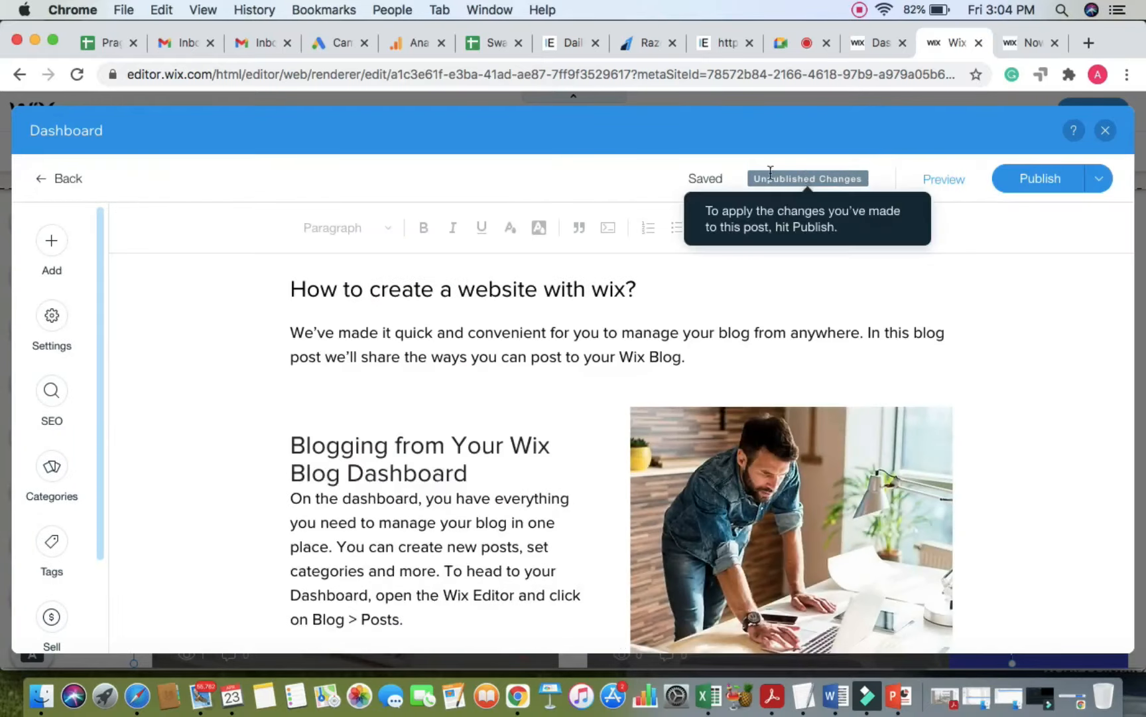
left_click(1032, 182)
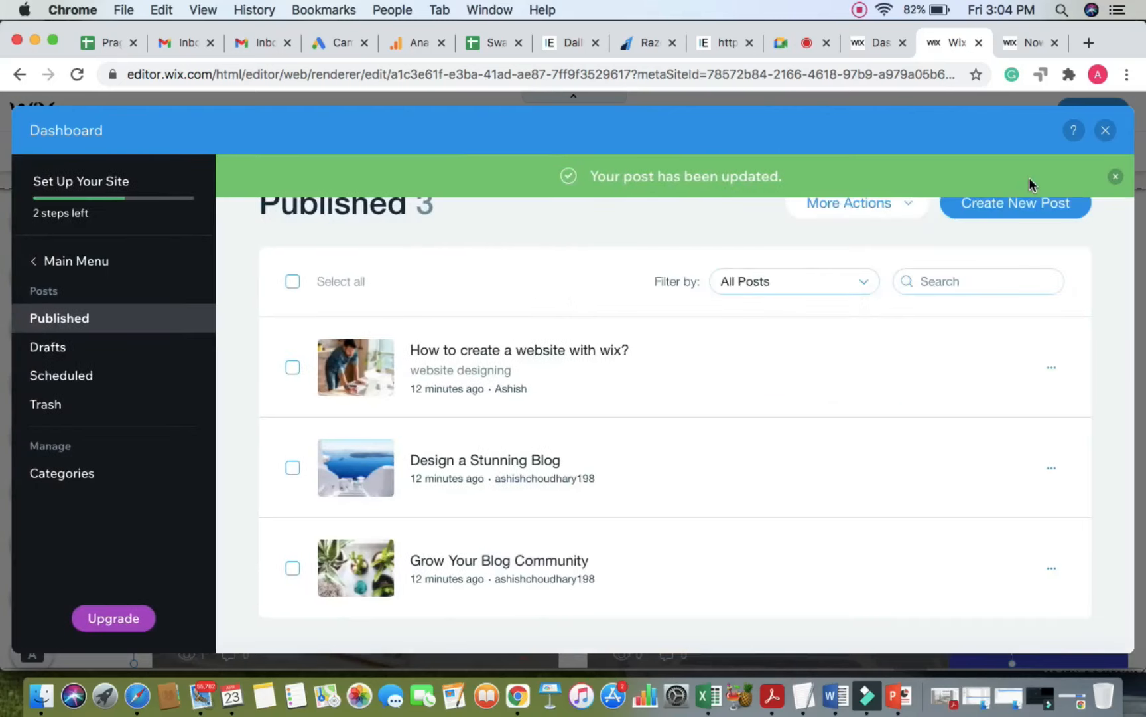
left_click(1105, 130)
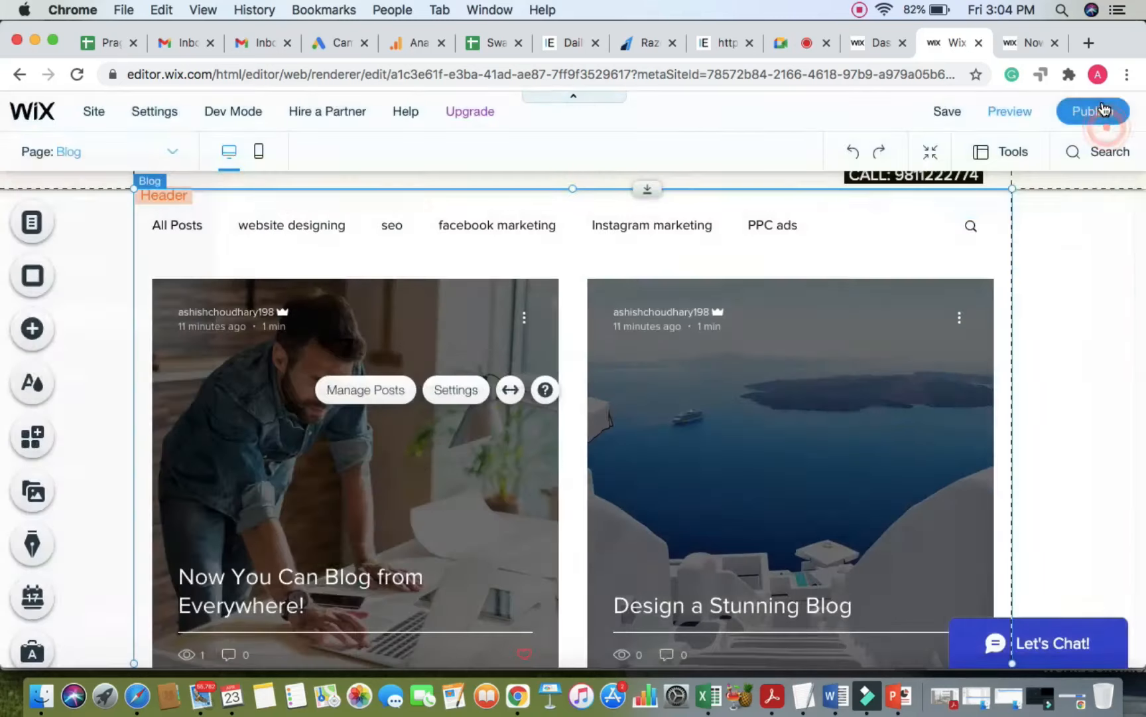
Step: Publish the site and select the live blog post's web address to reload it
left_click(1100, 111)
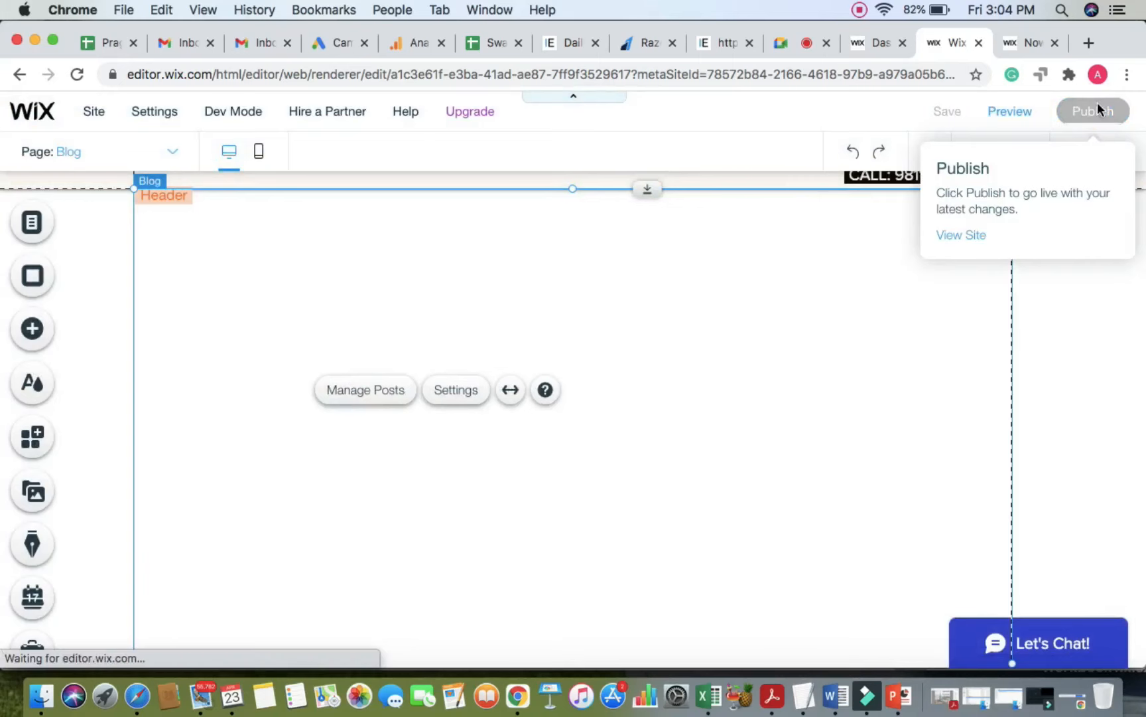
left_click(1032, 41)
left_click(886, 76)
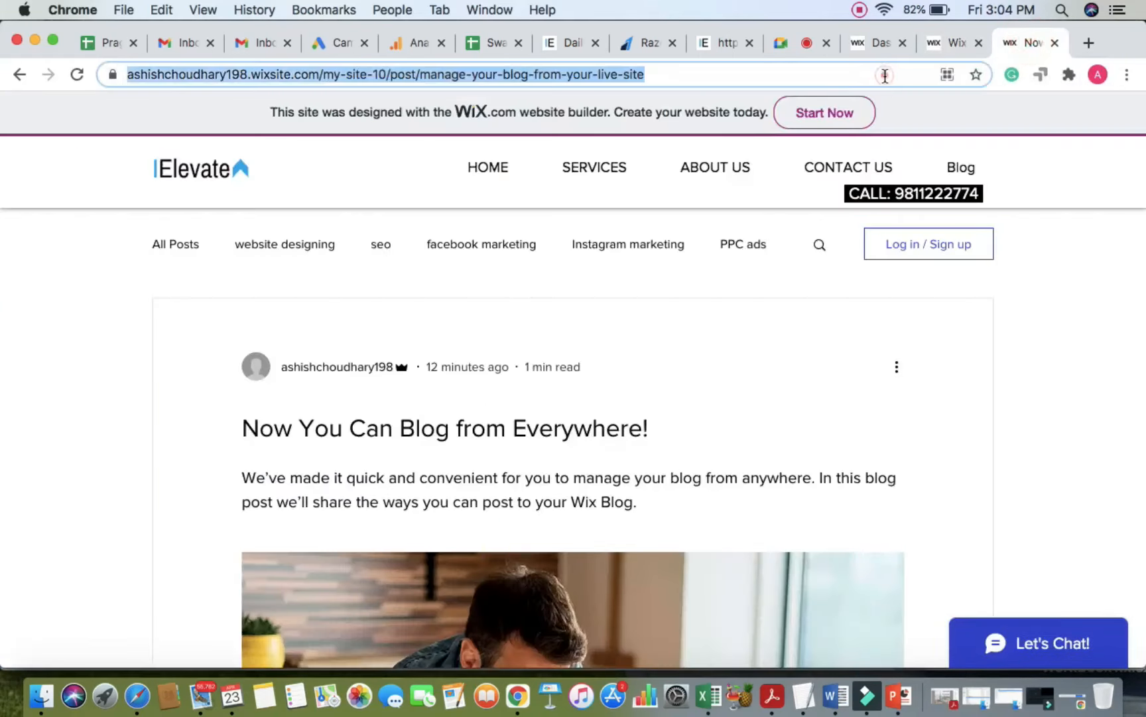
Step: Reload the live post and check its title 'How to create a website with wix?'
key("Return")
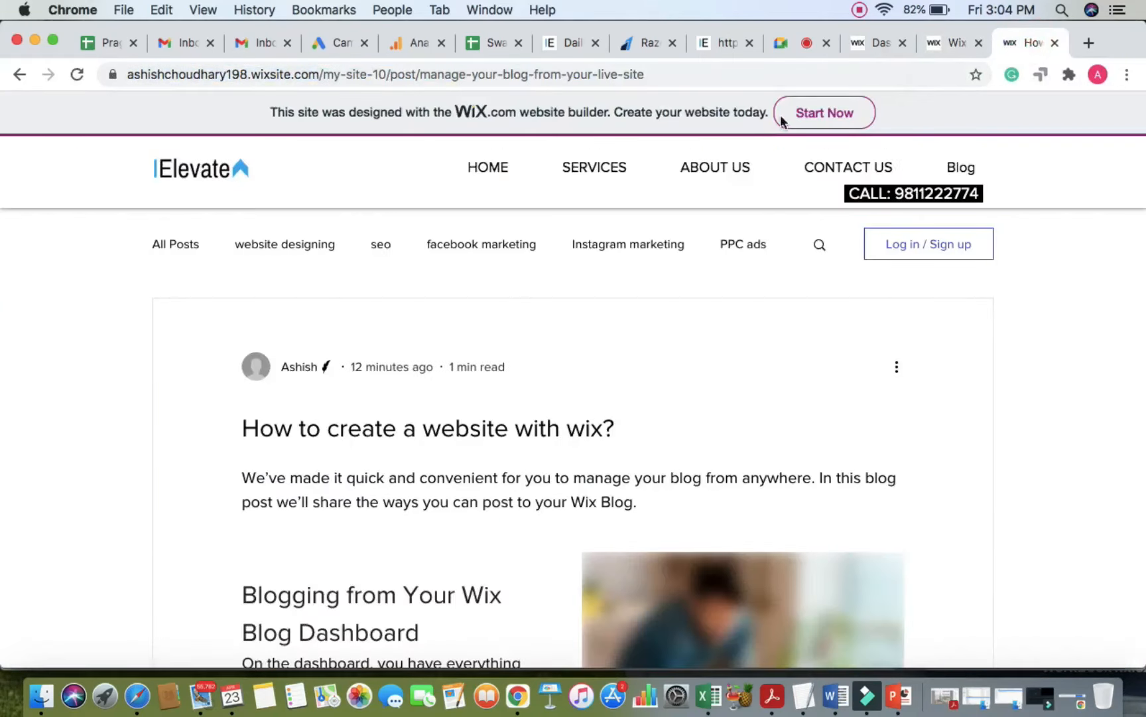
scroll(569, 438, "down", 1)
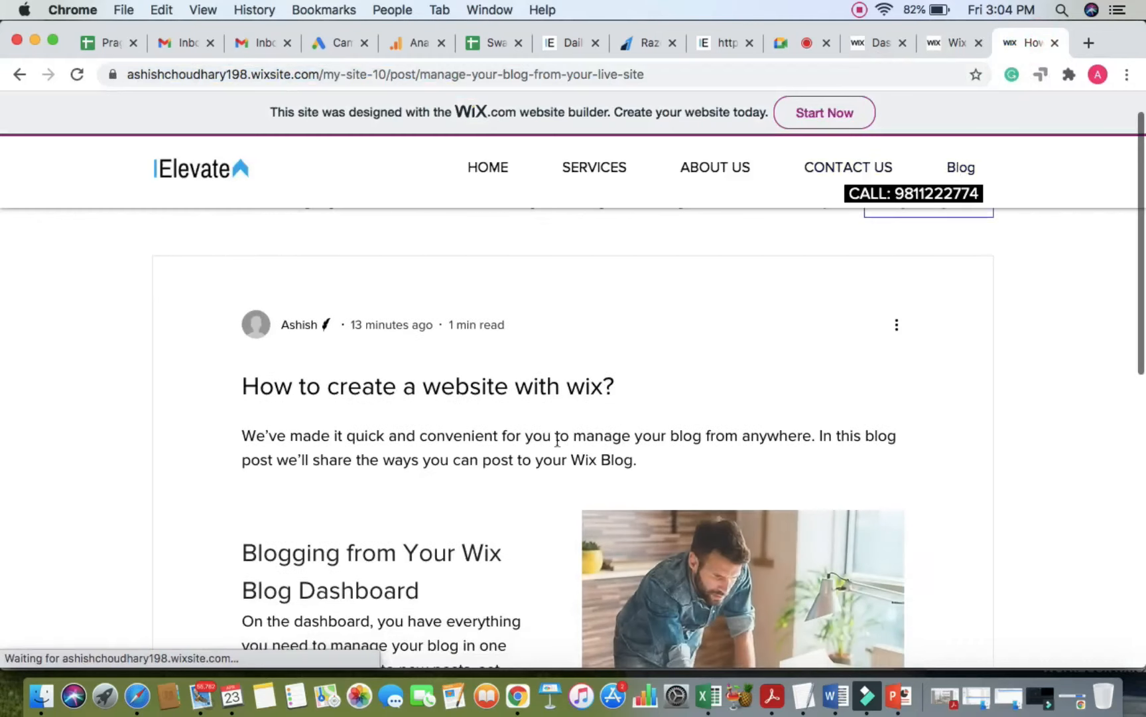
triple_click(415, 386)
left_click(417, 443)
scroll(465, 464, "down", 10)
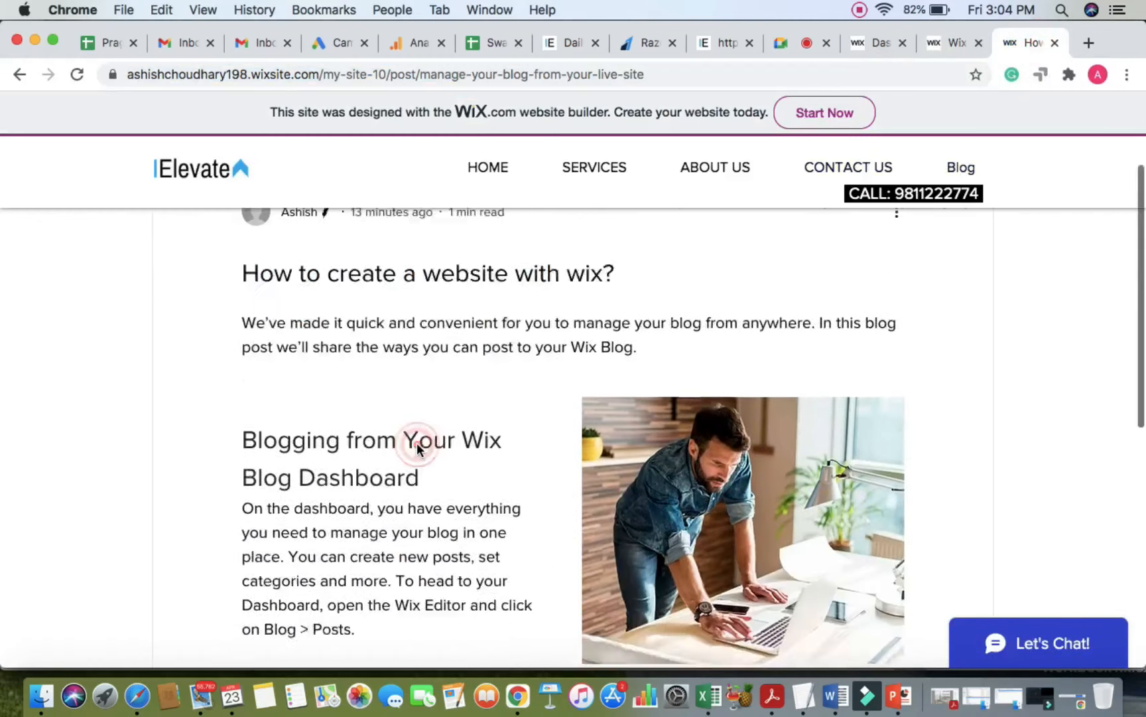
scroll(506, 502, "down", 4)
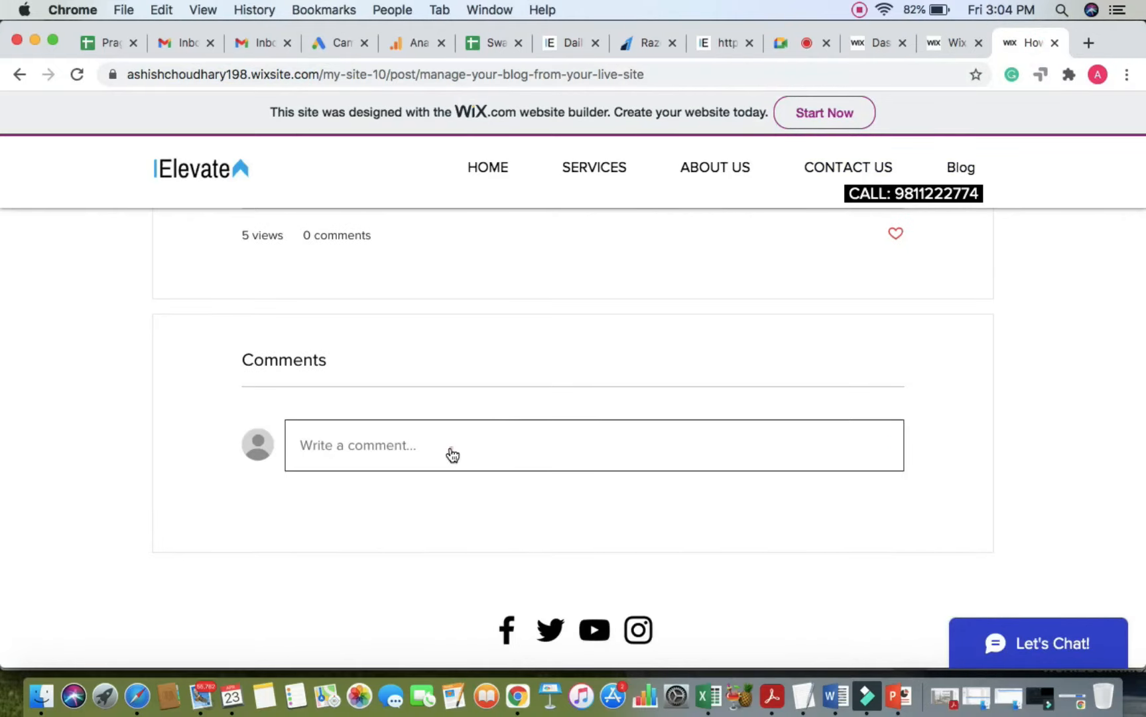
Step: Post a 'nice infor' comment on the blog post and dismiss the sign-up prompt
left_click(451, 455)
scroll(427, 463, "up", 2)
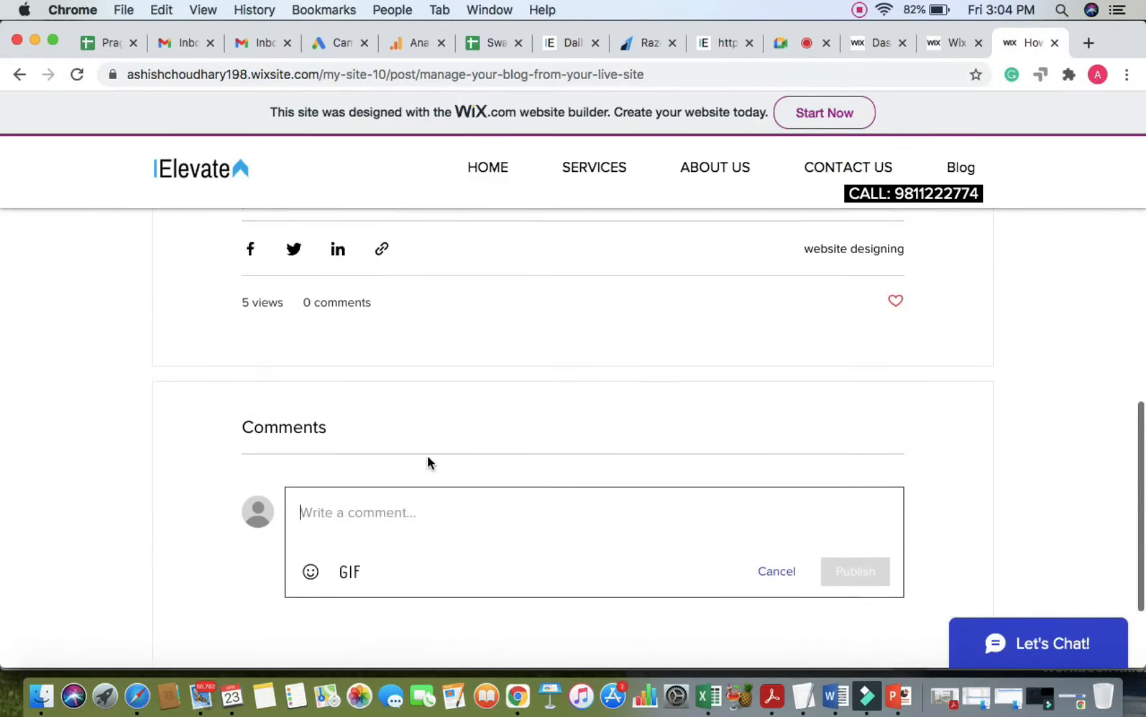
left_click(423, 522)
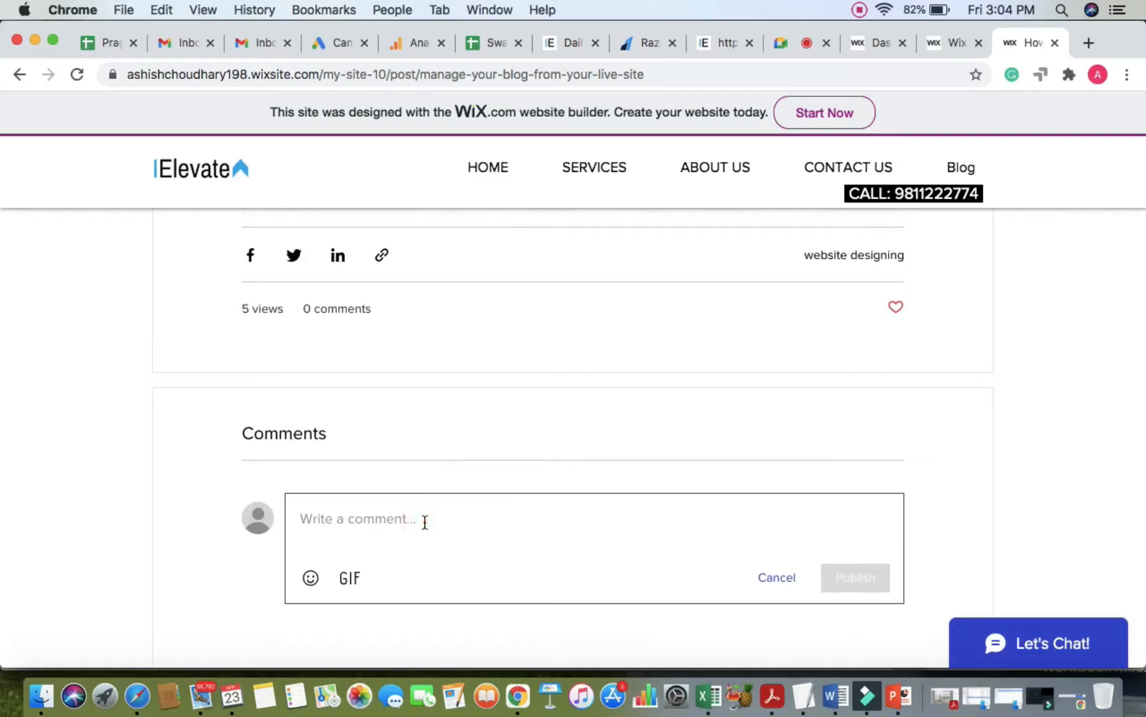
type("nice inform")
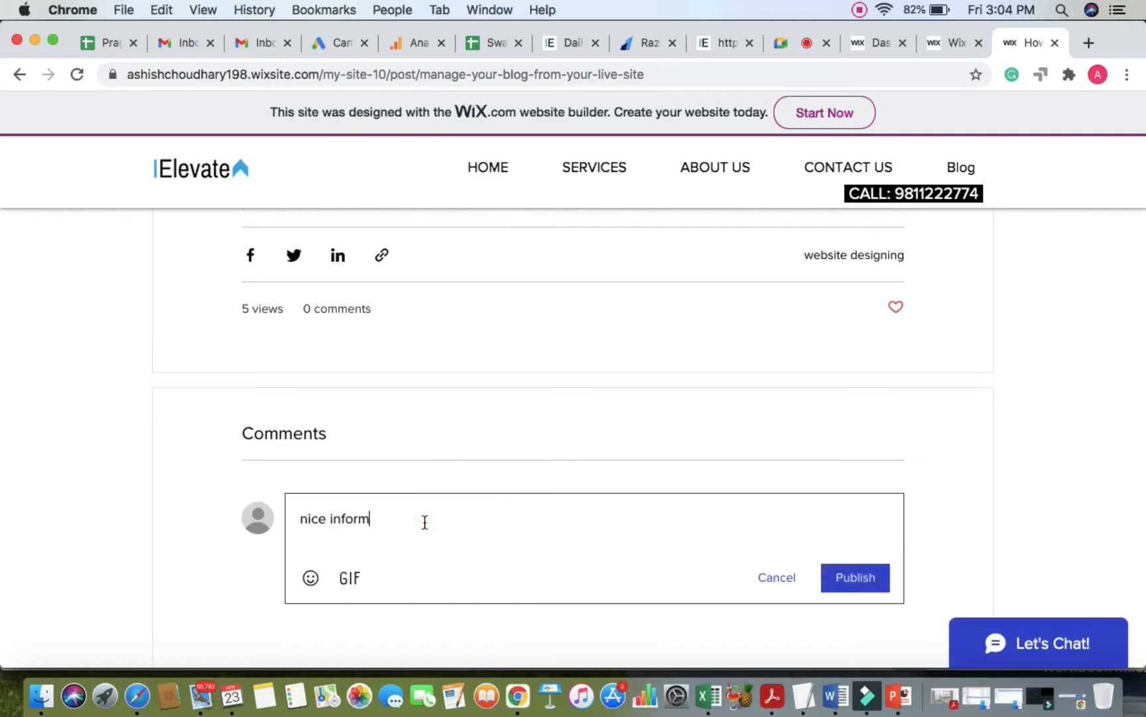
left_click(858, 580)
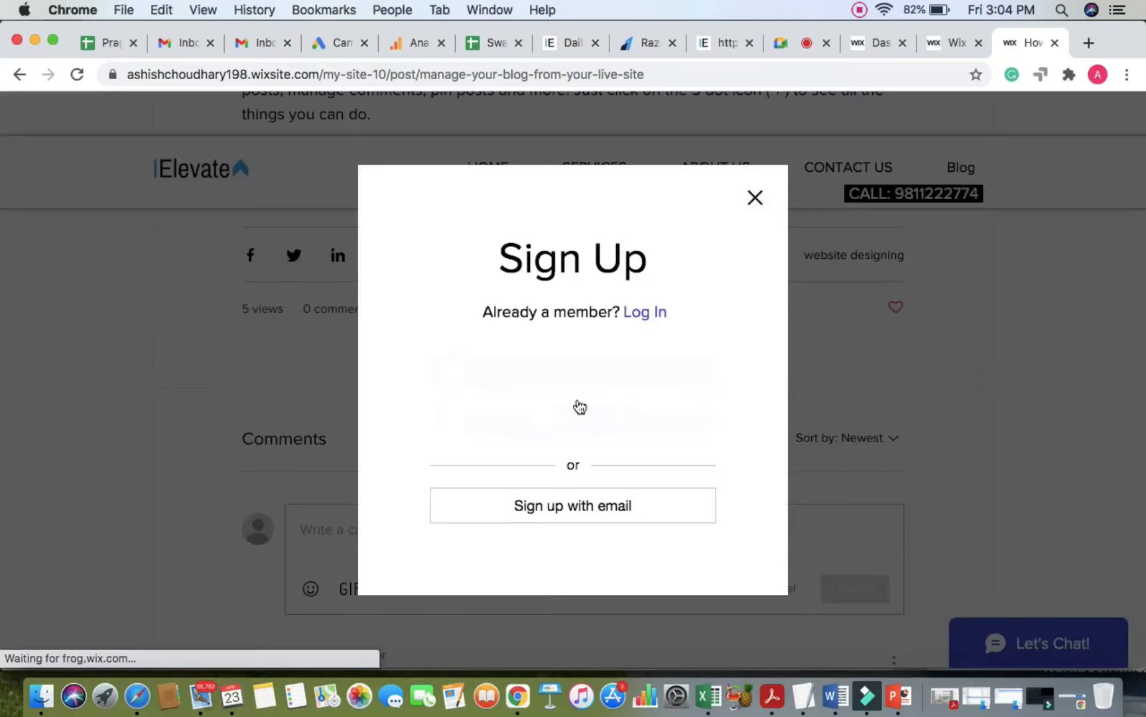
left_click(755, 197)
Step: Go to the live site's HOME page, then return to the Wix editor tab
scroll(678, 417, "down", 5)
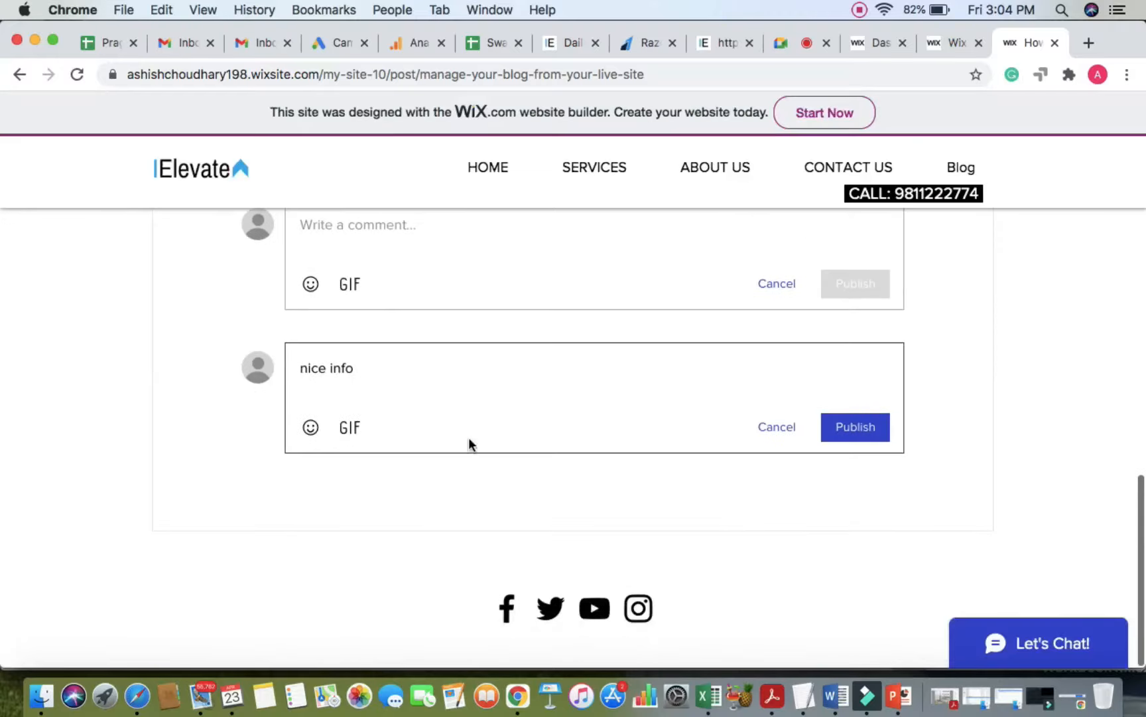
scroll(468, 442, "up", 2)
scroll(590, 424, "up", 1)
scroll(621, 477, "down", 2)
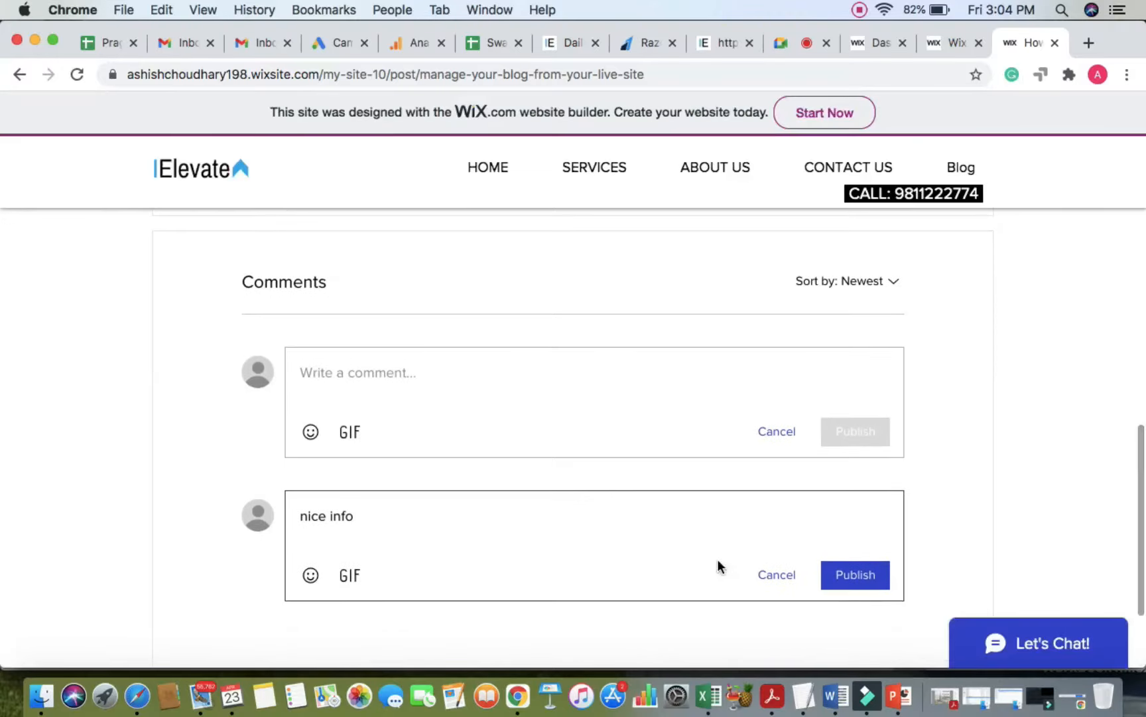
left_click(786, 44)
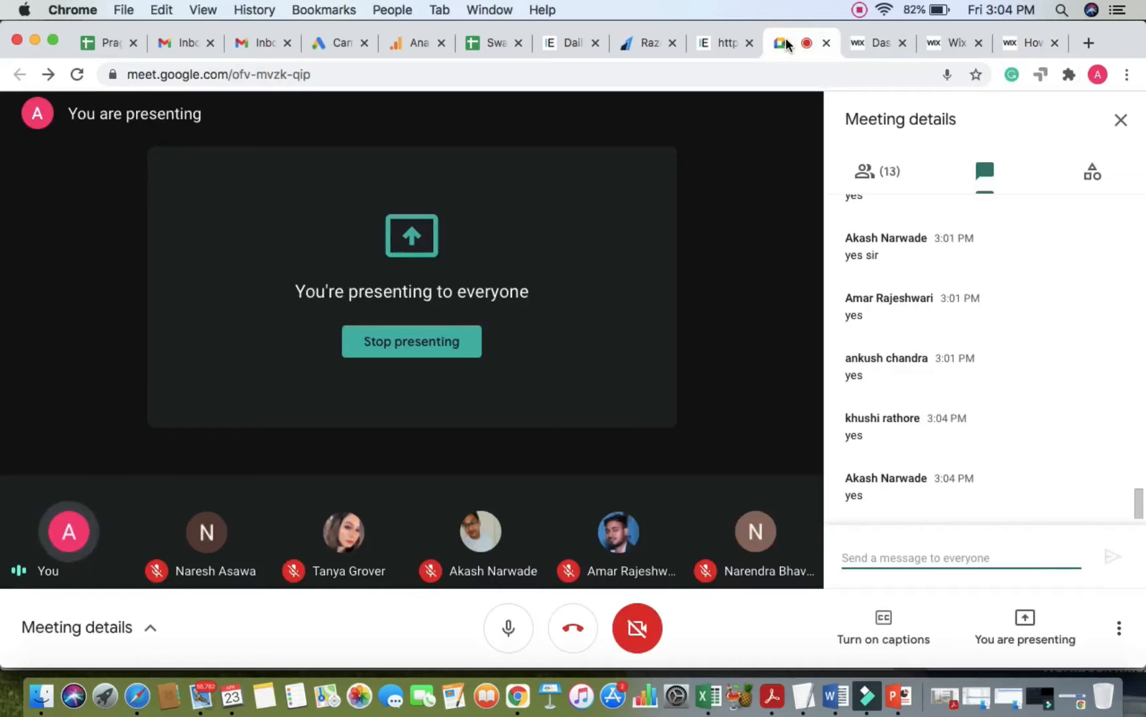
left_click(1025, 42)
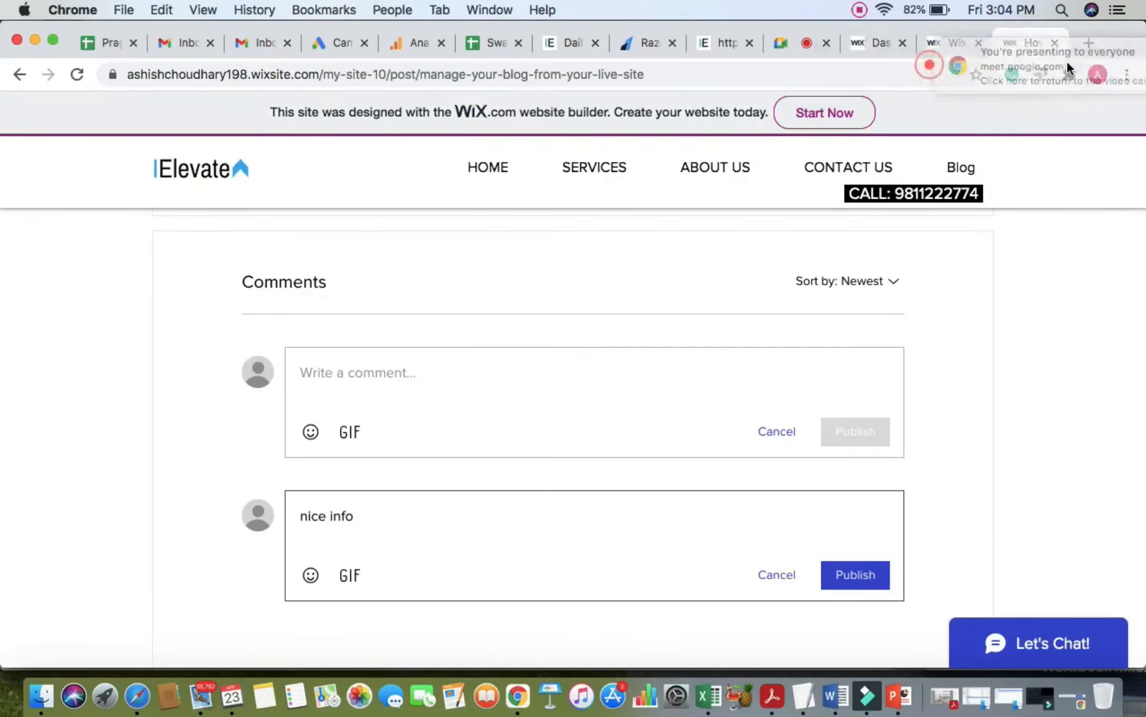
scroll(947, 248, "up", 15)
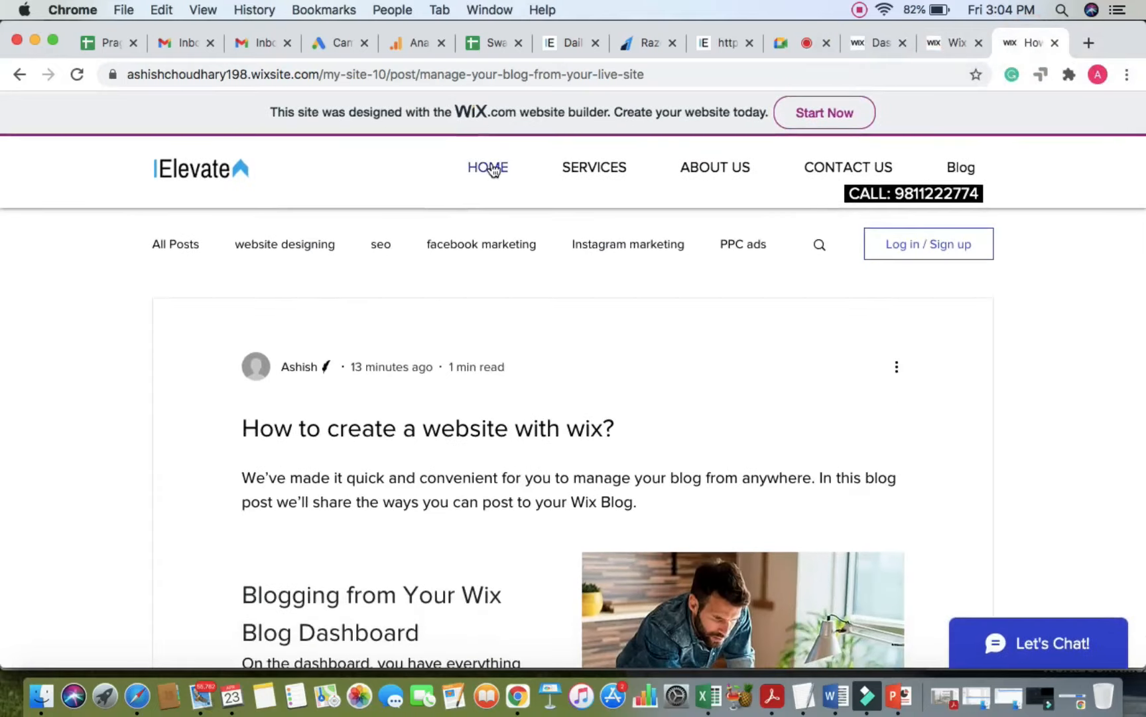
left_click(489, 171)
left_click(942, 42)
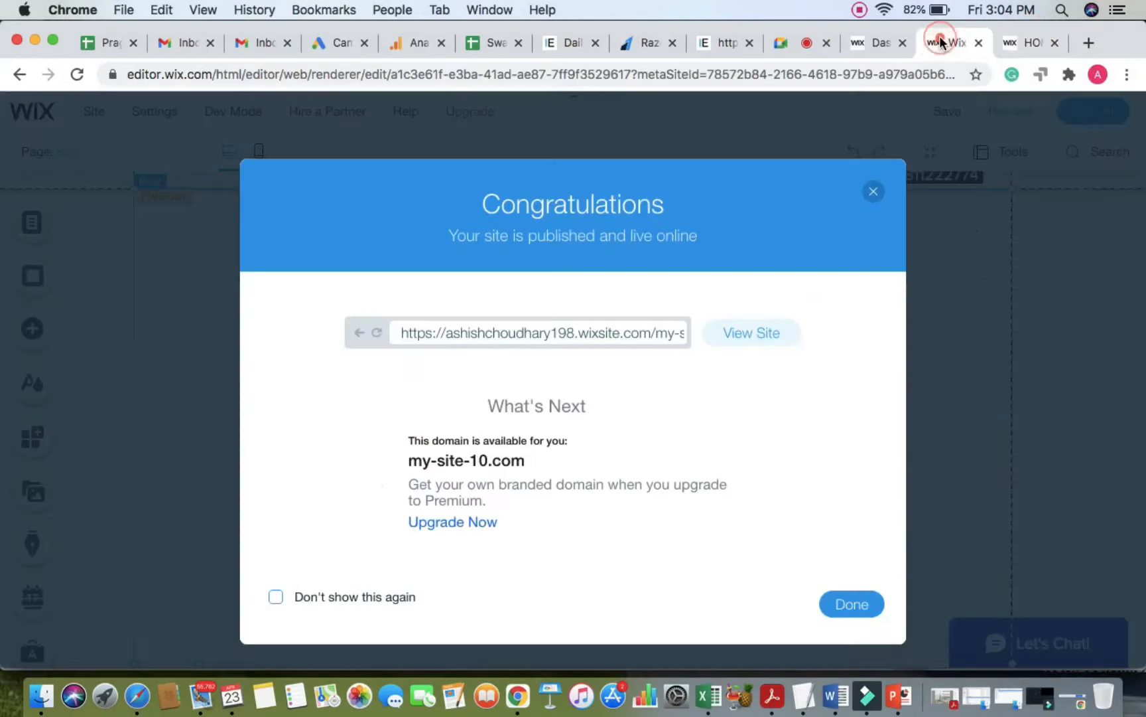
Step: Dismiss the site-published confirmation and switch the editor to the HOME page
left_click(875, 185)
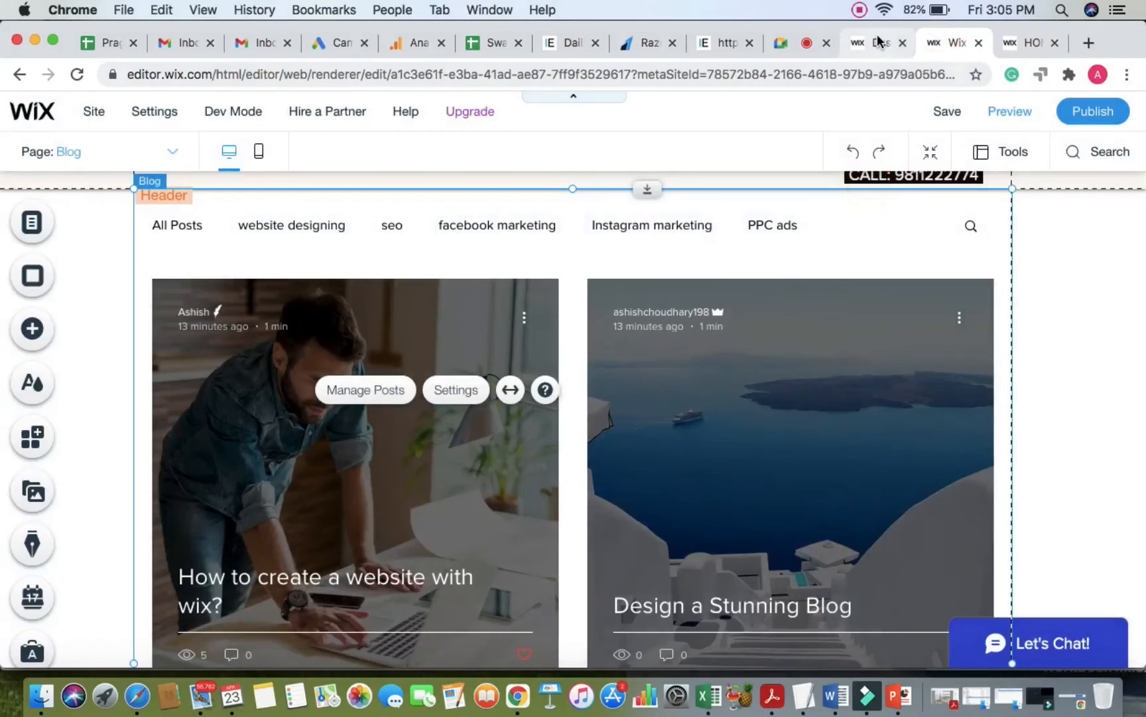
left_click(174, 152)
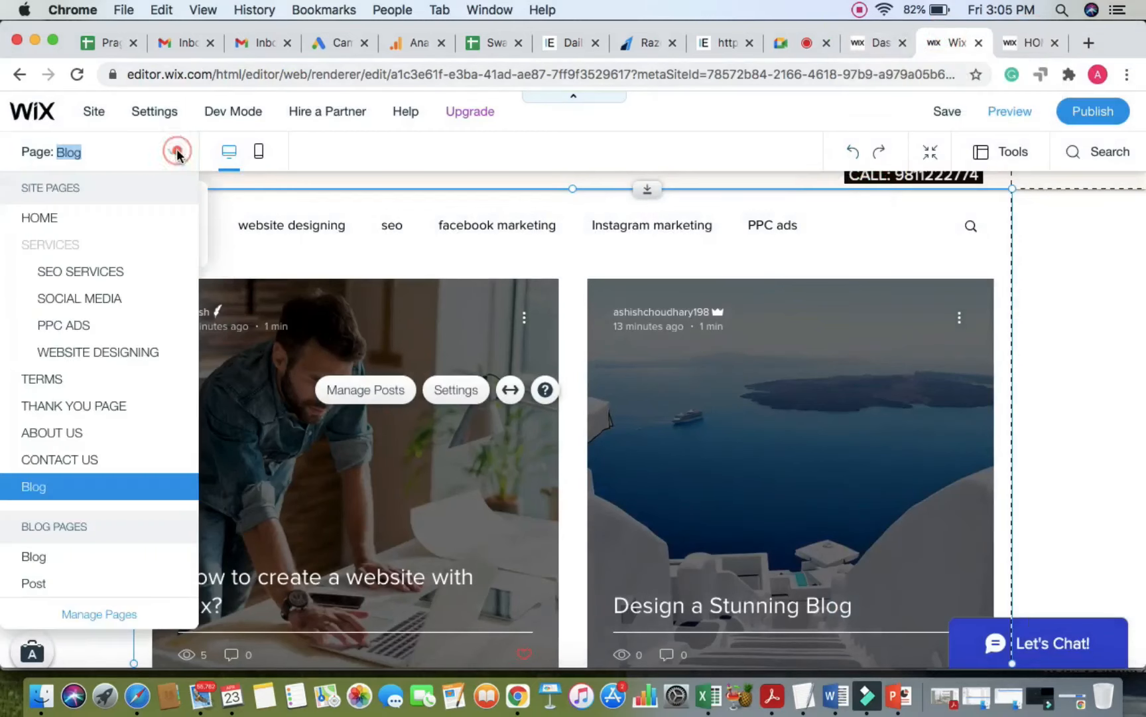
left_click(42, 217)
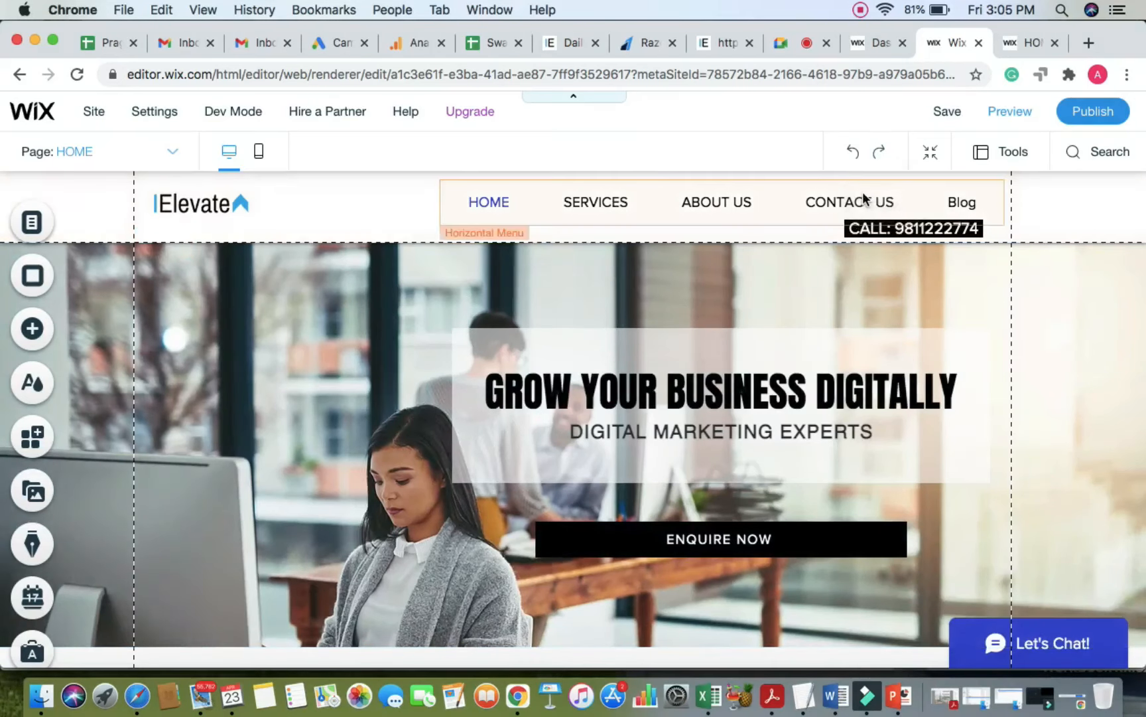
Step: Delete the CONTACT US page in Menus & Pages and confirm the deletion
left_click(30, 221)
scroll(286, 410, "down", 3)
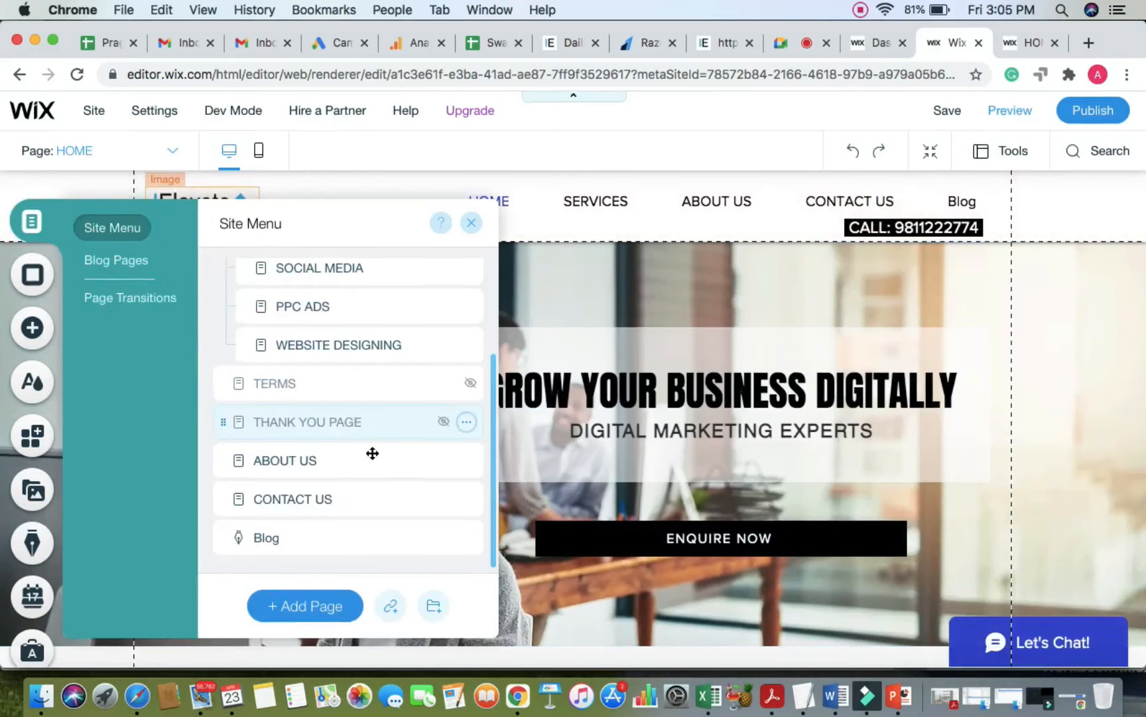
left_click(466, 501)
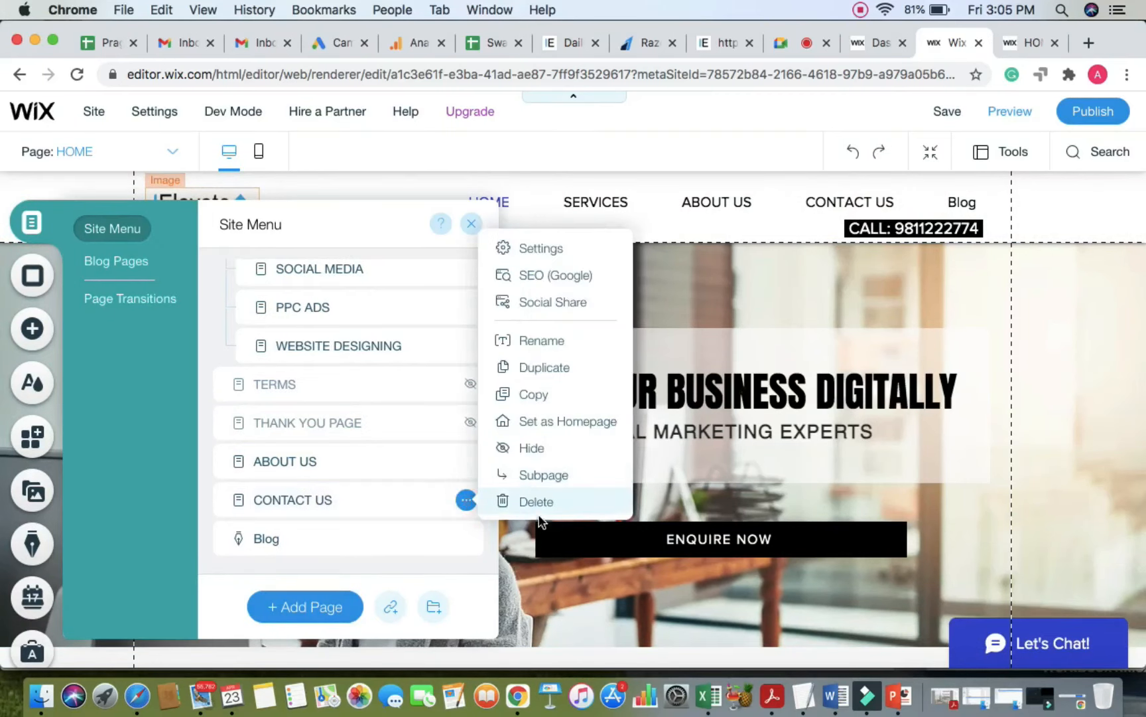
left_click(539, 502)
left_click(771, 453)
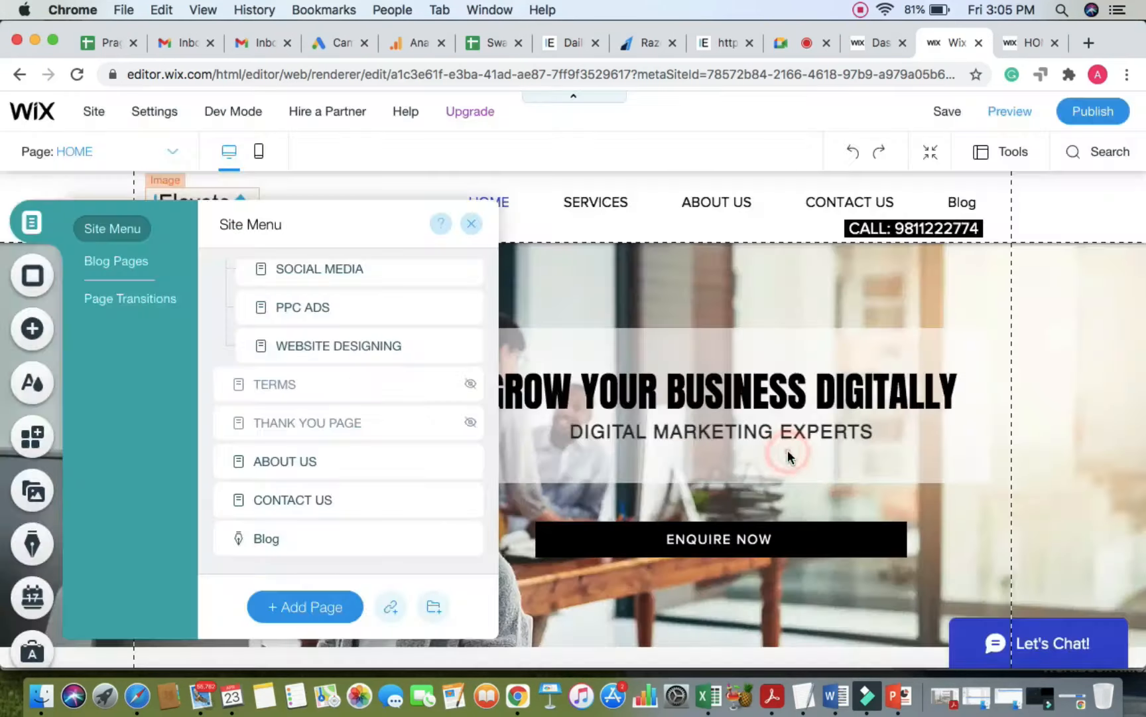
left_click(475, 224)
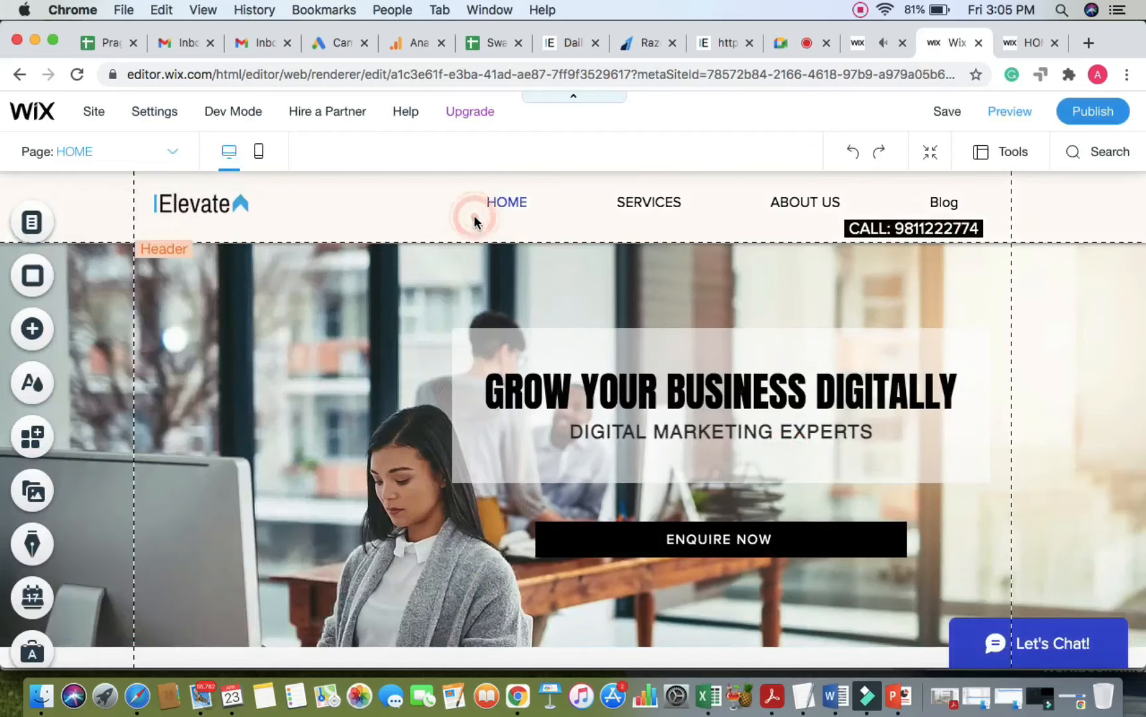
Step: Add an anchor element onto the yellow Contact Me section of the HOME page
scroll(655, 390, "down", 15)
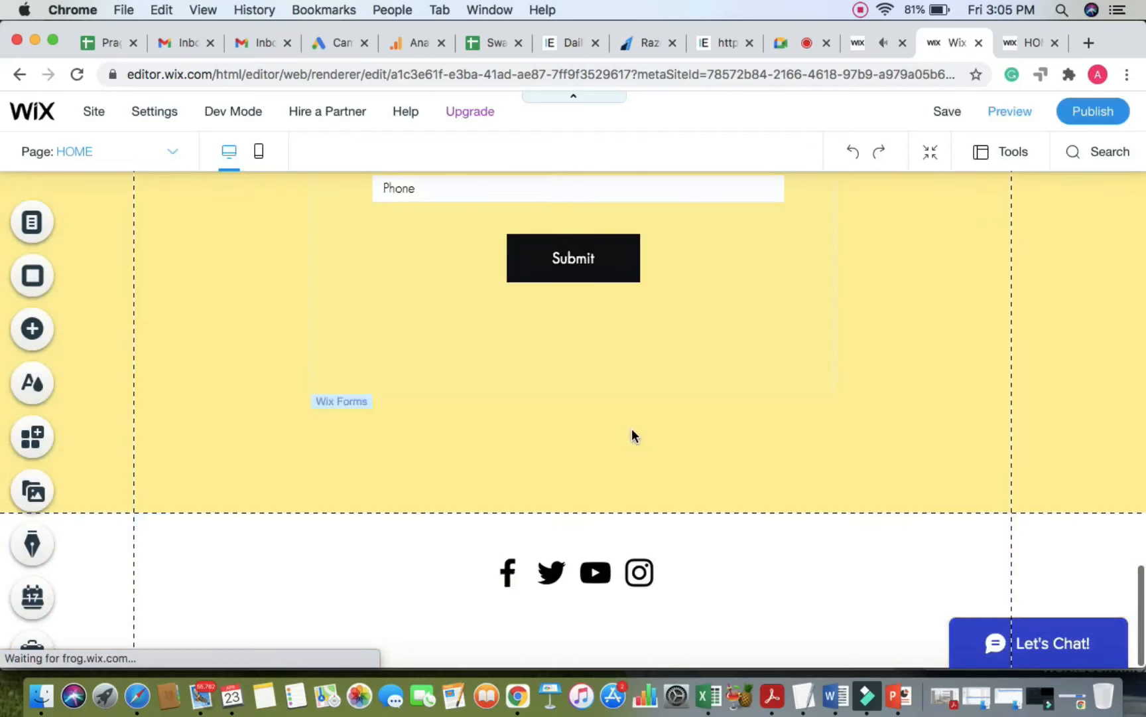
scroll(632, 431, "up", 5)
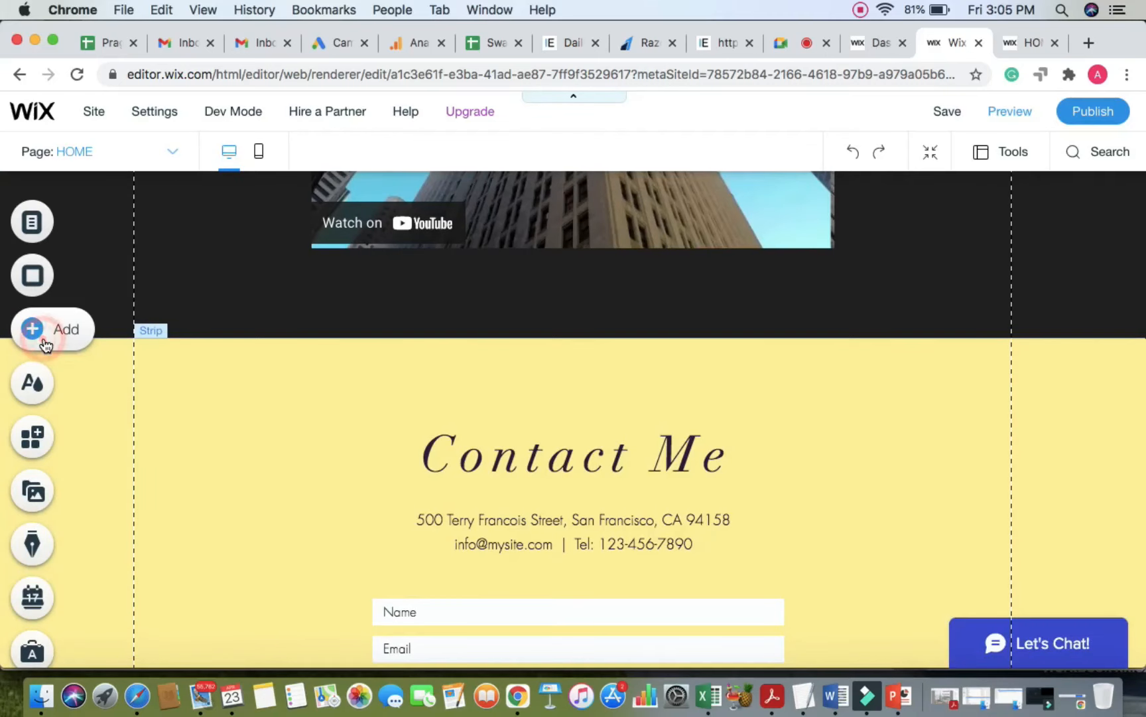
left_click(44, 339)
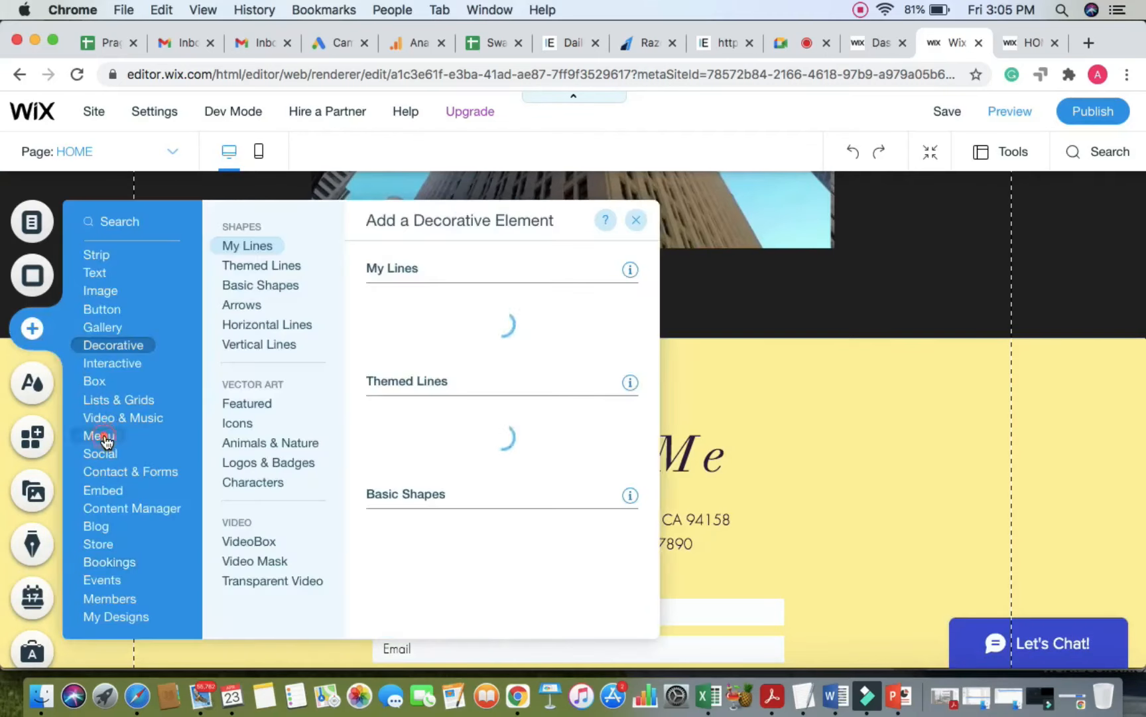
mouse_move(107, 442)
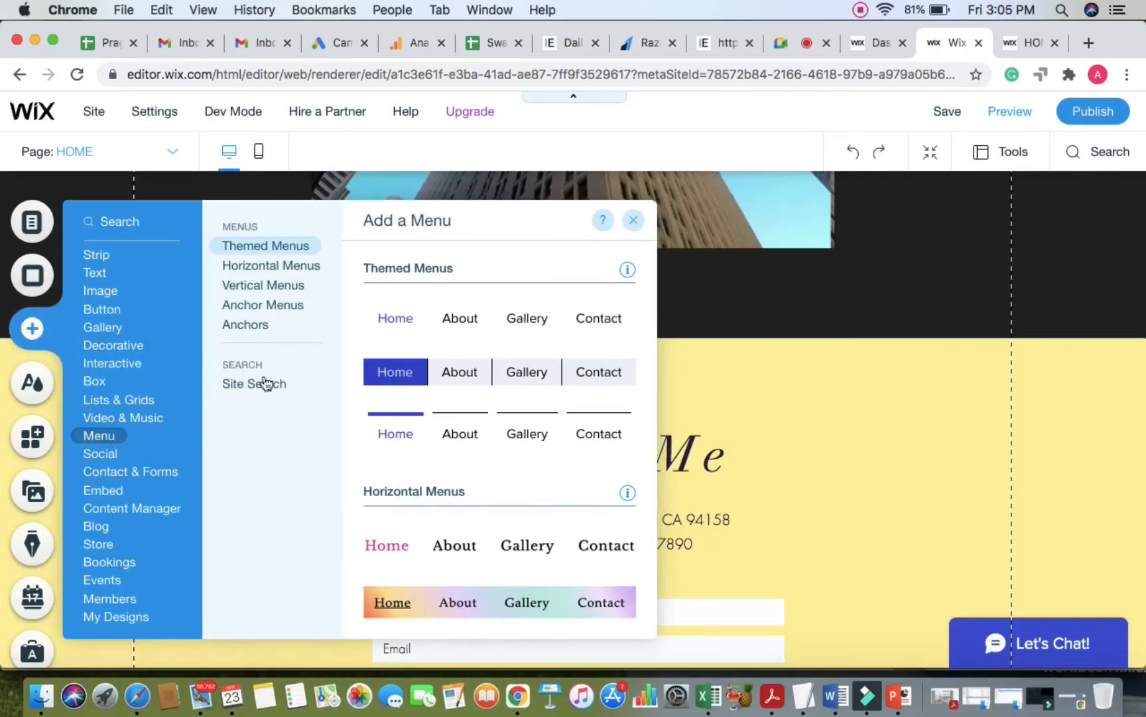
left_click(247, 325)
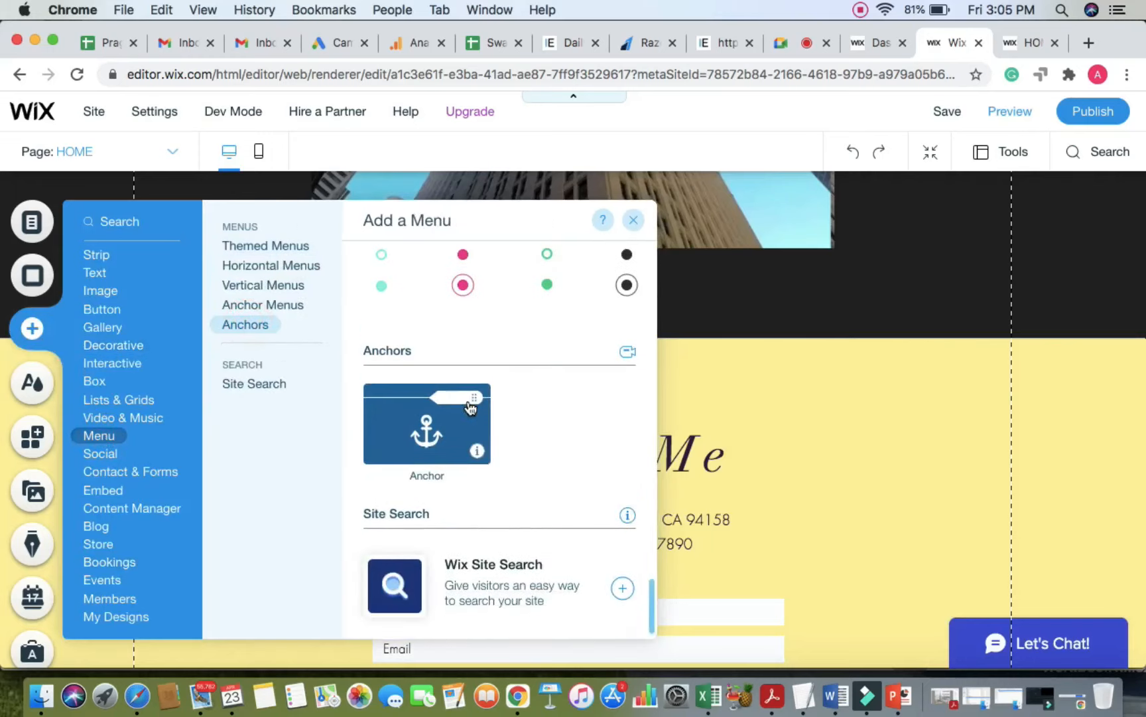
left_click(227, 383)
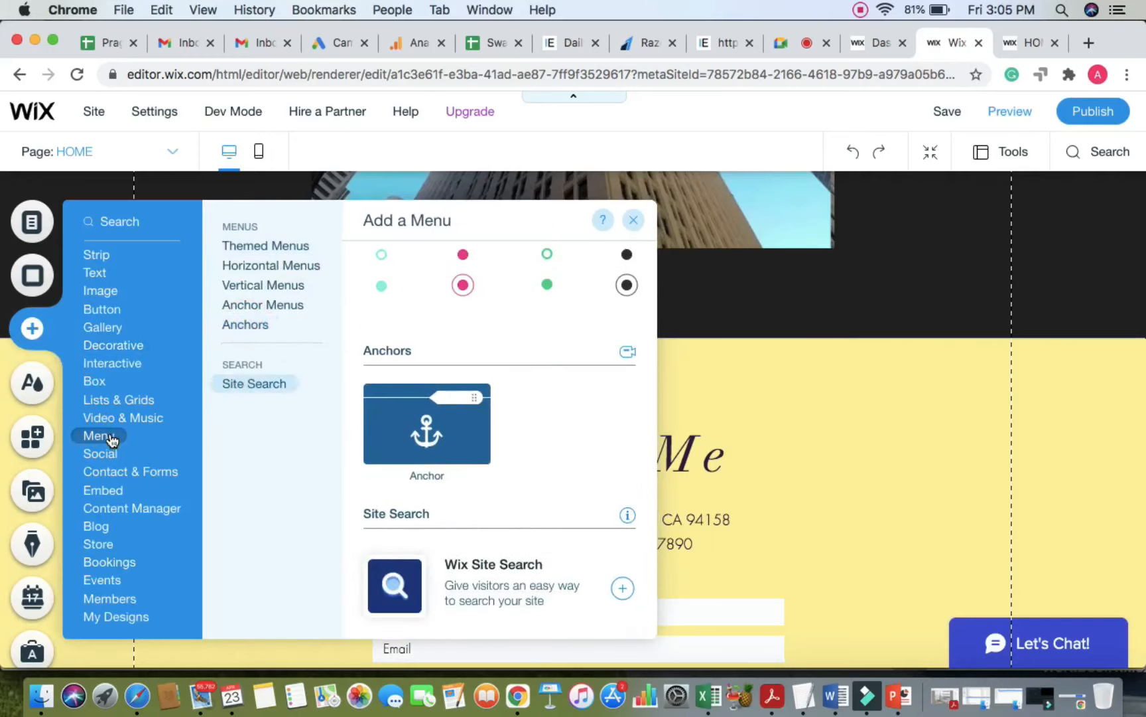
left_click(249, 327)
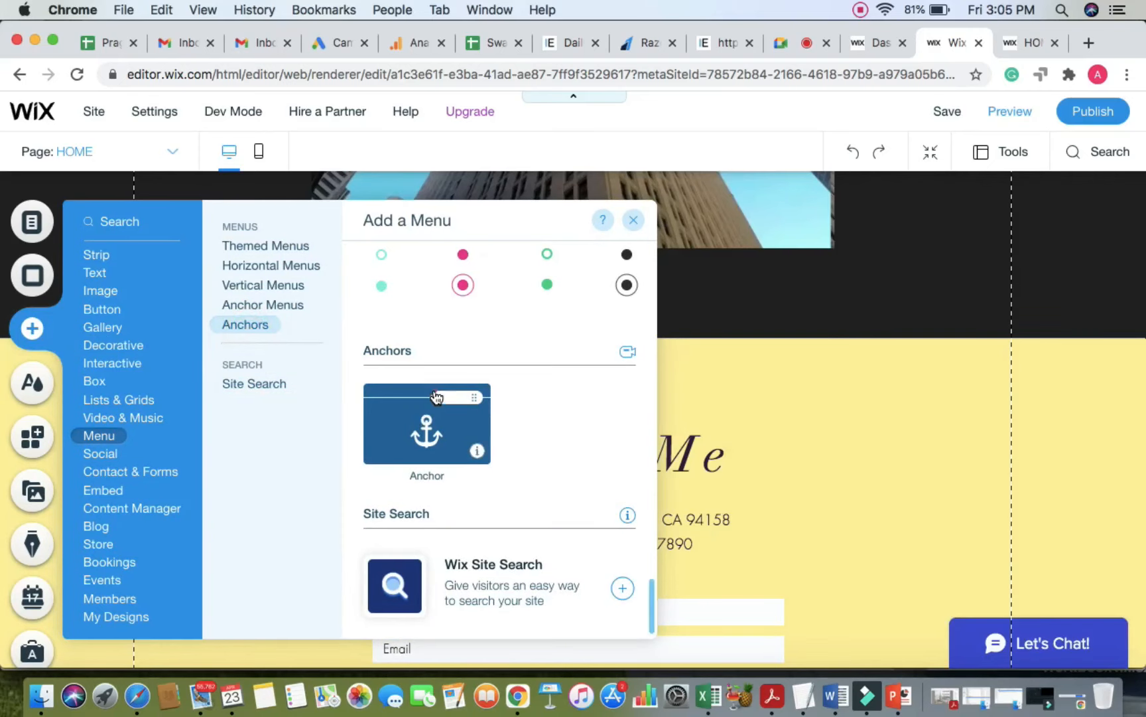
left_click_drag(437, 397, 742, 333)
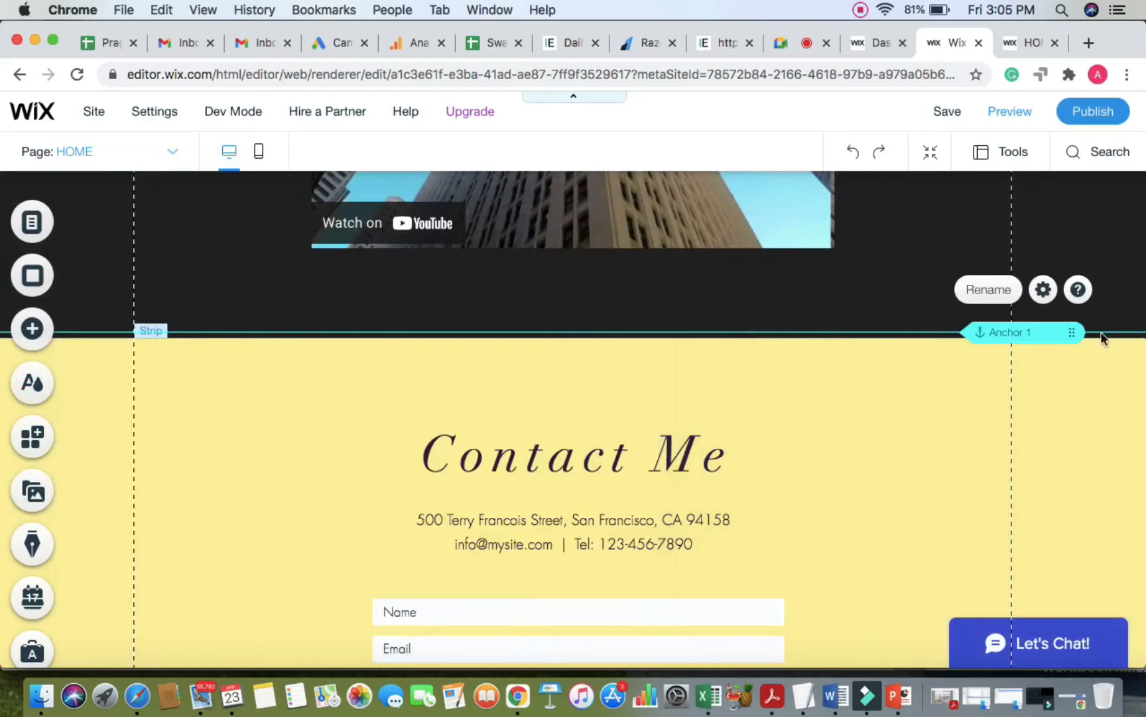
Step: Move the anchor to the top of the Contact Me strip and rename it 'contact'
mouse_move(1073, 331)
left_mouse_down()
mouse_move(1070, 364)
mouse_move(1073, 337)
left_mouse_up()
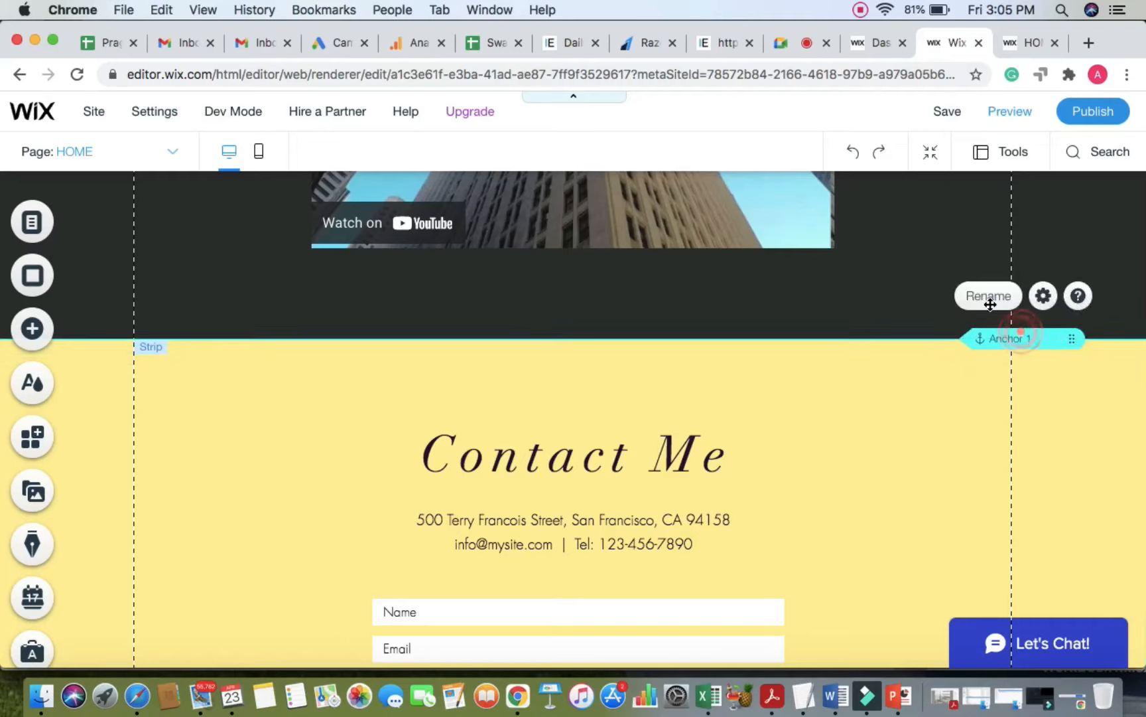
left_click(986, 295)
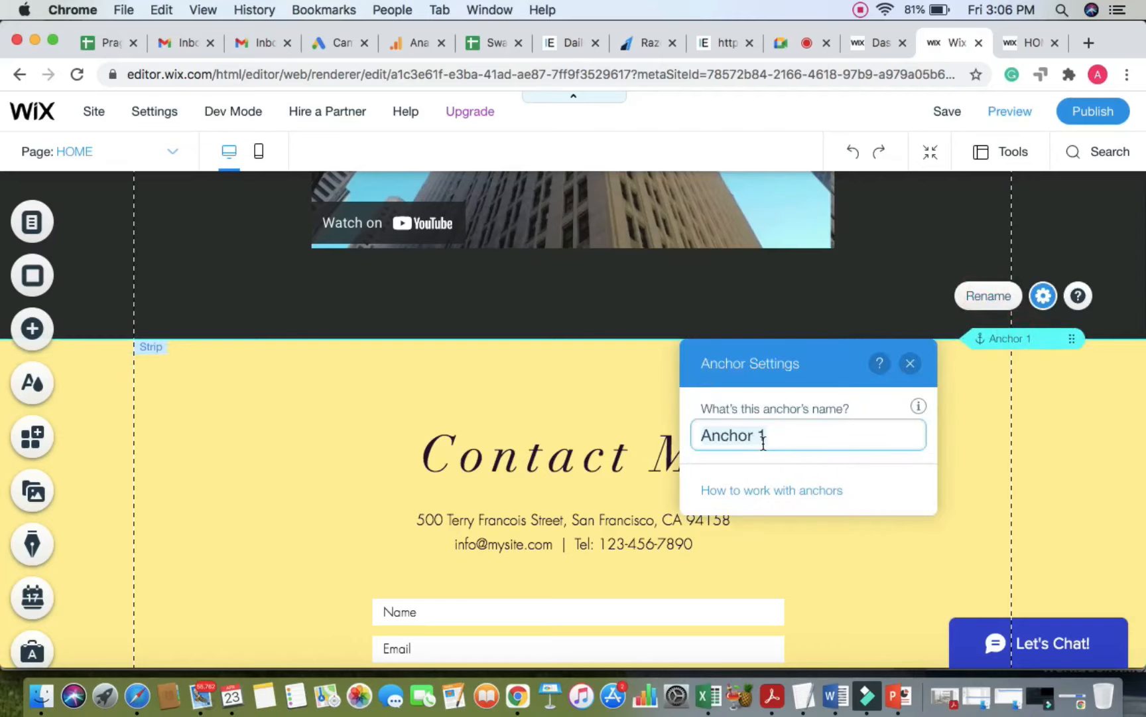
type("contact")
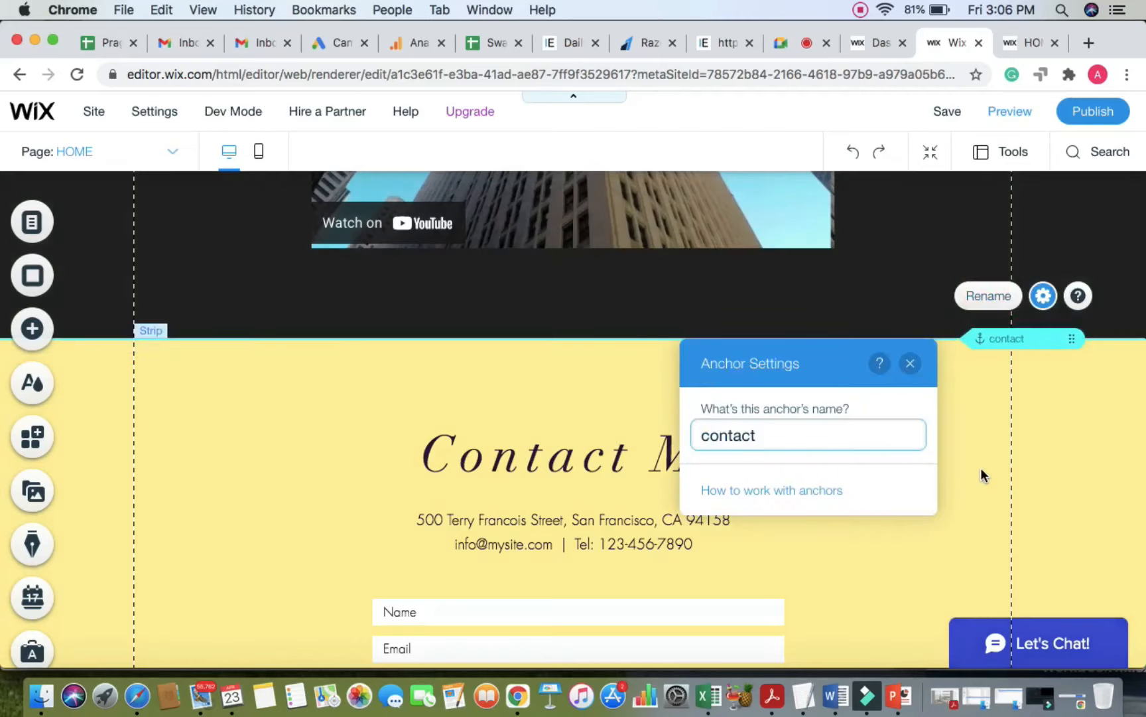
left_click(980, 472)
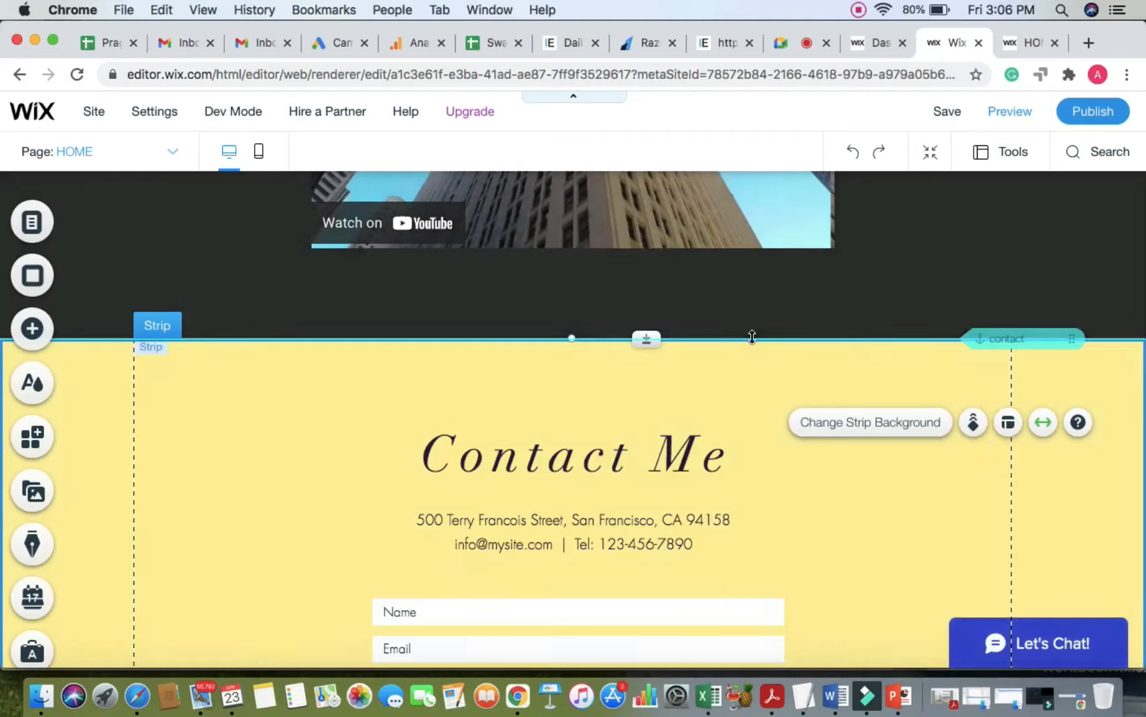
scroll(752, 335, "up", 15)
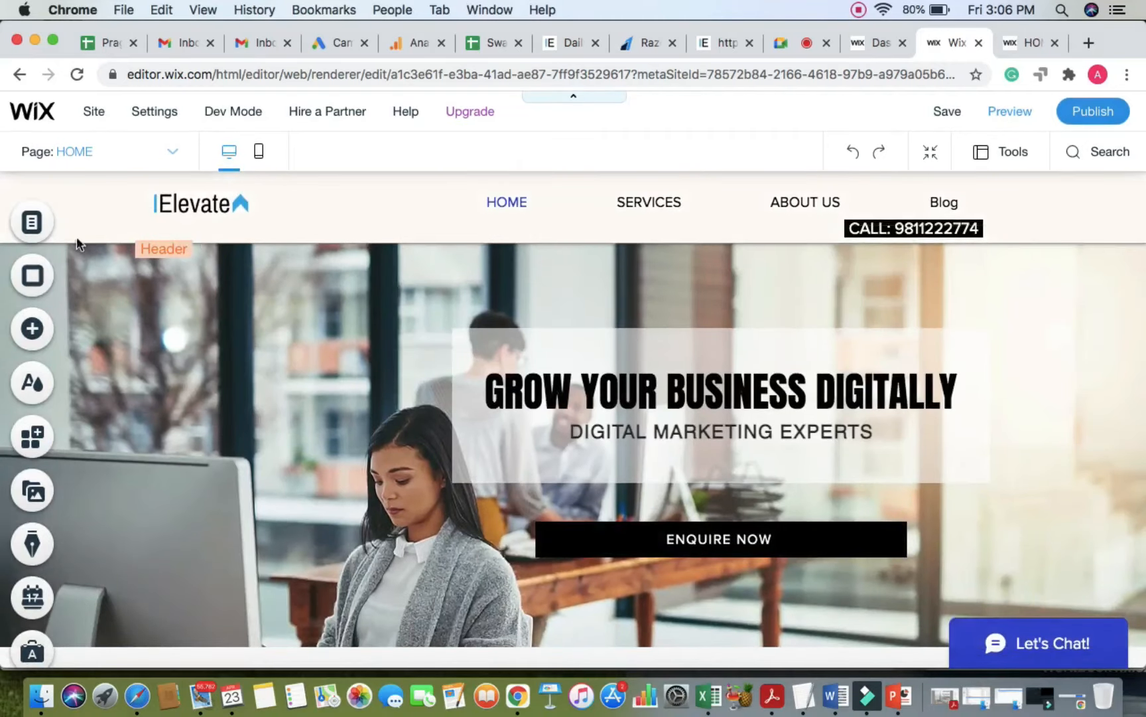
Step: Add a site menu link pointing to the 'contact' anchor on the HOME page
left_click(33, 226)
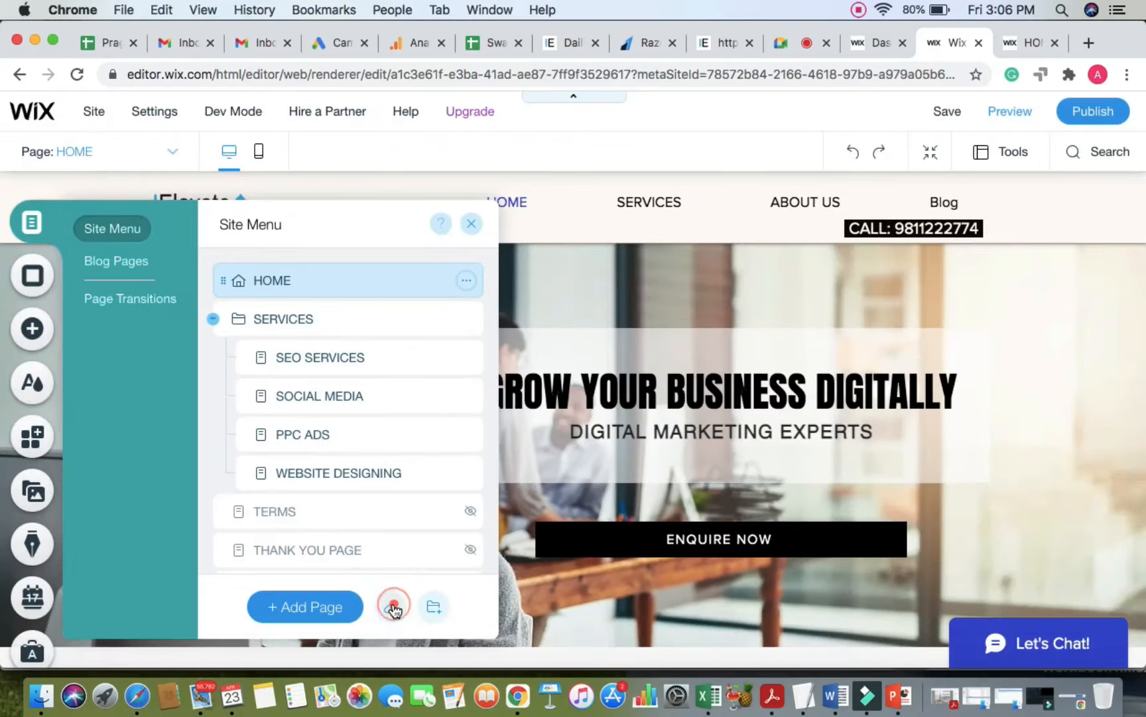
left_click(390, 572)
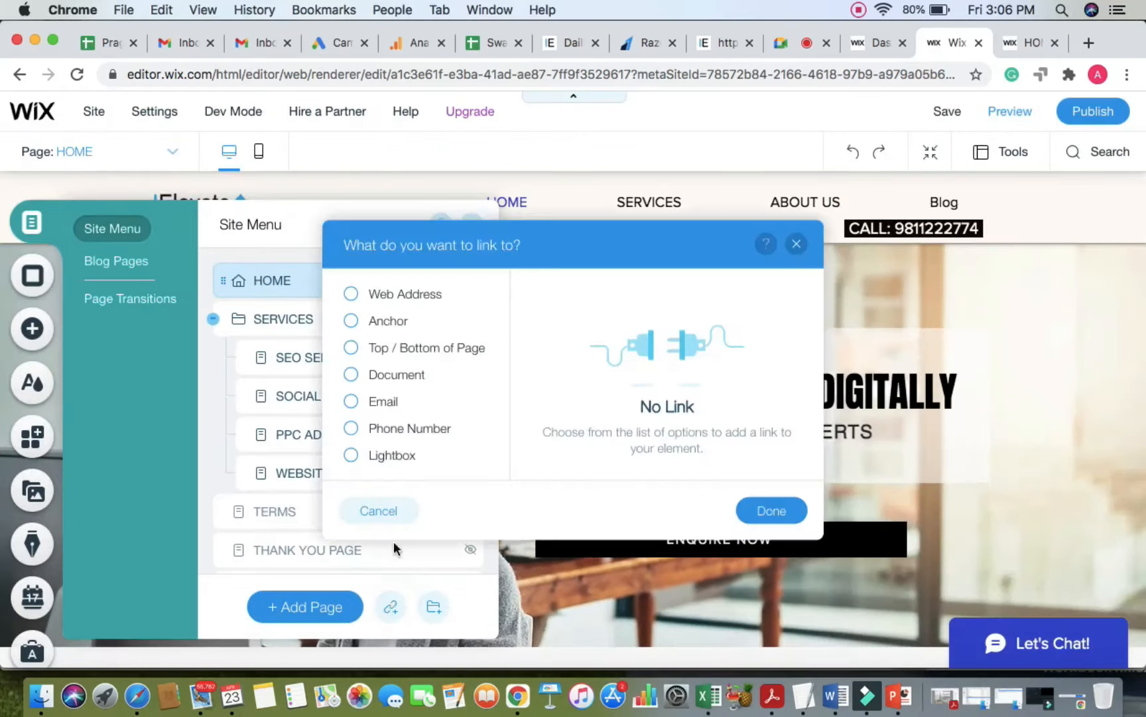
left_click(391, 326)
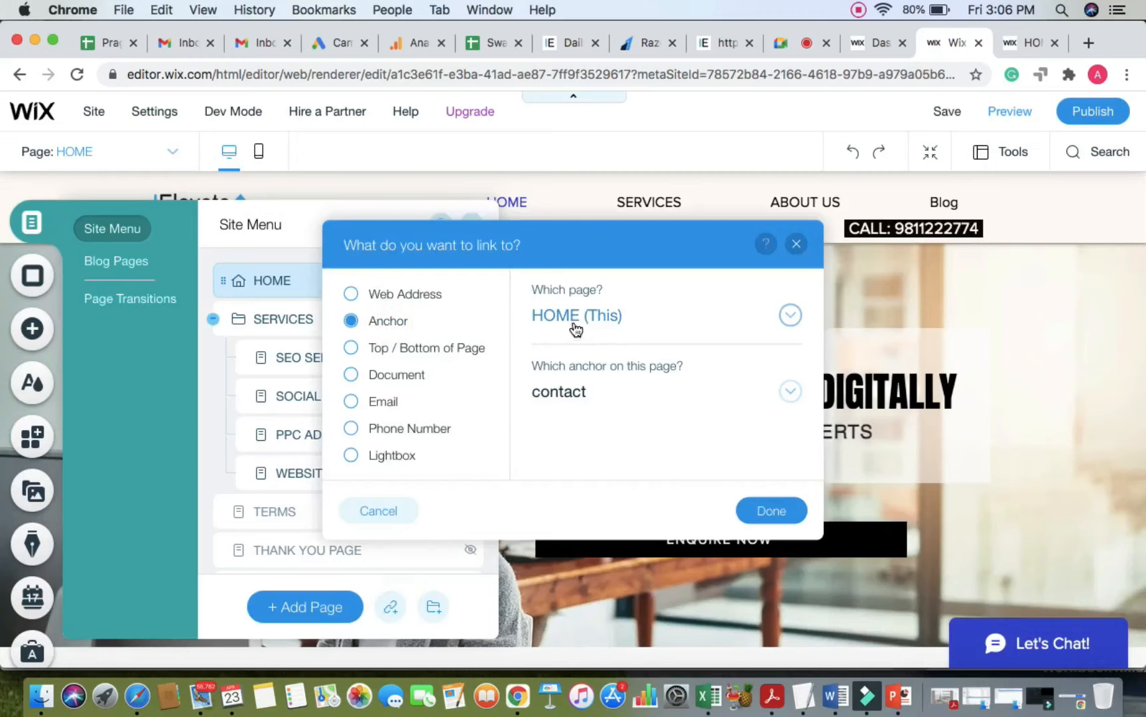
left_click(791, 392)
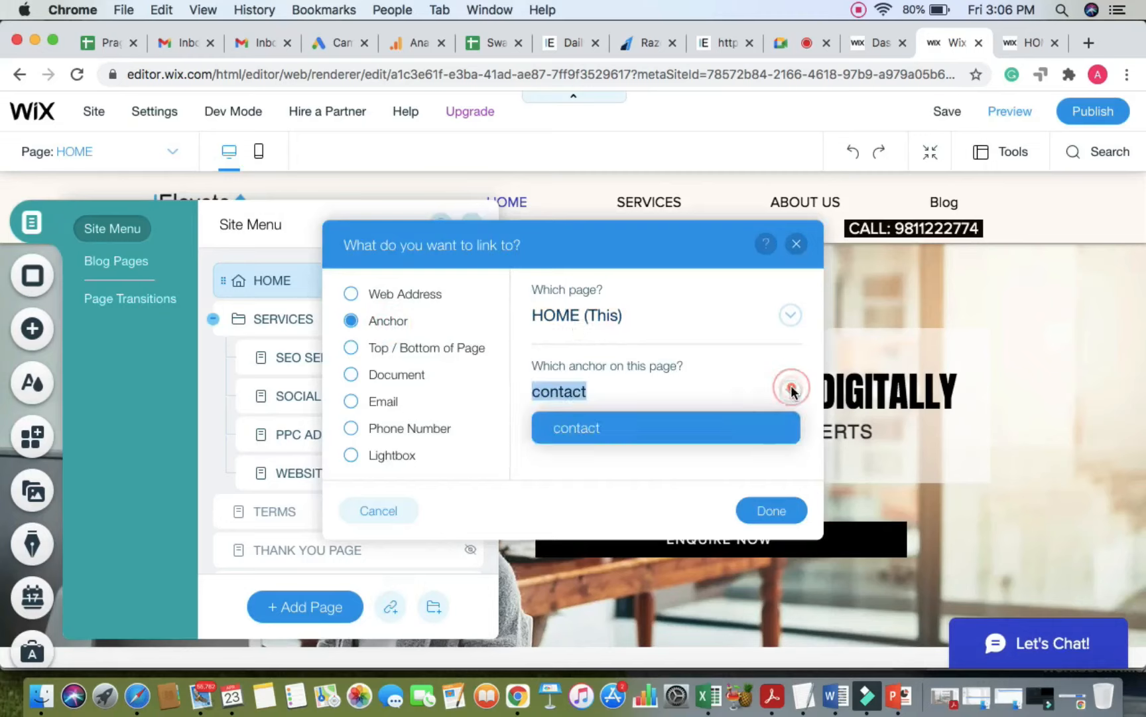
left_click(698, 425)
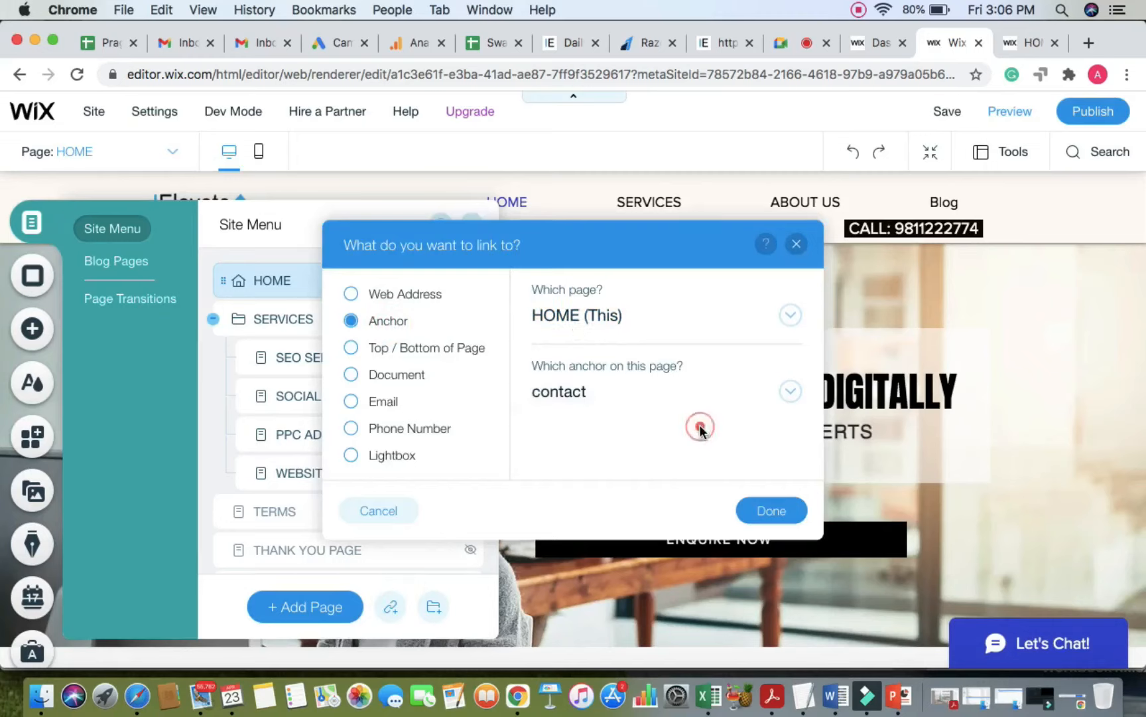
left_click(792, 520)
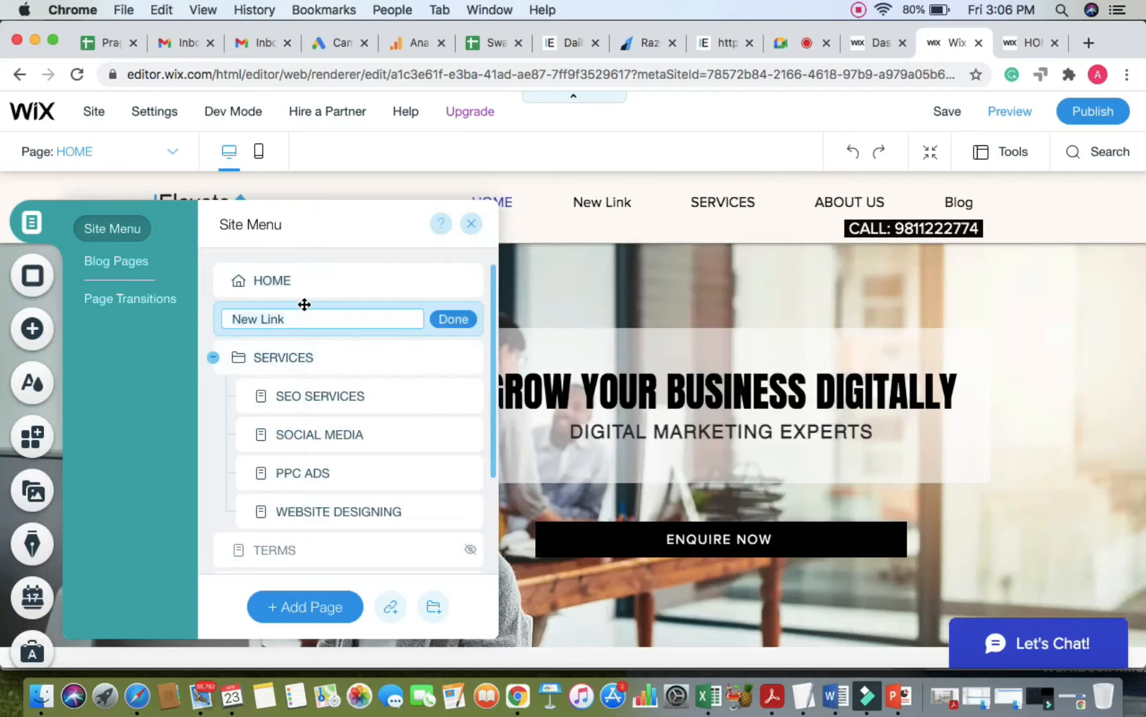
Step: Name the new menu item CONTACT US and move it below TERMS
type("Con")
left_click(454, 319)
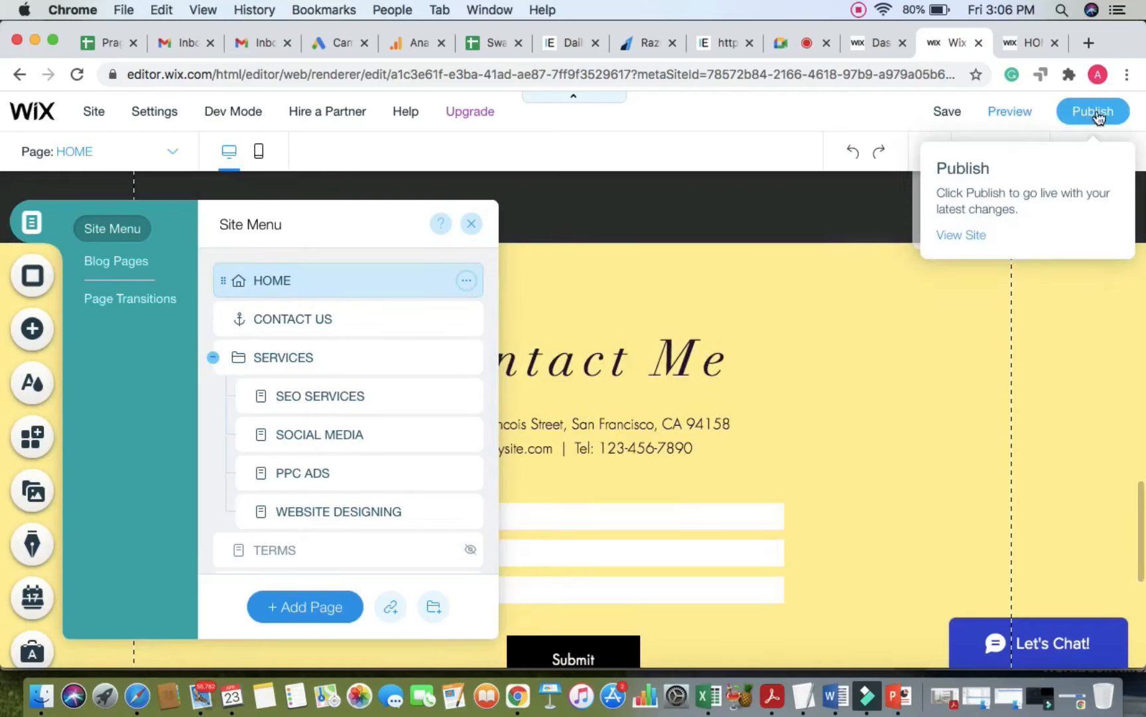
scroll(814, 268, "up", 20)
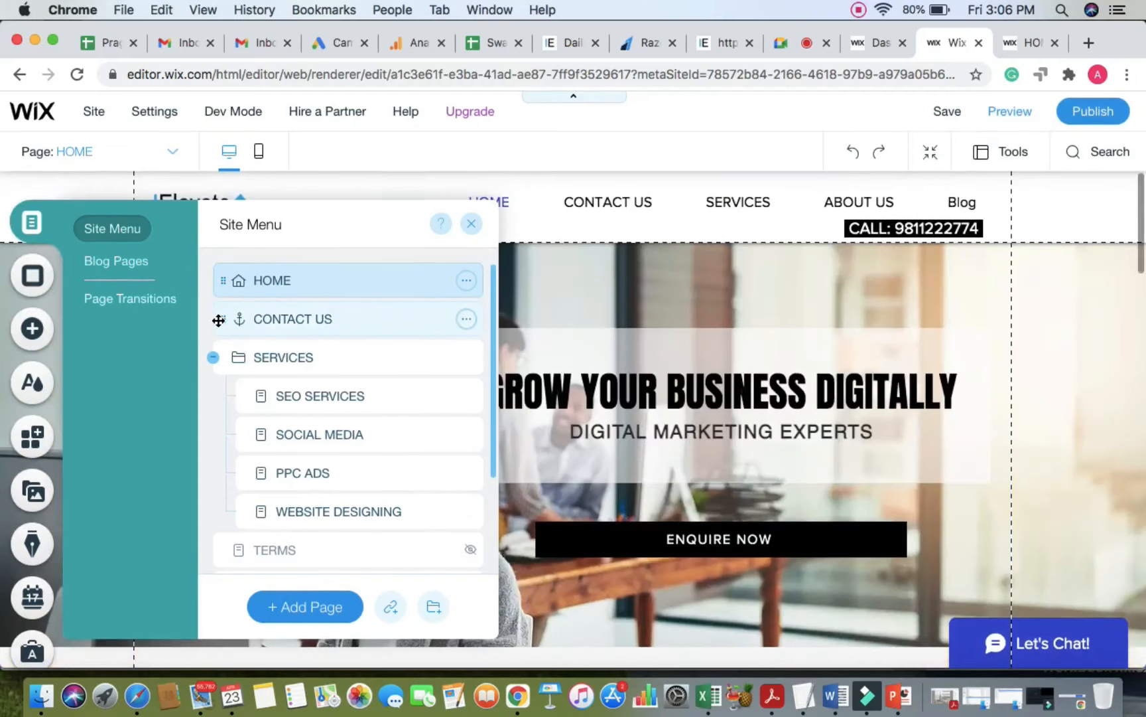
left_click_drag(215, 318, 202, 536)
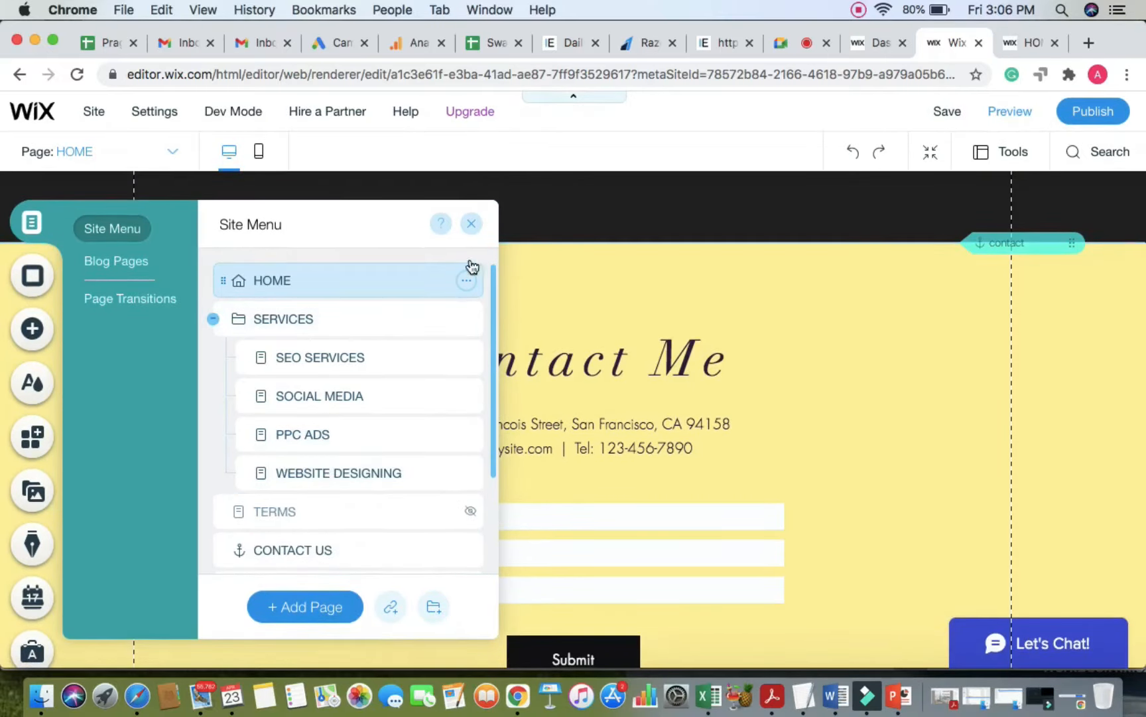
left_click(472, 229)
mouse_move(1100, 111)
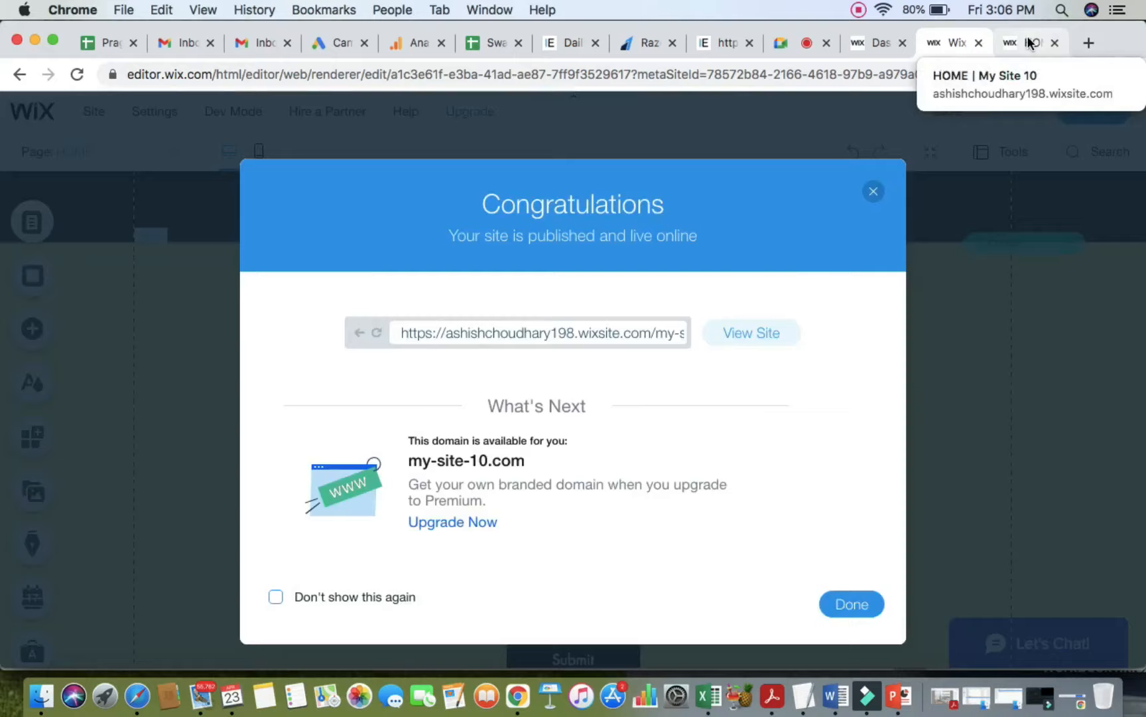
Step: Republish, reload the live site and confirm CONTACT US jumps down to the Contact Me form
left_click(1029, 43)
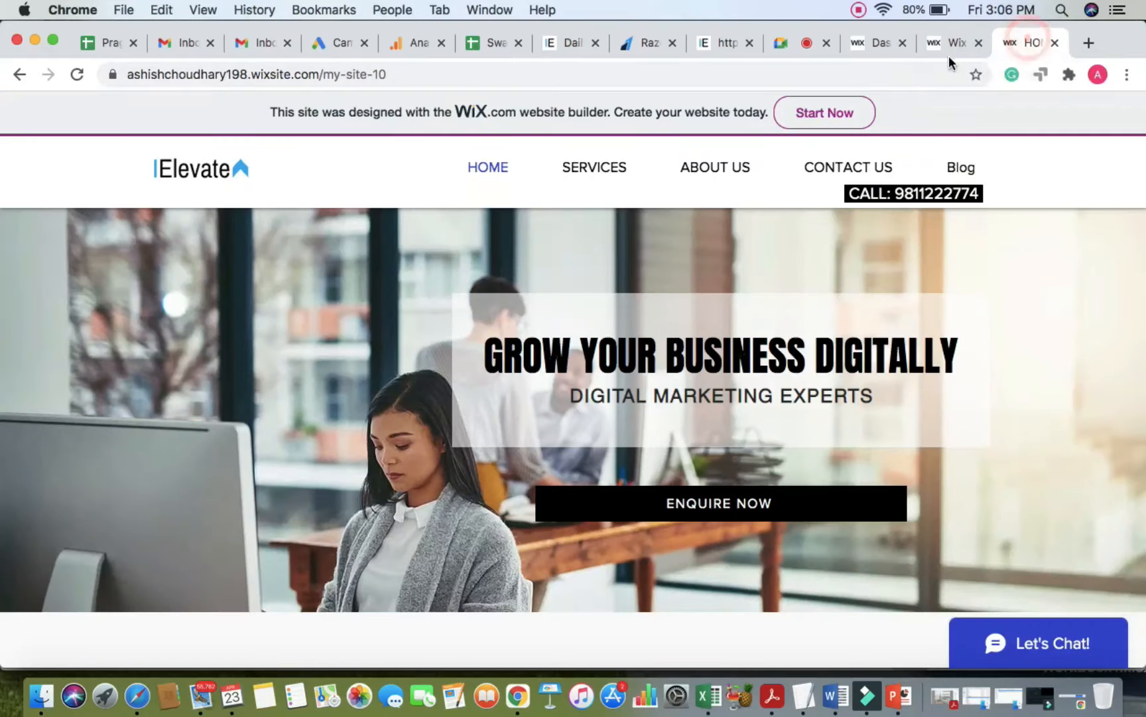
left_click(883, 79)
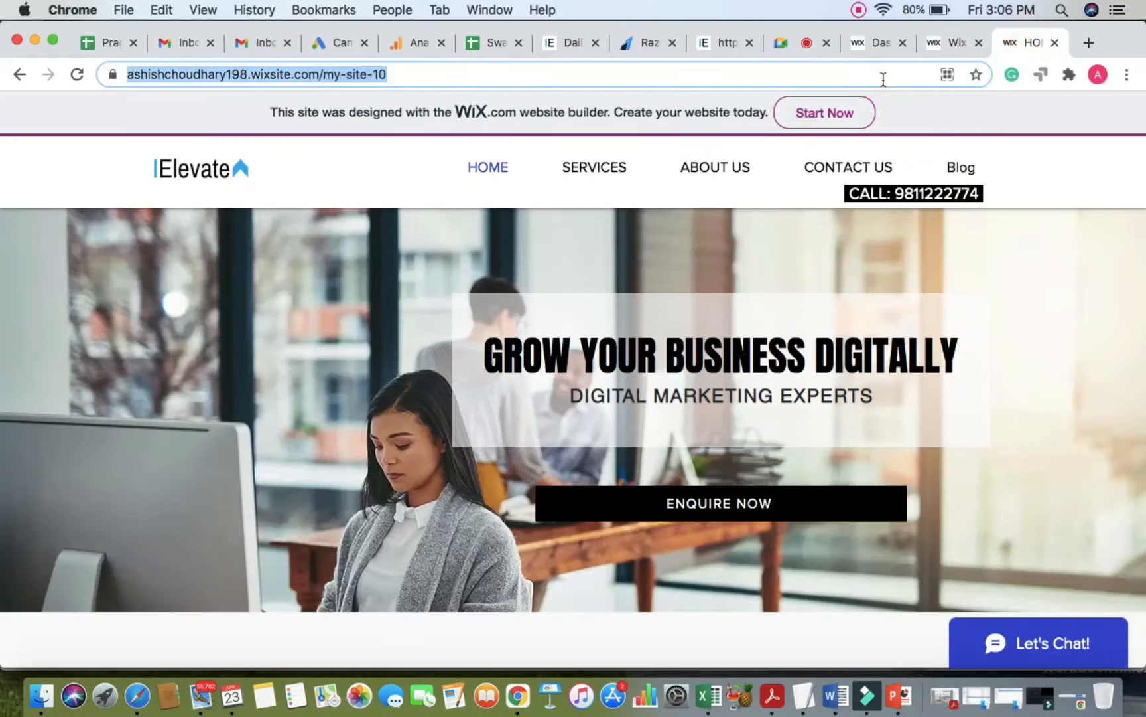
key("Return")
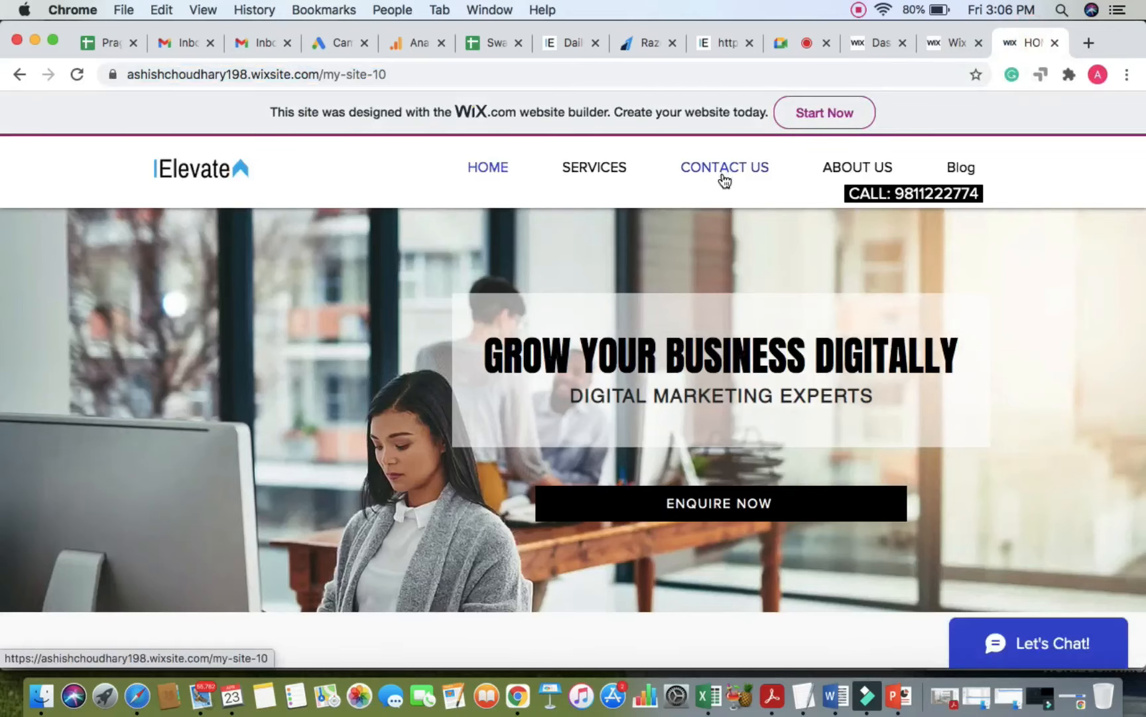
left_click(731, 168)
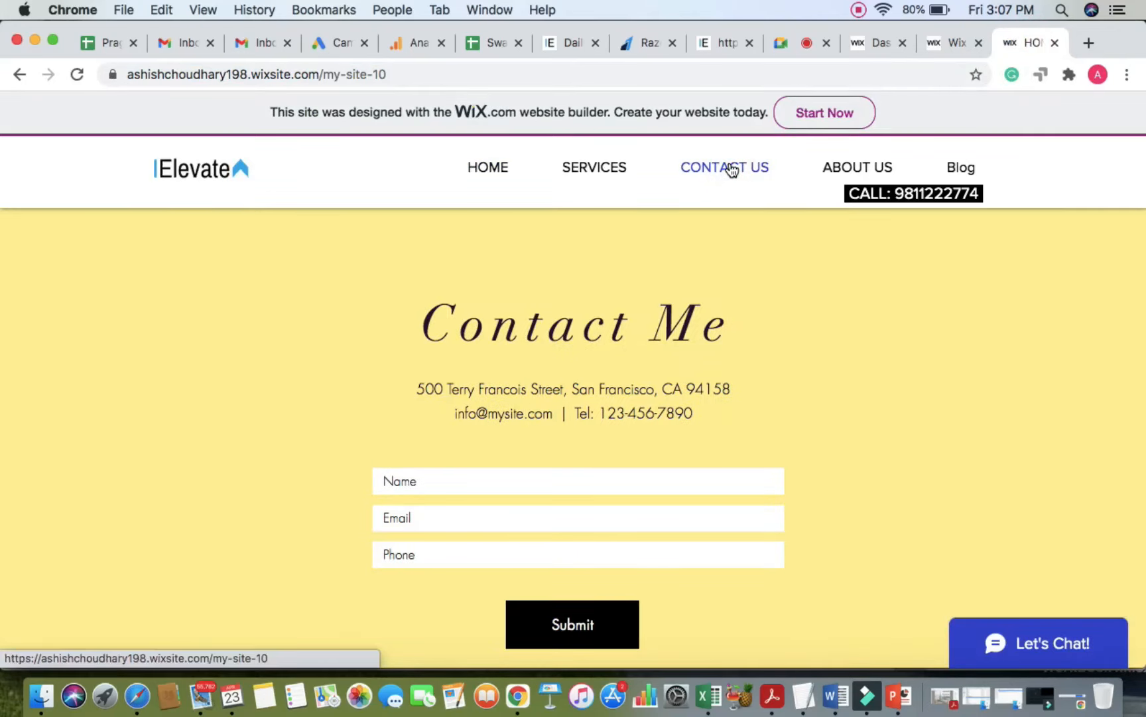
left_click(775, 41)
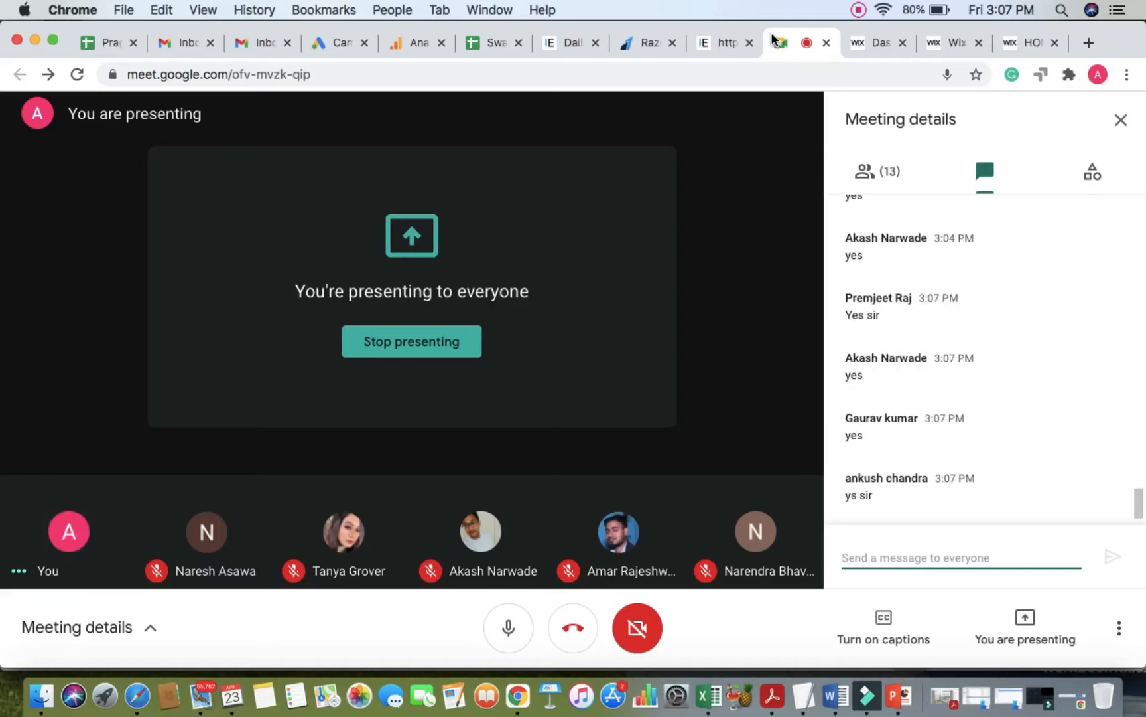
left_click(1031, 46)
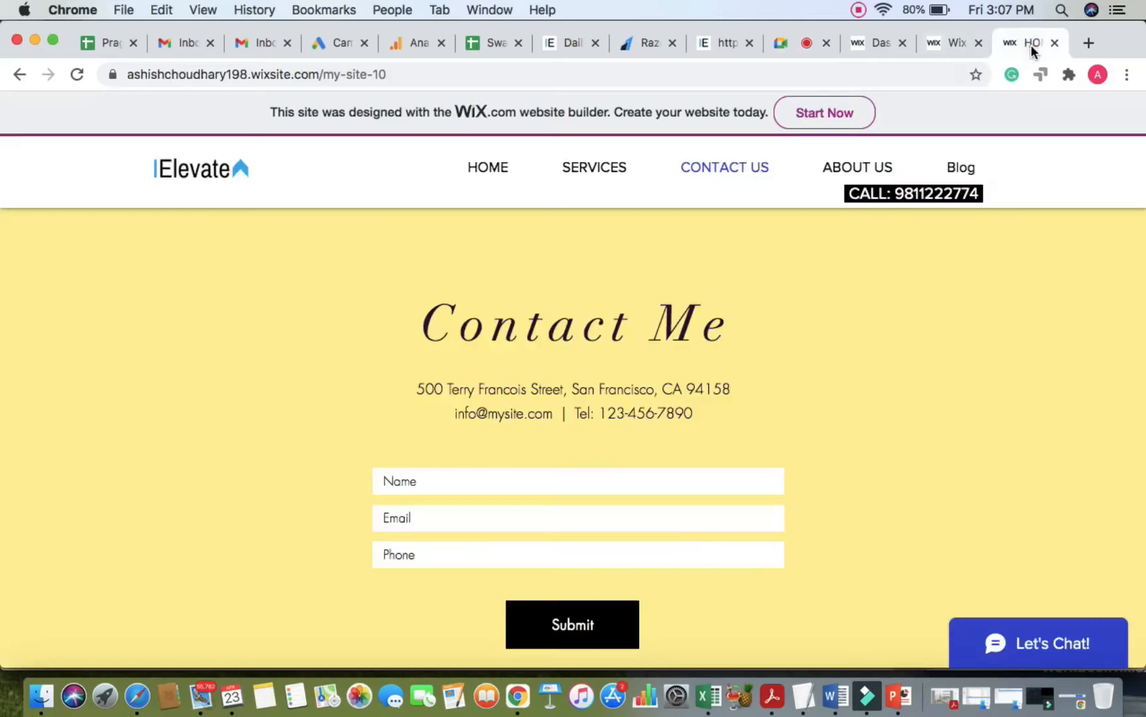
scroll(971, 74, "left", 5)
scroll(873, 372, "up", 15)
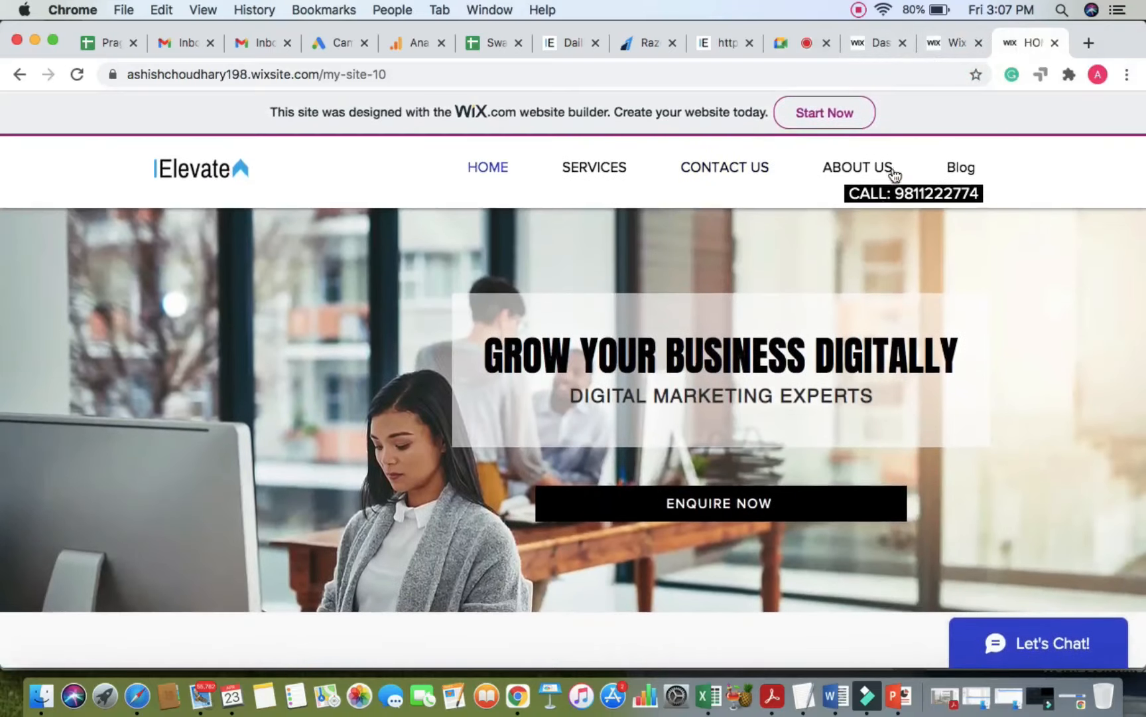
left_click(938, 45)
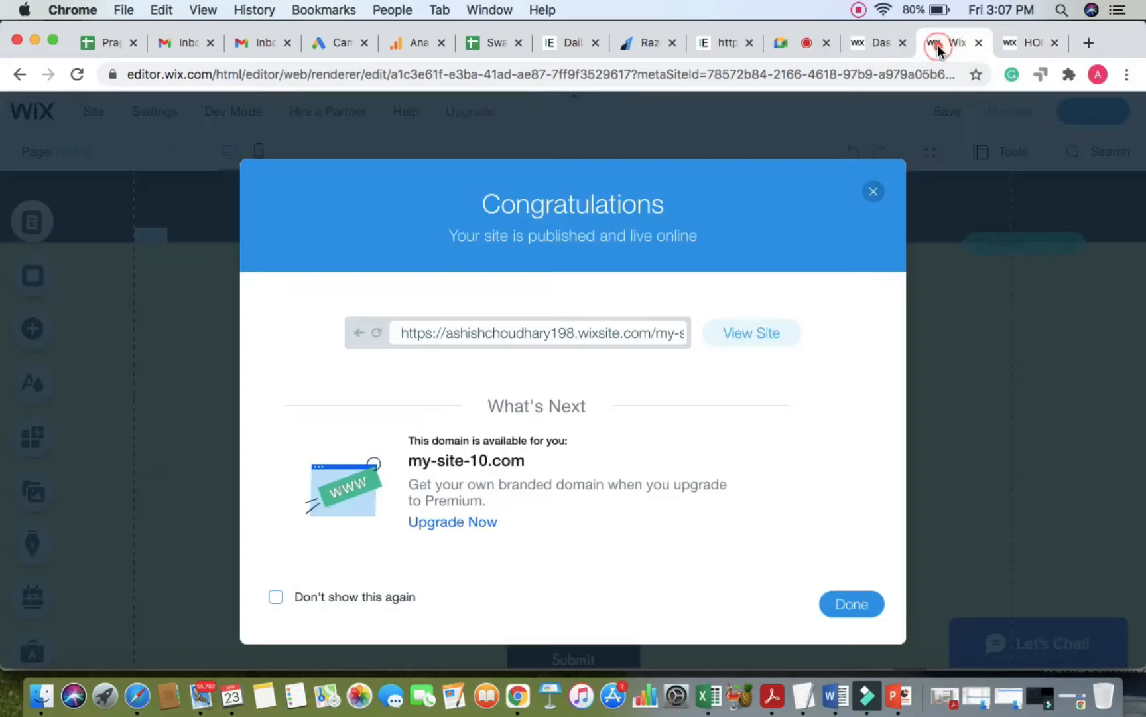
Step: Close the Congratulations dialog and show the Interactive category in the Add Elements panel
left_click(873, 191)
scroll(689, 275, "up", 15)
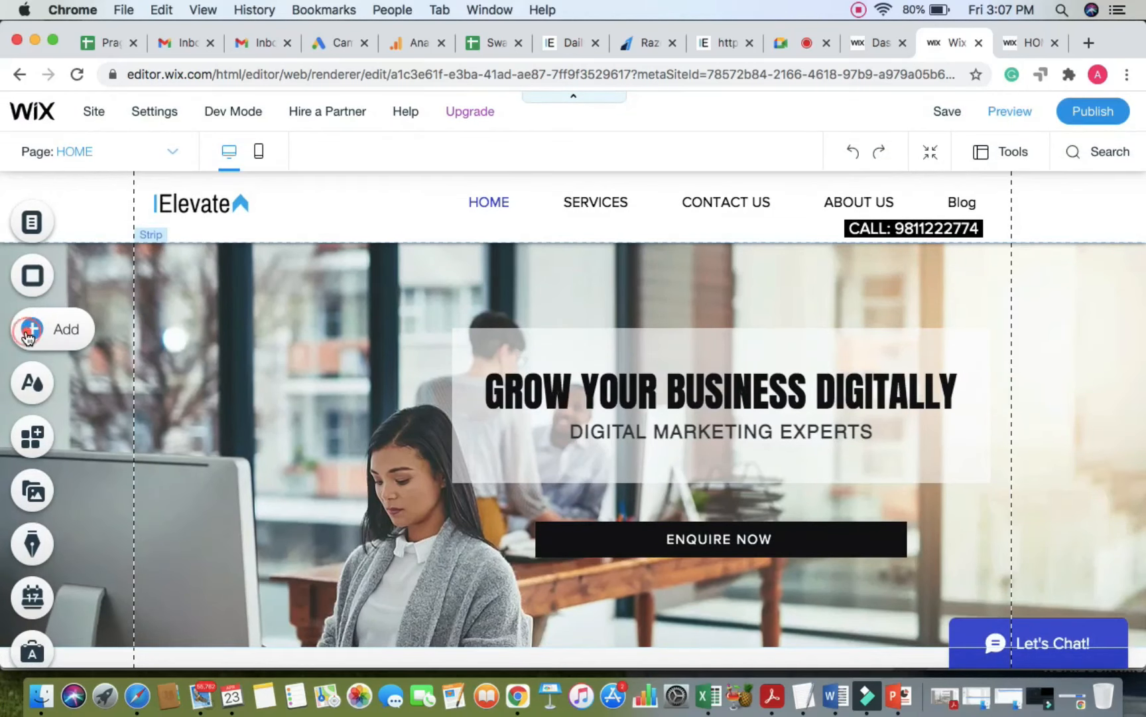
left_click(28, 335)
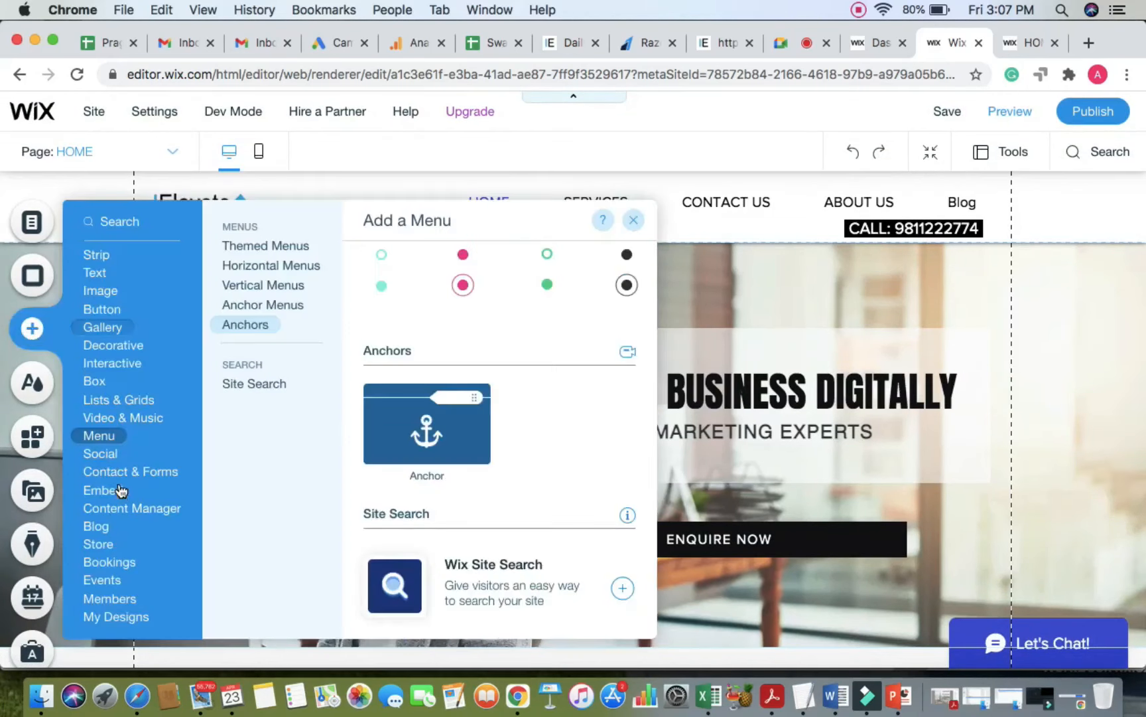
mouse_move(103, 295)
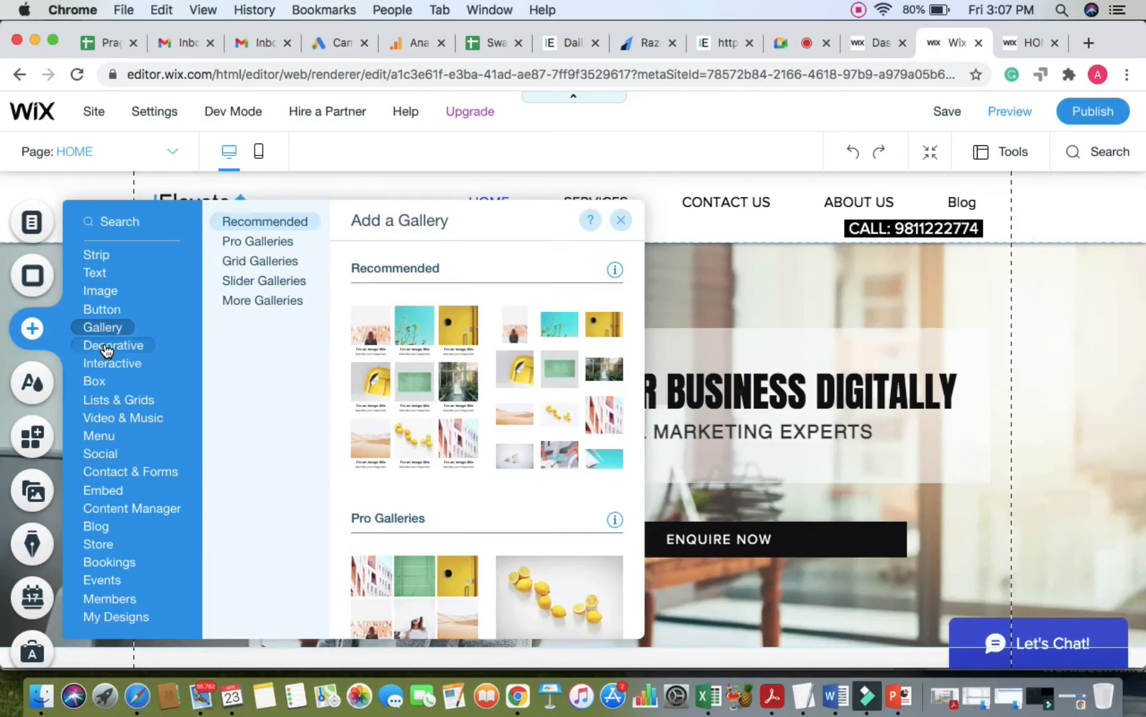
mouse_move(108, 370)
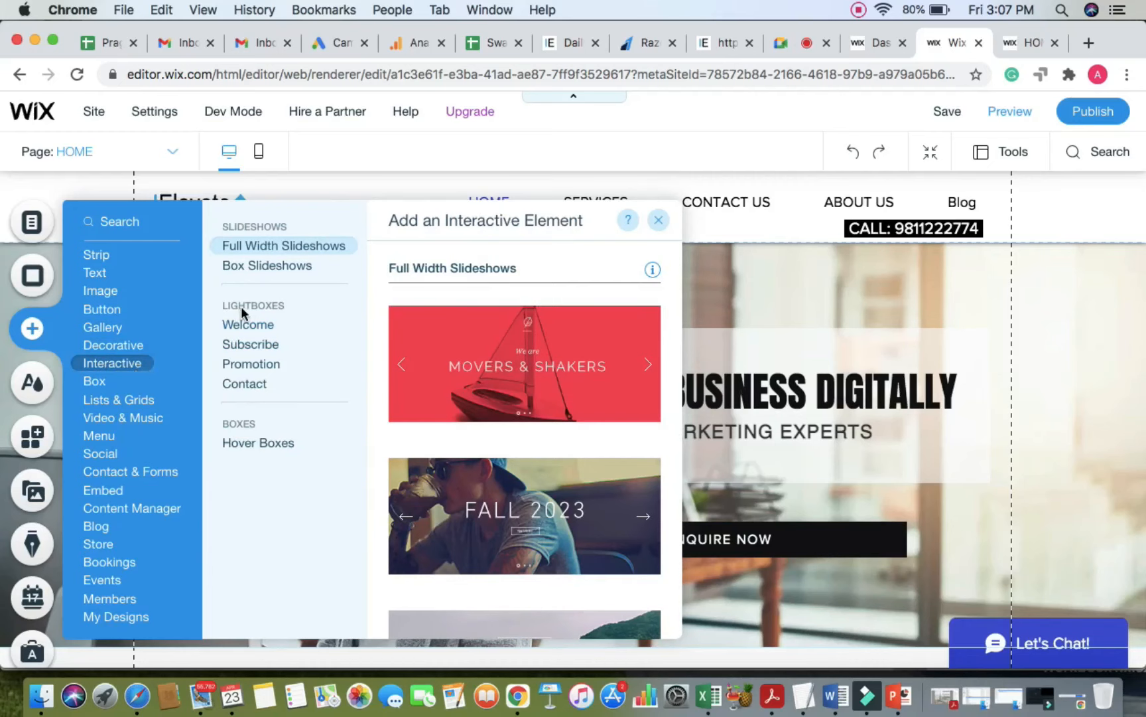
Step: List the Welcome lightbox designs under Interactive and bring Welcome (Jazzy) into view
left_click(248, 327)
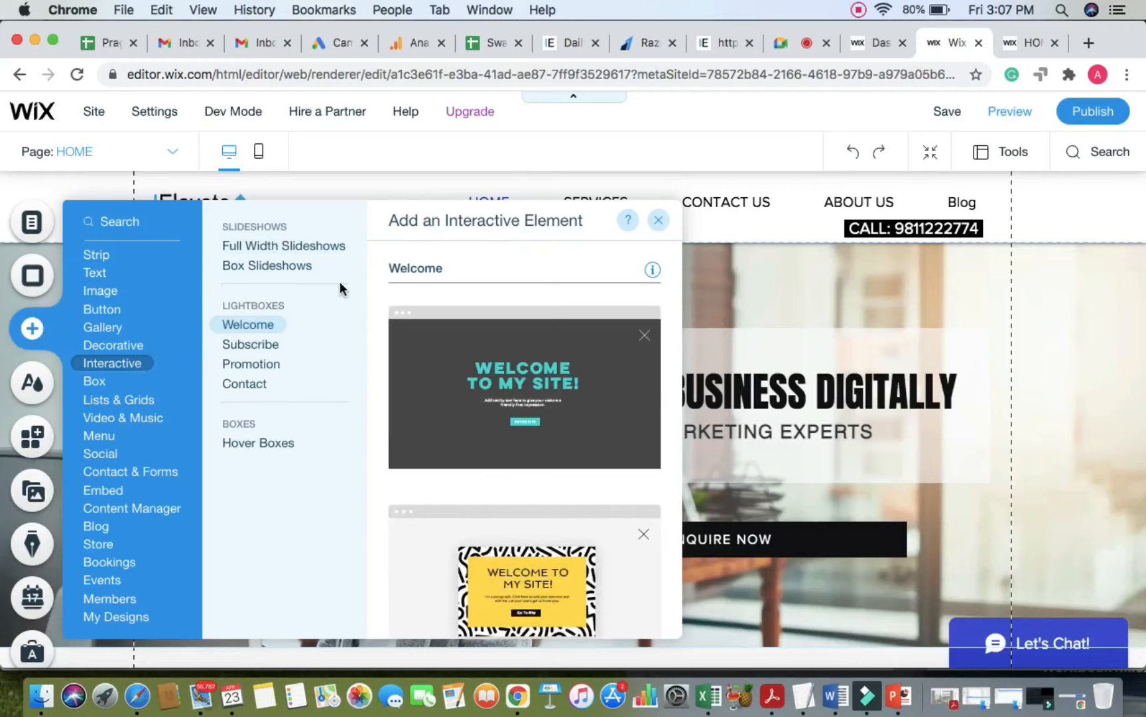
left_click(775, 42)
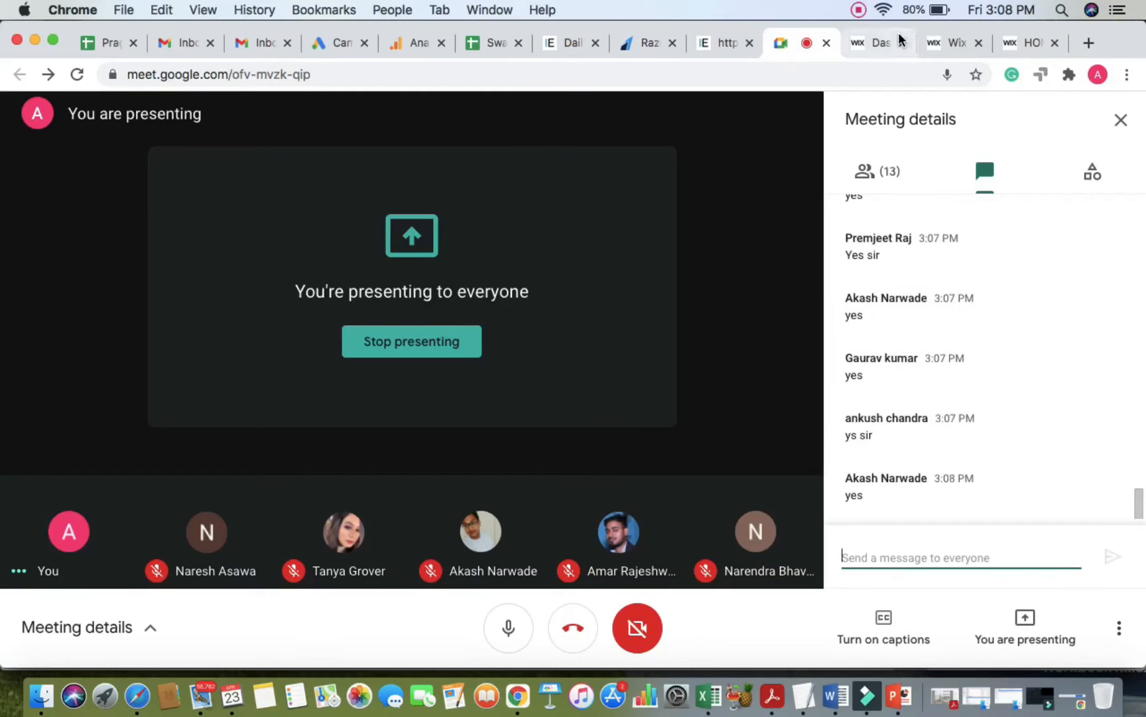
left_click(950, 44)
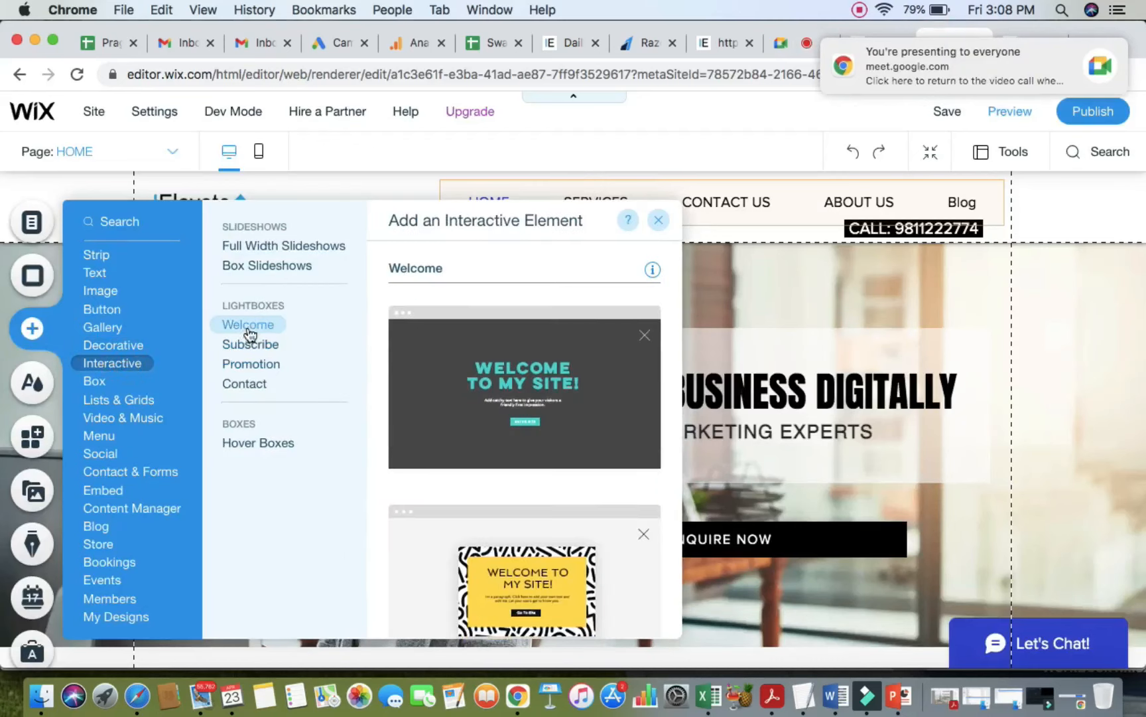
left_click(251, 329)
scroll(515, 435, "down", 5)
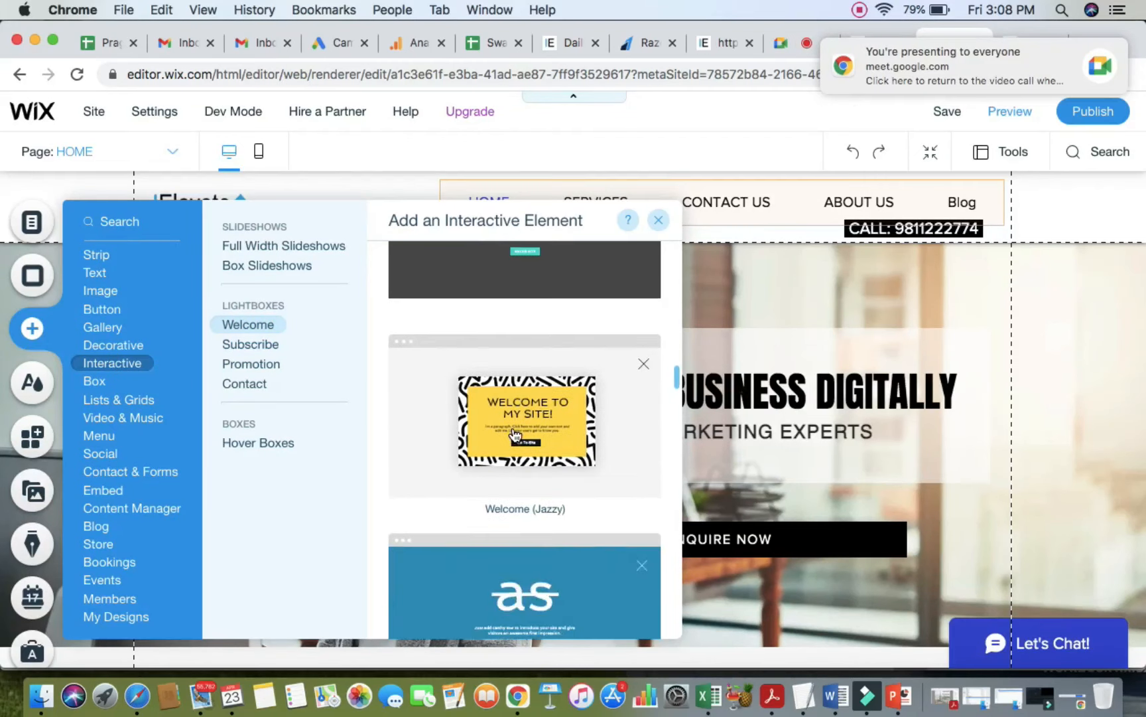
scroll(514, 426, "up", 3)
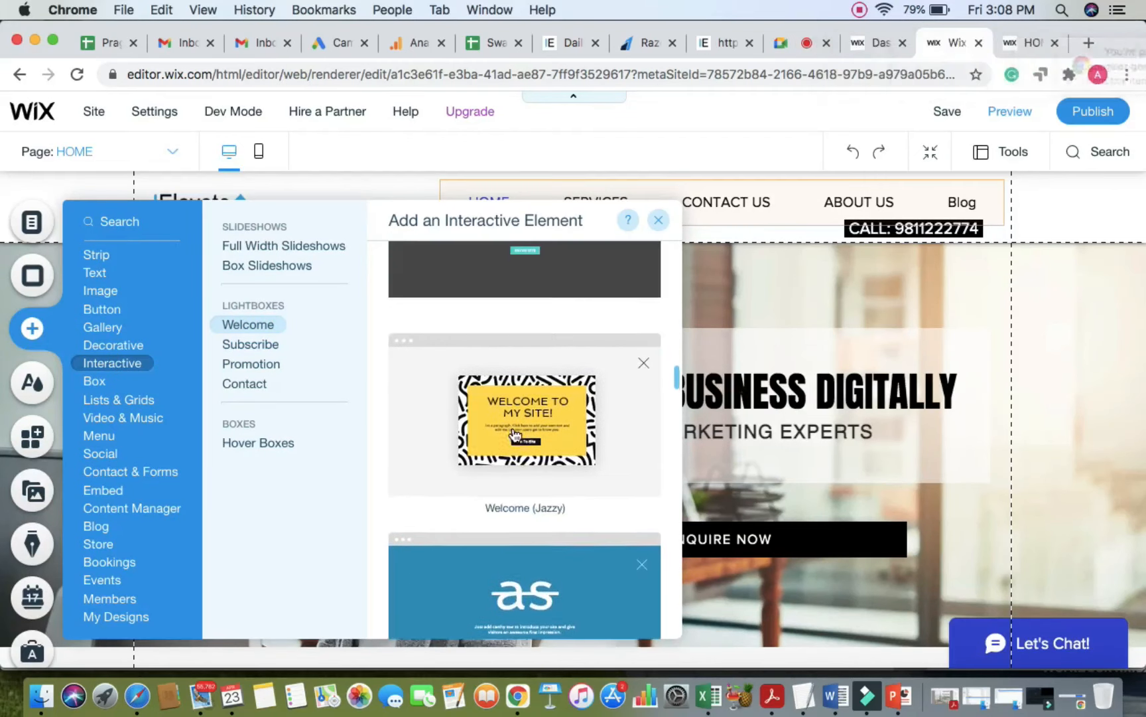
Step: Add the Welcome (Jazzy) lightbox and inspect its WELCOME TO MY SITE! heading and yellow box
left_click(487, 380)
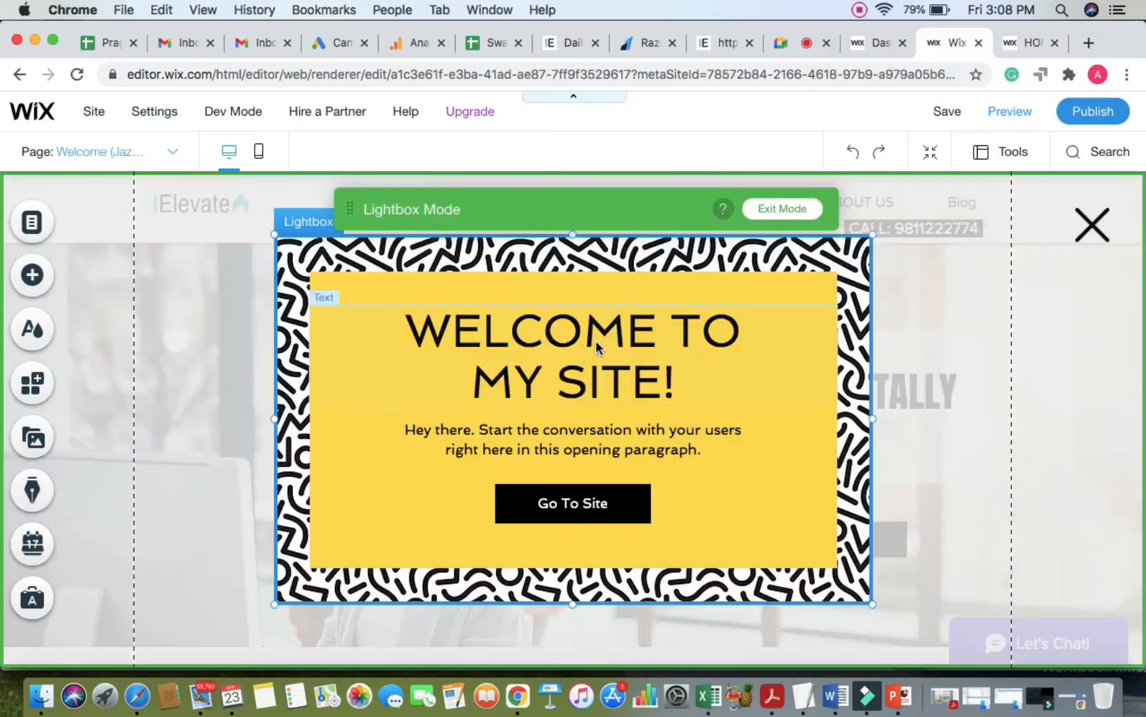
left_click(597, 344)
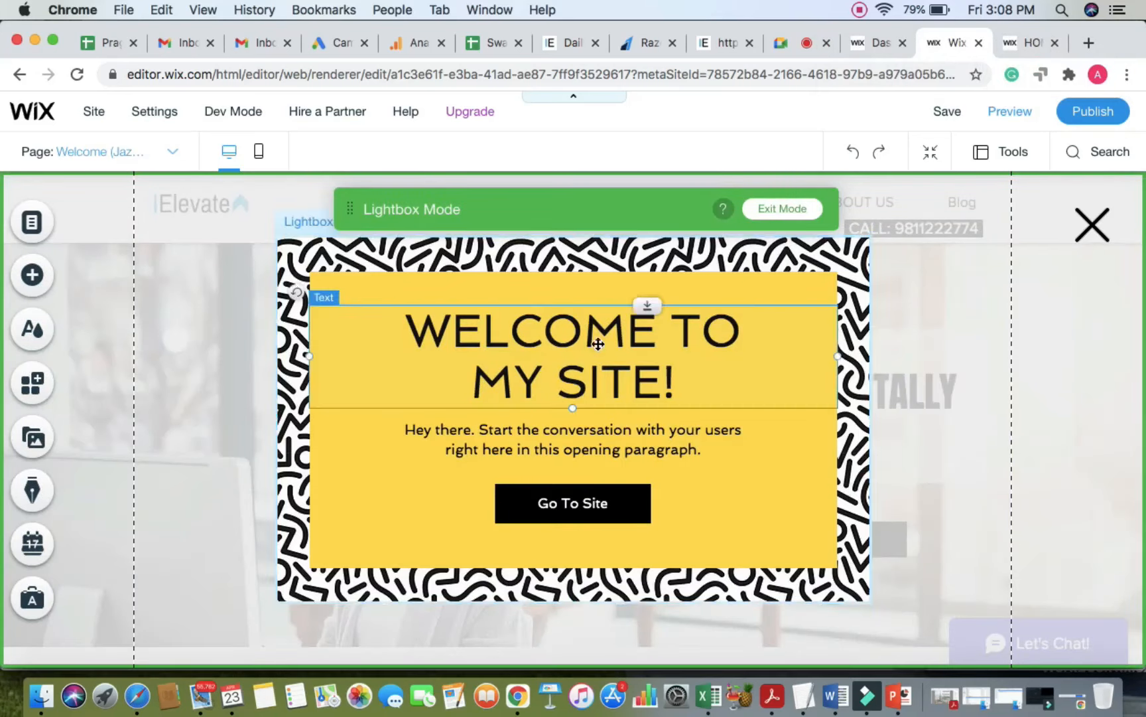
double_click(598, 343)
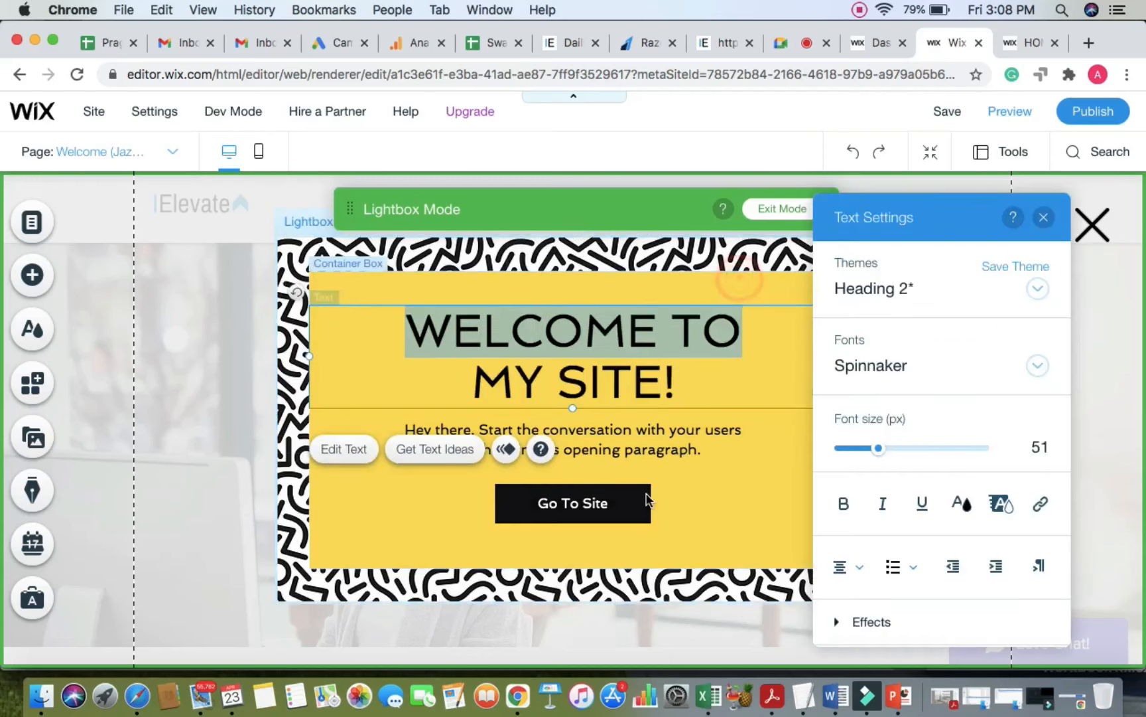
left_click(648, 499)
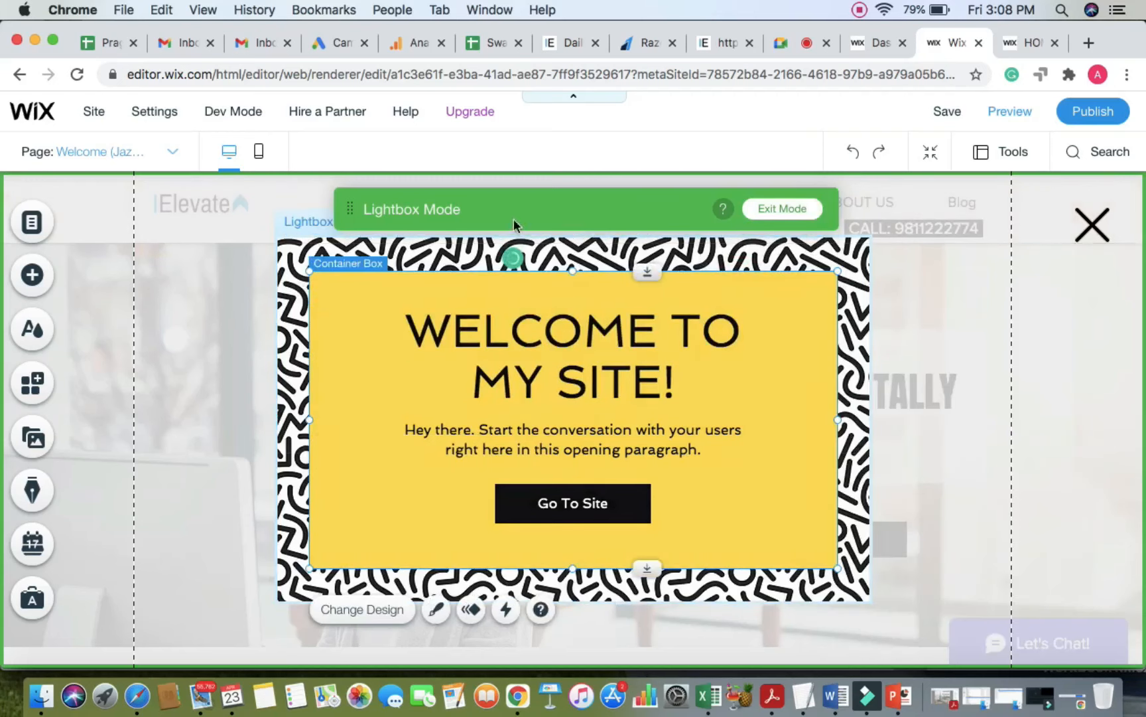
left_click_drag(553, 200, 926, 182)
Step: Select the dimmed overlay and the popup, then list the site's lightboxes
left_click(197, 342)
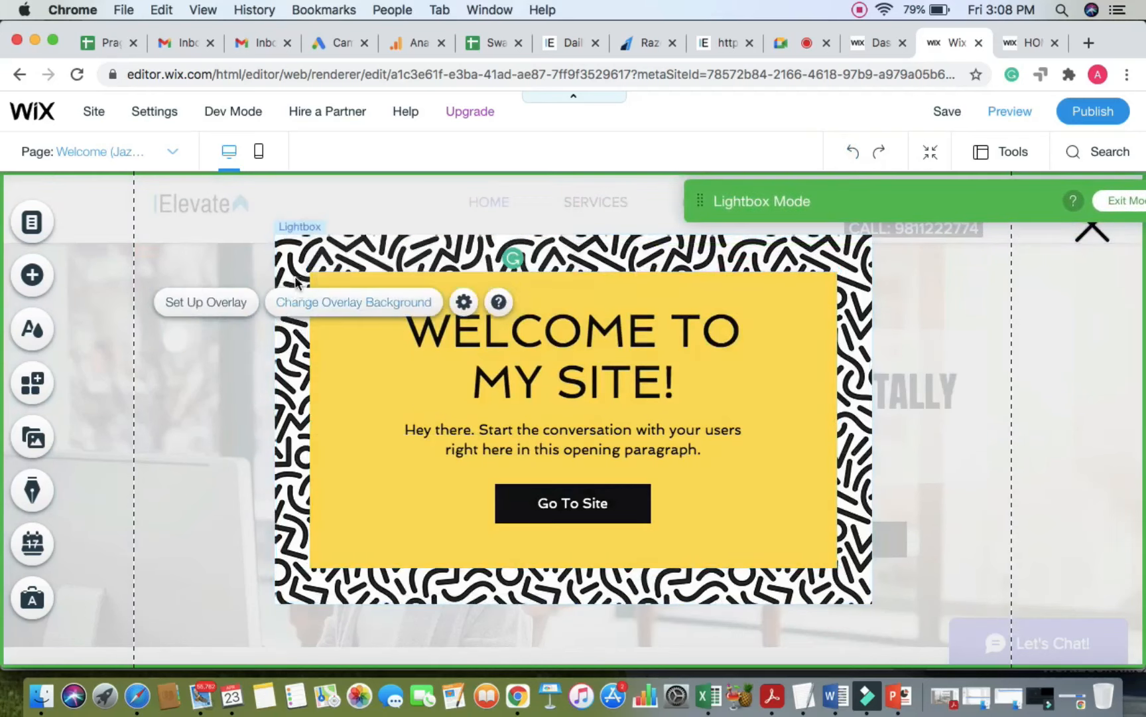
left_click(294, 267)
left_click(218, 282)
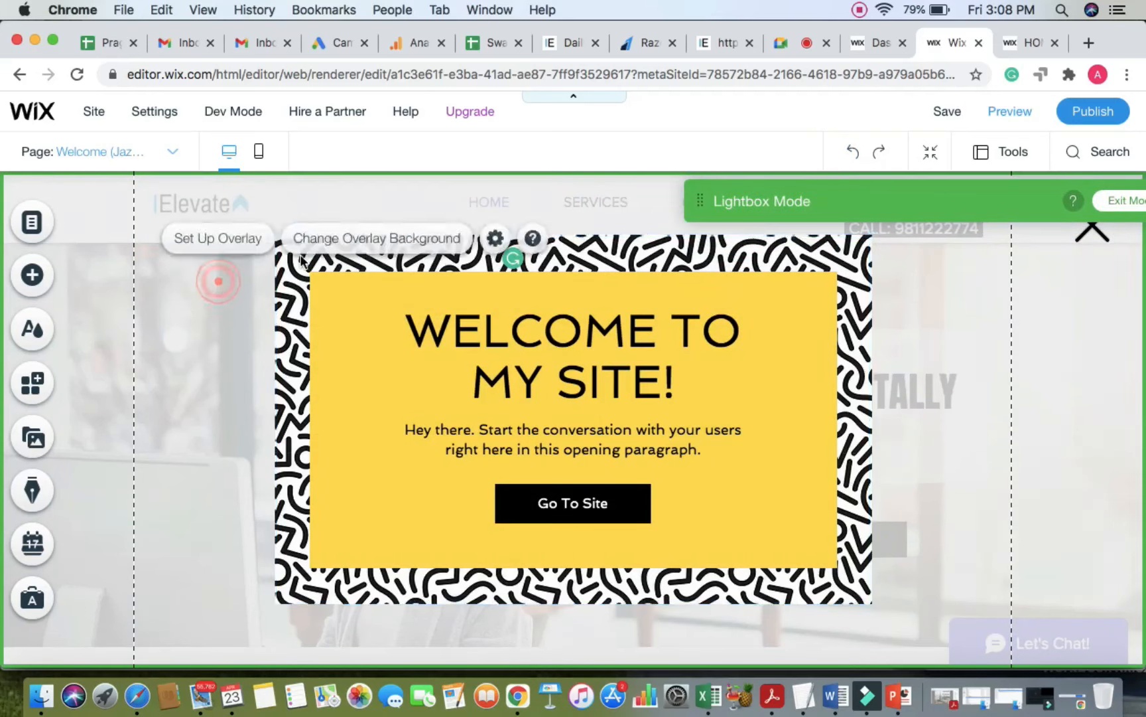
left_click(291, 262)
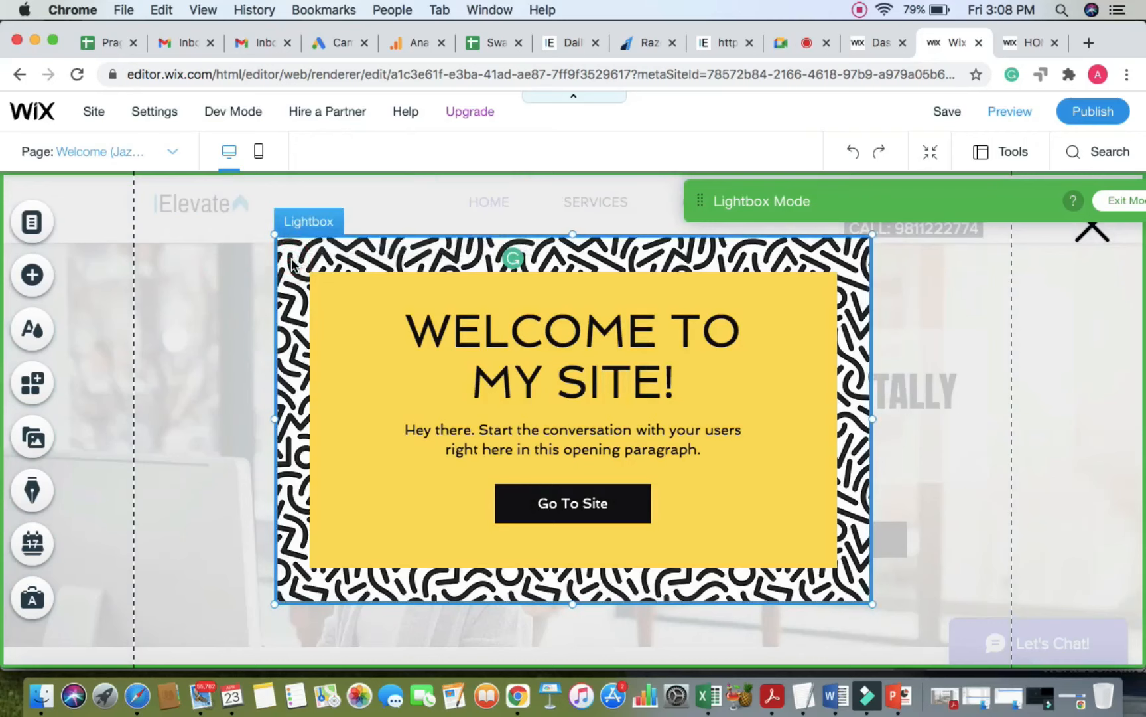
left_click(196, 272)
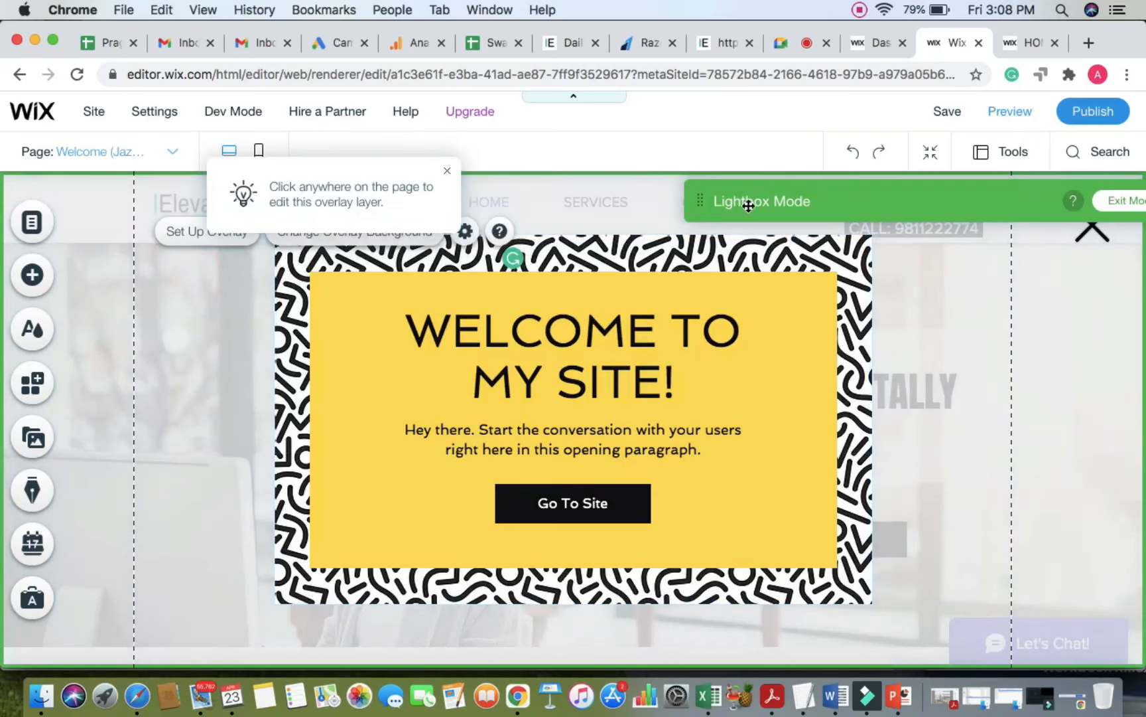
left_click(302, 187)
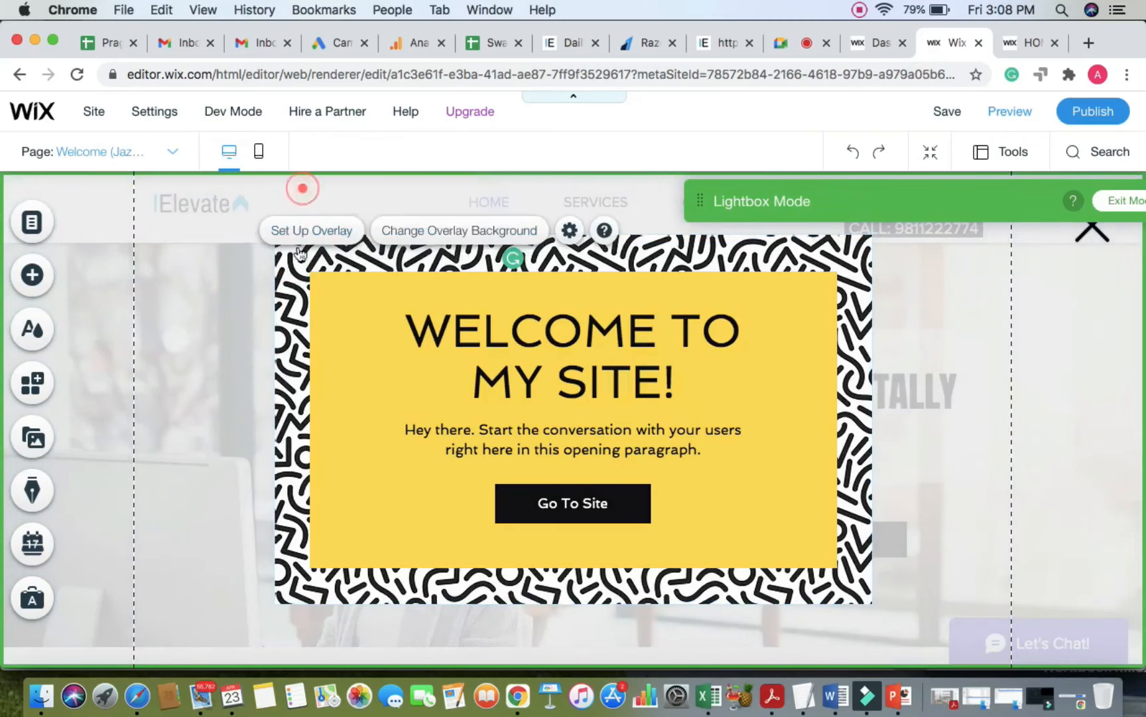
left_click(288, 281)
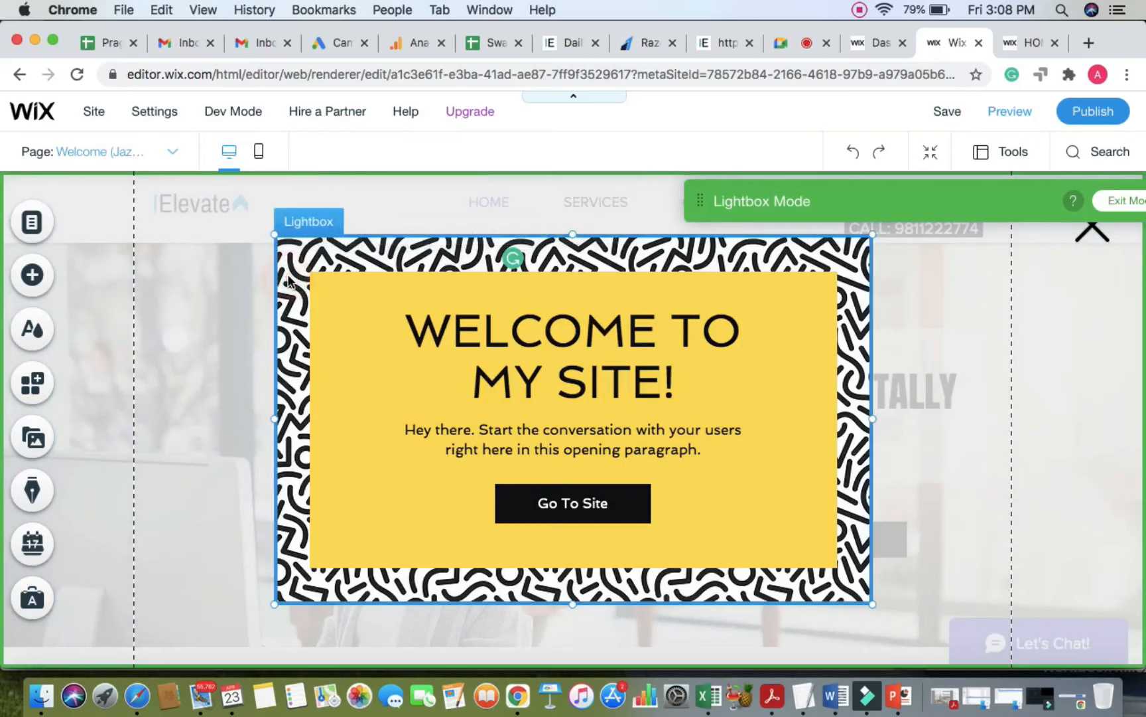
left_click(288, 281)
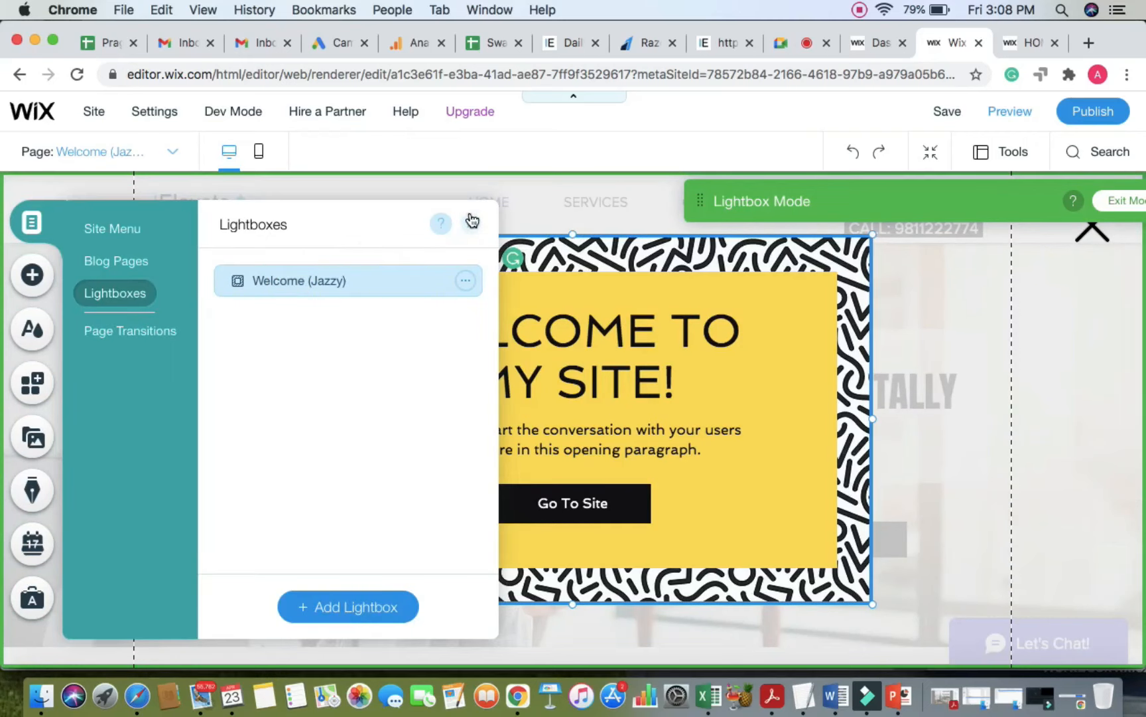
Step: Close the lightbox list and inspect the popup, header menu and page header
left_click(470, 220)
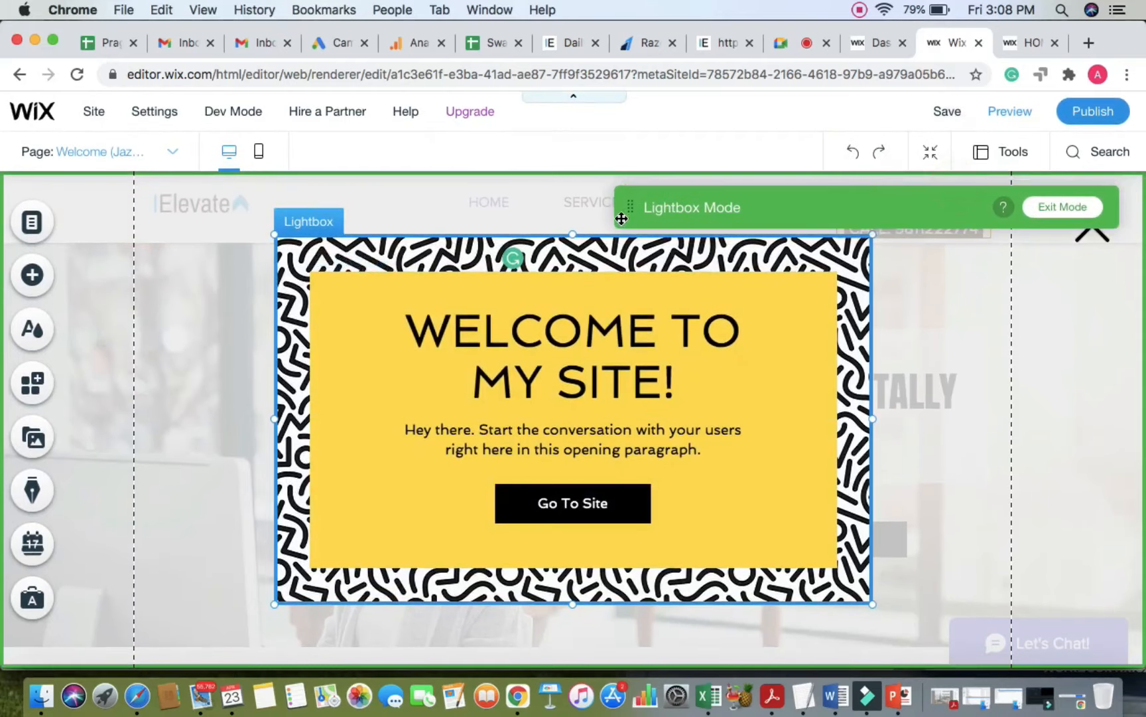
left_click_drag(629, 209, 724, 193)
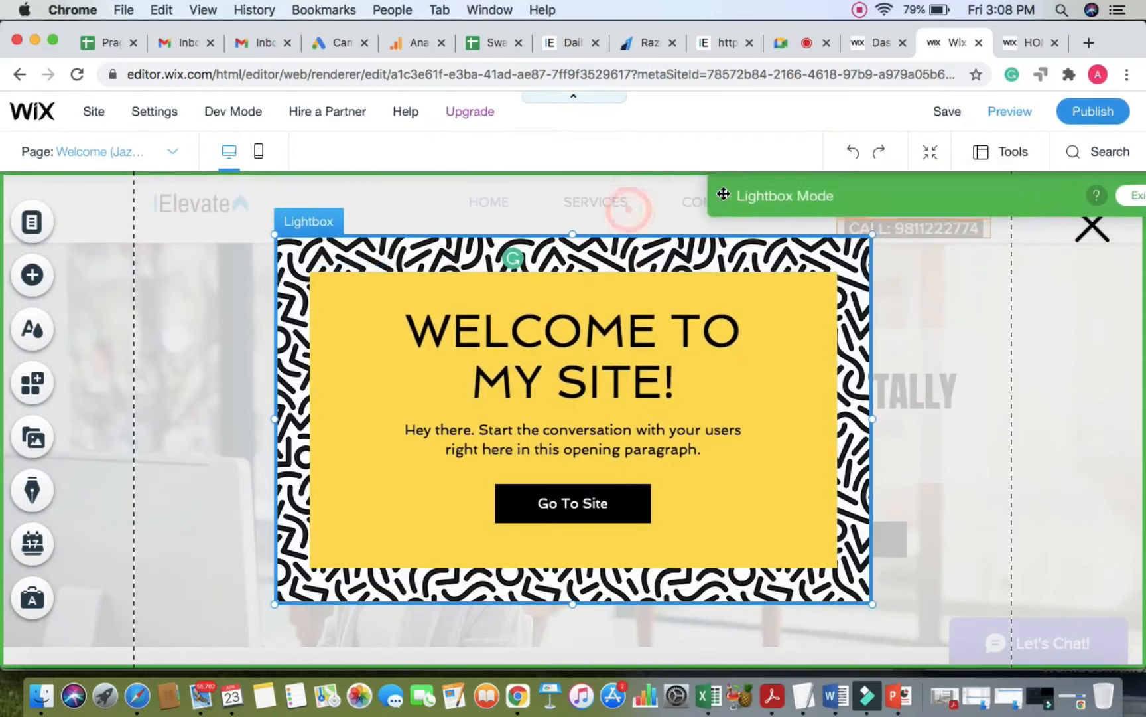
left_click(625, 279)
left_click(634, 256)
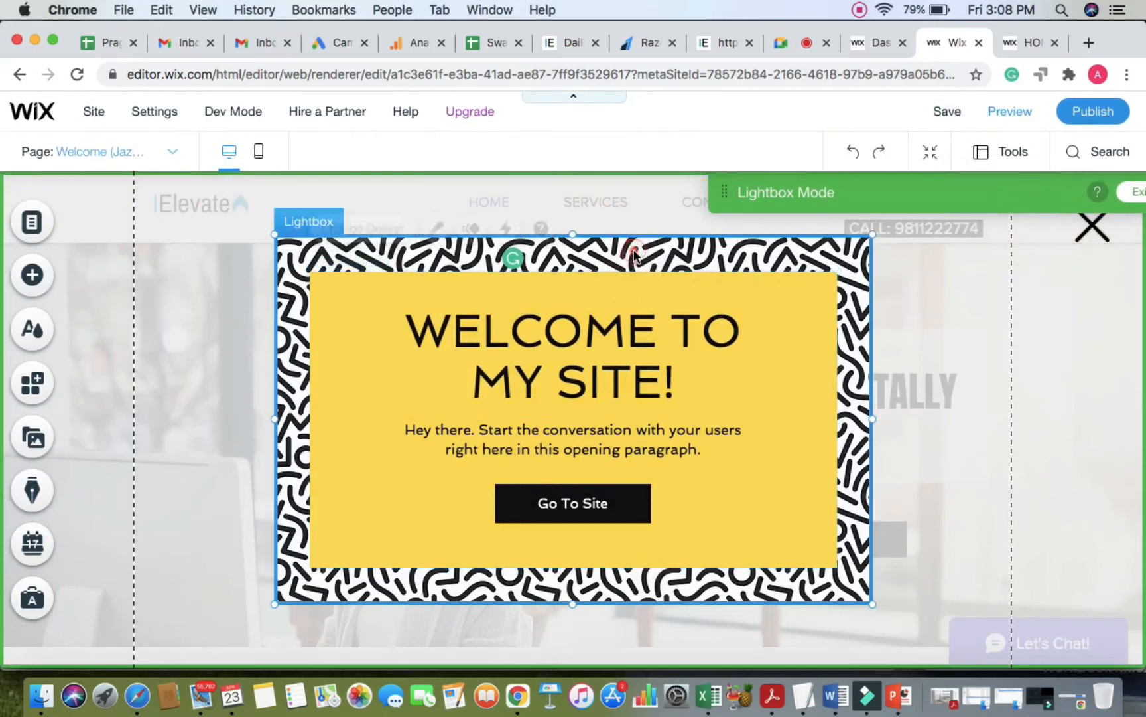
left_click(629, 222)
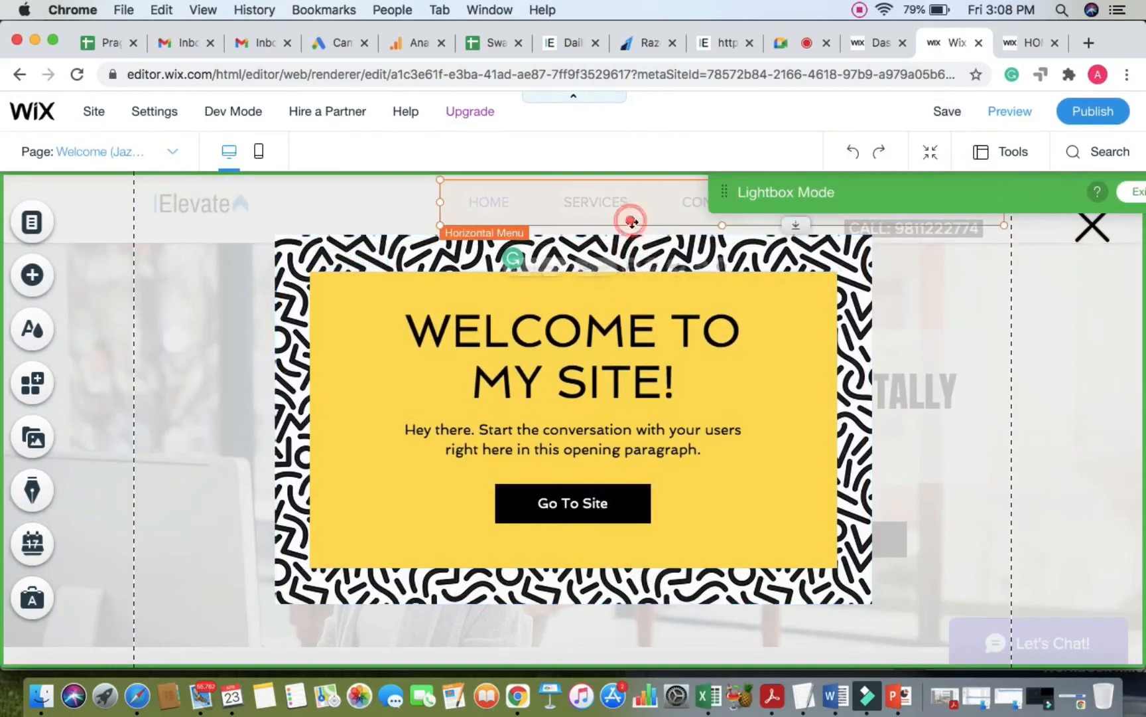
left_click(300, 251)
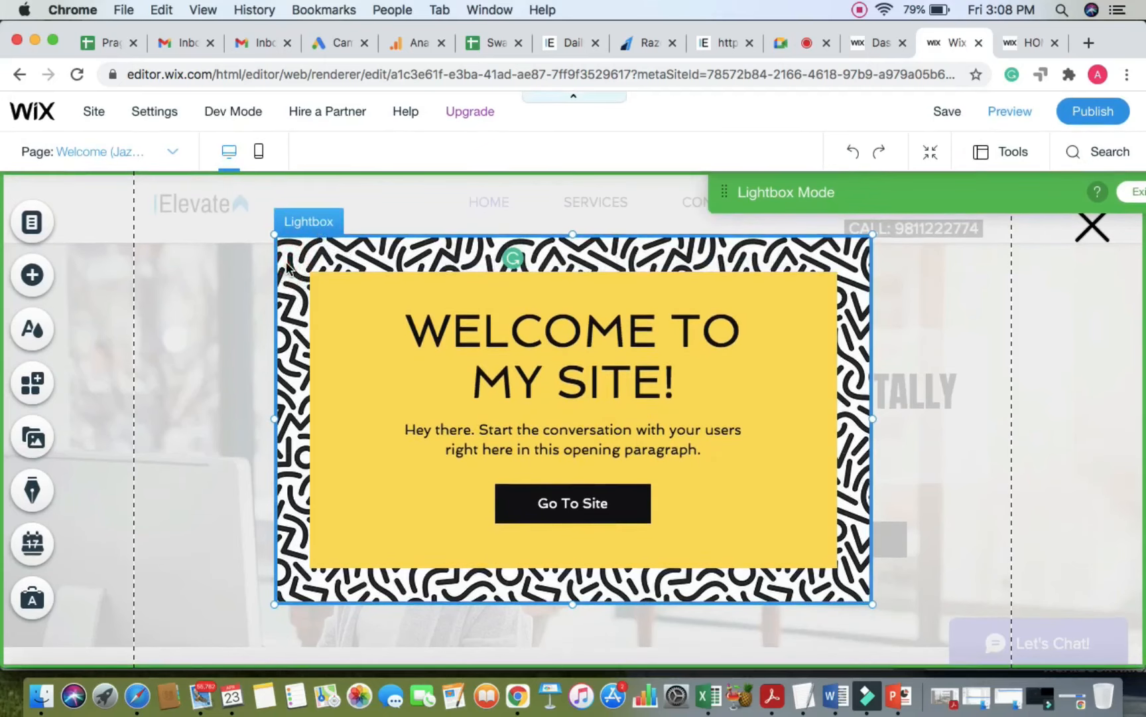
left_click(352, 199)
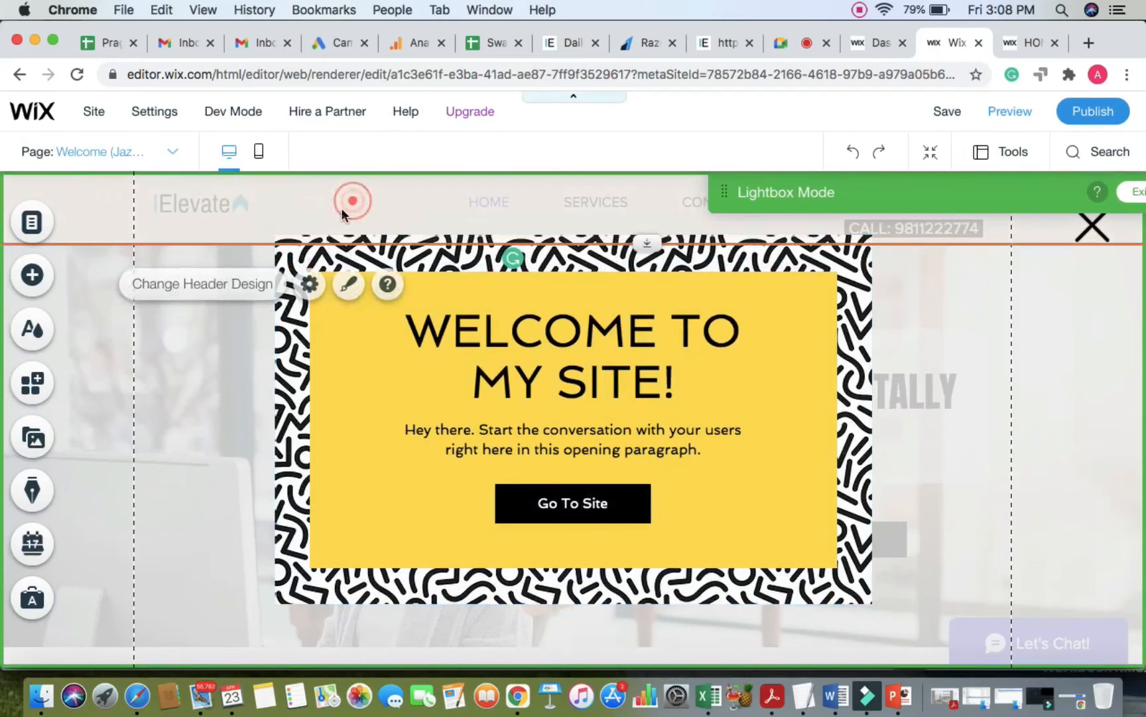
left_click(285, 261)
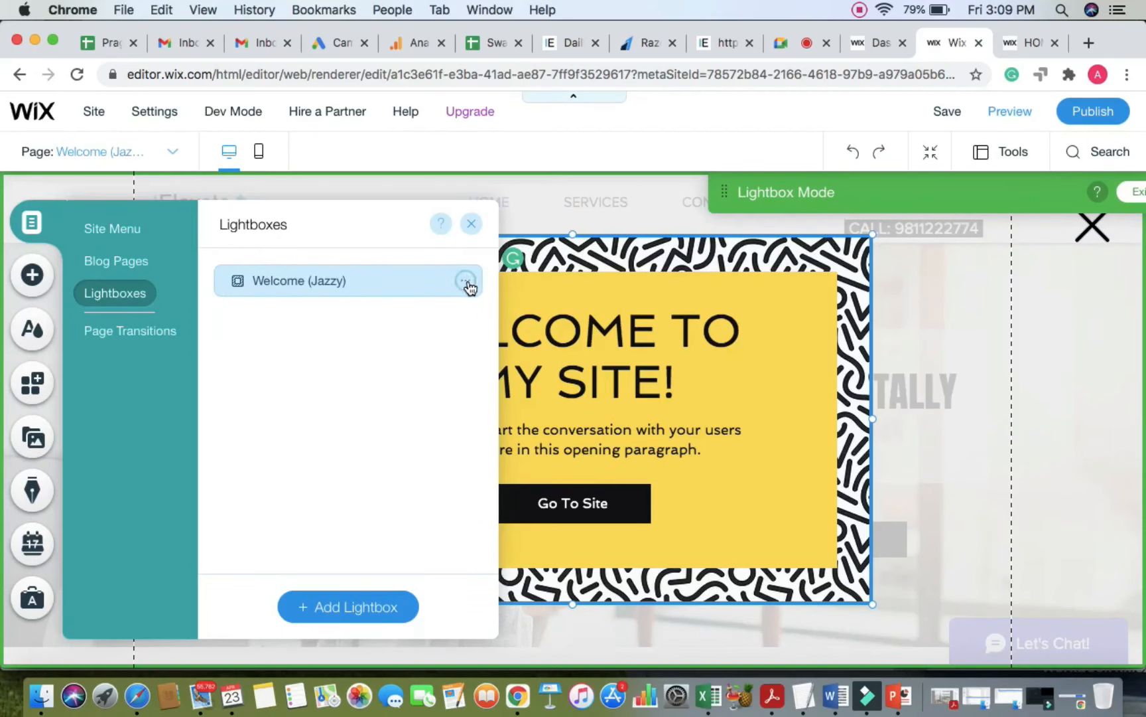
Step: Open Settings for Welcome (Jazzy) from its actions menu in the Lightboxes list
left_click(467, 281)
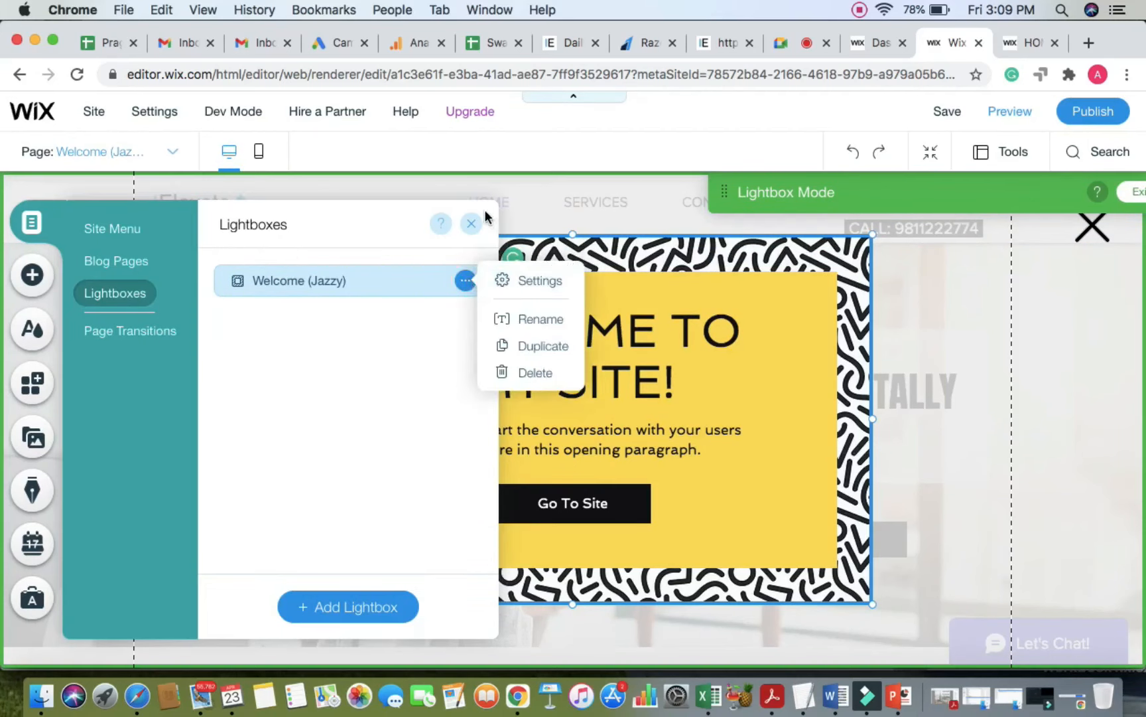
left_click(471, 224)
left_click(474, 225)
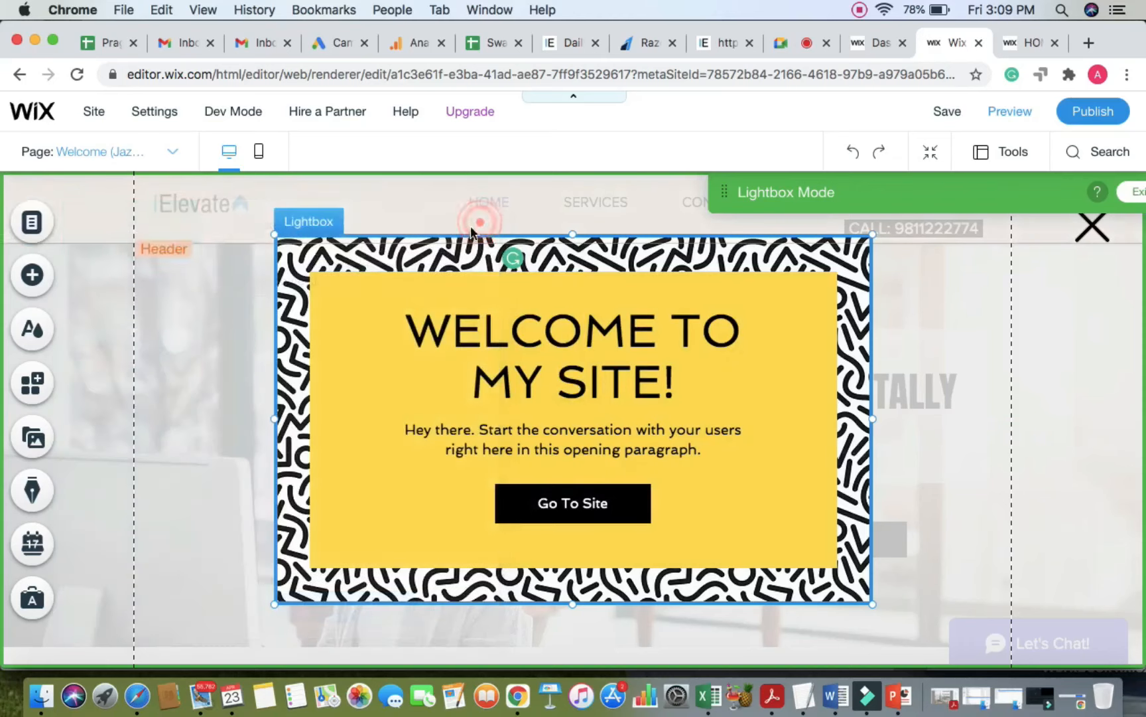
double_click(291, 256)
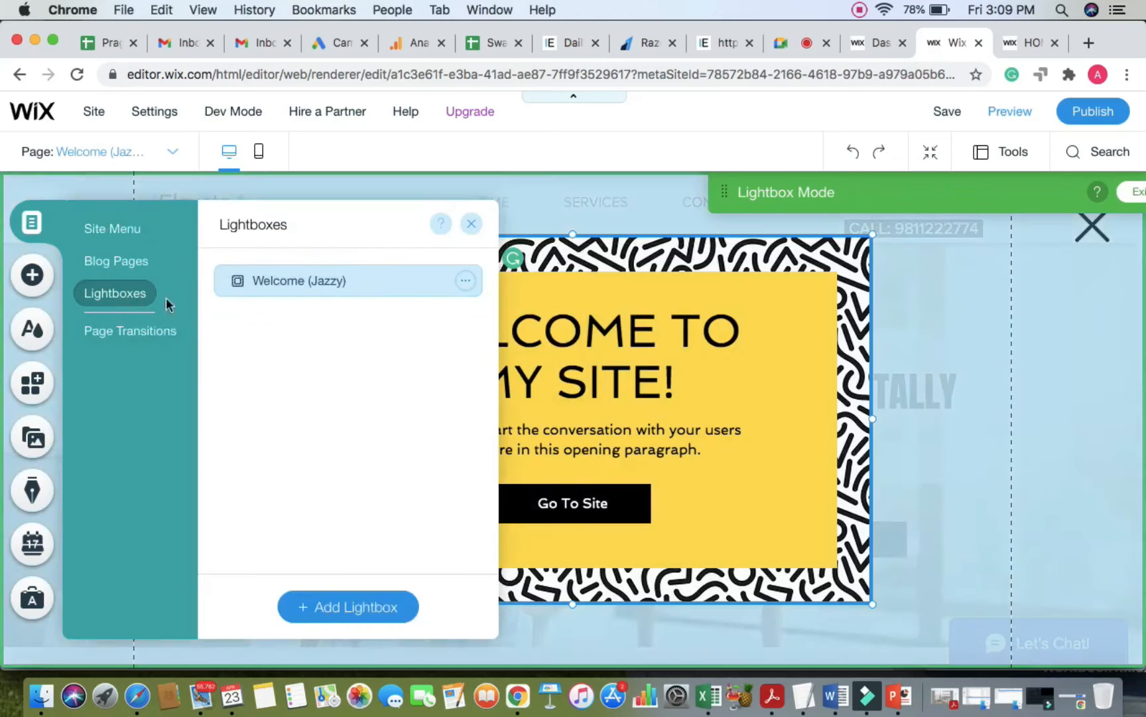
left_click(465, 280)
left_click(526, 282)
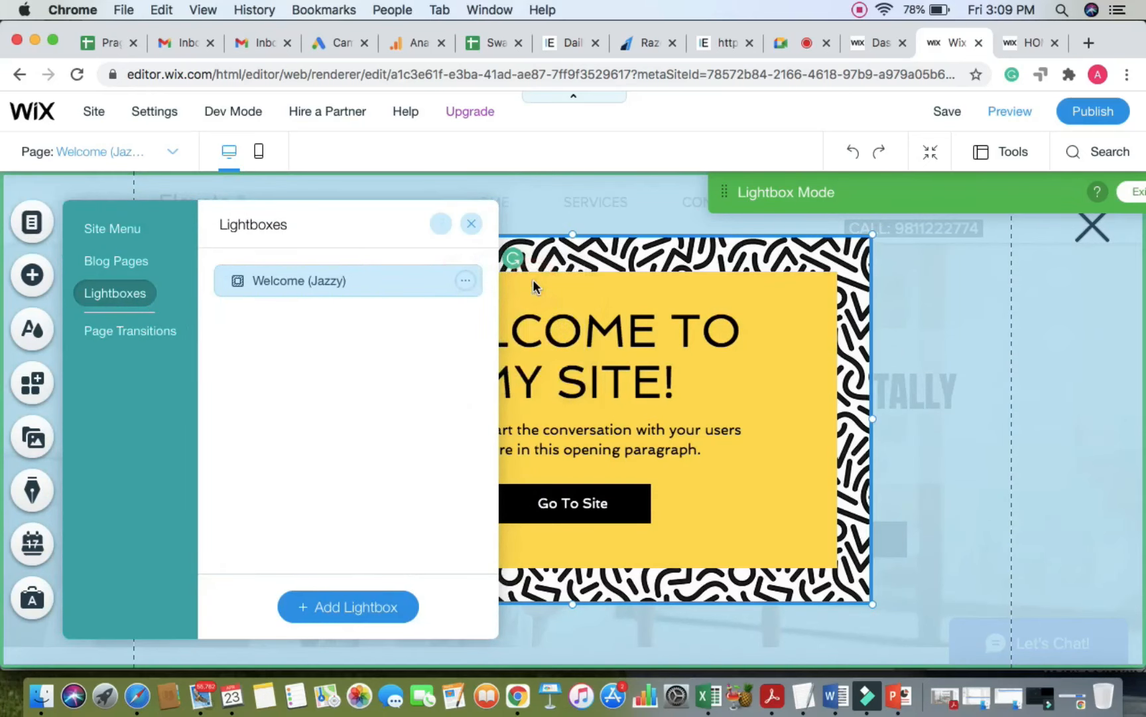
scroll(950, 445, "down", 2)
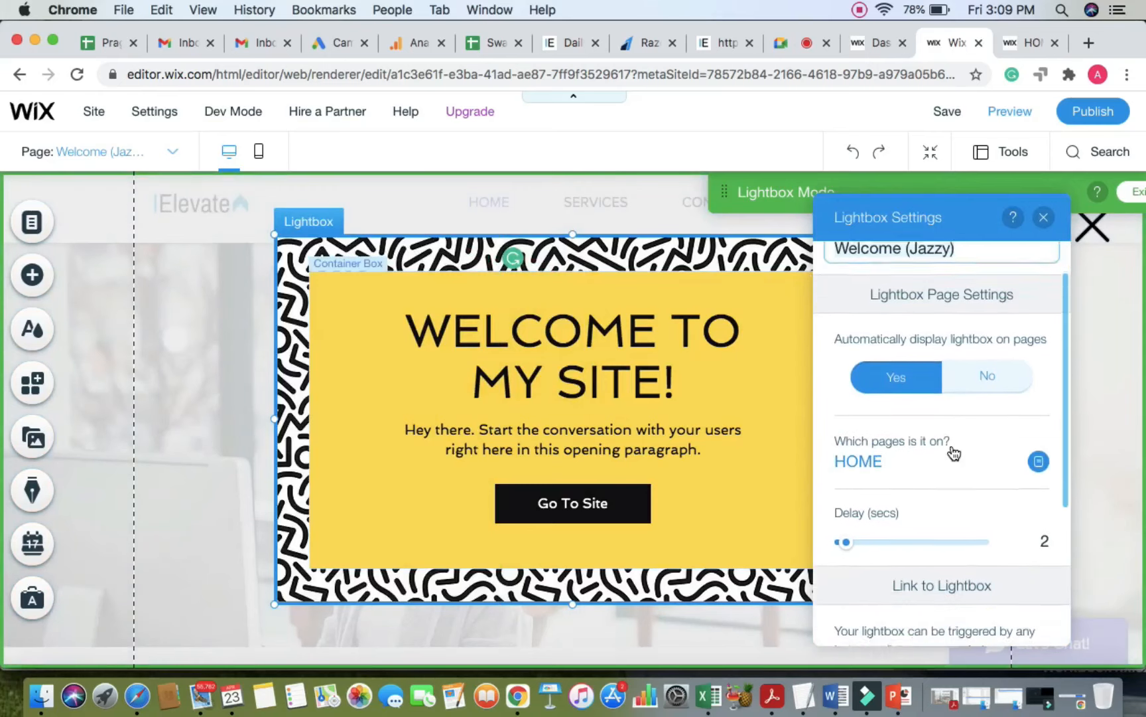
Step: Verify Choose Pages lists only HOME with a 2-second delay, then close Lightbox Settings
scroll(954, 442, "up", 2)
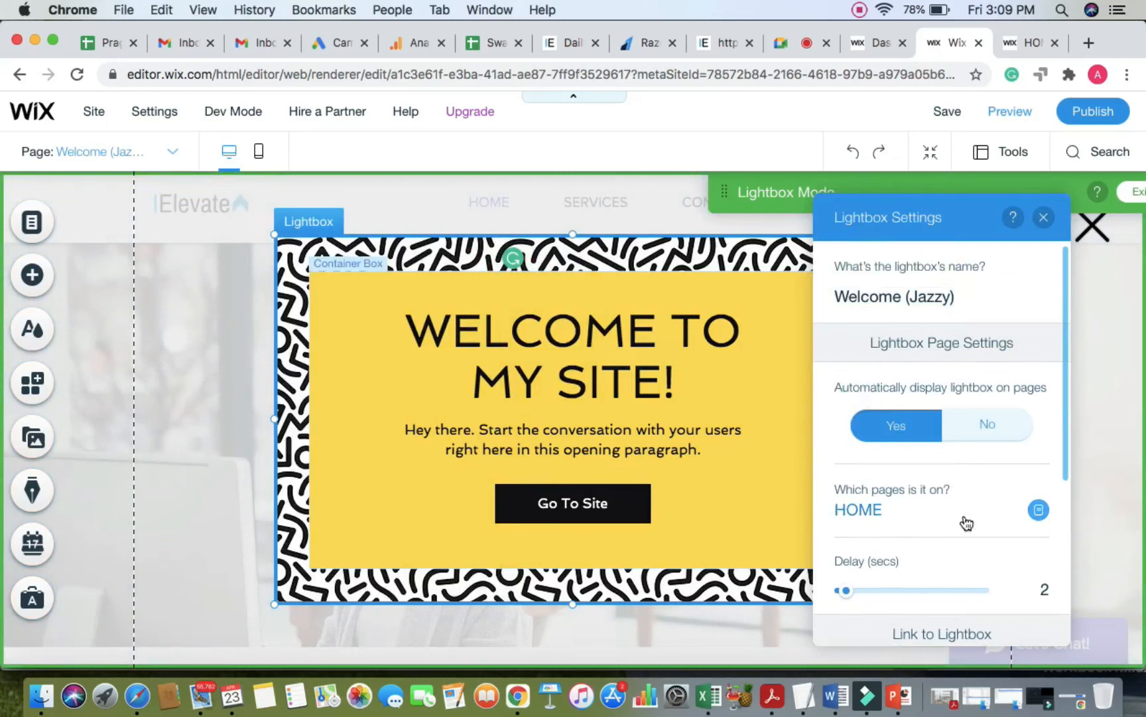
scroll(967, 523, "down", 2)
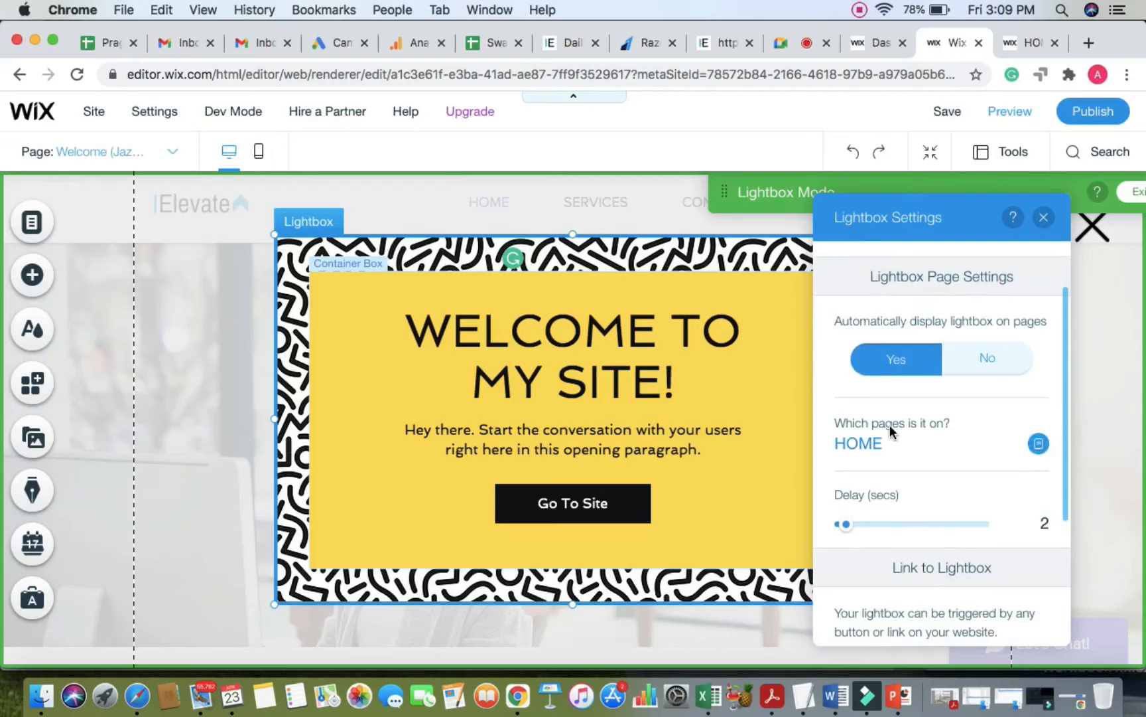
left_click(1038, 445)
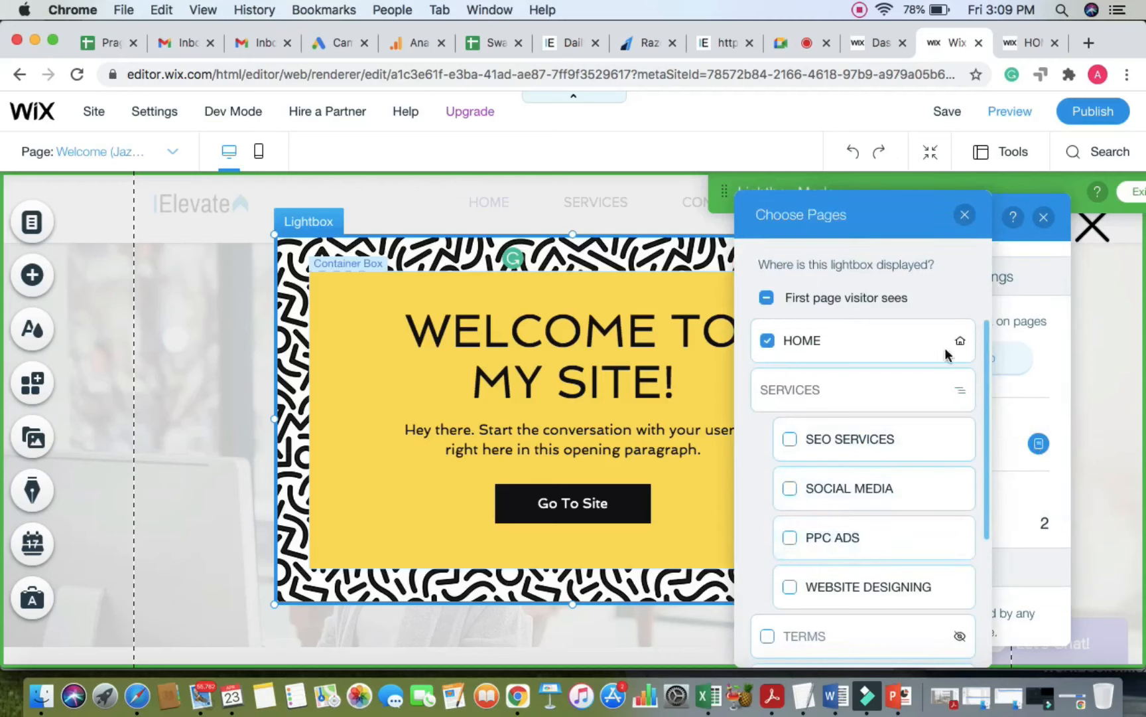
left_click(963, 214)
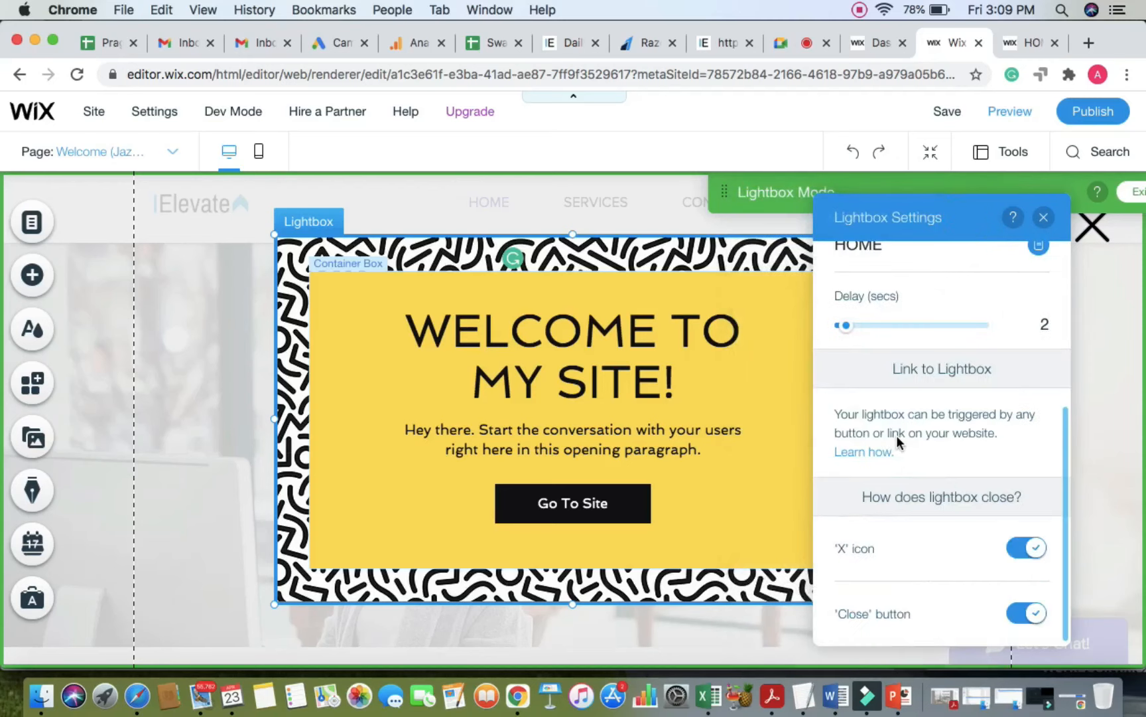
scroll(863, 431, "up", 2)
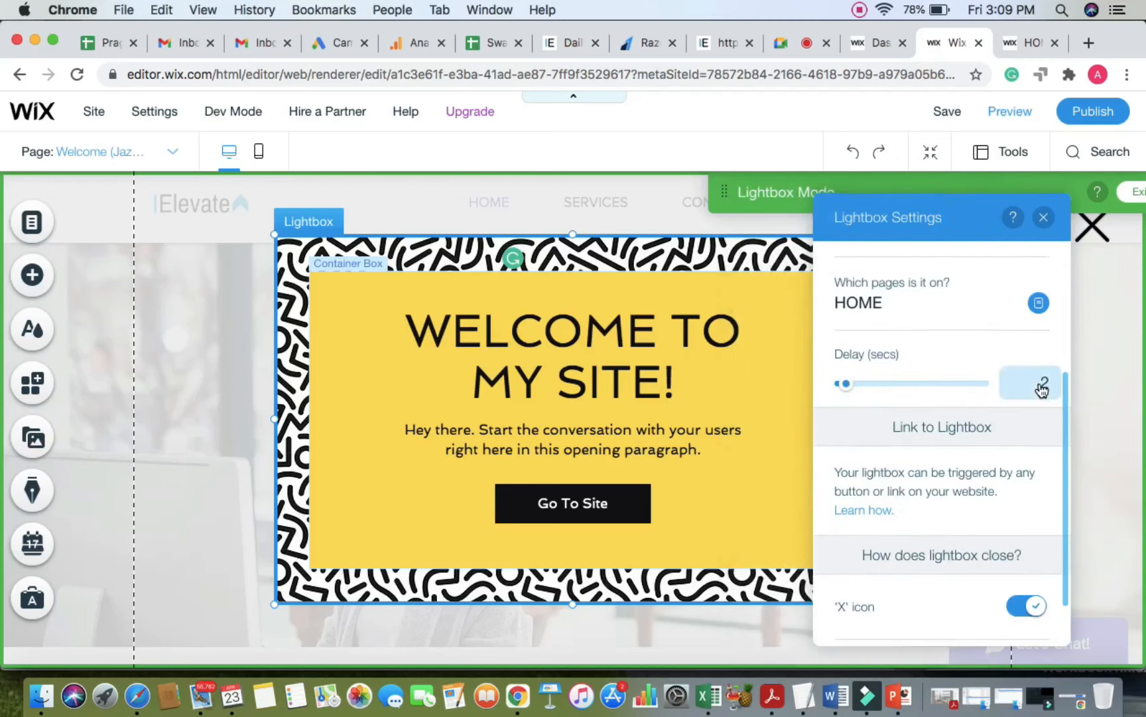
scroll(931, 477, "down", 2)
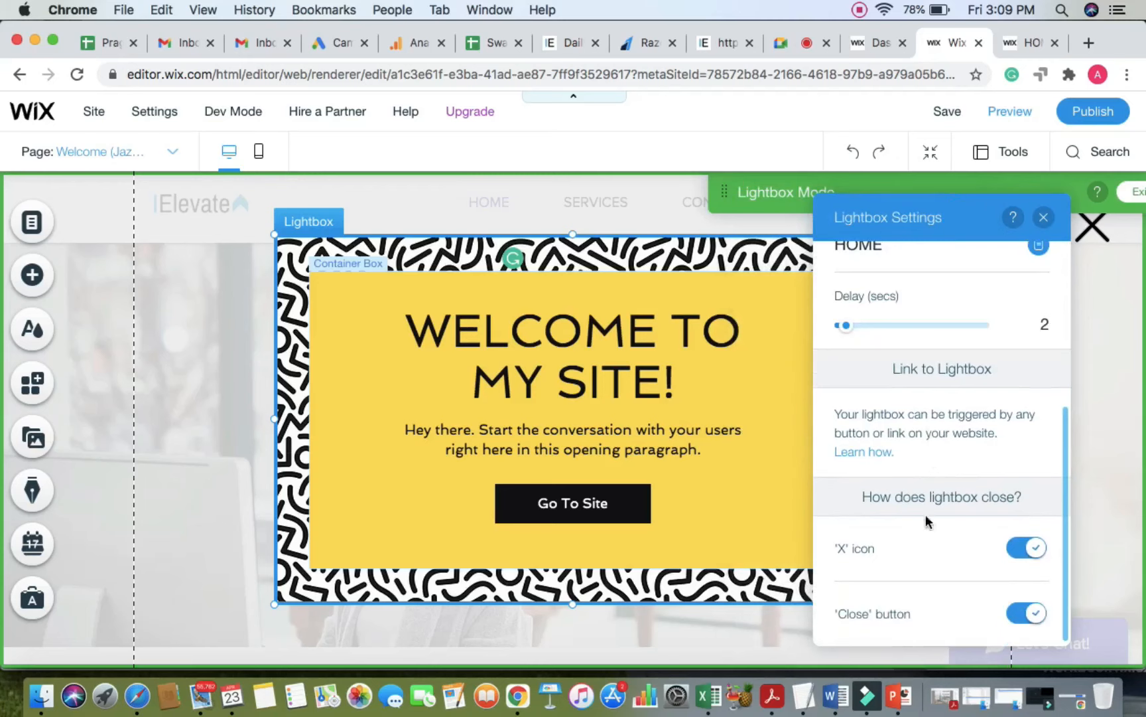
left_click(1043, 217)
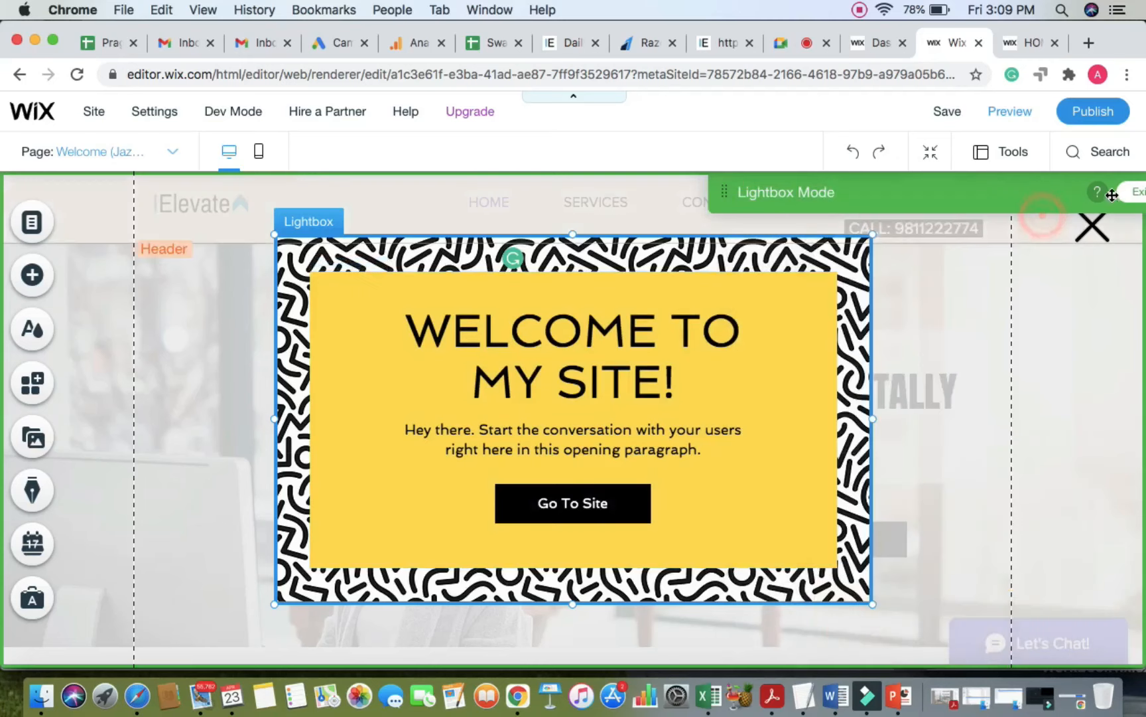
Step: Publish, reload the live site to see the Welcome (Jazzy) popup on HOME, and close it
left_click(1096, 112)
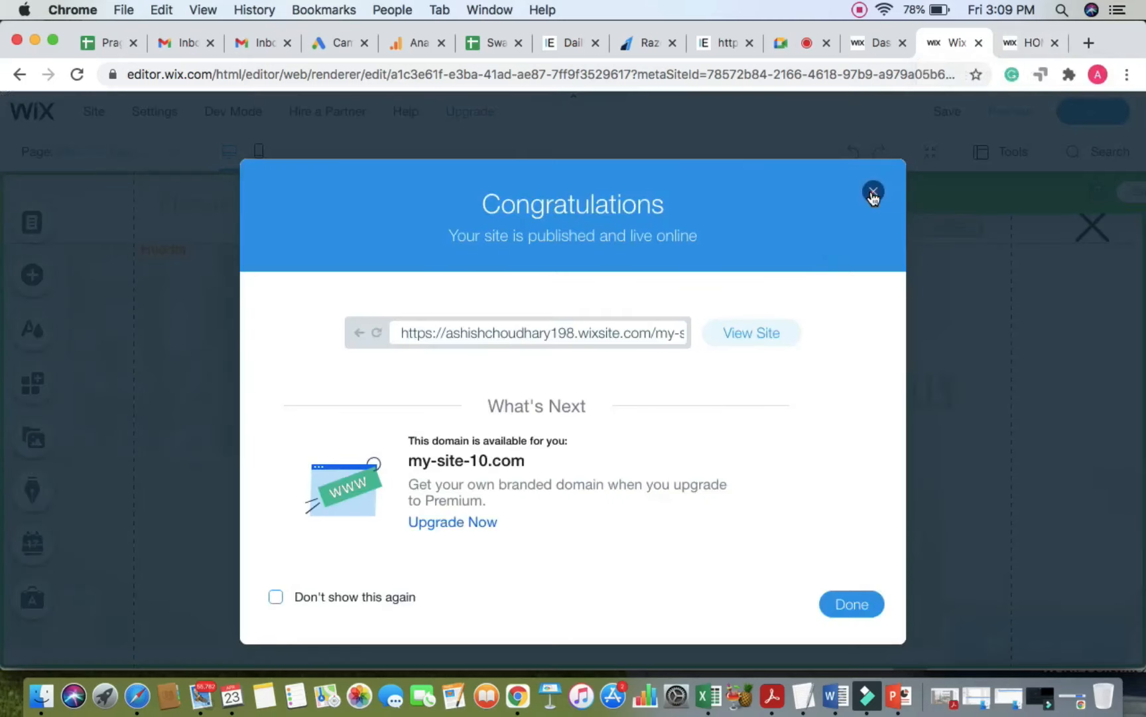
left_click(873, 194)
left_click(1028, 42)
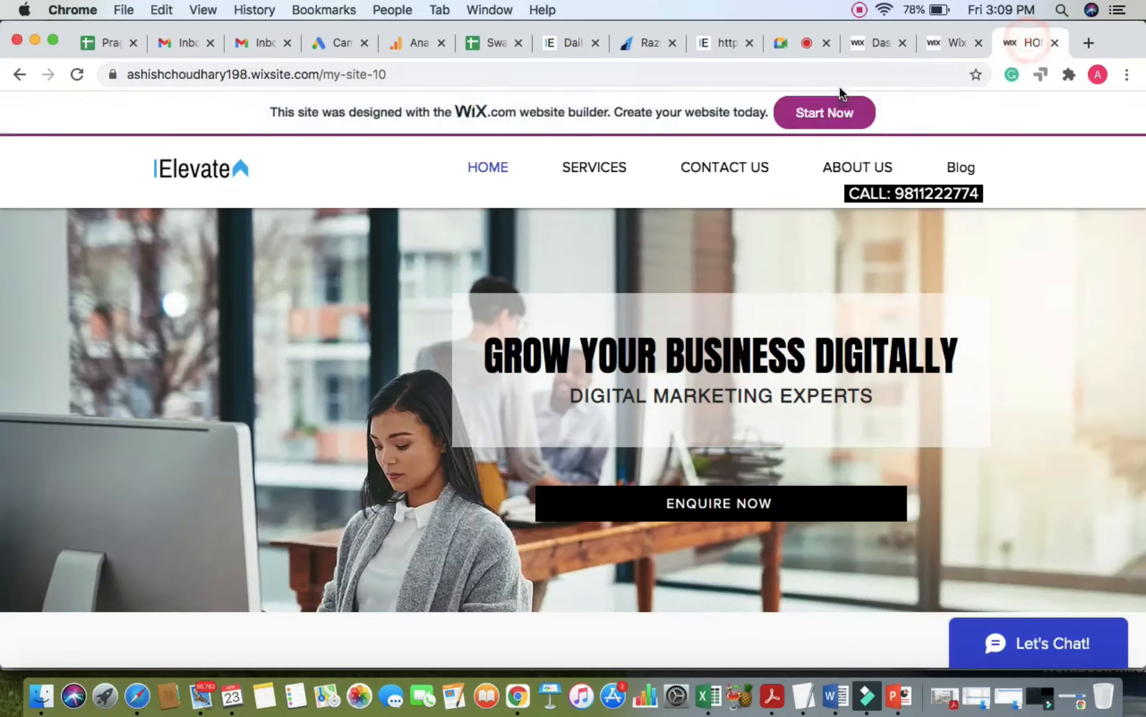
left_click(852, 75)
key("Return")
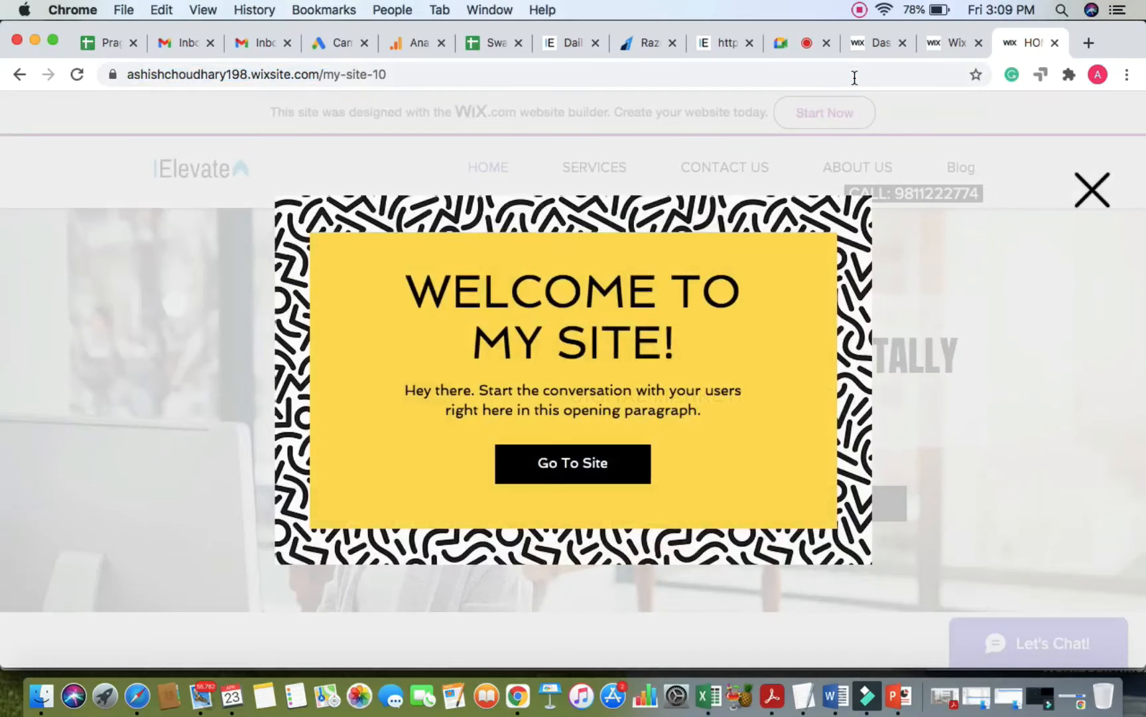
left_click(1096, 188)
left_click(938, 38)
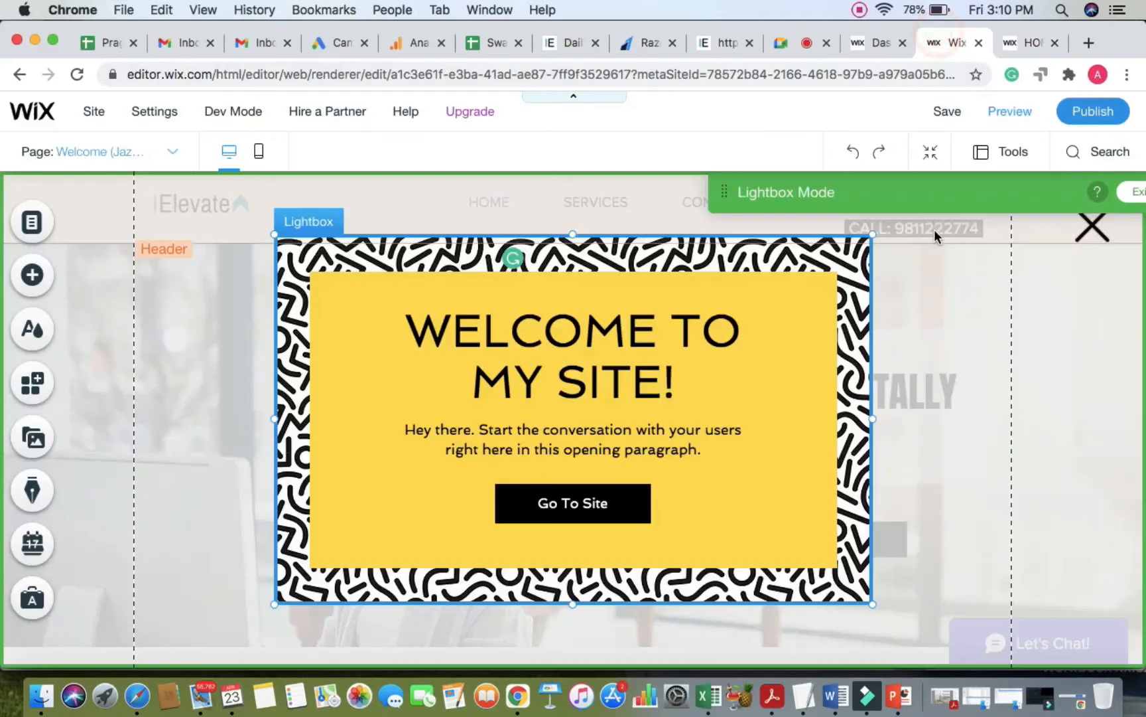
Step: Exit Lightbox Mode, delete Welcome (Jazzy) from the Lightboxes list, and republish the site
left_click(1119, 205)
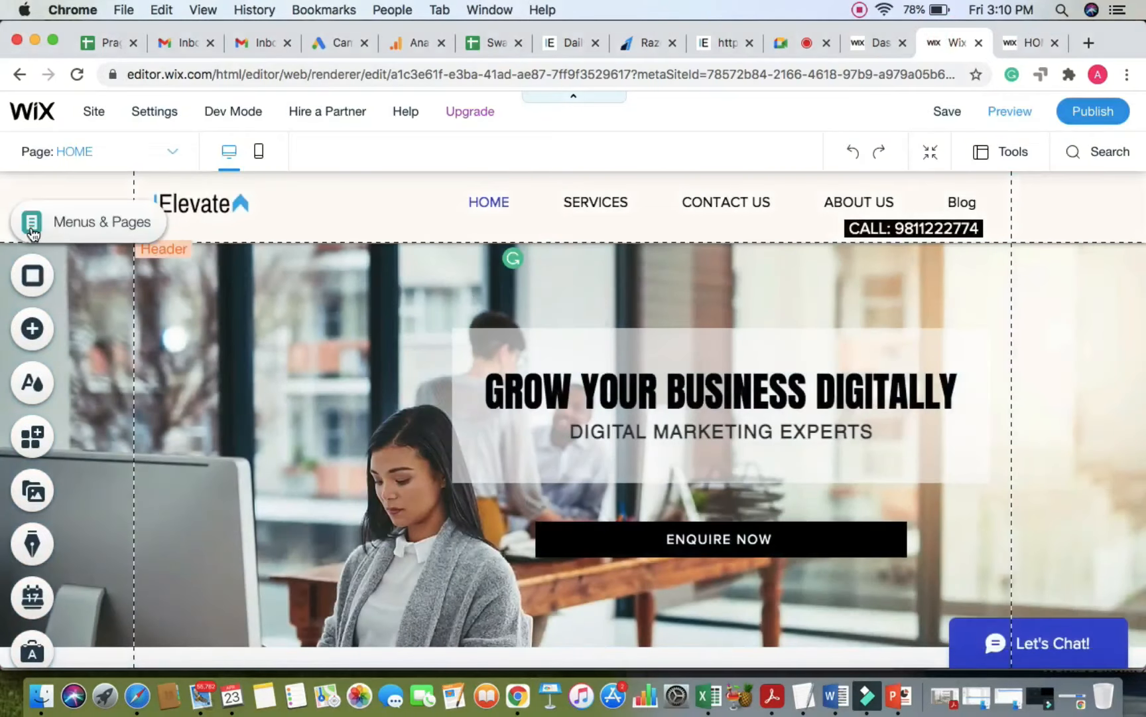
left_click(30, 229)
left_click(115, 296)
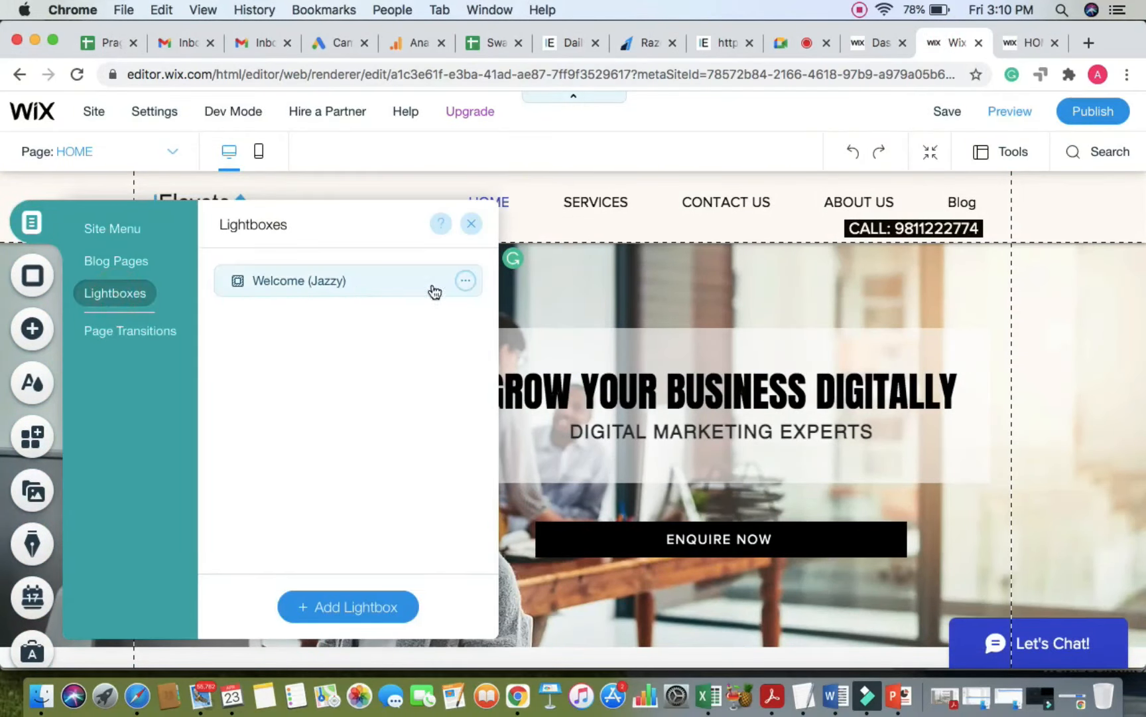
left_click(461, 280)
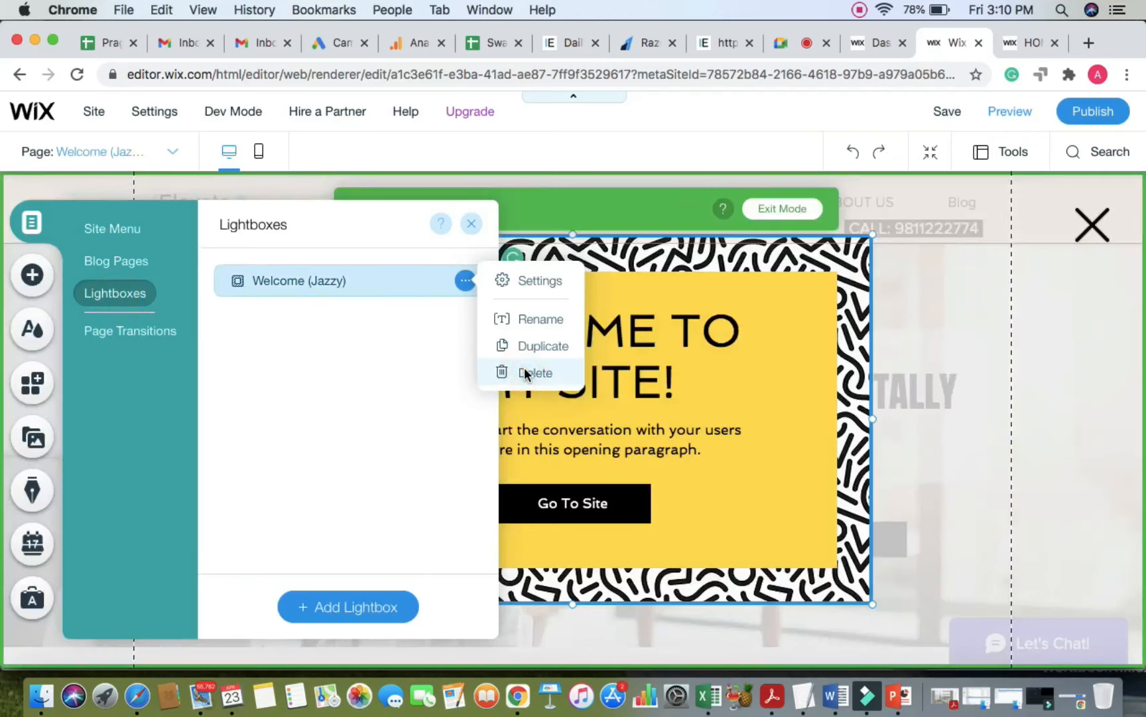
left_click(526, 374)
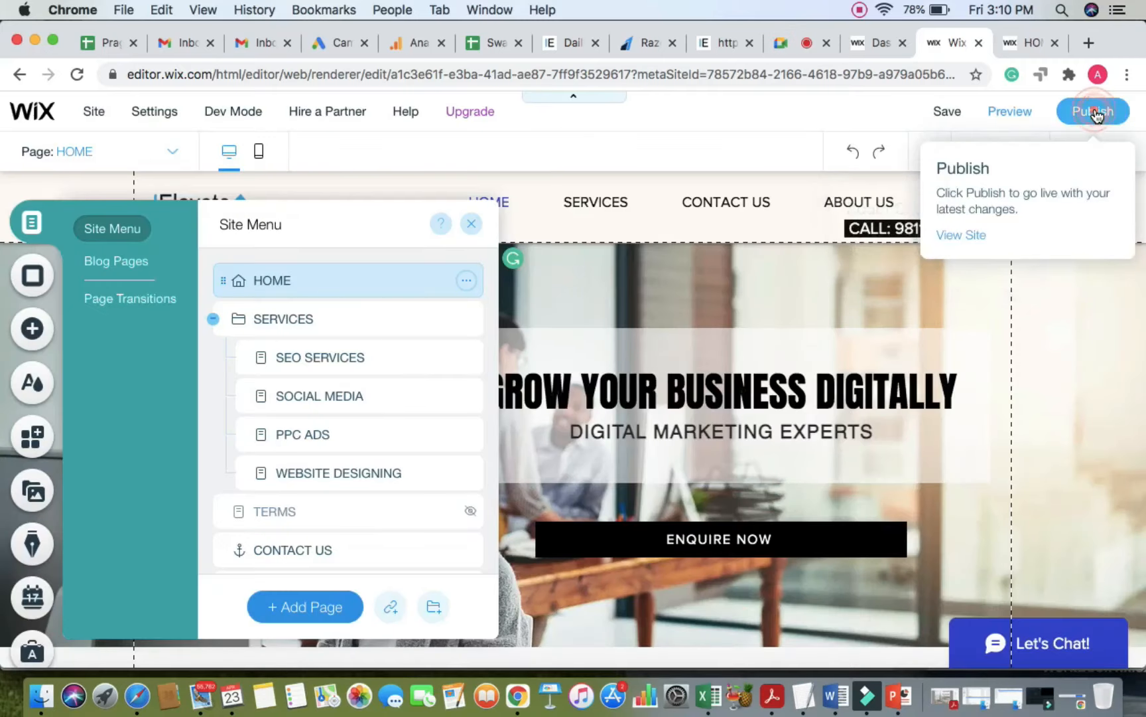
left_click(1094, 107)
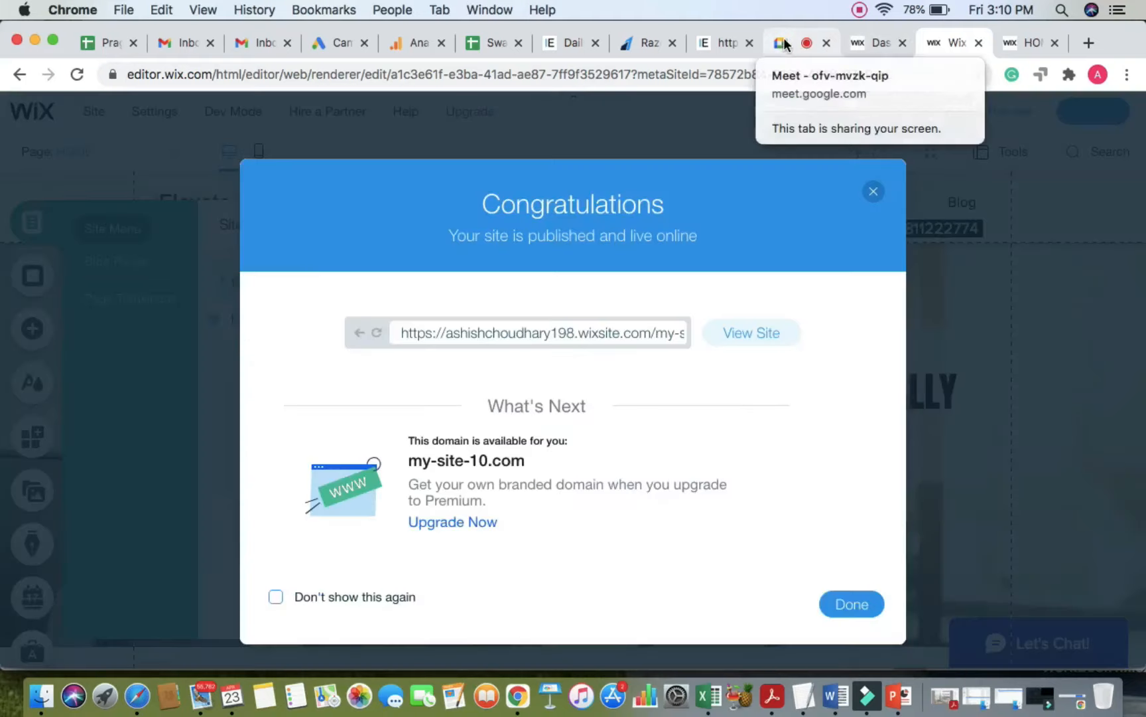
left_click(873, 191)
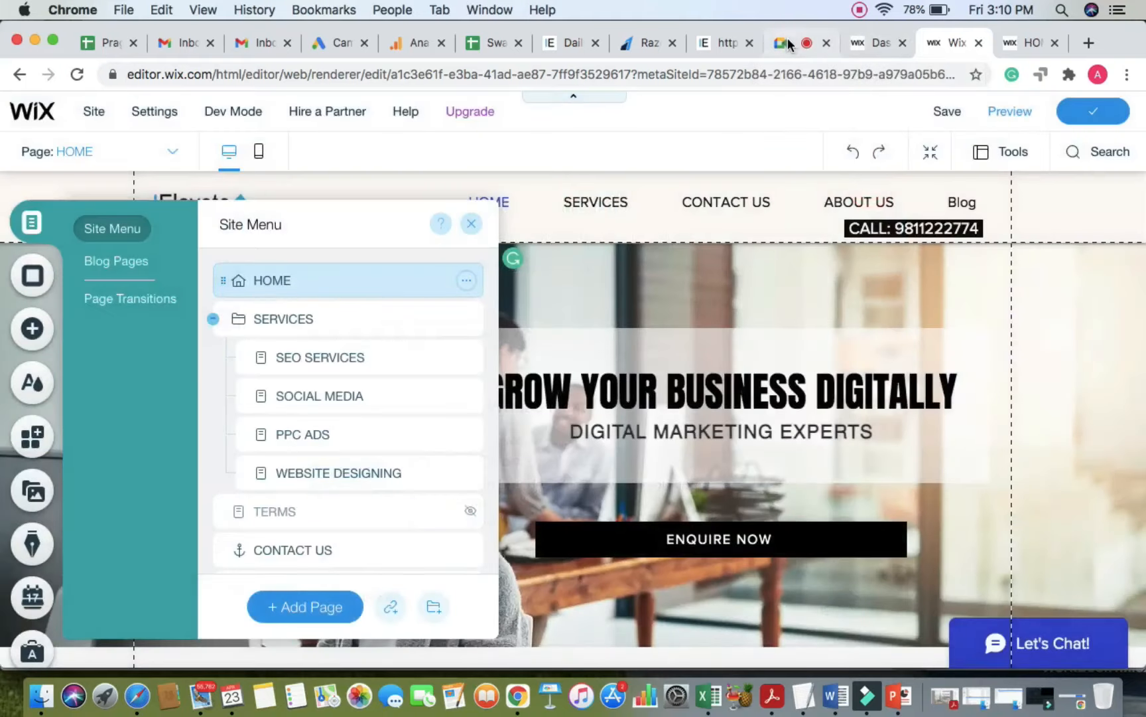
Step: Check the Google Meet chat, then close the Site Menu panel in the Wix editor
left_click(787, 43)
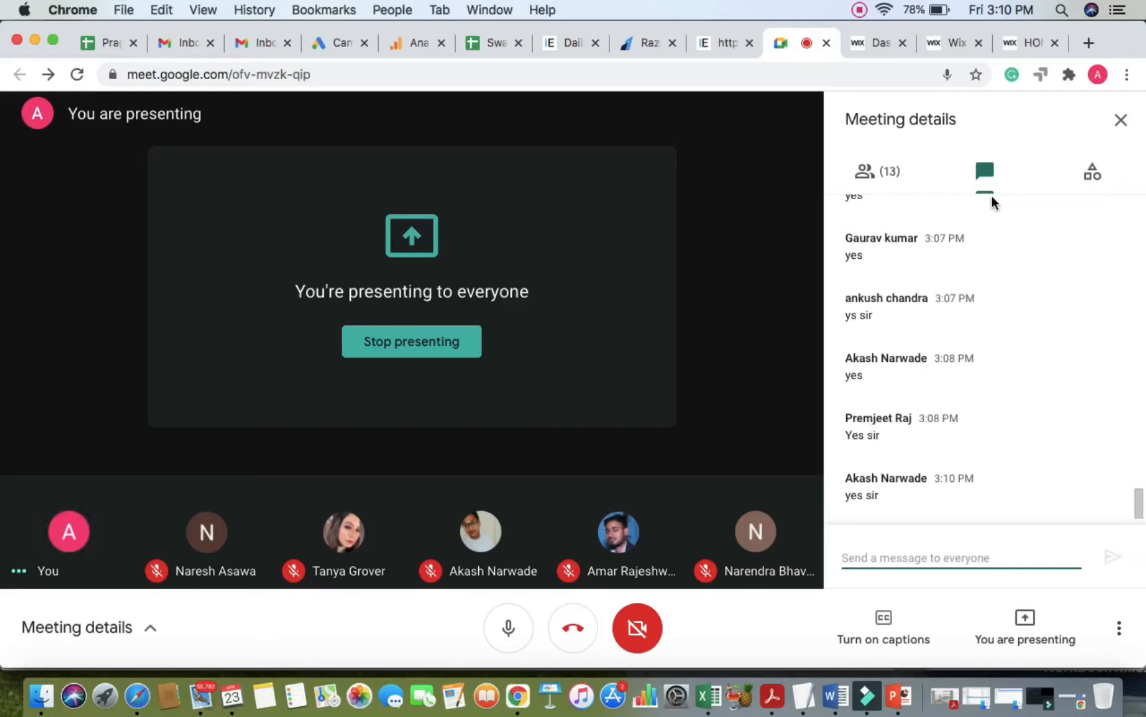
left_click(950, 42)
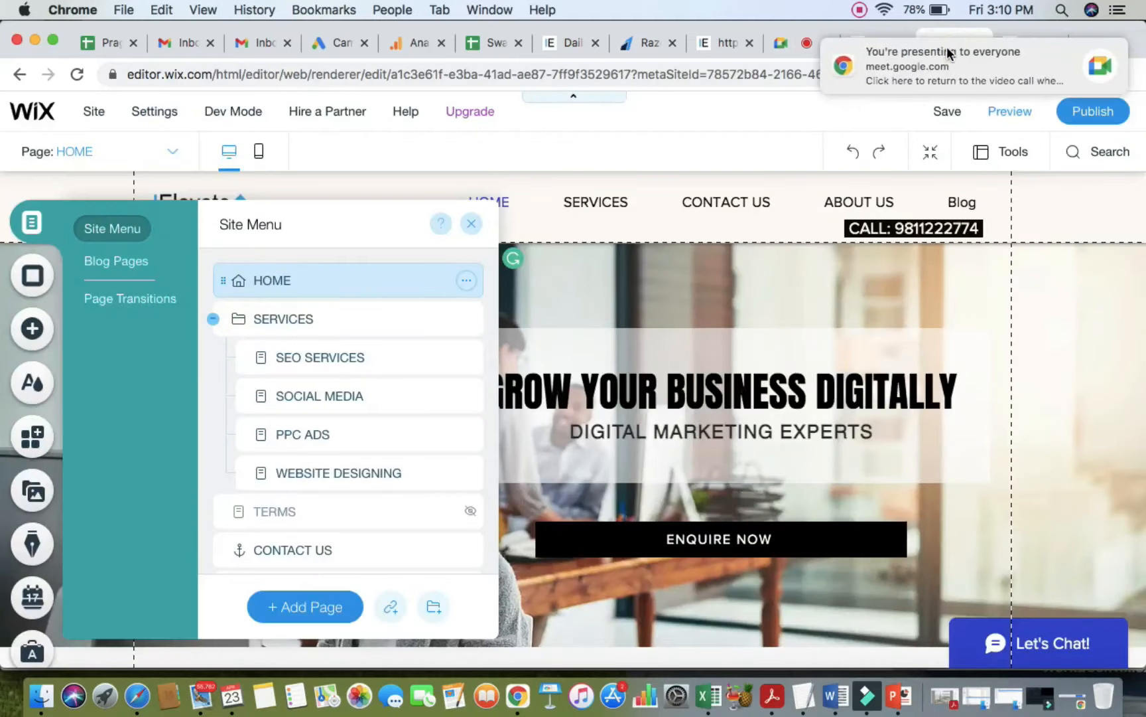
left_click(473, 224)
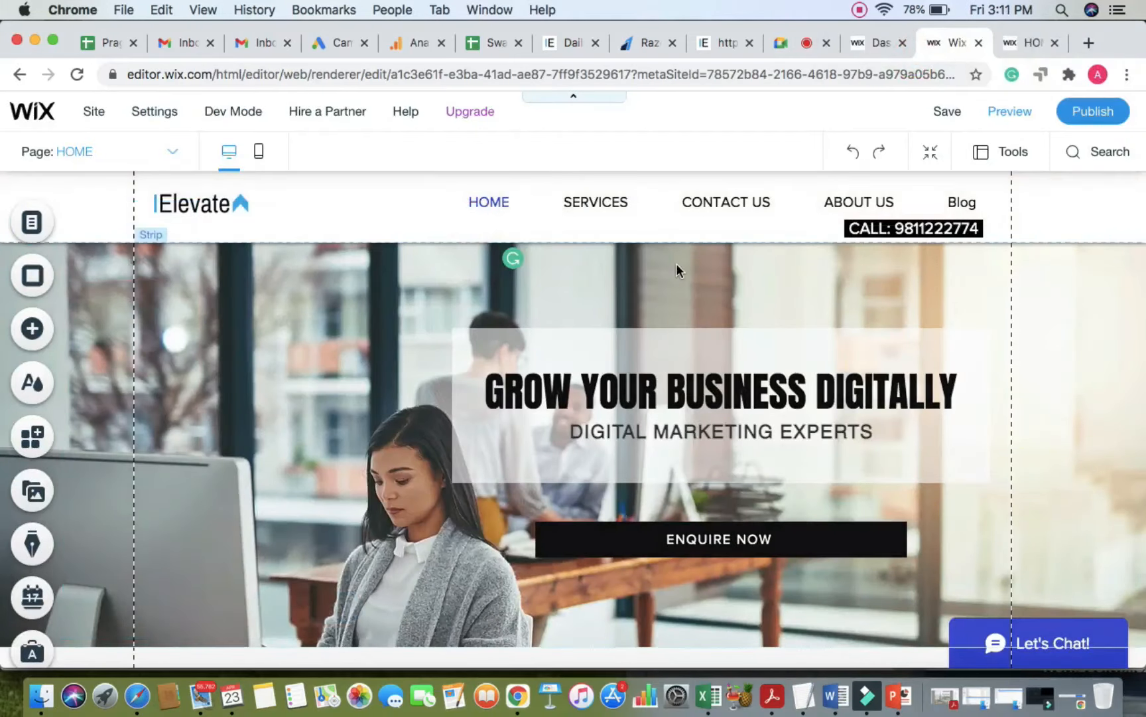
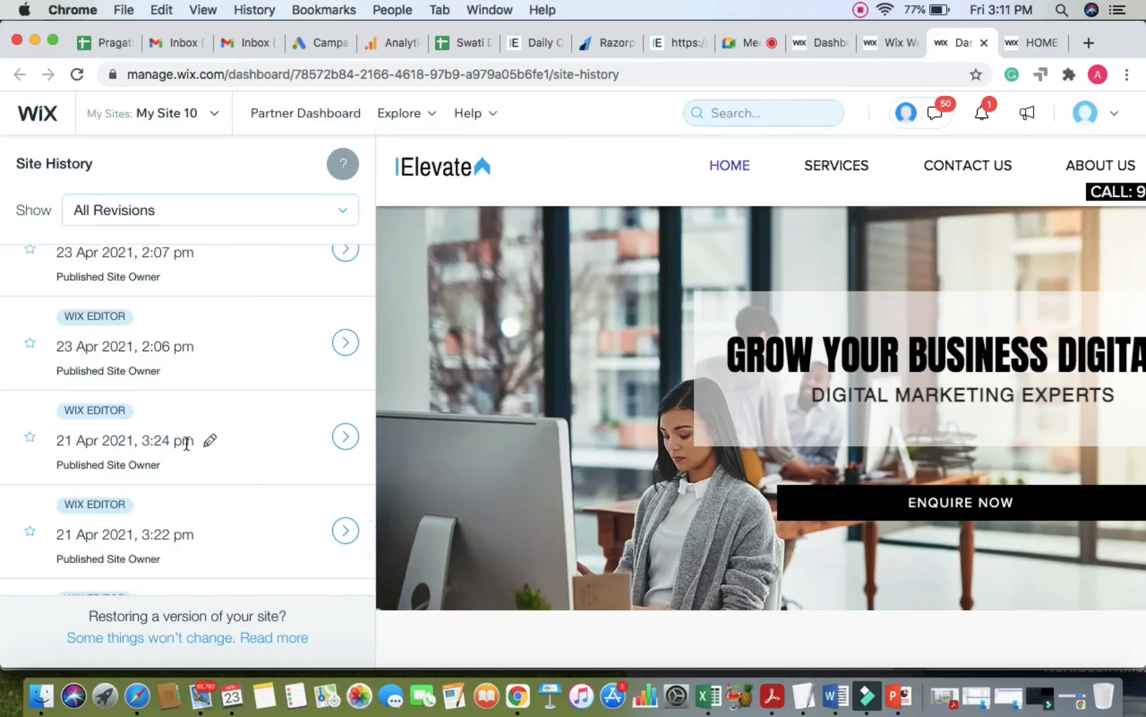
Step: Preview the 21 Apr 2021, 3:24 pm saved revision, then return to the Google Meet call
scroll(185, 440, "down", 1)
triple_click(110, 411)
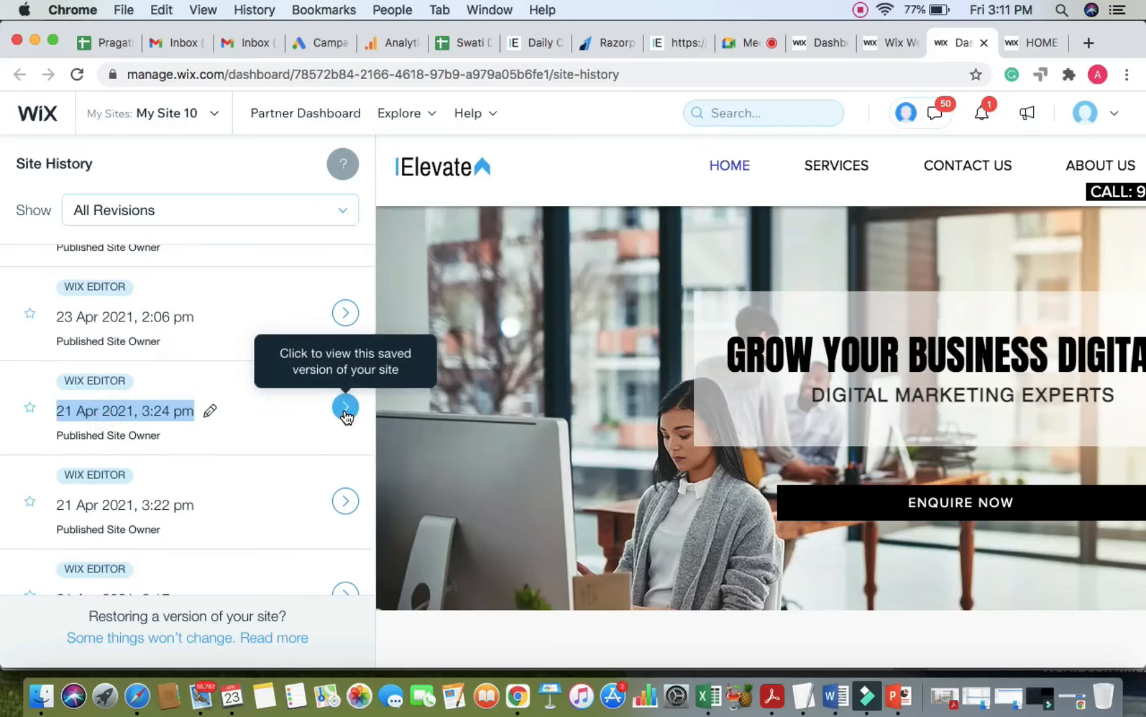
left_click(344, 414)
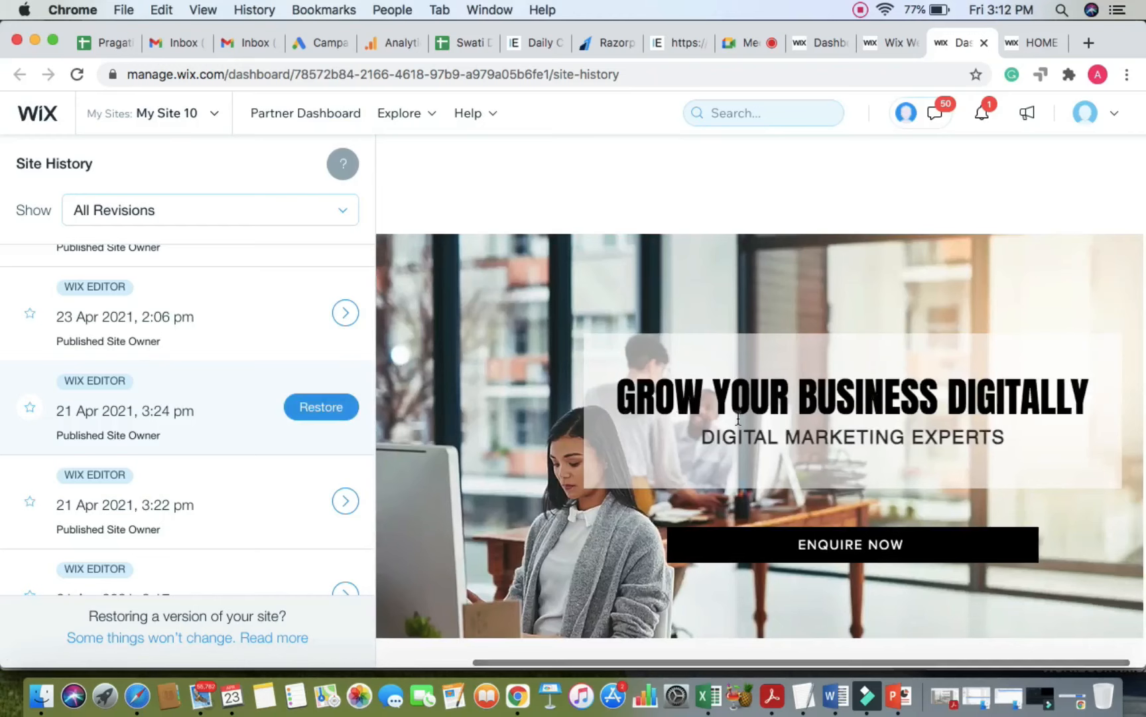
scroll(738, 418, "down", 15)
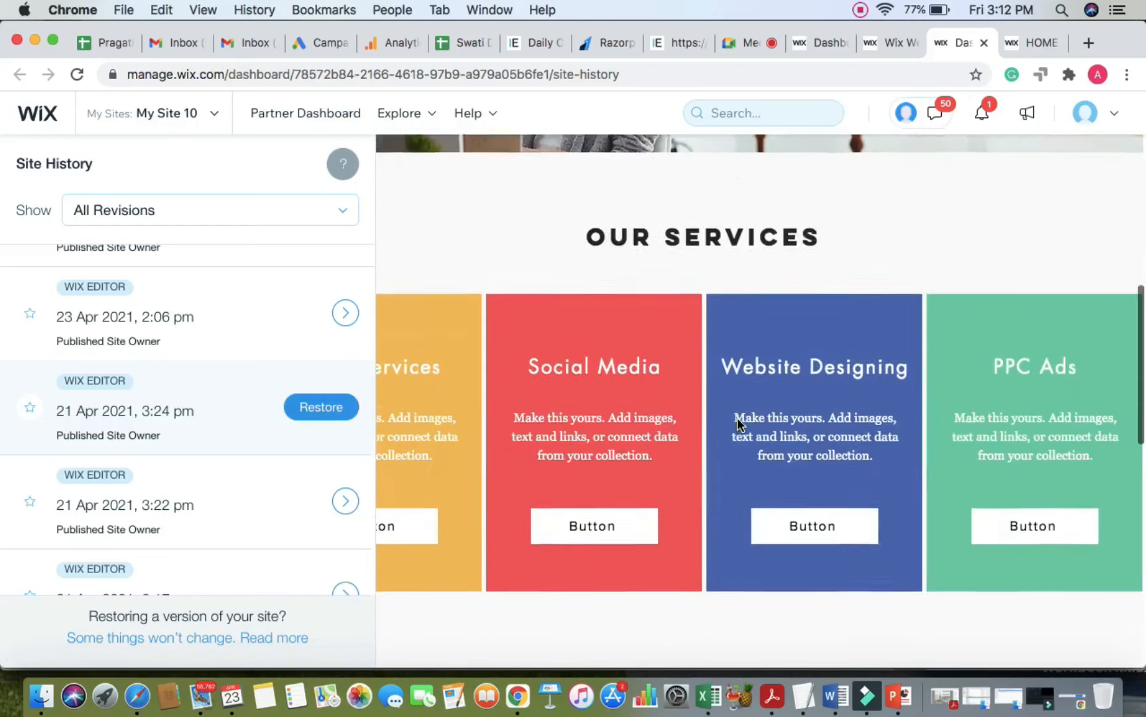
scroll(737, 418, "up", 15)
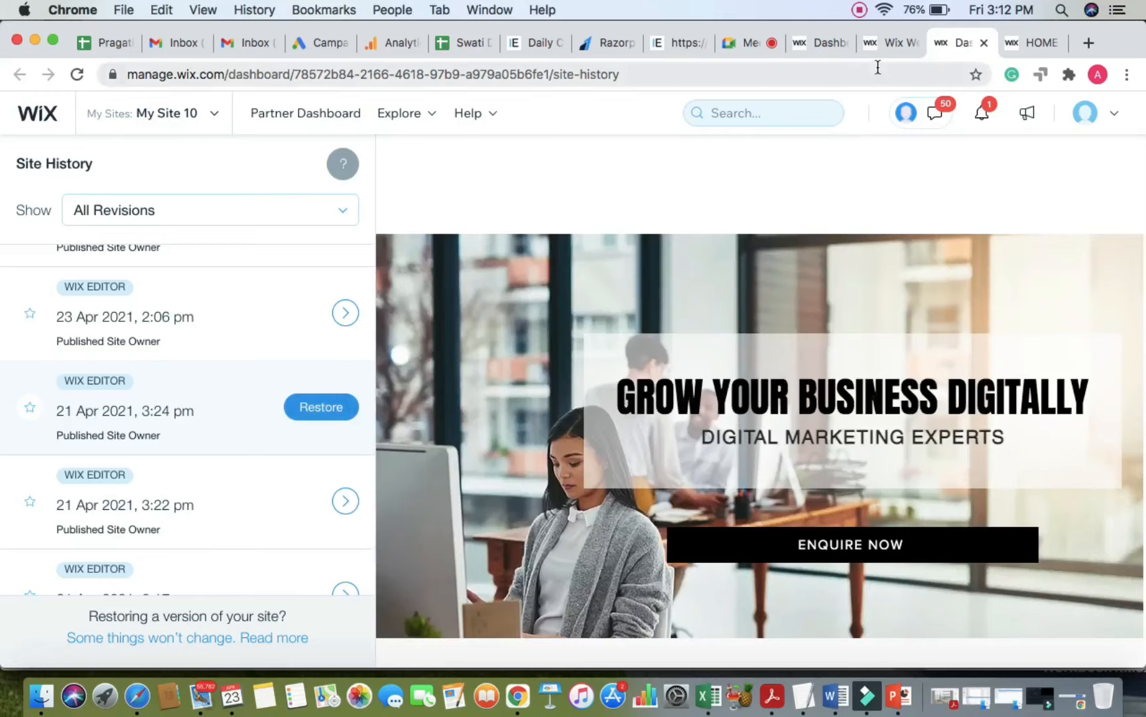
left_click(733, 42)
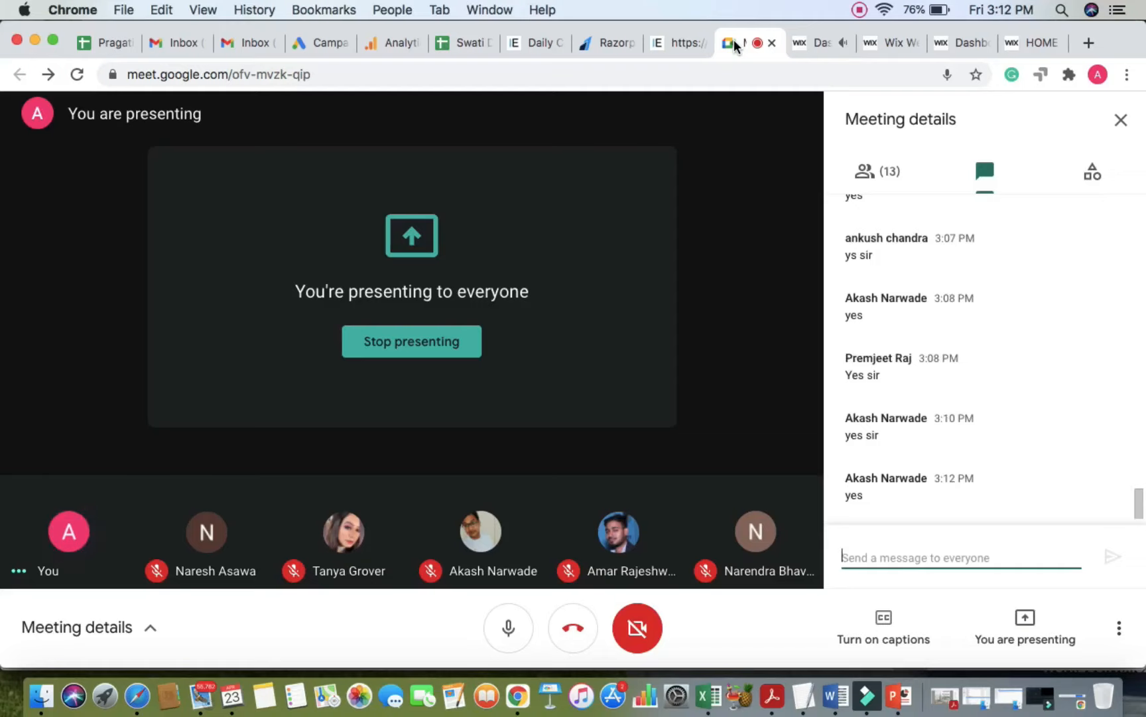
Step: Dismiss the dashboard's site setup popup and the presenting notification, checking the editor and Meet tabs
left_click(806, 42)
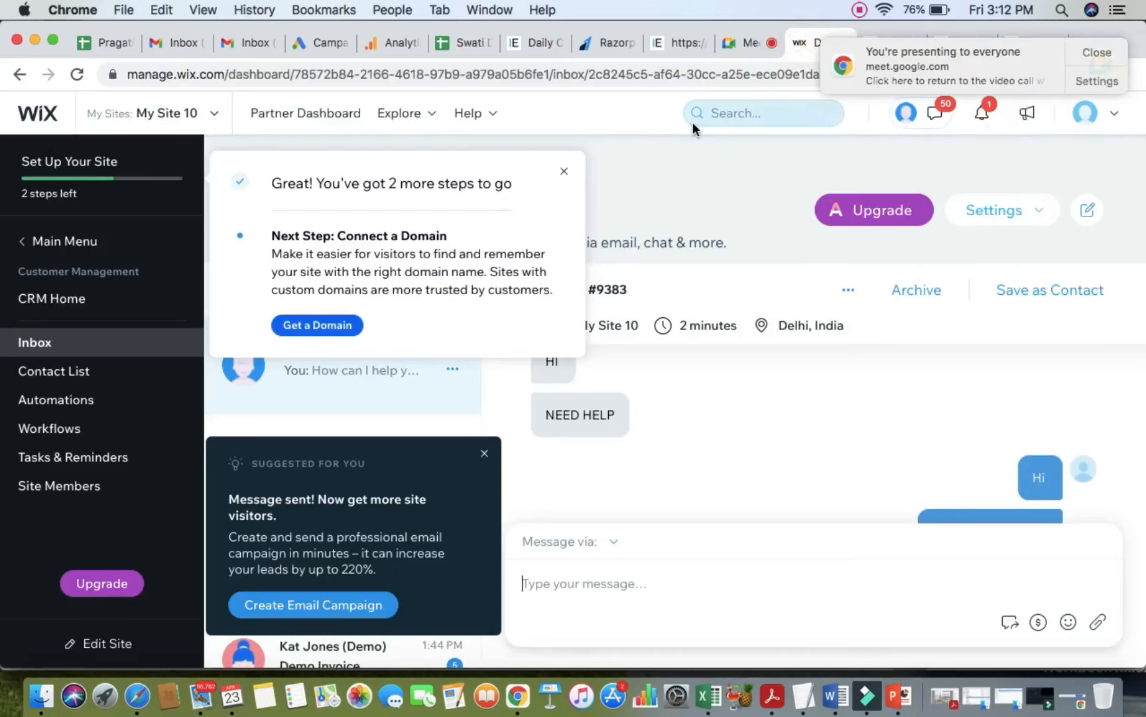
left_click(561, 170)
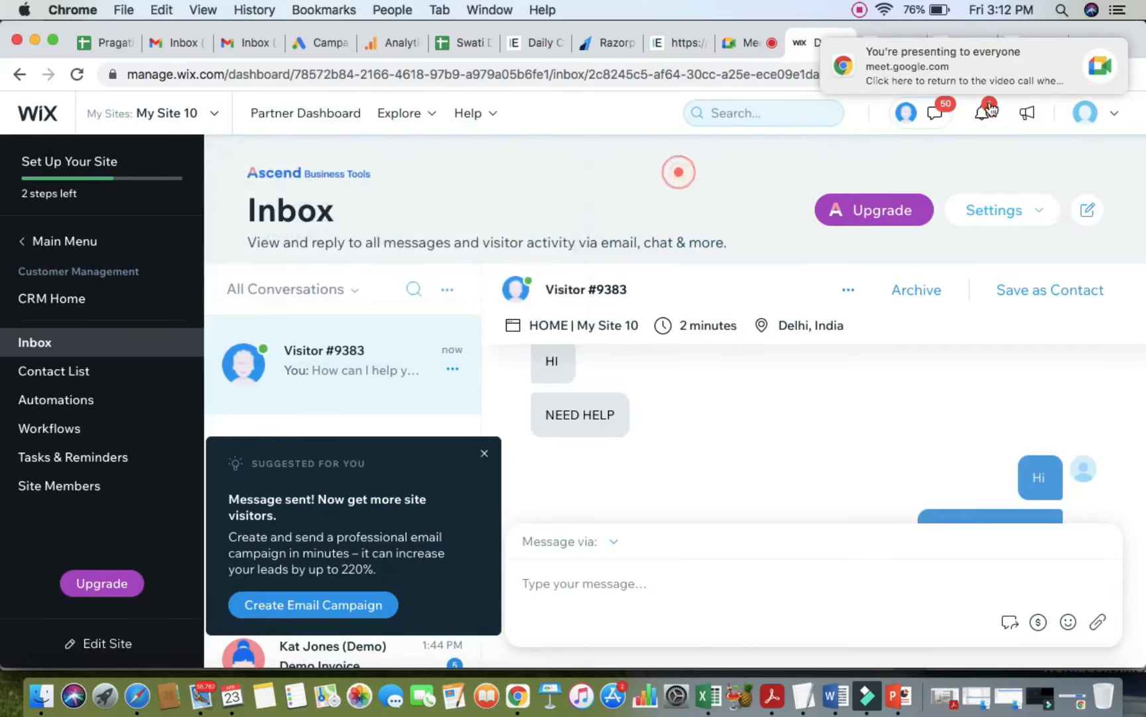
left_click(1094, 54)
left_click(888, 45)
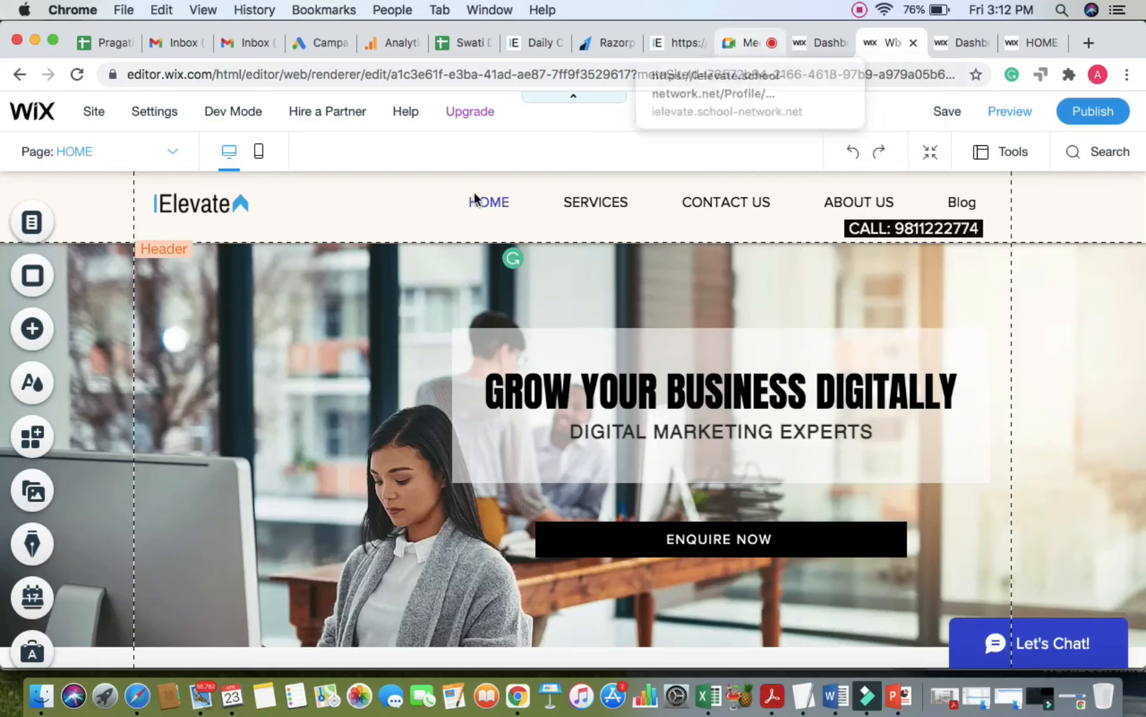
left_click(801, 44)
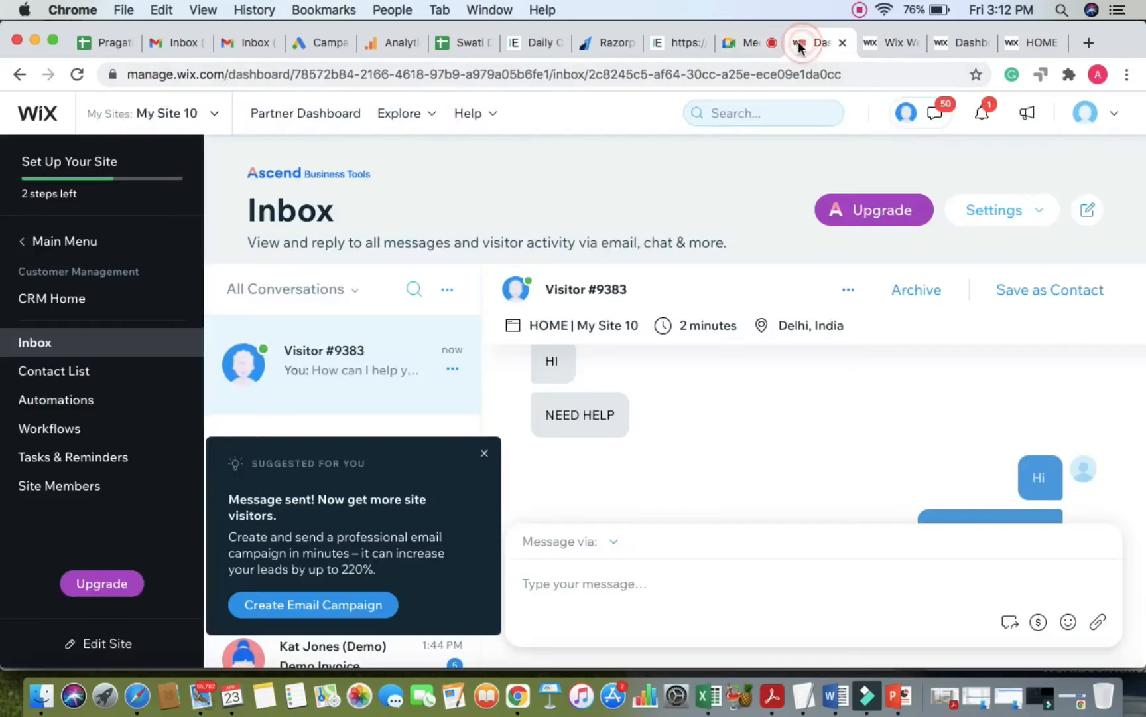
left_click(736, 43)
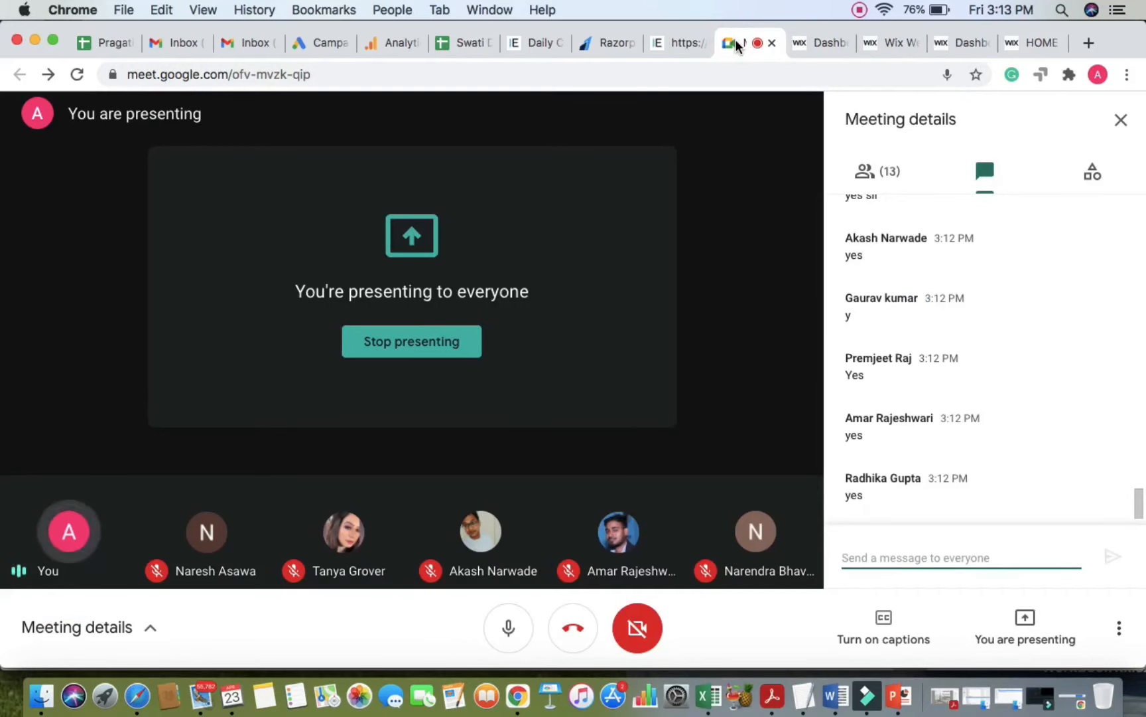
Step: Close the Site History tab and bring the Wix Editor back to the front
left_click(680, 41)
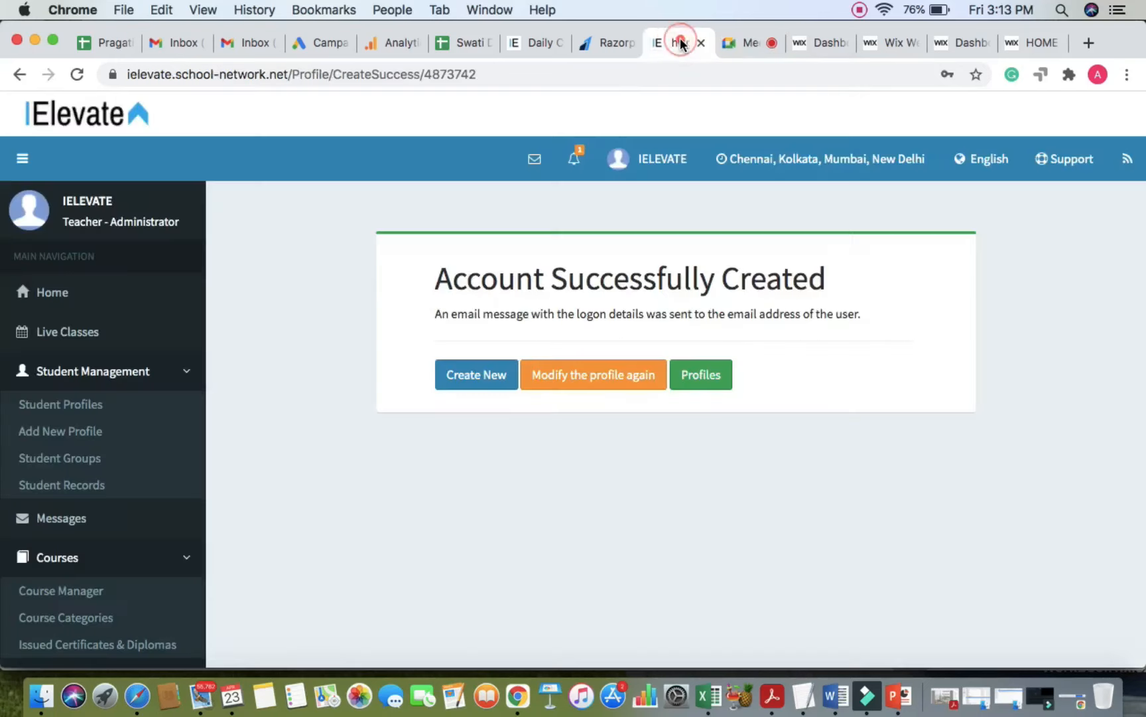
left_click(803, 45)
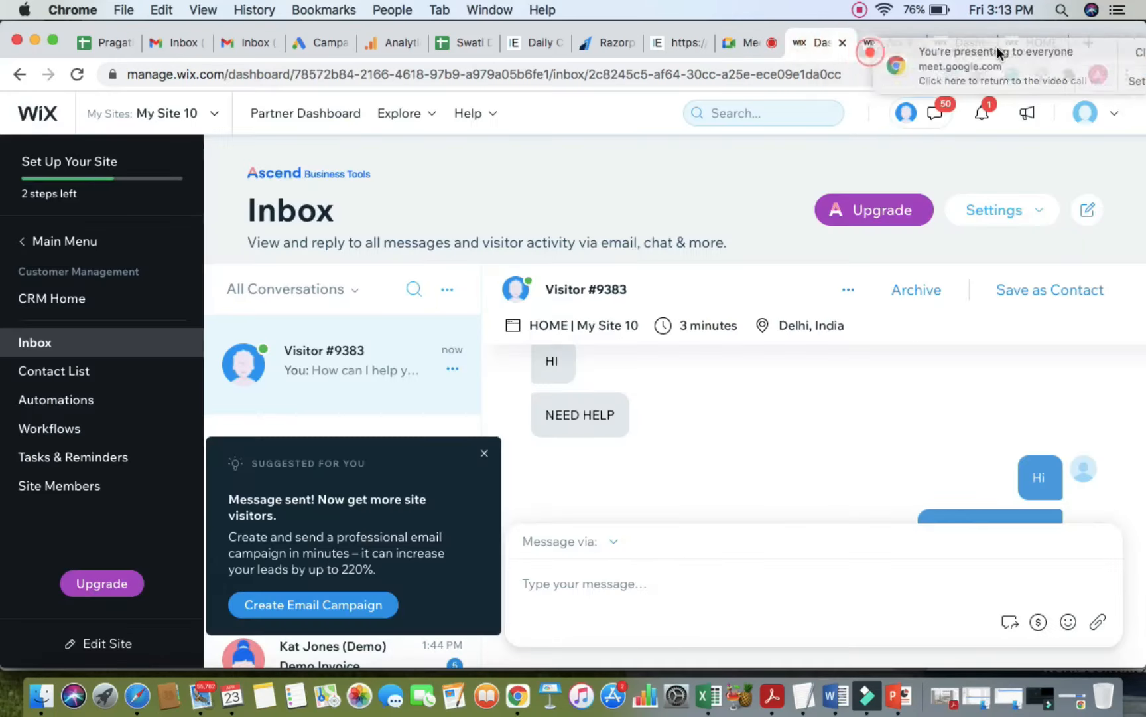
left_click(973, 45)
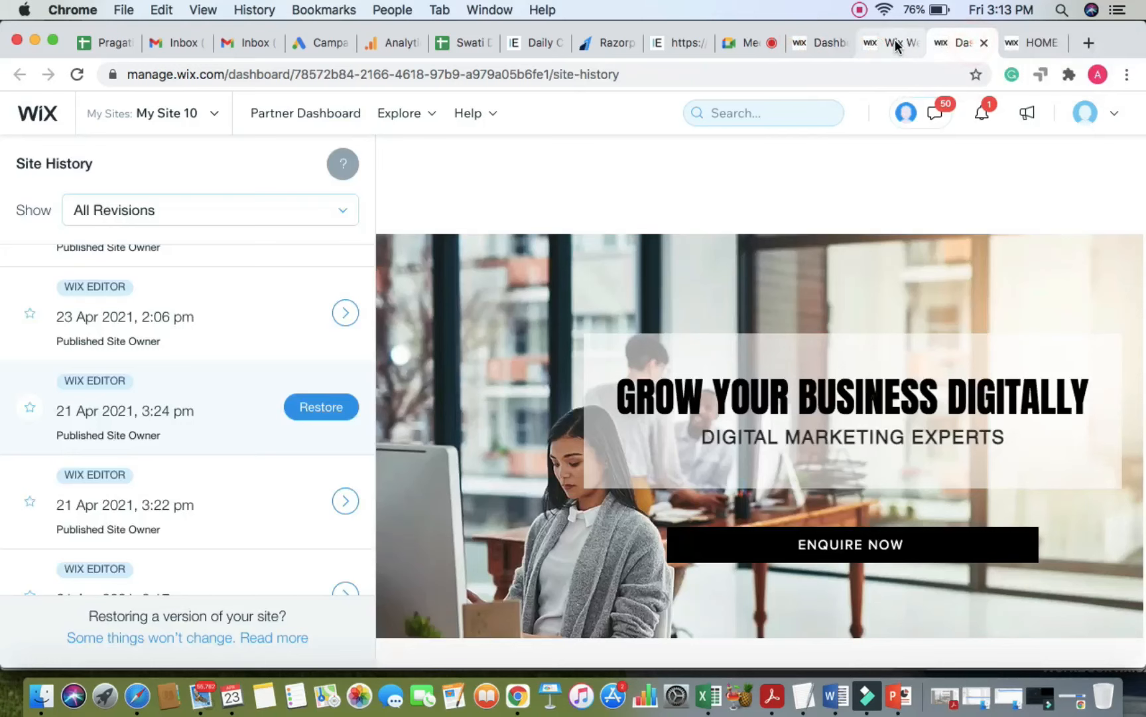
left_click(879, 44)
left_click(959, 47)
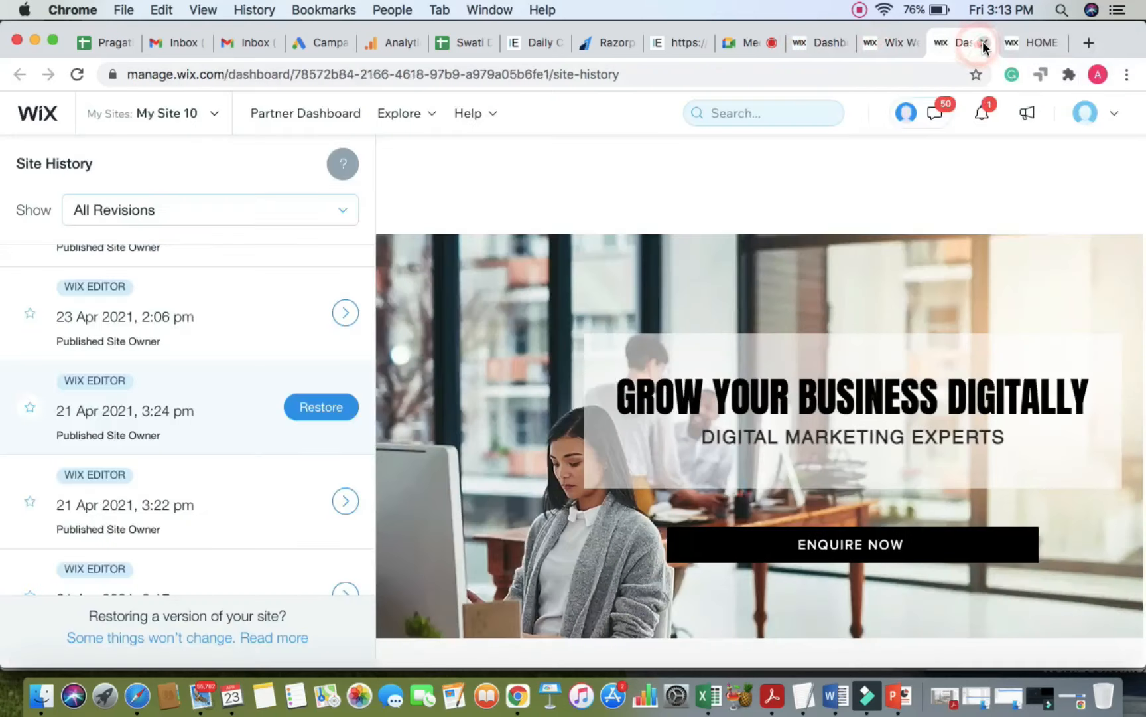
left_click(984, 43)
left_click(886, 44)
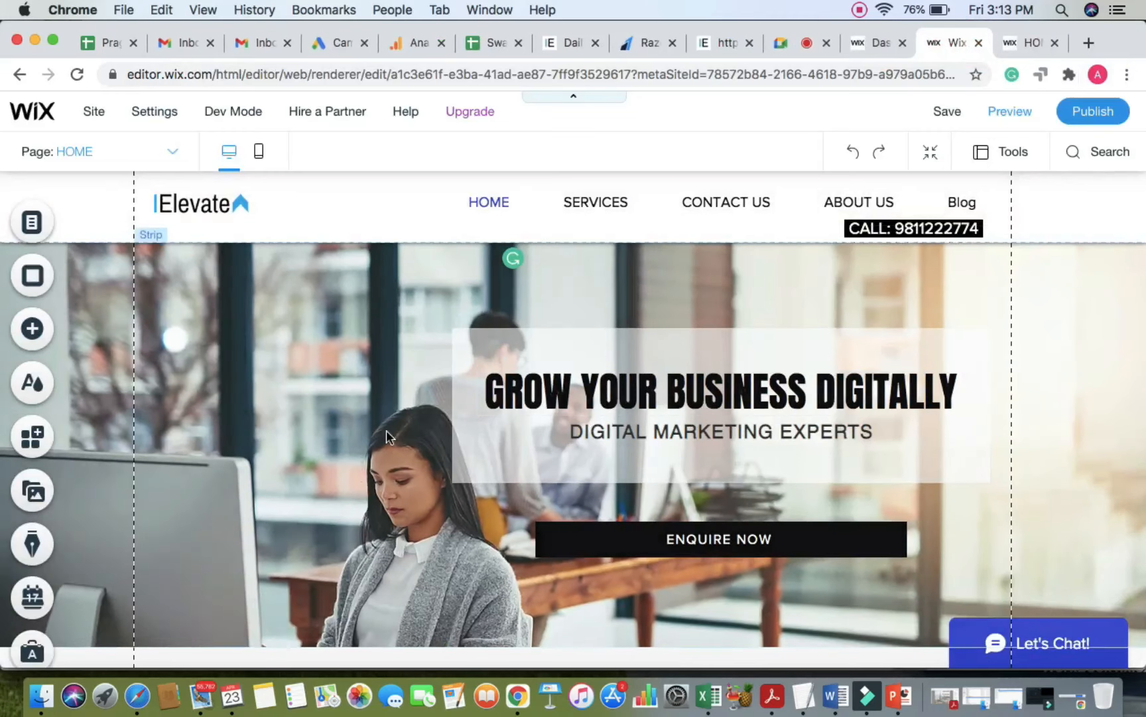
Step: Dismiss the Velo Dev Mode panel and switch the editor to the mobile layout
scroll(319, 464, "down", 3)
scroll(320, 460, "up", 3)
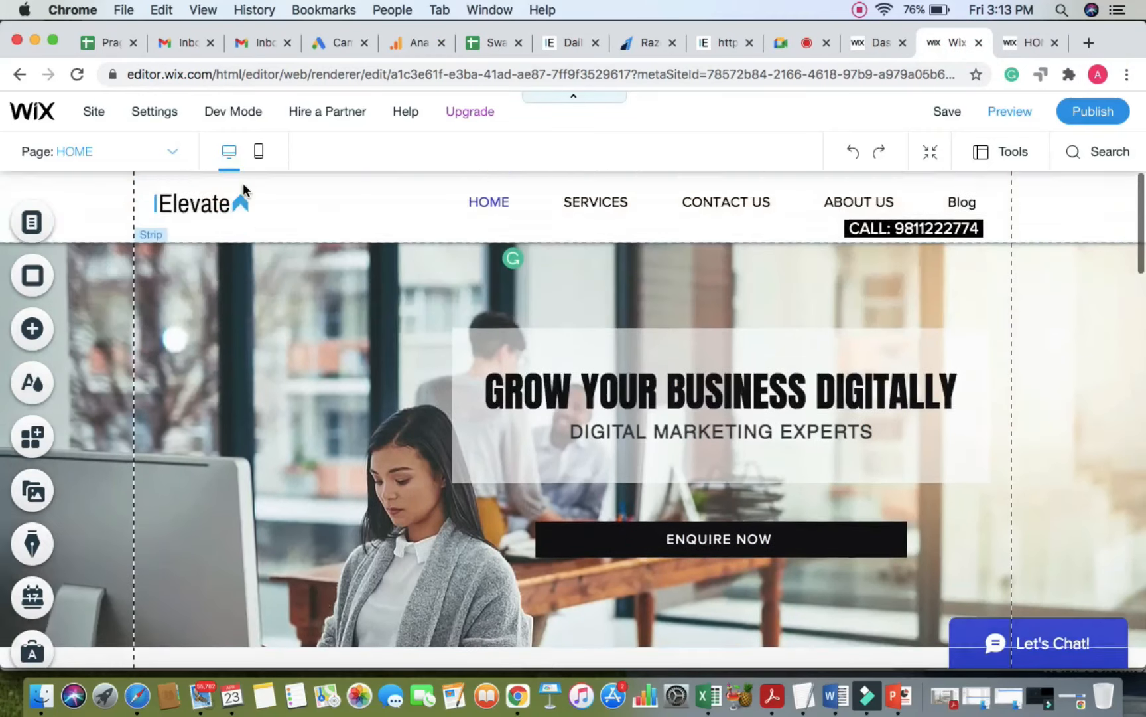
scroll(260, 161, "up", 5)
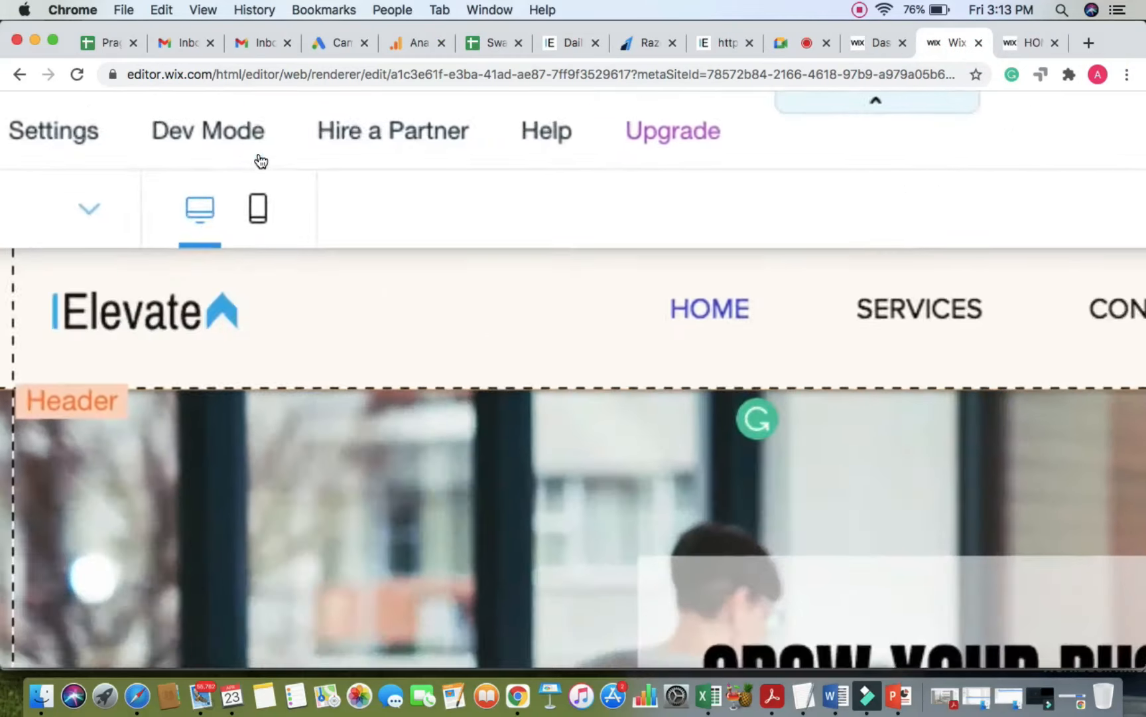
left_click(385, 177)
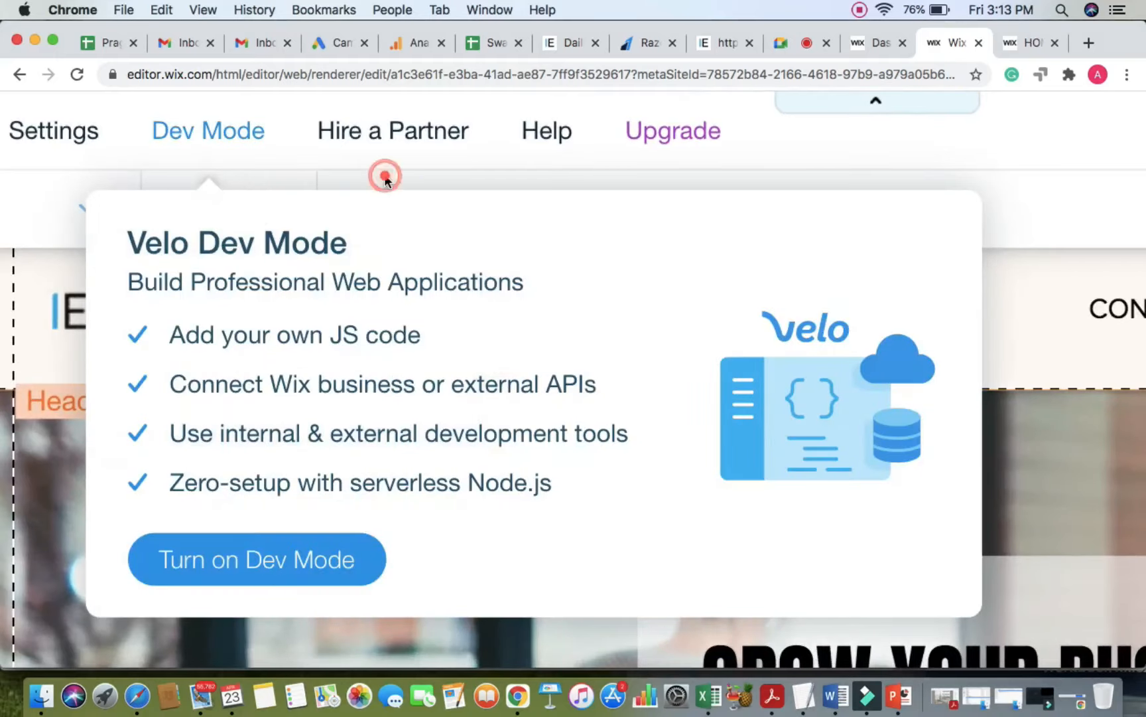
left_click(1039, 192)
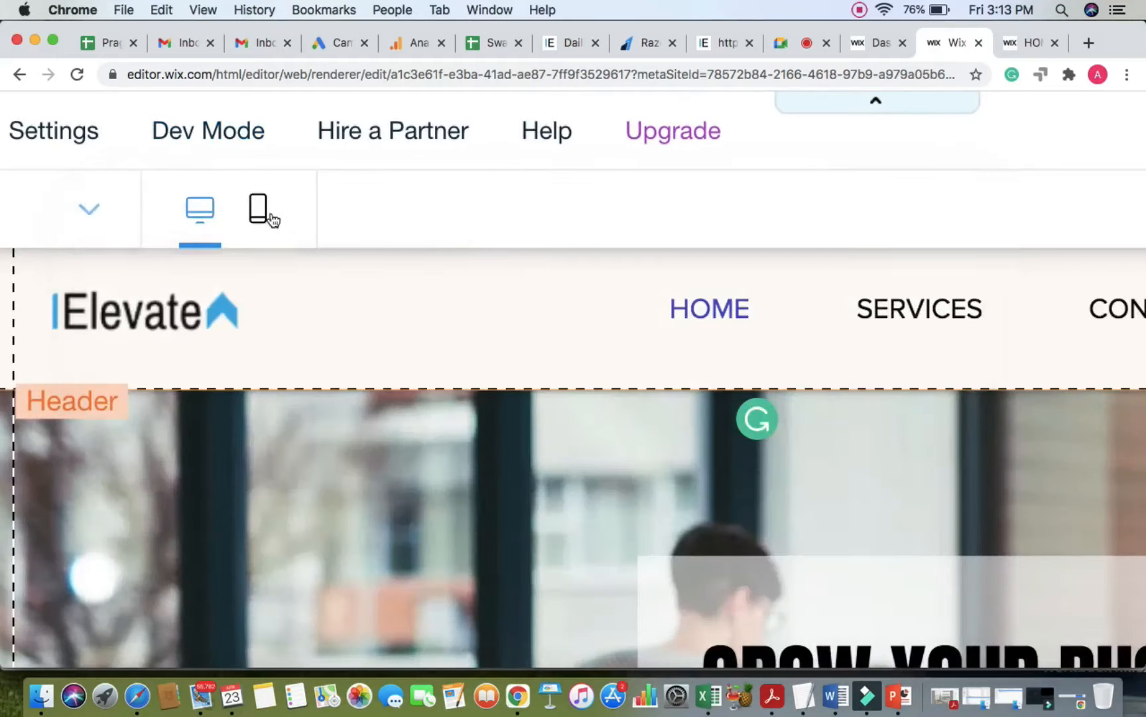
scroll(269, 214, "down", 5)
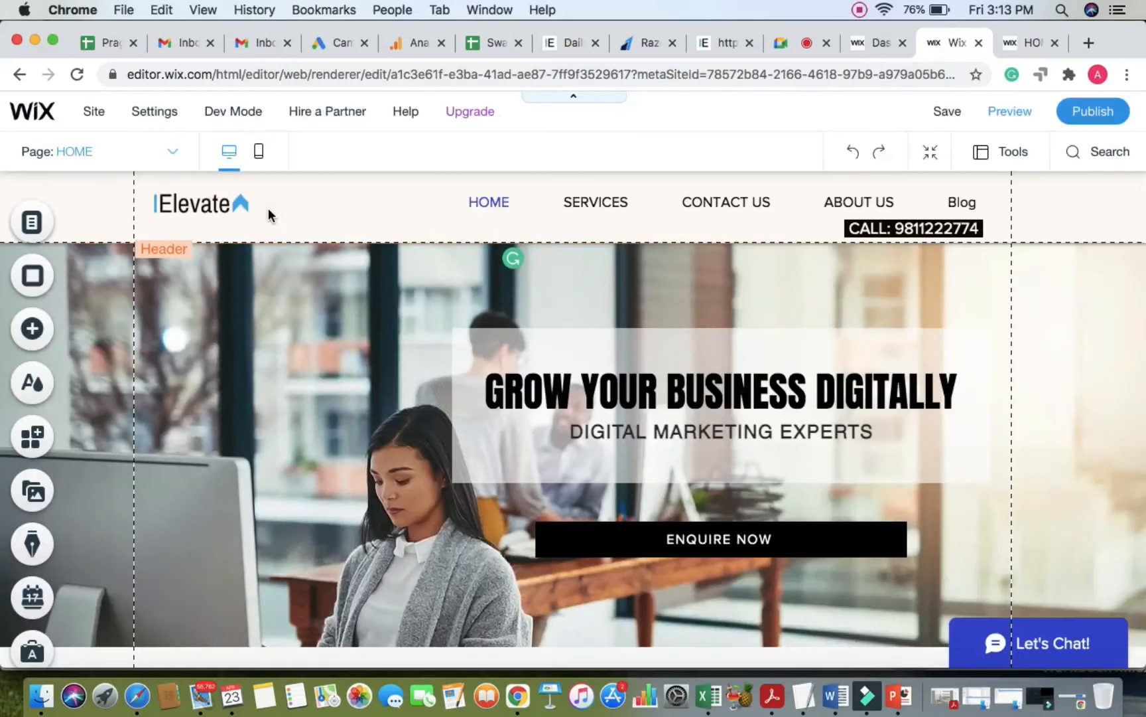
left_click(259, 159)
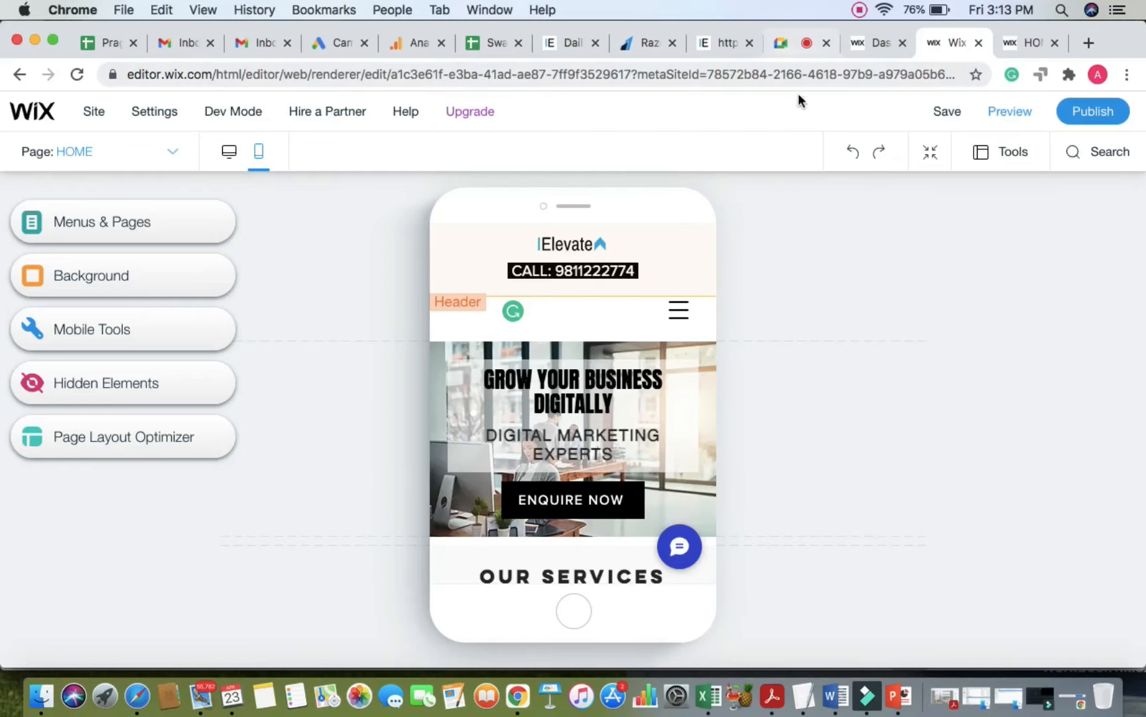
Step: Move the Elevate logo to the left side of the mobile header
mouse_move(702, 435)
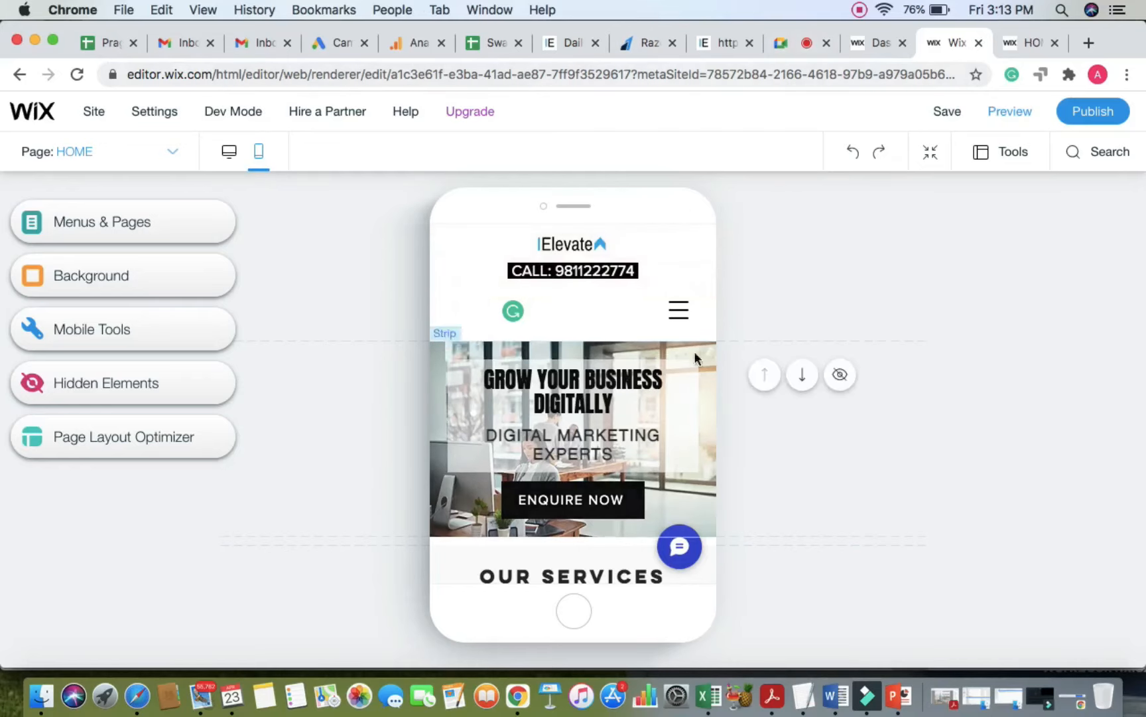
left_click(786, 41)
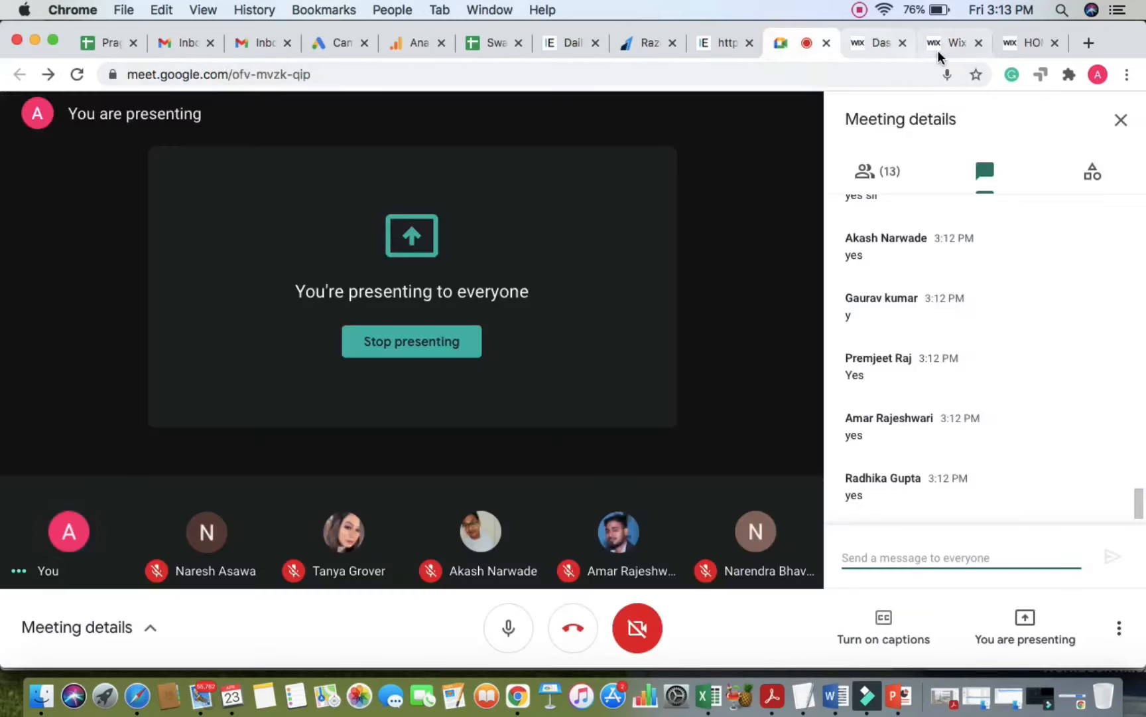
left_click(942, 47)
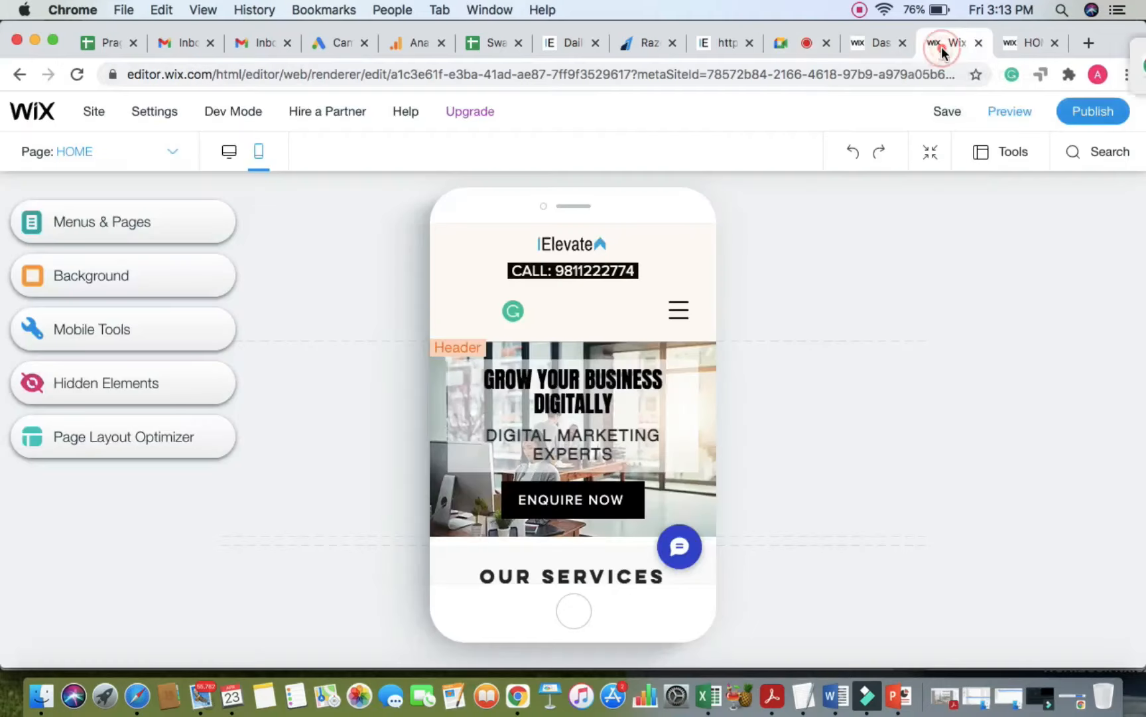
left_click(667, 243)
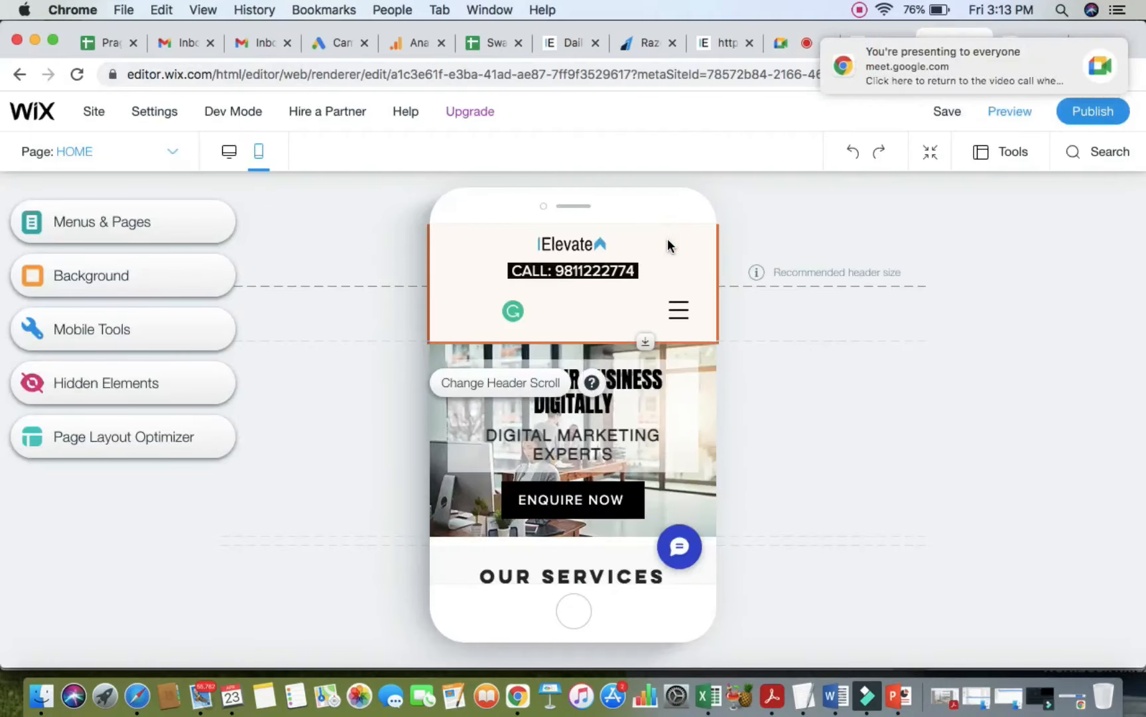
left_click(578, 246)
left_click_drag(519, 241, 597, 272)
Step: Move the menu icon up beside the logo and place the narrowed CALL text under the logo
left_click(610, 250)
left_click(597, 272)
left_click(678, 310)
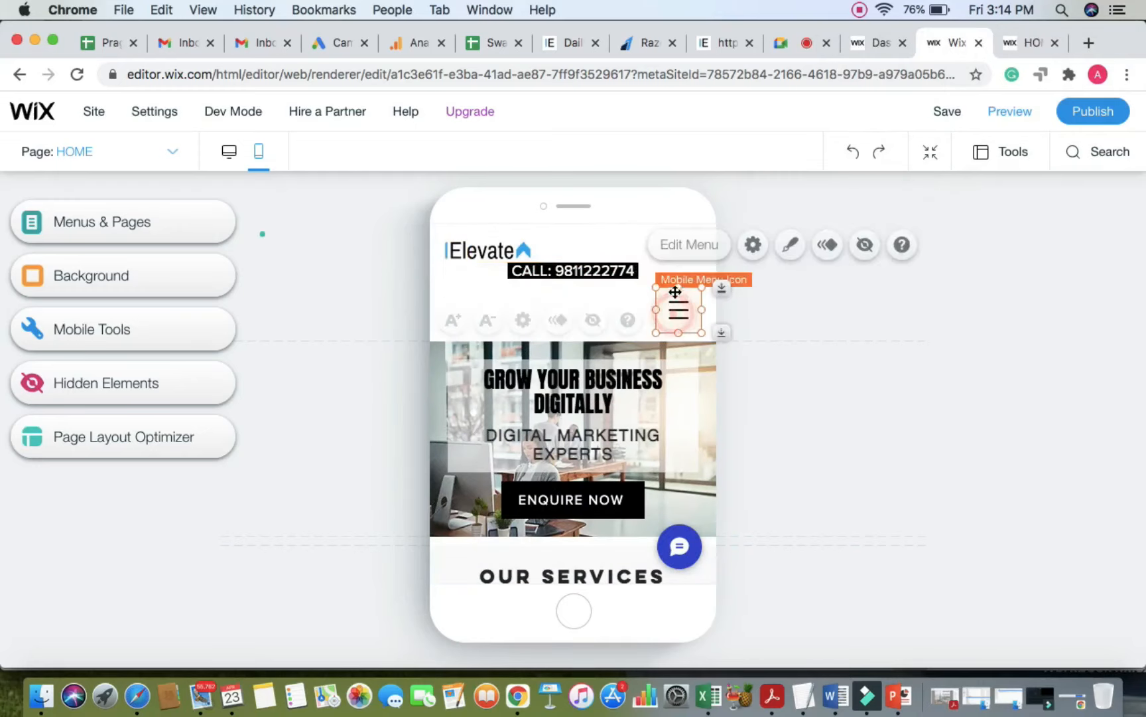
left_click_drag(678, 310, 682, 246)
left_click(601, 268)
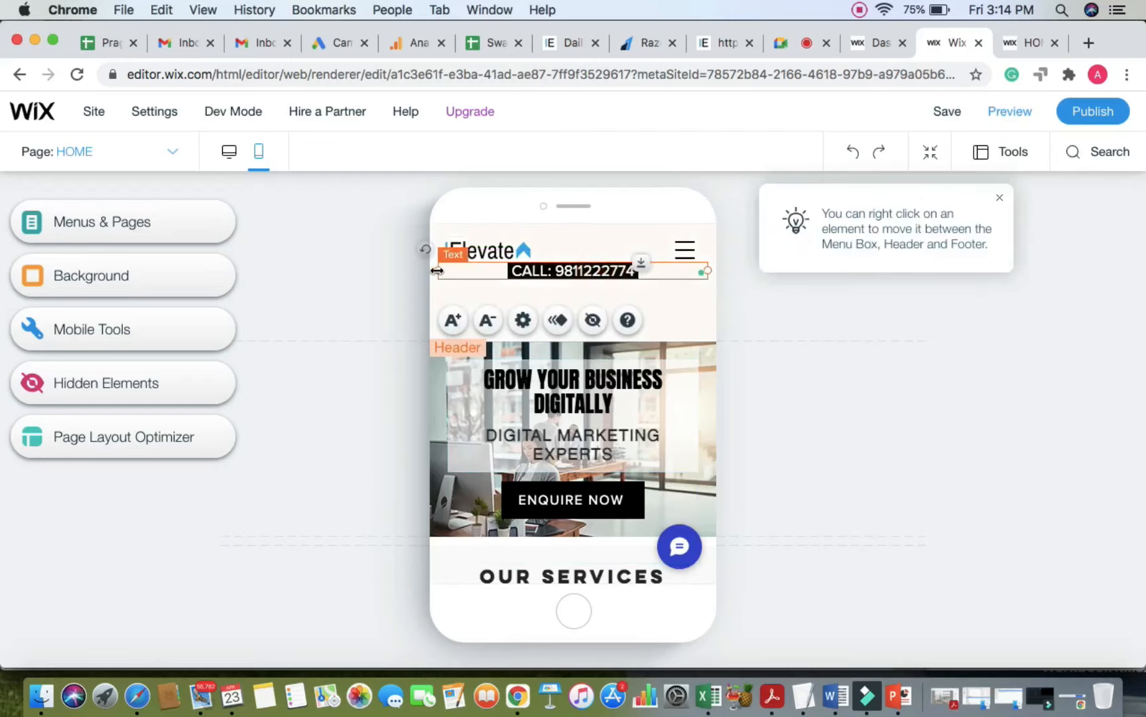
left_click_drag(498, 272, 559, 273)
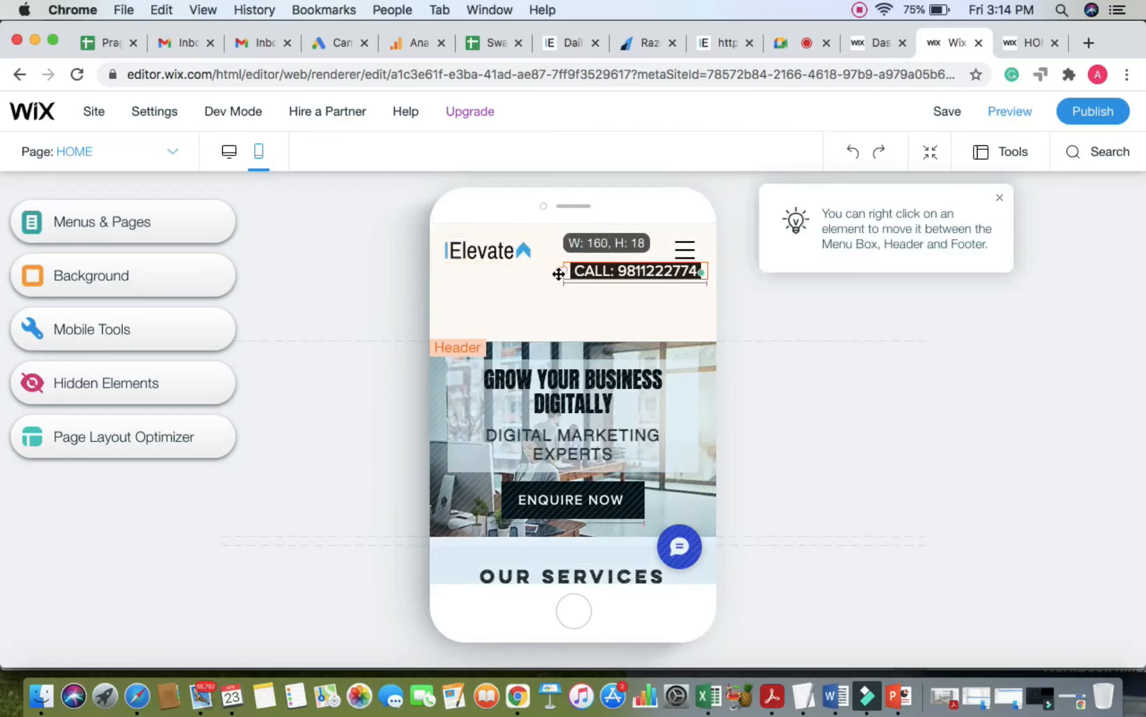
left_click(804, 290)
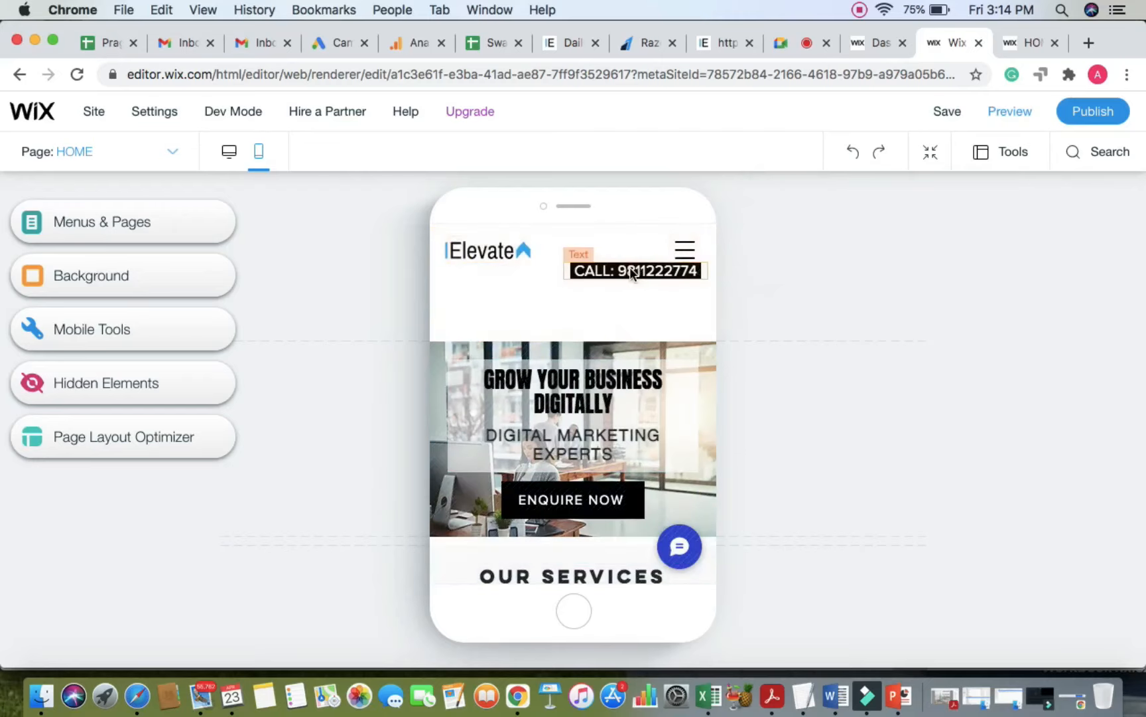
left_click(630, 267)
left_click_drag(587, 271, 639, 282)
left_click(877, 277)
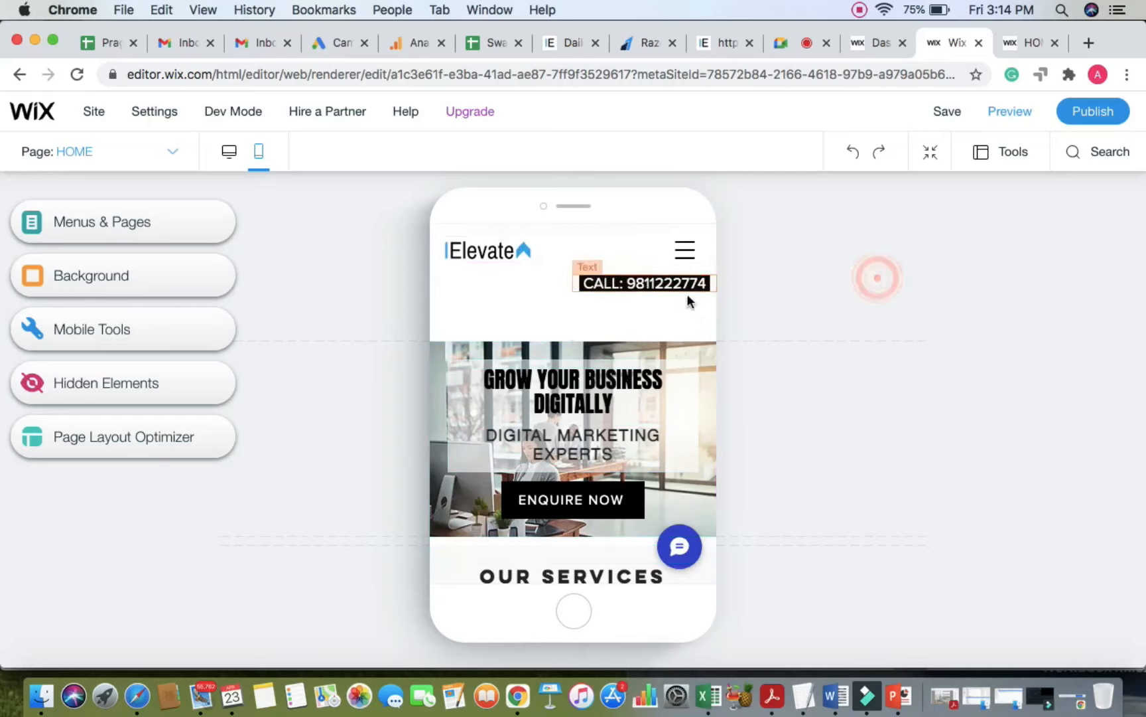
Step: Nudge the logo into alignment and shrink the mobile header to 86 px
left_click_drag(491, 251, 489, 254)
left_click(932, 247)
left_click(705, 322)
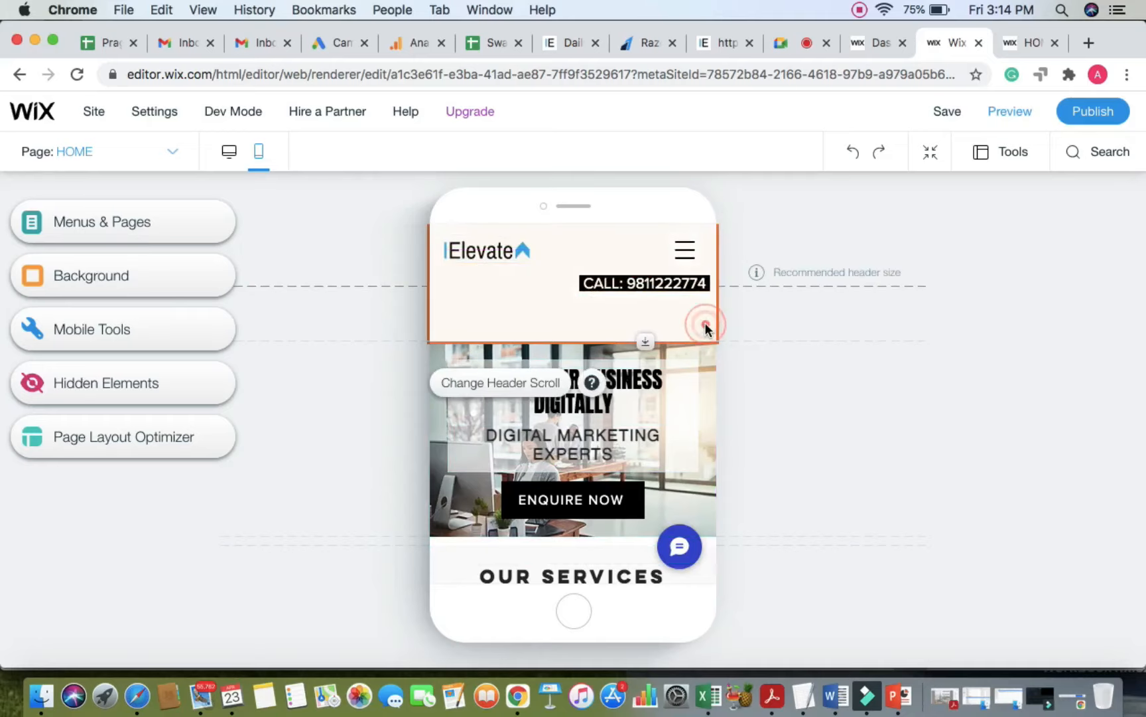
left_click_drag(646, 340, 498, 275)
mouse_move(836, 269)
left_click(848, 248)
left_click(624, 269)
Step: Shorten the header to 76 px and place the CALL text under the menu icon on the right
left_click(843, 256)
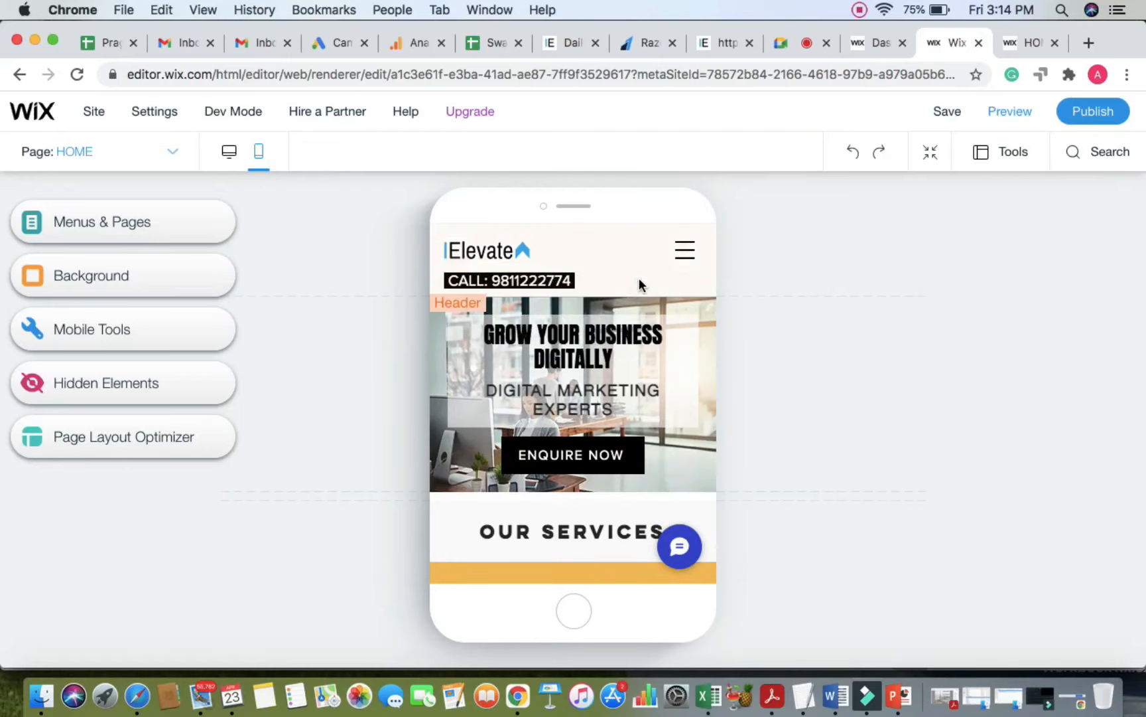
left_click(640, 280)
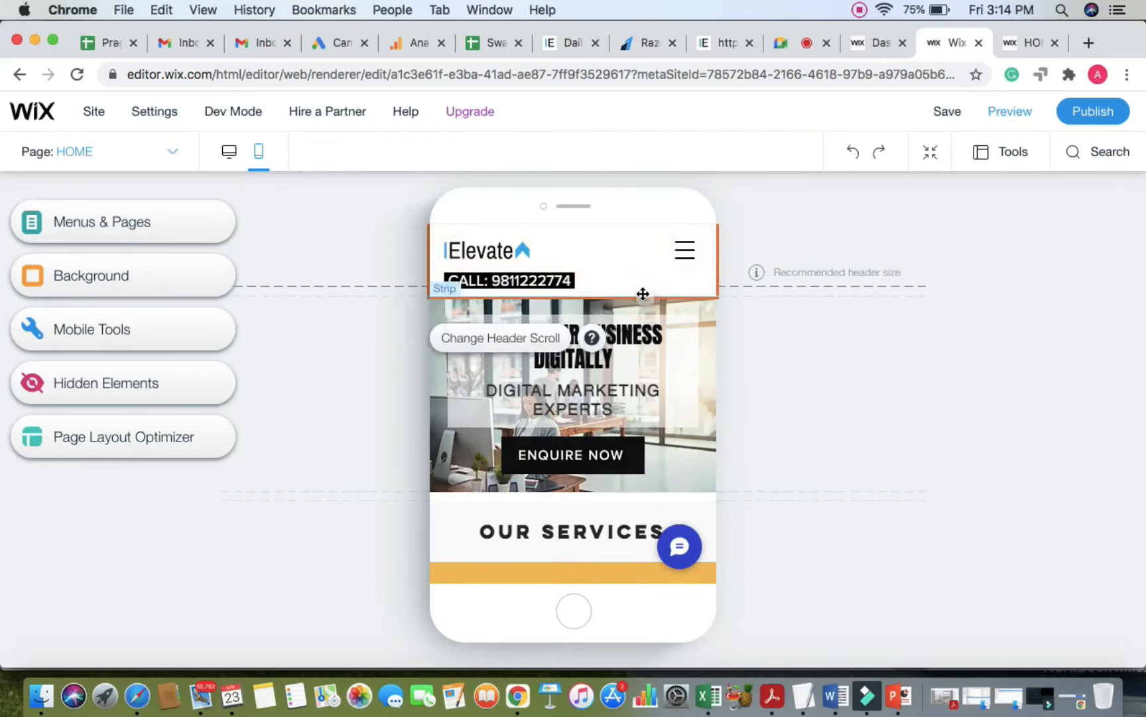
left_click_drag(642, 294, 643, 285)
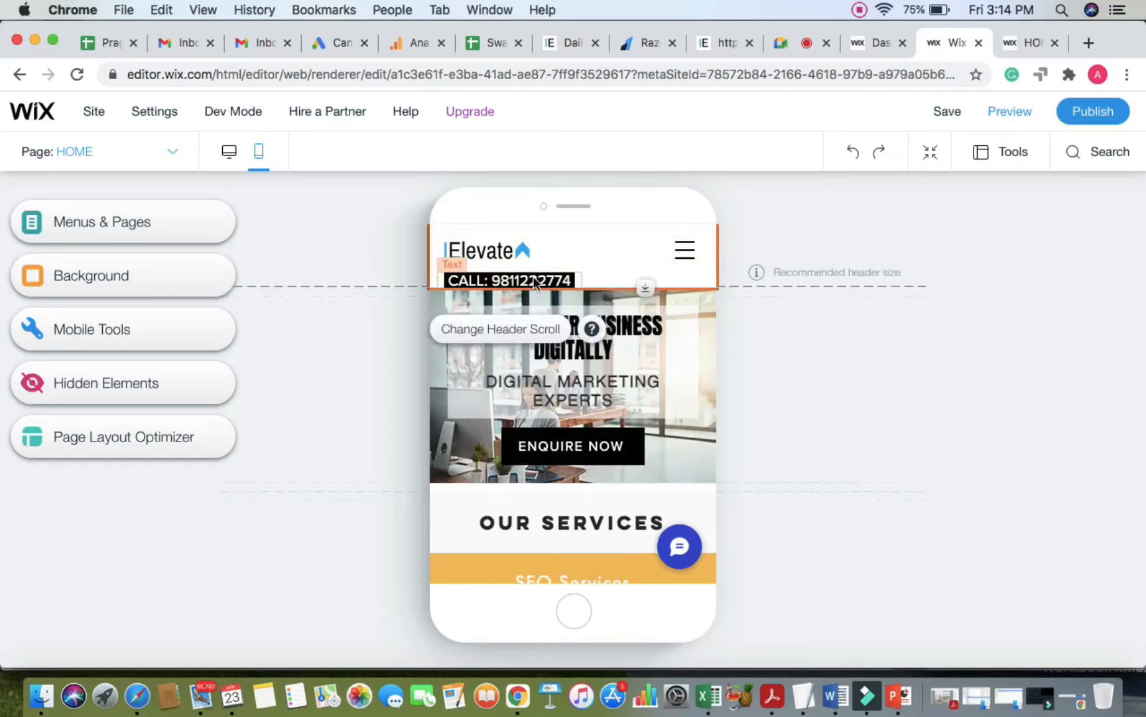
left_click_drag(535, 282, 620, 272)
left_click_drag(684, 256, 693, 250)
left_click_drag(621, 271, 672, 269)
left_click(825, 251)
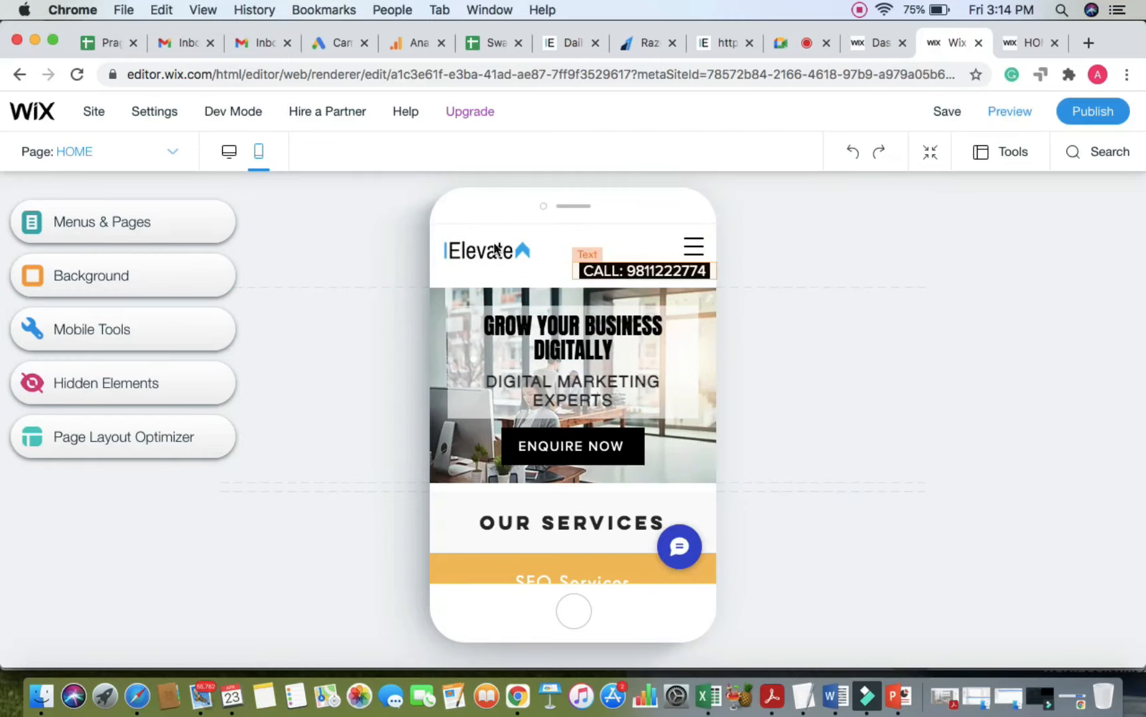
left_click_drag(477, 249, 477, 249)
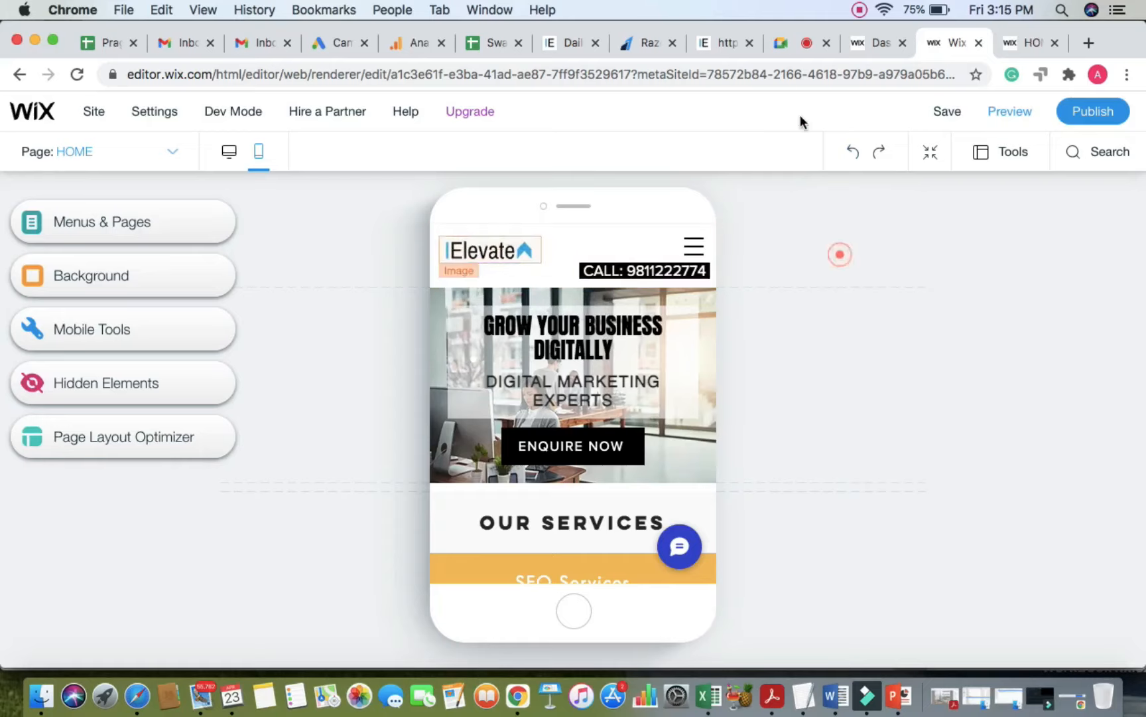
Step: Make the hero strip taller, to 308 px
left_click(781, 44)
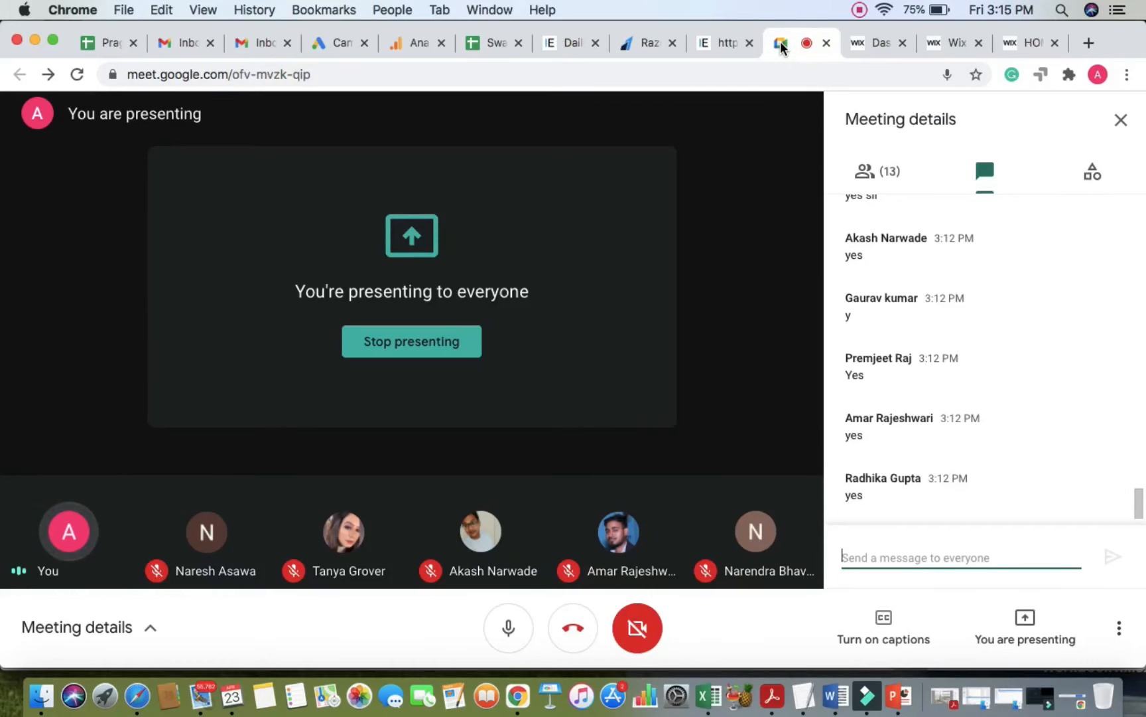
left_click(952, 42)
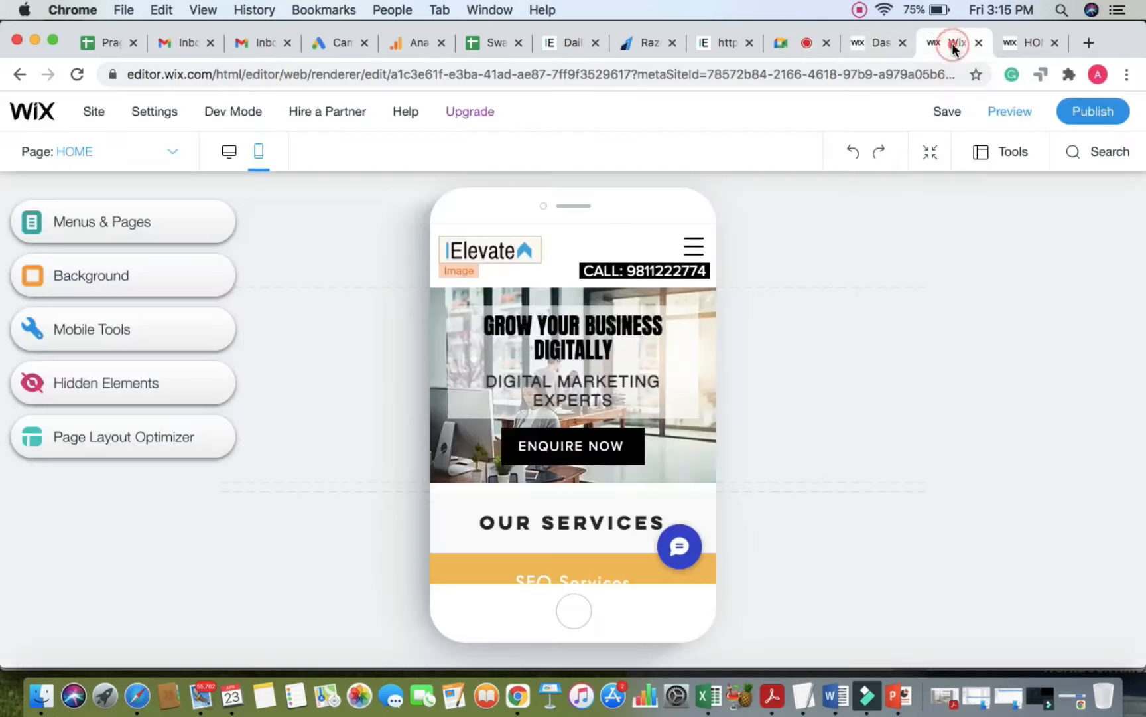
left_click(709, 292)
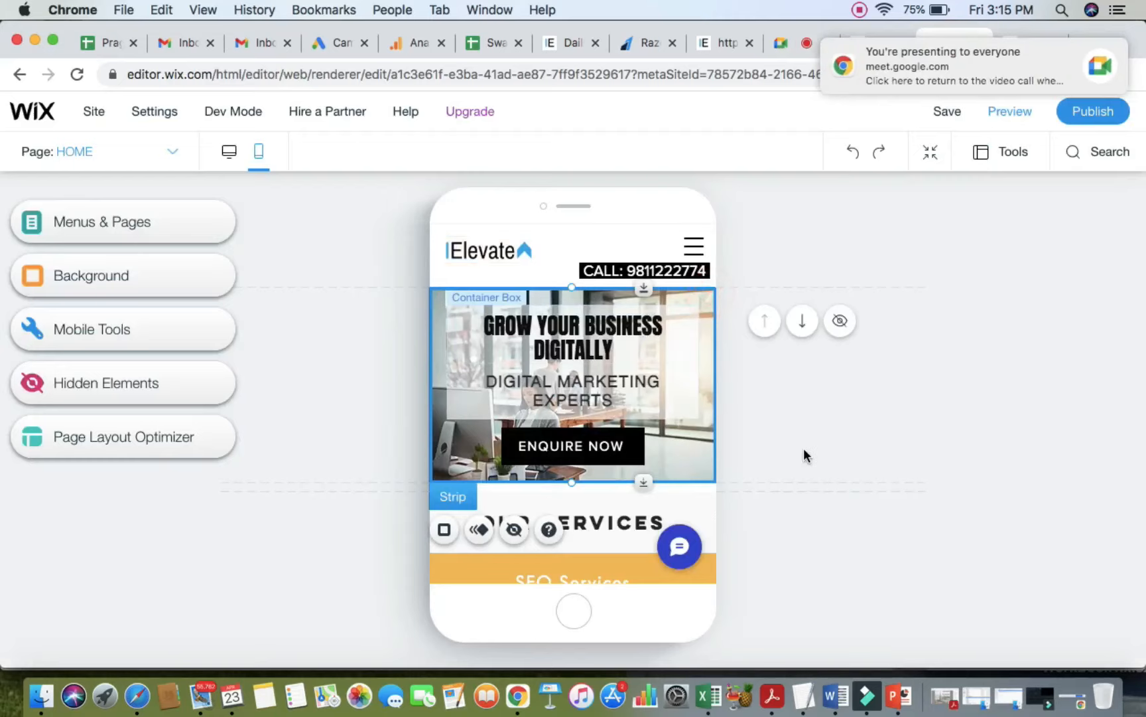
scroll(804, 455, "down", 3)
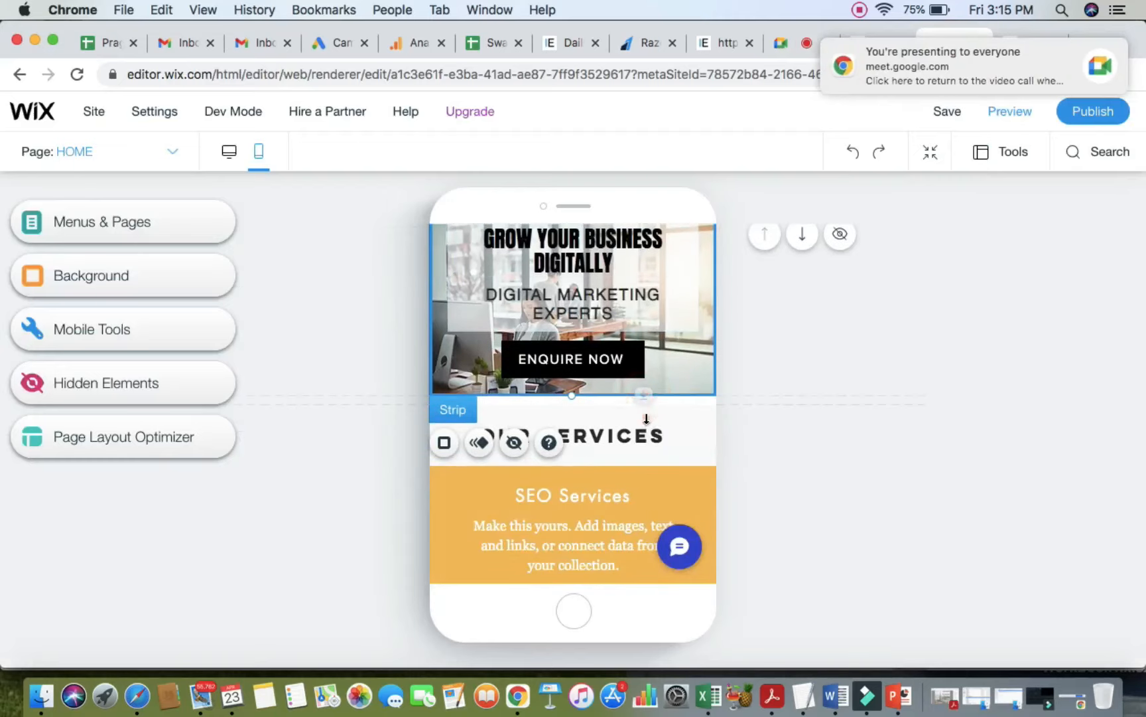
left_click_drag(646, 419, 647, 522)
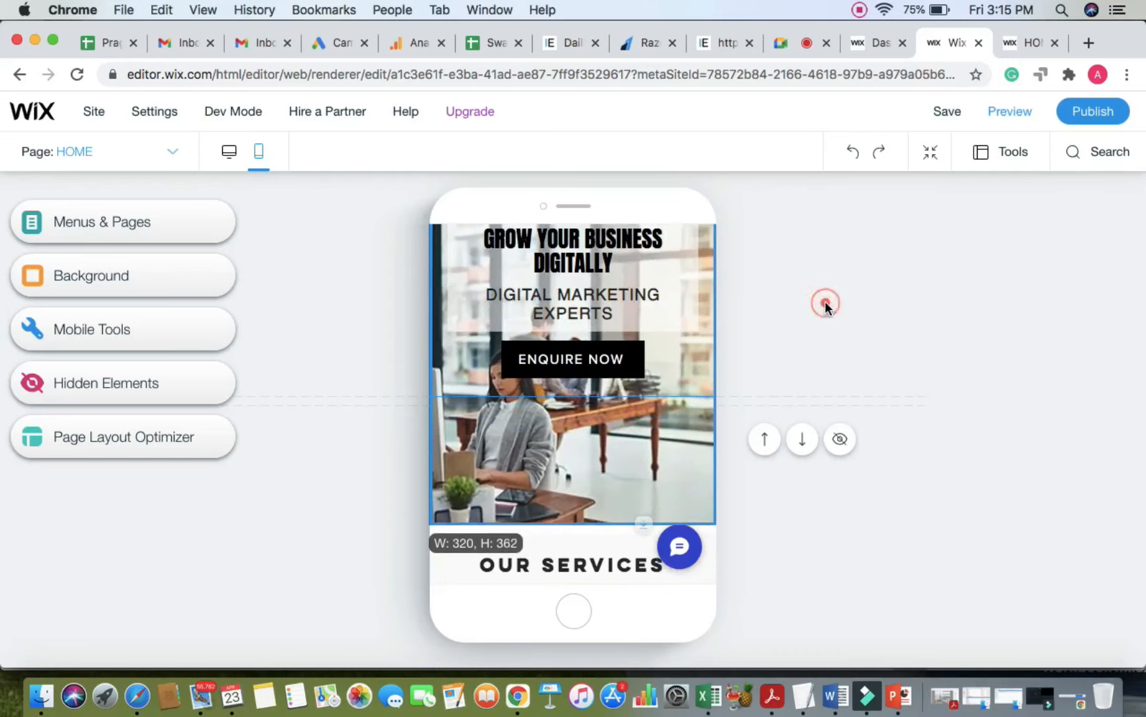
Step: Move the ENQUIRE NOW button lower, widen it to 213 px, and lower the headline container
scroll(825, 301, "down", 2)
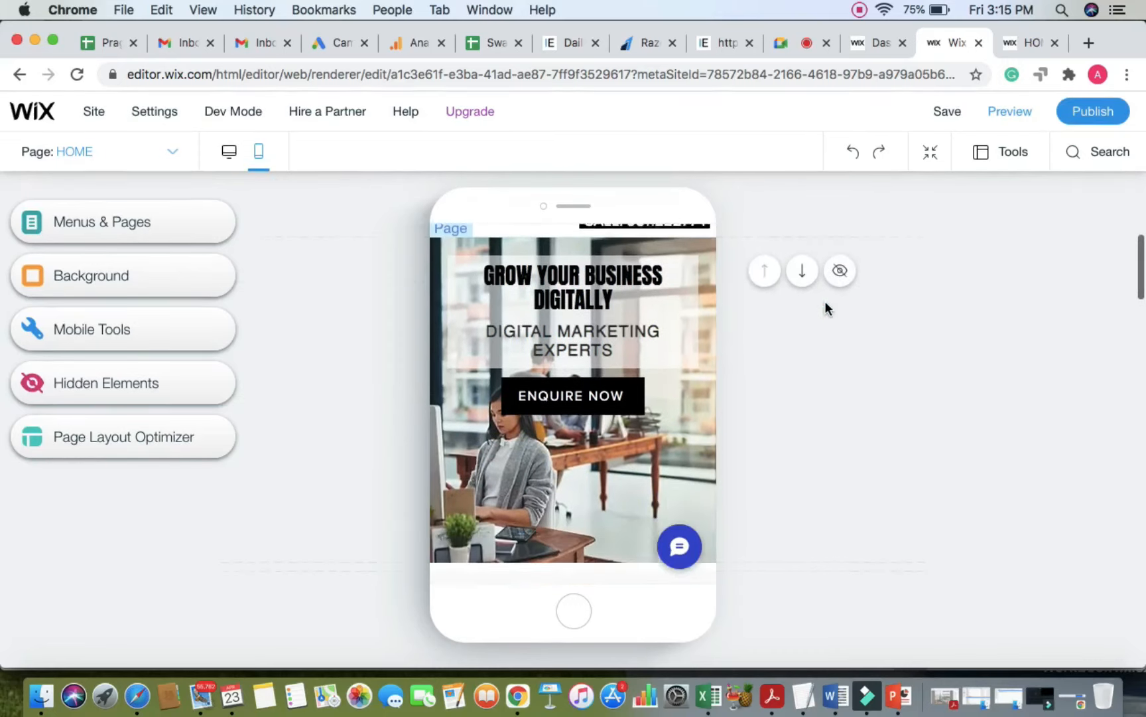
left_click(629, 406)
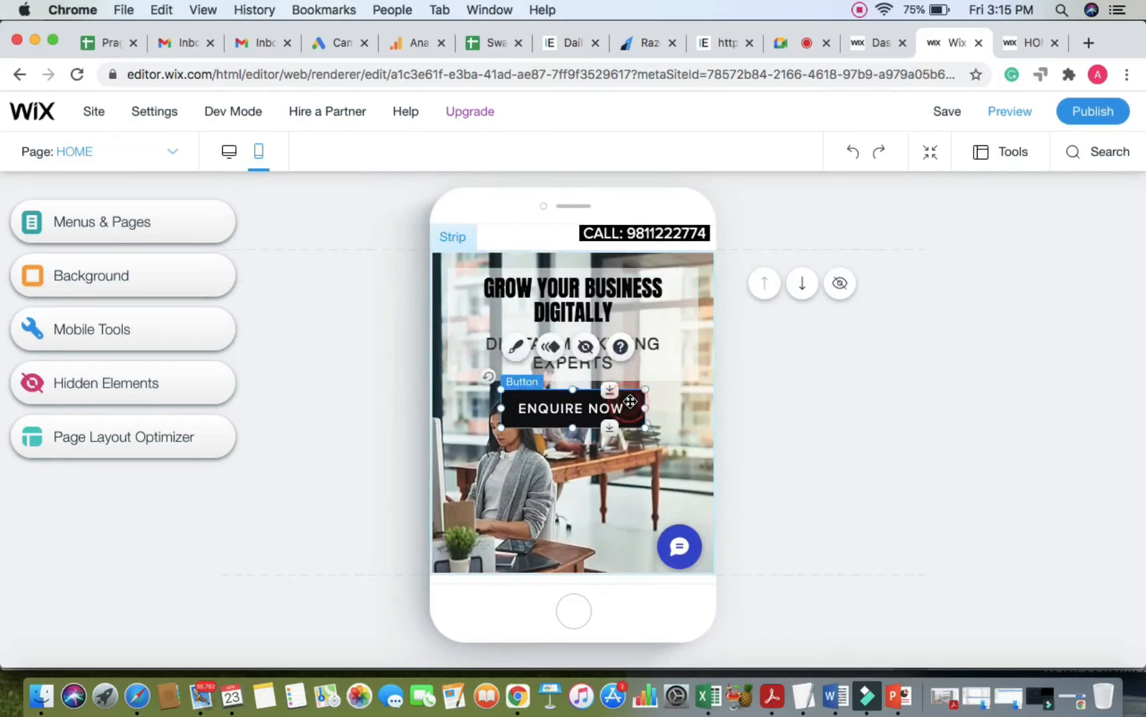
left_click_drag(630, 406, 631, 524)
left_click_drag(498, 529, 476, 532)
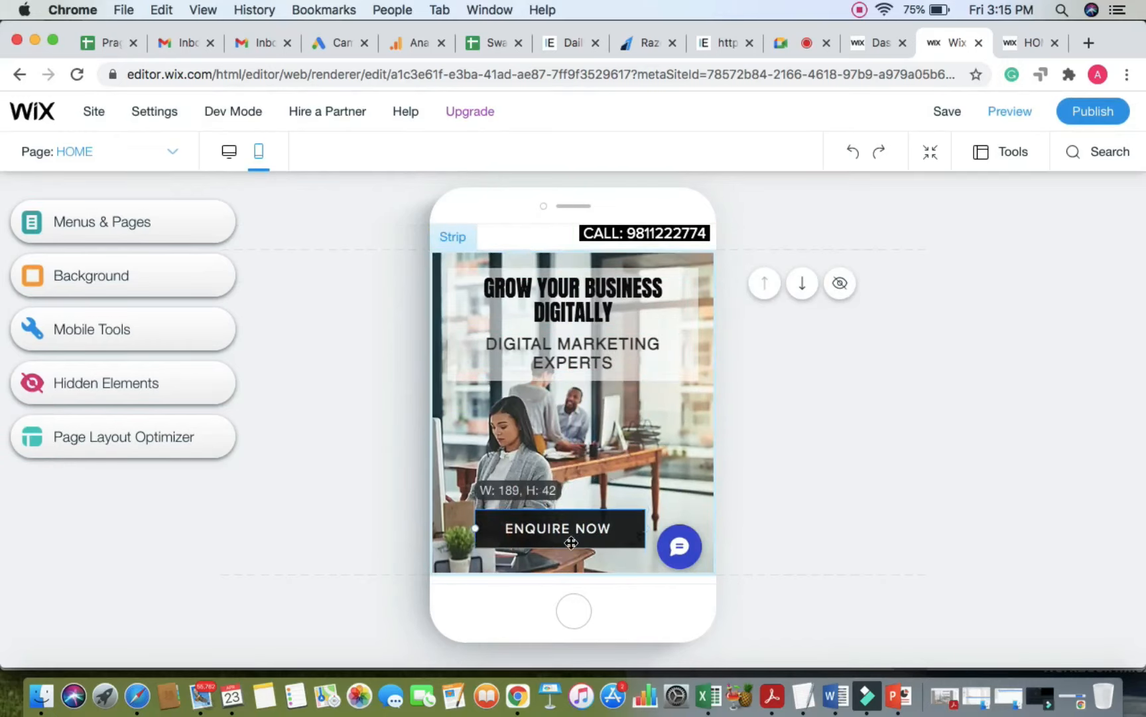
left_click_drag(646, 528, 840, 481)
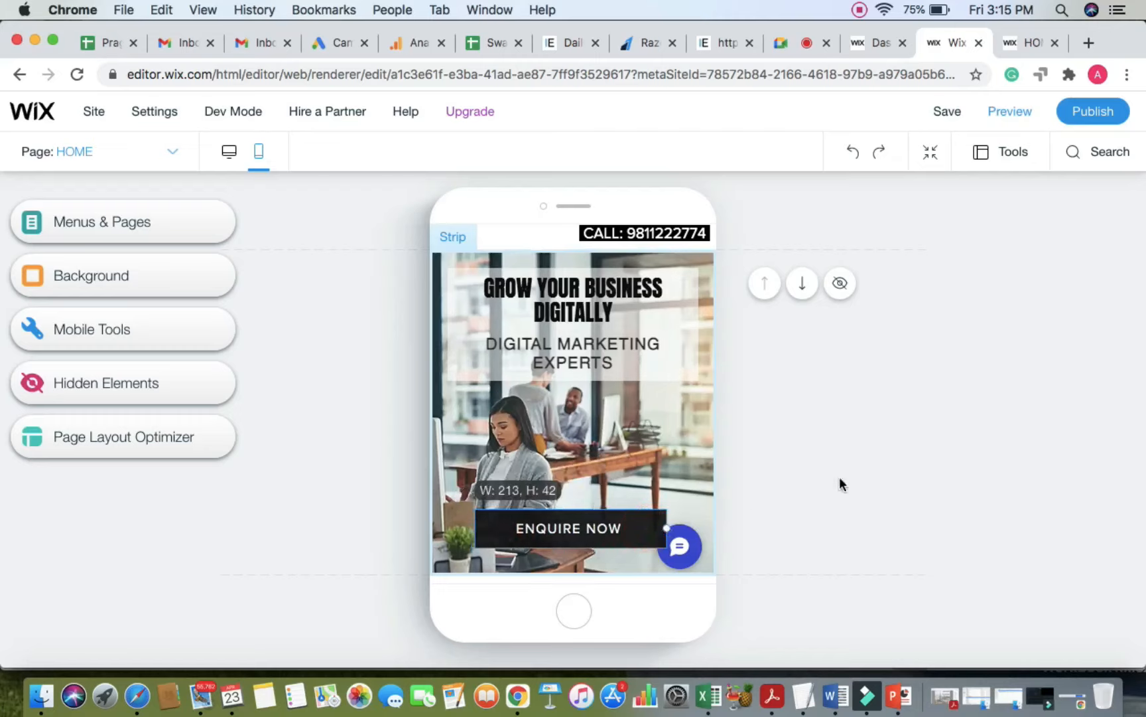
left_click(865, 473)
left_click_drag(688, 281, 692, 351)
left_click(817, 351)
scroll(817, 351, "up", 1)
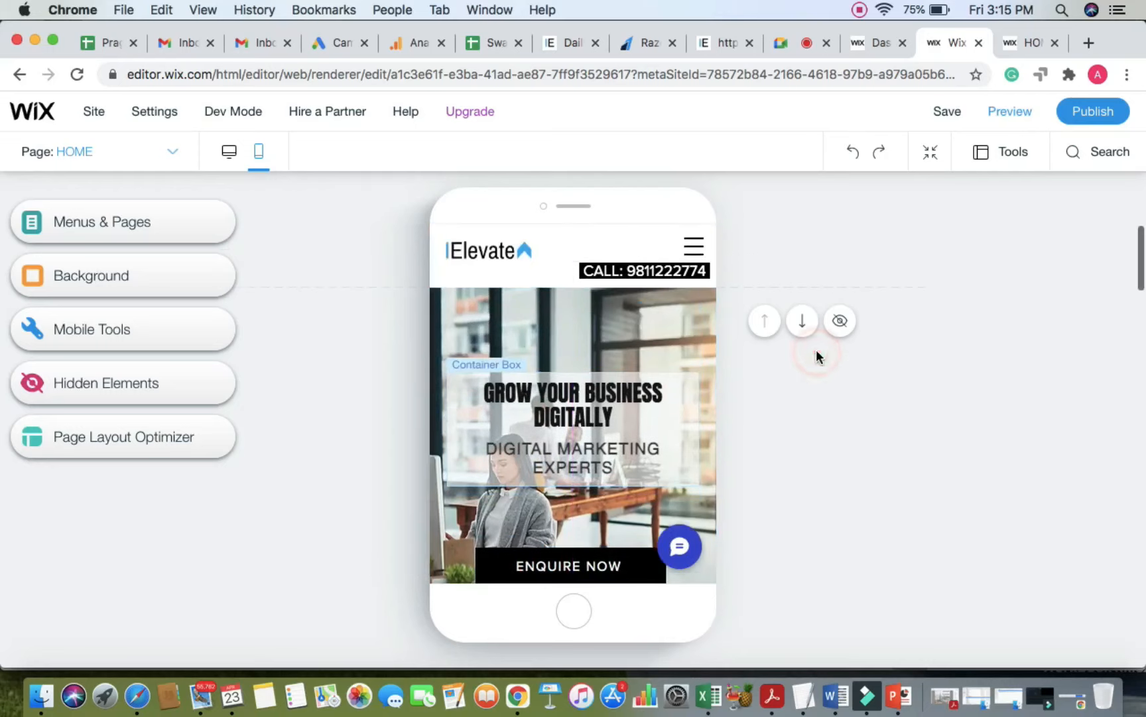
Step: Extend the headline container box at top and bottom to 216 px tall
left_click(690, 392)
left_click_drag(573, 373, 574, 333)
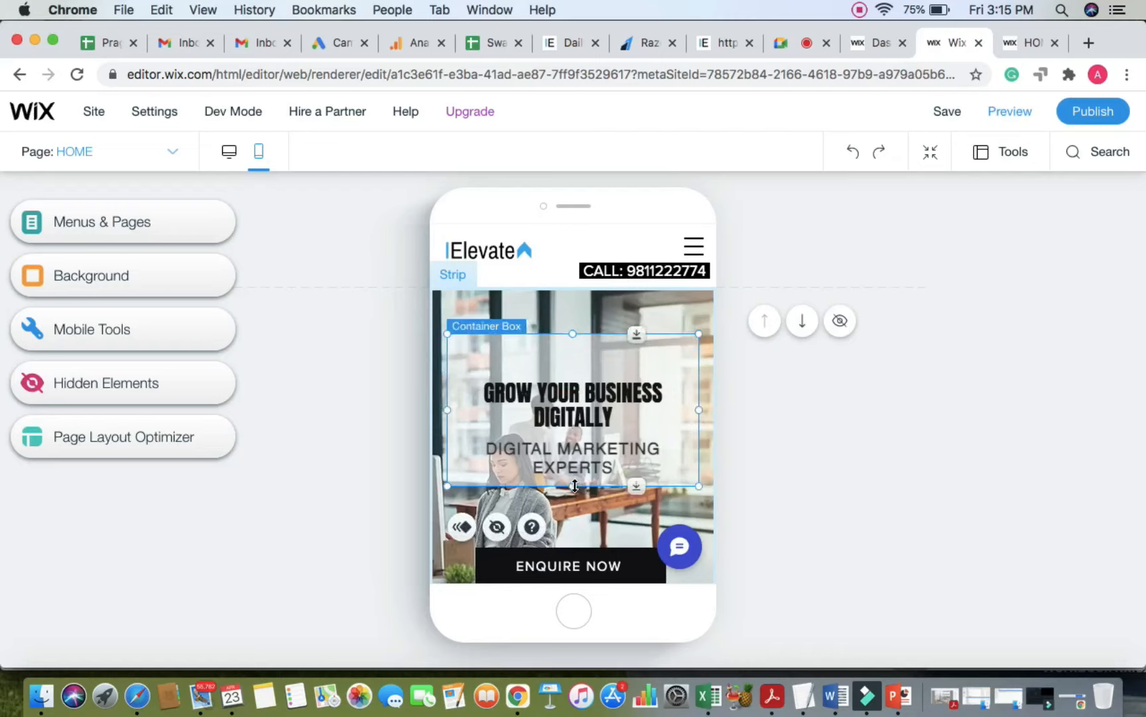
left_click_drag(574, 485, 573, 526)
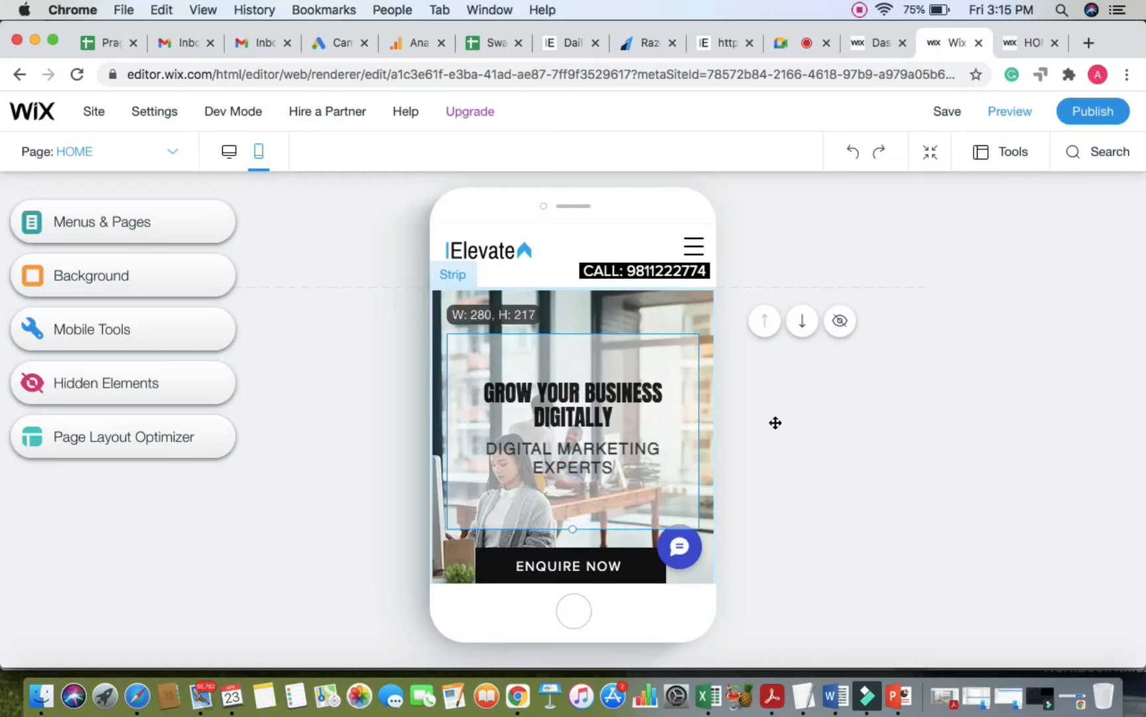
Step: Enlarge the GROW YOUR BUSINESS DIGITALLY heading to 52px, then reduce it one step to fit two lines
left_click(608, 400)
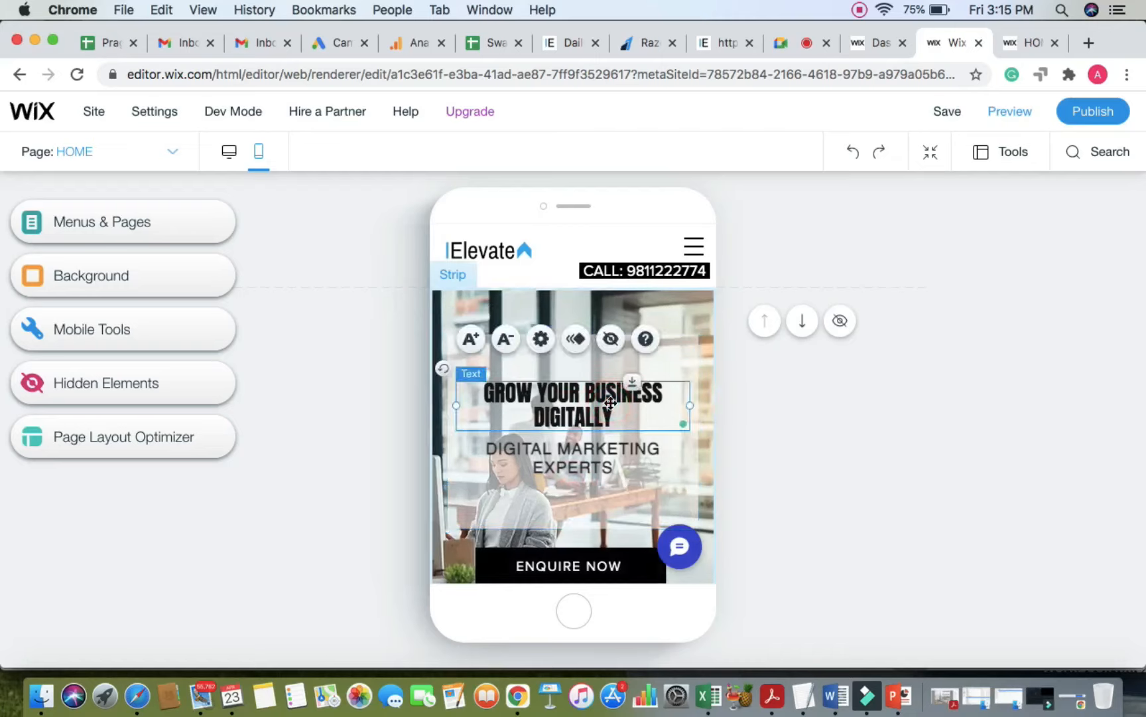
left_click(468, 341)
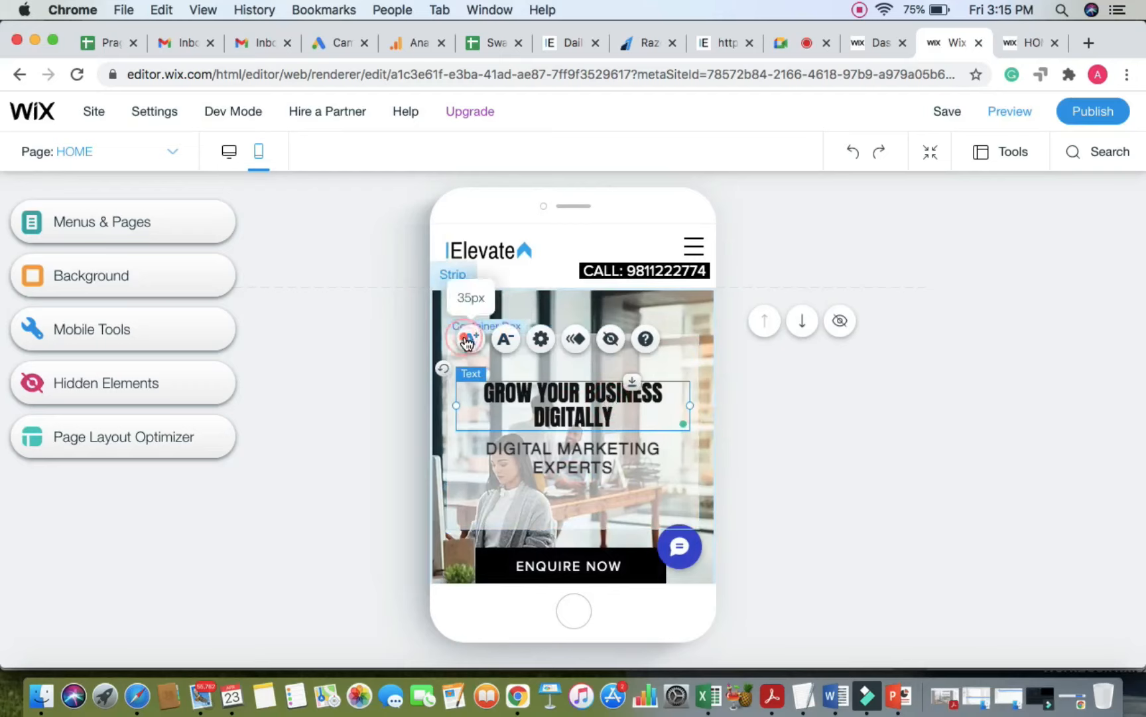
left_click(468, 341)
left_click(468, 341)
left_click(469, 341)
left_click(468, 341)
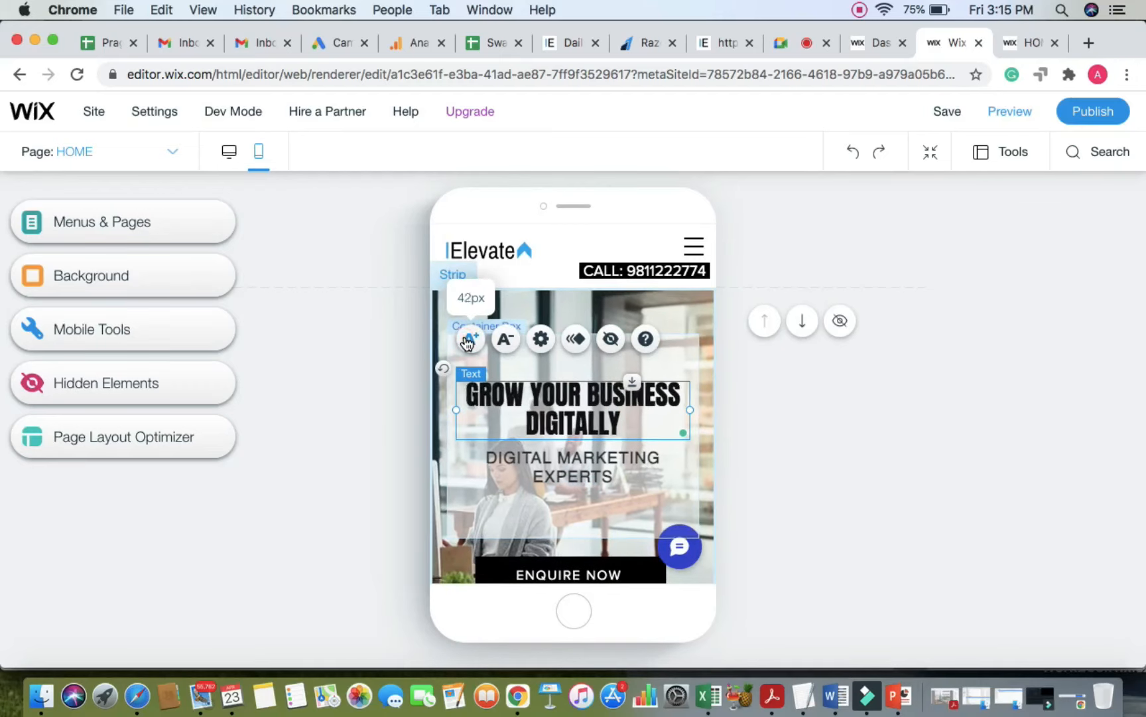
left_click(468, 342)
left_click(469, 341)
left_click(468, 342)
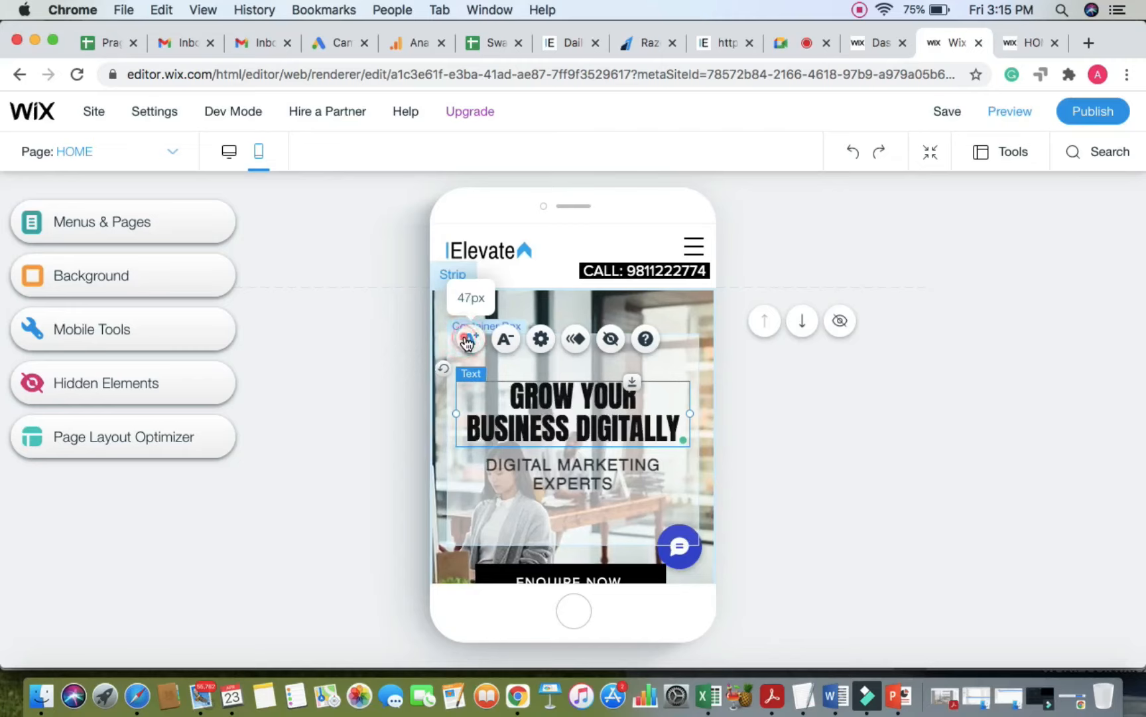
left_click(469, 342)
left_click(468, 342)
left_click(468, 341)
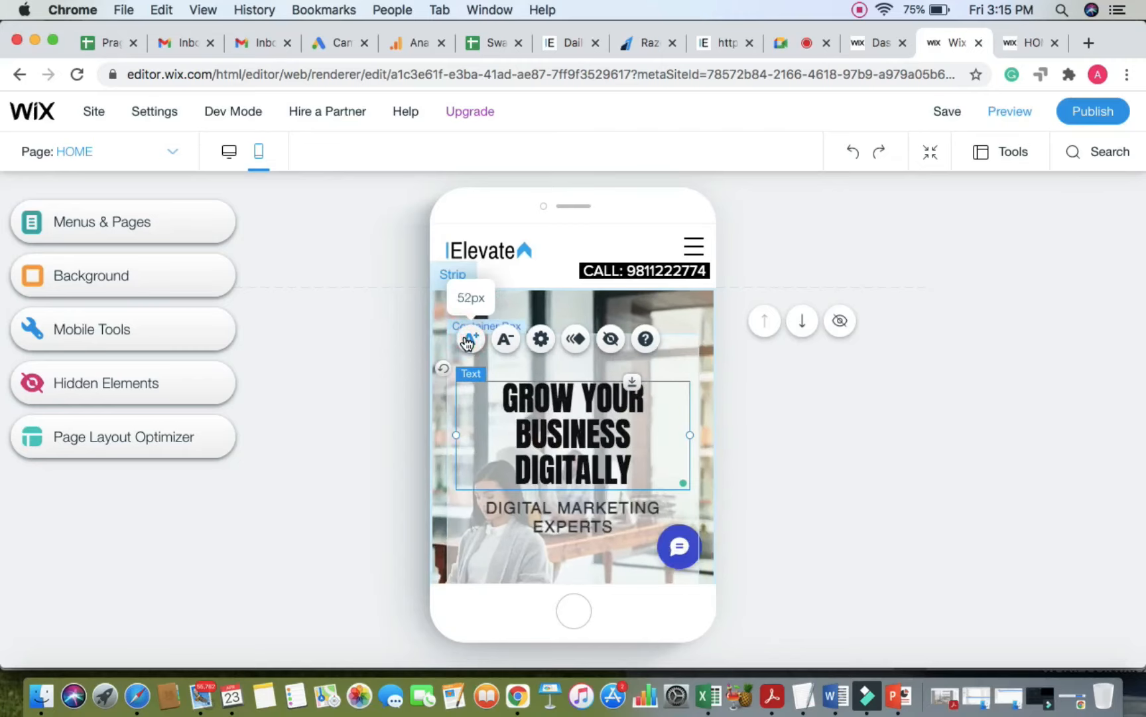
left_click(511, 342)
left_click(796, 406)
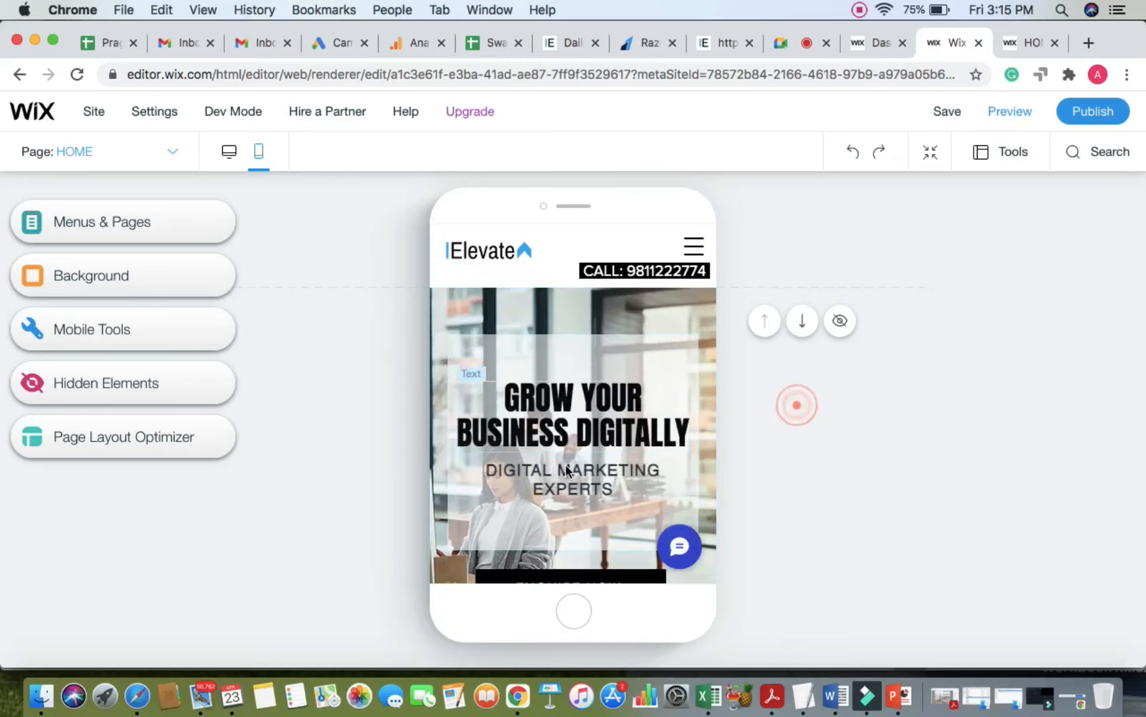
Step: Move the DIGITAL MARKETING EXPERTS subtitle slightly lower and enlarge it one step
left_click(564, 476)
left_click_drag(564, 476, 564, 485)
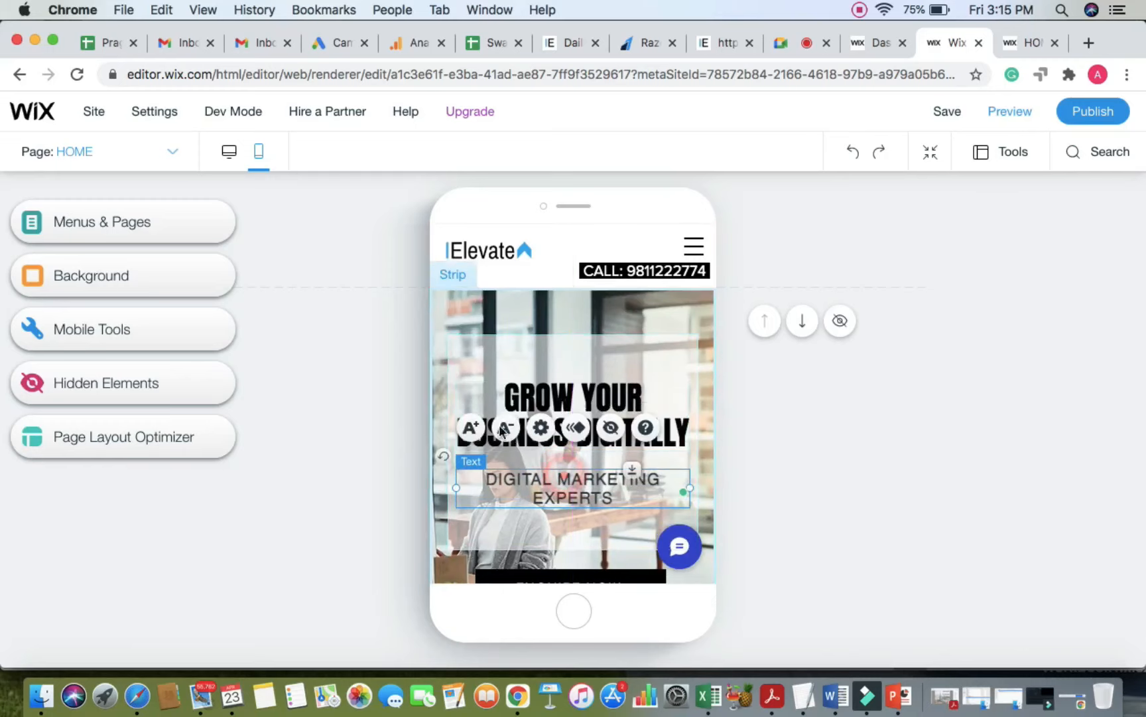
left_click(472, 430)
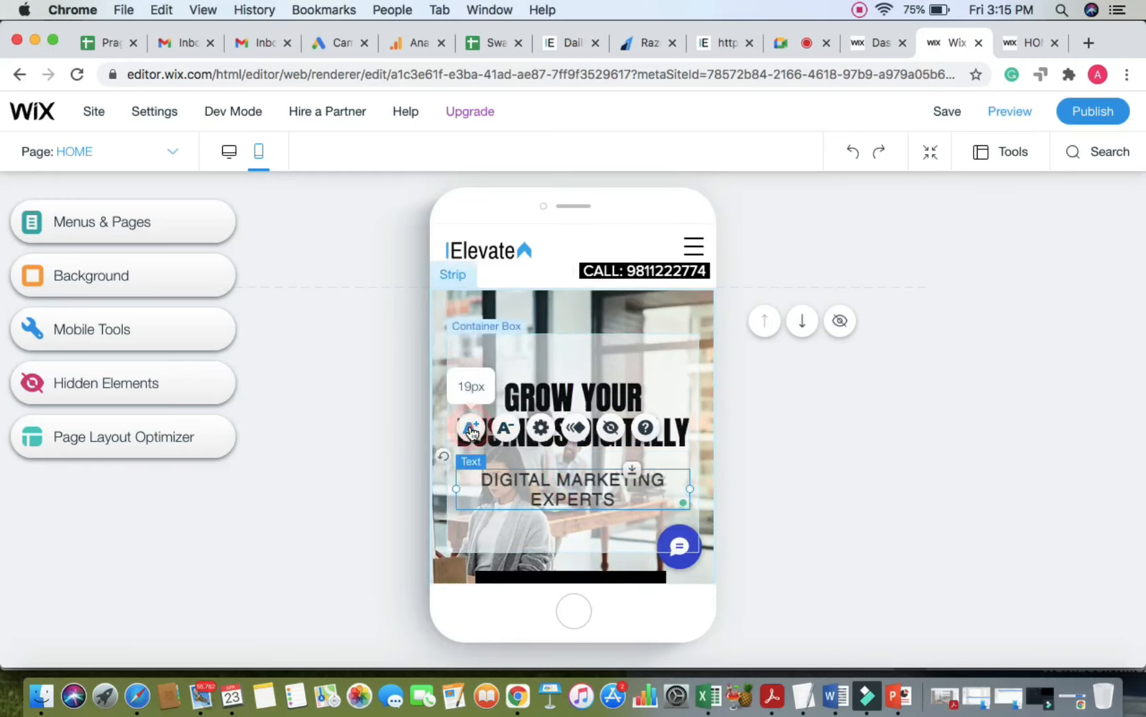
left_click(869, 438)
scroll(870, 436, "down", 3)
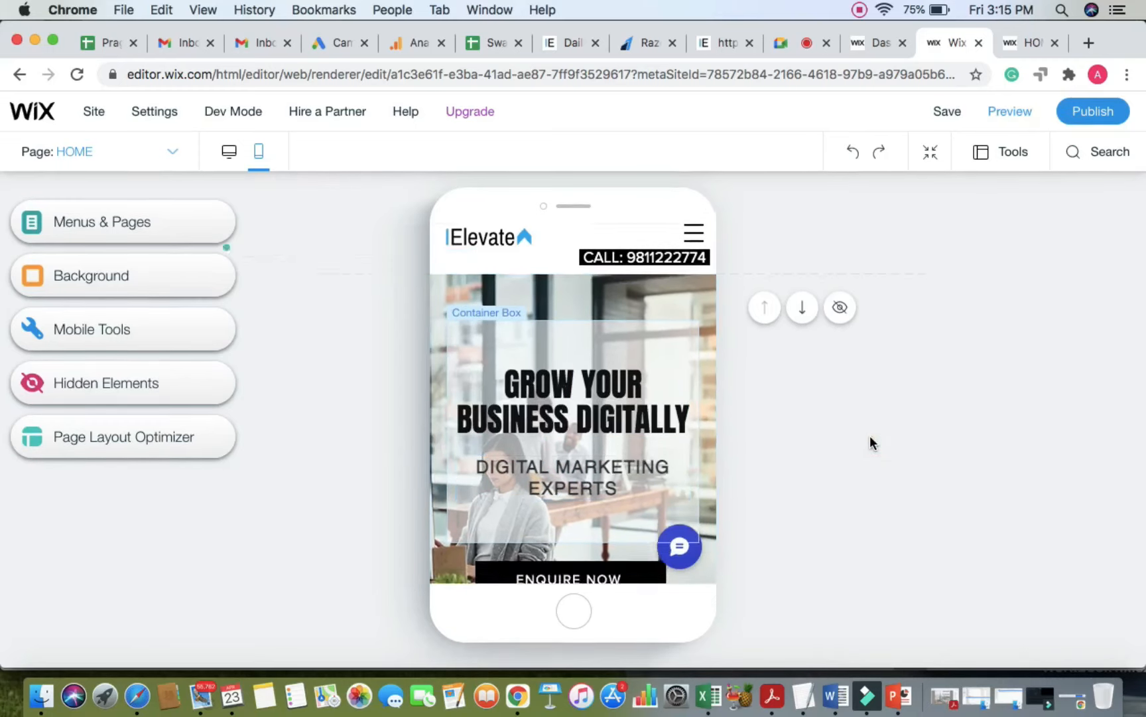
scroll(870, 437, "down", 5)
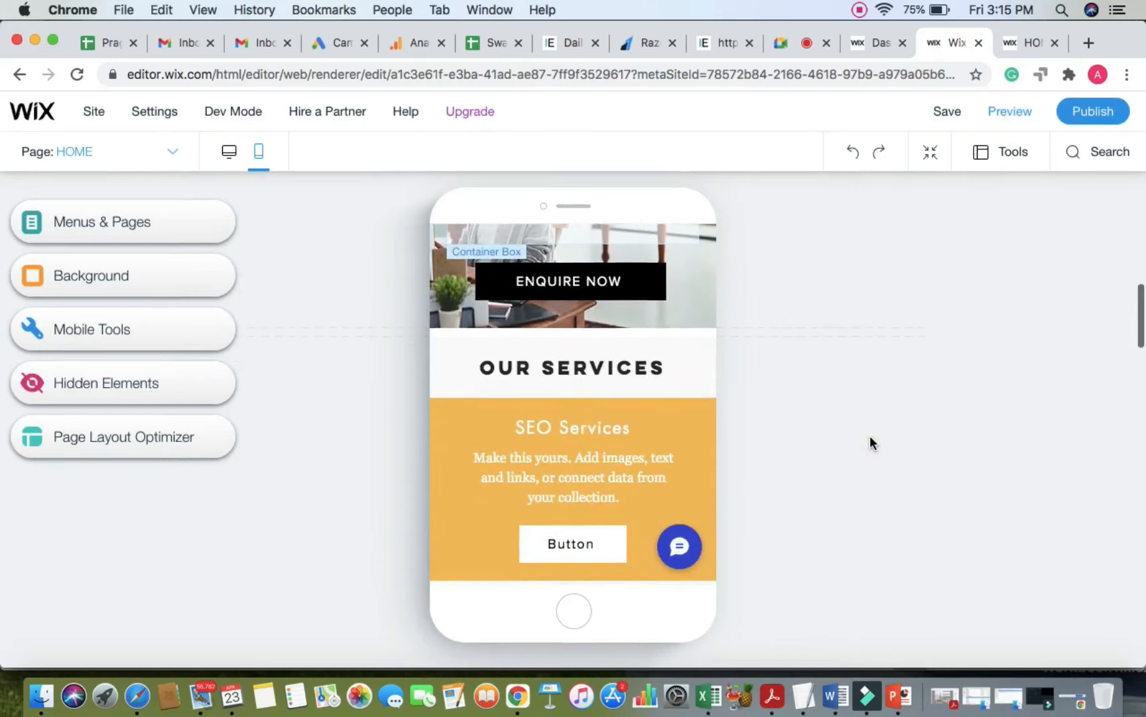
mouse_move(740, 326)
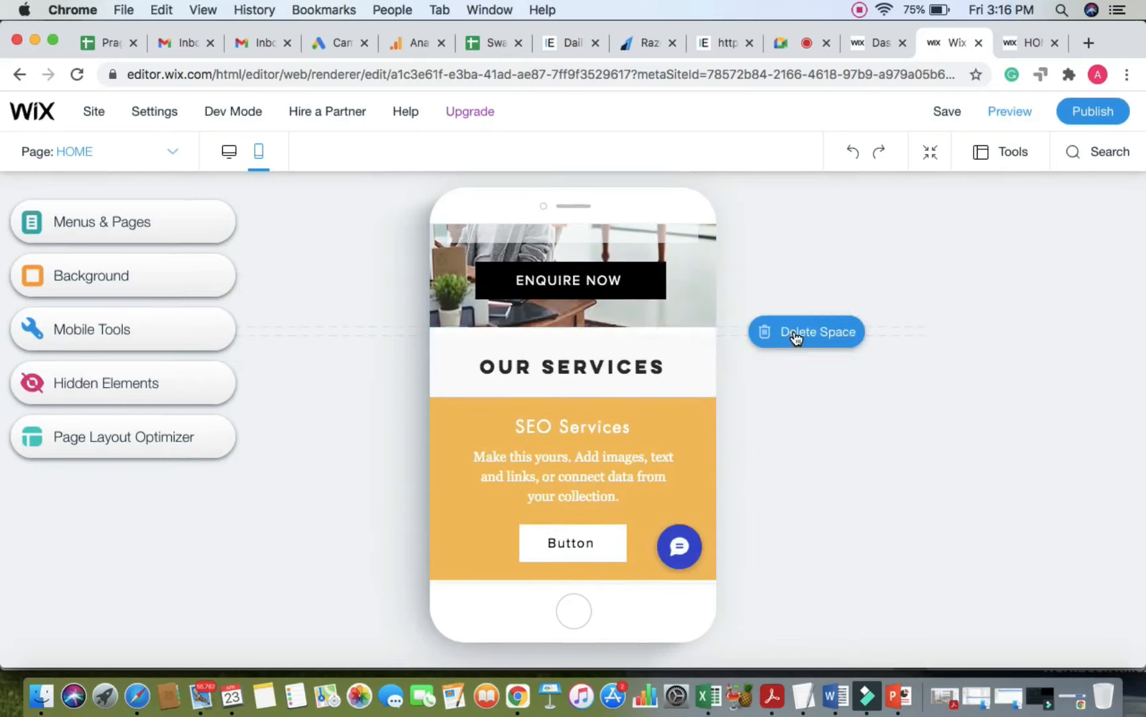
scroll(795, 337, "up", 5)
left_click(716, 432)
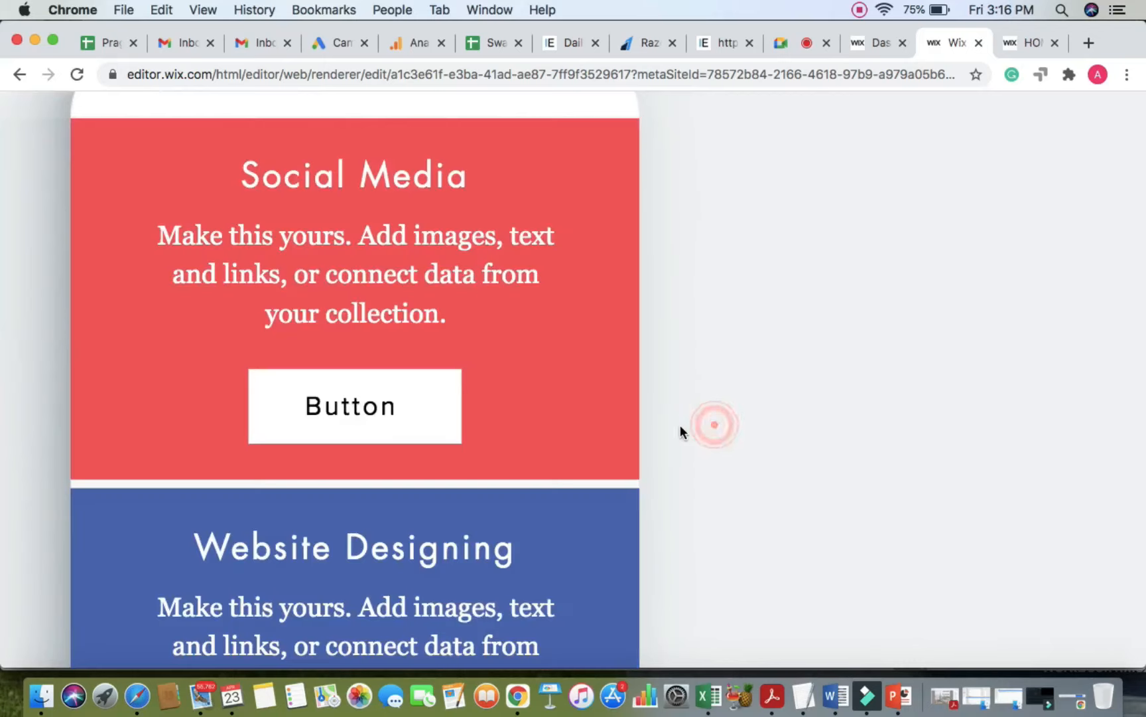
scroll(675, 451, "down", 5)
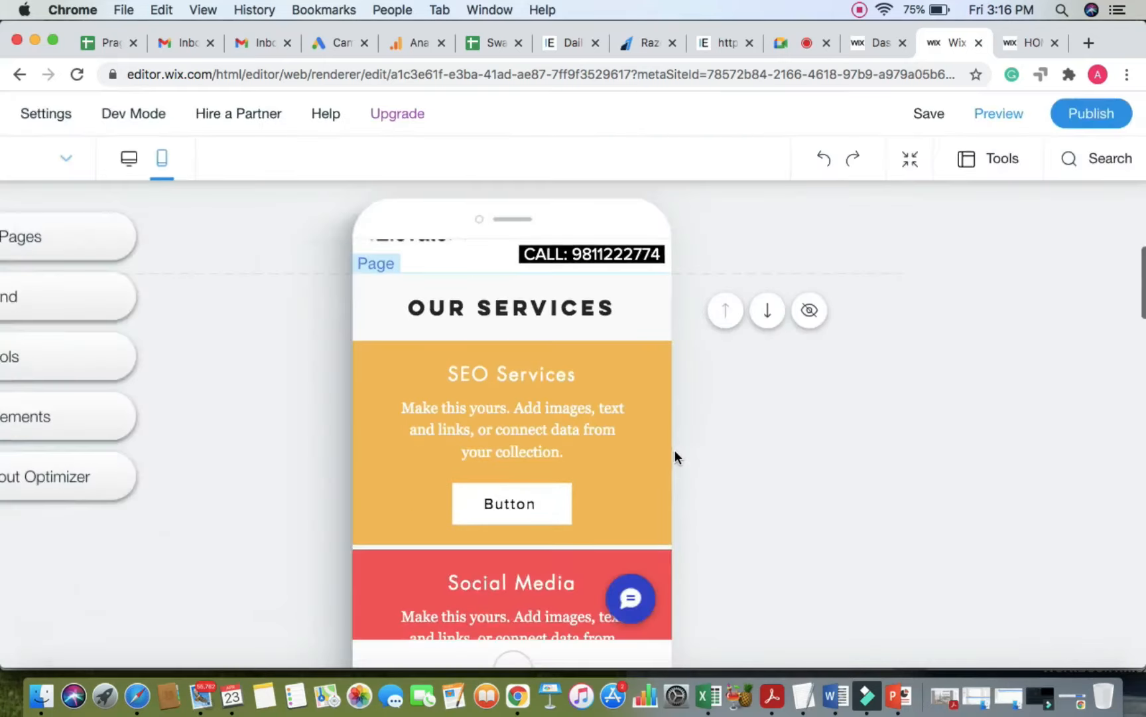
scroll(675, 451, "up", 1)
scroll(675, 452, "down", 2)
scroll(674, 450, "up", 2)
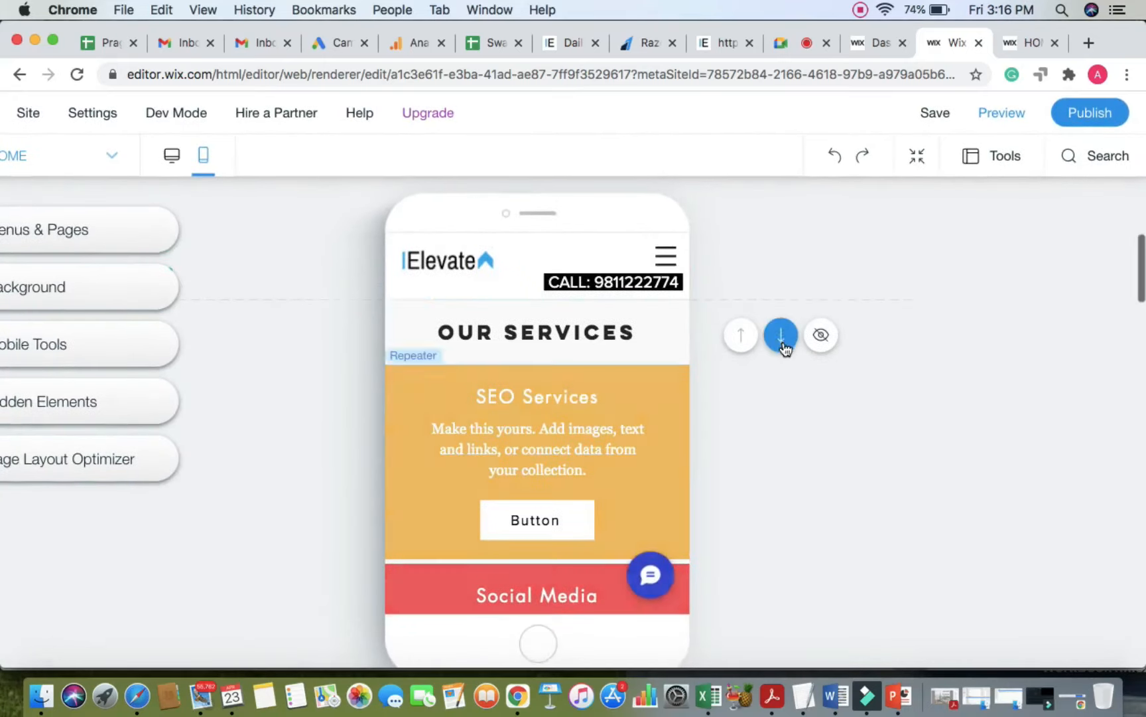
left_click(780, 336)
scroll(796, 489, "down", 3)
scroll(797, 490, "down", 1)
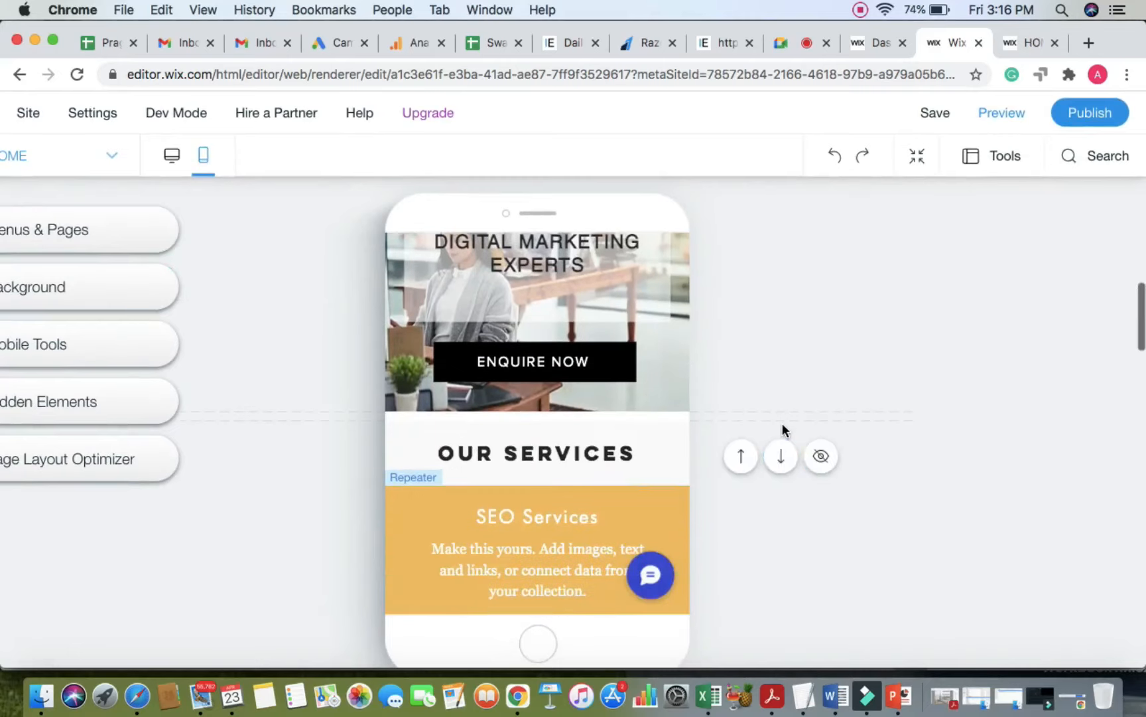
mouse_move(772, 418)
scroll(773, 418, "up", 3, "ctrl")
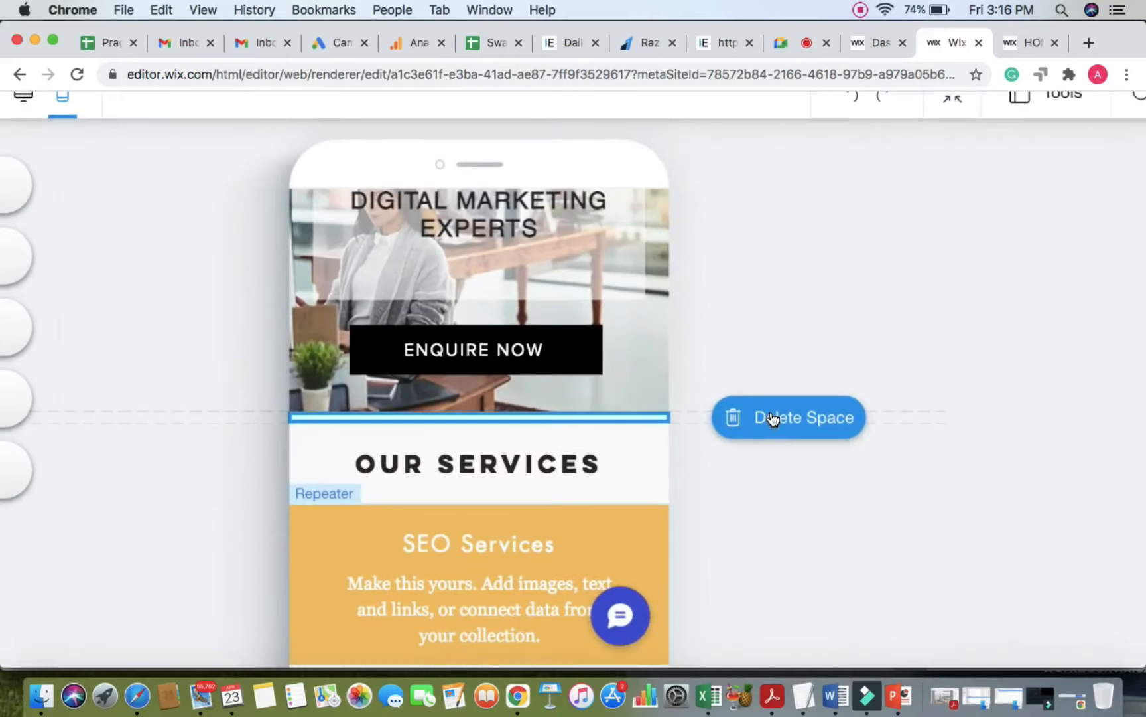
scroll(772, 418, "up", 3, "ctrl")
scroll(771, 418, "down", 5, "ctrl")
mouse_move(802, 405)
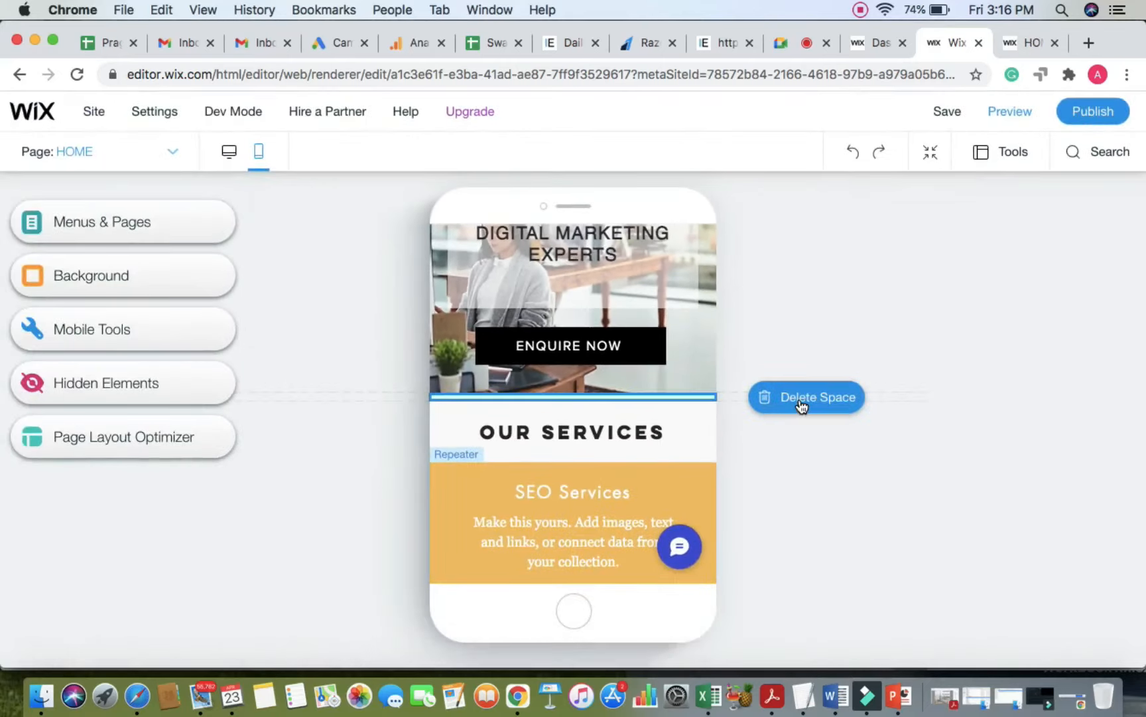
scroll(760, 465, "down", 3)
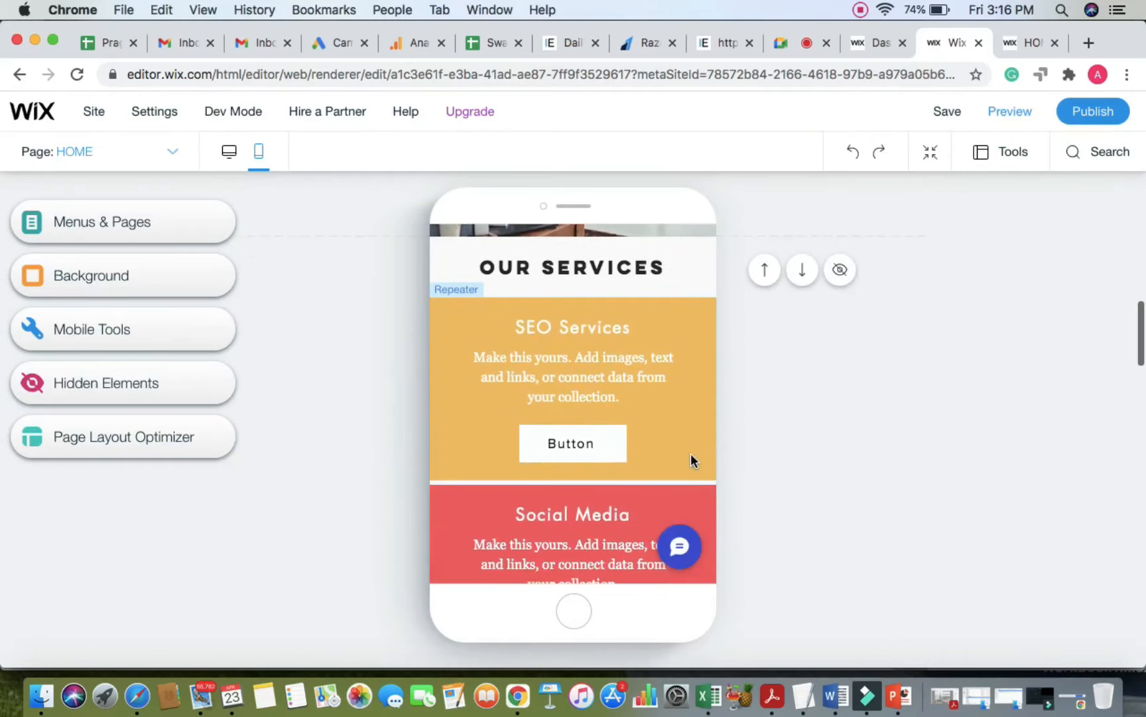
Step: Make the SEO Services card taller and move its button lower
left_click(691, 453)
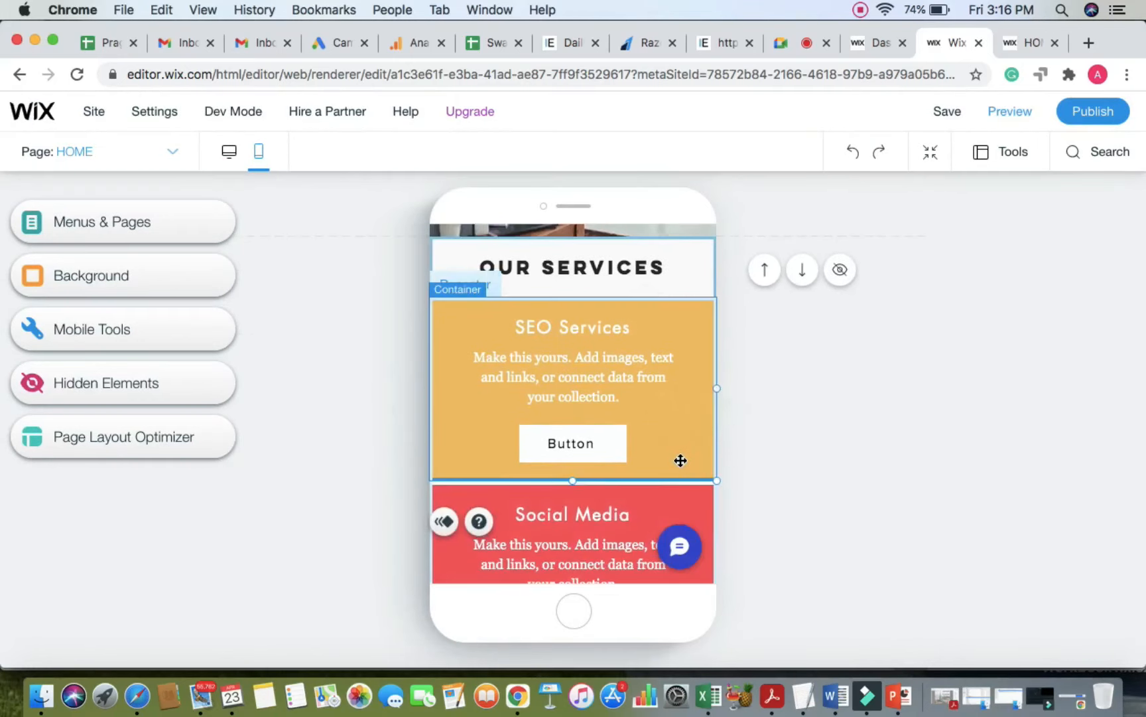
left_click_drag(573, 494, 573, 539)
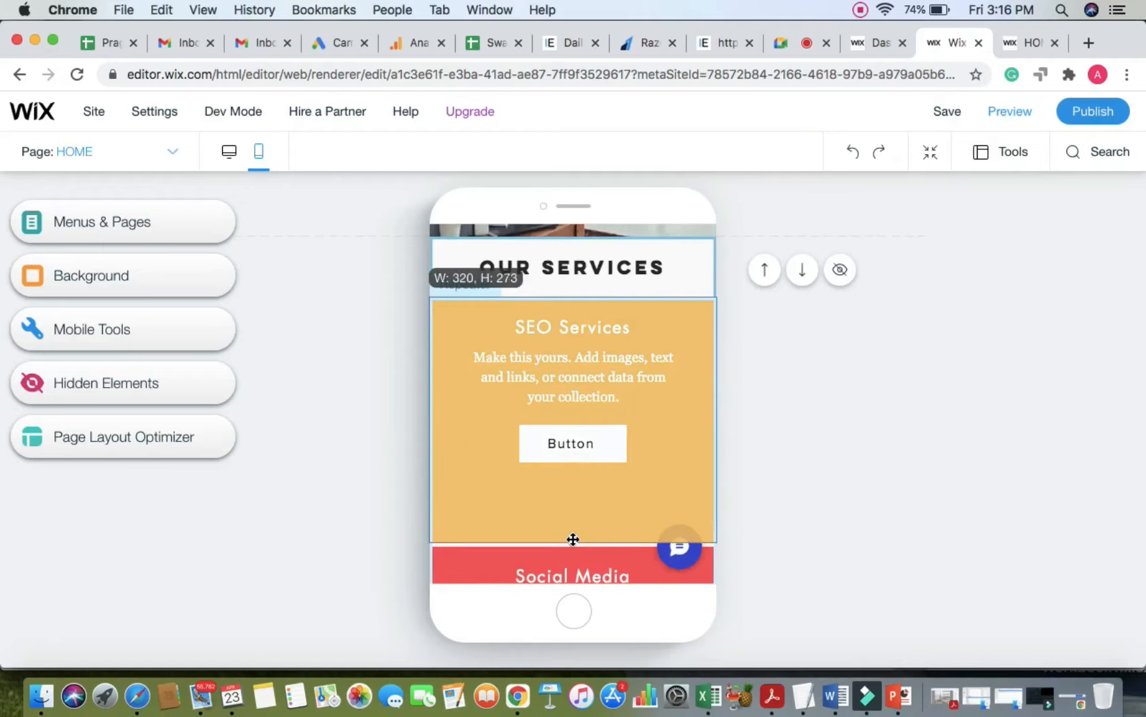
left_click(576, 446)
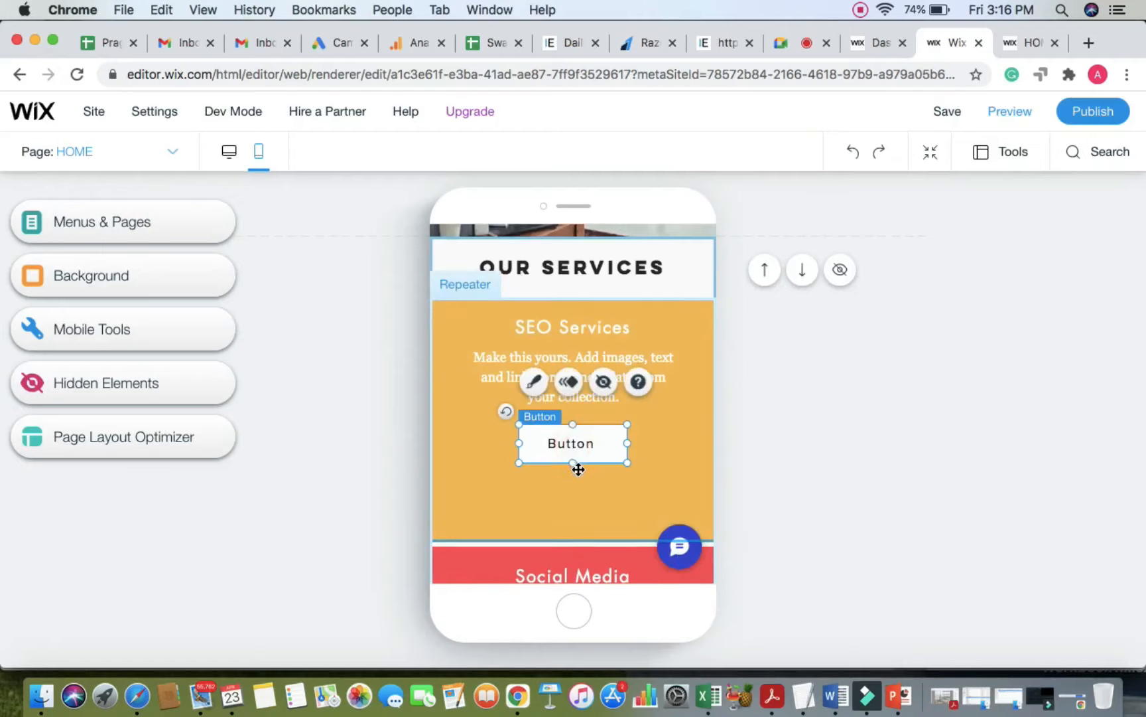
left_click_drag(578, 469, 579, 504)
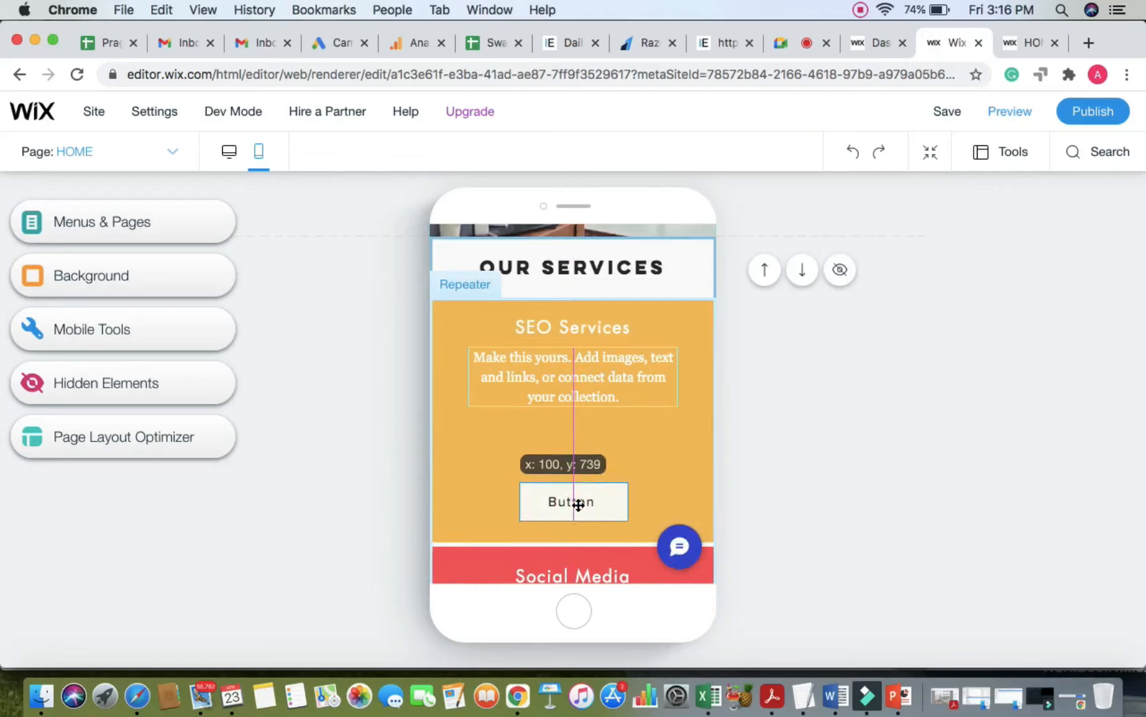
left_click(817, 450)
Step: Move the card's description and title lower, enlarging the title to 21px
left_click(598, 373)
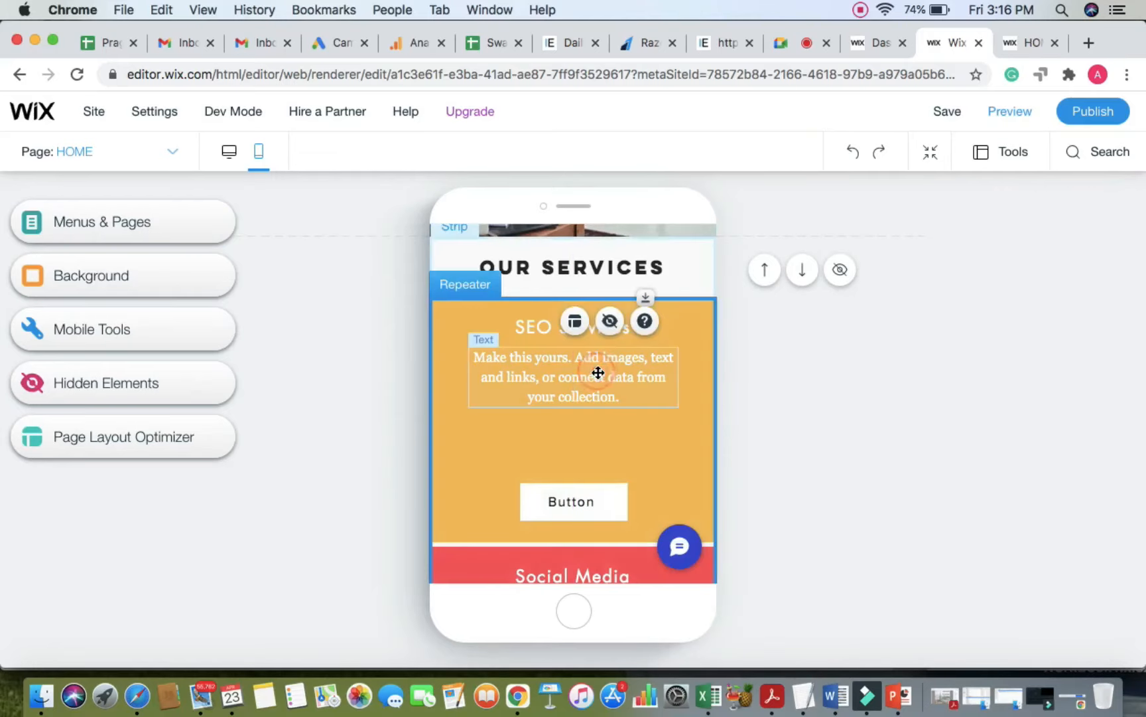
left_click(598, 373)
left_click_drag(599, 376, 600, 413)
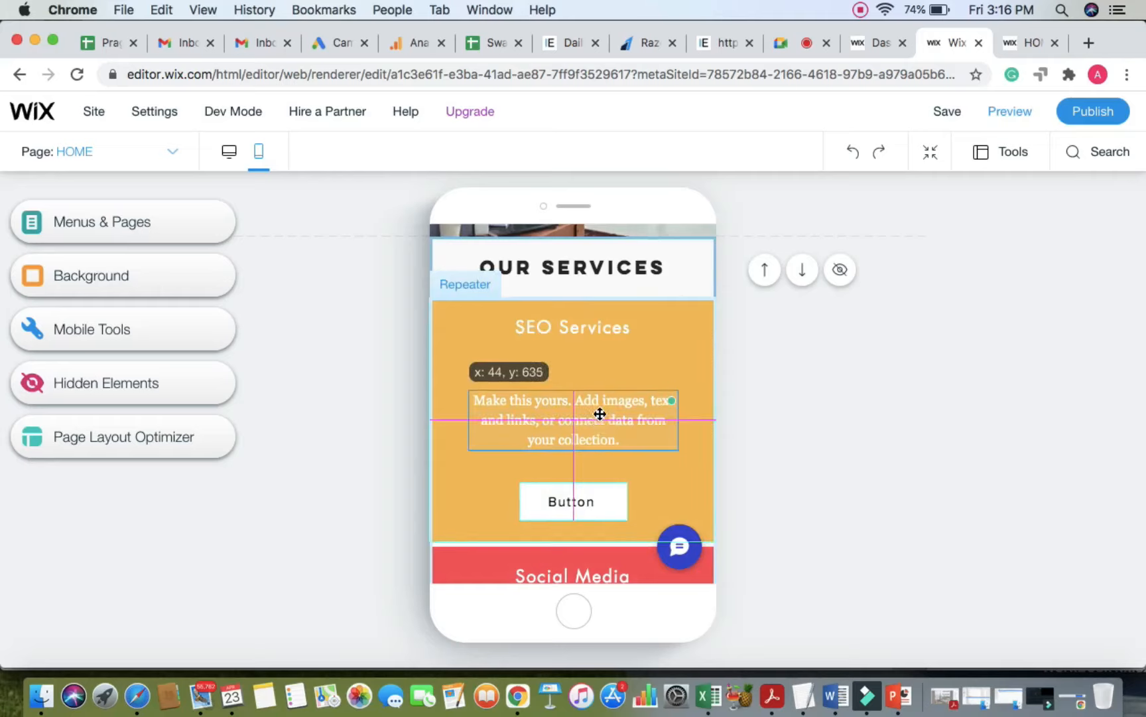
left_click(588, 324)
left_click(585, 326)
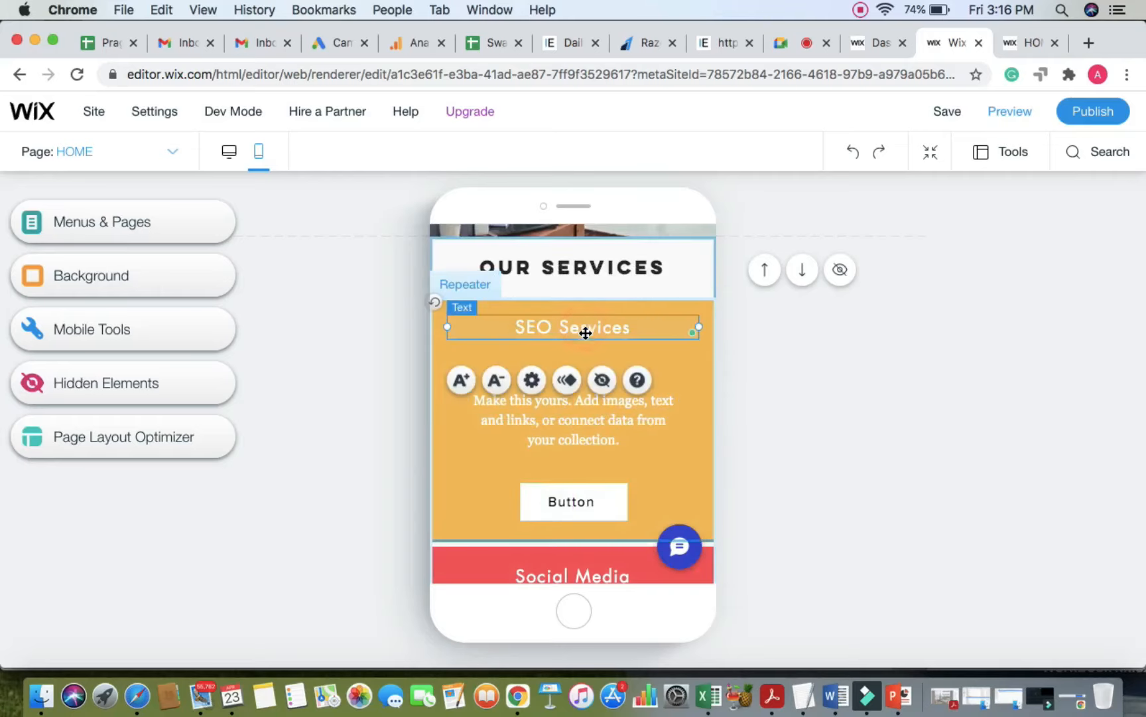
left_click_drag(585, 346, 585, 358)
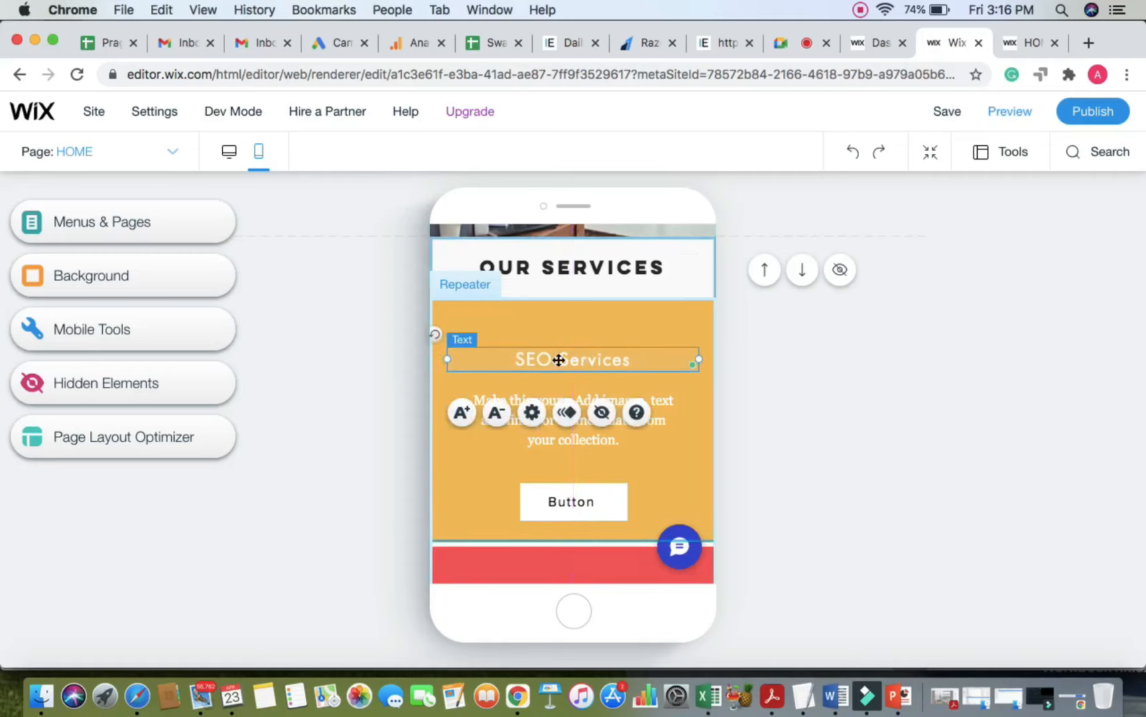
left_click(463, 414)
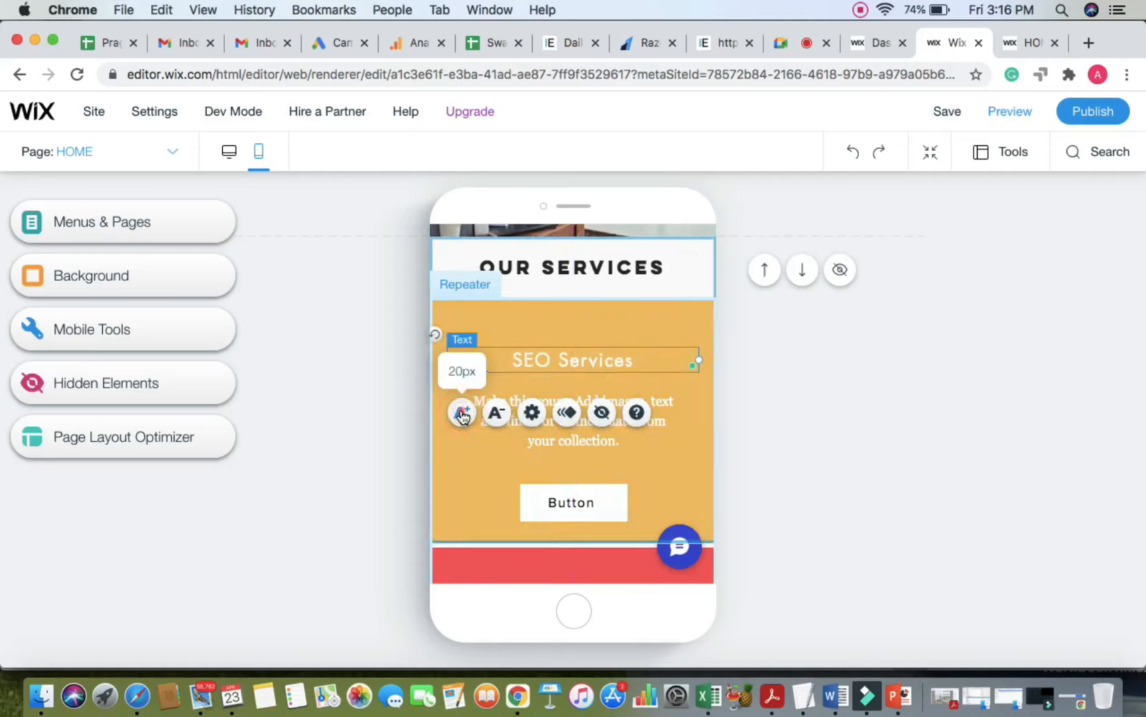
left_click(462, 414)
left_click(827, 418)
Step: Scroll to How It Works, delete the blank space above it, and select the strip
scroll(827, 418, "down", 2)
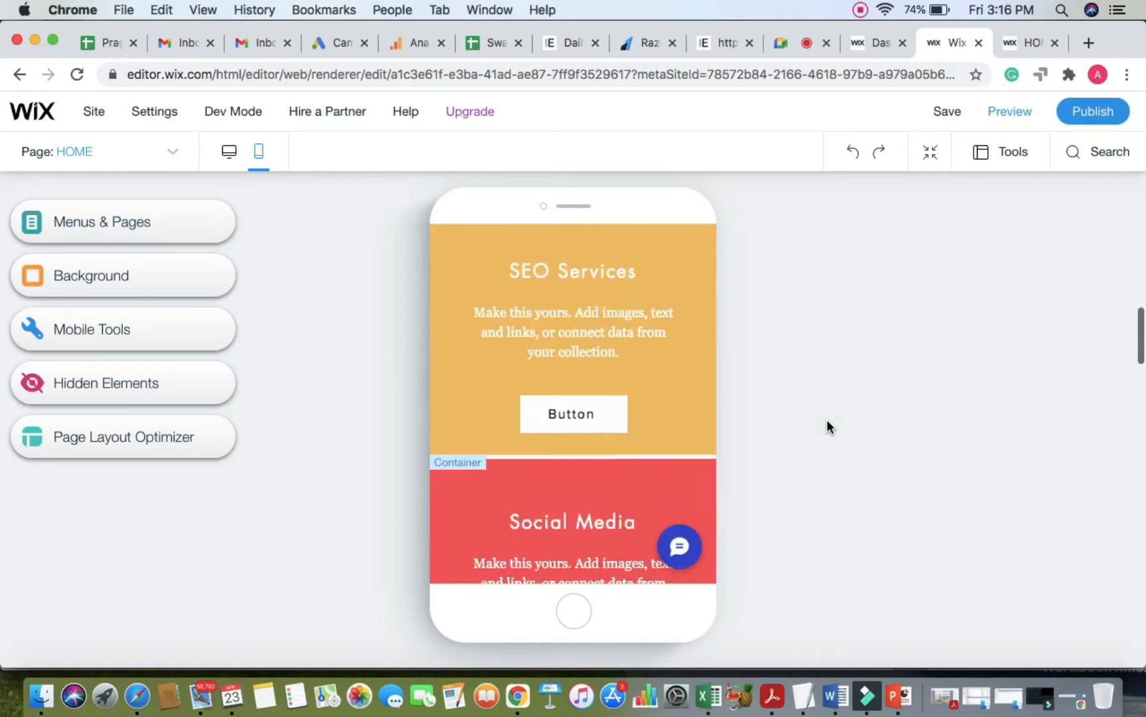
scroll(827, 420, "down", 5)
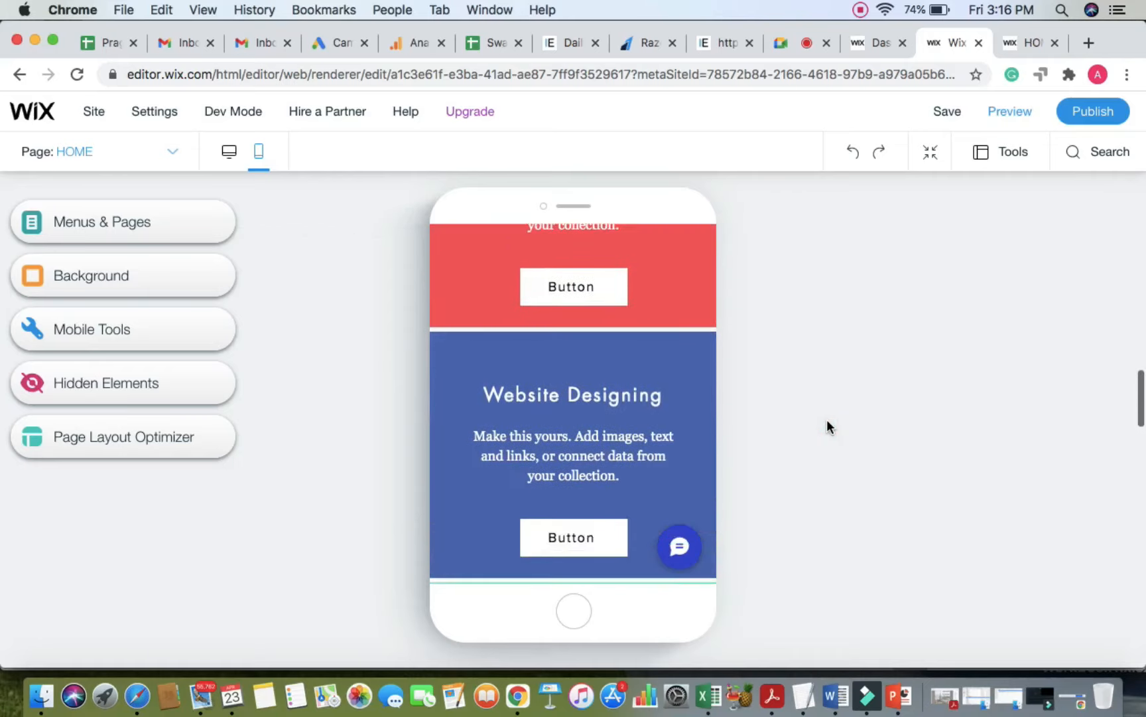
scroll(826, 420, "down", 5)
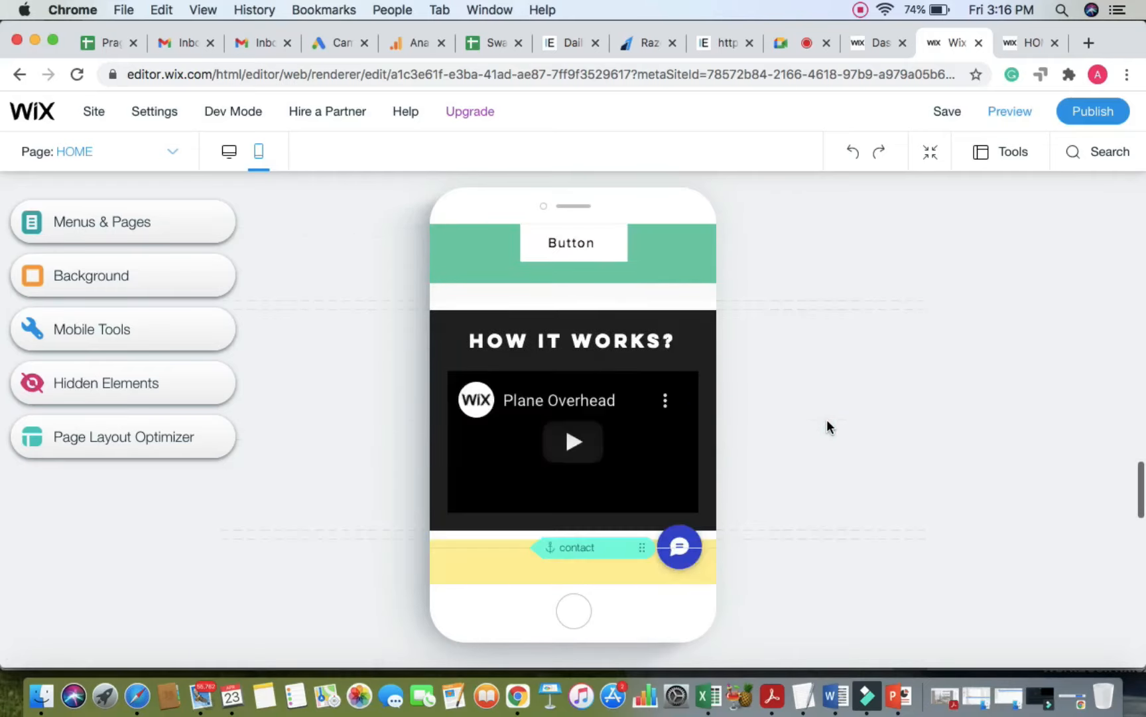
scroll(827, 420, "down", 1)
mouse_move(832, 245)
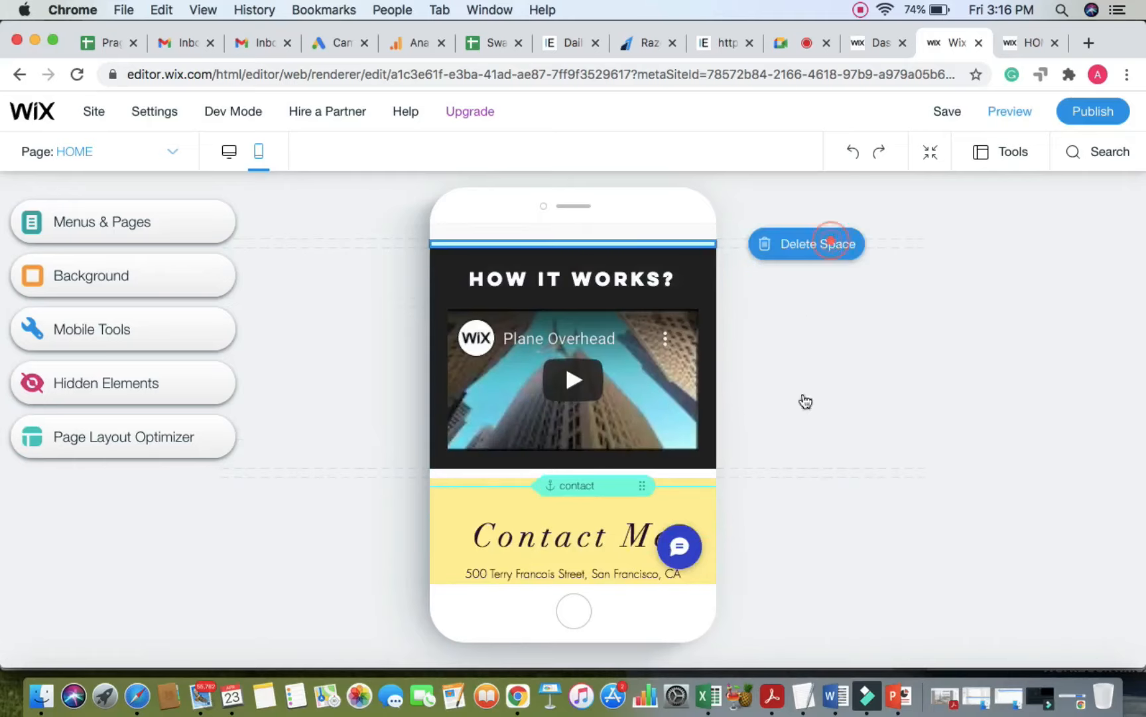
mouse_move(829, 464)
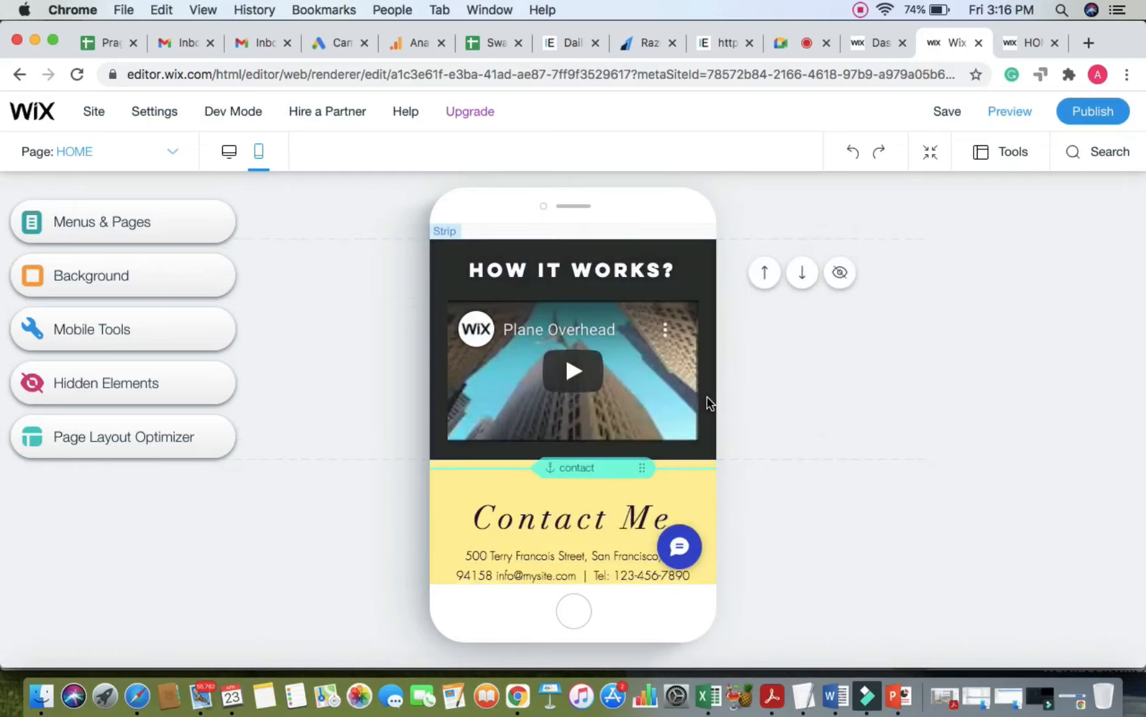
left_click(708, 445)
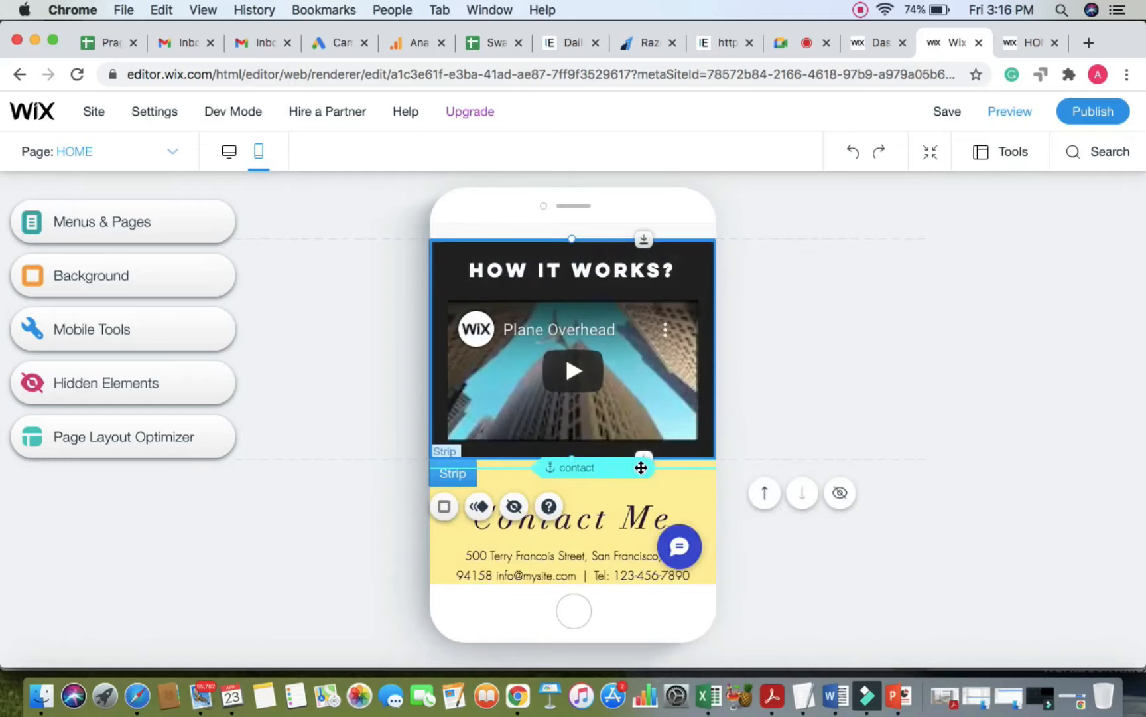
left_click(640, 467)
left_click(706, 445)
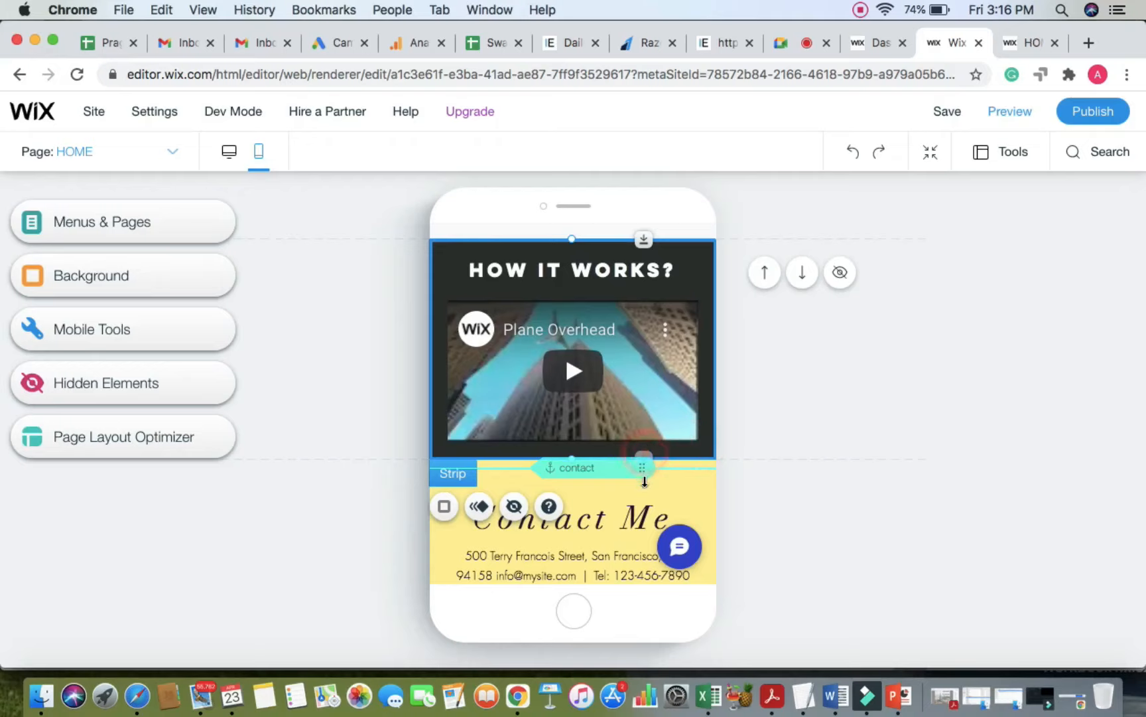
Step: Make the How It Works strip taller, enlarge the video to about 318 × 180, and lower the heading
left_click_drag(645, 480, 640, 539)
left_click(667, 353)
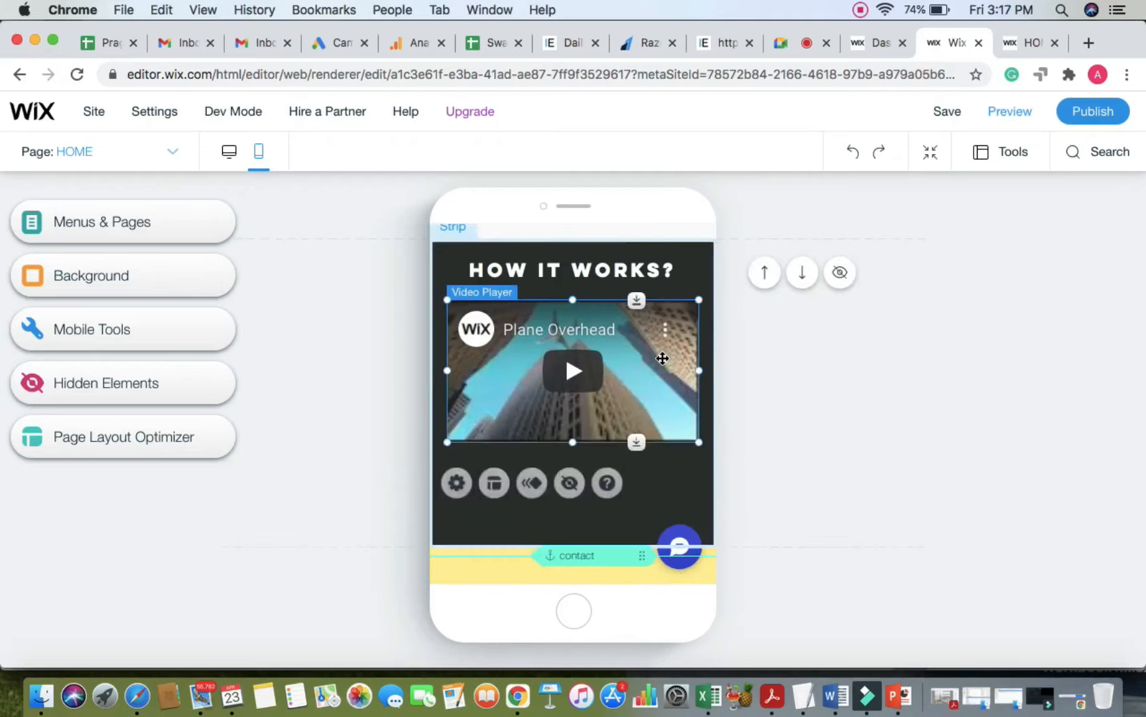
left_click_drag(665, 371, 664, 385)
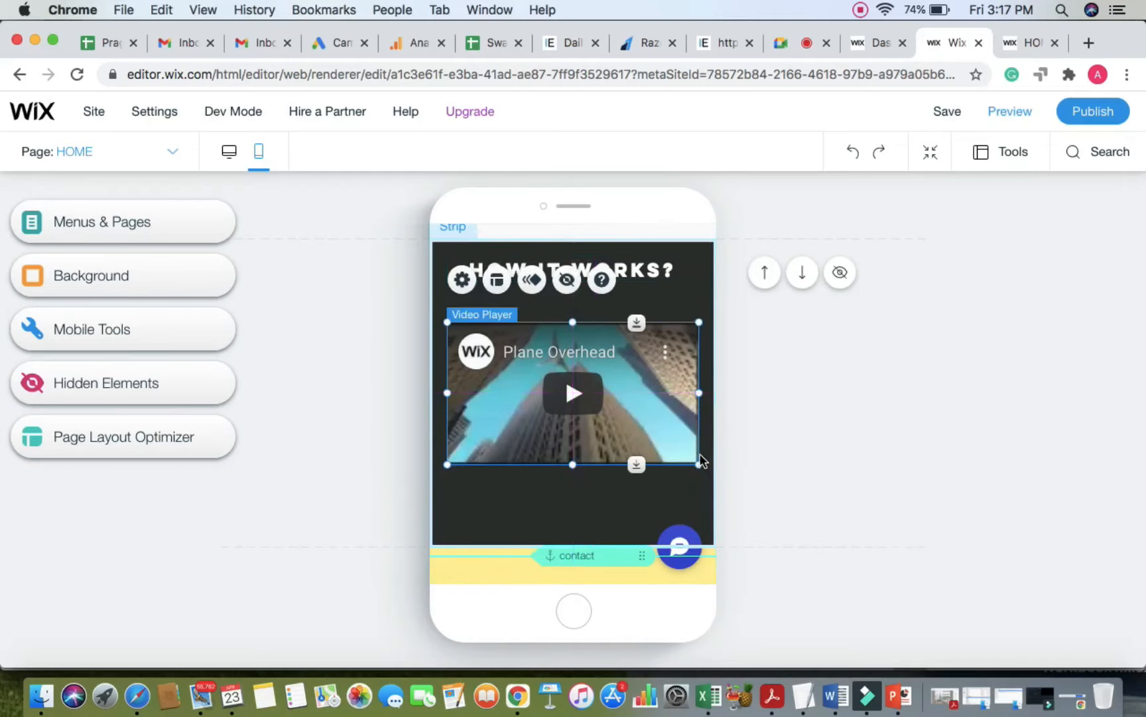
left_click(698, 465)
left_click_drag(699, 465, 659, 435)
left_click(648, 272)
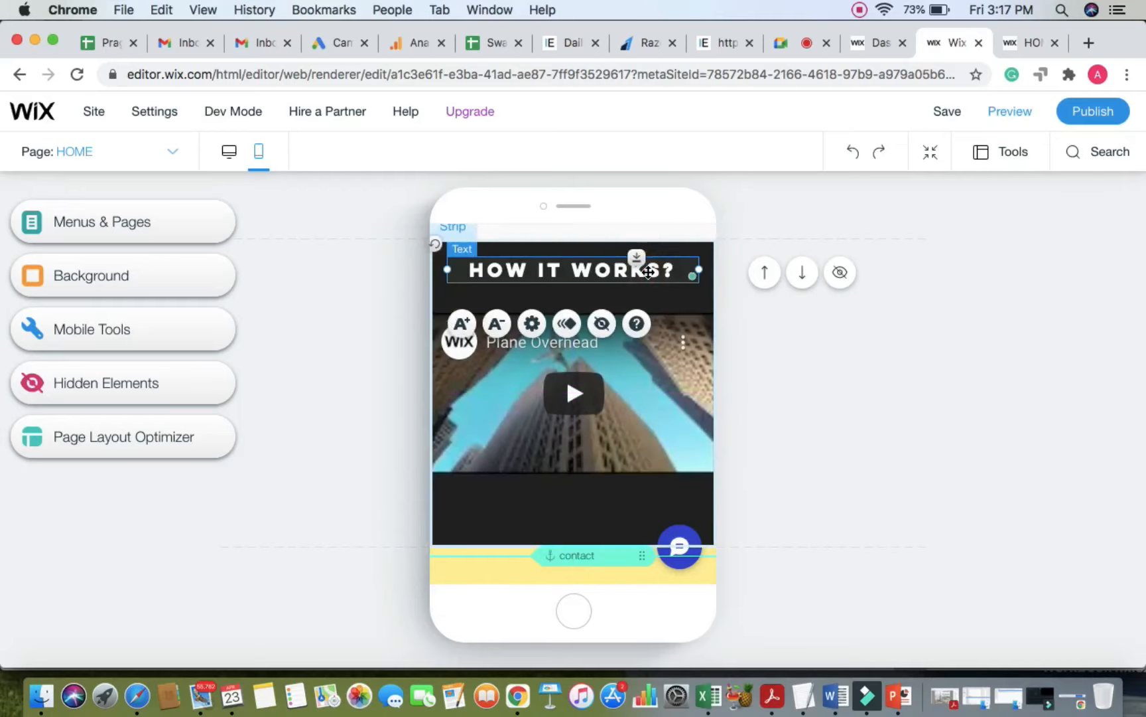
left_click_drag(648, 272, 876, 429)
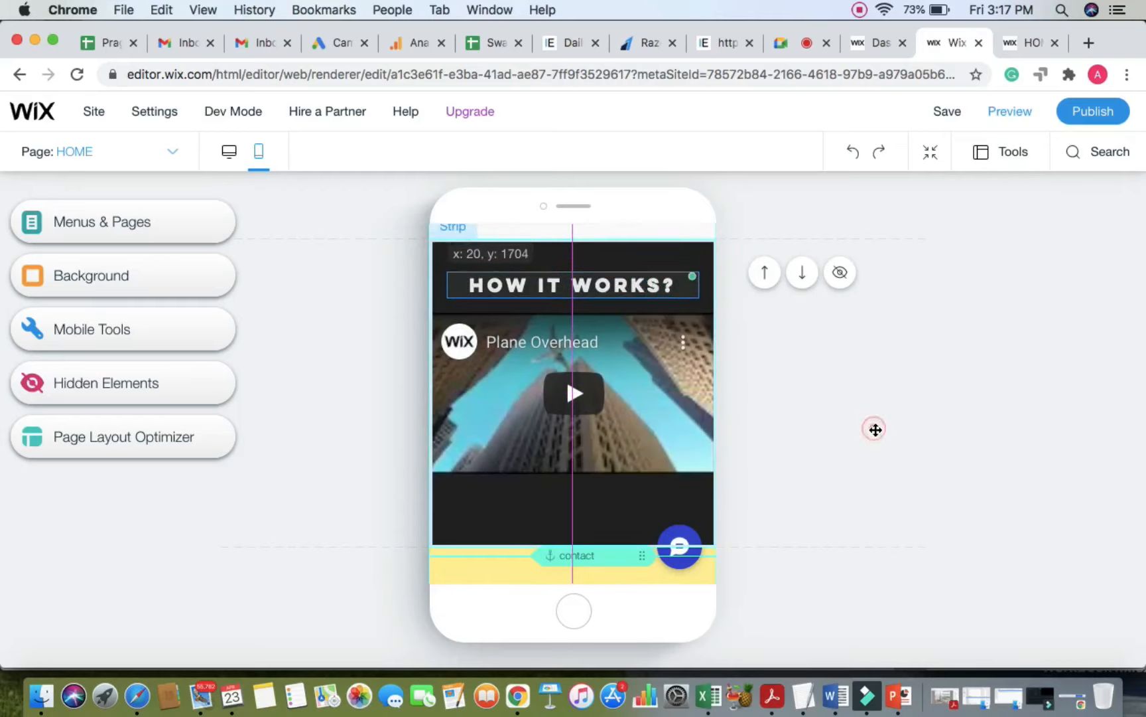
Step: Move the contact anchor up to the top edge of the Contact Me strip
left_click(875, 429)
scroll(875, 428, "up", 2)
scroll(874, 429, "down", 1)
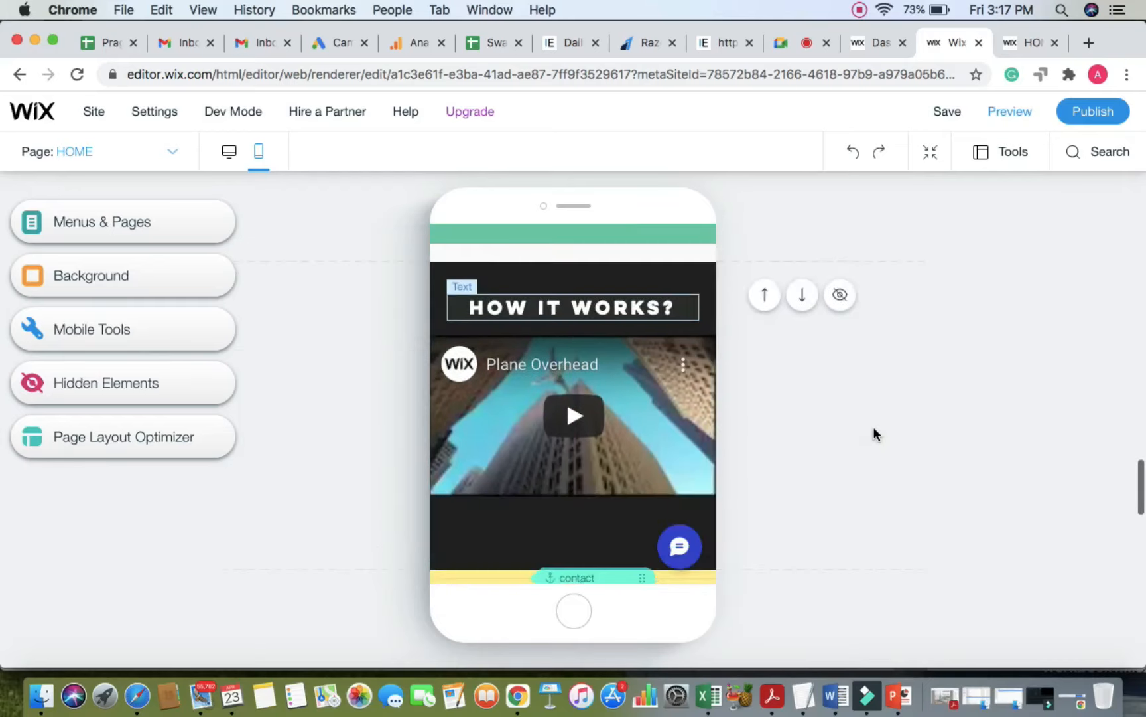
scroll(873, 432, "down", 6)
scroll(873, 433, "up", 3)
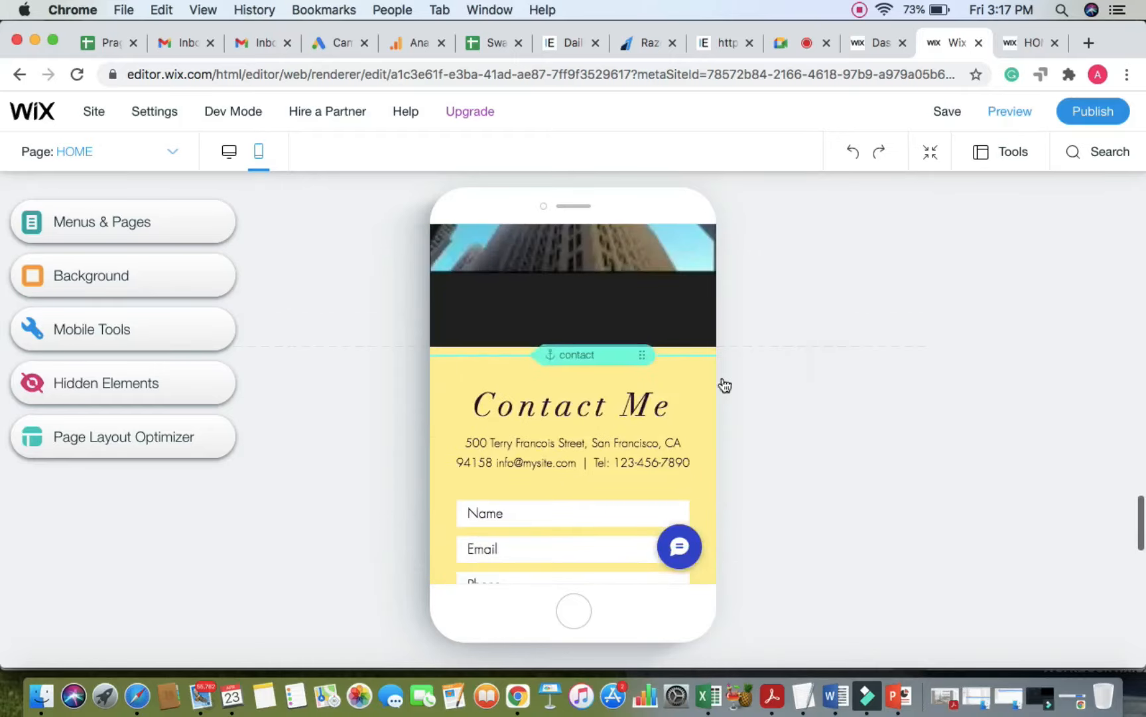
left_click(642, 354)
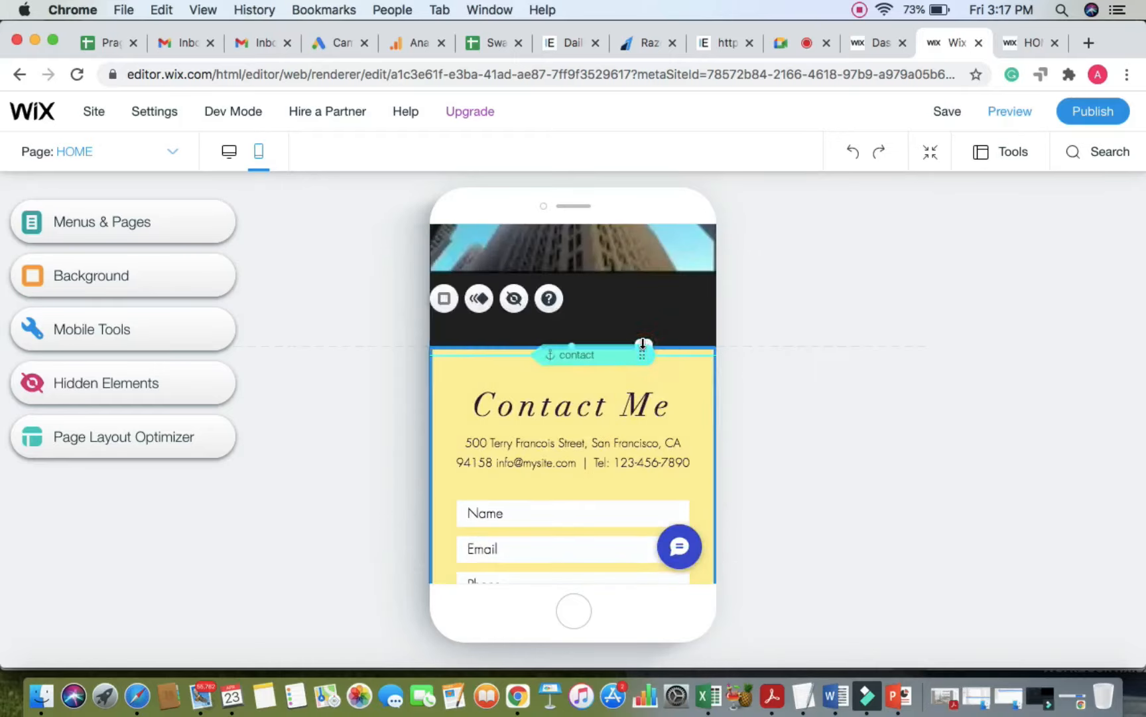
left_click_drag(636, 354, 635, 345)
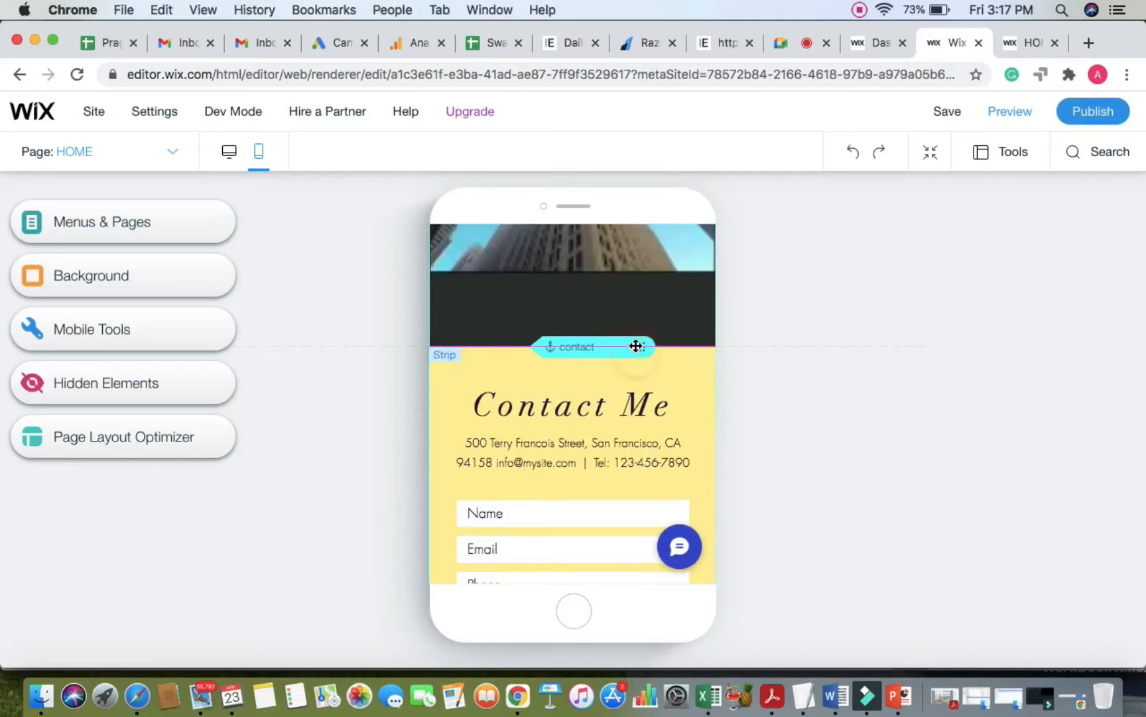
left_click(866, 286)
Step: Drag the social icons bar down into the footer
scroll(867, 431, "down", 3)
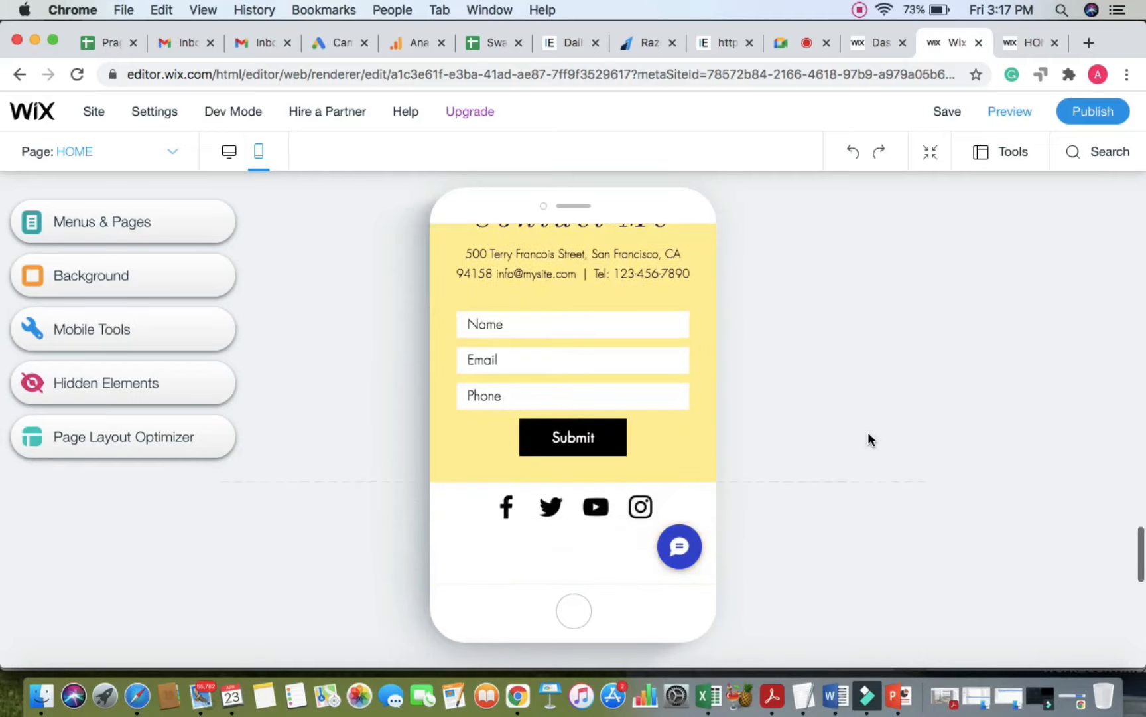
left_click(668, 446)
left_click(607, 518)
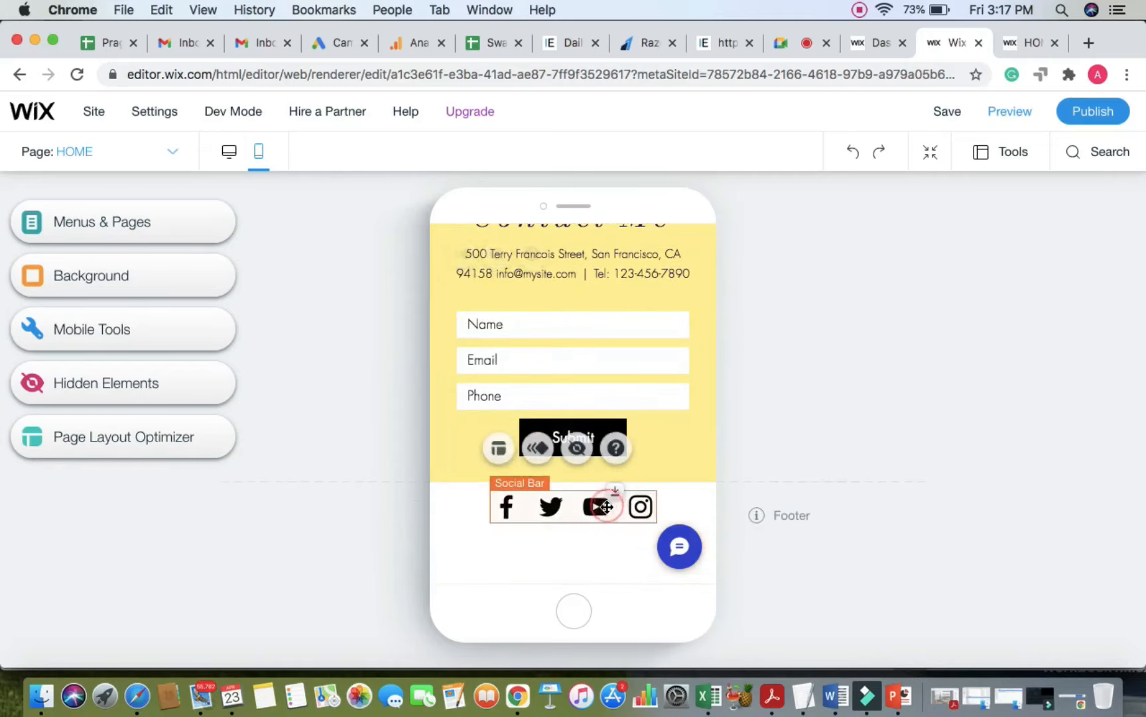
left_click_drag(607, 526, 609, 552)
left_click(879, 411)
Step: Make the yellow Contact Me strip taller by dragging its bottom edge down
left_click(686, 464)
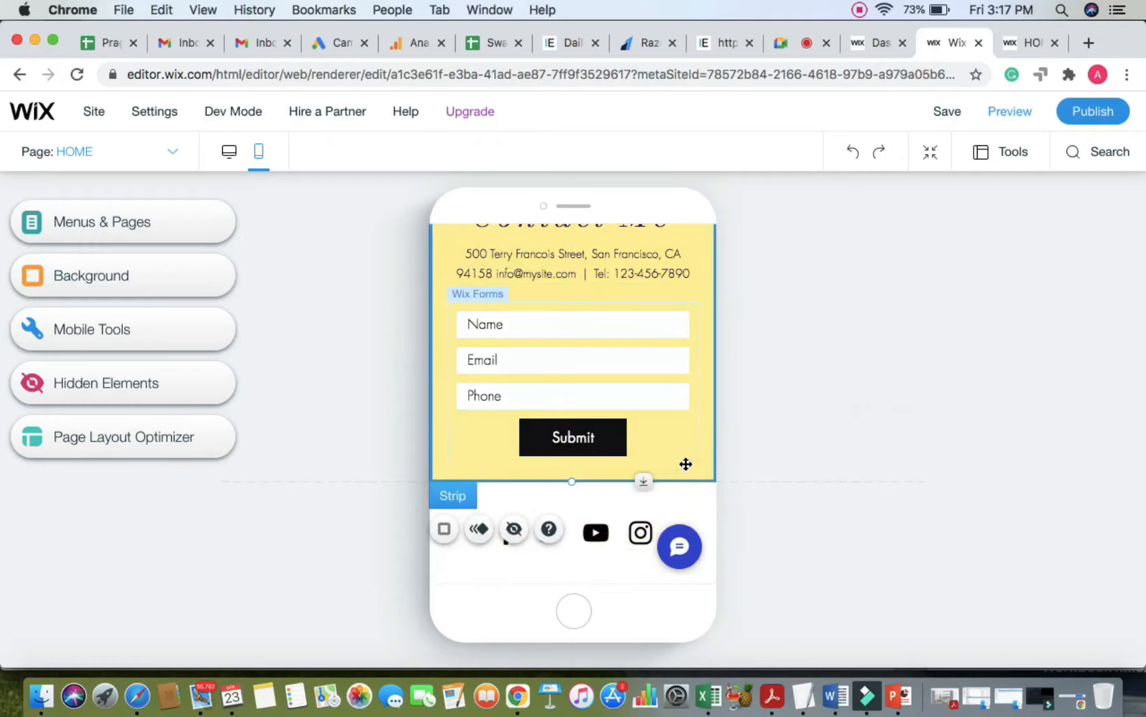
left_click(641, 484)
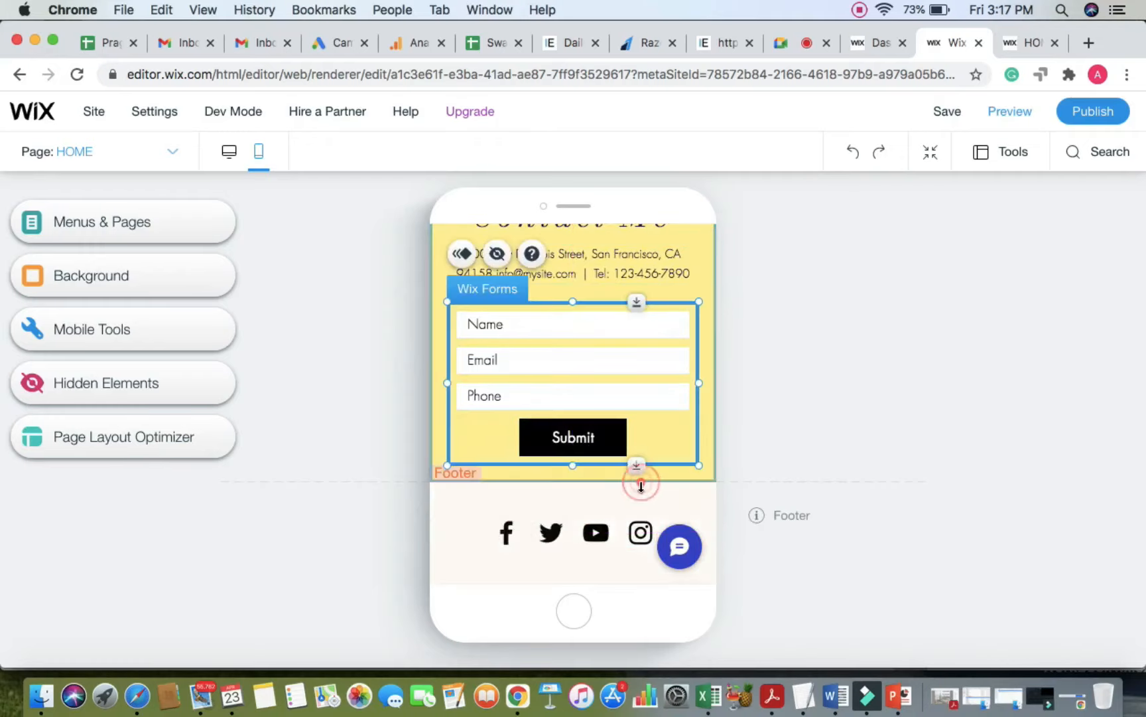
left_click(702, 462)
left_click_drag(647, 480, 645, 510)
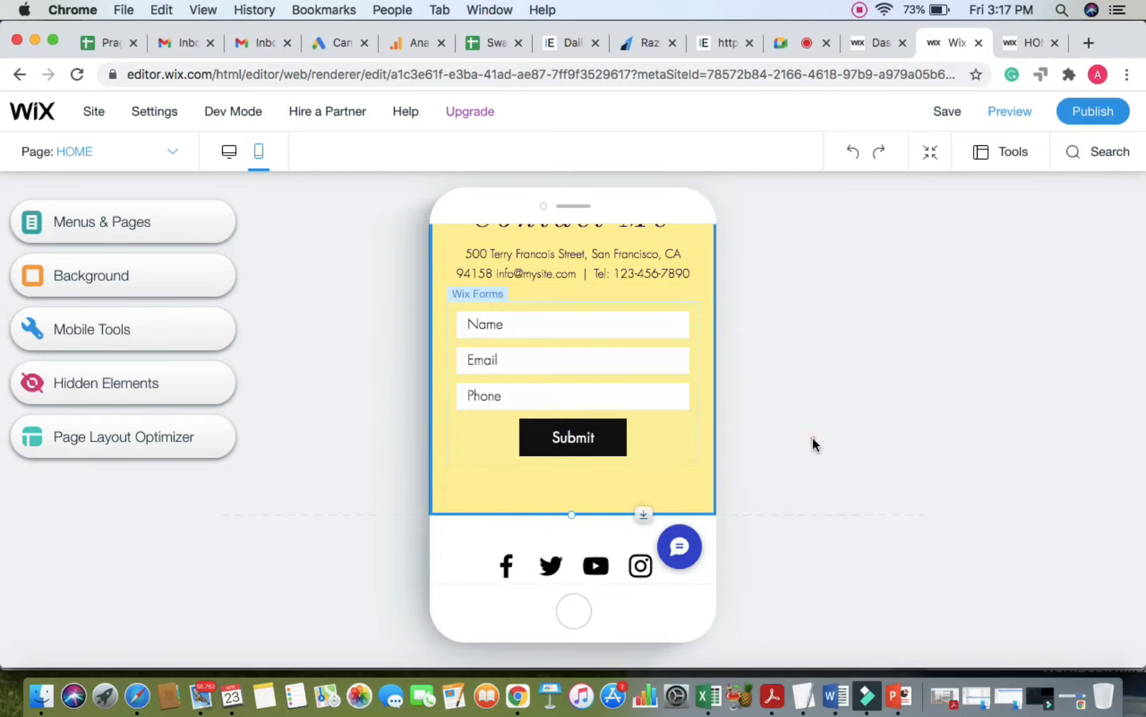
scroll(642, 402, "up", 10)
scroll(642, 395, "up", 5)
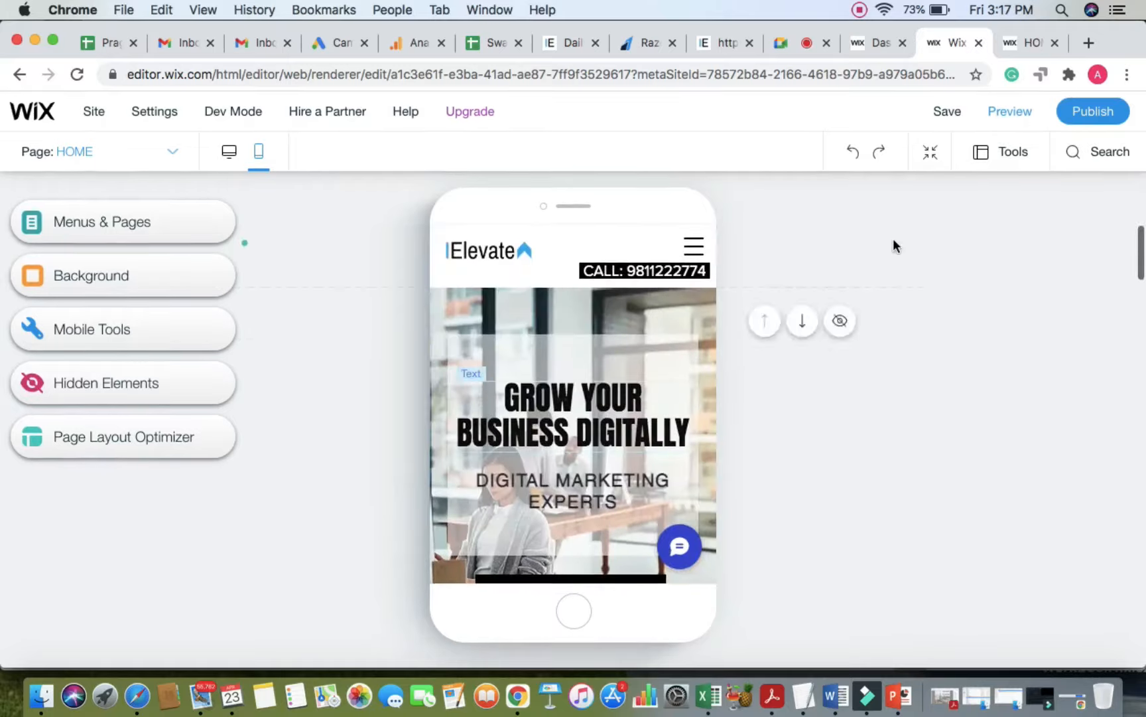
left_click(1008, 113)
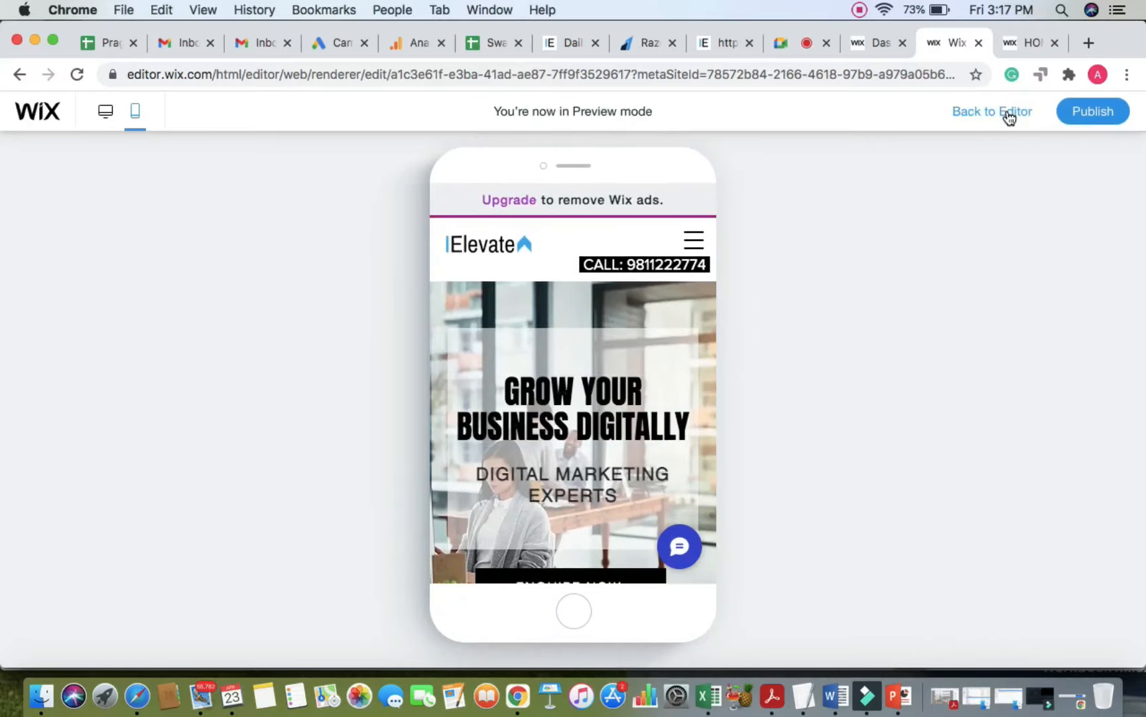
scroll(705, 468, "down", 6)
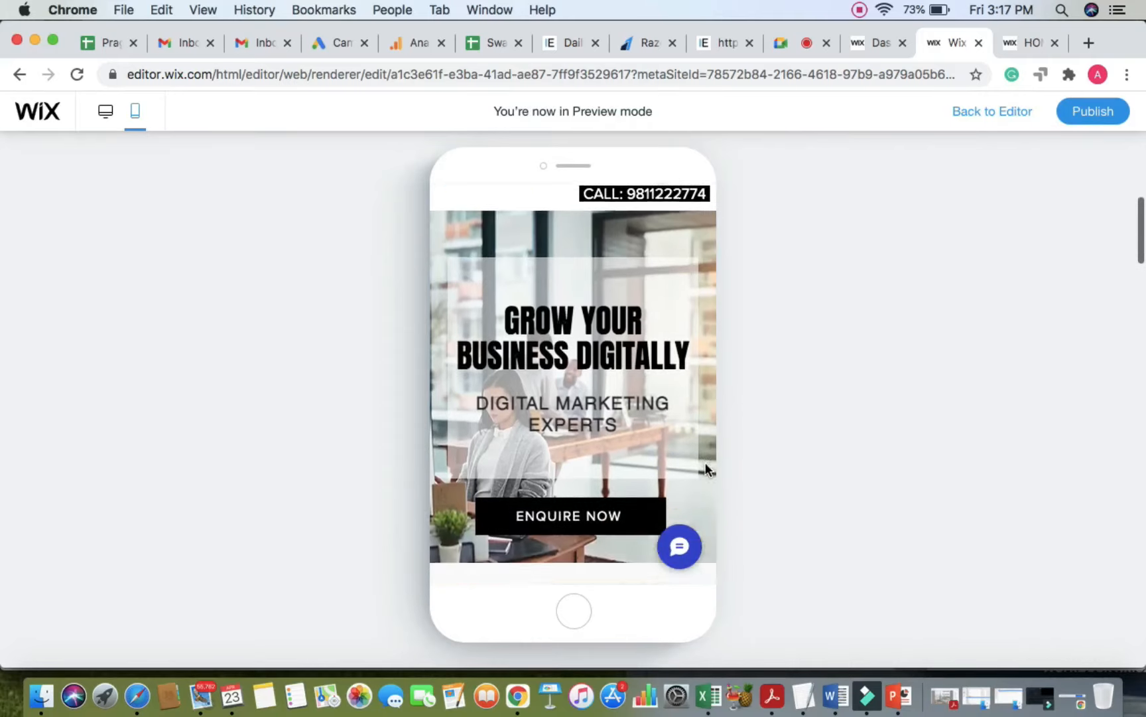
scroll(704, 462, "down", 10)
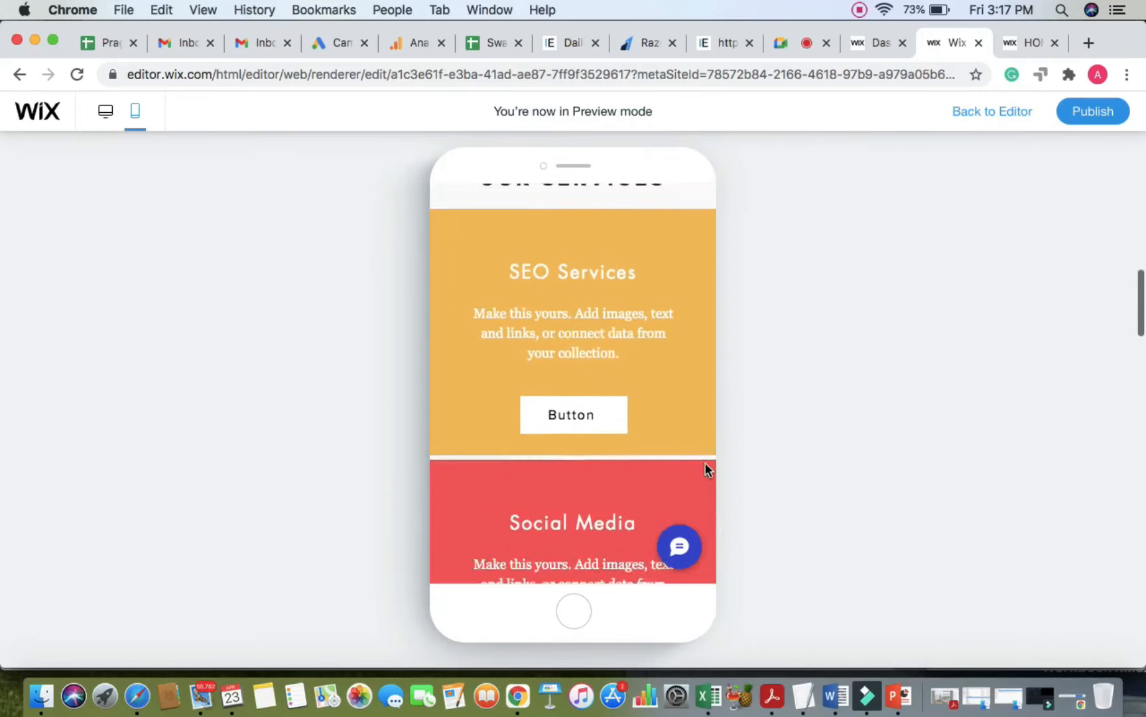
scroll(705, 462, "down", 10)
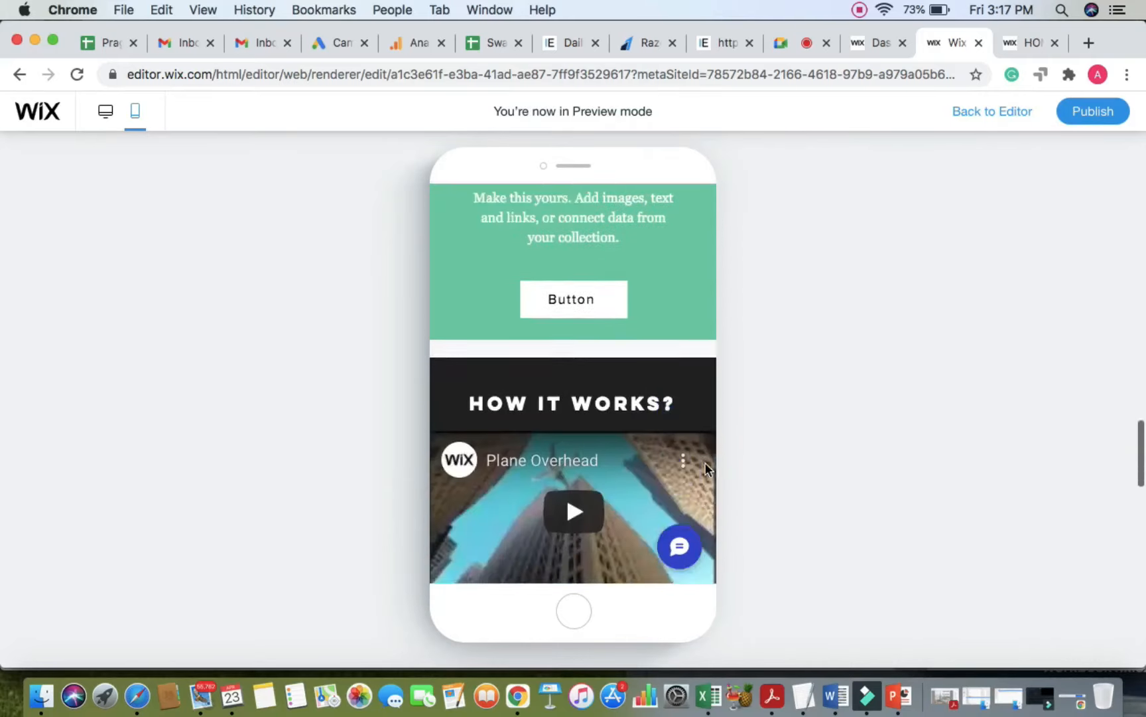
scroll(705, 463, "up", 20)
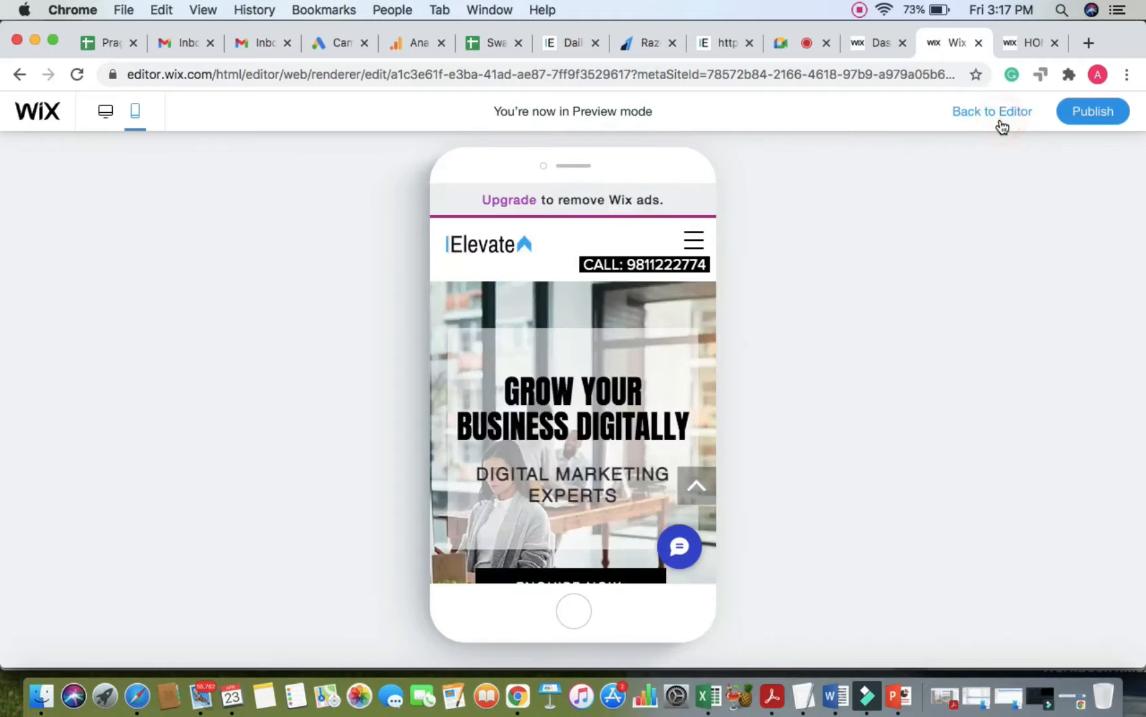
left_click(1000, 122)
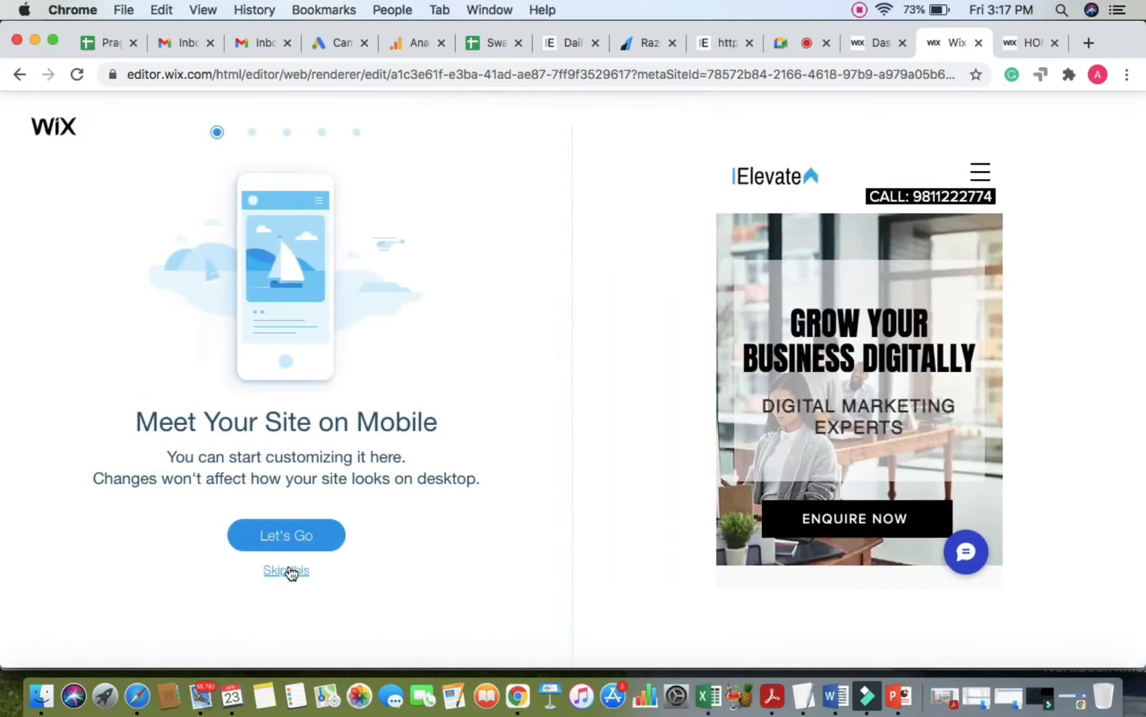
left_click(288, 570)
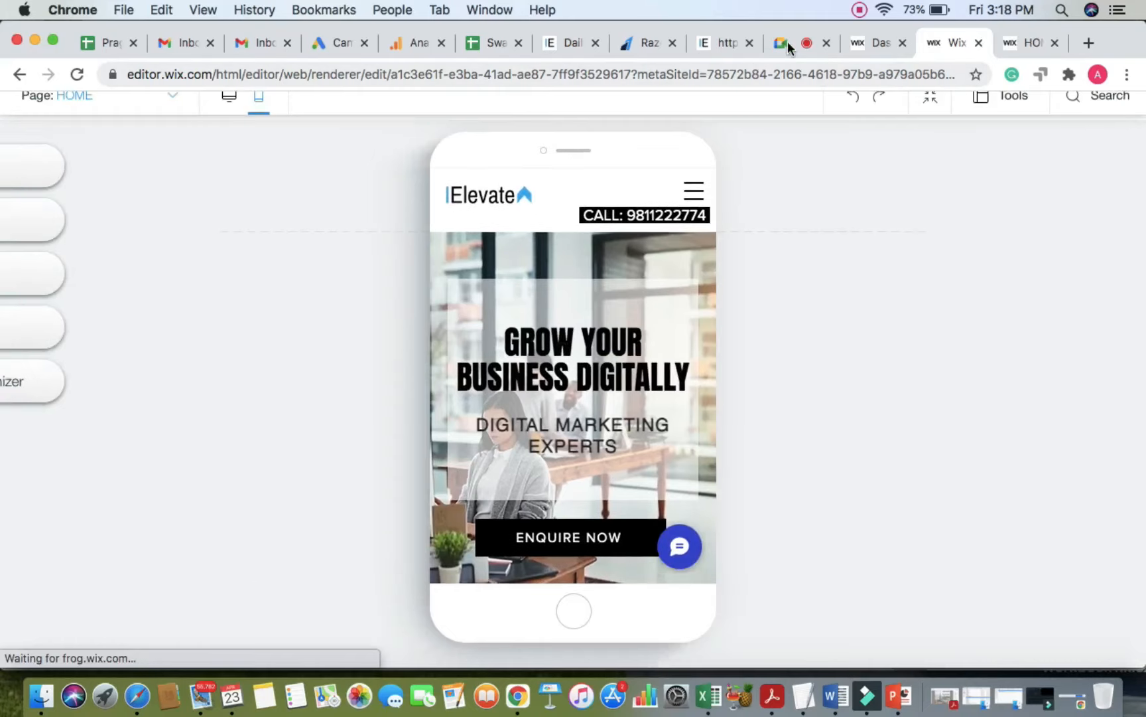
Step: Check the Google Meet call and its chat, then go back to the Wix editor
left_click(788, 42)
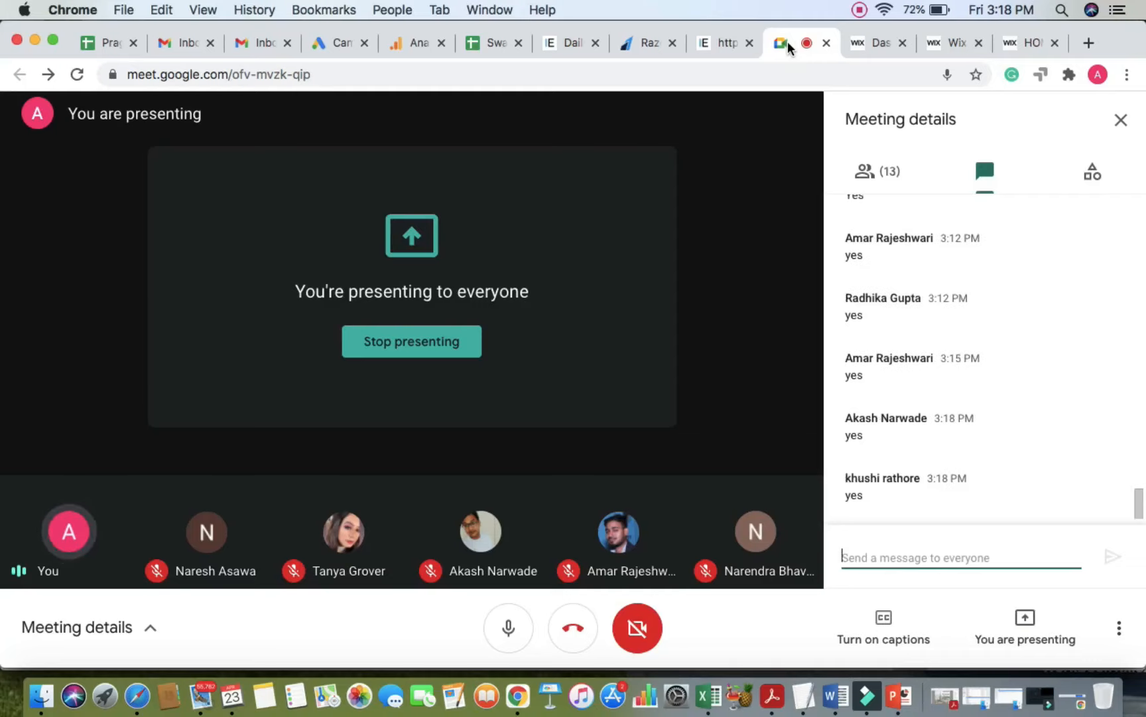
left_click(946, 45)
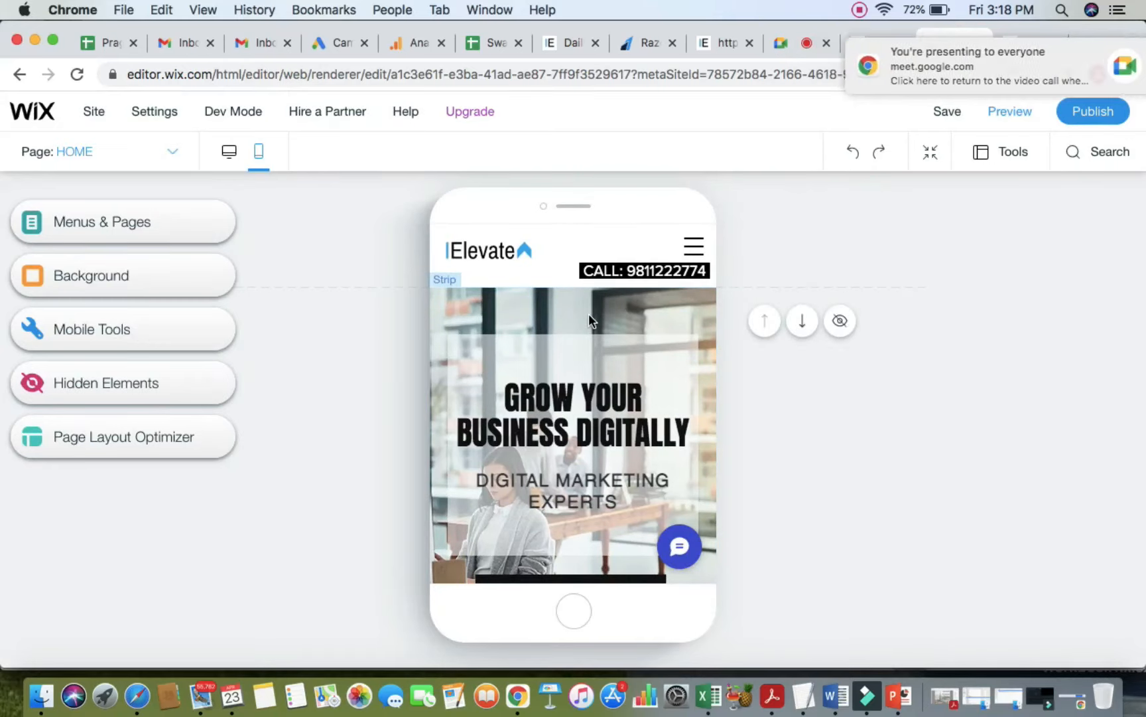
Step: Hide the footer Social Bar on mobile, then restore it from Hidden Elements
scroll(589, 315, "down", 3)
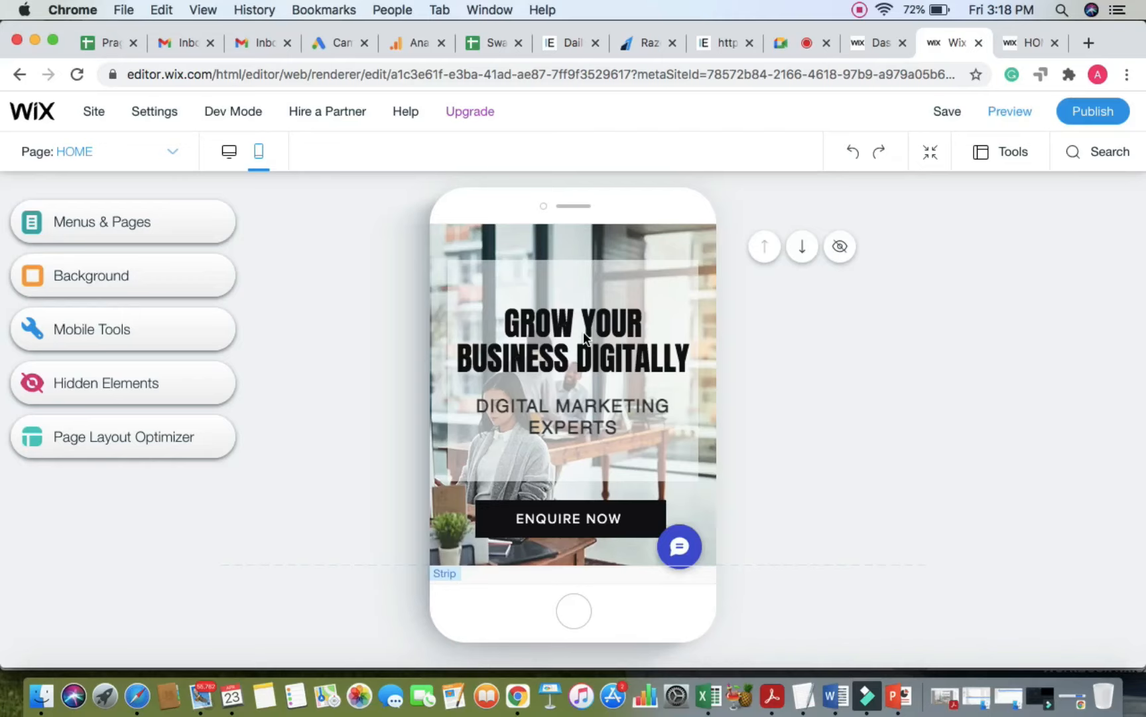
scroll(583, 332, "down", 15)
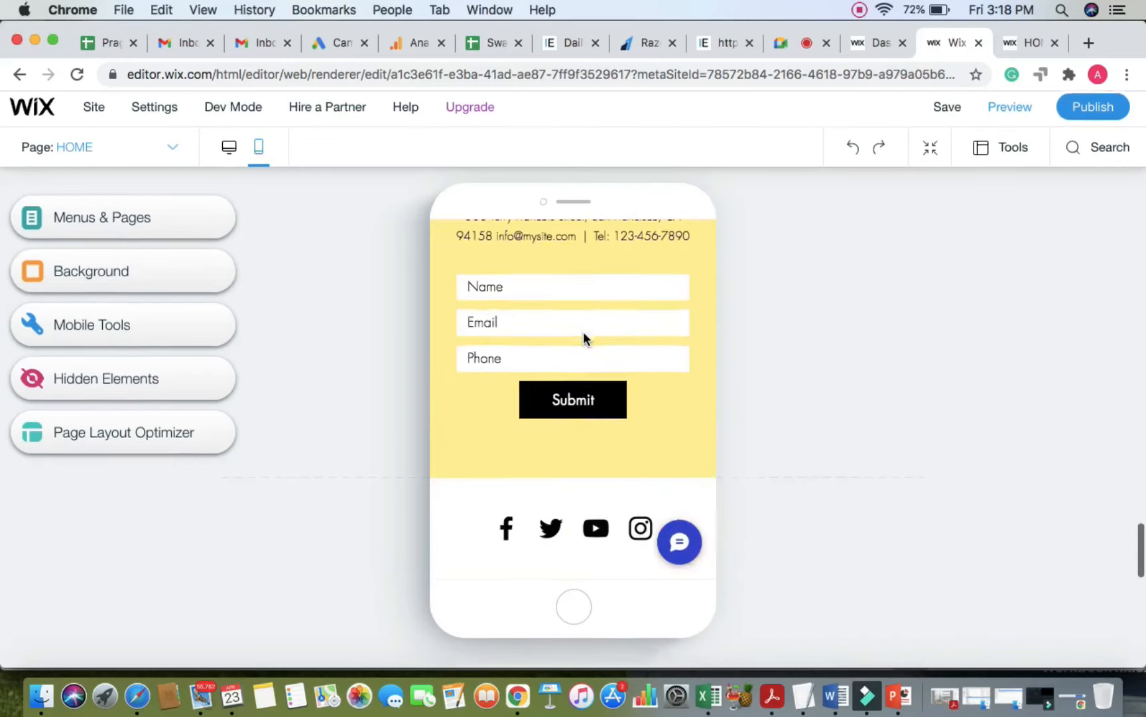
scroll(617, 378, "up", 3)
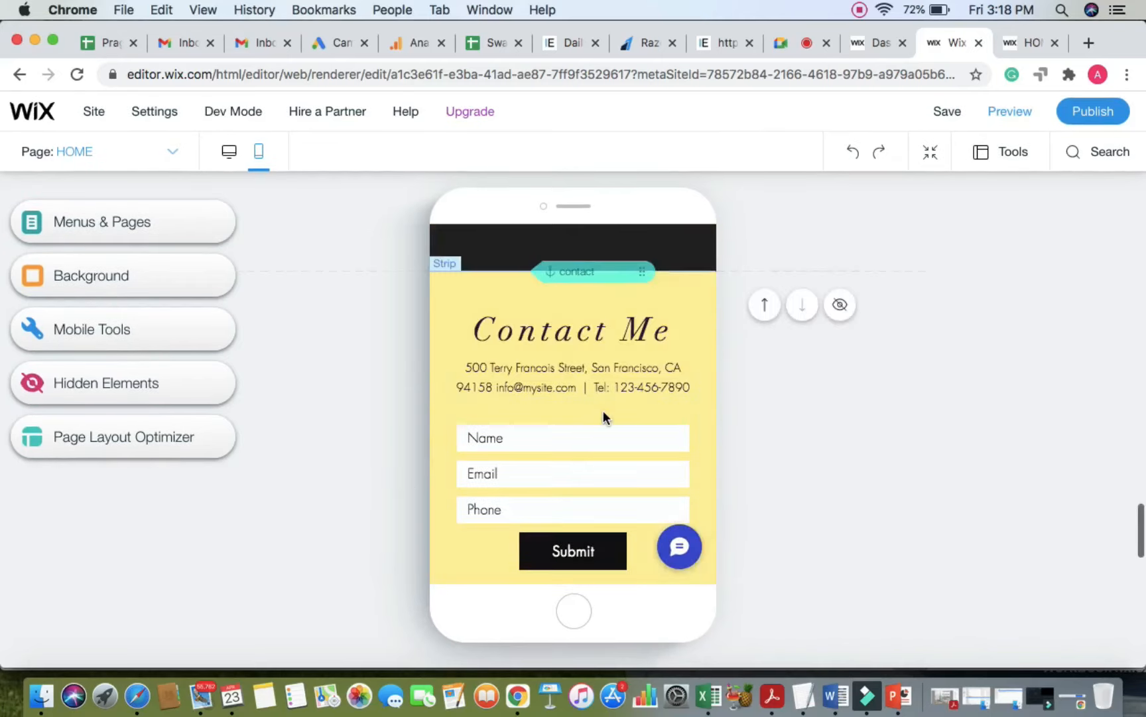
scroll(603, 415, "down", 2)
scroll(603, 412, "down", 2)
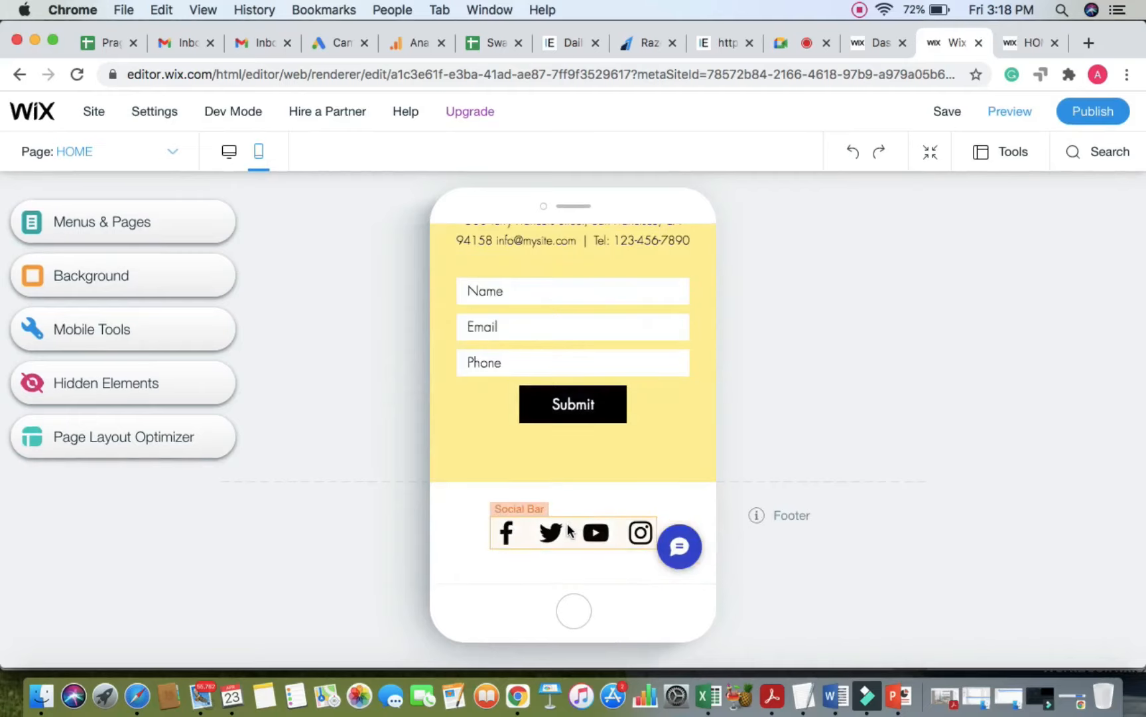
left_click(568, 529)
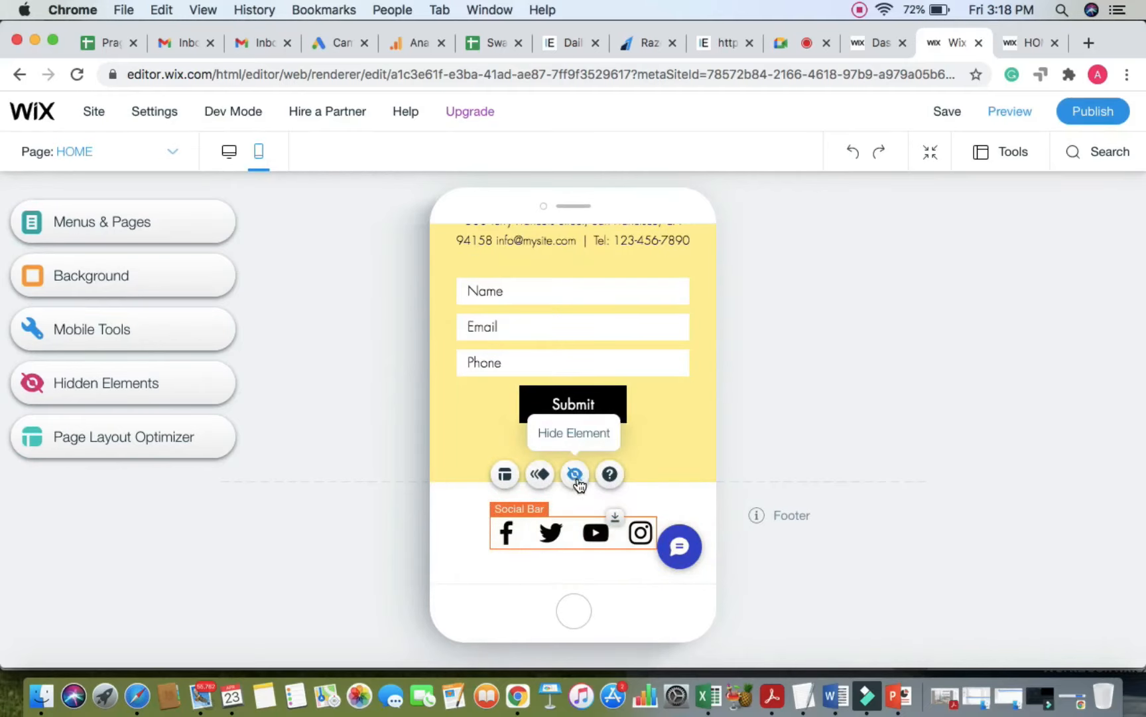
left_click(575, 475)
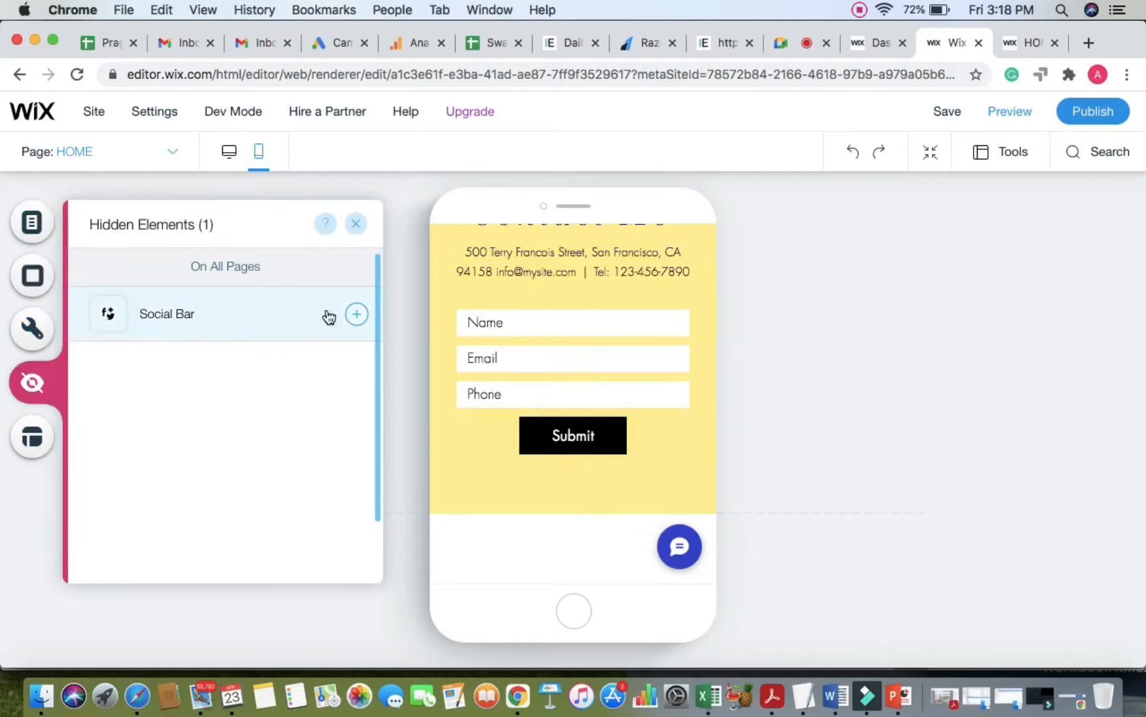
left_click(356, 316)
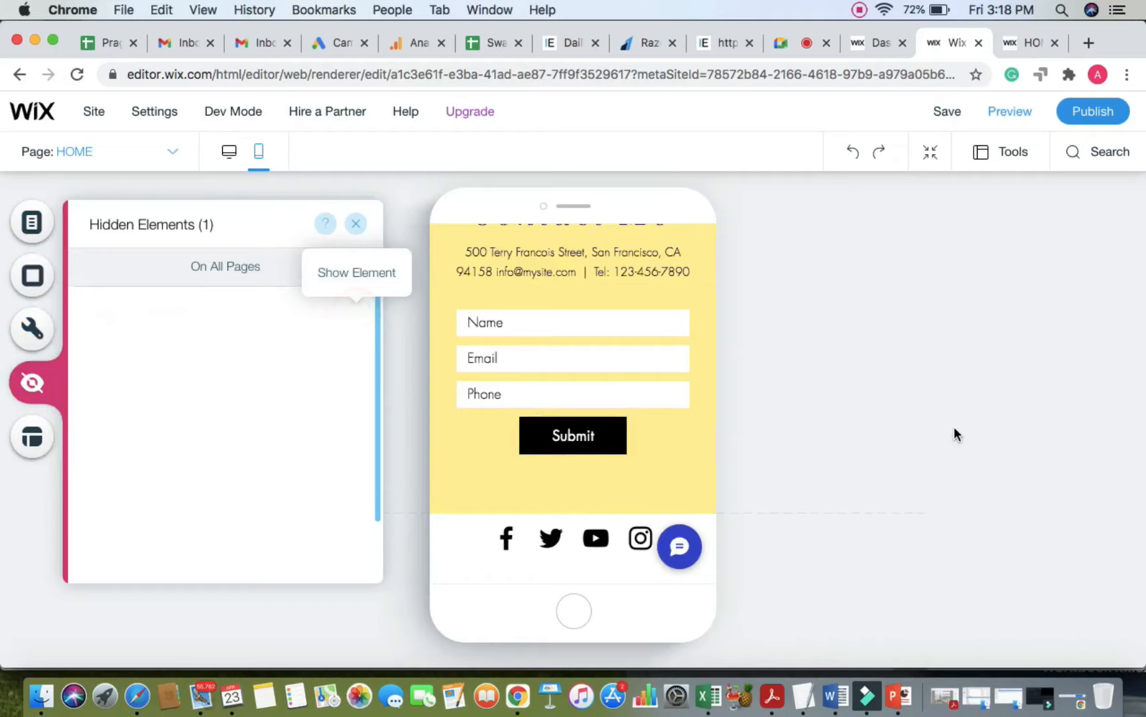
Step: Nudge the restored Social Bar slightly lower in the footer
left_click(595, 538)
left_click_drag(595, 538, 589, 548)
left_click(863, 412)
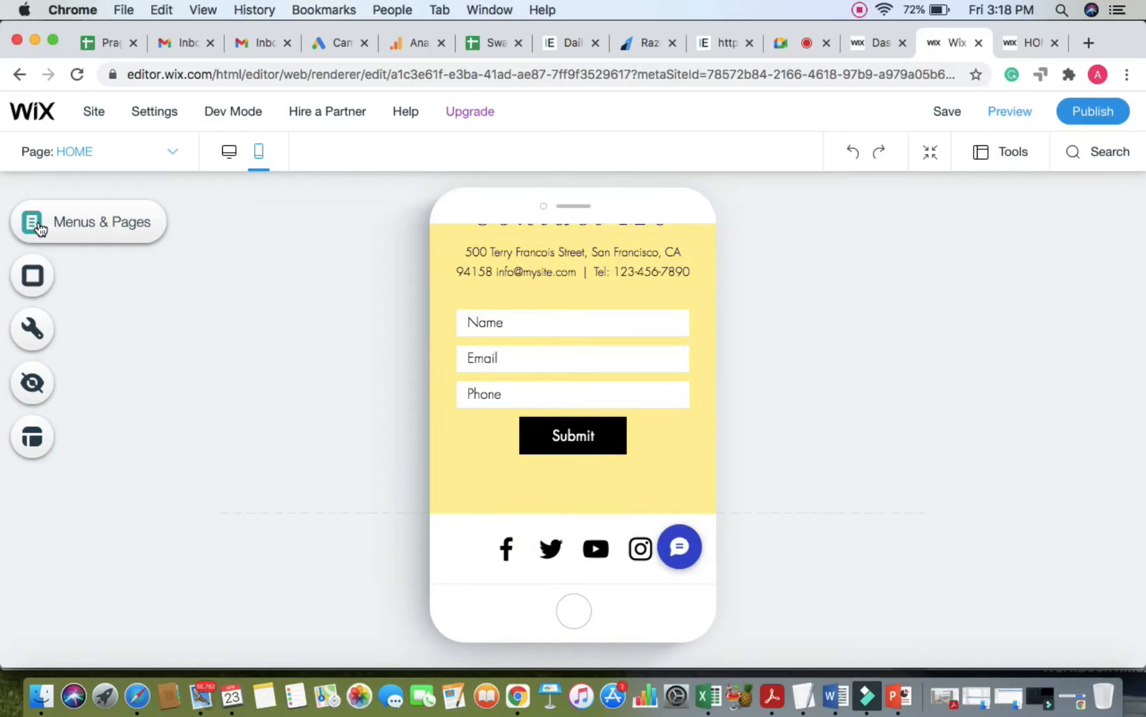
left_click(40, 229)
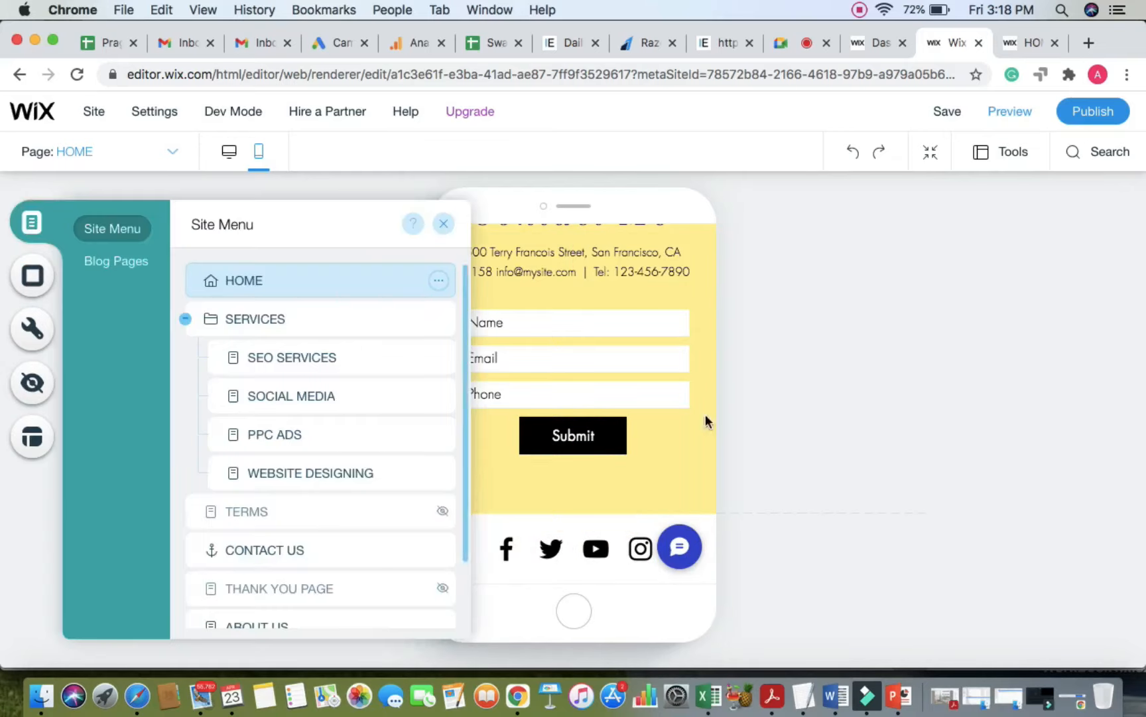
scroll(704, 369, "up", 15)
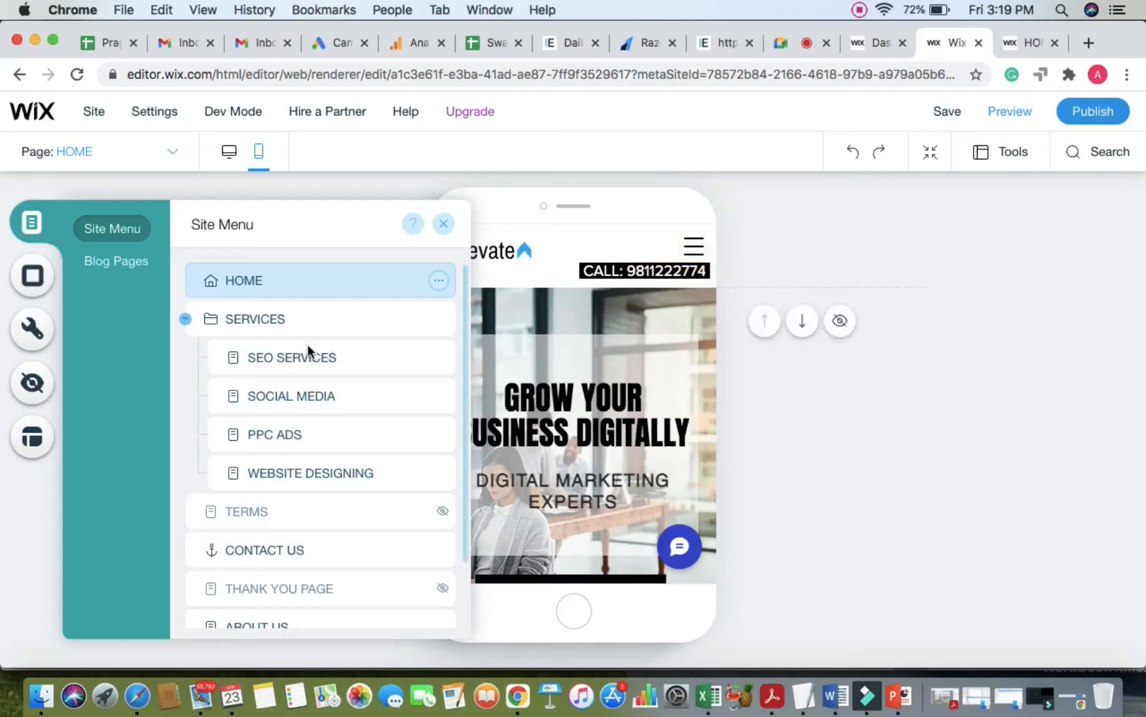
scroll(213, 556, "down", 2)
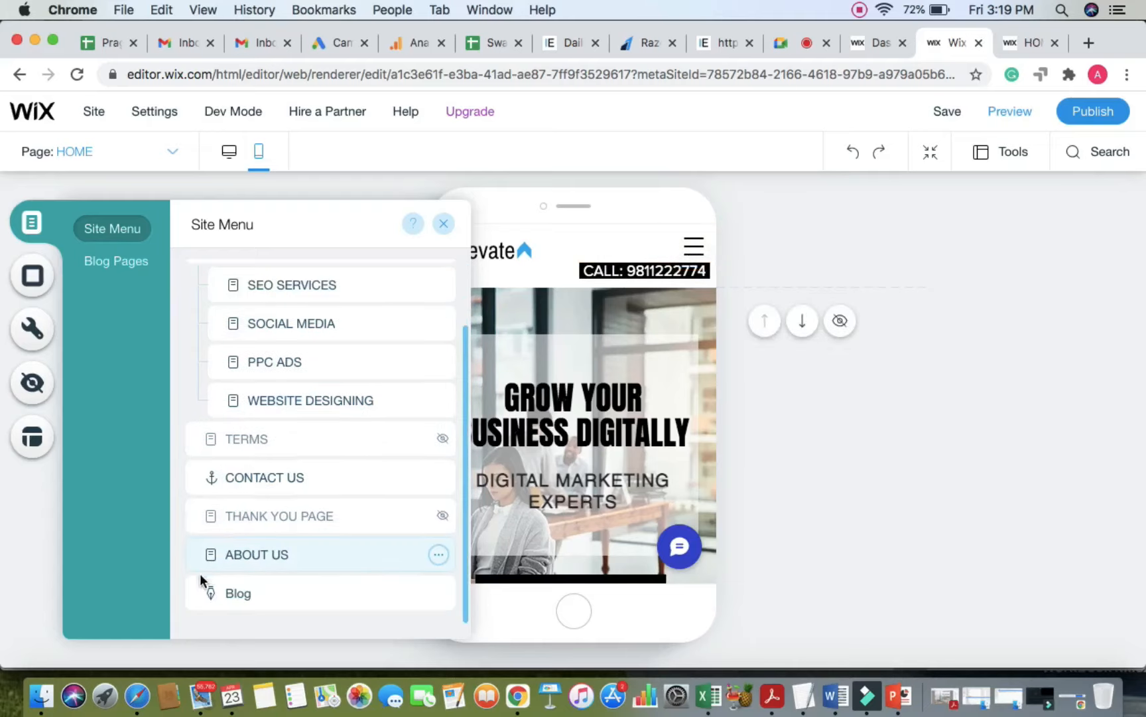
scroll(205, 504, "up", 2)
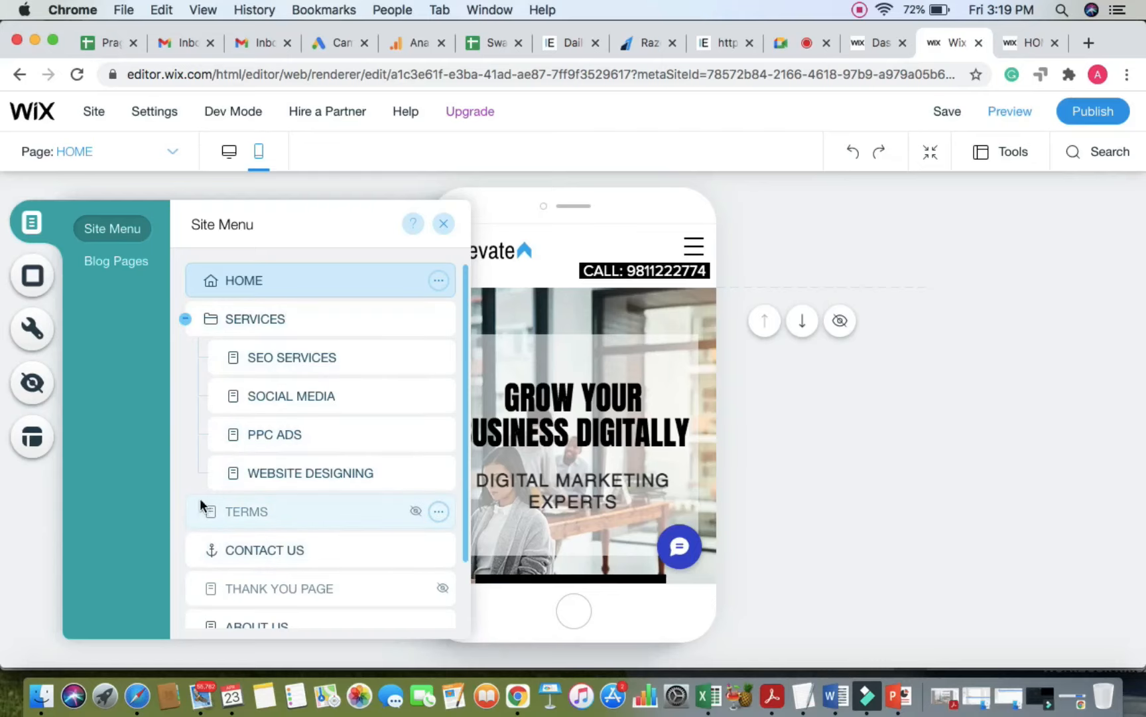
Step: Move the mobile menu links slightly higher in the menu overlay and save the site
left_click(693, 247)
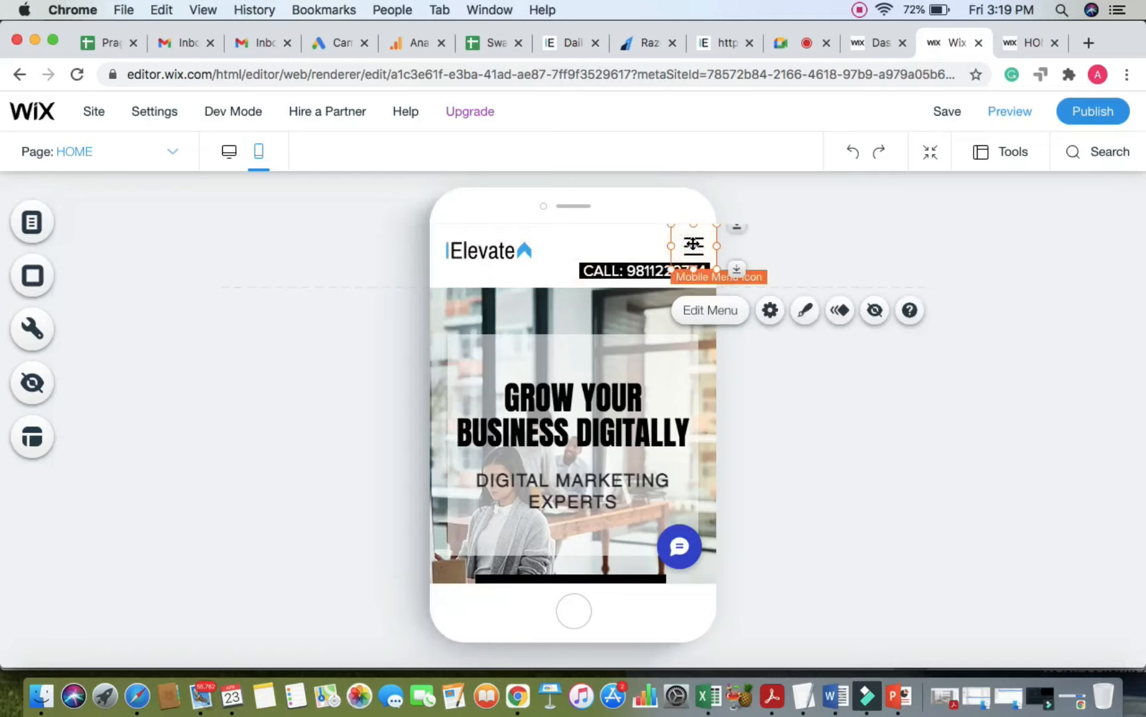
left_click(697, 317)
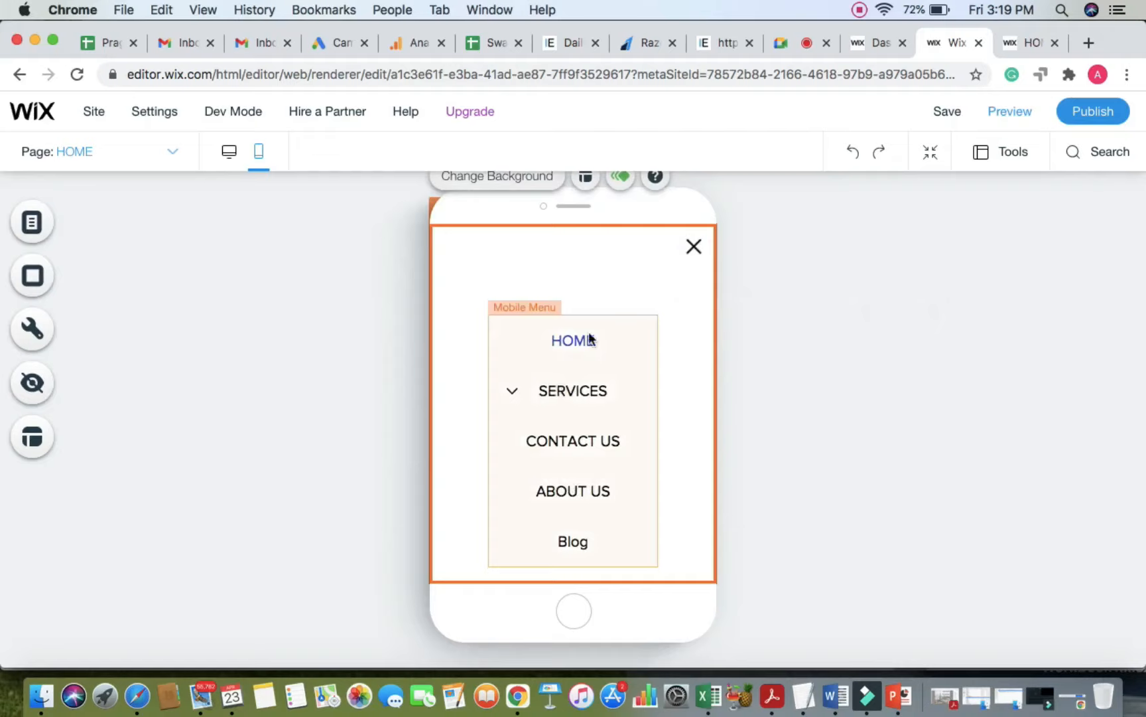
left_click_drag(594, 376, 594, 350)
left_click(883, 337)
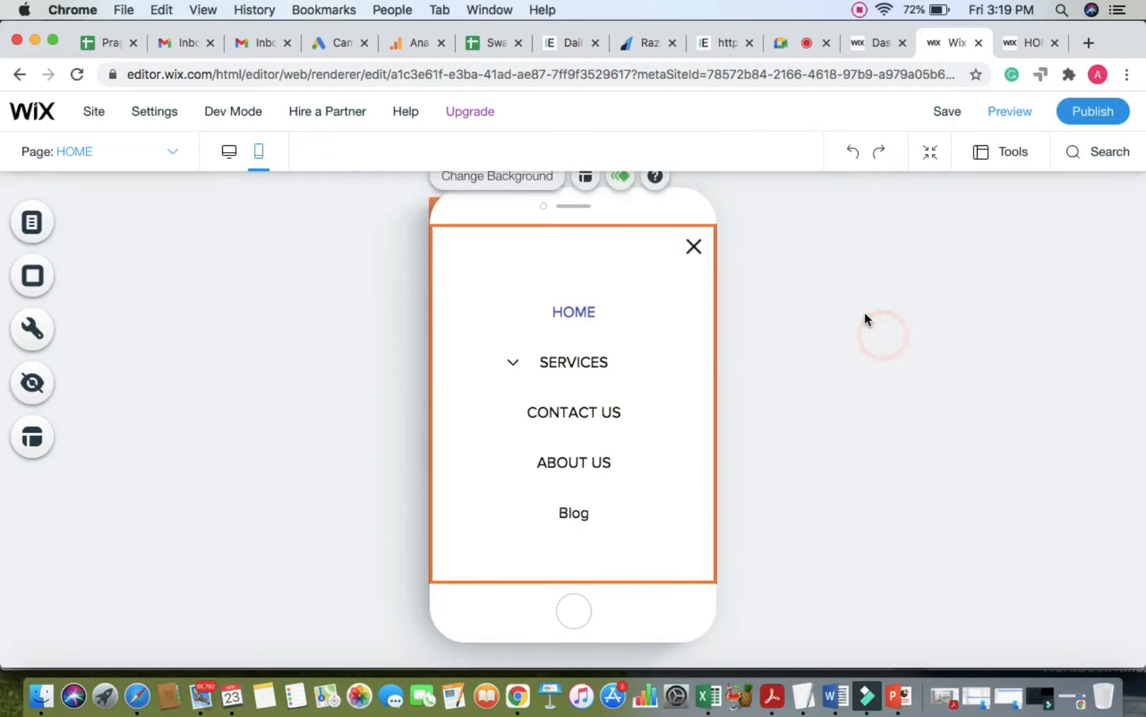
left_click(693, 246)
left_click(859, 258)
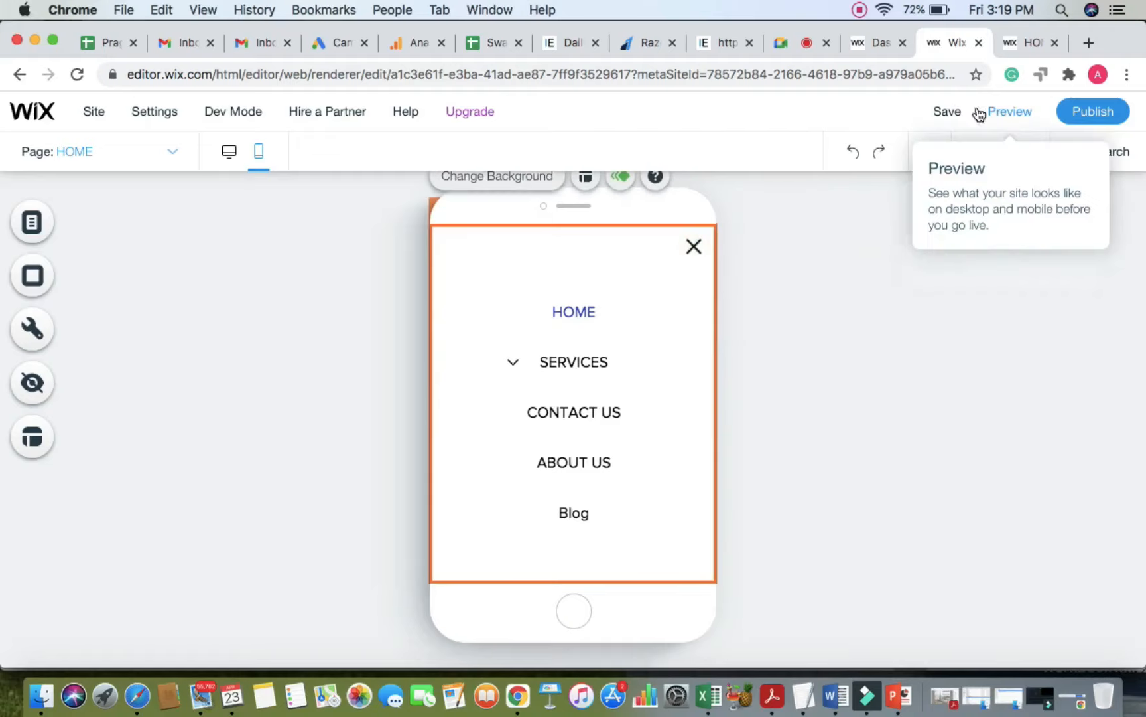
left_click(942, 112)
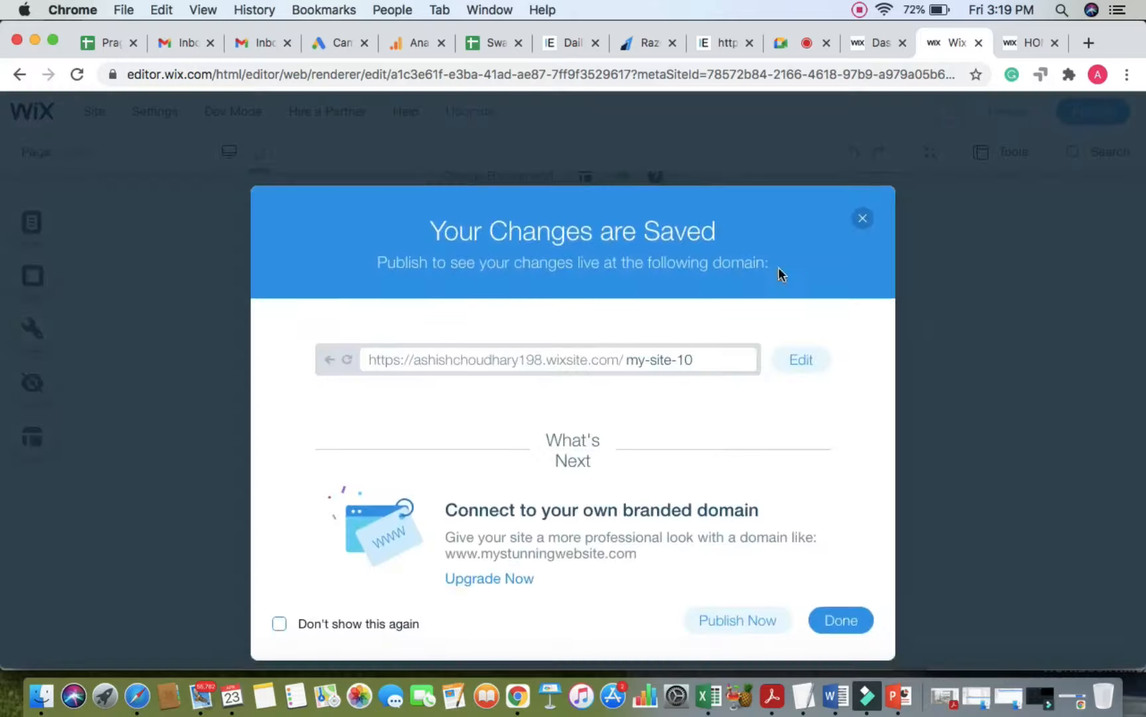
left_click(862, 219)
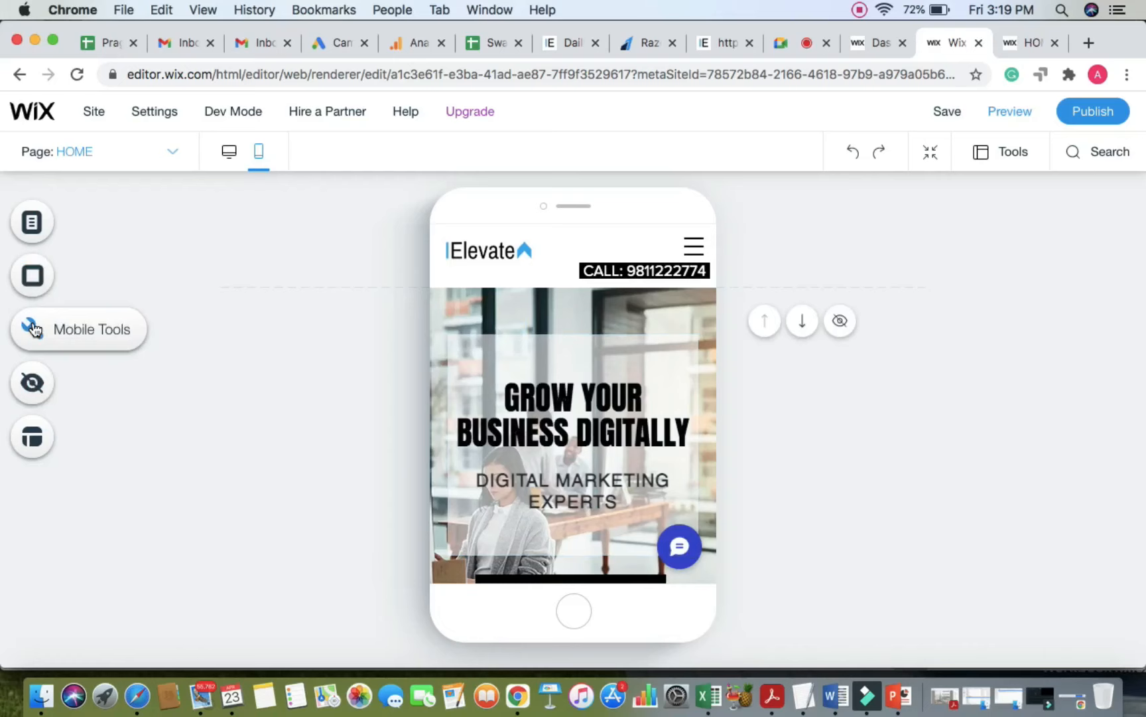
left_click(35, 328)
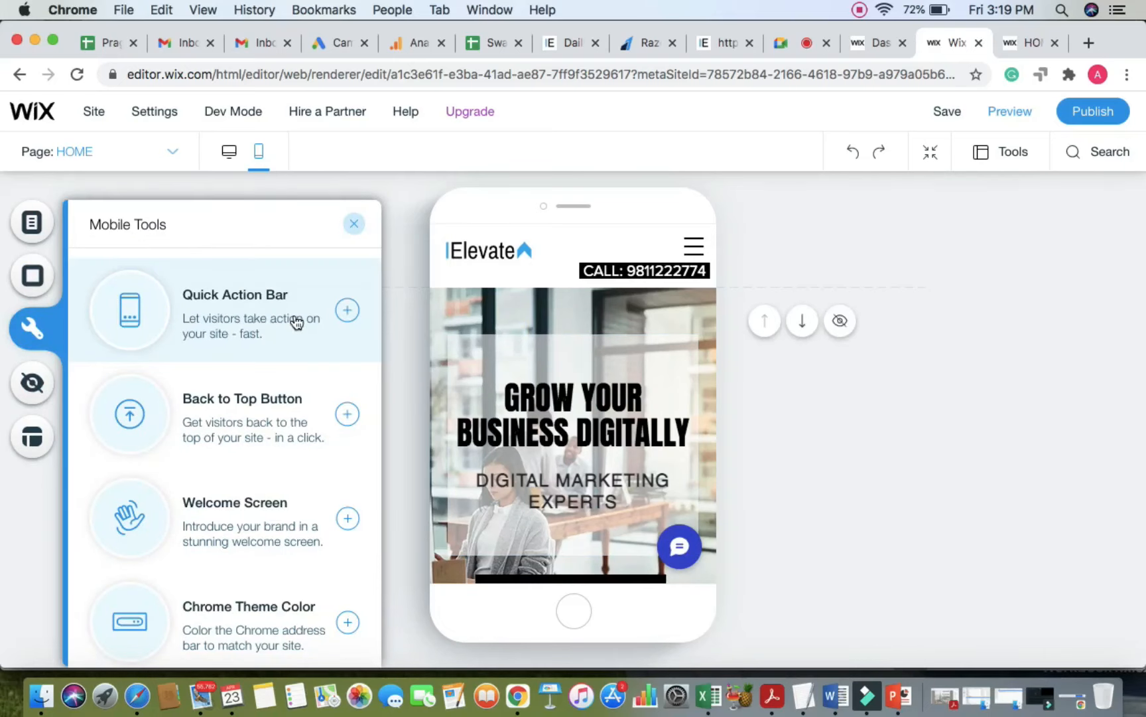
left_click(348, 415)
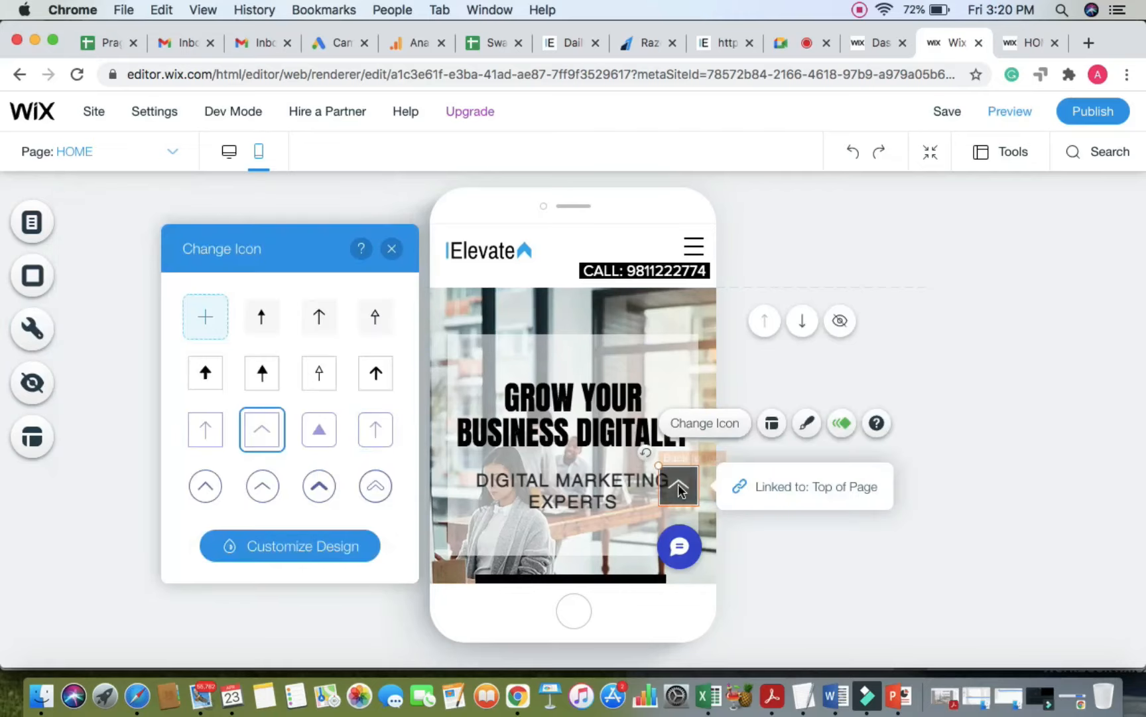
right_click(686, 491)
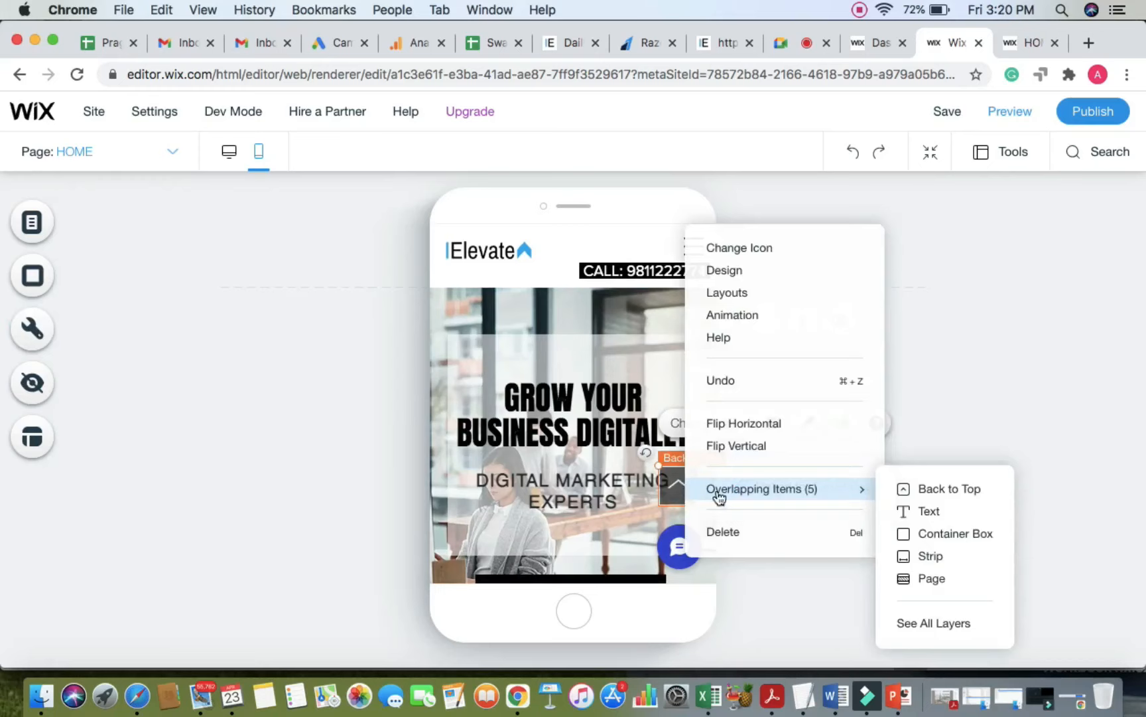
left_click(748, 534)
left_click(33, 325)
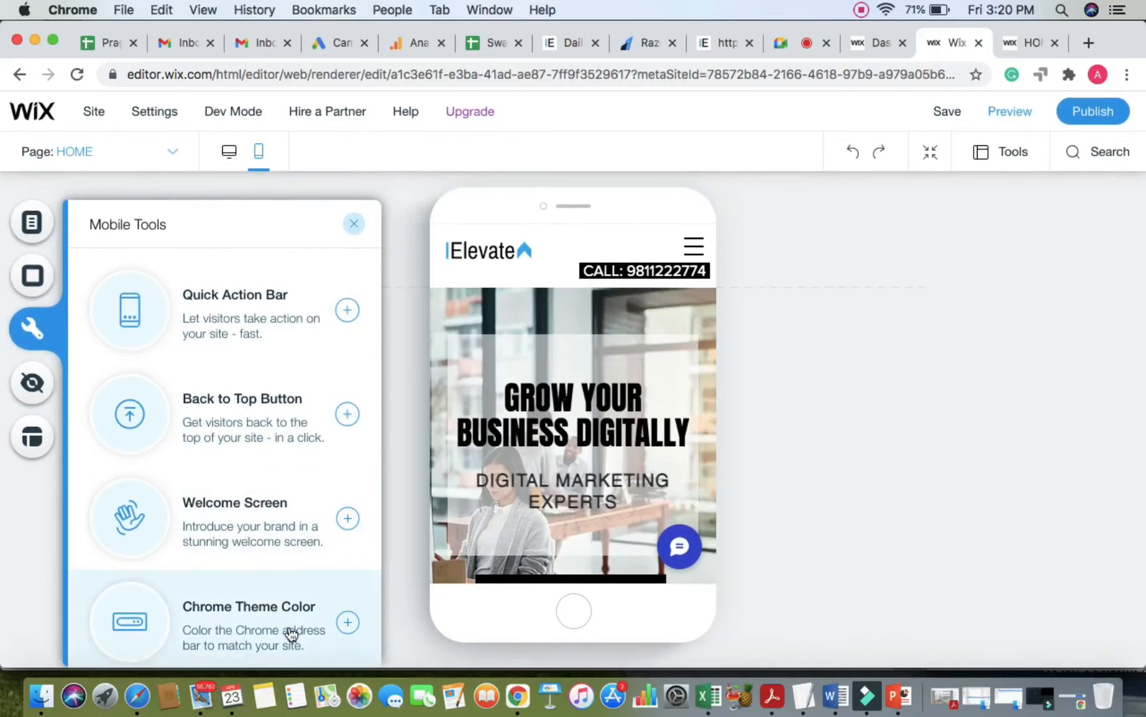
left_click(354, 224)
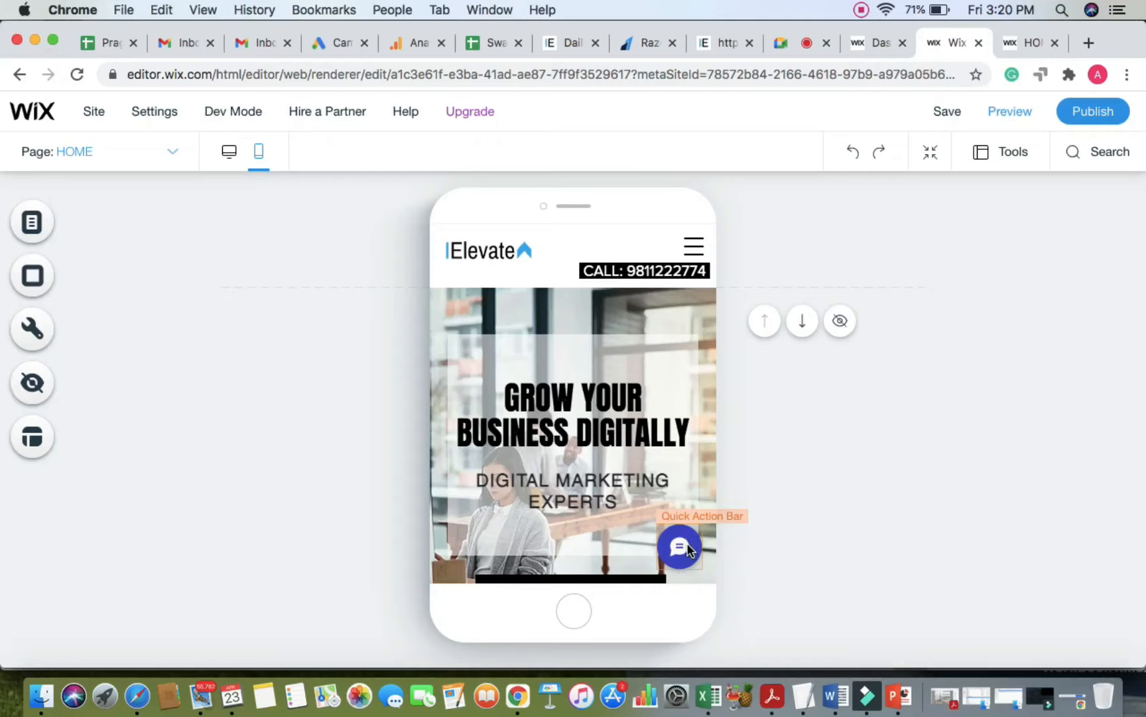
left_click(678, 550)
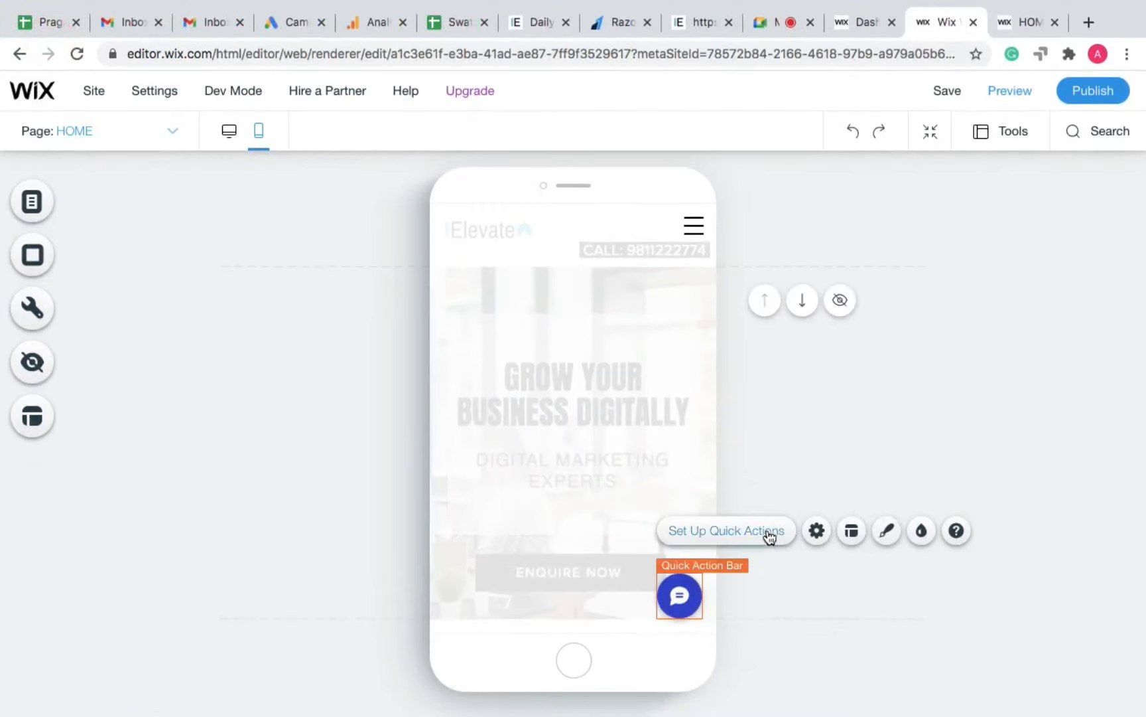
Step: Add a WhatsApp action to the mobile quick action bar from More Actions
left_click(766, 531)
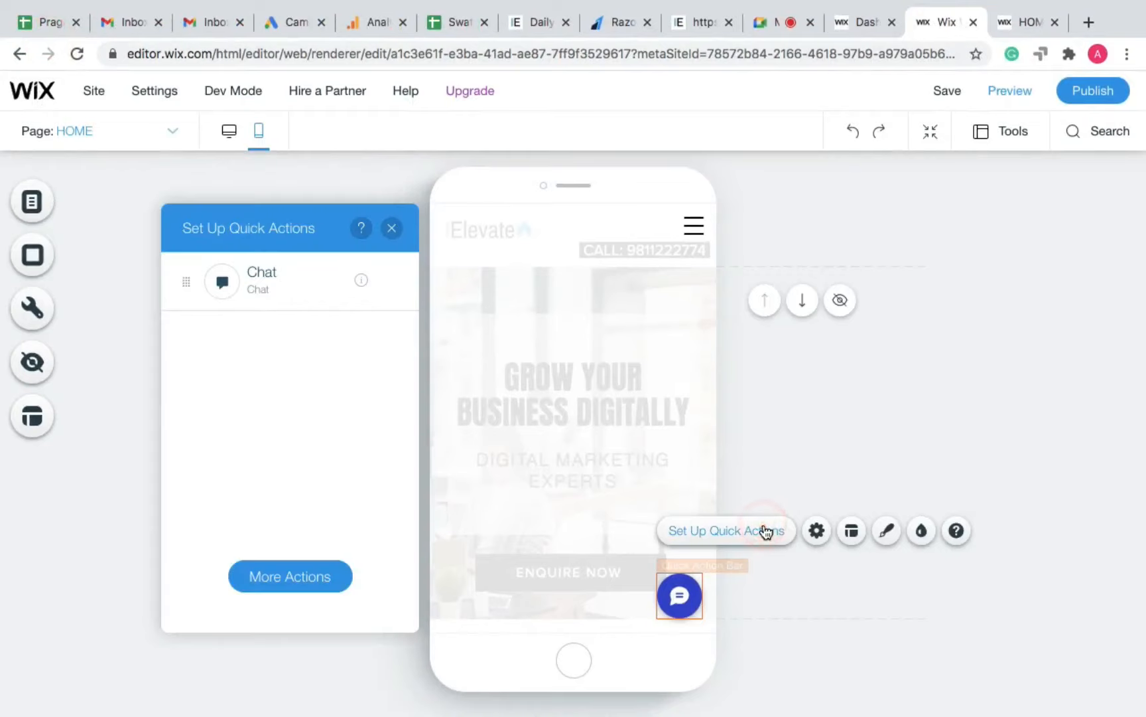
left_click(310, 579)
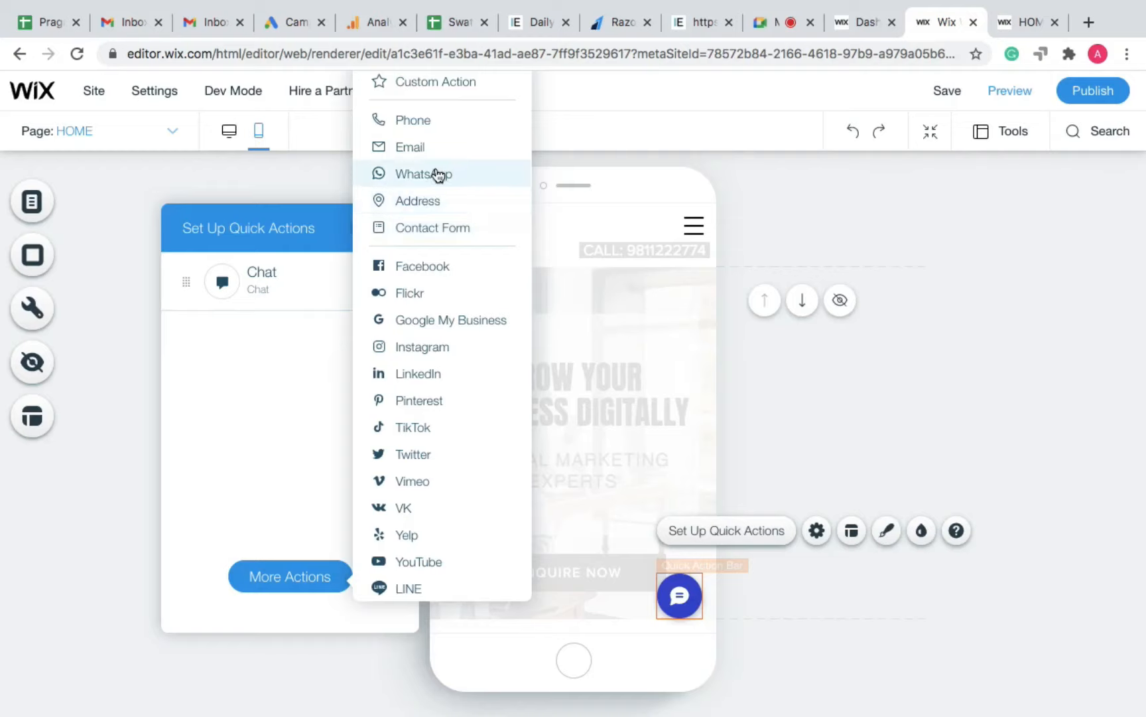
left_click(463, 177)
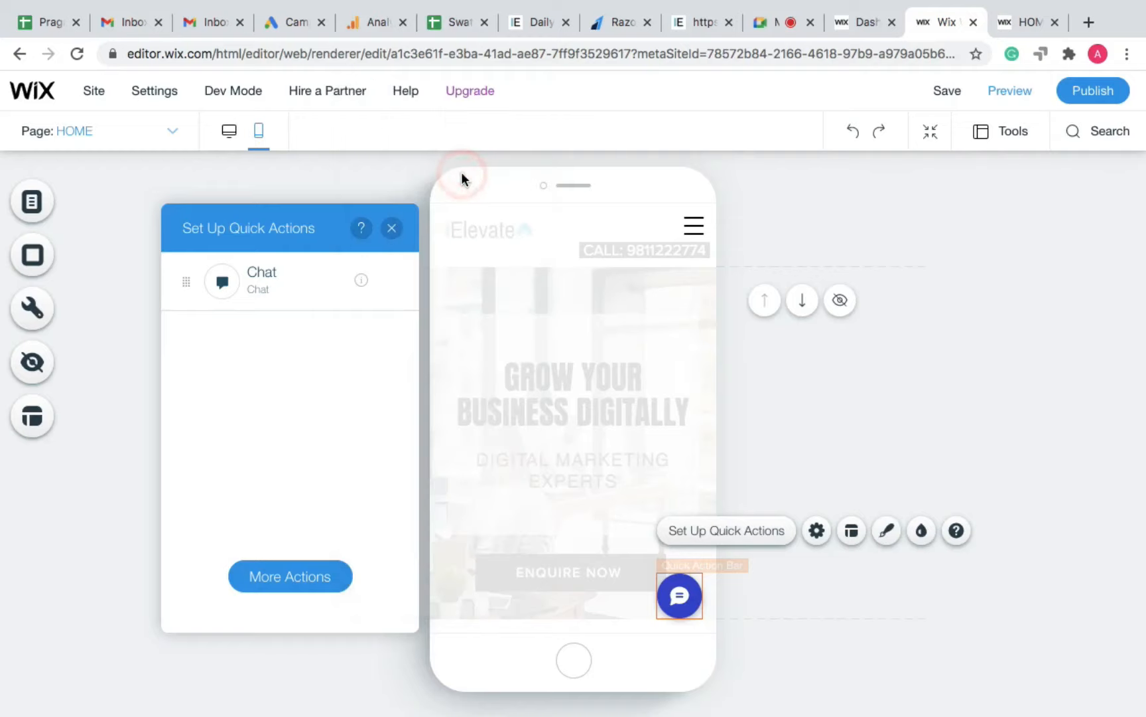
Step: Link the WhatsApp action to the business phone number and confirm it
mouse_move(360, 281)
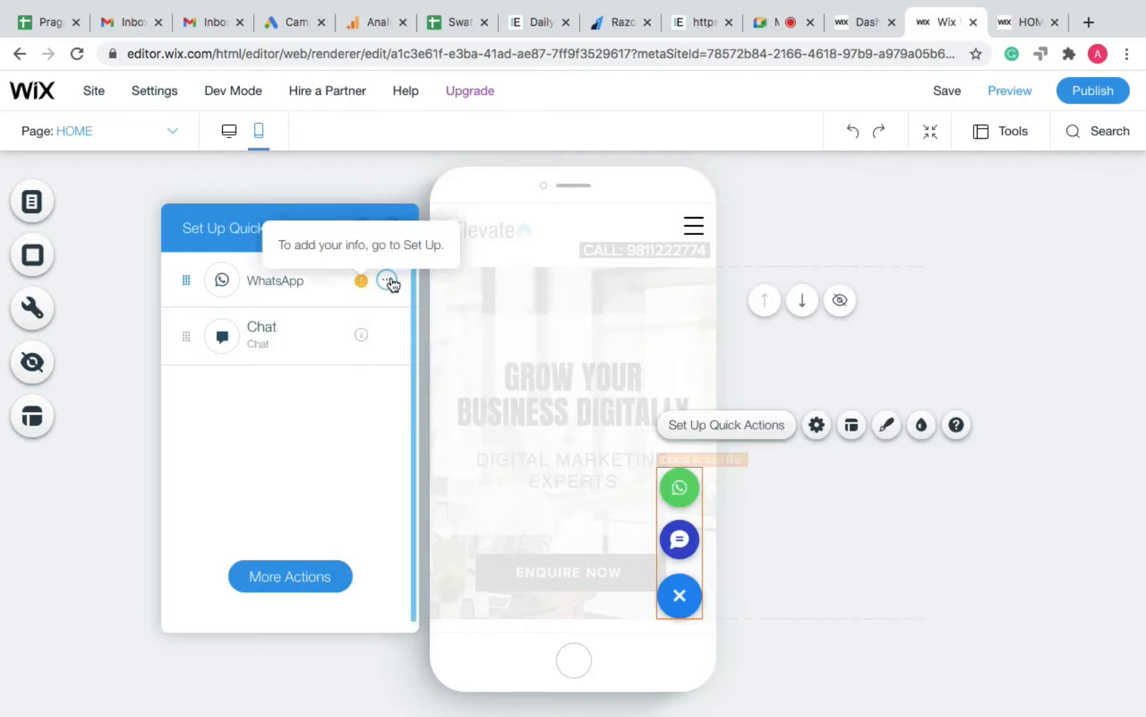
left_click(389, 280)
left_click(450, 279)
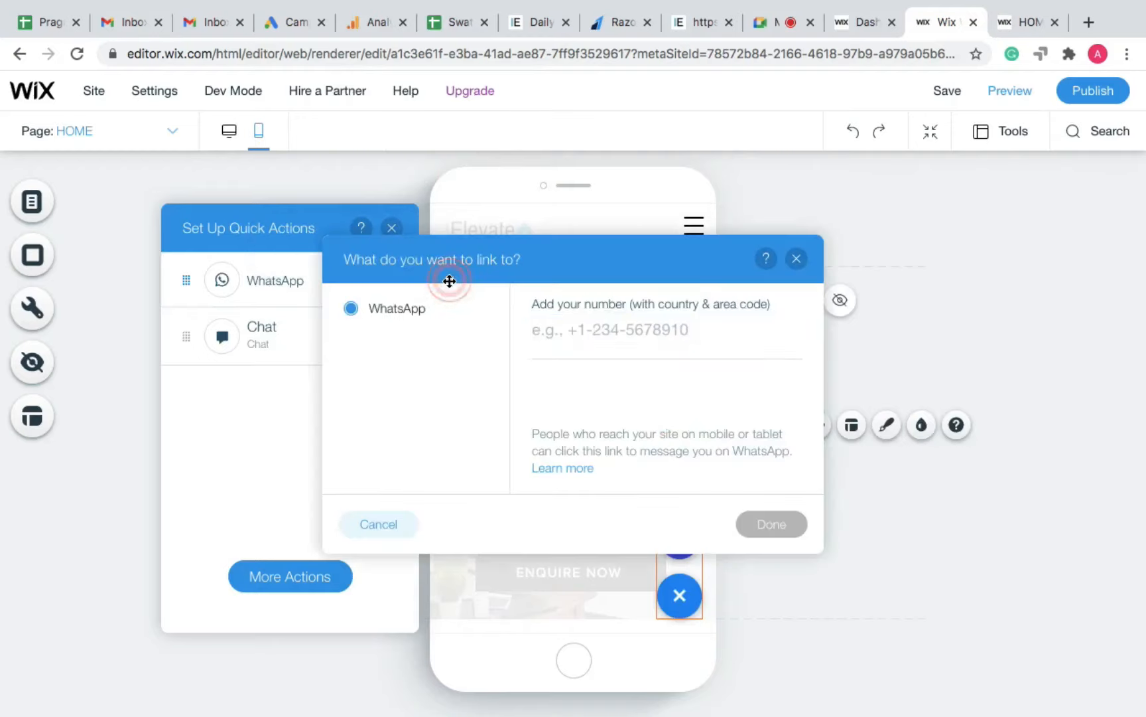
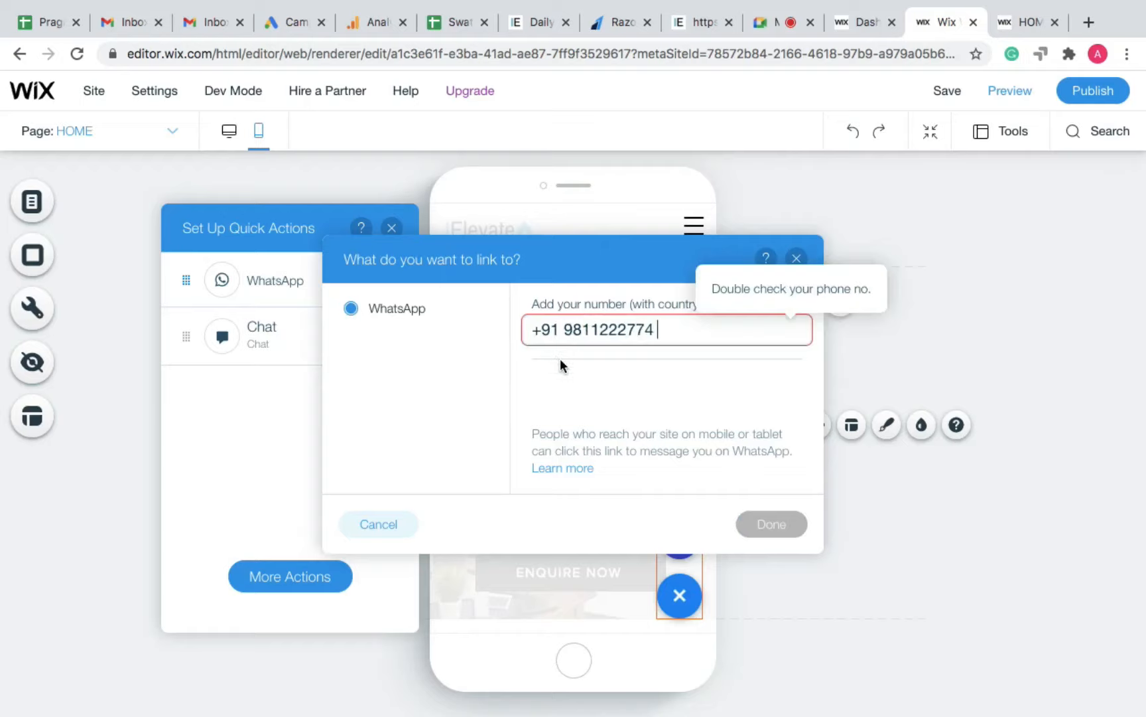
left_click(560, 358)
left_click(661, 327)
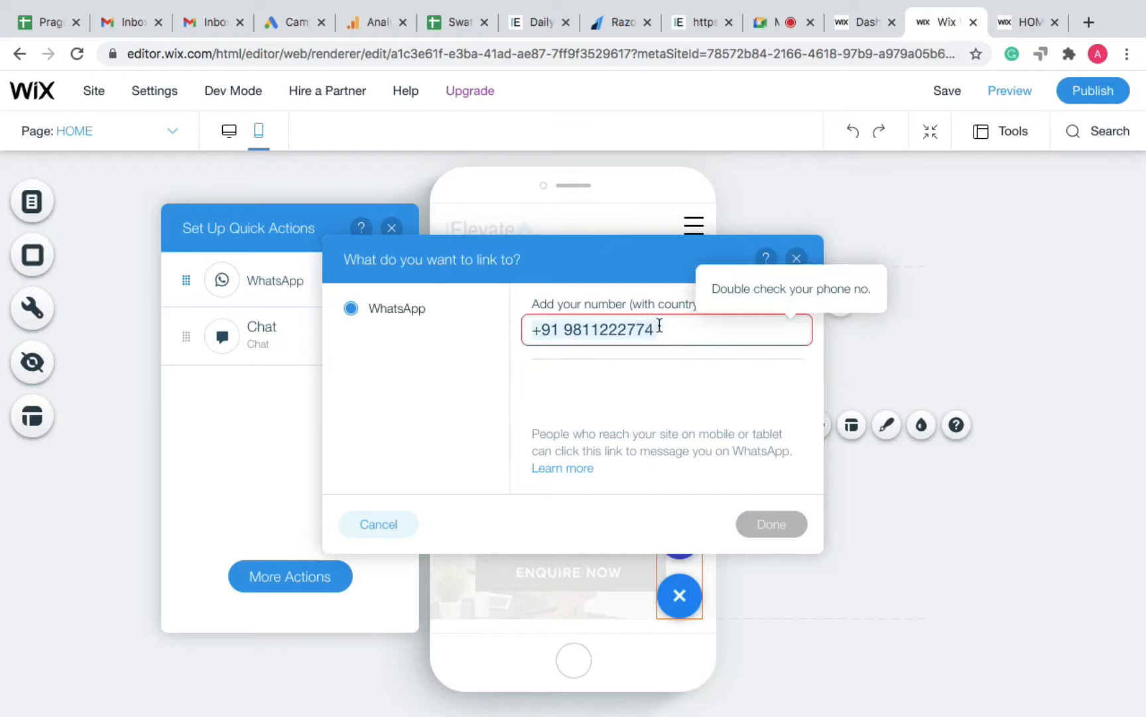
key("BackSpace")
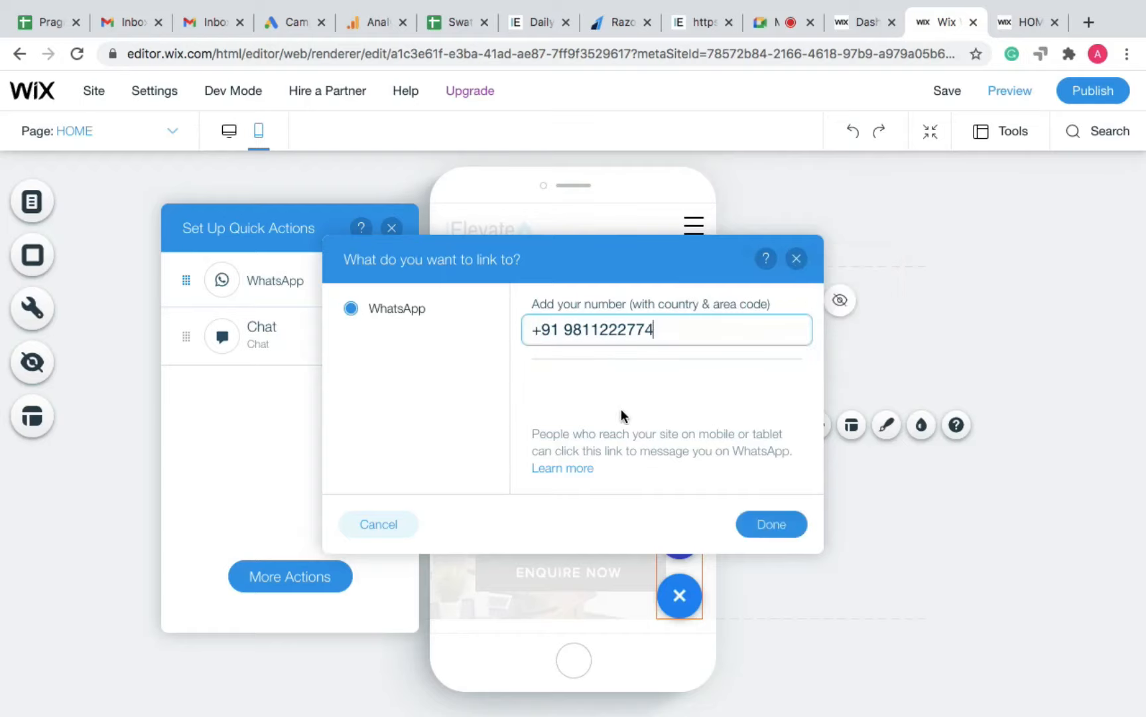
left_click(621, 406)
left_click(761, 528)
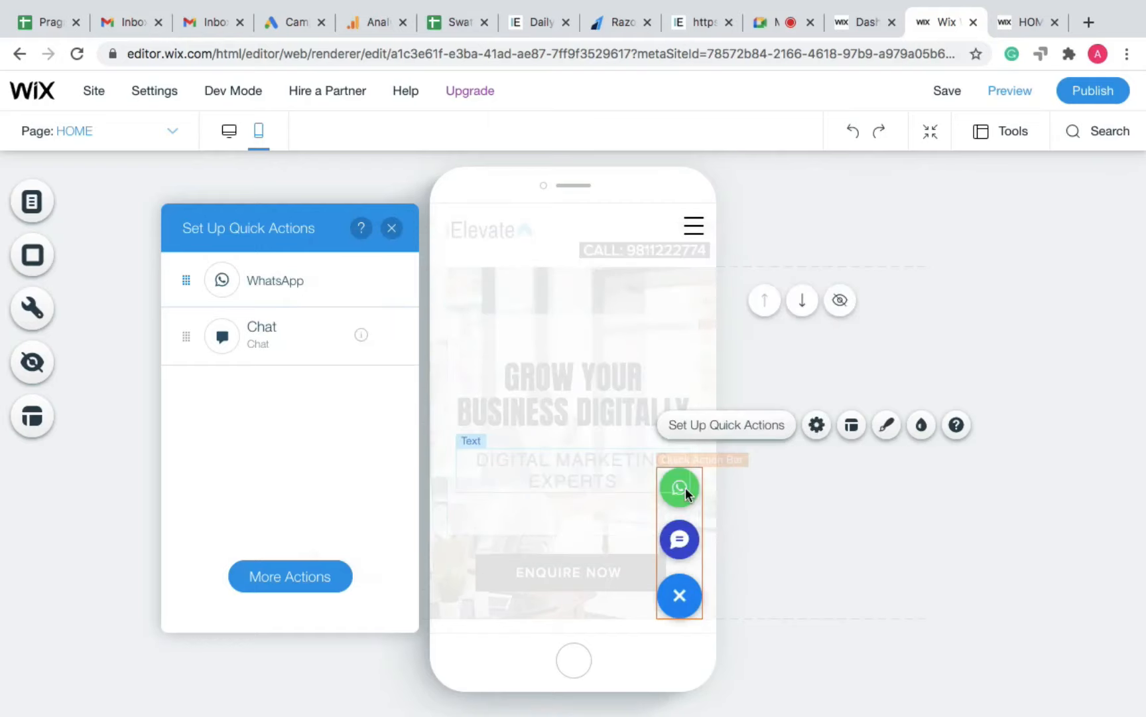
left_click(761, 63)
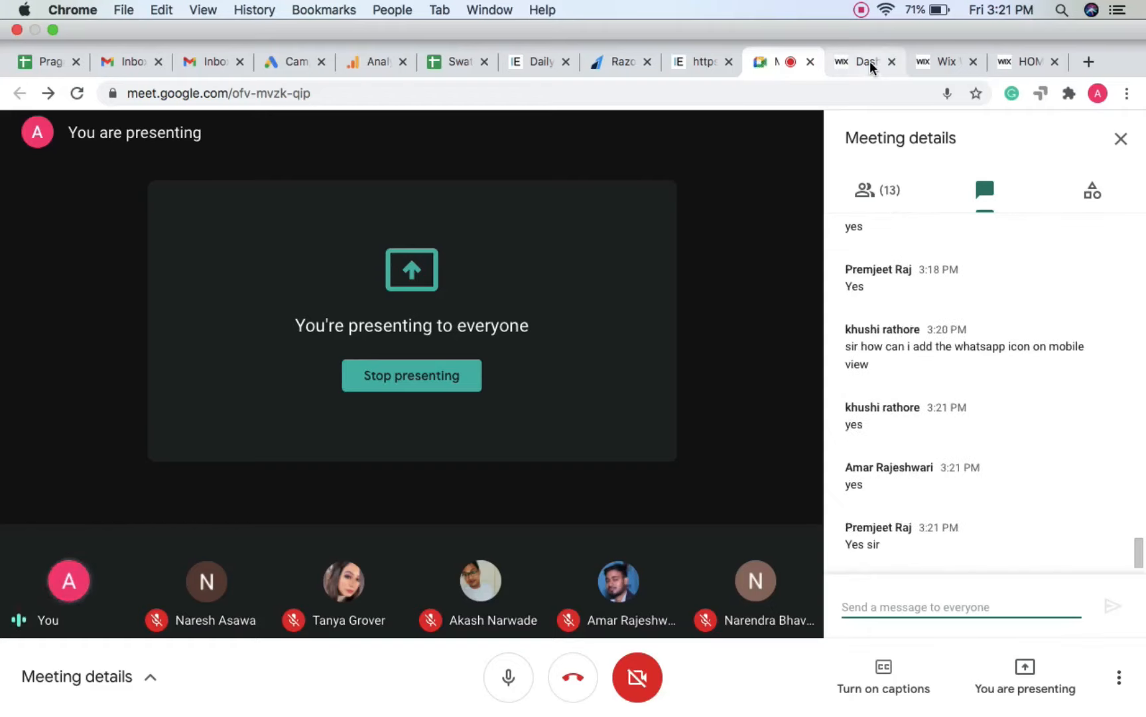
Step: Return from the Meet chat to the Wix editor's quick actions setup
left_click(932, 62)
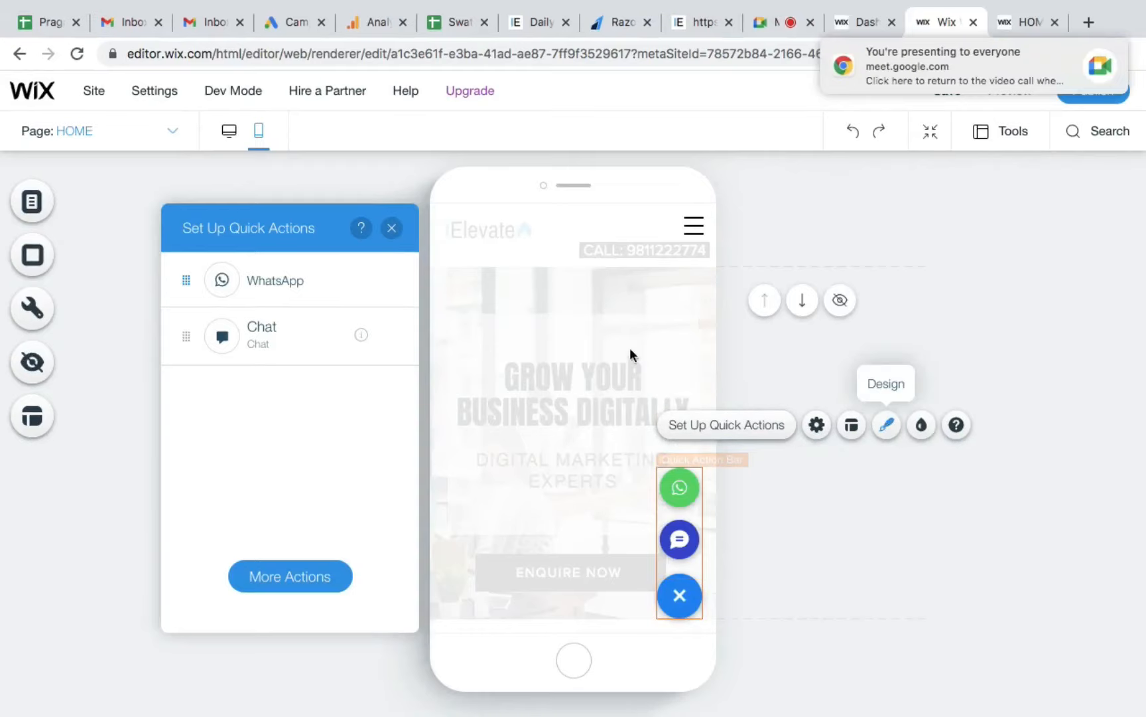
Step: Compare the action bar layouts and apply the rounded green-and-blue pill design
left_click(392, 228)
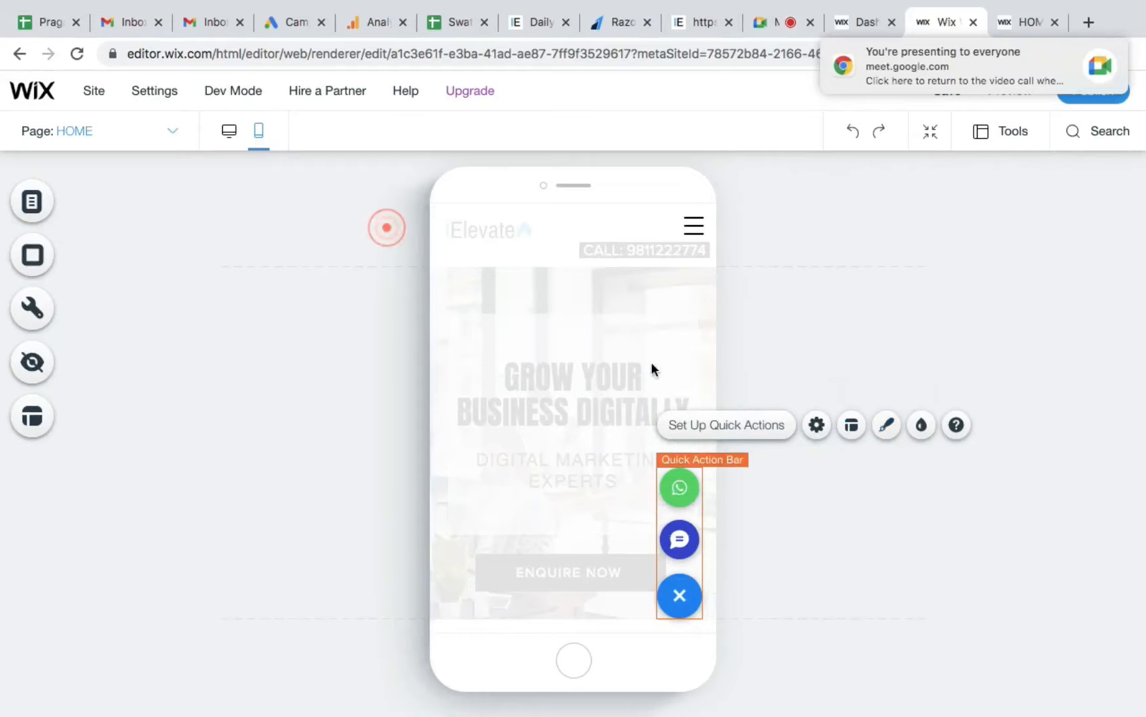
left_click(887, 432)
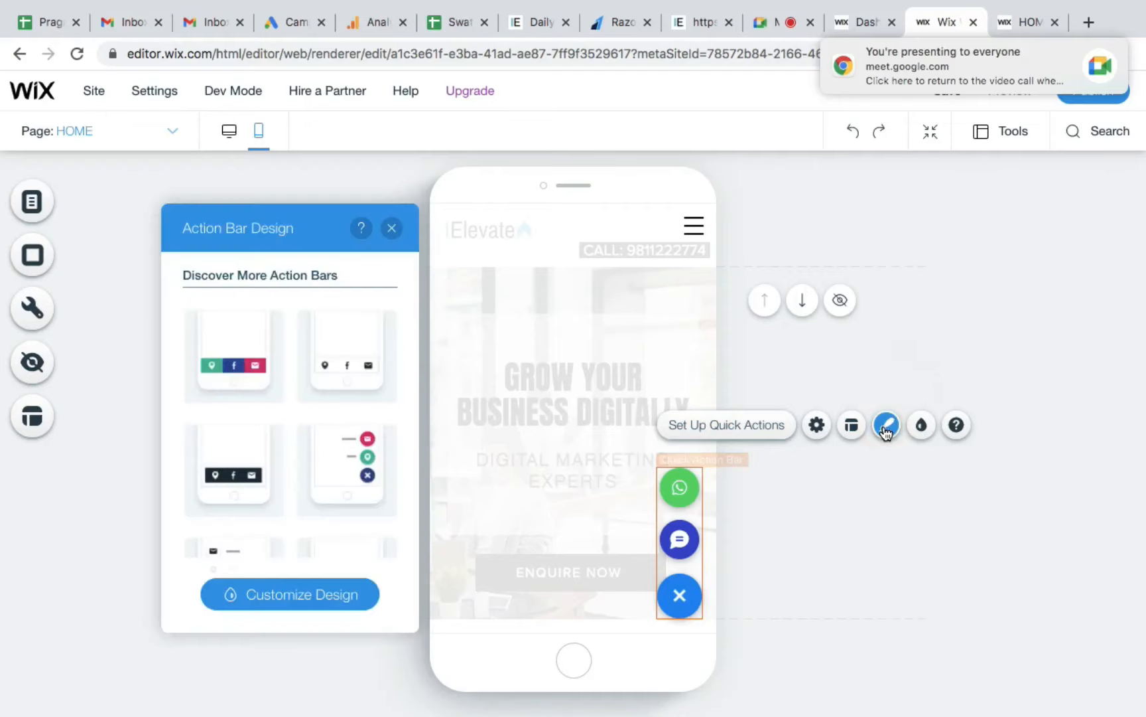
left_click(212, 351)
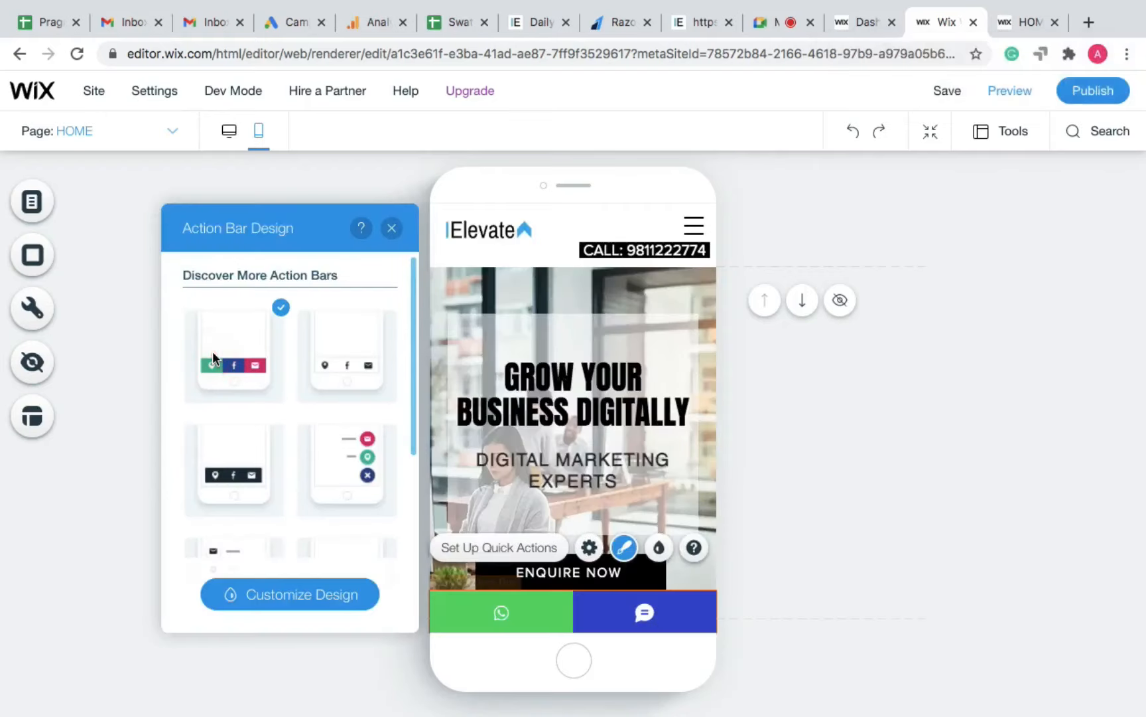
left_click(341, 359)
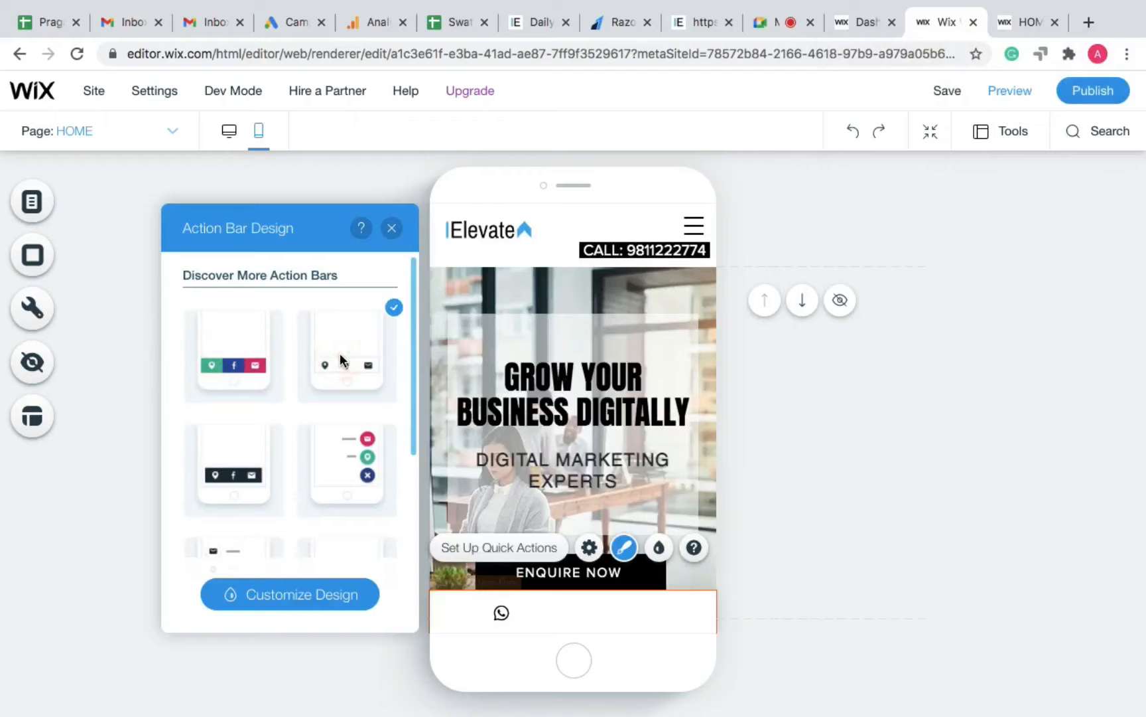
left_click(226, 465)
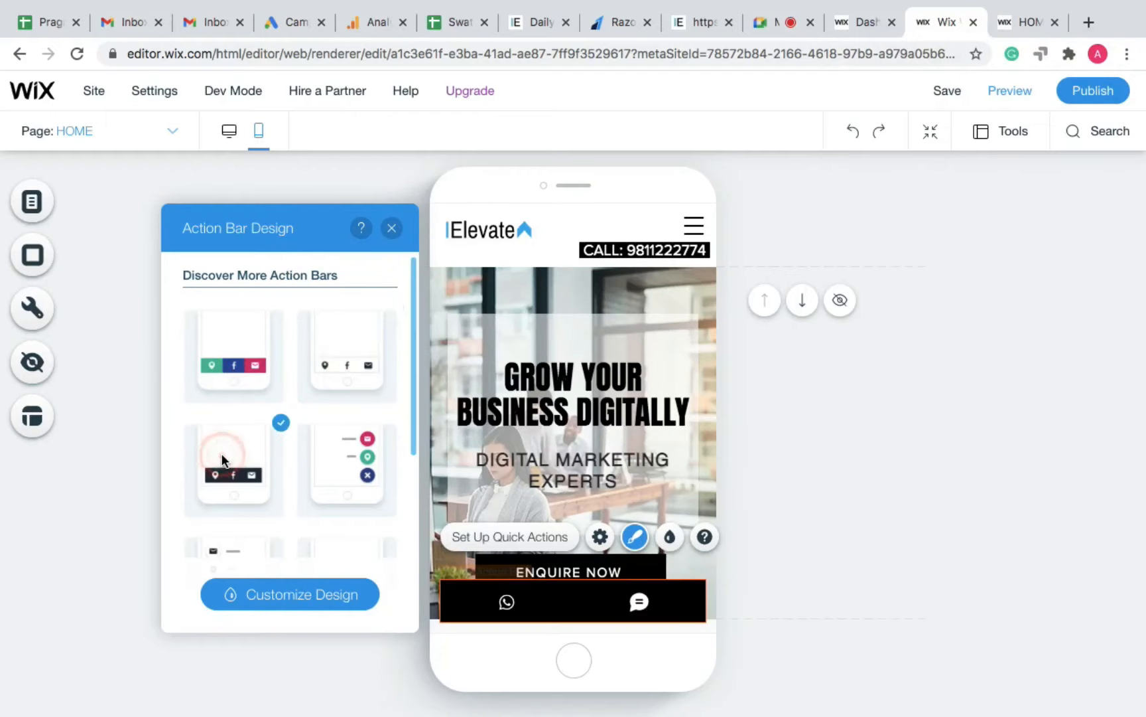
left_click(371, 460)
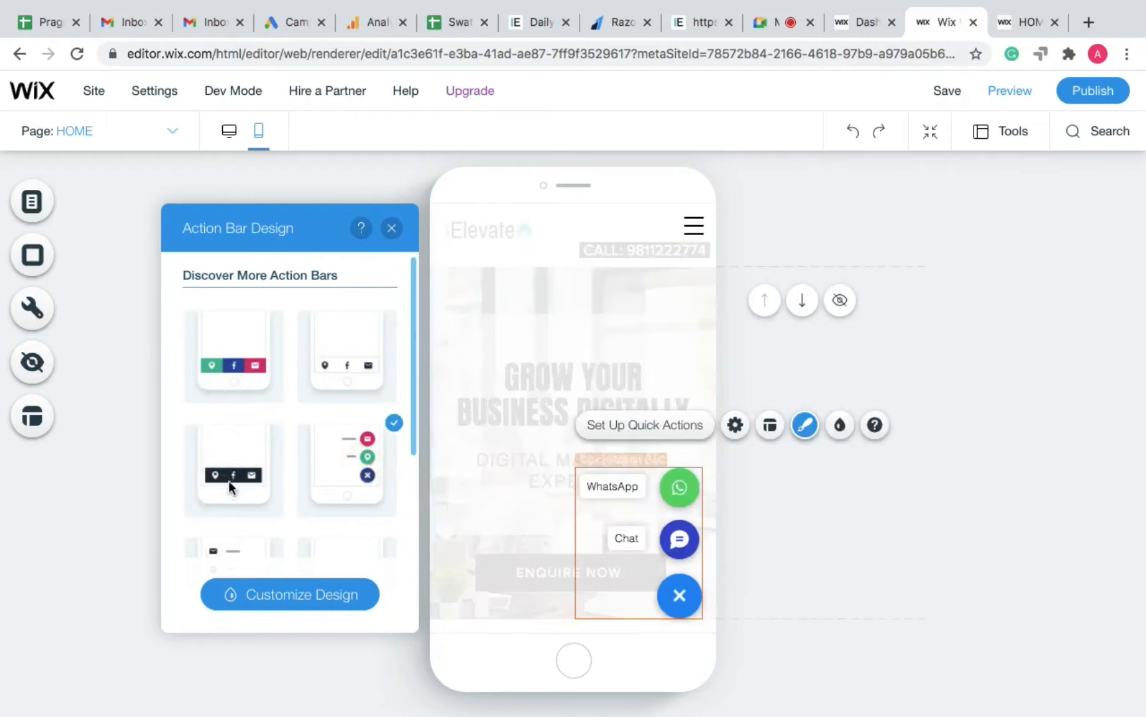
scroll(246, 475, "down", 2)
scroll(246, 475, "down", 3)
left_click(234, 398)
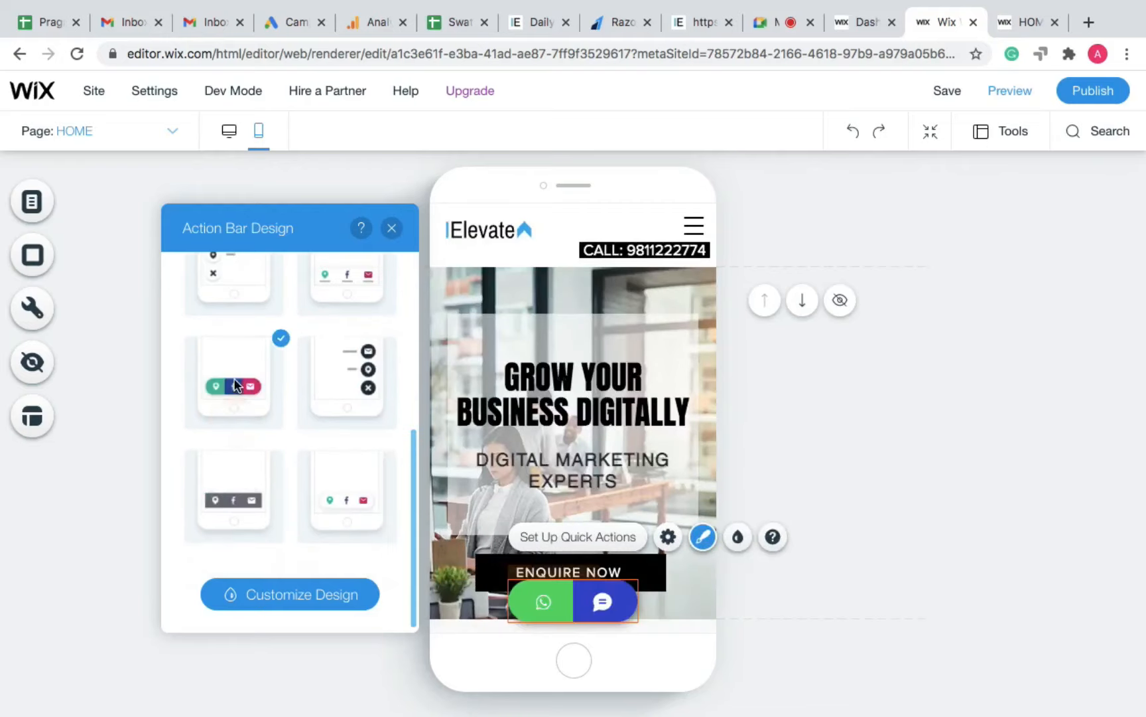
left_click(391, 227)
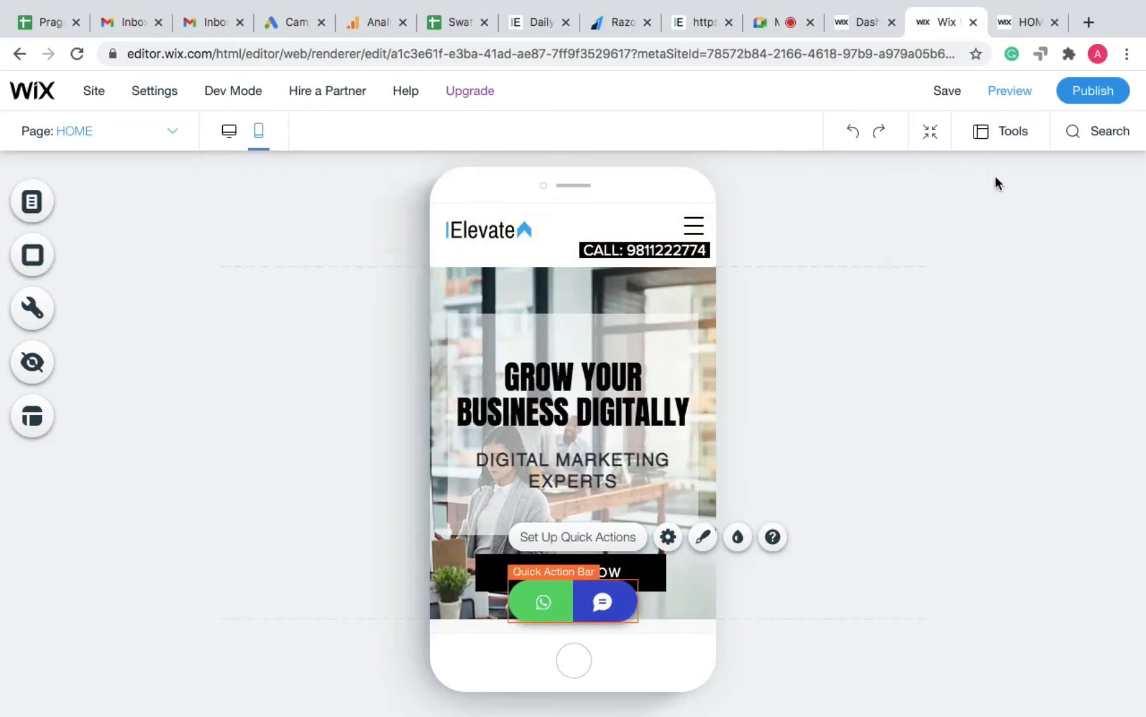
Step: Preview the mobile site with its new action bar, then return to the editor
left_click(1000, 96)
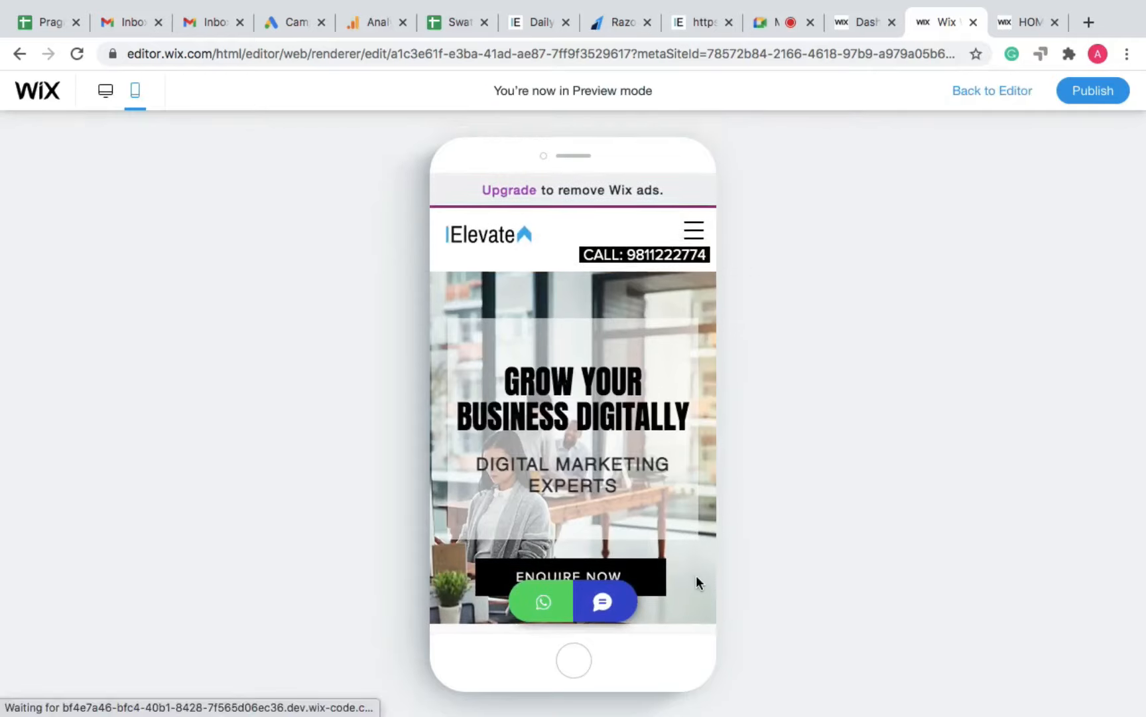
scroll(696, 577, "down", 3)
scroll(695, 576, "down", 8)
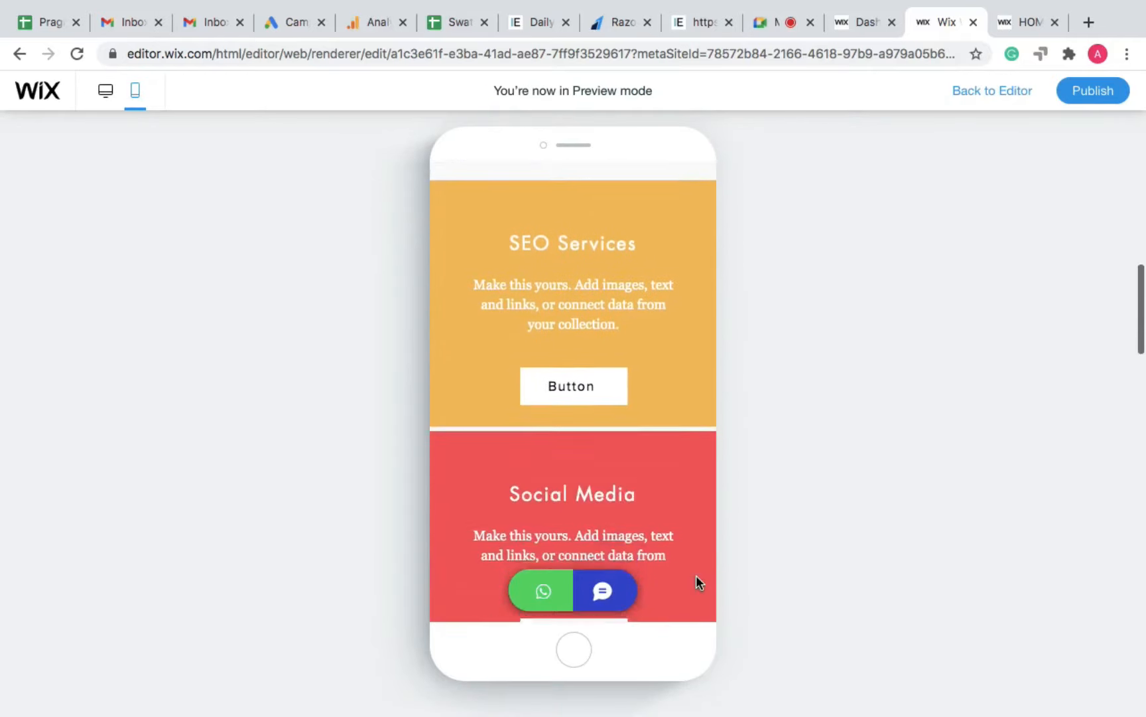
scroll(696, 582, "down", 10)
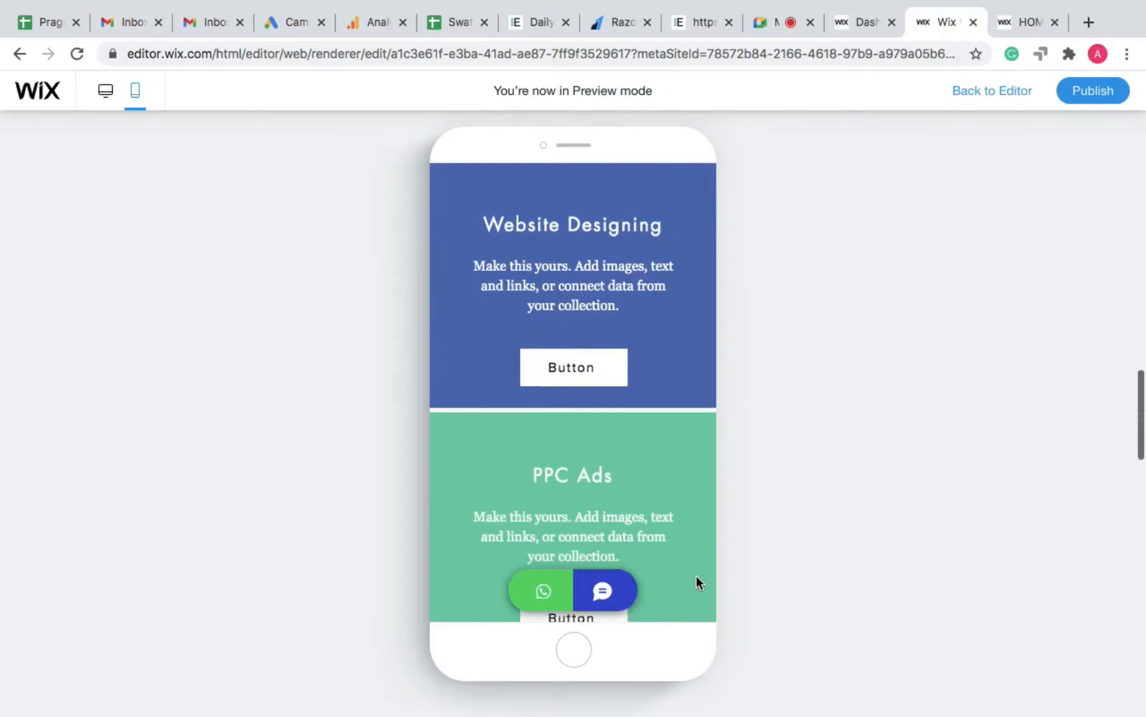
scroll(696, 581, "down", 5)
scroll(696, 582, "up", 20)
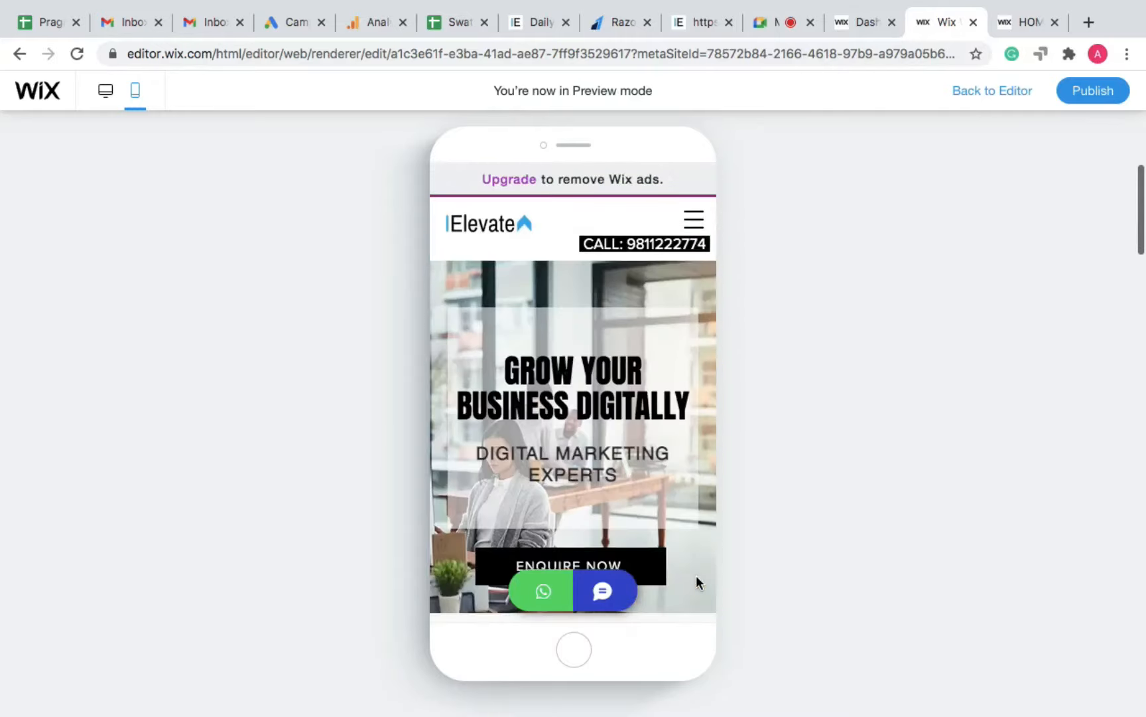
left_click(1000, 90)
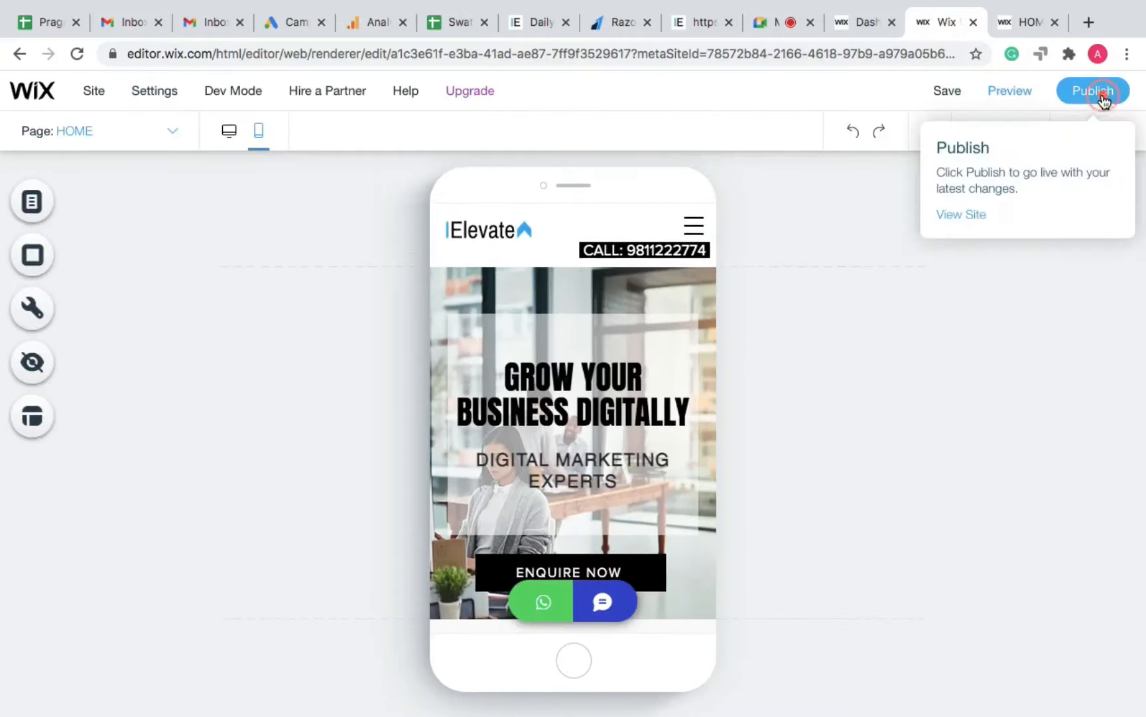
Step: Attempt to publish the site and dismiss the can't-be-saved error
left_click(1103, 99)
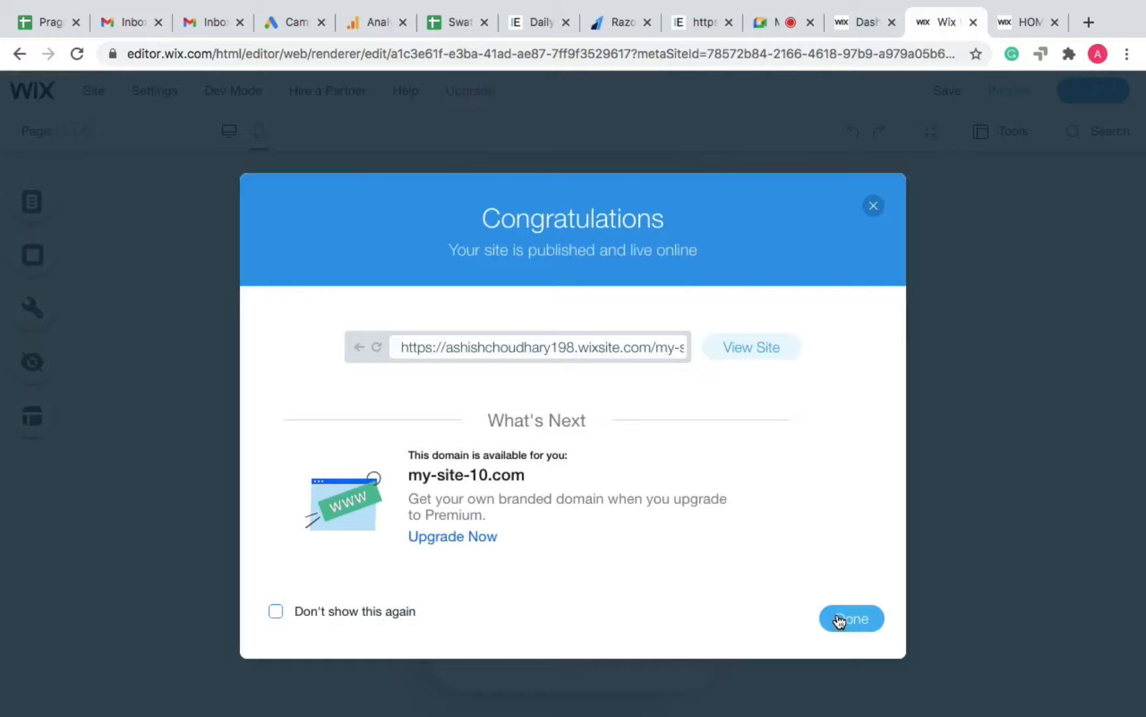
left_click(839, 618)
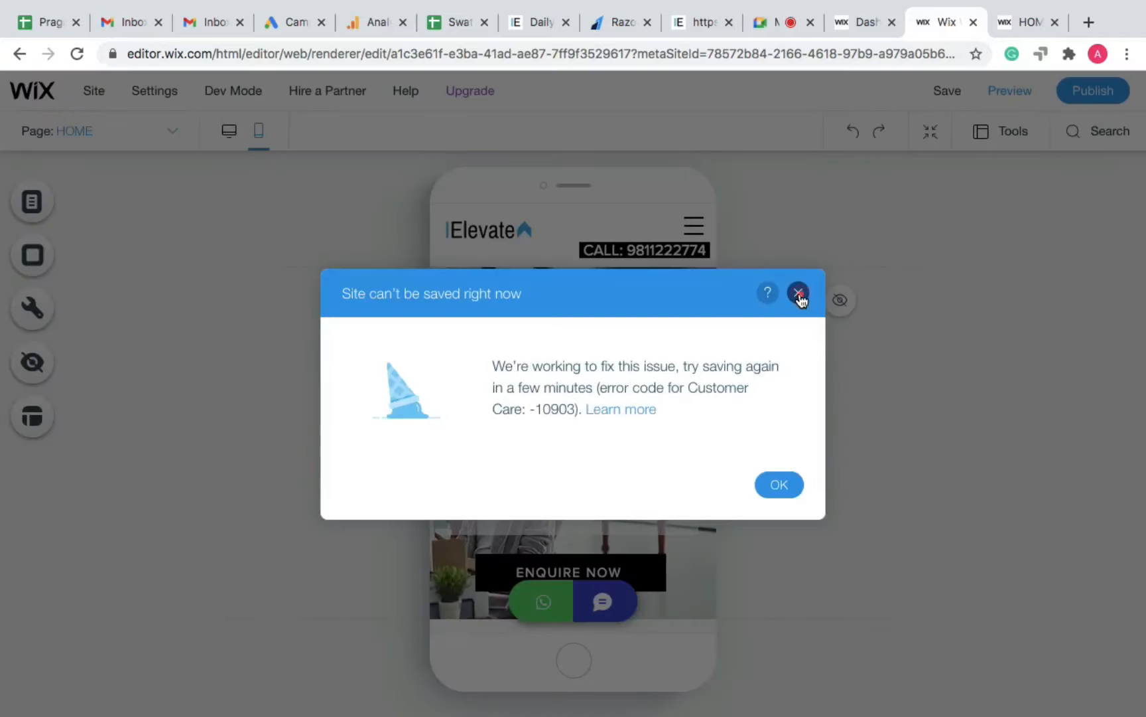
left_click(799, 294)
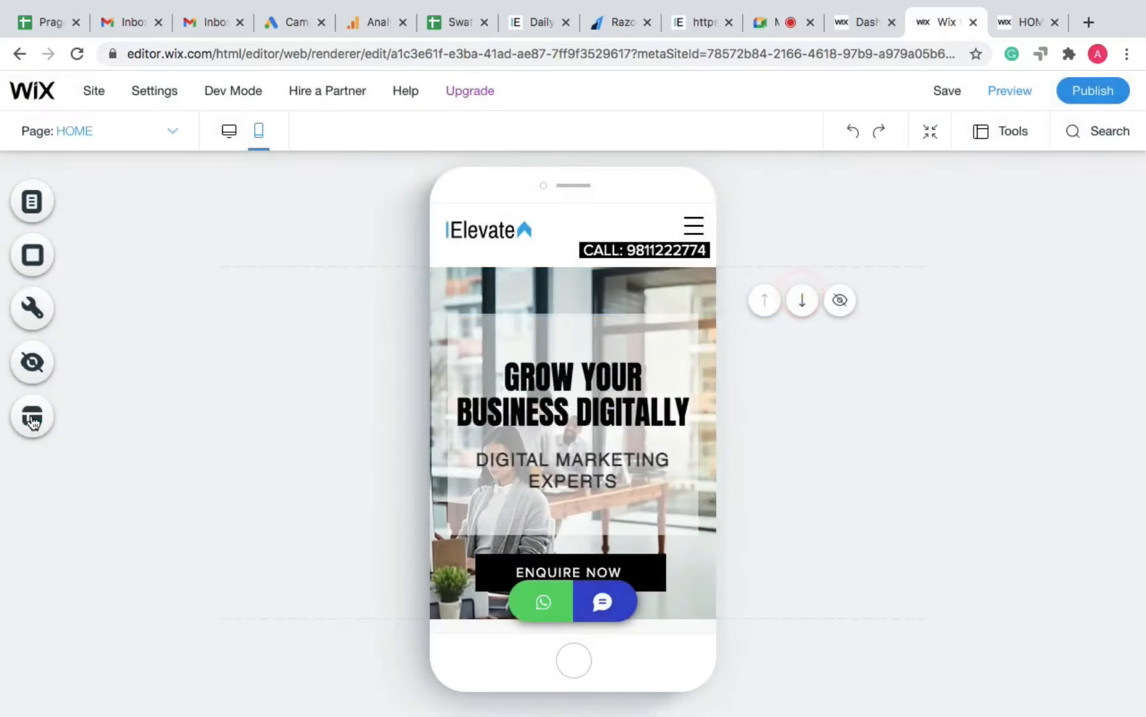
left_click(776, 23)
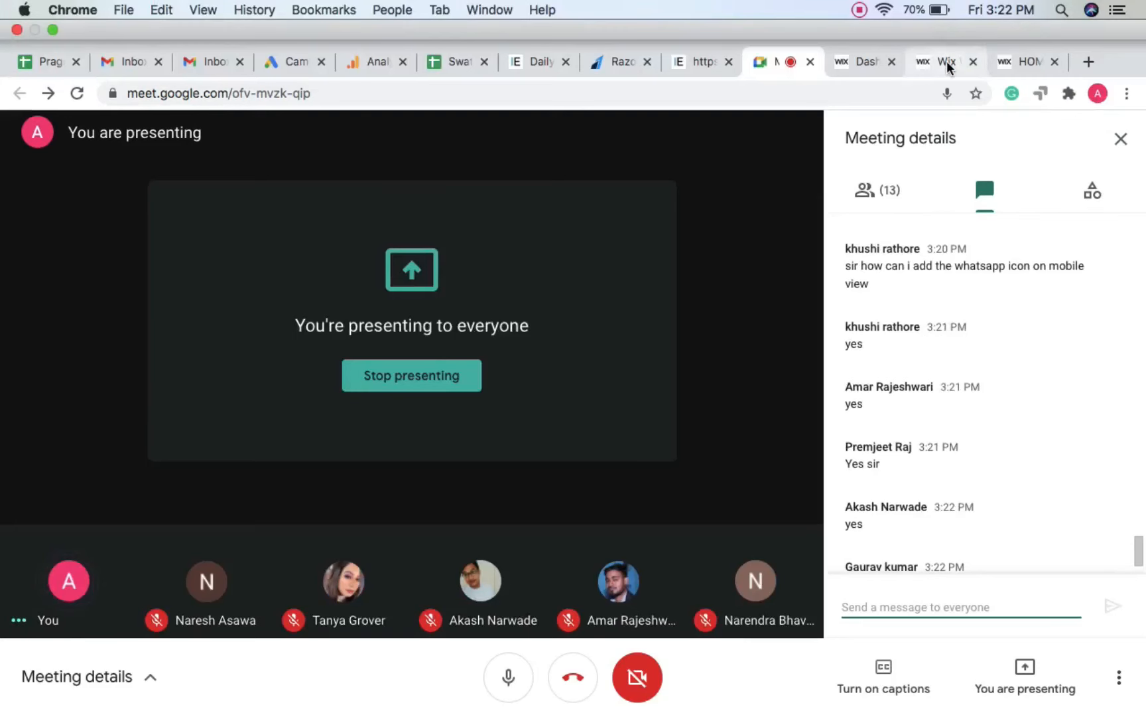
Step: Go back from Google Meet to the Wix editor's mobile home page
left_click(950, 64)
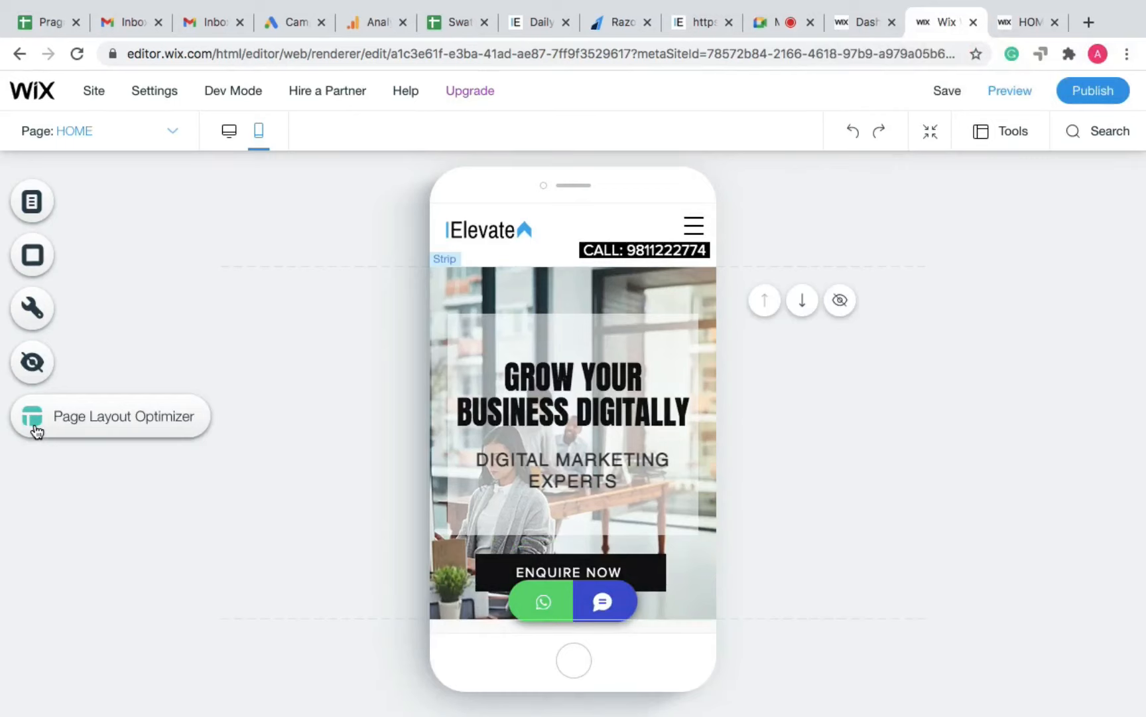
Step: Run the Page Layout Optimizer, then revert the hero section to its original layout
left_click(105, 421)
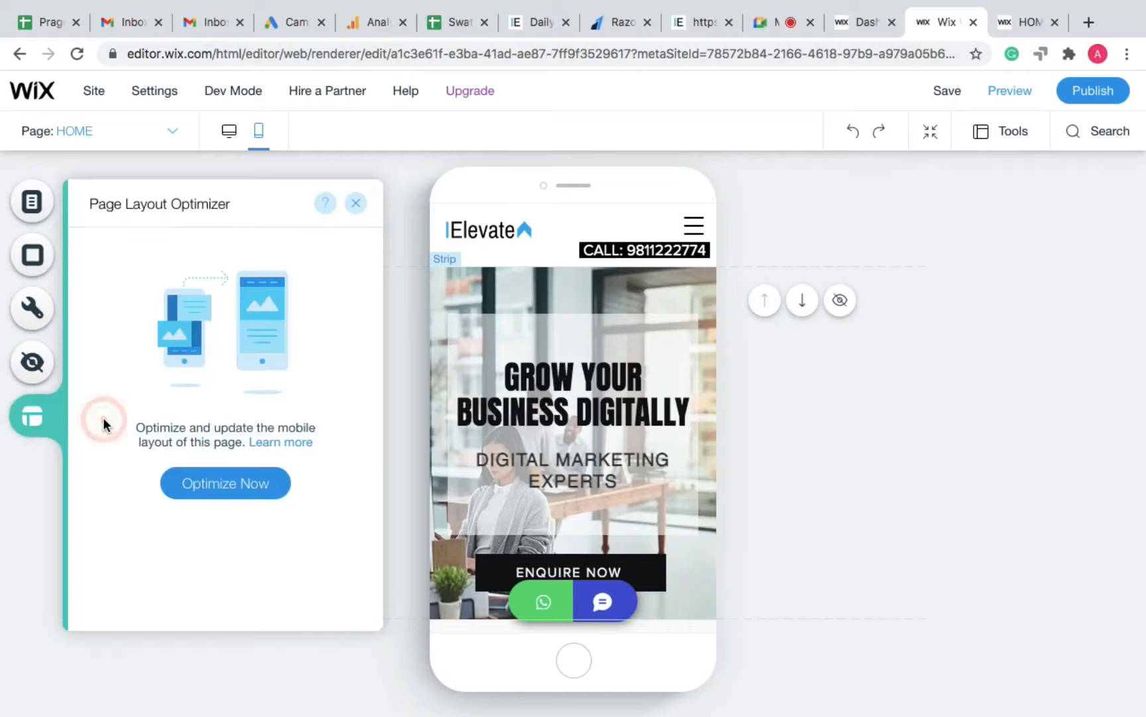
left_click(245, 491)
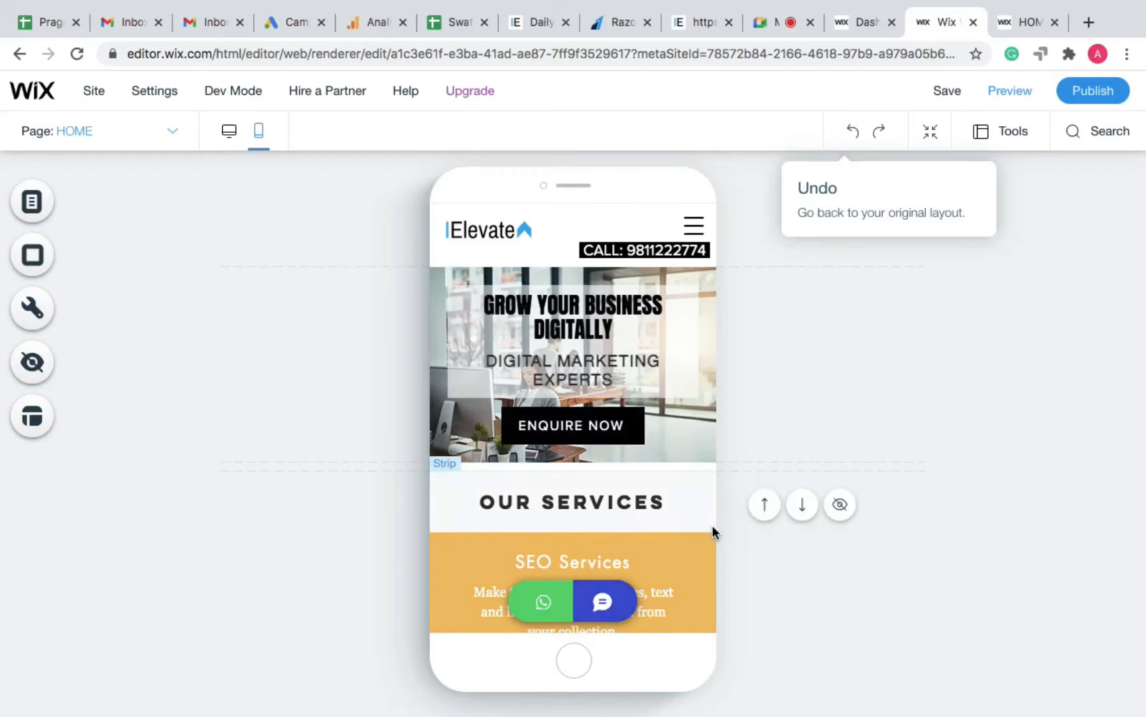
scroll(712, 527, "down", 10)
scroll(713, 526, "down", 10)
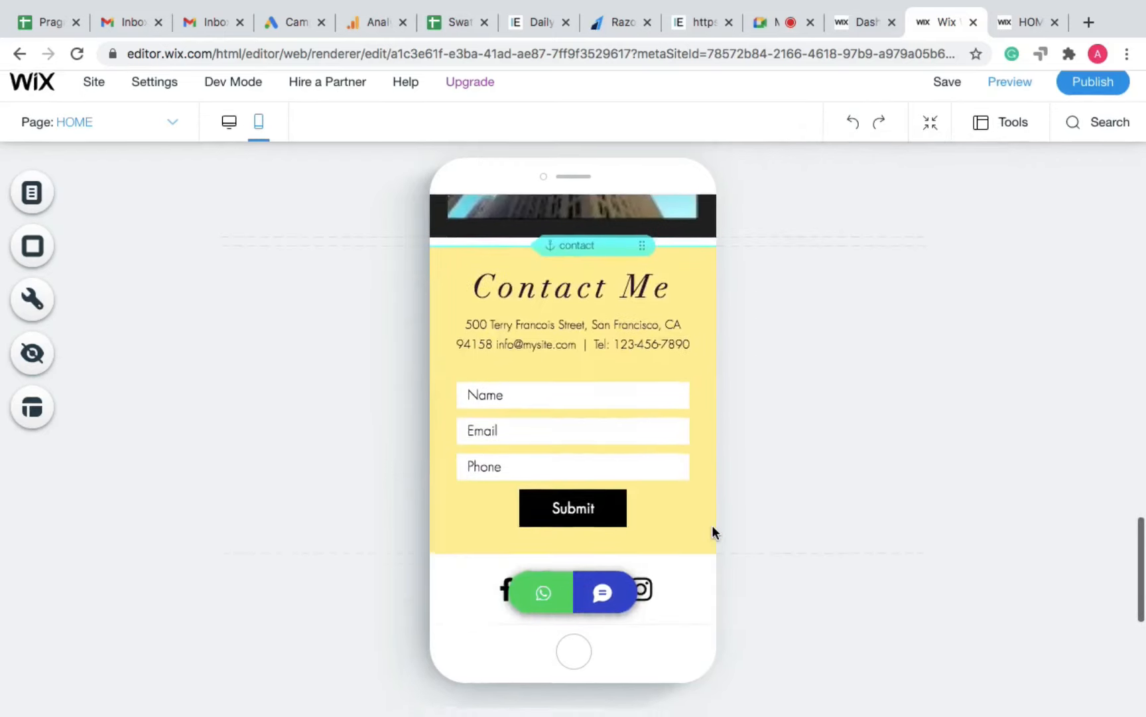
scroll(713, 526, "up", 20)
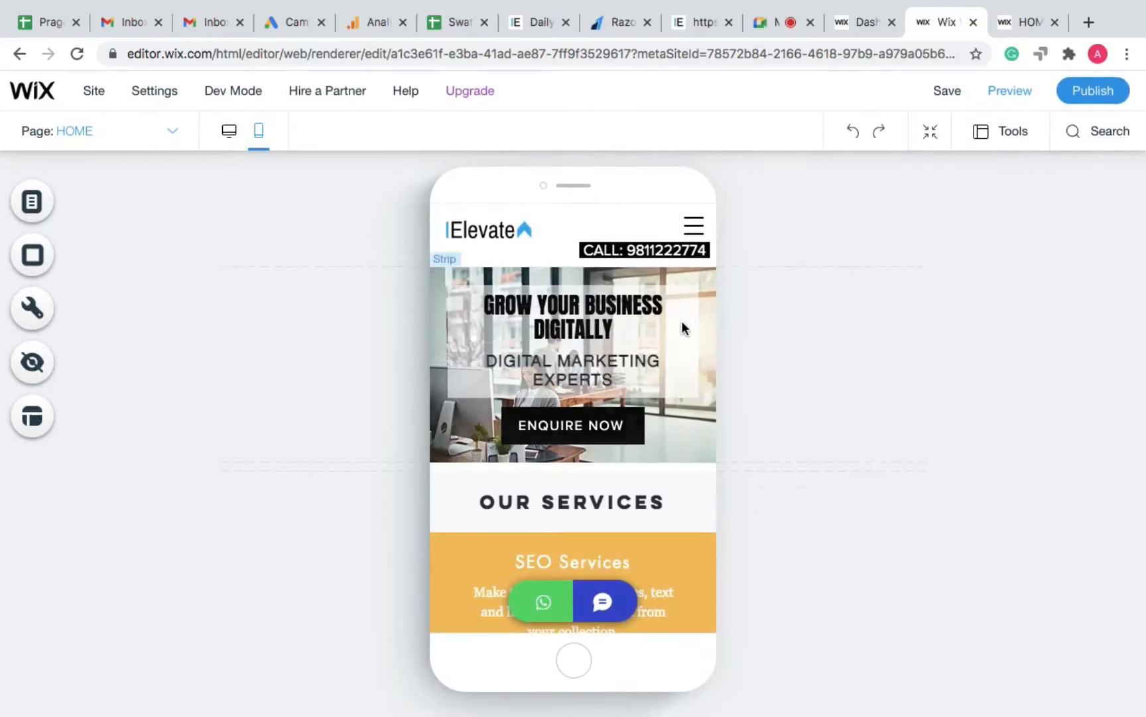
left_click(855, 135)
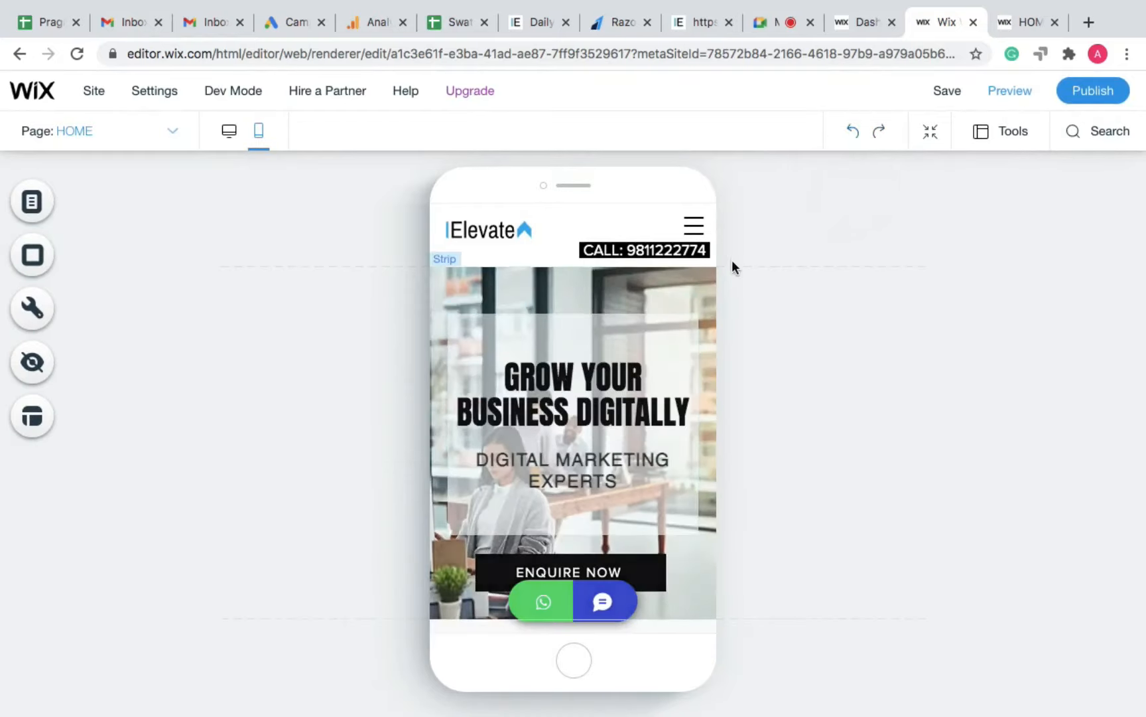
Step: Publish the site live and switch the editor to desktop view
left_click(1095, 95)
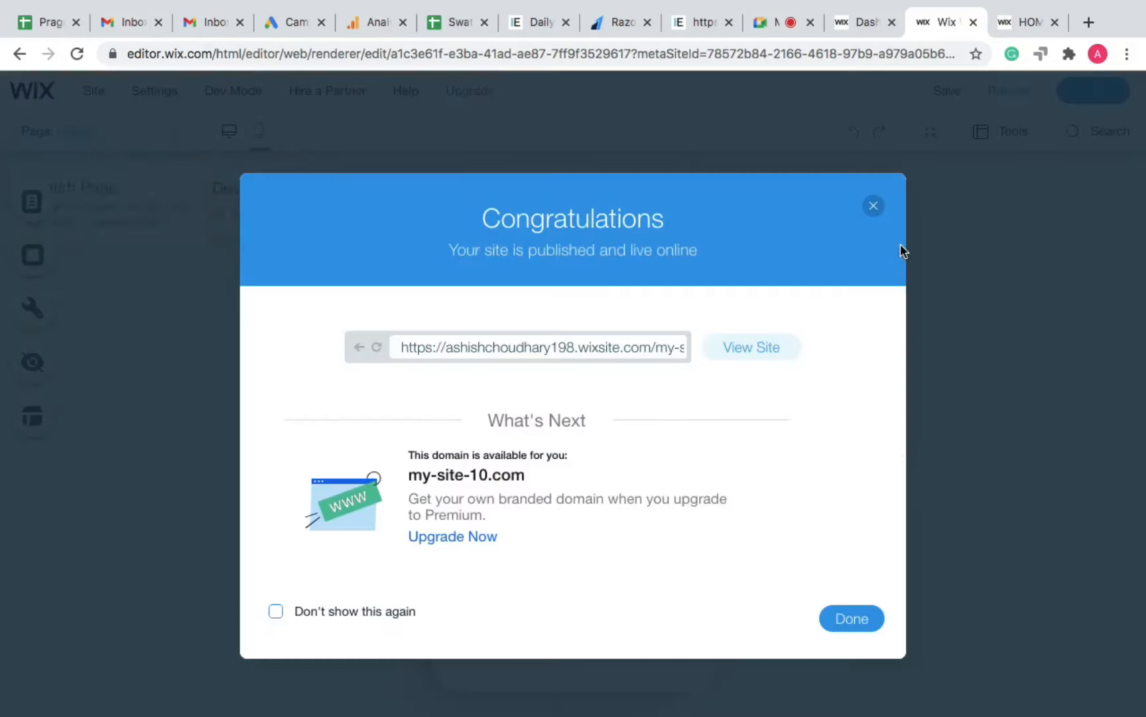
left_click(859, 620)
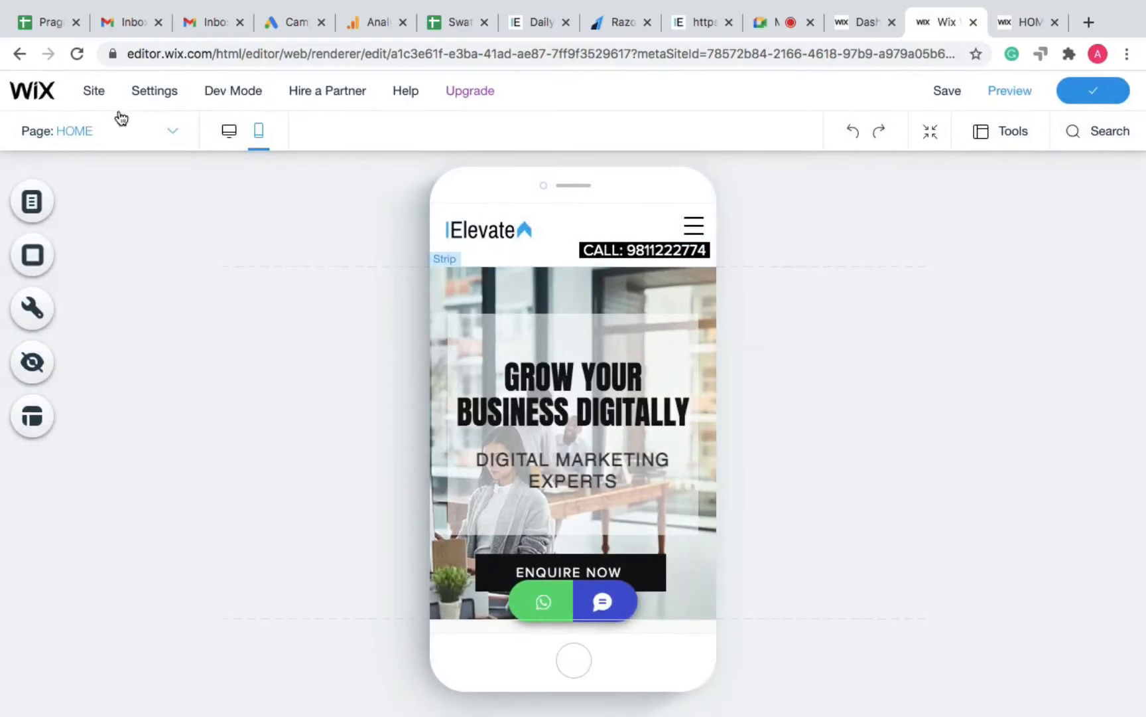
left_click(231, 139)
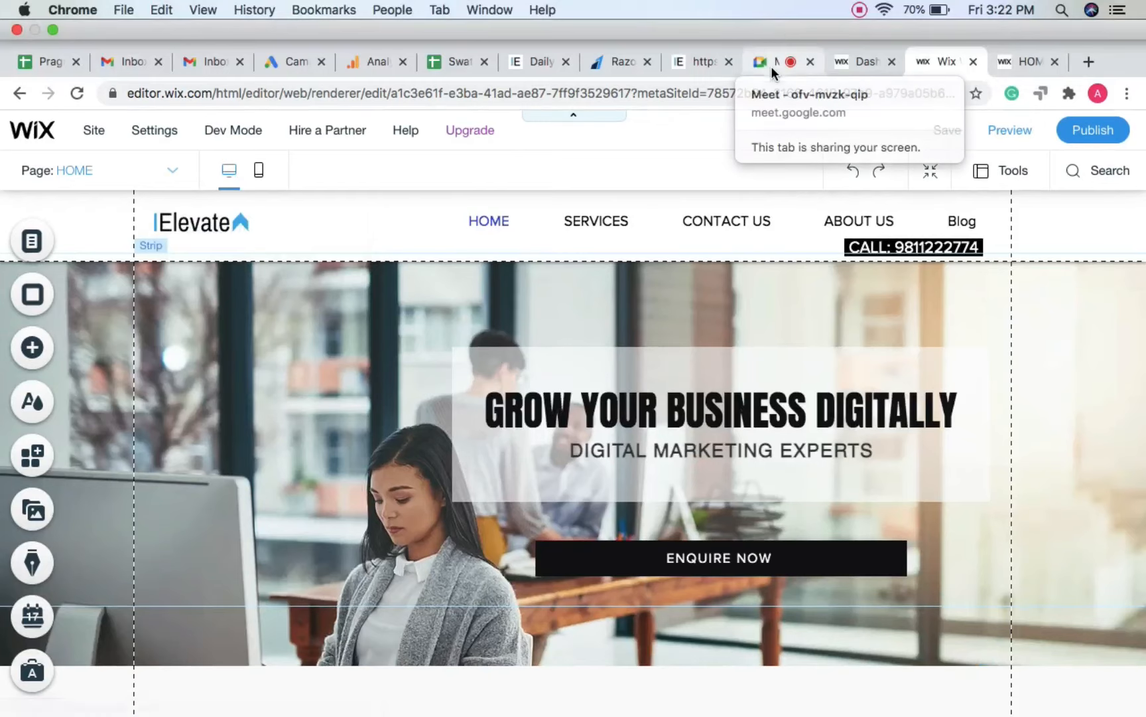
left_click(771, 65)
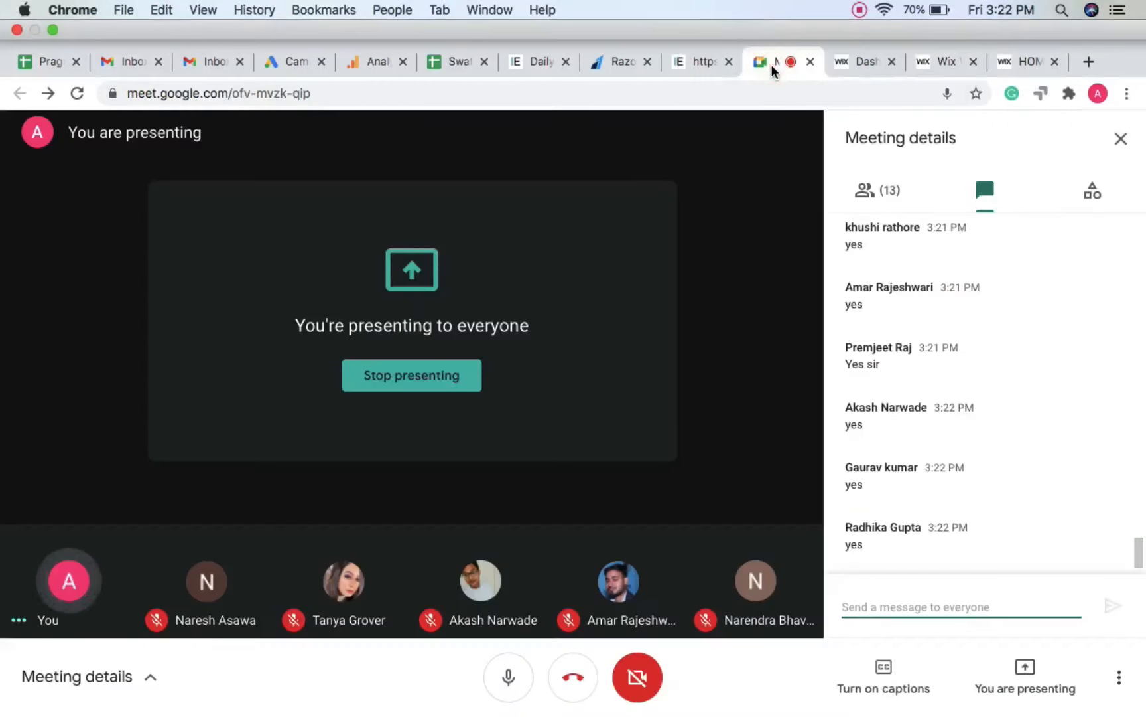
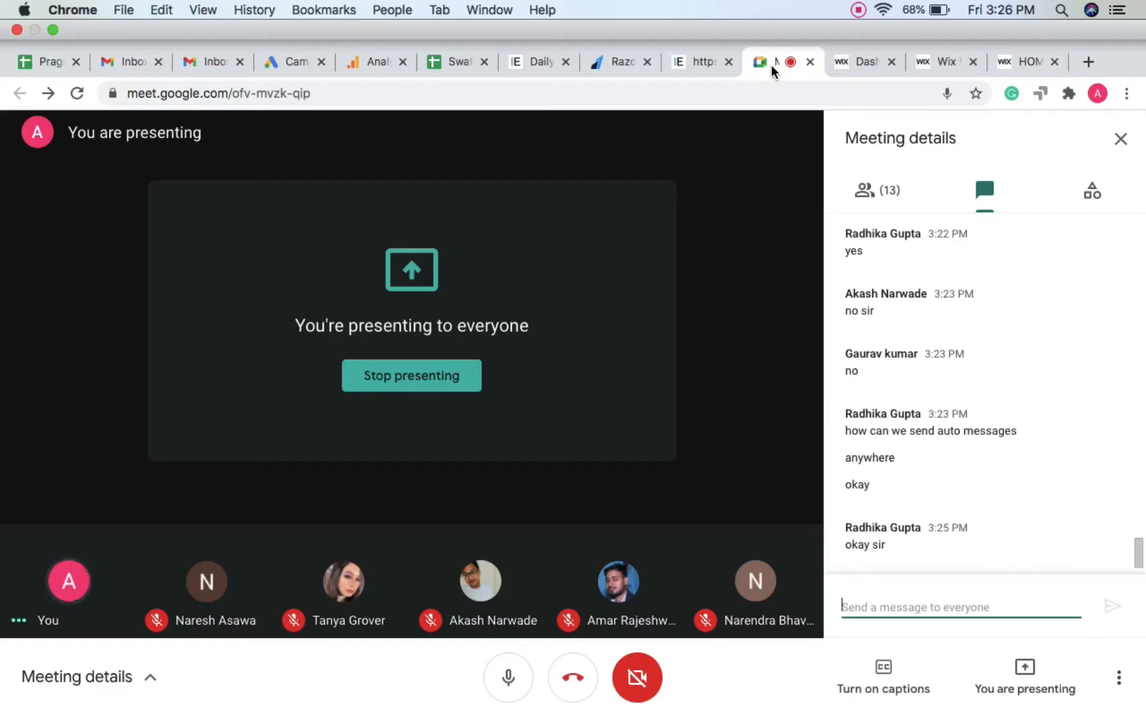
Step: Exit full screen and review the Wix dashboard's chat inbox, dismissing the email campaign suggestion
key("ctrl+super+f")
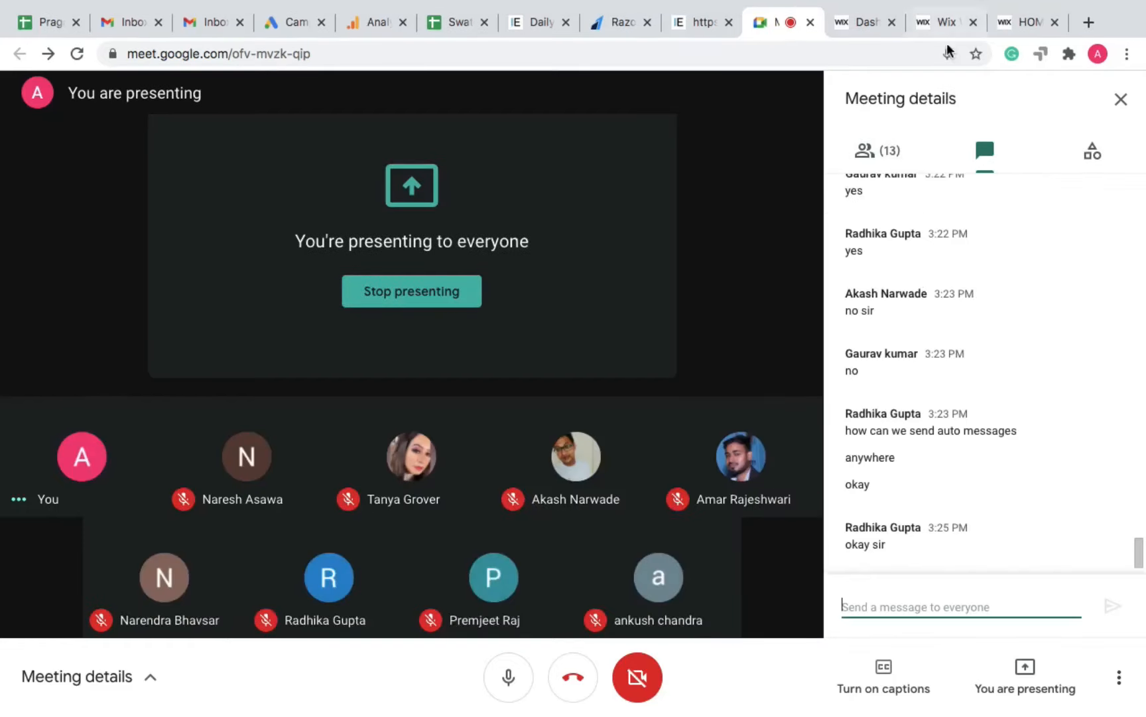
mouse_move(597, 4)
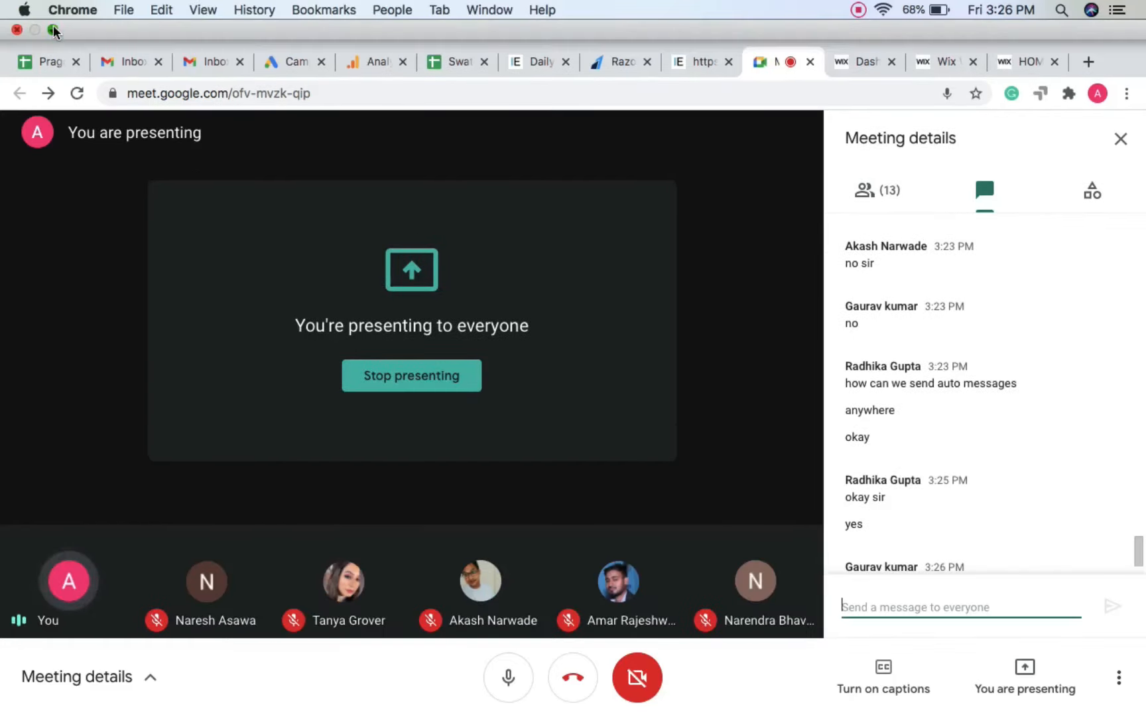
left_click(53, 30)
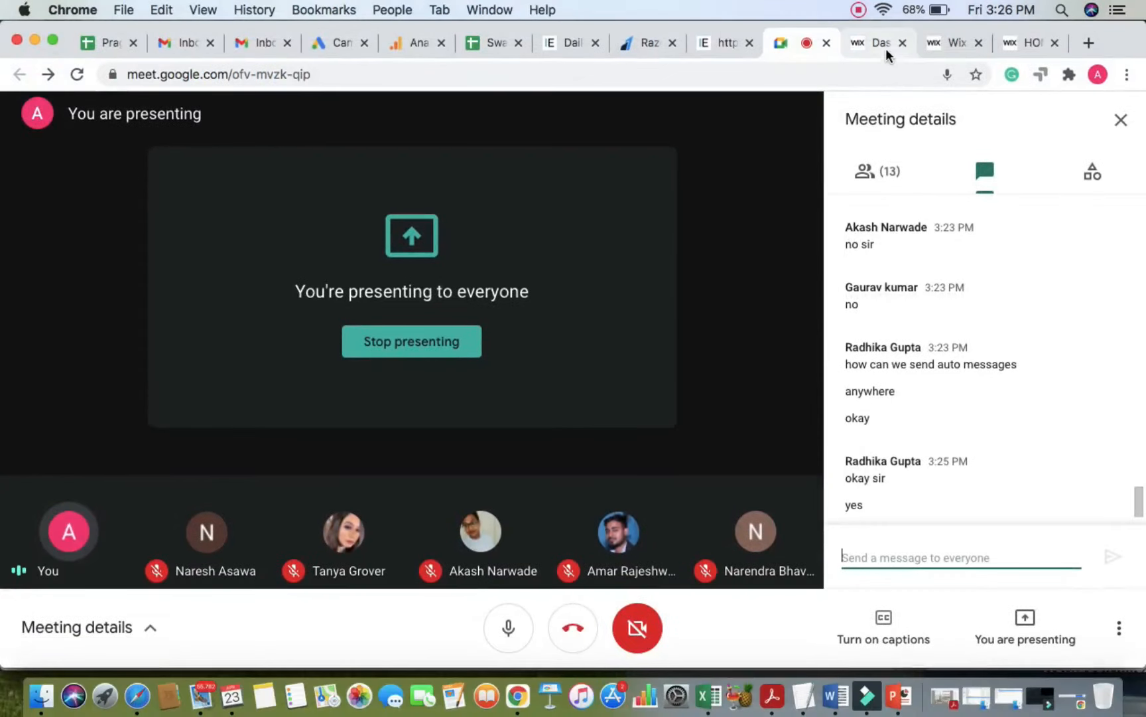
left_click(954, 43)
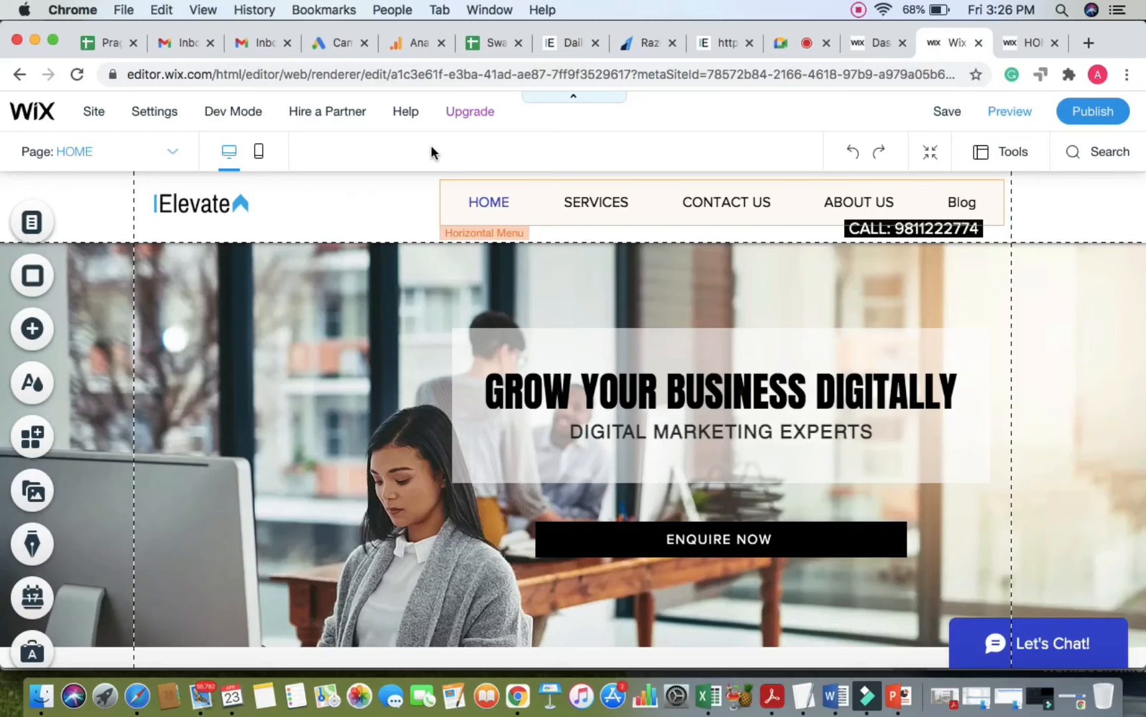
left_click(873, 41)
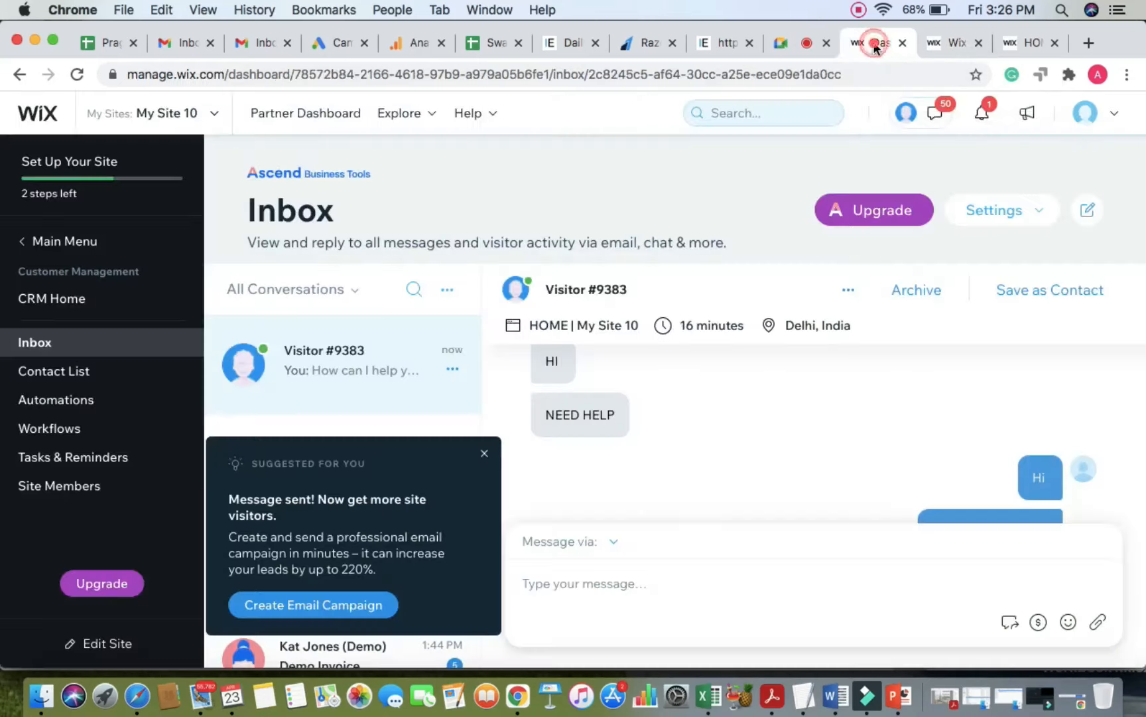
left_click(485, 455)
Step: View the site's dashboard home overview, then go back to the Meet presentation and TextEdit notes
left_click(64, 238)
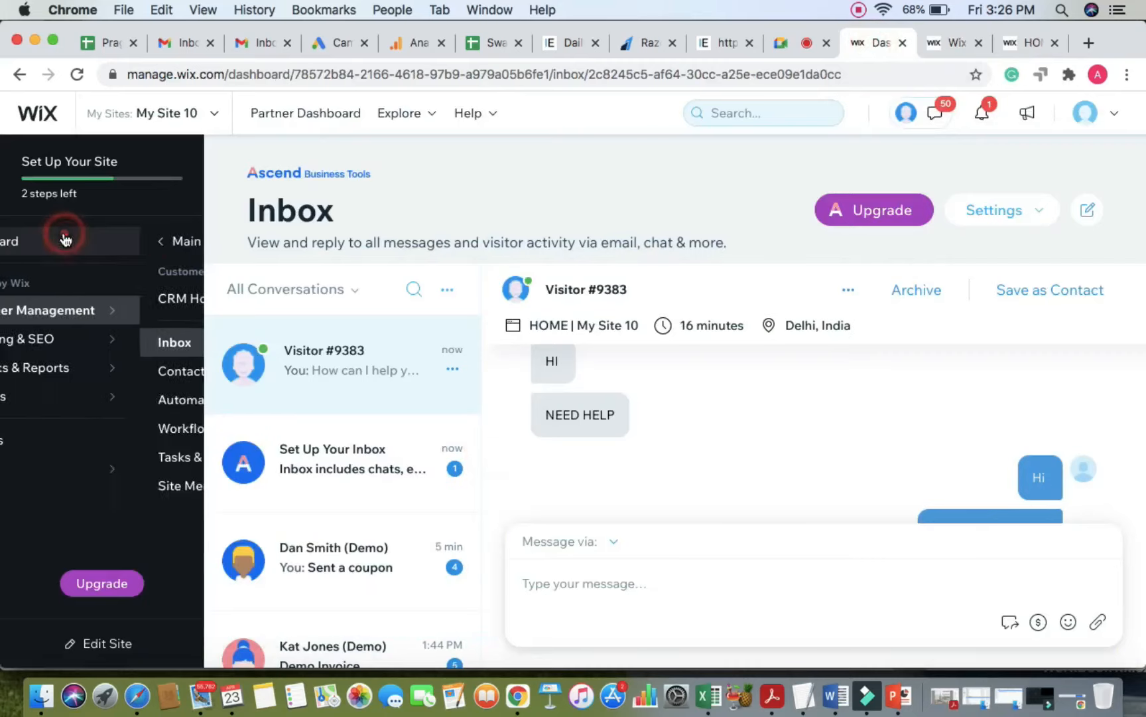
left_click(57, 247)
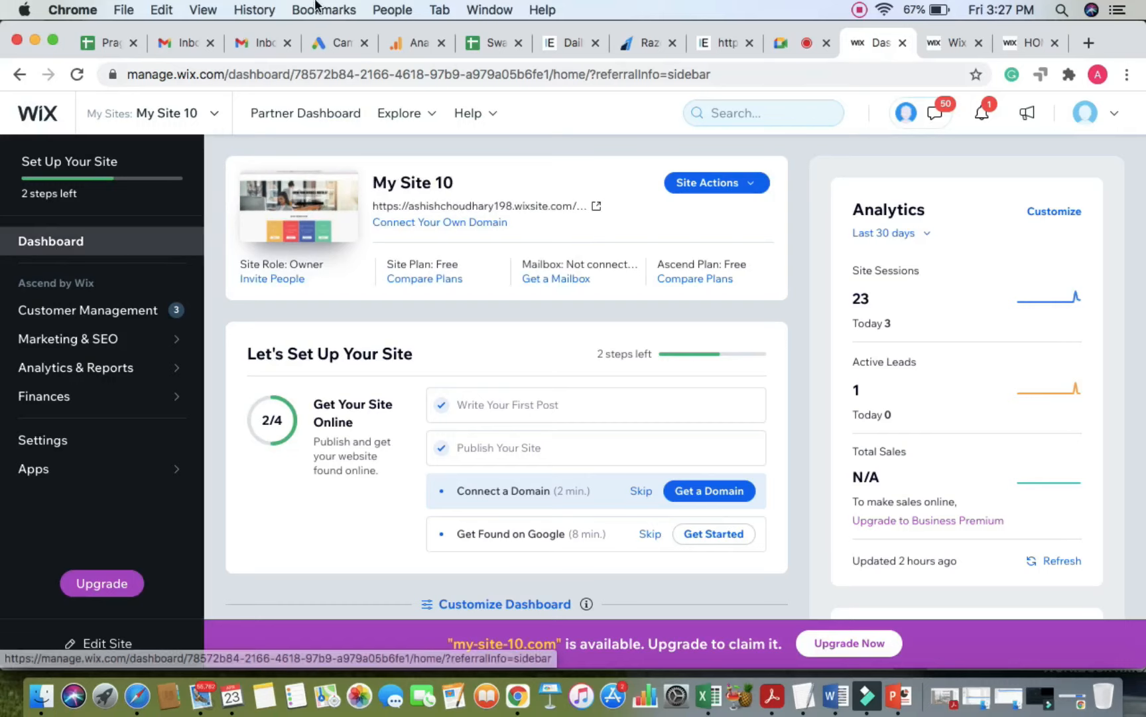
left_click(781, 45)
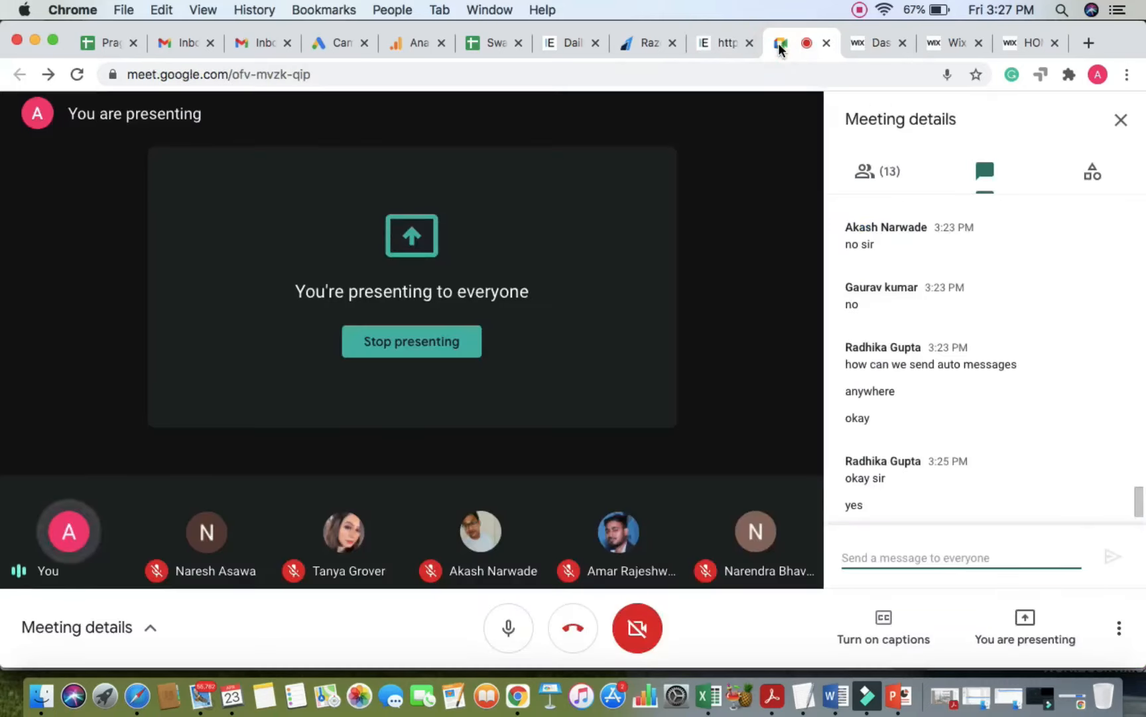
key("super+Tab")
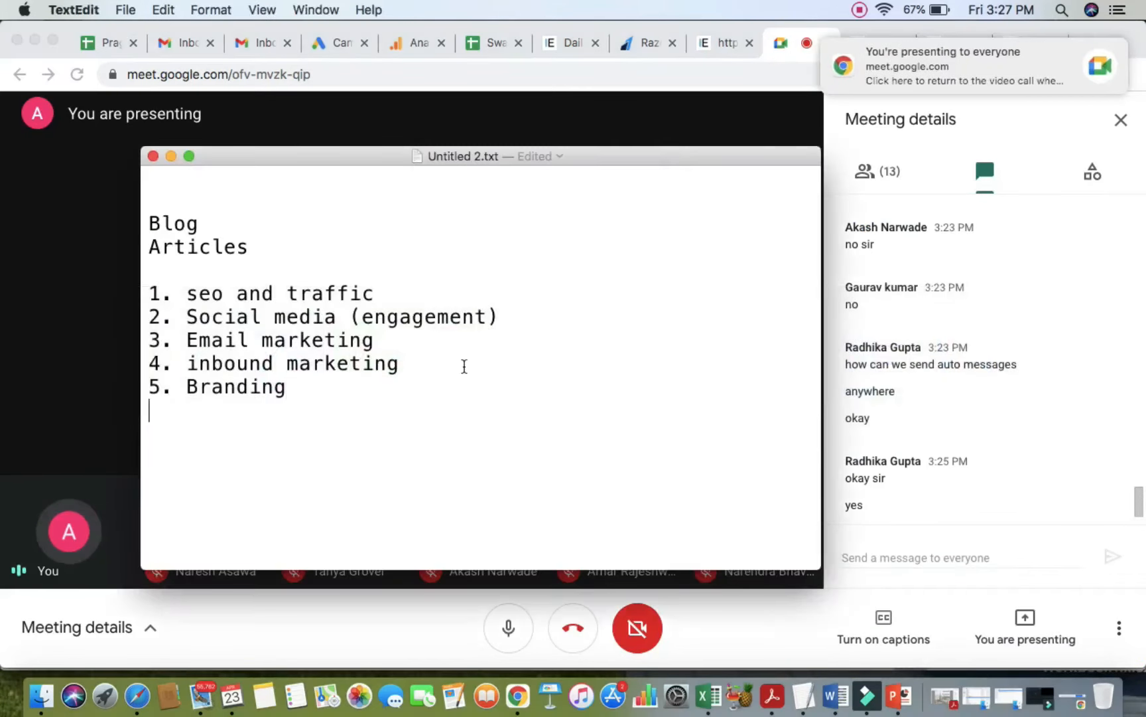
Step: Add the line 'DOMAIN - PAID ACCOUNT' below the blog topic list in the TextEdit note
key("Return")
key("Return")
type("PAID")
key("BackSpace")
key("BackSpace")
key("BackSpace")
key("BackSpace")
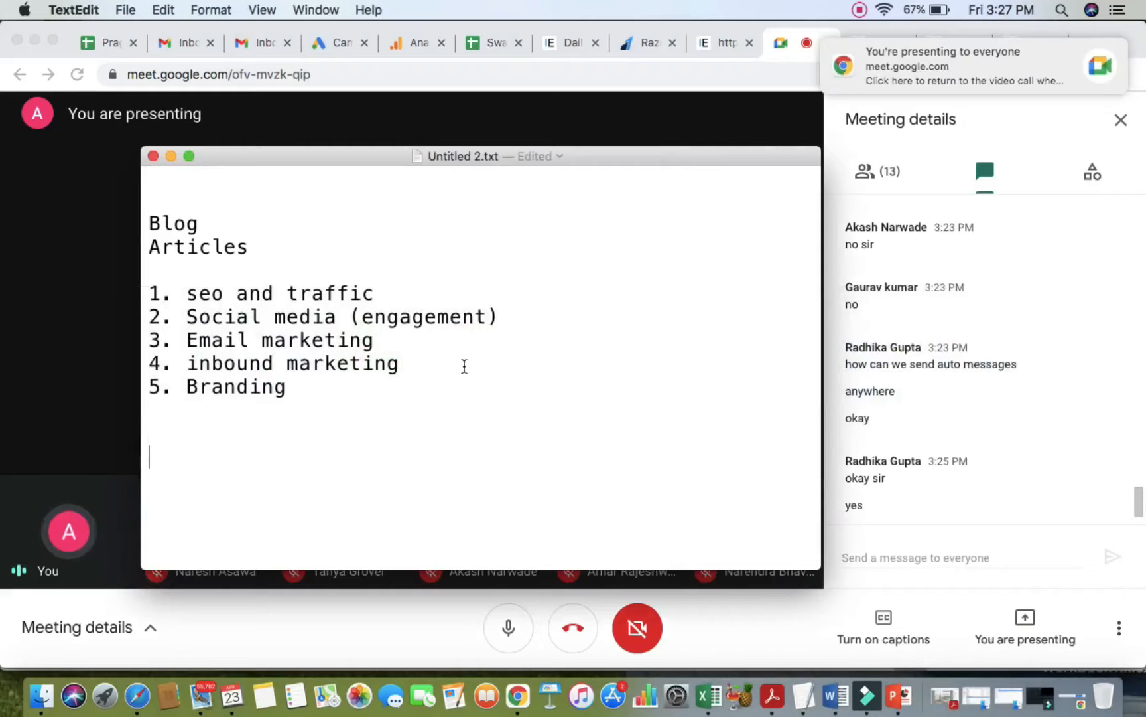
type("TO CONECC")
key("BackSpace")
key("BackSpace")
key("BackSpace")
key("BackSpace")
key("BackSpace")
key("BackSpace")
key("BackSpace")
key("BackSpace")
key("BackSpace")
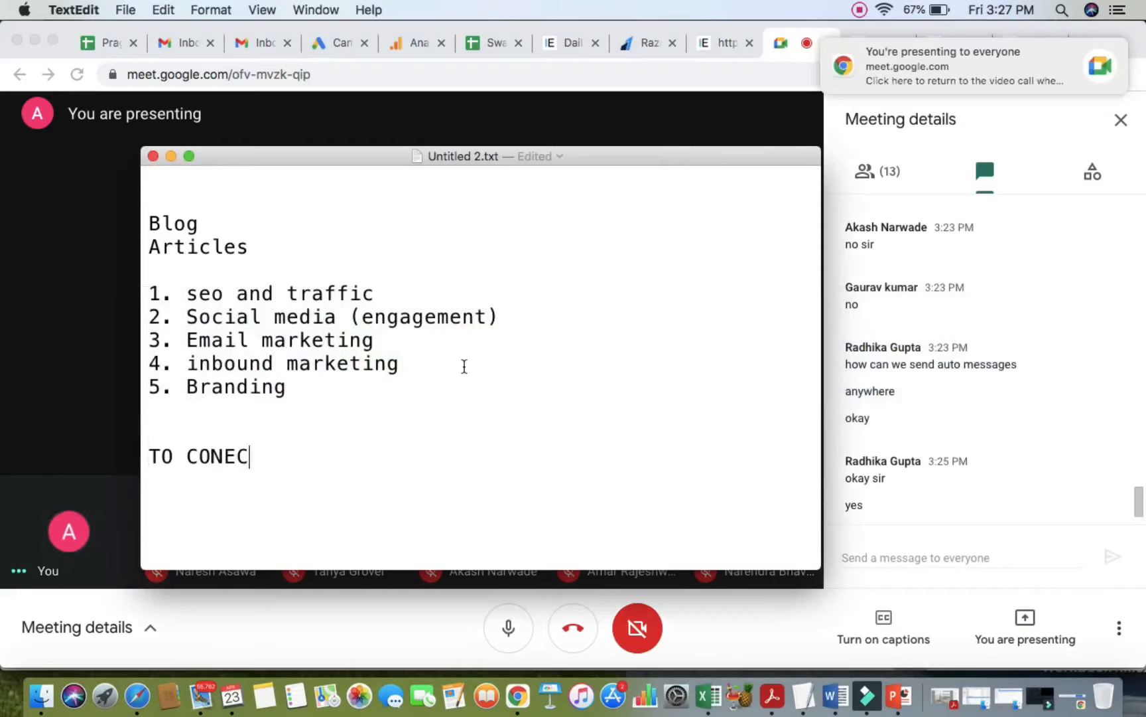
type("DOMA")
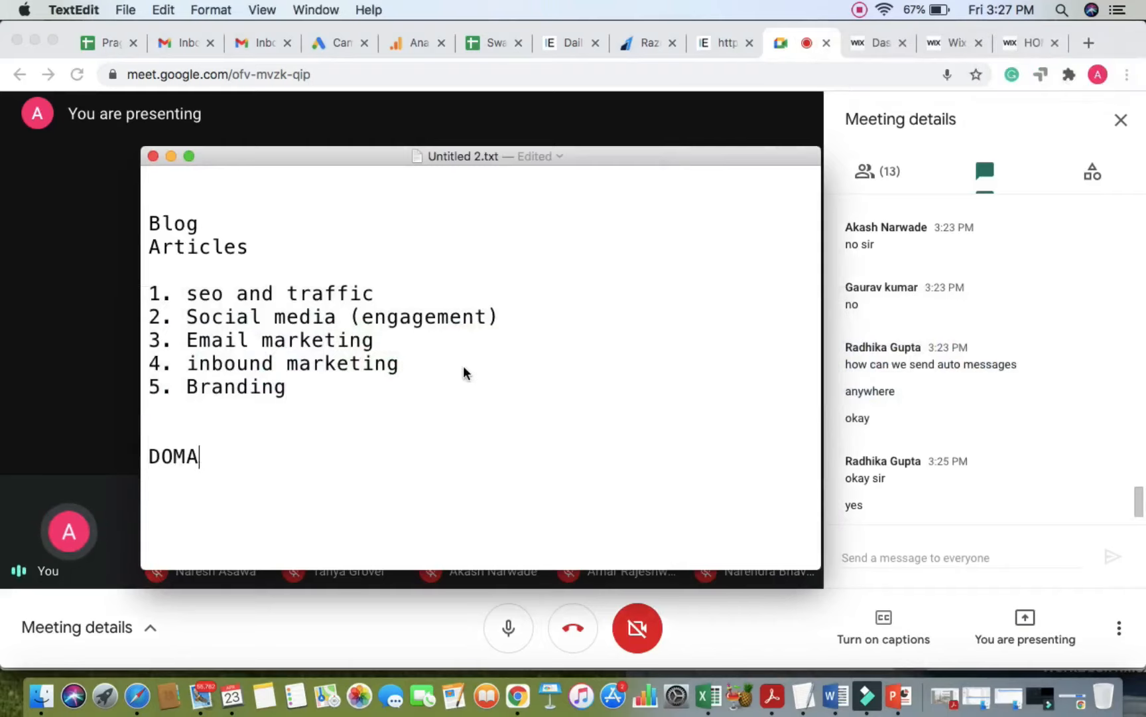
type("IN - PAID ACCOUNT")
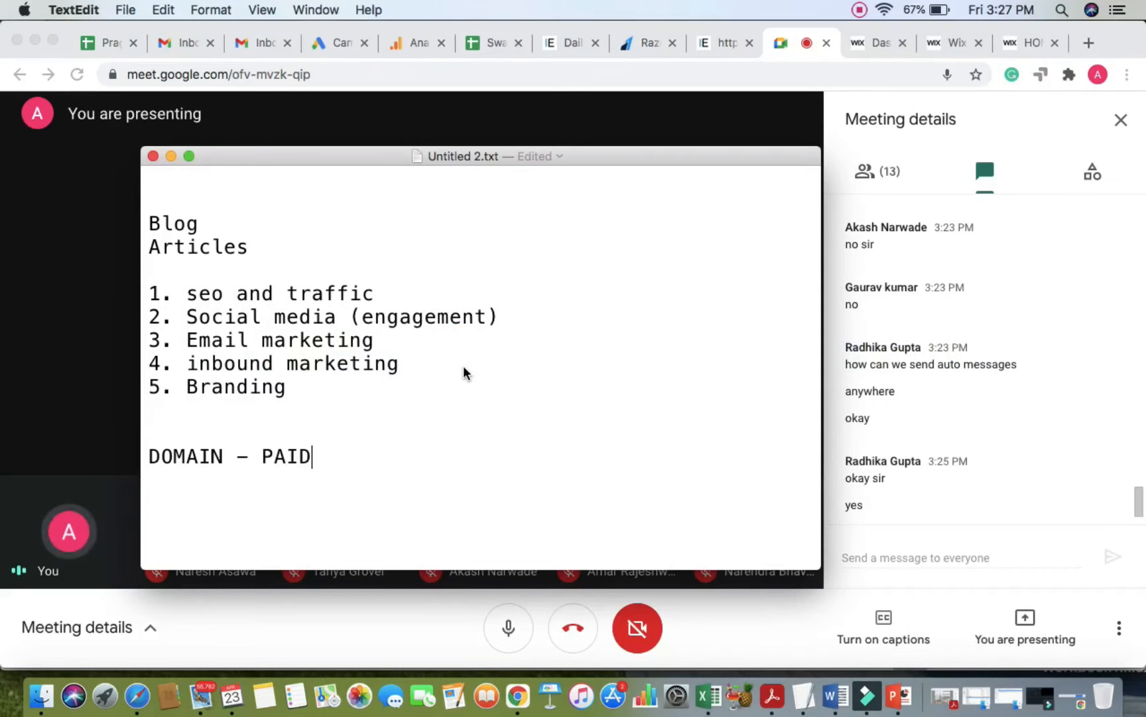
key("Return")
key("Return")
key("Return")
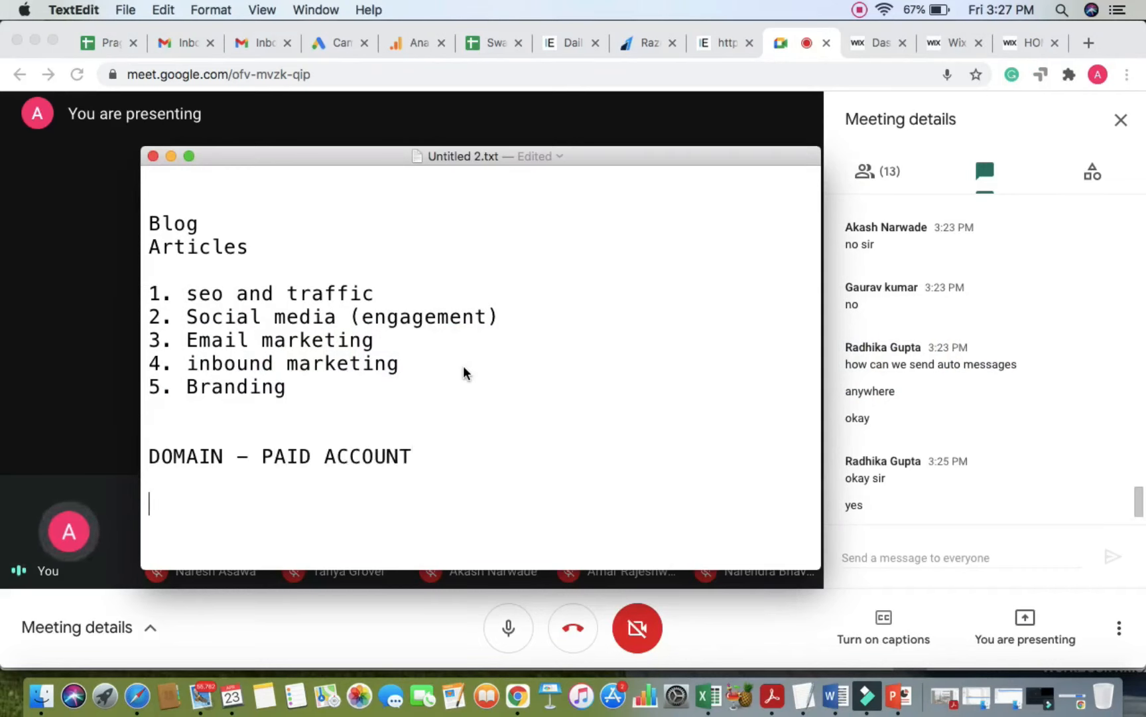
scroll(409, 407, "down", 1)
scroll(465, 298, "up", 1)
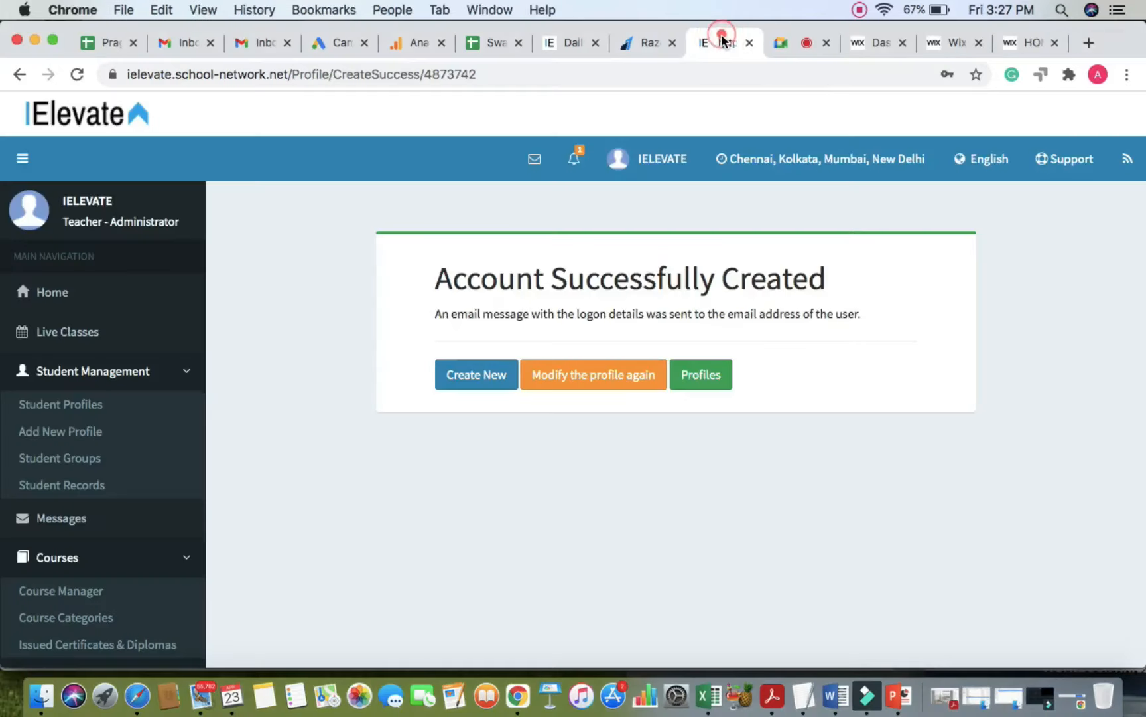
left_click(726, 42)
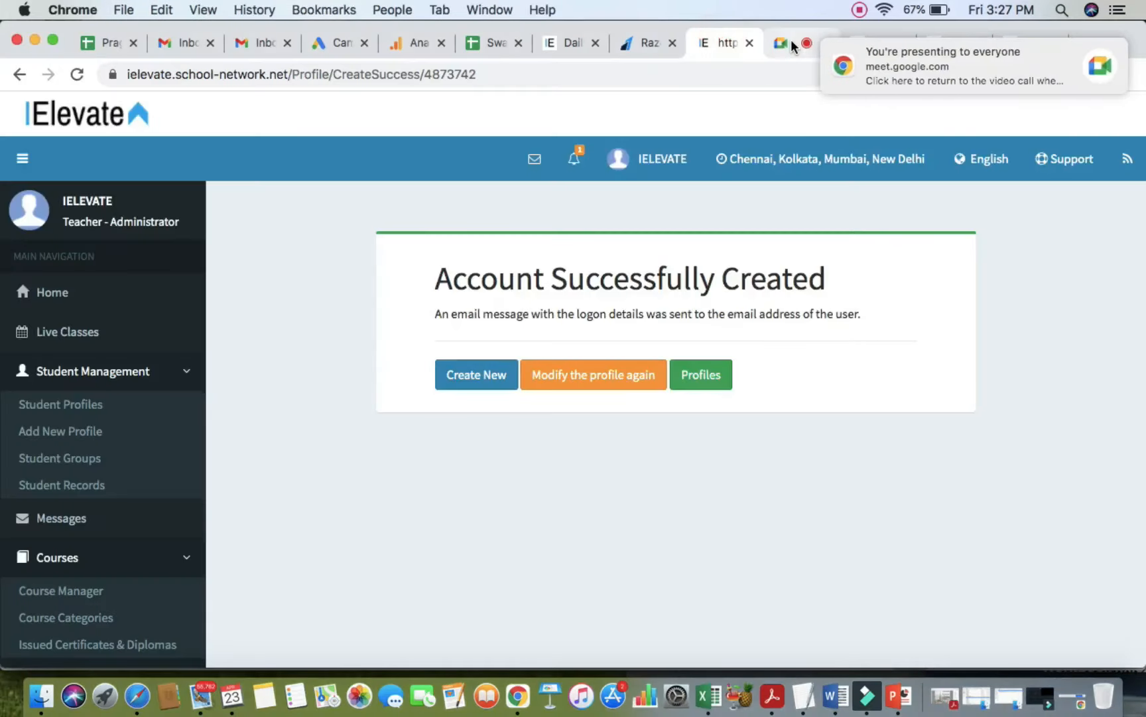
Step: Start 'Connect a Domain' from My Site 10's setup checklist and choose to buy a new domain
left_click(789, 43)
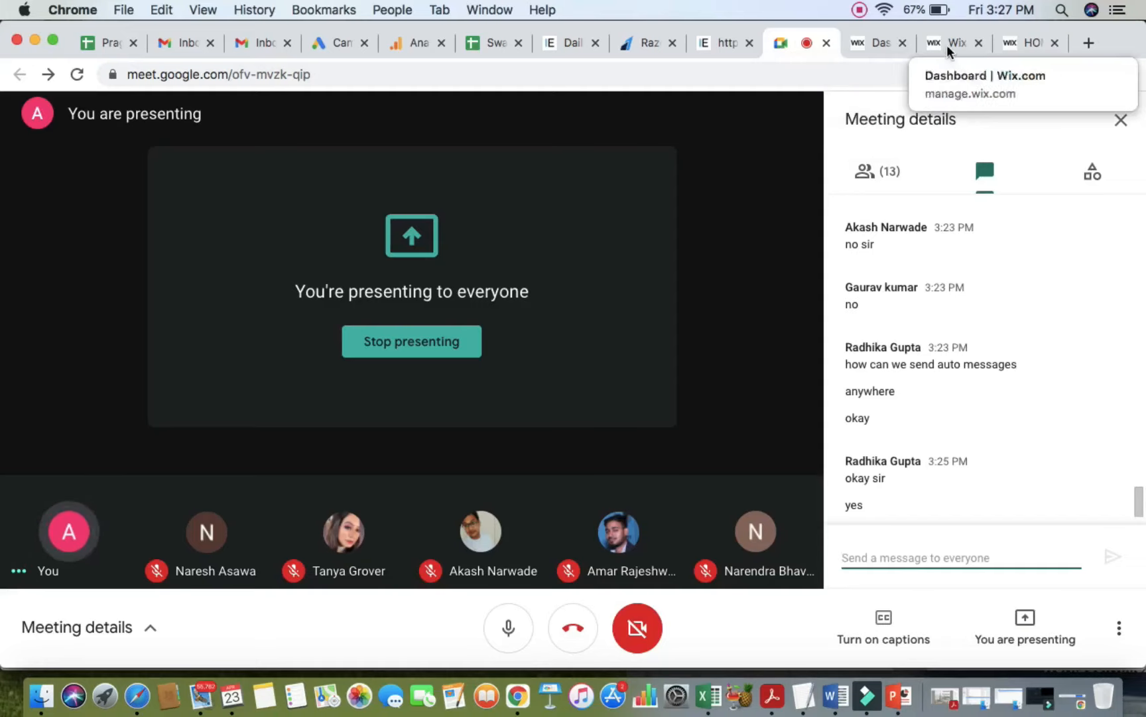
left_click(876, 46)
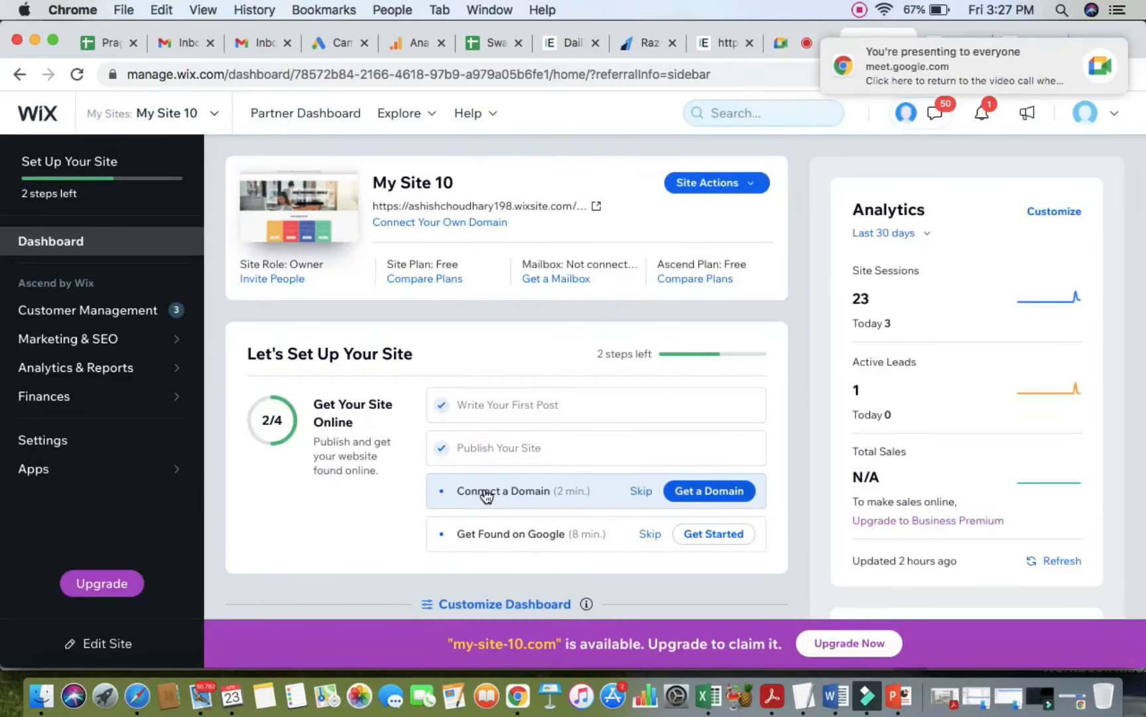
scroll(484, 490, "up", 5, "ctrl")
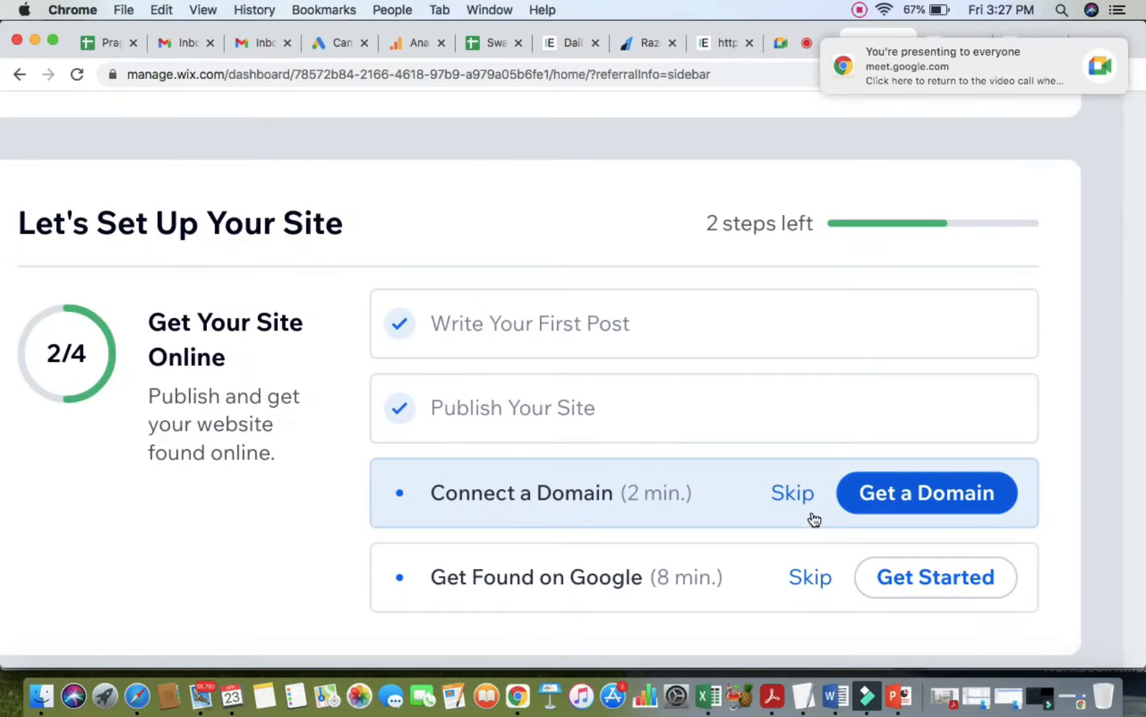
left_click(577, 505)
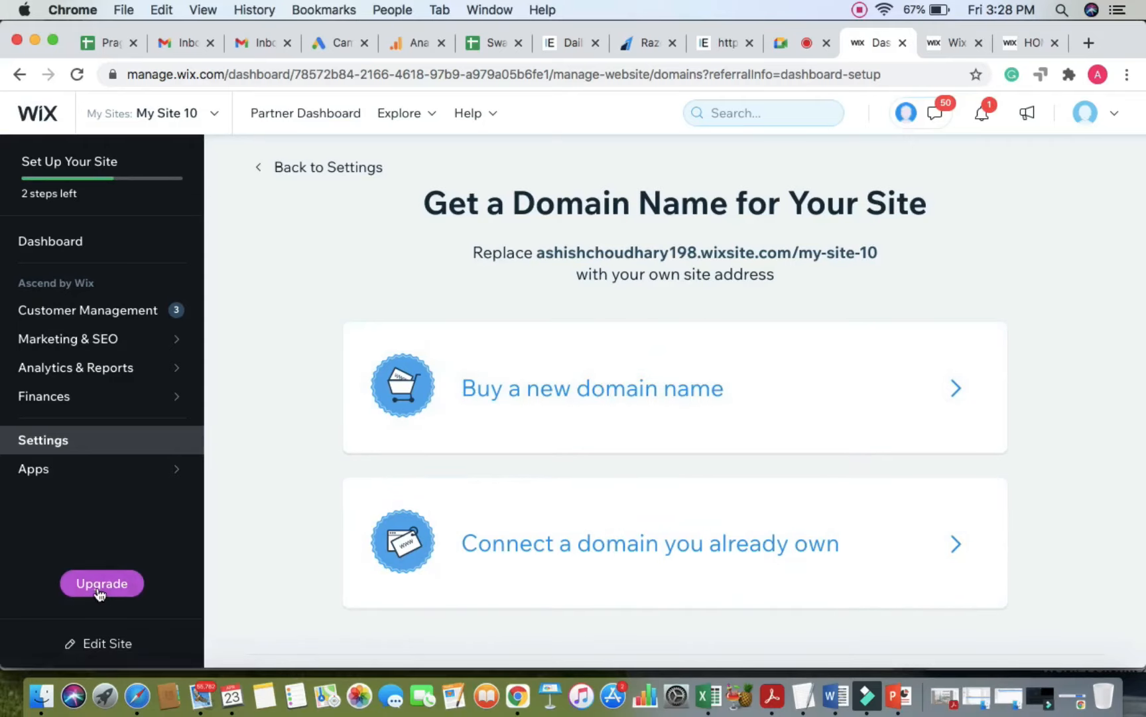
left_click(558, 400)
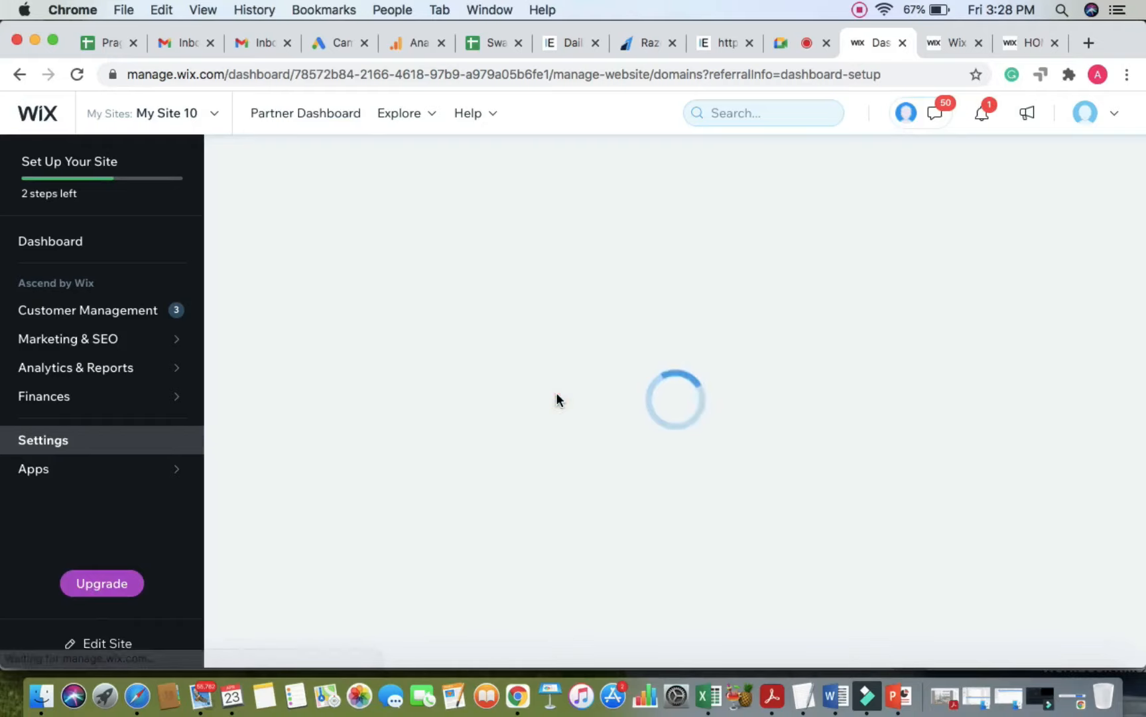
Step: Search for the domain 'Germansprache' and confirm Germansprache.com is available
left_click(556, 394)
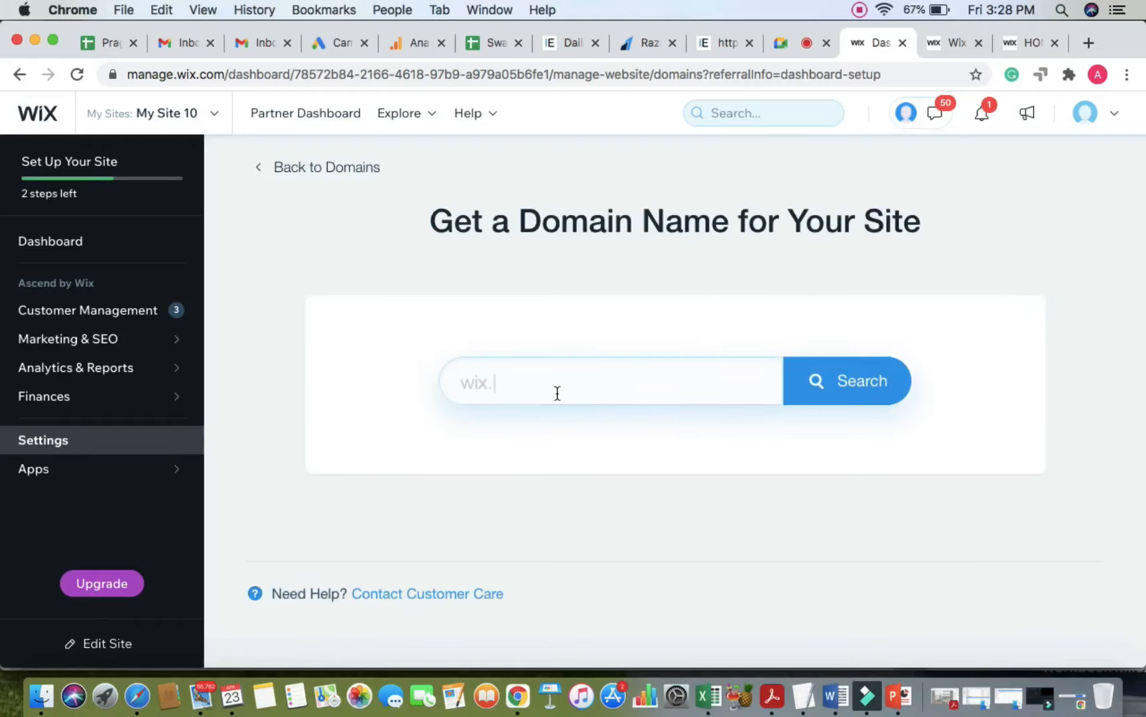
left_click(537, 386)
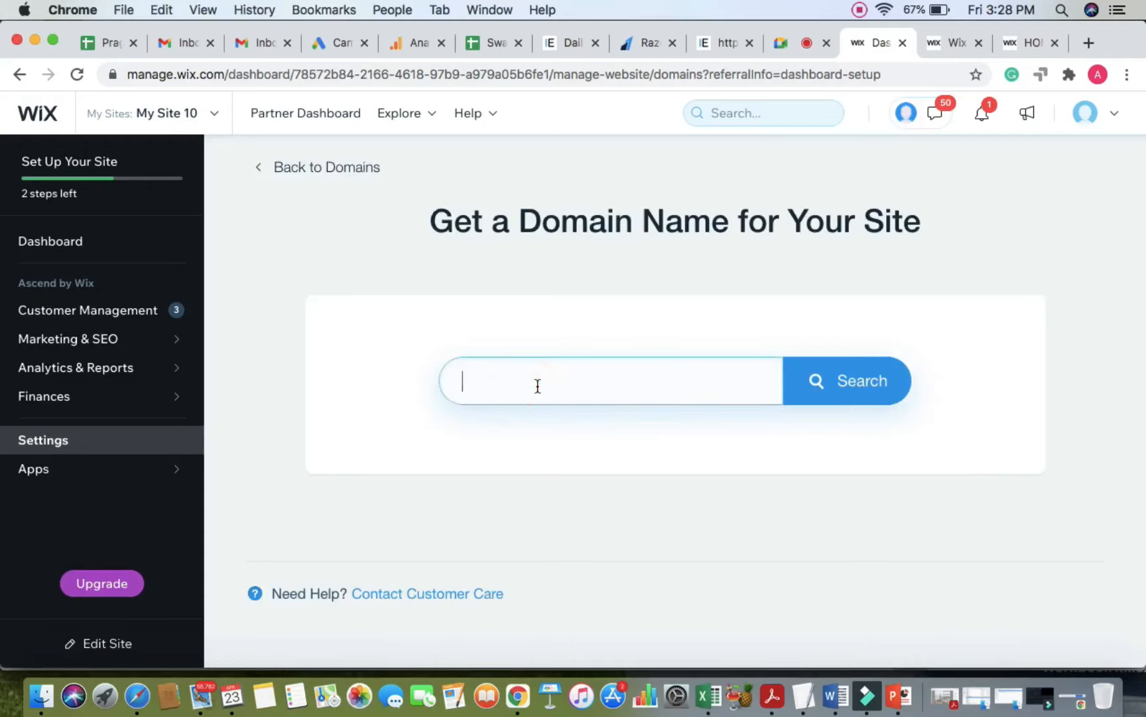
type("GERMAN")
key("BackSpace")
key("BackSpace")
key("BackSpace")
key("BackSpace")
key("BackSpace")
key("BackSpace")
type("Gerem")
key("BackSpace")
key("BackSpace")
type("mansprach")
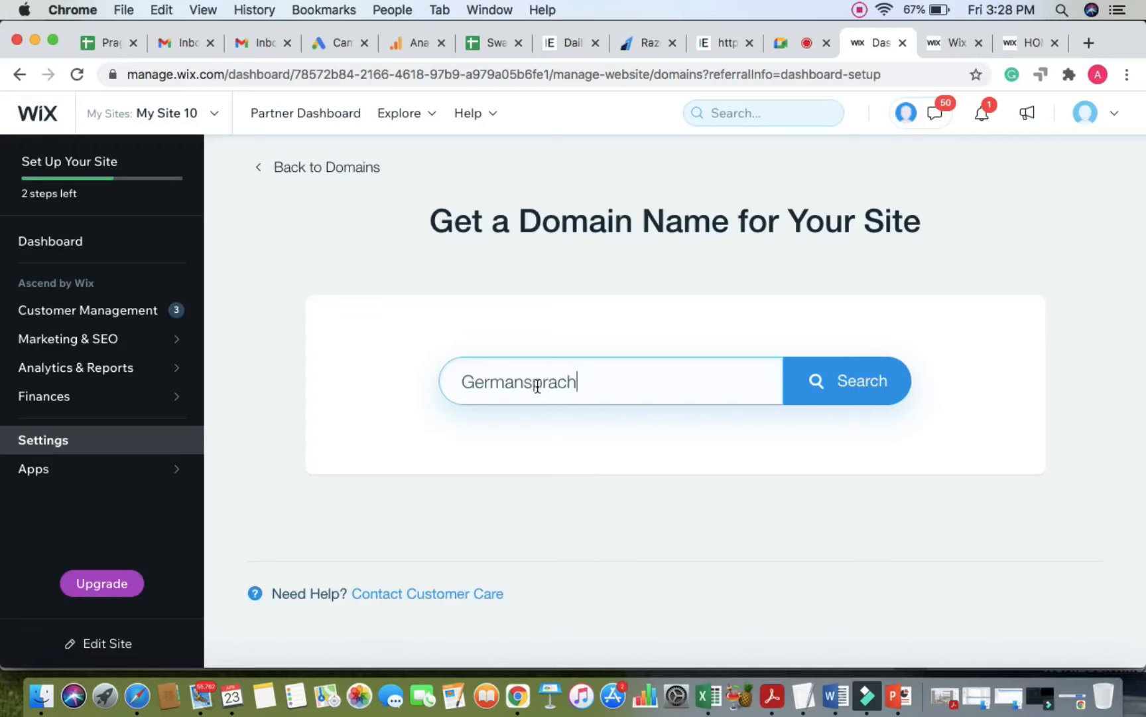
type("e")
key("Return")
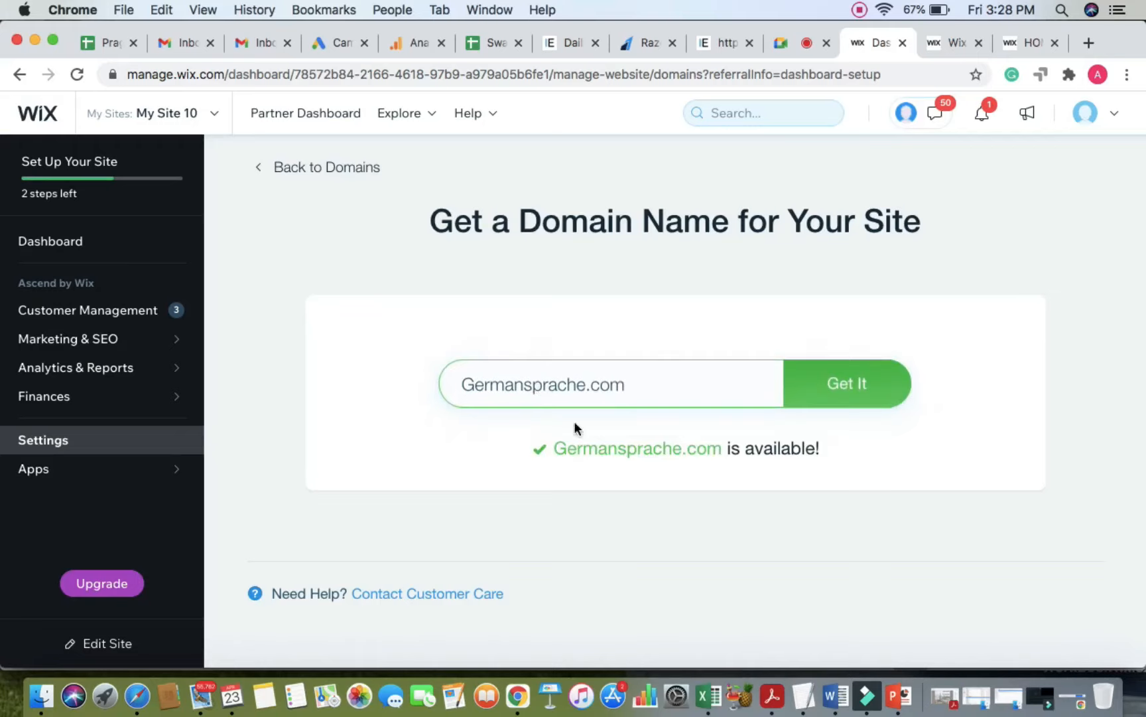
left_click_drag(577, 448, 743, 449)
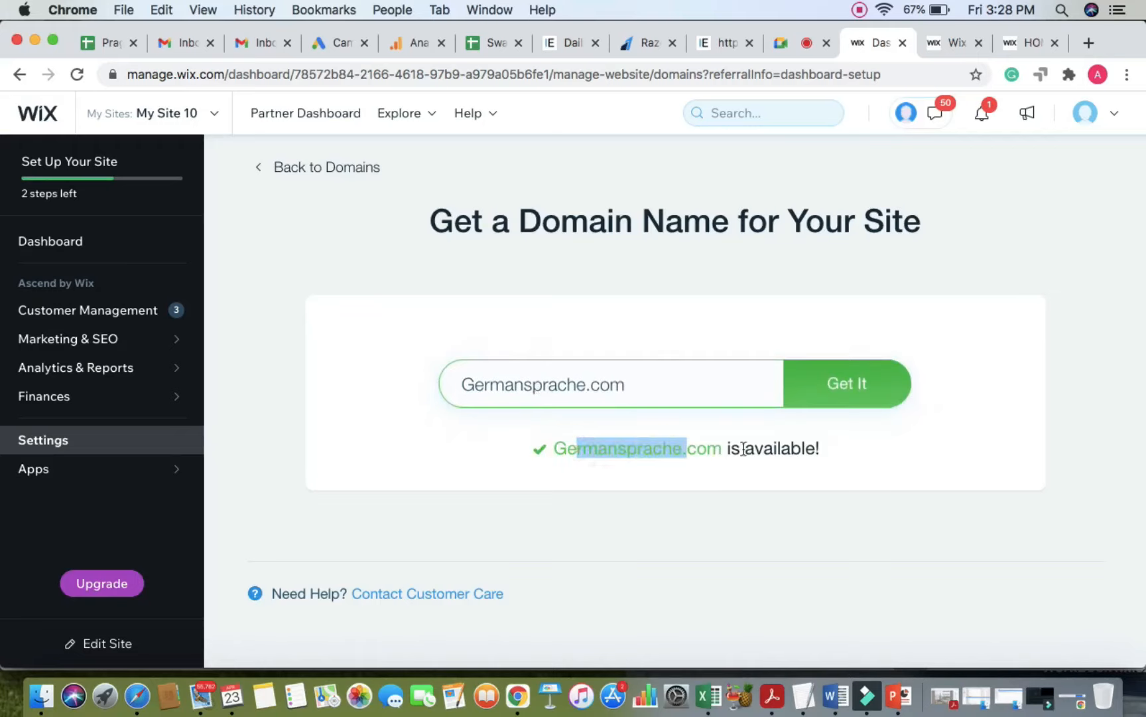
Step: Try to claim Germansprache.com, dismiss the upgrade offer, and return to Google Meet
left_click(855, 393)
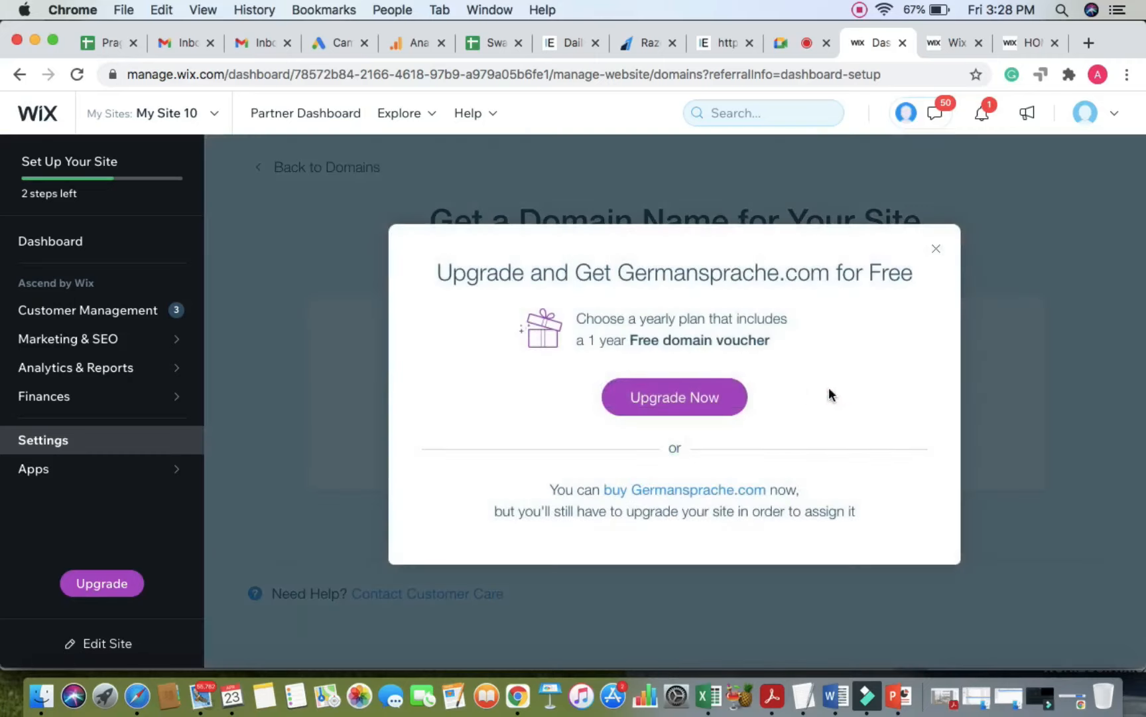
left_click(935, 250)
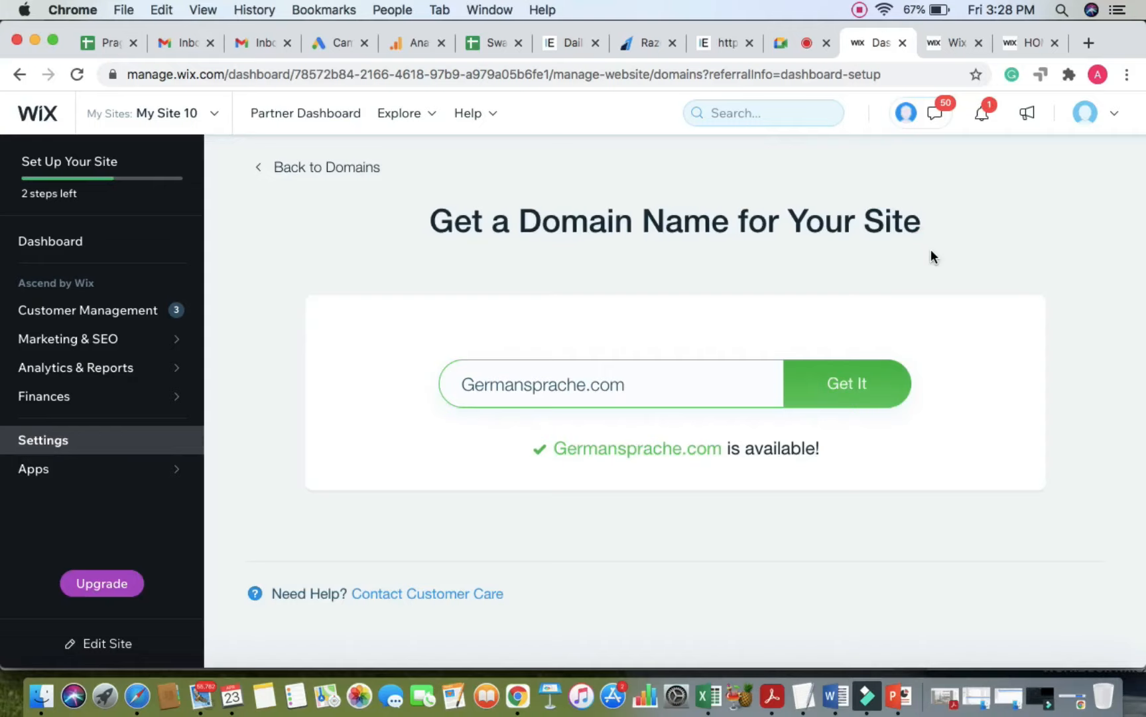
left_click(783, 42)
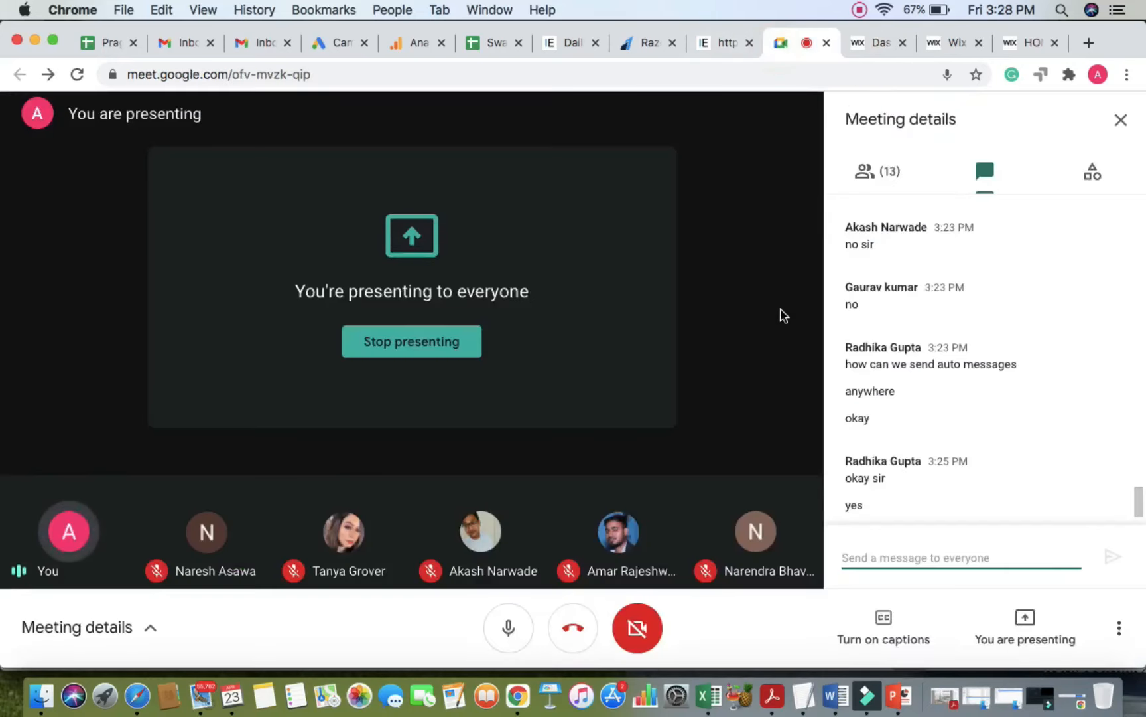
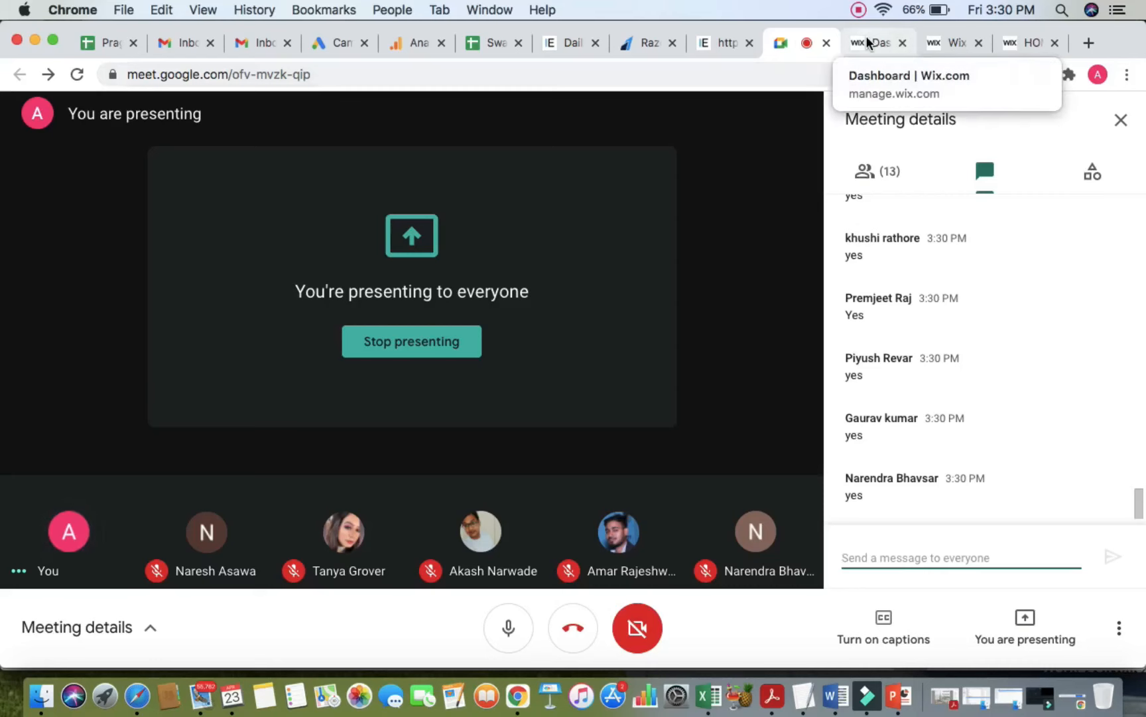
Step: Leave the Meet call, check its chat, then open My Site 10's Wix dashboard home
left_click(949, 41)
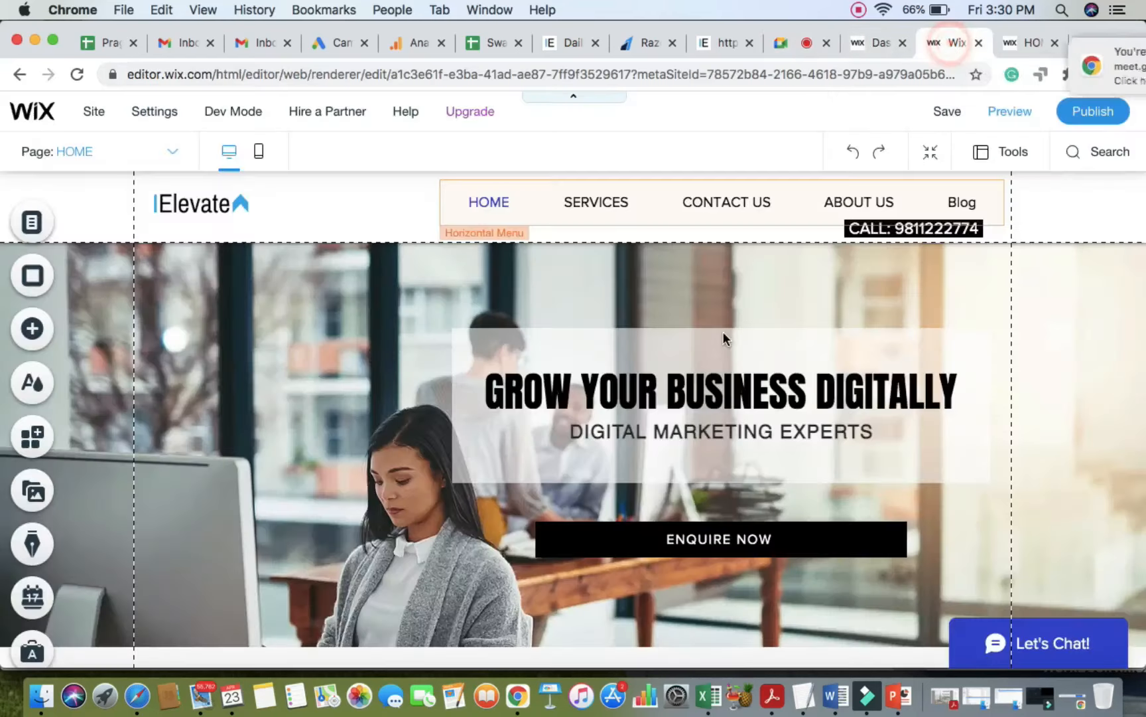
left_click(898, 57)
left_click(879, 40)
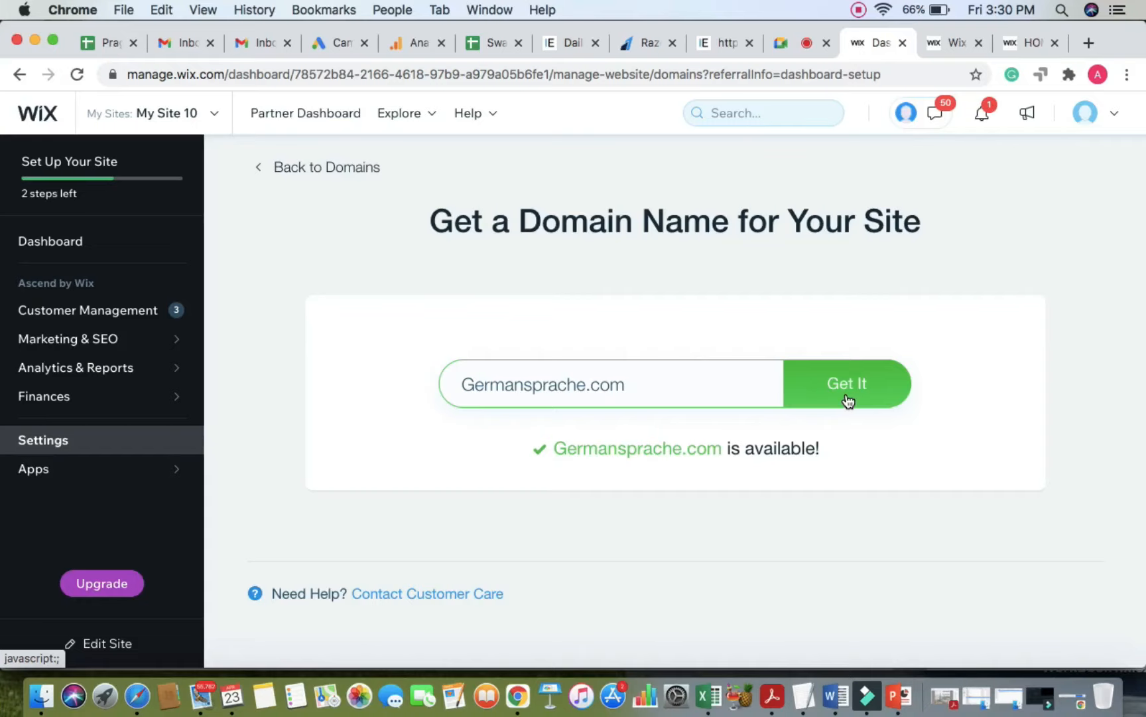
left_click(781, 43)
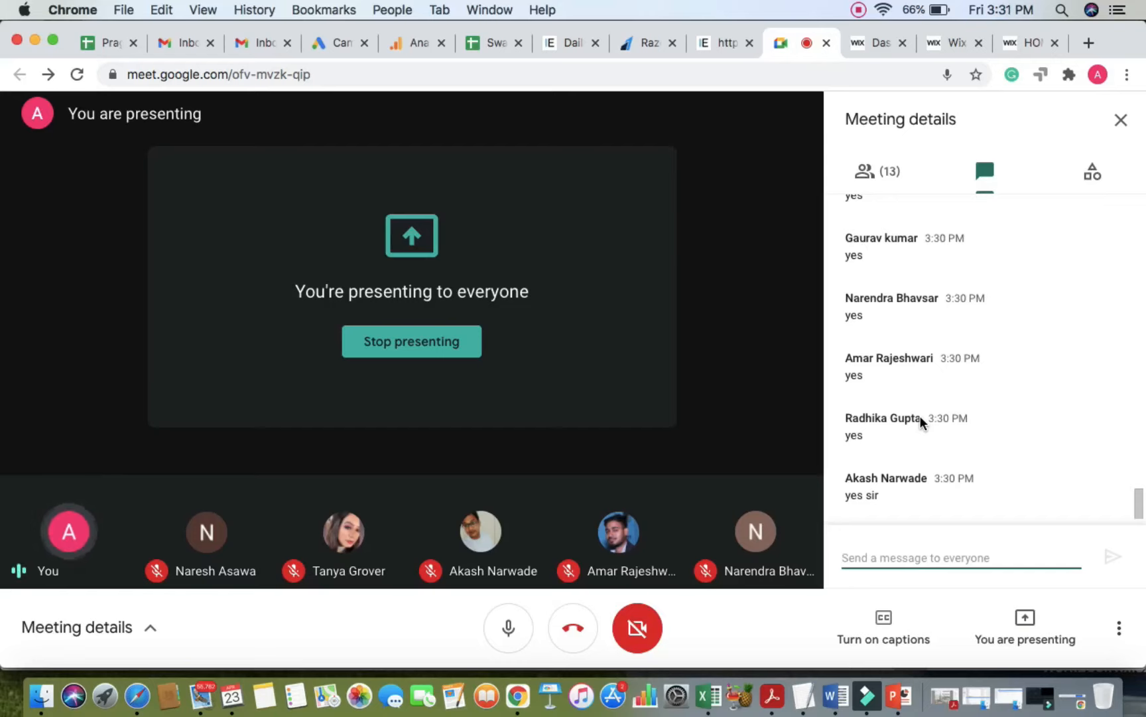
left_click(870, 38)
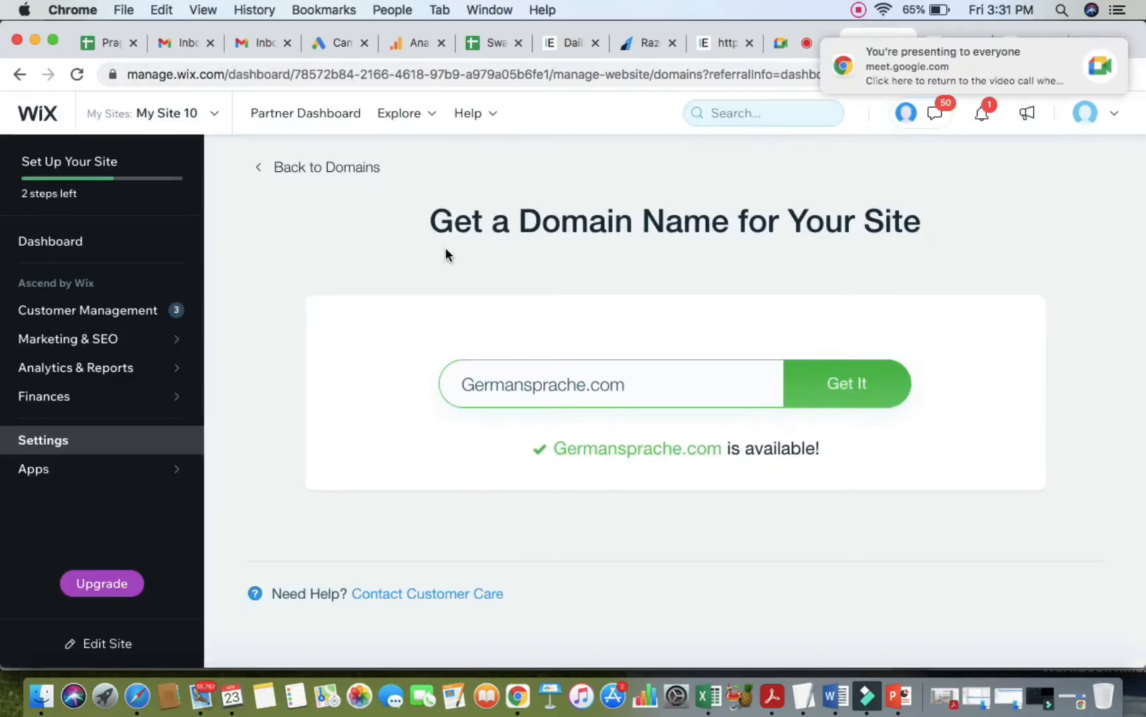
left_click(52, 243)
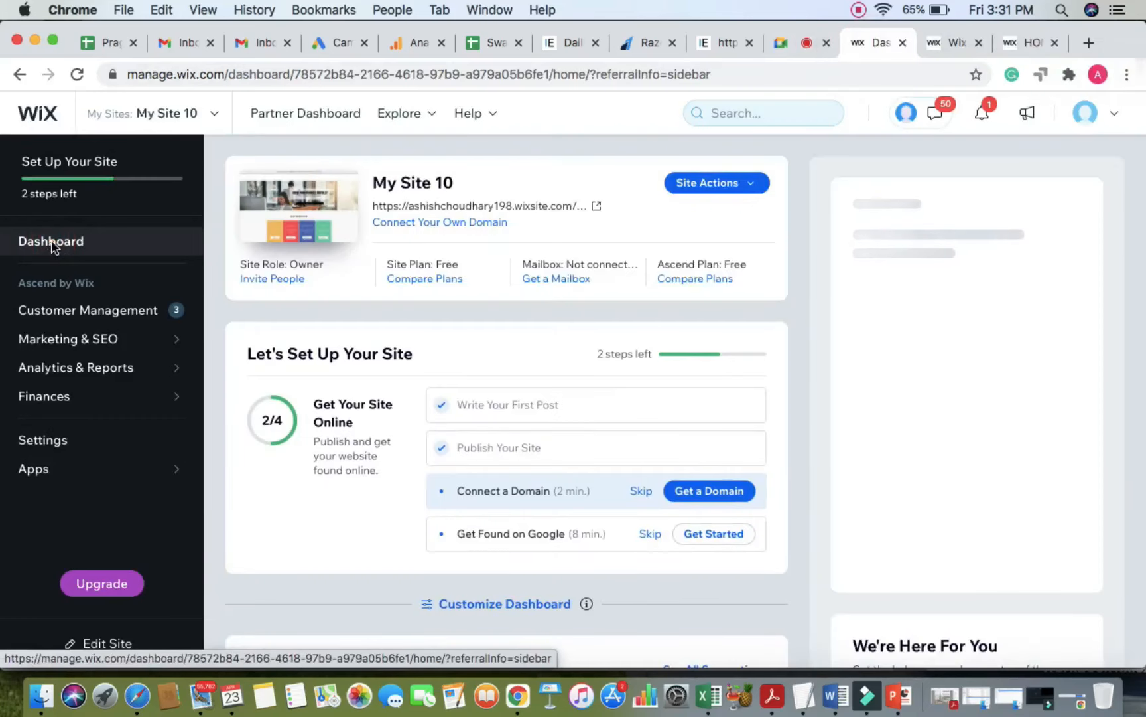
Step: Try 'Connect a domain you already own', dismiss the Premium prompt, and bring up the TextEdit notes
left_click(503, 492)
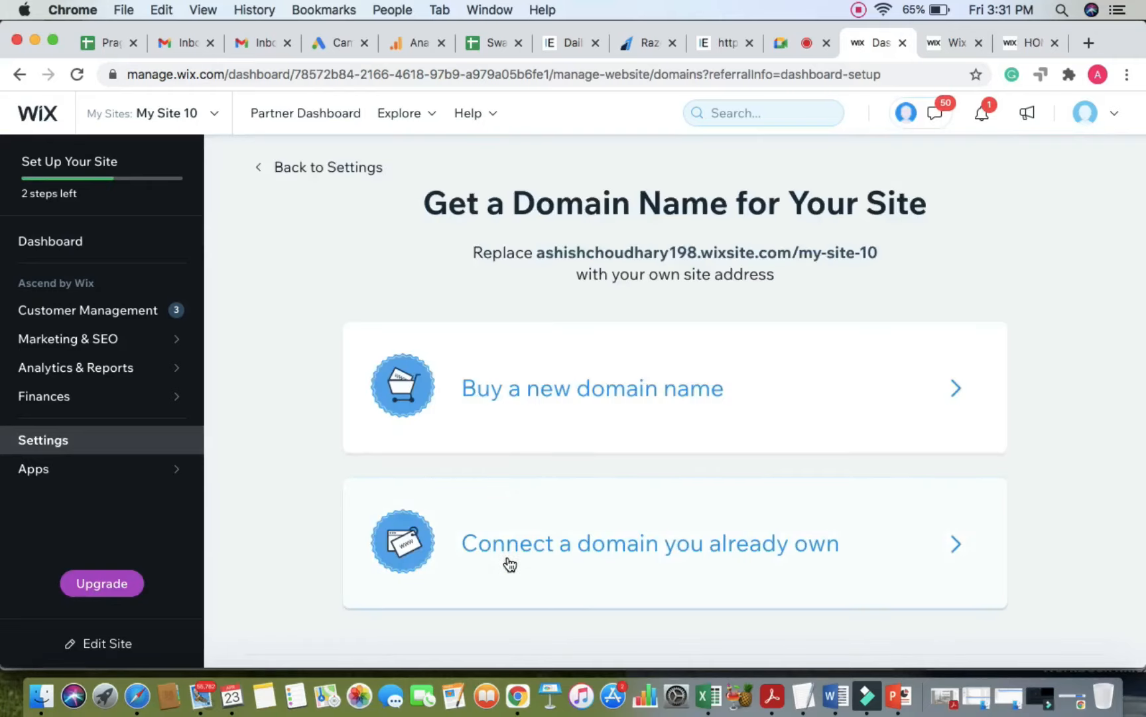
scroll(509, 563, "down", 2)
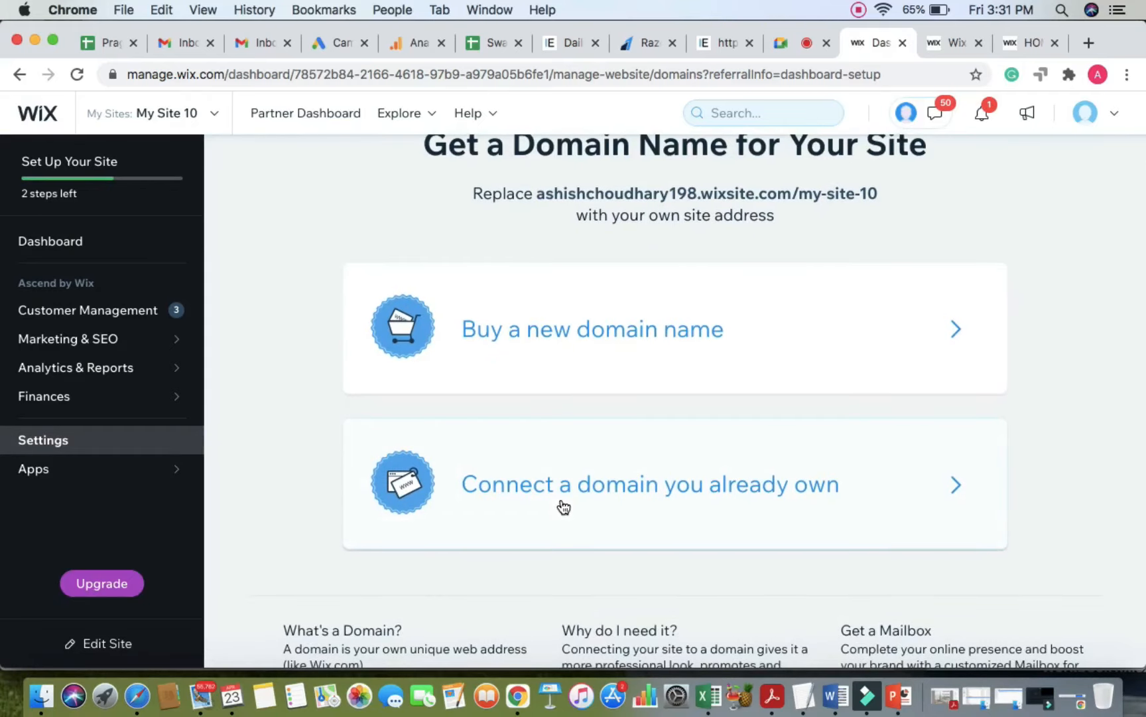
left_click(562, 506)
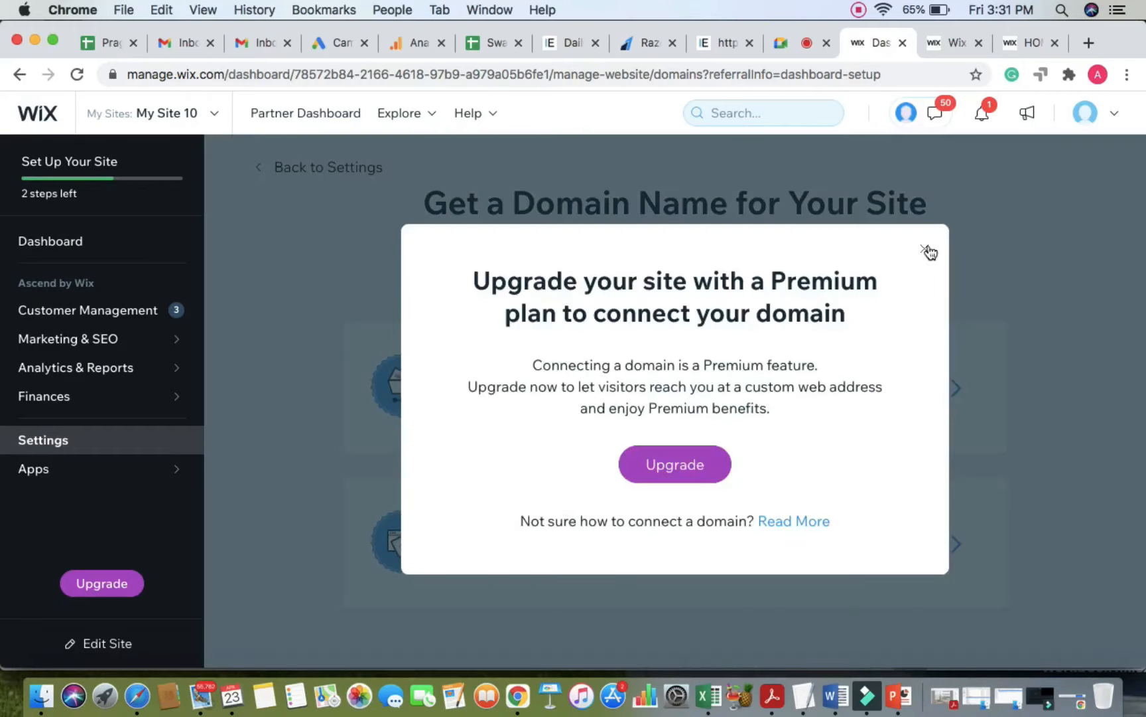
left_click(924, 249)
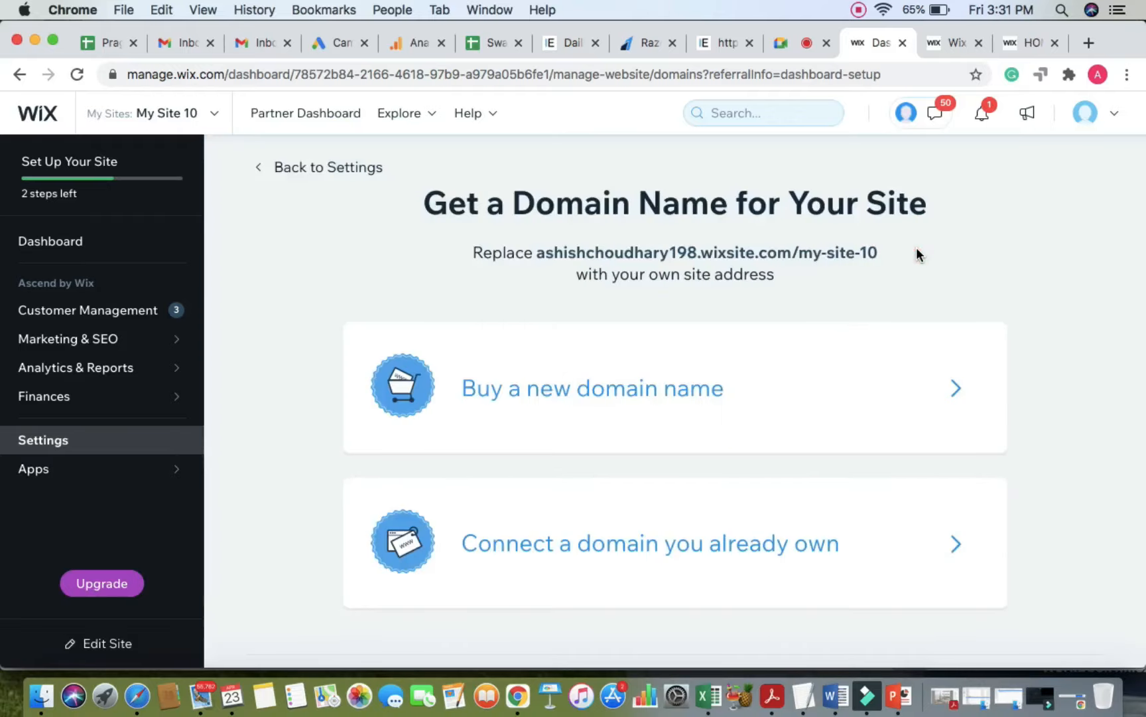
scroll(660, 547, "down", 2)
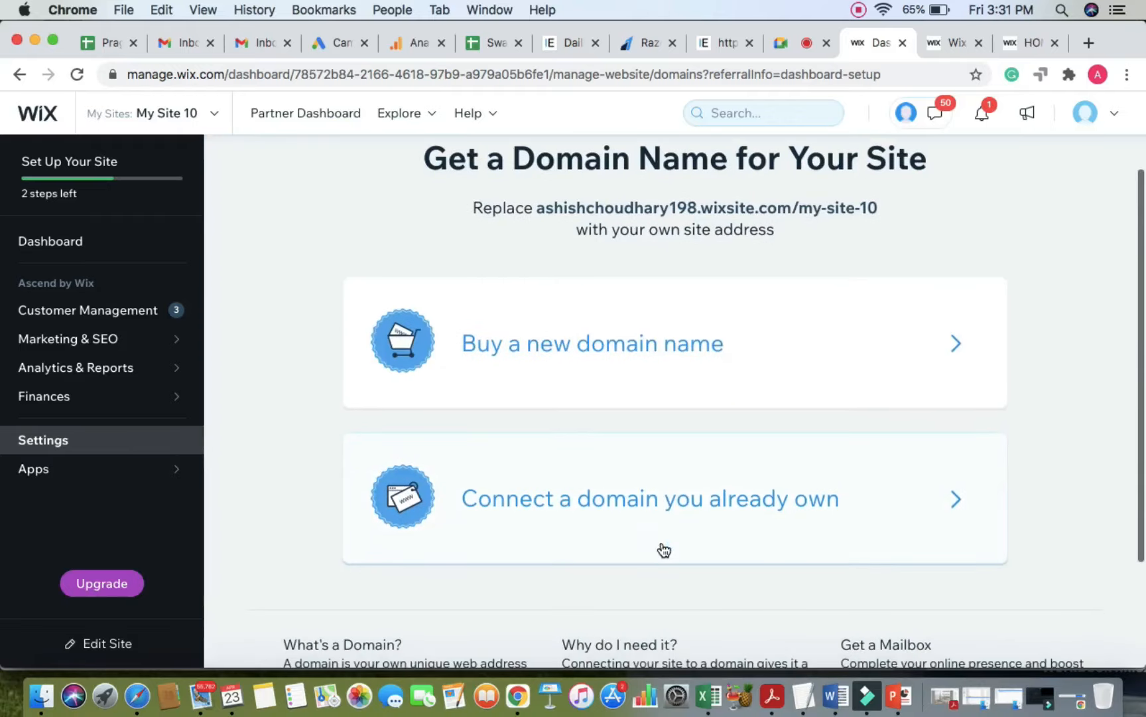
left_click(804, 695)
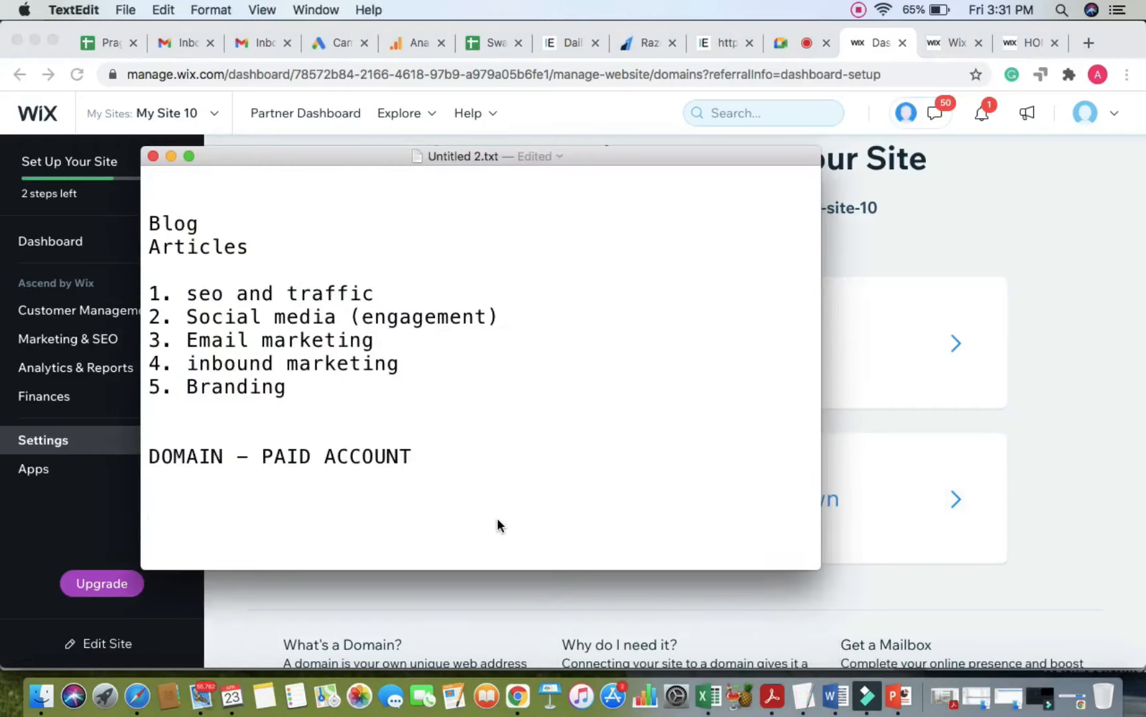
Step: Add the note lines 'Where is your domain located' and 'Dropdown'
type("Where is your ")
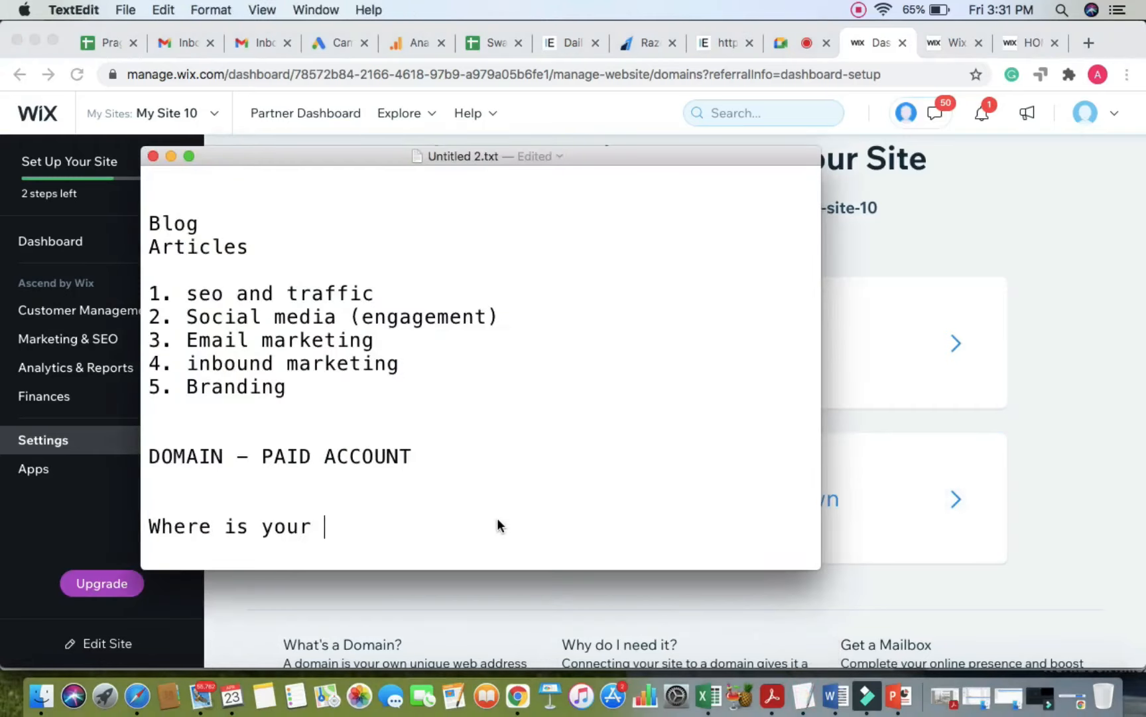
type("domain locates")
key("BackSpace")
type("d")
key("Return")
type("Dropdonw")
key("BackSpace")
key("BackSpace")
type("wn")
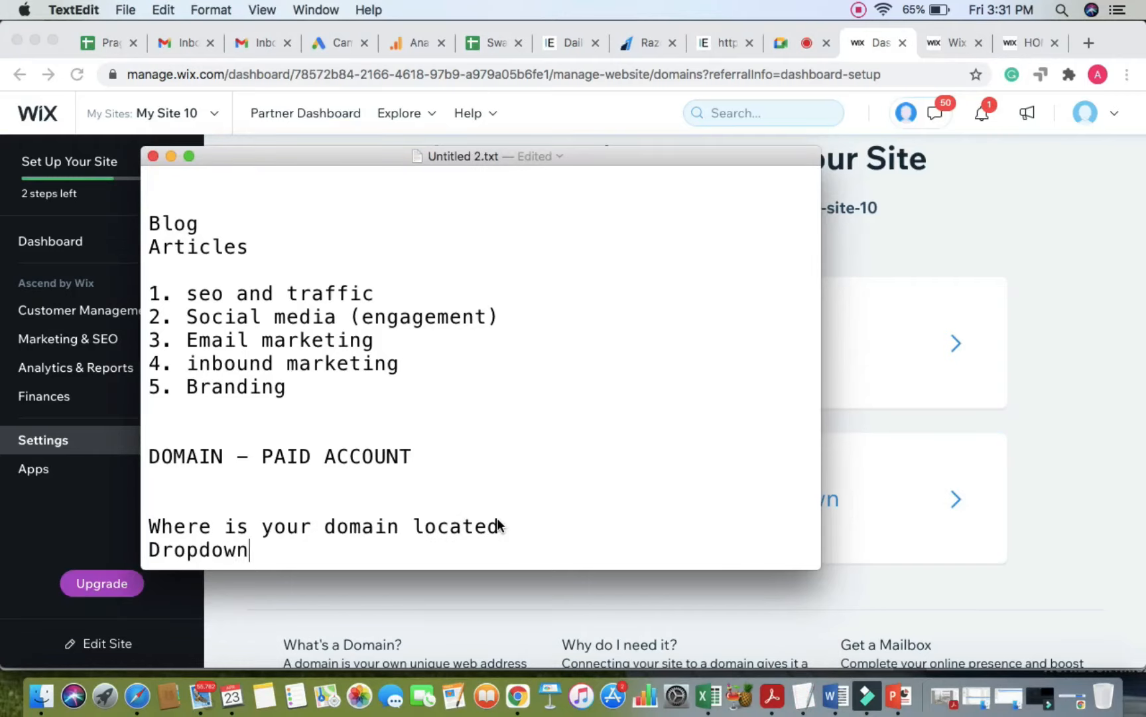
key("Return")
key("Return")
key("Return")
key("Return")
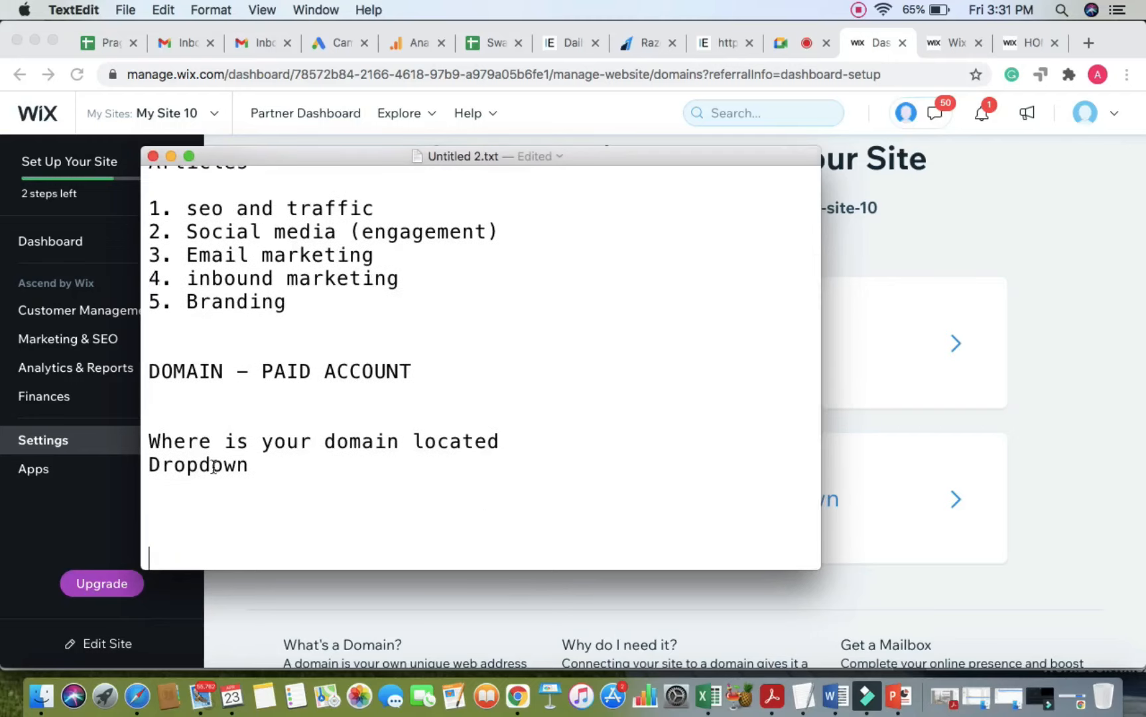
Step: Add the line 'Please change nameservers in godaddy' below Dropdown
triple_click(213, 466)
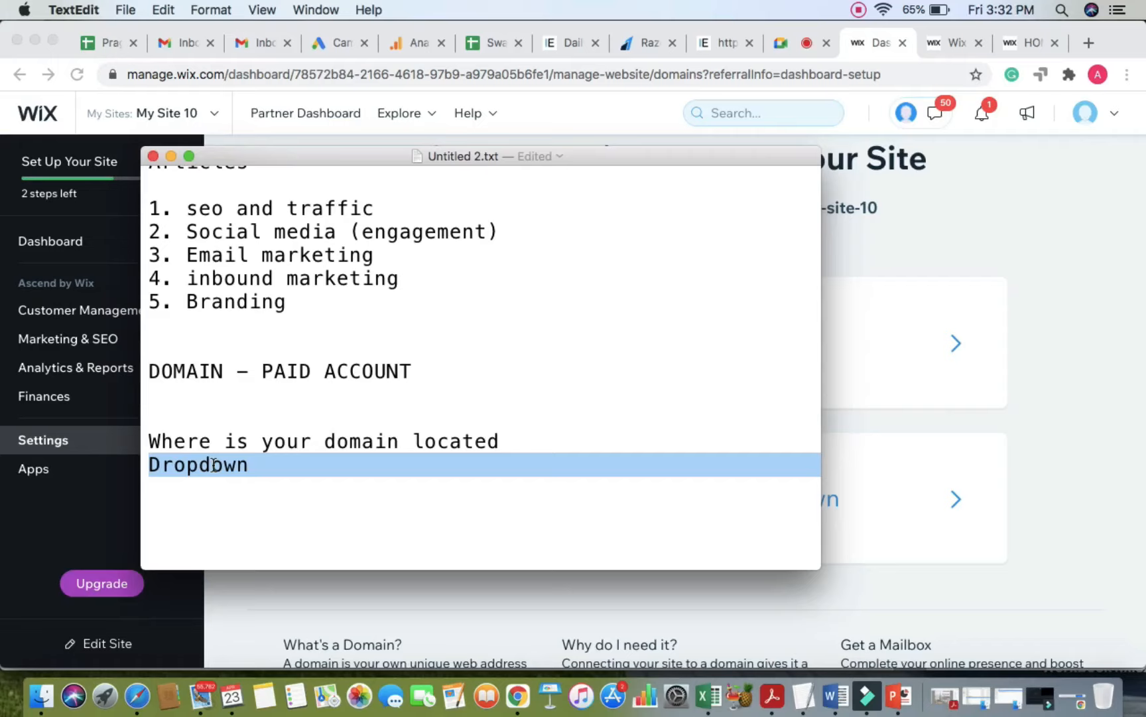
left_click(266, 469)
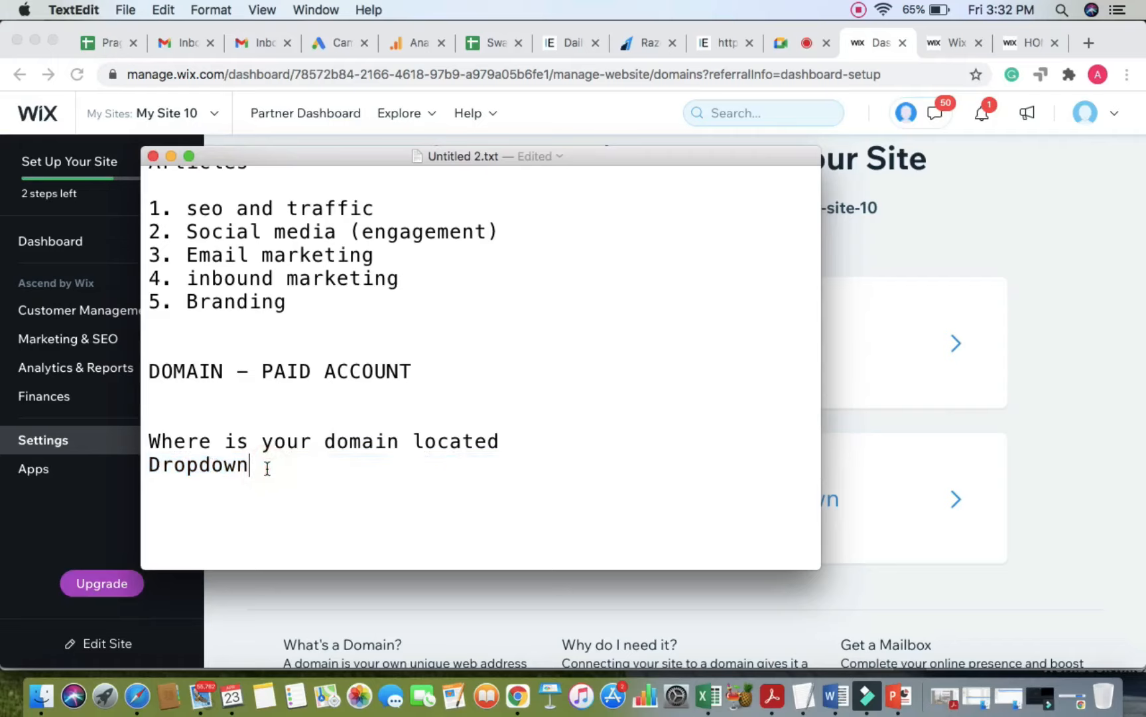
key("Return")
key("Return")
scroll(267, 468, "down", 3)
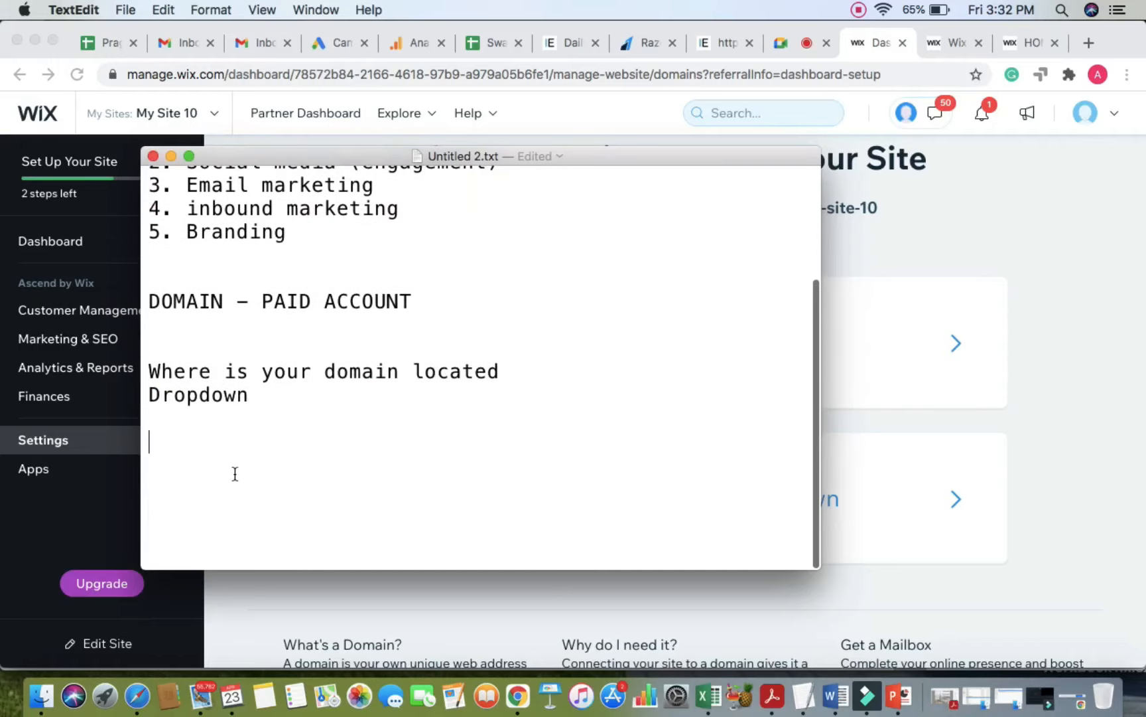
type("Please change ")
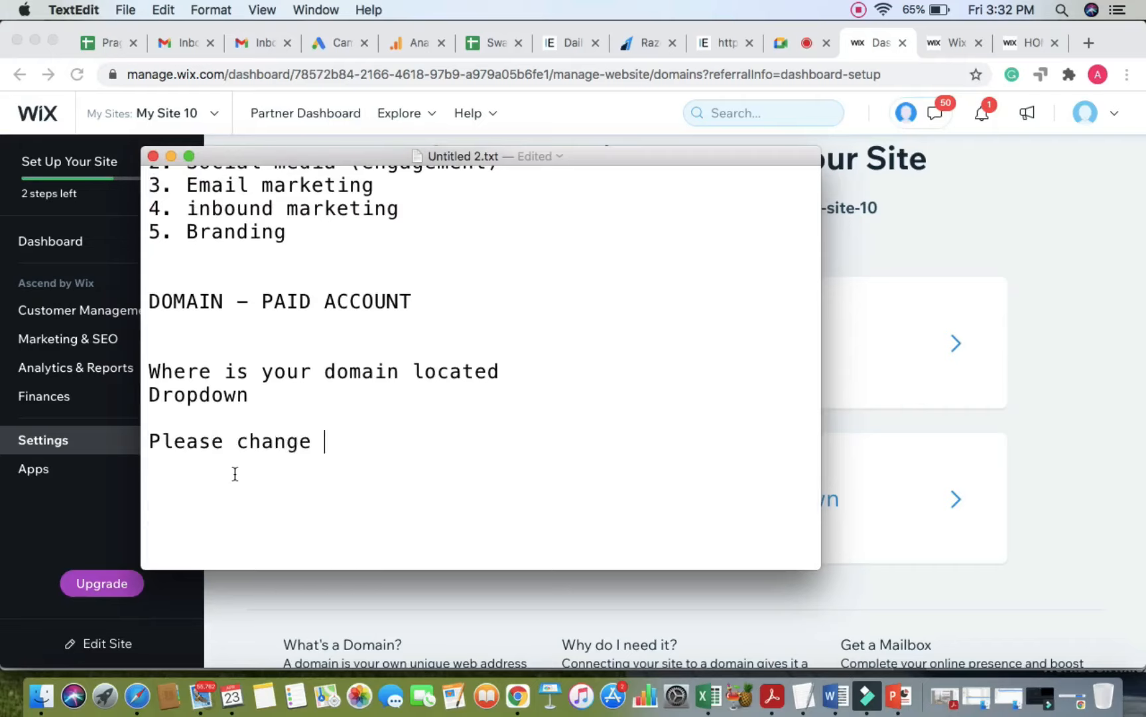
type("nameserver")
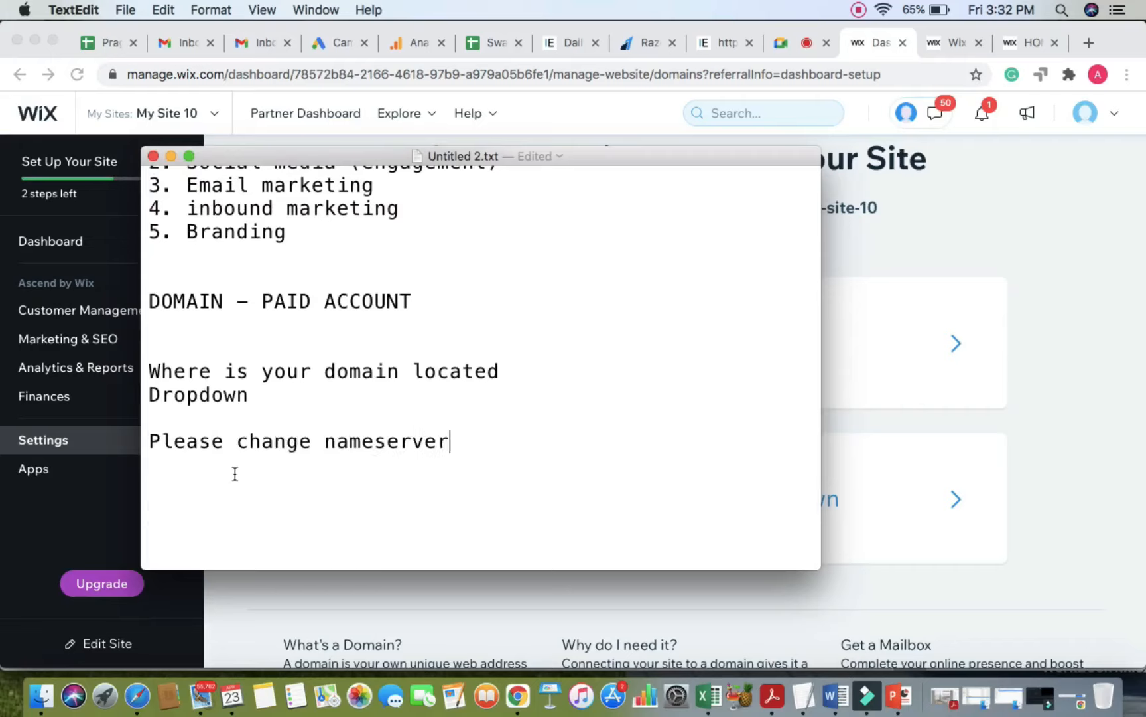
type("s in")
key("BackSpace")
key("BackSpace")
key("BackSpace")
type("in godaddy")
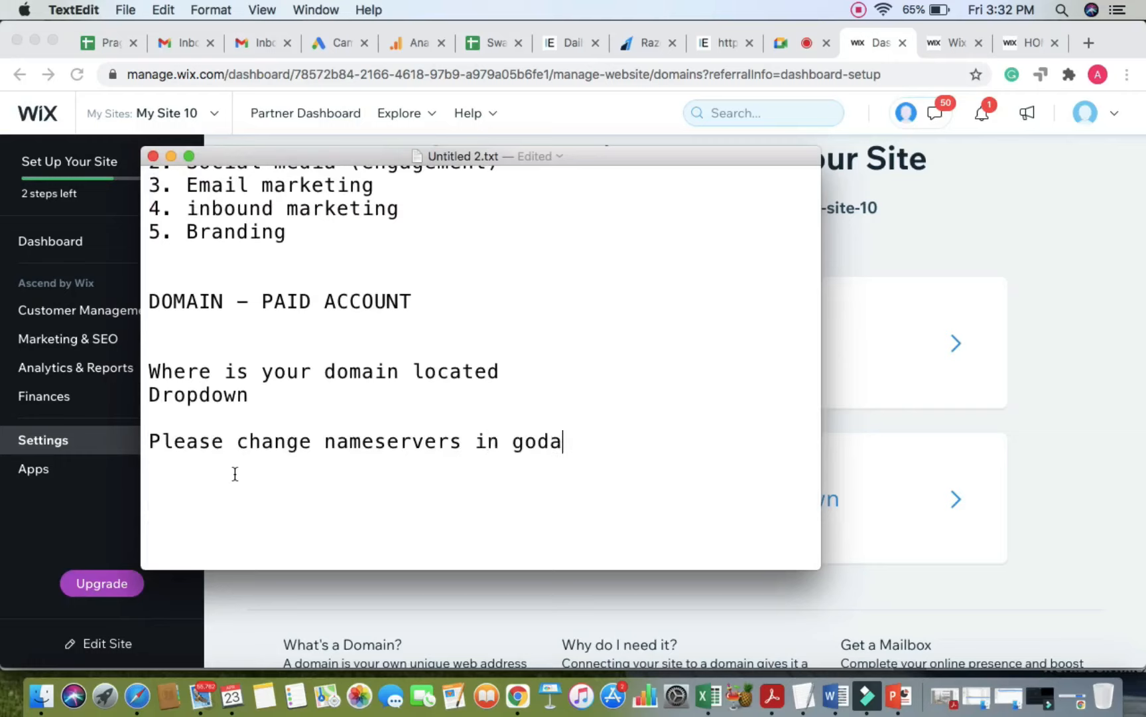
key("Return")
key("Return")
Step: Add the line 'Domain - DNS ( Domain name servers)', then return to the Meet call
double_click(392, 442)
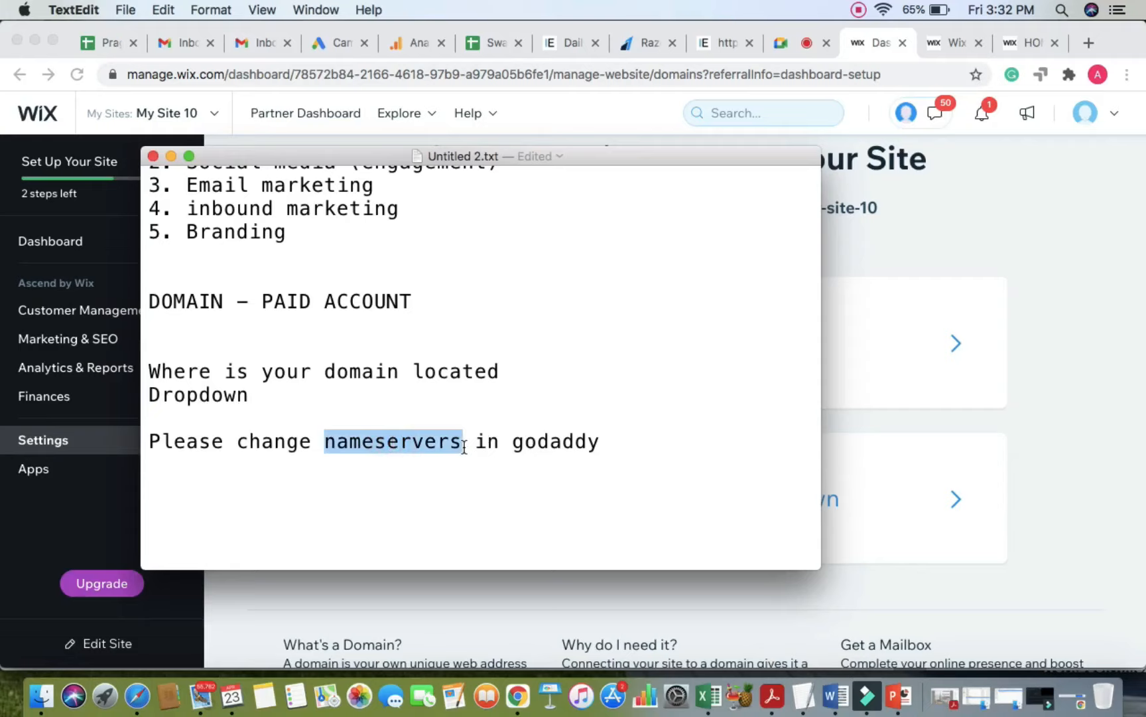
left_click(614, 441)
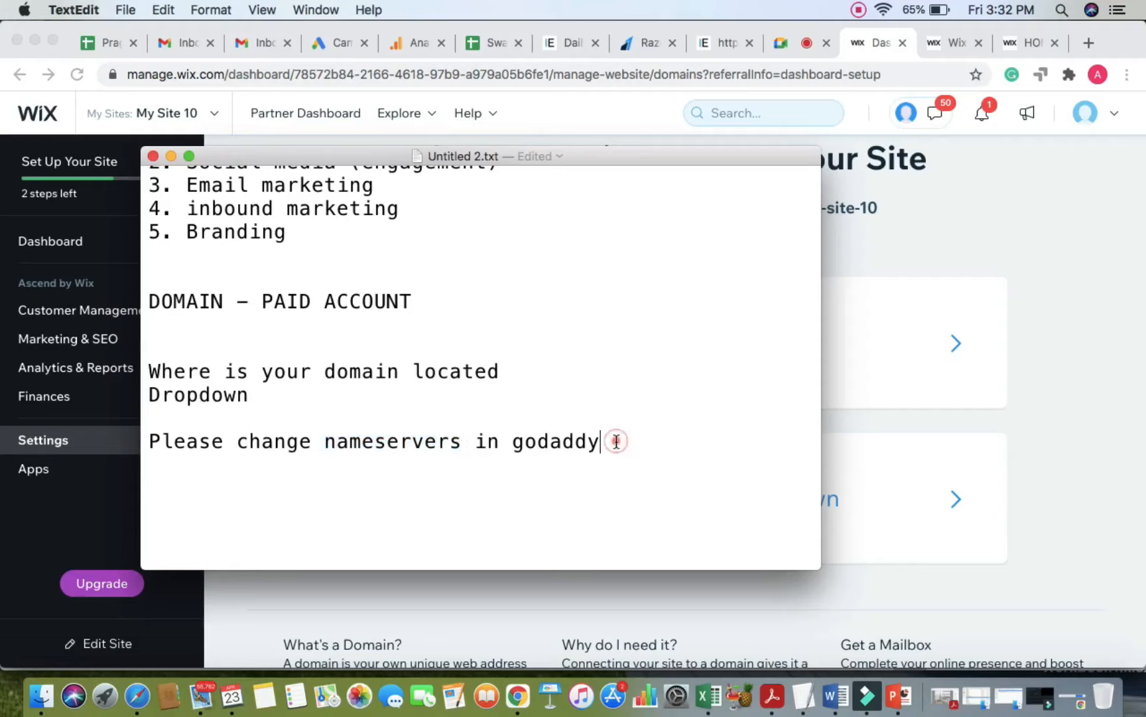
key("Return")
key("Return")
type("DOmai")
key("BackSpace")
key("BackSpace")
key("BackSpace")
key("BackSpace")
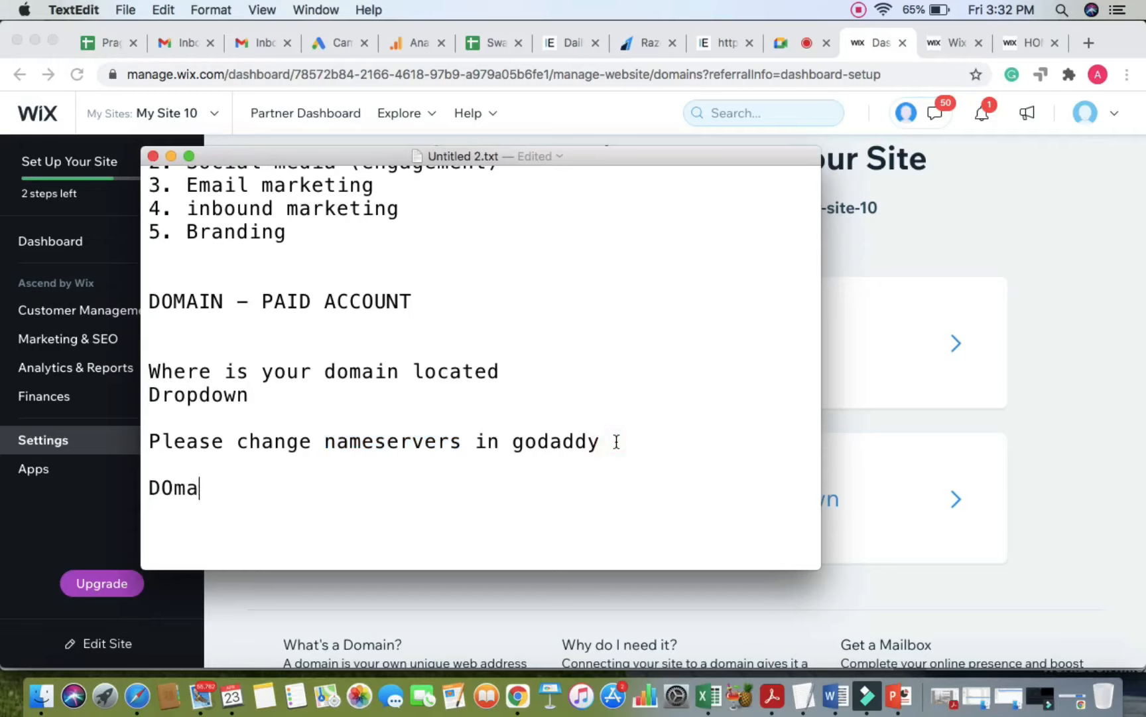
type("omain - DNS")
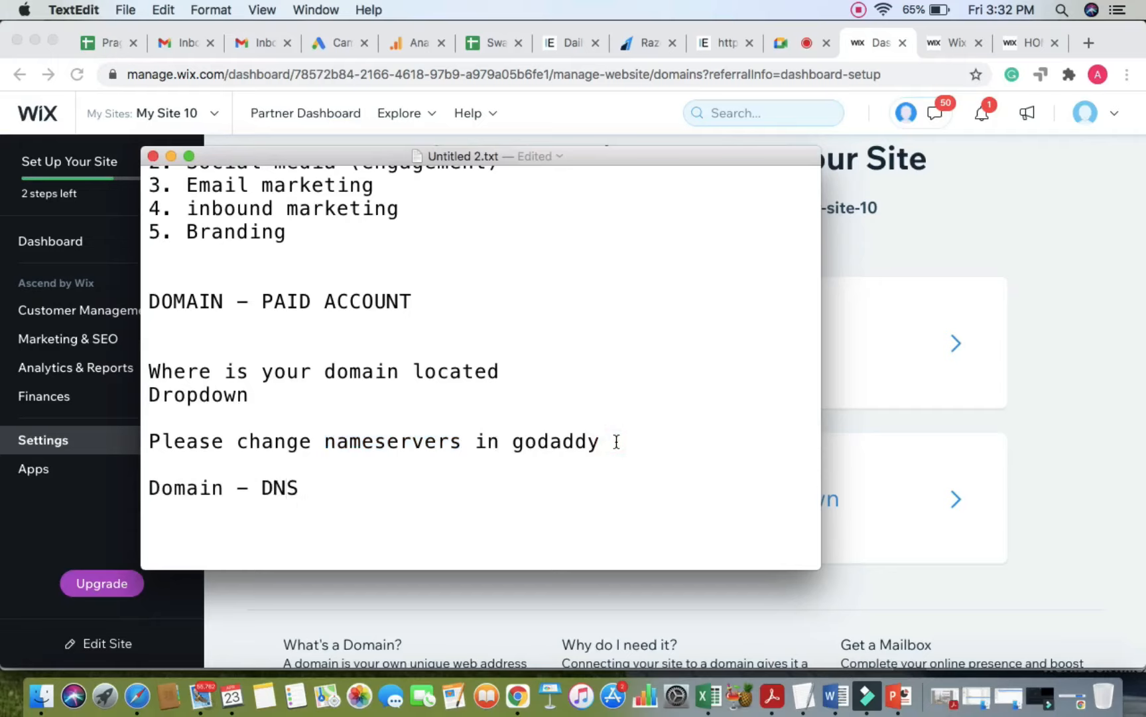
type(" ( Domain name serve")
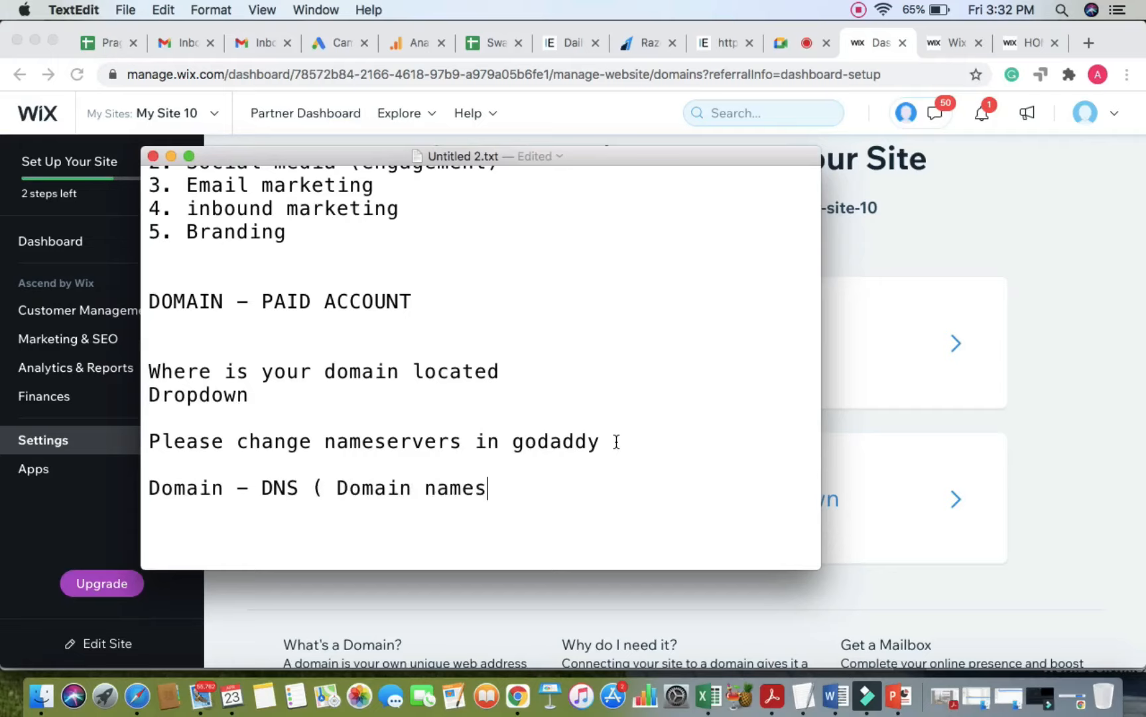
type("rs)")
key("Left")
key("Left")
key("Left")
key("Left")
key("Left")
key("Left")
key("Left")
key("Left")
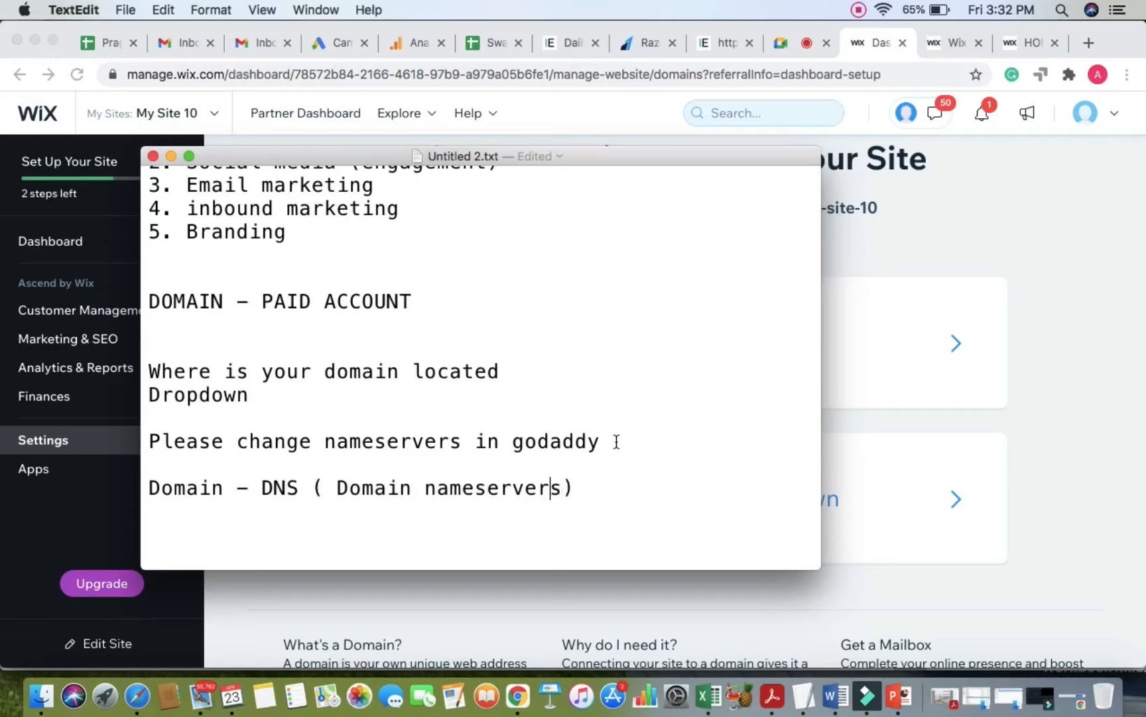
left_click(624, 488)
scroll(627, 488, "down", 2)
scroll(626, 488, "down", 1)
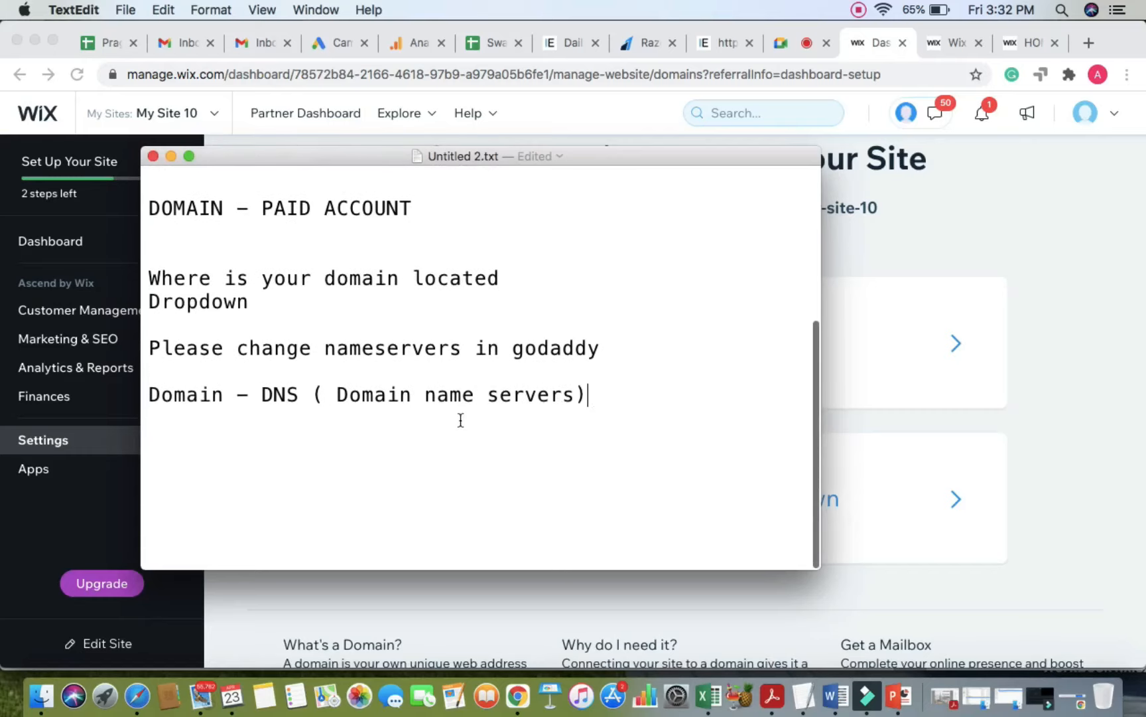
left_click(780, 43)
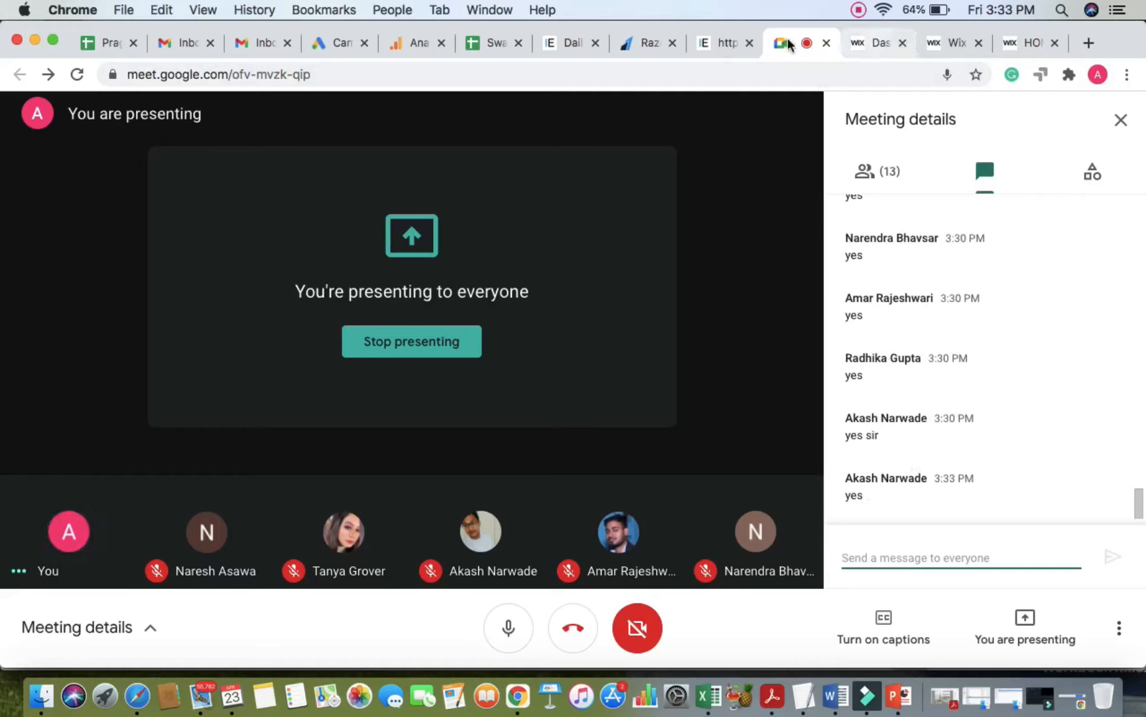
Step: Back in TextEdit, add 'Link 1' and 'Link 2' lines below the DNS note
left_click(945, 39)
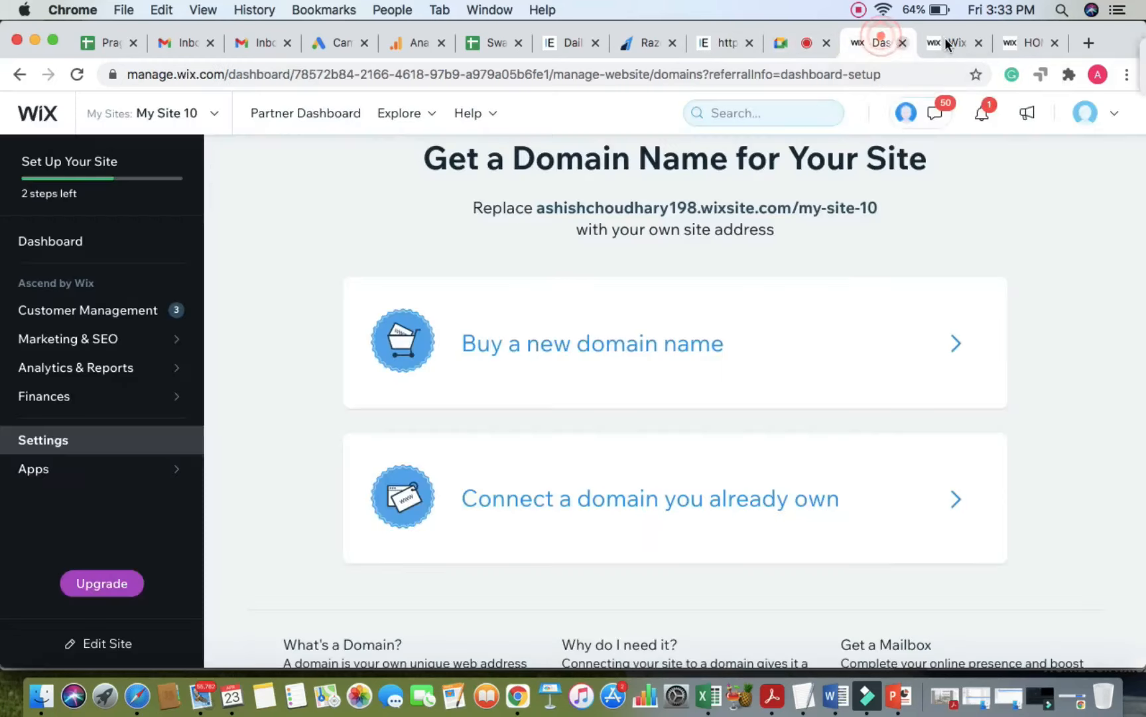
key("super+Tab")
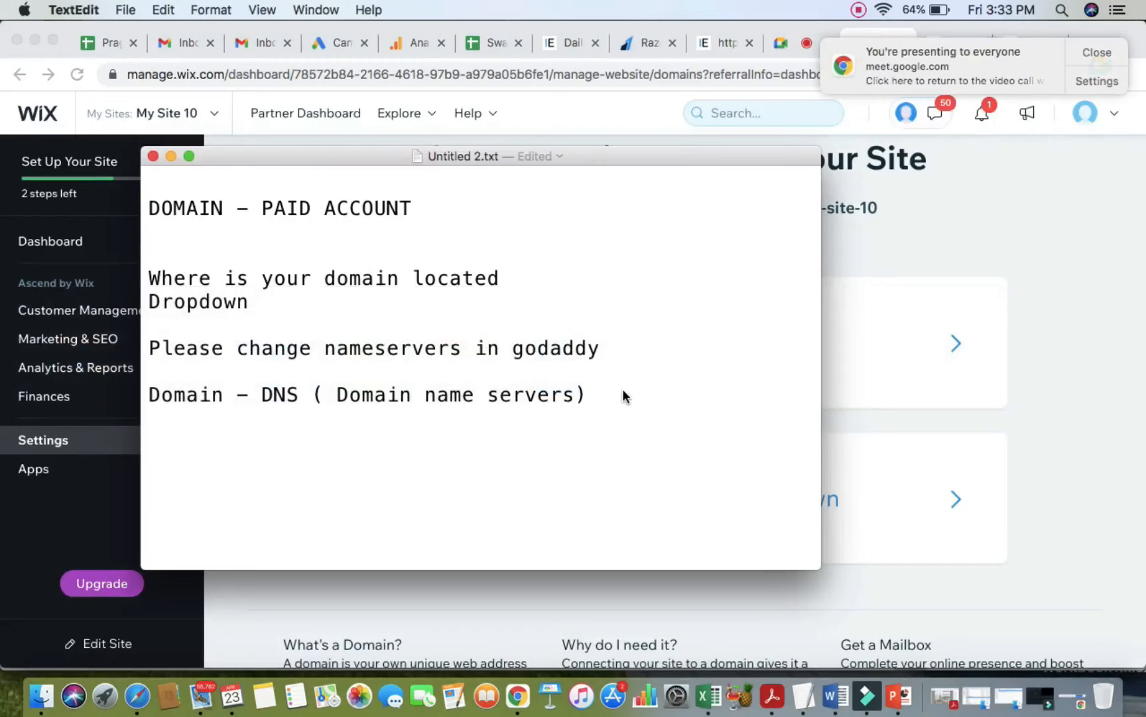
key("Return")
type("Link1")
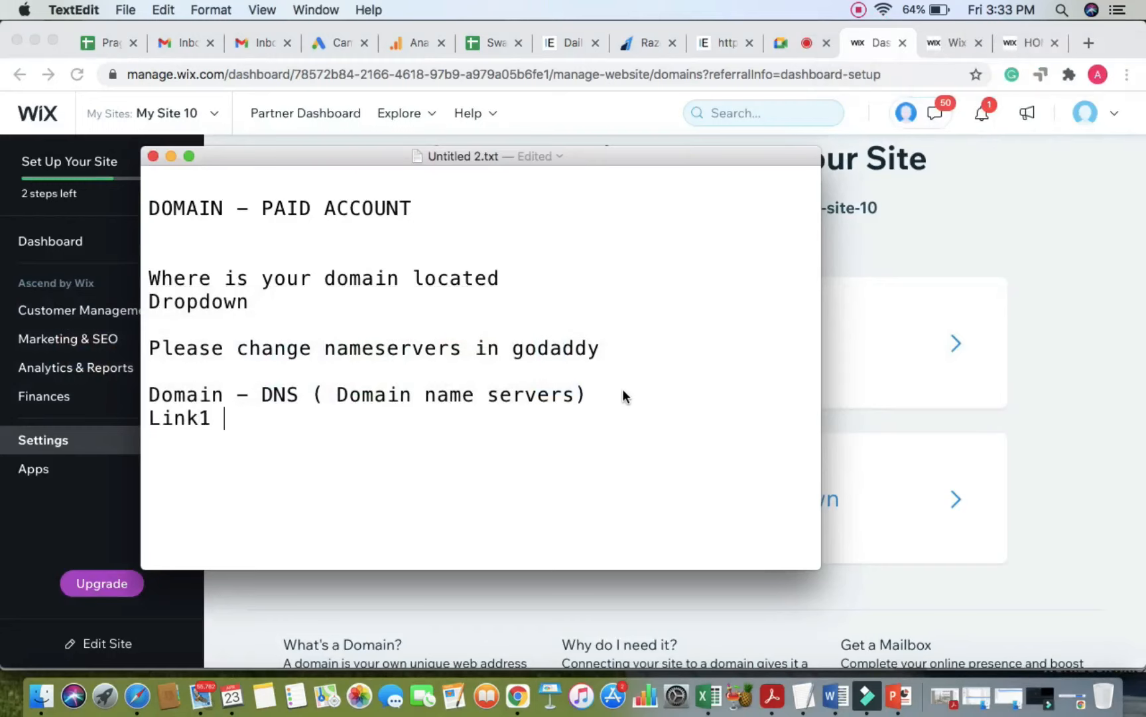
key("BackSpace")
key("BackSpace")
type("1")
key("Return")
type("Link ")
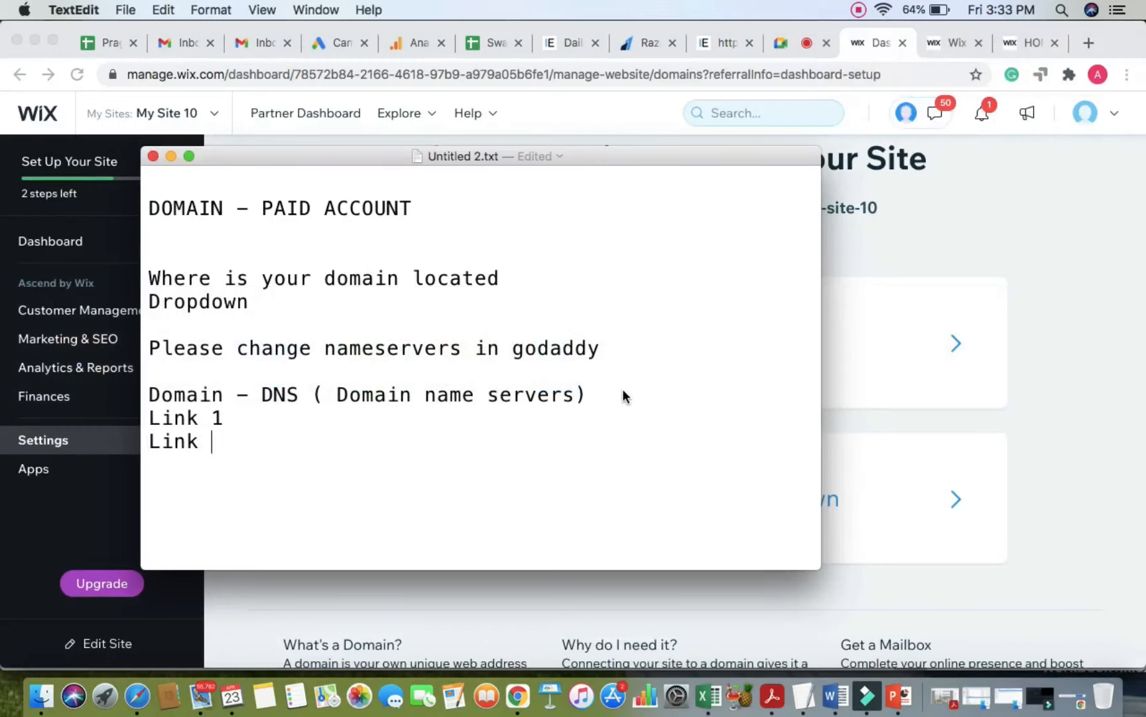
type("1")
key("BackSpace")
key("BackSpace")
type("2")
Step: Insert a blank line before the link lines and add dashes to read 'Link 1 -' and 'Link 2 -'
left_click(586, 394)
key("Return")
left_click(269, 451)
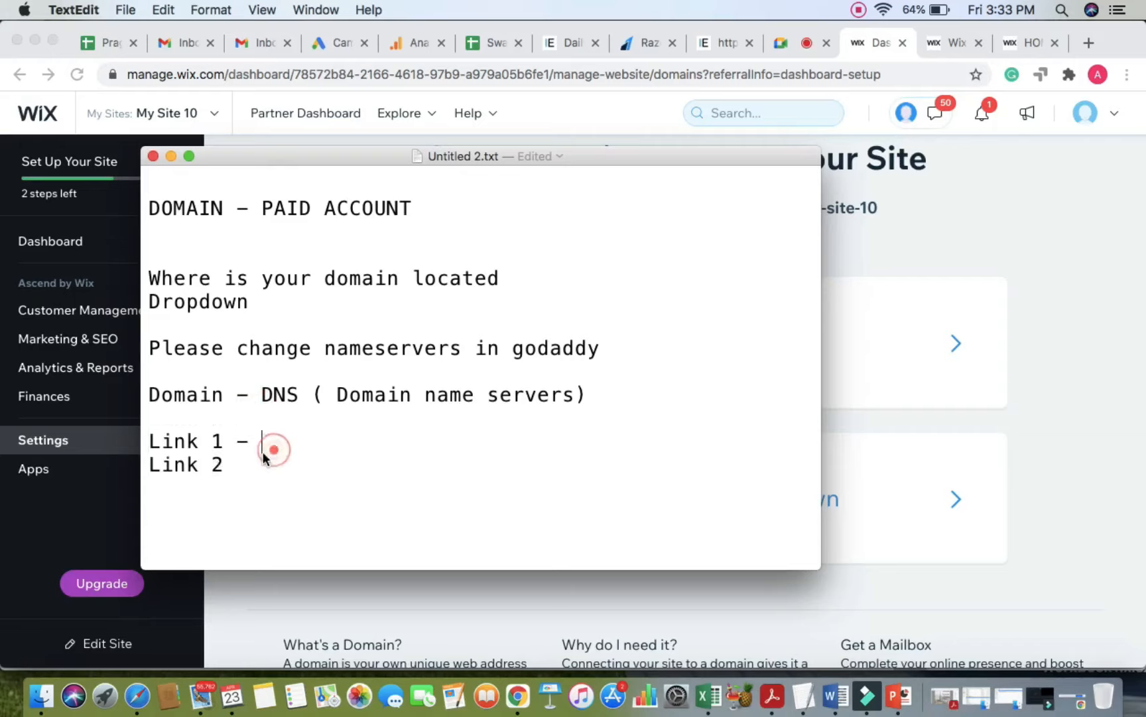
left_click(255, 461)
type("-")
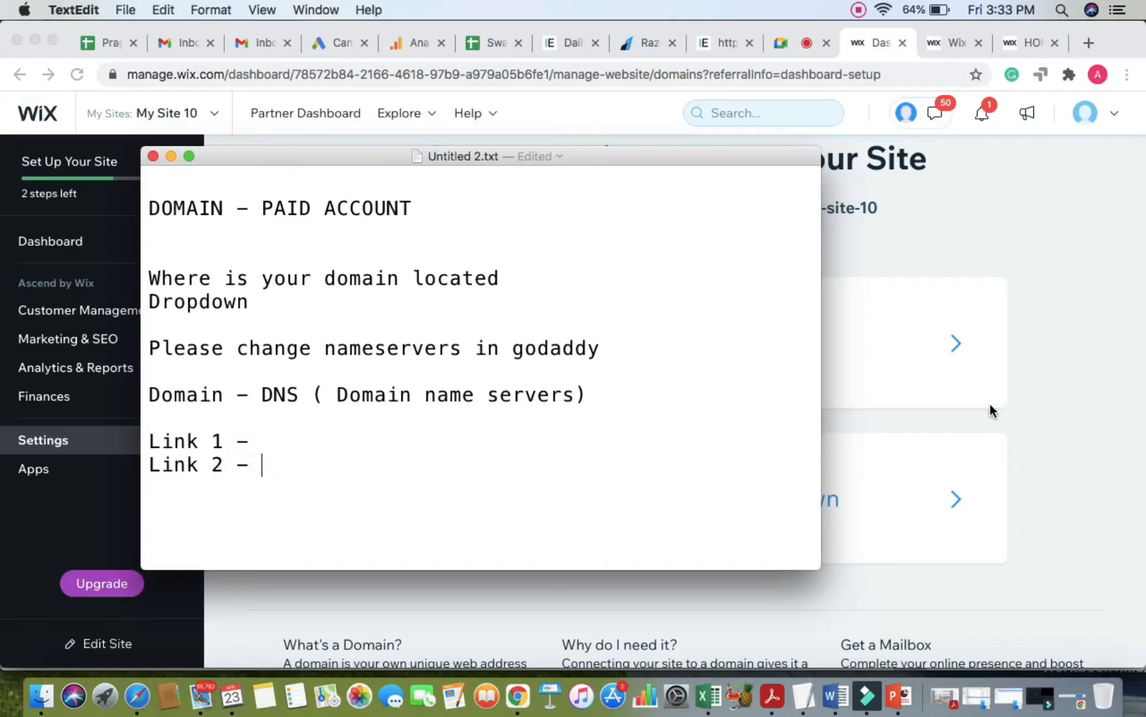
Step: Highlight the note's lines one by one, ending with both Link lines, then open a new Chrome tab
scroll(237, 302, "up", 2)
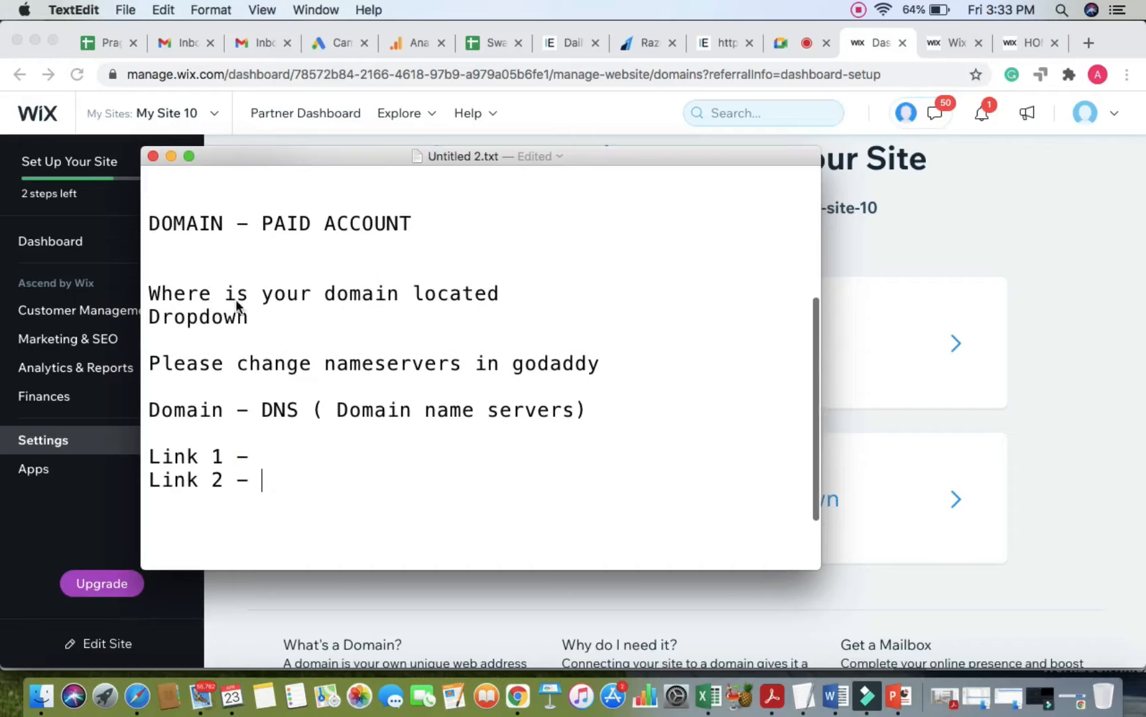
triple_click(262, 293)
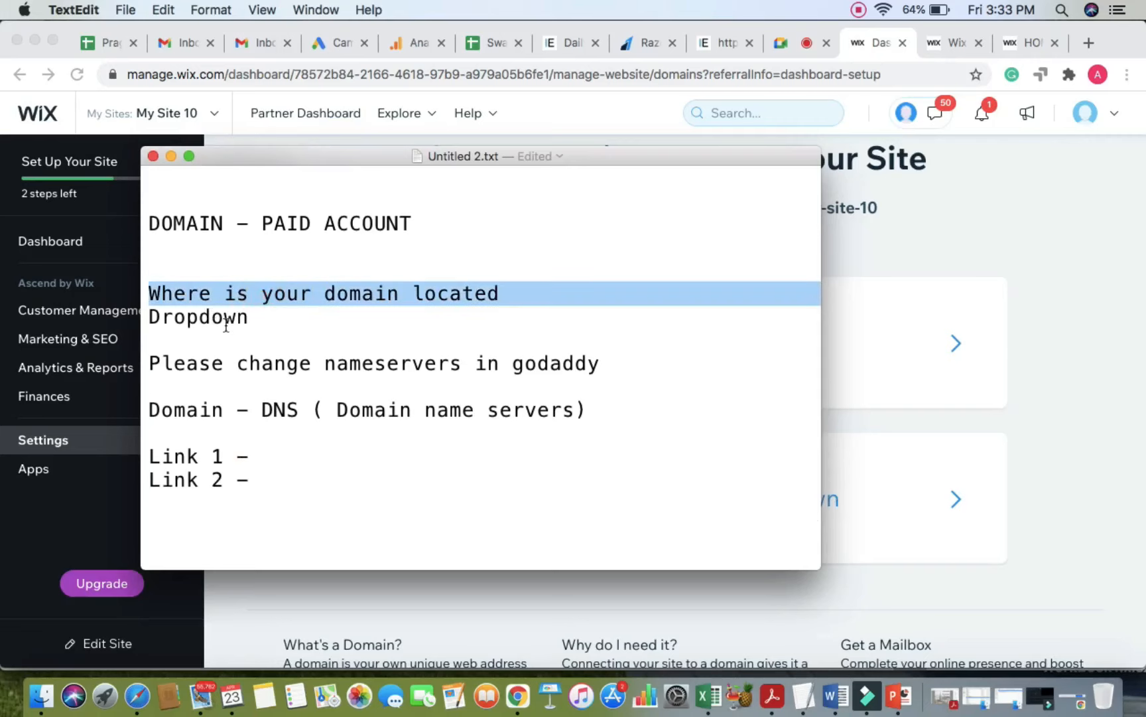
left_click(1070, 436)
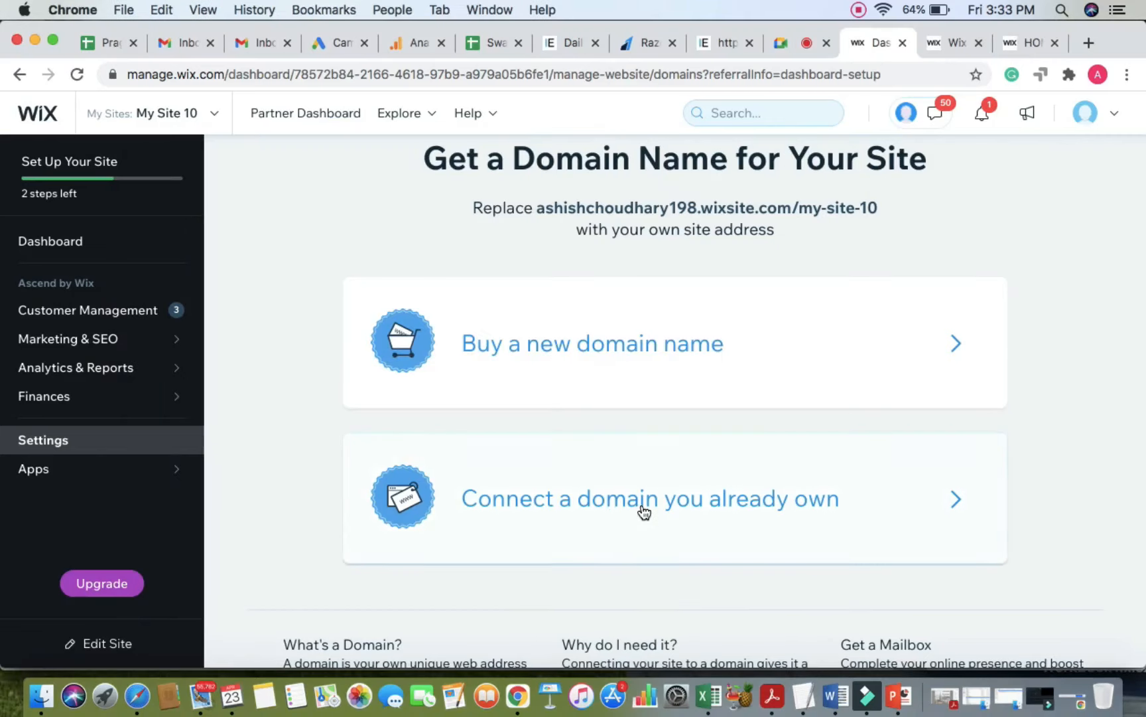
key("super+Tab")
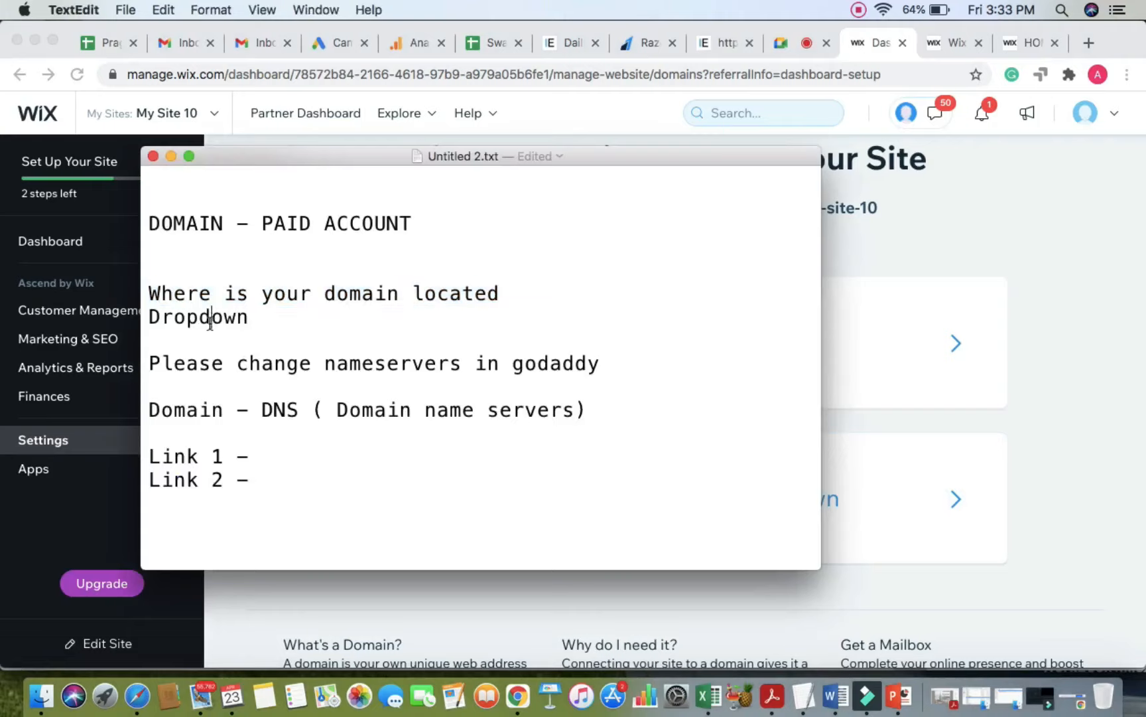
triple_click(212, 320)
triple_click(239, 364)
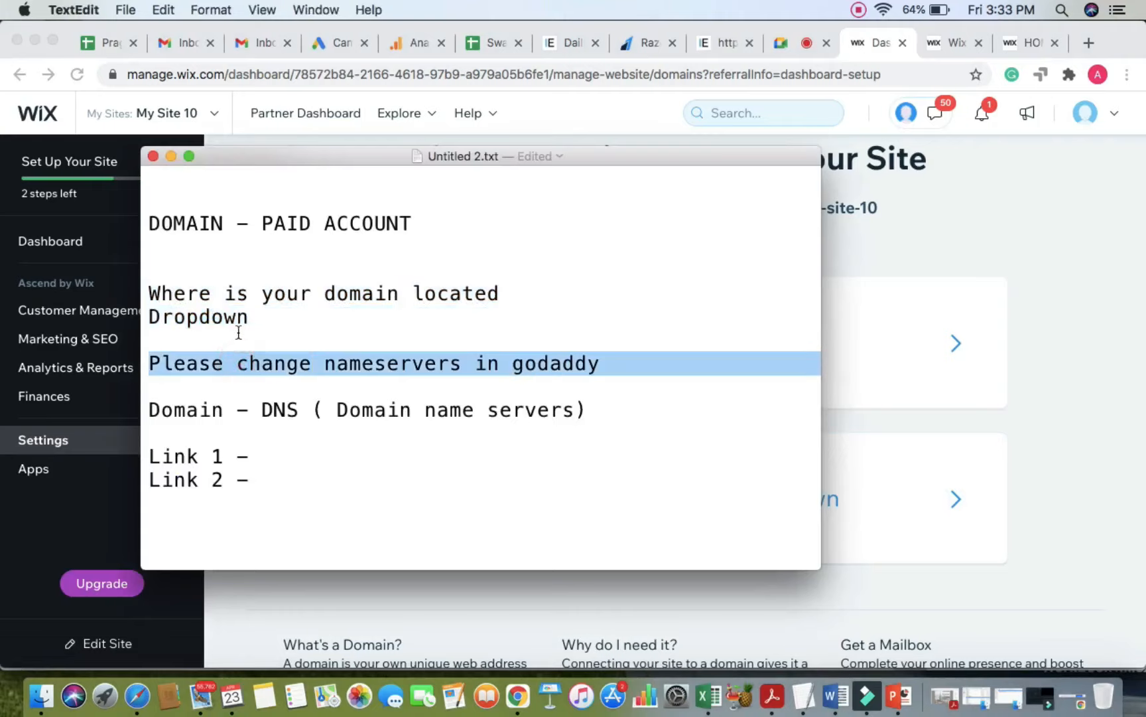
triple_click(208, 458)
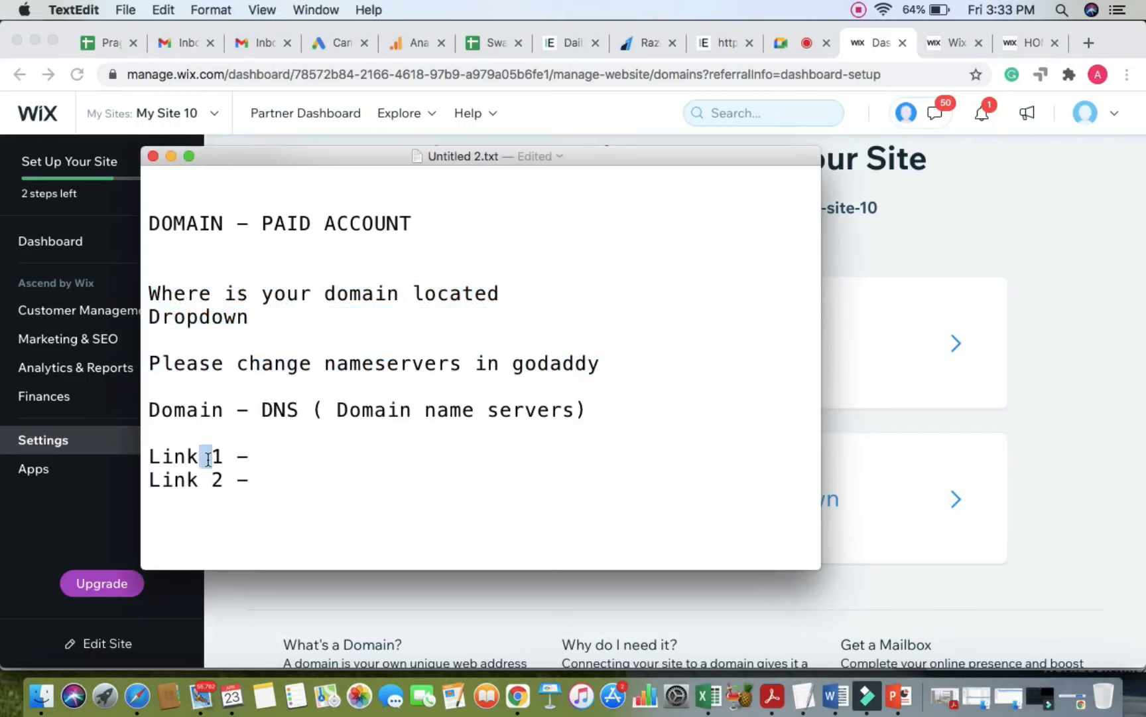
left_click(206, 478)
left_click(292, 483)
left_click_drag(149, 456, 267, 472)
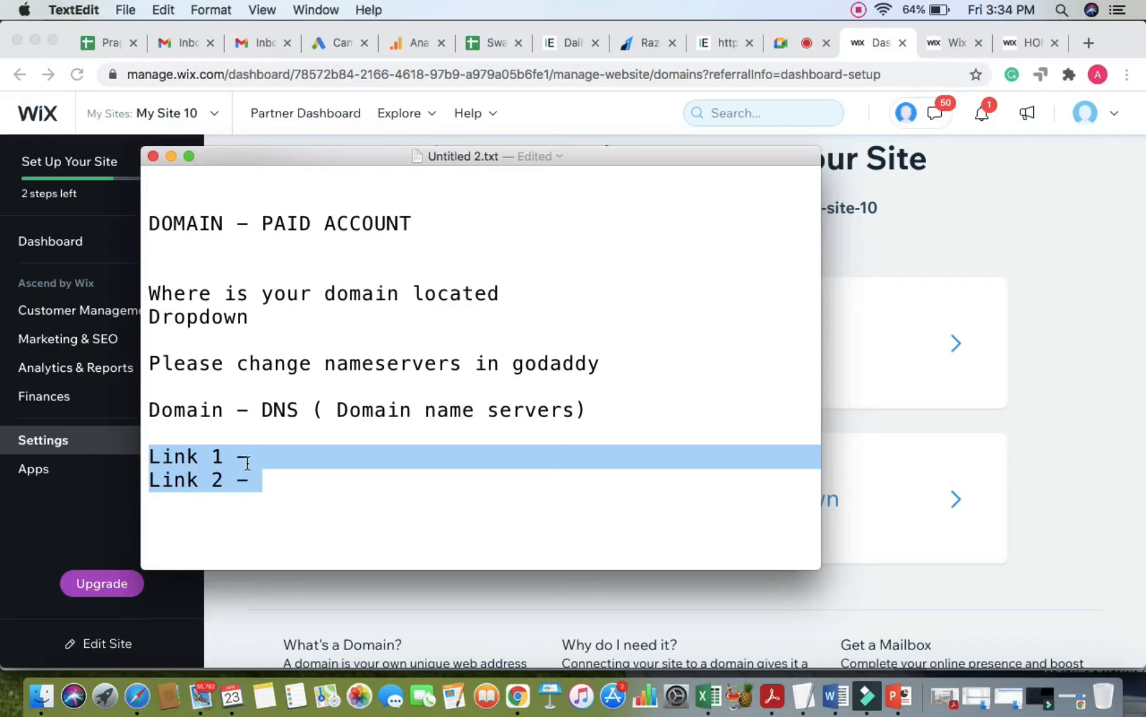
left_click(1090, 43)
Step: Go to godaddy.com and open the signed-in account's Products page
left_click(846, 75)
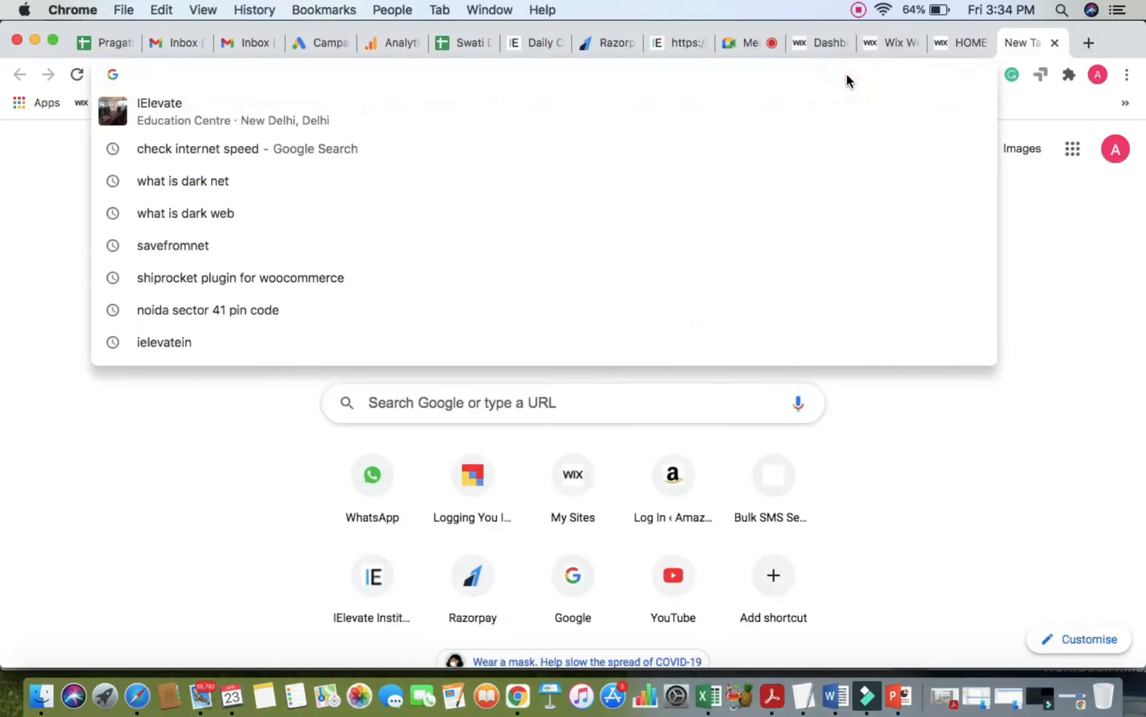
type("godaddy")
key("BackSpace")
type("d")
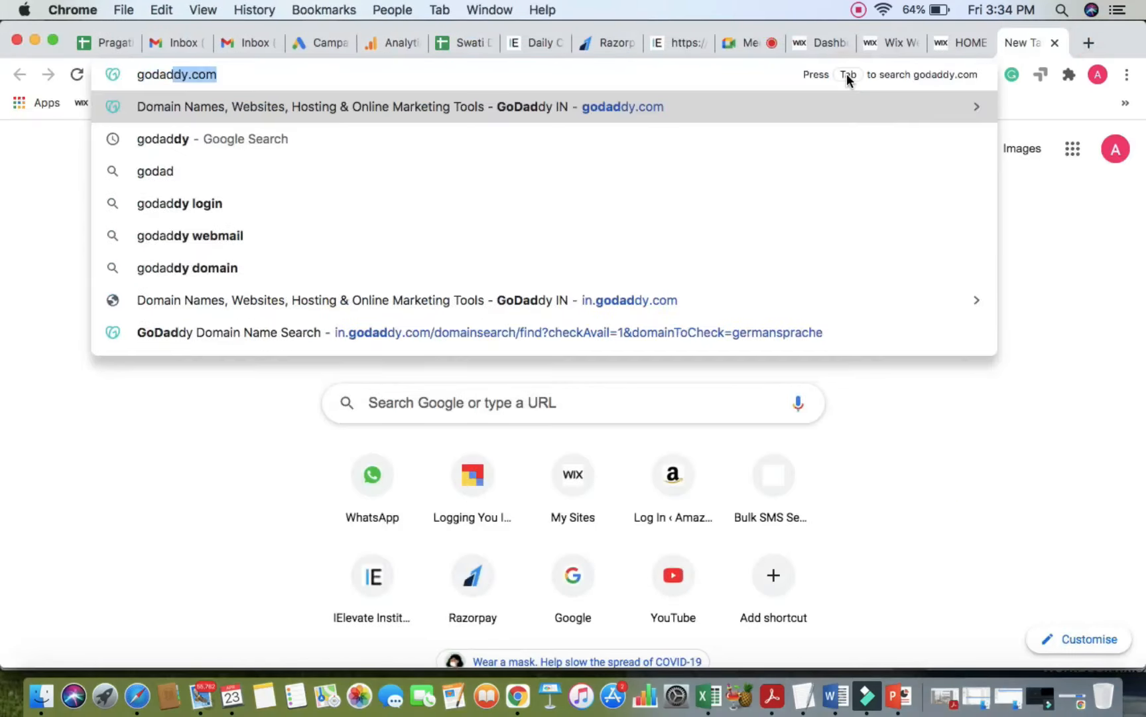
key("Return")
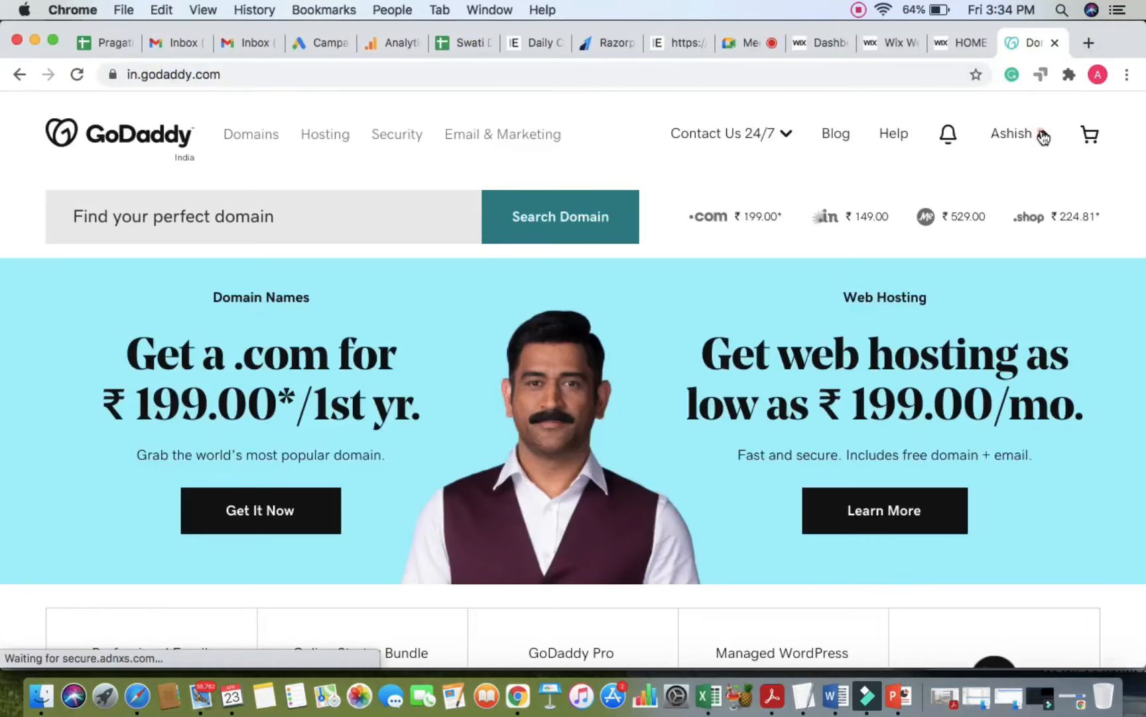
left_click(1042, 133)
left_click(688, 306)
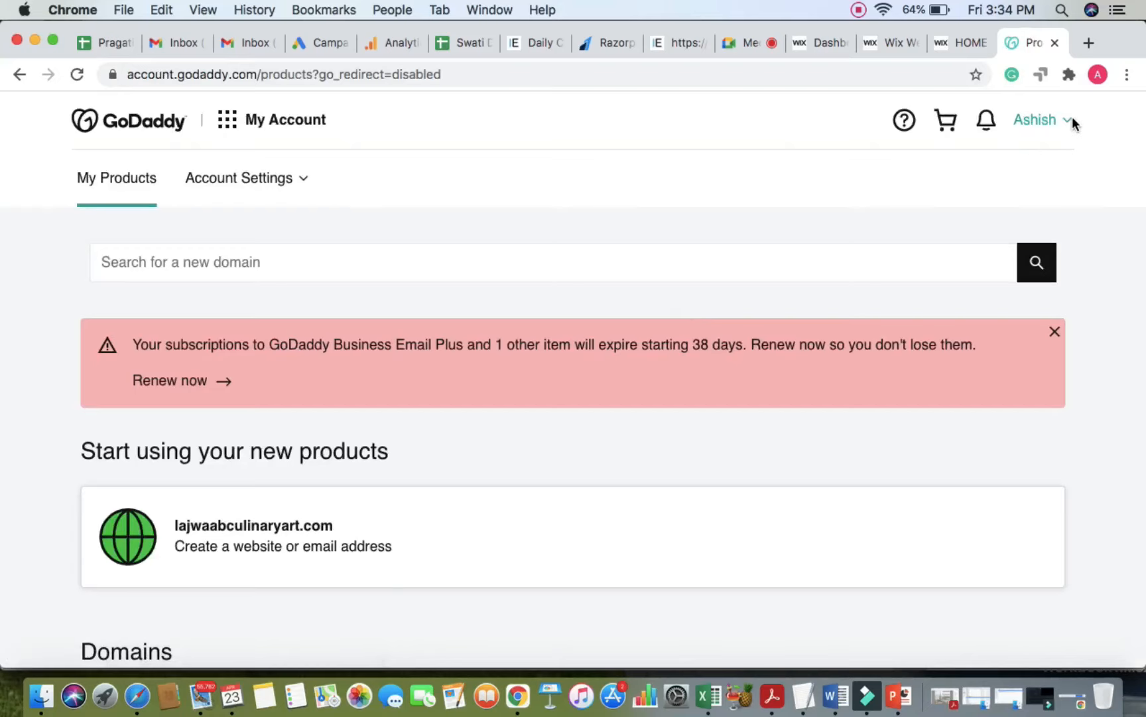
left_click(1068, 121)
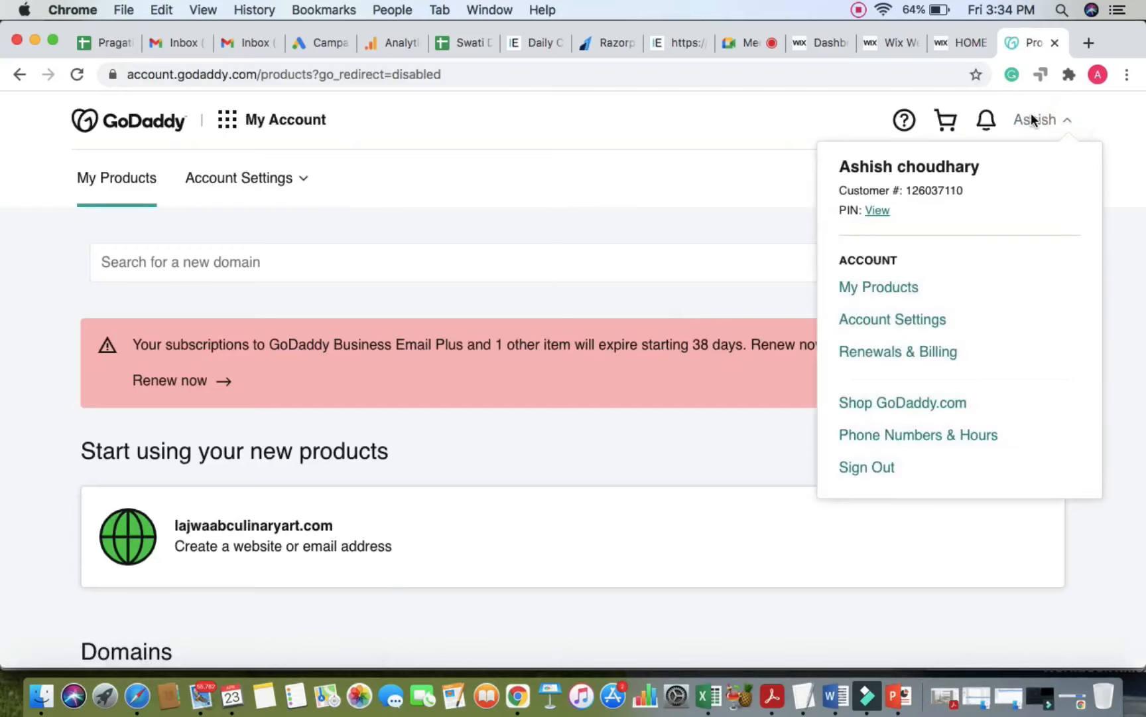
left_click(877, 289)
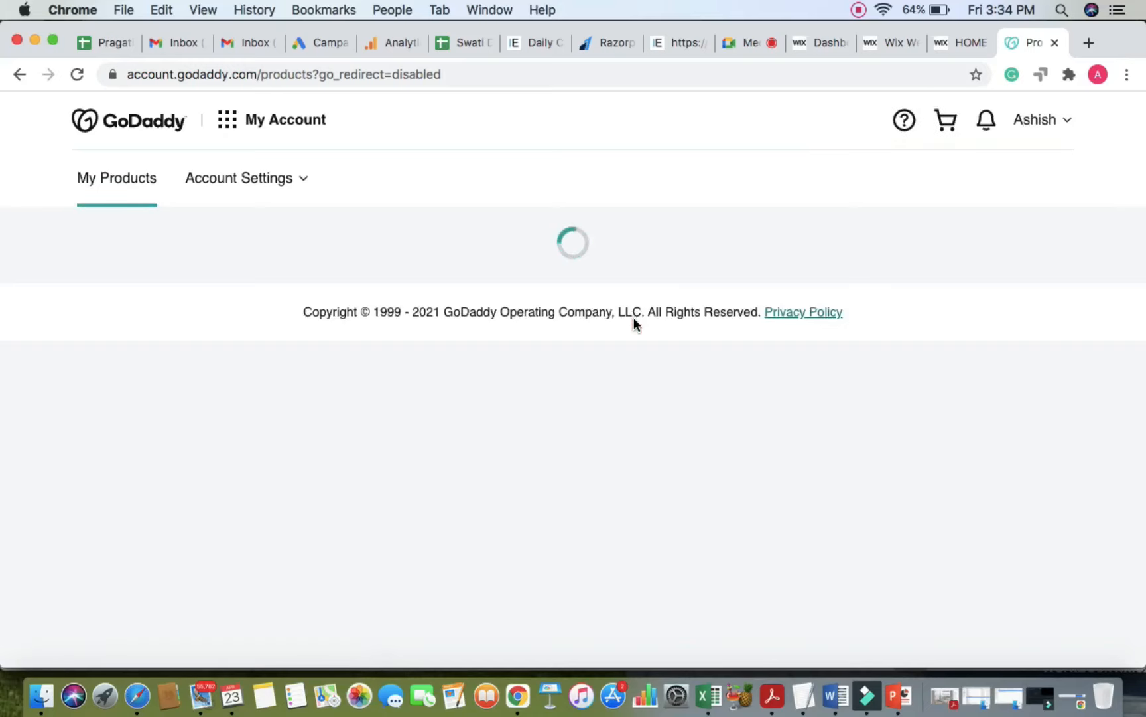
Step: Scroll to the owned domains and point out indiaap.com, briefly checking the Meet call
scroll(571, 465, "down", 7)
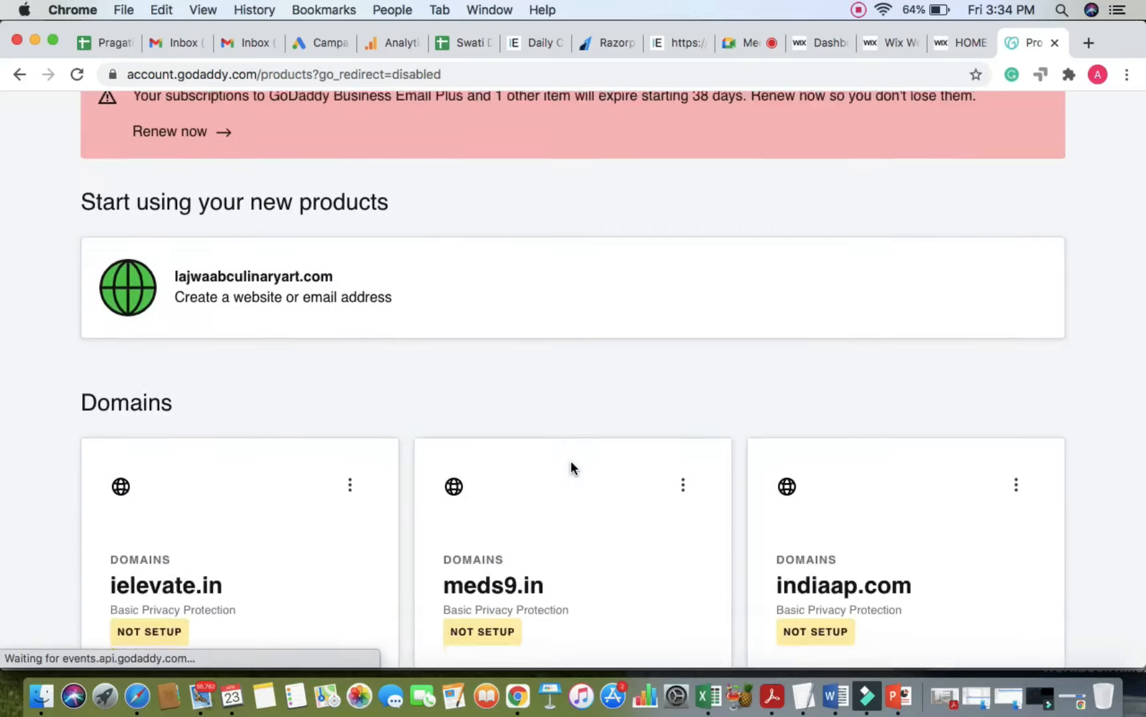
scroll(574, 468, "down", 2)
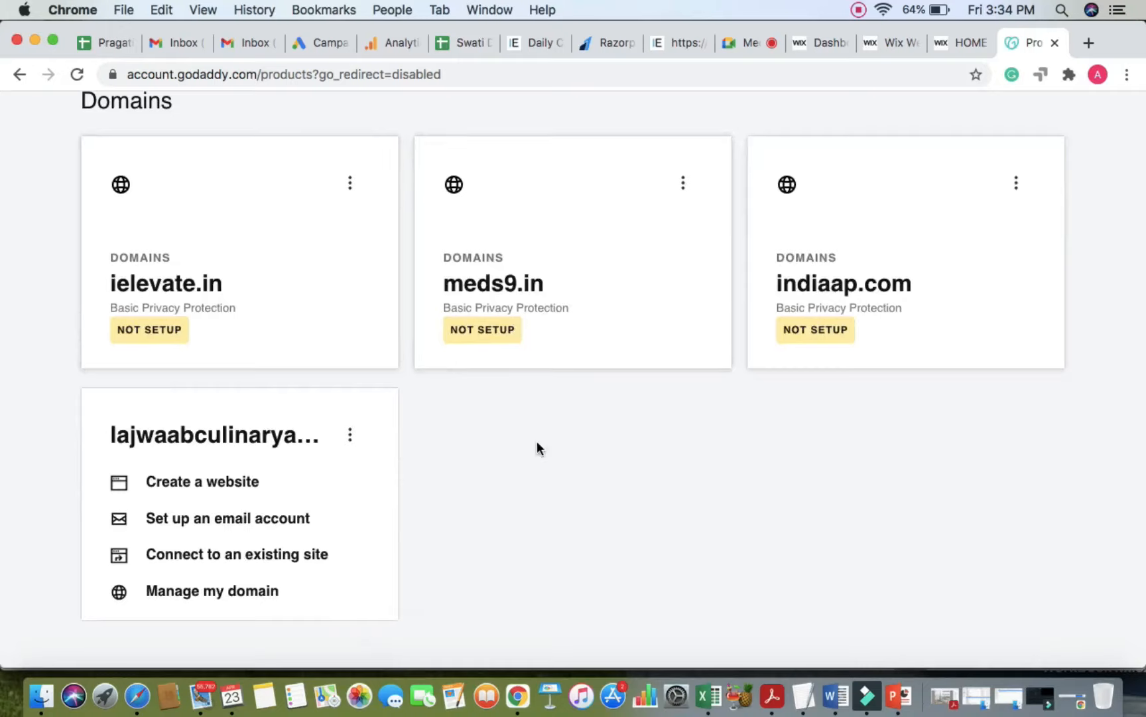
scroll(540, 441, "down", 3)
scroll(544, 434, "down", 7)
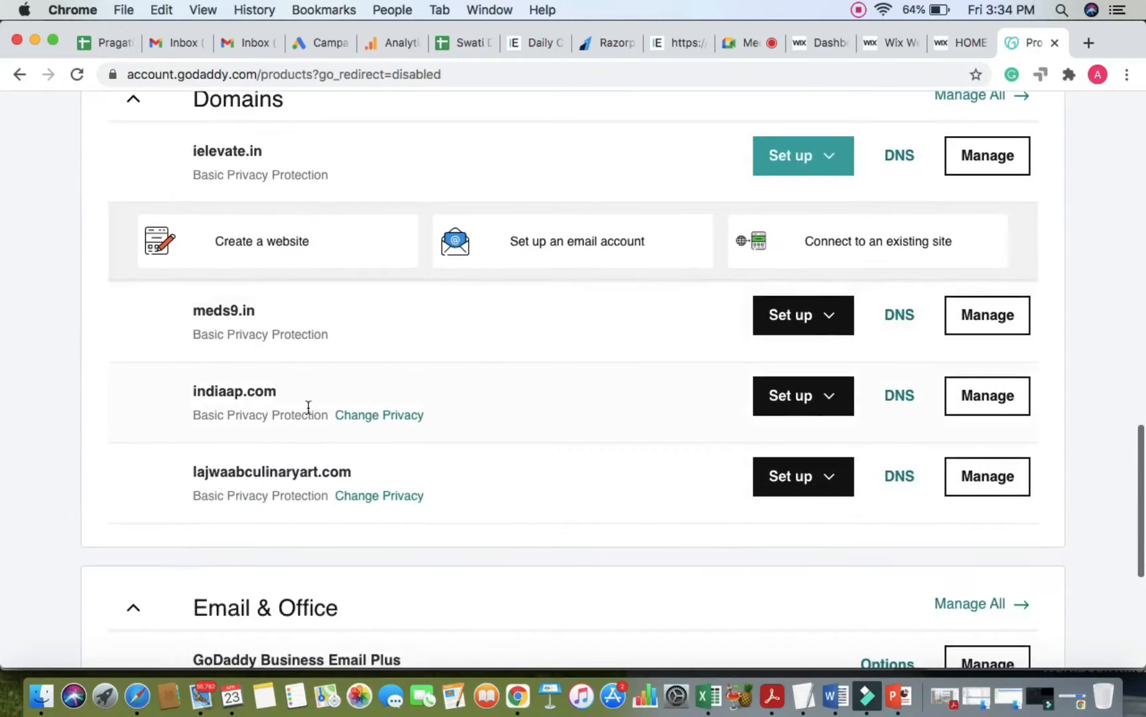
double_click(224, 391)
left_click(26, 379)
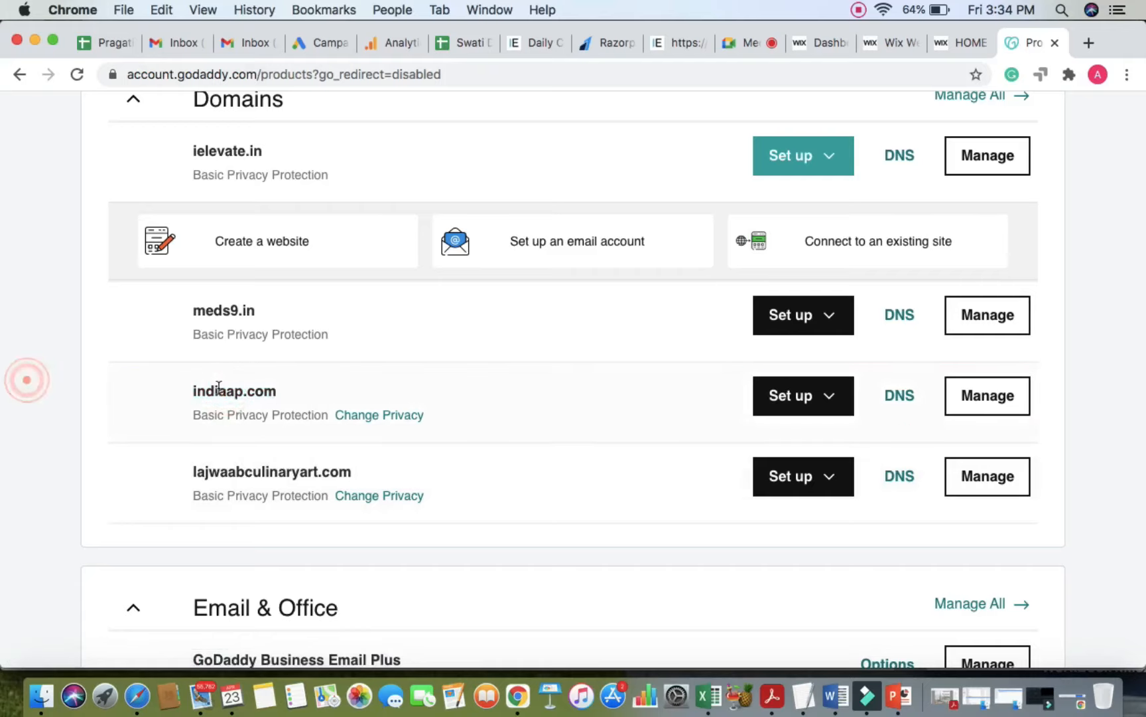
left_click(738, 42)
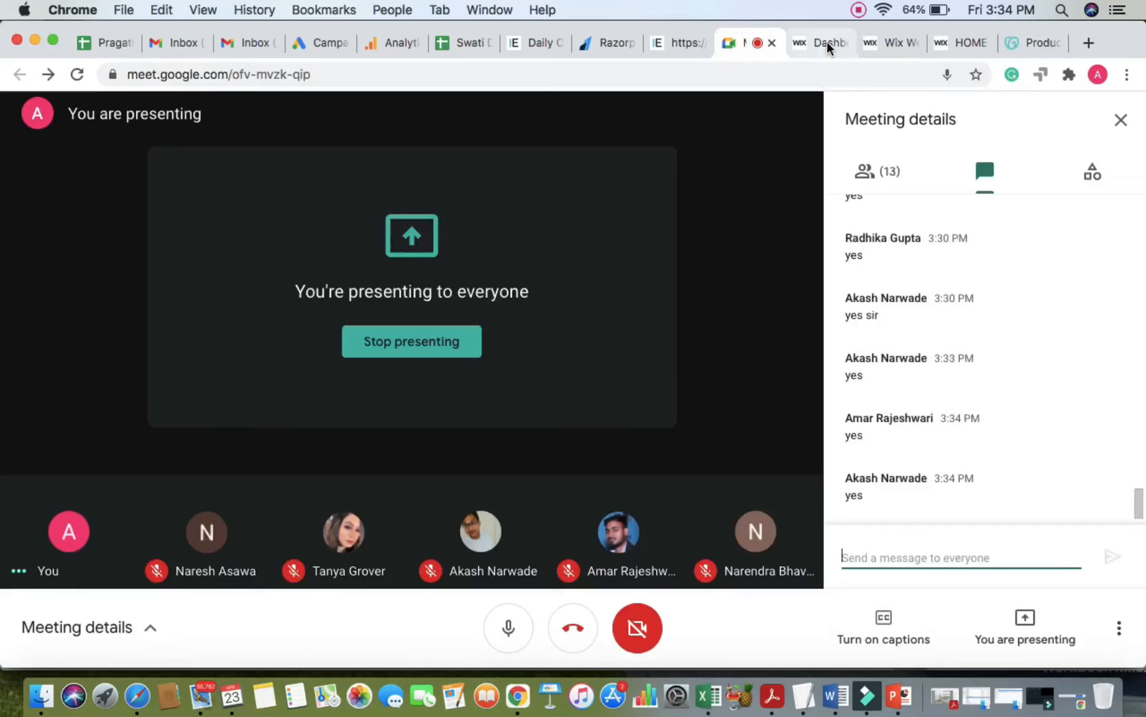
left_click(1033, 43)
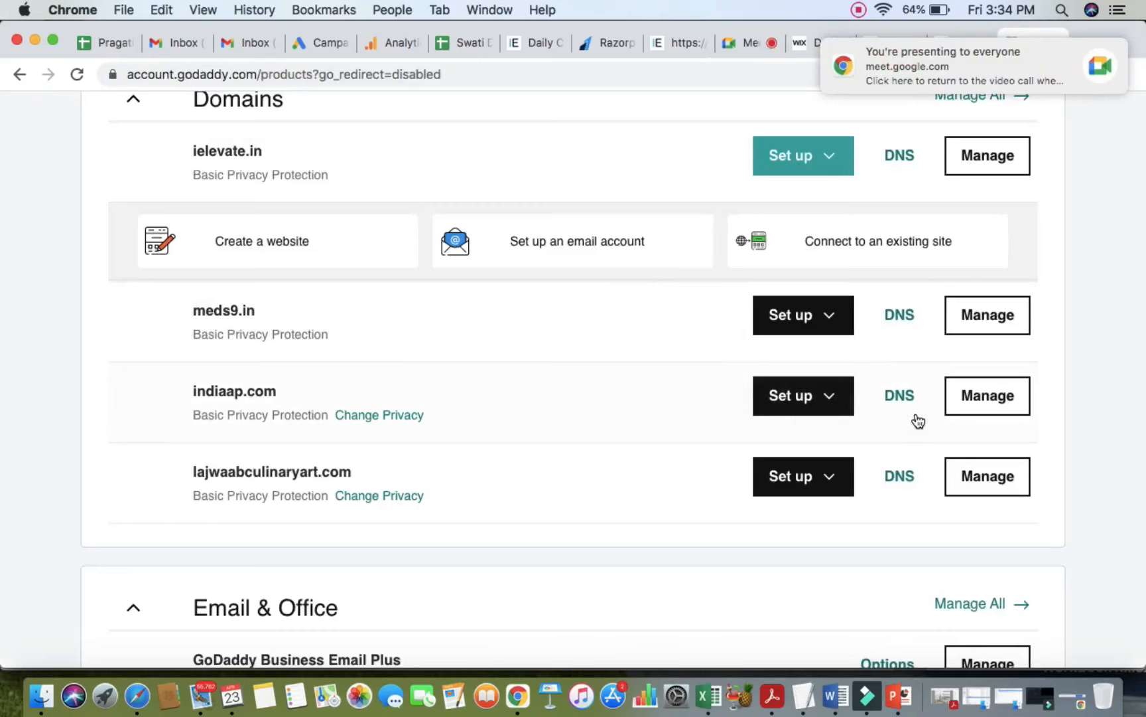
scroll(896, 347, "up", 5)
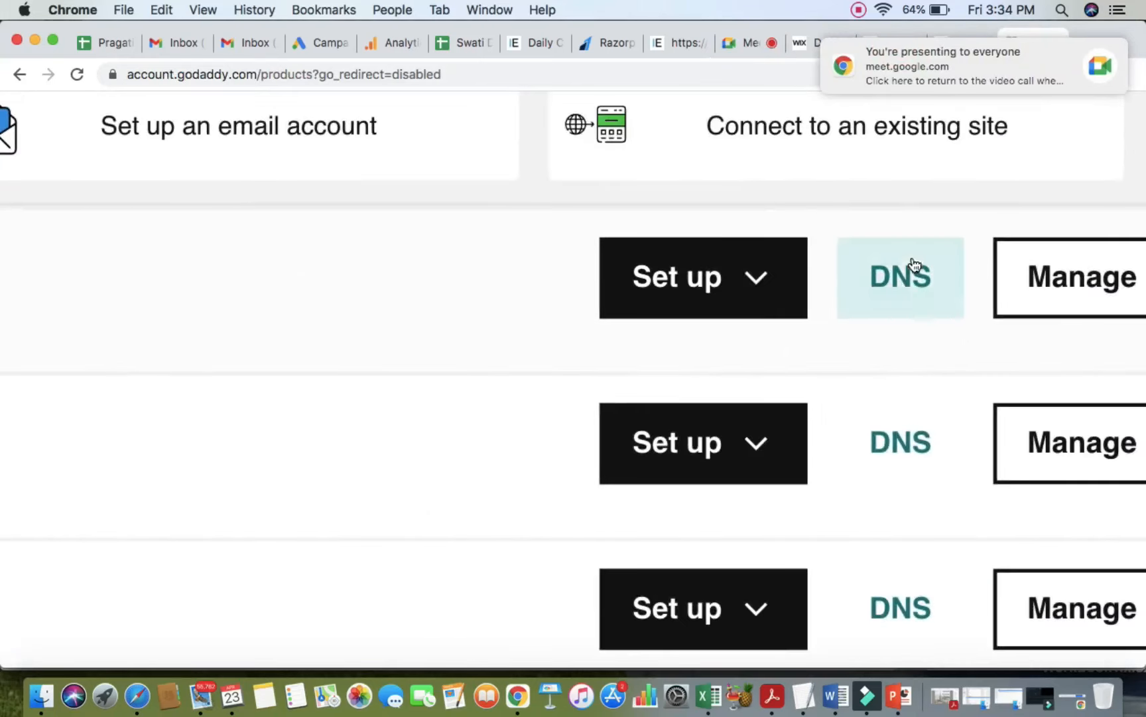
scroll(909, 275, "down", 5)
scroll(909, 279, "down", 2)
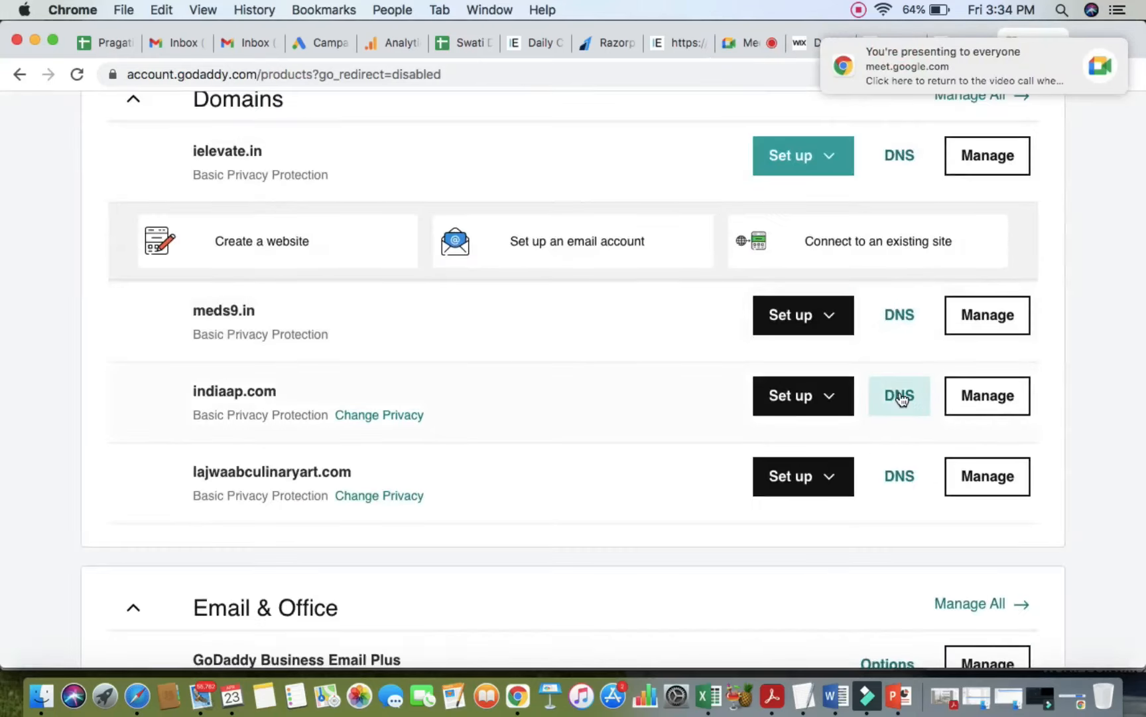
Step: Open DNS for indiaap.com and highlight its ns29/ns30.domaincontrol.com nameservers
left_click(900, 395)
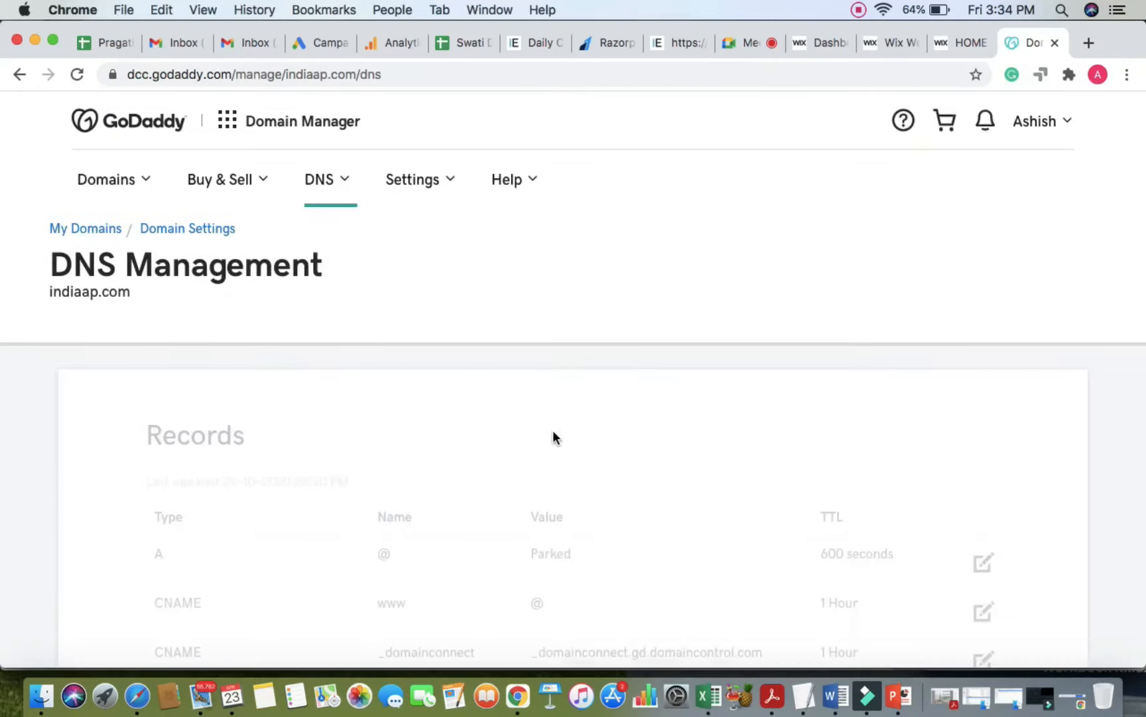
scroll(553, 435, "down", 4)
scroll(553, 430, "down", 8)
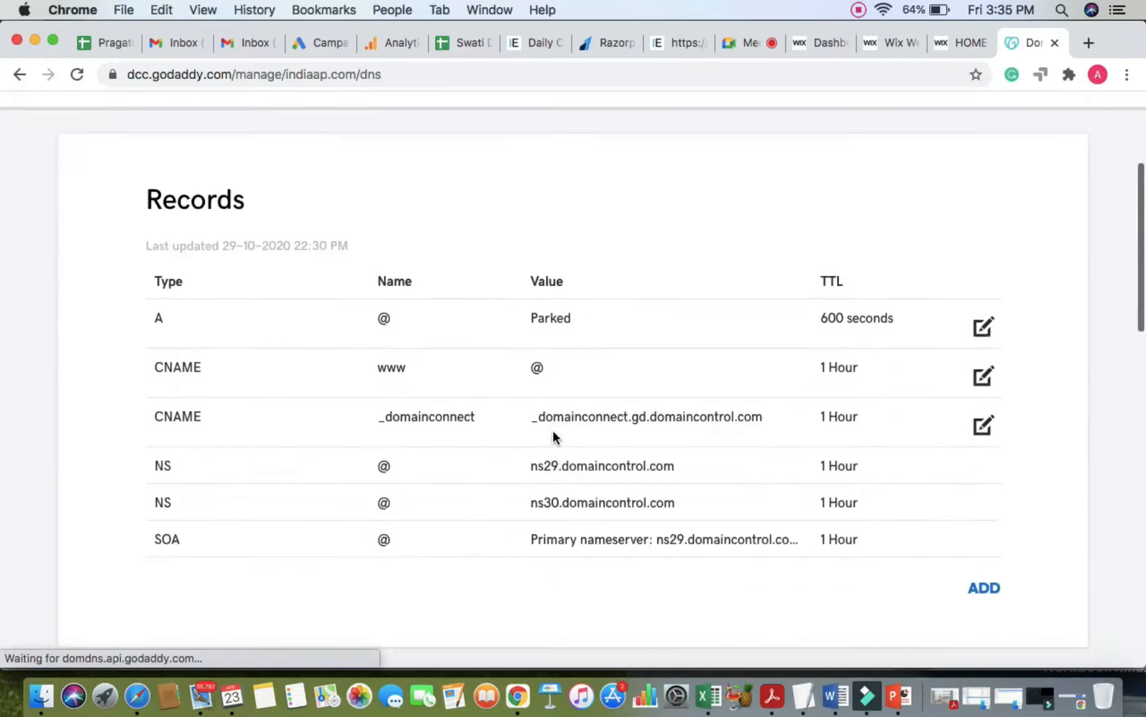
scroll(554, 438, "down", 2)
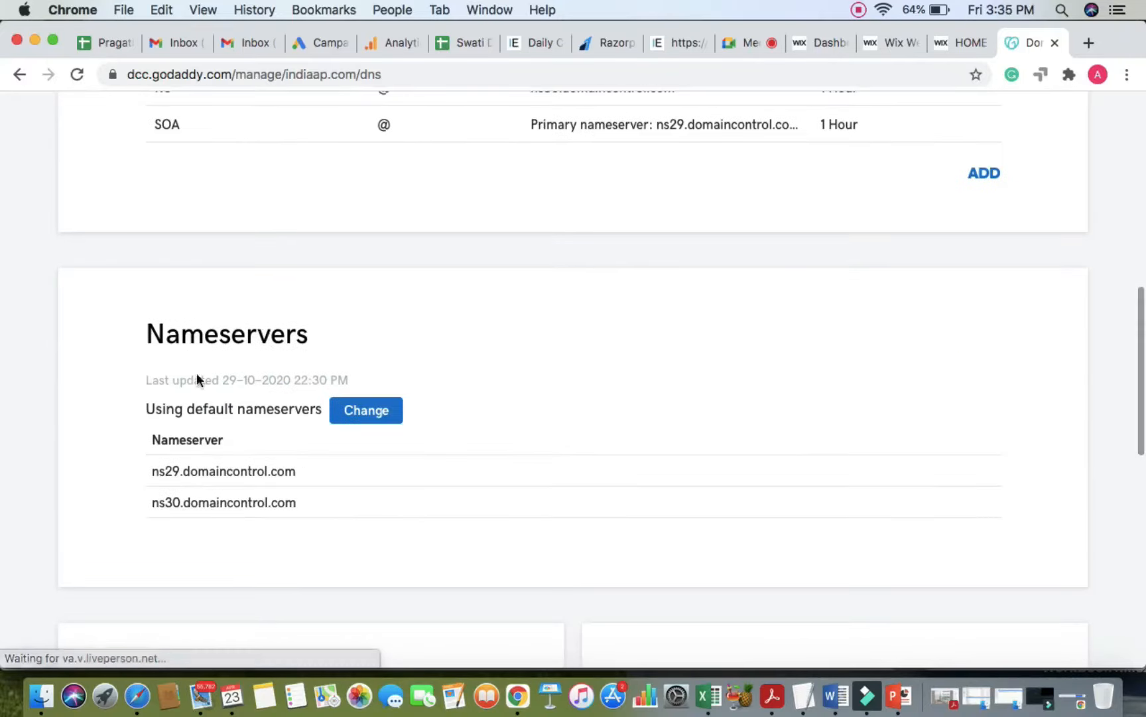
double_click(228, 330)
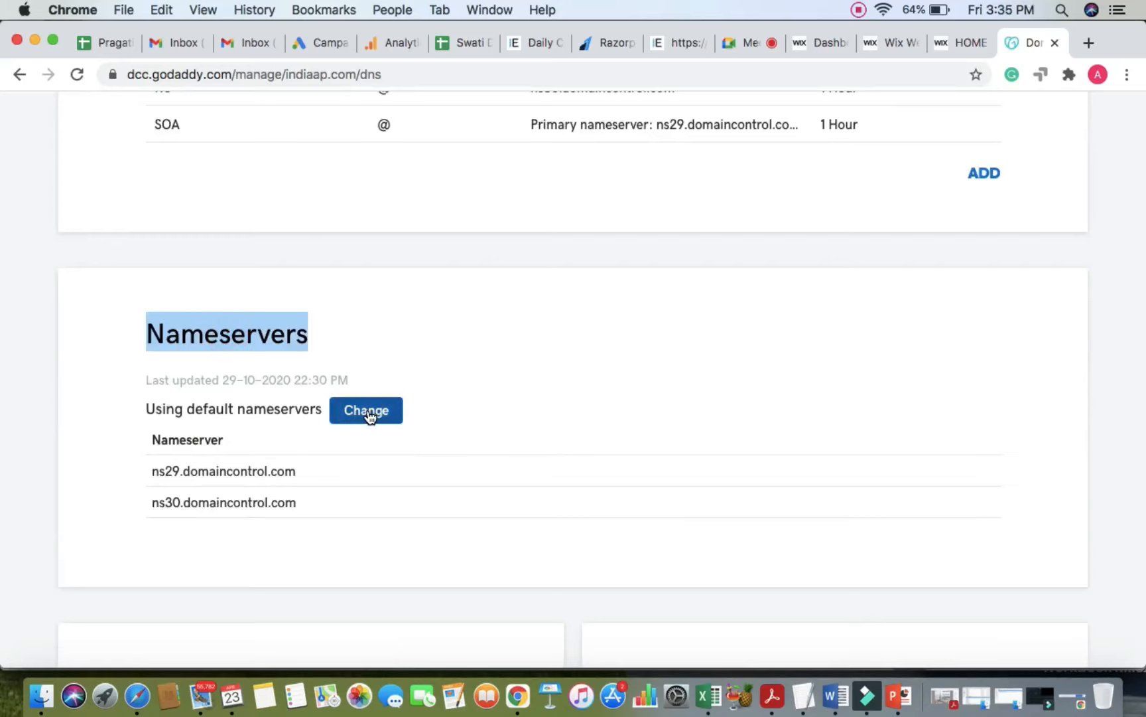
scroll(195, 471, "up", 5)
scroll(195, 471, "down", 2)
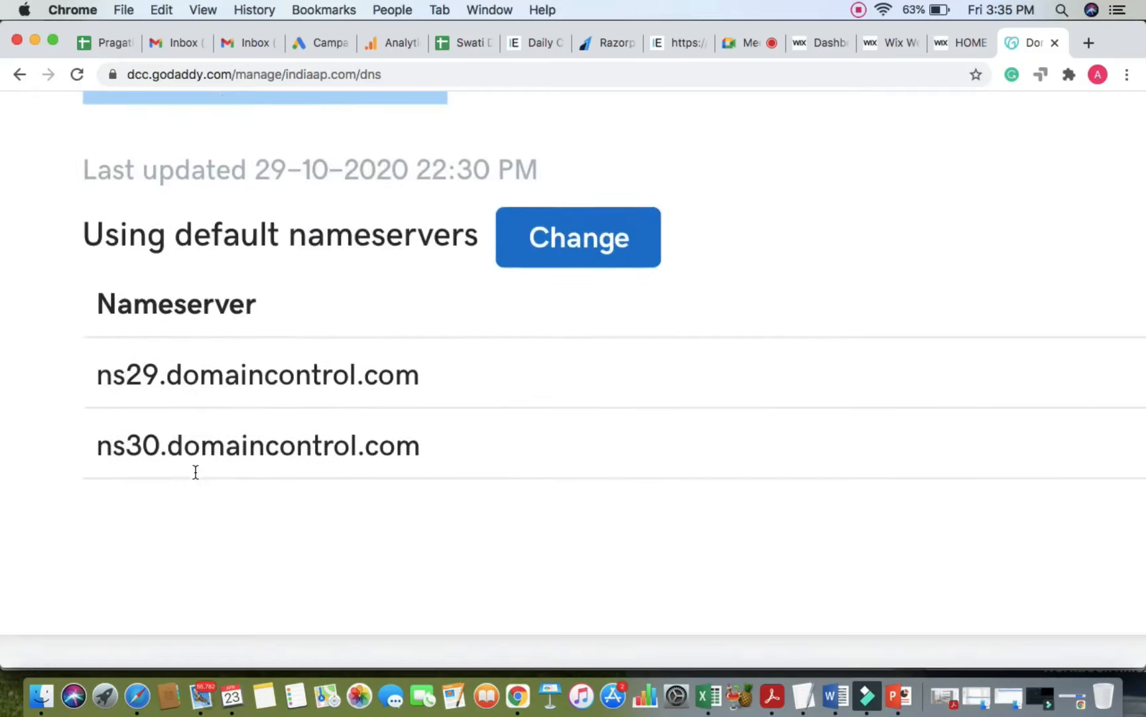
triple_click(246, 366)
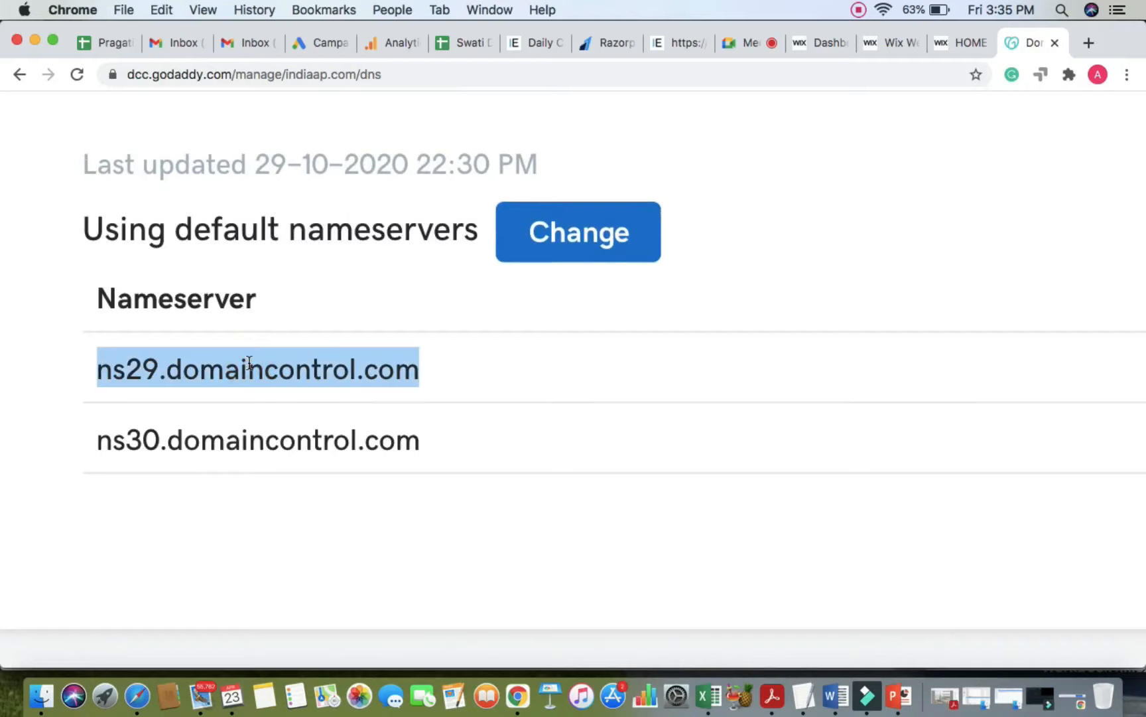
Step: Choose Change nameservers and review the Connect My Domain options
scroll(248, 364, "down", 7)
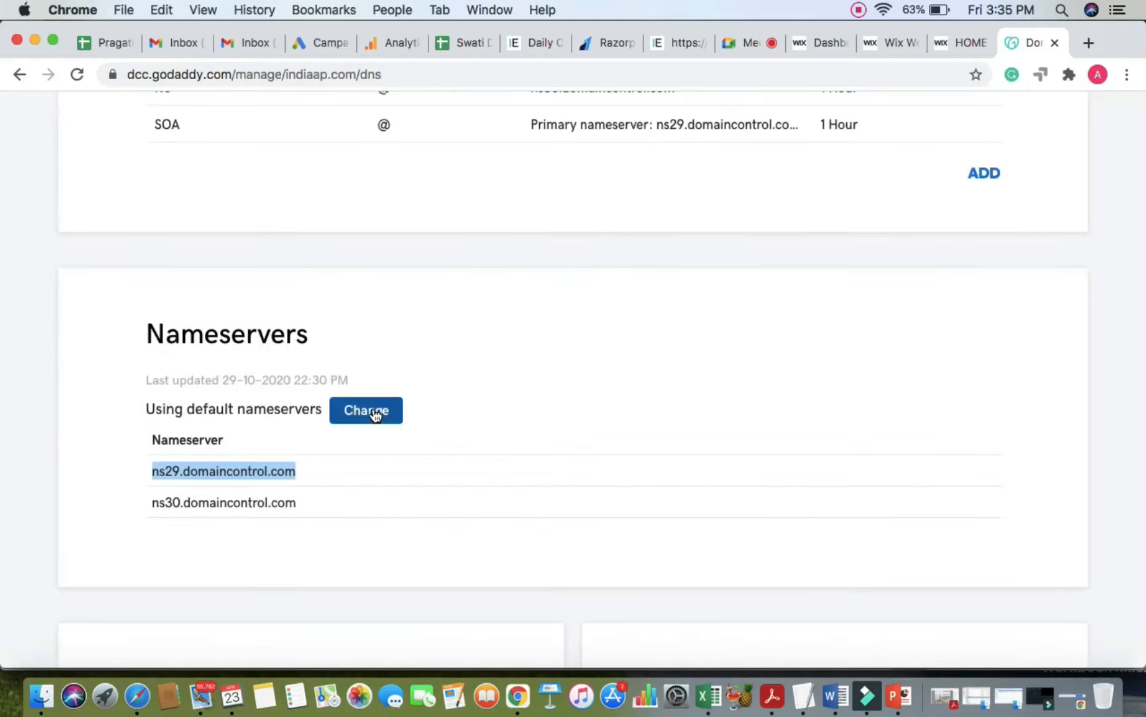
left_click(373, 411)
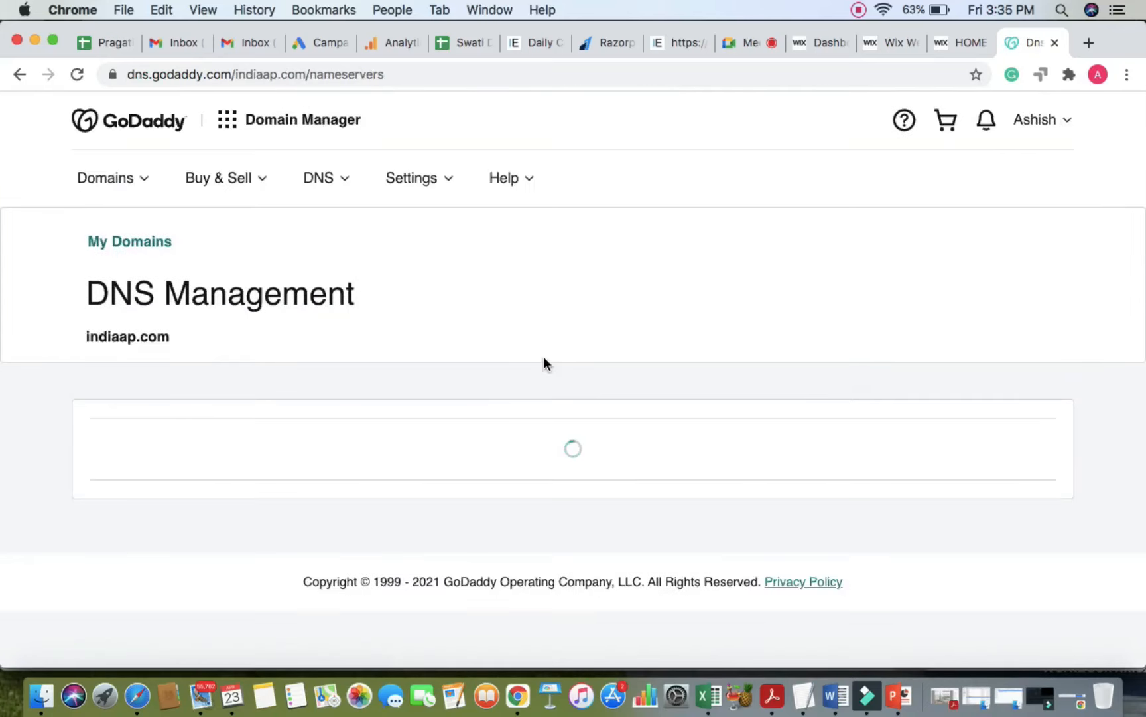
scroll(530, 345, "down", 3)
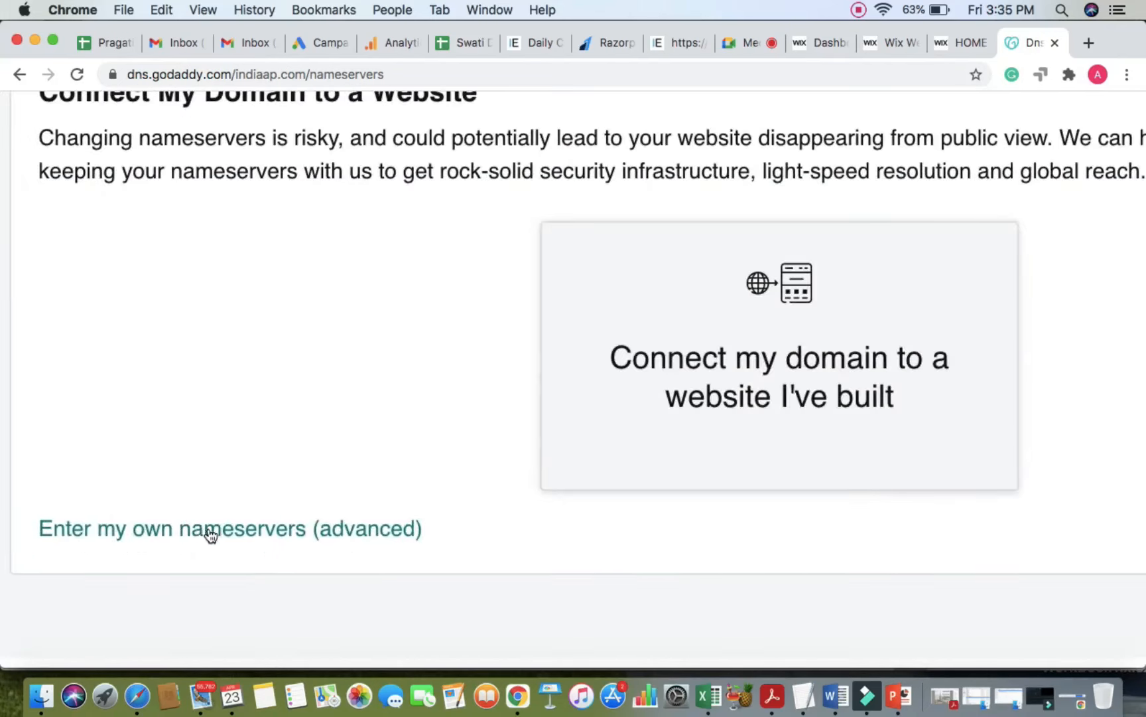
scroll(222, 541, "down", 5)
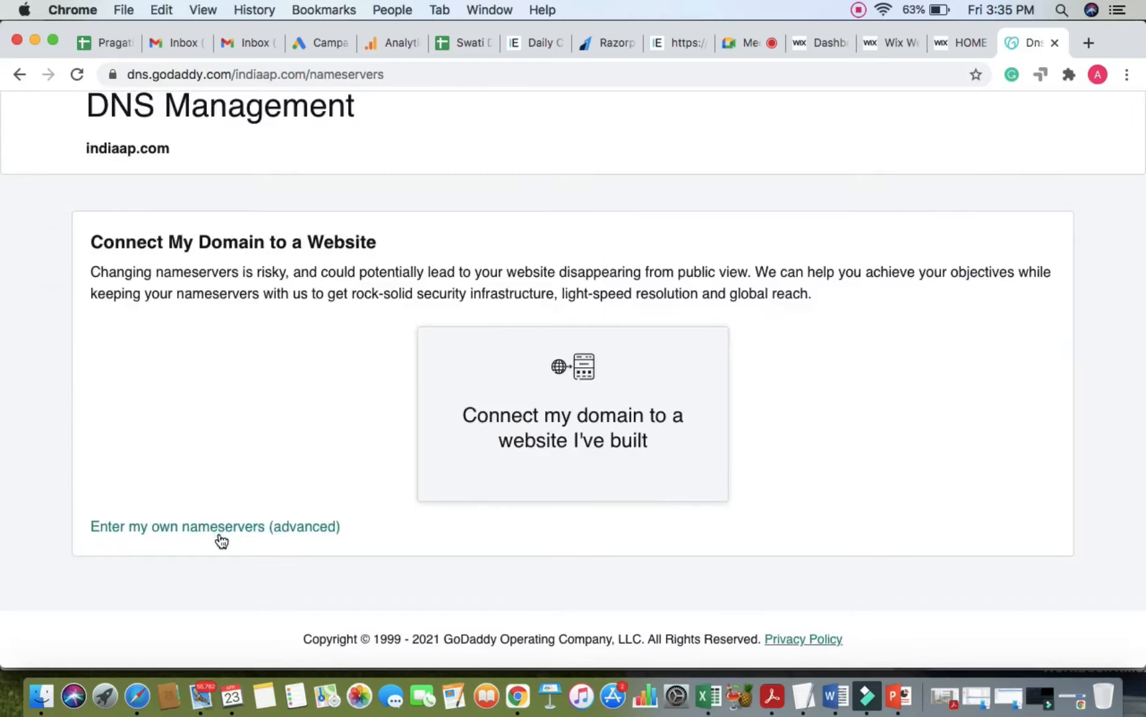
scroll(239, 530, "up", 5)
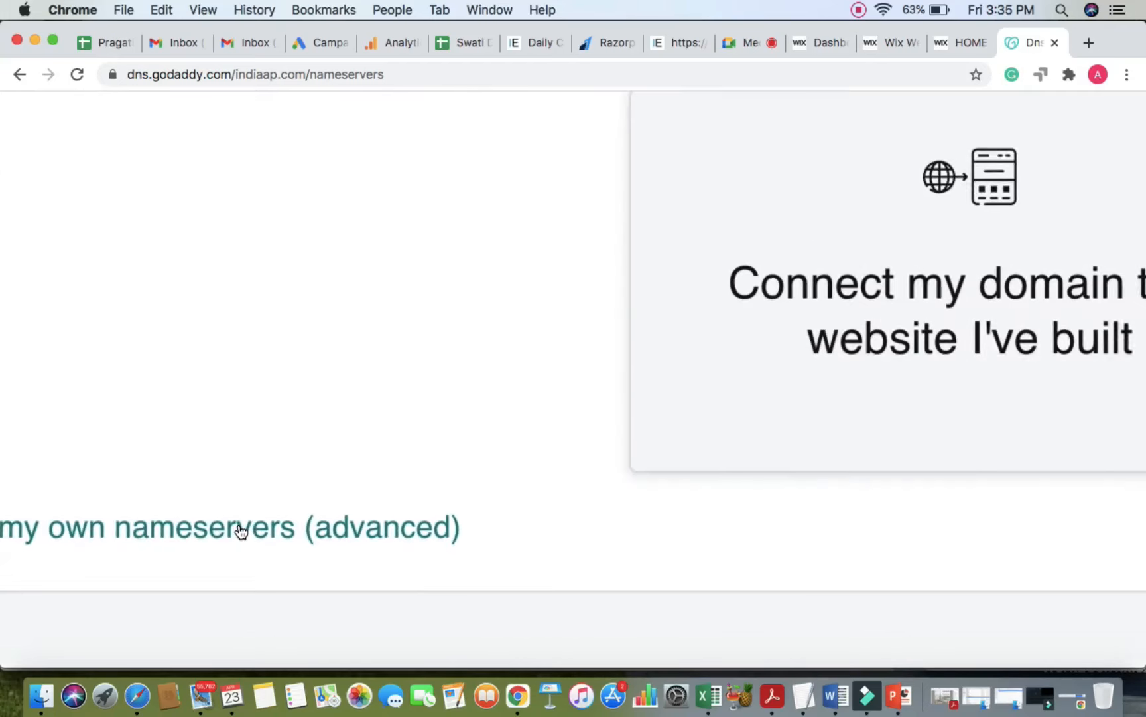
scroll(239, 530, "down", 5)
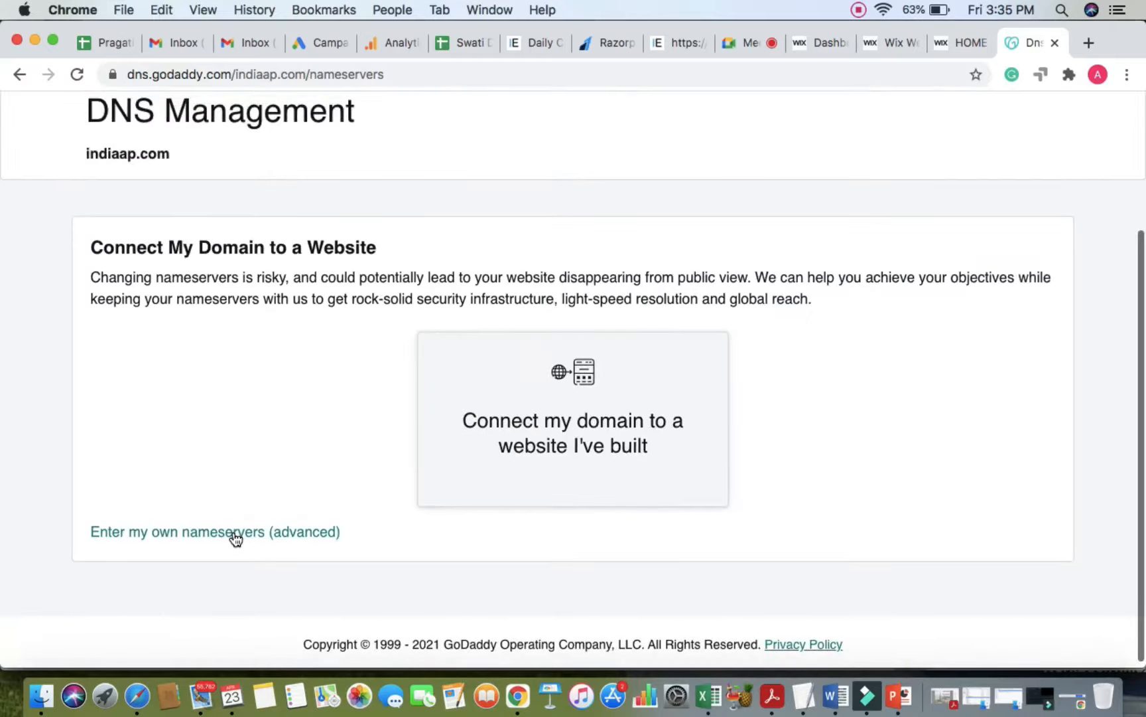
Step: Open 'Enter my own nameservers (advanced)' and autofill sns7.hostgator.in and sns8.hostgator.in
left_click(236, 537)
left_click(231, 363)
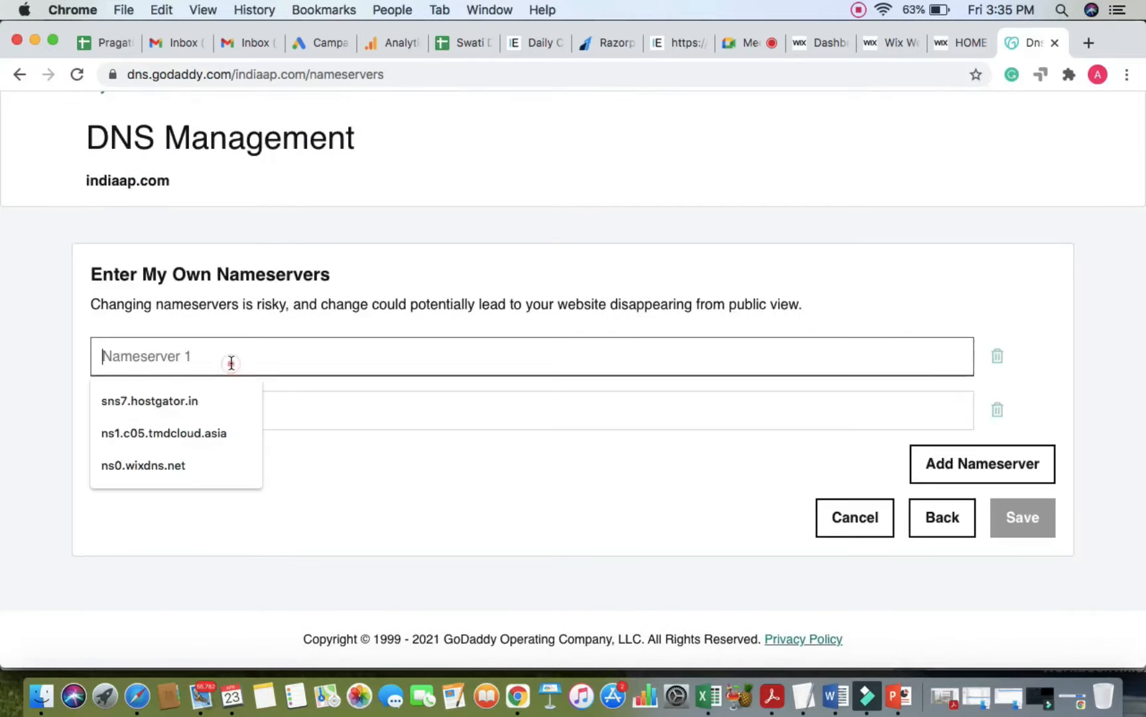
left_click(199, 398)
left_click(210, 397)
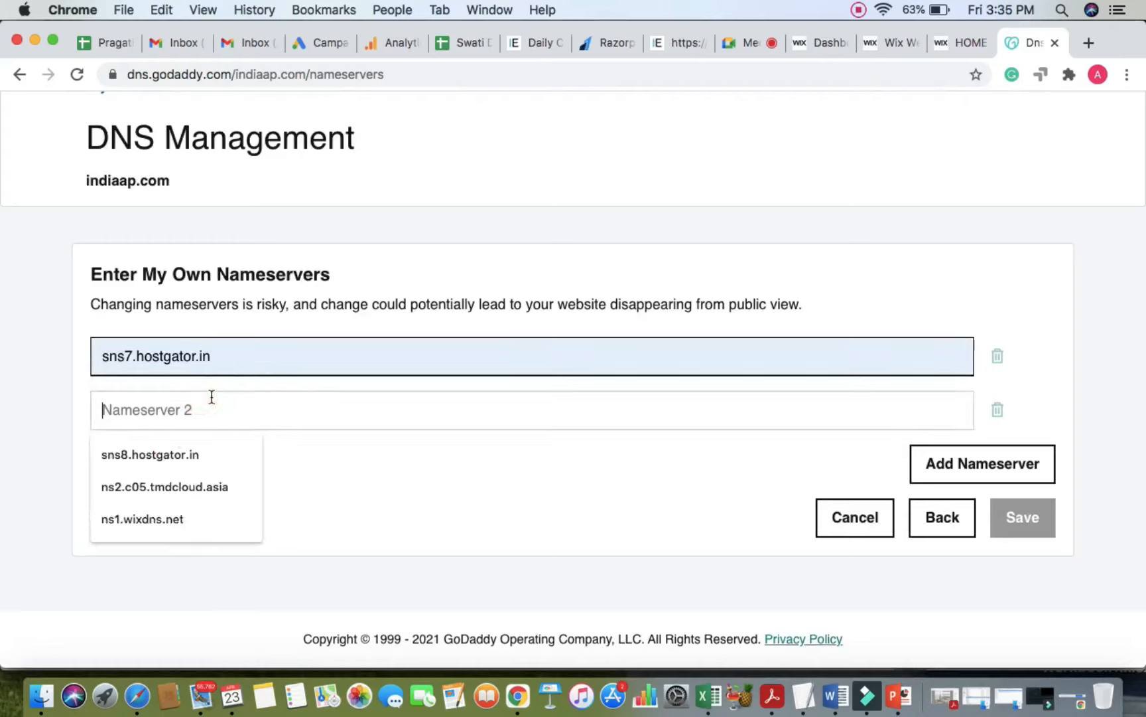
left_click(183, 456)
left_click(310, 465)
left_click(310, 520)
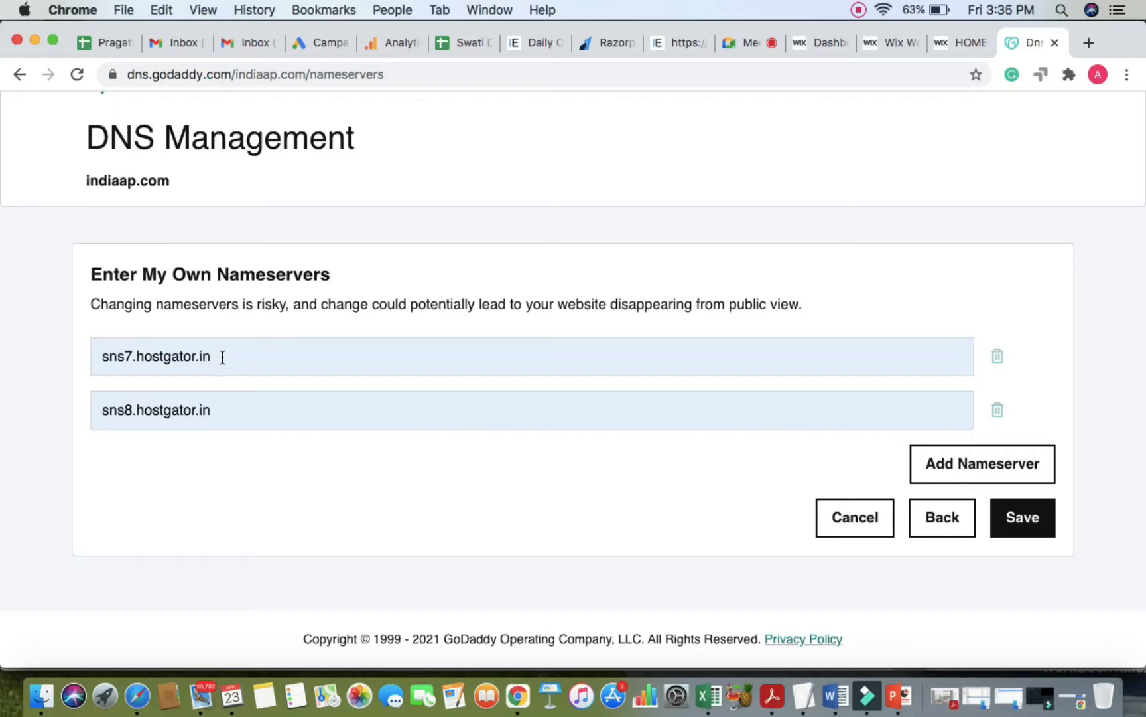
Step: Clear both nameserver fields, then return to the Google Meet call
triple_click(219, 363)
triple_click(225, 404)
left_click(400, 469)
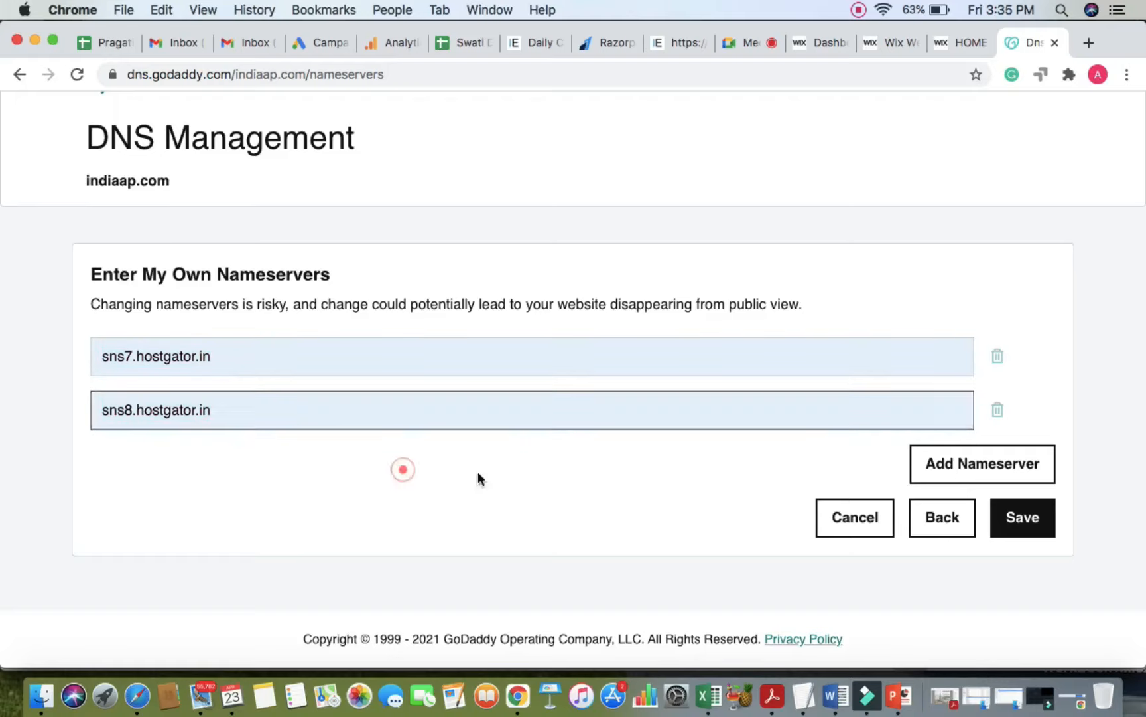
left_click(529, 407)
triple_click(529, 407)
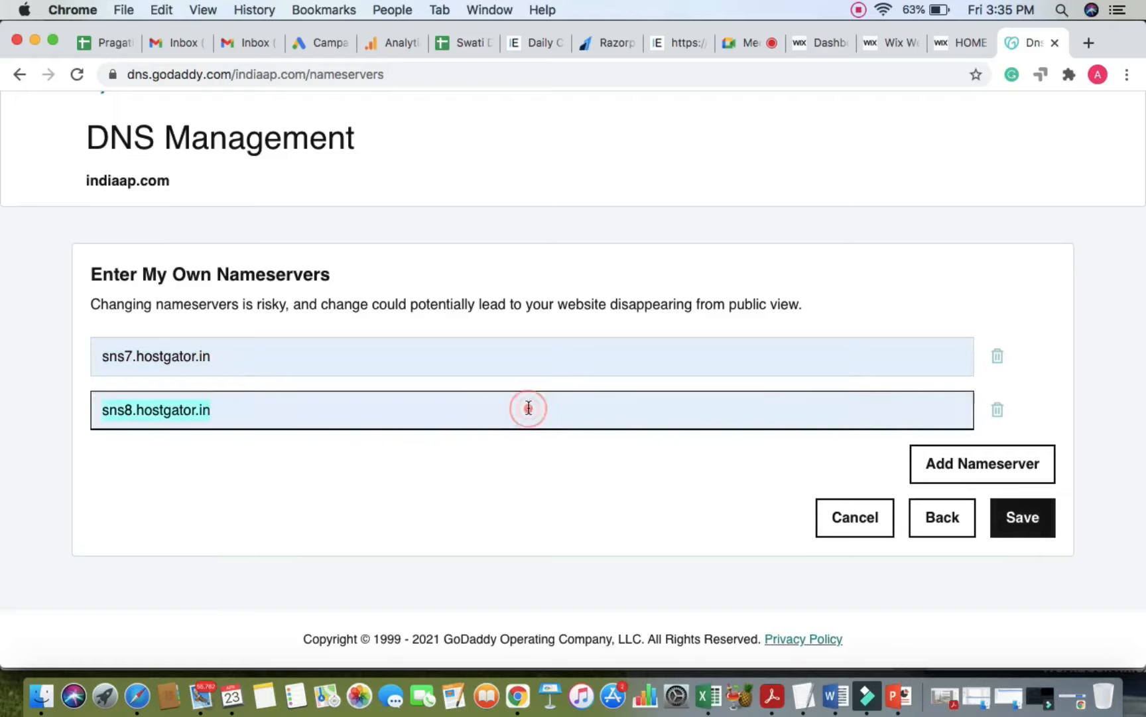
key("BackSpace")
triple_click(444, 345)
key("BackSpace")
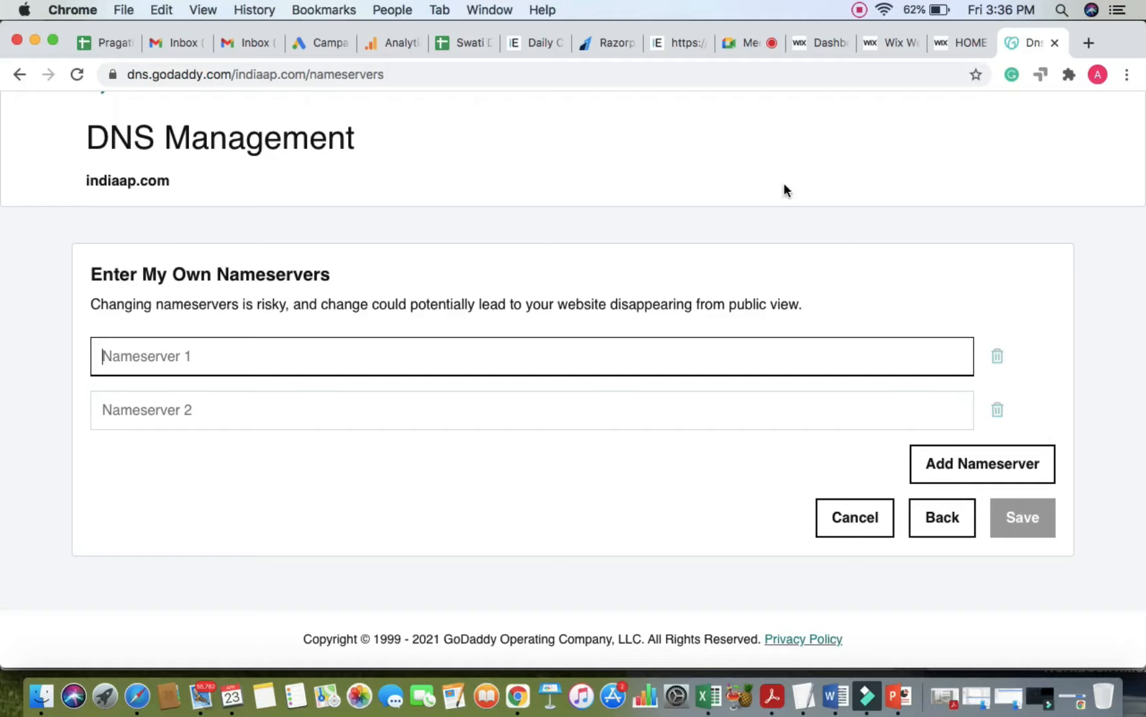
left_click(746, 43)
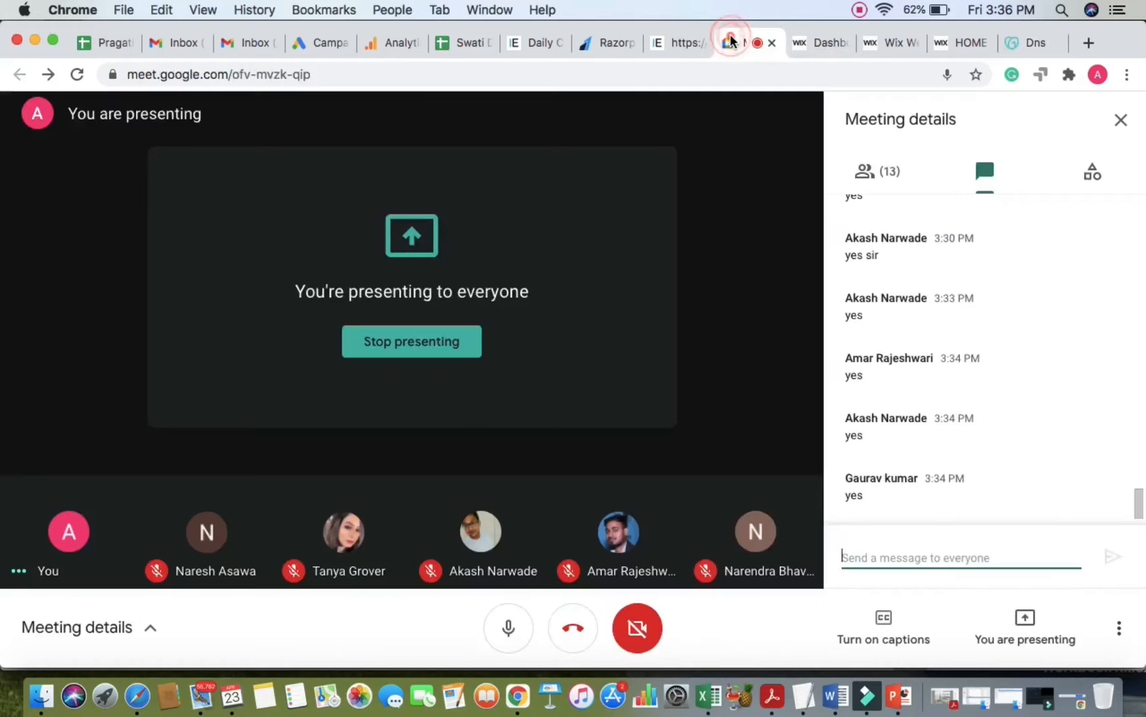
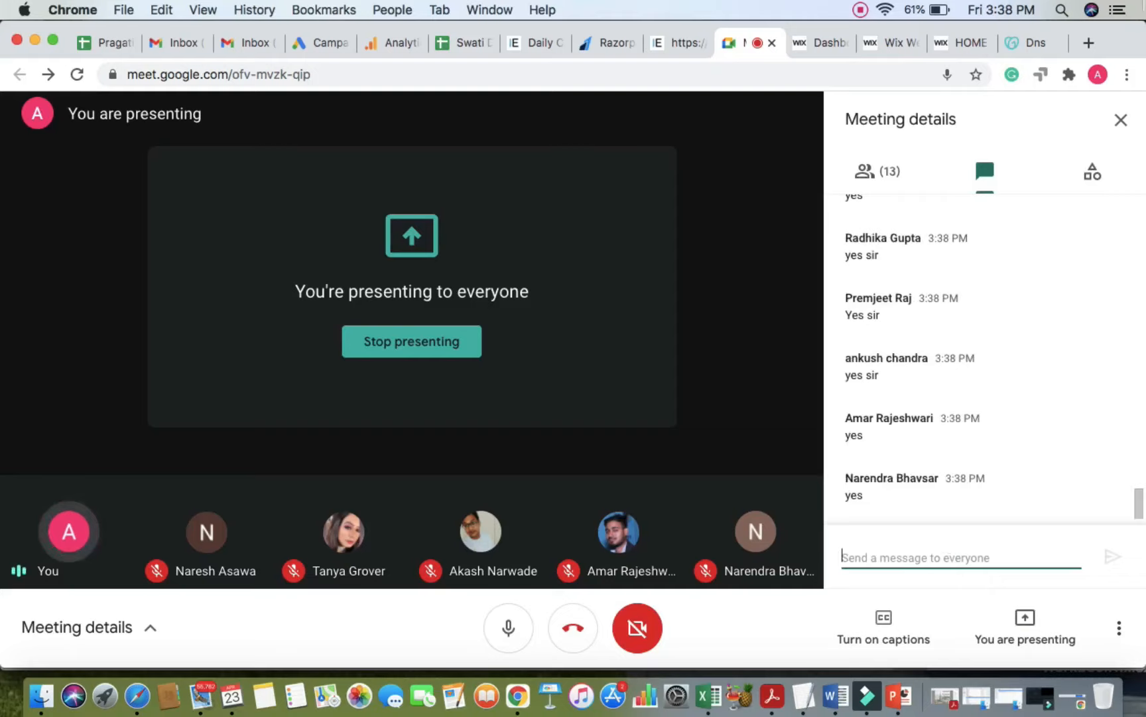
Step: Check the clock, then switch from Google Meet to the Wix editor showing the Elevate HOME page
left_click(995, 5)
left_click(995, 6)
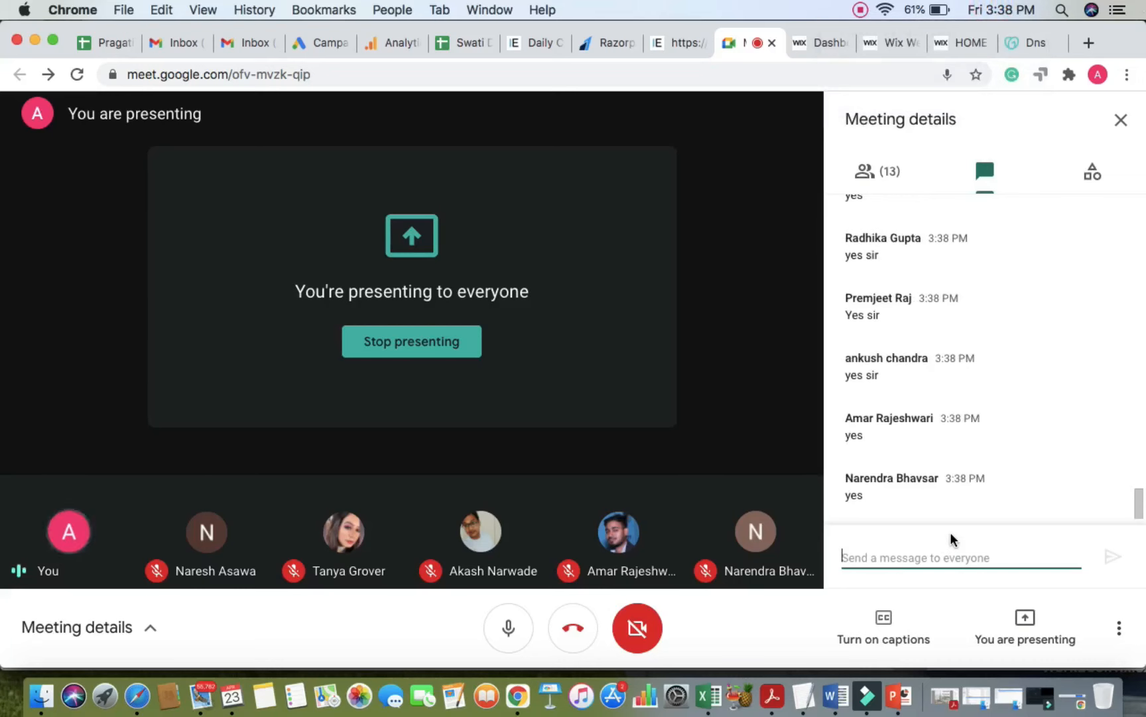
left_click(895, 46)
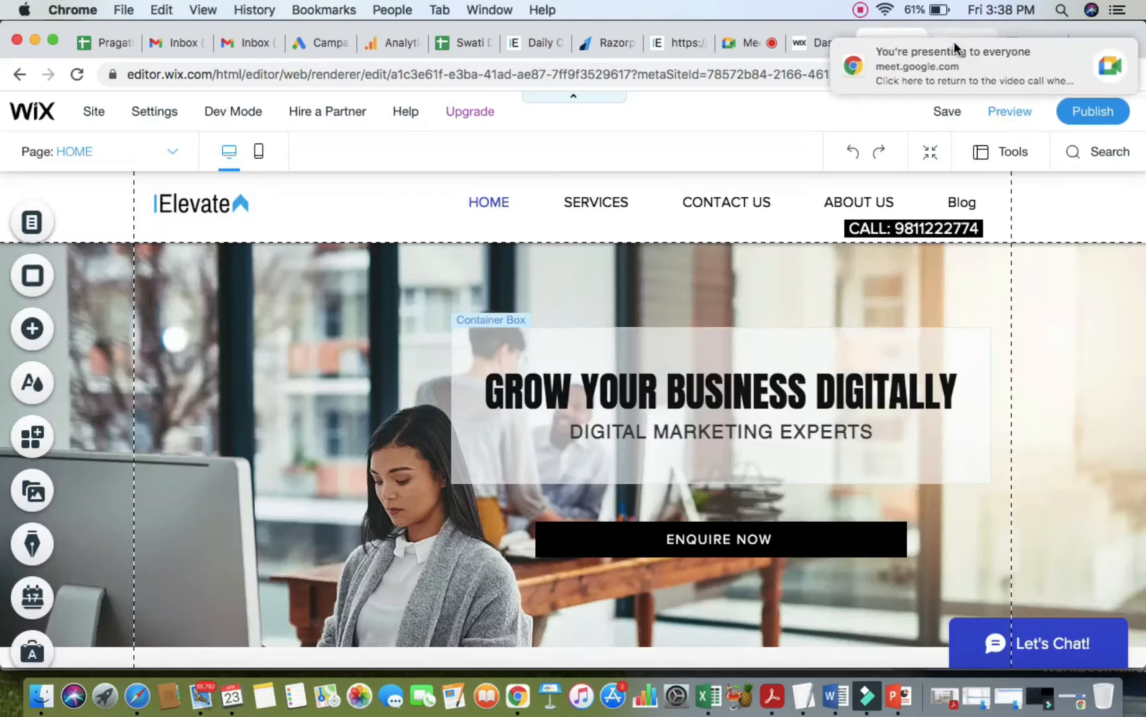
Step: Scroll down to the footer and drag the Facebook, Twitter, YouTube, Instagram social bar slightly lower
scroll(814, 403, "down", 2)
scroll(814, 404, "up", 2)
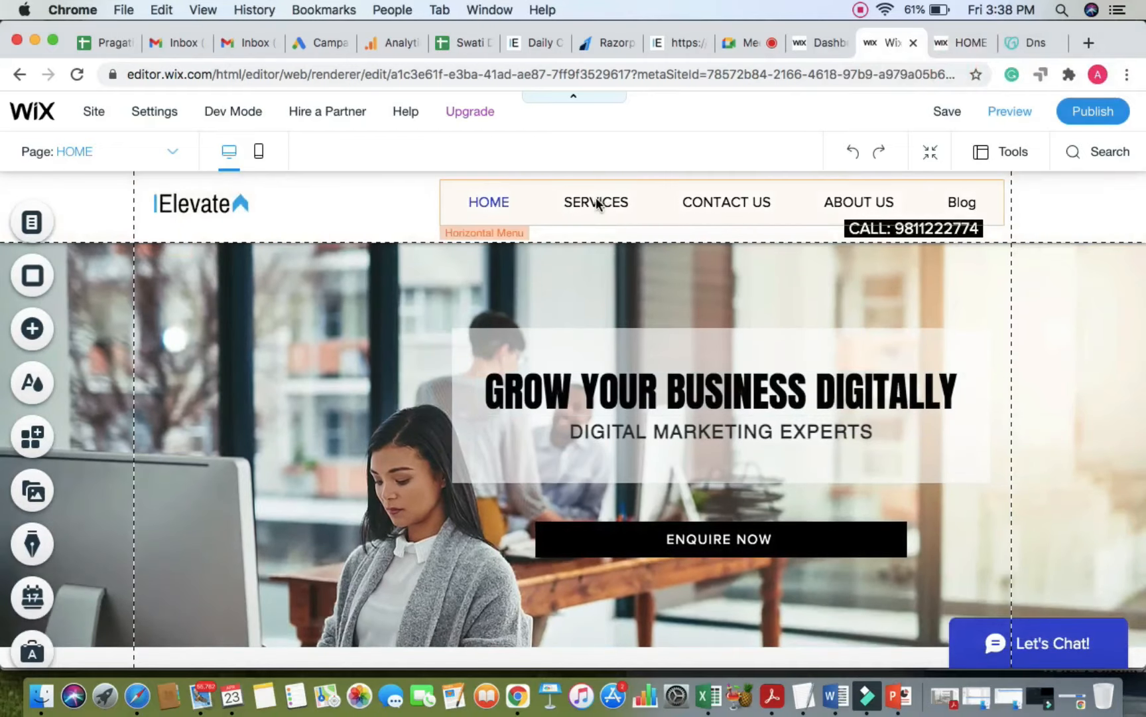
scroll(599, 225, "down", 4)
scroll(501, 463, "down", 3)
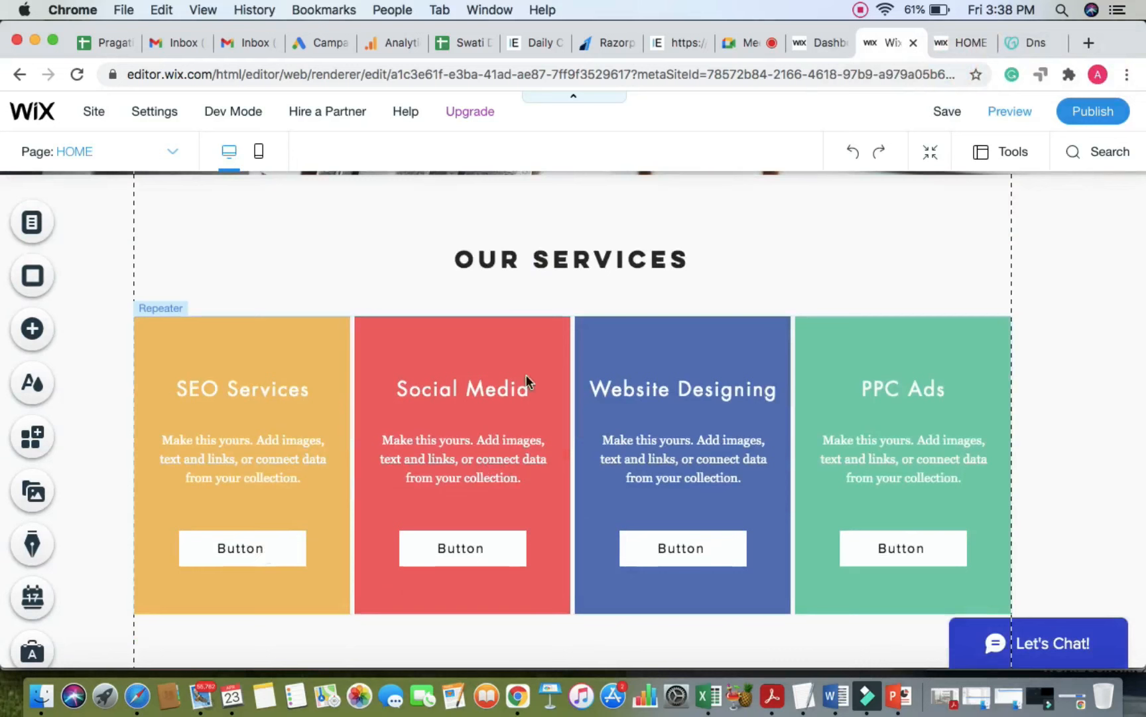
scroll(348, 202, "up", 7)
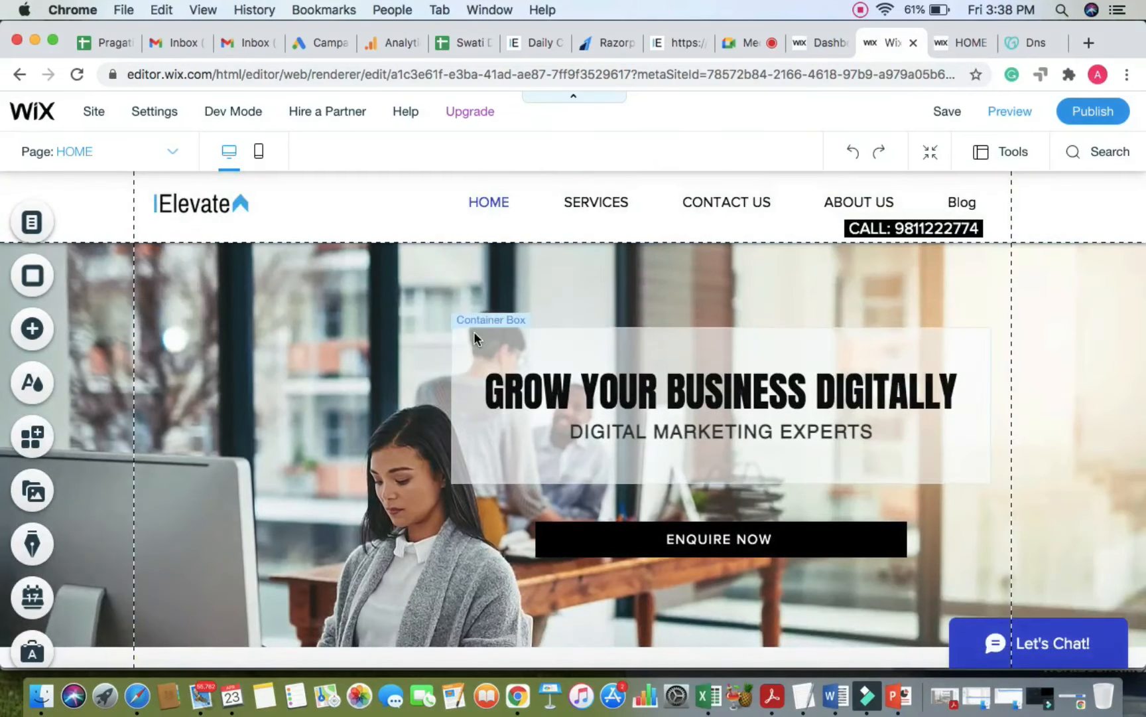
scroll(474, 332, "down", 15)
scroll(474, 335, "down", 7)
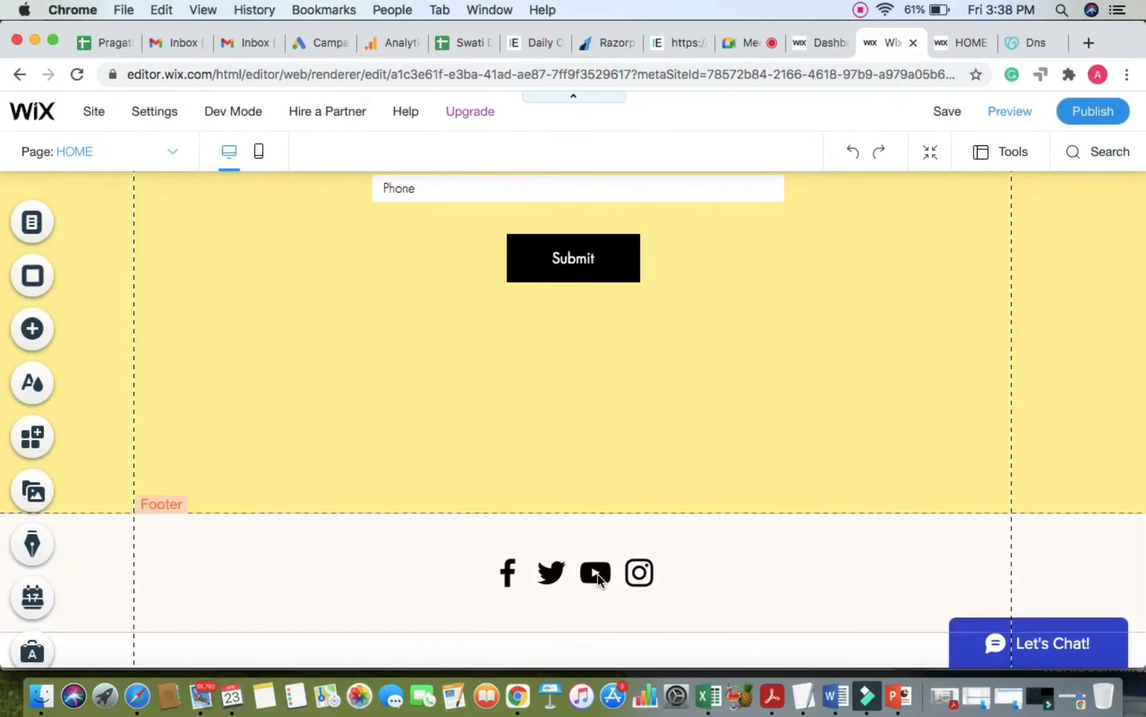
left_click_drag(594, 581, 597, 598)
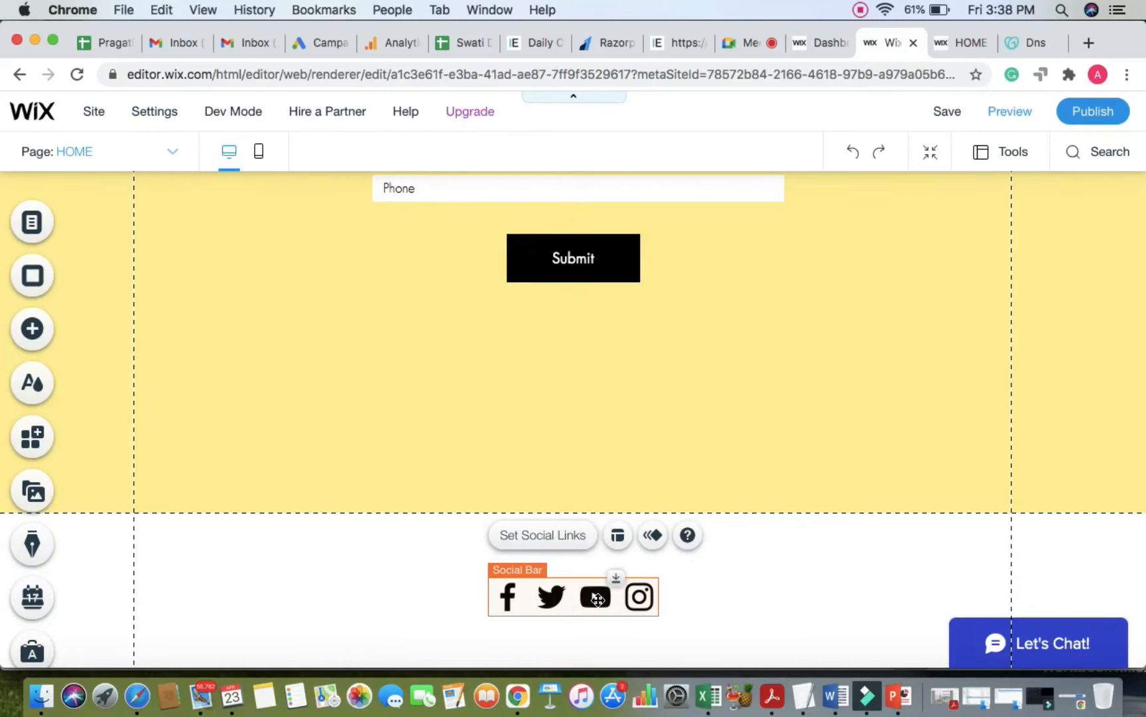
Step: From Add > Menu, place the plain vertical menu preset (HOME, SERVICES, CONTACT US, ABOUT US, Blog) above the footer
left_click(32, 328)
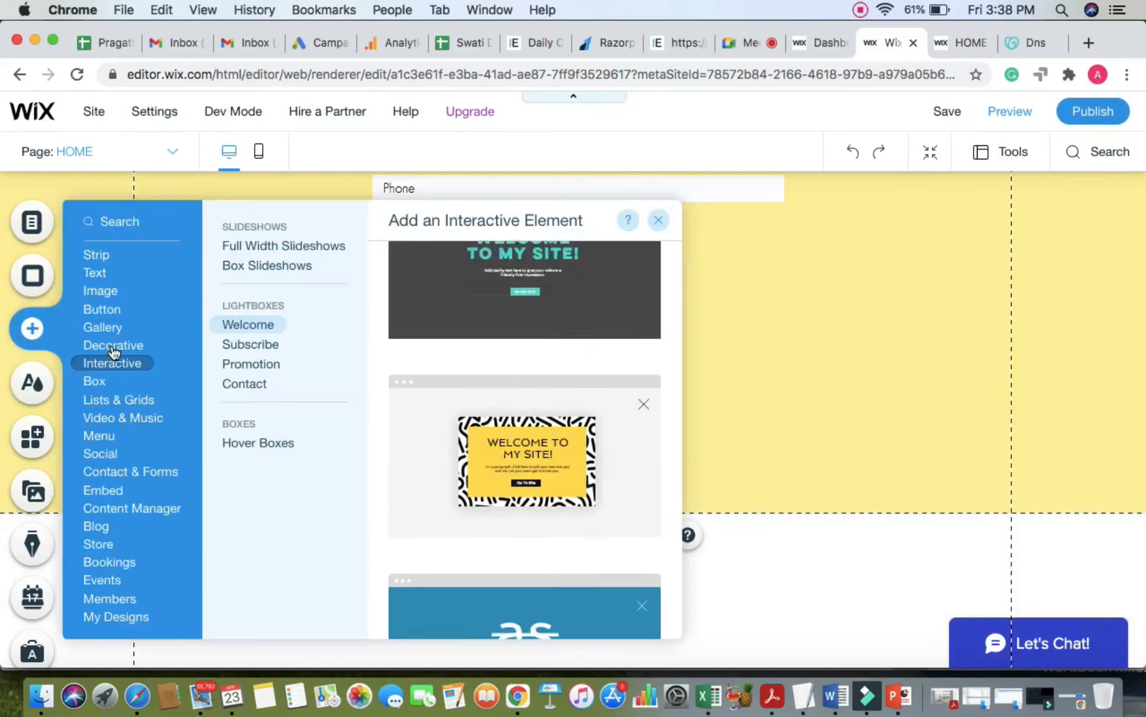
left_click(103, 327)
left_click(106, 453)
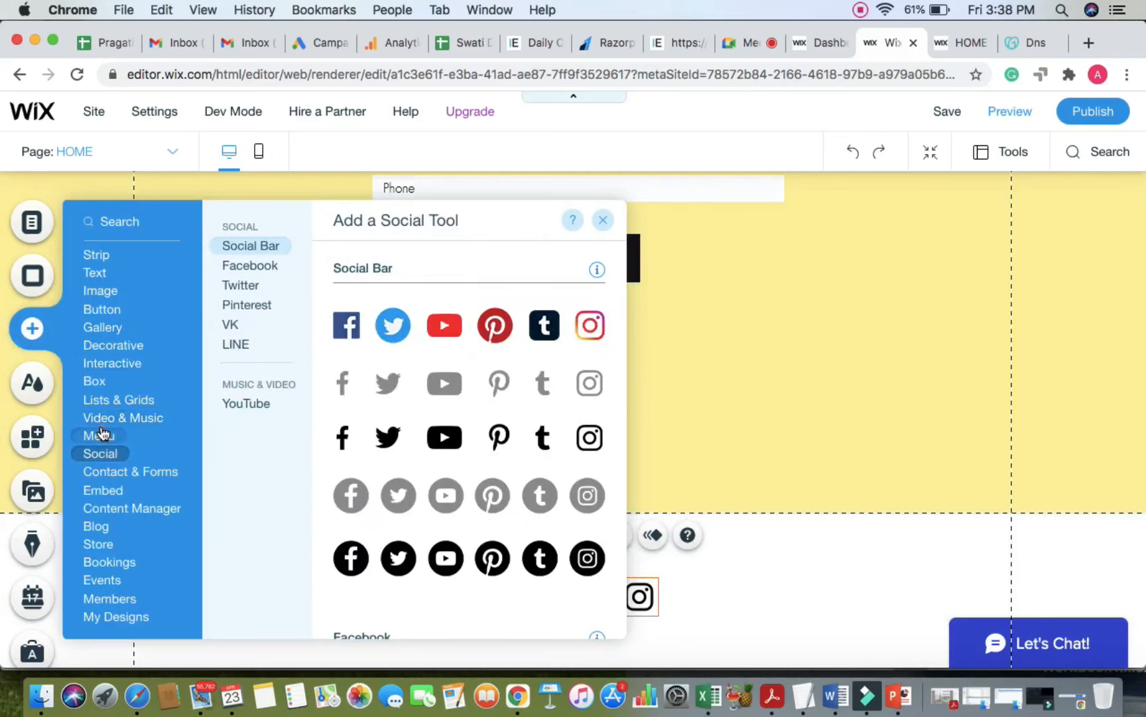
left_click(101, 436)
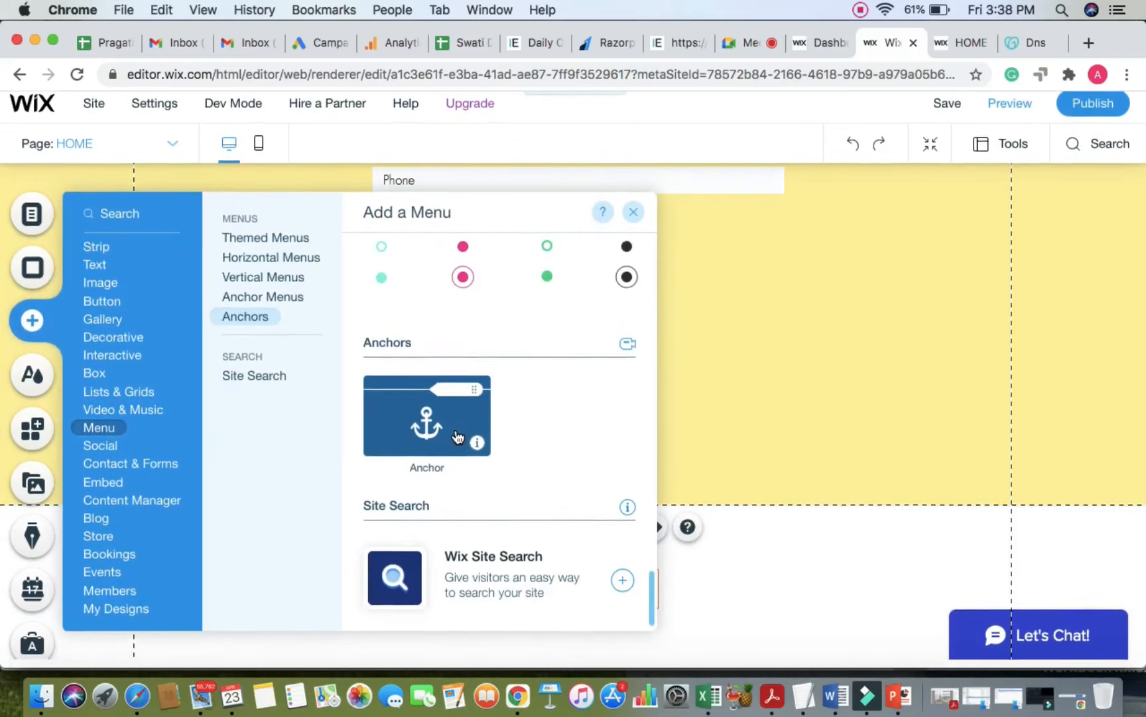
scroll(458, 436, "up", 5)
scroll(536, 392, "up", 6)
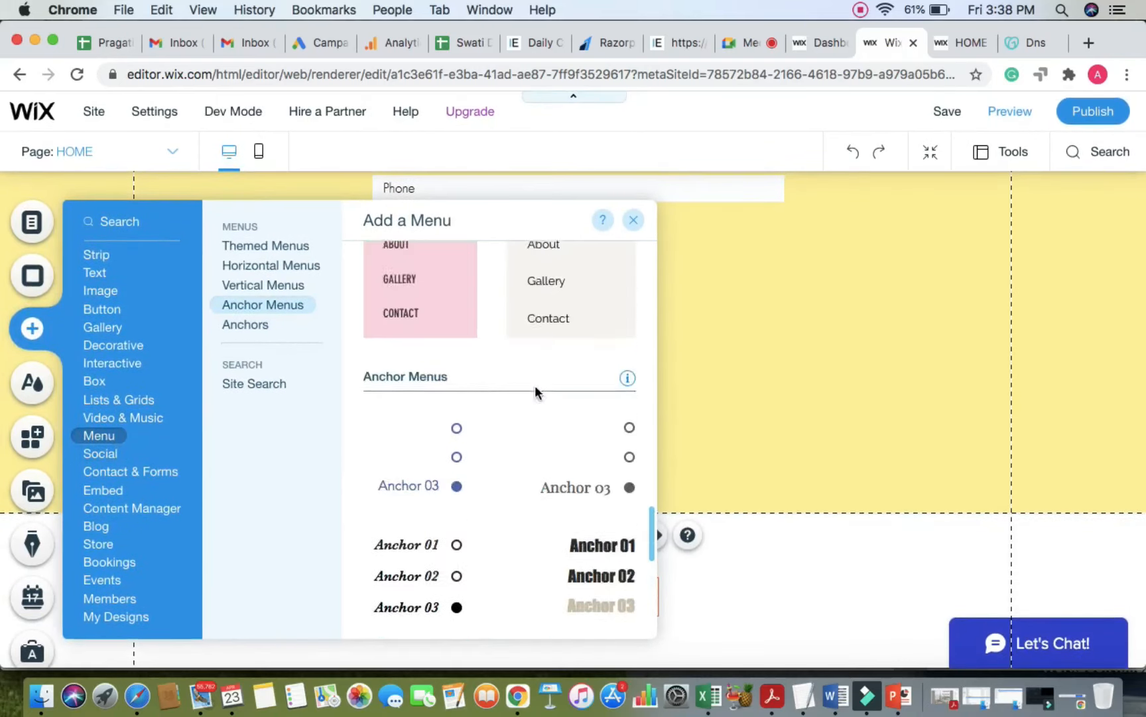
scroll(536, 393, "up", 8)
scroll(536, 392, "down", 8)
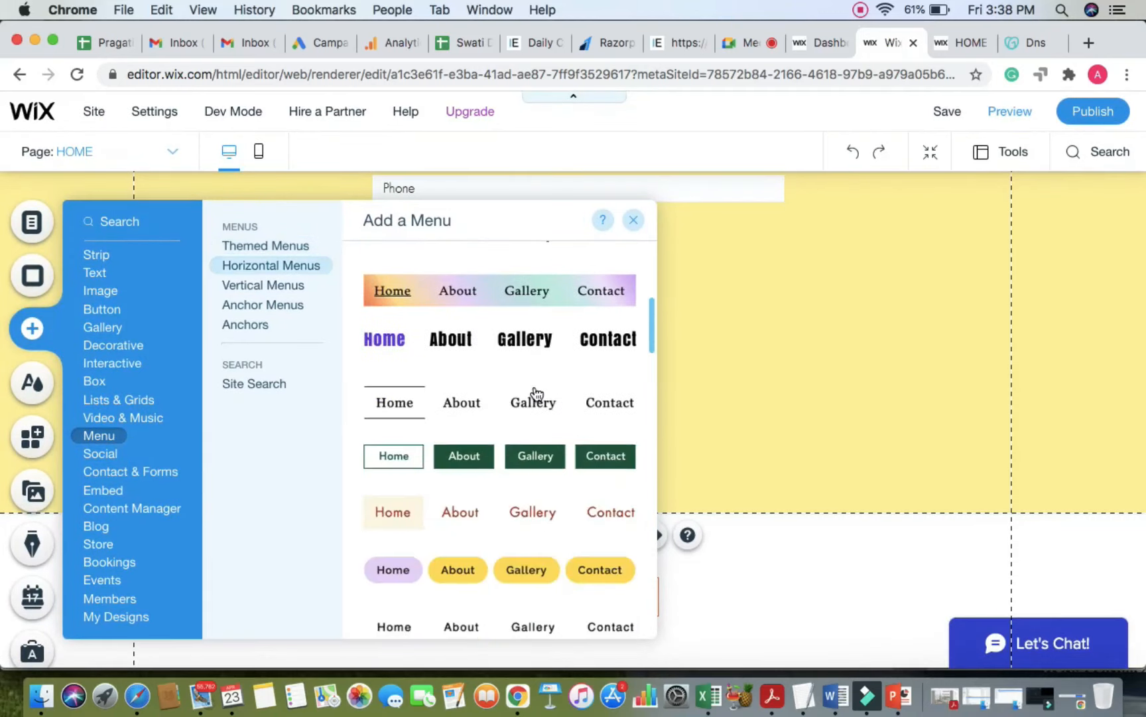
scroll(536, 393, "down", 5)
left_click_drag(408, 409, 813, 608)
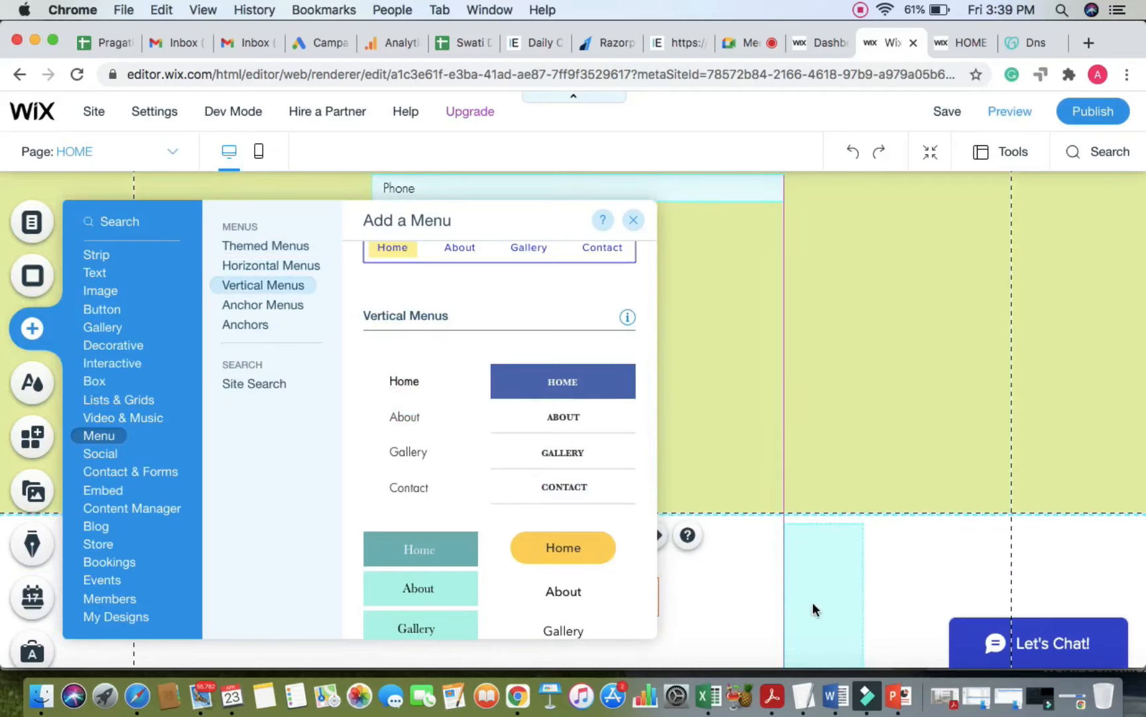
scroll(932, 551, "down", 1)
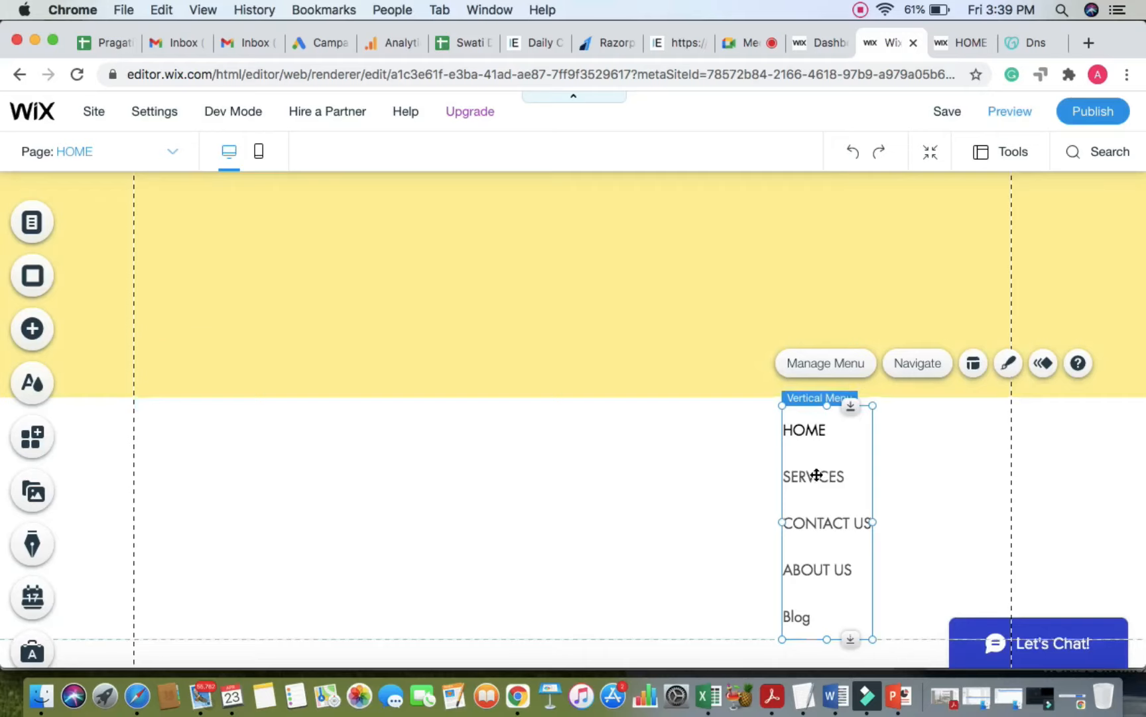
scroll(814, 473, "down", 2)
Step: Attach the vertical menu to the footer at its left edge and shorten it to tighten item spacing
left_click_drag(810, 401, 426, 389)
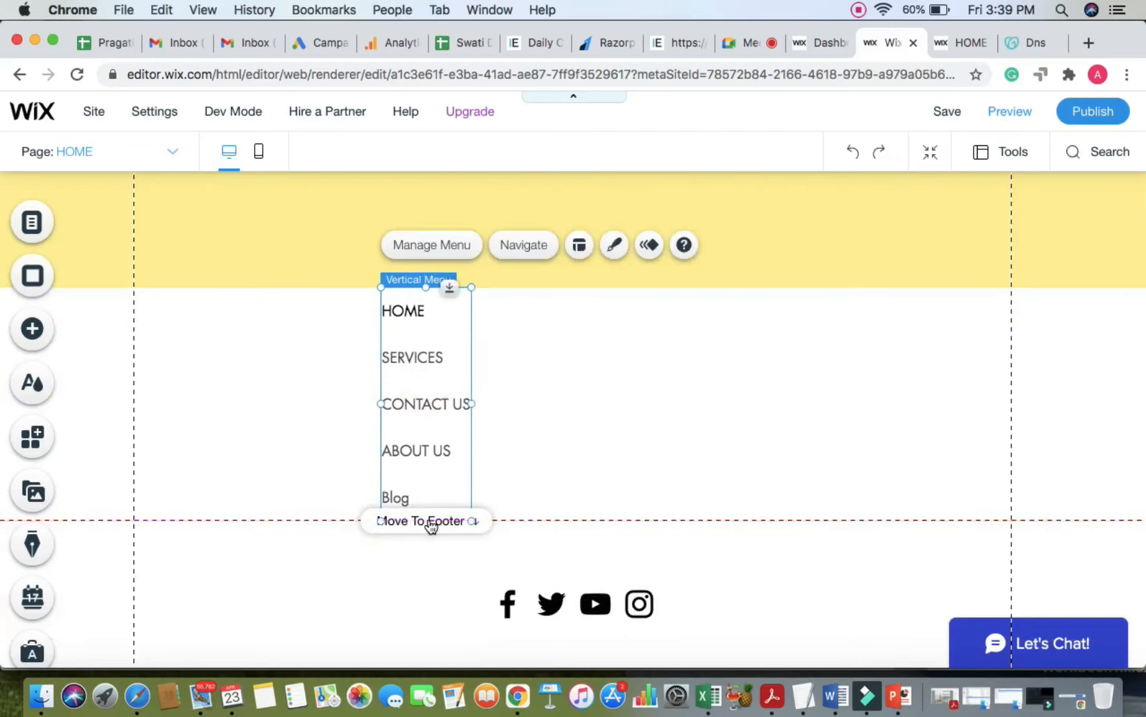
left_click(427, 520)
left_click_drag(409, 499, 179, 496)
left_click(310, 483)
left_click(187, 532)
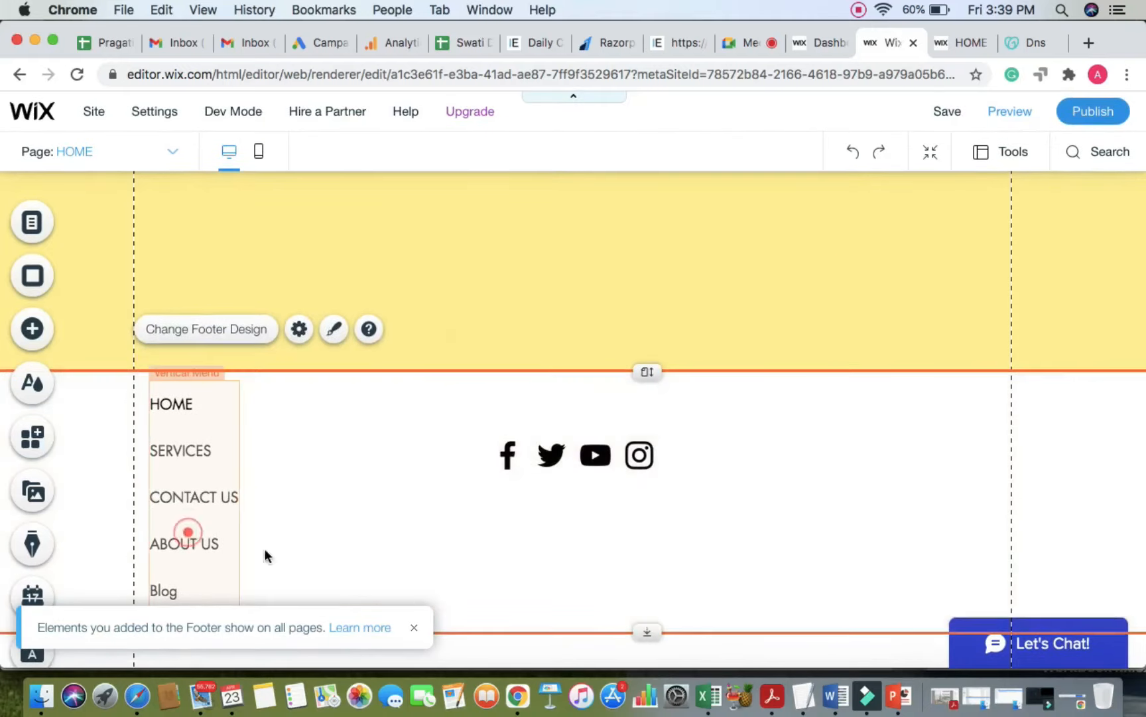
left_click(413, 634)
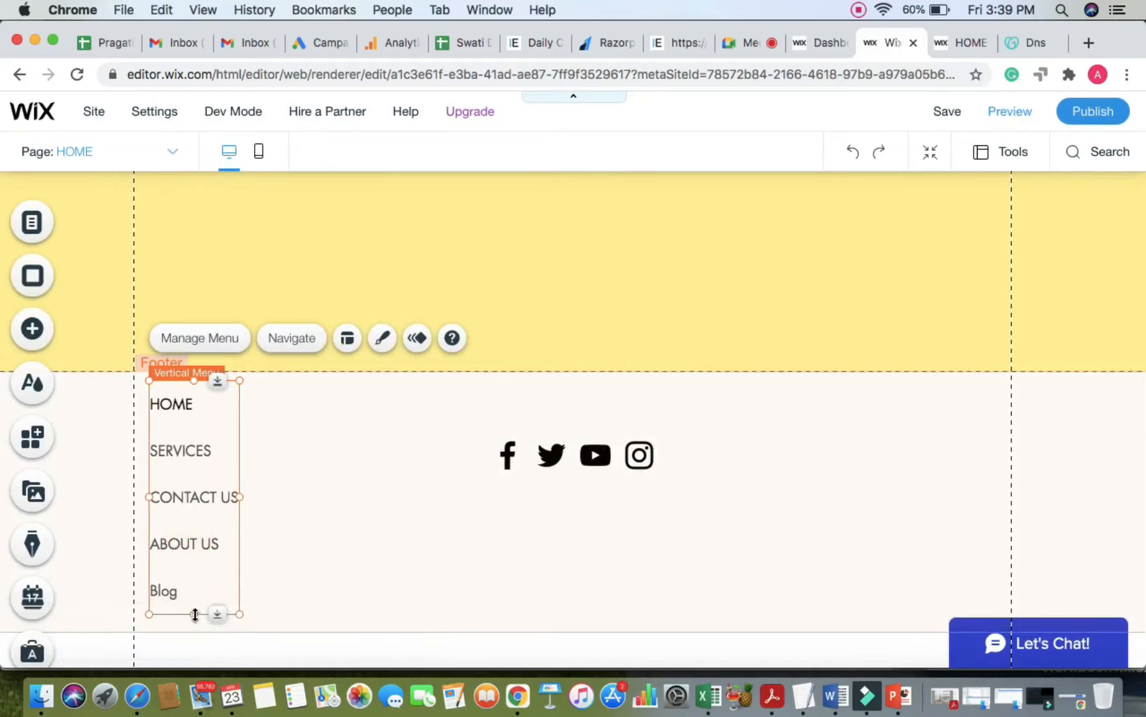
left_click_drag(194, 616, 191, 534)
left_click_drag(195, 468, 193, 521)
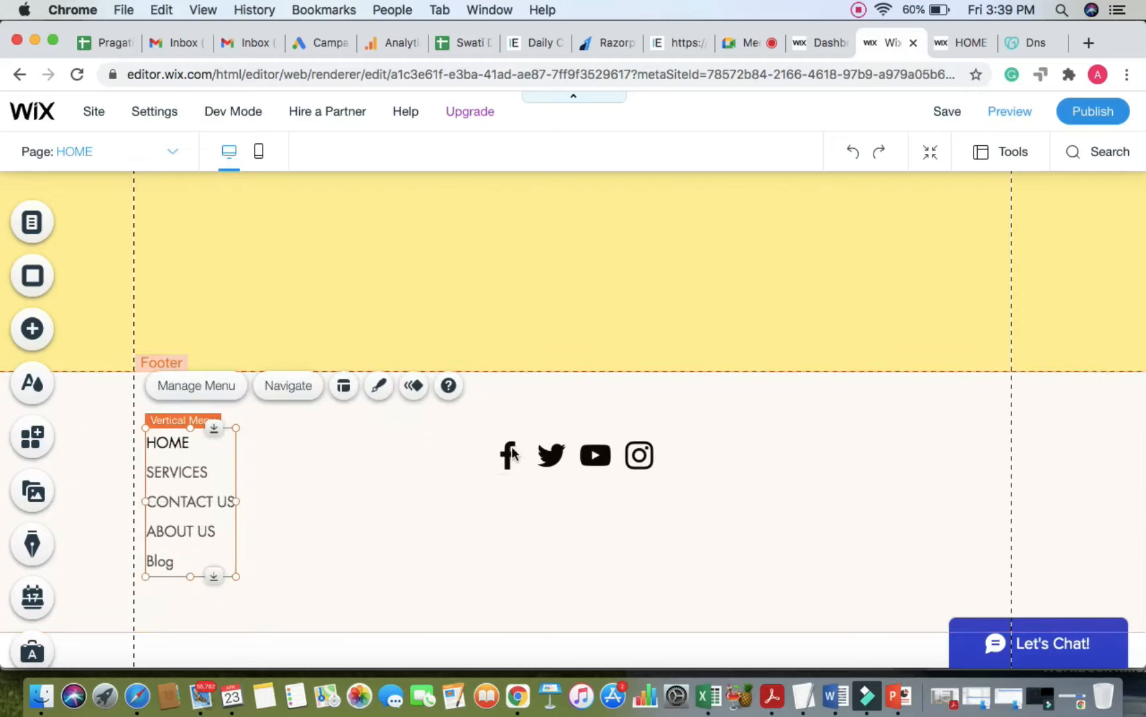
Step: Move the social icons to the right side of the footer
left_click_drag(723, 463, 874, 437)
left_click(521, 510)
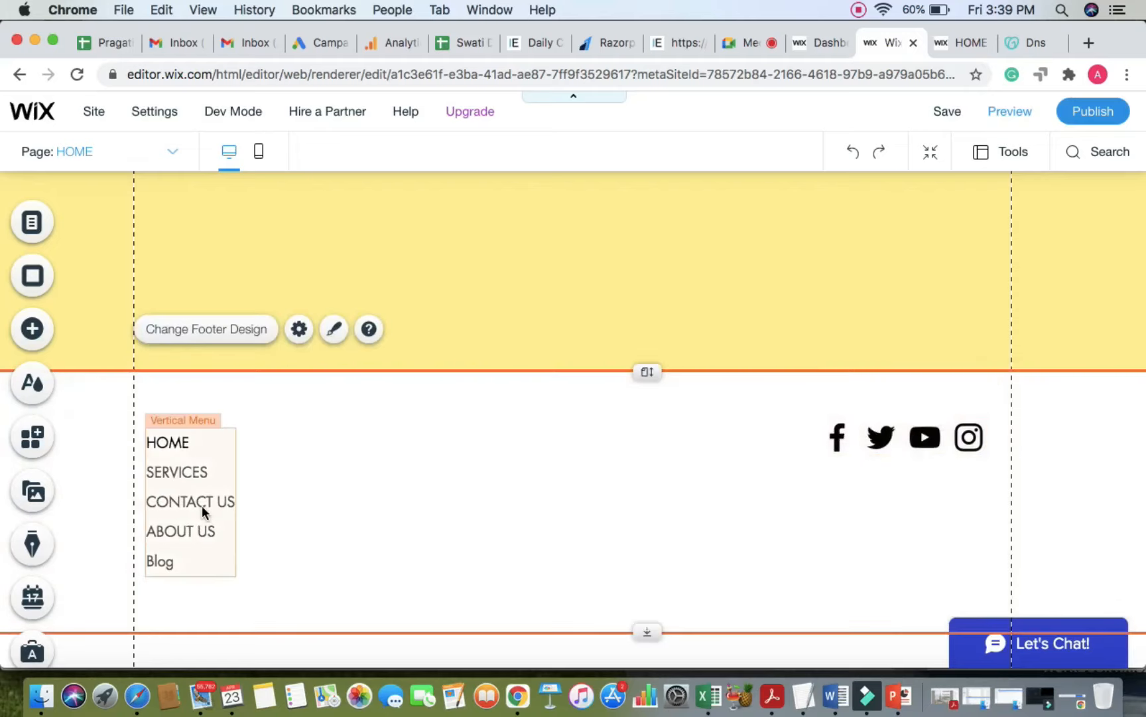
left_click(36, 338)
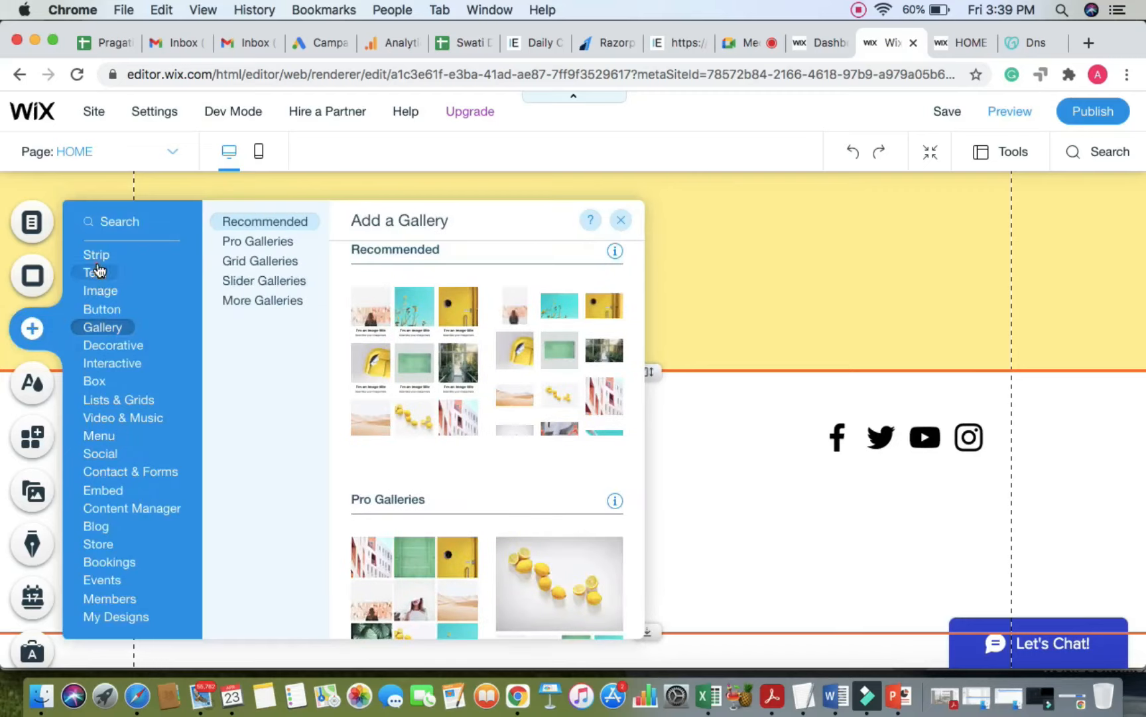
Step: Place a paragraph beside the footer menu reading TERMS & CONDITIONS and narrow its box to fit
left_click(95, 269)
scroll(458, 451, "down", 3)
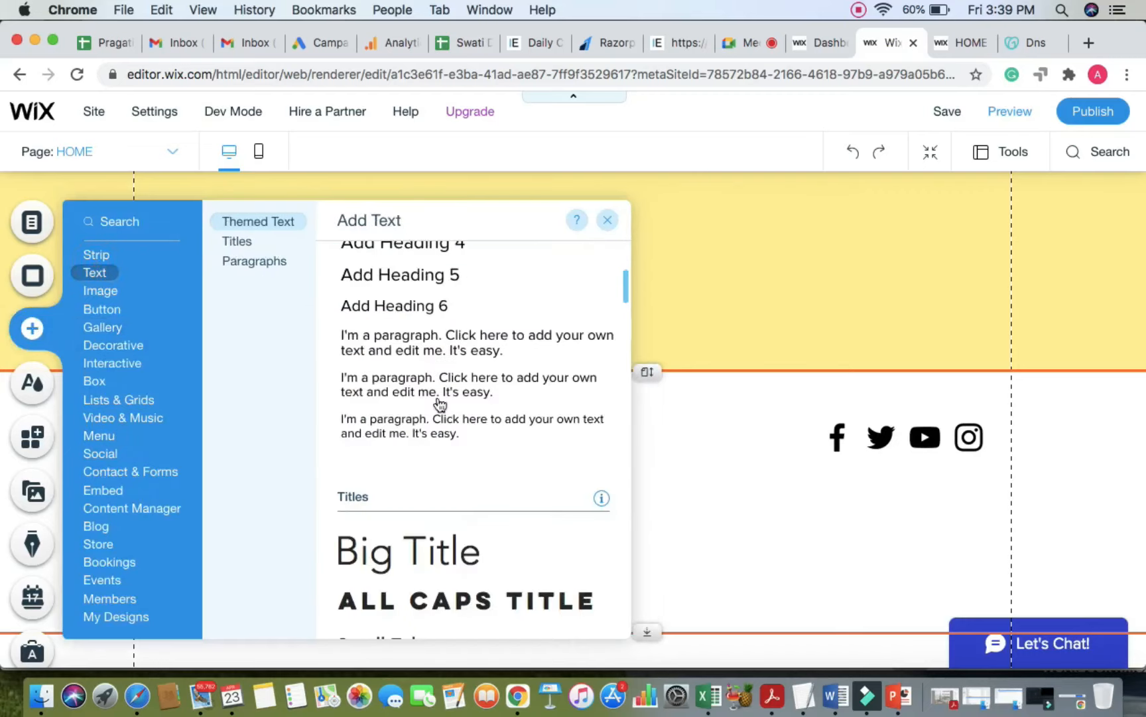
left_click(440, 340)
left_click_drag(742, 497, 378, 441)
double_click(376, 439)
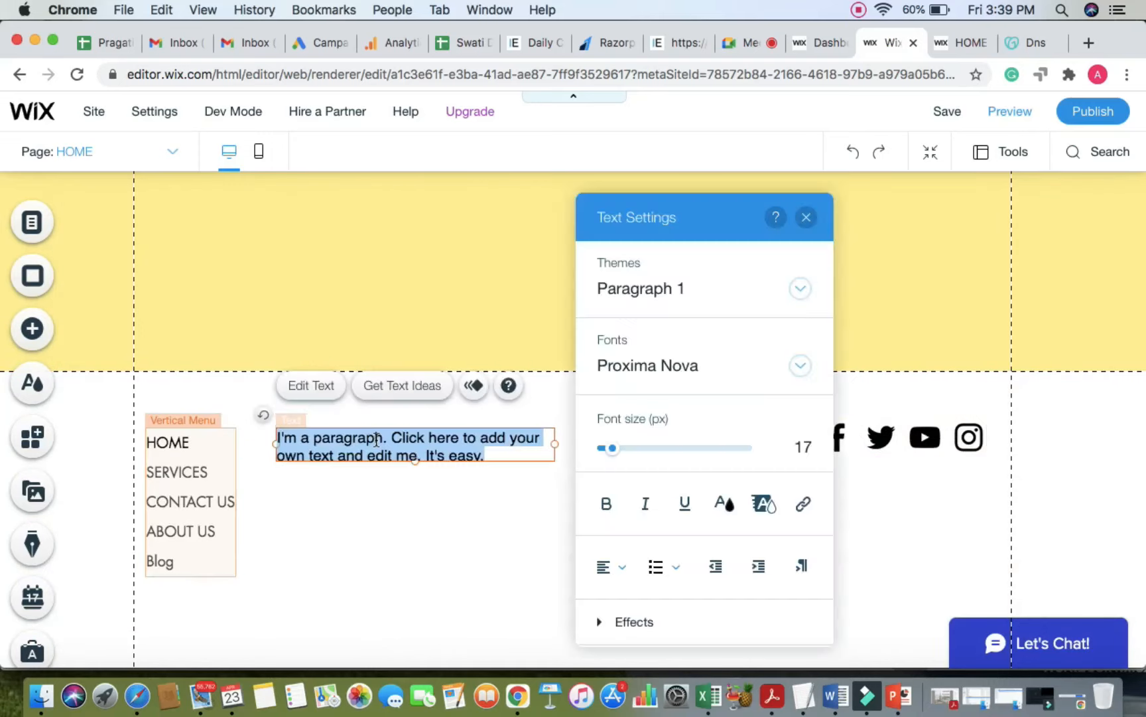
type("Ter")
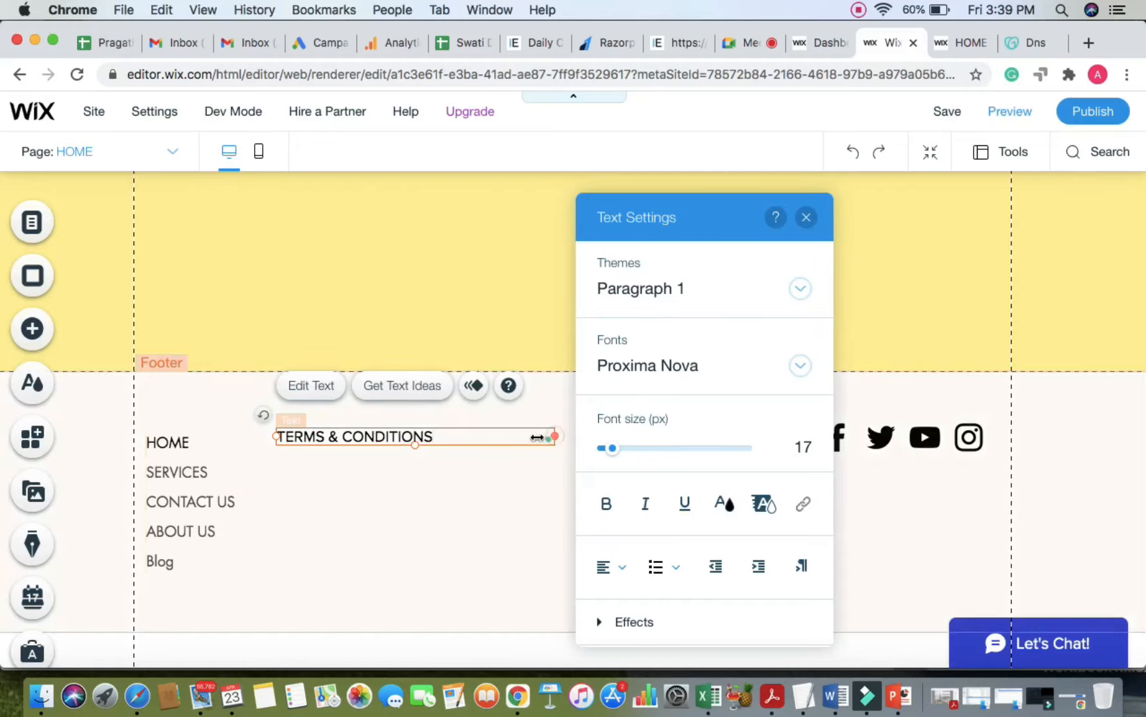
left_click_drag(538, 436, 453, 436)
left_click(451, 486)
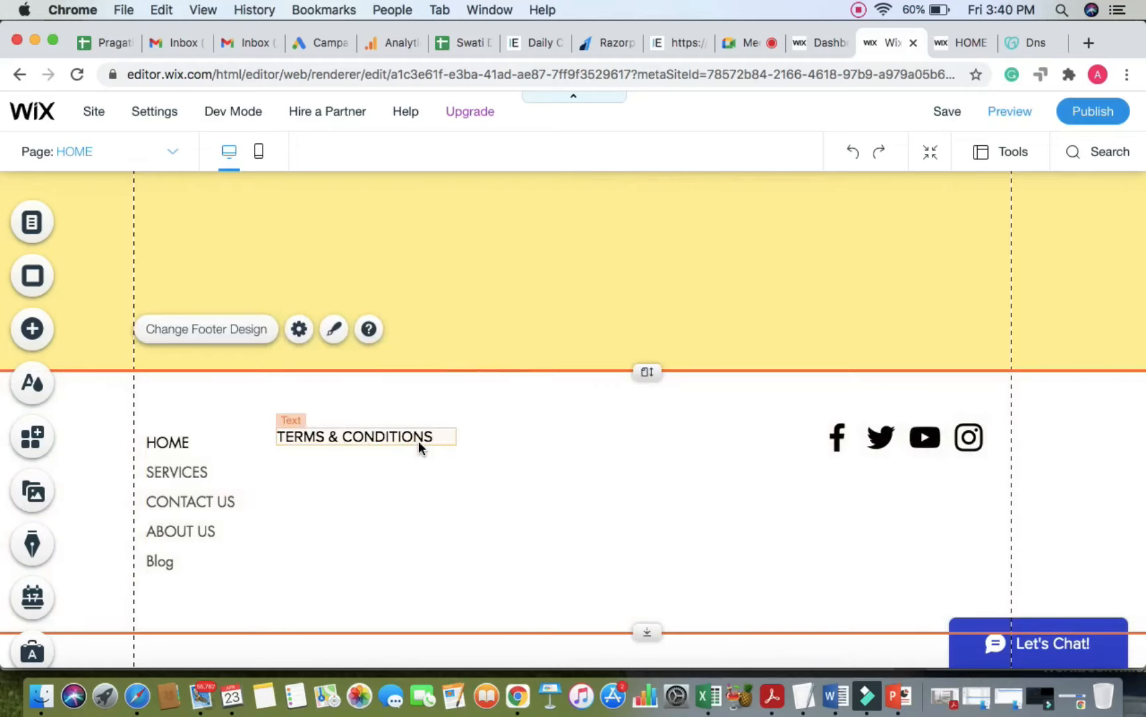
Step: In the vertical menu's text design settings, keep Helvetica Light as the menu font
left_click(194, 473)
left_click(318, 438)
left_click(192, 470)
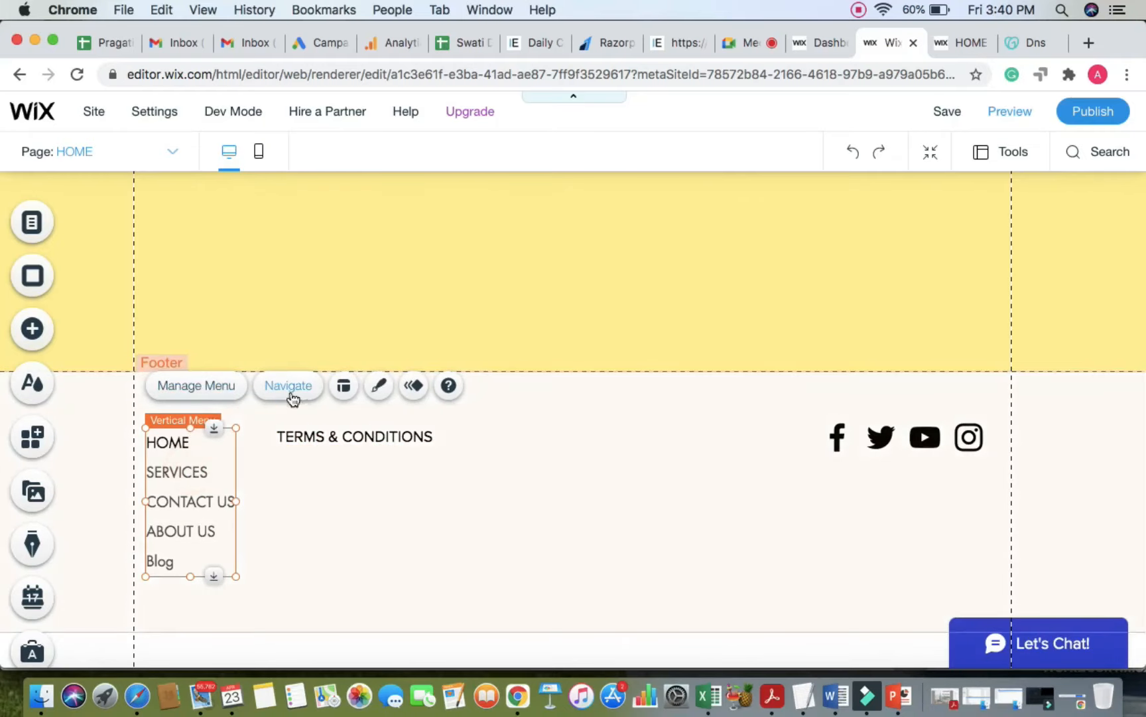
left_click(373, 396)
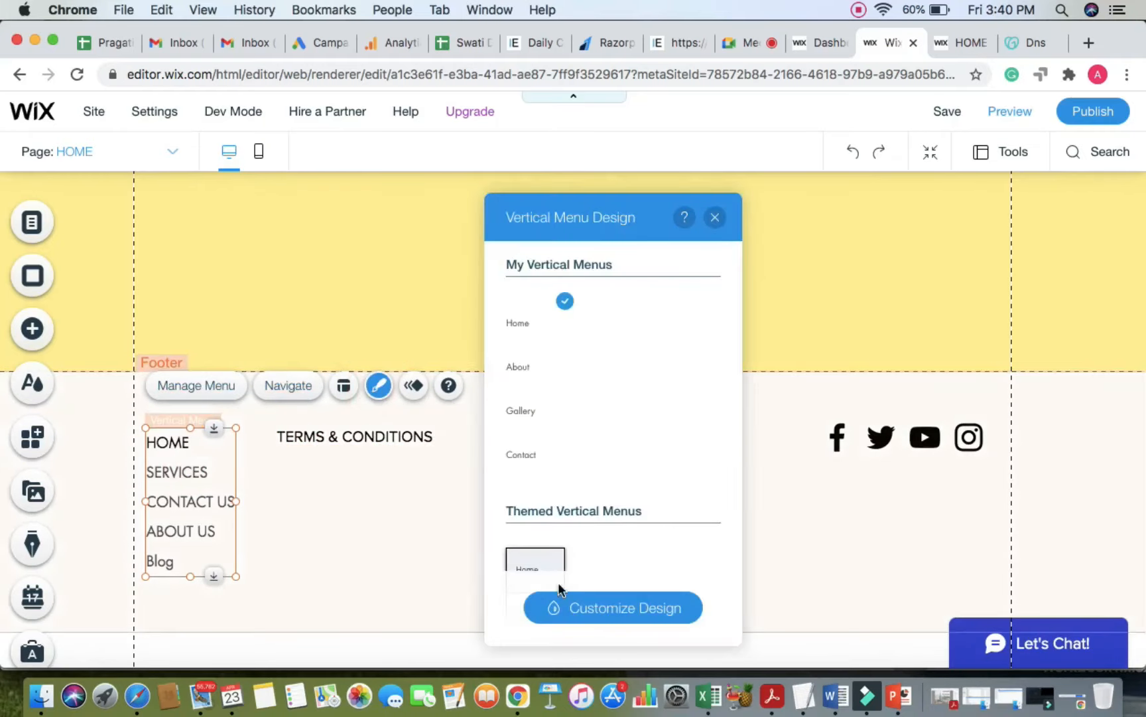
left_click(577, 607)
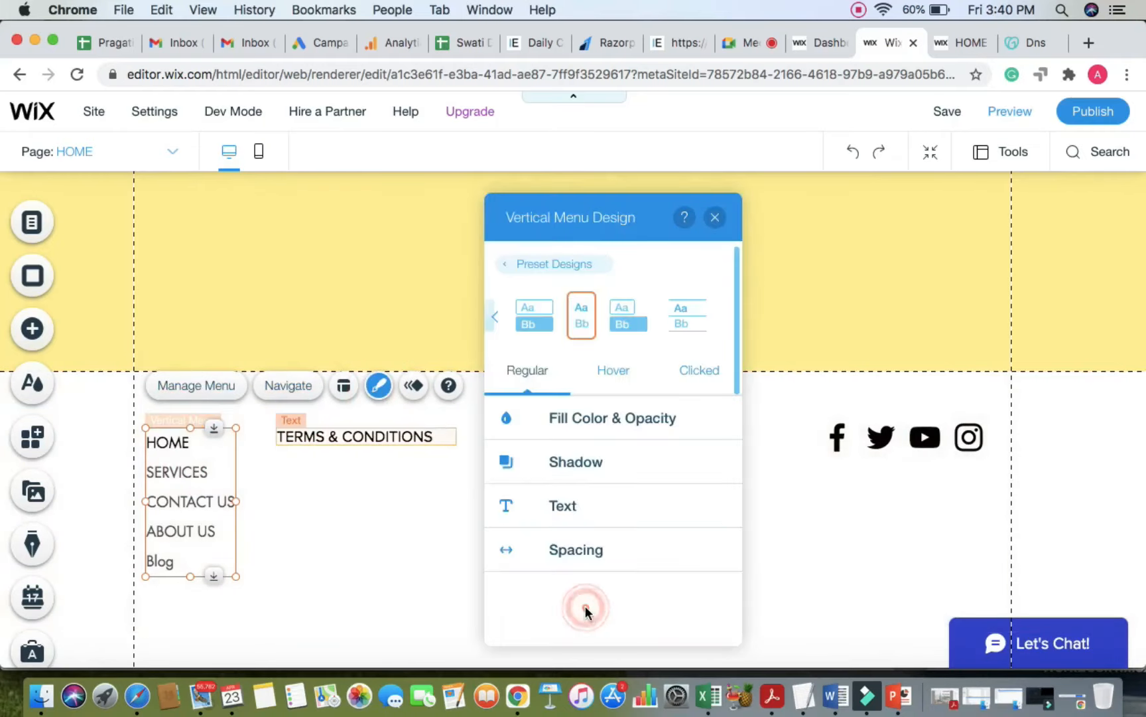
left_click(596, 506)
scroll(686, 520, "down", 3)
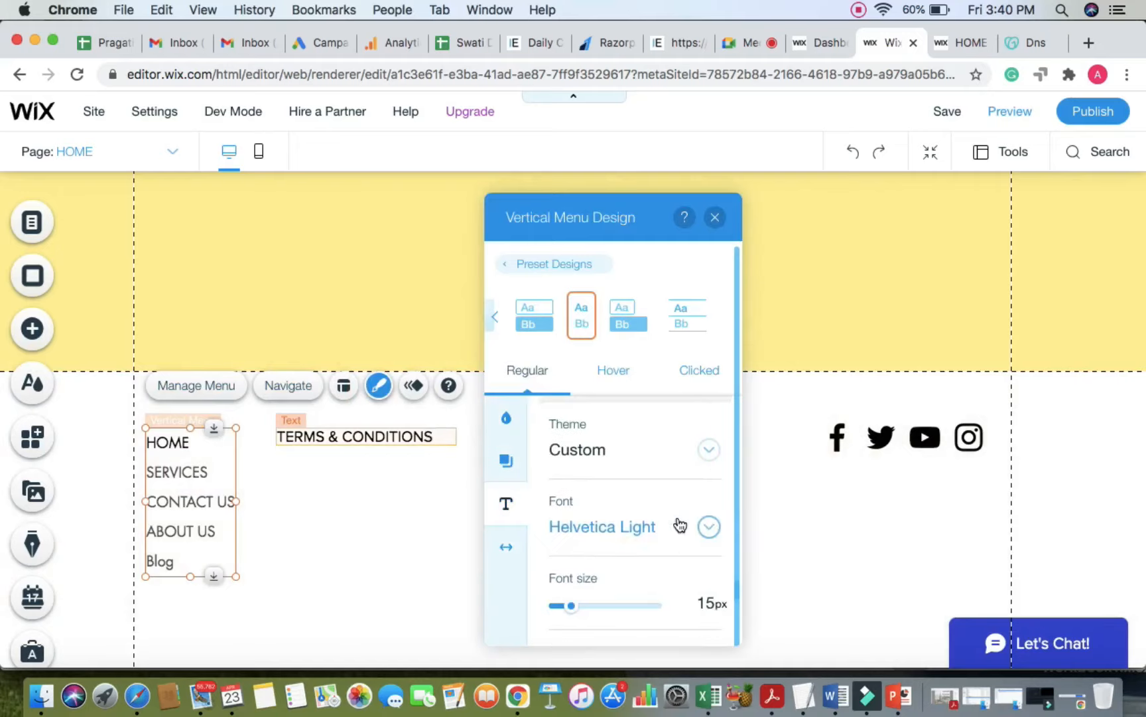
left_click(709, 449)
left_click(607, 400)
left_click(710, 528)
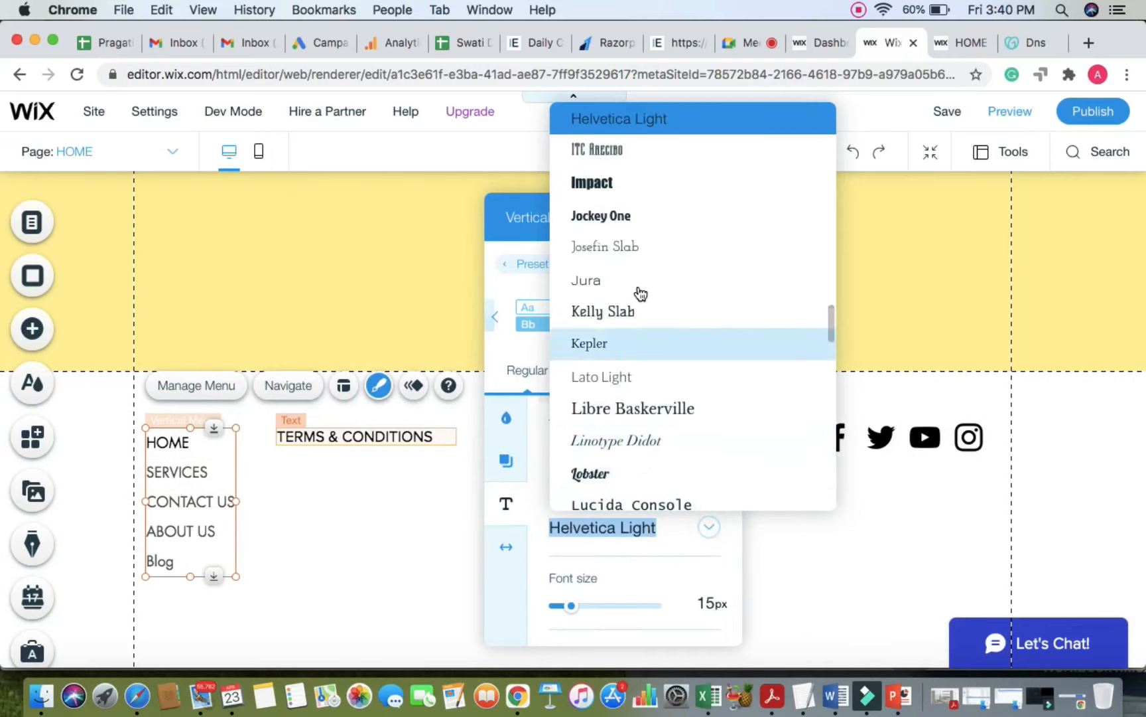
scroll(623, 332, "up", 2)
scroll(623, 330, "up", 3)
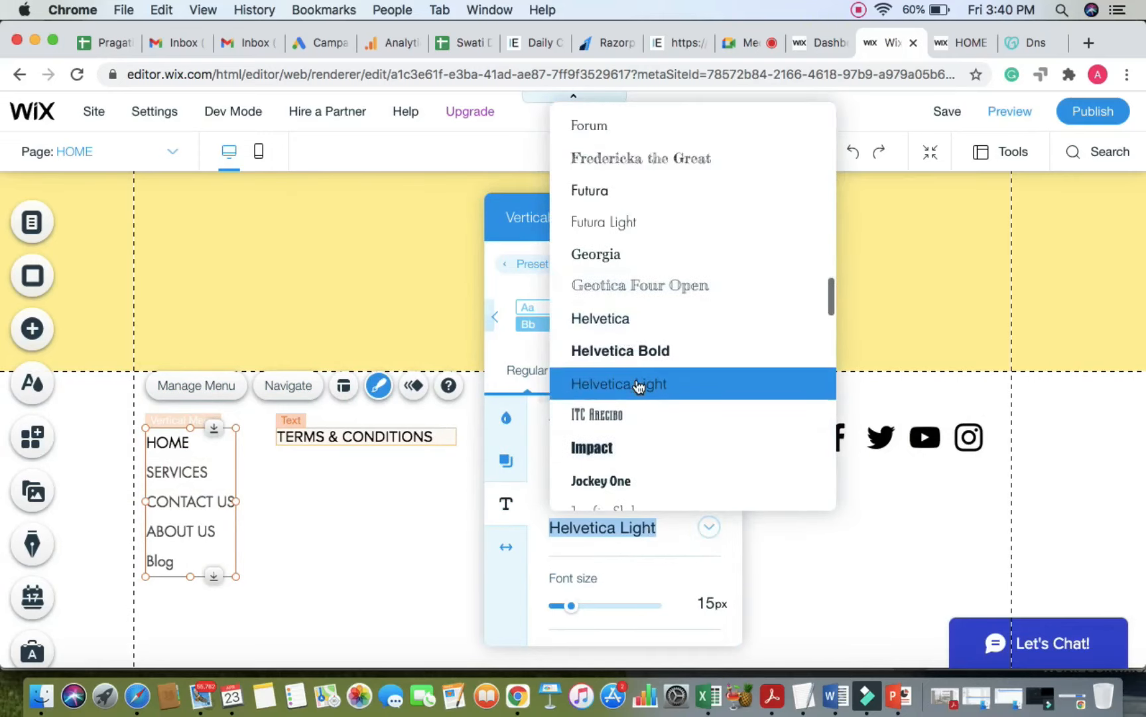
left_click(637, 379)
left_click(350, 510)
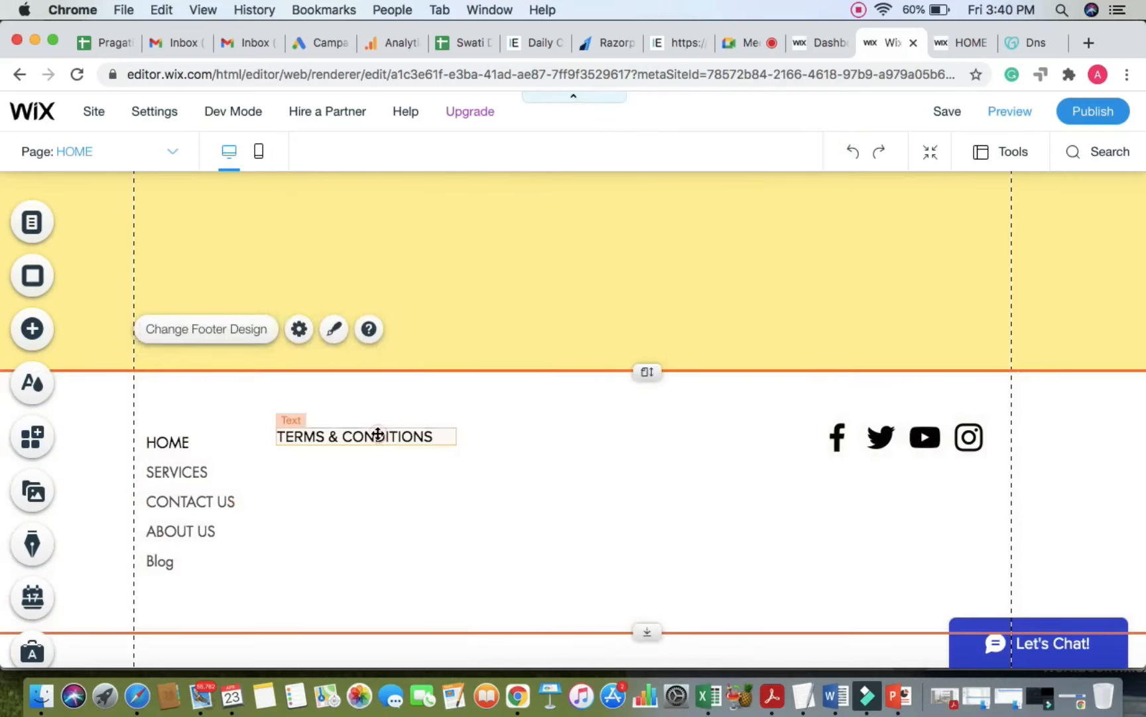
Step: Set the TERMS & CONDITIONS text font to Helvetica Light
double_click(379, 435)
left_click(769, 365)
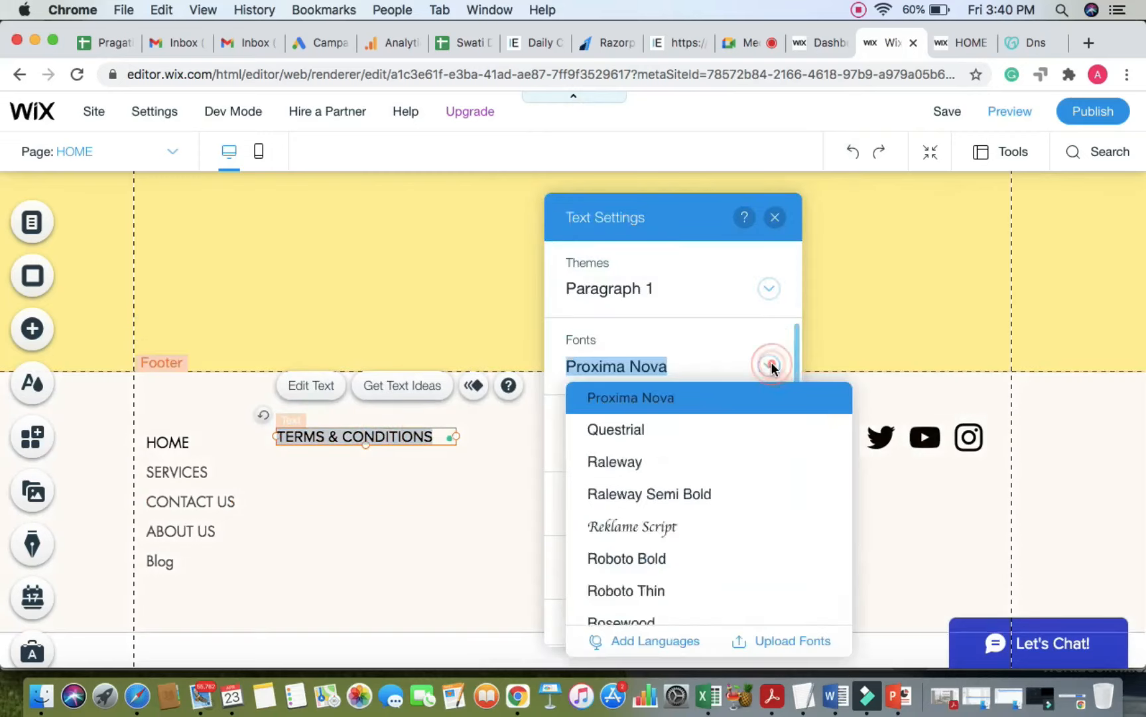
scroll(701, 415, "up", 5)
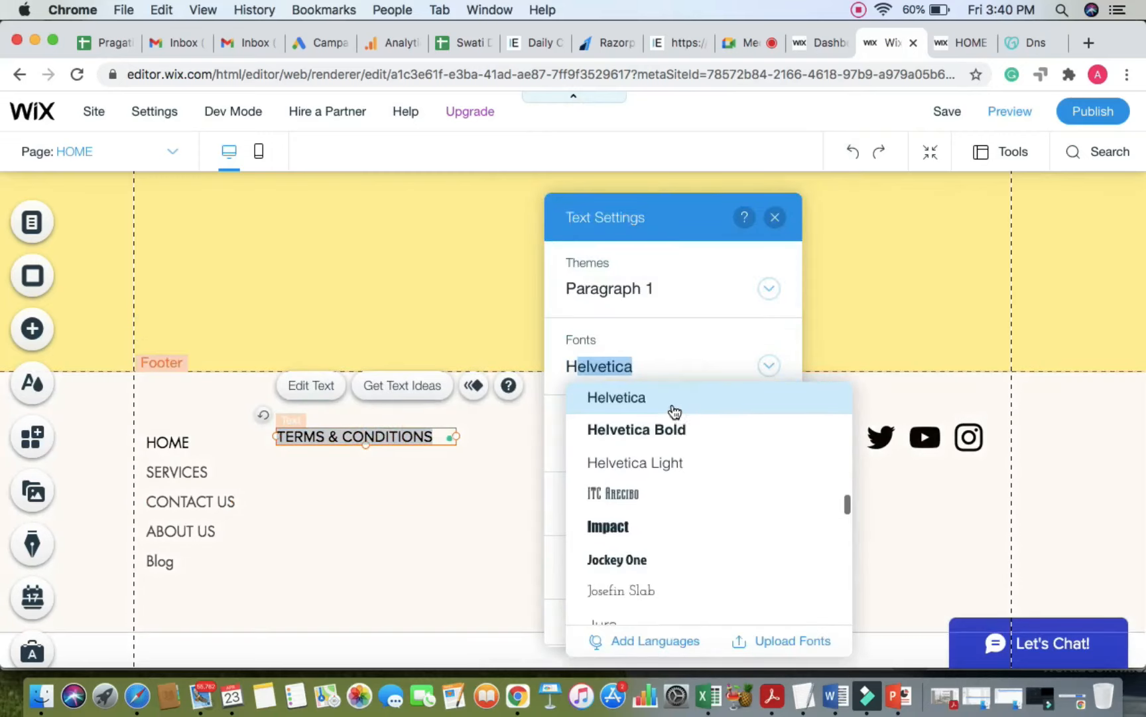
left_click(655, 465)
left_click(367, 513)
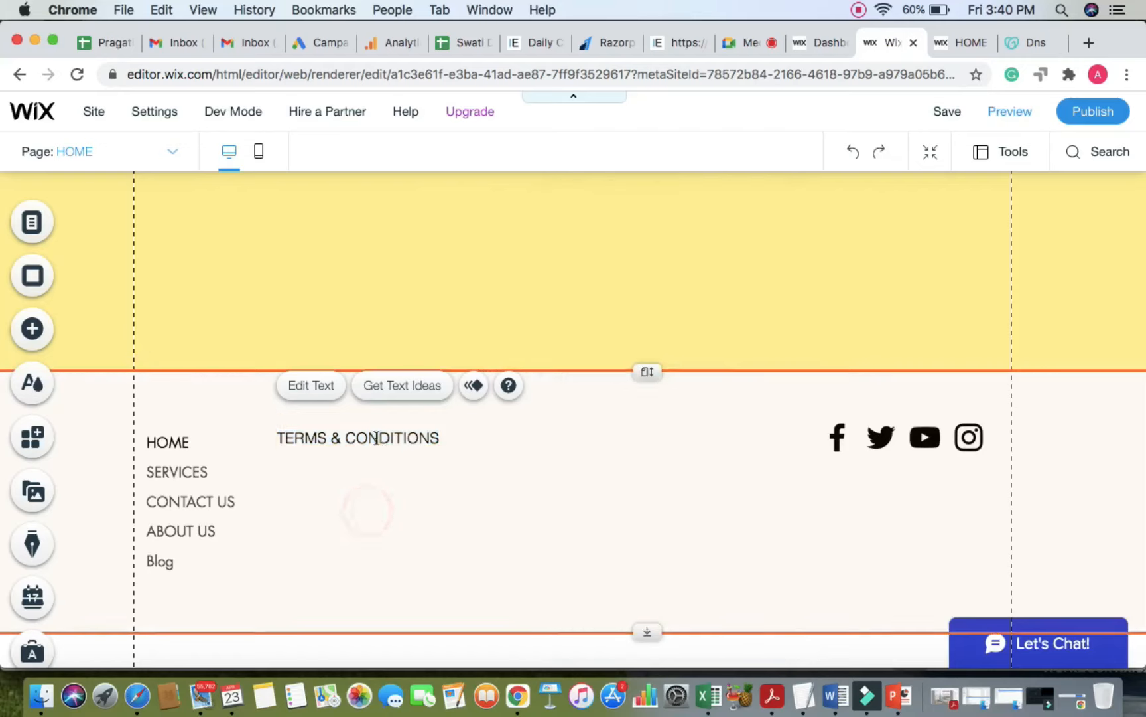
Step: Try changing the vertical menu's font size from 16 to 14
double_click(198, 450)
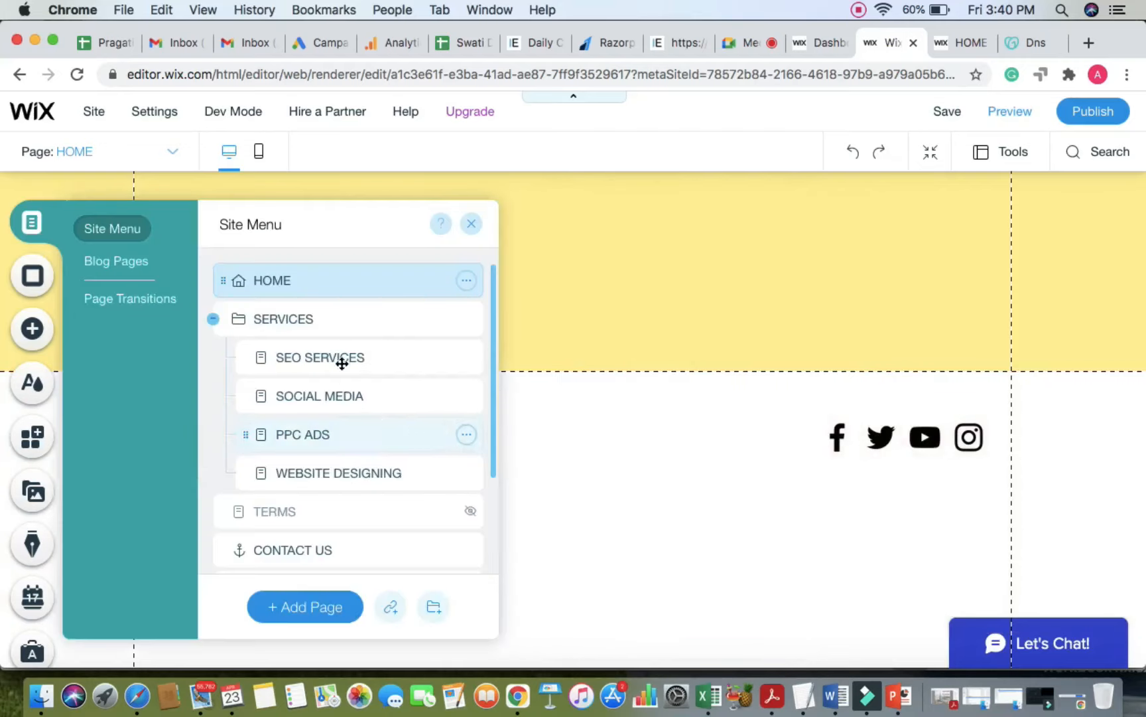
left_click(472, 223)
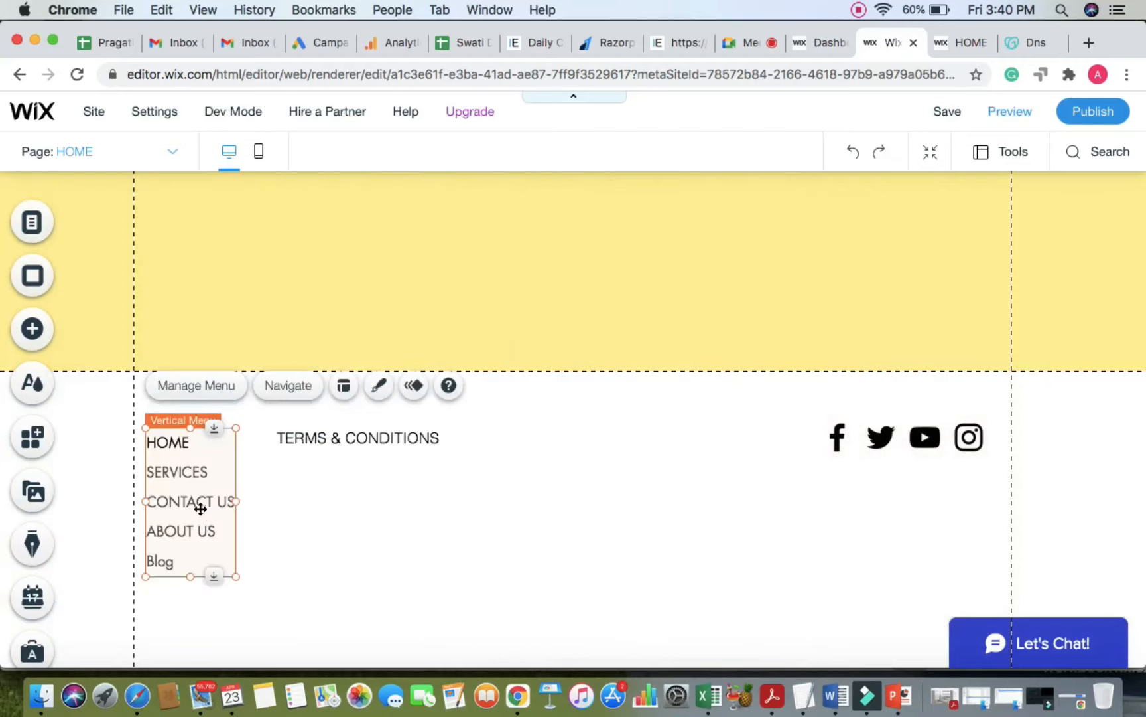
left_click(378, 385)
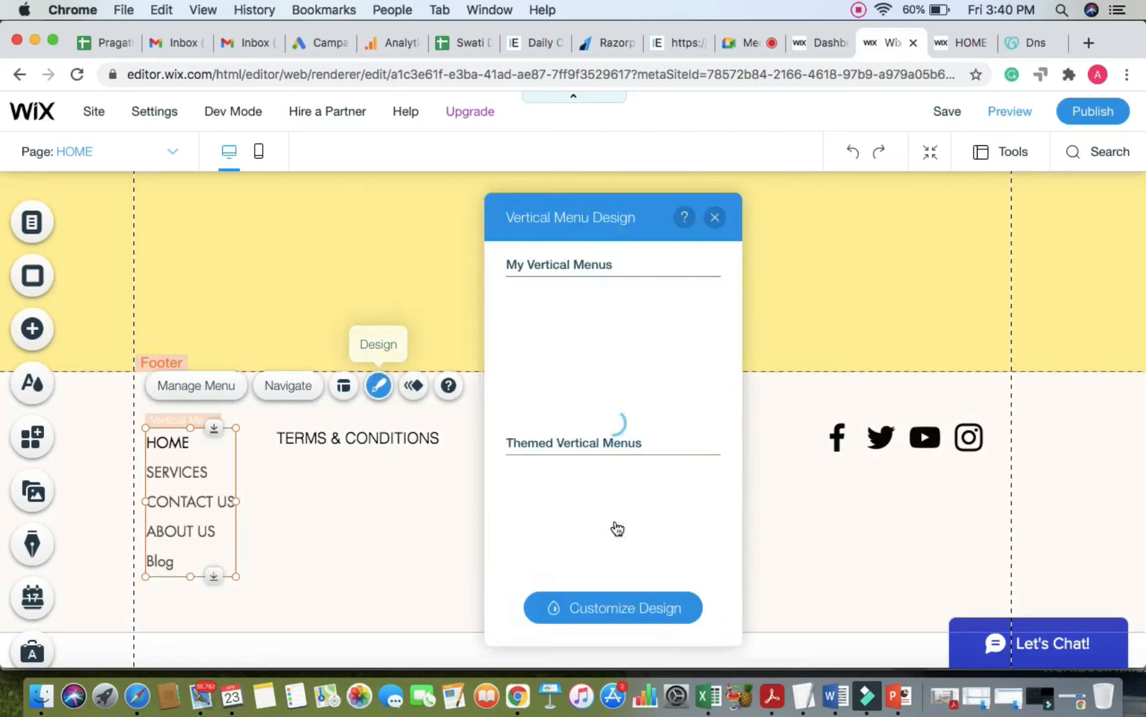
left_click(620, 609)
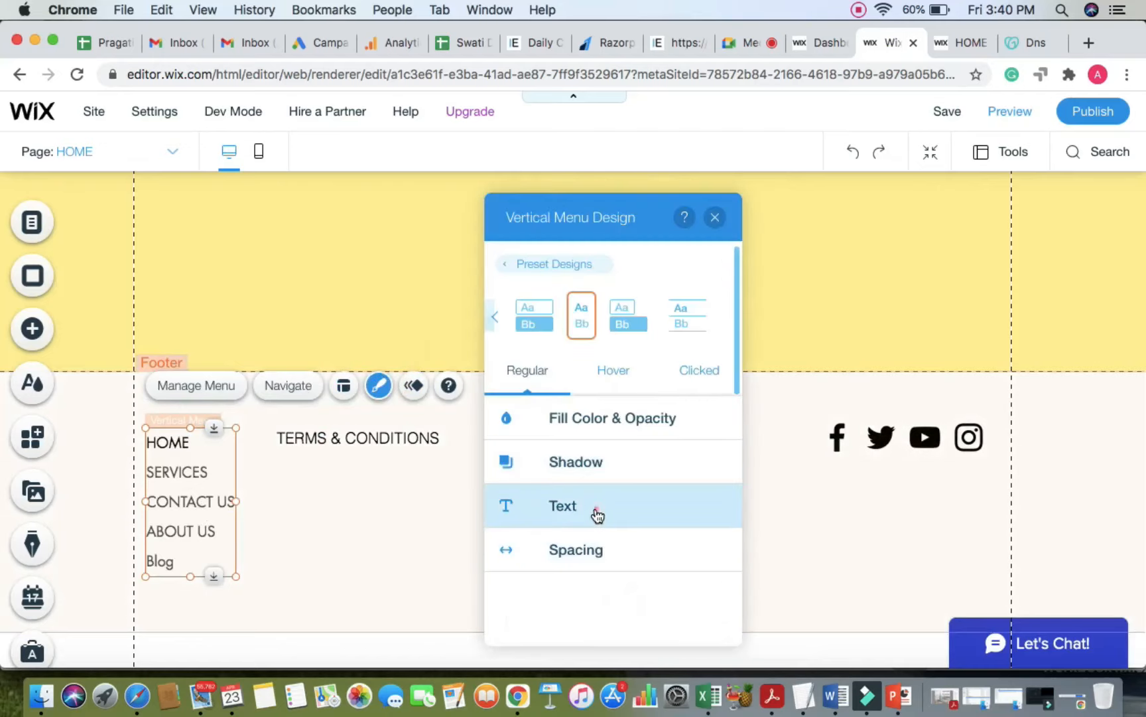
left_click(597, 510)
scroll(677, 524, "down", 5)
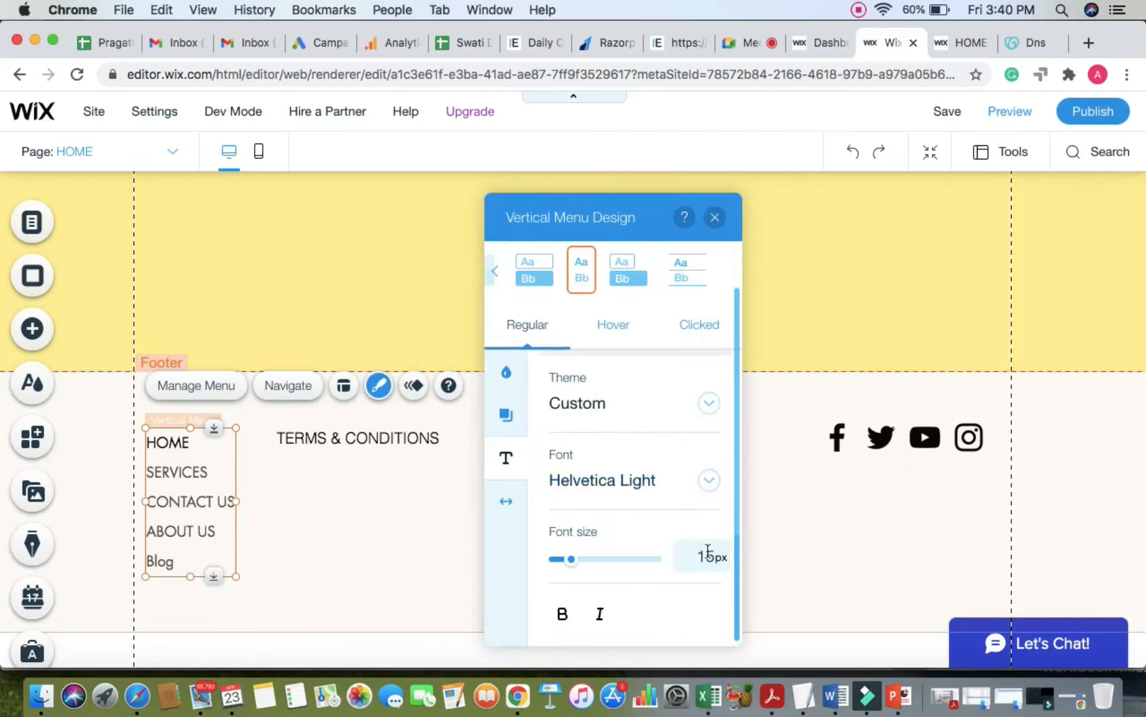
left_click(715, 563)
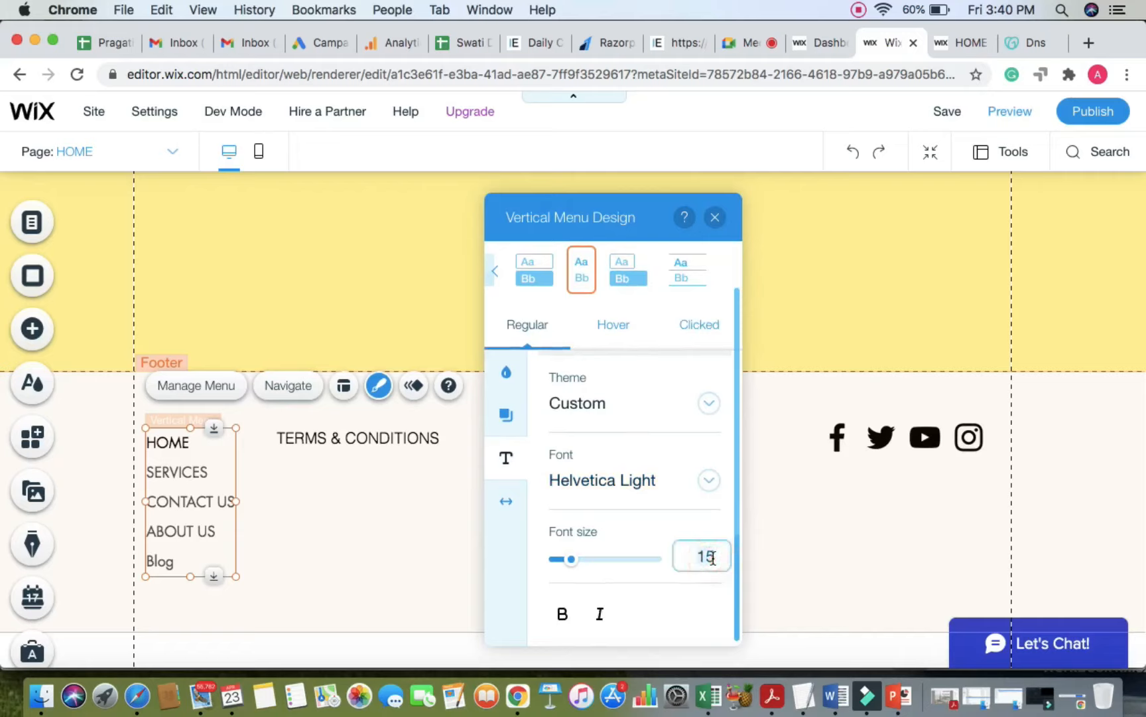
key("BackSpace")
key("BackSpace")
key("BackSpace")
left_click(632, 522)
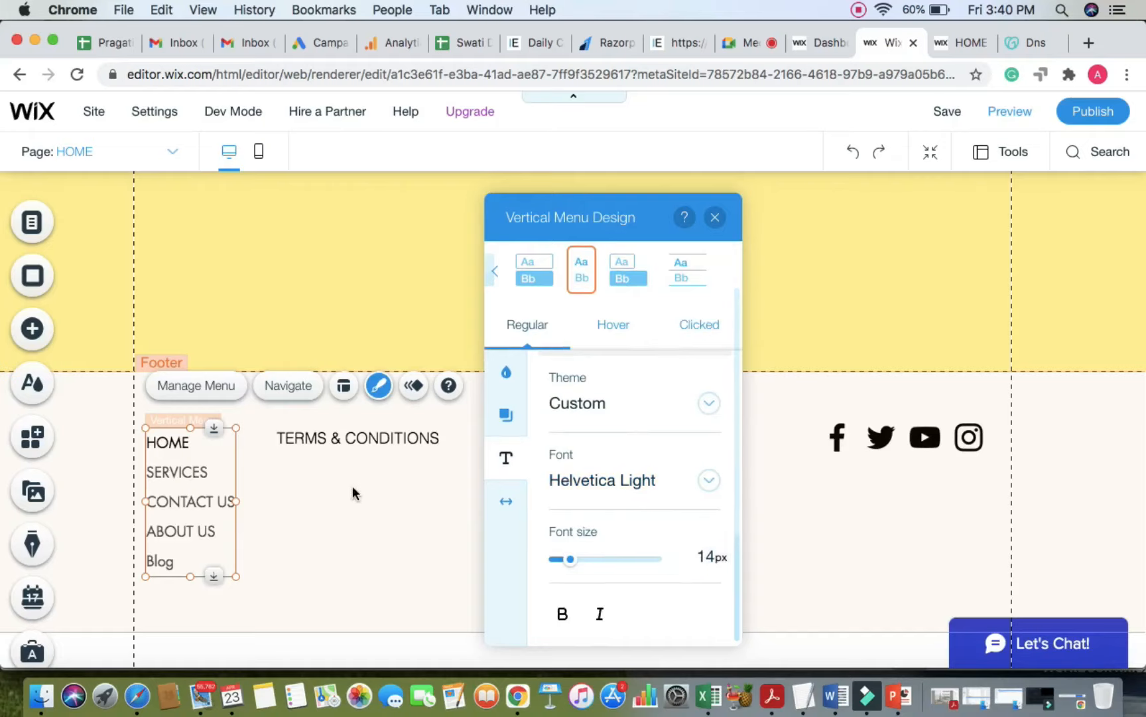
left_click(382, 550)
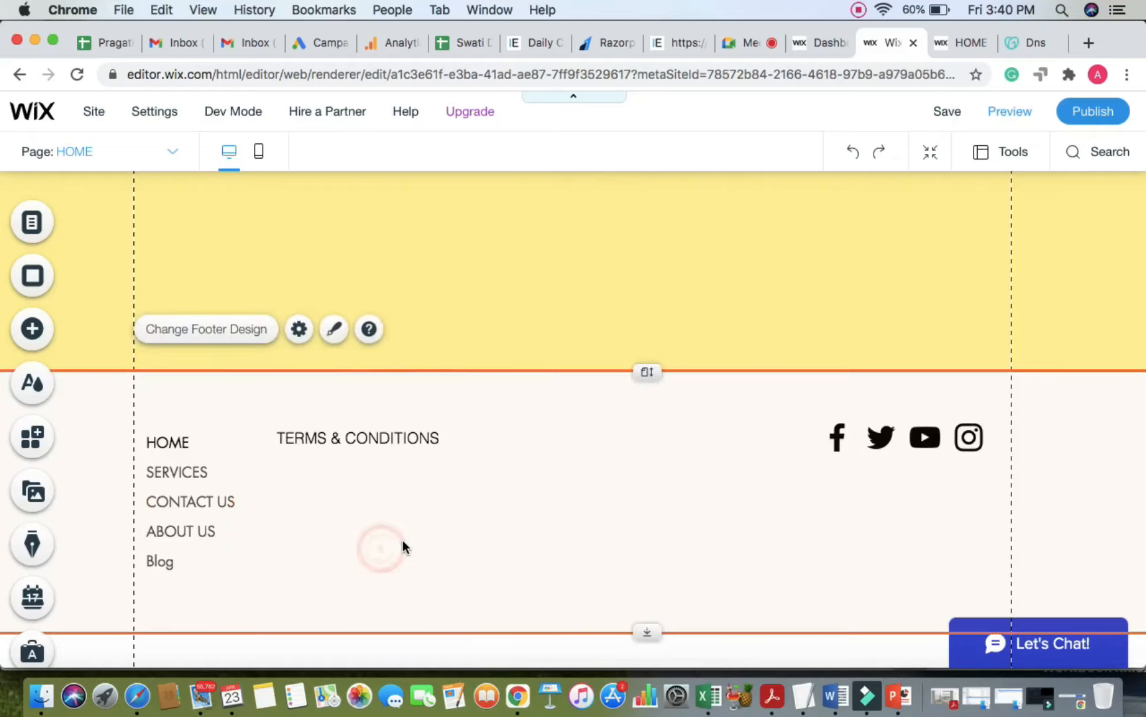
Step: Set the vertical menu's text font size to 14 in Customize Design
double_click(202, 485)
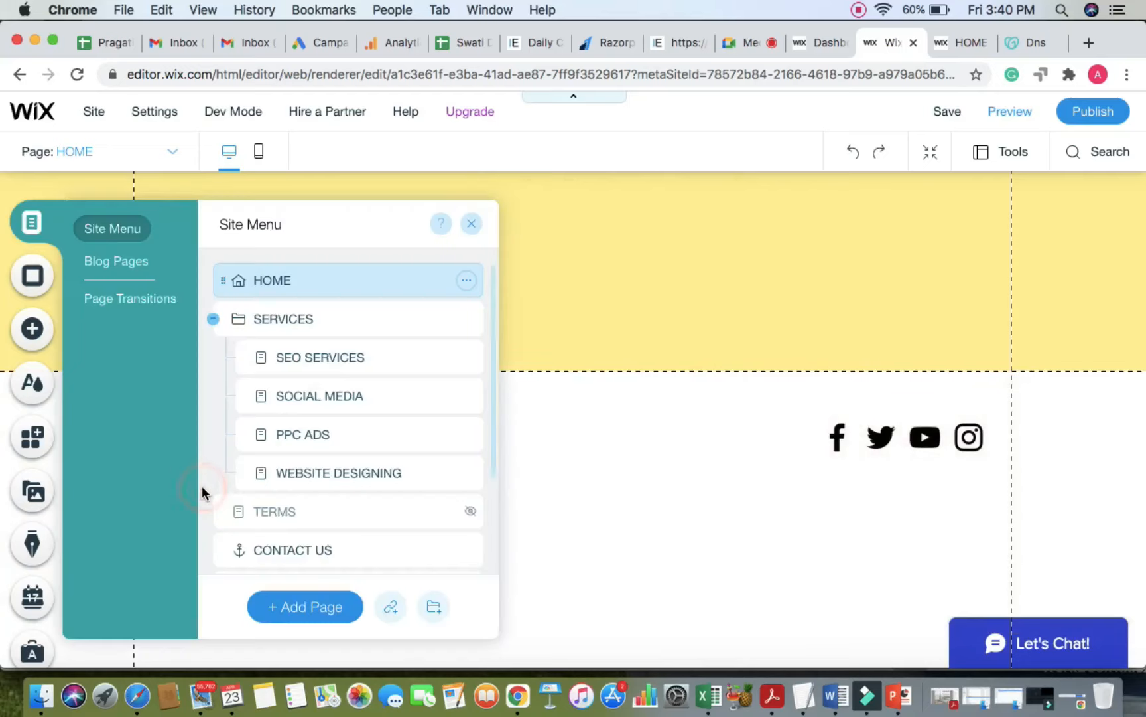
left_click(470, 224)
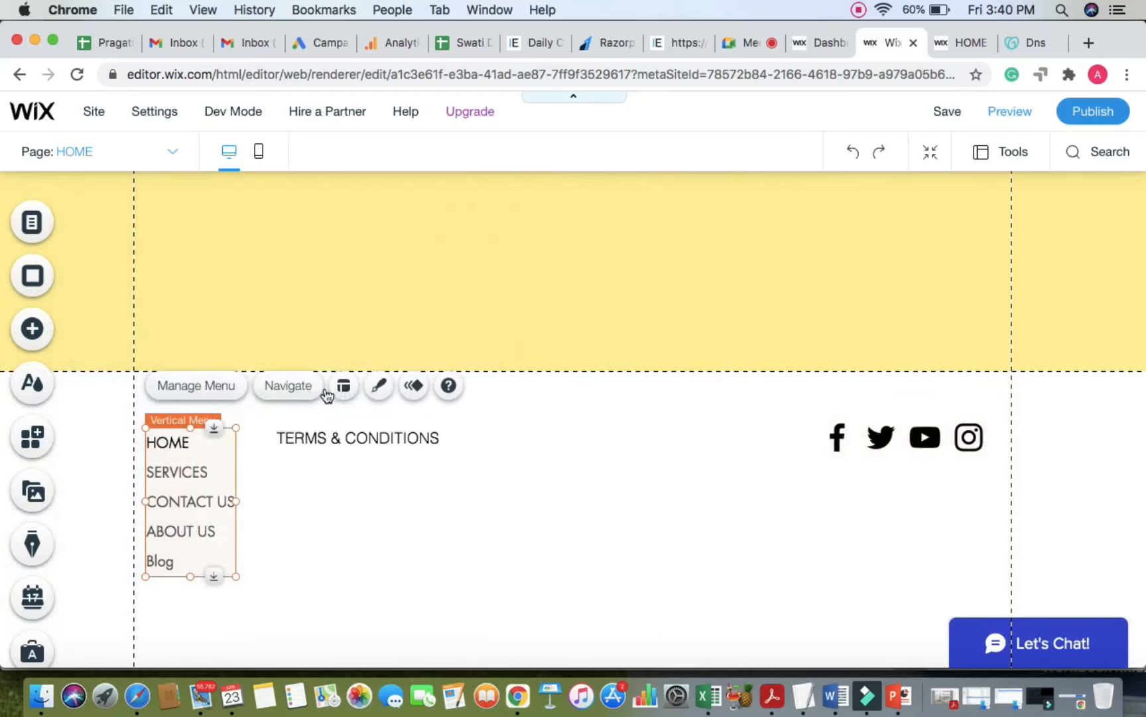
left_click(381, 386)
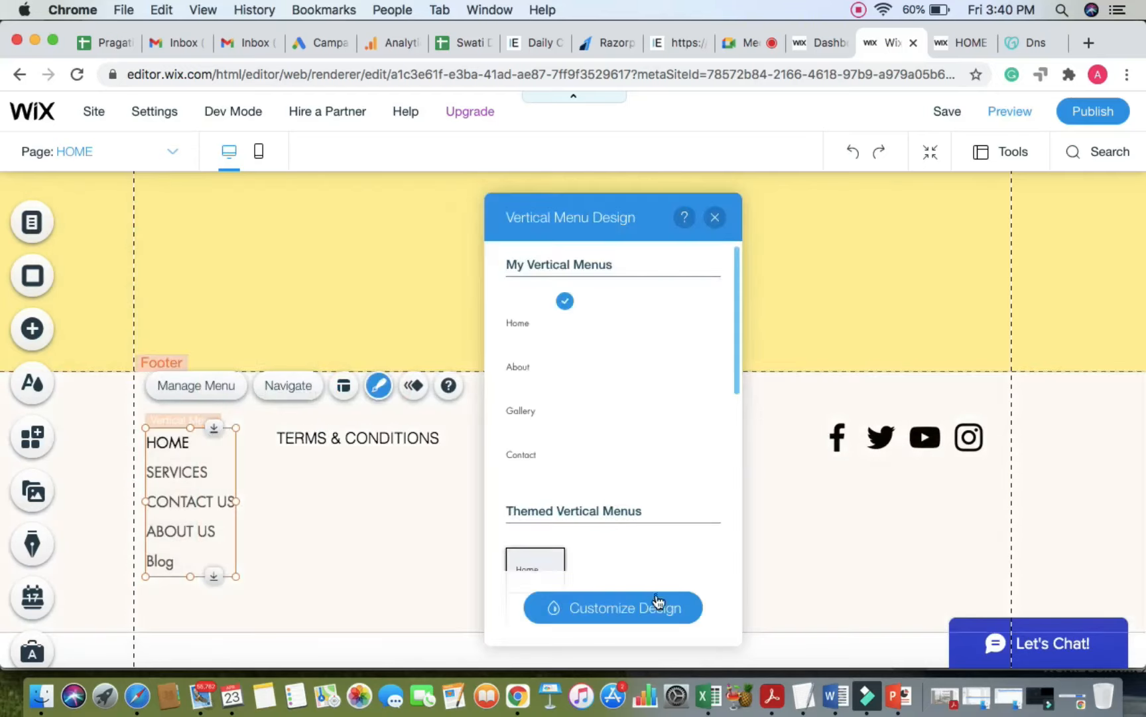
left_click(645, 614)
left_click(594, 506)
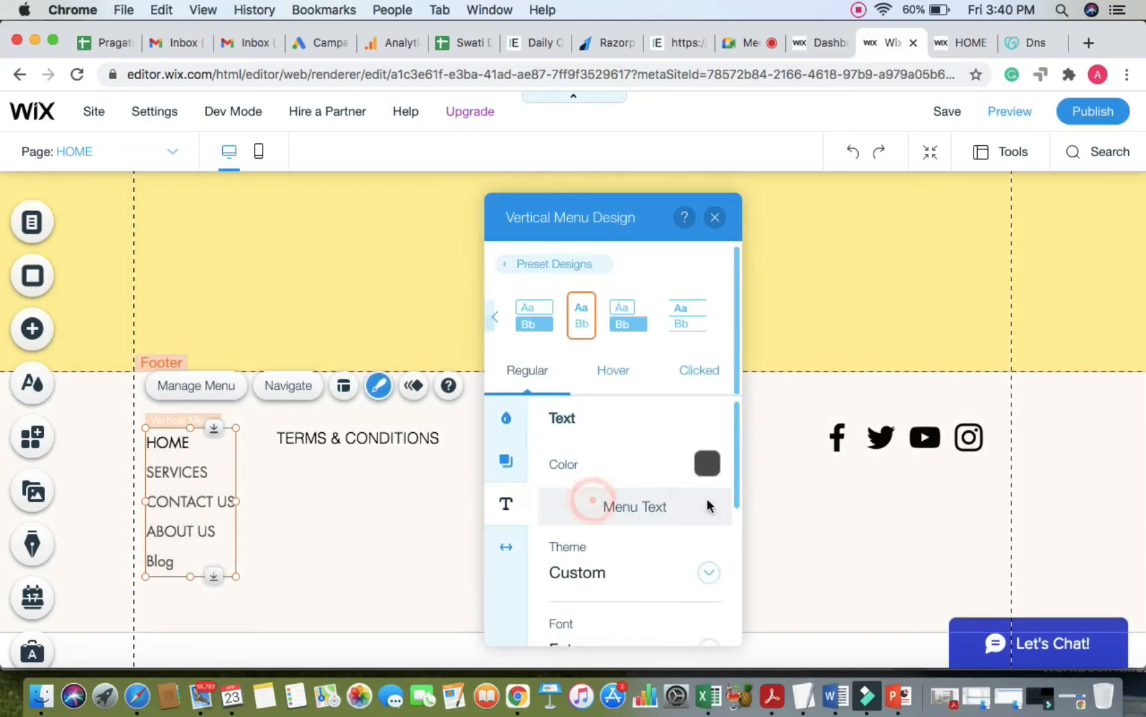
scroll(710, 544, "down", 5)
left_click(711, 543)
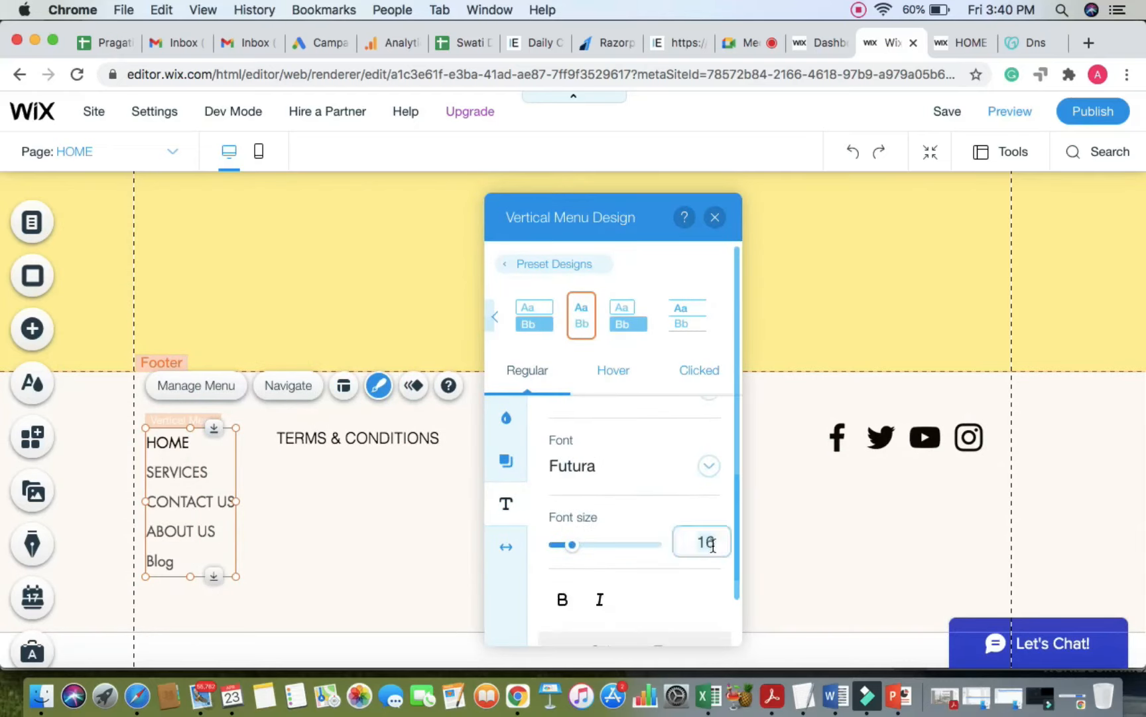
key("BackSpace")
type("4")
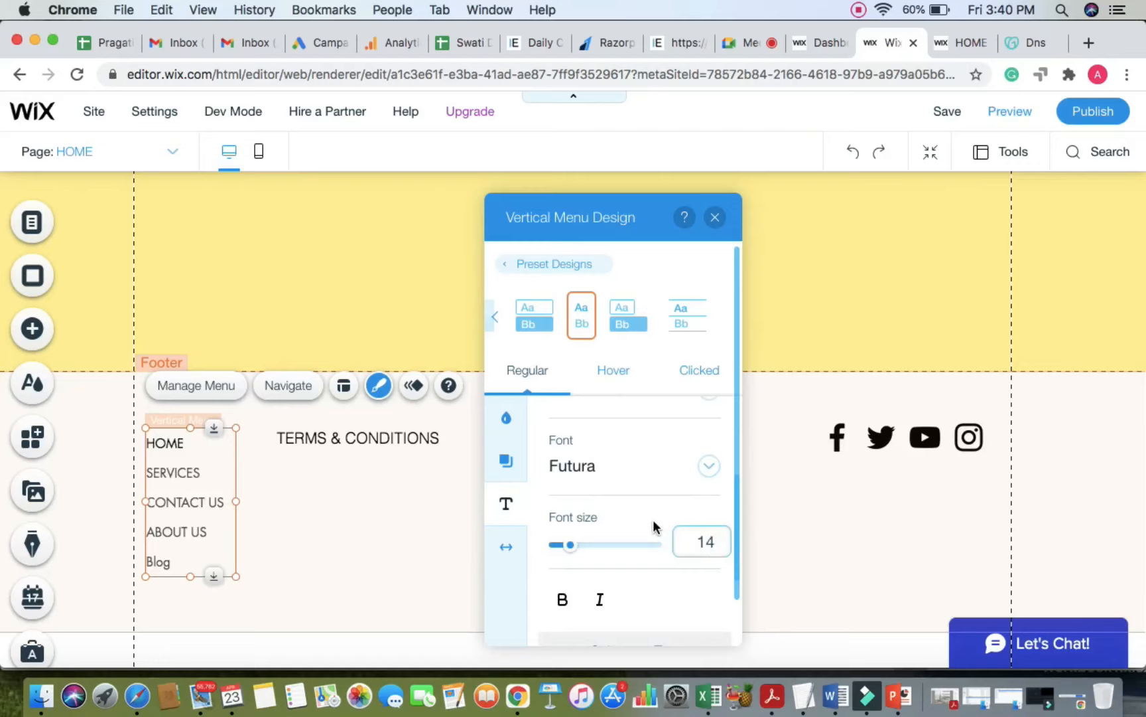
left_click(652, 521)
left_click(302, 500)
Step: Change the TERMS & CONDITIONS font size from 17 to 14
left_click(348, 432)
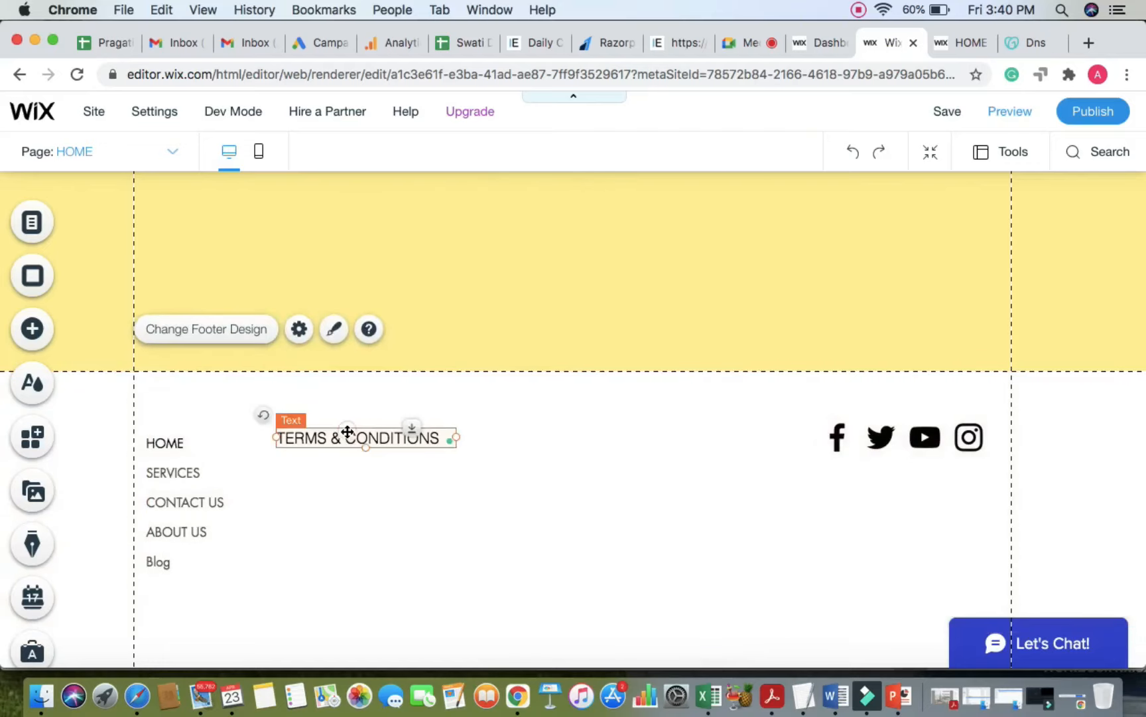
double_click(348, 431)
left_click(776, 444)
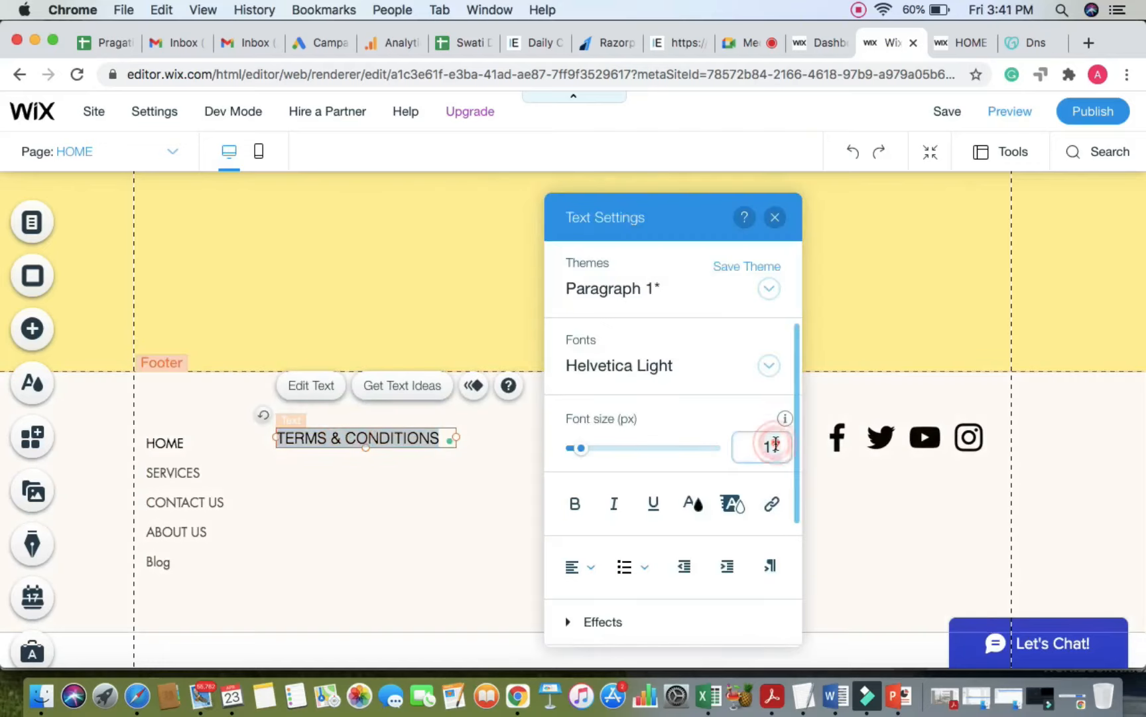
key("BackSpace")
type("4")
left_click(684, 400)
left_click(371, 536)
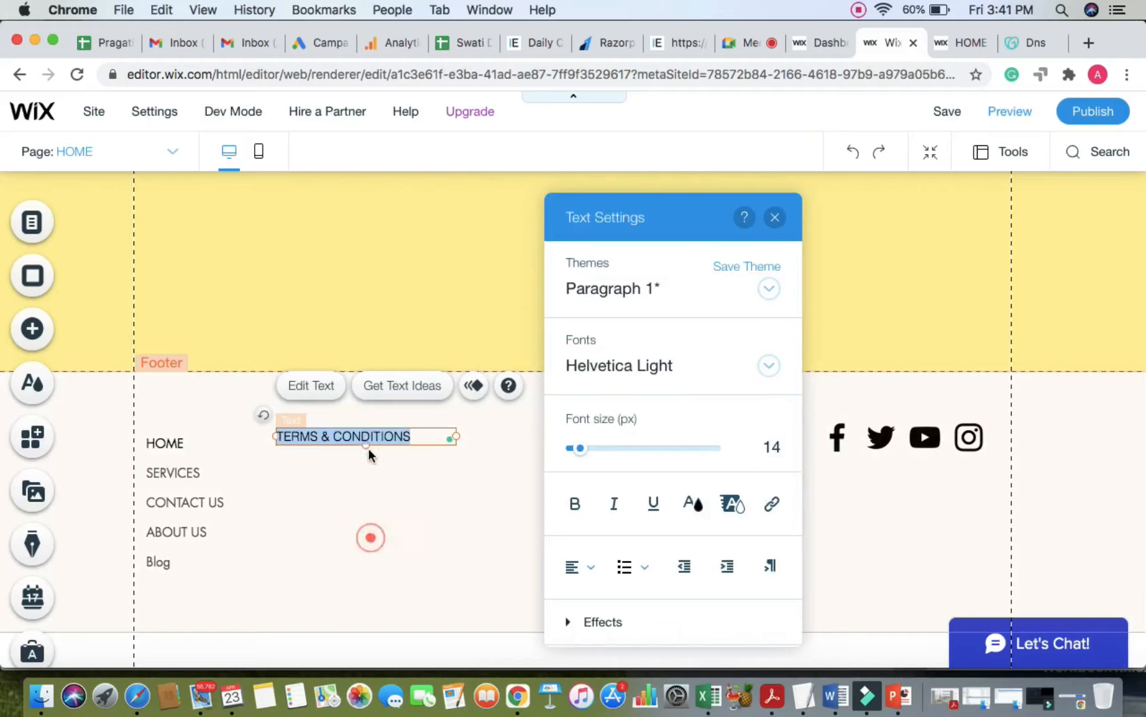
Step: Nudge TERMS & CONDITIONS slightly up and left, then return to the Google Meet call
left_click(366, 437)
left_click_drag(365, 445, 359, 439)
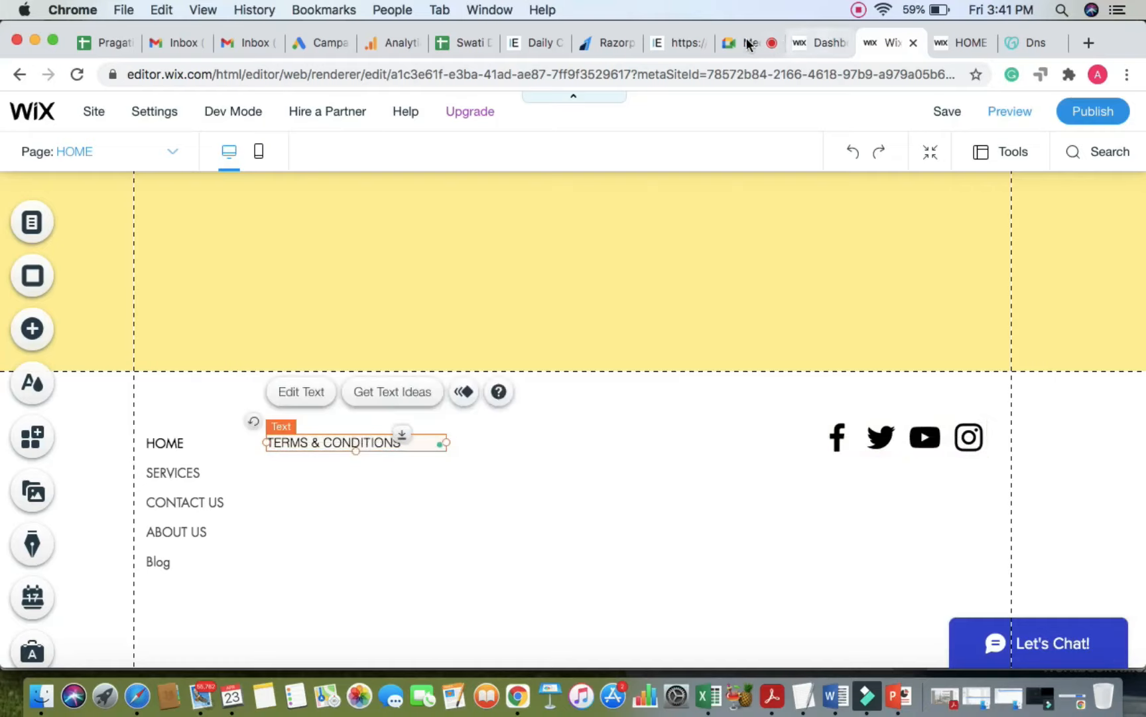
left_click(746, 43)
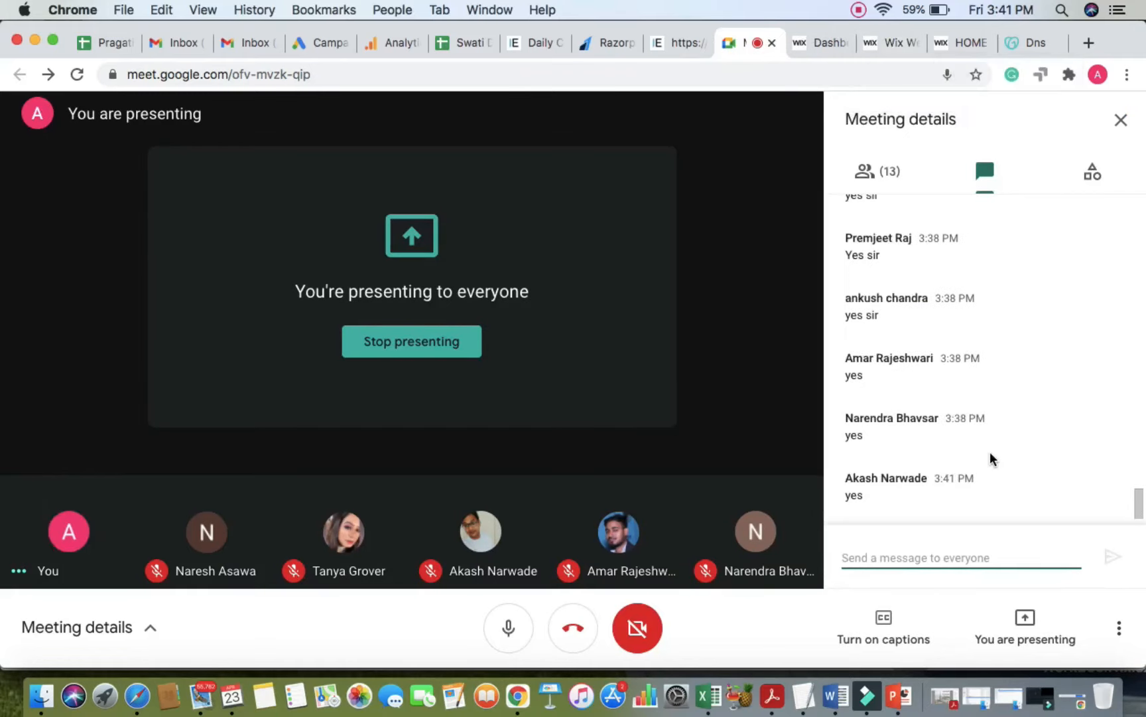
Step: Leave the Meet call, passing through the live site and dashboard tabs toward the Wix editor
left_click(956, 40)
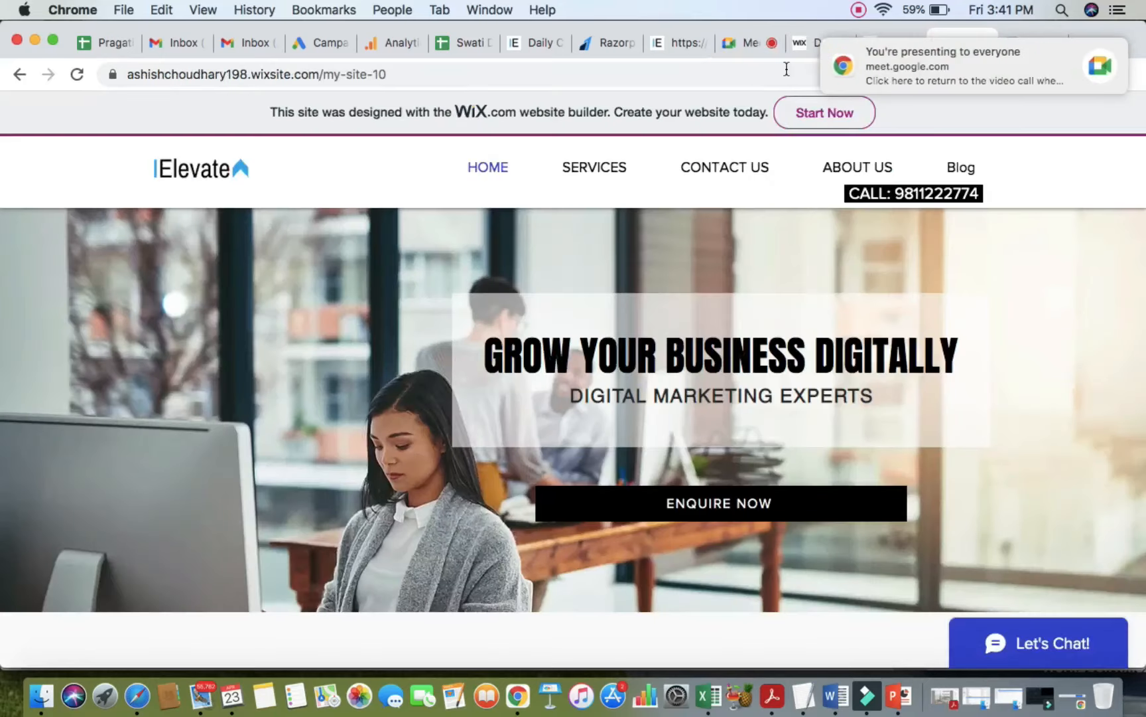
left_click(802, 41)
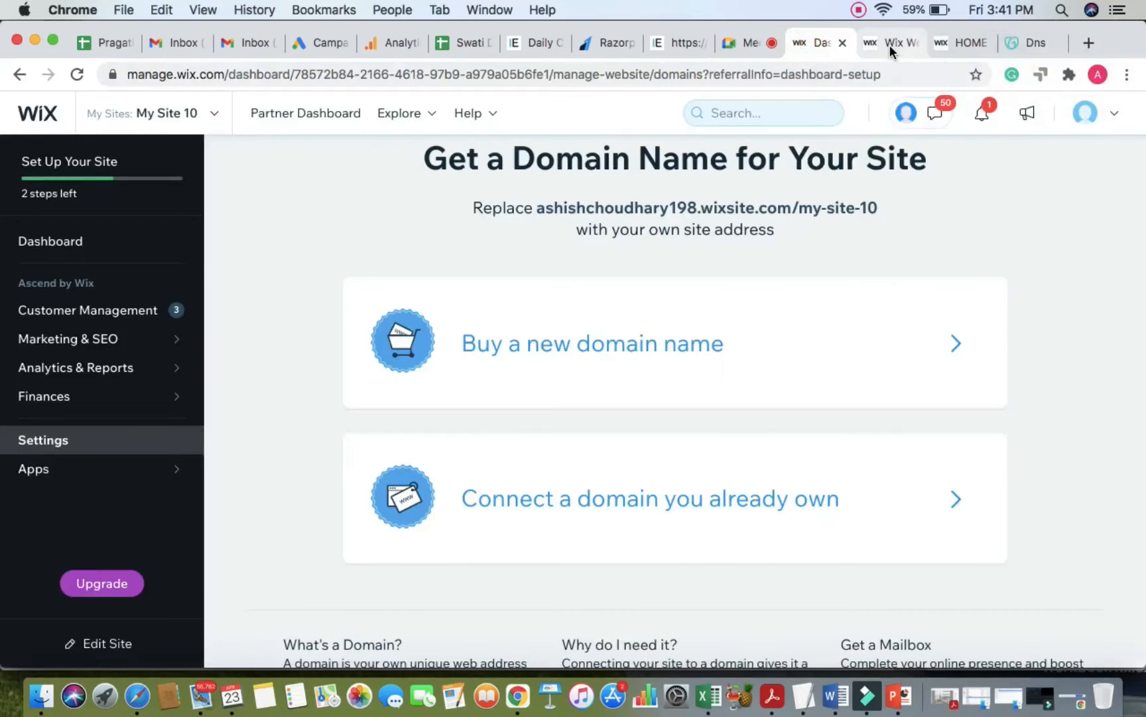
left_click(889, 44)
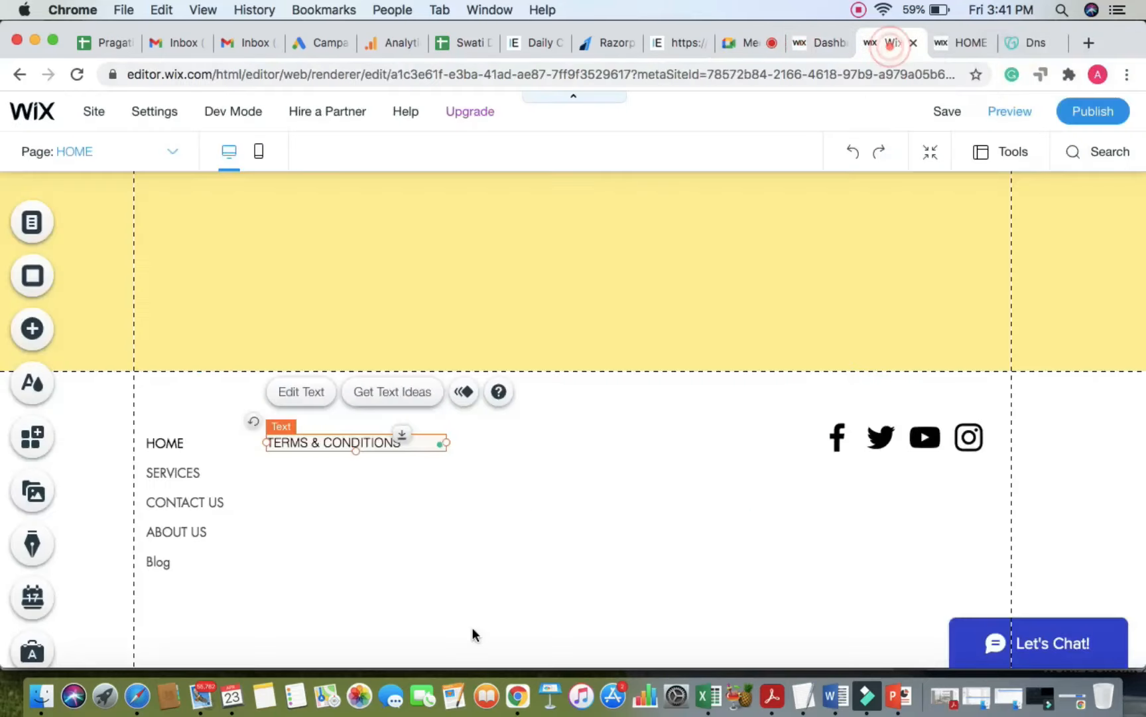
Step: Link the TERMS & CONDITIONS text to the TERMS site page and turn off its underline
double_click(412, 441)
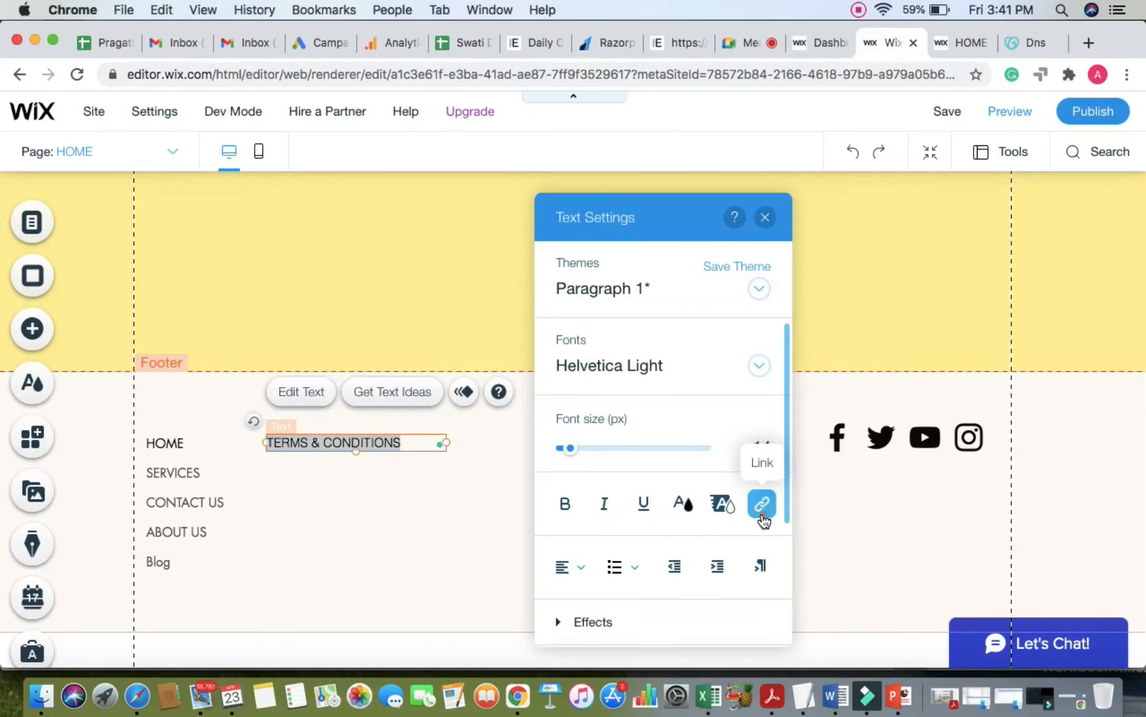
left_click(759, 505)
left_click(384, 324)
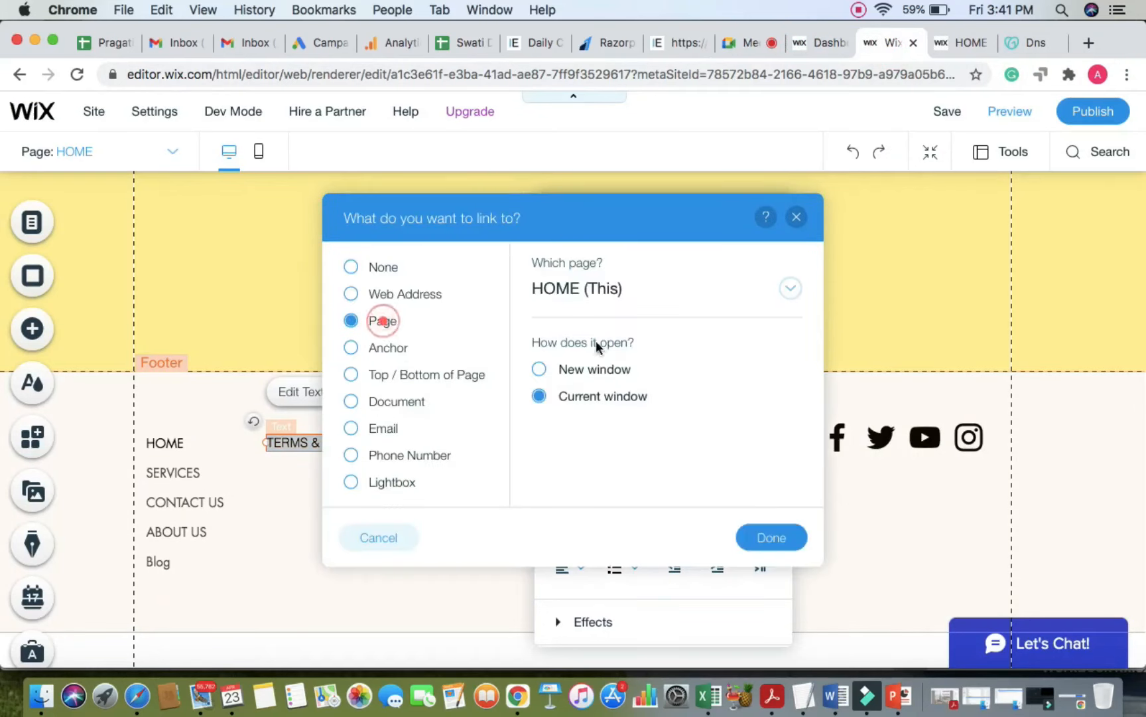
left_click(790, 288)
scroll(655, 497, "down", 3)
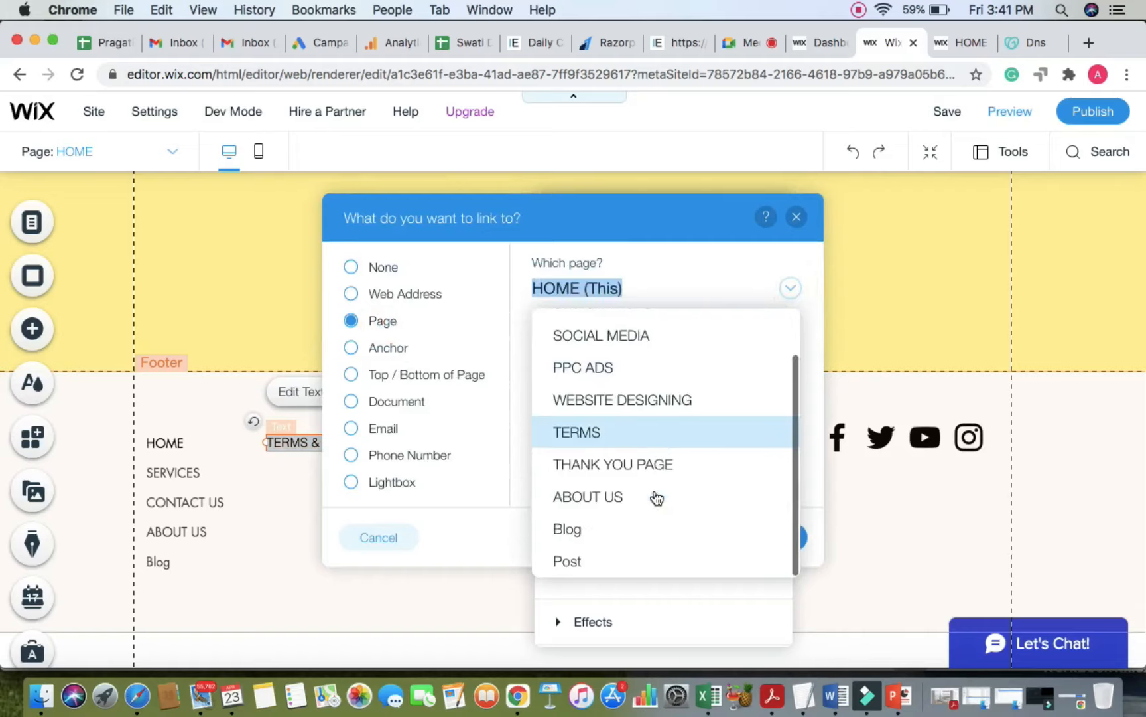
scroll(644, 465, "up", 3)
scroll(627, 458, "down", 2)
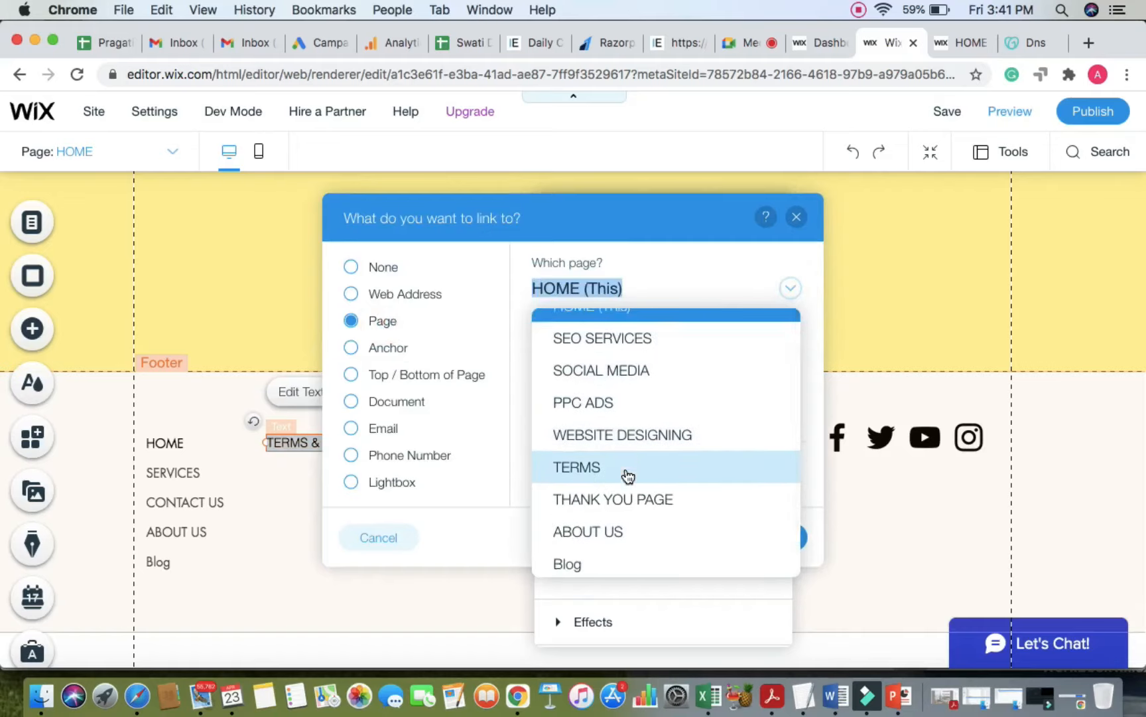
left_click(626, 445)
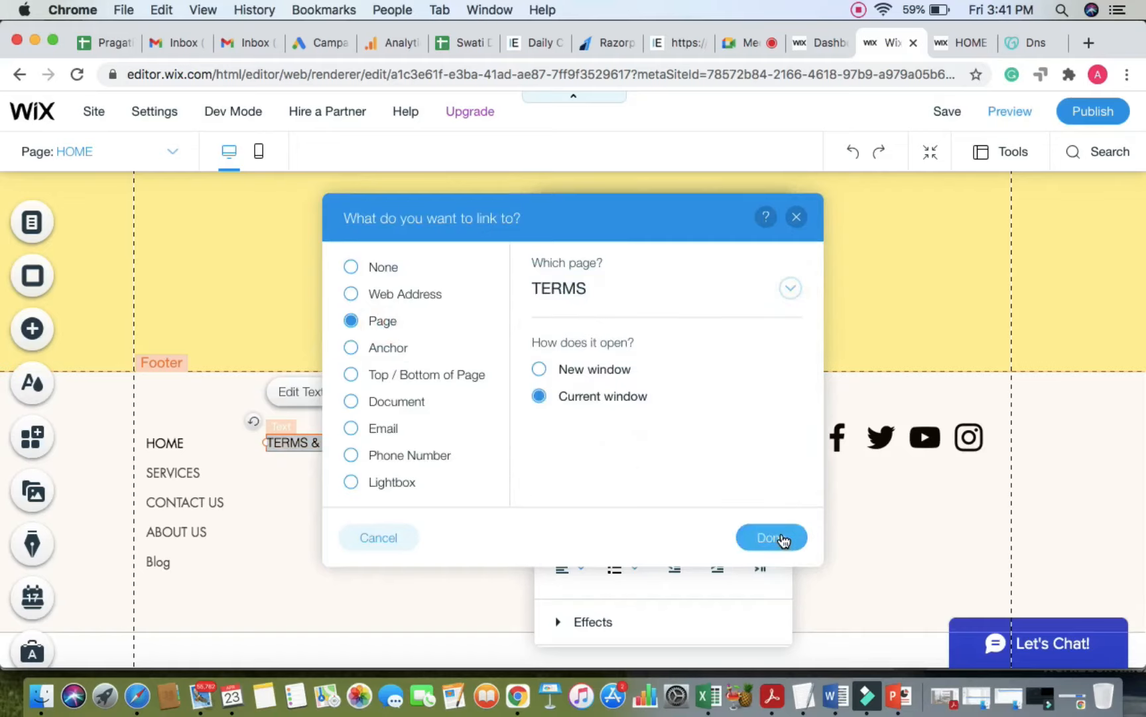
left_click(770, 537)
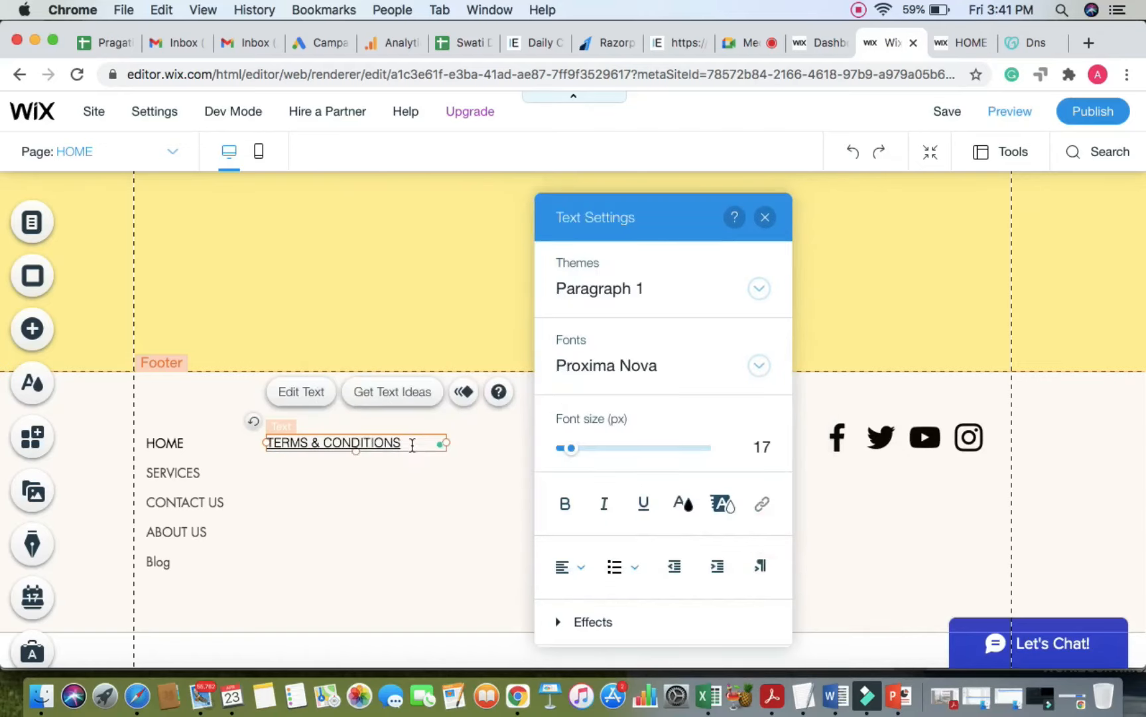
triple_click(410, 444)
left_click(644, 503)
left_click(442, 509)
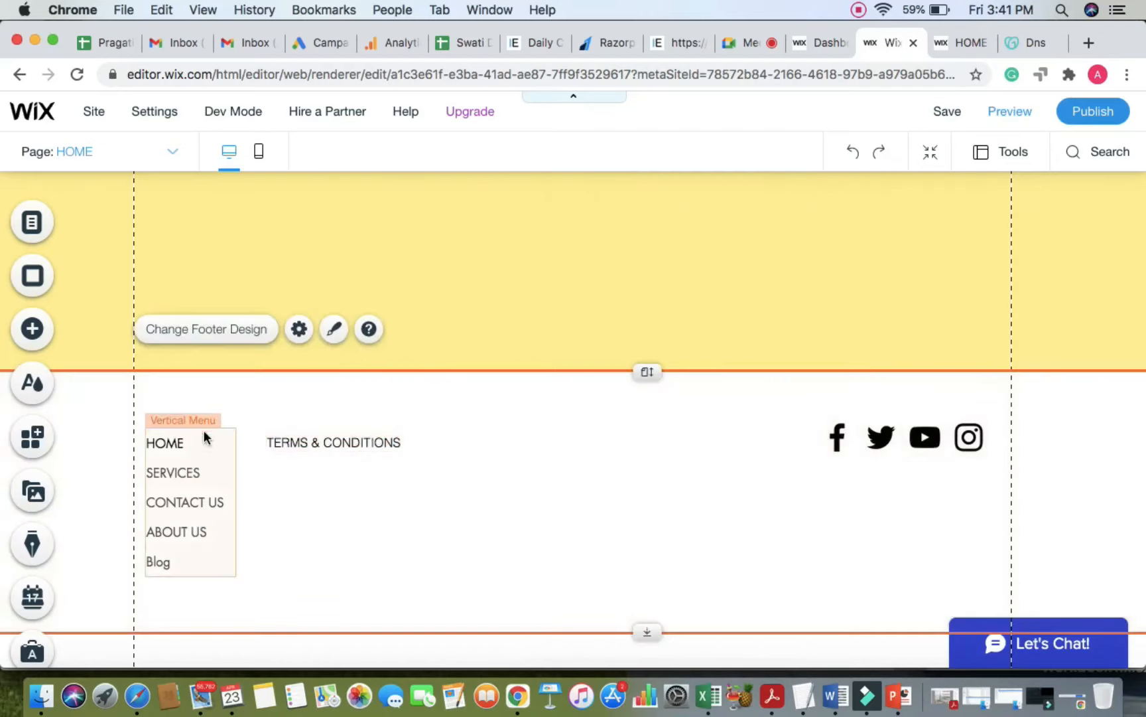
Step: Add a paragraph text above the footer menu and type PAGES into it
left_click(37, 339)
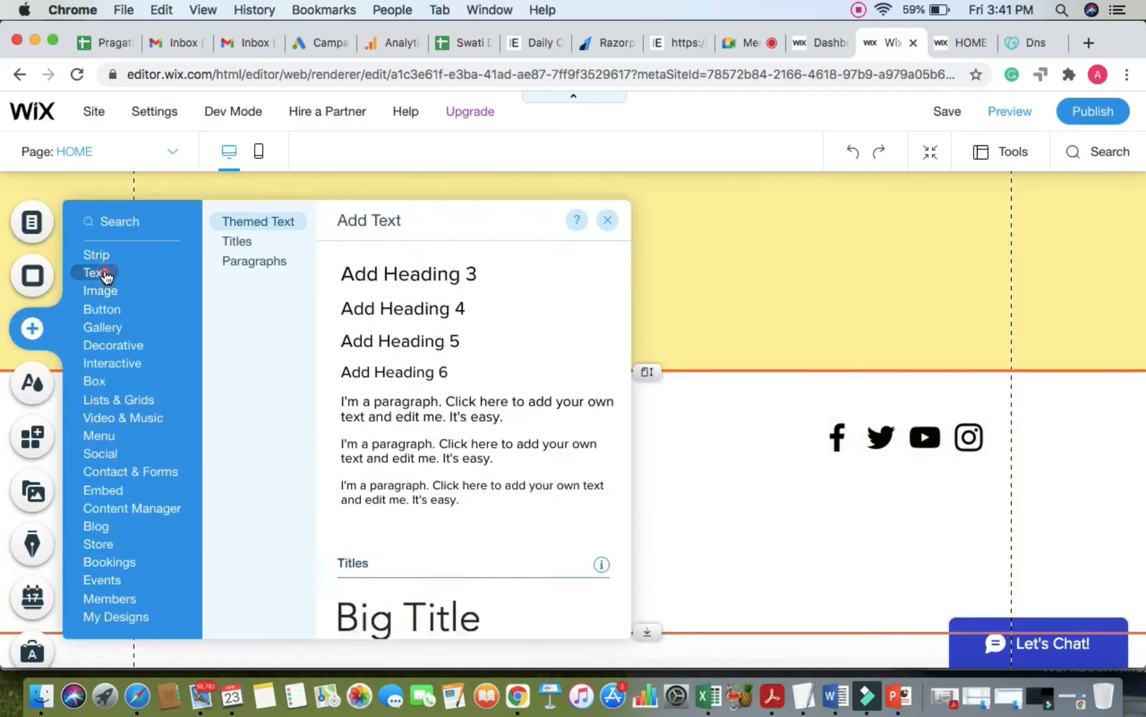
scroll(411, 472, "down", 2)
scroll(412, 473, "down", 2)
scroll(409, 476, "up", 4)
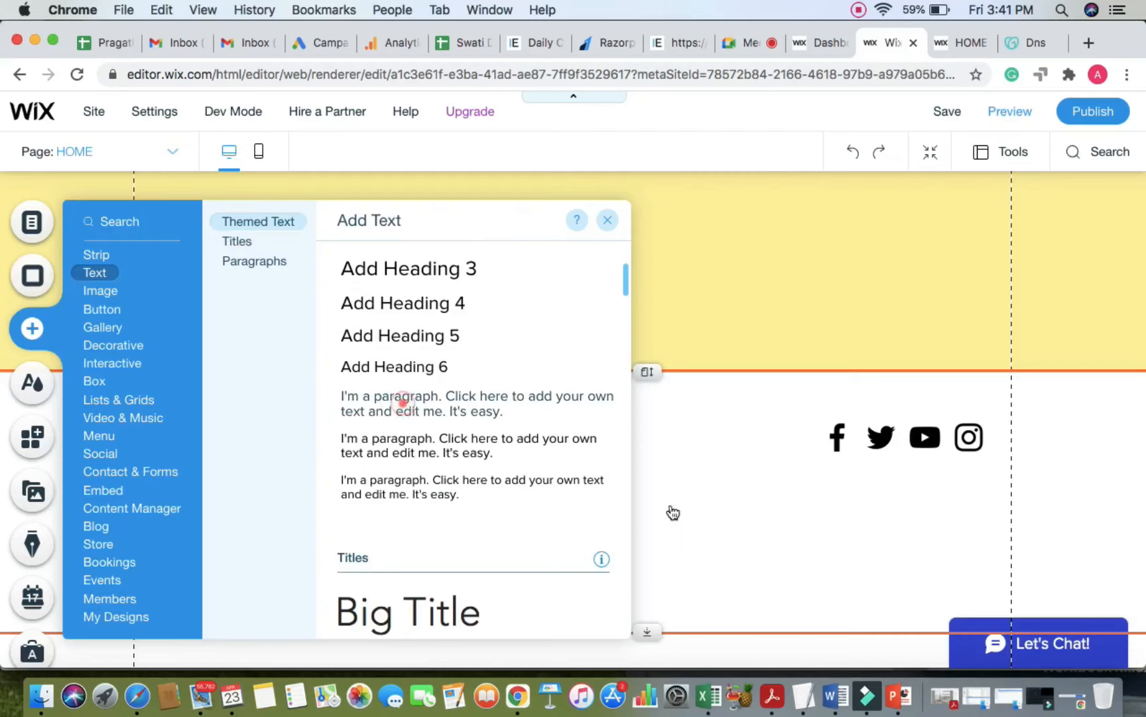
left_click_drag(673, 512, 211, 404)
double_click(210, 404)
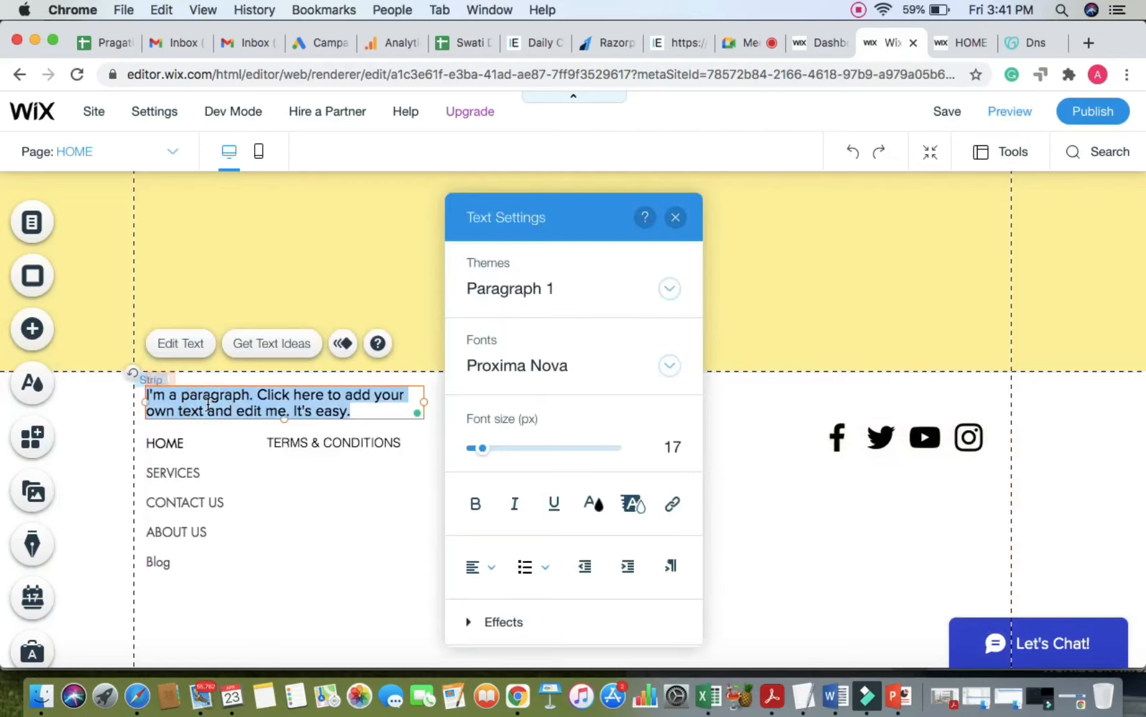
type("US")
key("BackSpace")
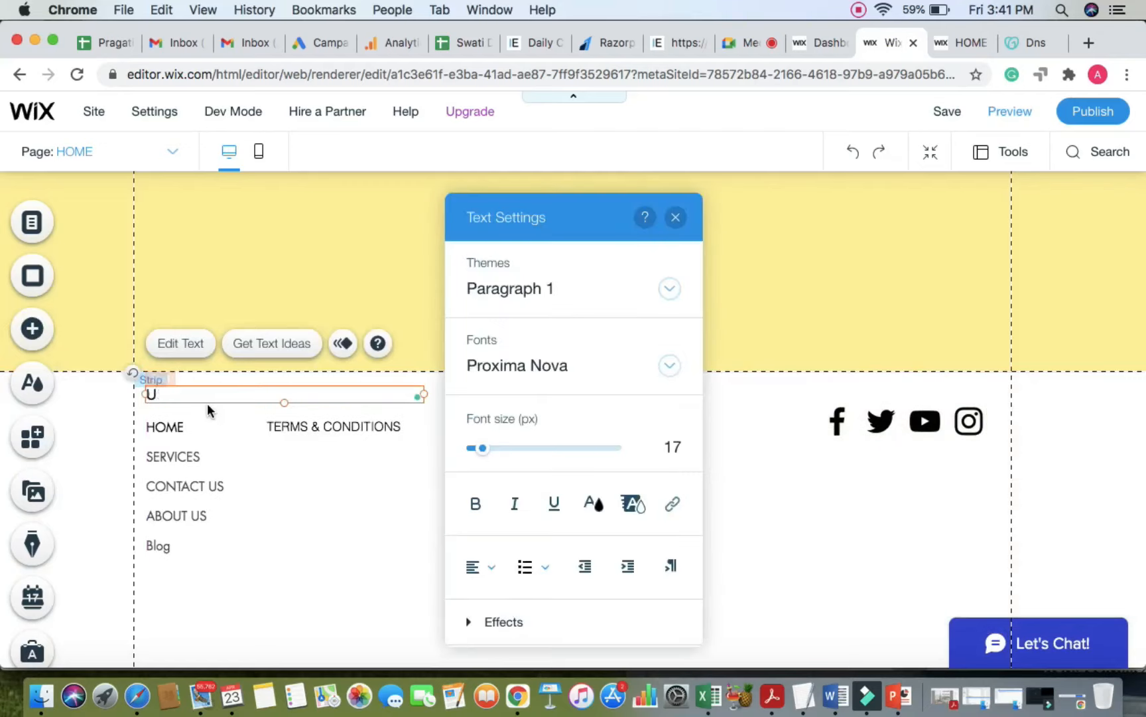
key("BackSpace")
type("PAGES")
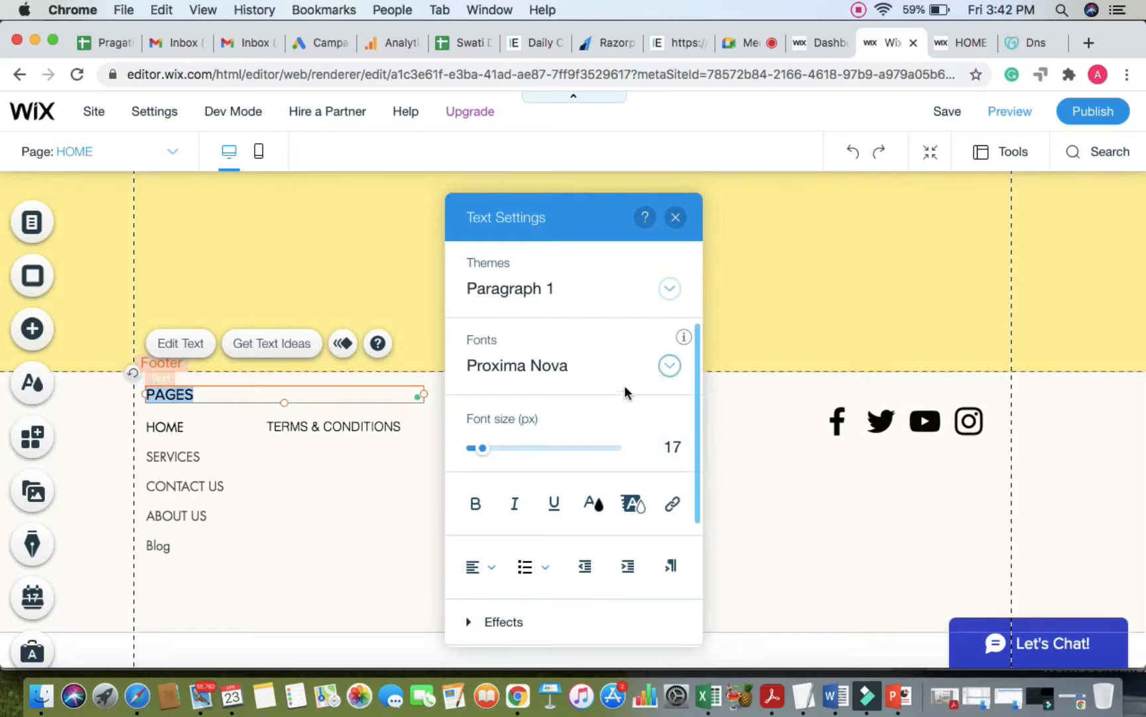
Step: Set the PAGES heading to Helvetica Bold at 18px
left_click(669, 365)
scroll(589, 468, "up", 5)
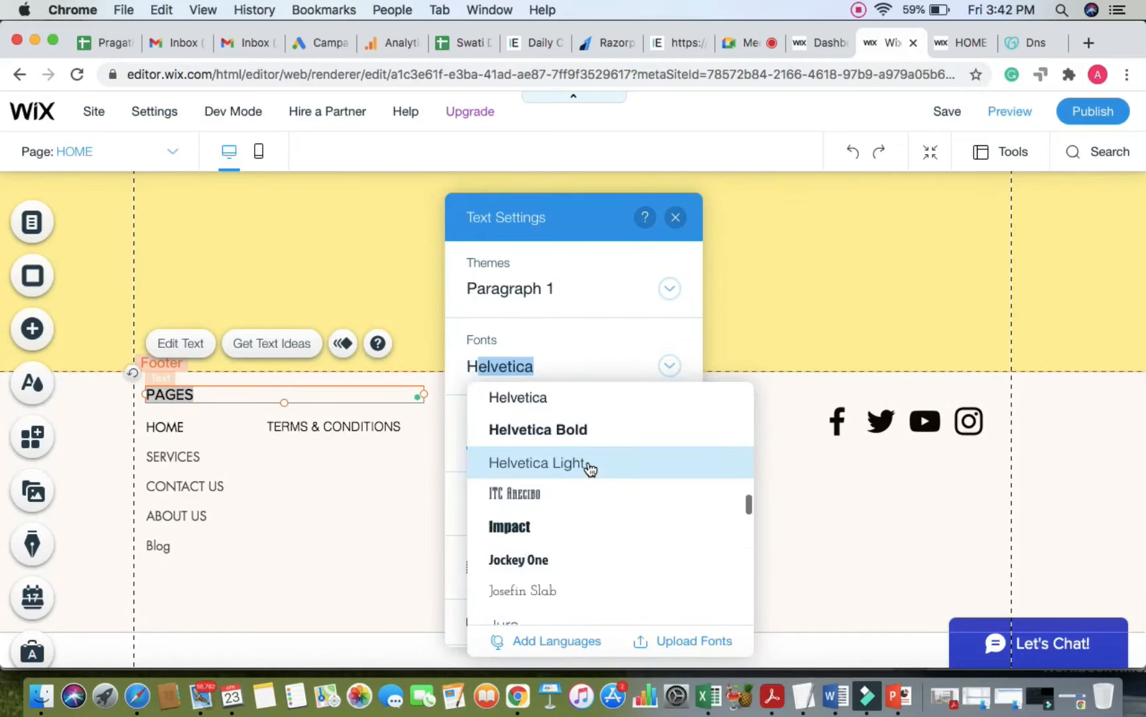
left_click(585, 440)
left_click(676, 442)
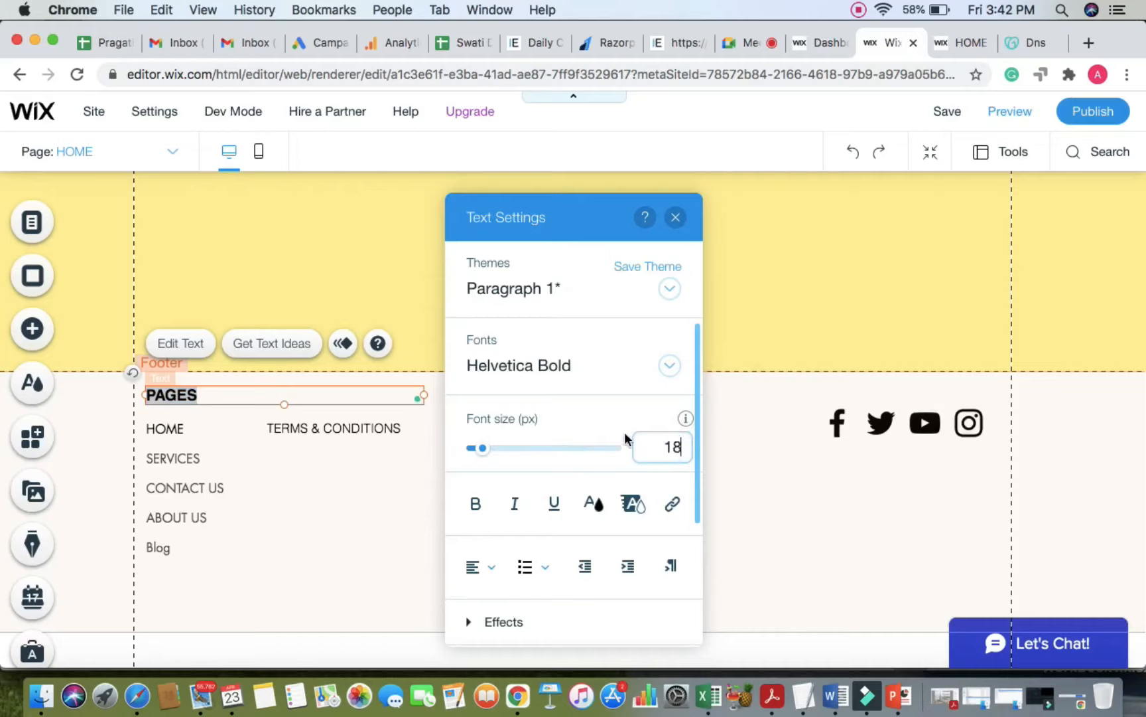
left_click(599, 414)
left_click(266, 569)
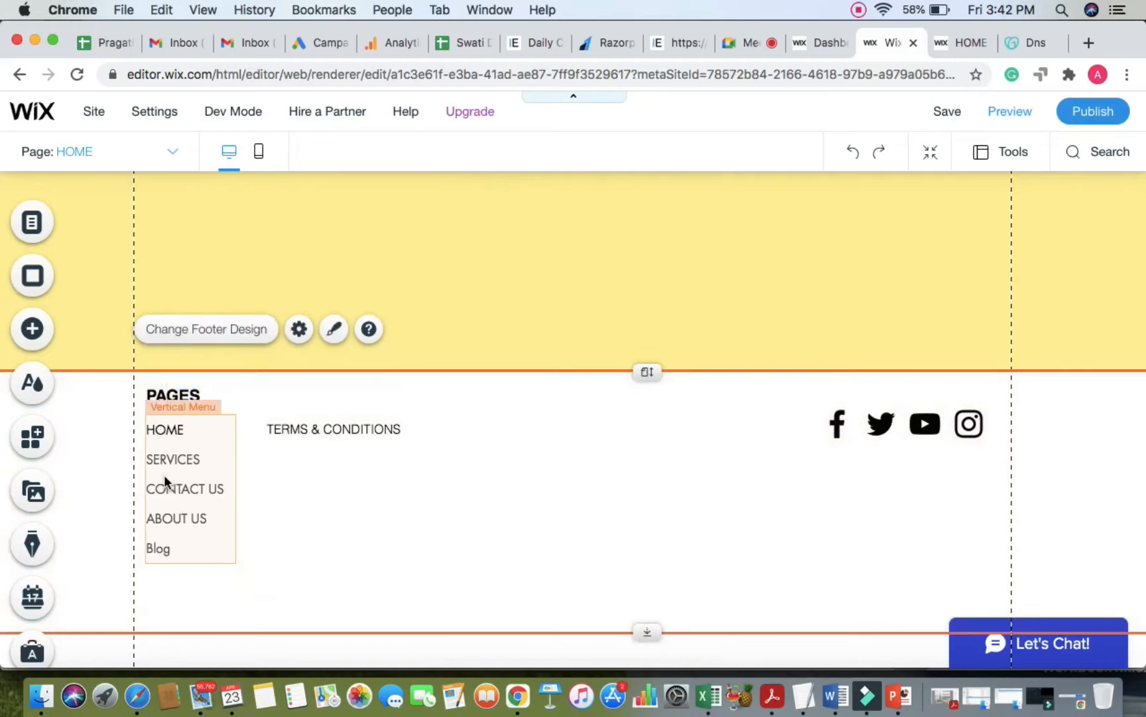
Step: Move the vertical menu and the PAGES heading slightly lower in the footer
left_click_drag(166, 481, 166, 508)
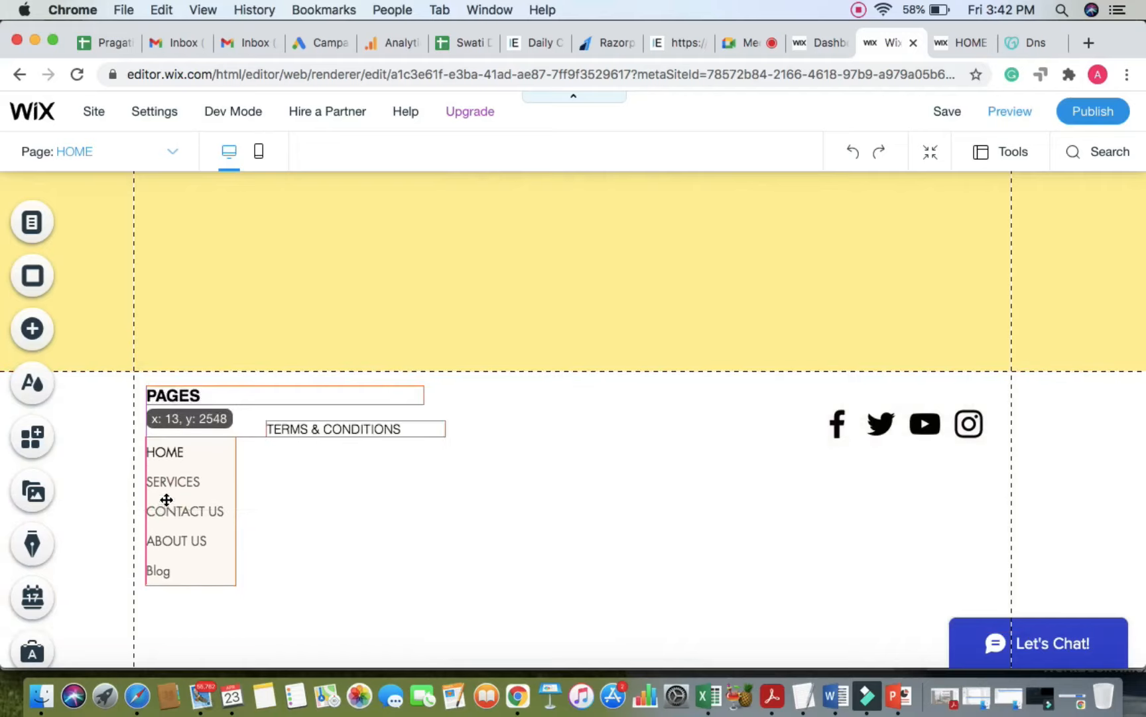
left_click(307, 466)
left_click_drag(159, 400, 170, 410)
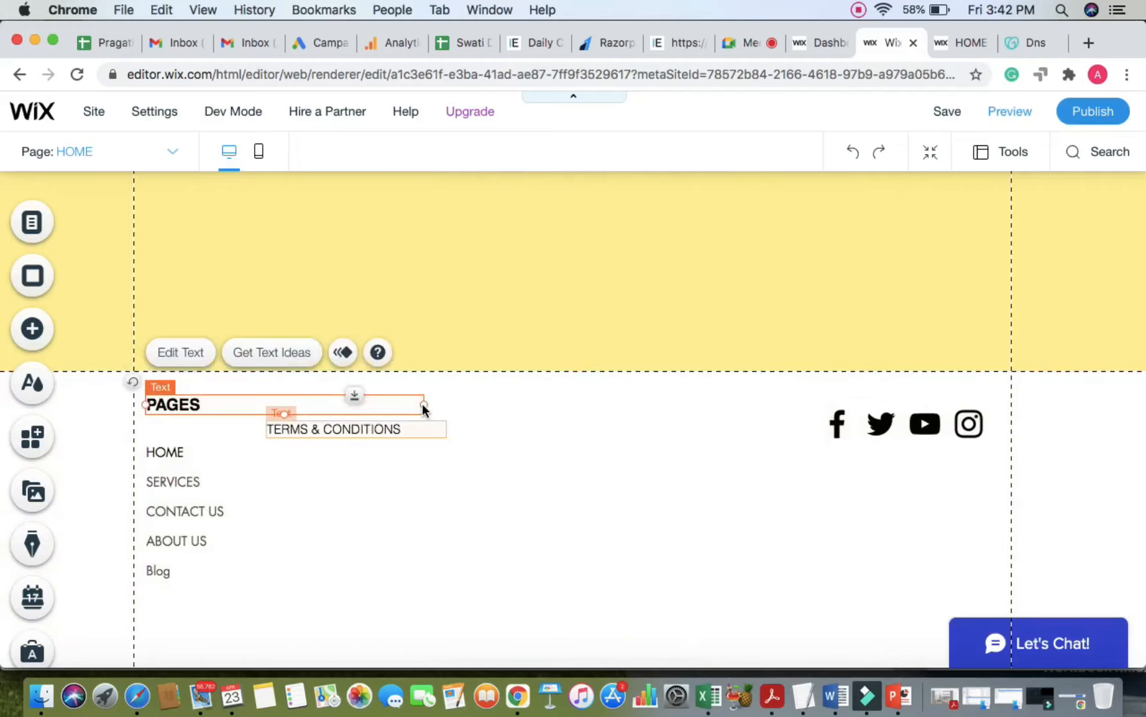
Step: Narrow the PAGES text box to fit its word and level TERMS & CONDITIONS with HOME
left_click(308, 402)
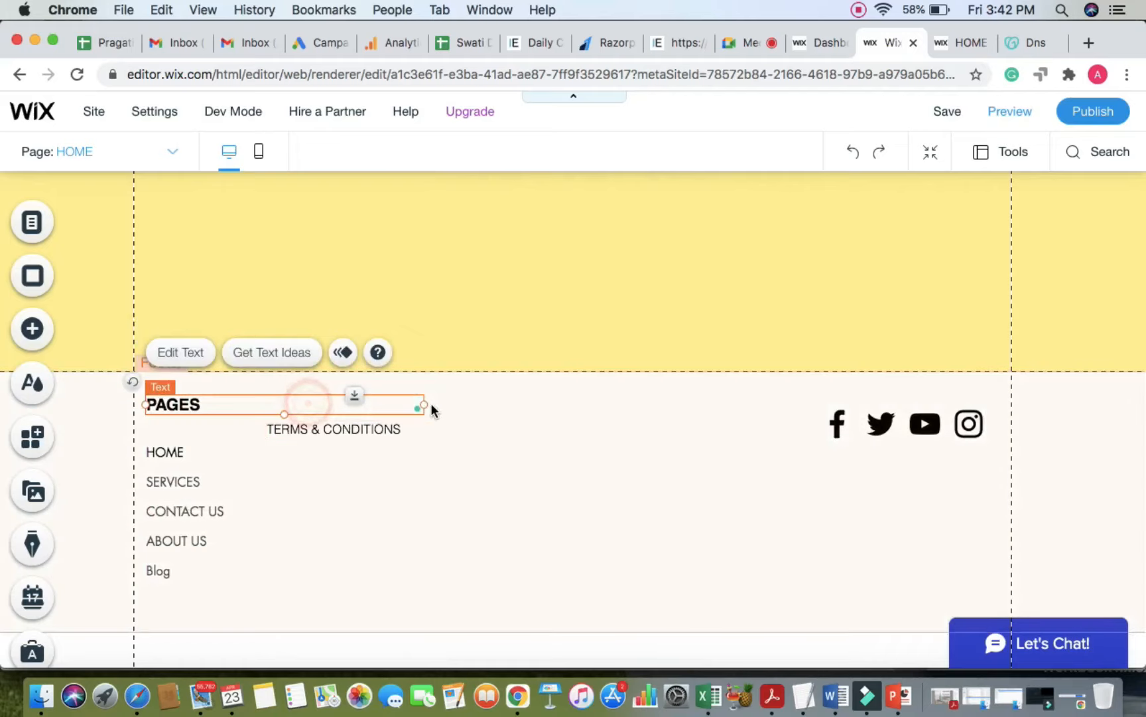
left_click_drag(372, 399, 252, 406)
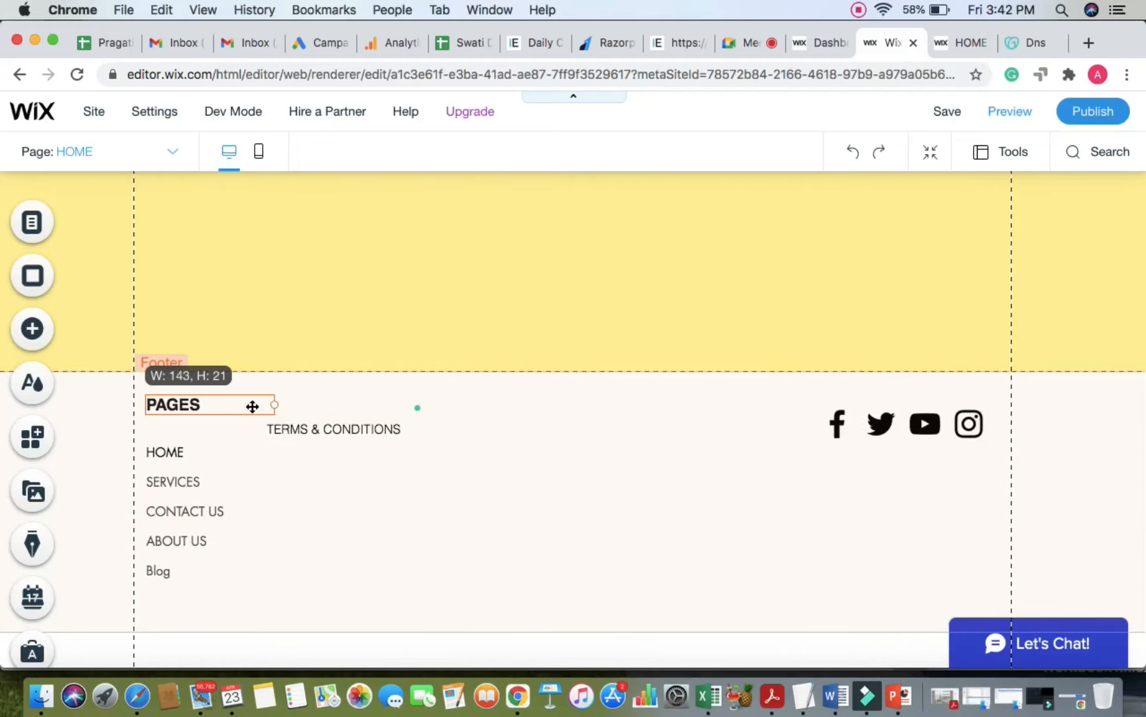
left_click(346, 430)
mouse_move(347, 451)
left_mouse_down()
mouse_move(345, 460)
mouse_move(332, 451)
left_mouse_up()
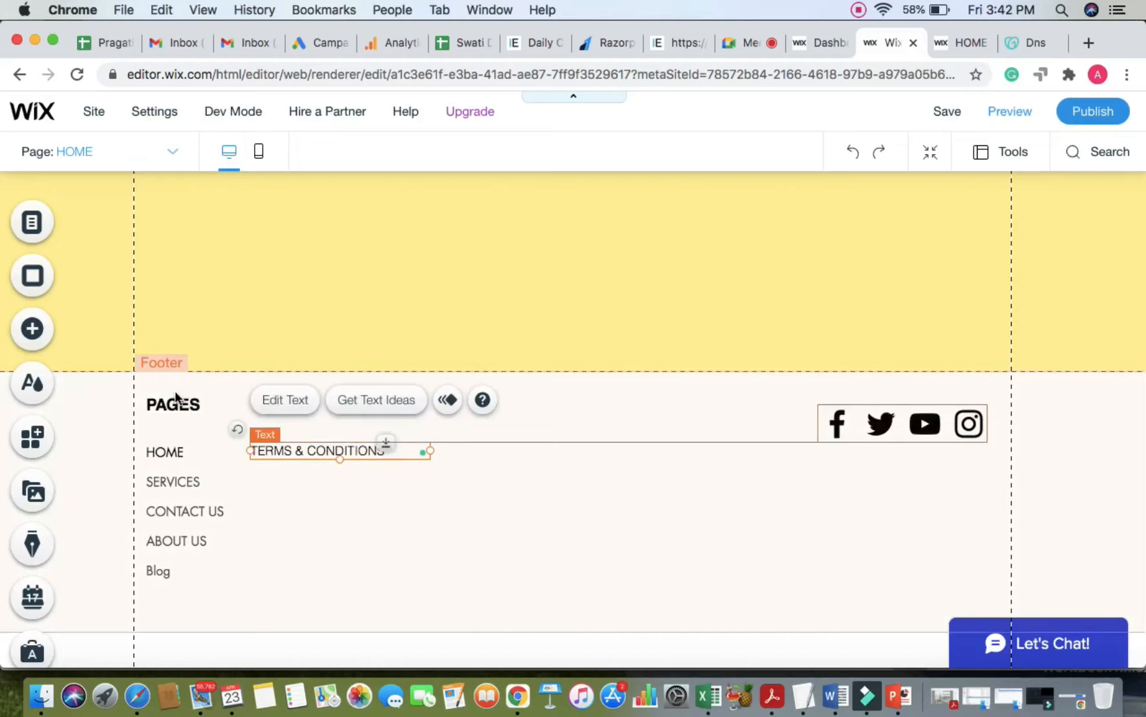
Step: Duplicate the PAGES heading and place the copy beside the original
left_click(177, 399)
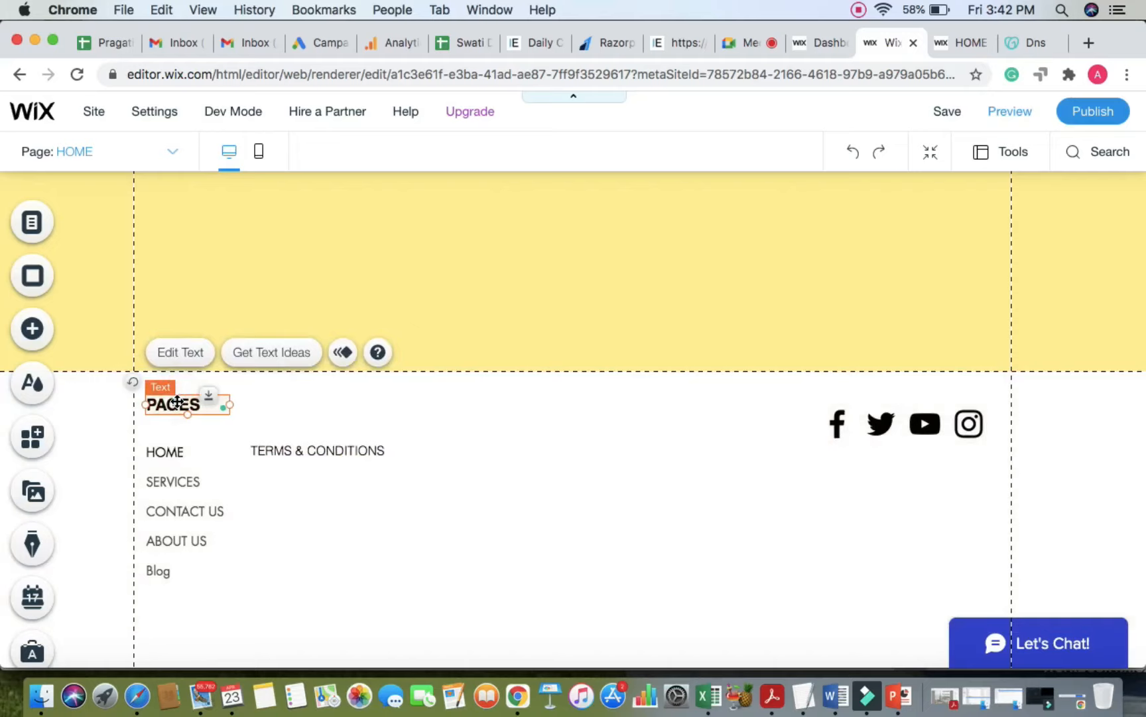
right_click(177, 402)
left_click(238, 438)
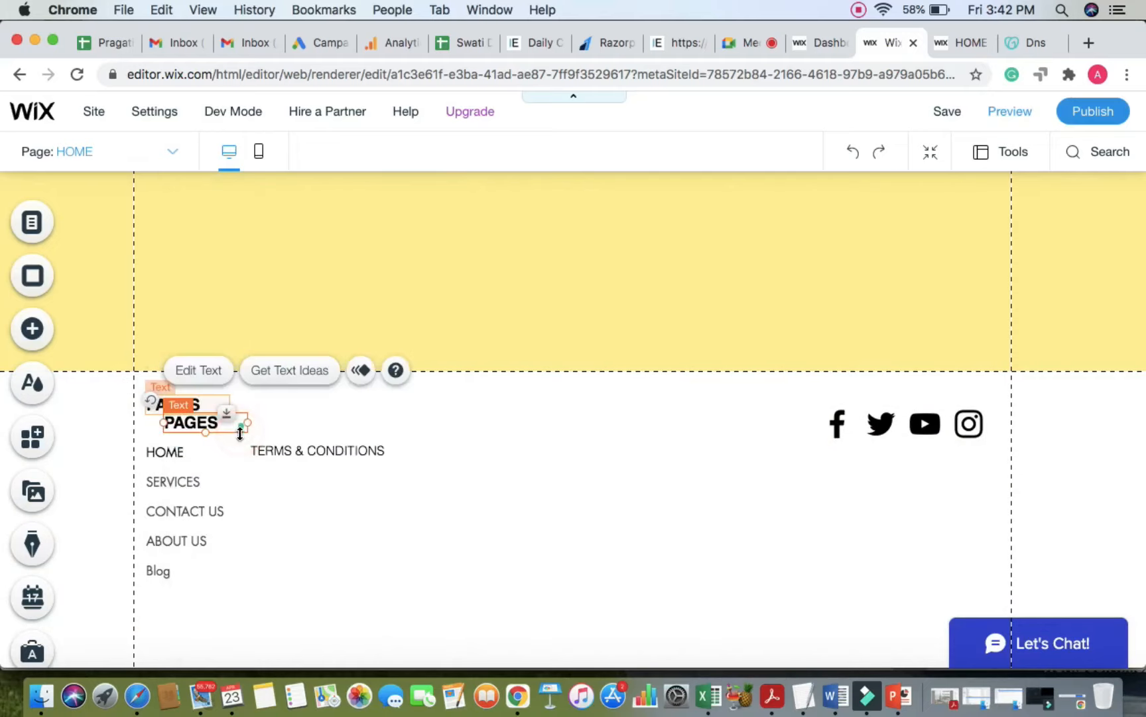
left_click_drag(238, 417, 404, 405)
Step: Change the copied heading's text to USEFUL LINKS
double_click(305, 404)
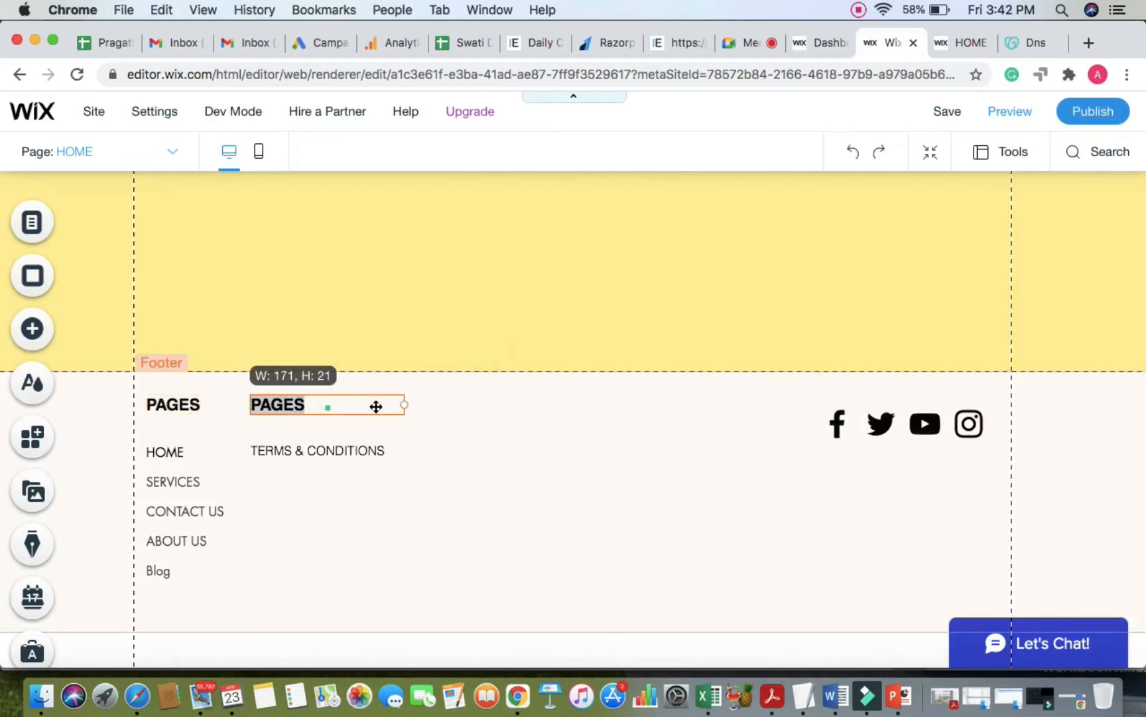
type("USEFUL LINKS")
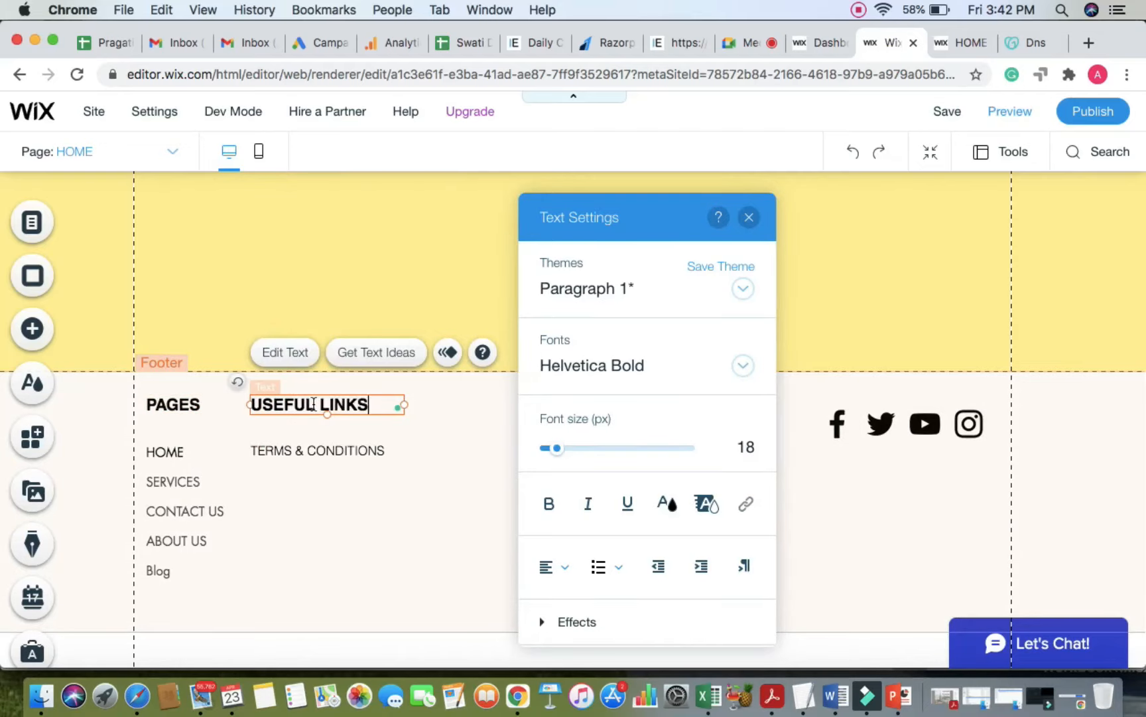
left_click(410, 484)
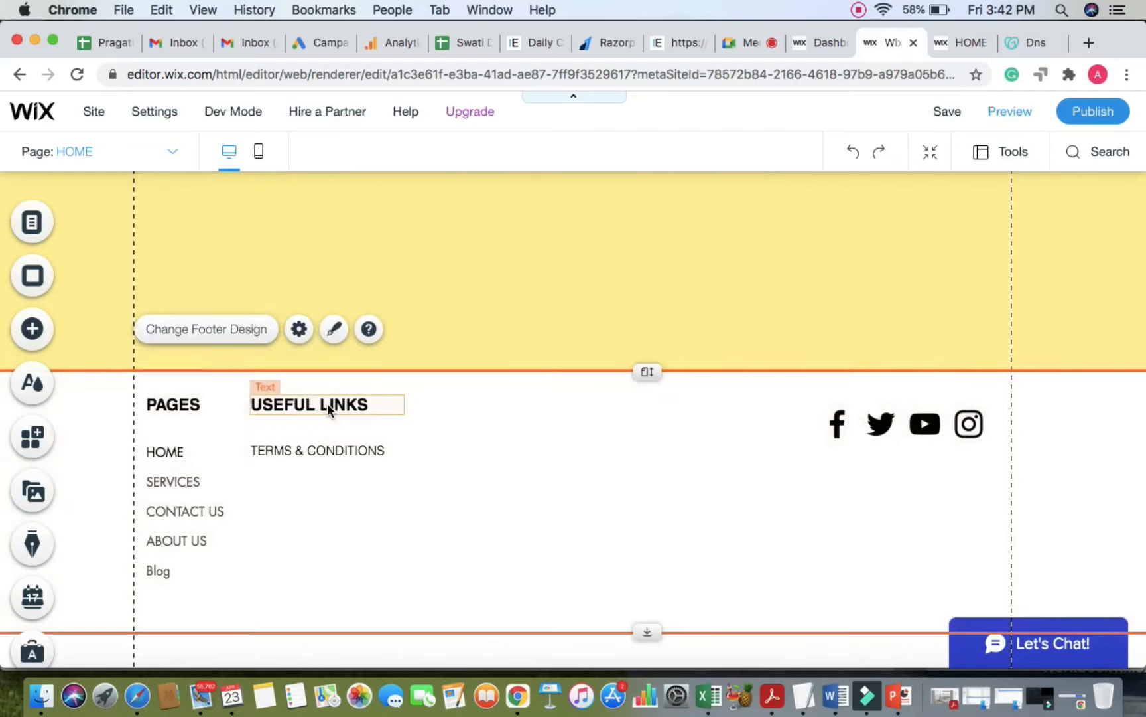
left_click(327, 403)
Step: Add a decorative horizontal line to the footer, shrunk to 85 px wide beneath PAGES
left_click(43, 325)
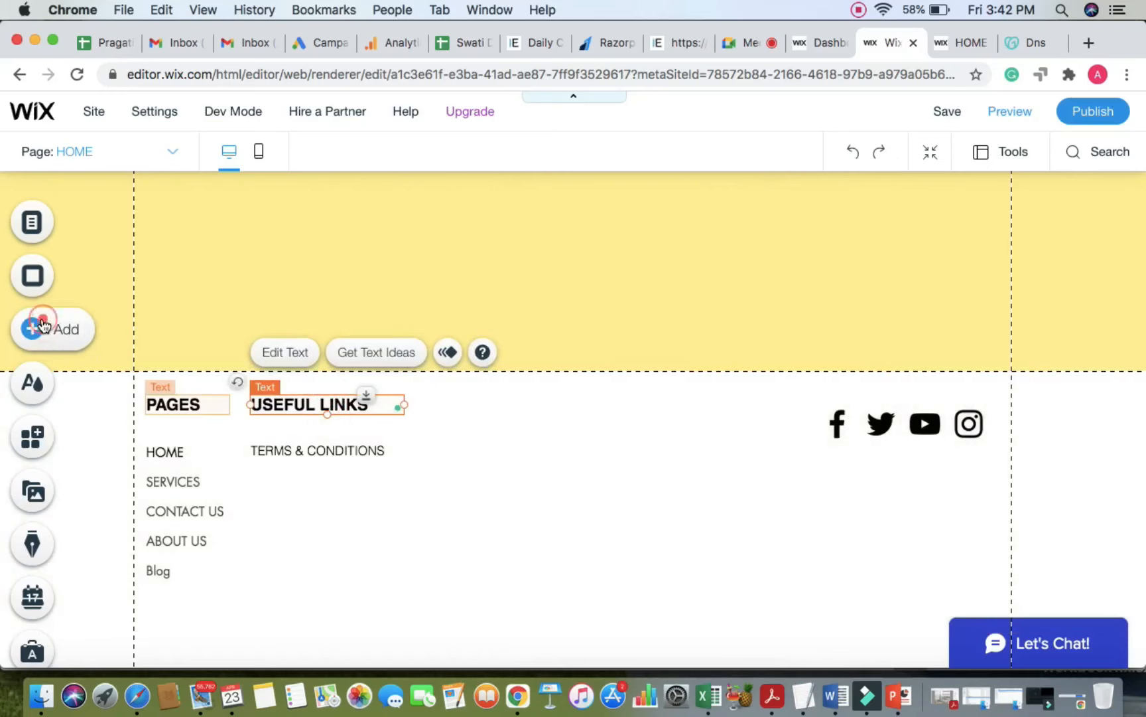
left_click(113, 348)
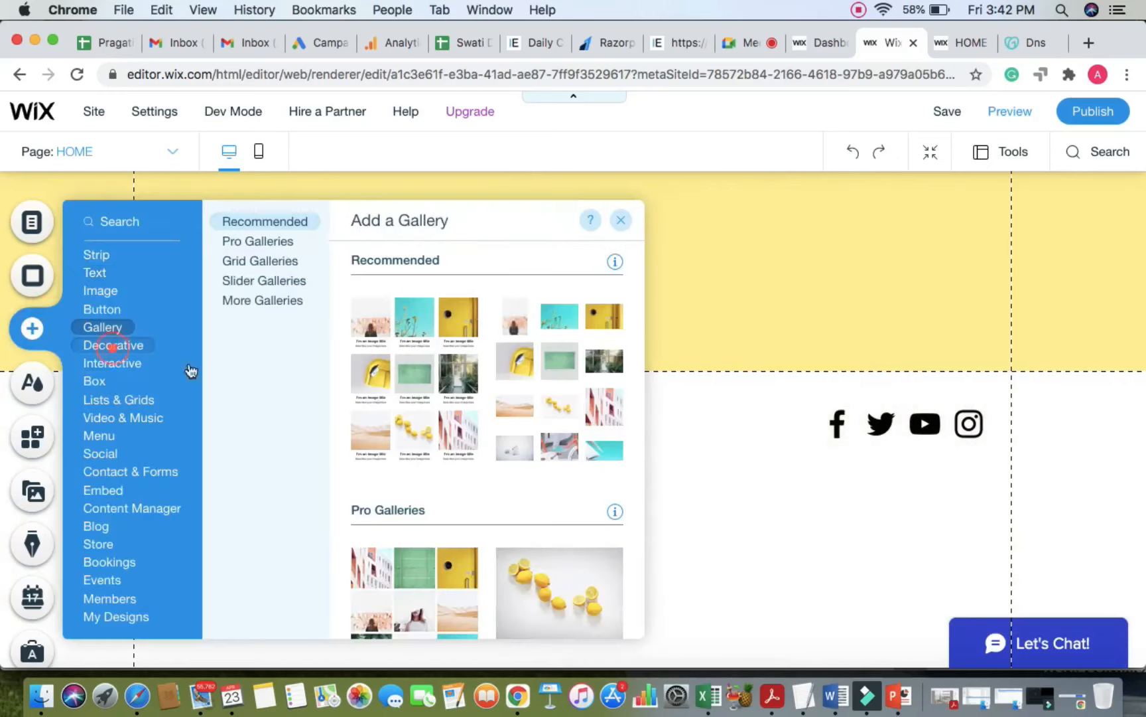
scroll(409, 464, "down", 15)
scroll(438, 422, "up", 7)
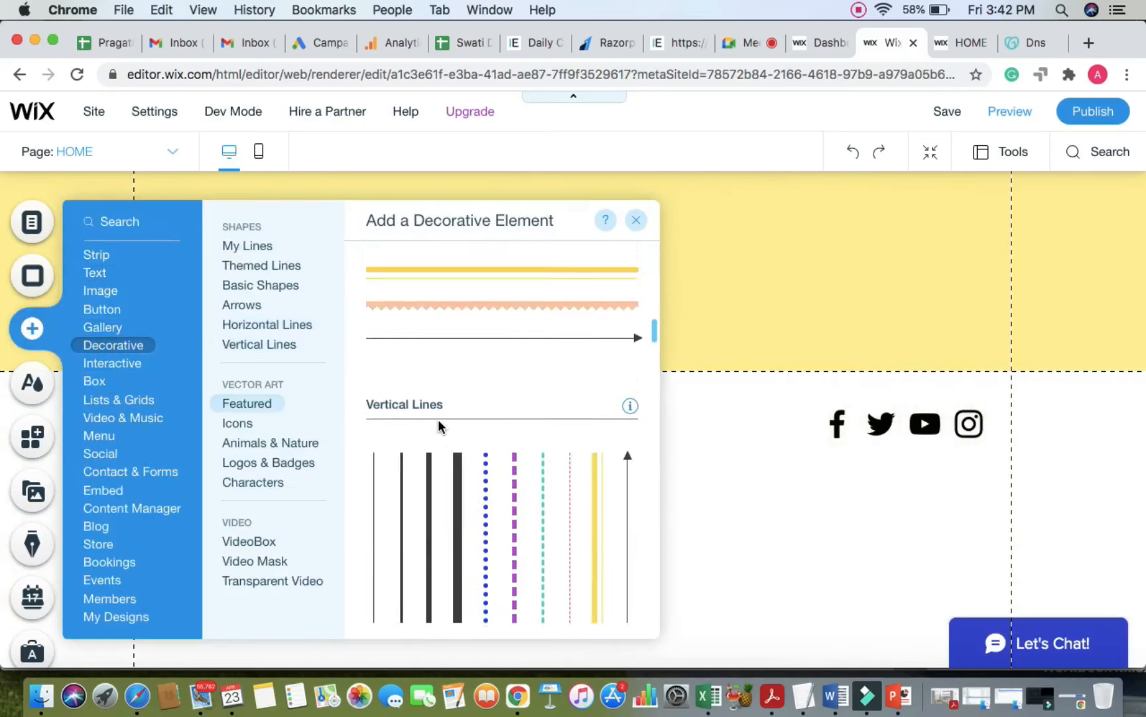
scroll(439, 428, "up", 5)
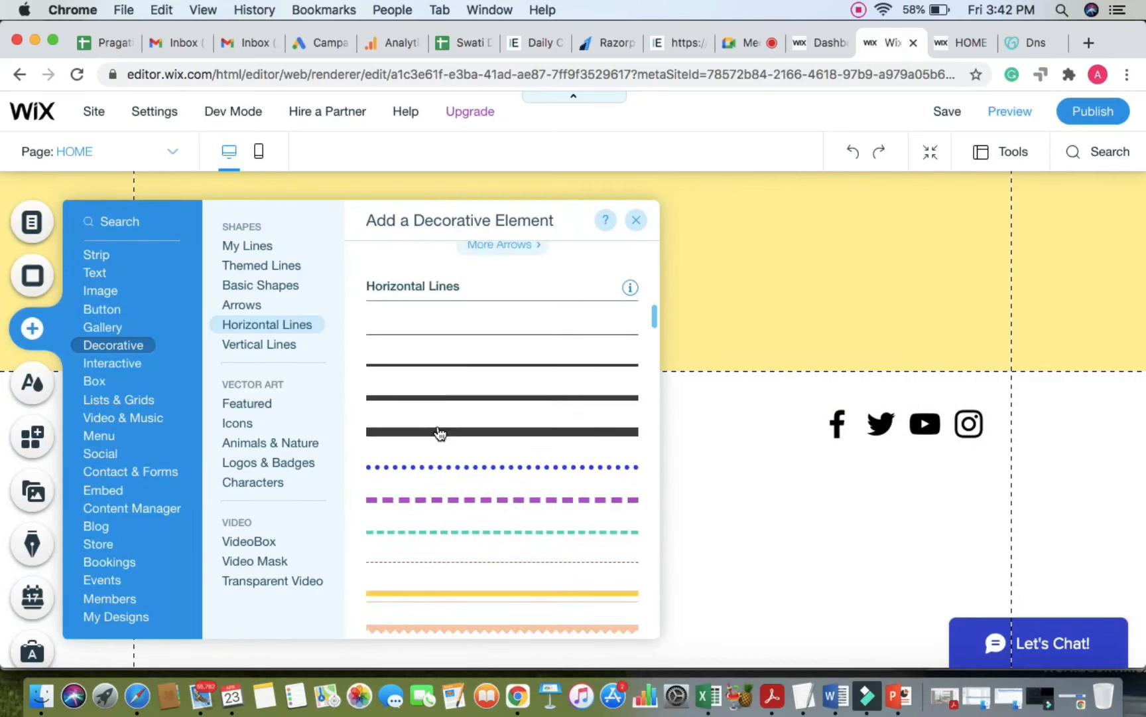
left_click_drag(453, 365, 801, 536)
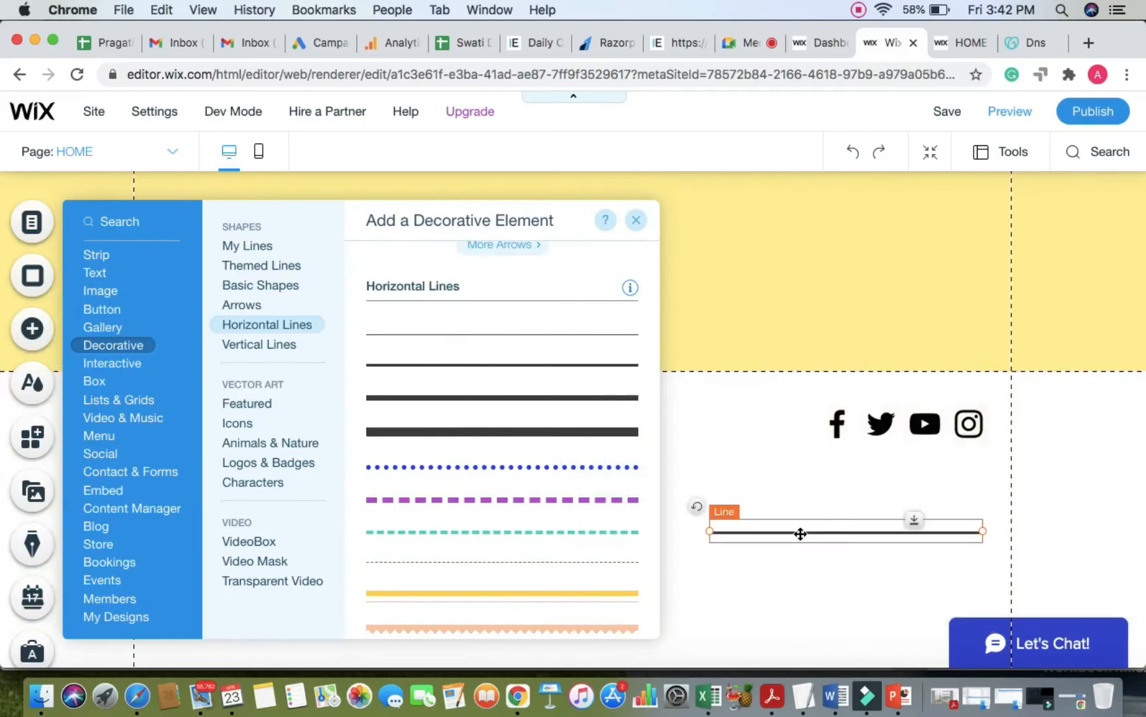
left_click(801, 533)
left_click_drag(981, 530, 177, 421)
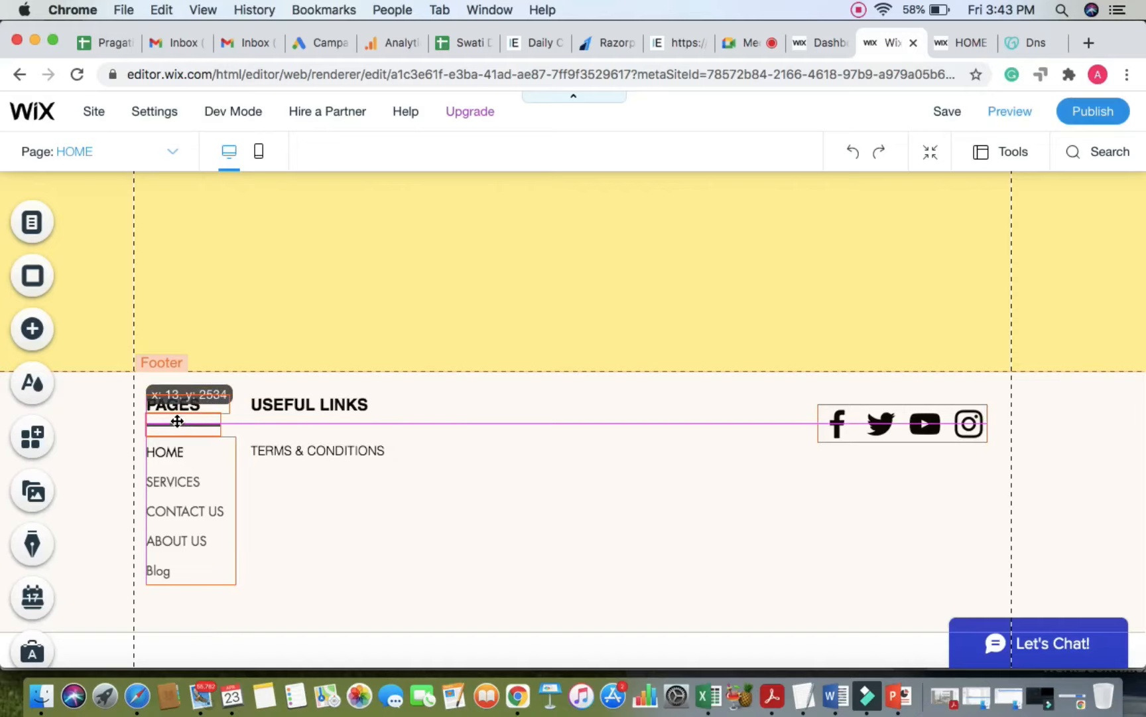
Step: Duplicate the short line under PAGES and position the copy beneath USEFUL LINKS
left_click(550, 455)
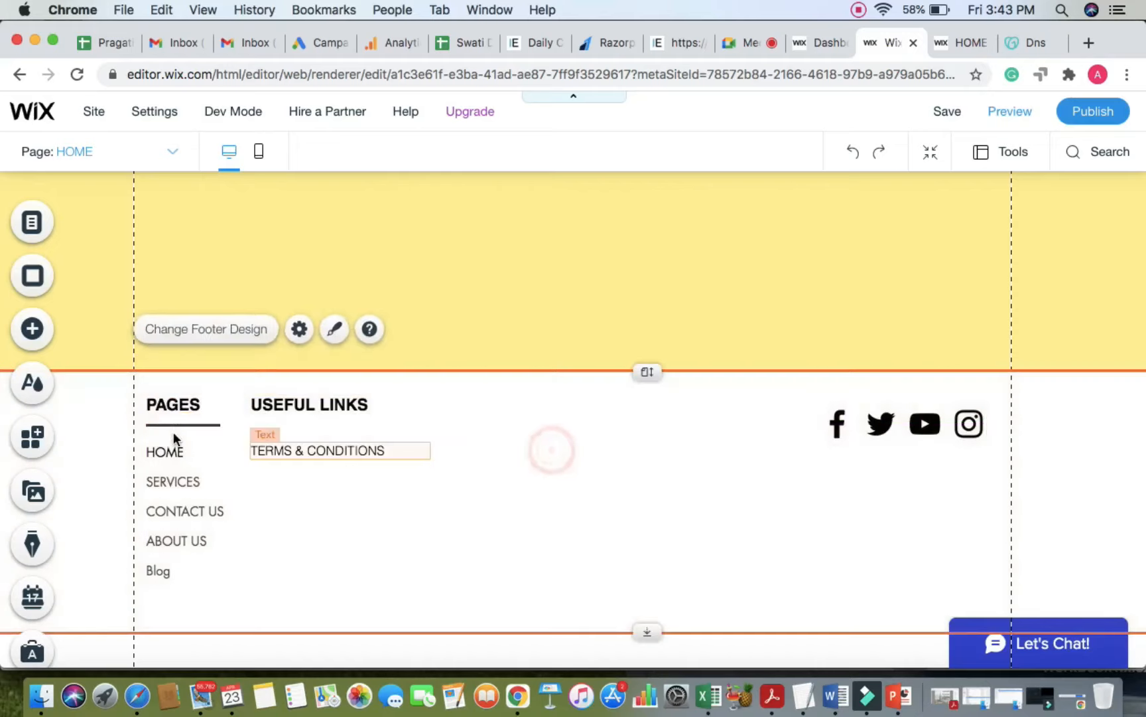
right_click(184, 424)
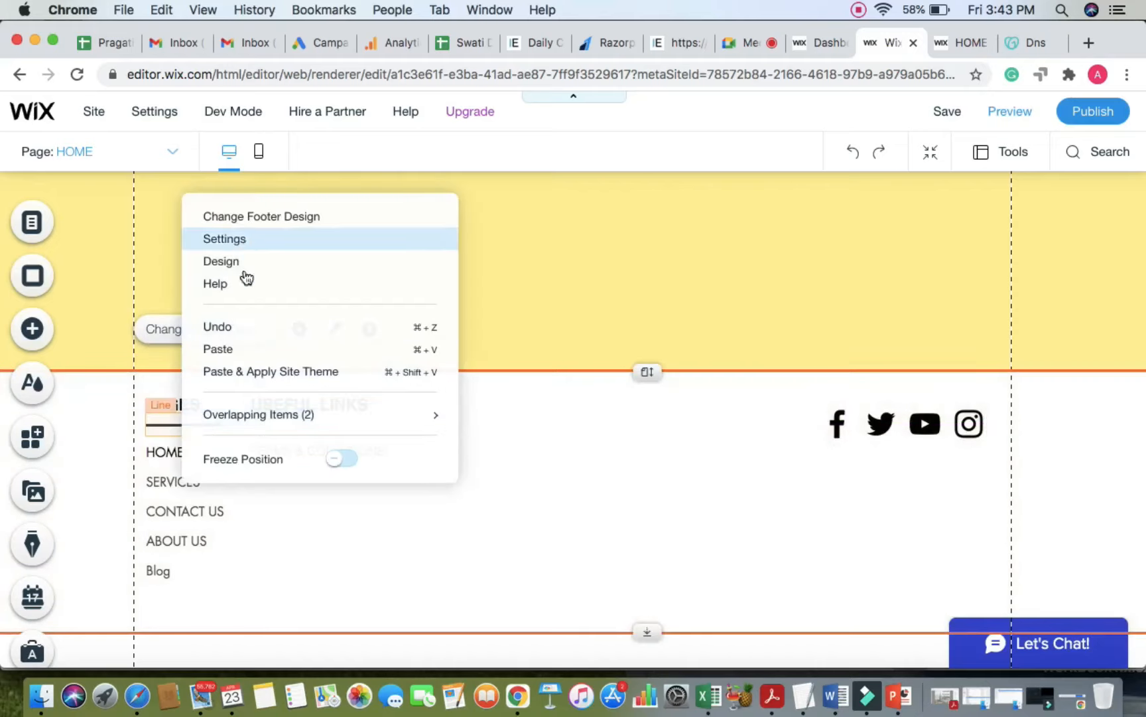
left_click(441, 582)
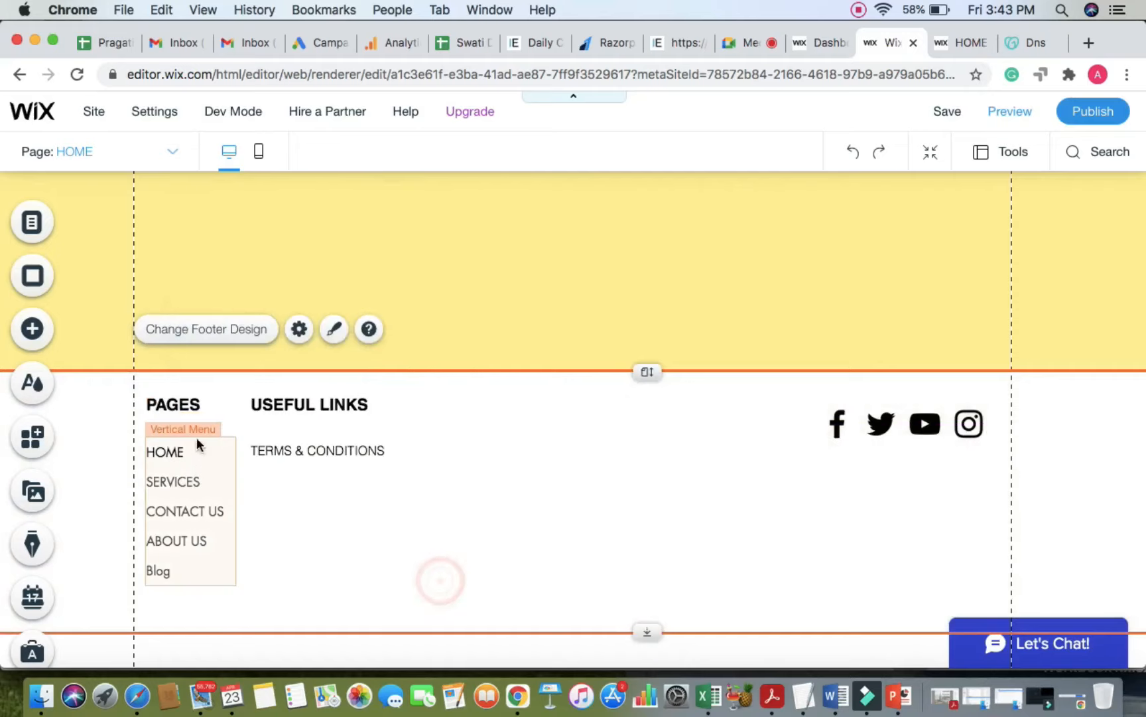
right_click(216, 426)
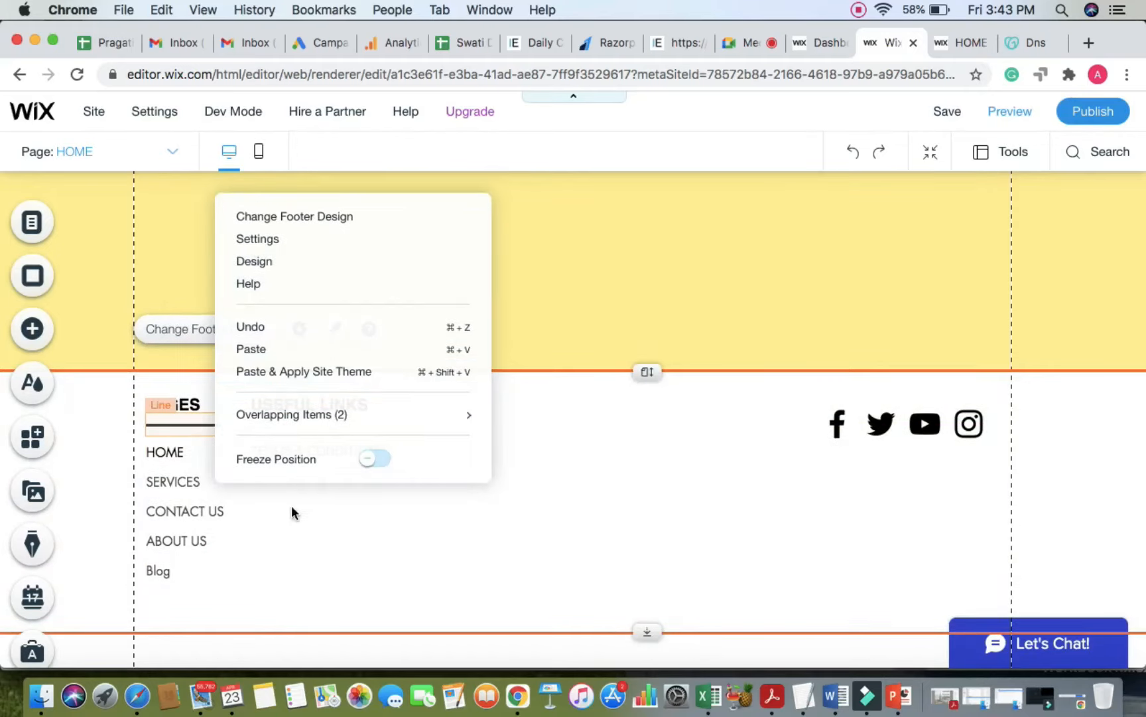
left_click(302, 544)
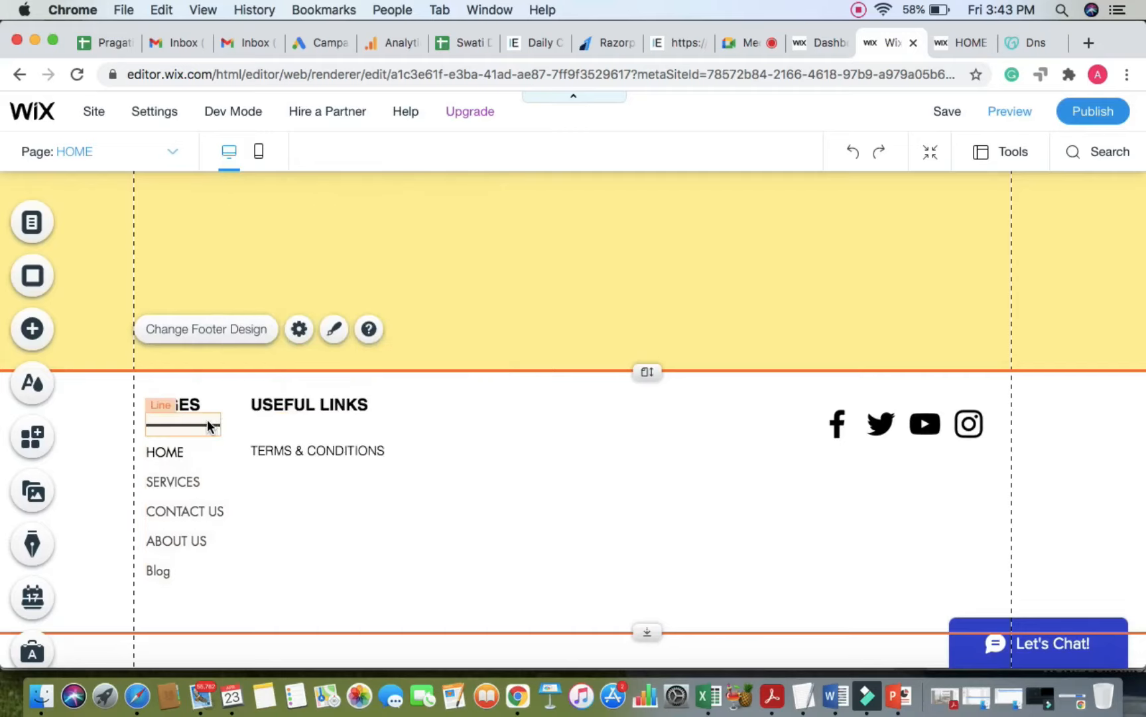
right_click(207, 426)
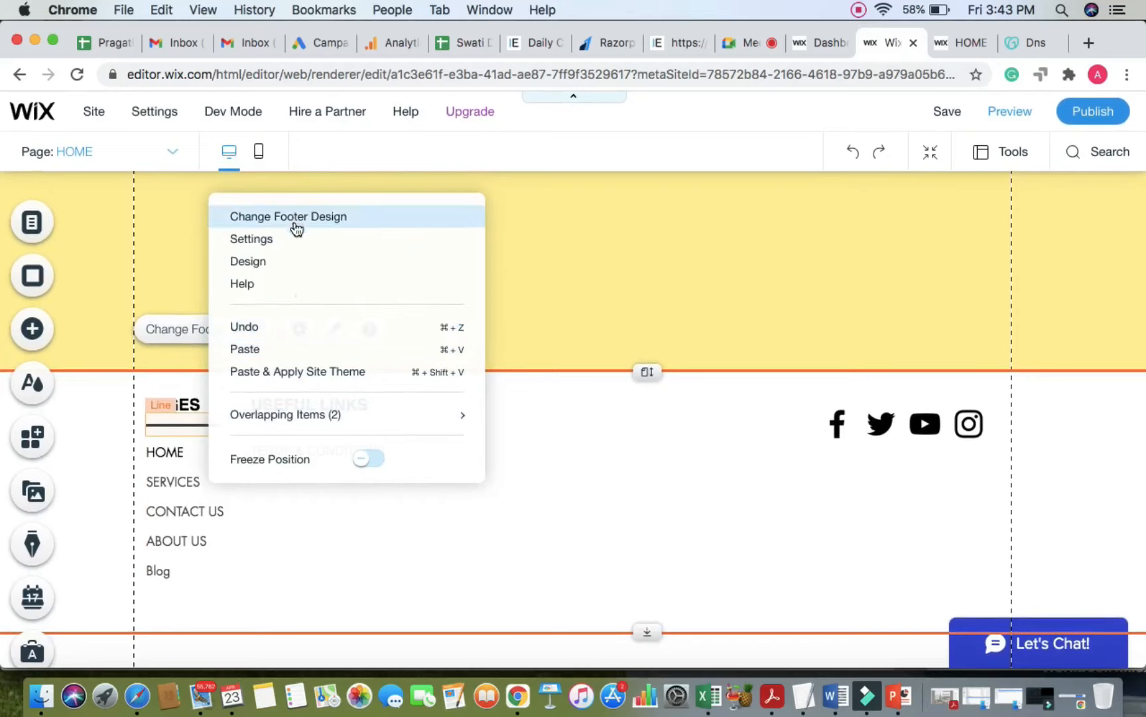
left_click(634, 501)
right_click(199, 428)
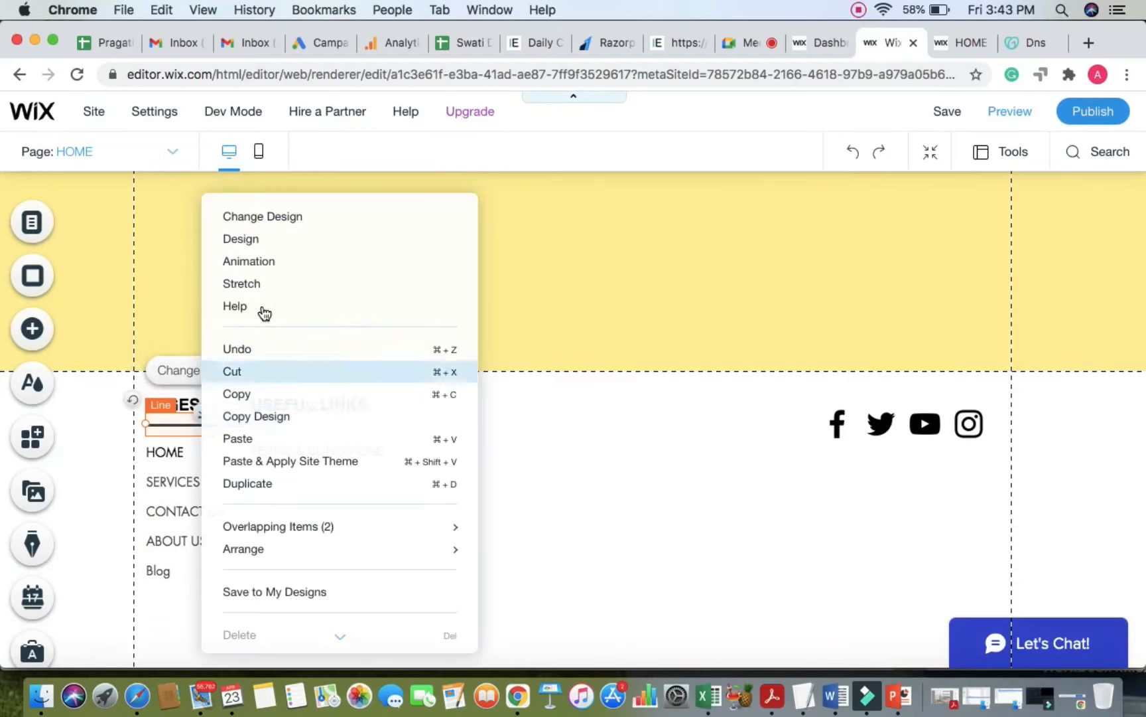
left_click(251, 483)
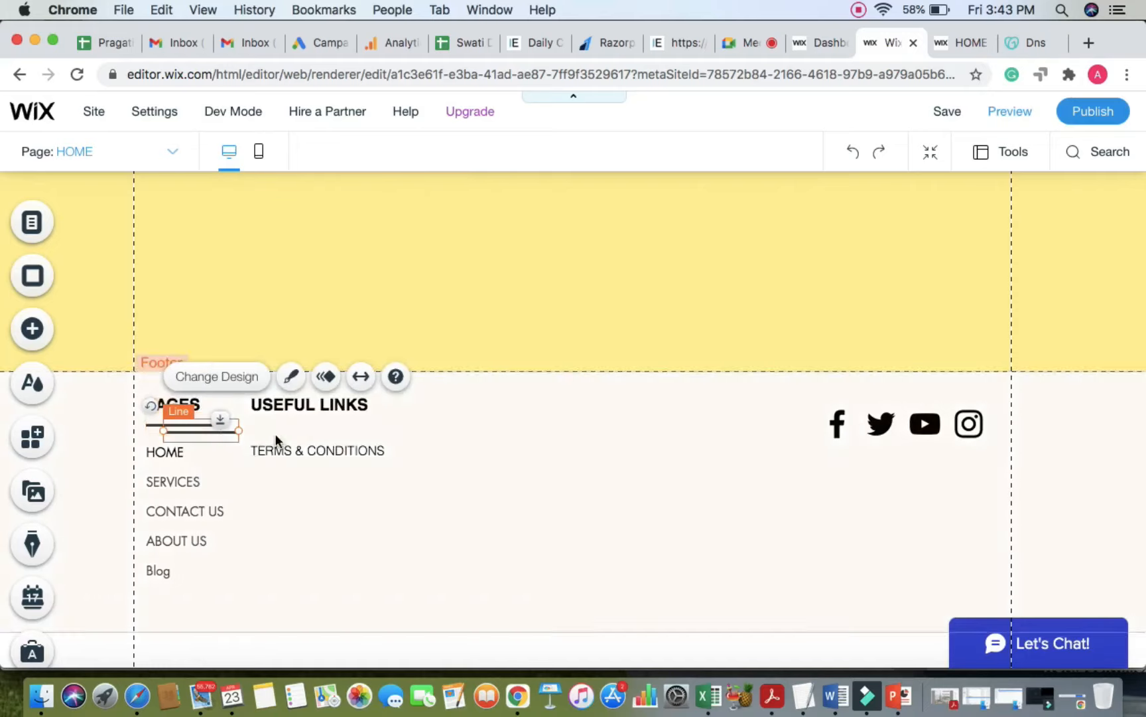
left_click_drag(229, 430, 332, 428)
left_click(537, 554)
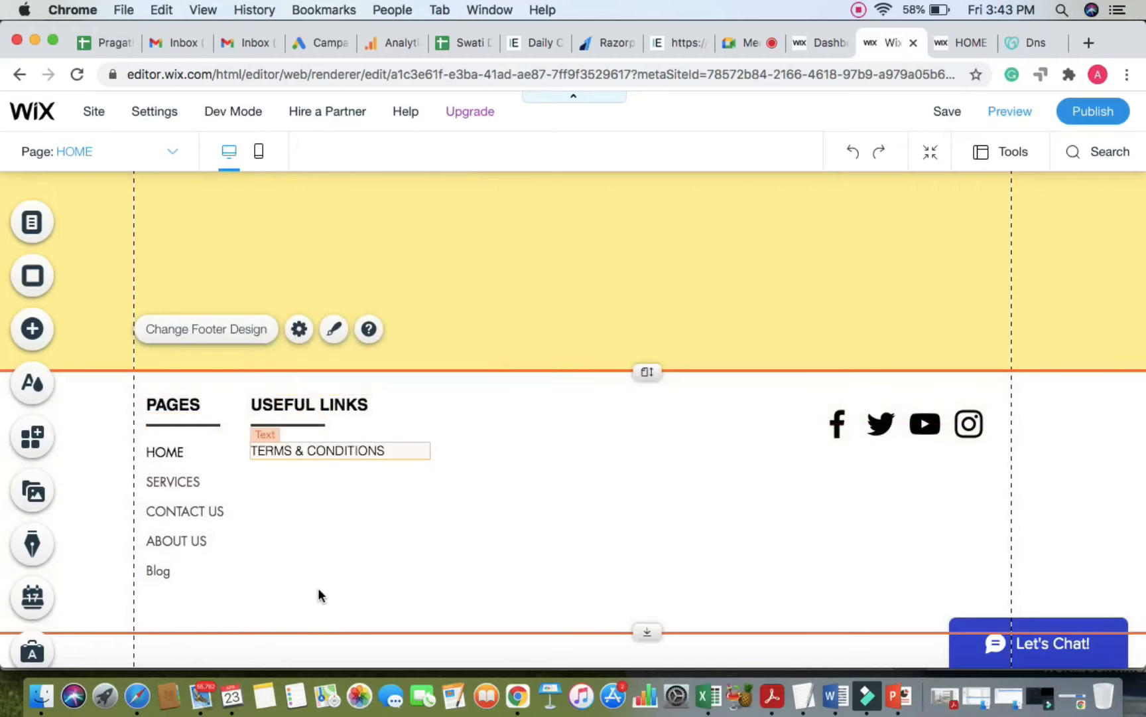
Step: Shorten the vertical menu so its page links sit closer together, then save the site
left_click(200, 501)
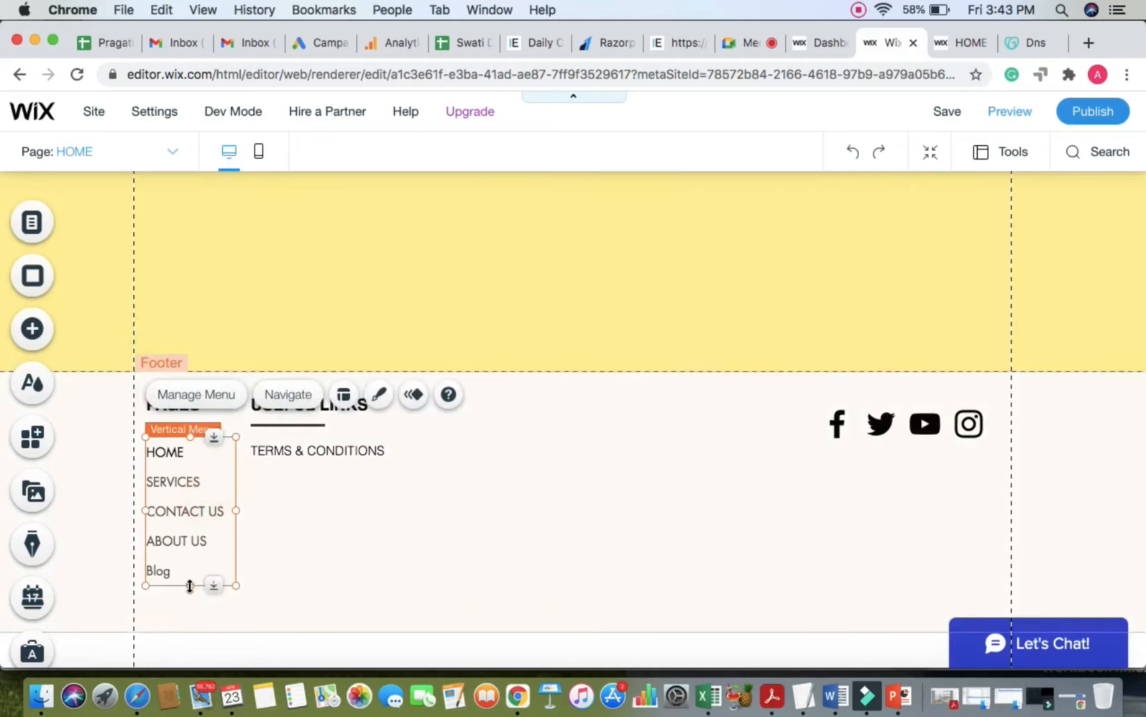
left_click_drag(190, 585, 189, 550)
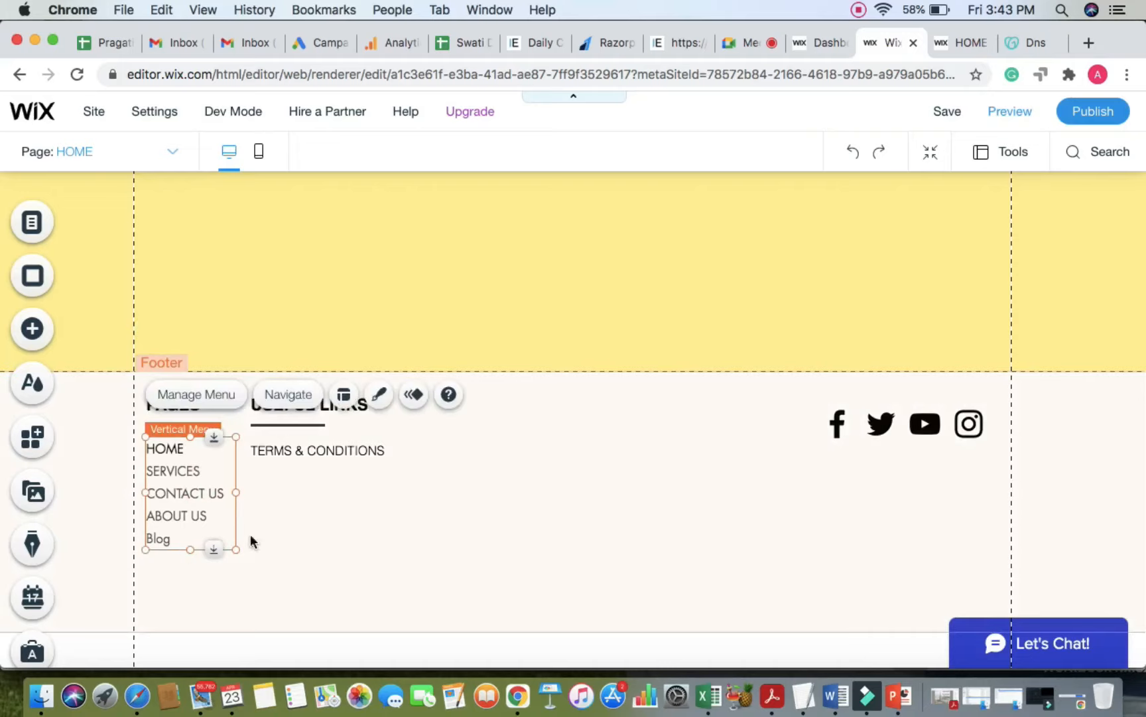
left_click(563, 540)
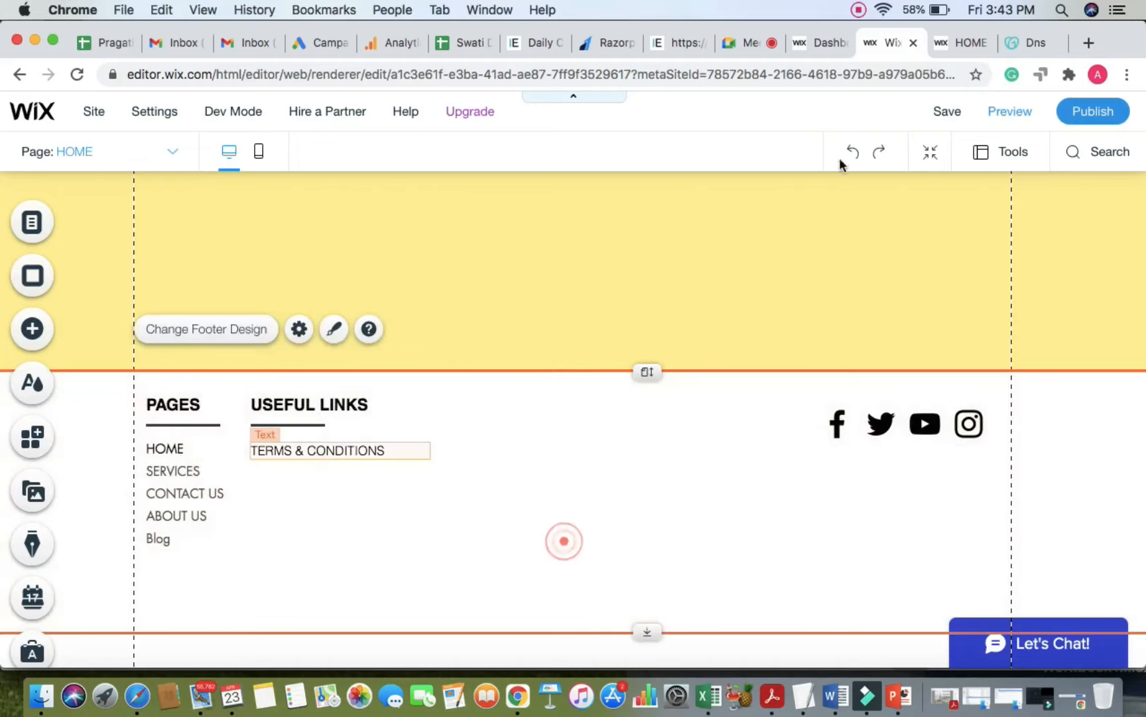
left_click(938, 117)
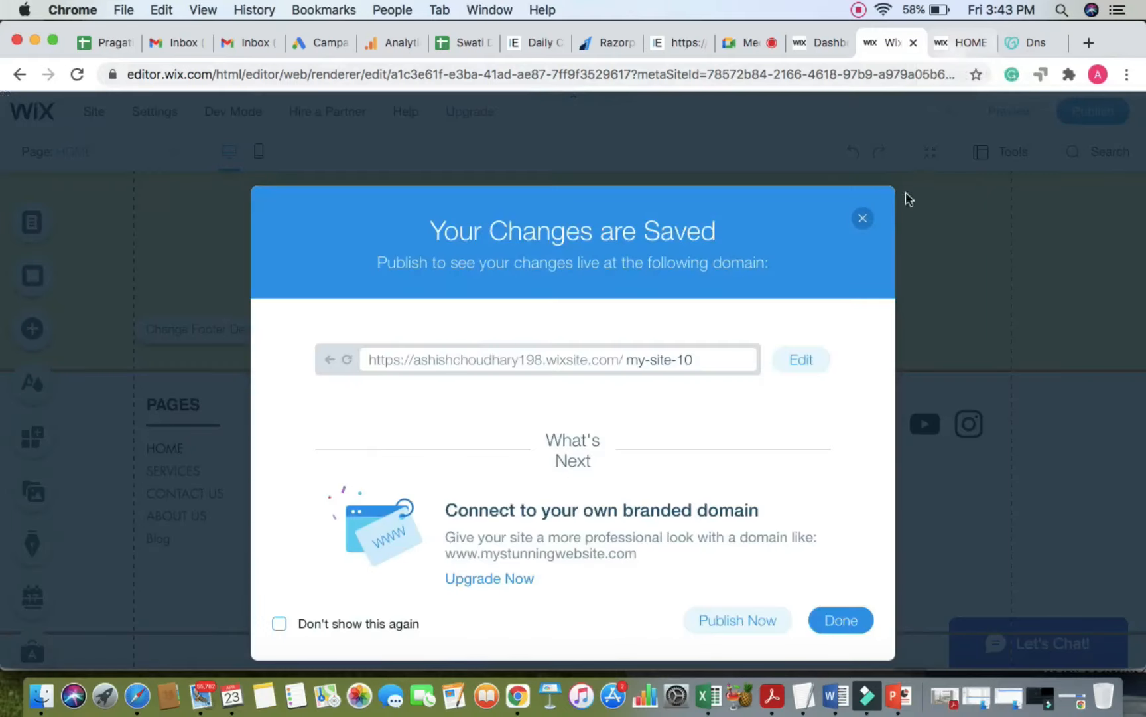
Step: Dismiss the saved-changes dialog, check the live HOME page, and return to Google Meet
left_click(862, 219)
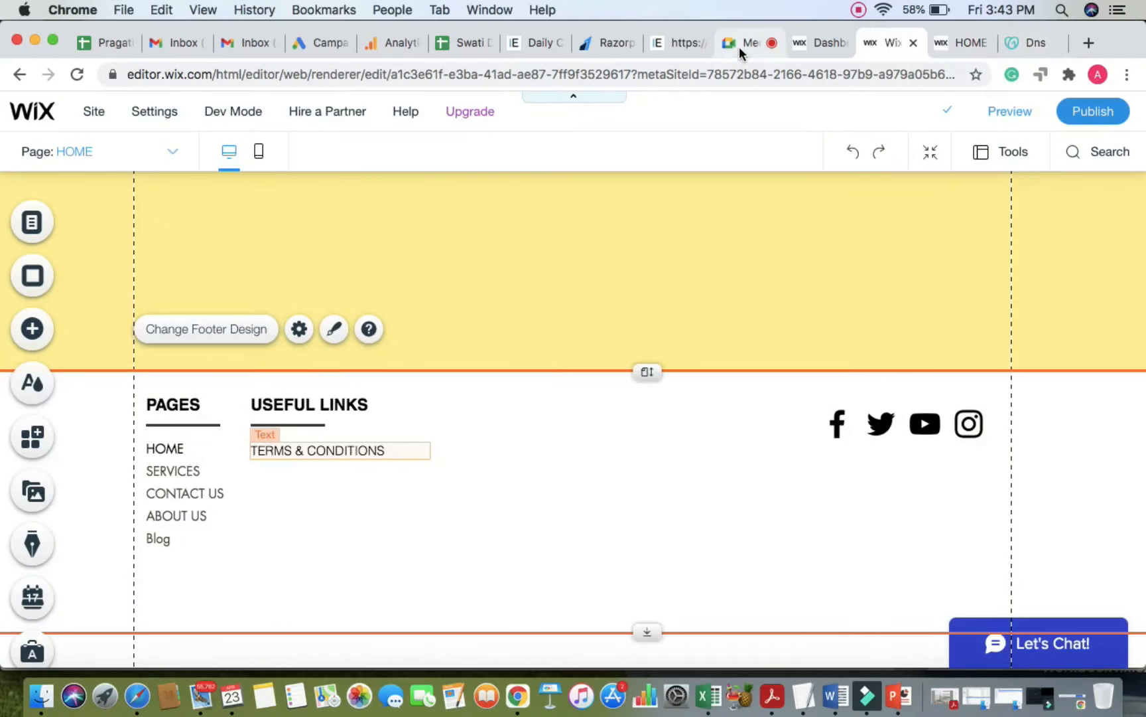
left_click(740, 44)
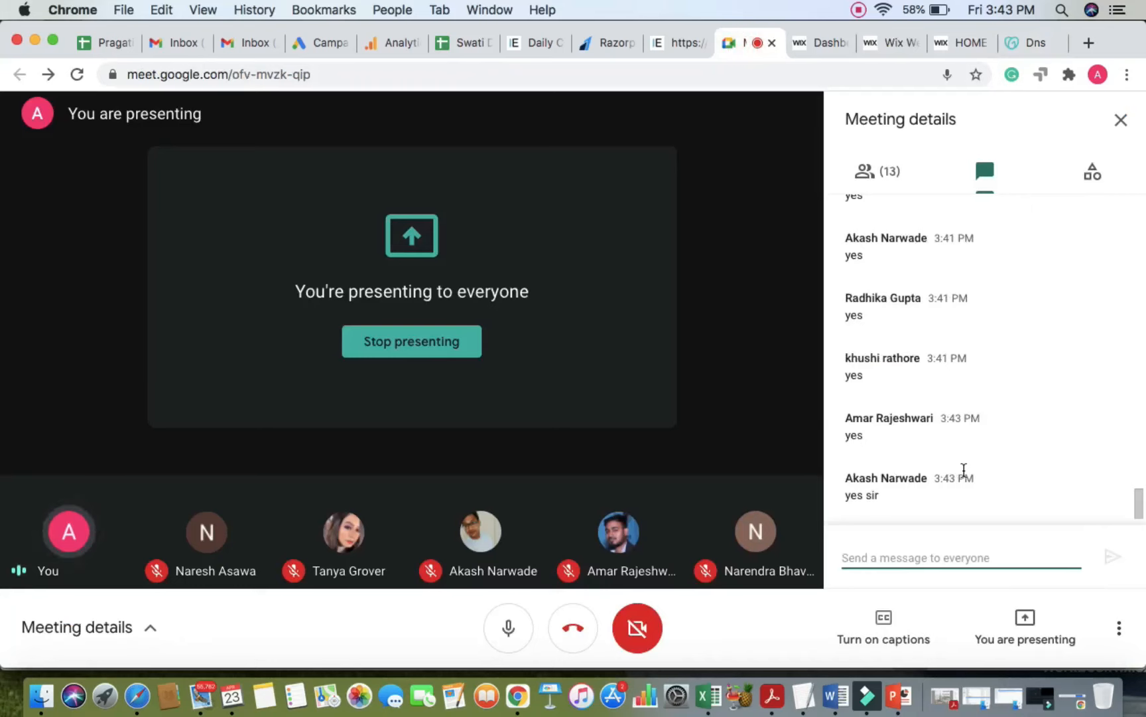
left_click(949, 50)
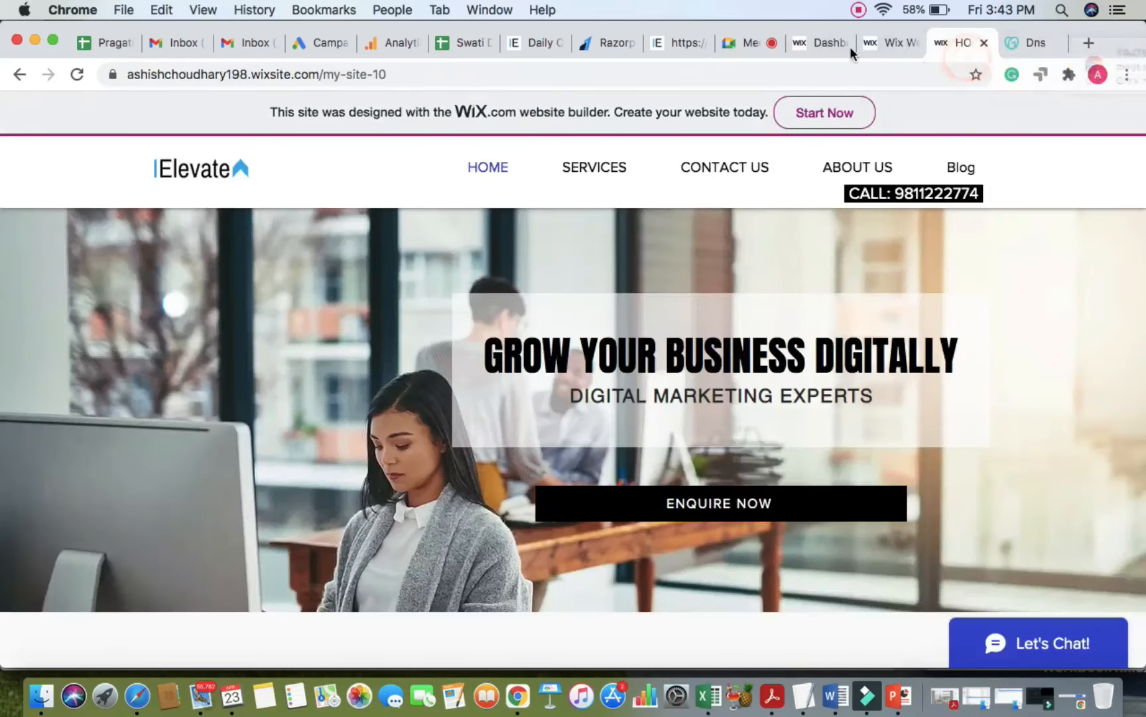
left_click(889, 42)
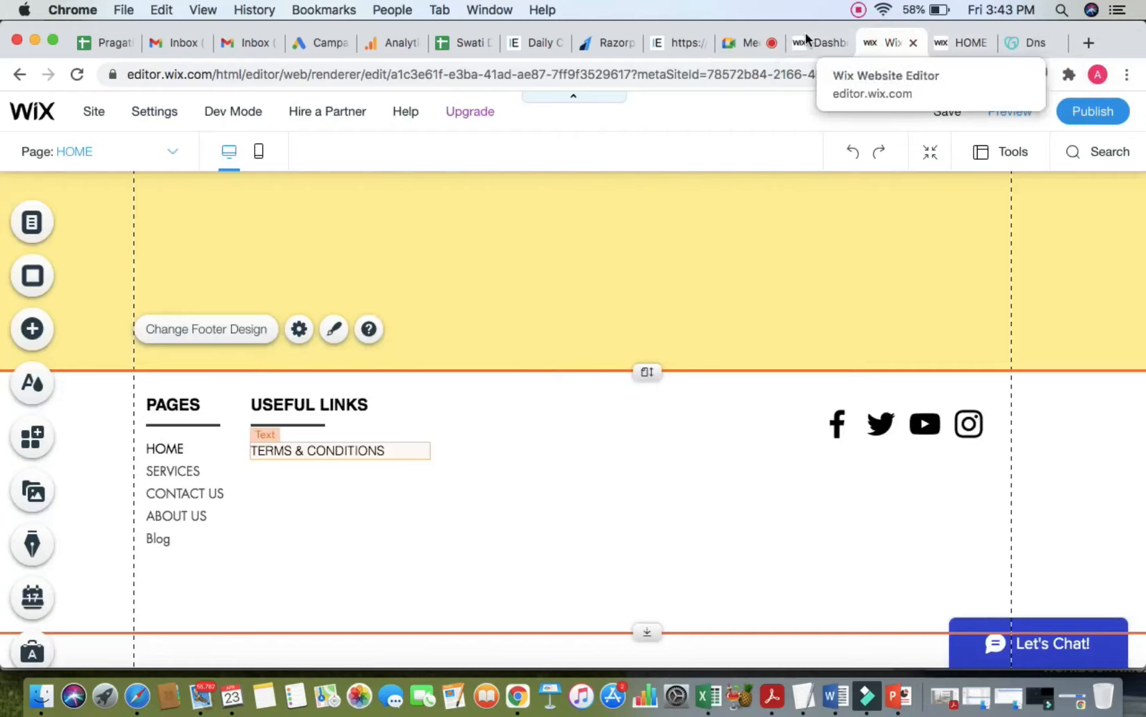
left_click(740, 41)
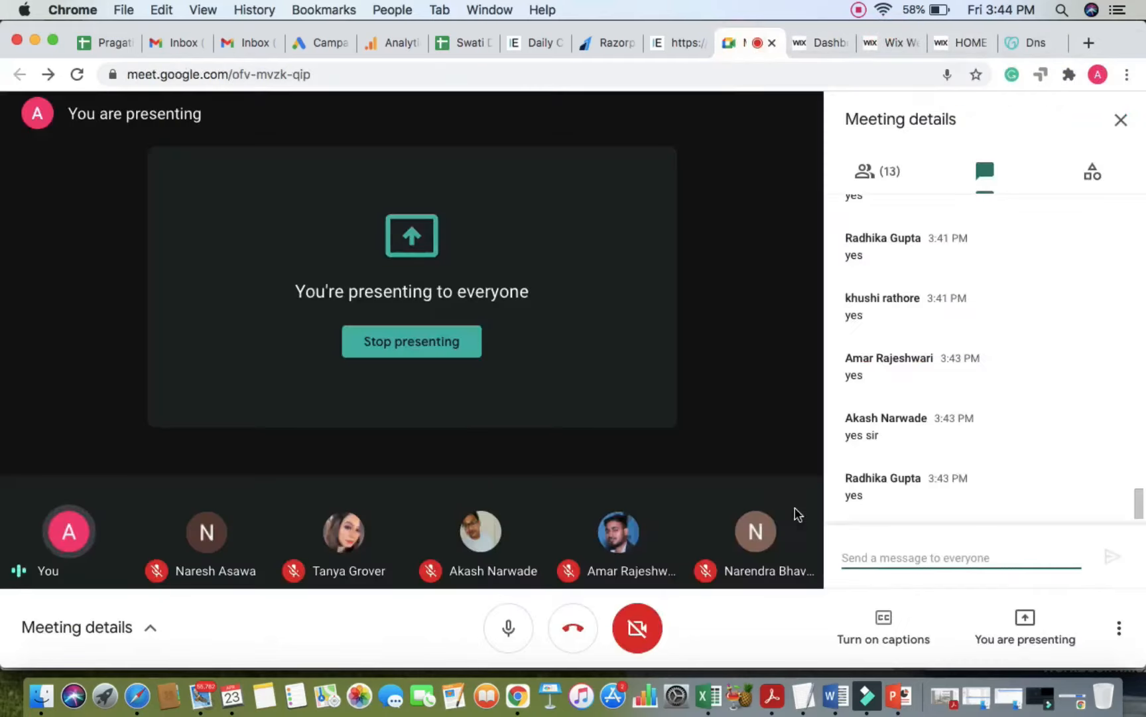